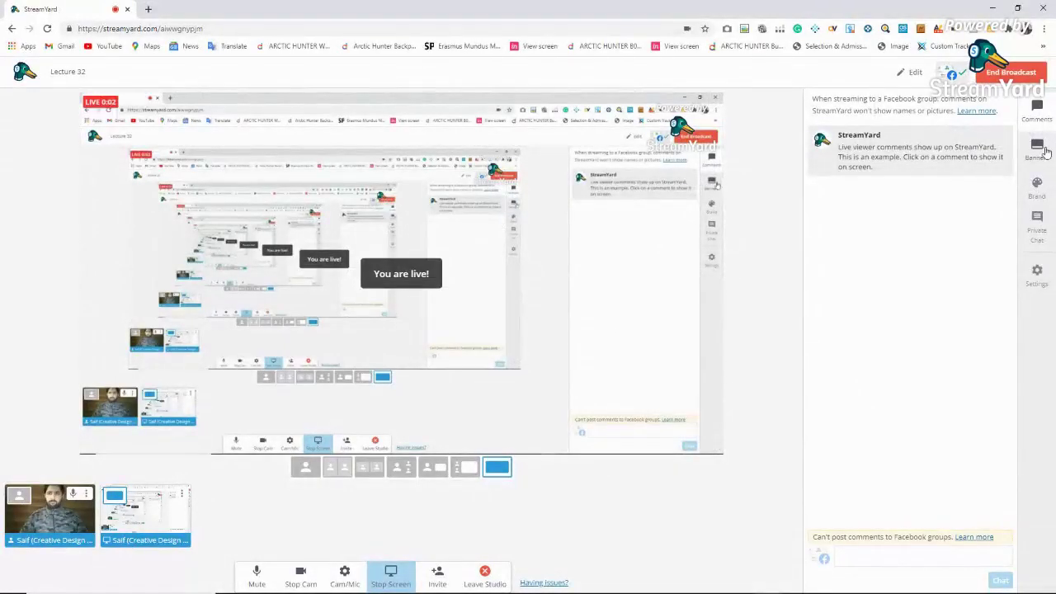
- Run the Infographics and brochure lecture banner as a scrolling ticker, then switch to ThrottleStop
{"action": "left_click", "coordinate": [1037, 148]}
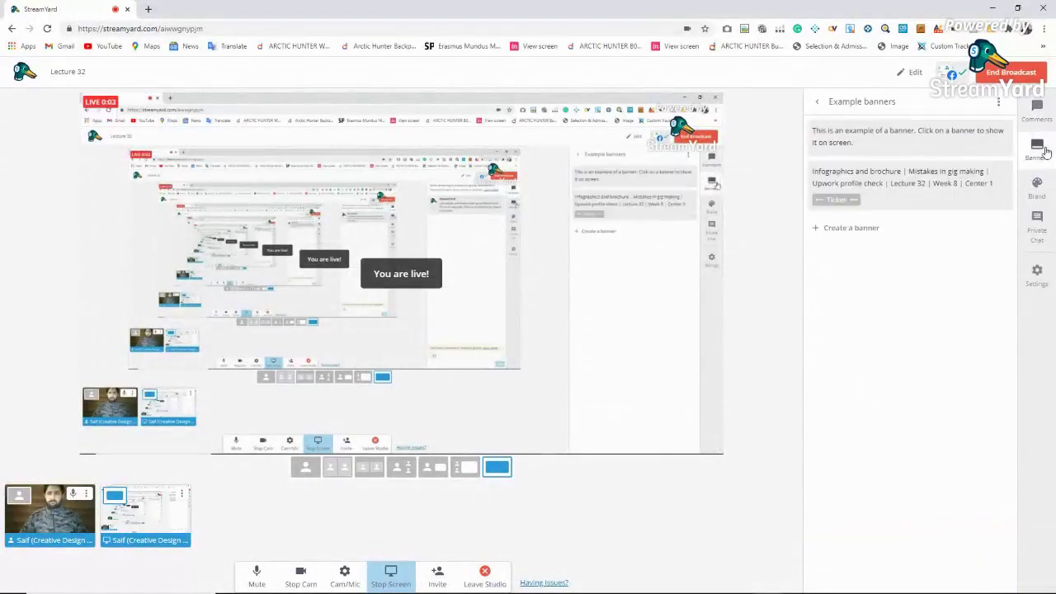
{"action": "left_click", "coordinate": [888, 194]}
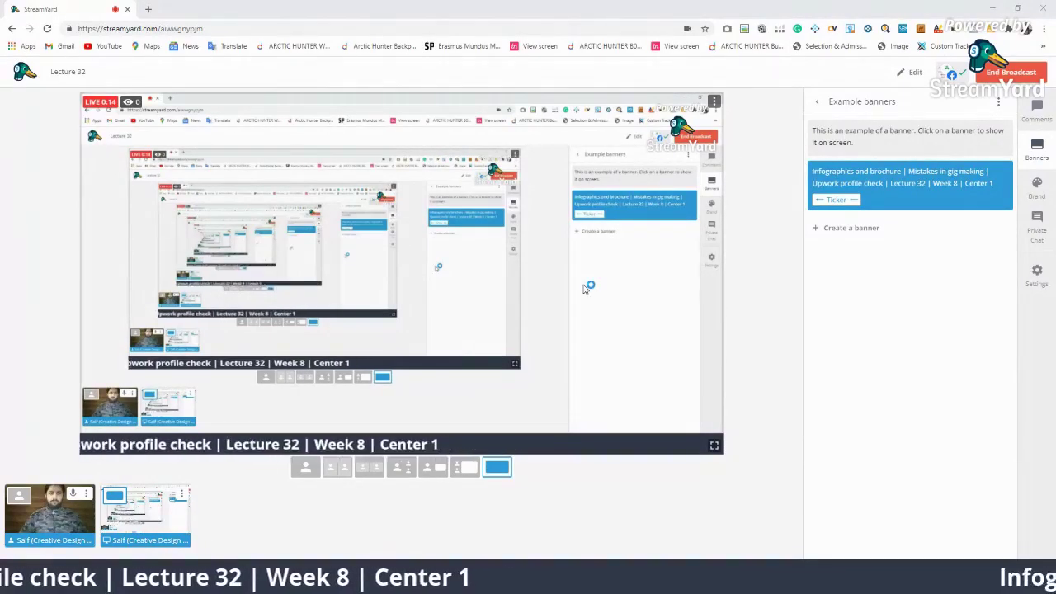
{"action": "key", "text": "alt+Tab"}
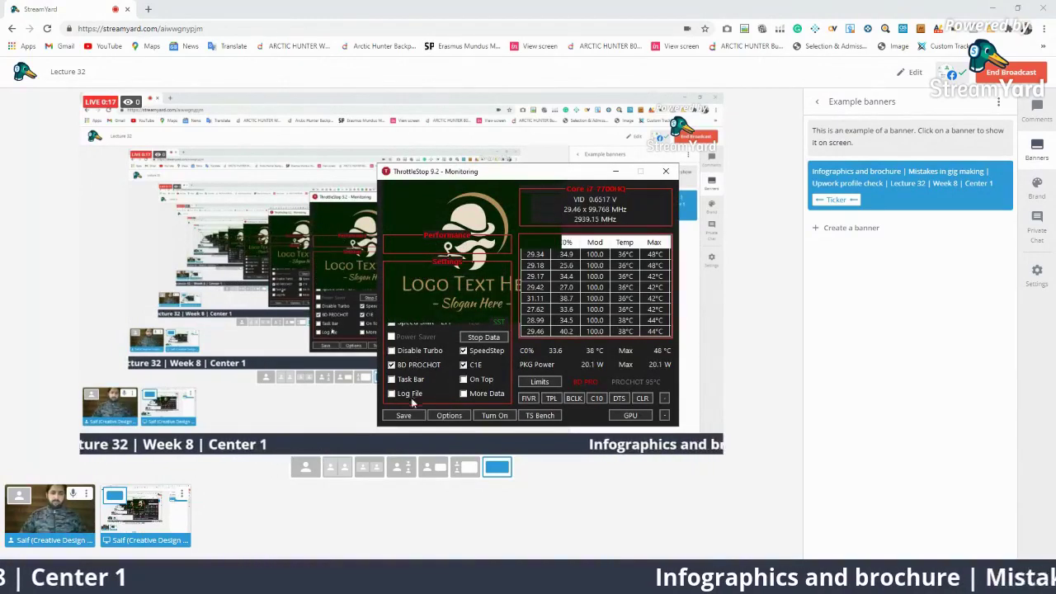
- Uncheck BD PROCHOT in ThrottleStop, save the change, and minimize the window
{"action": "left_click", "coordinate": [410, 416]}
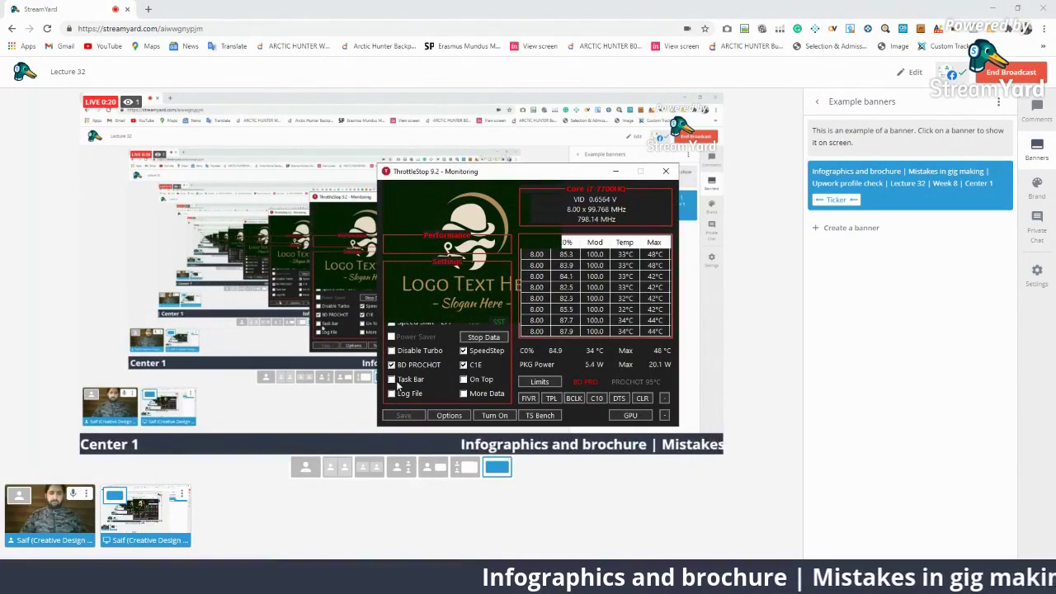
{"action": "left_click", "coordinate": [391, 365]}
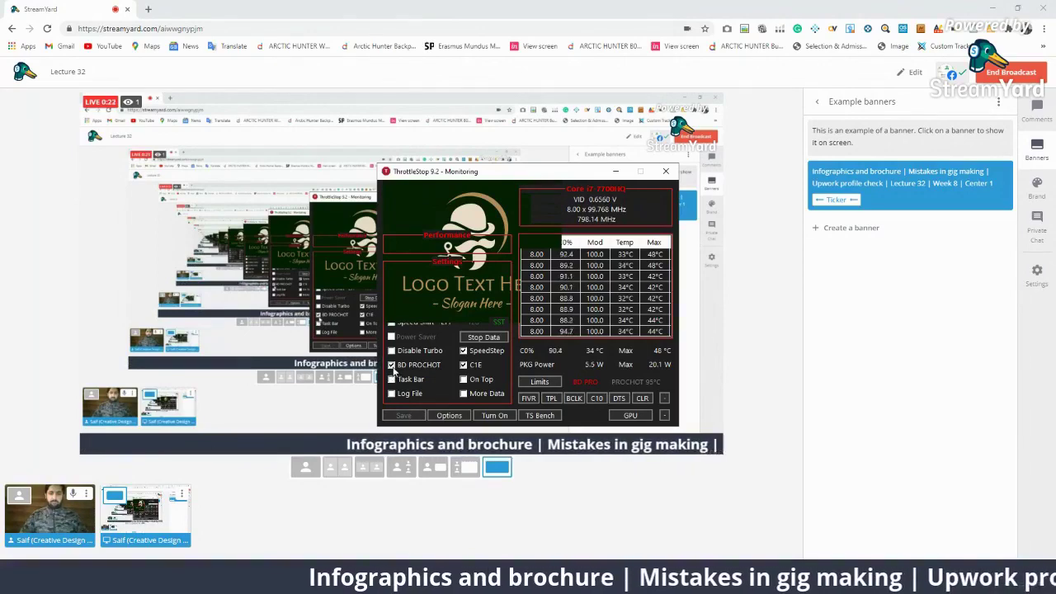
{"action": "left_click", "coordinate": [403, 415]}
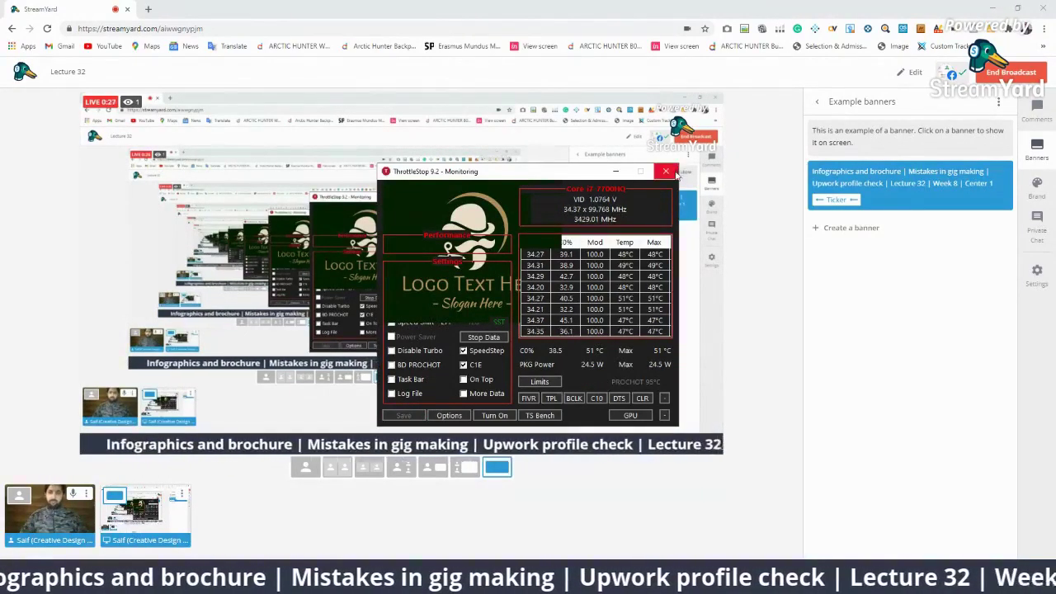
{"action": "left_click", "coordinate": [624, 173]}
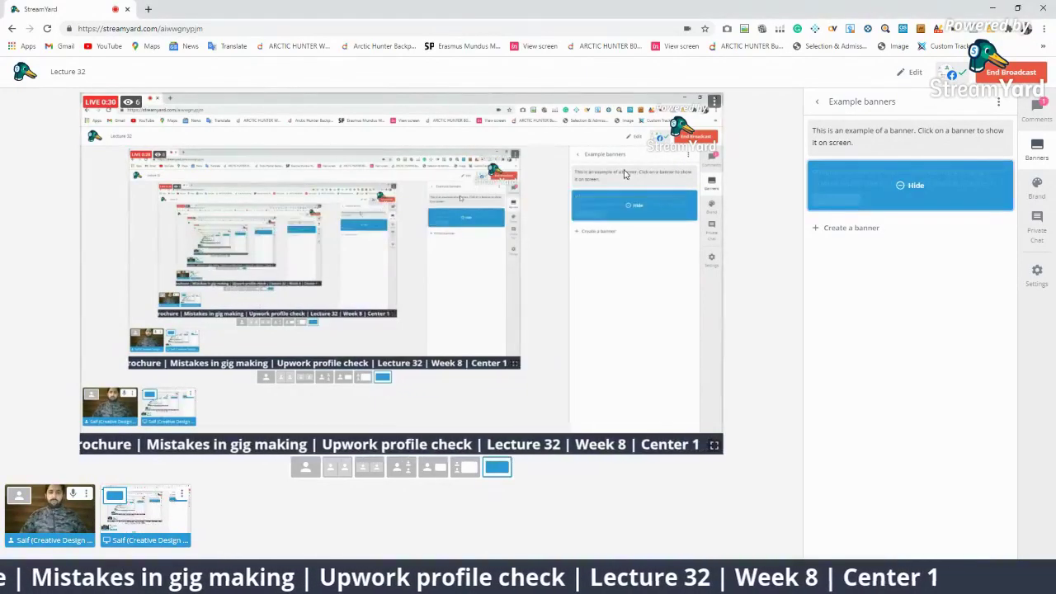
- Show the incoming viewer comments in the sidebar and raise the screen brightness
{"action": "left_click", "coordinate": [1026, 121]}
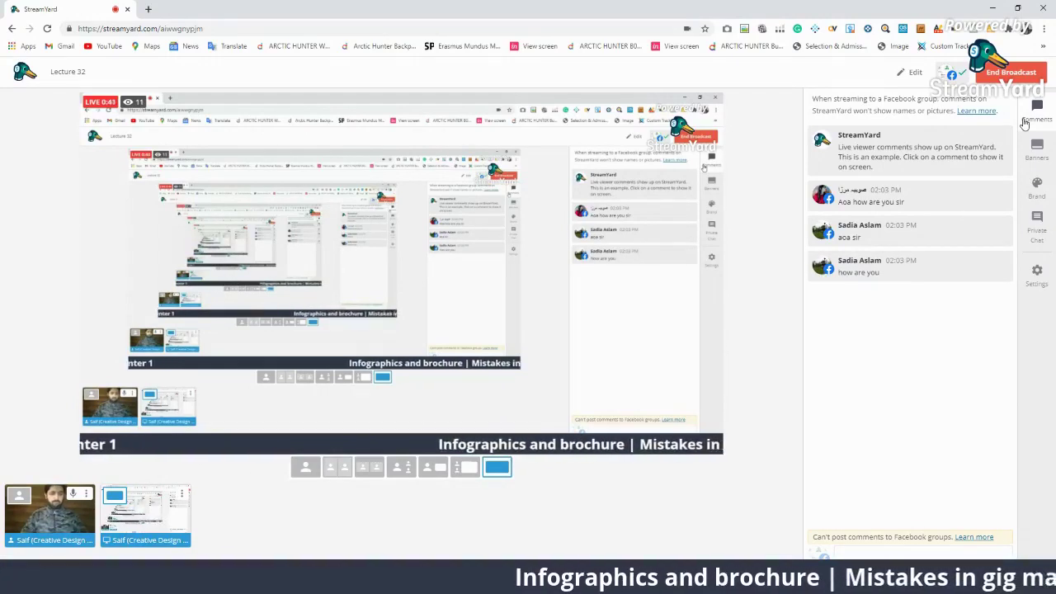
{"action": "key", "text": "XF86MonBrightnessUp"}
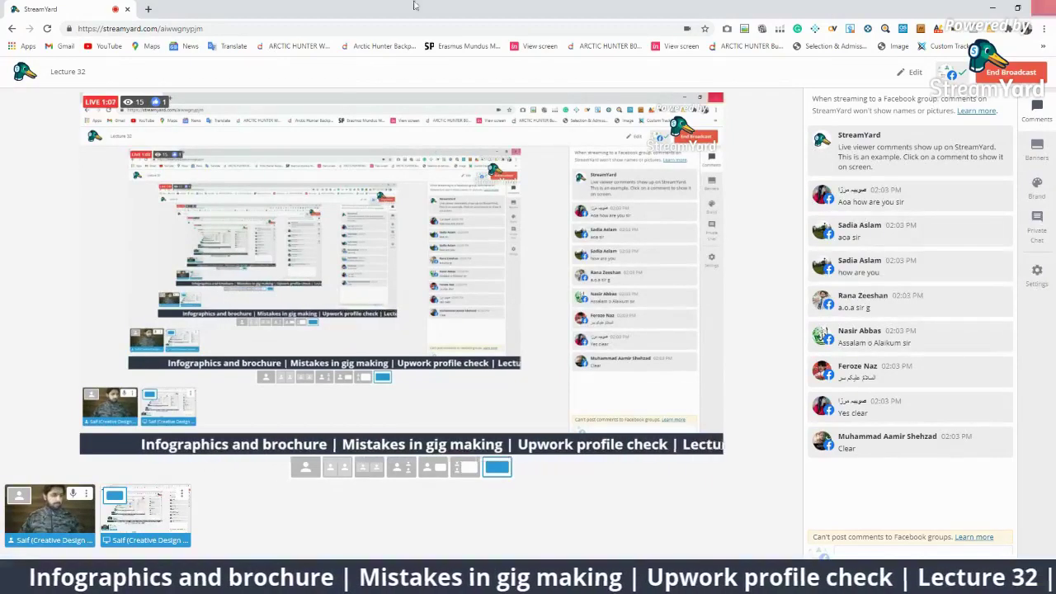
- Load the 'Attendance Creative Design Group-01' form in a new tab, then return to StreamYard
{"action": "left_click", "coordinate": [147, 8]}
{"action": "type", "text": "att"}
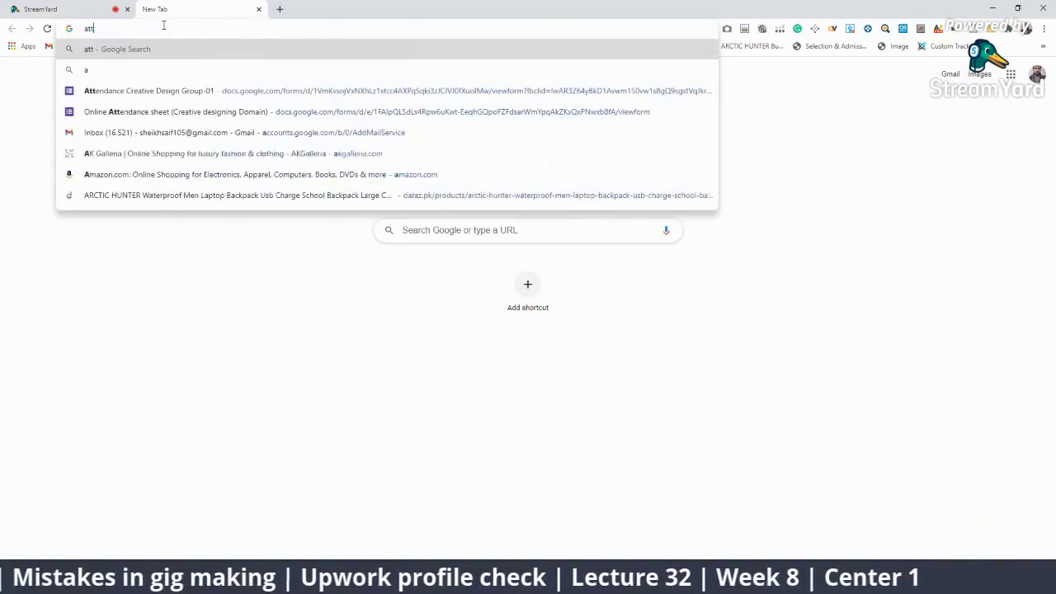
{"action": "type", "text": "e"}
{"action": "key", "text": "Down"}
{"action": "key", "text": "Down"}
{"action": "key", "text": "Down"}
{"action": "key", "text": "Down"}
{"action": "key", "text": "Down"}
{"action": "key", "text": "Down"}
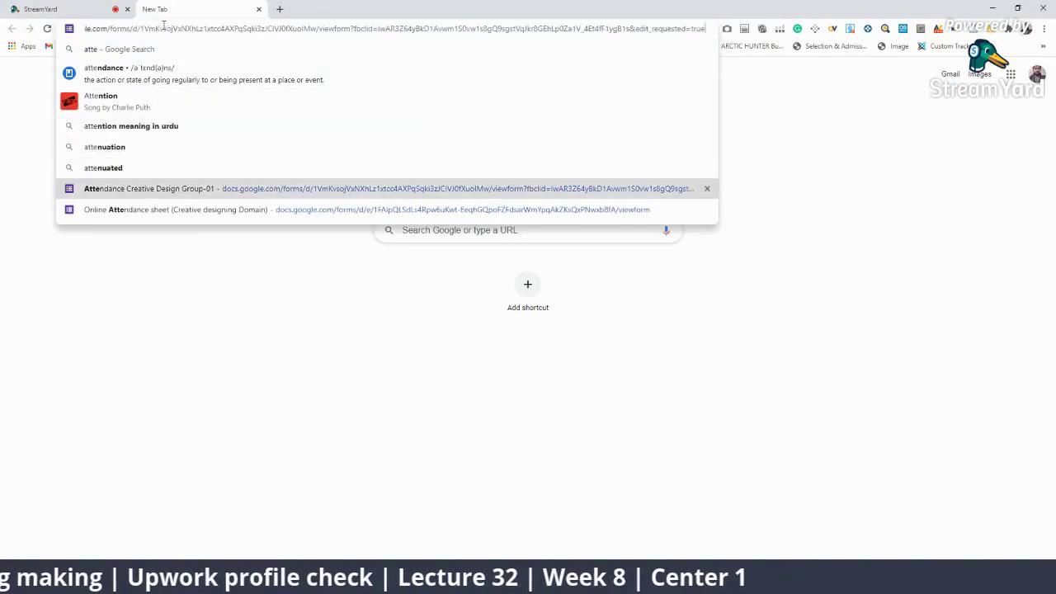
{"action": "key", "text": "Return"}
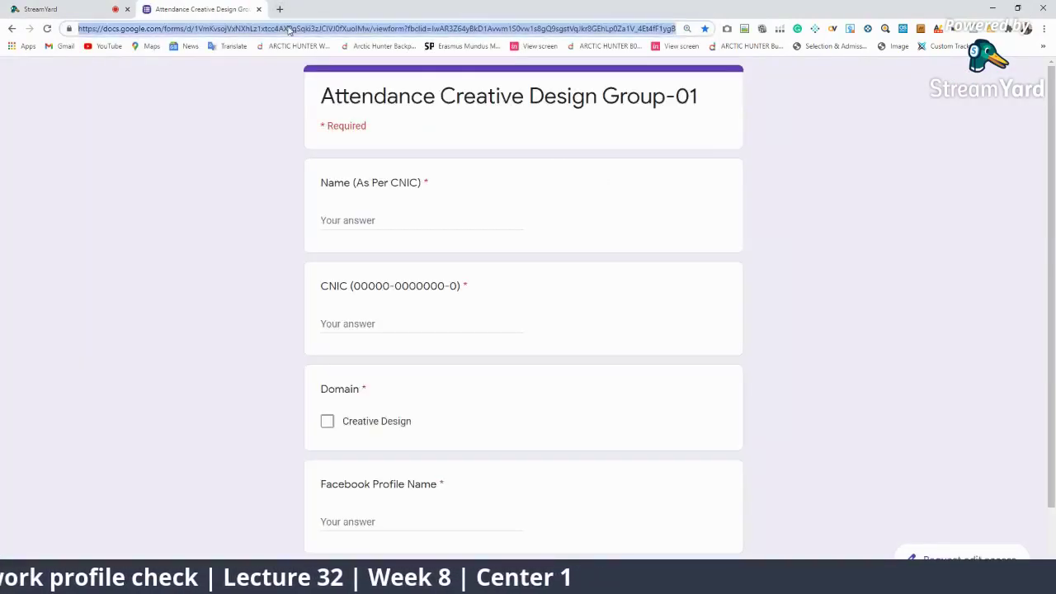
{"action": "left_click", "coordinate": [50, 9]}
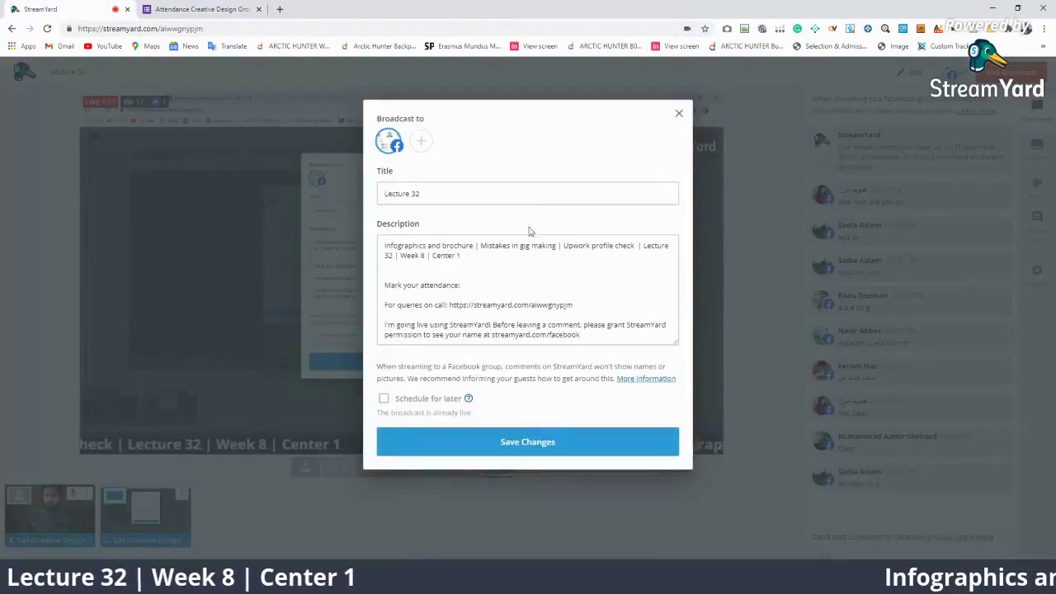
- Paste the form link after 'Mark your attendance:', save the description, and reveal the pending comment
{"action": "left_click", "coordinate": [910, 72]}
{"action": "left_click", "coordinate": [499, 283]}
{"action": "key", "text": "ctrl+v"}
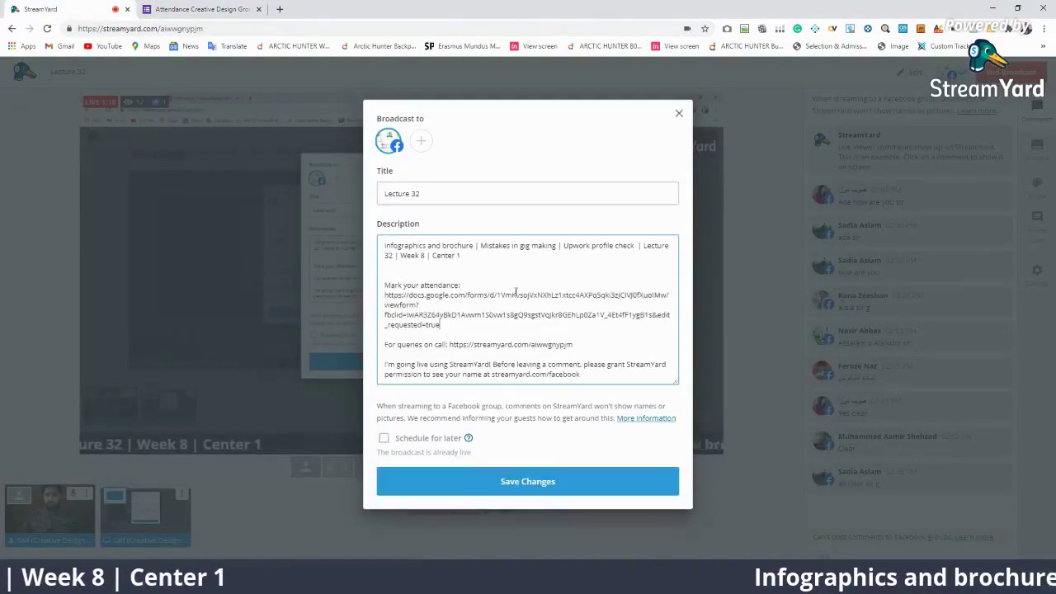
{"action": "left_click", "coordinate": [589, 481]}
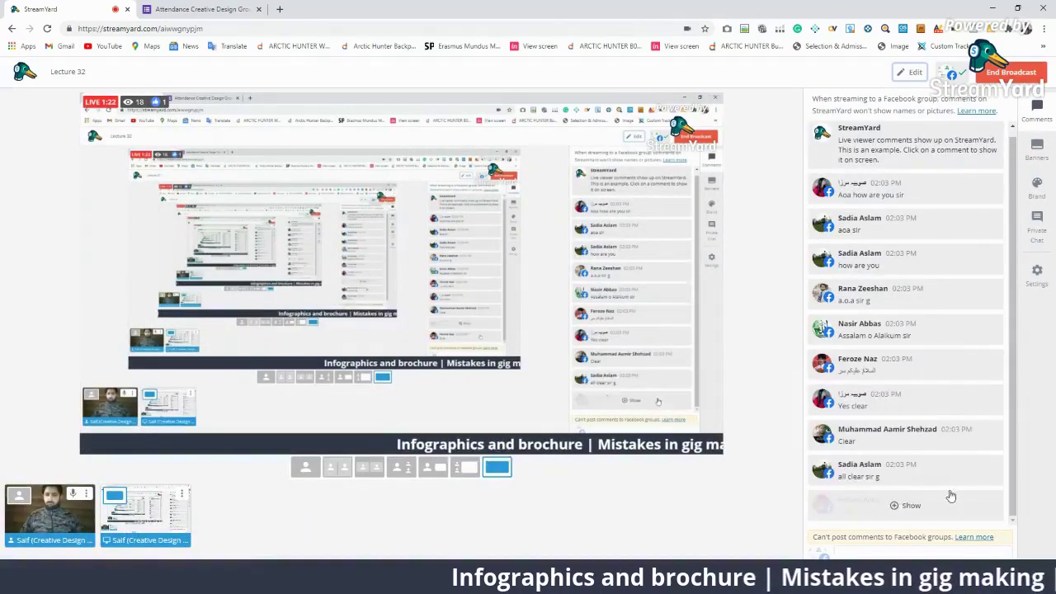
{"action": "left_click", "coordinate": [951, 495]}
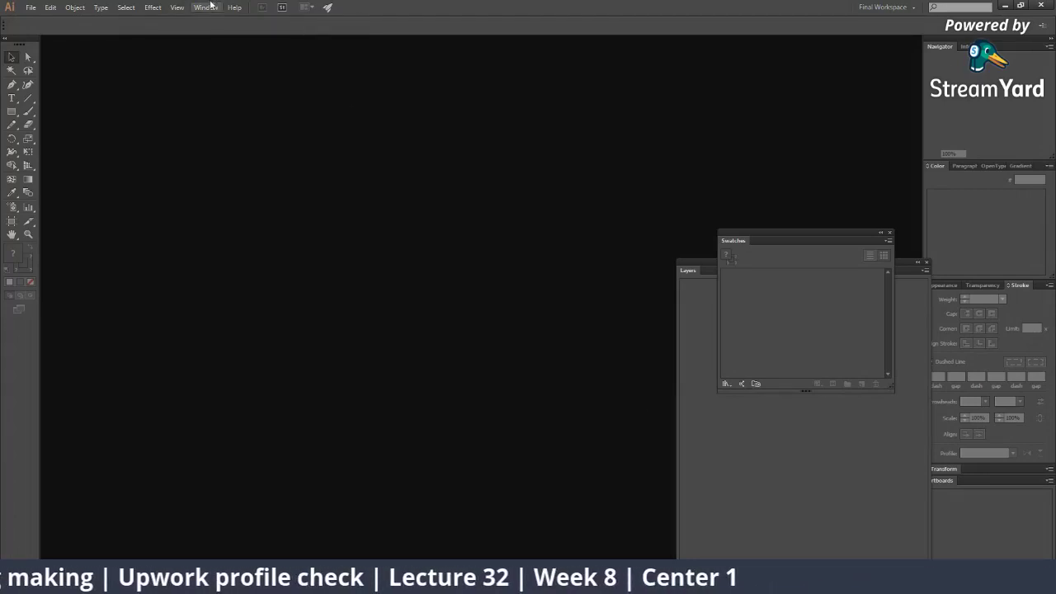
- Close the Swatches panel and dock the Layers panel under Transform
{"action": "left_click", "coordinate": [890, 237]}
{"action": "left_click_drag", "start_coordinate": [882, 264], "coordinate": [1013, 485]}
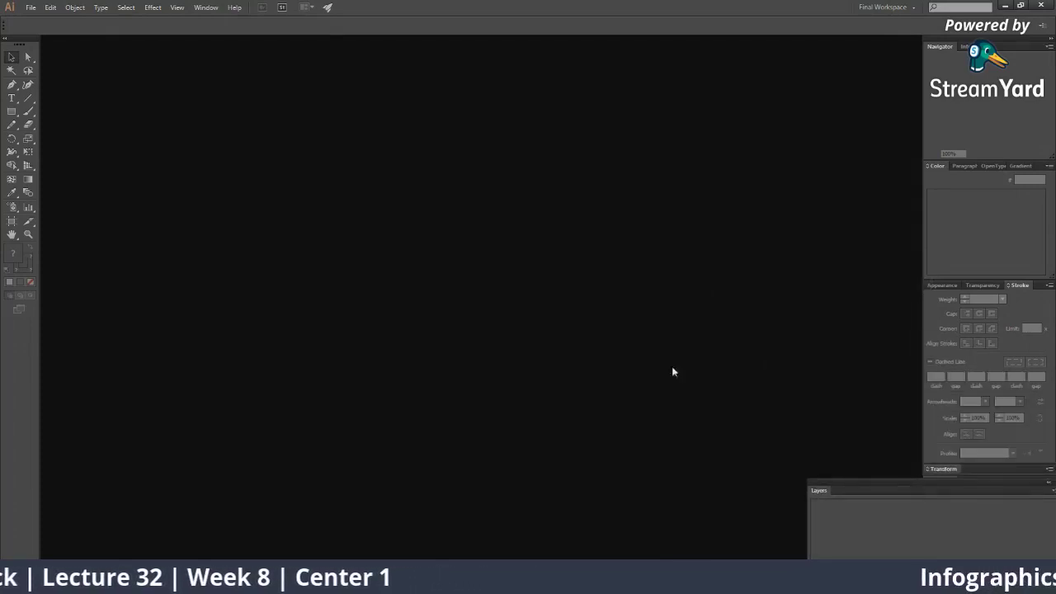
{"action": "left_click_drag", "start_coordinate": [922, 488], "coordinate": [983, 485]}
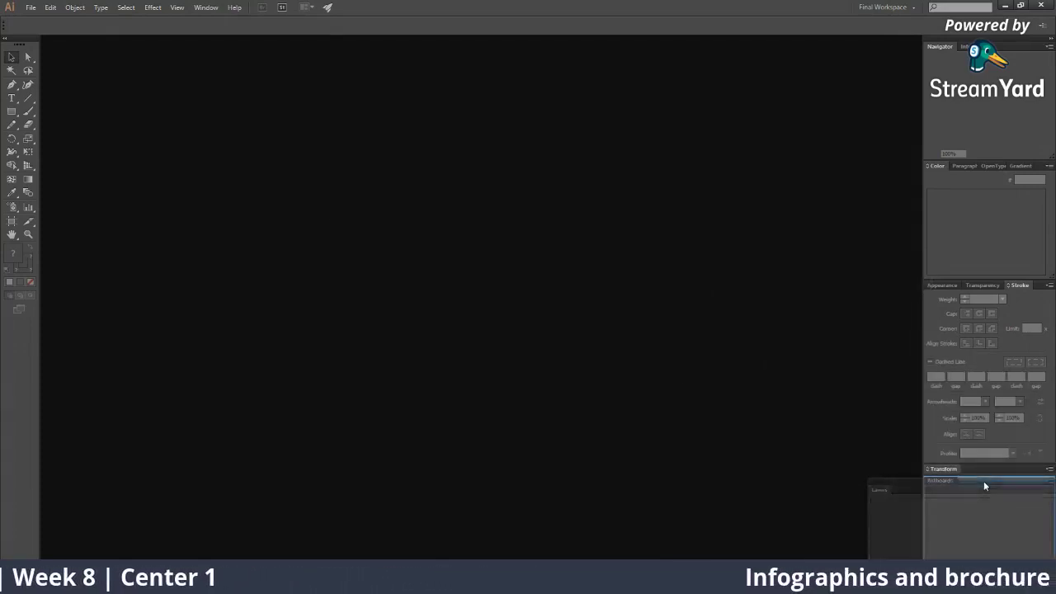
{"action": "left_click", "coordinate": [30, 8]}
{"action": "key", "text": "Escape"}
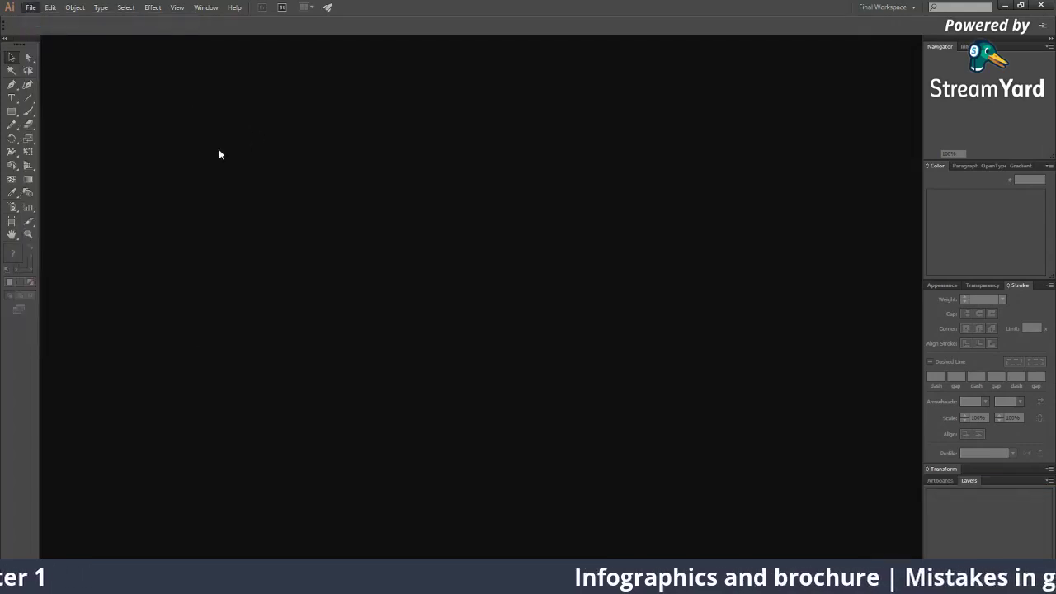
- Start a new 1280 x 800 px document with raster effects at High (300 ppi)
{"action": "key", "text": "ctrl+n"}
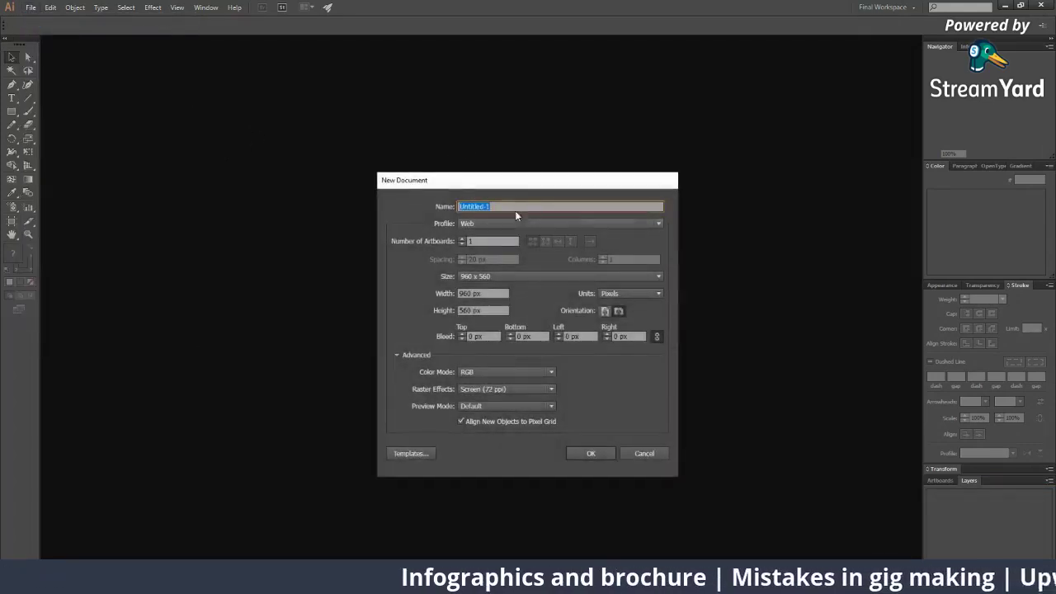
{"action": "left_click", "coordinate": [518, 277]}
{"action": "left_click", "coordinate": [495, 321]}
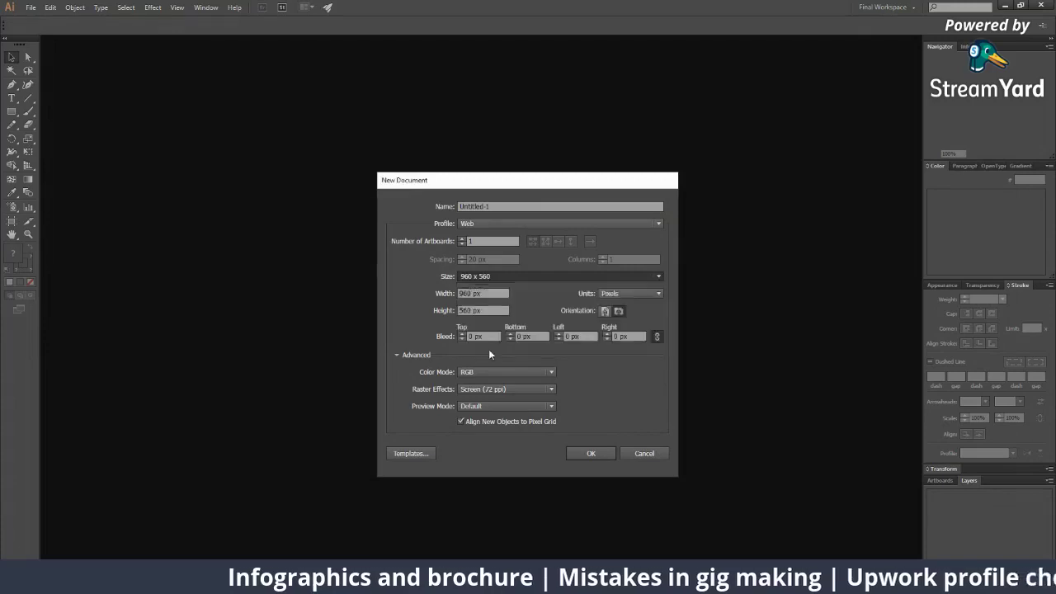
{"action": "left_click", "coordinate": [497, 388]}
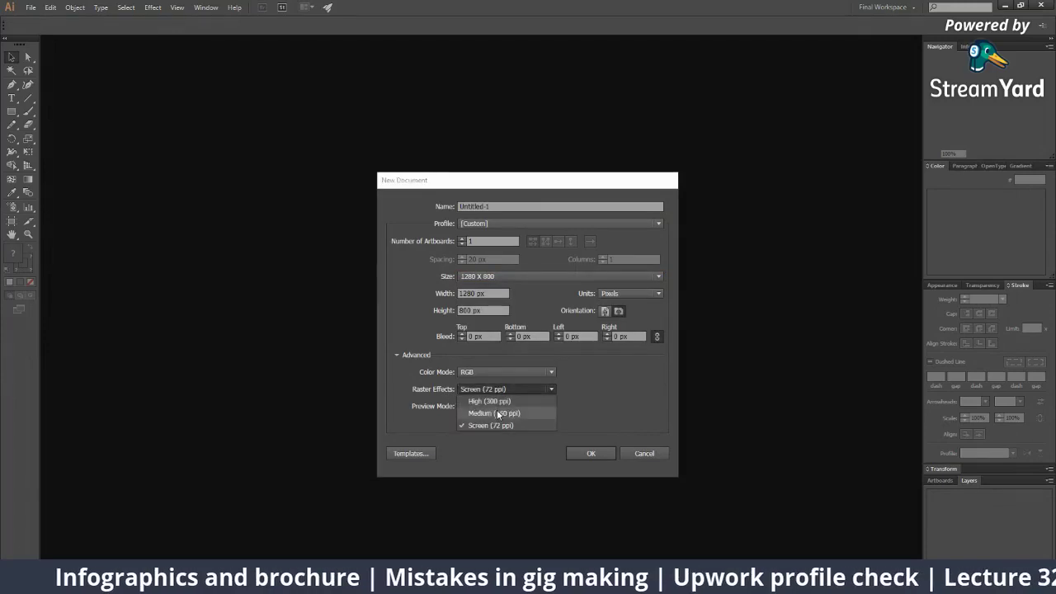
{"action": "left_click", "coordinate": [489, 401]}
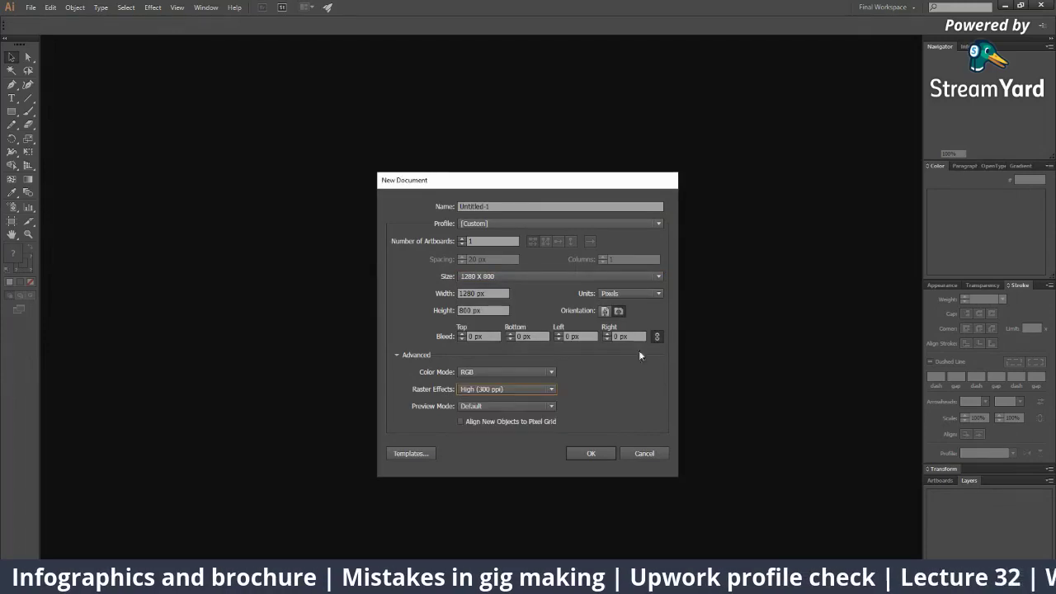
{"action": "left_click", "coordinate": [587, 455]}
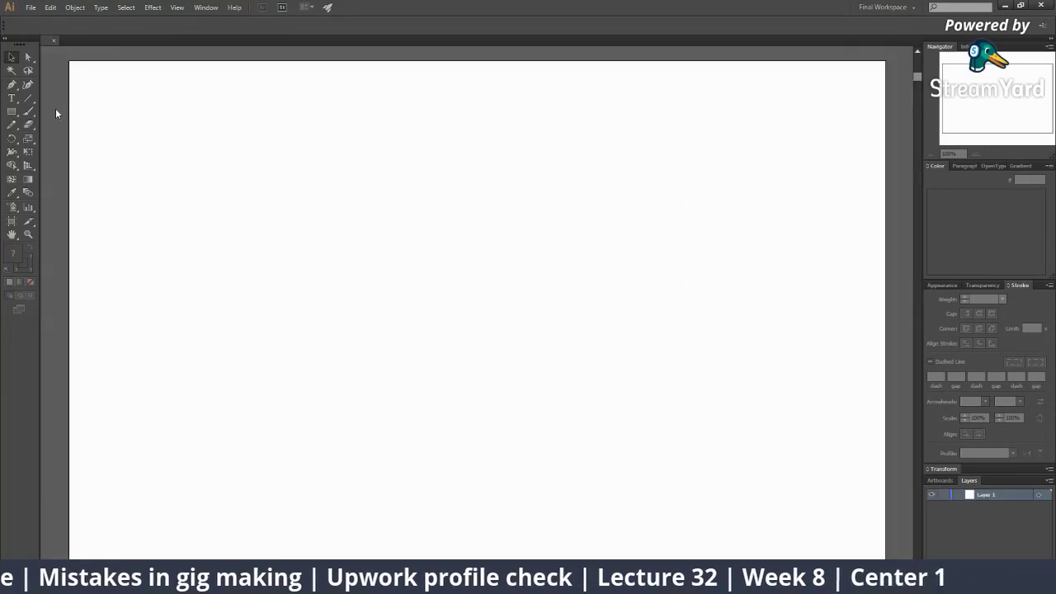
- Zoom in and back out on the blank artboard, then switch to the StreamYard studio
{"action": "key", "text": "z"}
{"action": "left_click", "coordinate": [421, 313]}
{"action": "left_click", "coordinate": [421, 314]}
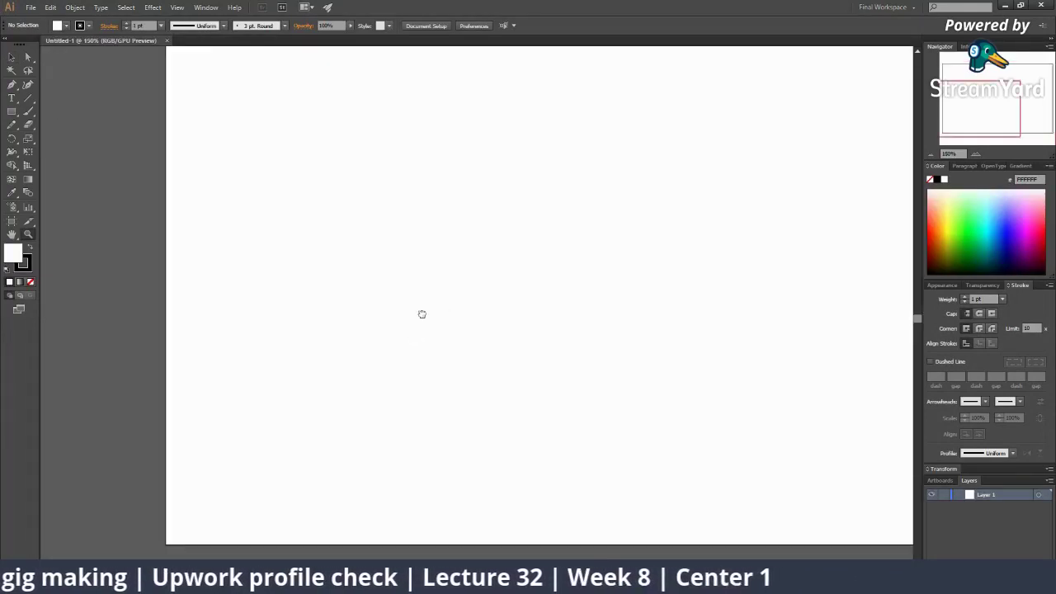
{"action": "left_click", "coordinate": [428, 326], "text": "alt"}
{"action": "left_click", "coordinate": [428, 326], "text": "alt"}
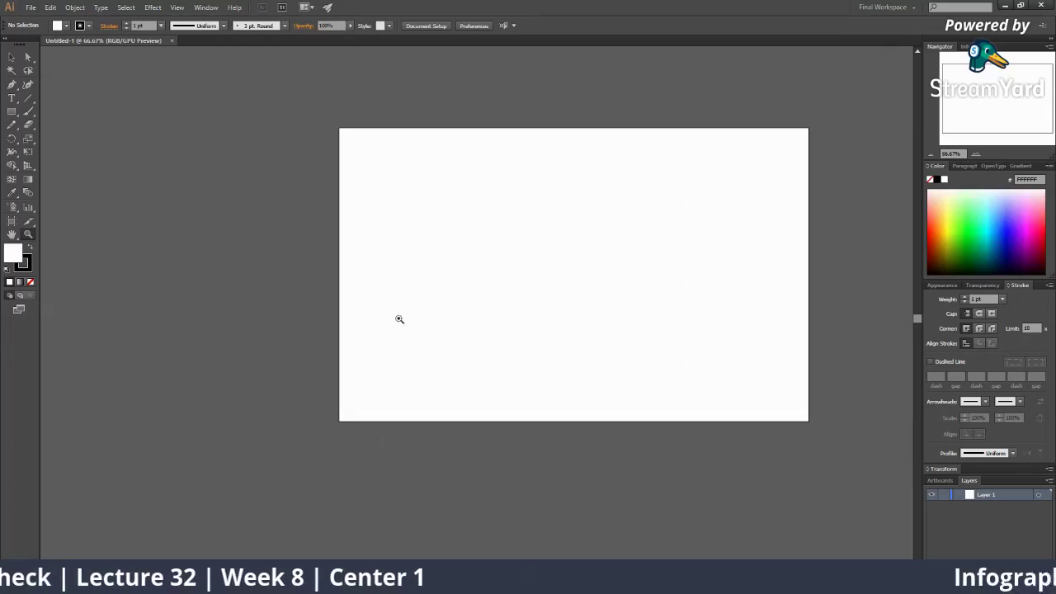
{"action": "key", "text": "alt+Tab"}
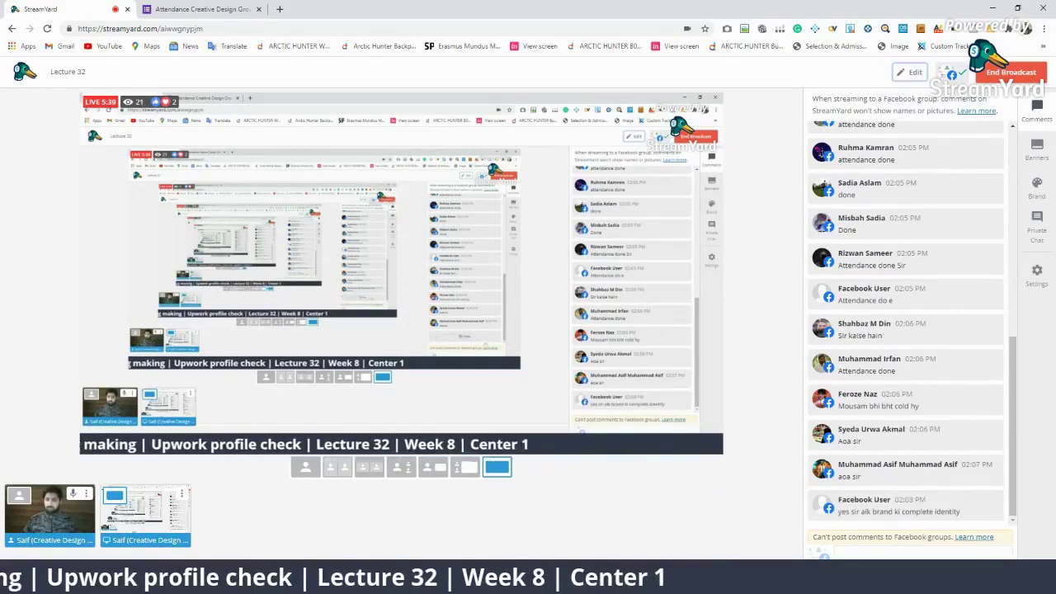
- Put the complete-brand-identity viewer comment on stream, then hide it again
{"action": "left_click", "coordinate": [911, 505]}
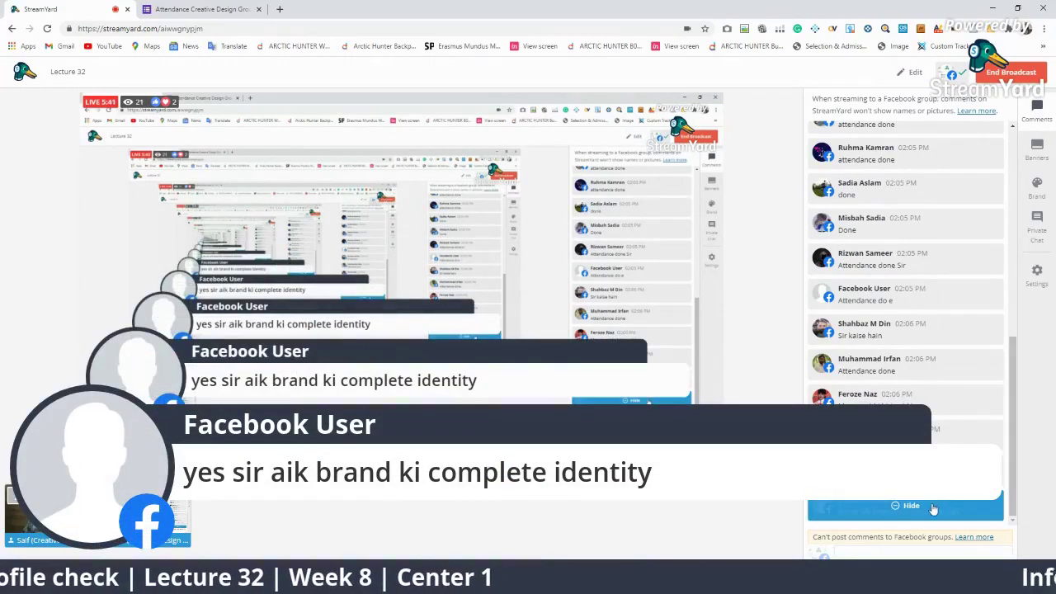
{"action": "left_click", "coordinate": [863, 511]}
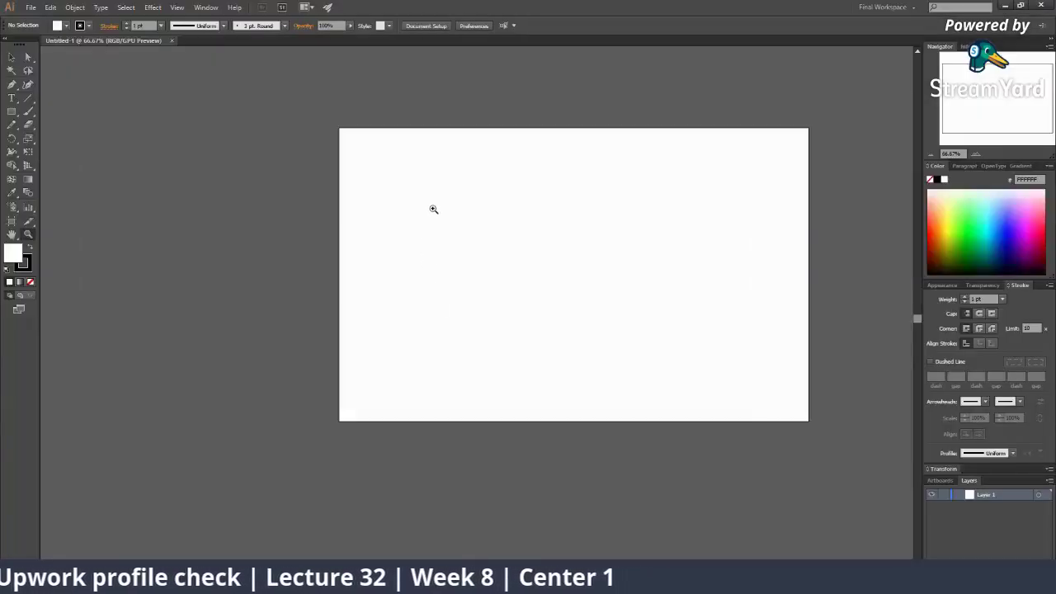
- Type 'Brand Identity' near the artboard's top left and scale it up to about 63.76 pt
{"action": "left_click", "coordinate": [433, 209]}
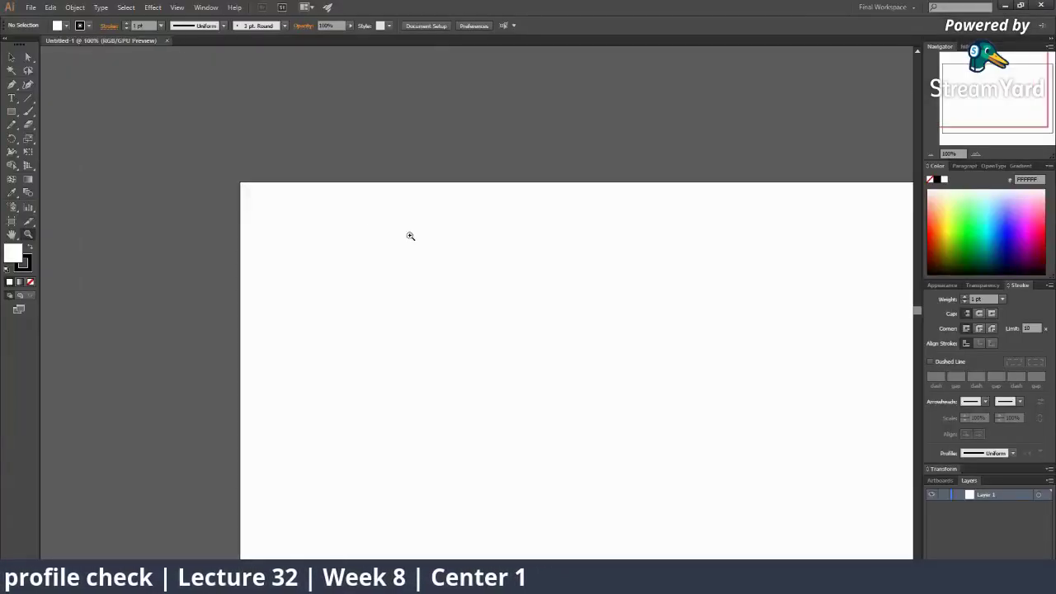
{"action": "left_click", "coordinate": [11, 97]}
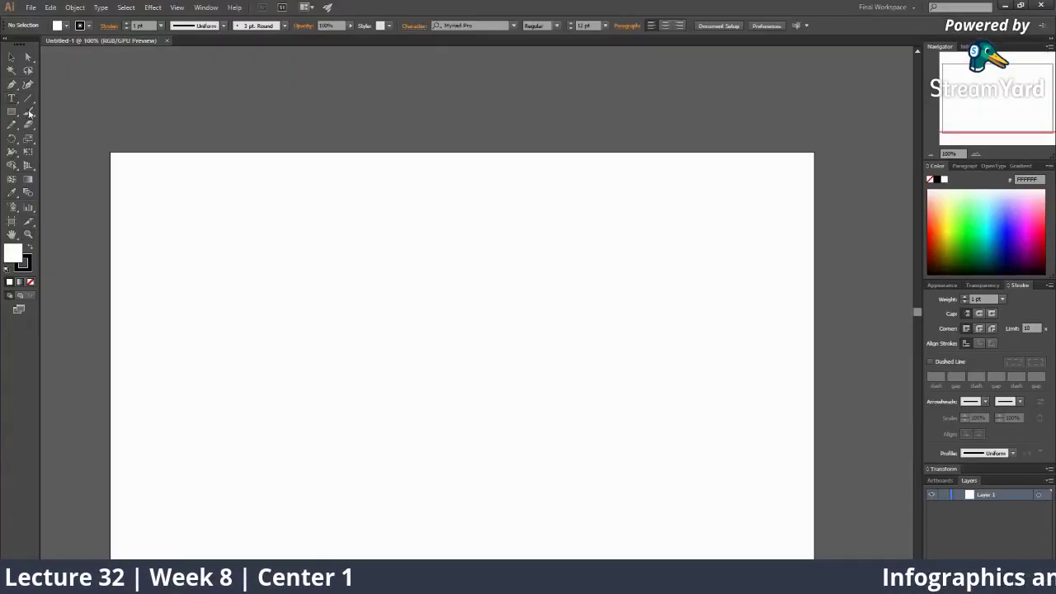
{"action": "left_click", "coordinate": [235, 206]}
{"action": "type", "text": "Brand Identity"}
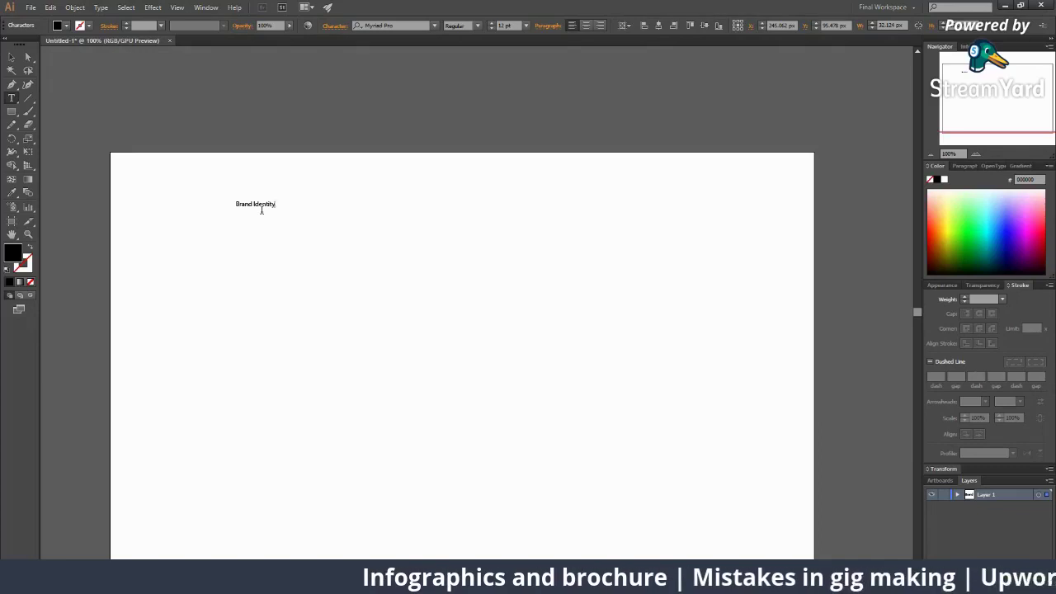
{"action": "left_click", "coordinate": [11, 57]}
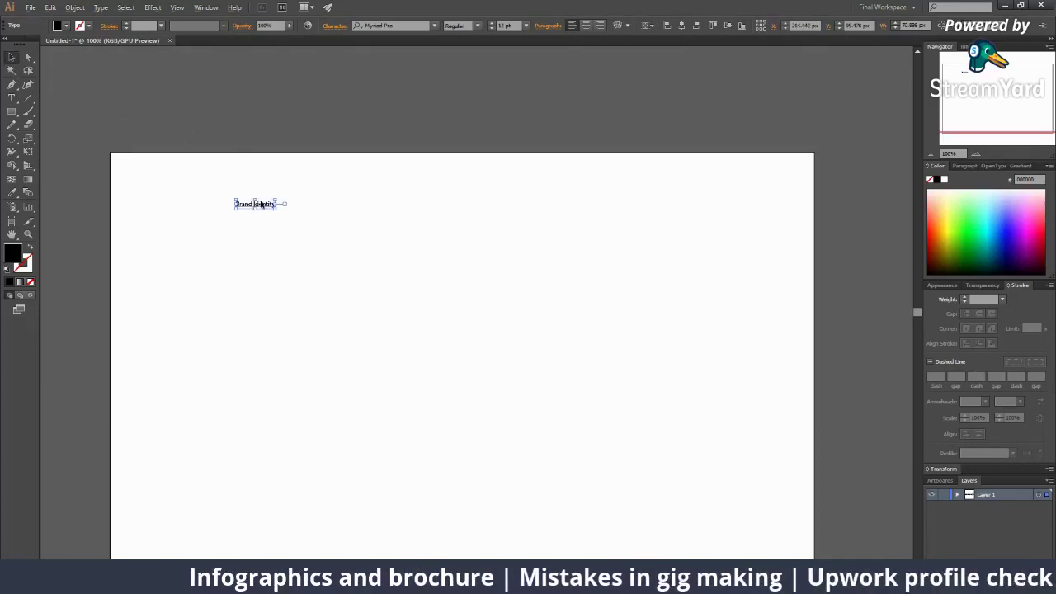
{"action": "mouse_move", "coordinate": [276, 210]}
{"action": "left_mouse_down"}
{"action": "mouse_move", "coordinate": [357, 221]}
{"action": "mouse_move", "coordinate": [342, 190]}
{"action": "left_mouse_up"}
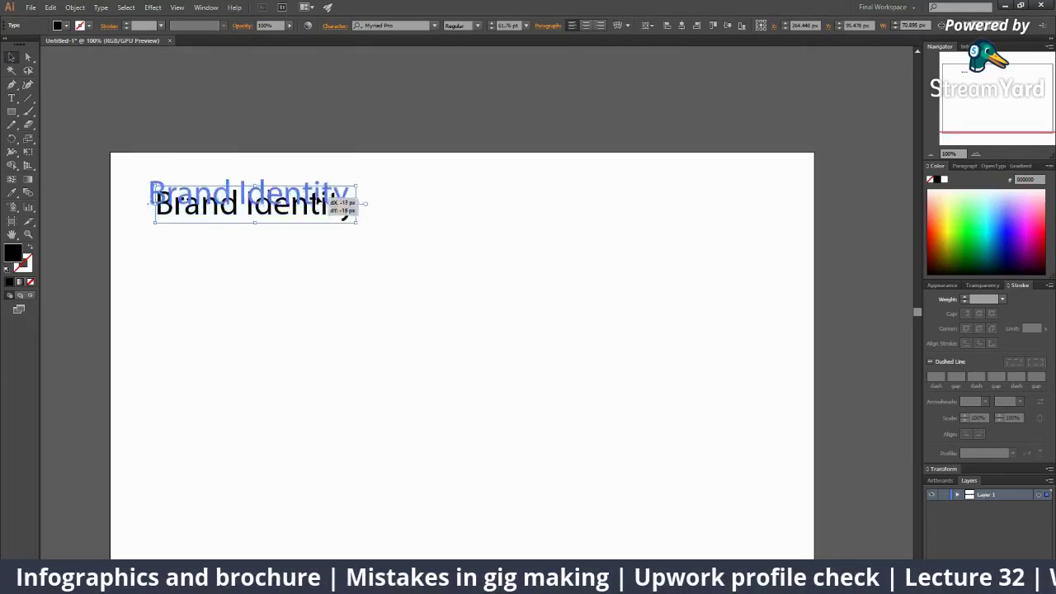
- Set the heading's font to Montserrat Bold
{"action": "left_click", "coordinate": [407, 25]}
{"action": "type", "text": "monts"}
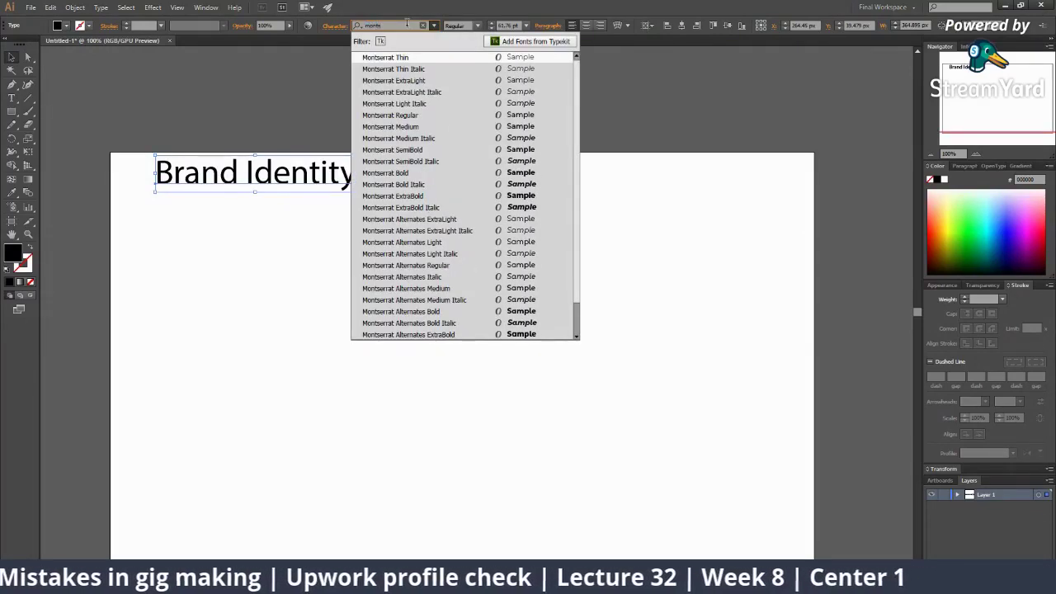
{"action": "key", "text": "Down"}
{"action": "key", "text": "Down"}
{"action": "key", "text": "Down"}
{"action": "key", "text": "Down"}
{"action": "key", "text": "Down"}
{"action": "key", "text": "Down"}
{"action": "key", "text": "Down"}
{"action": "key", "text": "Down"}
{"action": "key", "text": "Down"}
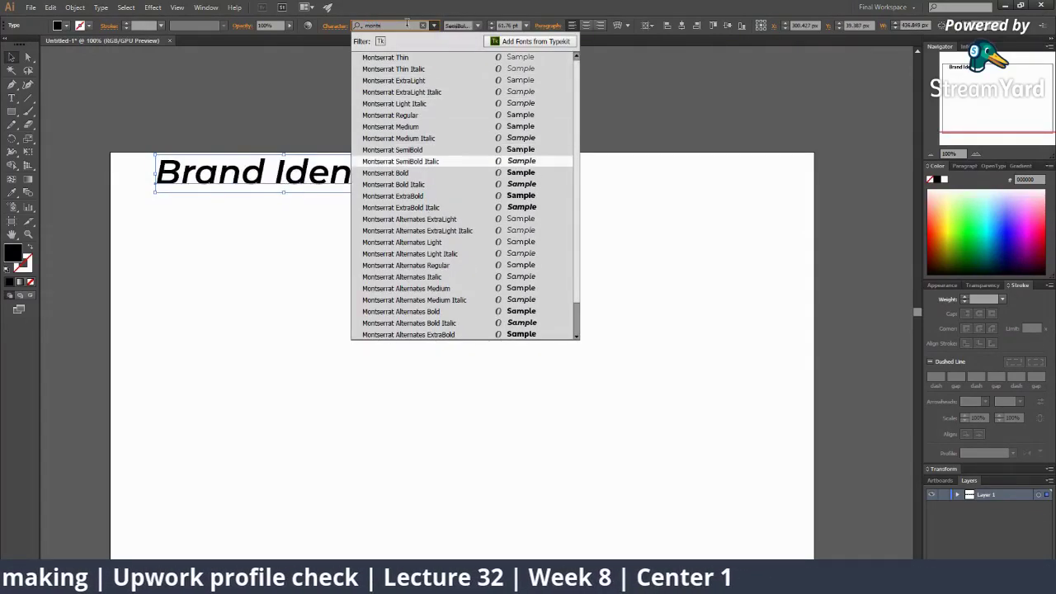
{"action": "key", "text": "Down"}
{"action": "key", "text": "Return"}
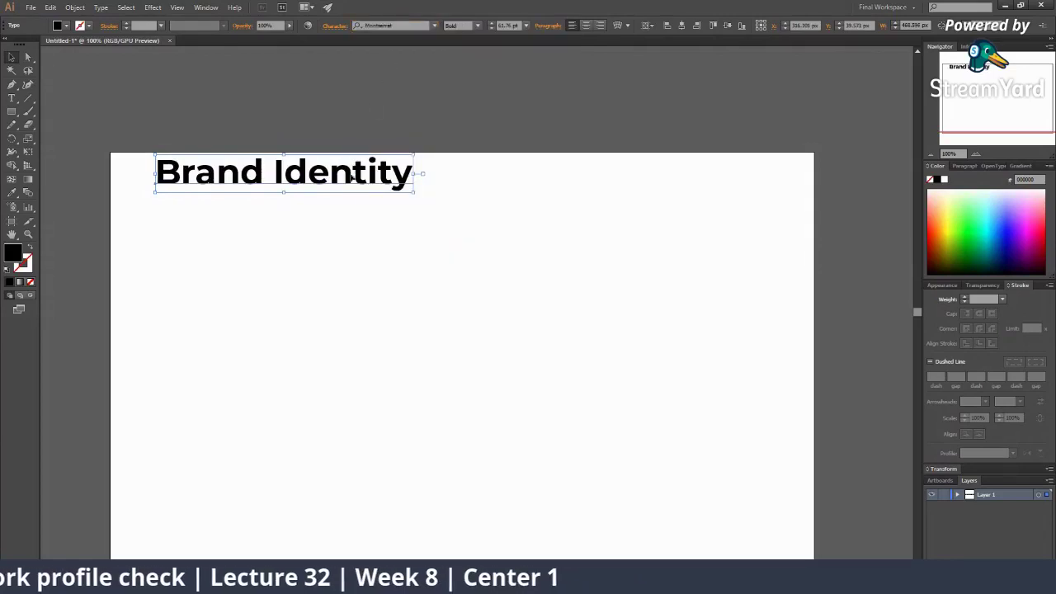
- Nudge the heading down, add 'Corporate Brand Identity', and set it to 40 pt
{"action": "left_click_drag", "start_coordinate": [350, 177], "coordinate": [344, 207]}
{"action": "key", "text": "t"}
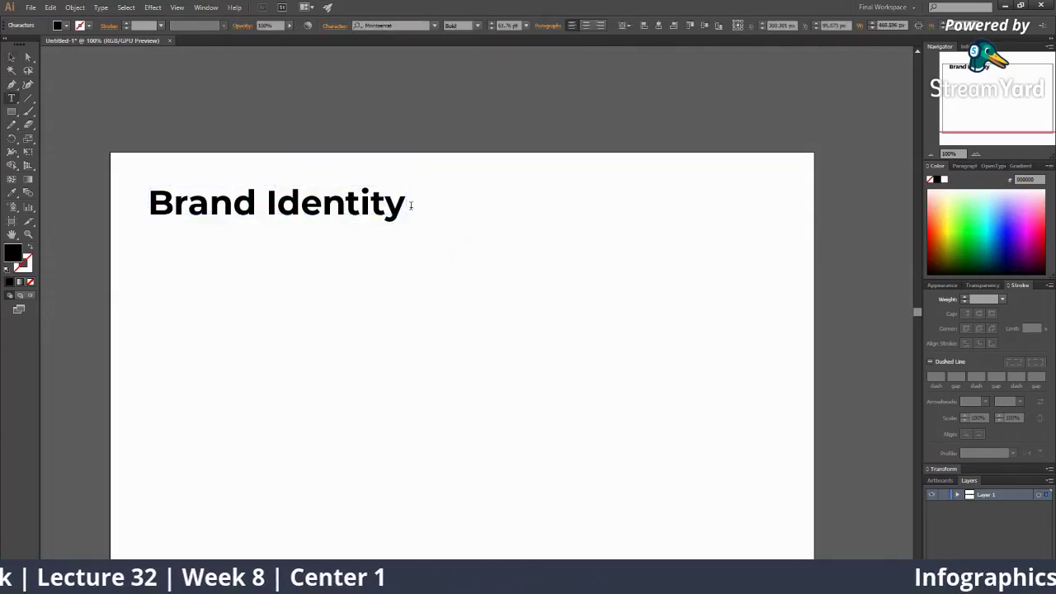
{"action": "type", "text": "/C"}
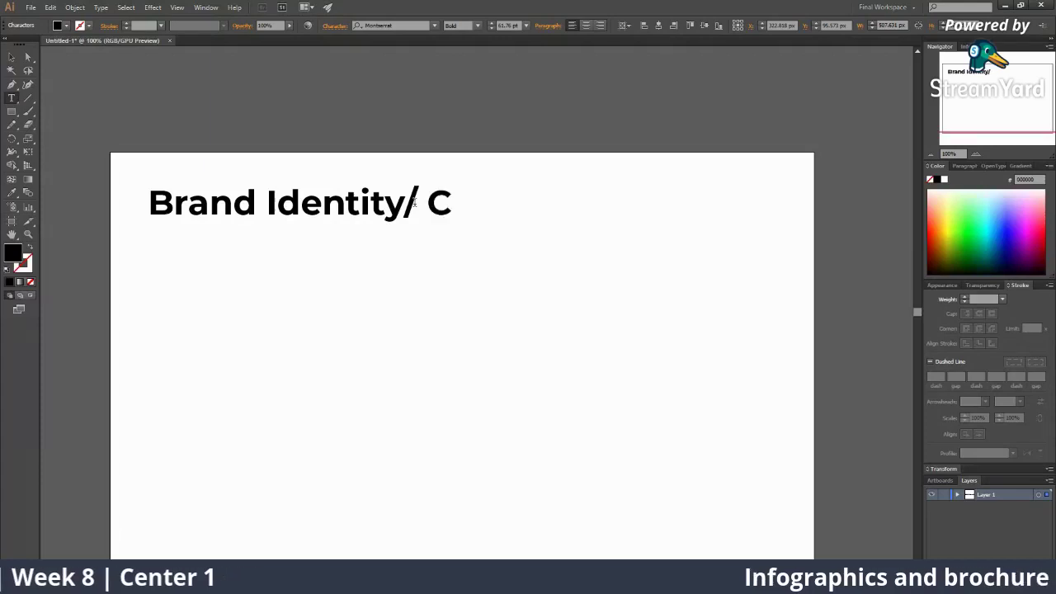
{"action": "type", "text": "orporate"}
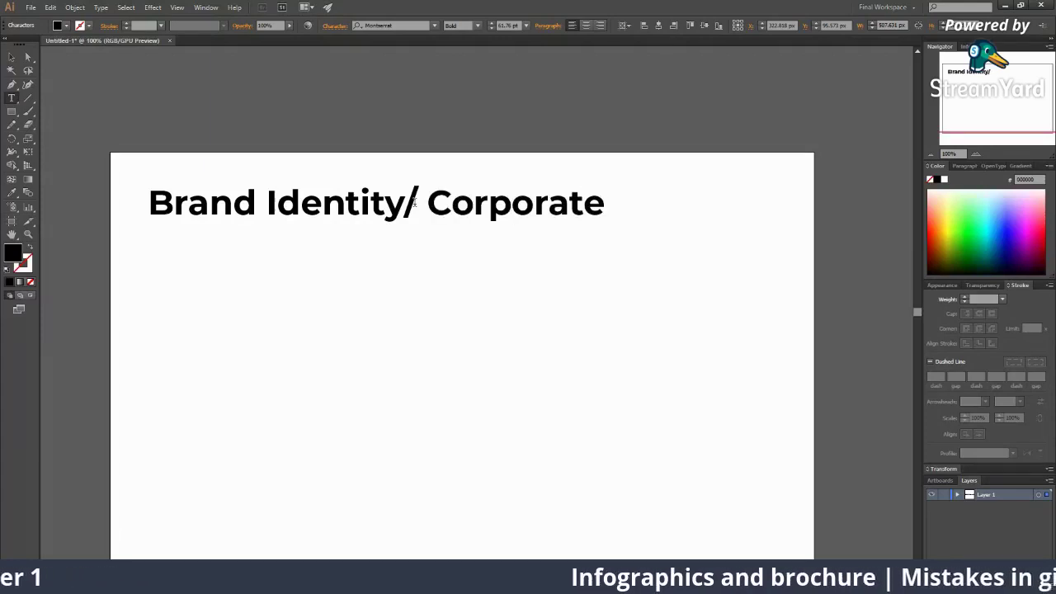
{"action": "type", "text": " Brand"}
{"action": "key", "text": "Return"}
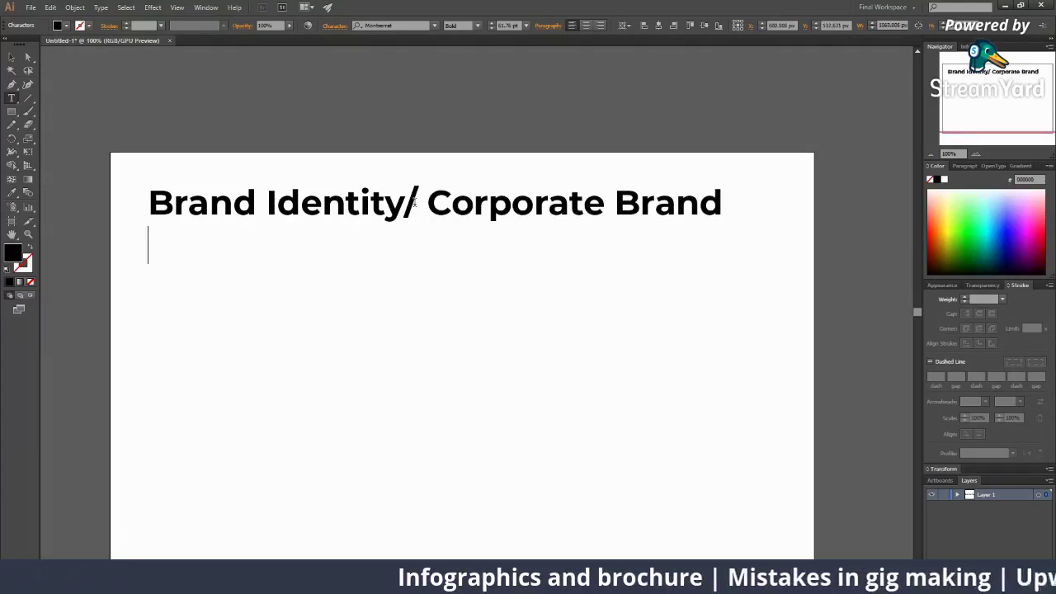
{"action": "type", "text": "Ide"}
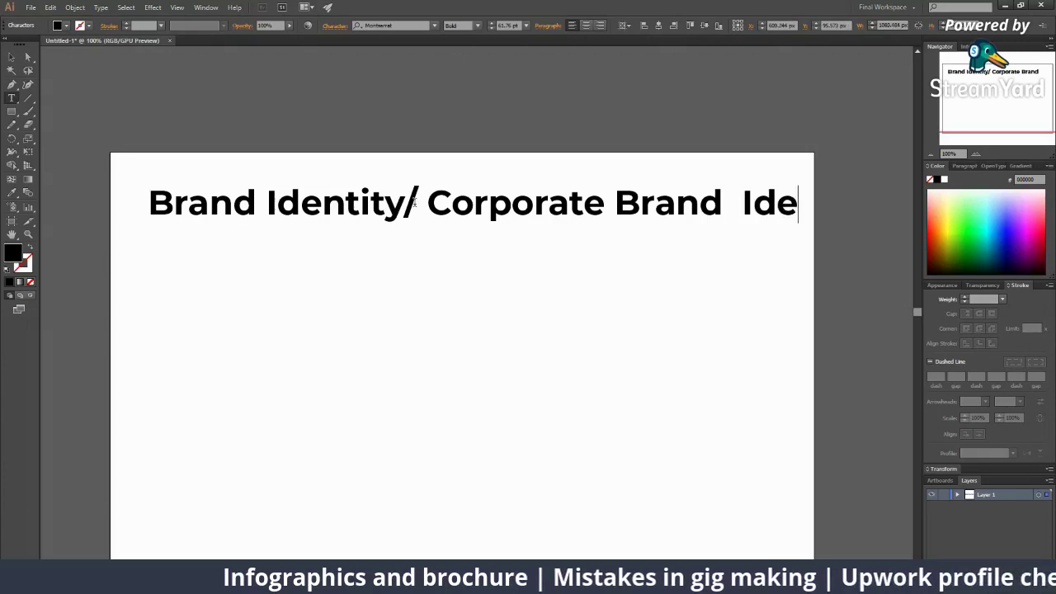
{"action": "type", "text": "ntity"}
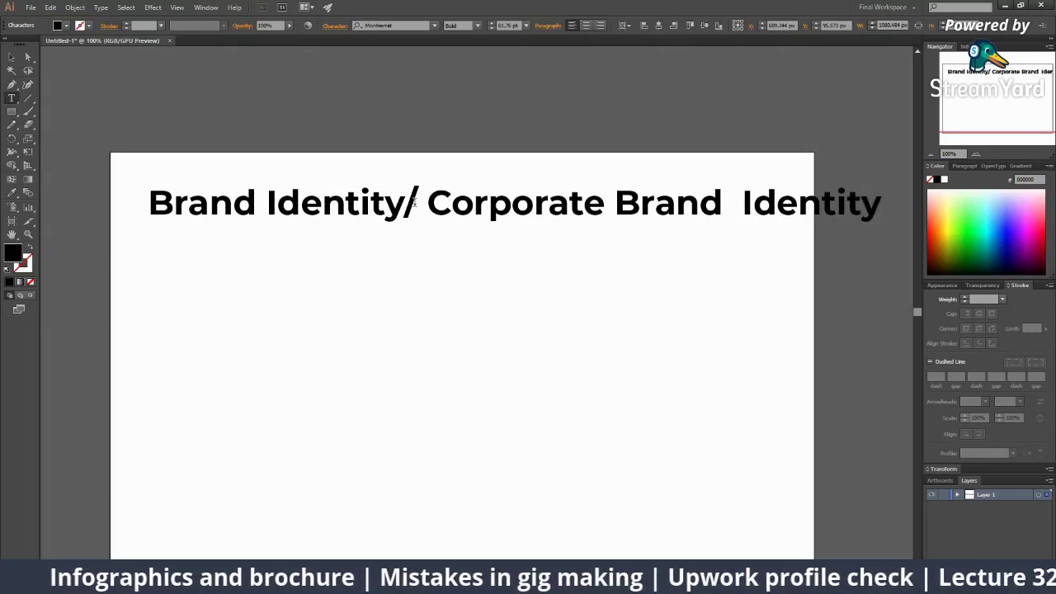
{"action": "left_click", "coordinate": [9, 56]}
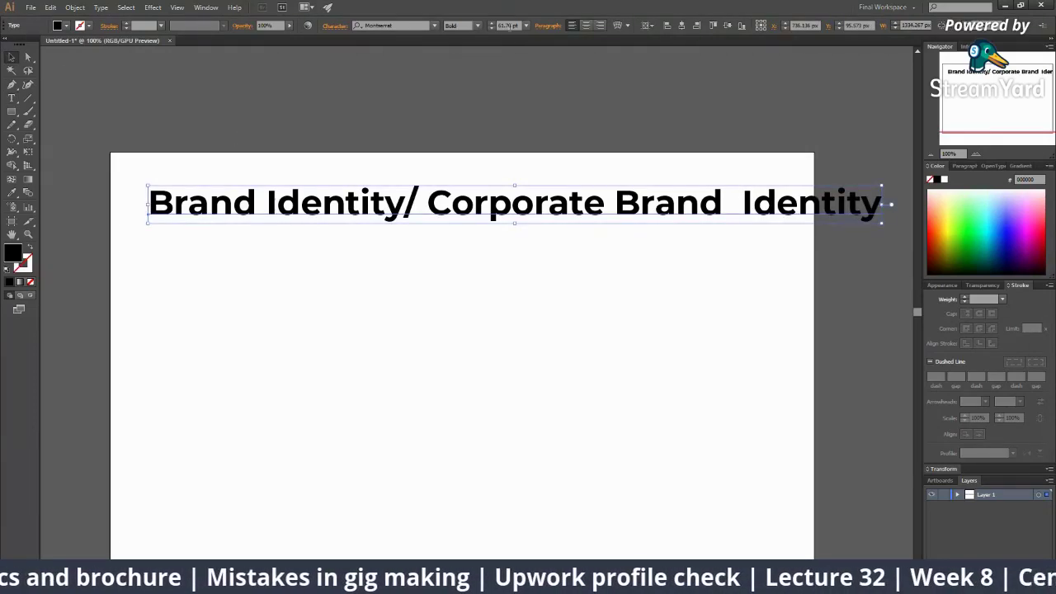
{"action": "type", "text": "40"}
{"action": "key", "text": "Return"}
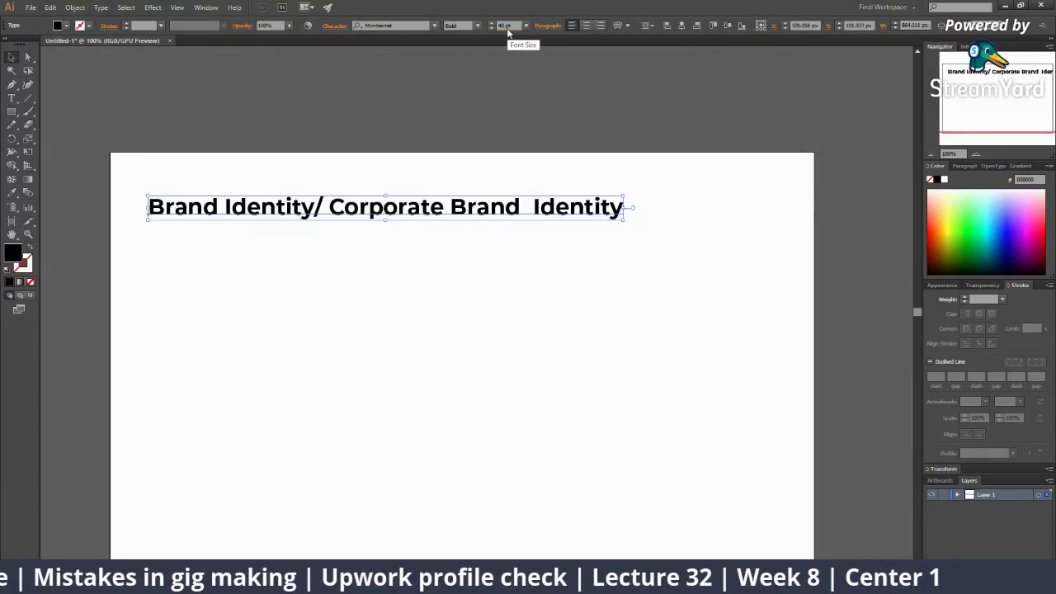
{"action": "left_click", "coordinate": [677, 256]}
- Tidy the spacing and extend the heading with '/ Visual Brand Identity'
{"action": "key", "text": "t"}
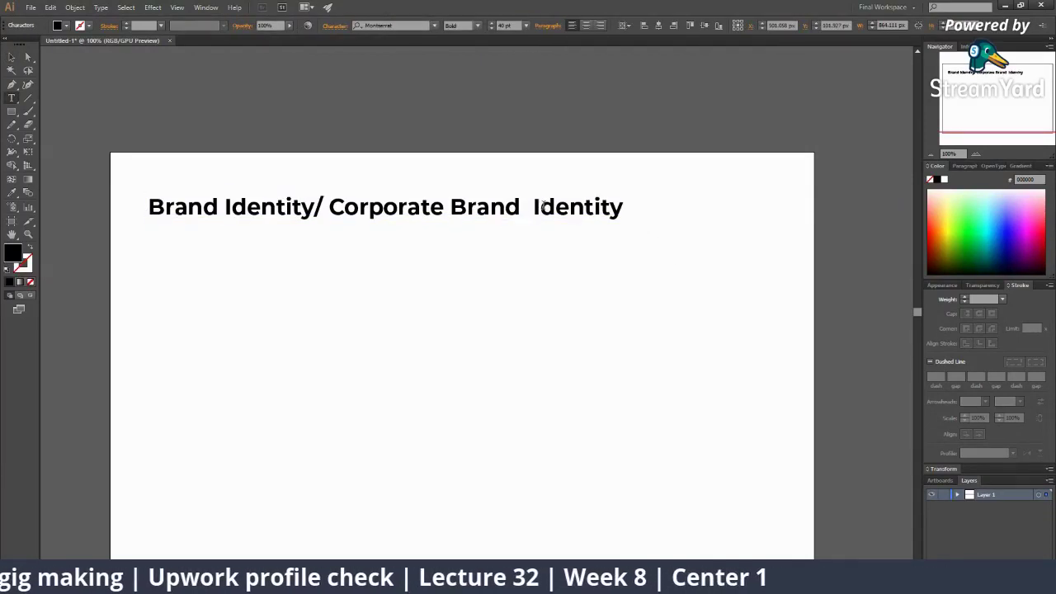
{"action": "key", "text": "BackSpace"}
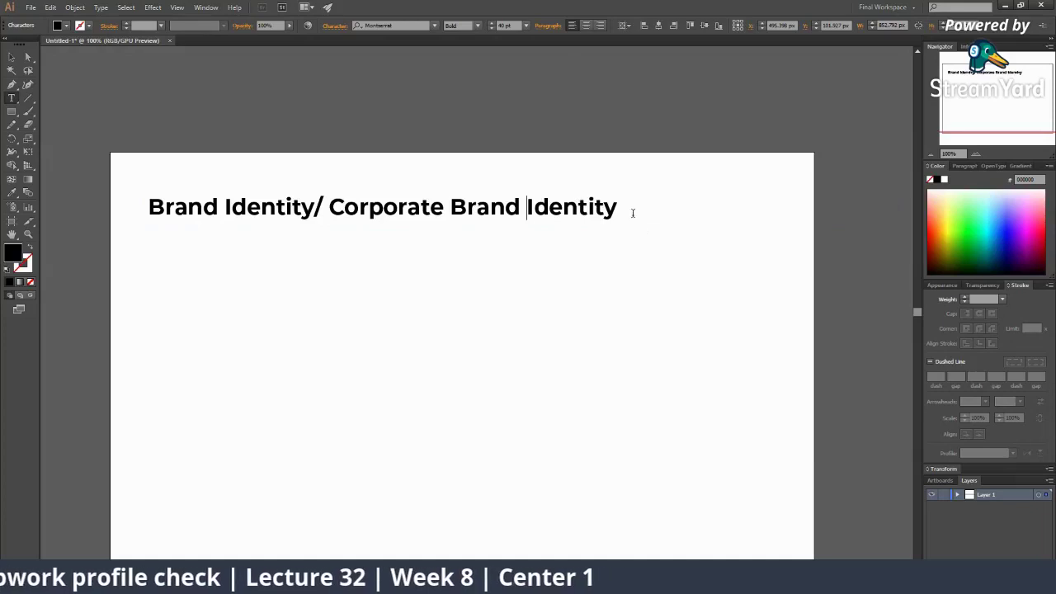
{"action": "left_click", "coordinate": [632, 214]}
{"action": "type", "text": "Visu"}
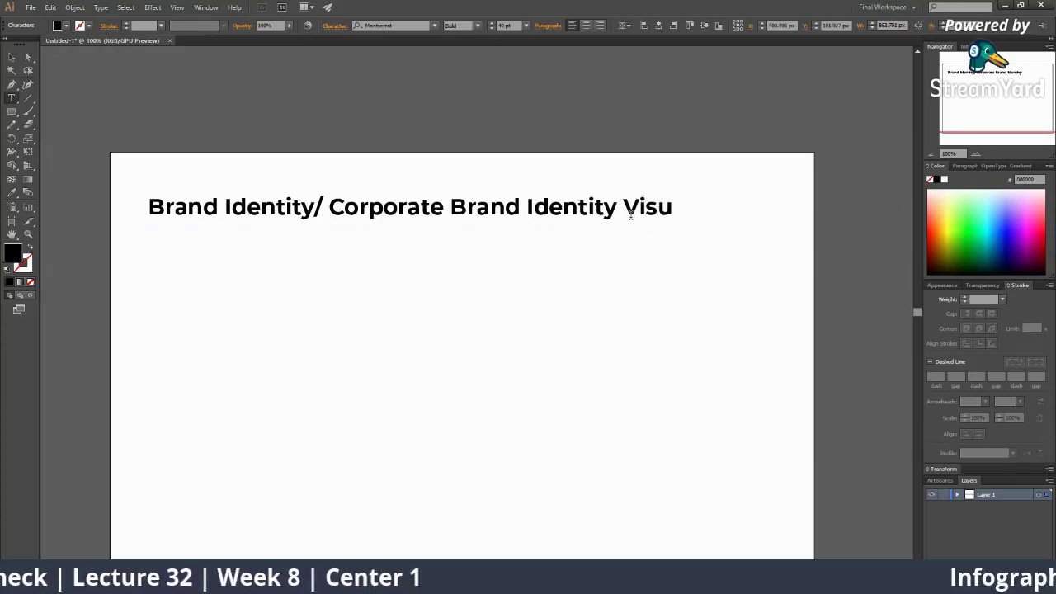
{"action": "type", "text": "al Bran"}
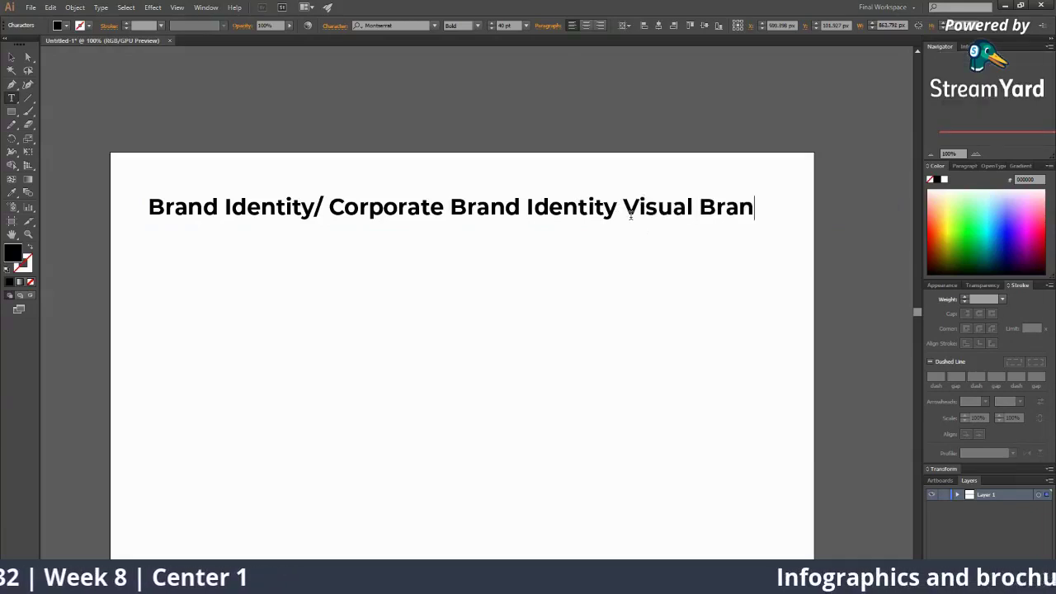
{"action": "type", "text": "d"}
{"action": "key", "text": "Return"}
{"action": "type", "text": "Ide"}
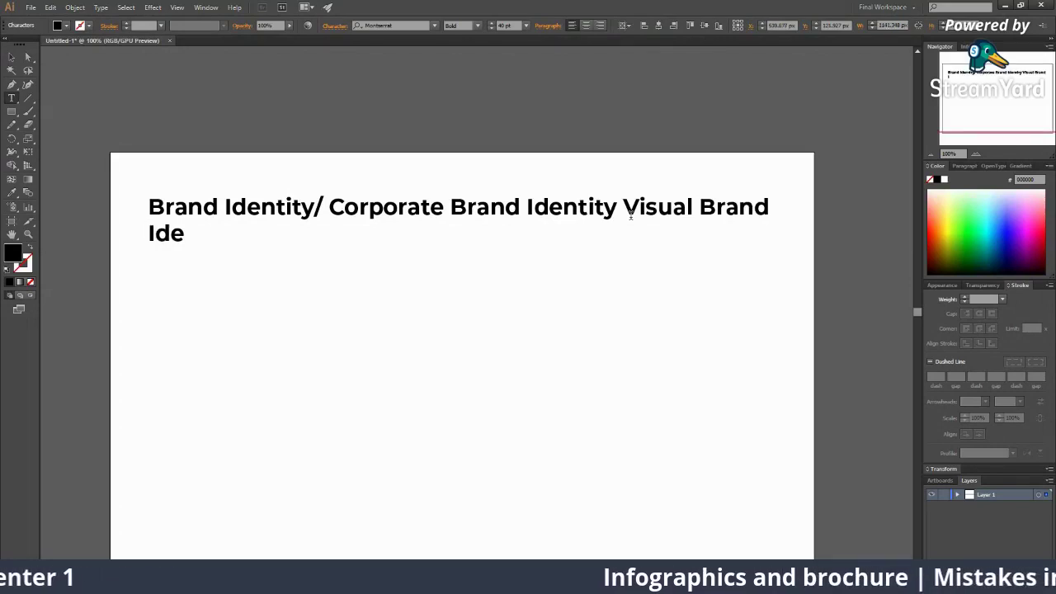
{"action": "type", "text": "ntity"}
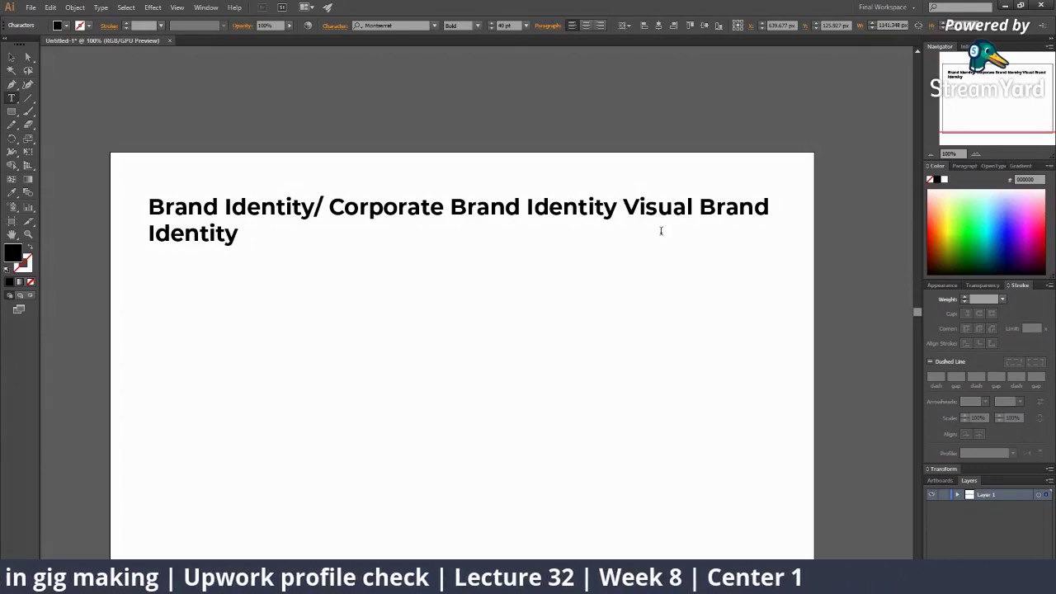
{"action": "type", "text": "/"}
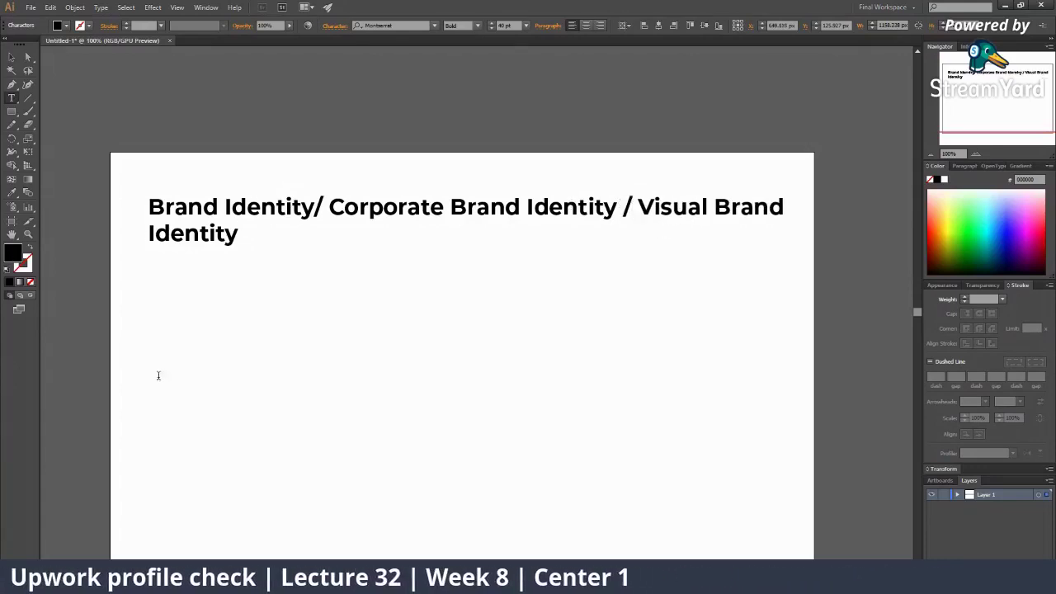
{"action": "left_click", "coordinate": [11, 56]}
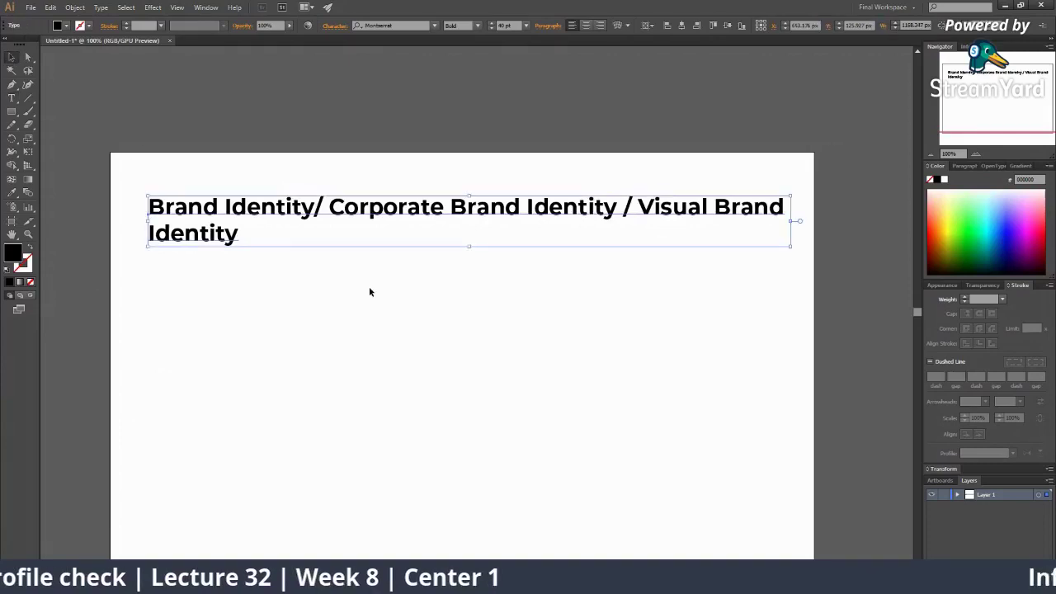
- Place a duplicate of the bold heading just below the original
{"action": "left_click", "coordinate": [293, 261]}
{"action": "key", "text": "h"}
{"action": "left_click_drag", "start_coordinate": [358, 302], "coordinate": [465, 302]}
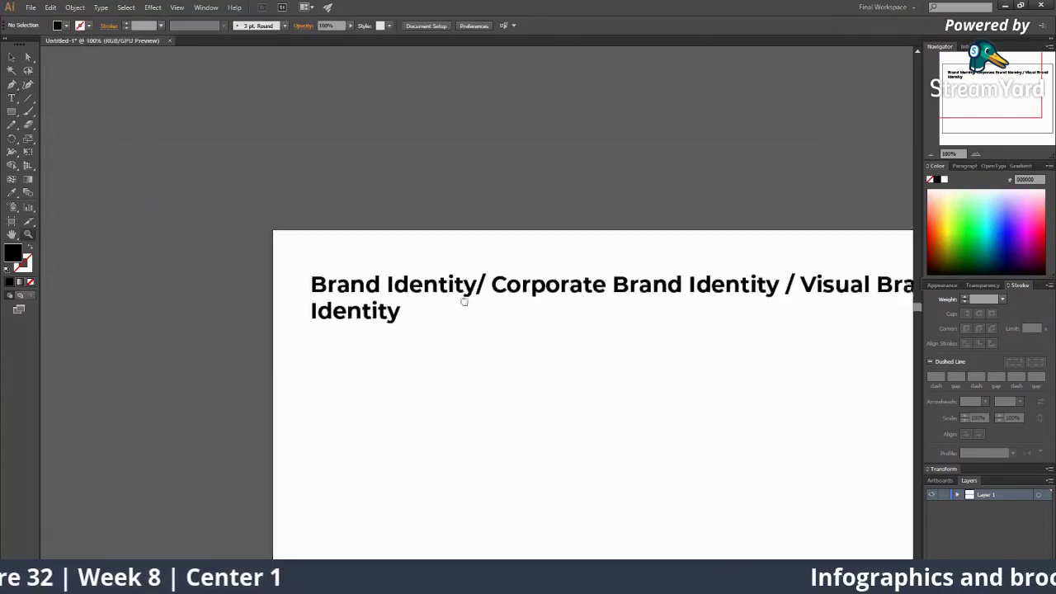
{"action": "key", "text": "v"}
{"action": "scroll", "coordinate": [478, 300], "scroll_direction": "down", "scroll_amount": 3}
{"action": "scroll", "coordinate": [394, 222], "scroll_direction": "down", "scroll_amount": 2}
{"action": "scroll", "coordinate": [453, 340], "scroll_direction": "up", "scroll_amount": 2}
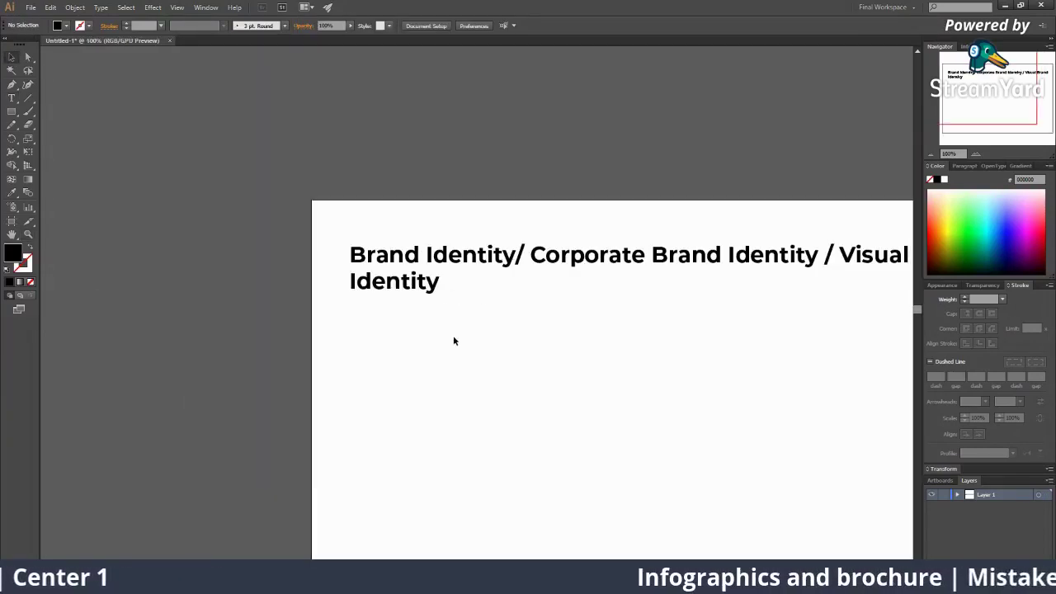
{"action": "left_click_drag", "start_coordinate": [400, 280], "coordinate": [400, 353]}
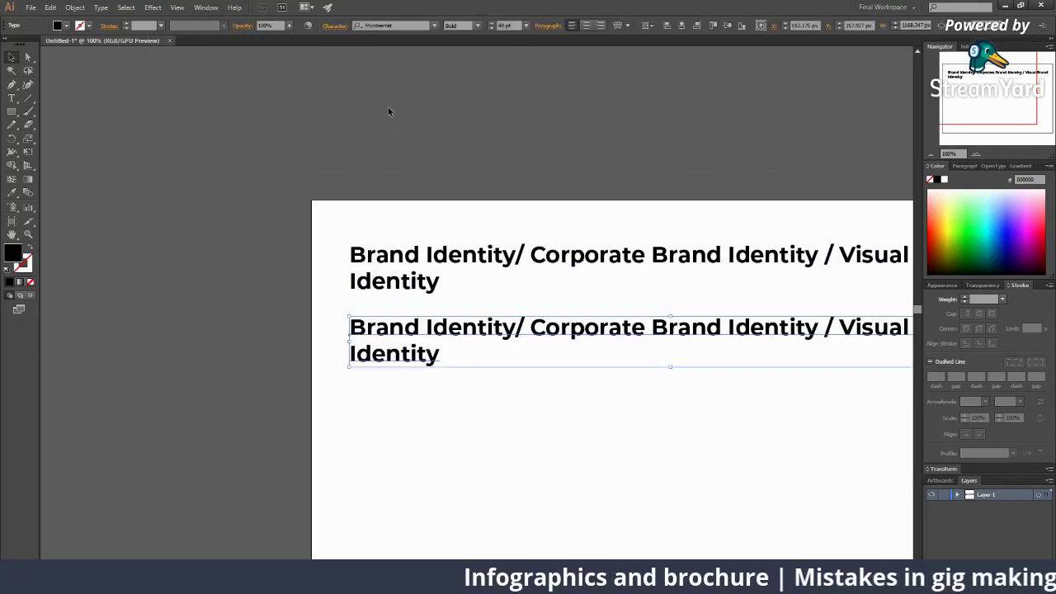
- Set the copy to Montserrat Regular and retype it as '1. Logo Design'
{"action": "left_click", "coordinate": [471, 26]}
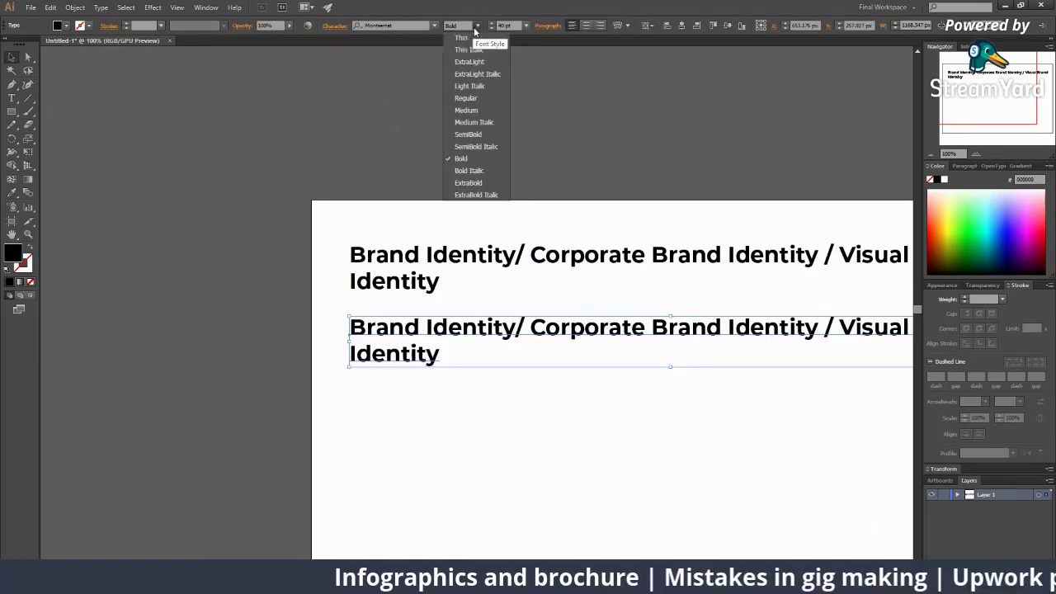
{"action": "left_click", "coordinate": [467, 98]}
{"action": "double_click", "coordinate": [478, 344]}
{"action": "key", "text": "ctrl+a"}
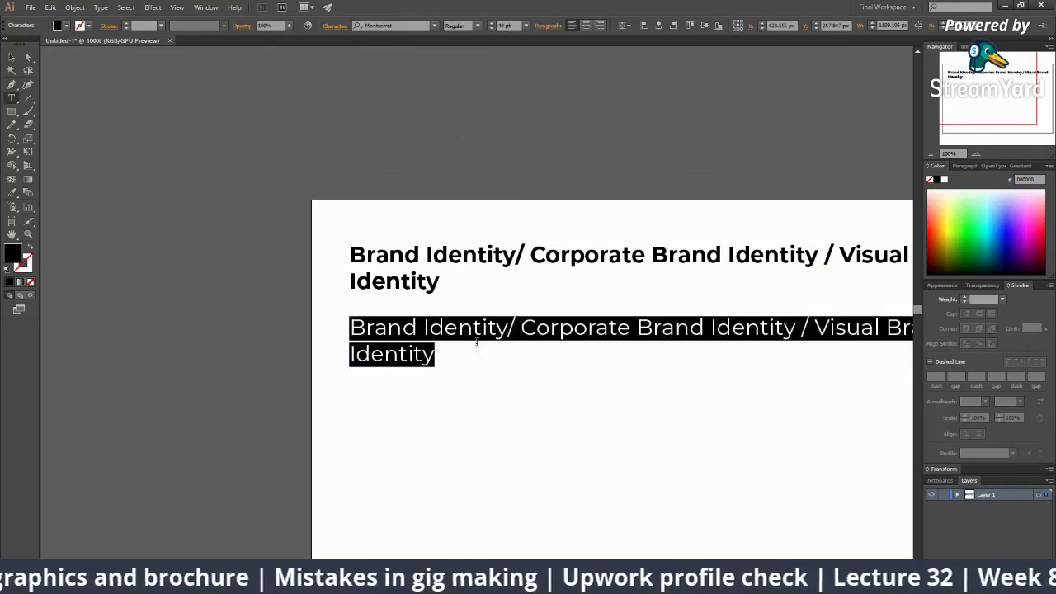
{"action": "key", "text": "BackSpace"}
{"action": "type", "text": "1."}
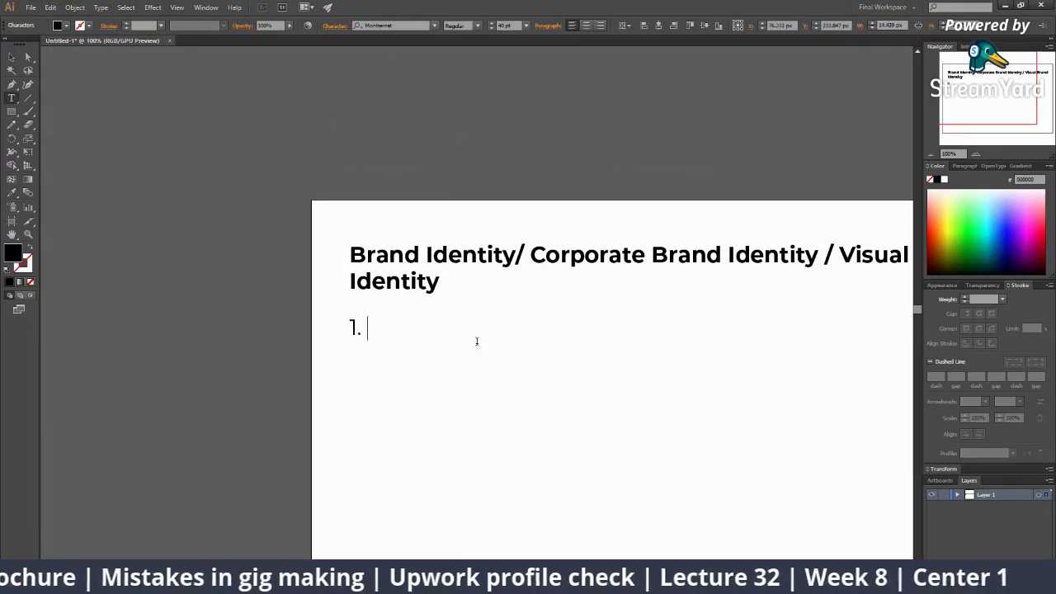
{"action": "type", "text": "Logo Desi"}
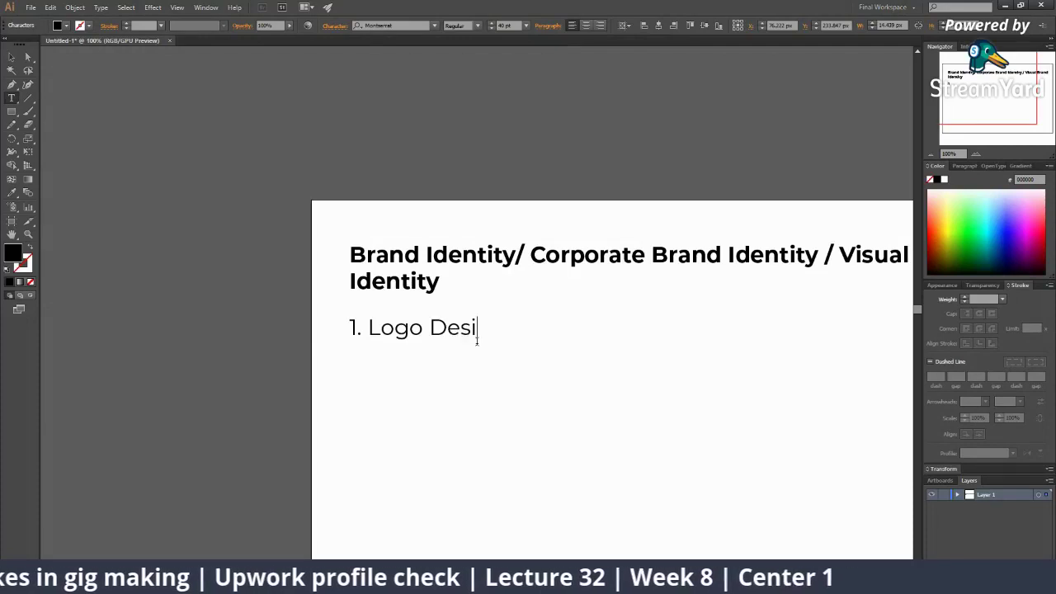
{"action": "type", "text": "gn"}
{"action": "left_click", "coordinate": [12, 56]}
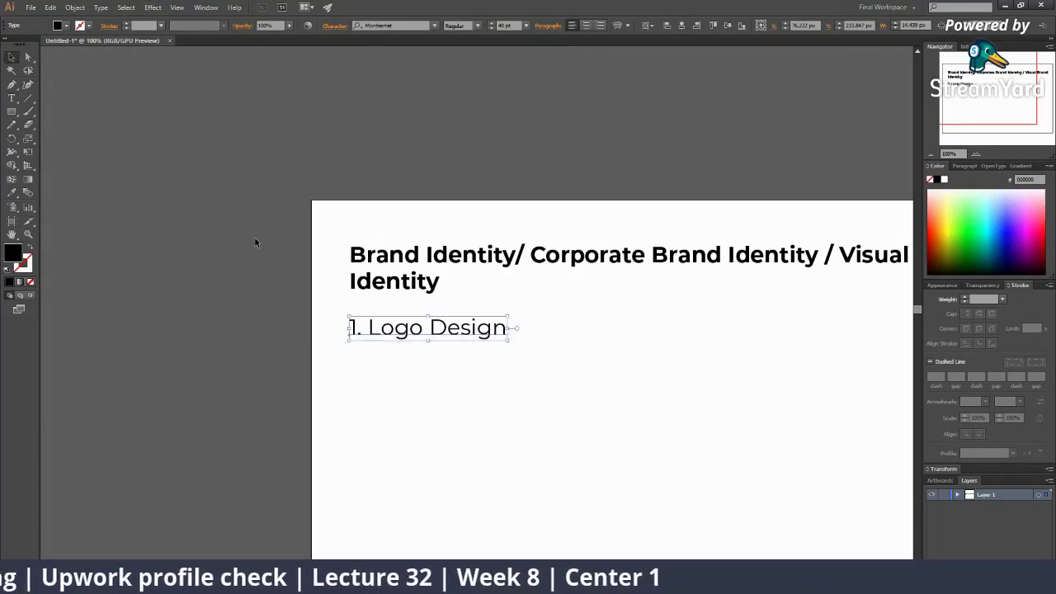
{"action": "key", "text": "ctrl+1"}
- Complete item 1 so it reads '1. Logo Design (The starting point)'
{"action": "left_click", "coordinate": [808, 225]}
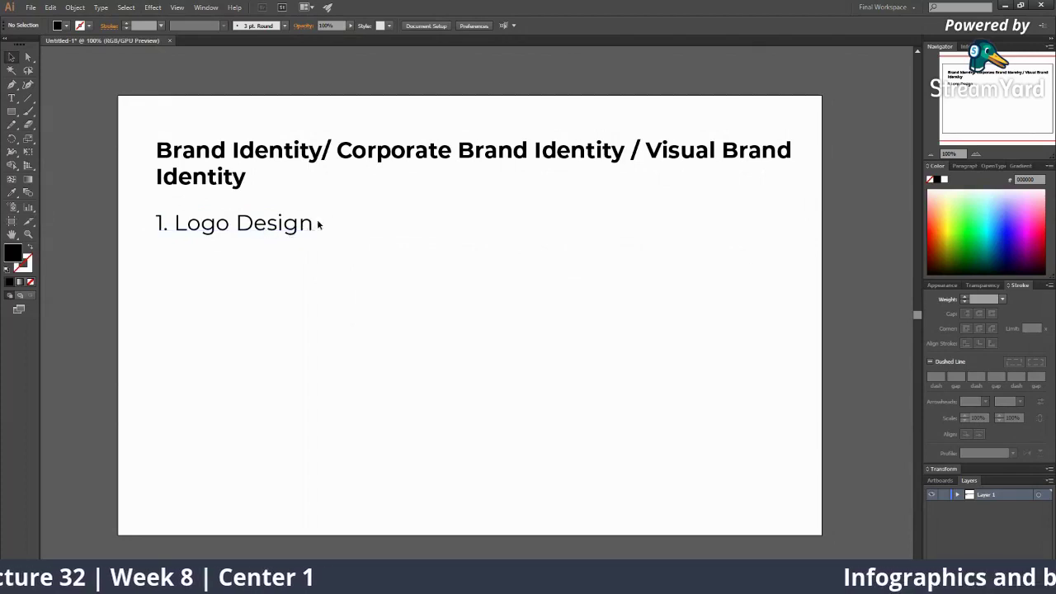
{"action": "key", "text": "t"}
{"action": "type", "text": "("}
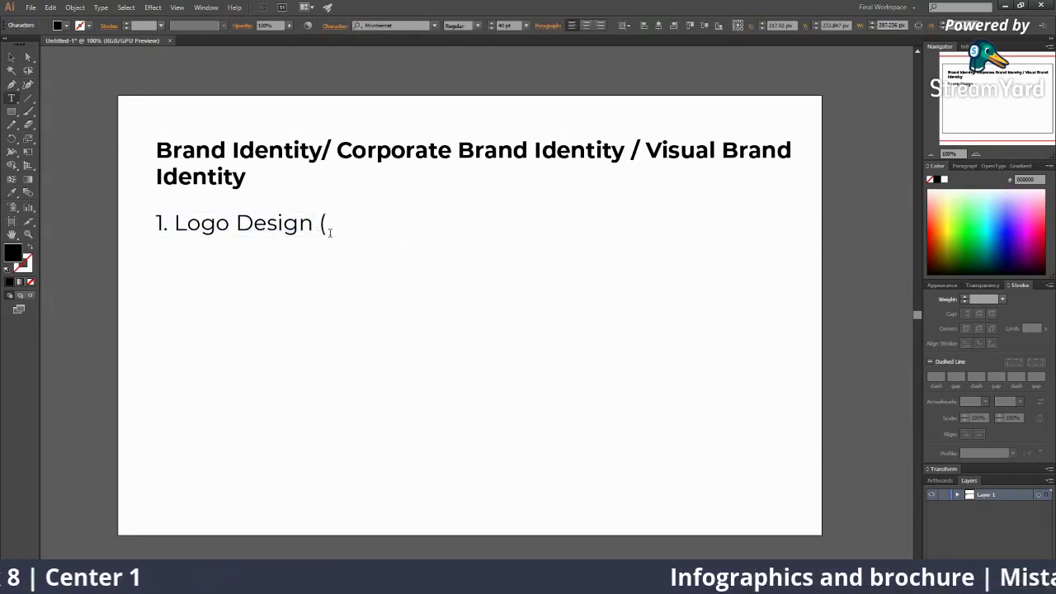
{"action": "type", "text": "The start"}
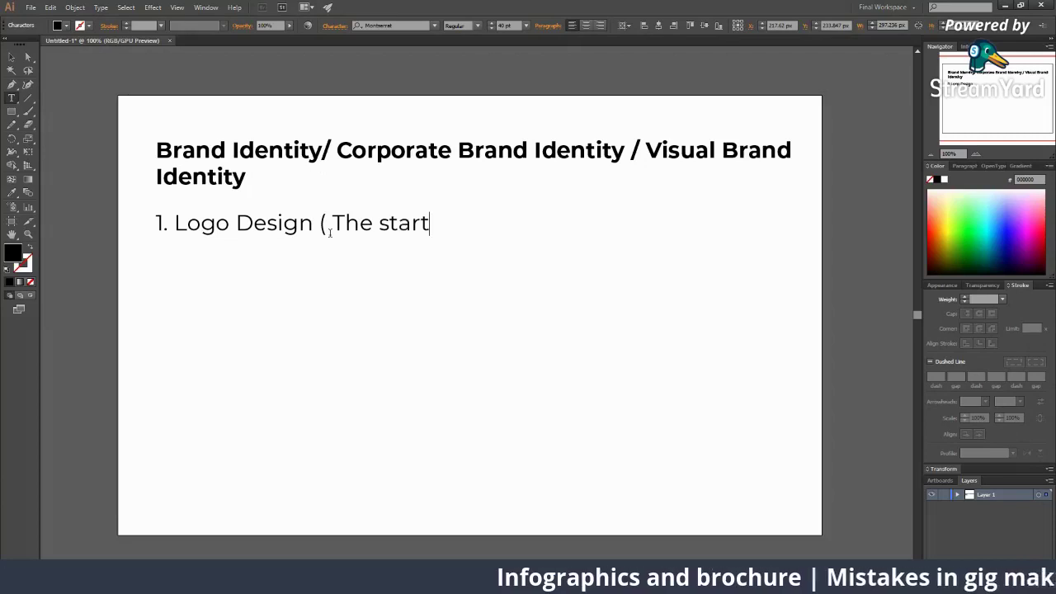
{"action": "type", "text": "ing point"}
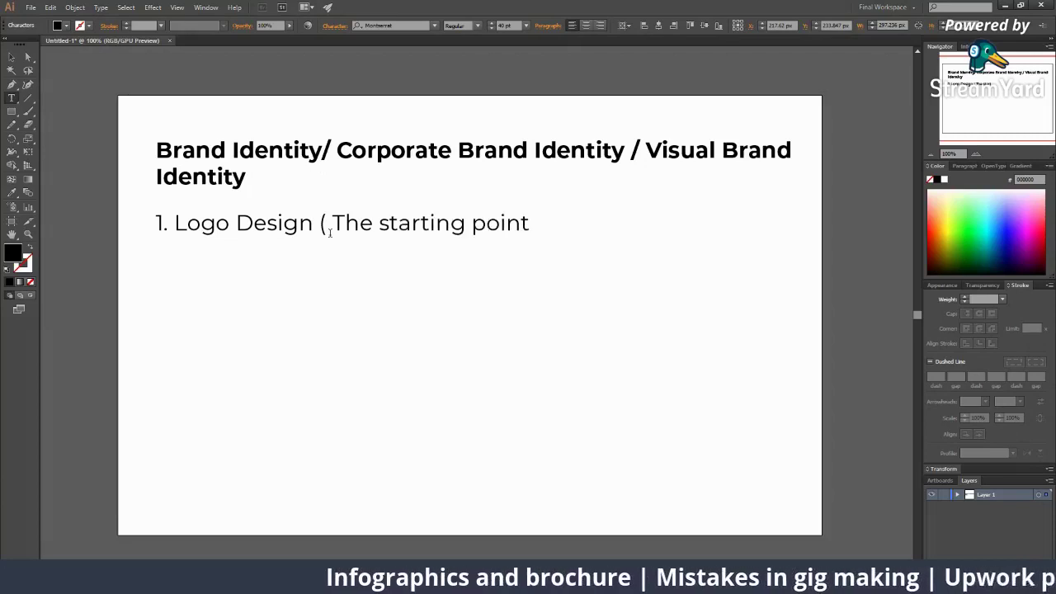
{"action": "type", "text": ")"}
{"action": "left_click", "coordinate": [329, 233]}
{"action": "key", "text": "BackSpace"}
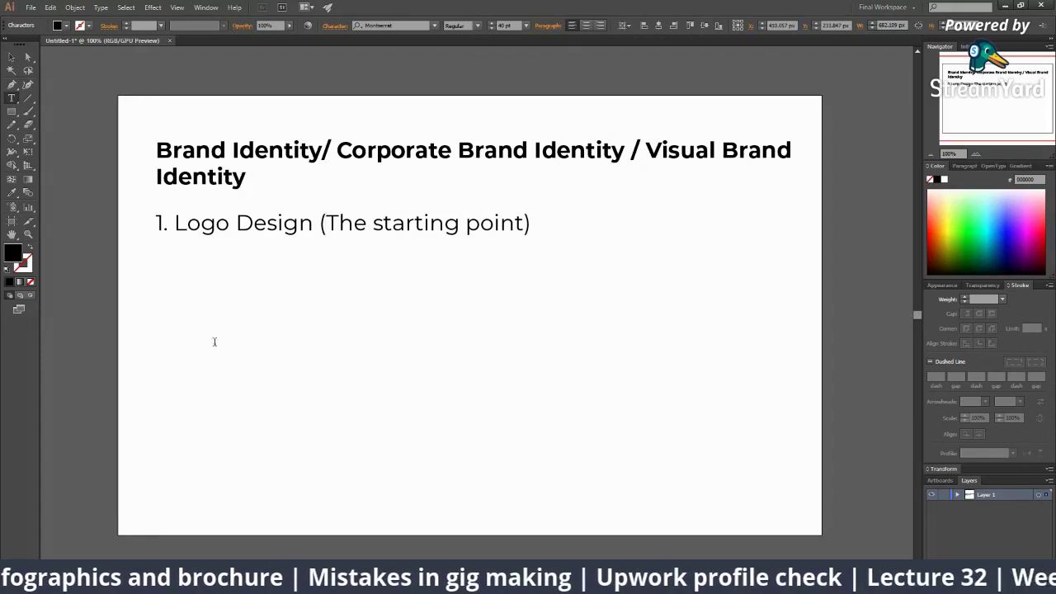
- Duplicate item 1 below and retype it as '2. Brand Guidelines / Brand Guide book'
{"action": "left_click", "coordinate": [16, 51]}
{"action": "mouse_move", "coordinate": [295, 228]}
{"action": "left_mouse_down"}
{"action": "mouse_move", "coordinate": [300, 269]}
{"action": "mouse_move", "coordinate": [285, 274]}
{"action": "left_mouse_up"}
{"action": "left_click", "coordinate": [339, 284]}
{"action": "left_click", "coordinate": [11, 97]}
{"action": "left_click", "coordinate": [283, 264]}
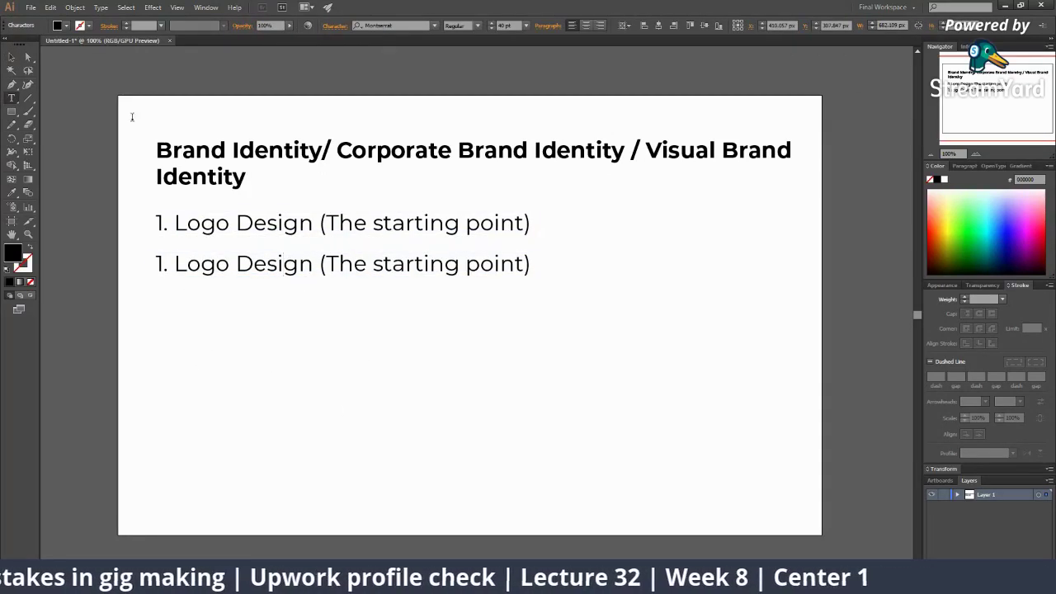
{"action": "key", "text": "ctrl+a"}
{"action": "type", "text": "2. B"}
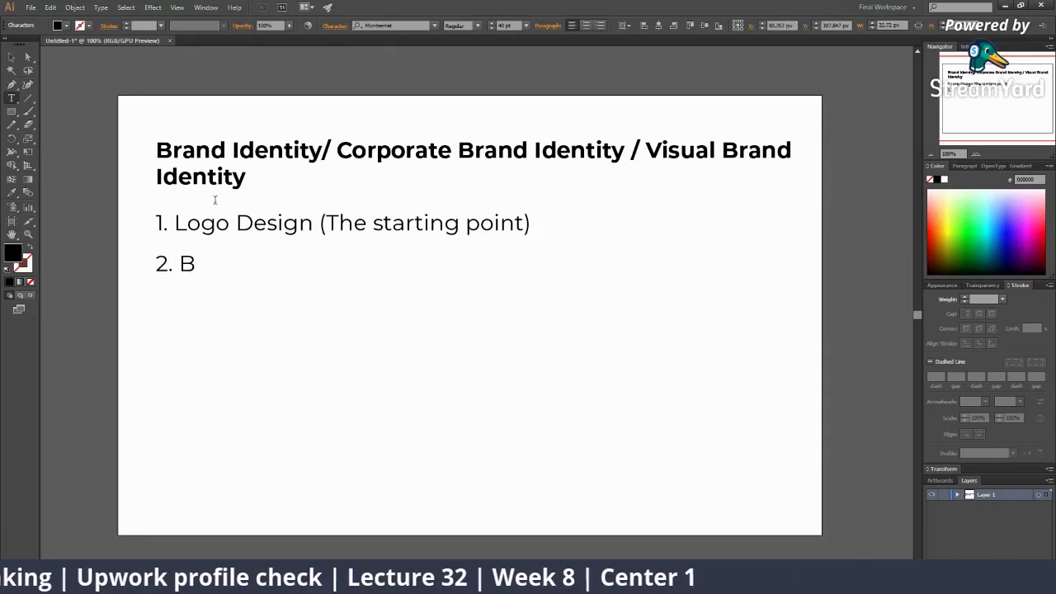
{"action": "type", "text": "rand Guid"}
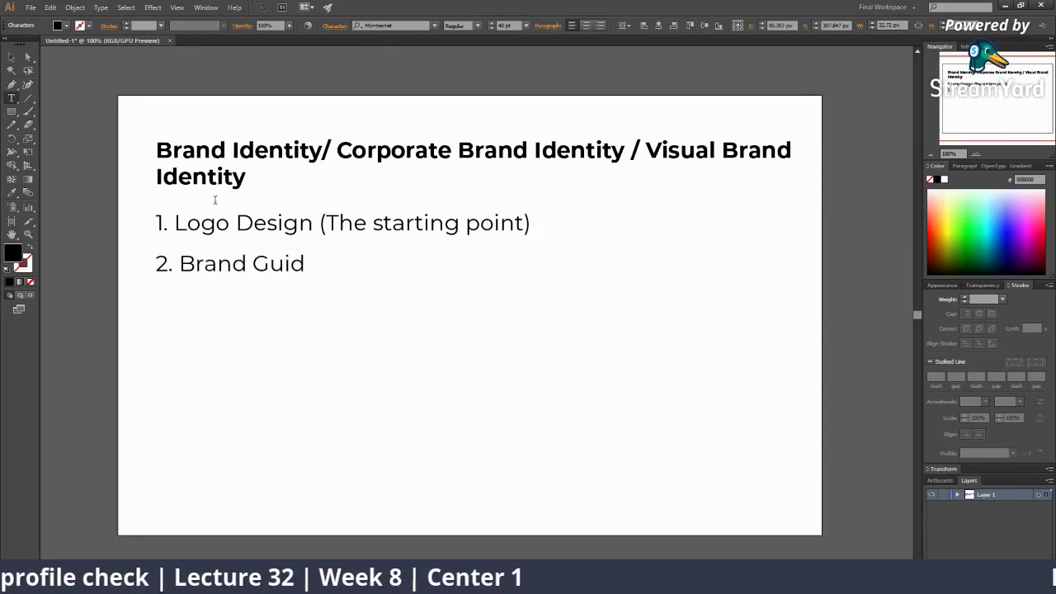
{"action": "type", "text": "elines / "}
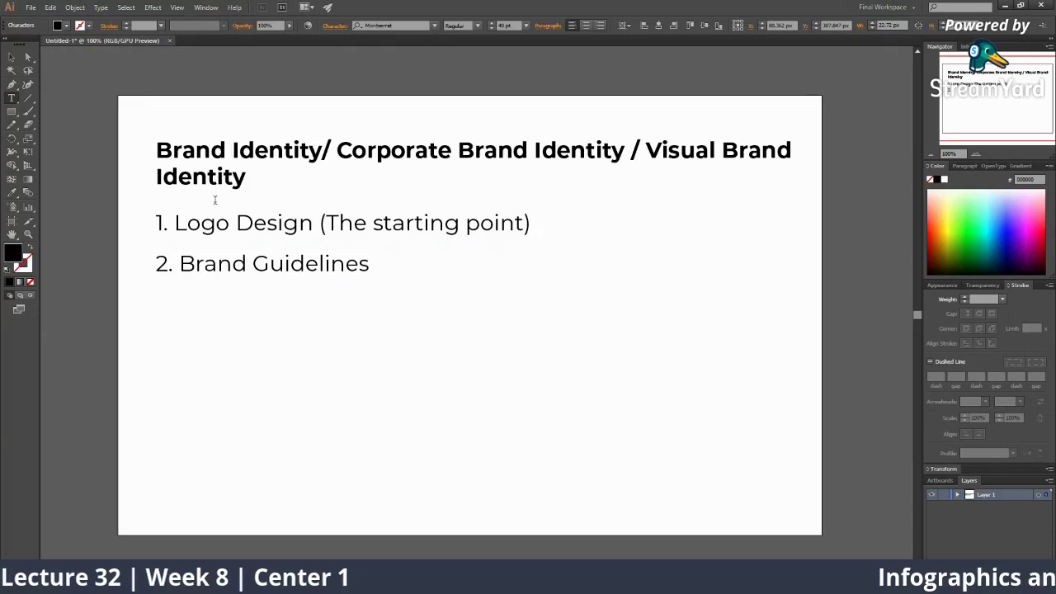
{"action": "type", "text": "Bra"}
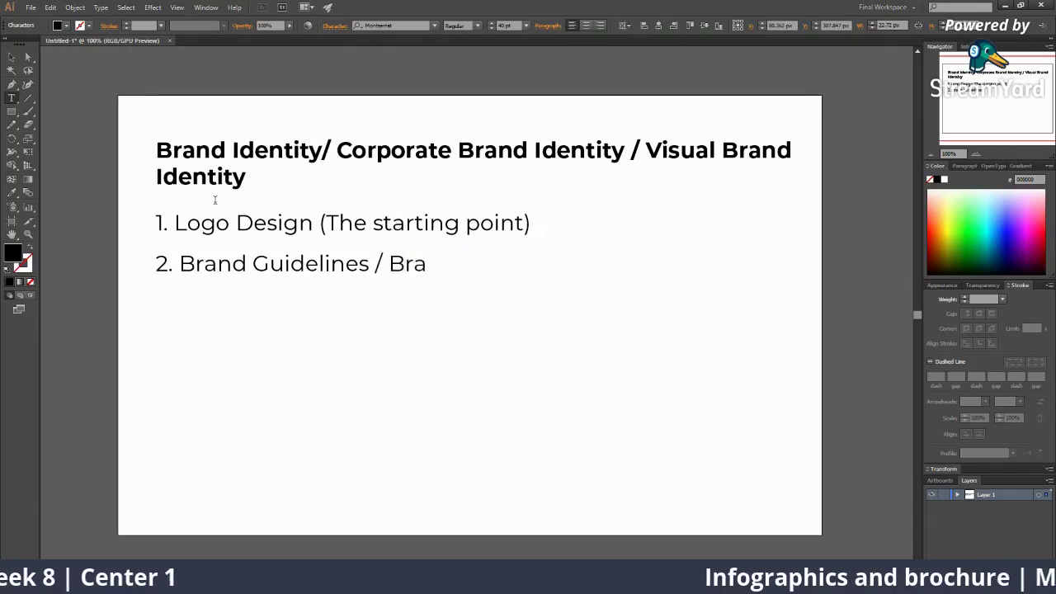
{"action": "type", "text": "nd Guide bo"}
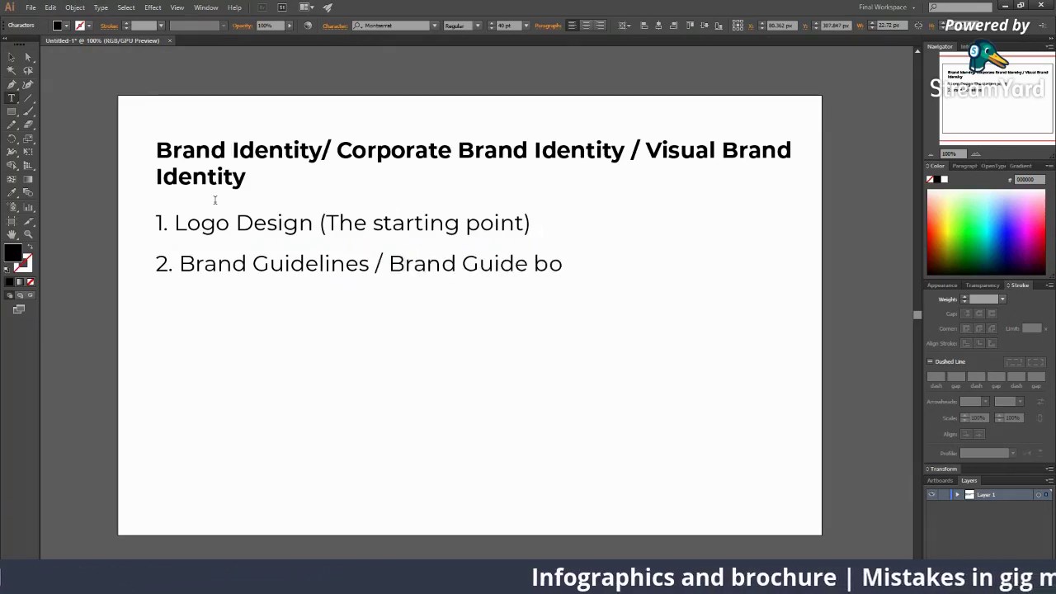
{"action": "type", "text": "ok"}
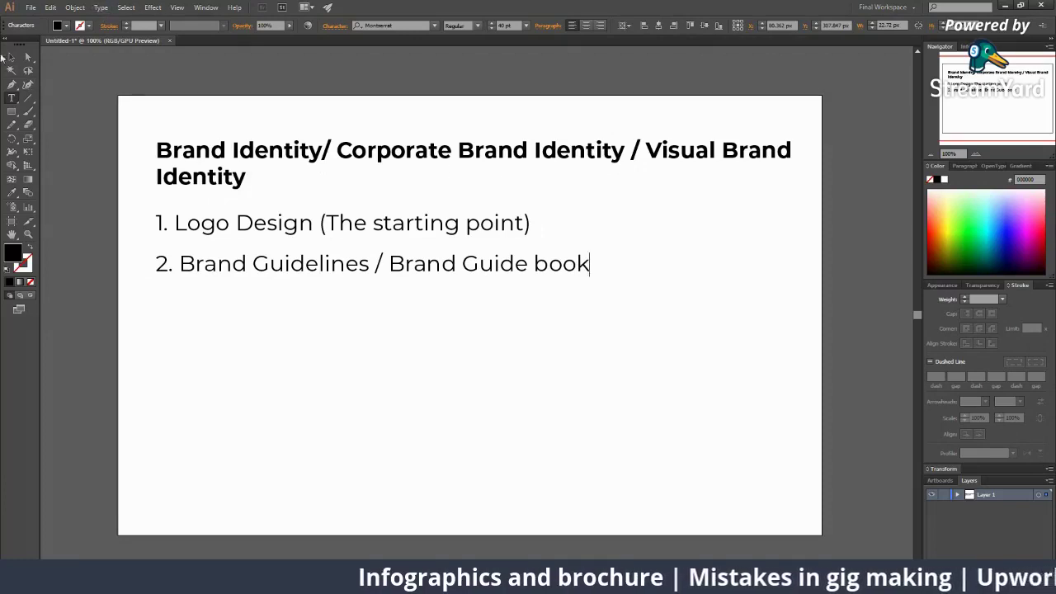
{"action": "key", "text": "Escape"}
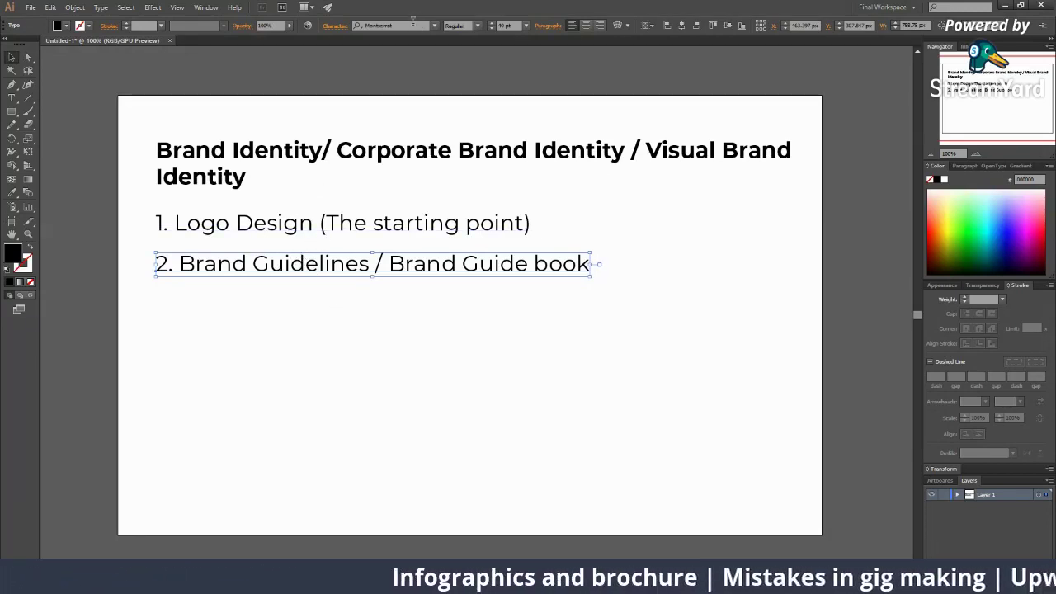
- Try a new fill colour for item 1 in the Color Picker, then cancel to keep it black
{"action": "left_click", "coordinate": [396, 25]}
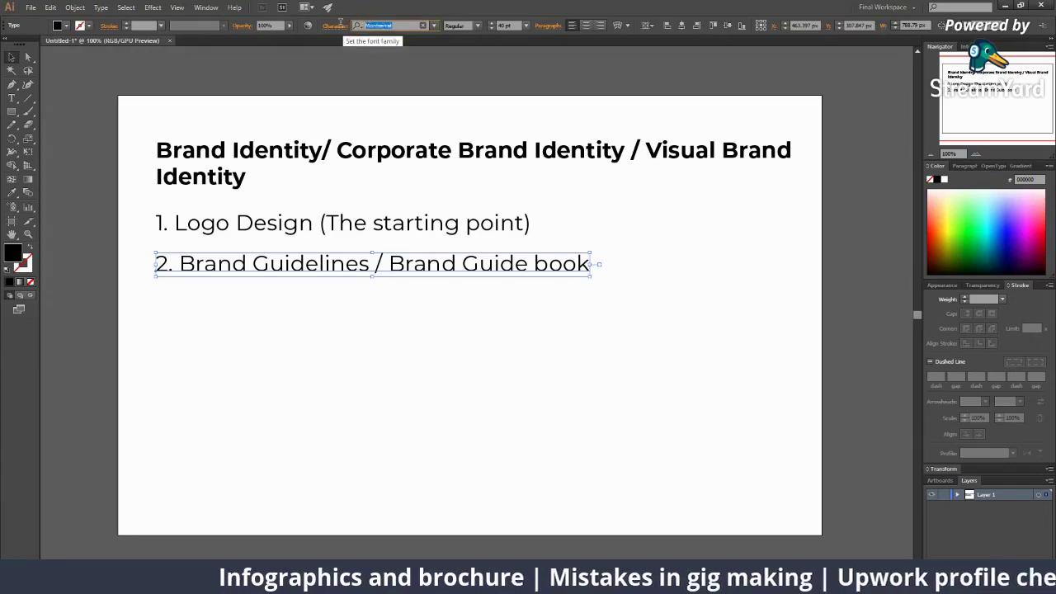
{"action": "left_click", "coordinate": [312, 222]}
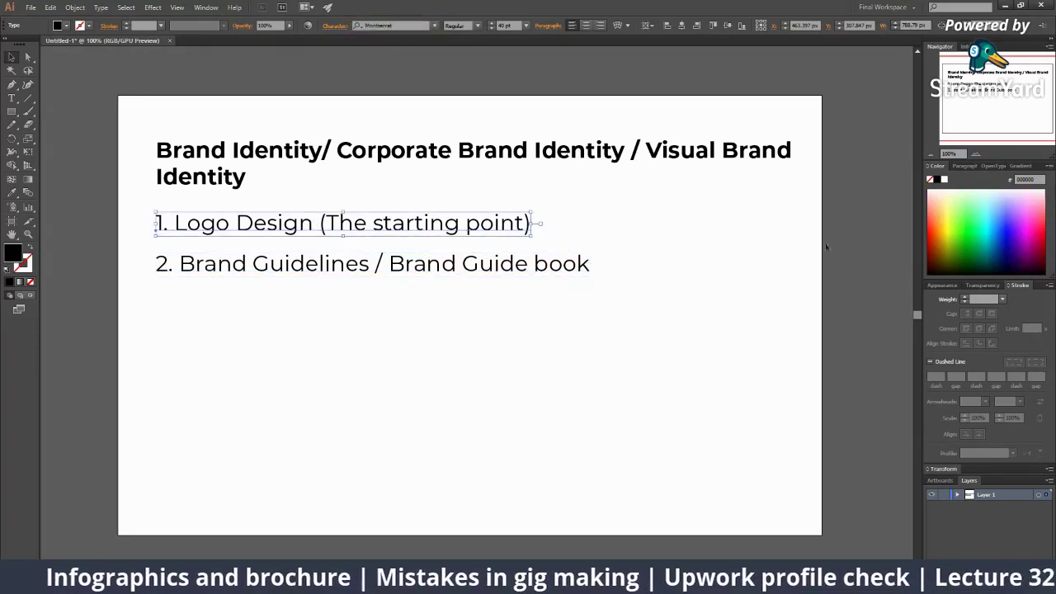
{"action": "double_click", "coordinate": [14, 251]}
{"action": "left_click_drag", "start_coordinate": [455, 132], "coordinate": [467, 117]}
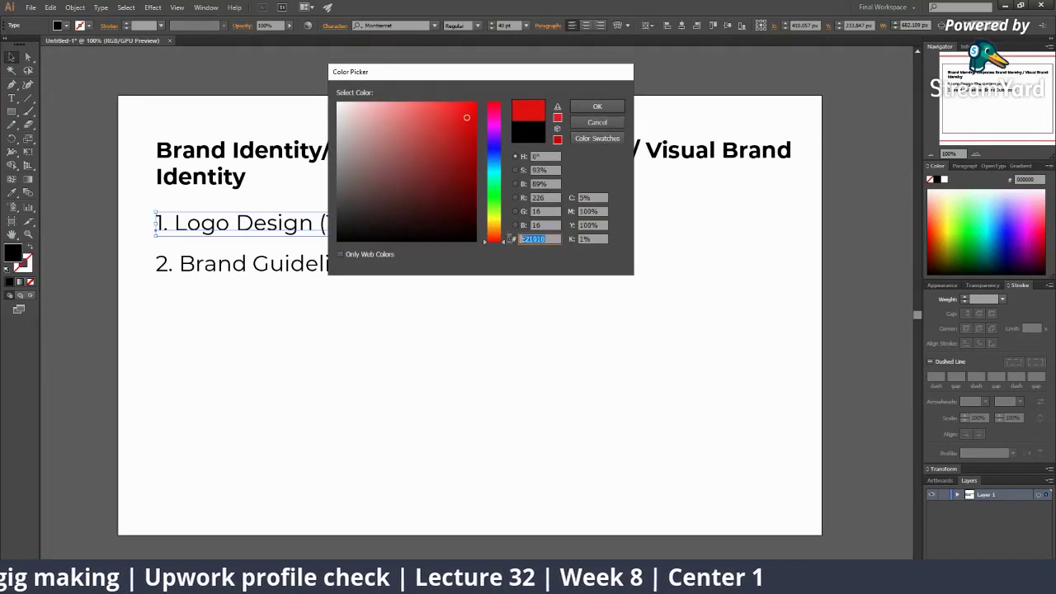
{"action": "double_click", "coordinate": [533, 238]}
{"action": "double_click", "coordinate": [536, 211]}
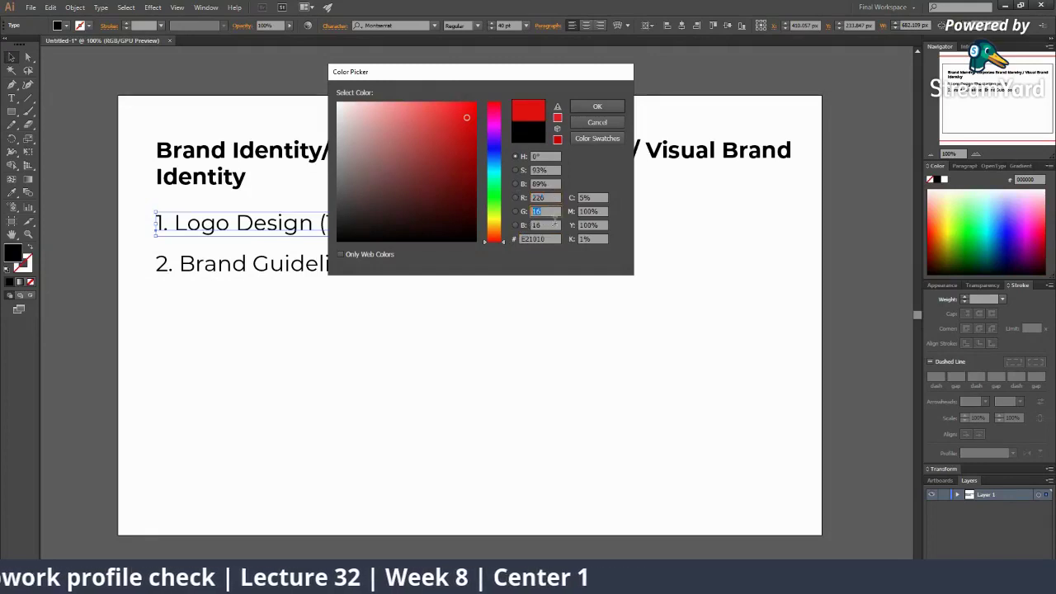
{"action": "double_click", "coordinate": [587, 197]}
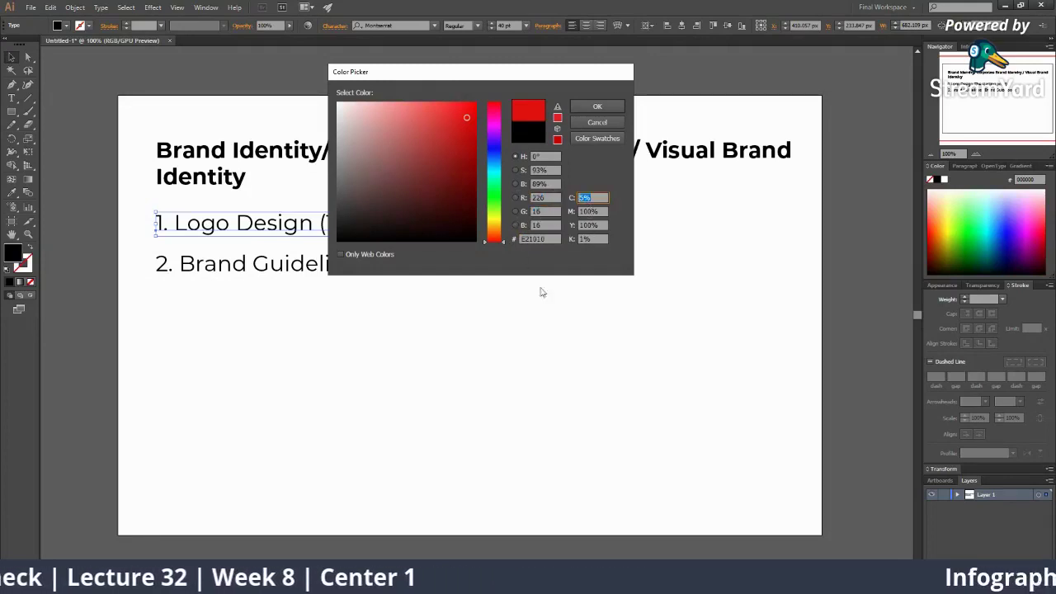
{"action": "left_click", "coordinate": [595, 123]}
- Deselect everything and go to the Downloads folder in File Explorer
{"action": "left_click", "coordinate": [393, 272]}
{"action": "left_click", "coordinate": [348, 292]}
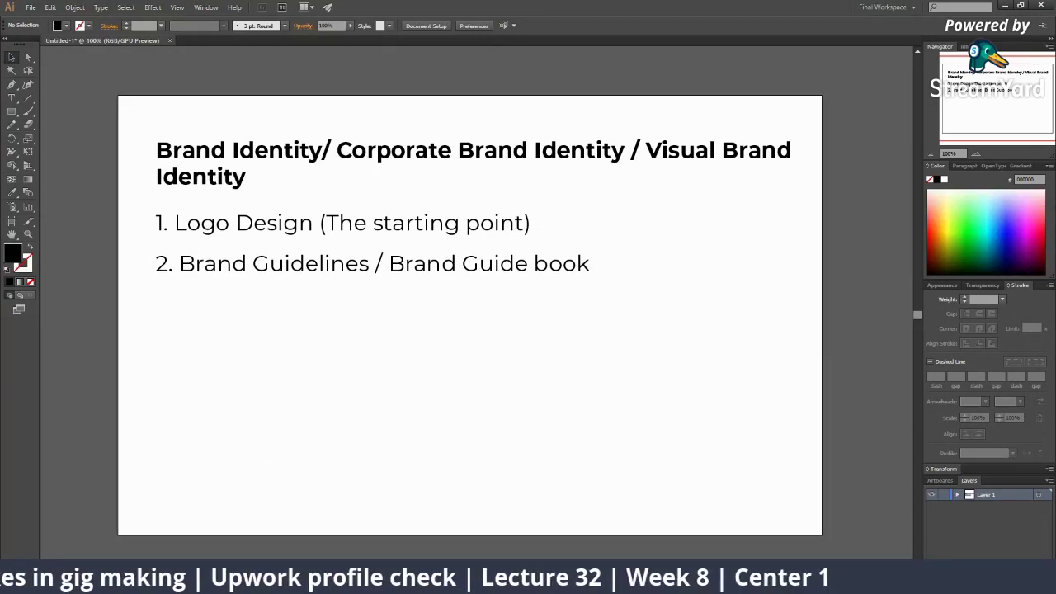
{"action": "key", "text": "super+e"}
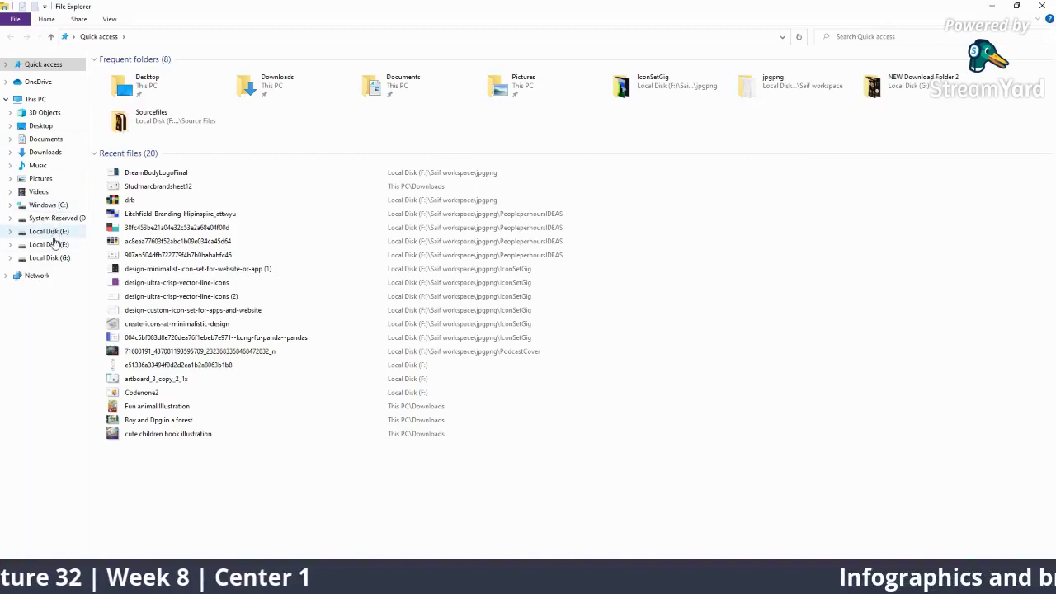
{"action": "left_click", "coordinate": [48, 153]}
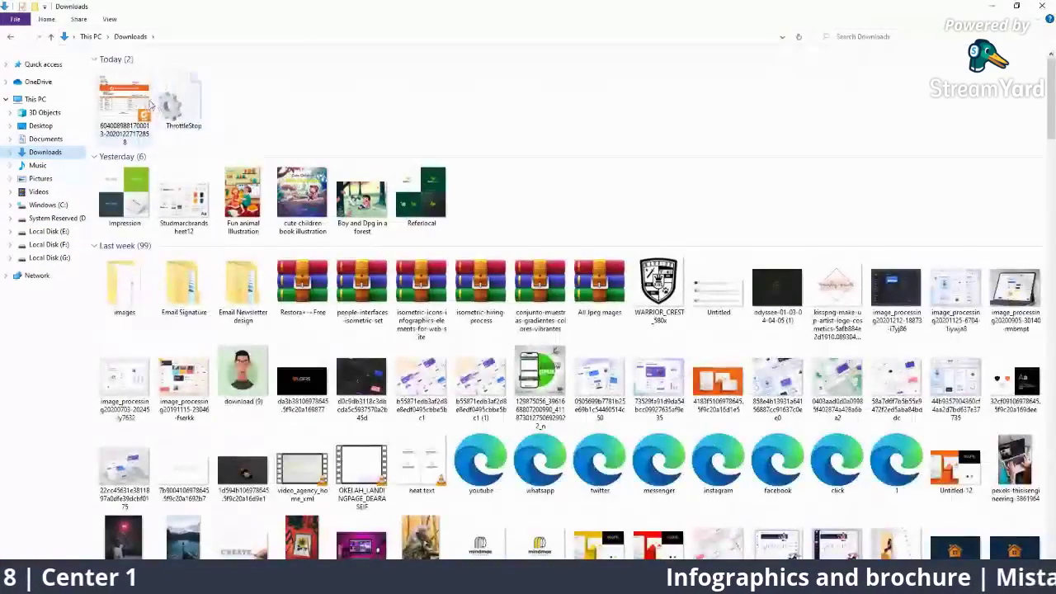
- Open Studmarcbrandsheet12 in Photos and zoom into the orange #F99623 colour card
{"action": "double_click", "coordinate": [183, 198]}
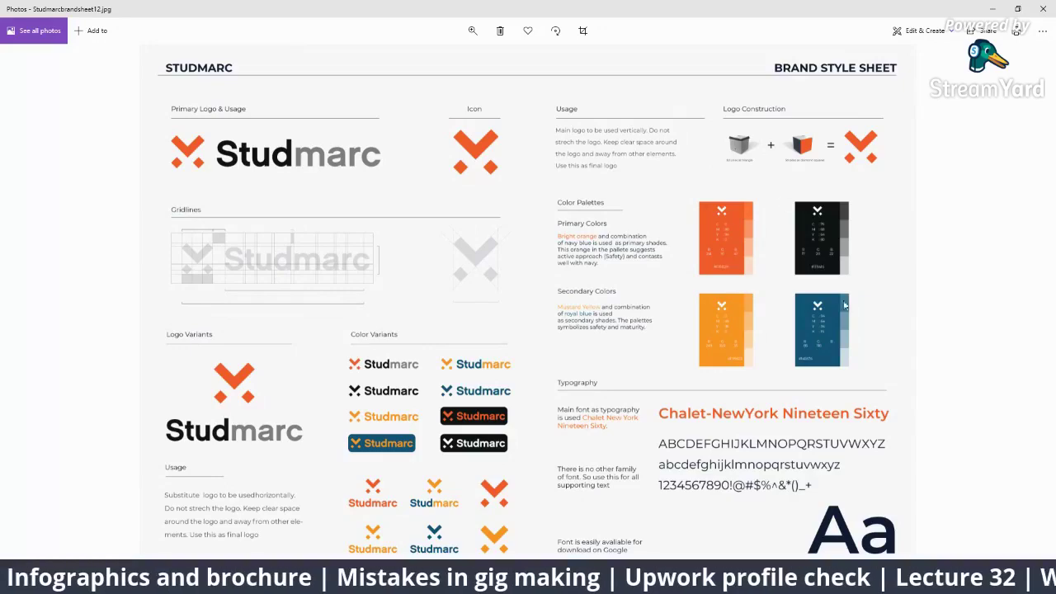
{"action": "scroll", "coordinate": [726, 285], "scroll_direction": "down", "scroll_amount": 1}
{"action": "scroll", "coordinate": [735, 295], "scroll_direction": "up", "scroll_amount": 1}
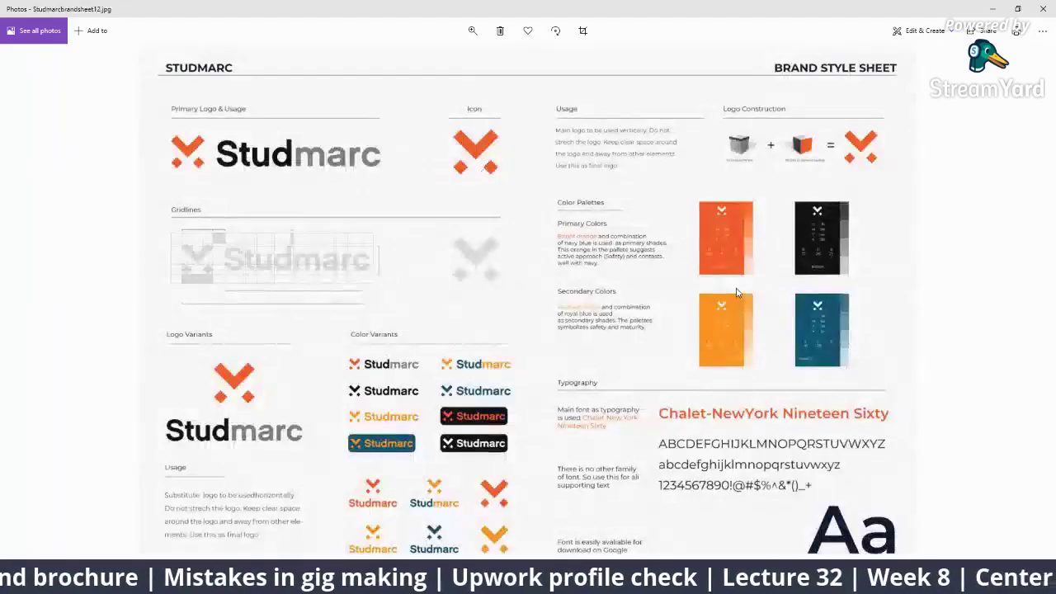
{"action": "left_click", "coordinate": [472, 31]}
{"action": "left_click_drag", "start_coordinate": [420, 59], "coordinate": [495, 59]}
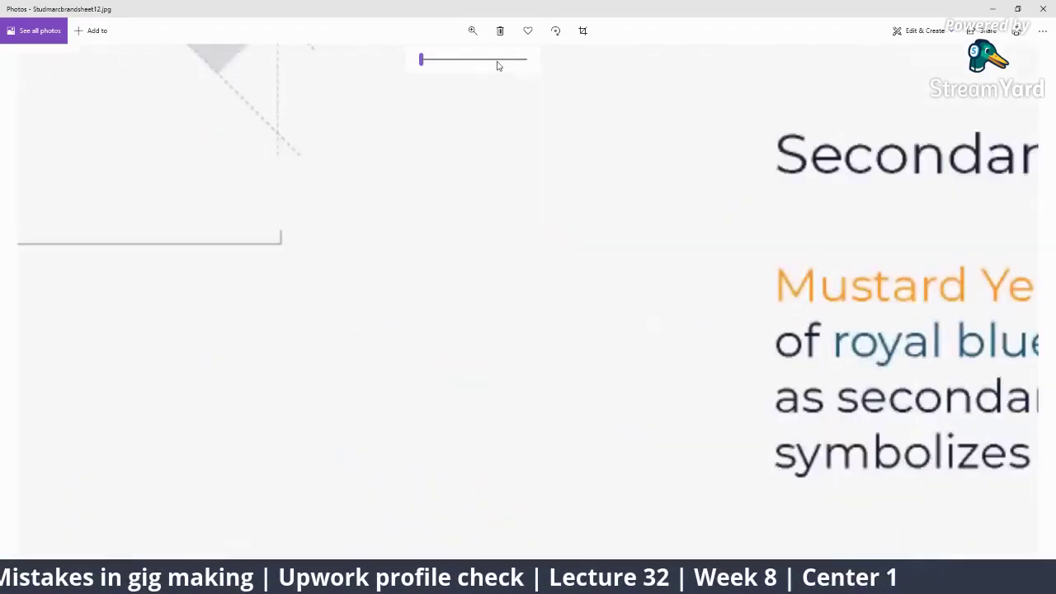
{"action": "mouse_move", "coordinate": [891, 307]}
{"action": "left_mouse_down"}
{"action": "mouse_move", "coordinate": [431, 300]}
{"action": "mouse_move", "coordinate": [478, 275]}
{"action": "mouse_move", "coordinate": [406, 369]}
{"action": "left_mouse_up"}
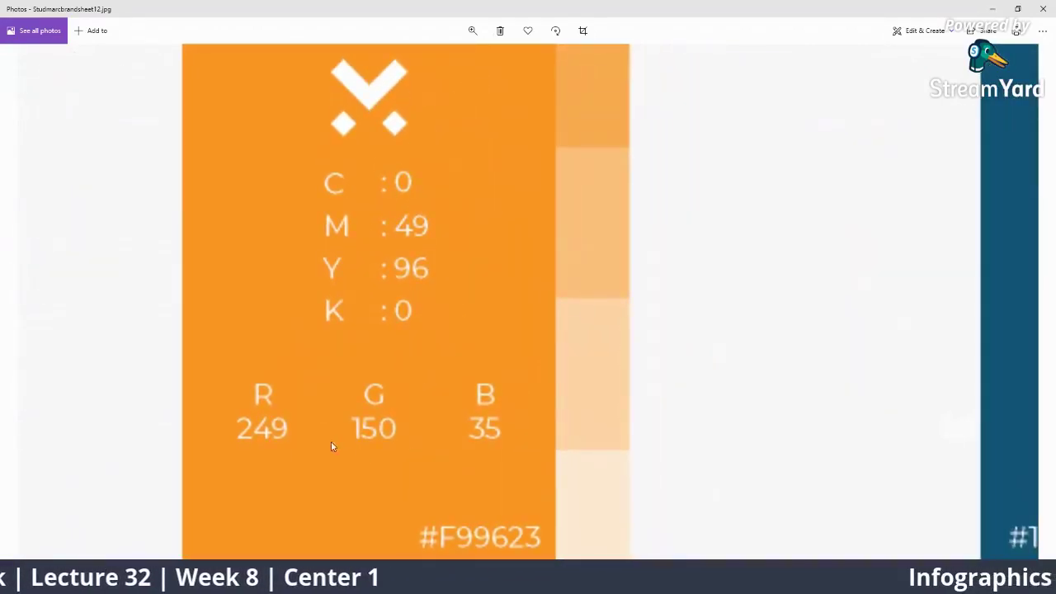
- Zoom back out across the Color Palettes section to fit the whole brand sheet
{"action": "left_click", "coordinate": [472, 30]}
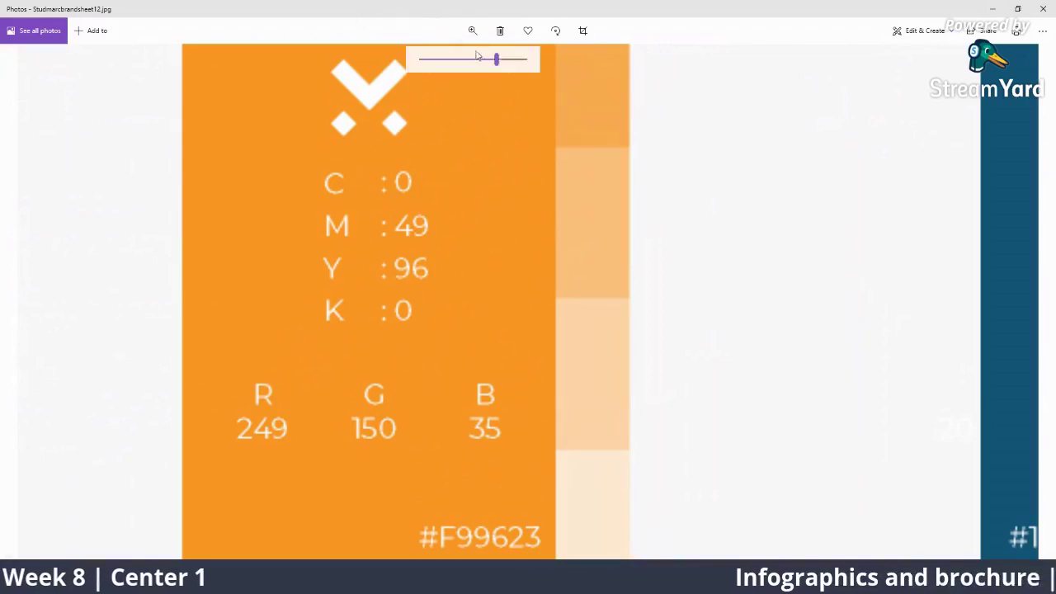
{"action": "left_click_drag", "start_coordinate": [495, 59], "coordinate": [471, 64]}
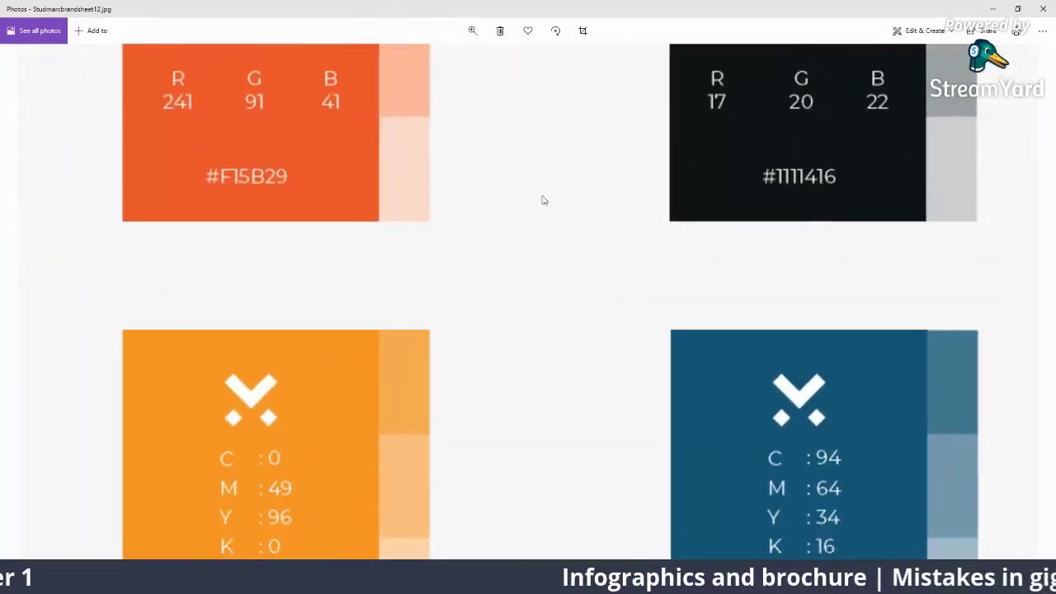
{"action": "left_click", "coordinate": [472, 30]}
{"action": "left_click_drag", "start_coordinate": [469, 58], "coordinate": [433, 59]}
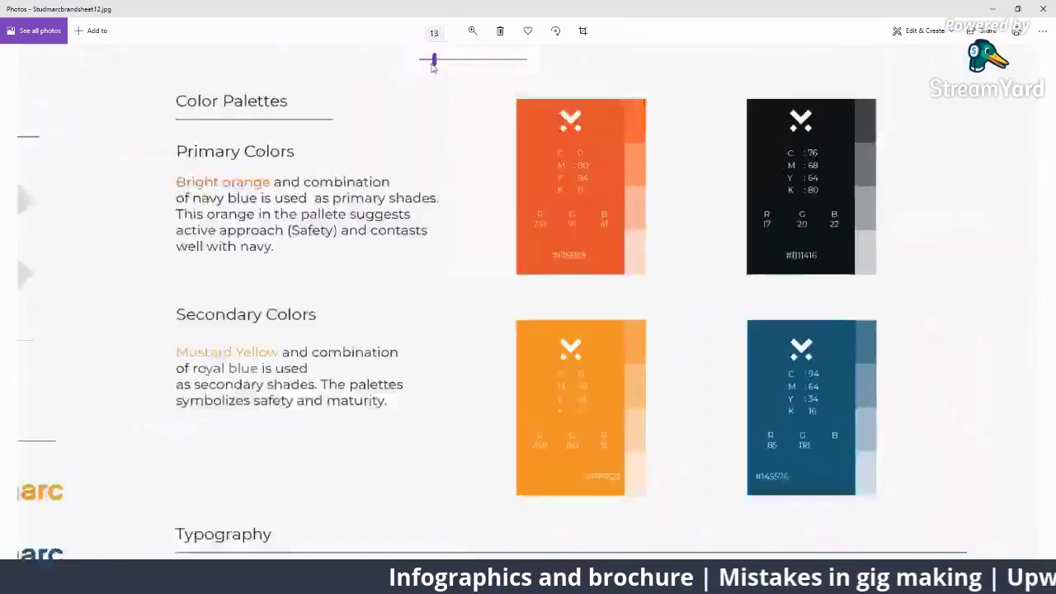
{"action": "scroll", "coordinate": [536, 214], "scroll_direction": "down", "scroll_amount": 3}
{"action": "scroll", "coordinate": [462, 247], "scroll_direction": "down", "scroll_amount": 3}
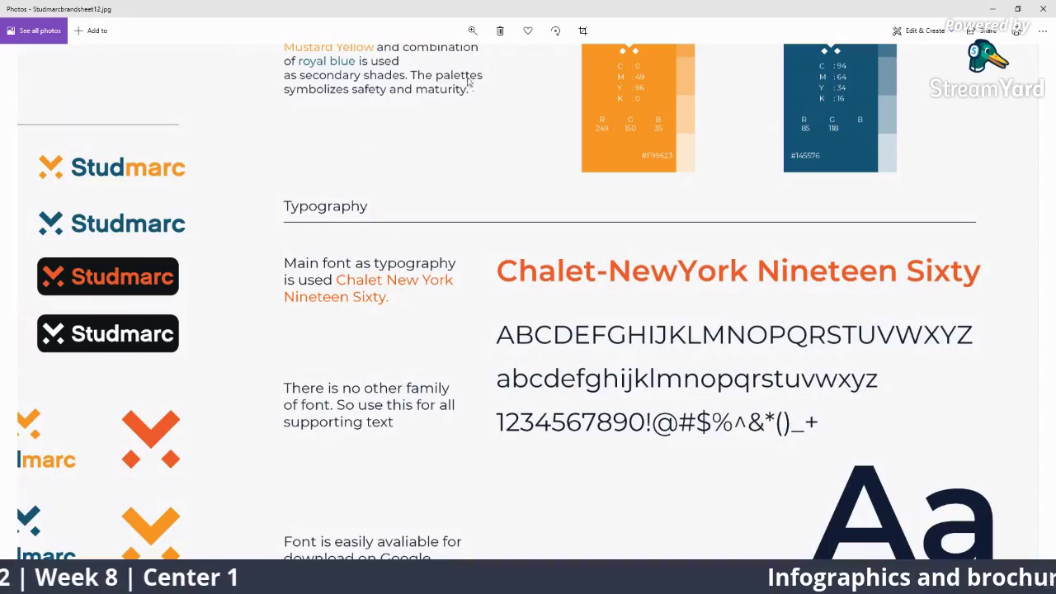
{"action": "left_click", "coordinate": [472, 30]}
{"action": "left_click_drag", "start_coordinate": [438, 60], "coordinate": [406, 73]}
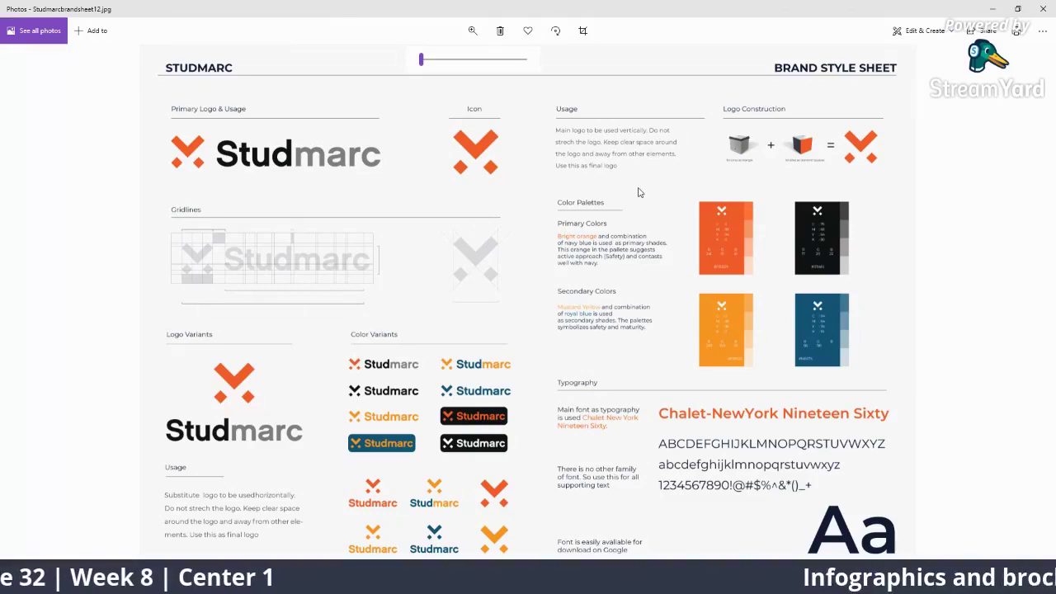
- Glance at the next image, reopen the Studmarc sheet, then close Photos and return to Illustrator
{"action": "key", "text": "Right"}
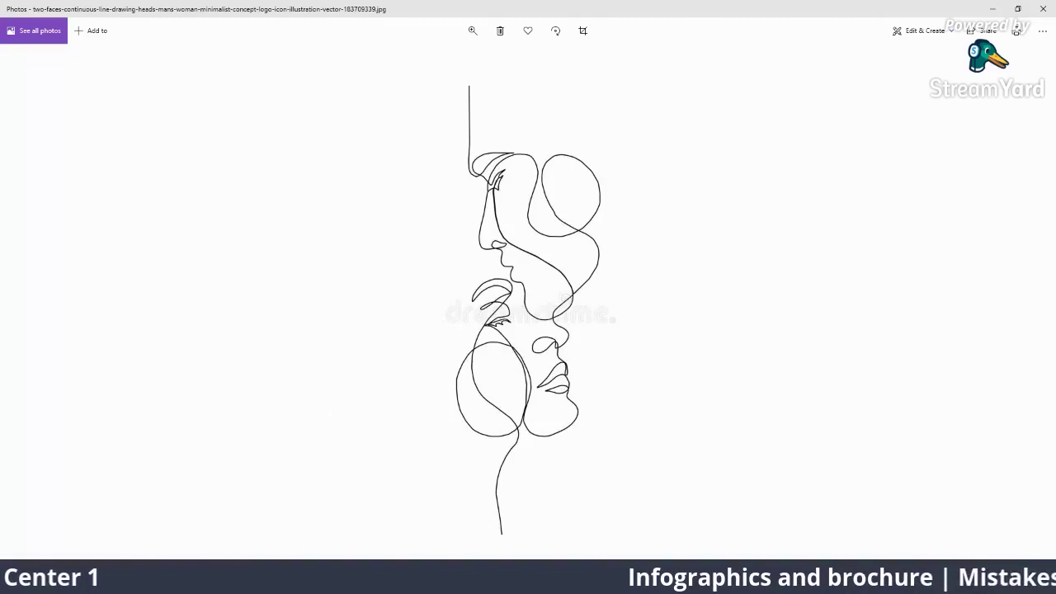
{"action": "left_click", "coordinate": [1042, 8]}
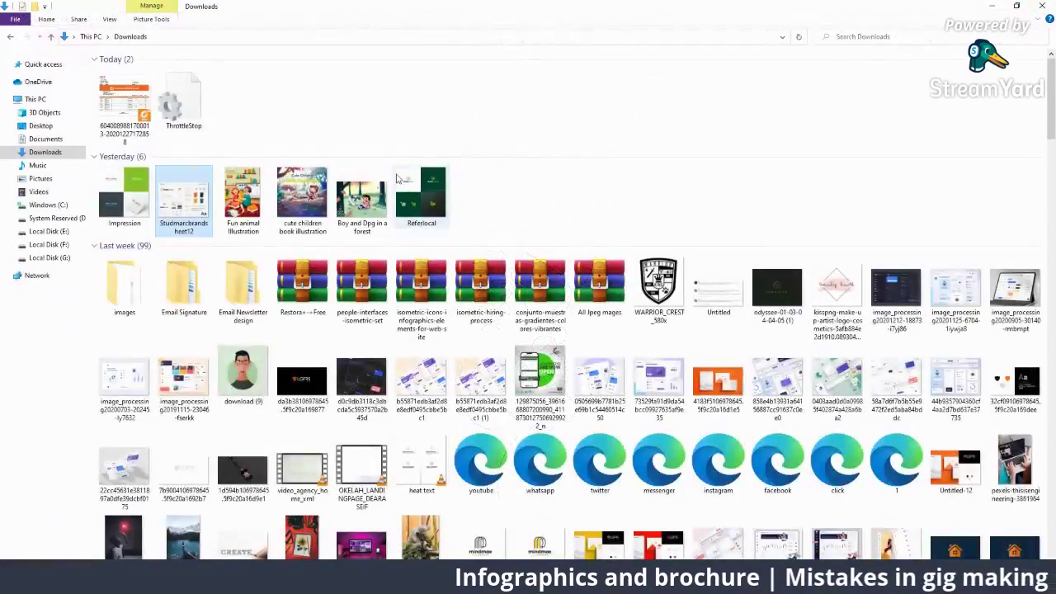
{"action": "double_click", "coordinate": [201, 226]}
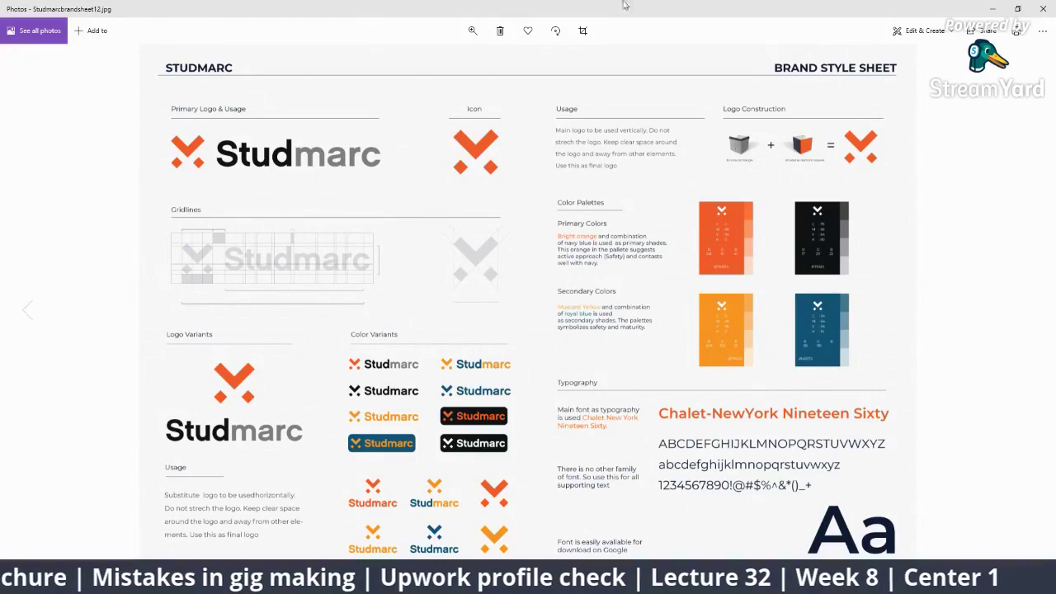
{"action": "left_click", "coordinate": [1042, 8]}
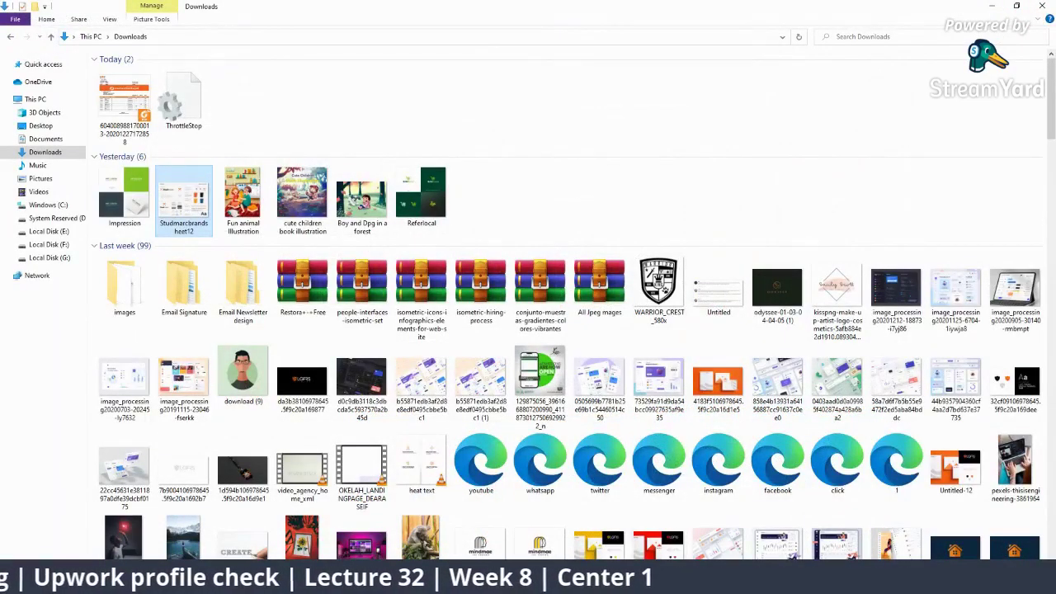
{"action": "key", "text": "alt+Tab"}
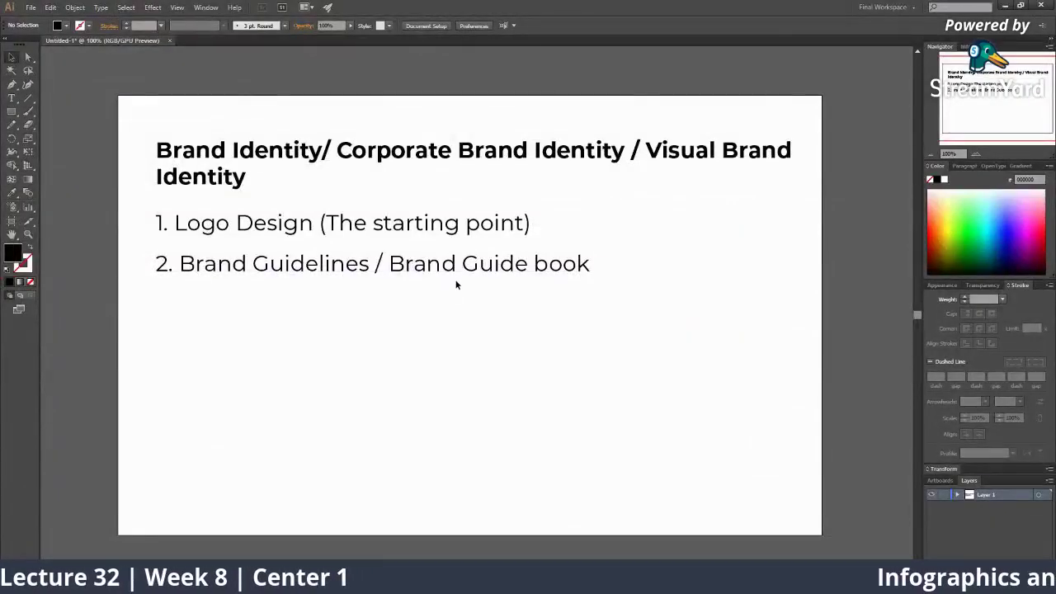
- Duplicate item 2 below and retype it as '3. Stationery Designs ( Business card, Letterhead etc)'
{"action": "left_click_drag", "start_coordinate": [454, 283], "coordinate": [455, 315]}
{"action": "triple_click", "coordinate": [479, 305]}
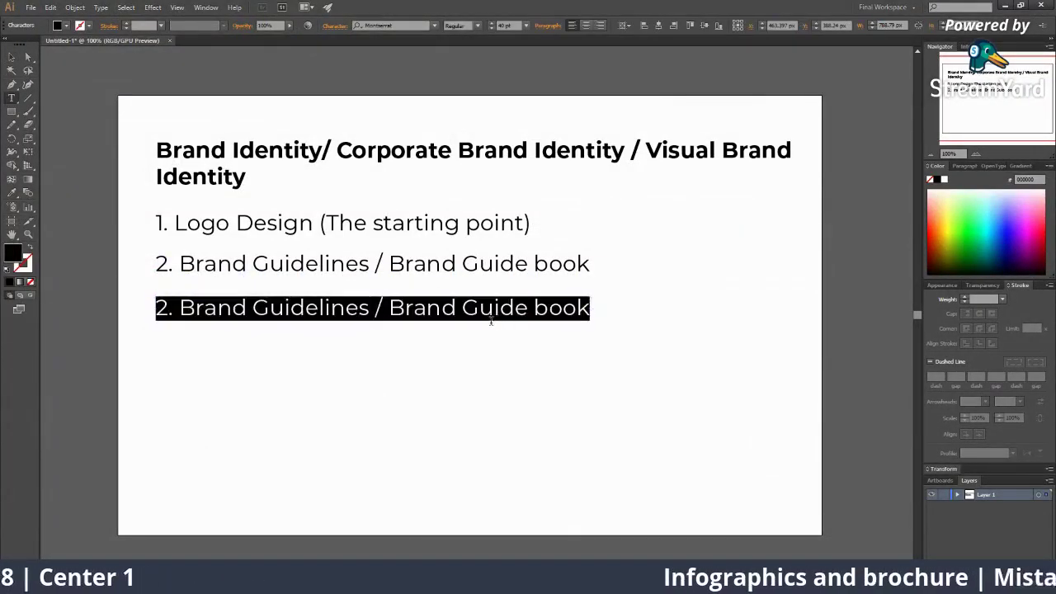
{"action": "type", "text": "3. Stati"}
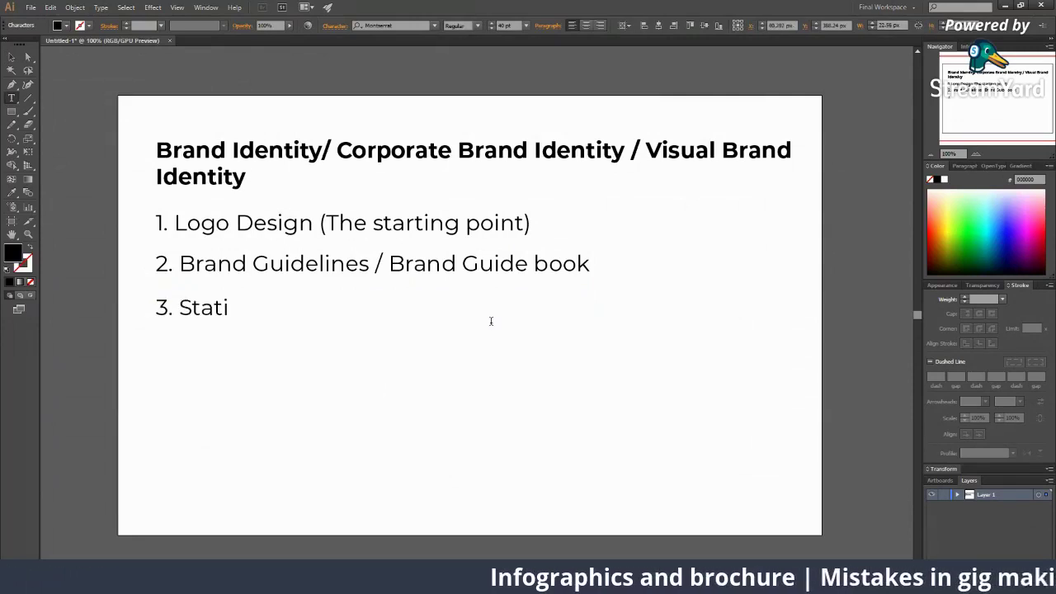
{"action": "type", "text": "onery Desig"}
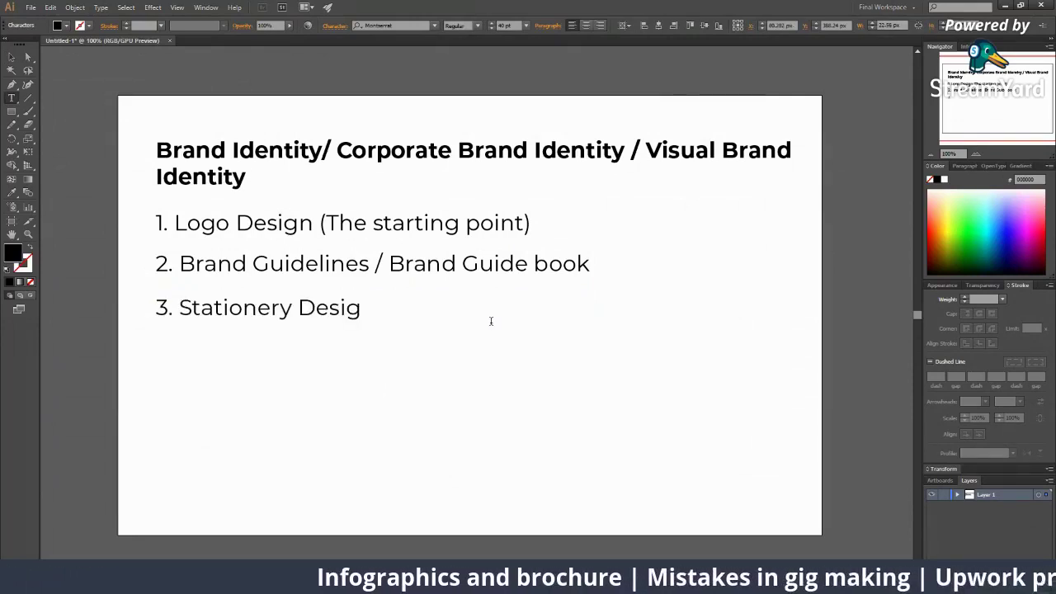
{"action": "type", "text": "ns "}
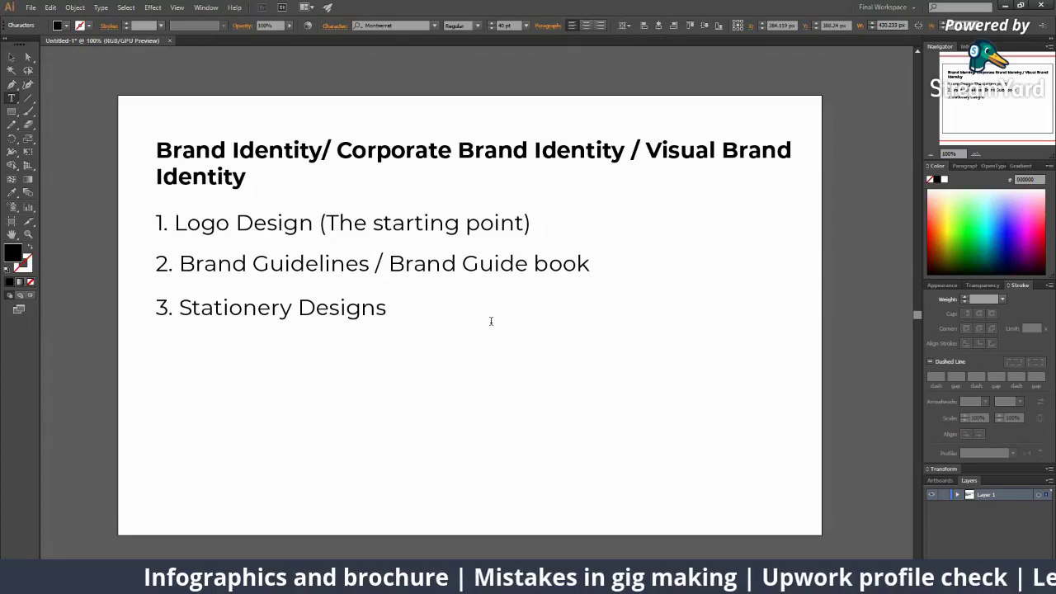
{"action": "type", "text": "/"}
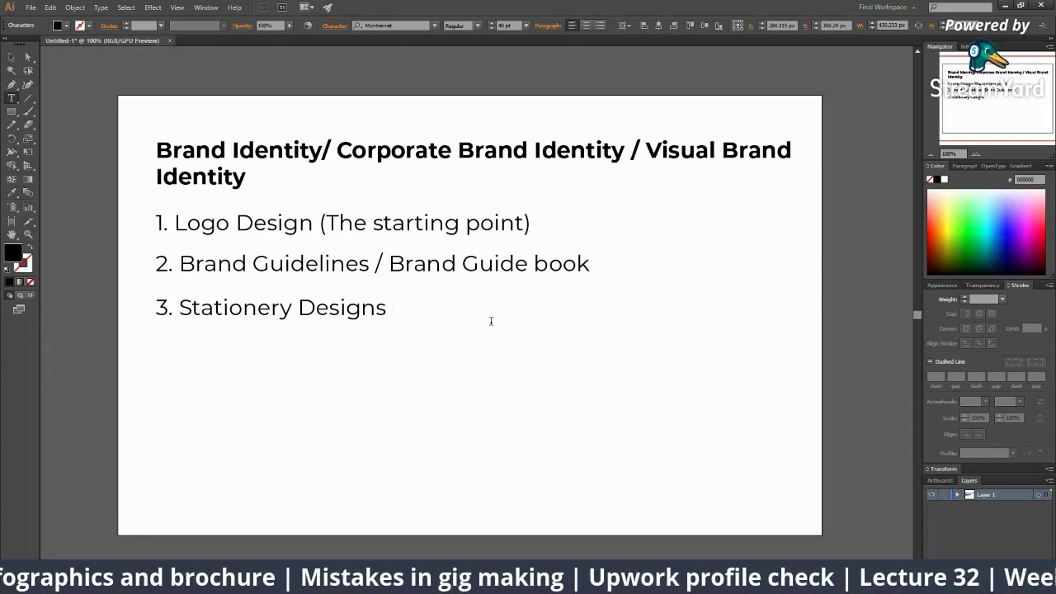
{"action": "type", "text": "( B"}
{"action": "key", "text": "BackSpace"}
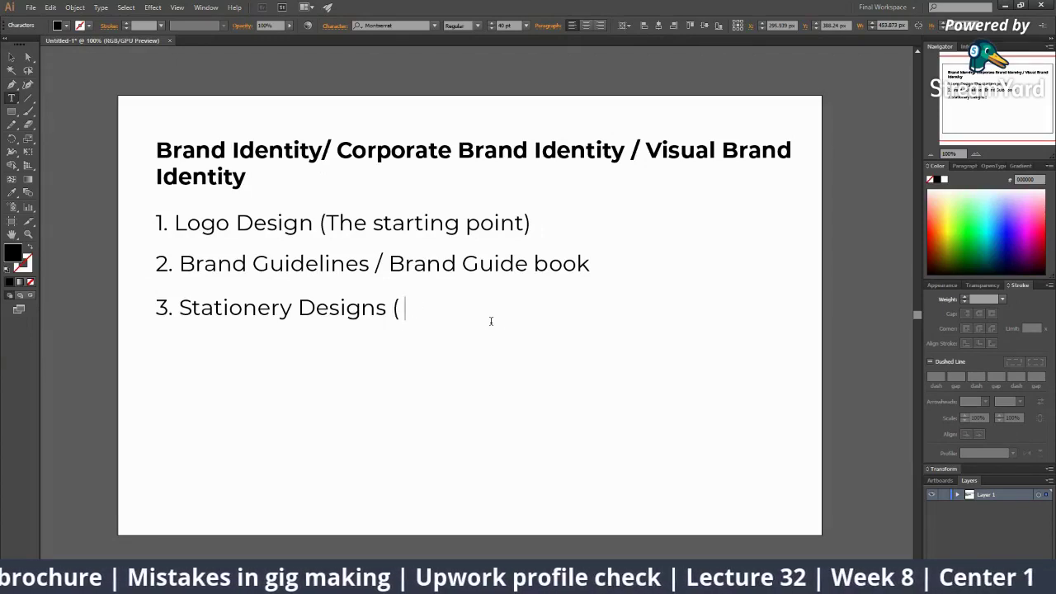
{"action": "type", "text": "Busine"}
{"action": "key", "text": "BackSpace"}
{"action": "type", "text": "ne"}
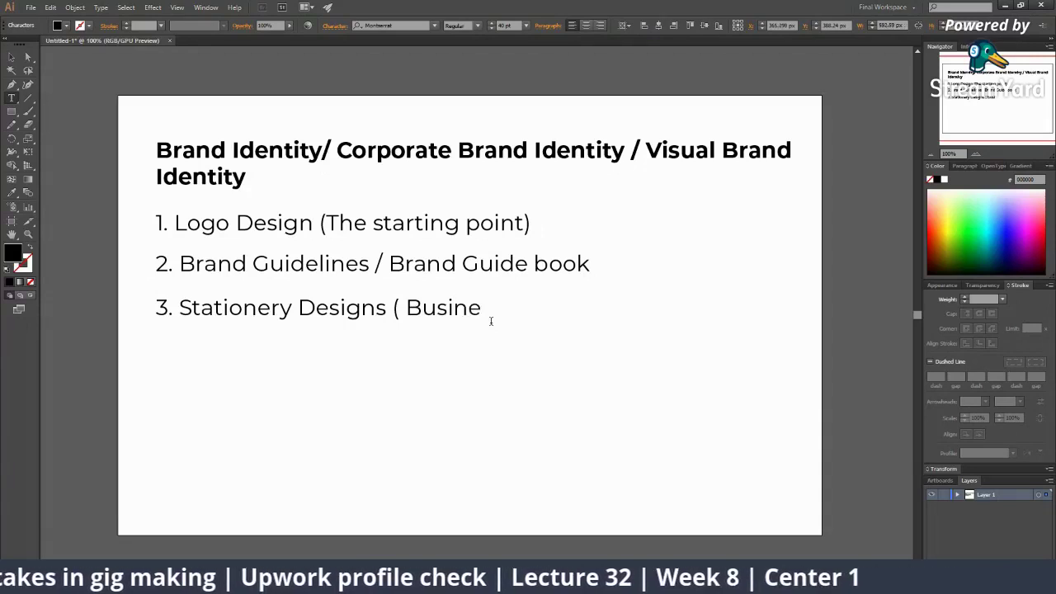
{"action": "type", "text": "ss card, "}
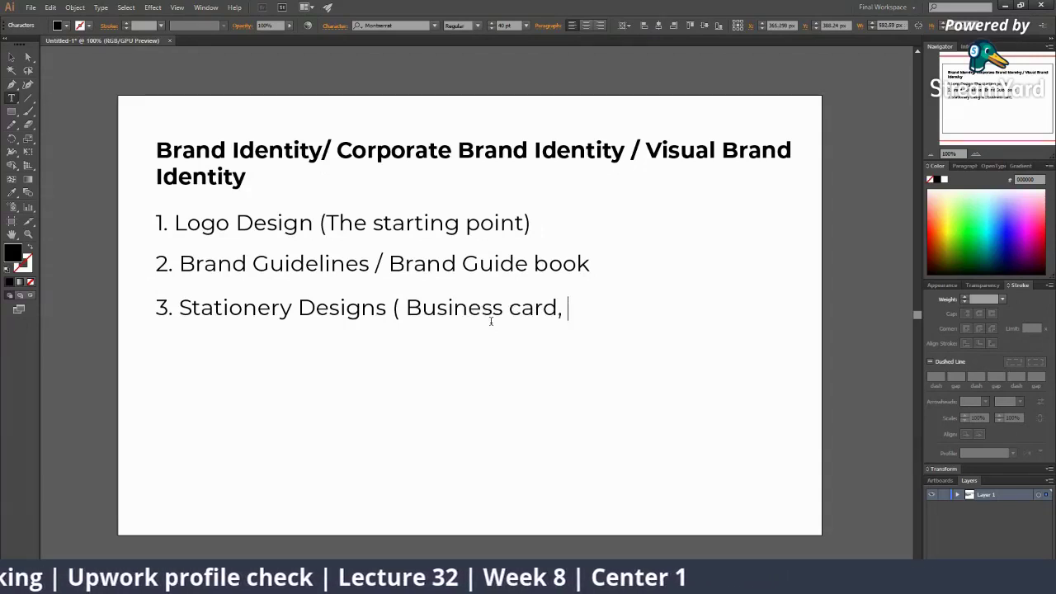
{"action": "type", "text": "Letterheard"}
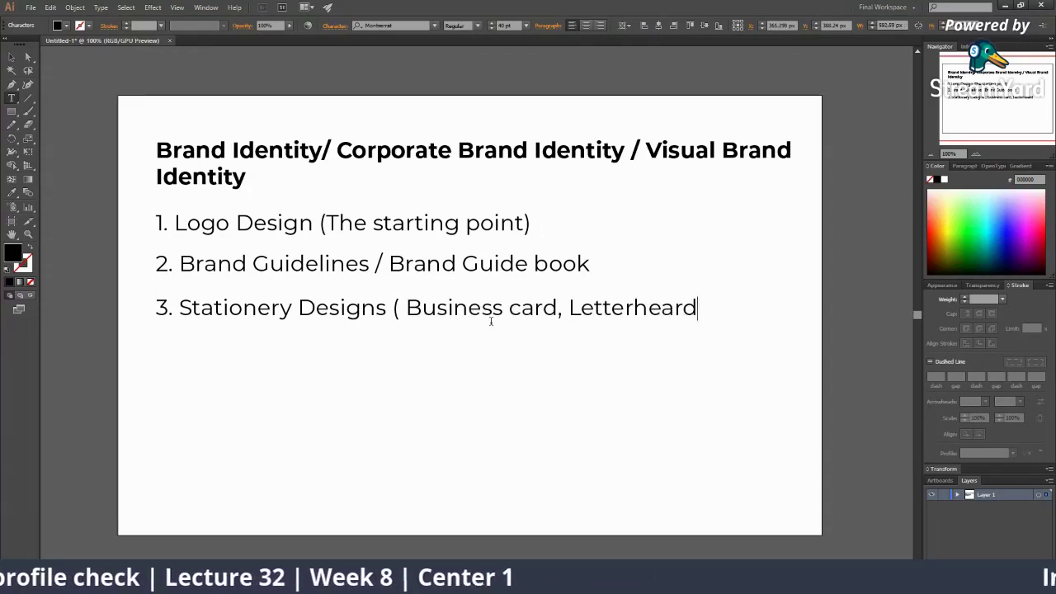
{"action": "key", "text": "BackSpace"}
{"action": "key", "text": "BackSpace"}
{"action": "type", "text": "d et"}
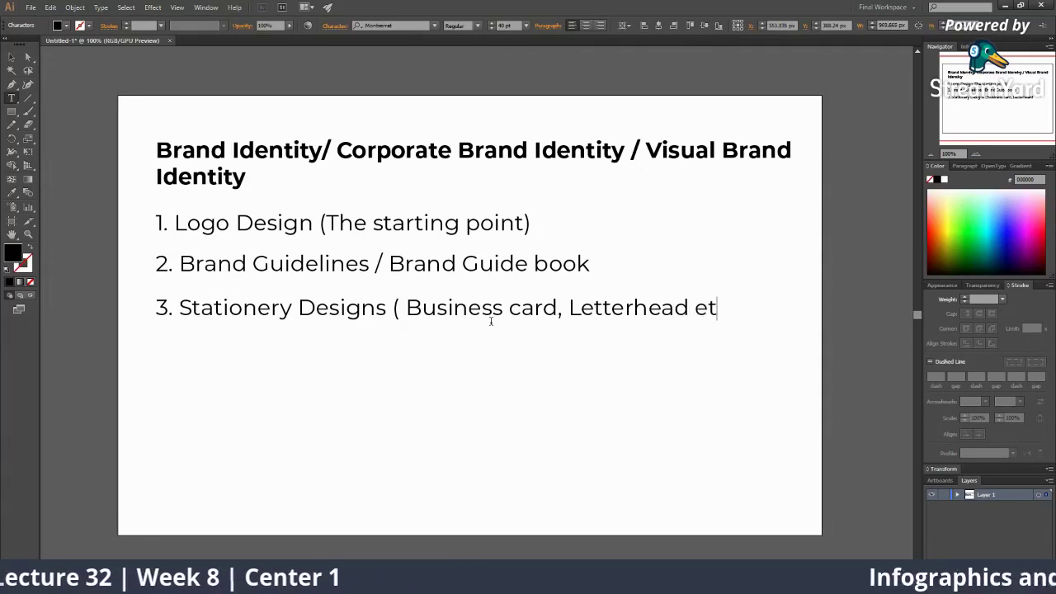
{"action": "type", "text": "c("}
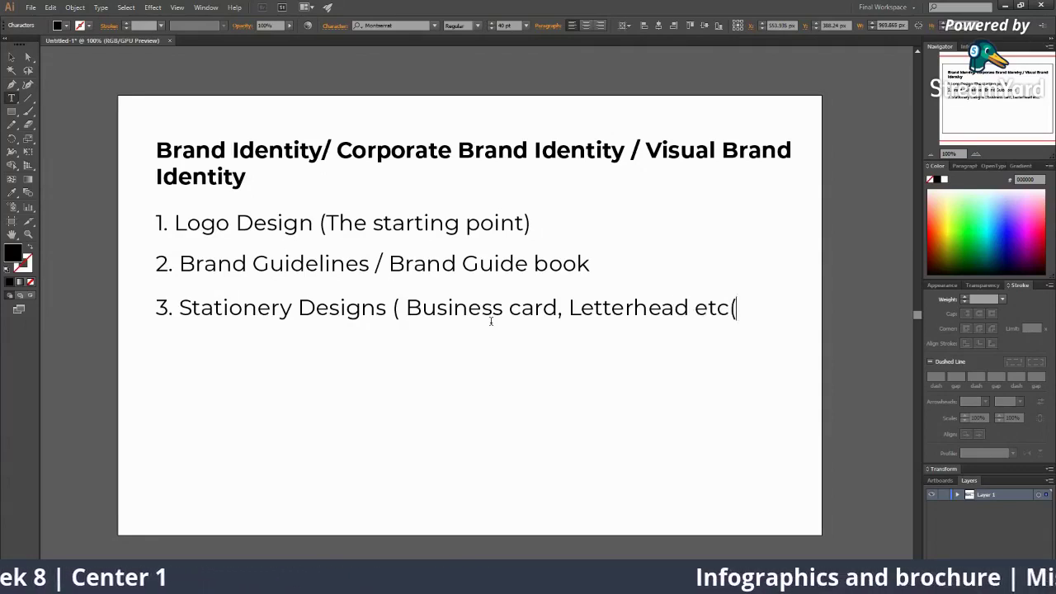
{"action": "key", "text": "BackSpace"}
{"action": "type", "text": ")"}
{"action": "key", "text": "Escape"}
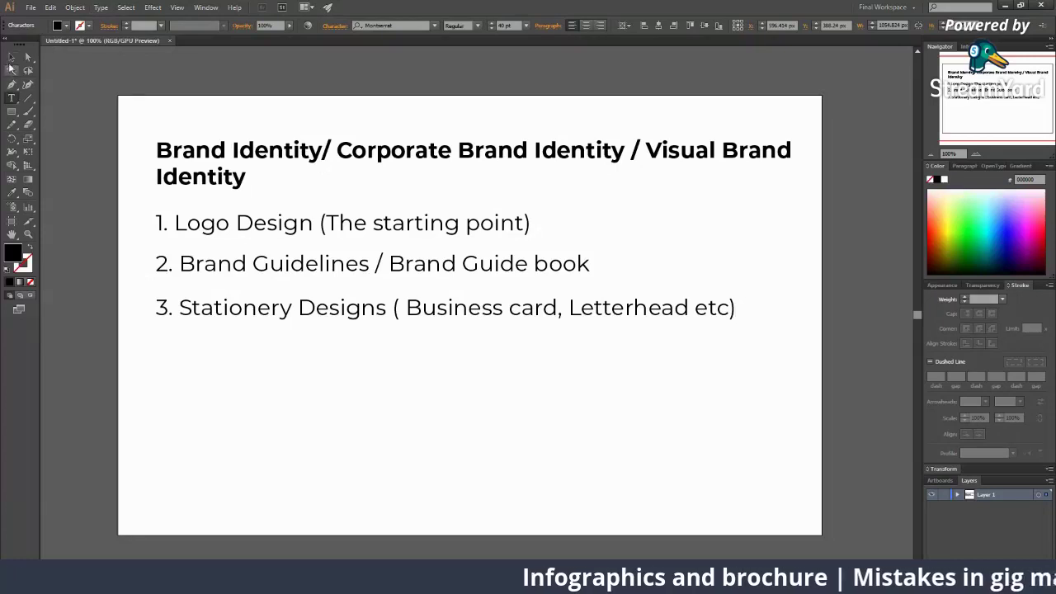
- Duplicate item 3 below and retype it as '4. Social Media kits and Branding'
{"action": "left_click", "coordinate": [130, 297]}
{"action": "left_click_drag", "start_coordinate": [224, 313], "coordinate": [224, 359]}
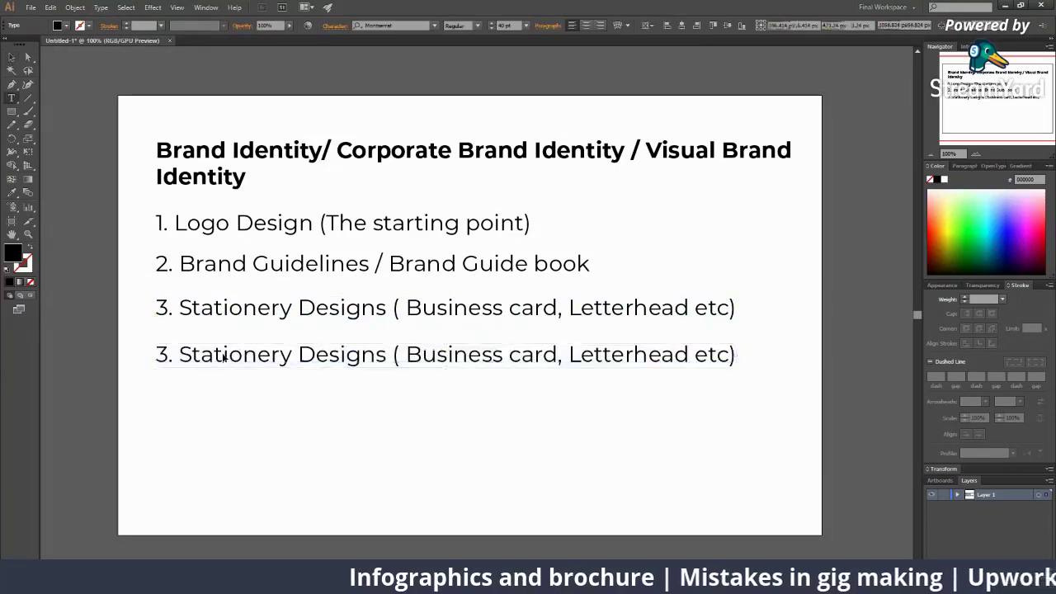
{"action": "triple_click", "coordinate": [223, 353]}
{"action": "type", "text": "4. Spc"}
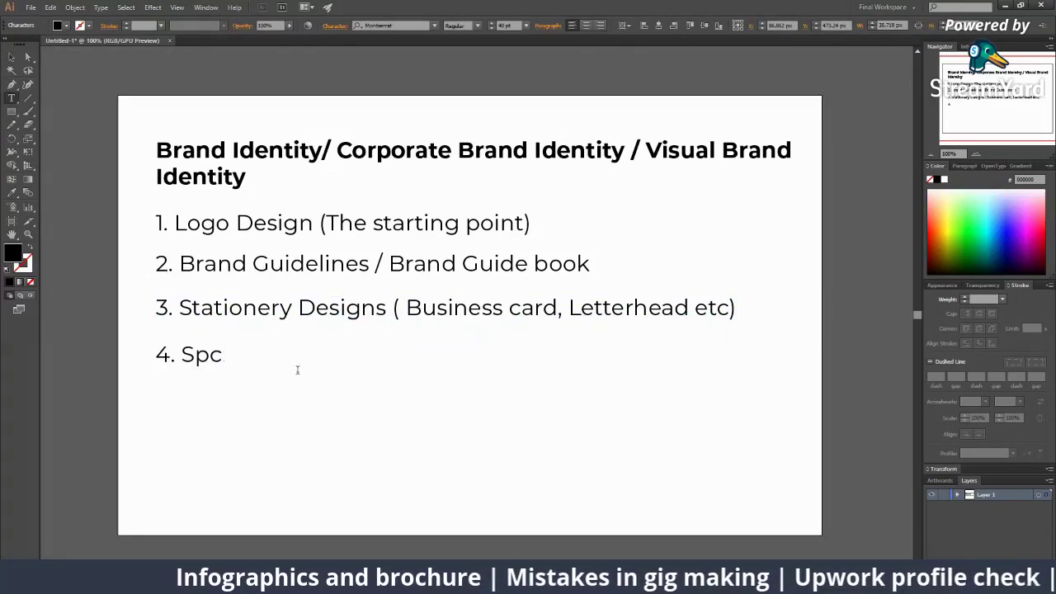
{"action": "key", "text": "BackSpace"}
{"action": "key", "text": "BackSpace"}
{"action": "type", "text": "ocial Medi"}
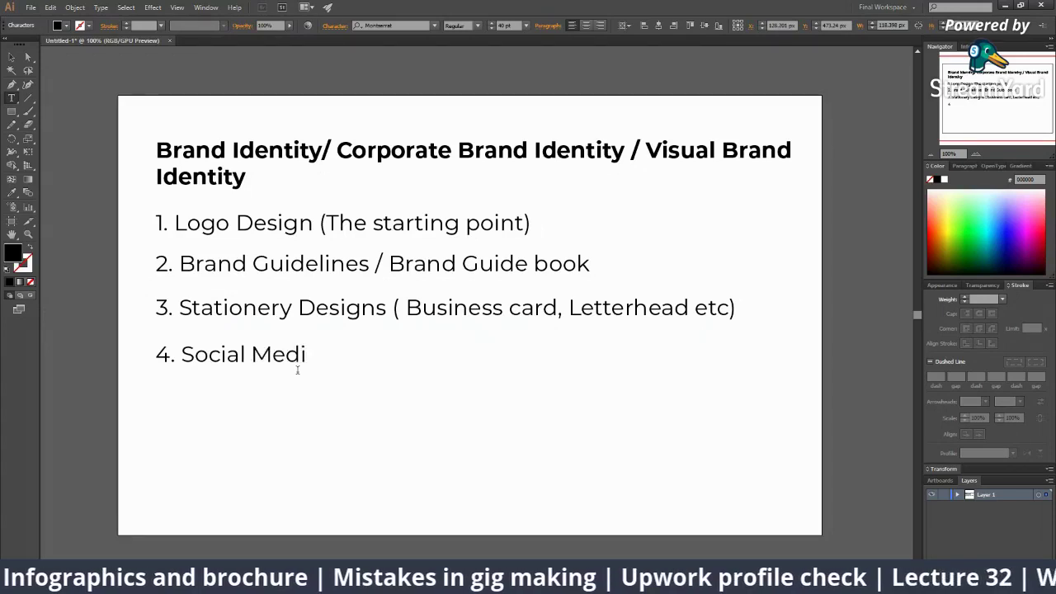
{"action": "type", "text": "a kits and"}
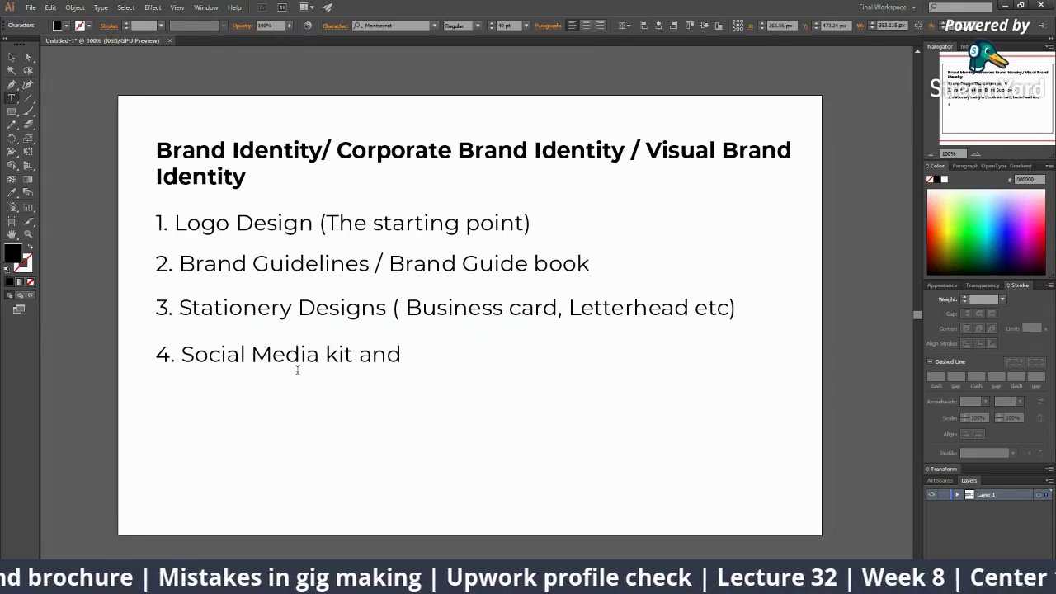
{"action": "type", "text": " Branding"}
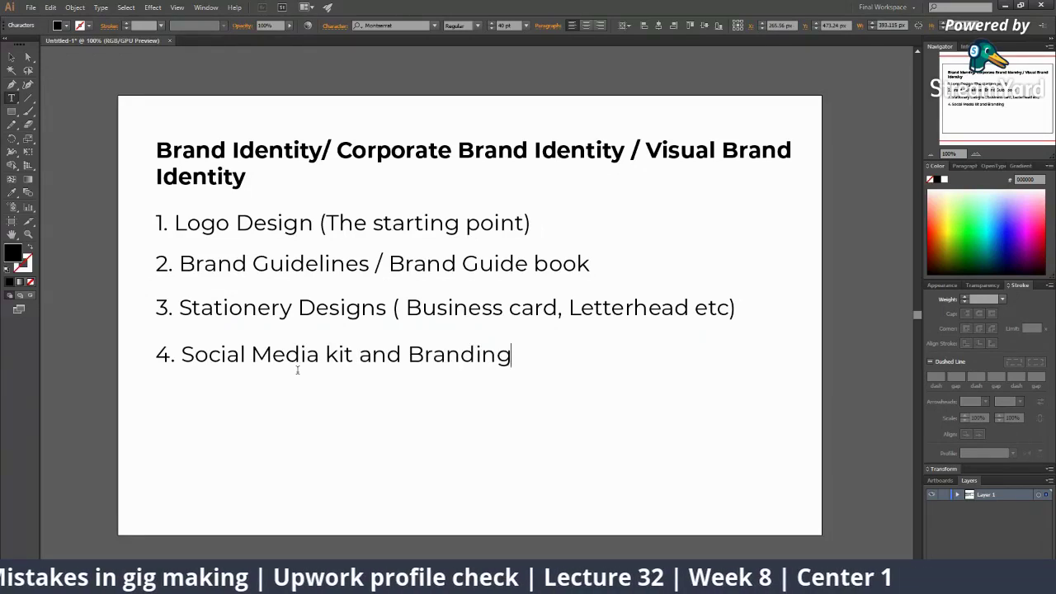
- Add item '5. Tshirt design' as a copy below item 4
{"action": "left_click", "coordinate": [12, 57]}
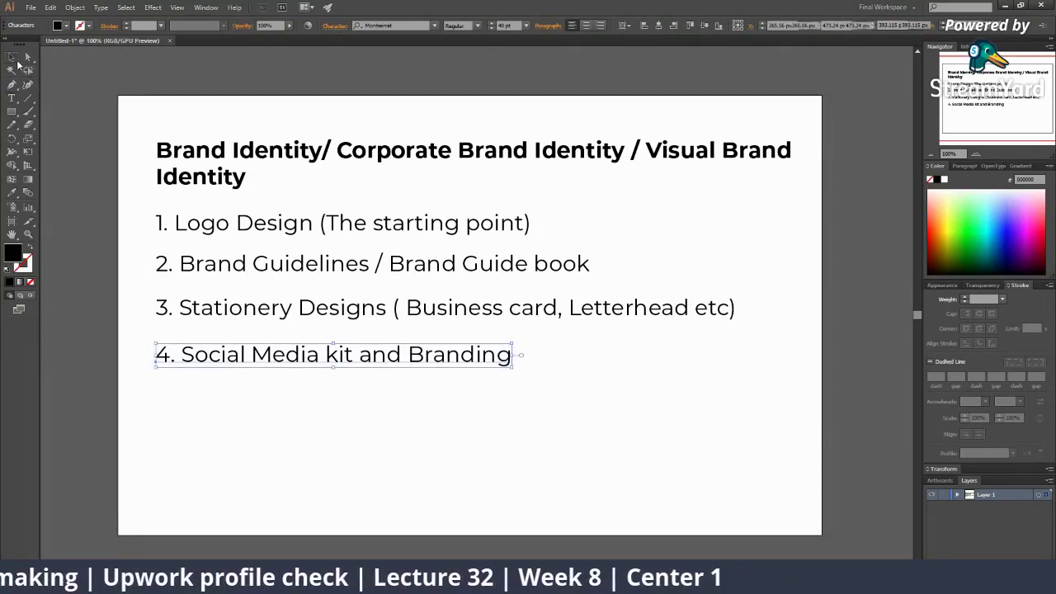
{"action": "left_click", "coordinate": [375, 391]}
{"action": "left_click_drag", "start_coordinate": [376, 359], "coordinate": [388, 399]}
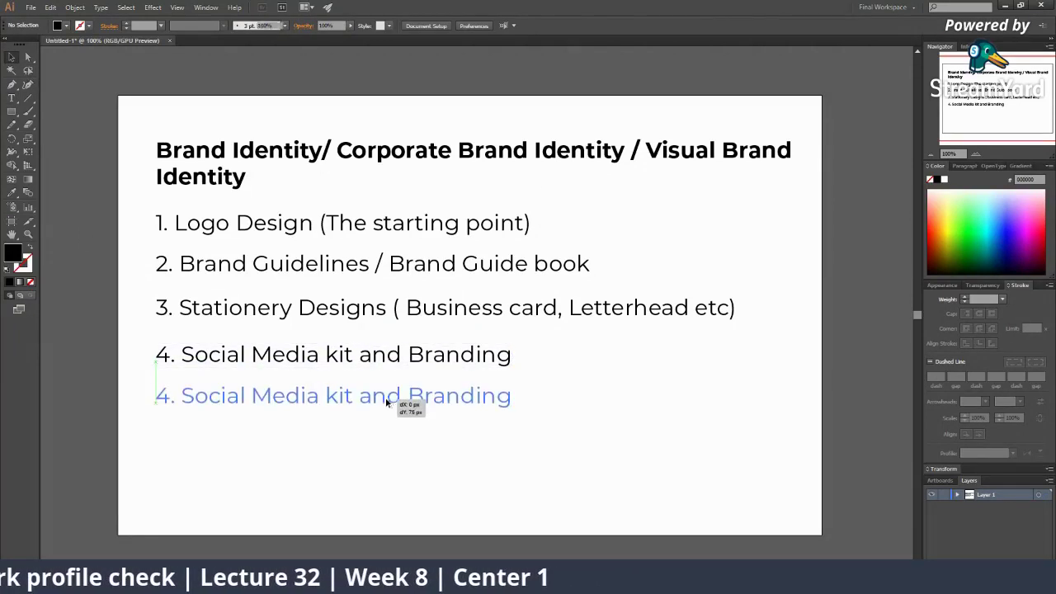
{"action": "triple_click", "coordinate": [406, 397]}
{"action": "type", "text": "5."}
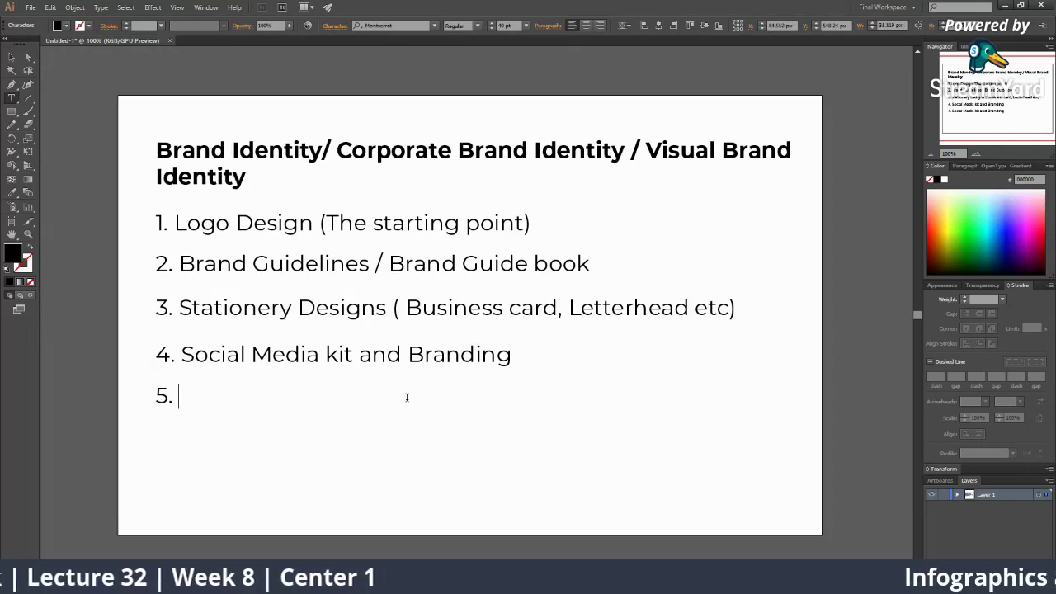
{"action": "type", "text": " Tshirt desi"}
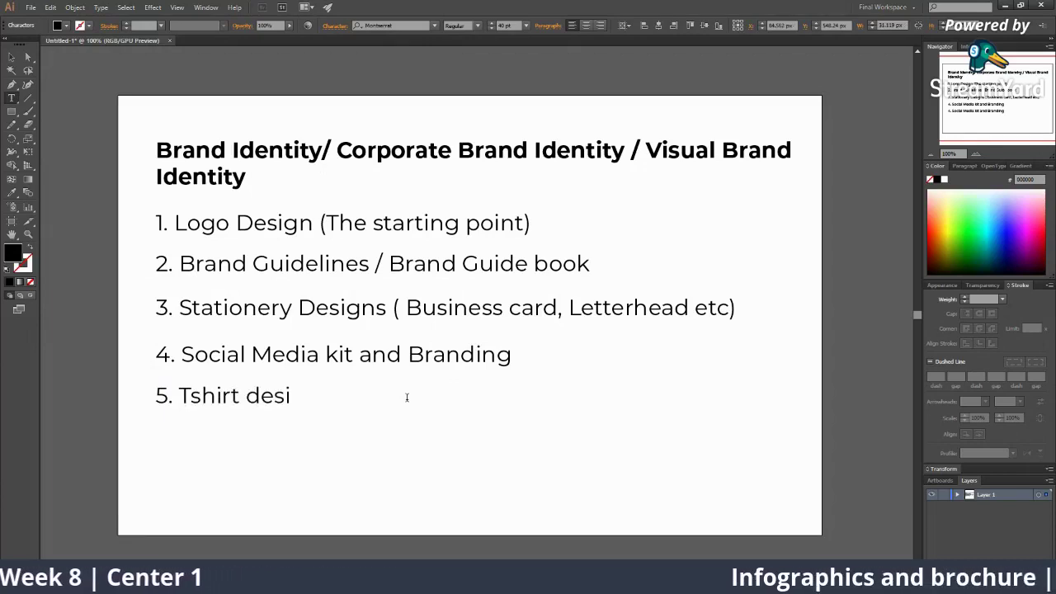
{"action": "type", "text": "gn"}
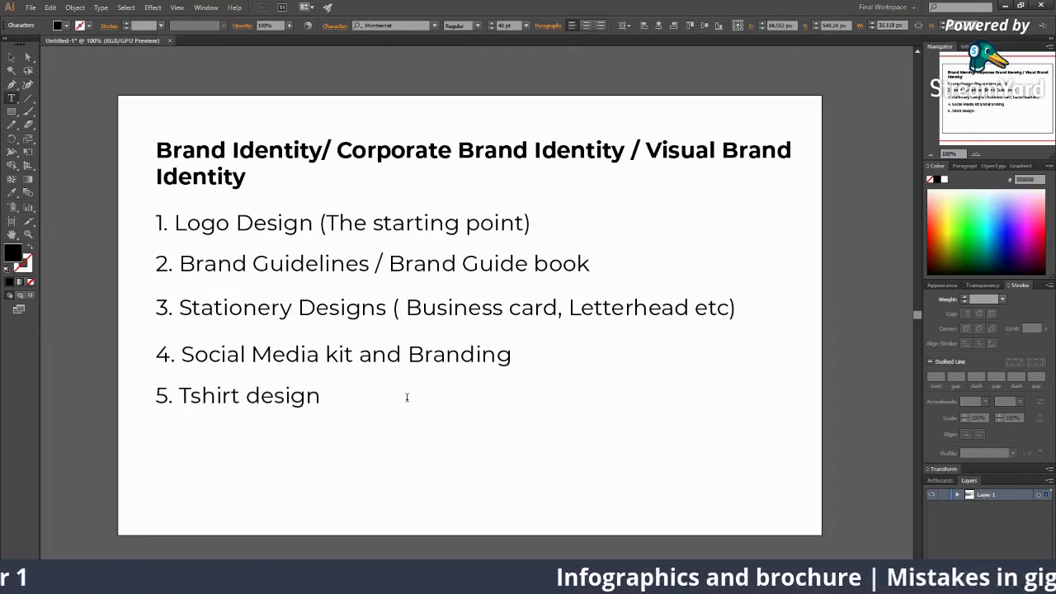
{"action": "key", "text": "Escape"}
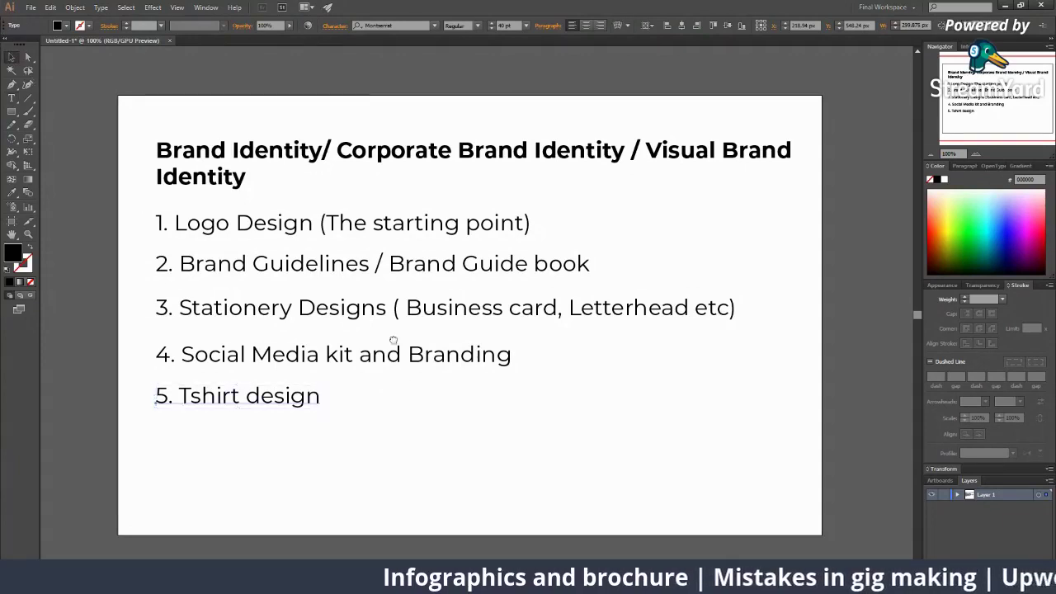
- Add item '6. Email Signature / Email Newsletter Design' below item 5
{"action": "scroll", "coordinate": [230, 266], "scroll_direction": "down", "scroll_amount": 4}
{"action": "left_click_drag", "start_coordinate": [224, 256], "coordinate": [224, 299]}
{"action": "triple_click", "coordinate": [213, 286]}
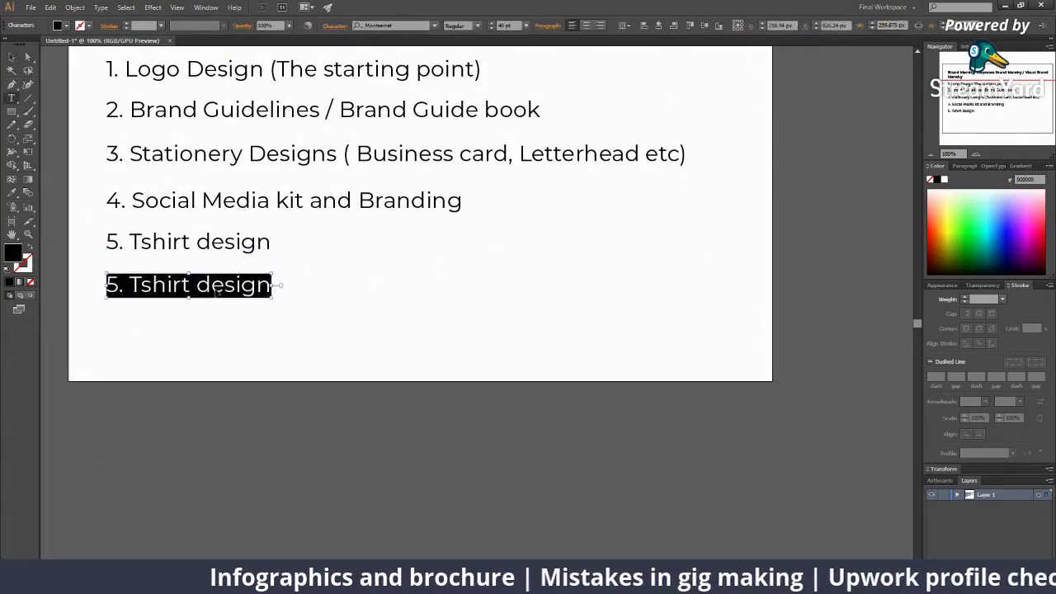
{"action": "type", "text": "4"}
{"action": "key", "text": "BackSpace"}
{"action": "type", "text": "5"}
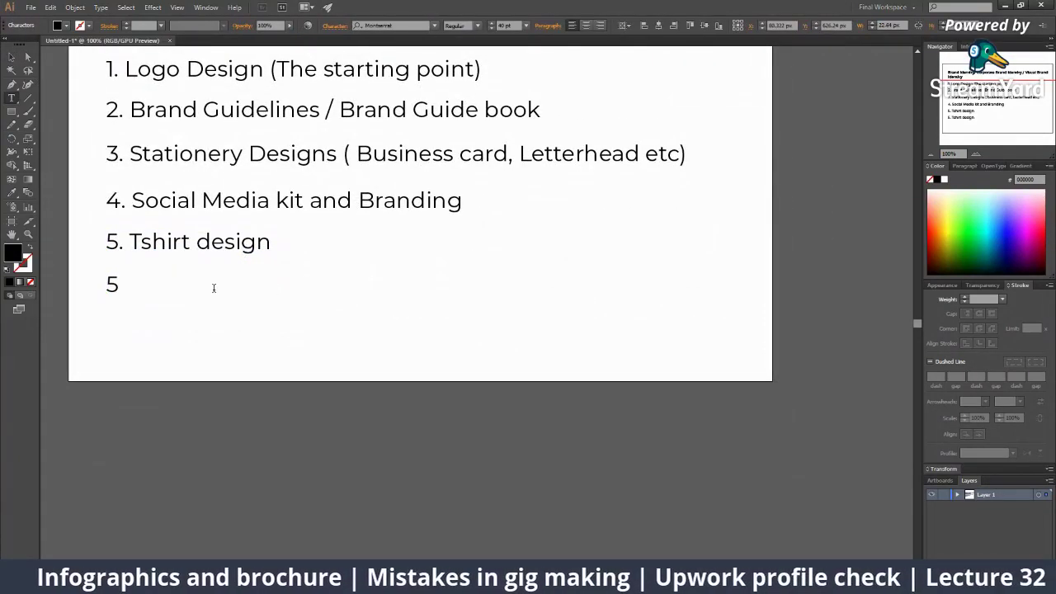
{"action": "key", "text": "BackSpace"}
{"action": "type", "text": "6"}
{"action": "type", "text": "E"}
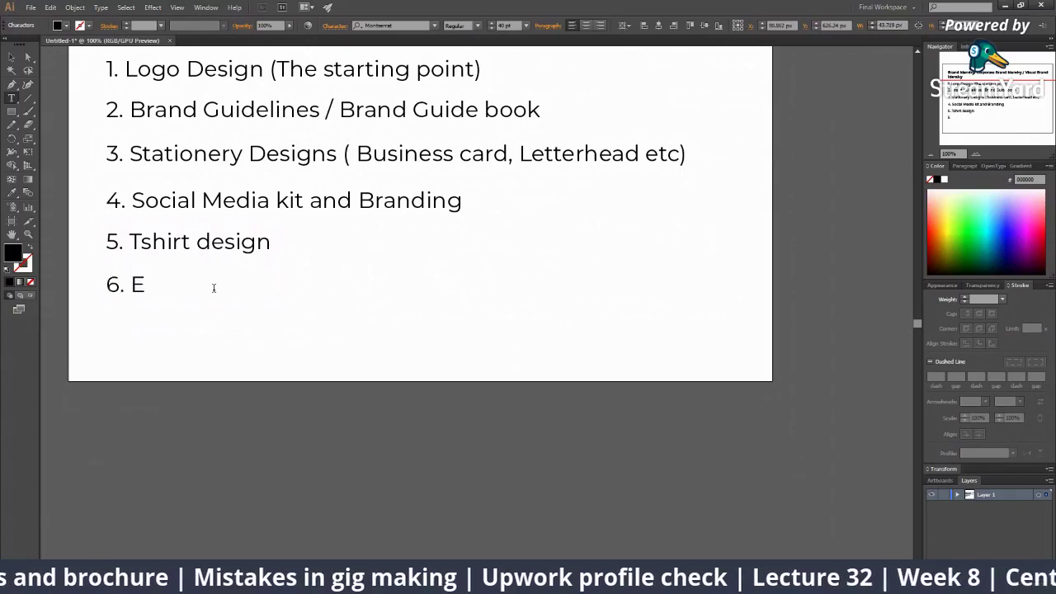
{"action": "type", "text": "mai"}
{"action": "type", "text": "S"}
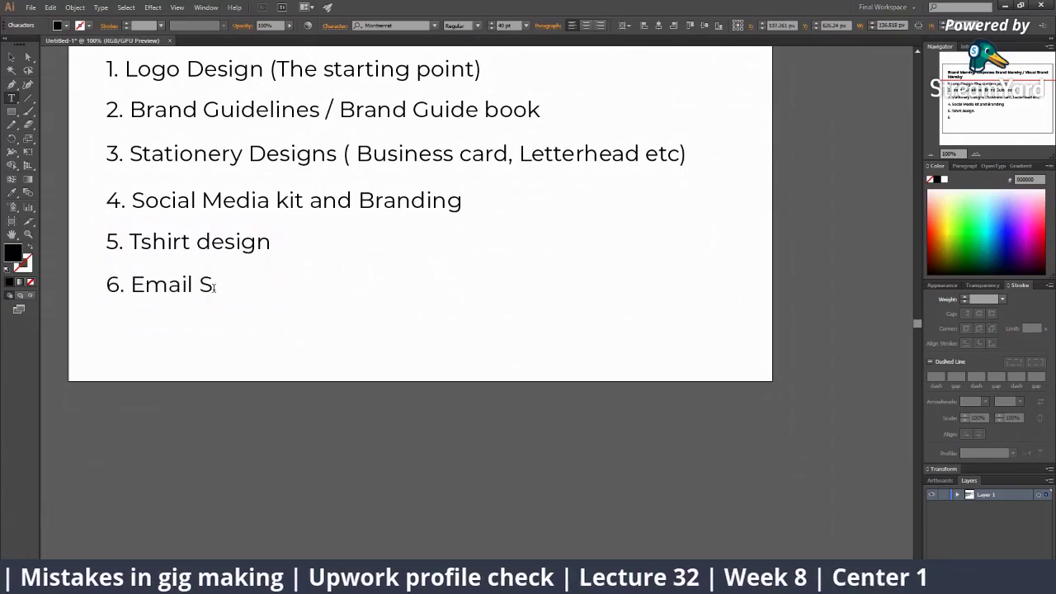
{"action": "type", "text": "gna"}
{"action": "key", "text": "BackSpace"}
{"action": "key", "text": "BackSpace"}
{"action": "key", "text": "BackSpace"}
{"action": "type", "text": "ign"}
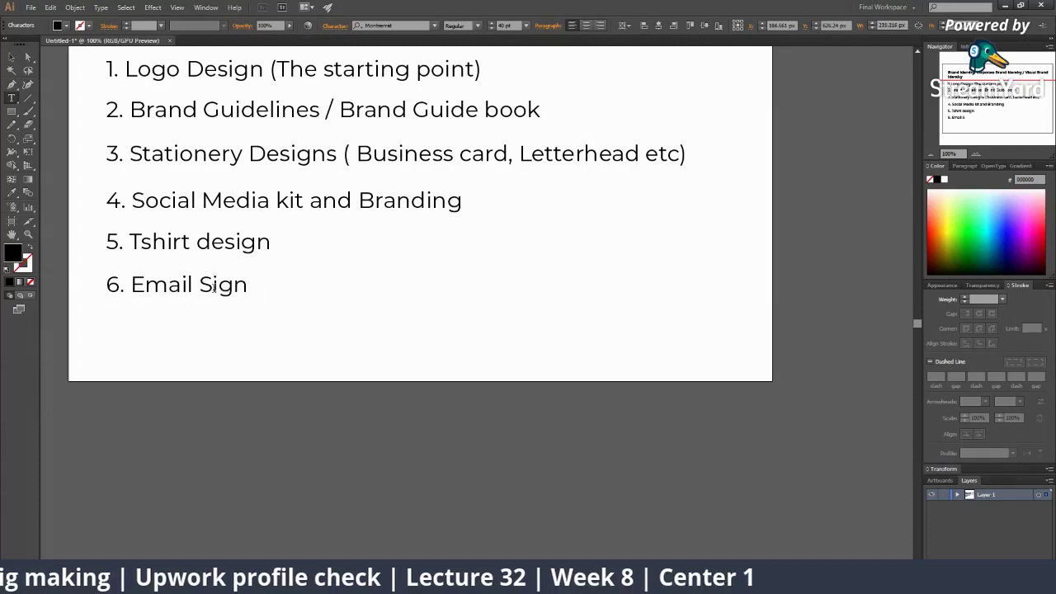
{"action": "type", "text": "ature / "}
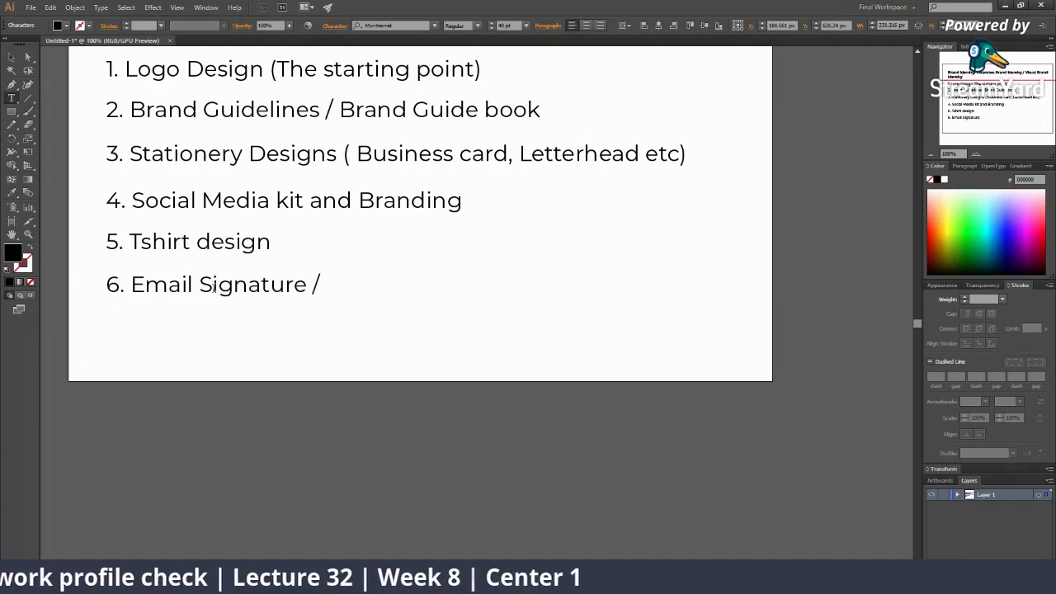
{"action": "type", "text": "Email"}
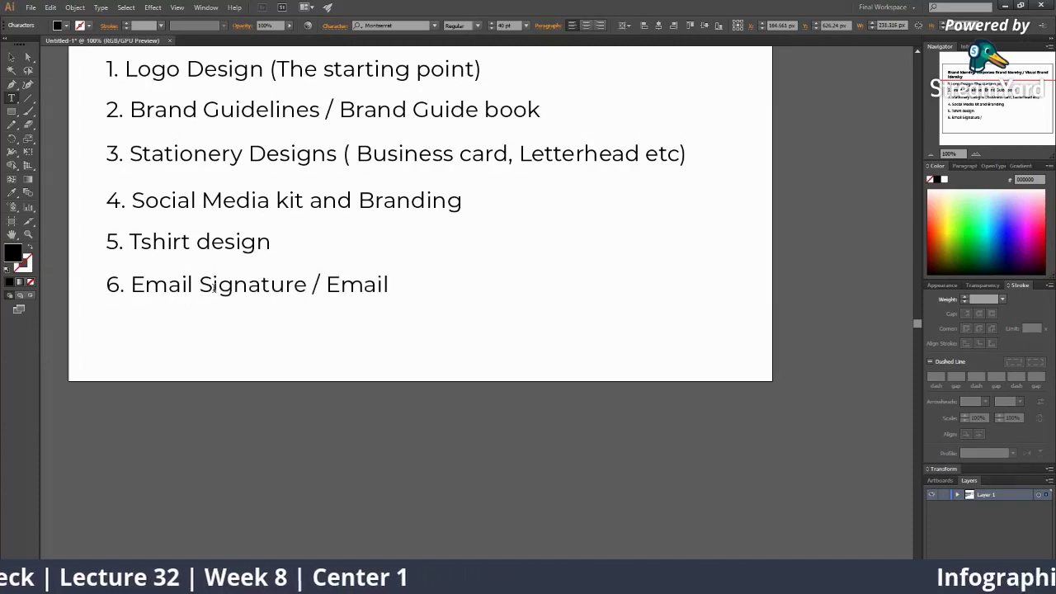
{"action": "type", "text": " Newsletter"}
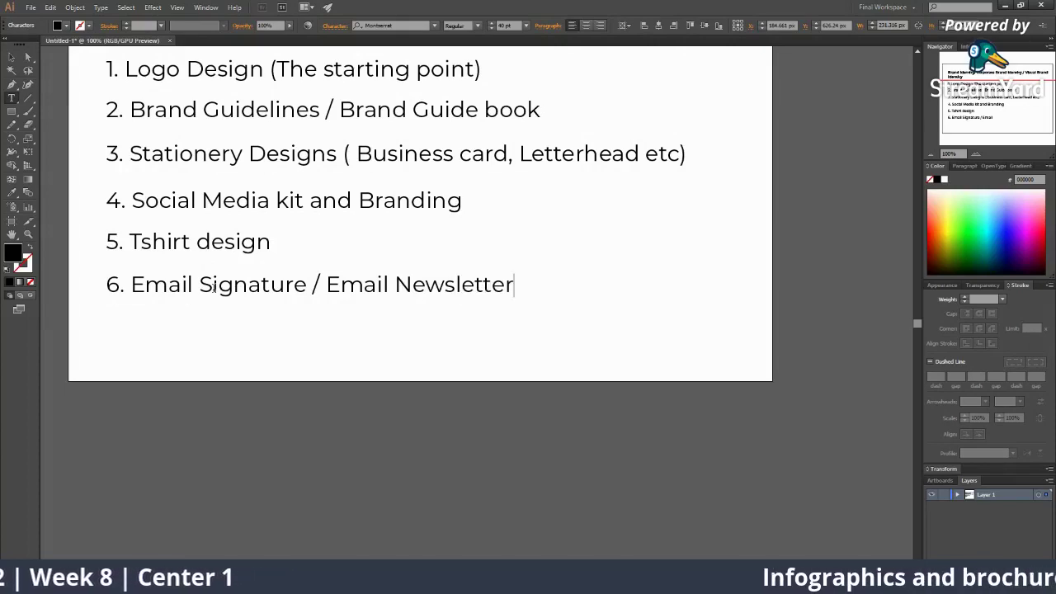
{"action": "type", "text": " Design"}
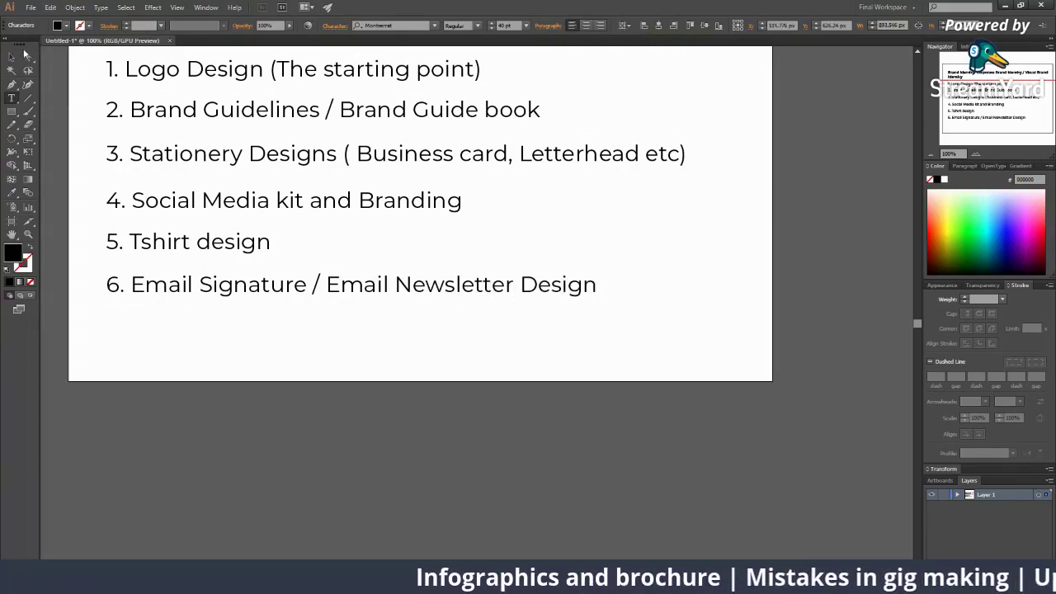
- Fit the whole artboard in view and pick the Artboard tool for resizing
{"action": "left_click", "coordinate": [11, 56]}
{"action": "key", "text": "ctrl+0"}
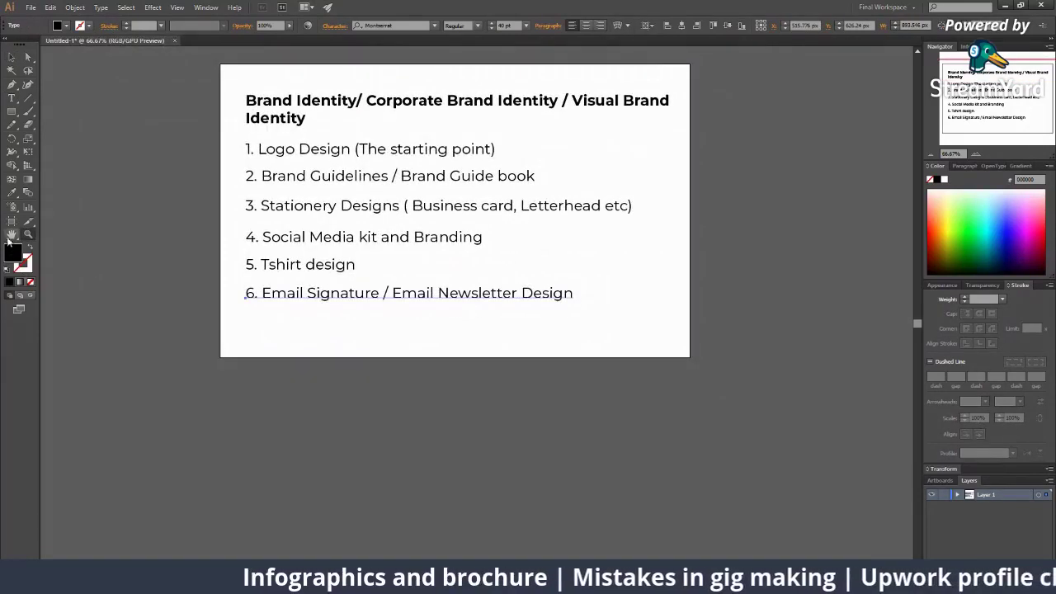
{"action": "left_click", "coordinate": [11, 221]}
- Drag the artboard's bottom edge lower, then add item '7. Presentation Design' below item 6
{"action": "left_click_drag", "start_coordinate": [454, 357], "coordinate": [454, 426]}
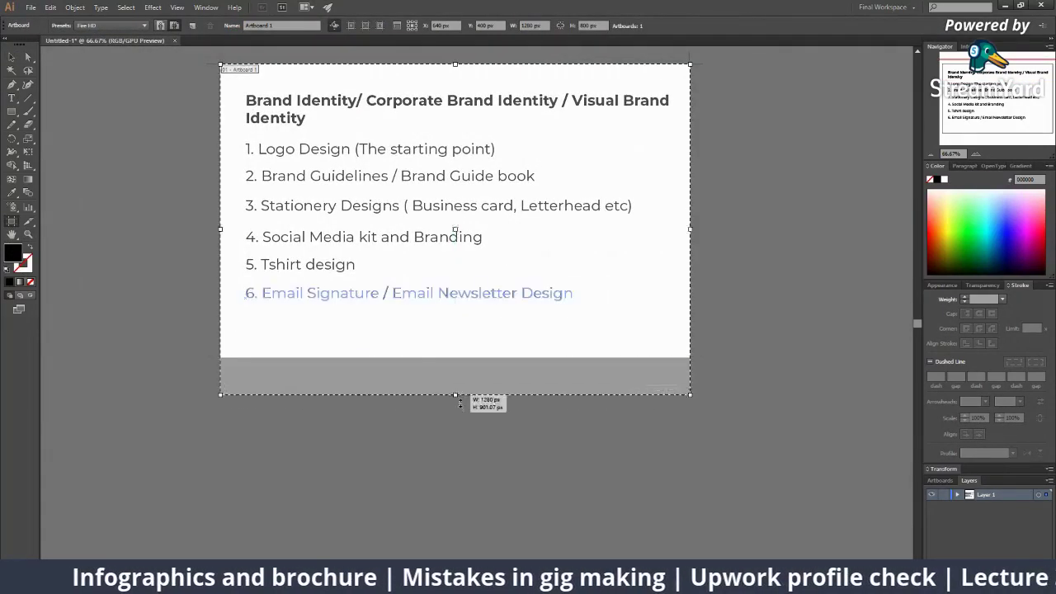
{"action": "key", "text": "v"}
{"action": "mouse_move", "coordinate": [435, 296]}
{"action": "left_mouse_down"}
{"action": "mouse_move", "coordinate": [435, 344]}
{"action": "mouse_move", "coordinate": [435, 324]}
{"action": "left_mouse_up"}
{"action": "triple_click", "coordinate": [435, 322]}
{"action": "type", "text": "7."}
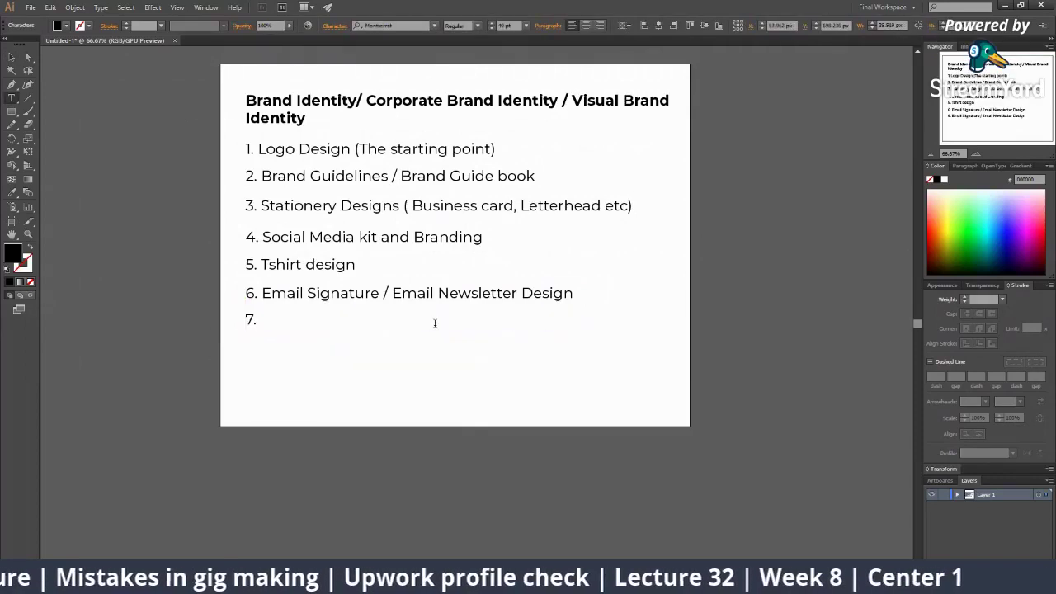
{"action": "type", "text": " Pren"}
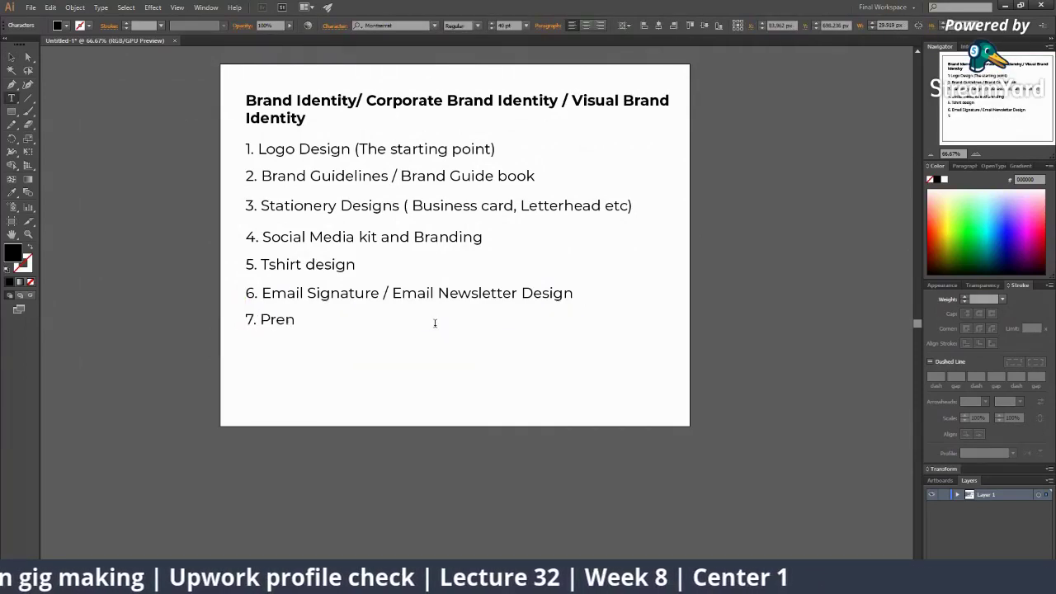
{"action": "type", "text": "entatuoi"}
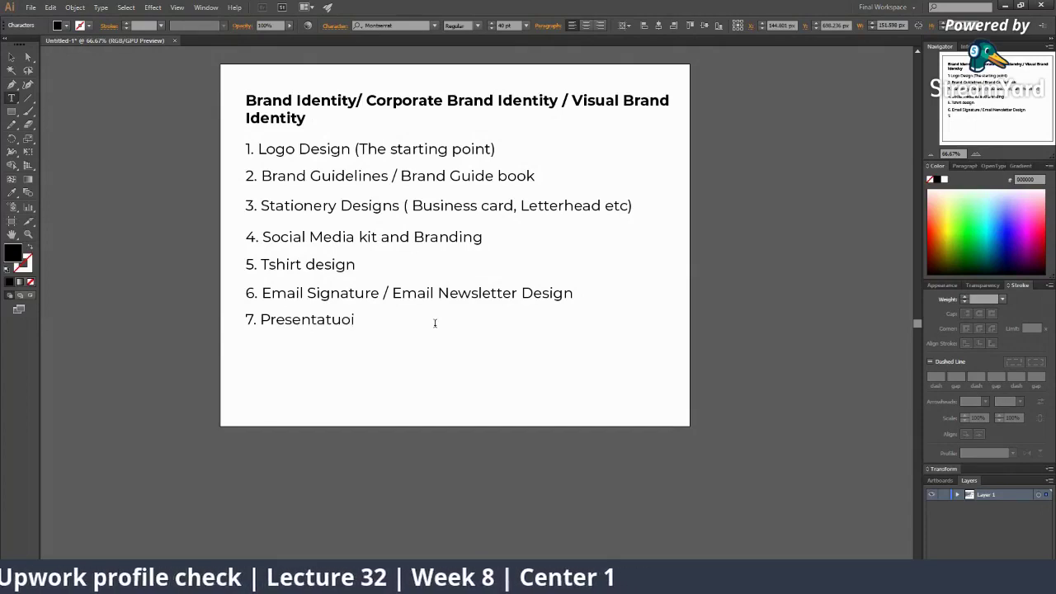
{"action": "type", "text": " Des"}
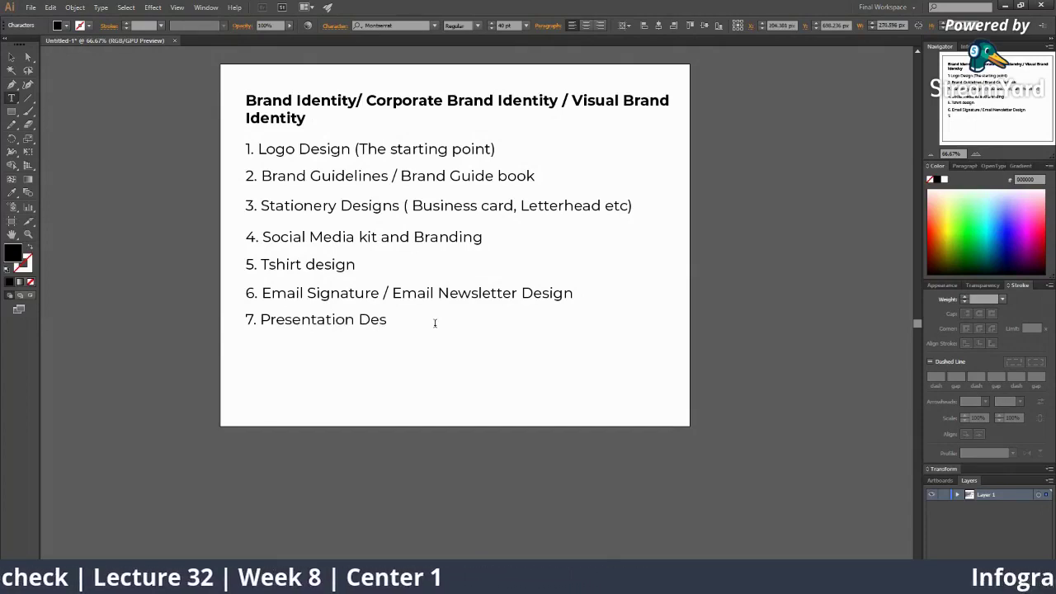
{"action": "type", "text": "ign"}
{"action": "left_click", "coordinate": [11, 56]}
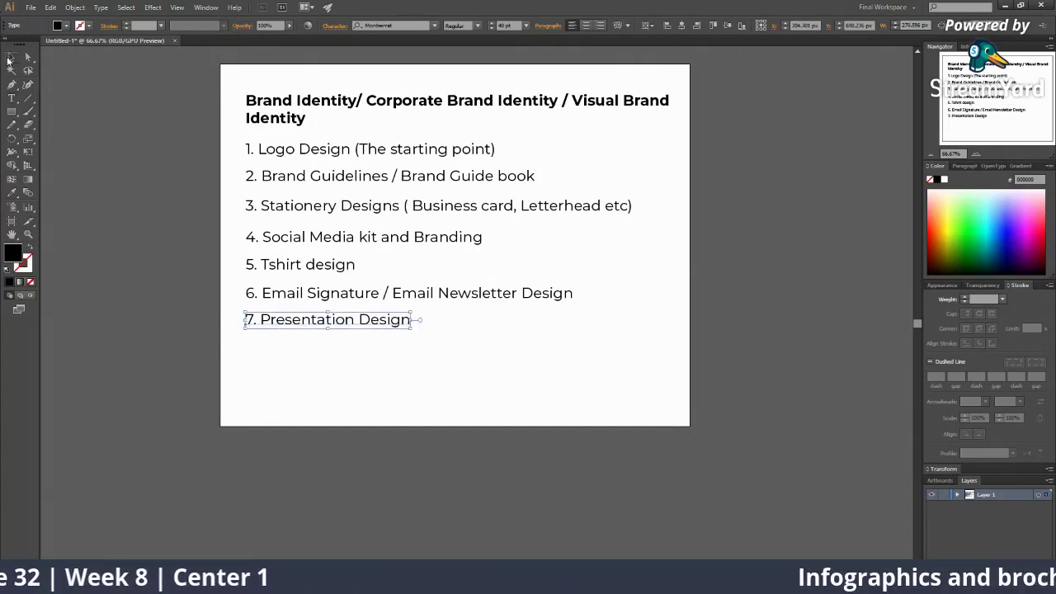
- Duplicate item 7 below and retype it as '8. Flyers and Posters'
{"action": "left_click", "coordinate": [379, 352]}
{"action": "mouse_move", "coordinate": [368, 321]}
{"action": "left_mouse_down"}
{"action": "mouse_move", "coordinate": [368, 353]}
{"action": "mouse_move", "coordinate": [387, 368]}
{"action": "left_mouse_up"}
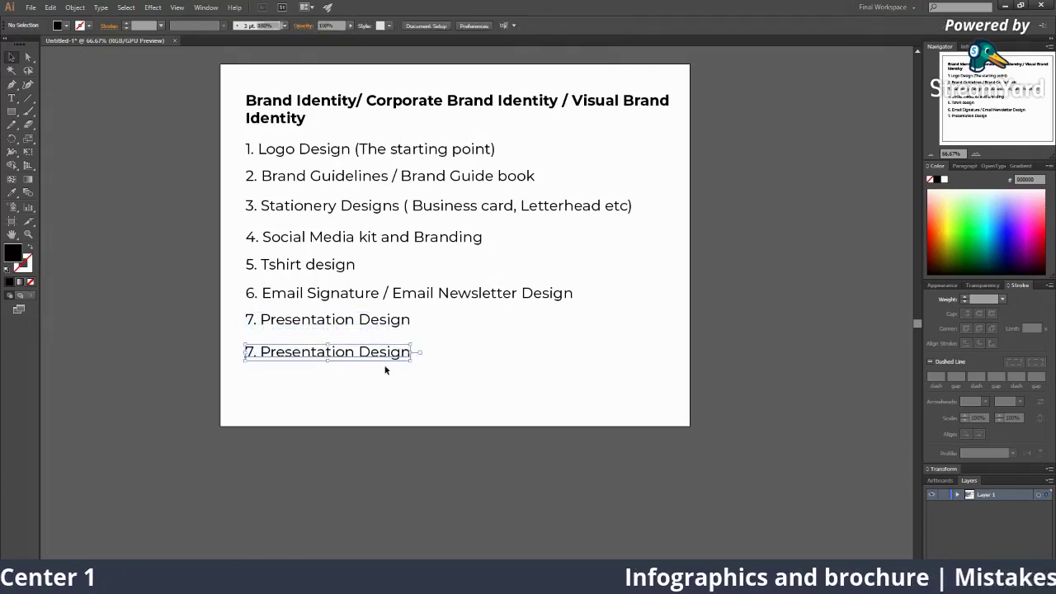
{"action": "key", "text": "ctrl+a"}
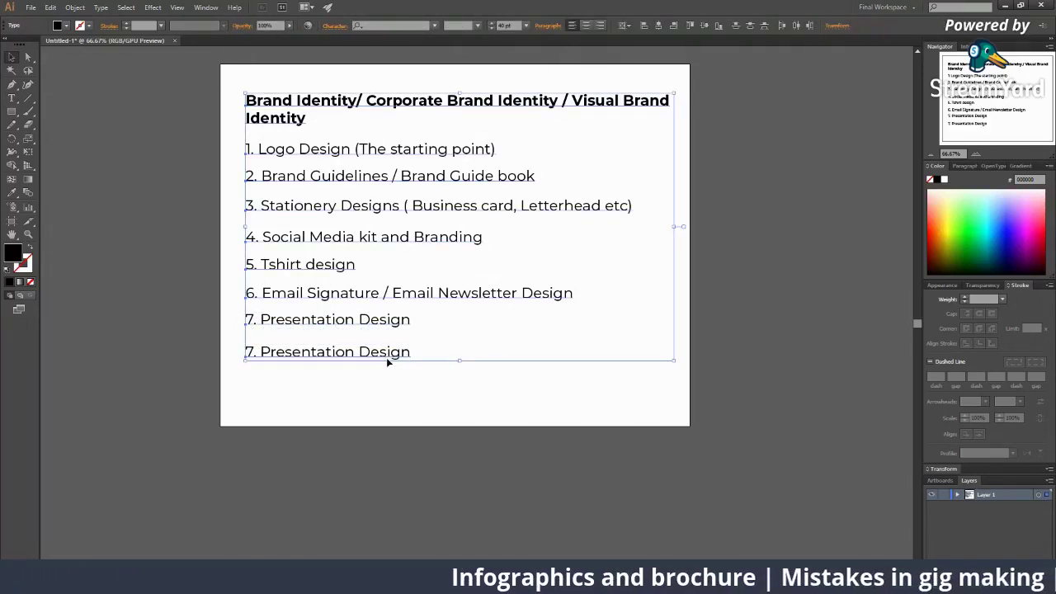
{"action": "double_click", "coordinate": [388, 351]}
{"action": "triple_click", "coordinate": [388, 351]}
{"action": "type", "text": "8"}
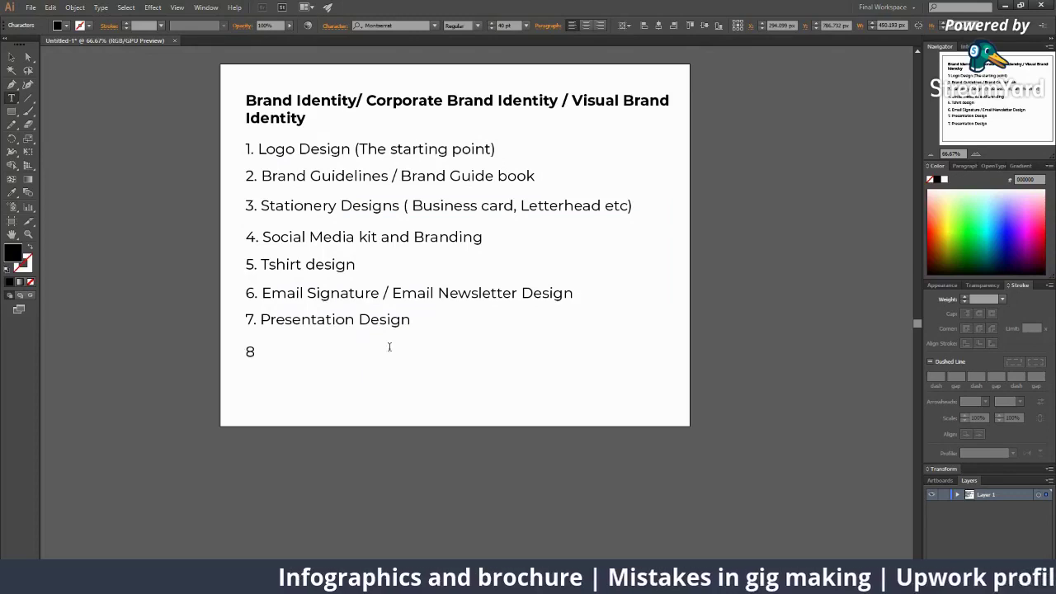
{"action": "type", "text": ". Infor"}
{"action": "key", "text": "BackSpace"}
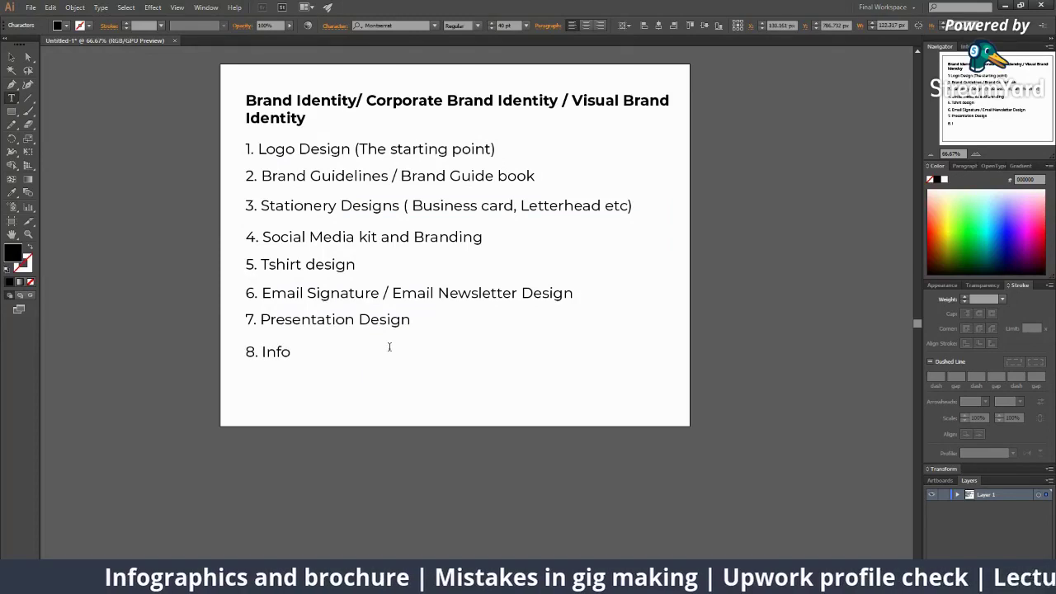
{"action": "key", "text": "BackSpace"}
{"action": "key", "text": "BackSpace"}
{"action": "type", "text": "lyer"}
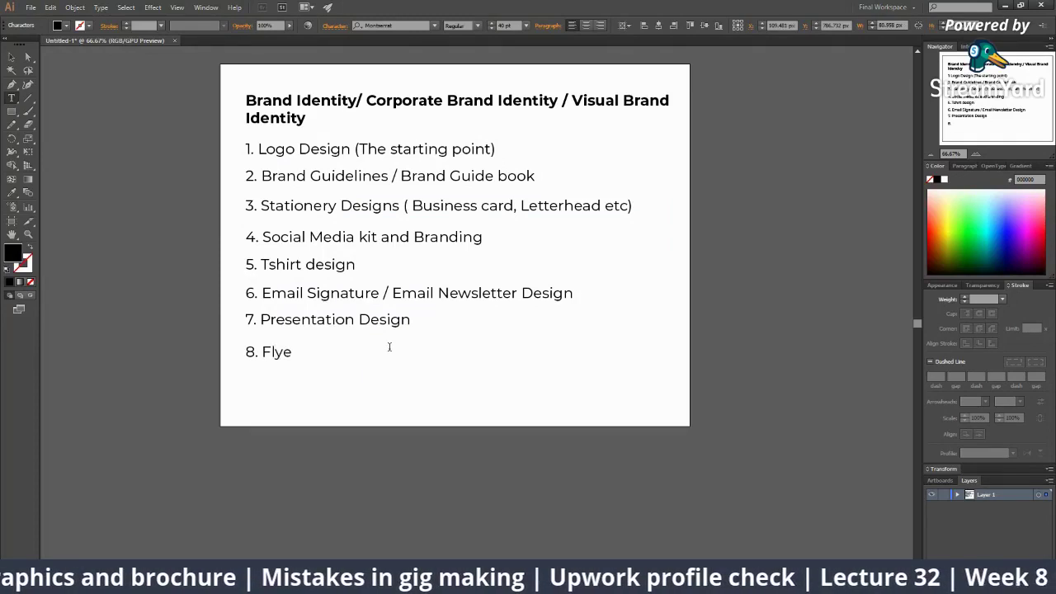
{"action": "type", "text": "s and"}
{"action": "type", "text": " Pos"}
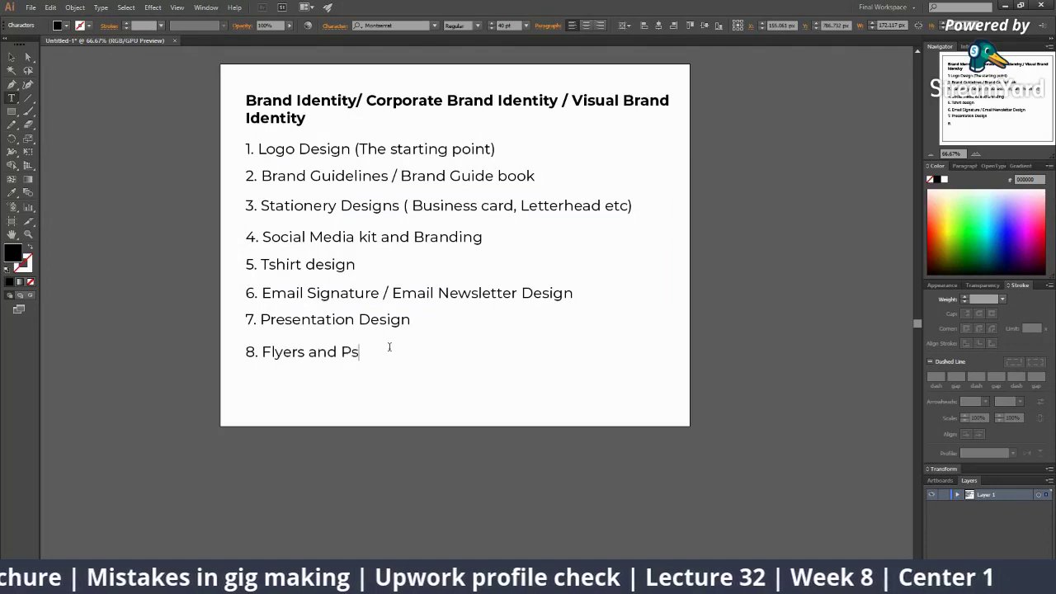
{"action": "key", "text": "BackSpace"}
{"action": "type", "text": "osters"}
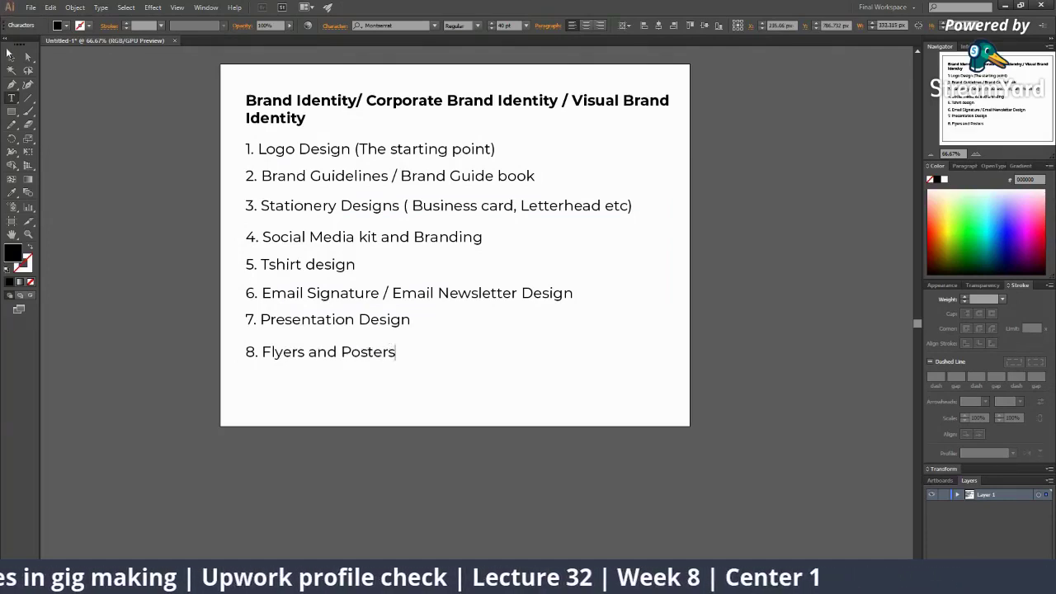
{"action": "left_click", "coordinate": [11, 57]}
- Add item '9. Inforgraphics' as a copy below item 8
{"action": "left_click", "coordinate": [476, 323]}
{"action": "left_click_drag", "start_coordinate": [393, 355], "coordinate": [378, 373]}
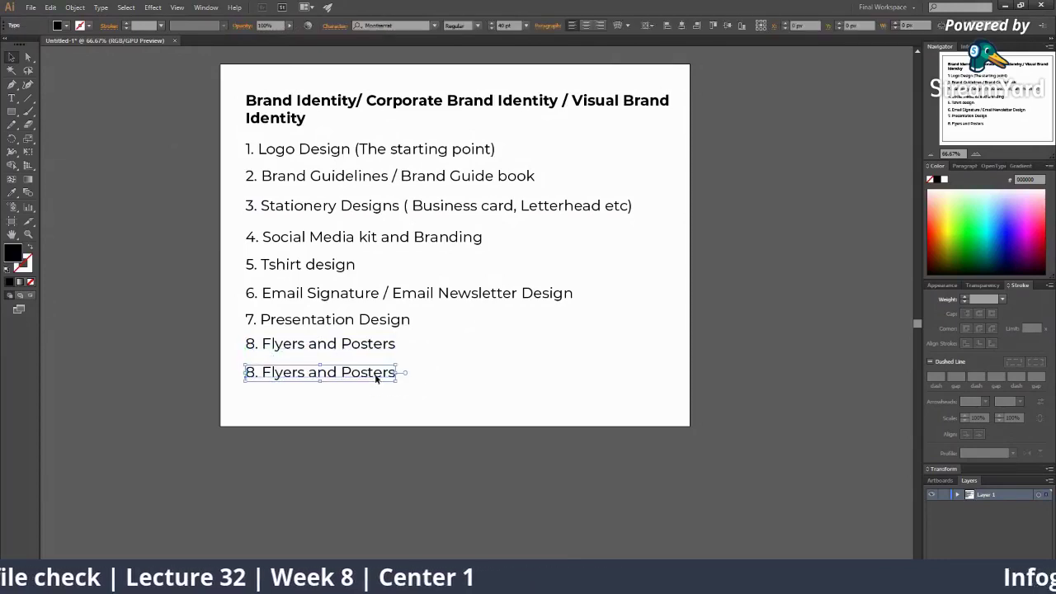
{"action": "triple_click", "coordinate": [378, 373]}
{"action": "type", "text": "9."}
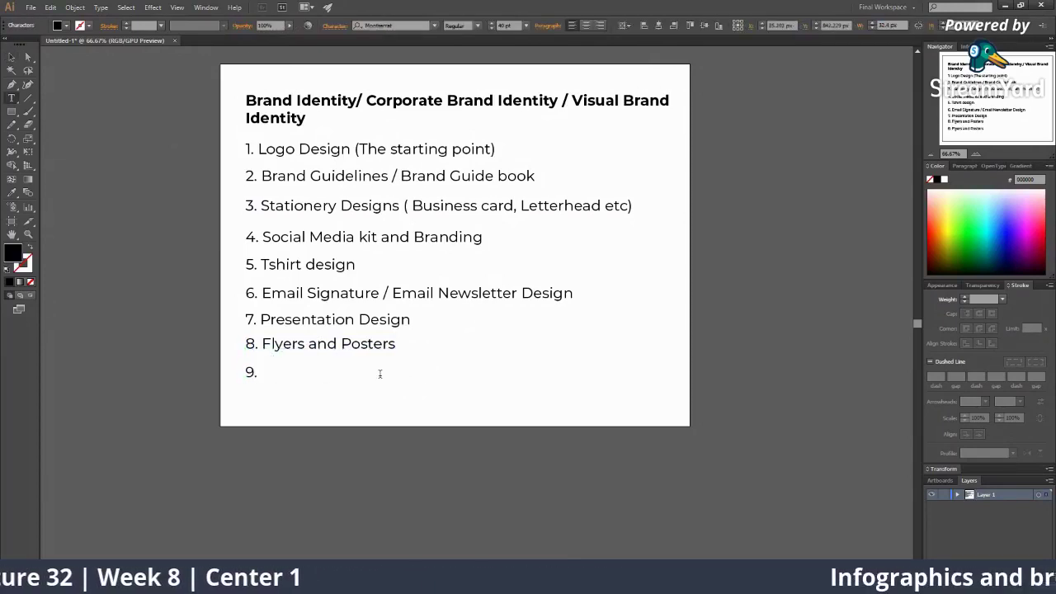
{"action": "type", "text": " Inforgraphics"}
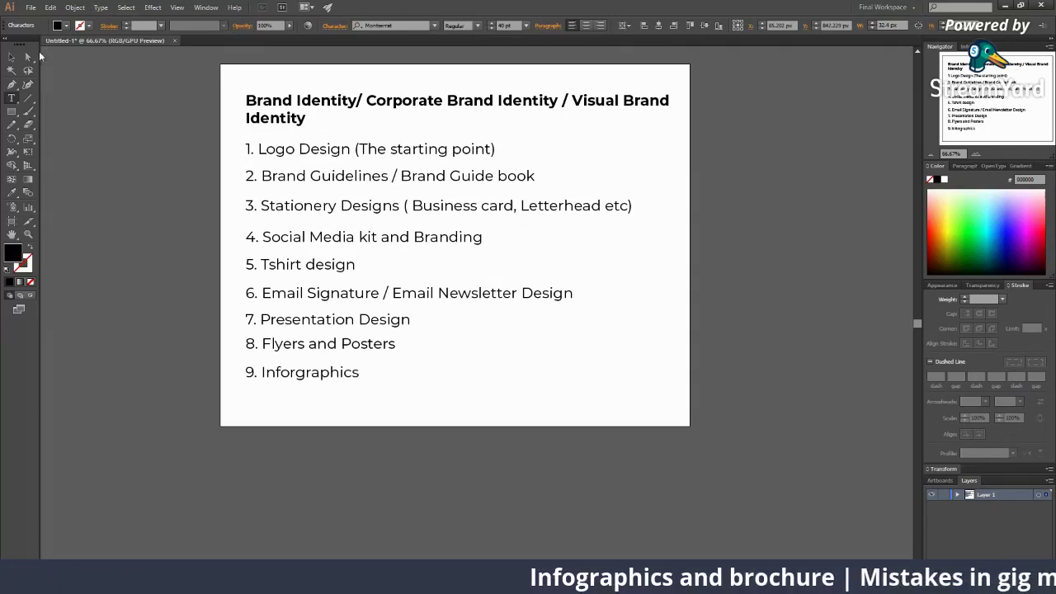
{"action": "key", "text": "Escape"}
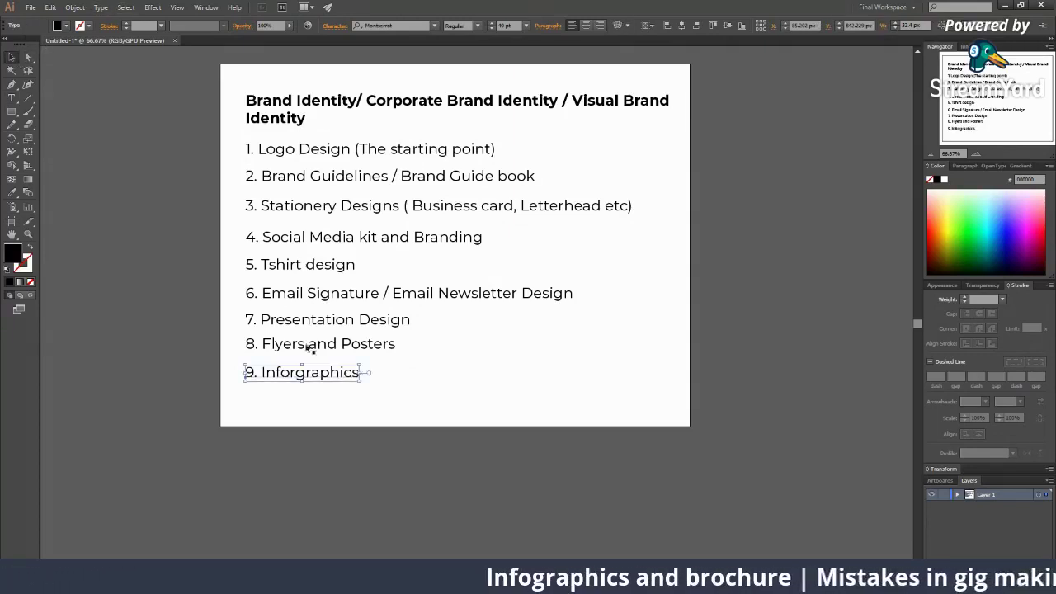
- Add item '10. Brochures' below item 9 and deselect
{"action": "left_click_drag", "start_coordinate": [336, 377], "coordinate": [332, 402]}
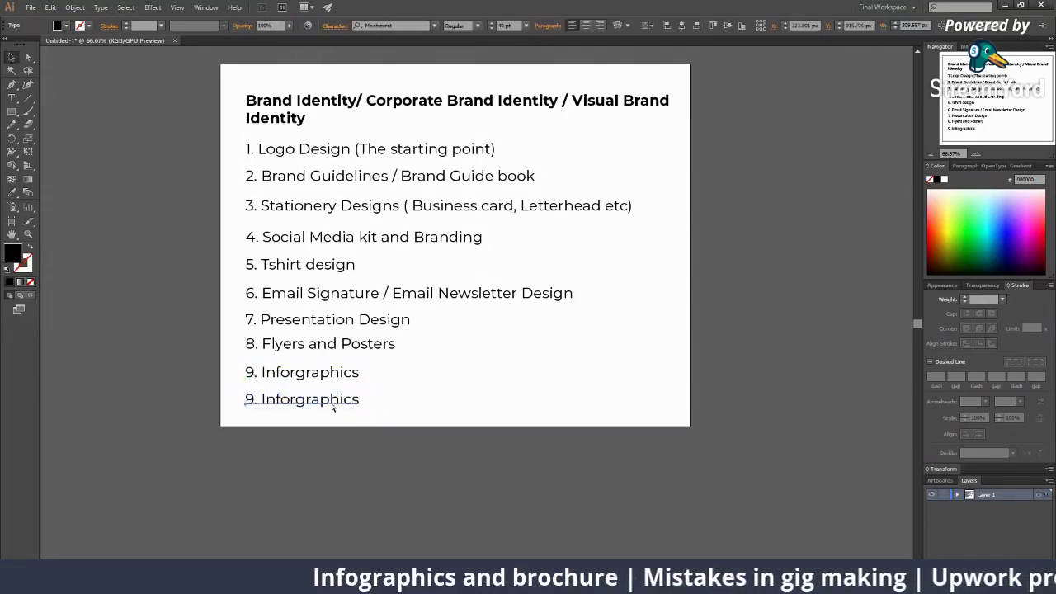
{"action": "triple_click", "coordinate": [333, 402]}
{"action": "type", "text": "10. B"}
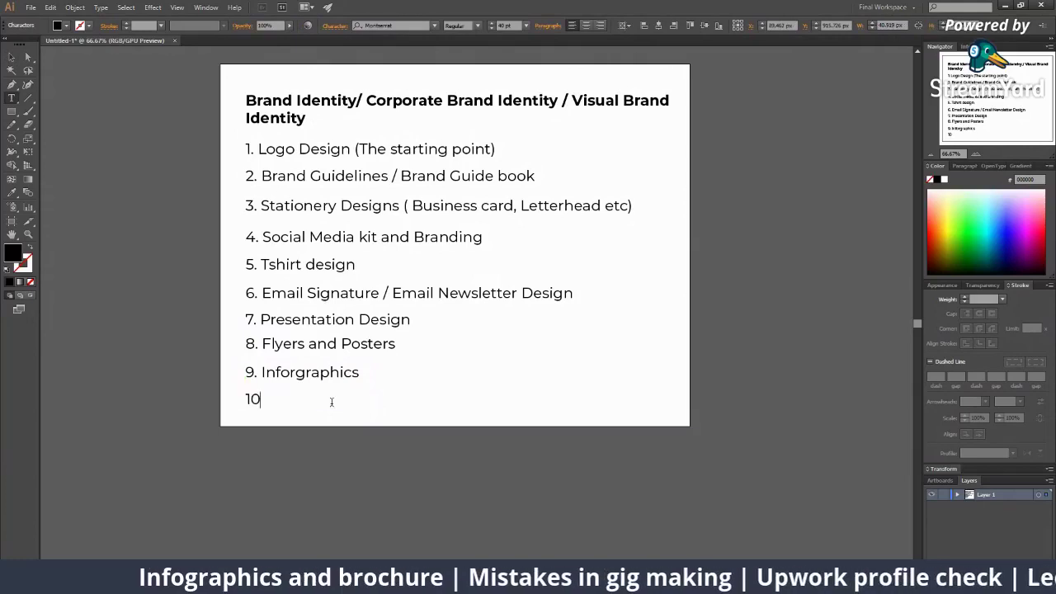
{"action": "type", "text": "rochures"}
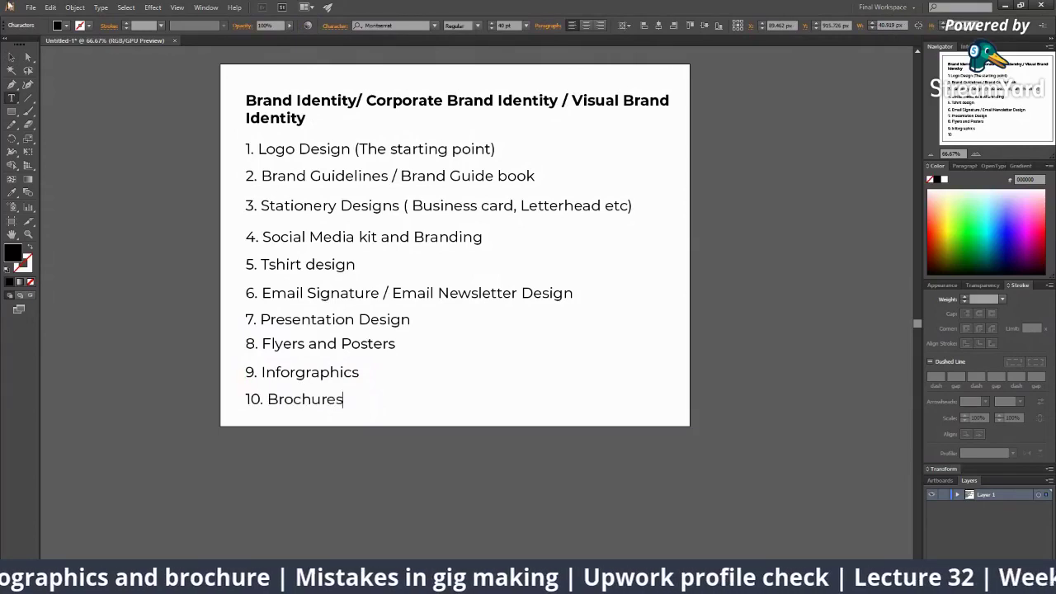
{"action": "key", "text": "Escape"}
{"action": "left_click", "coordinate": [432, 335]}
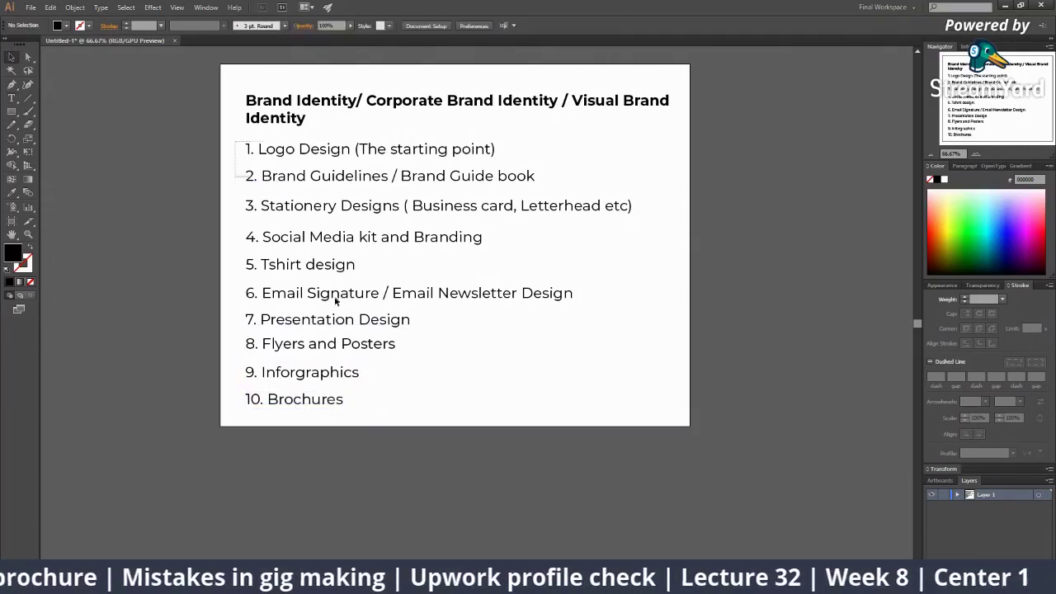
- Distribute the numbered list lines vertically with even spacing
{"action": "left_click", "coordinate": [347, 372]}
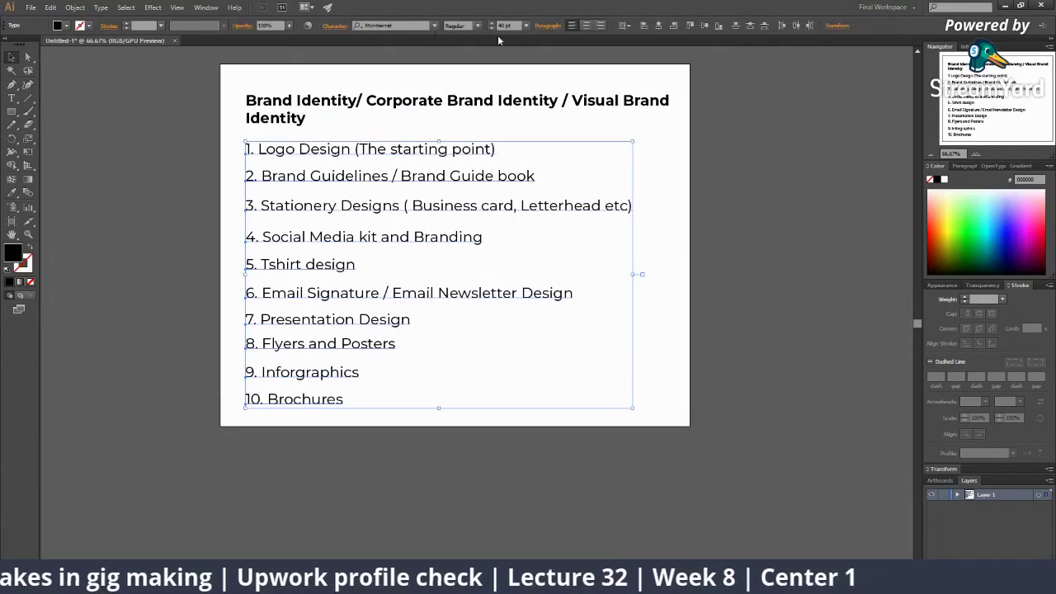
{"action": "left_click", "coordinate": [625, 26]}
{"action": "left_click", "coordinate": [631, 53]}
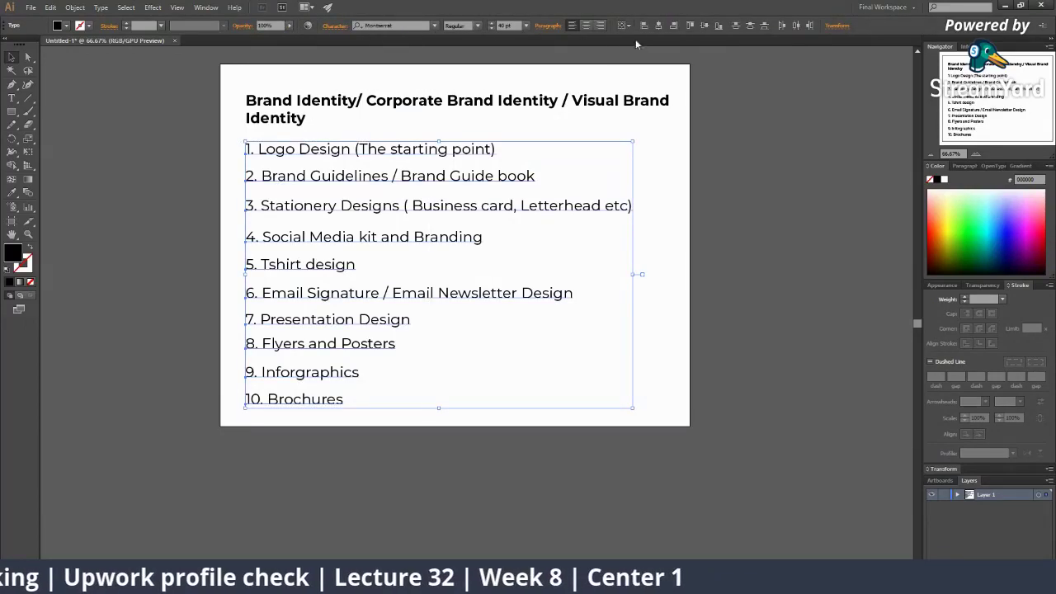
{"action": "left_click", "coordinate": [702, 394]}
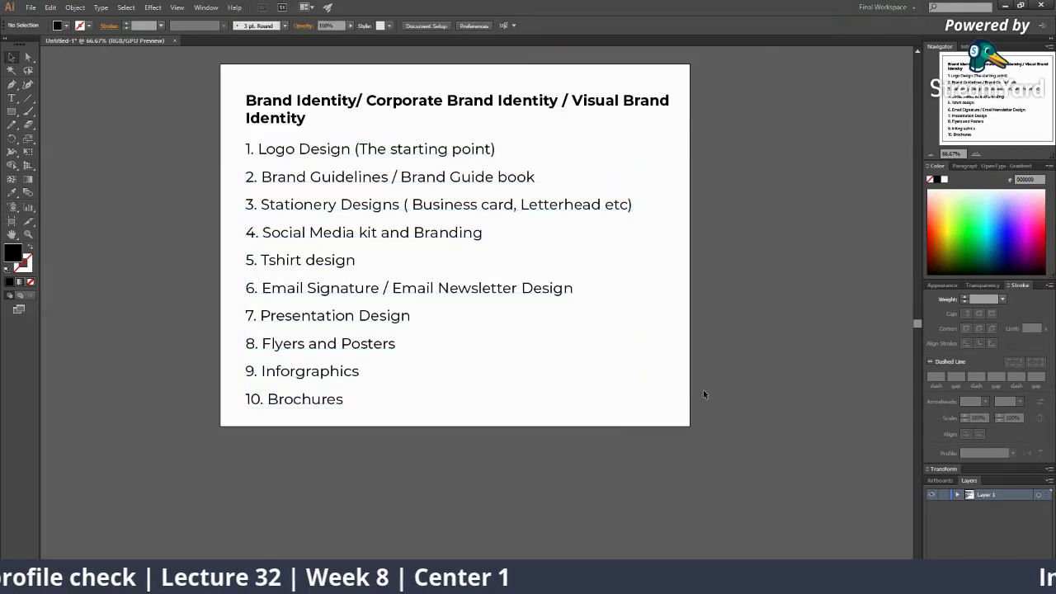
- Zoom in to check the spacing, zoom back out to the whole artboard, and select item 1
{"action": "key", "text": "z"}
{"action": "left_click", "coordinate": [460, 270]}
{"action": "left_click", "coordinate": [461, 270], "text": "alt"}
{"action": "left_click", "coordinate": [445, 355], "text": "alt"}
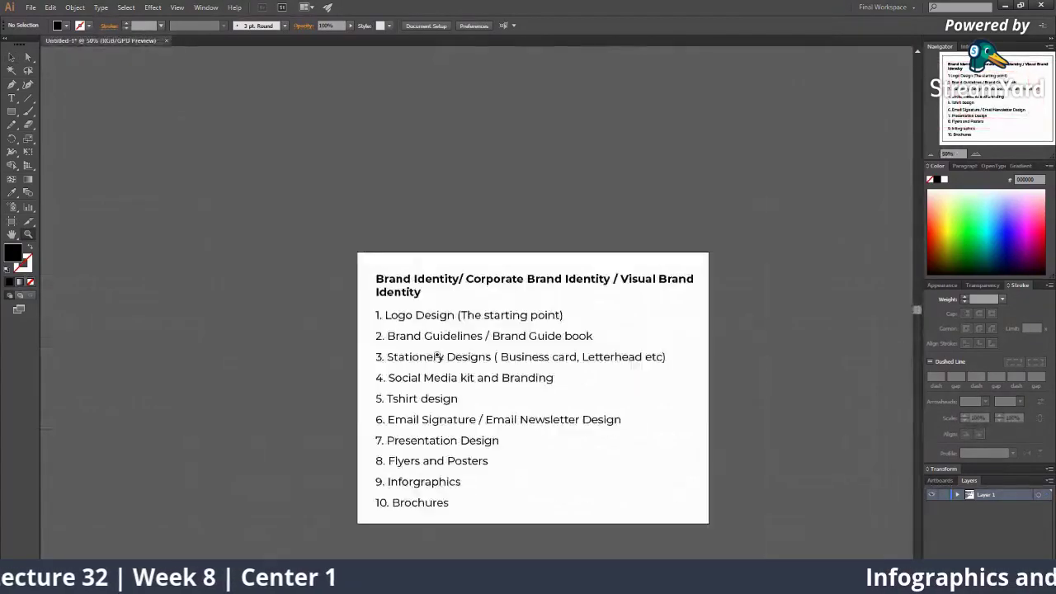
{"action": "left_click", "coordinate": [372, 304]}
{"action": "left_click_drag", "start_coordinate": [372, 303], "coordinate": [229, 282]}
{"action": "key", "text": "v"}
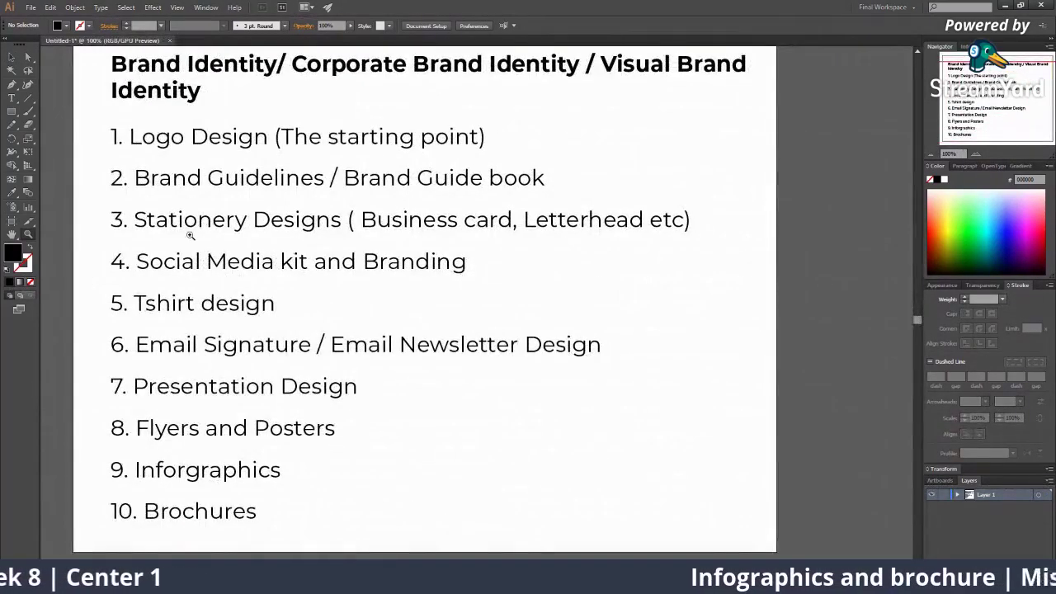
{"action": "key", "text": "z"}
{"action": "left_click", "coordinate": [413, 289], "text": "alt"}
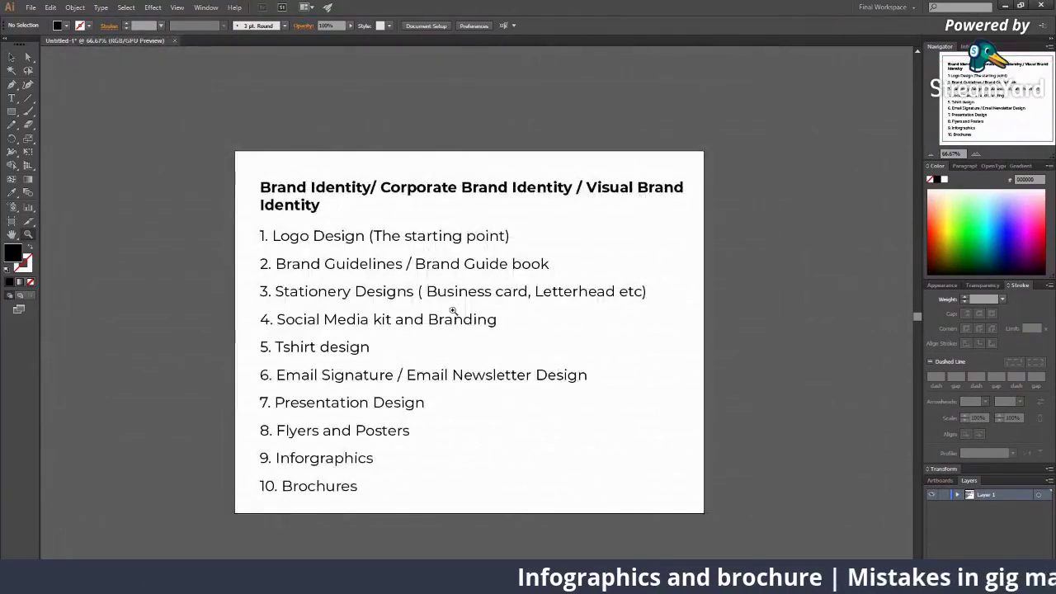
{"action": "key", "text": "v"}
{"action": "left_click", "coordinate": [424, 243]}
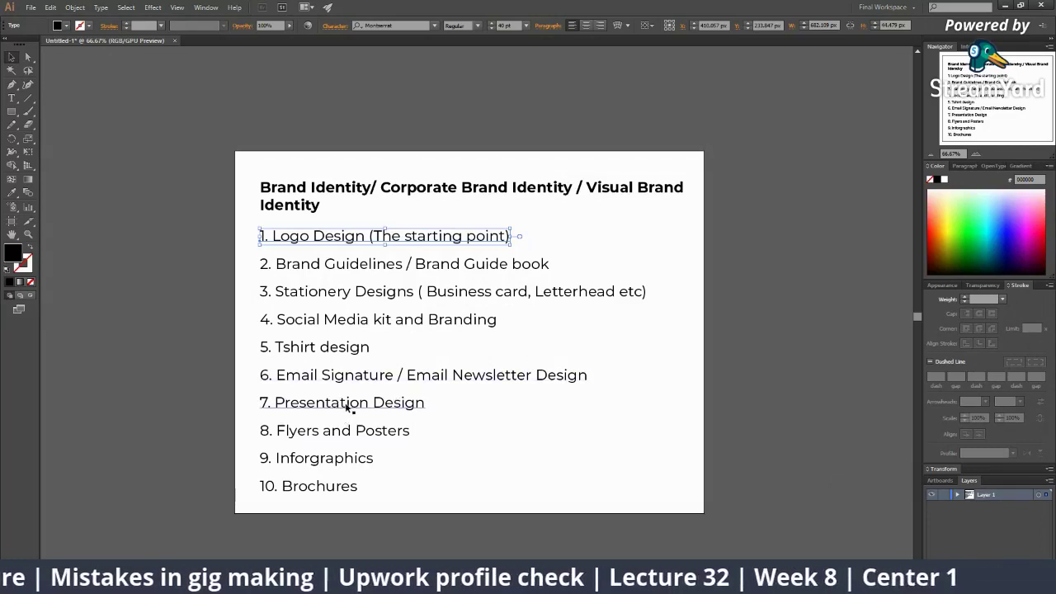
{"action": "left_click", "coordinate": [1041, 493]}
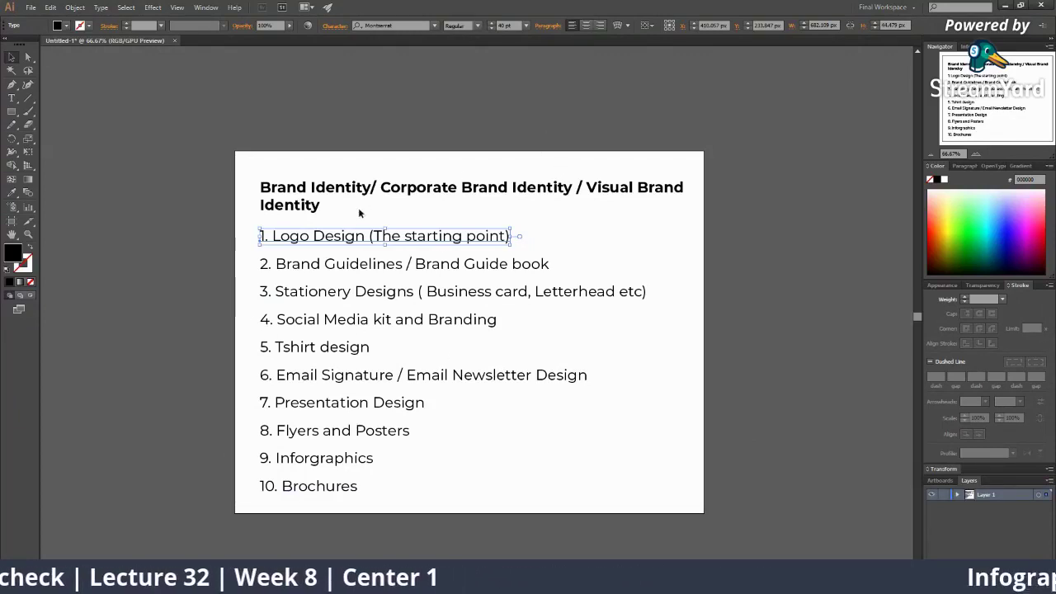
{"action": "left_click", "coordinate": [625, 450]}
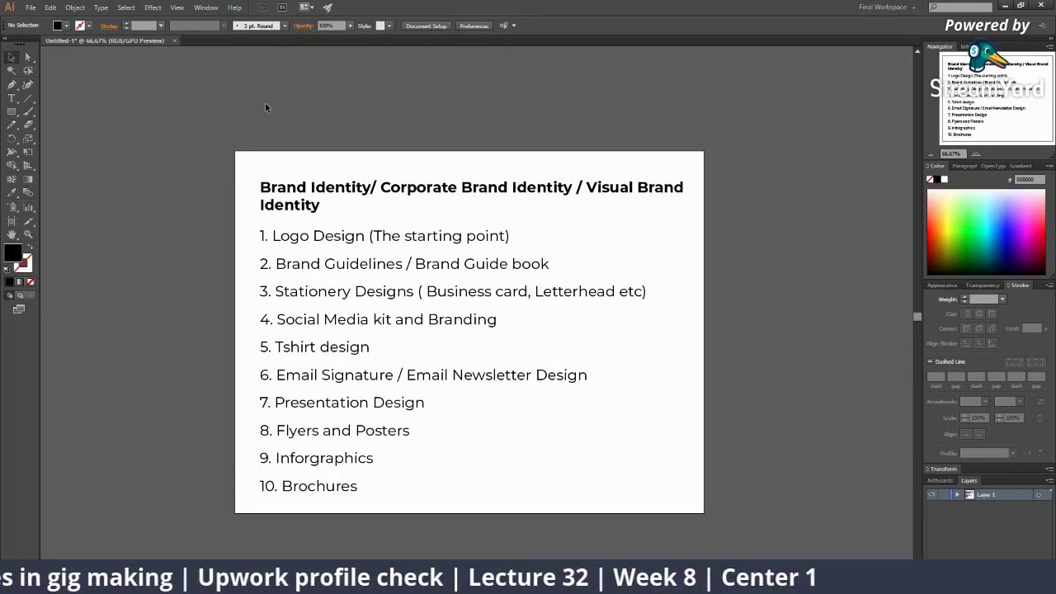
- Lengthen the artboard downward and Alt-drag a copy of the Brochures line just below it
{"action": "scroll", "coordinate": [307, 272], "scroll_direction": "down", "scroll_amount": 2}
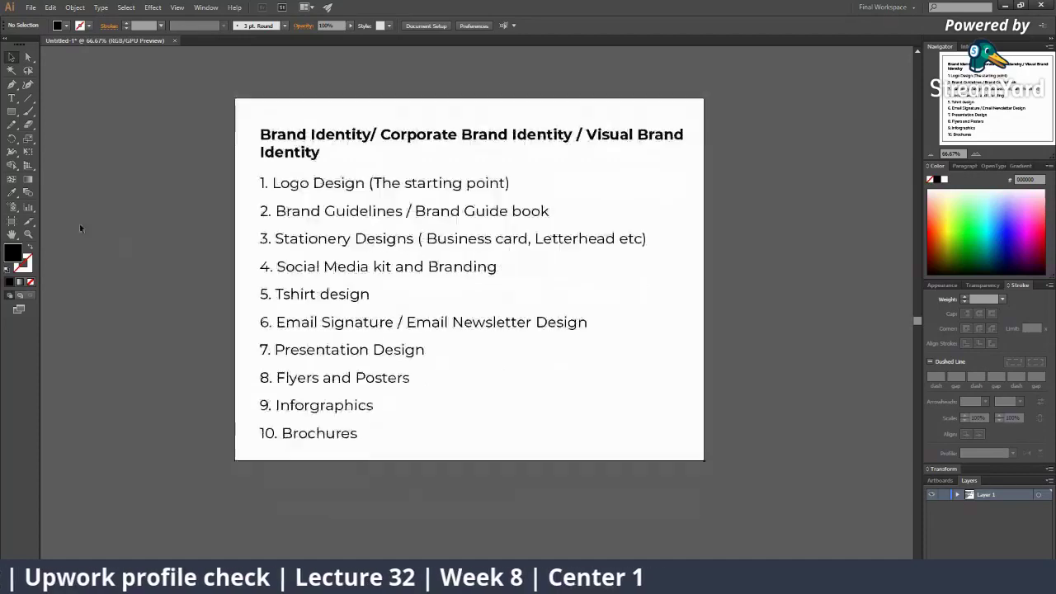
{"action": "left_click", "coordinate": [11, 221]}
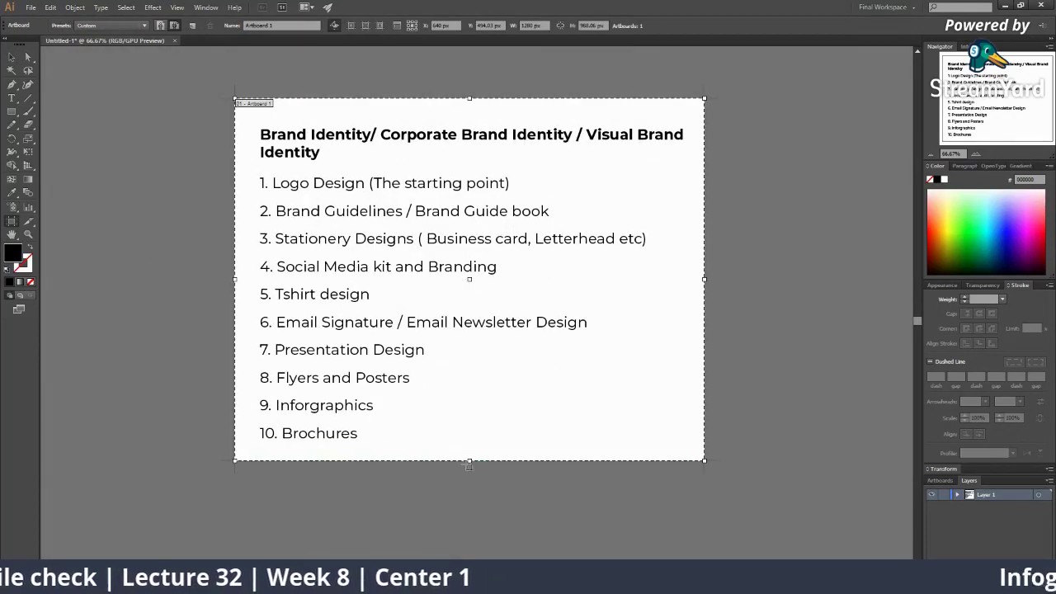
{"action": "left_click_drag", "start_coordinate": [469, 460], "coordinate": [470, 503]}
{"action": "key", "text": "v"}
{"action": "left_click_drag", "start_coordinate": [334, 435], "coordinate": [339, 463], "text": "alt"}
- Retype the copied line as '11. Mugs, Badges, Employee ID'
{"action": "key", "text": "t"}
{"action": "triple_click", "coordinate": [339, 463]}
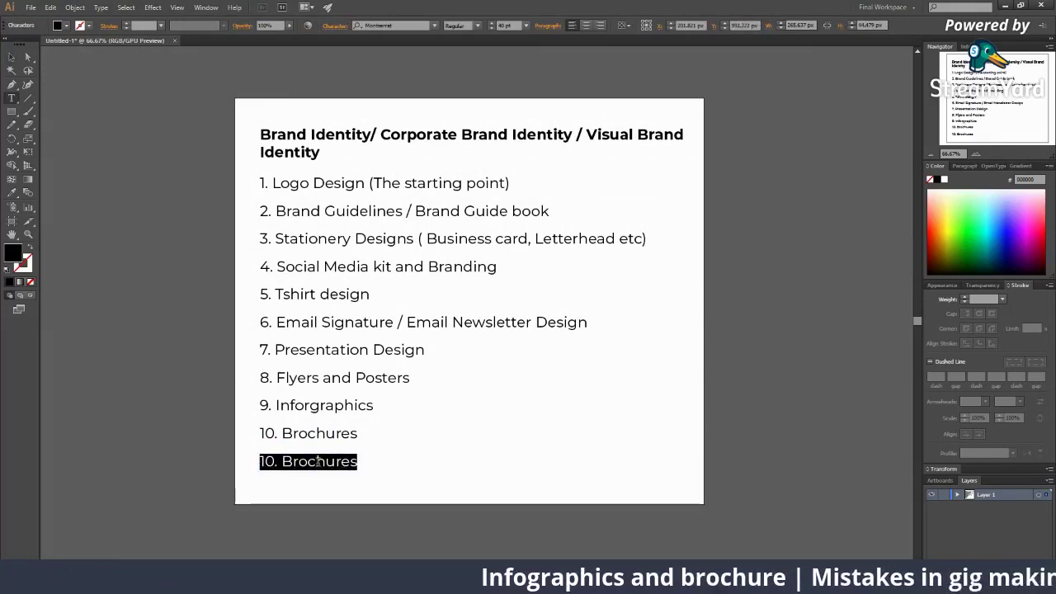
{"action": "type", "text": "11. "}
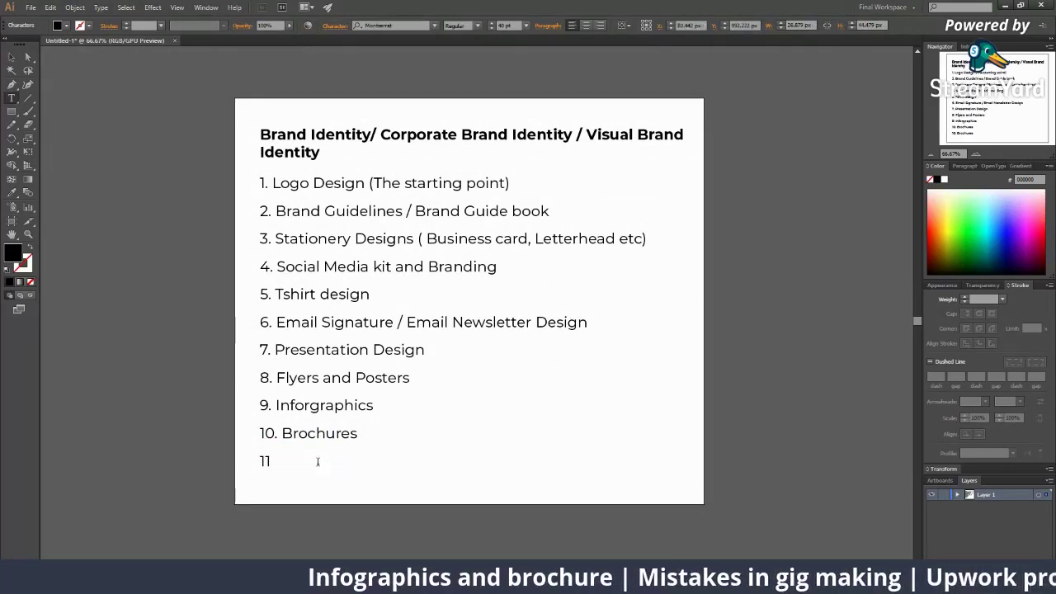
{"action": "type", "text": "Mugs"}
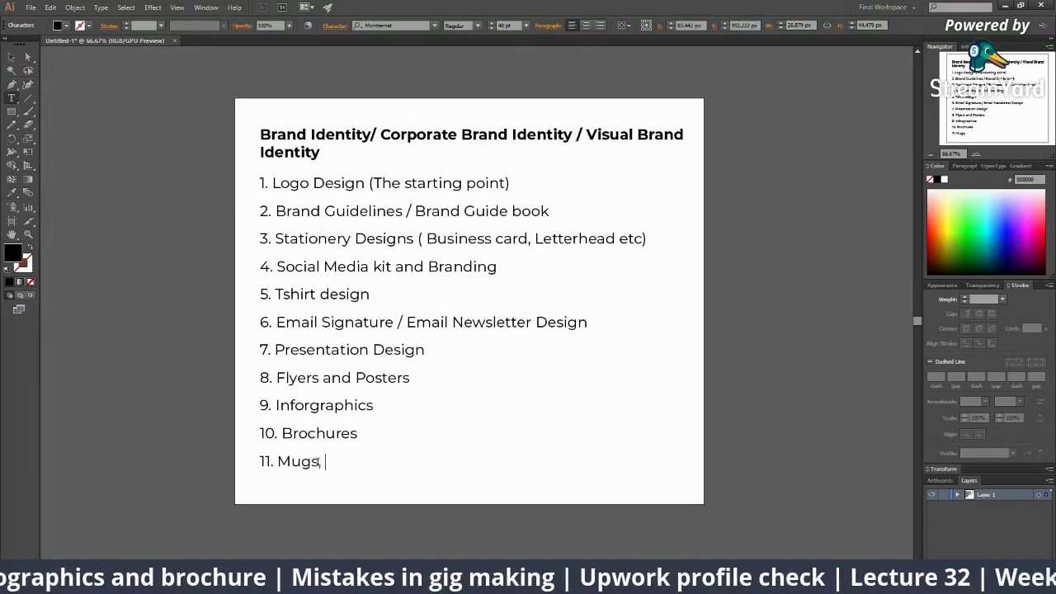
{"action": "type", "text": ", Badges, Empl"}
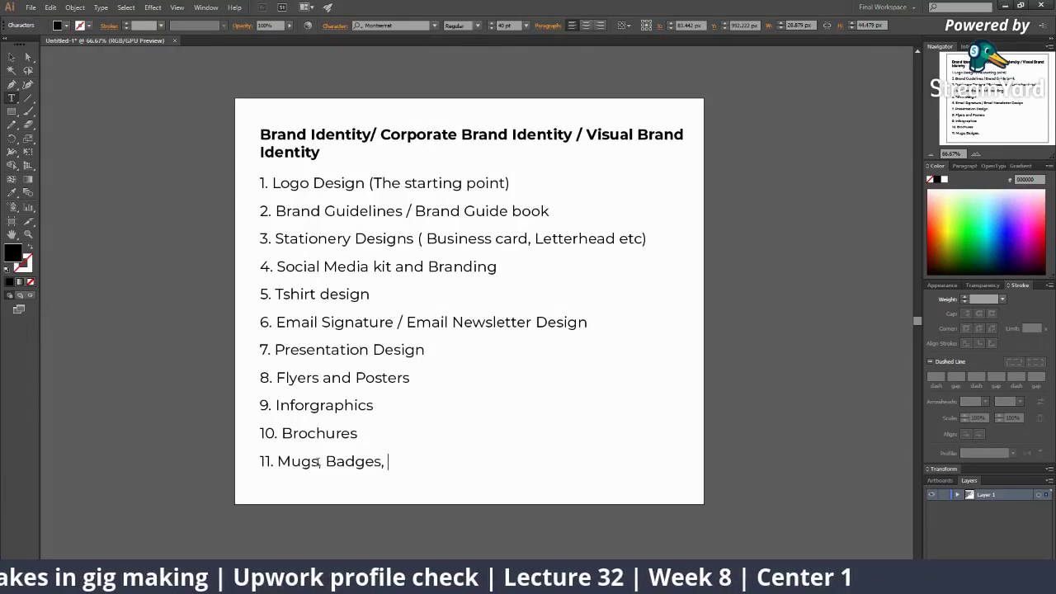
{"action": "type", "text": "oyee Id"}
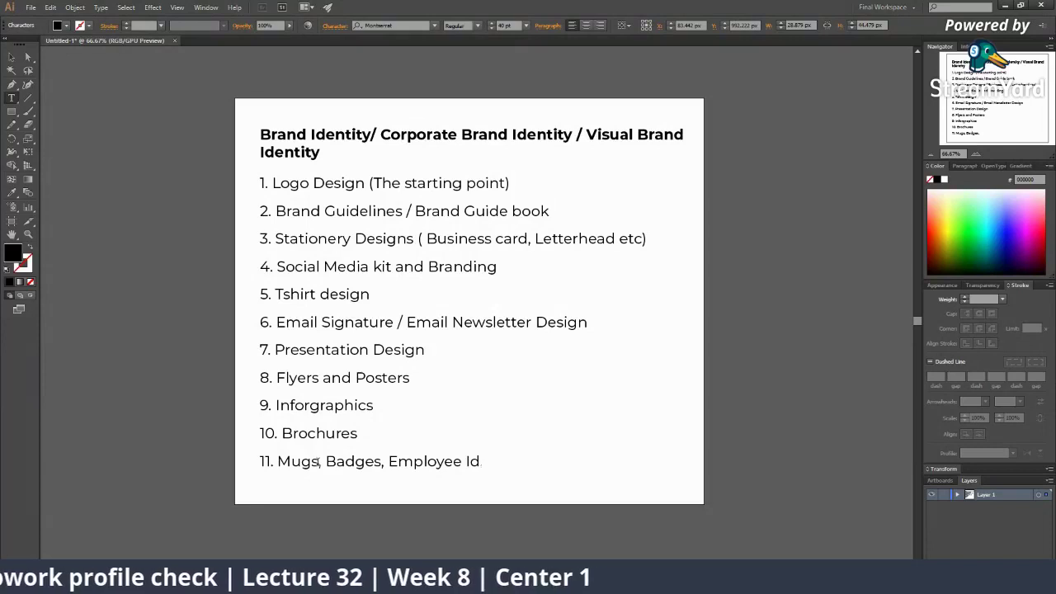
{"action": "key", "text": "BackSpace"}
{"action": "type", "text": "D,"}
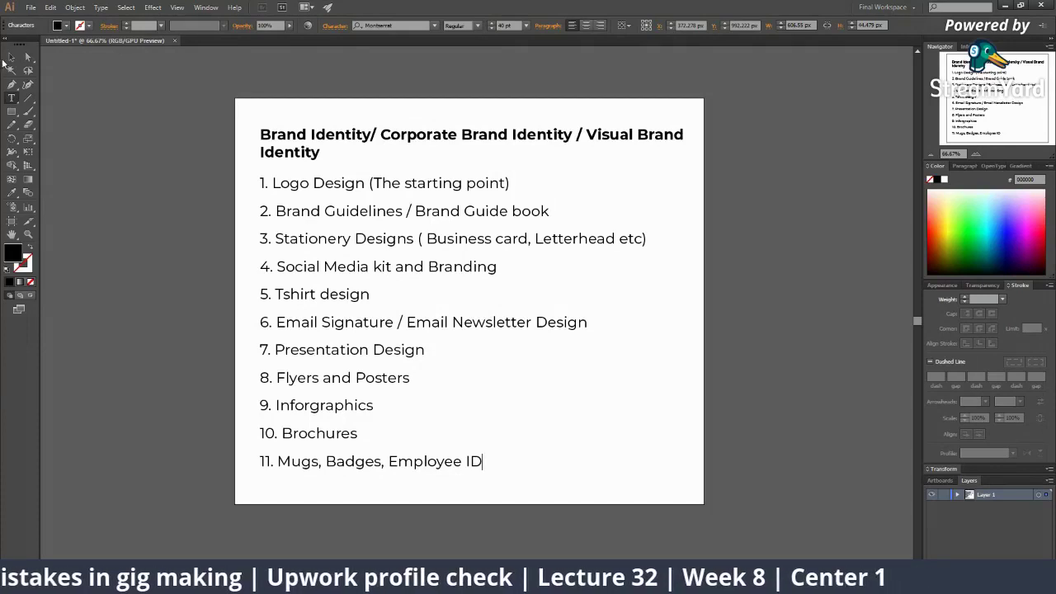
{"action": "left_click", "coordinate": [10, 56]}
{"action": "left_click", "coordinate": [318, 294]}
- Give the '1. Logo Design' line an orange #FF672D fill and Bold font style
{"action": "left_click", "coordinate": [405, 182]}
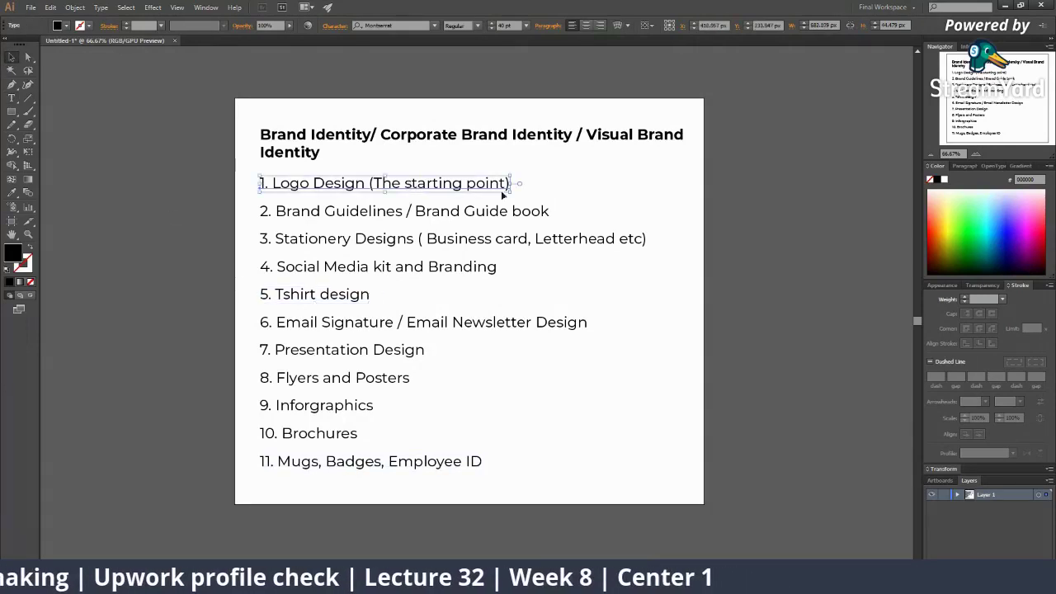
{"action": "left_click", "coordinate": [936, 218]}
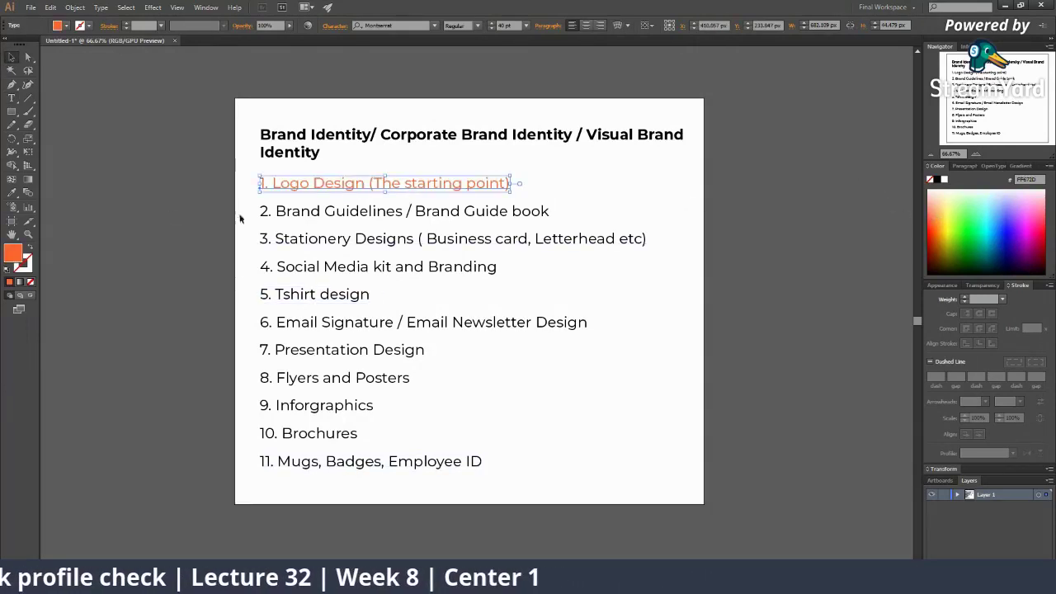
{"action": "left_click", "coordinate": [476, 26]}
{"action": "left_click", "coordinate": [471, 154]}
{"action": "left_click", "coordinate": [619, 316]}
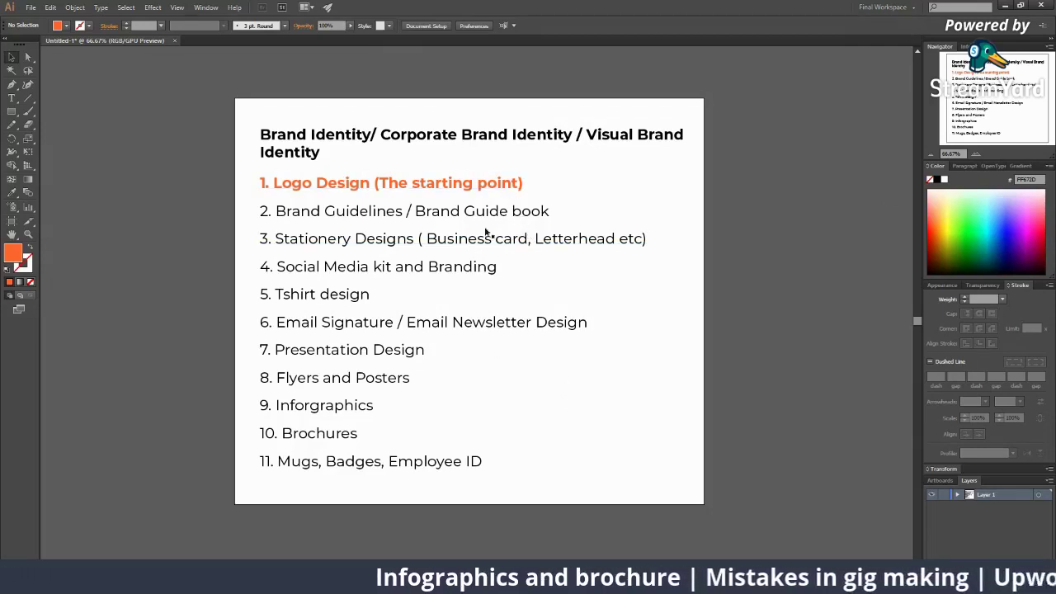
- Select the Brand Guidelines line, glance at the streaming window, and return to Illustrator
{"action": "left_click", "coordinate": [462, 214]}
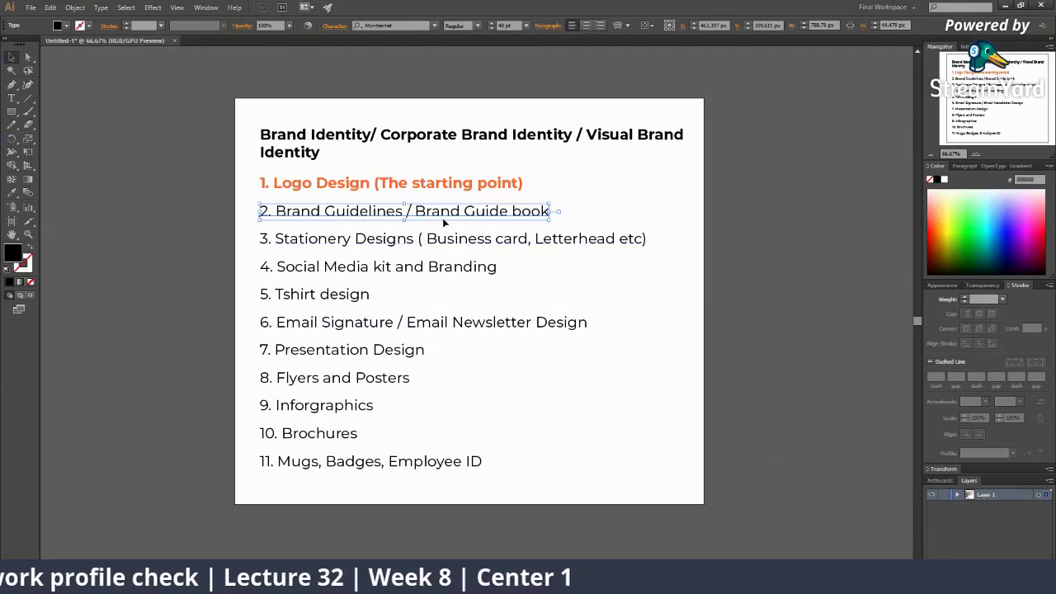
{"action": "key", "text": "alt+Tab"}
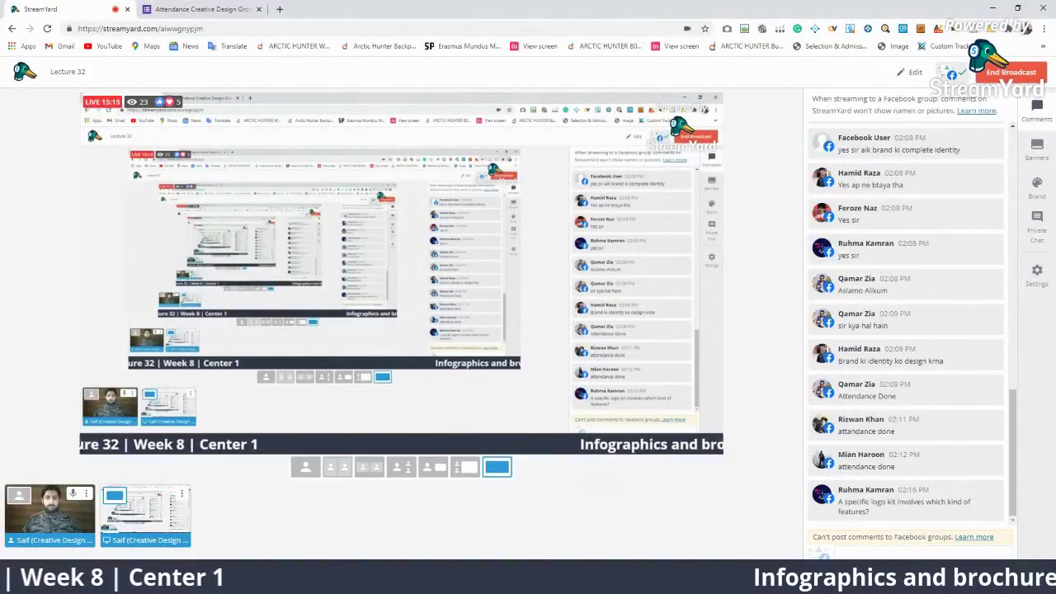
{"action": "left_click", "coordinate": [590, 540]}
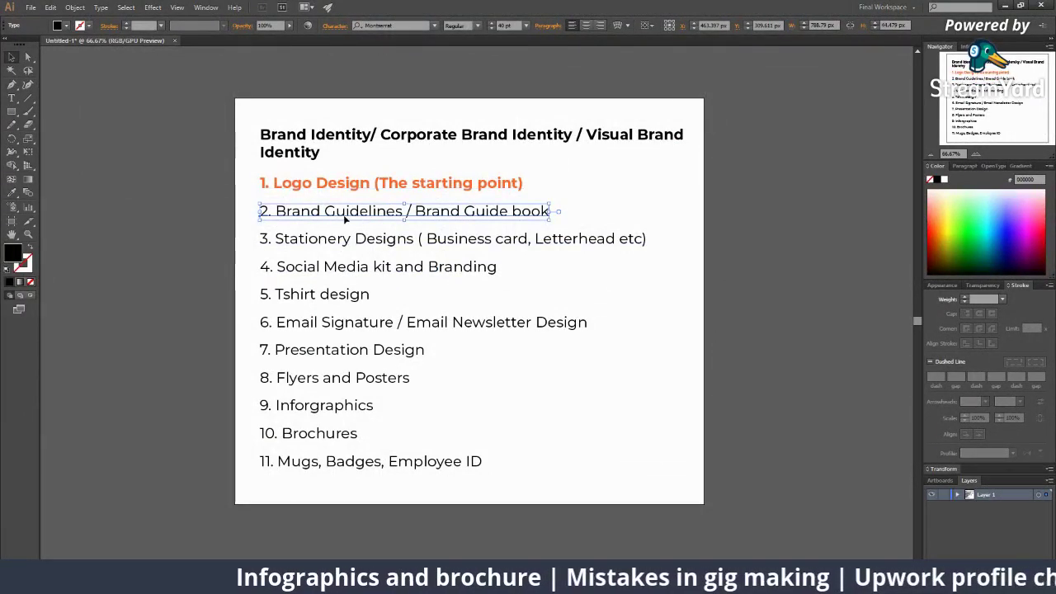
{"action": "left_click", "coordinate": [590, 204]}
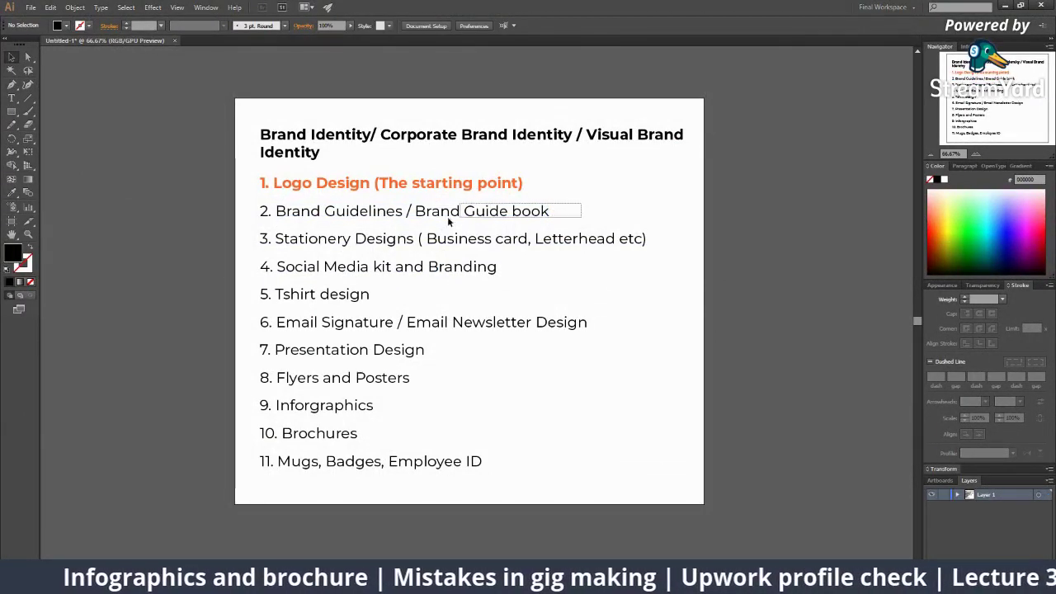
{"action": "left_click", "coordinate": [258, 214]}
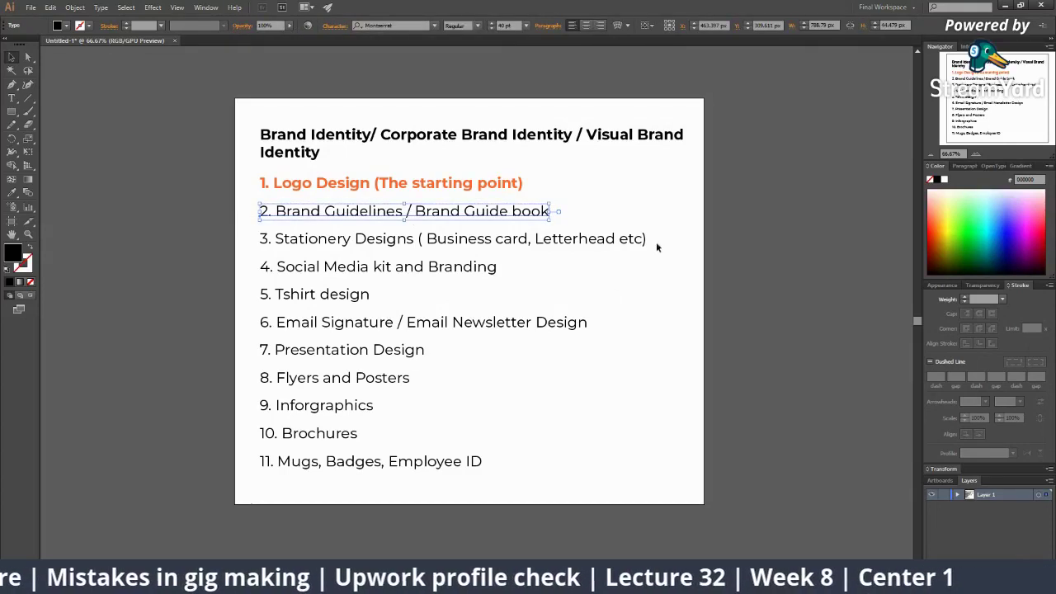
{"action": "left_click", "coordinate": [569, 234]}
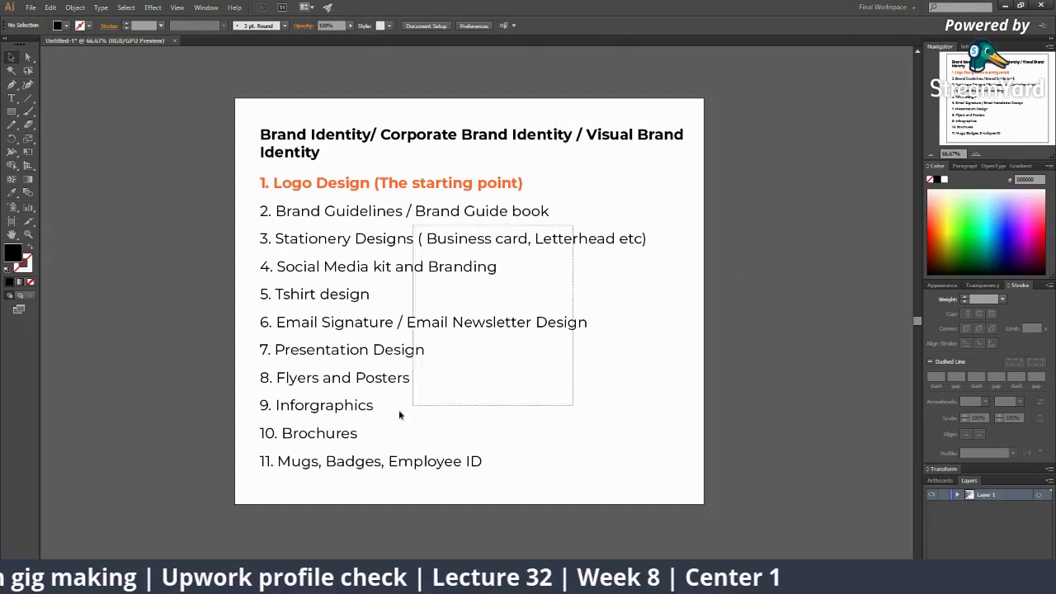
{"action": "left_click_drag", "start_coordinate": [573, 253], "coordinate": [247, 477]}
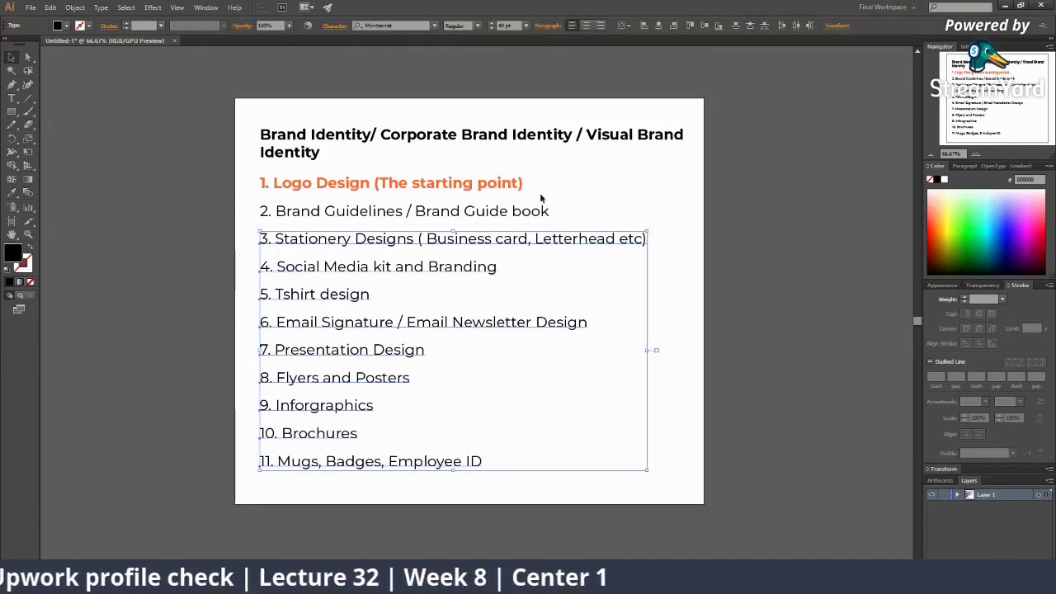
{"action": "left_click", "coordinate": [569, 210]}
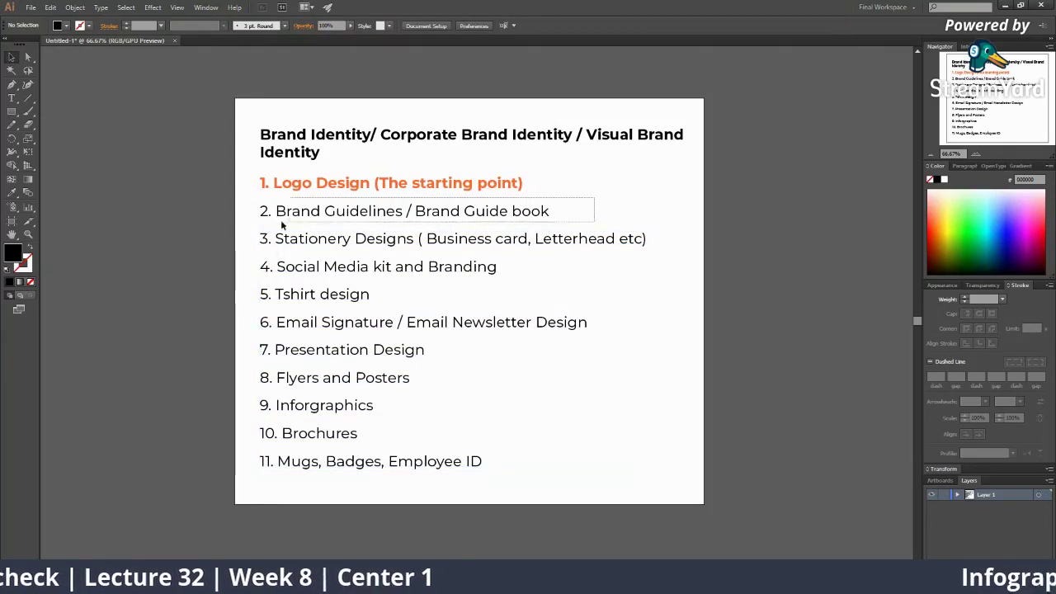
{"action": "left_click", "coordinate": [251, 217]}
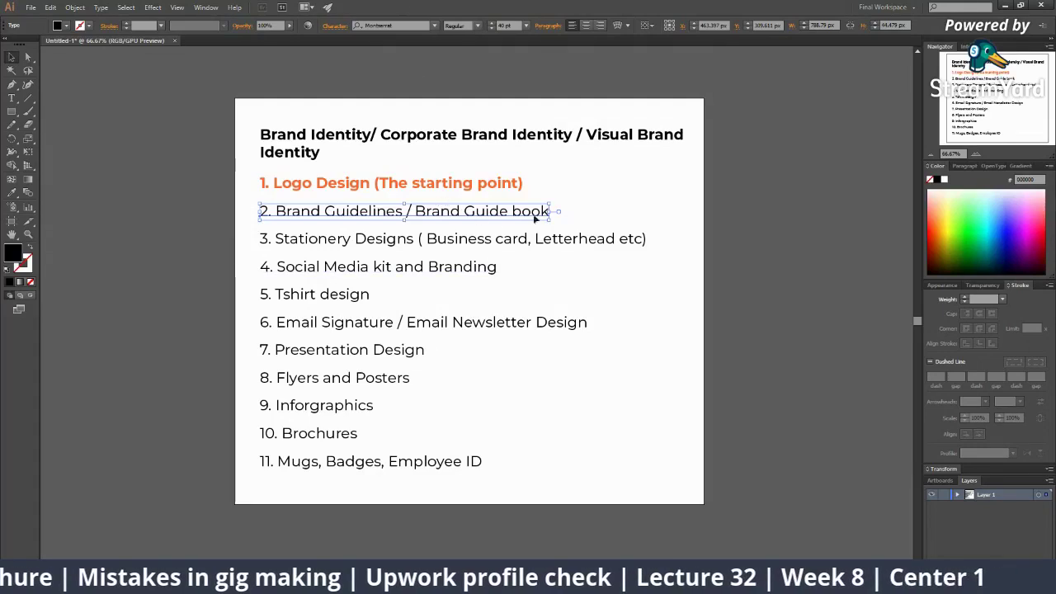
{"action": "left_click", "coordinate": [582, 212]}
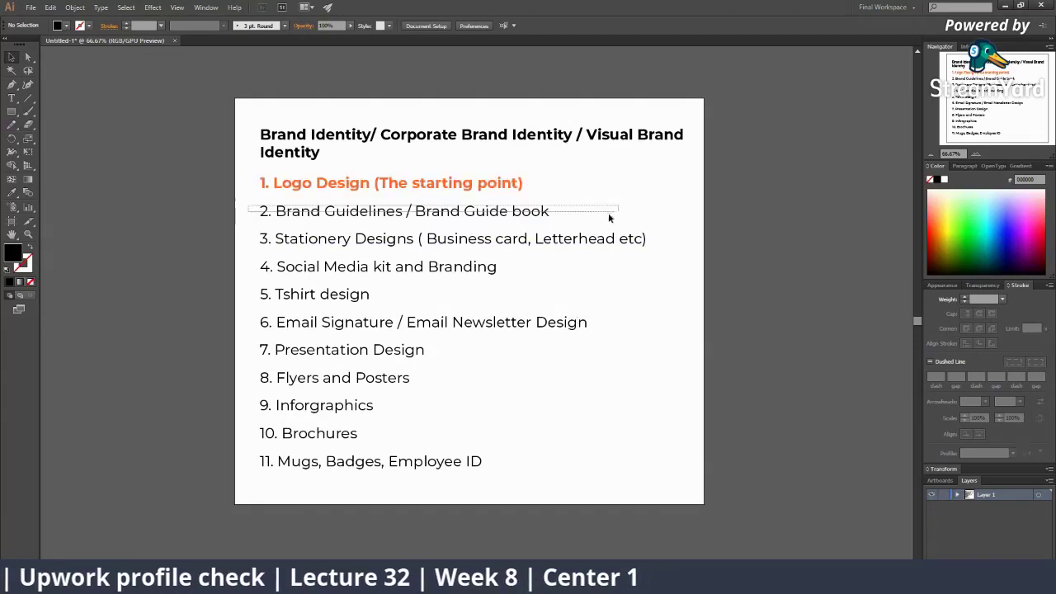
{"action": "mouse_move", "coordinate": [608, 215]}
{"action": "left_mouse_down"}
{"action": "mouse_move", "coordinate": [212, 221]}
{"action": "mouse_move", "coordinate": [509, 490]}
{"action": "left_mouse_up"}
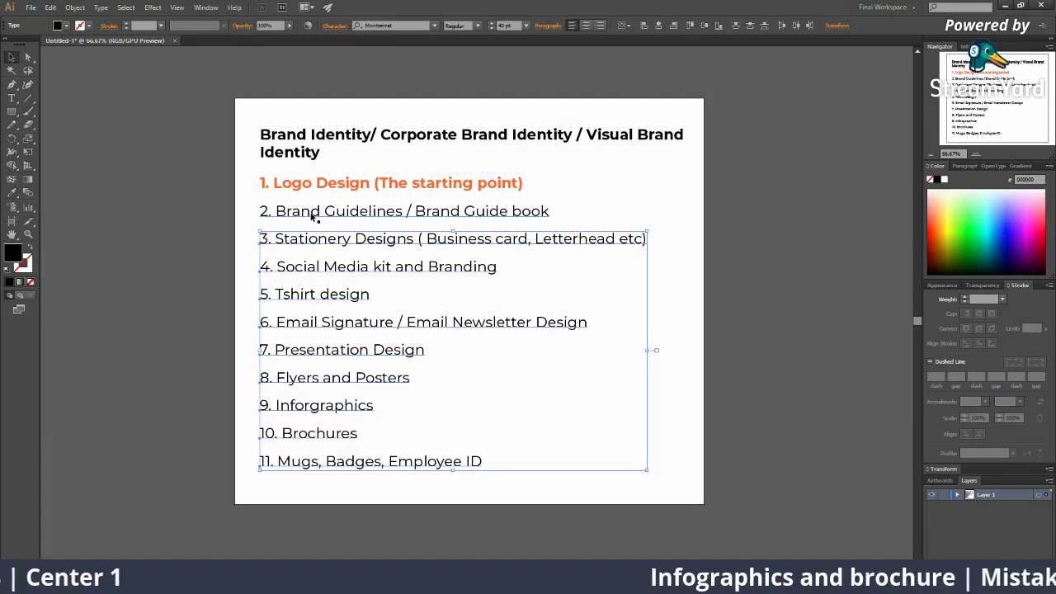
{"action": "left_click", "coordinate": [538, 358]}
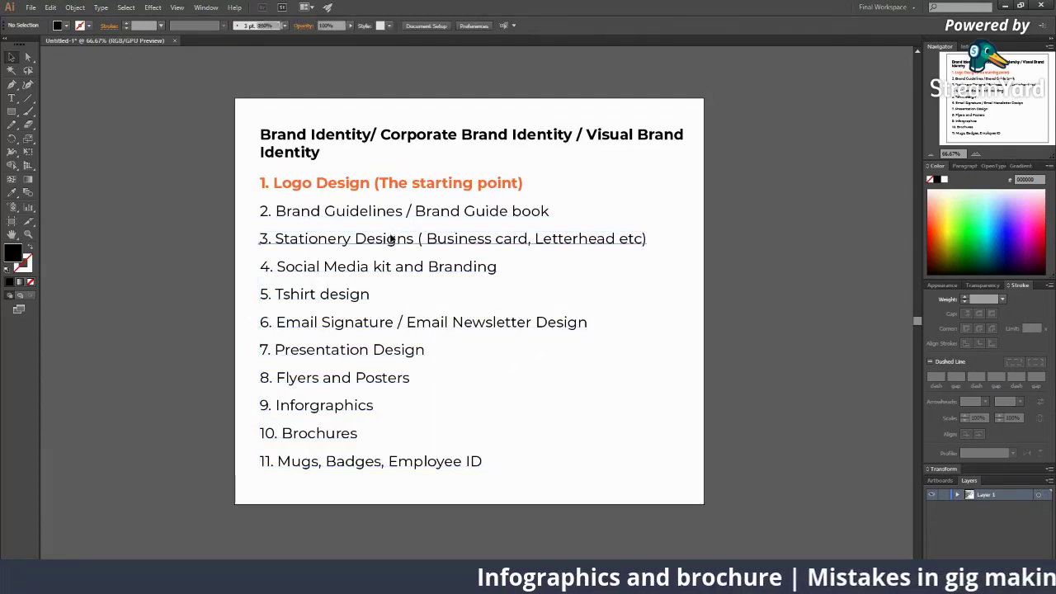
{"action": "left_click", "coordinate": [395, 238]}
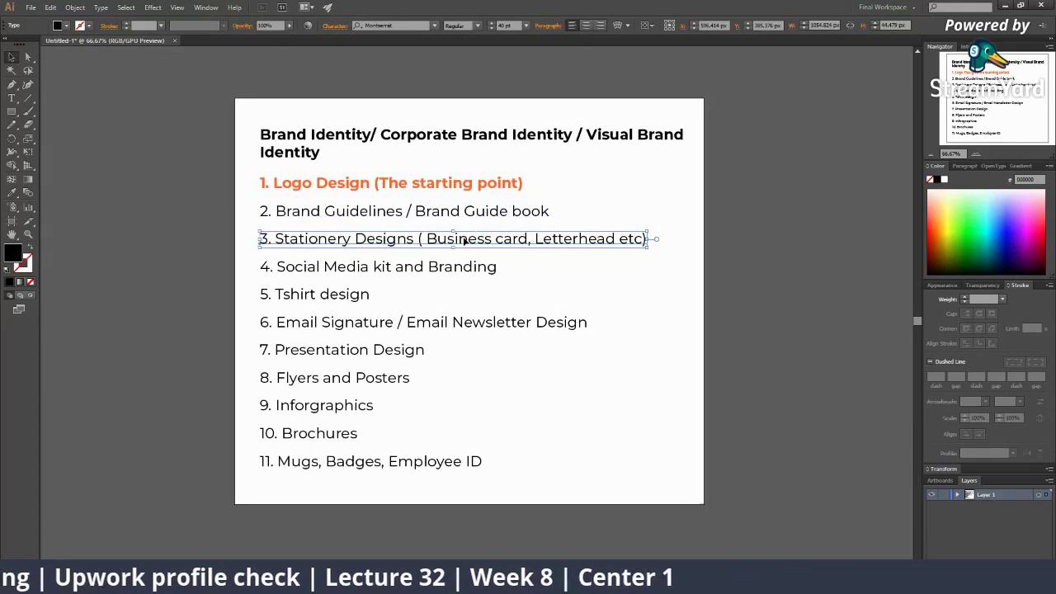
{"action": "left_click", "coordinate": [414, 279]}
{"action": "left_click", "coordinate": [414, 242]}
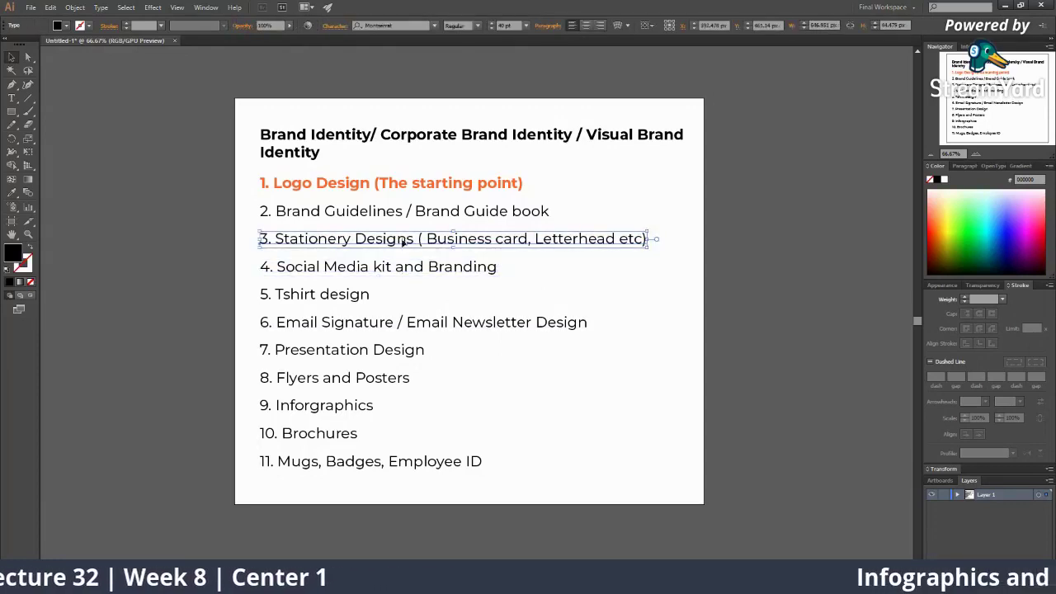
{"action": "left_click", "coordinate": [396, 270]}
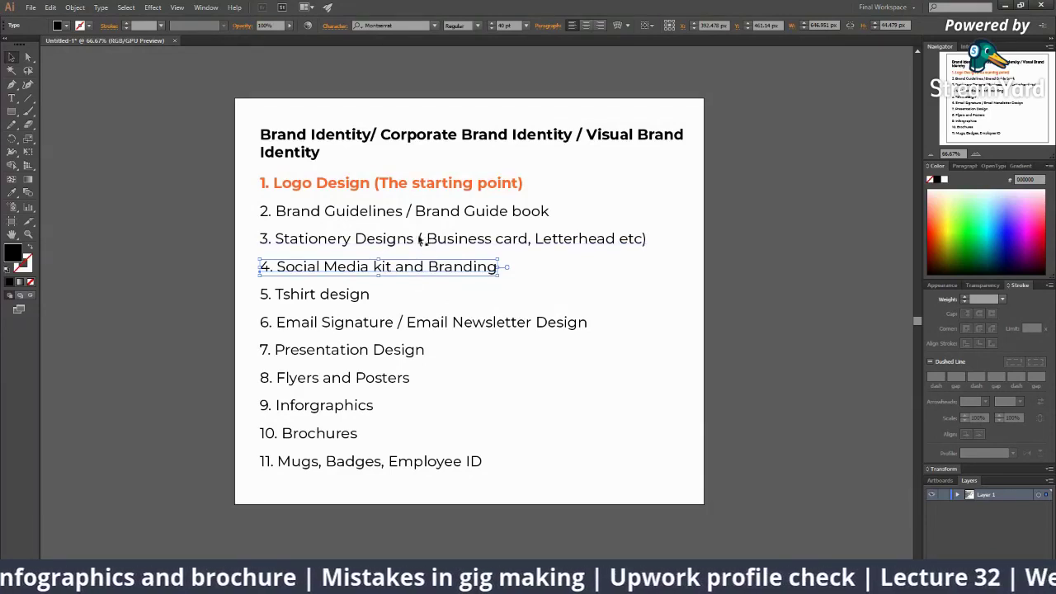
{"action": "left_click", "coordinate": [407, 244]}
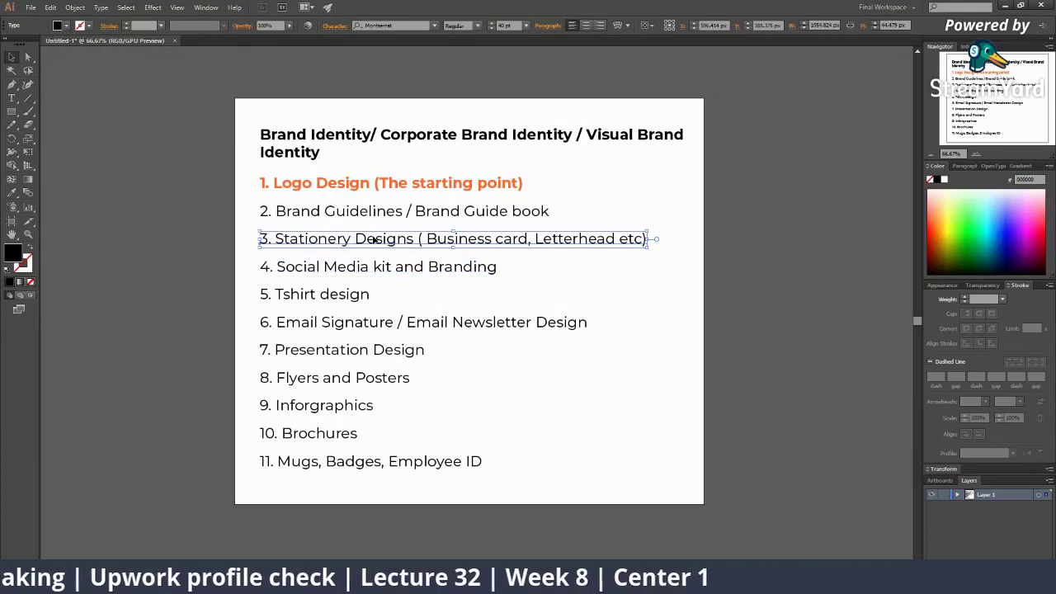
{"action": "left_click", "coordinate": [470, 272]}
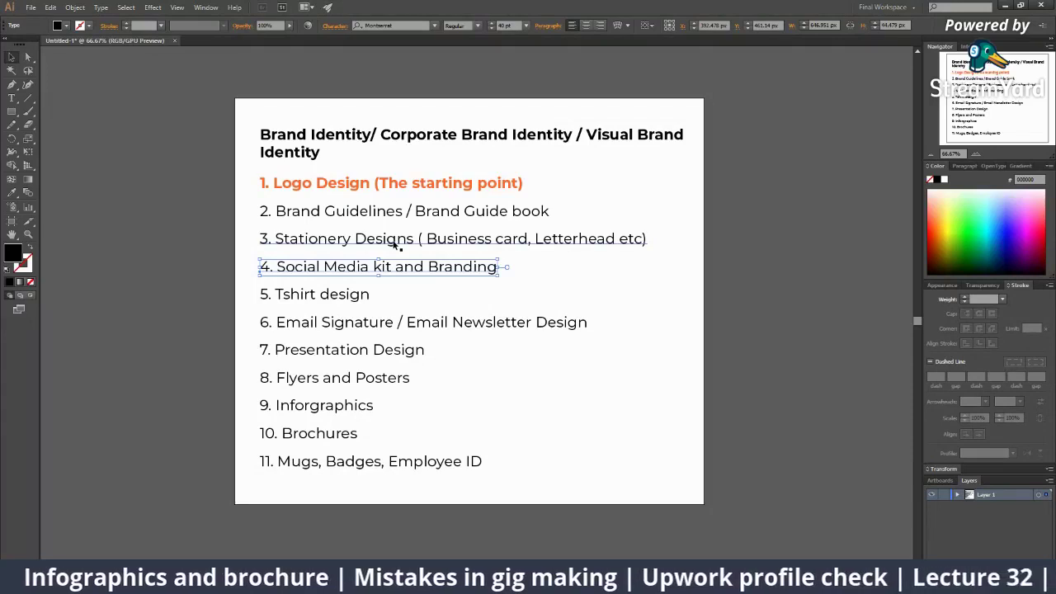
{"action": "left_click", "coordinate": [339, 297]}
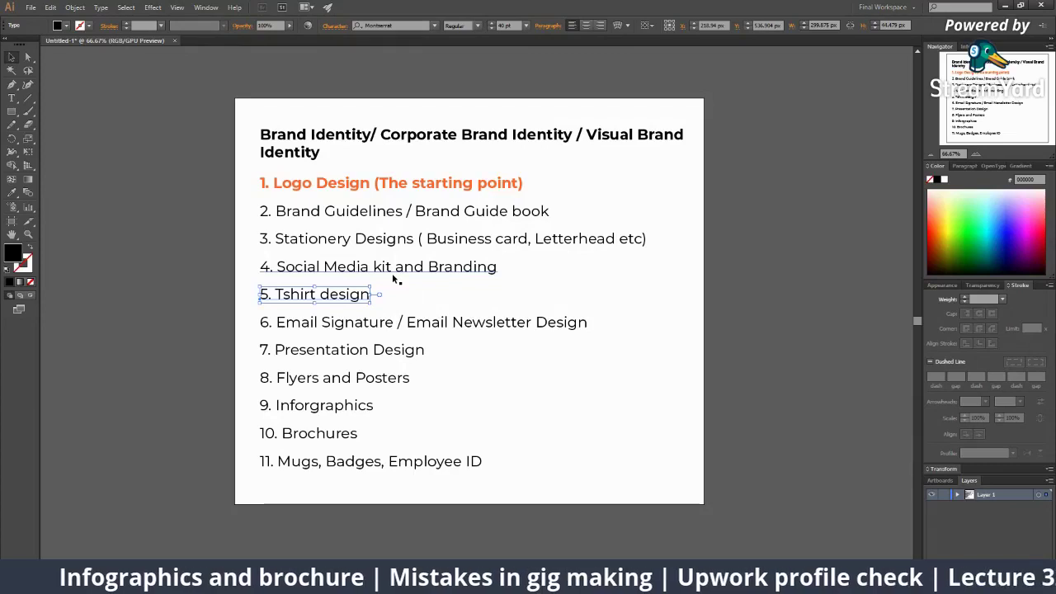
{"action": "left_click", "coordinate": [378, 330]}
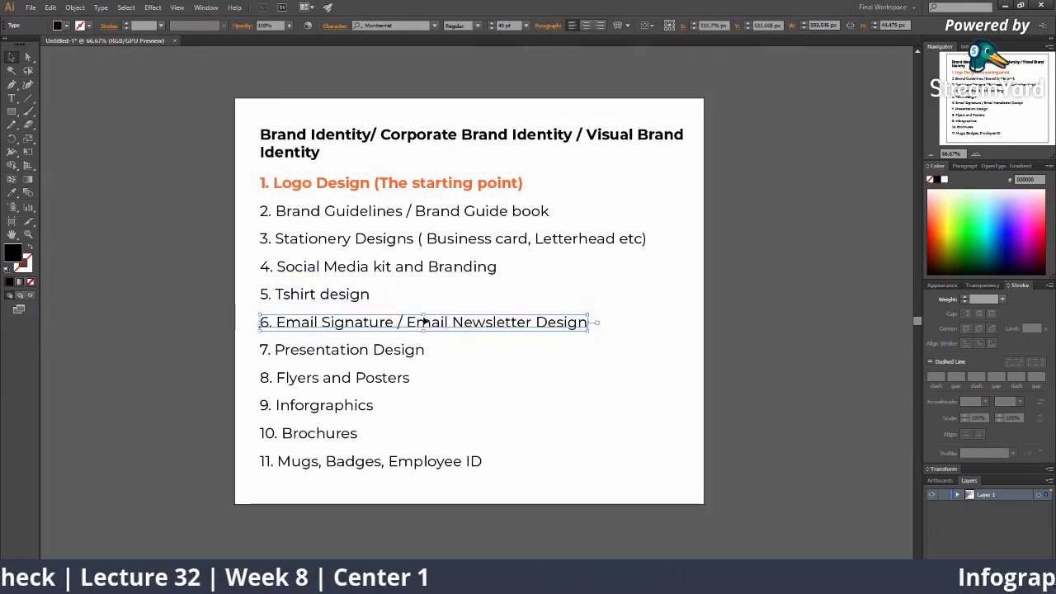
- Eyedropper Logo Design's bold orange style onto 'Email Signature' in item 6, then check it
{"action": "double_click", "coordinate": [393, 325]}
{"action": "key", "text": "ctrl+a"}
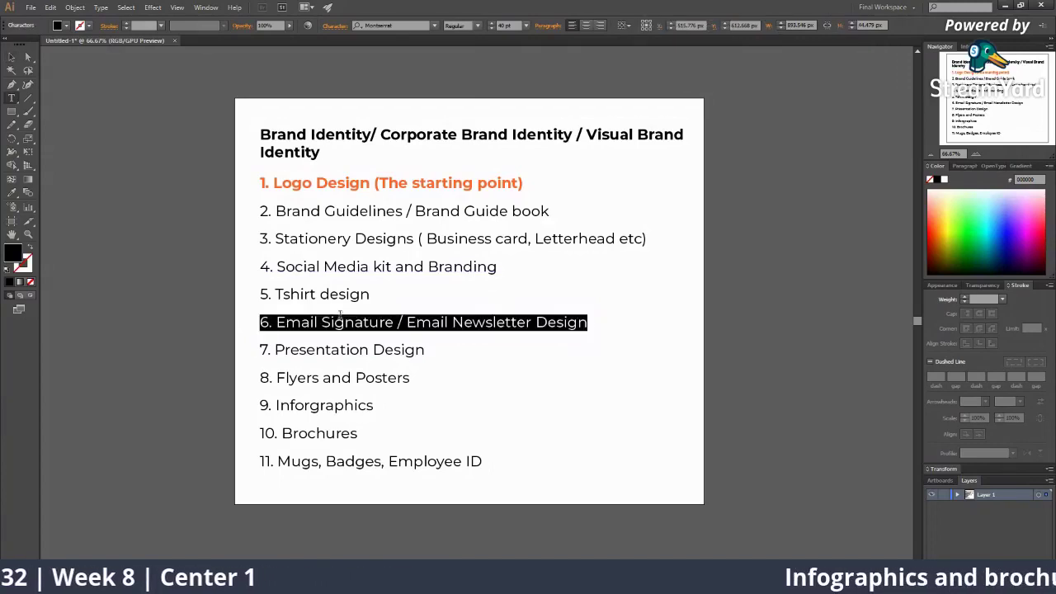
{"action": "mouse_move", "coordinate": [389, 323]}
{"action": "left_mouse_down"}
{"action": "mouse_move", "coordinate": [272, 322]}
{"action": "mouse_move", "coordinate": [394, 321]}
{"action": "left_mouse_up"}
{"action": "left_click", "coordinate": [287, 321]}
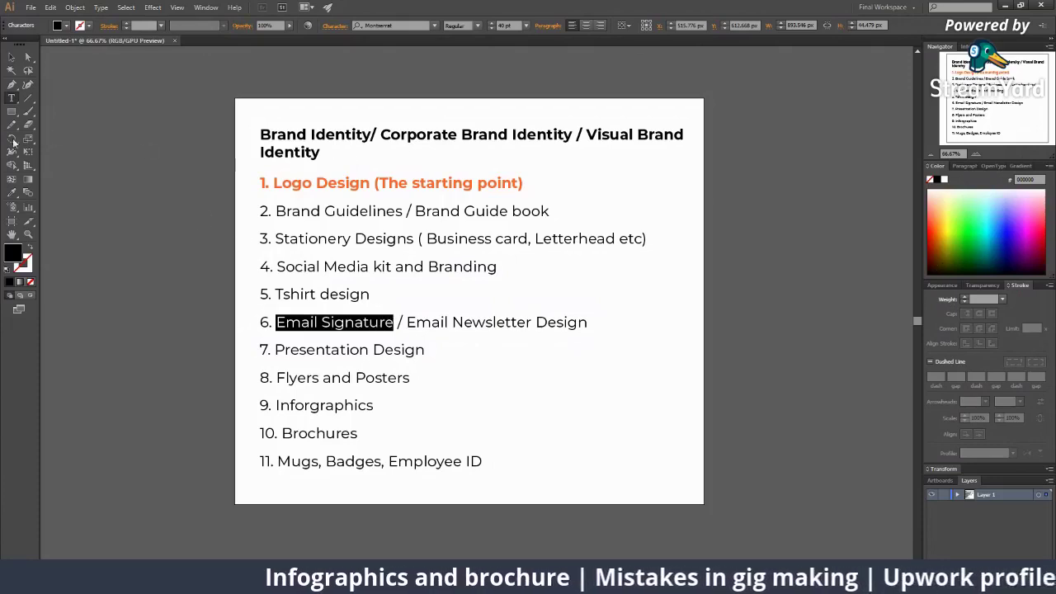
{"action": "left_click", "coordinate": [12, 193]}
{"action": "left_click", "coordinate": [279, 180]}
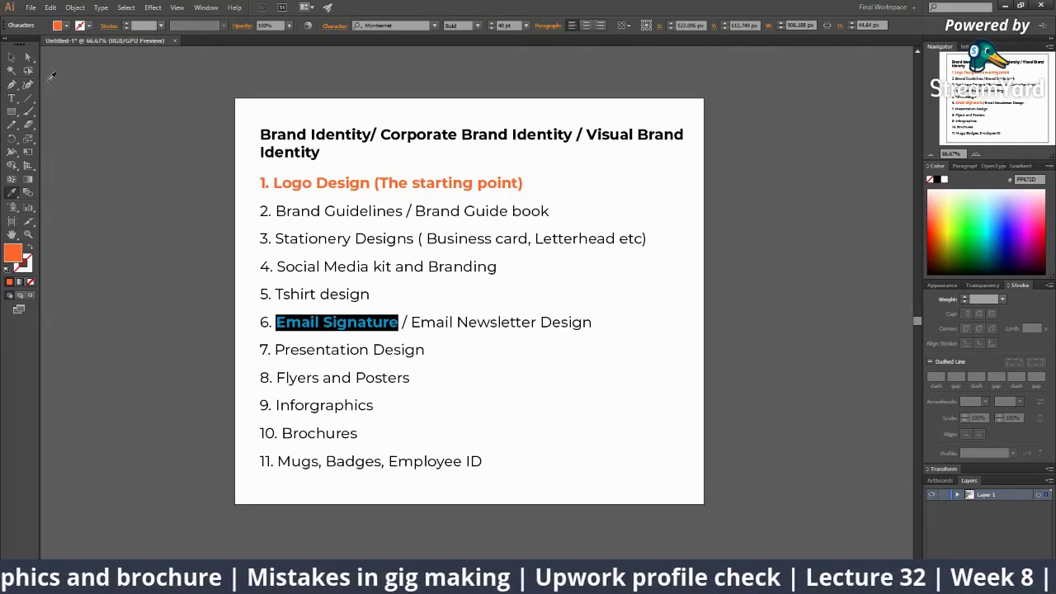
{"action": "left_click", "coordinate": [11, 57]}
{"action": "left_click", "coordinate": [483, 358]}
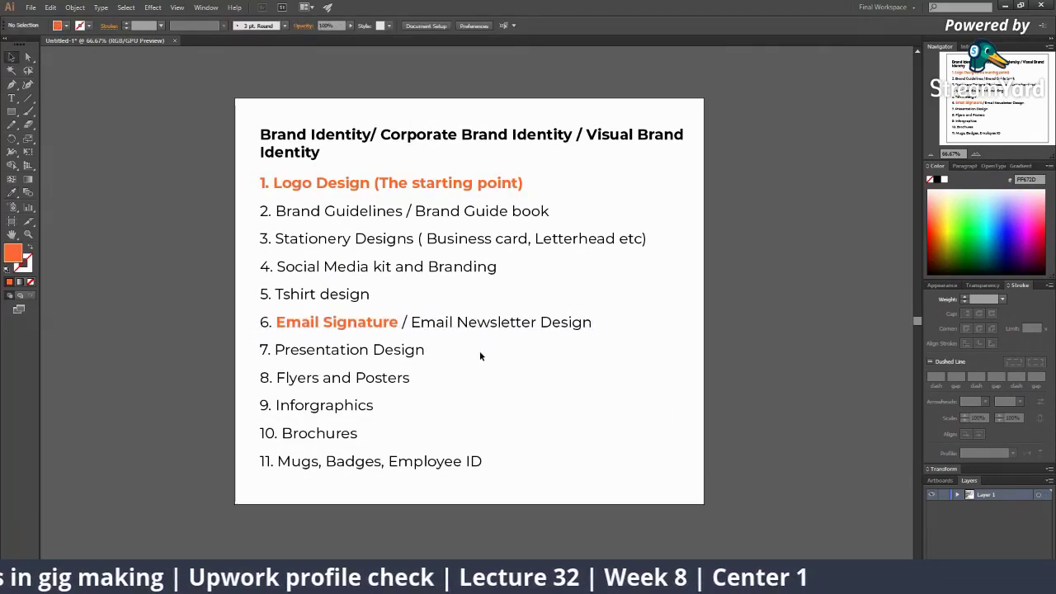
{"action": "left_click", "coordinate": [473, 327]}
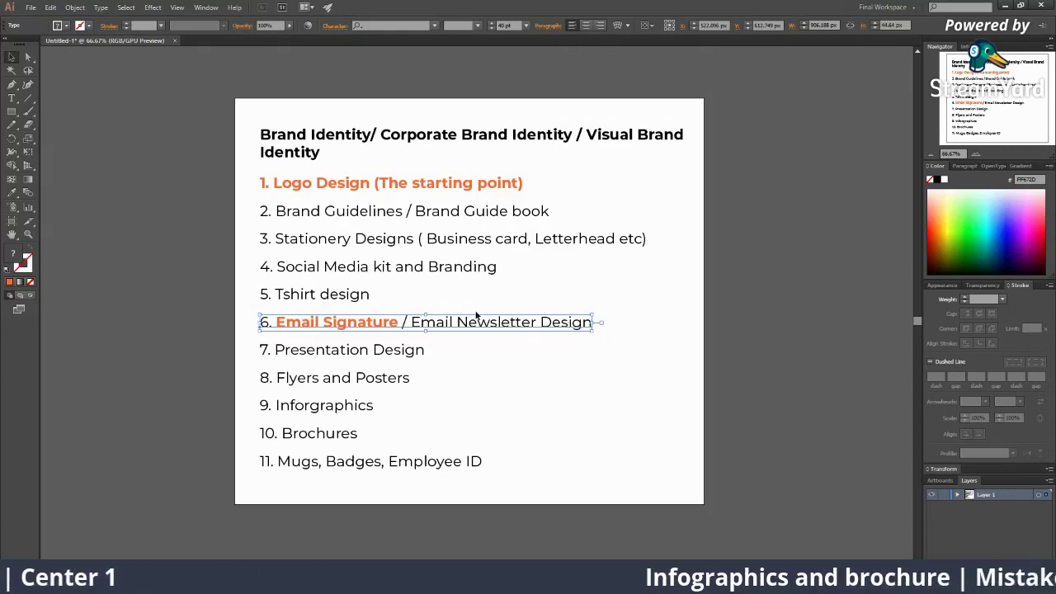
{"action": "left_click", "coordinate": [372, 349]}
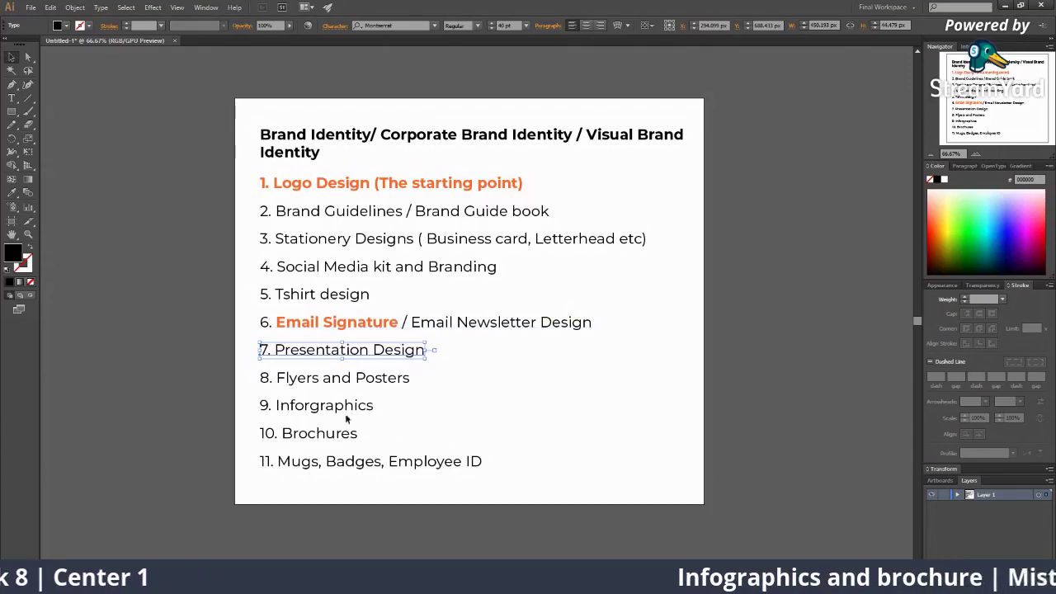
{"action": "left_click", "coordinate": [351, 379]}
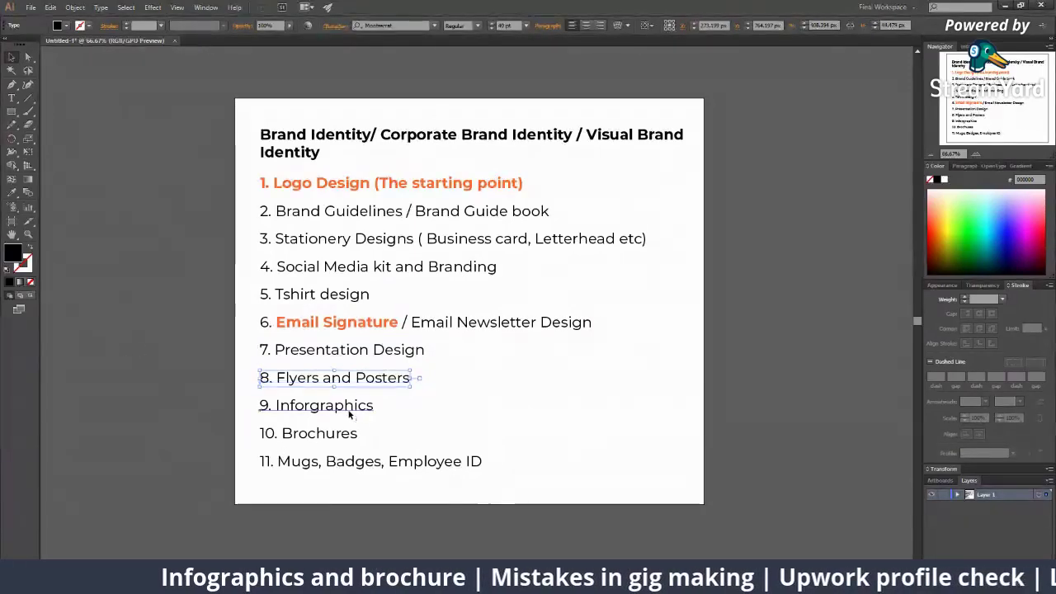
{"action": "left_click", "coordinate": [281, 406]}
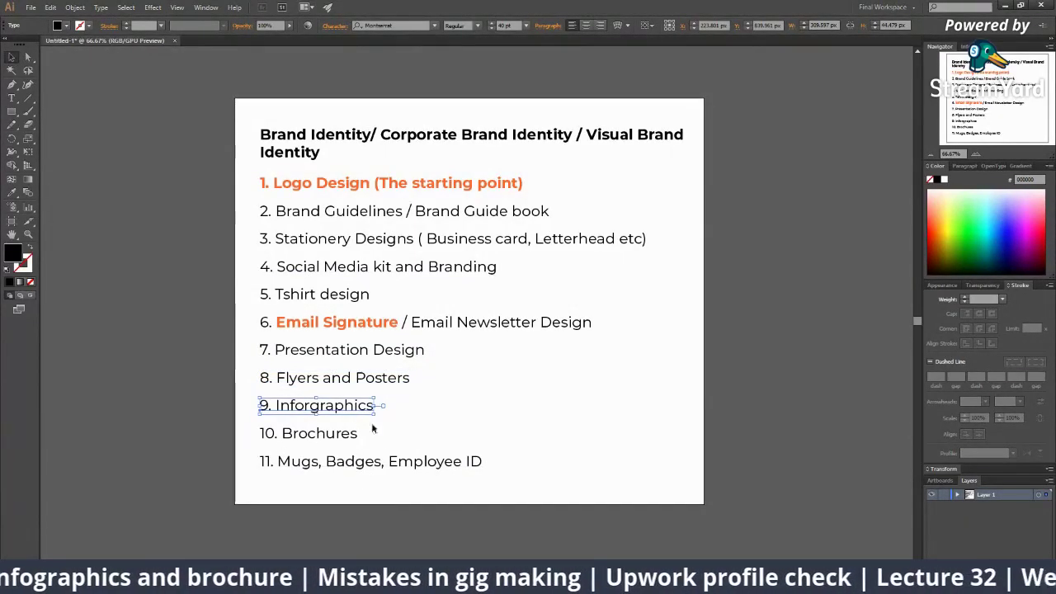
{"action": "left_click", "coordinate": [446, 183]}
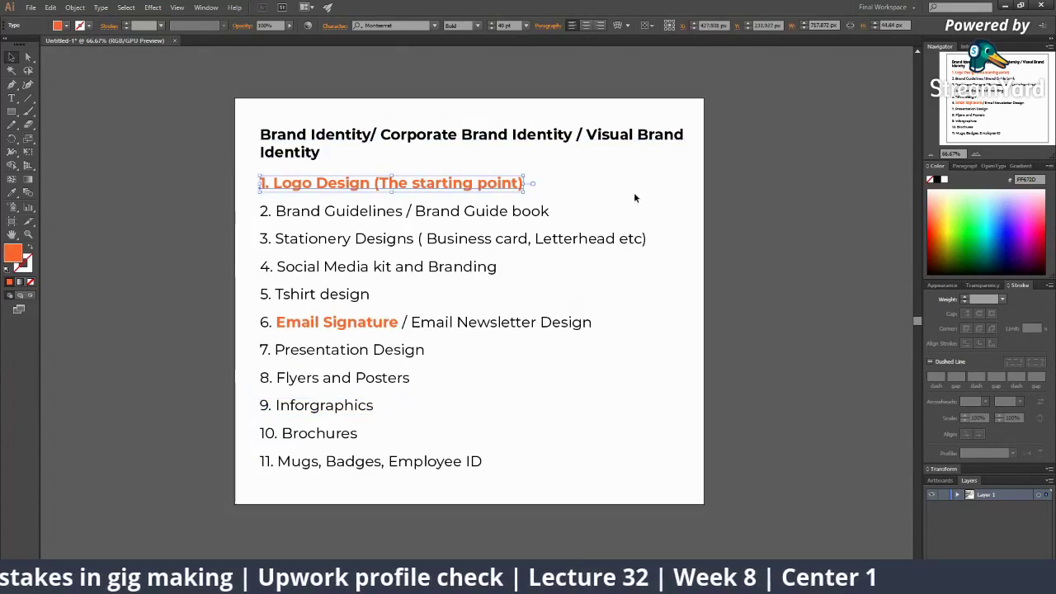
- Eyedropper the plain black regular style from another item onto '6. Email Signature'
{"action": "left_click", "coordinate": [426, 321]}
{"action": "double_click", "coordinate": [394, 322]}
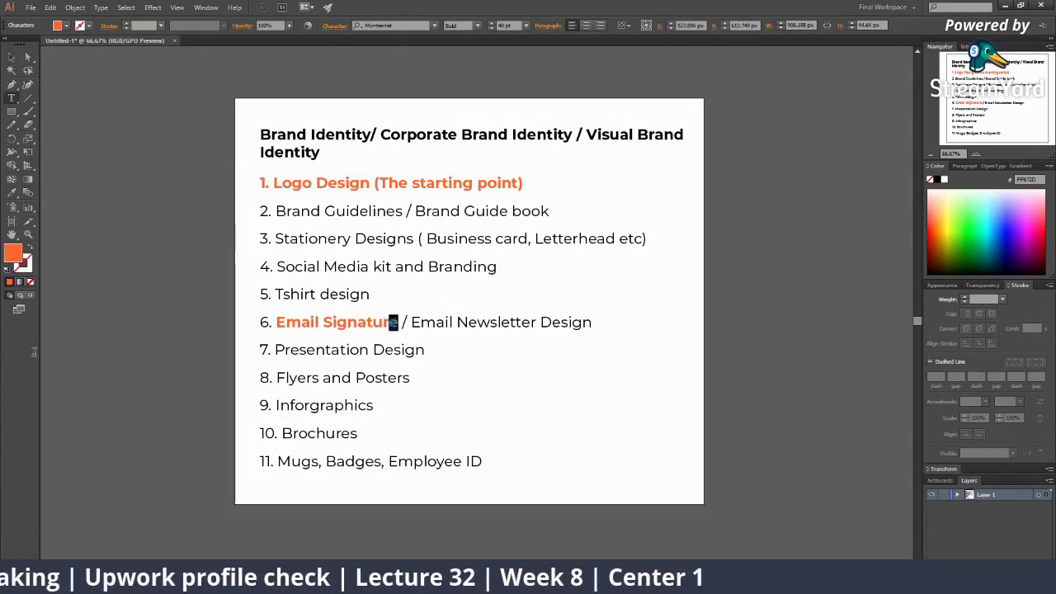
{"action": "left_click_drag", "start_coordinate": [396, 322], "coordinate": [272, 288]}
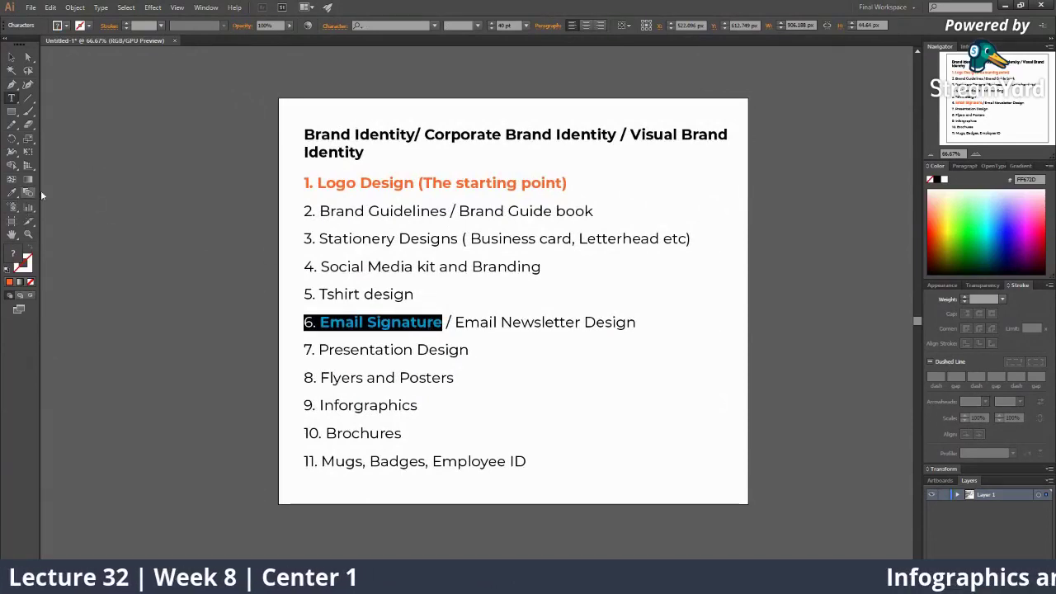
{"action": "left_click", "coordinate": [11, 192]}
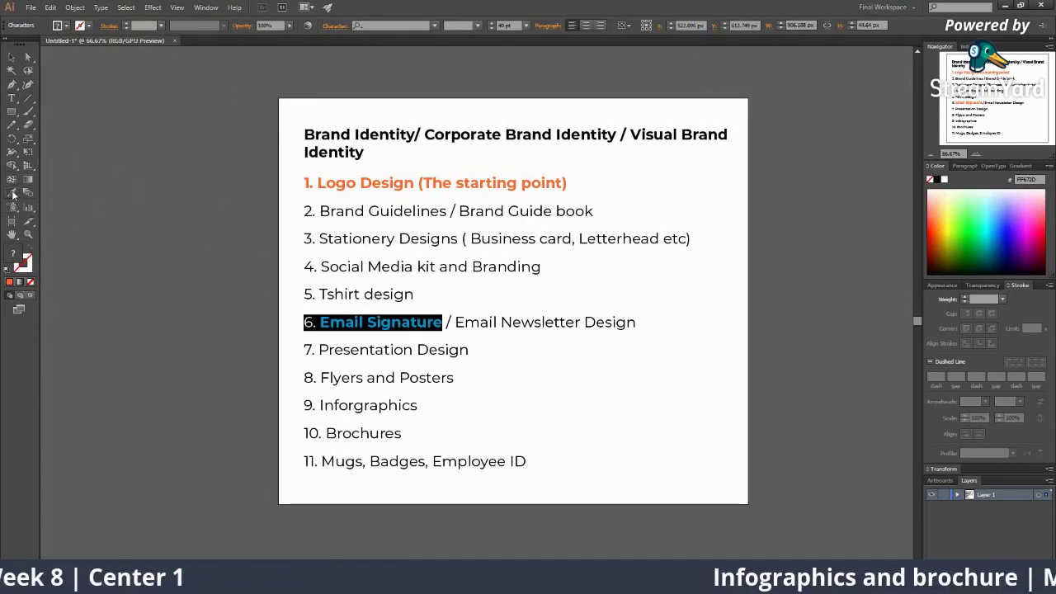
{"action": "left_click", "coordinate": [470, 261]}
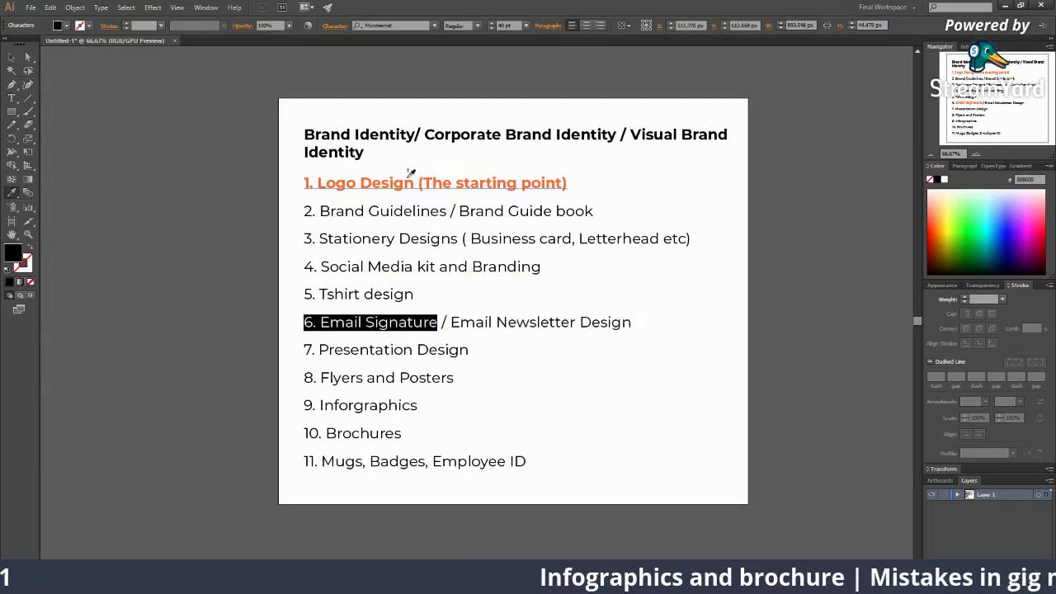
{"action": "key", "text": "v"}
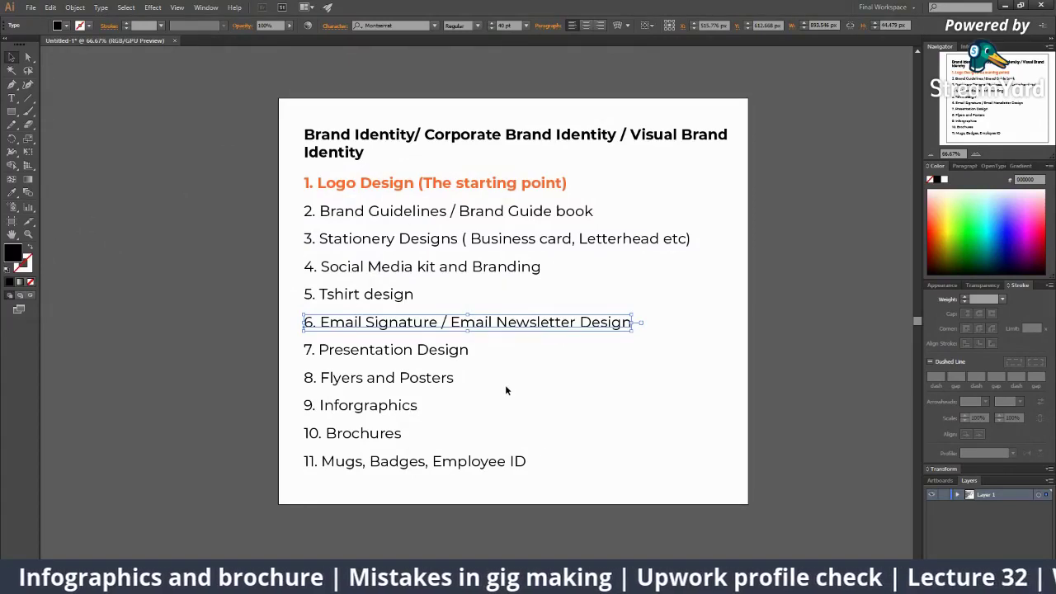
{"action": "key", "text": "z"}
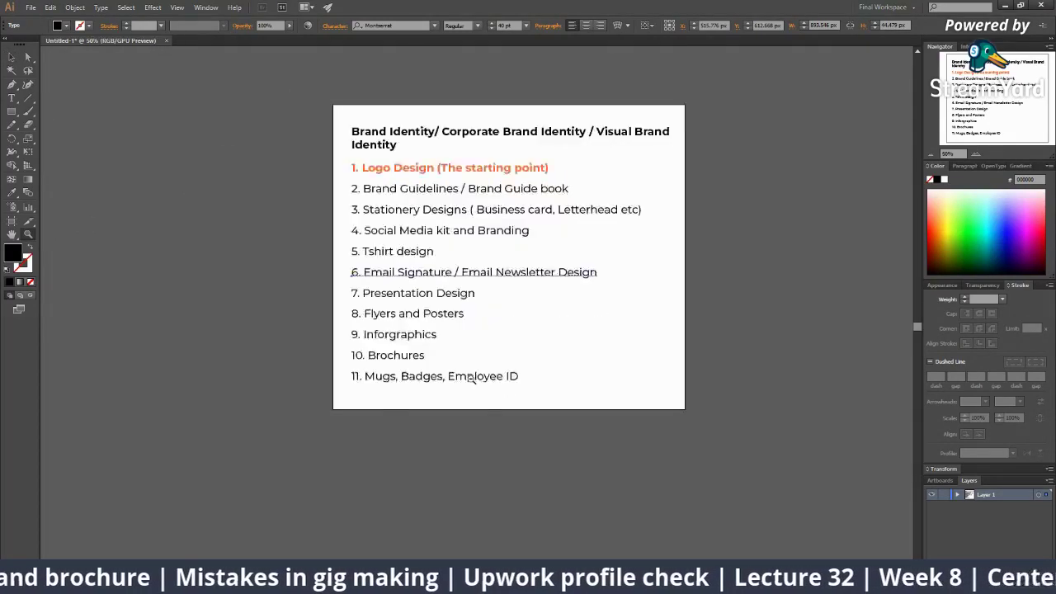
{"action": "mouse_move", "coordinate": [471, 373]}
{"action": "left_mouse_down"}
{"action": "mouse_move", "coordinate": [330, 232]}
{"action": "mouse_move", "coordinate": [295, 162]}
{"action": "left_mouse_up"}
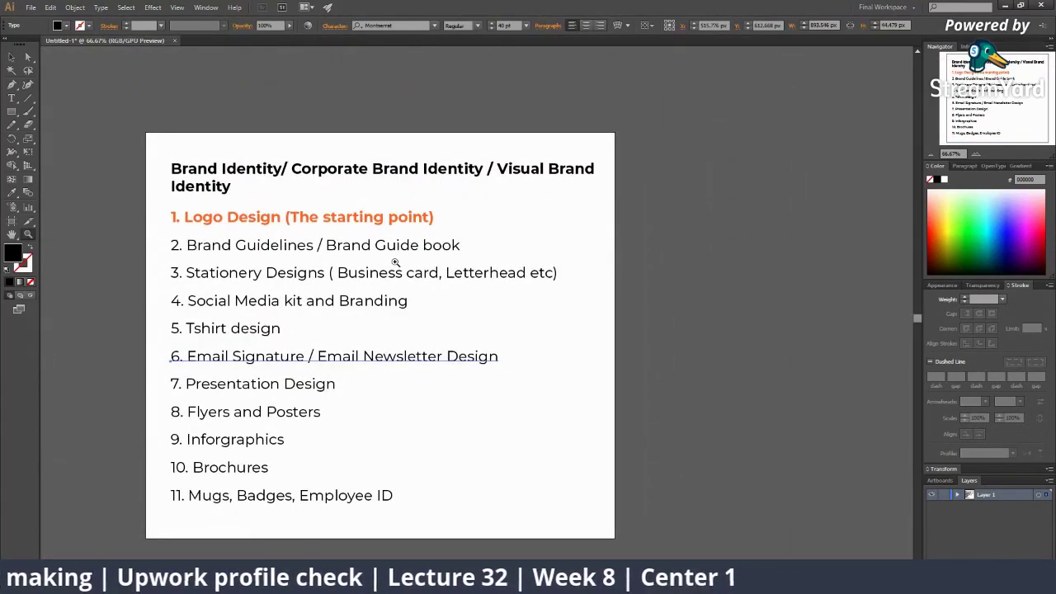
{"action": "scroll", "coordinate": [381, 350], "scroll_direction": "down", "scroll_amount": 3}
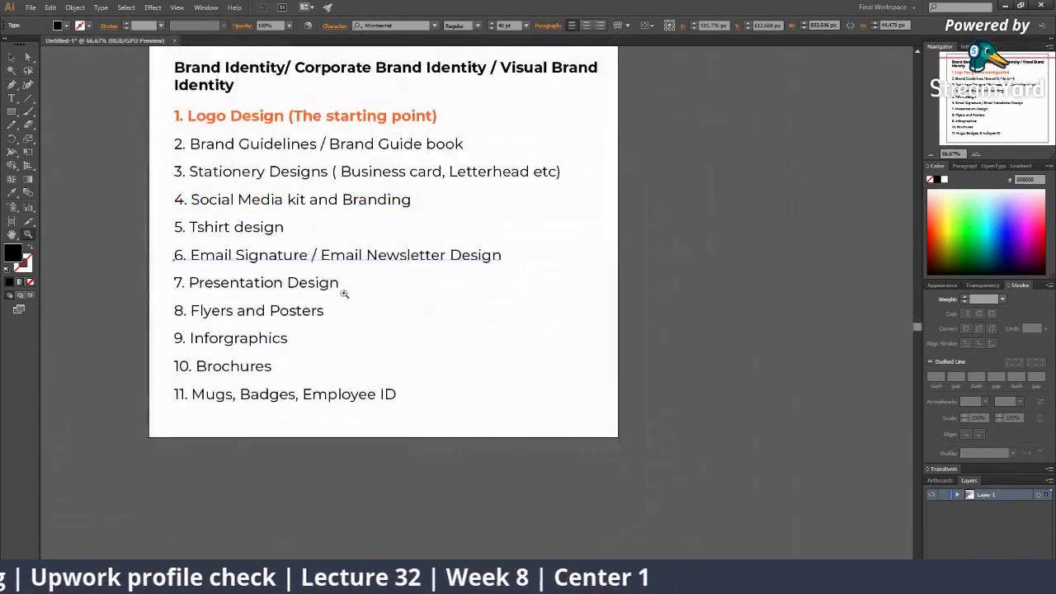
{"action": "key", "text": "v"}
{"action": "left_click", "coordinate": [239, 339]}
{"action": "key", "text": "z"}
{"action": "left_click_drag", "start_coordinate": [326, 351], "coordinate": [384, 365]}
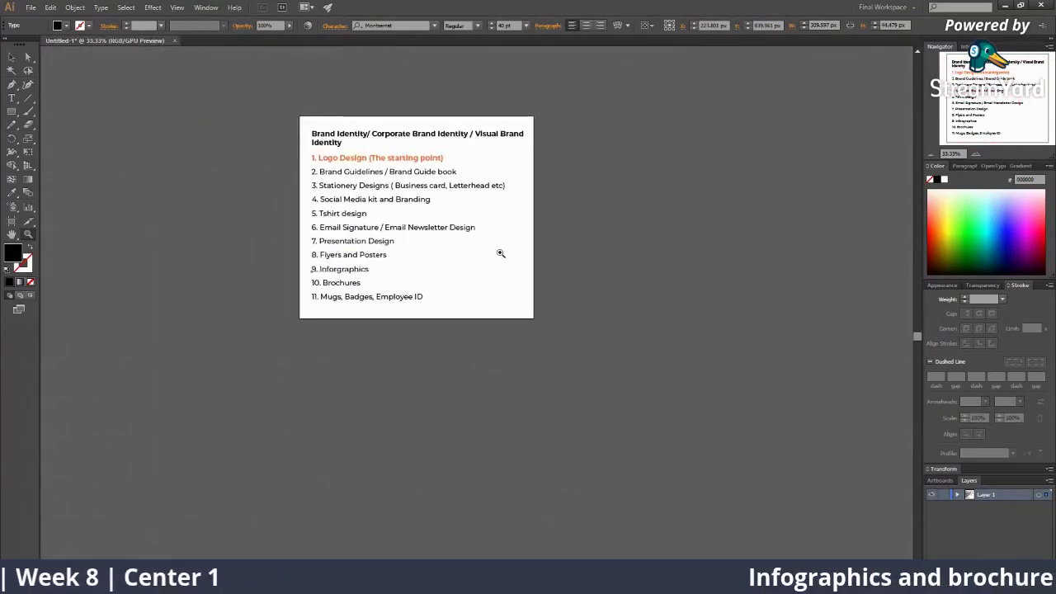
{"action": "mouse_move", "coordinate": [476, 400]}
{"action": "left_mouse_down"}
{"action": "mouse_move", "coordinate": [425, 291]}
{"action": "mouse_move", "coordinate": [433, 300]}
{"action": "left_mouse_up"}
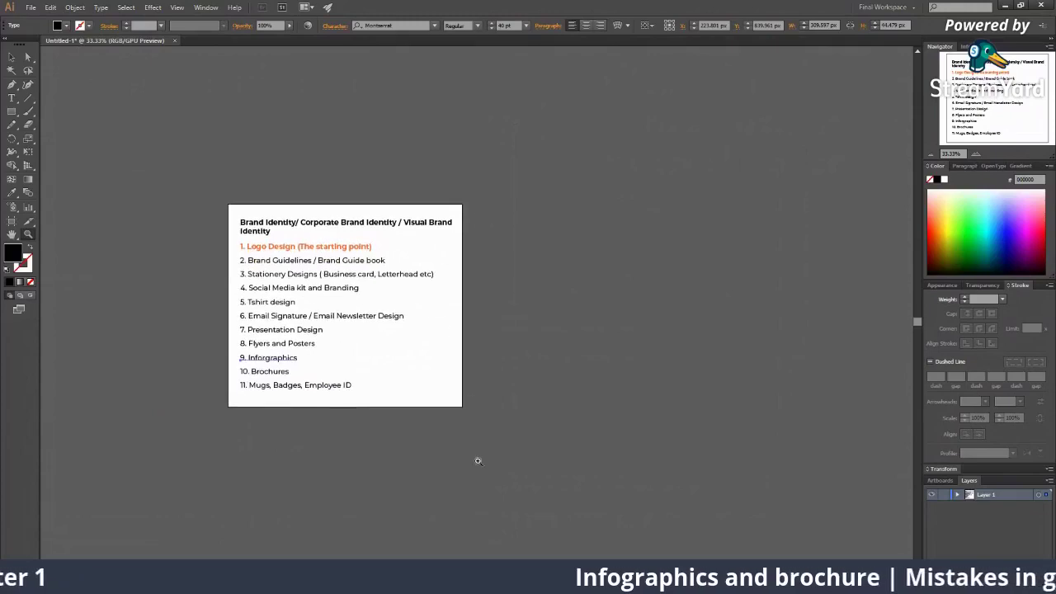
{"action": "key", "text": "alt+Tab"}
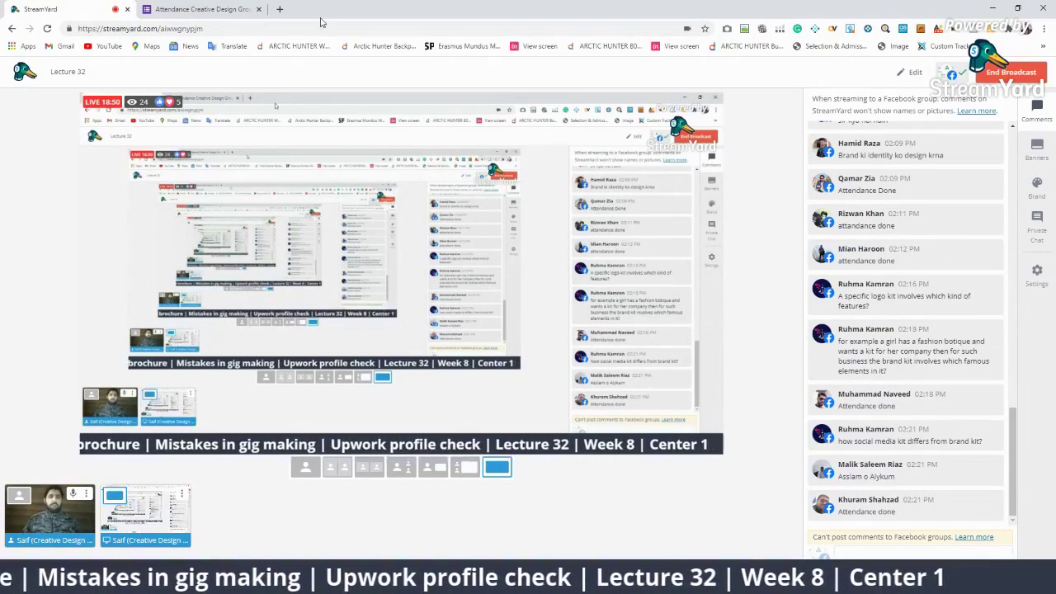
- Open a new blank tab next to the StreamYard tab in Chrome
{"action": "left_click", "coordinate": [277, 9]}
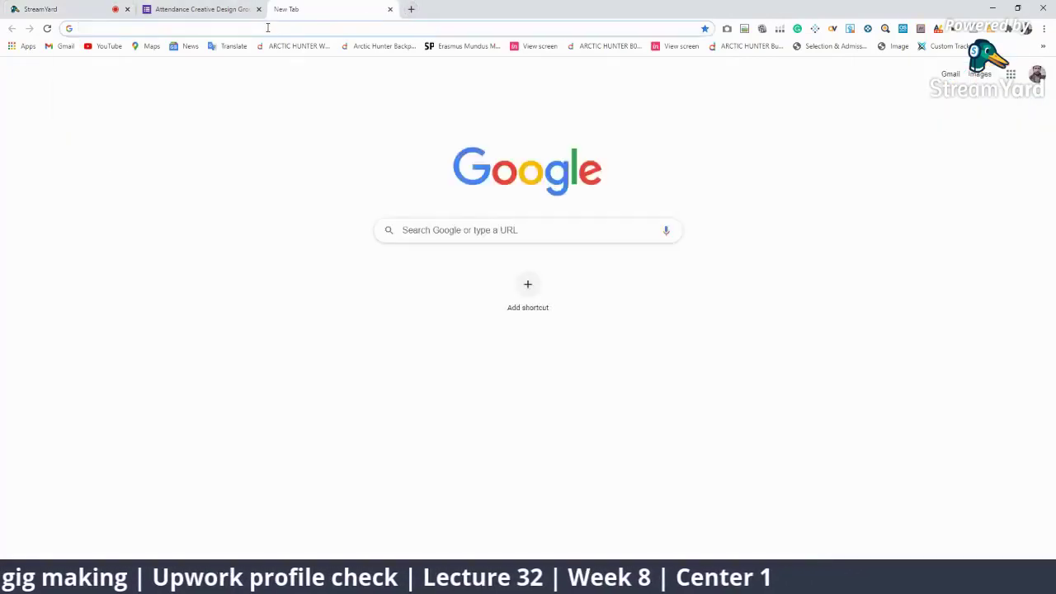
- Search Google for 'corona infographic design' and switch to Images results
{"action": "left_click", "coordinate": [267, 28]}
{"action": "type", "text": "corona"}
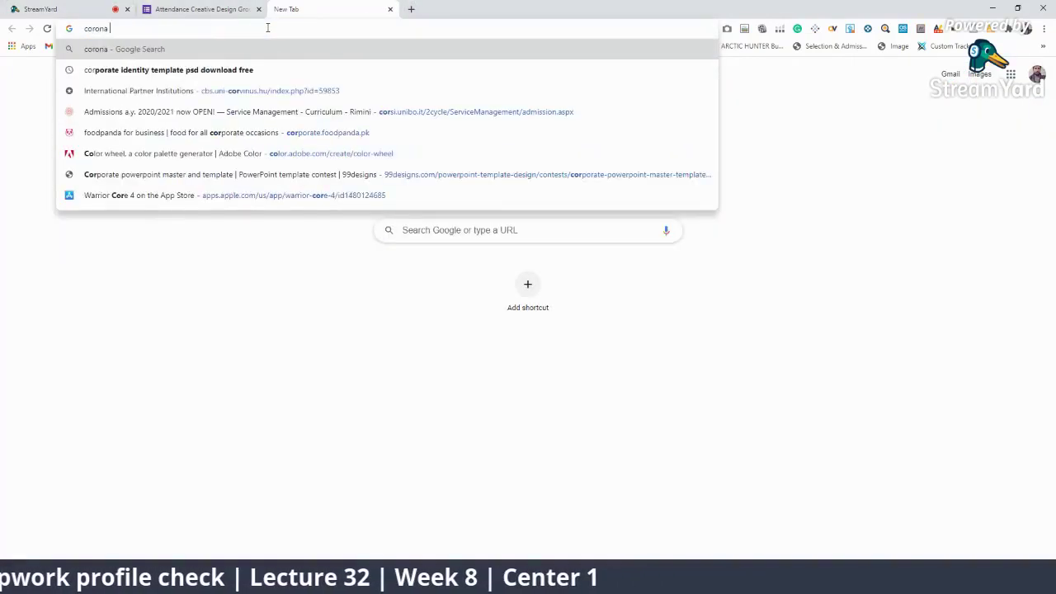
{"action": "type", "text": " infogr"}
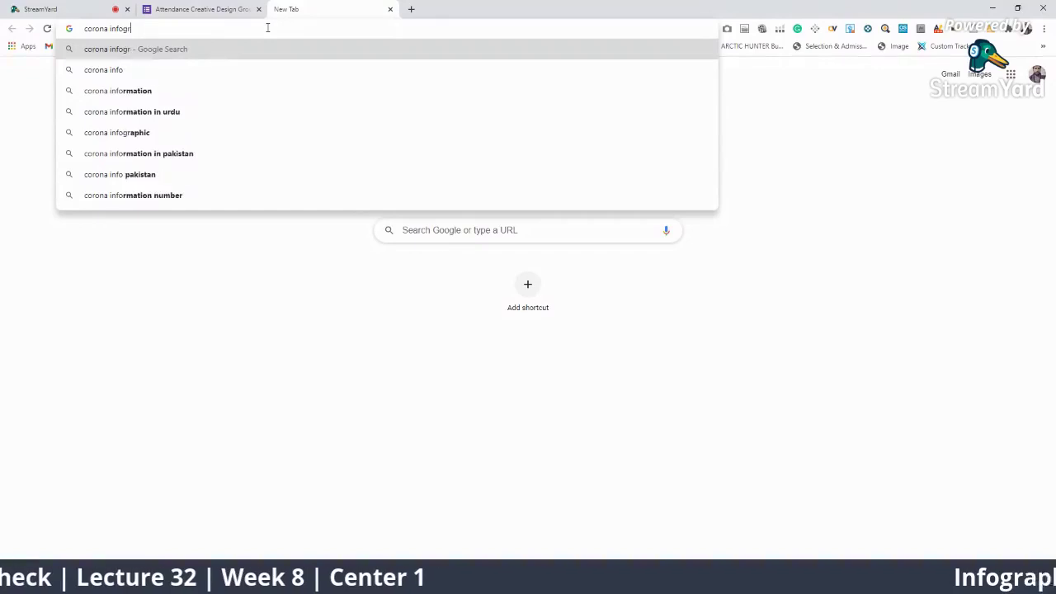
{"action": "type", "text": "aphic de"}
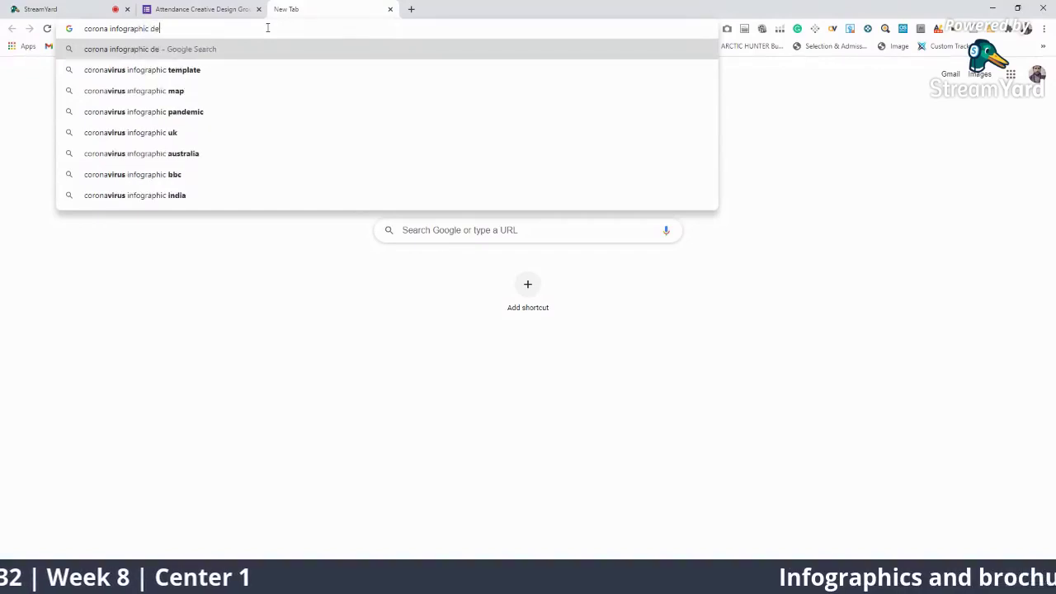
{"action": "type", "text": "sign"}
{"action": "key", "text": "Return"}
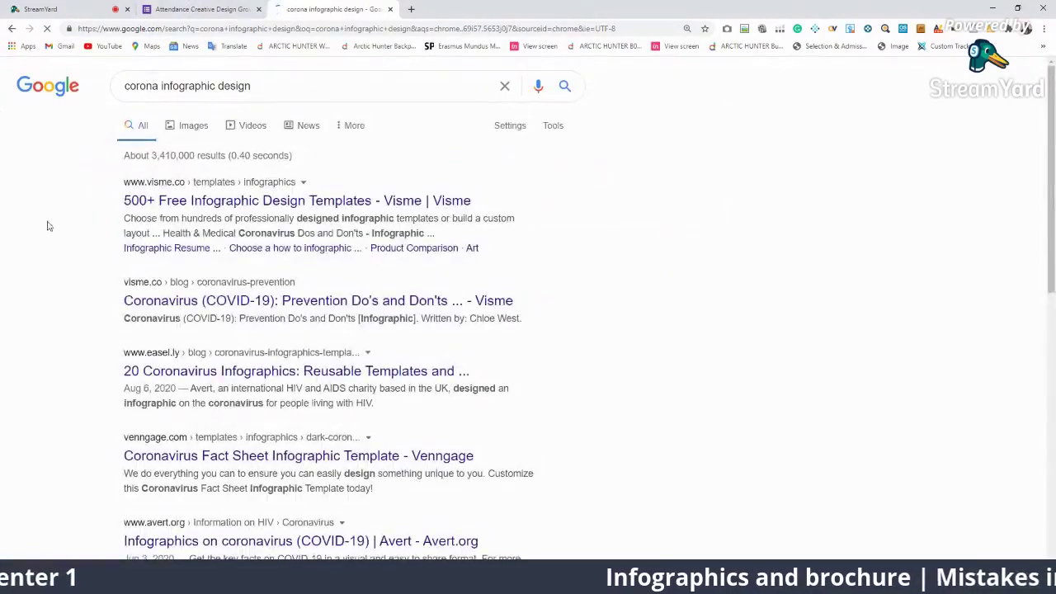
{"action": "left_click", "coordinate": [173, 128]}
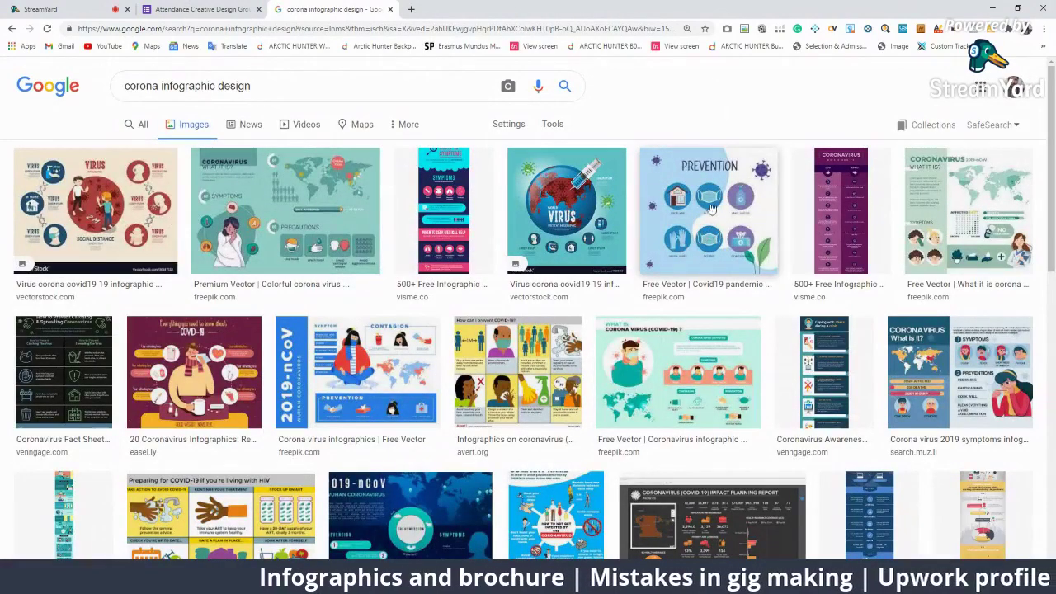
- Preview the Prevention, Do's & Don'ts, COVID-19 guide and Freepik colorful corona virus infographics
{"action": "left_click", "coordinate": [736, 213]}
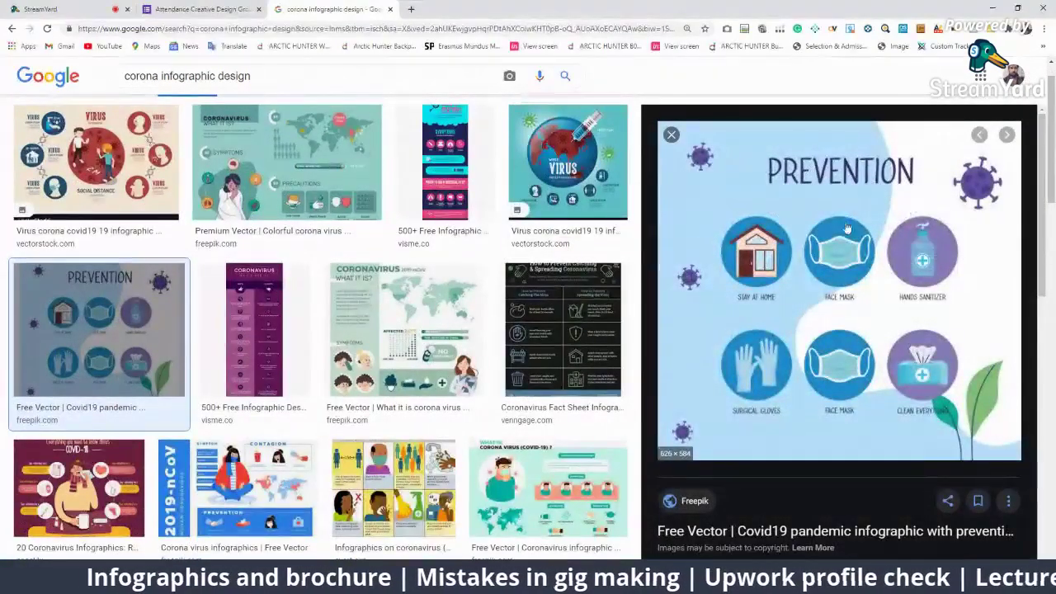
{"action": "left_click", "coordinate": [254, 330]}
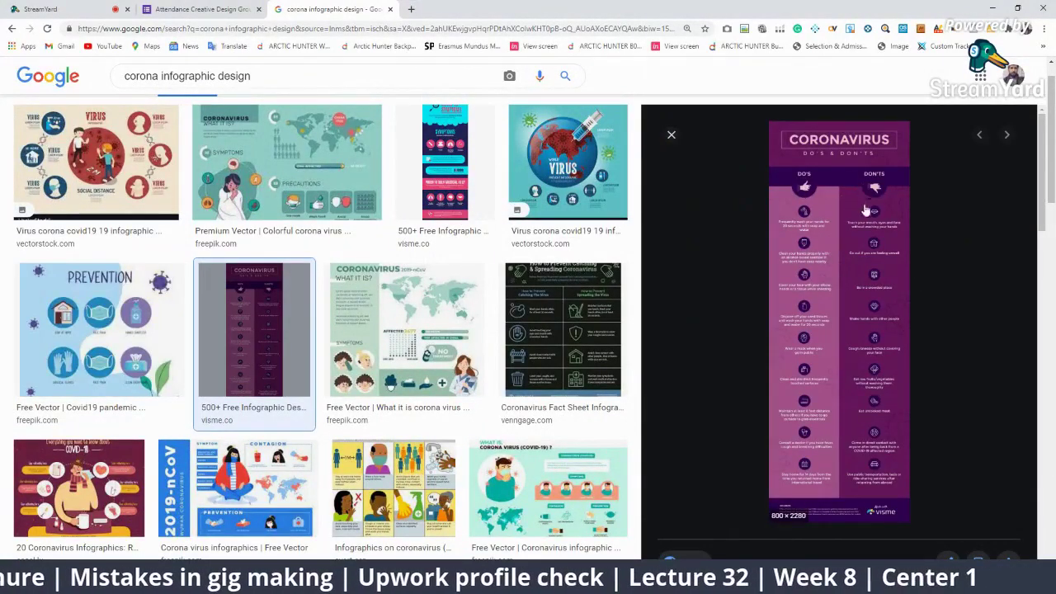
{"action": "left_click", "coordinate": [99, 490]}
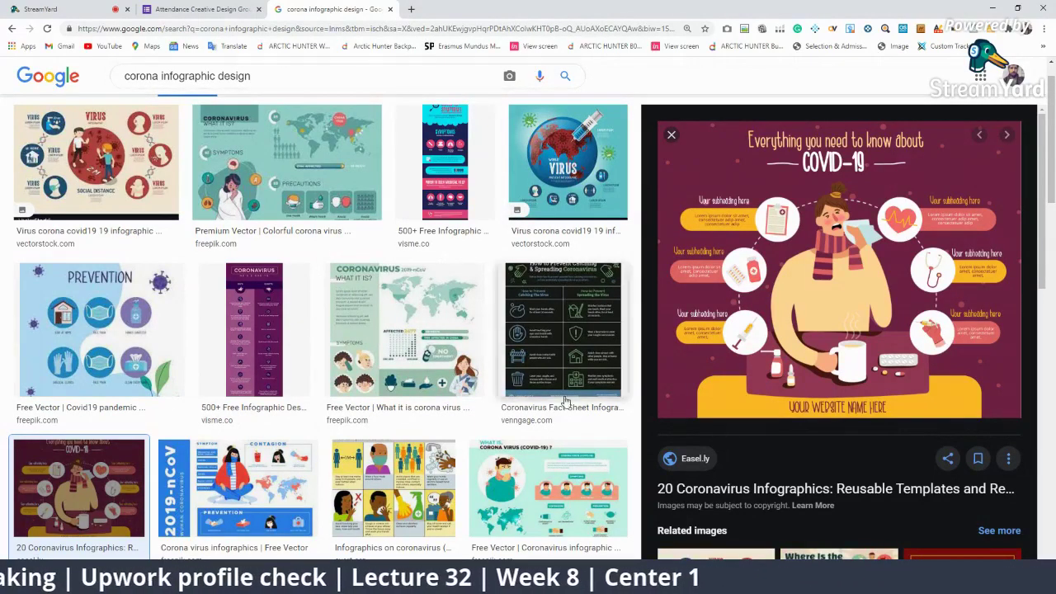
{"action": "left_click", "coordinate": [288, 165]}
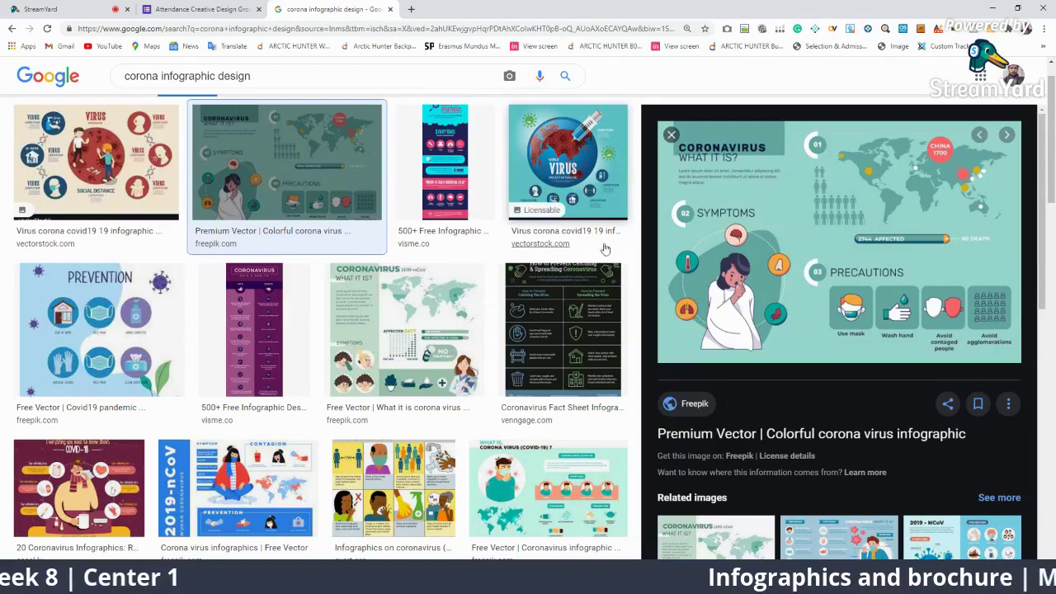
- Preview the globe, Prevention, social distance and What it is infographics, then show All results
{"action": "left_click", "coordinate": [578, 180]}
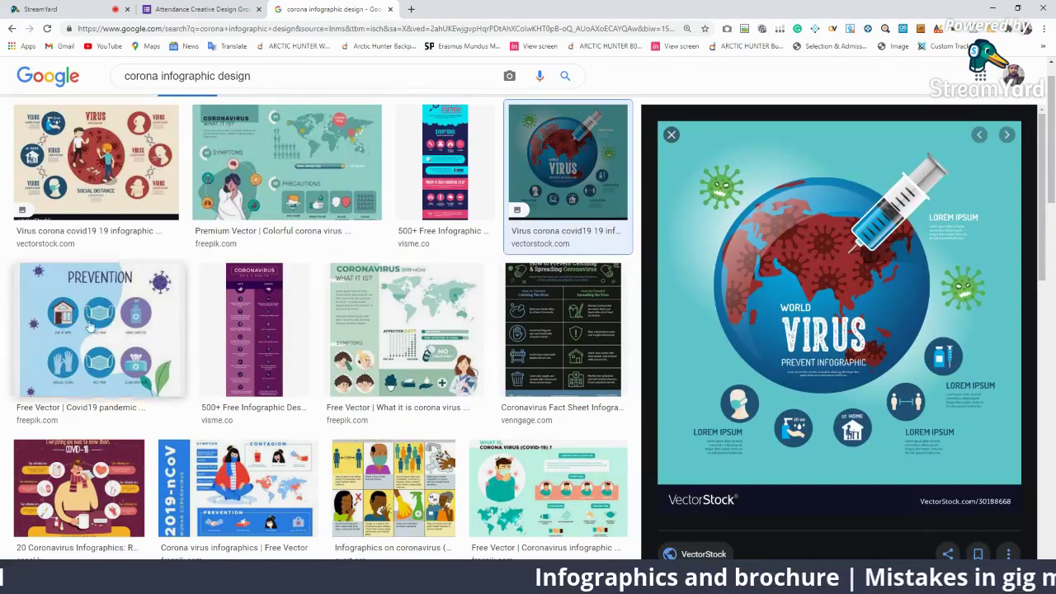
{"action": "left_click", "coordinate": [90, 327]}
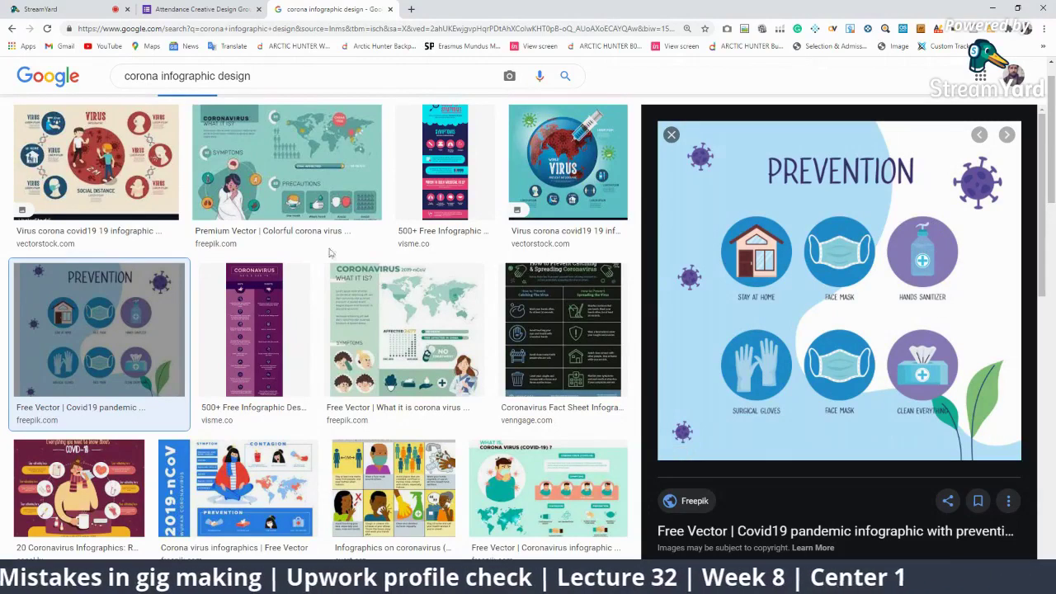
{"action": "left_click", "coordinate": [95, 161]}
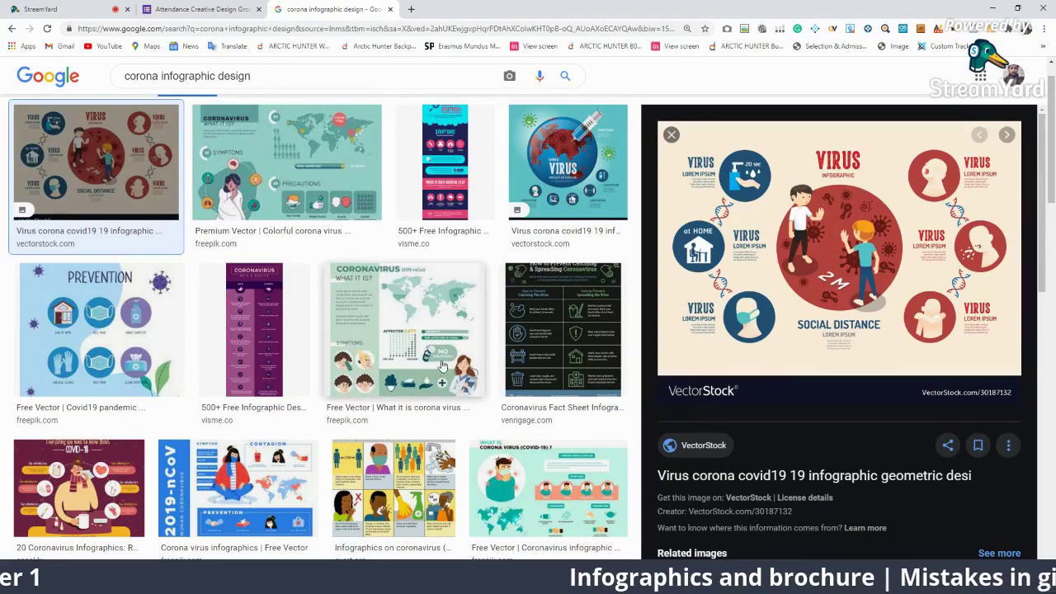
{"action": "left_click", "coordinate": [423, 366]}
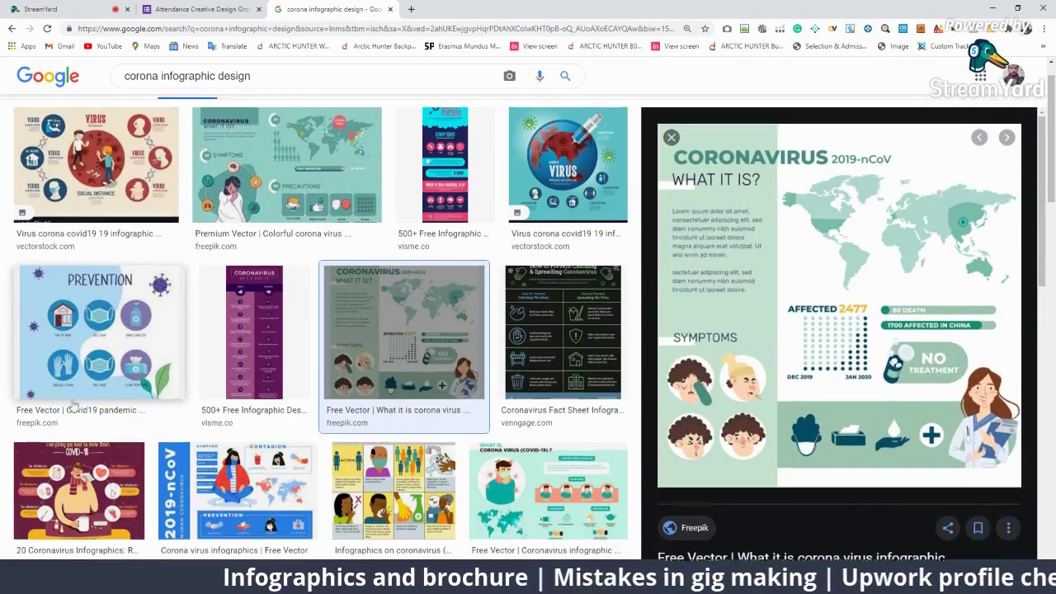
{"action": "scroll", "coordinate": [33, 264], "scroll_direction": "up", "scroll_amount": 1}
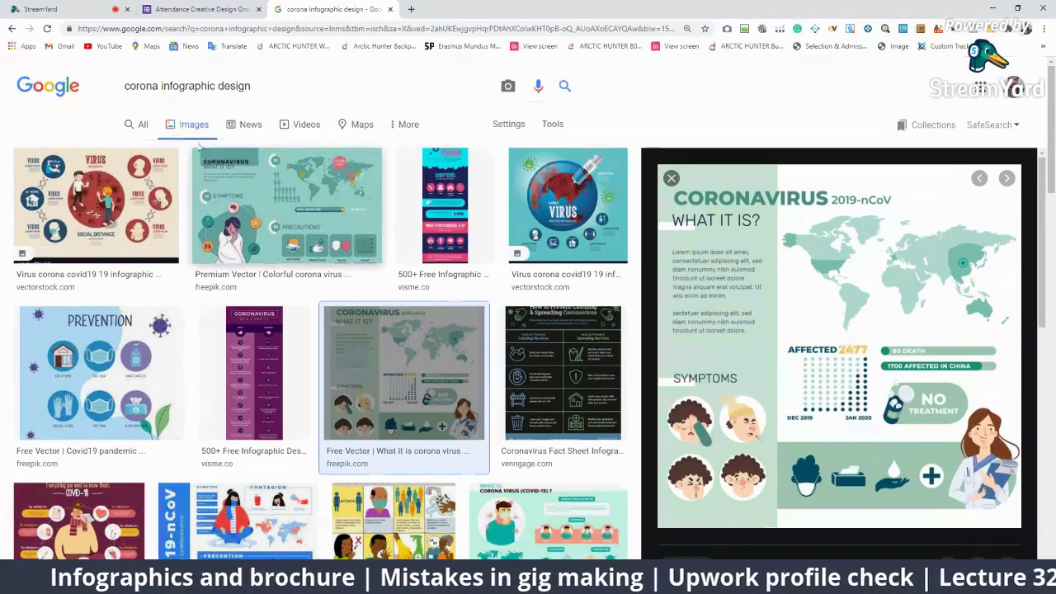
{"action": "left_click", "coordinate": [140, 123]}
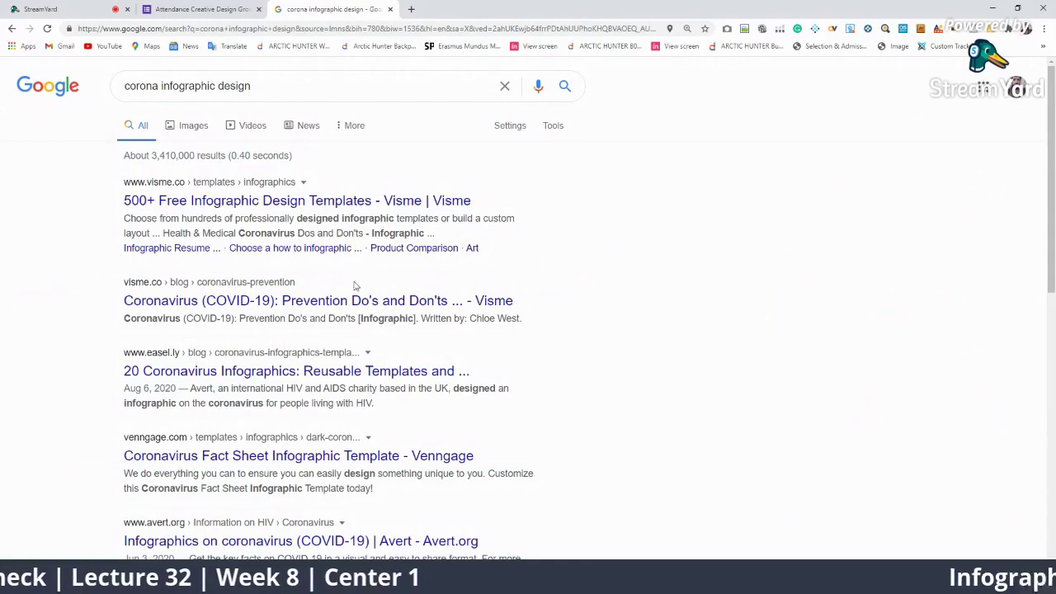
- Return to the image results and preview pngtree's COVID-19 Prevention infographic
{"action": "left_click", "coordinate": [176, 125]}
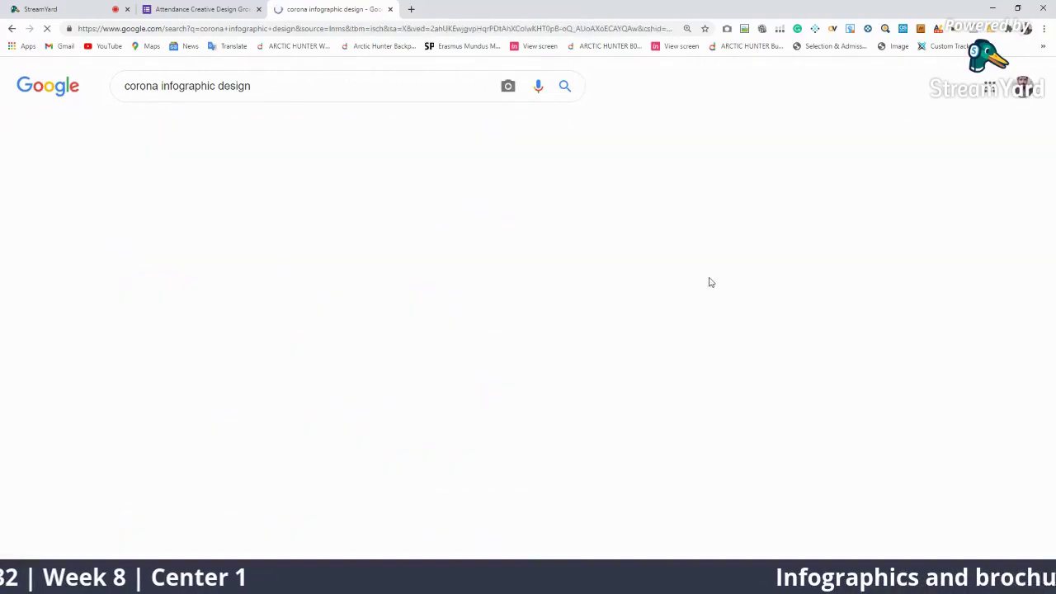
{"action": "scroll", "coordinate": [660, 297], "scroll_direction": "down", "scroll_amount": 4}
{"action": "scroll", "coordinate": [635, 312], "scroll_direction": "down", "scroll_amount": 4}
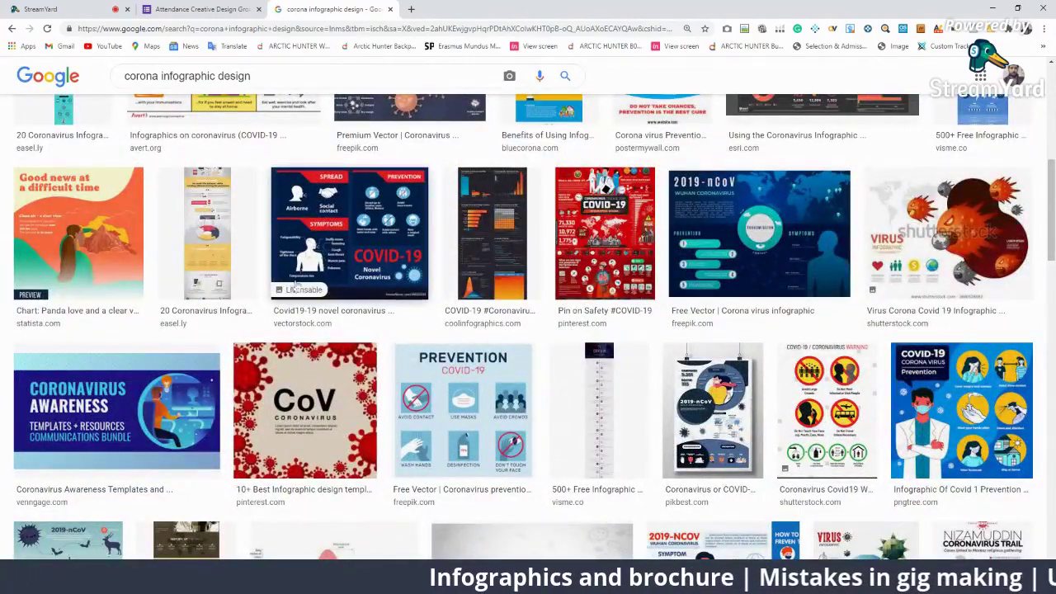
{"action": "scroll", "coordinate": [577, 272], "scroll_direction": "down", "scroll_amount": 2}
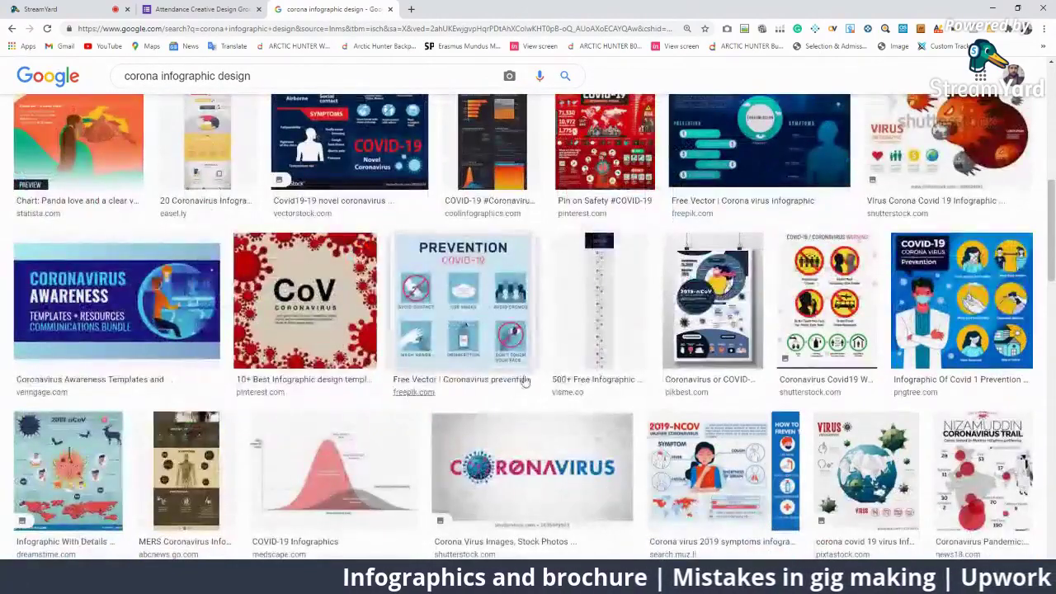
{"action": "left_click", "coordinate": [918, 303]}
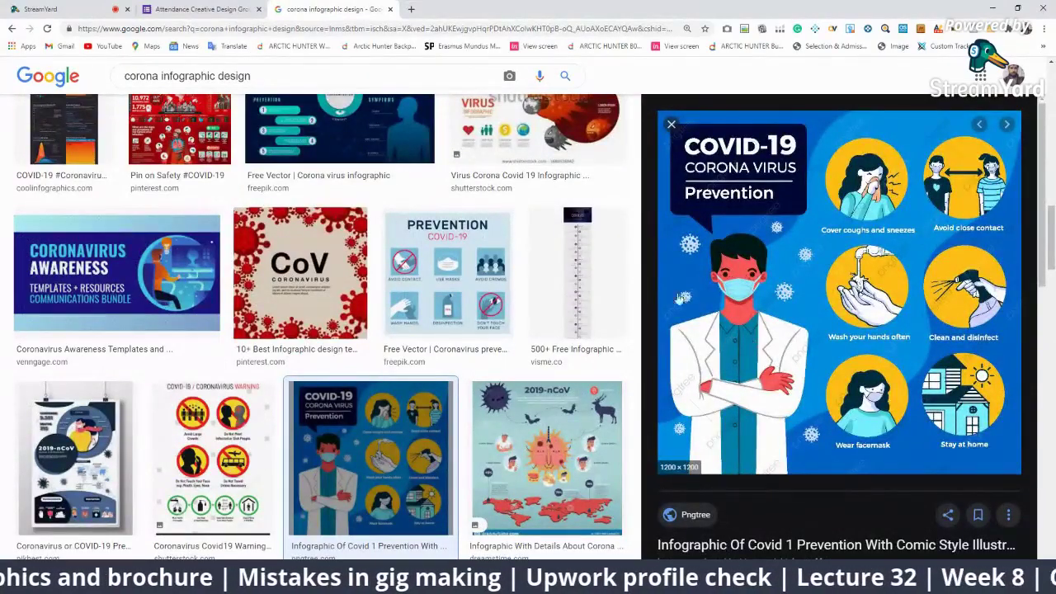
- Scroll further through the results and select 'corona' in the search box
{"action": "scroll", "coordinate": [269, 351], "scroll_direction": "down", "scroll_amount": 1}
{"action": "scroll", "coordinate": [391, 318], "scroll_direction": "down", "scroll_amount": 3}
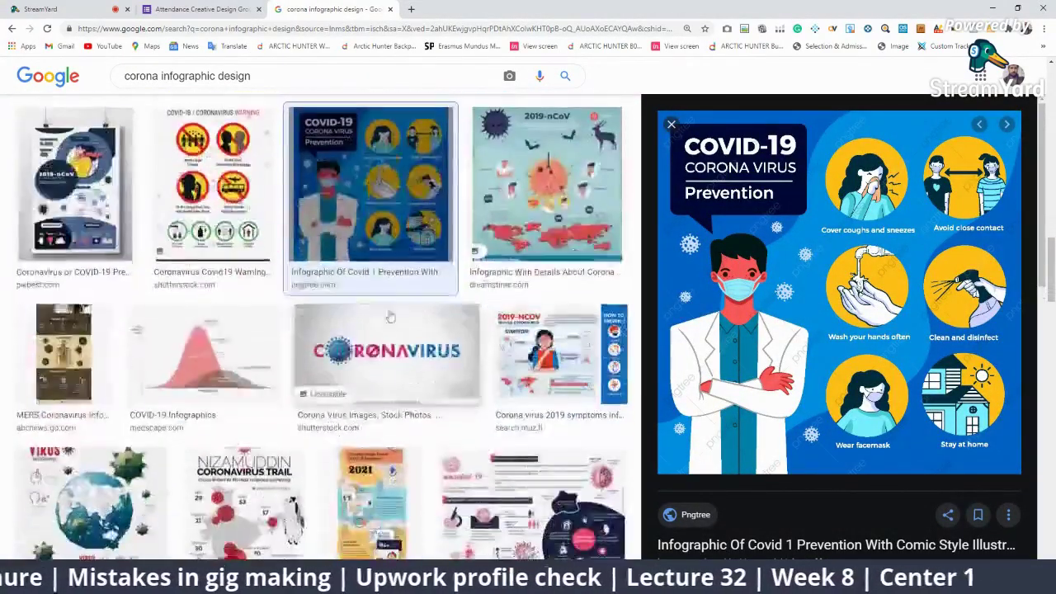
{"action": "scroll", "coordinate": [391, 317], "scroll_direction": "down", "scroll_amount": 3}
{"action": "scroll", "coordinate": [391, 318], "scroll_direction": "up", "scroll_amount": 3}
{"action": "scroll", "coordinate": [329, 330], "scroll_direction": "down", "scroll_amount": 5}
{"action": "scroll", "coordinate": [264, 247], "scroll_direction": "down", "scroll_amount": 3}
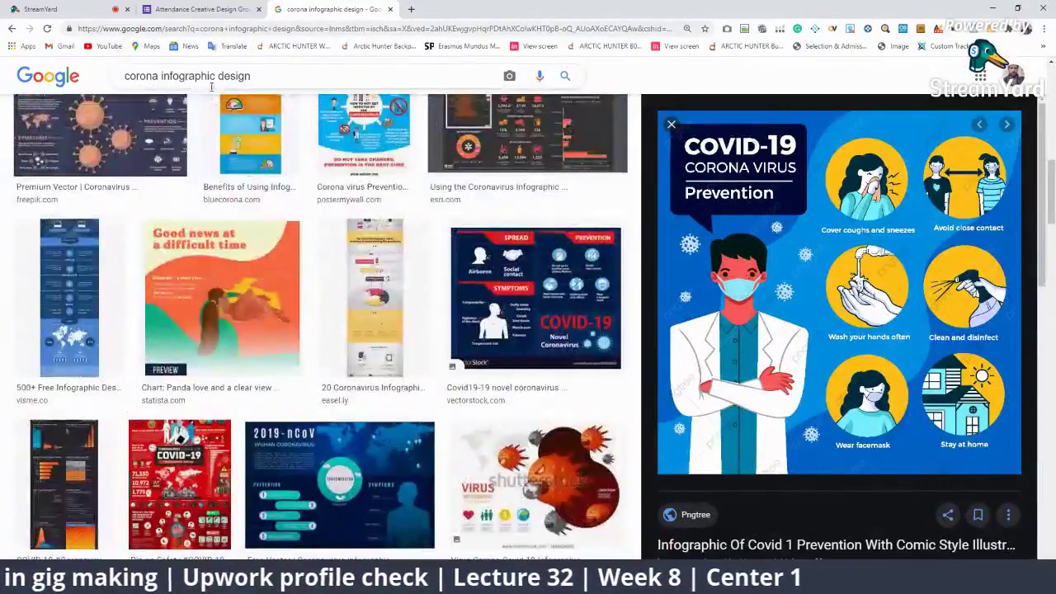
{"action": "left_click_drag", "start_coordinate": [159, 76], "coordinate": [9, 78]}
- Search 'infographic design' and preview the circular step and yellow Modern Report infographics
{"action": "key", "text": "BackSpace"}
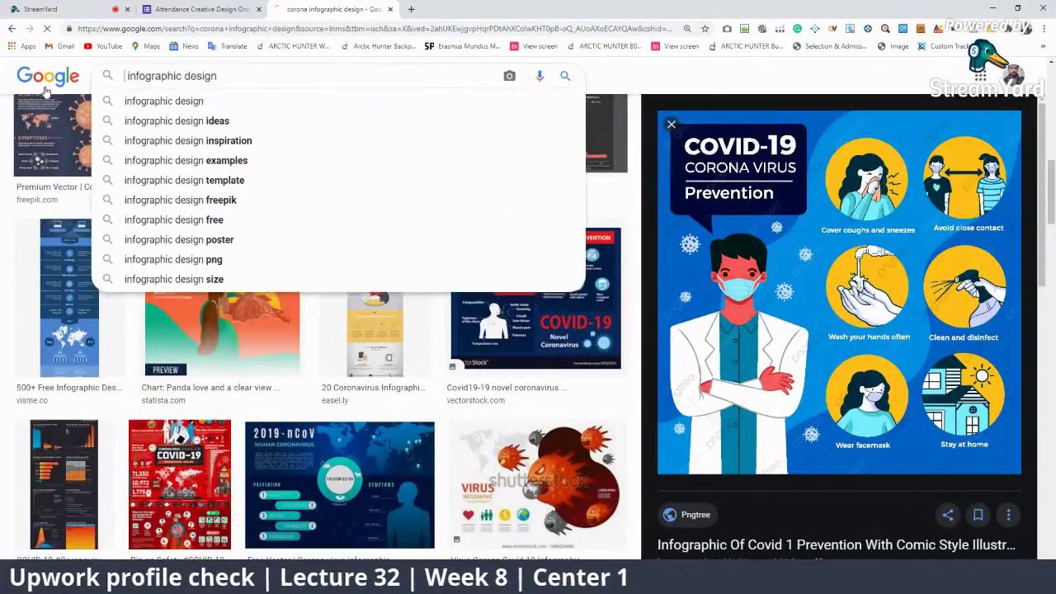
{"action": "key", "text": "Return"}
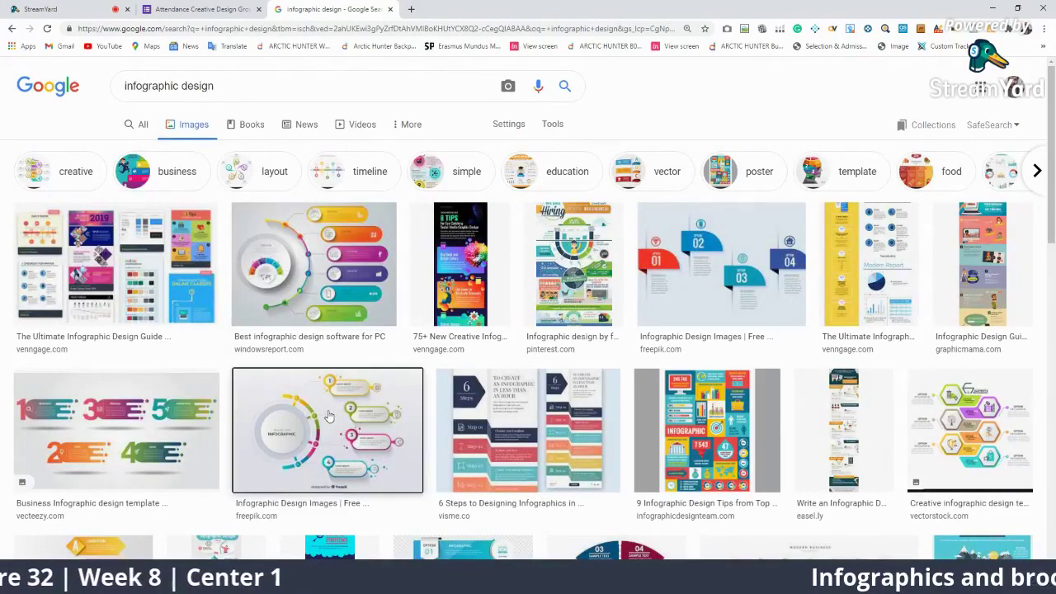
{"action": "left_click", "coordinate": [370, 386]}
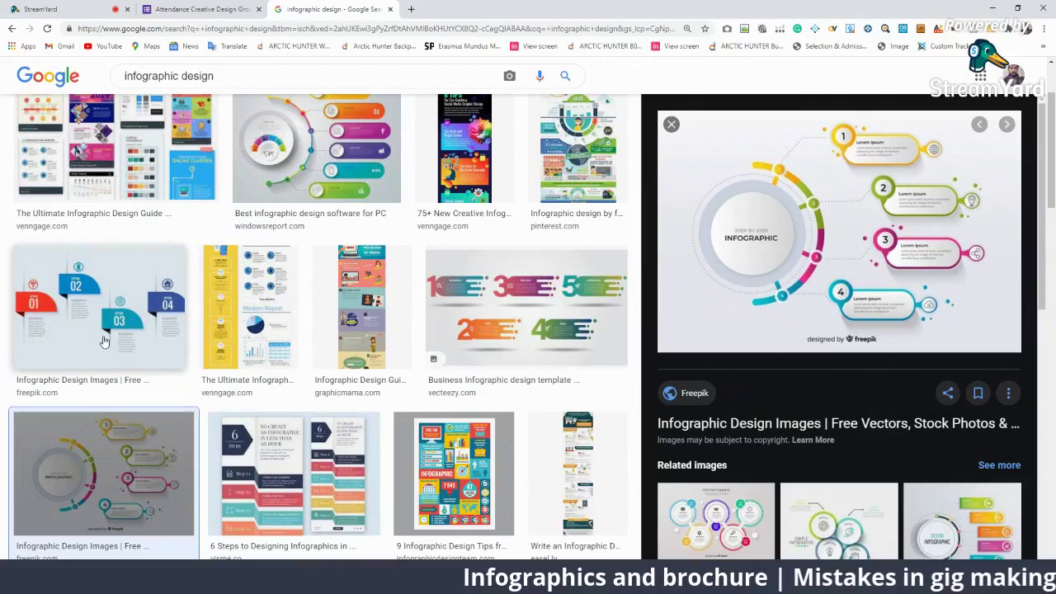
{"action": "left_click", "coordinate": [268, 342]}
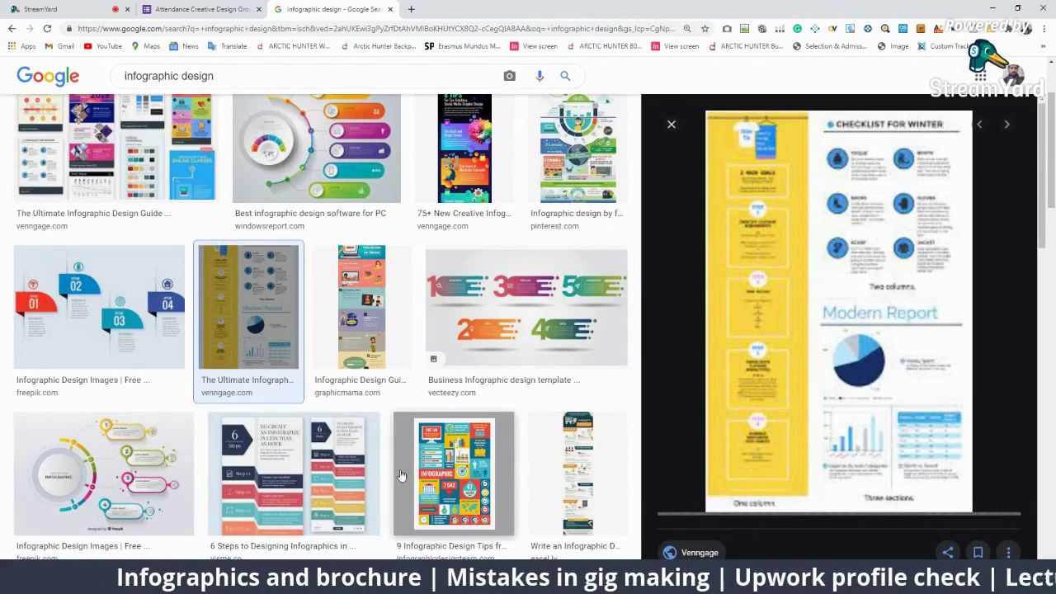
{"action": "left_click", "coordinate": [132, 486]}
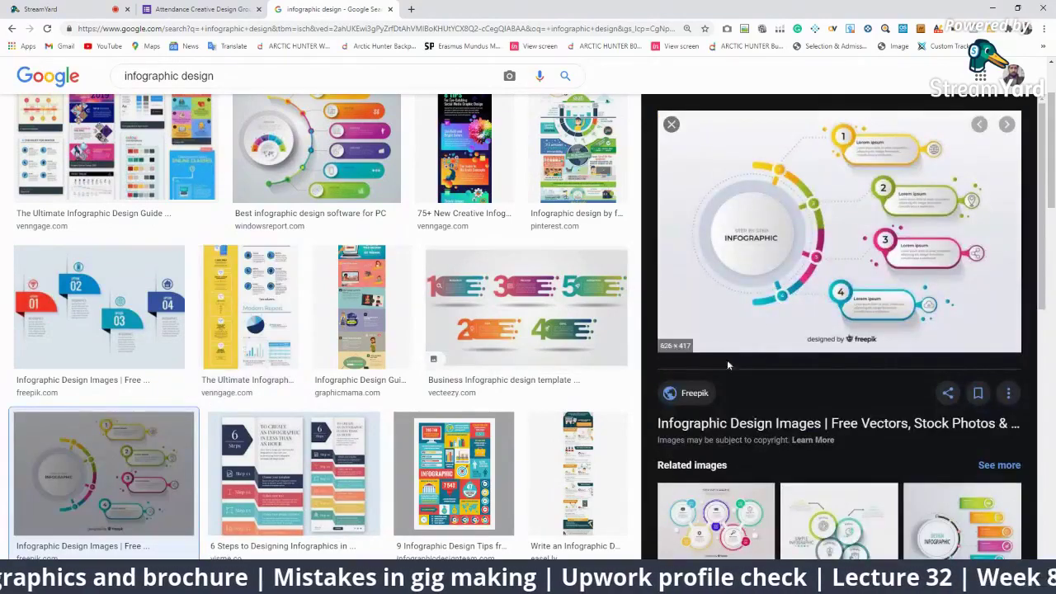
- Switch to the All web results for 'infographic design'
{"action": "scroll", "coordinate": [726, 360], "scroll_direction": "down", "scroll_amount": 3}
{"action": "scroll", "coordinate": [595, 460], "scroll_direction": "down", "scroll_amount": 3}
{"action": "scroll", "coordinate": [595, 459], "scroll_direction": "down", "scroll_amount": 3}
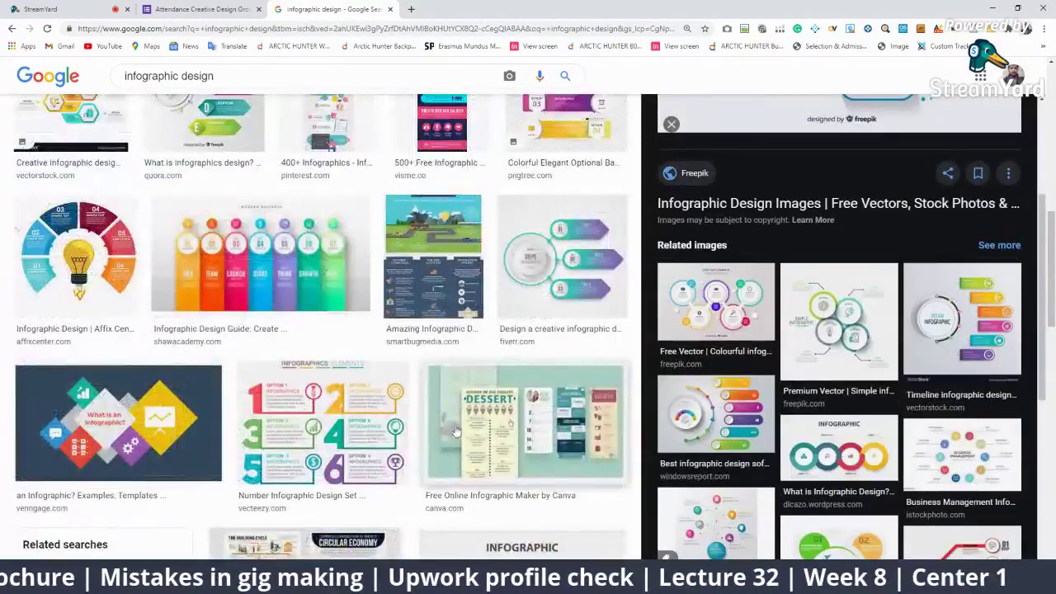
{"action": "scroll", "coordinate": [595, 459], "scroll_direction": "up", "scroll_amount": 5}
{"action": "scroll", "coordinate": [204, 293], "scroll_direction": "up", "scroll_amount": 3}
{"action": "left_click", "coordinate": [136, 124]}
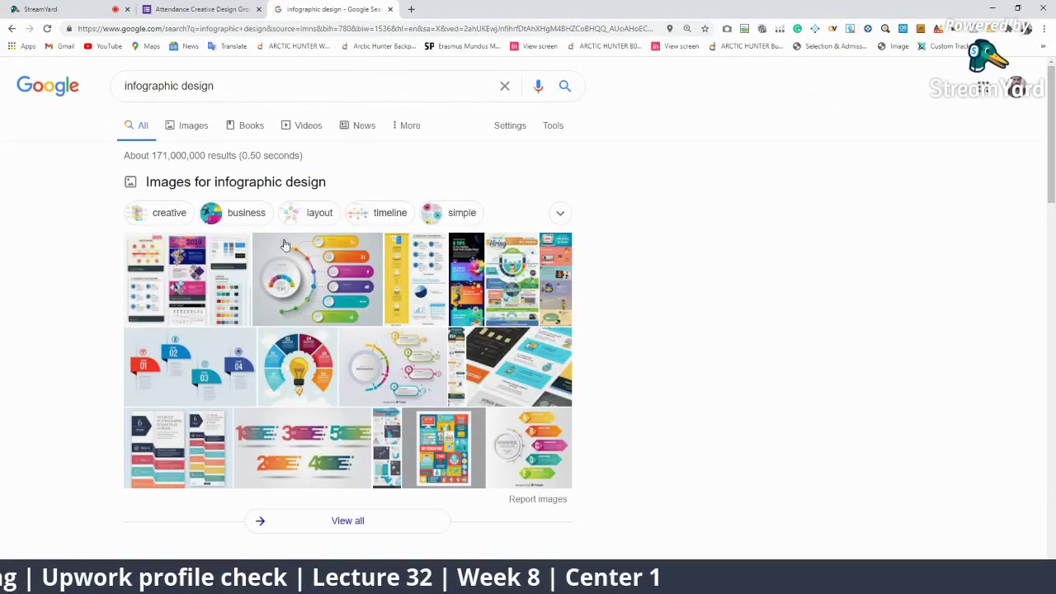
- Search Google for 'infographic design size' and open Spotty Lizard's 'What Are The Common Infographic Sizes?' article
{"action": "left_click", "coordinate": [226, 85]}
{"action": "type", "text": "s"}
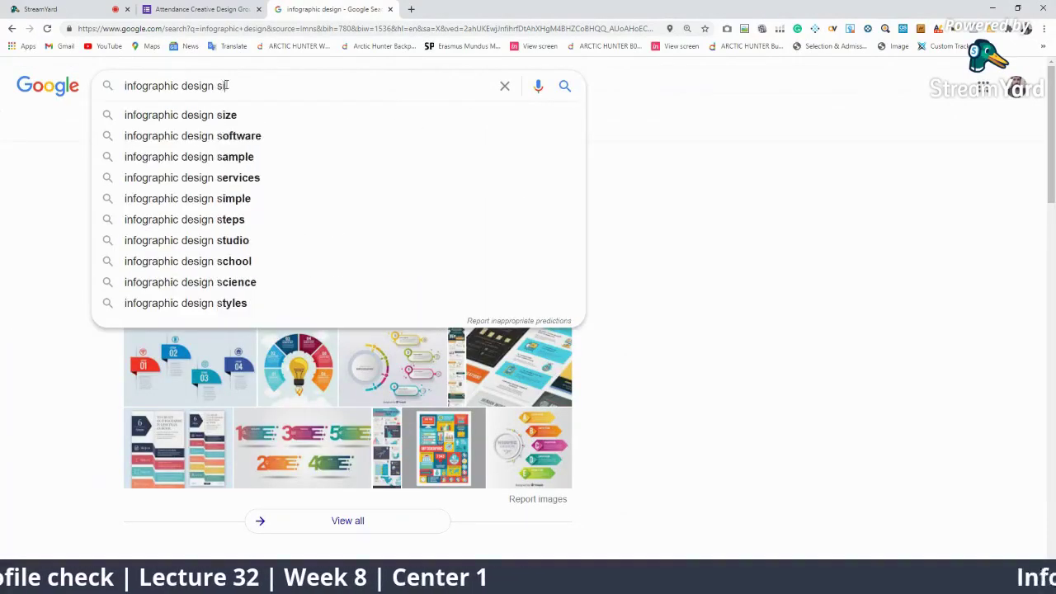
{"action": "type", "text": "ize"}
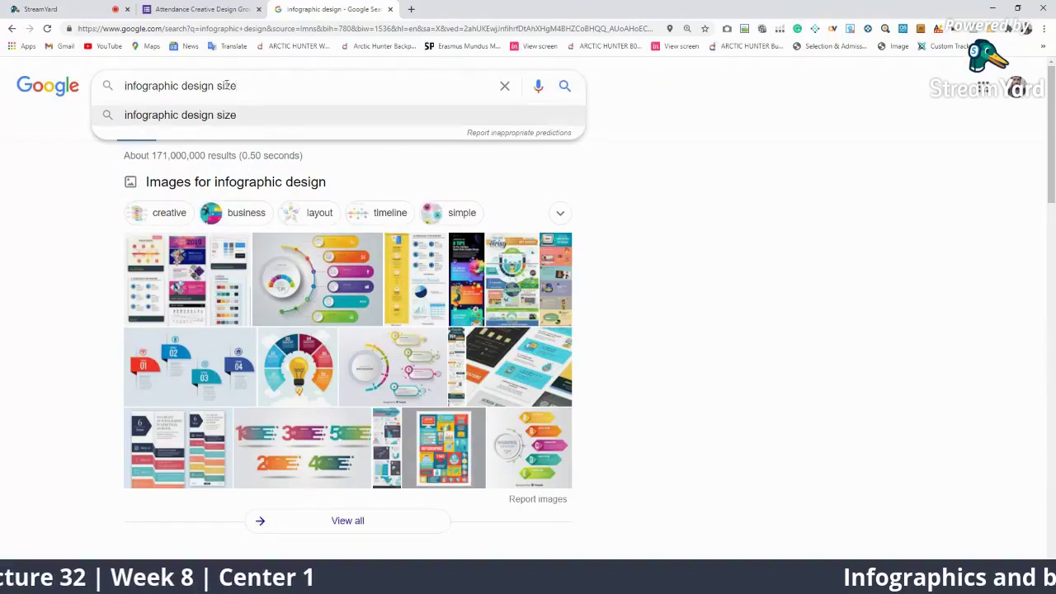
{"action": "key", "text": "Return"}
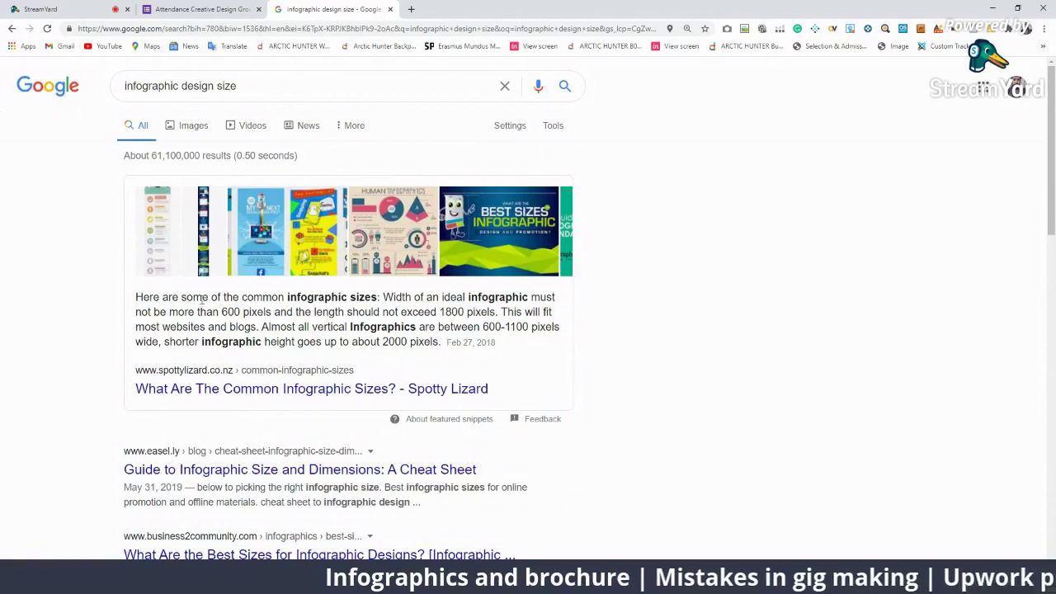
{"action": "left_click", "coordinate": [340, 389]}
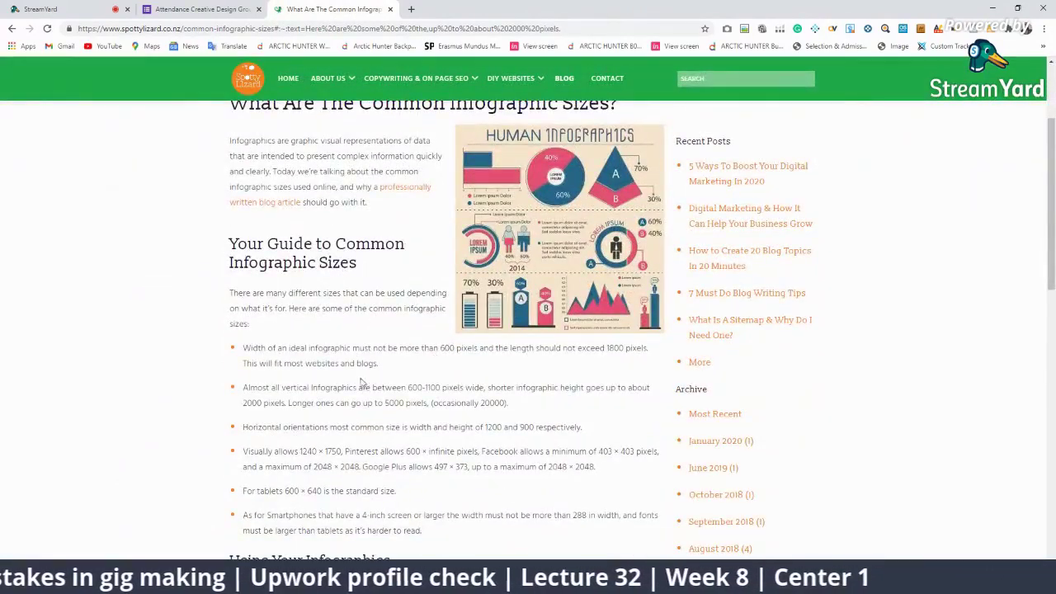
- Zoom the Spotty Lizard article to 150% and bring the sizes guide into view
{"action": "scroll", "coordinate": [422, 370], "scroll_direction": "down", "scroll_amount": 1}
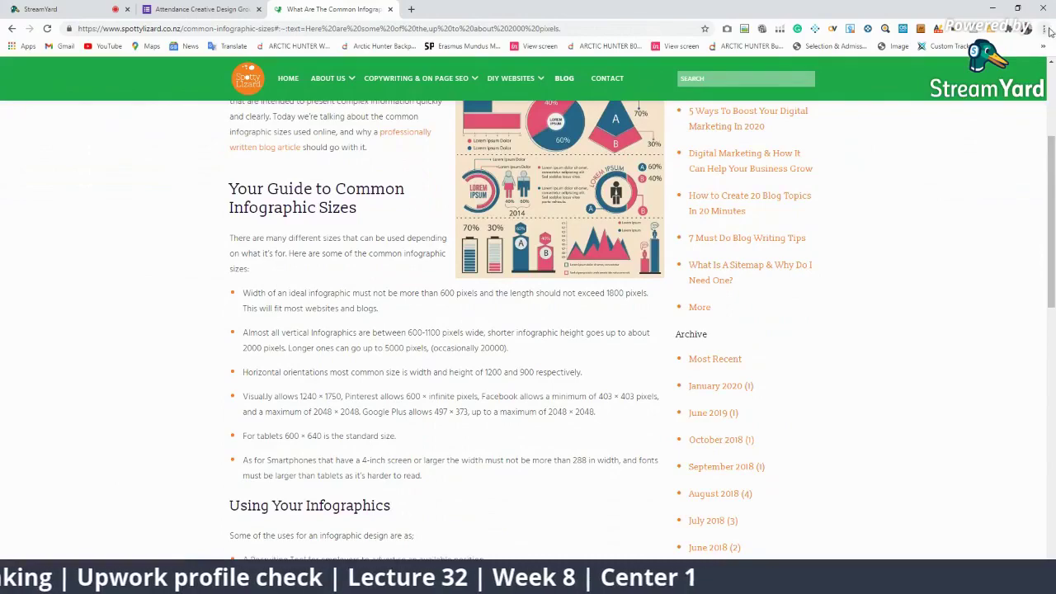
{"action": "left_click", "coordinate": [1044, 28]}
{"action": "left_click", "coordinate": [1010, 130]}
{"action": "left_click", "coordinate": [1010, 130]}
{"action": "left_click", "coordinate": [1010, 131]}
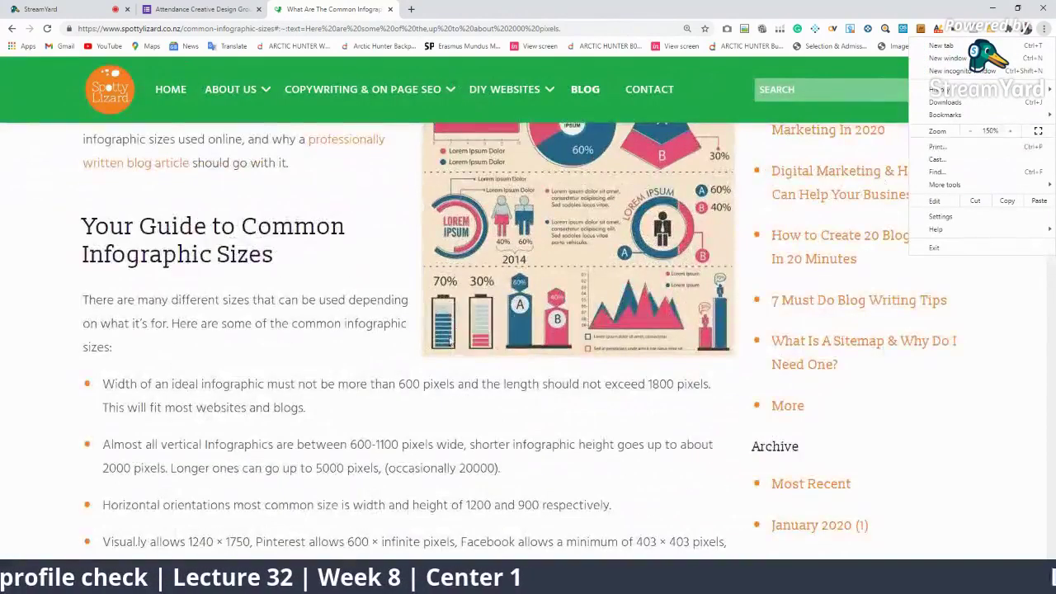
{"action": "left_click", "coordinate": [135, 313]}
{"action": "scroll", "coordinate": [134, 313], "scroll_direction": "down", "scroll_amount": 5}
{"action": "scroll", "coordinate": [134, 313], "scroll_direction": "up", "scroll_amount": 2}
{"action": "scroll", "coordinate": [134, 312], "scroll_direction": "up", "scroll_amount": 1}
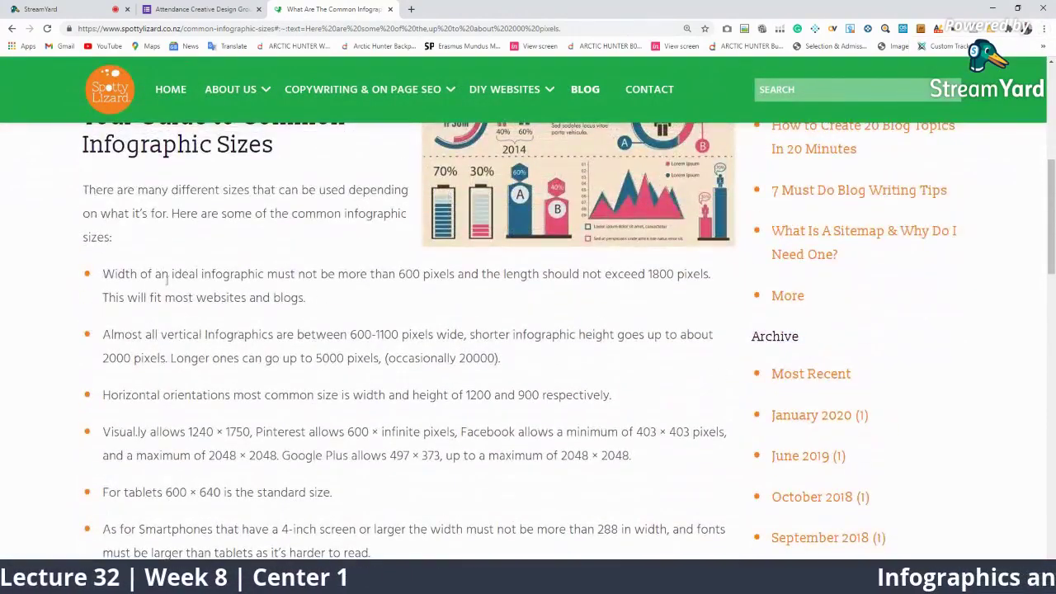
- Select the 600-pixel width and 1800-pixel length limits in the first bullet
{"action": "left_click_drag", "start_coordinate": [168, 274], "coordinate": [456, 275]}
{"action": "left_click", "coordinate": [410, 277]}
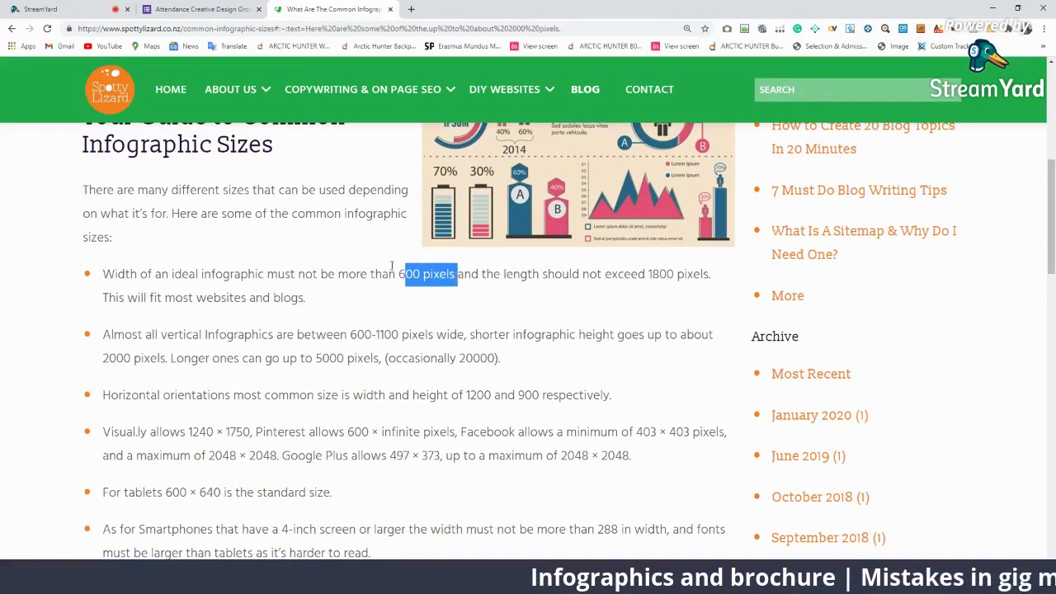
{"action": "left_click", "coordinate": [594, 330]}
{"action": "left_click_drag", "start_coordinate": [647, 274], "coordinate": [706, 275]}
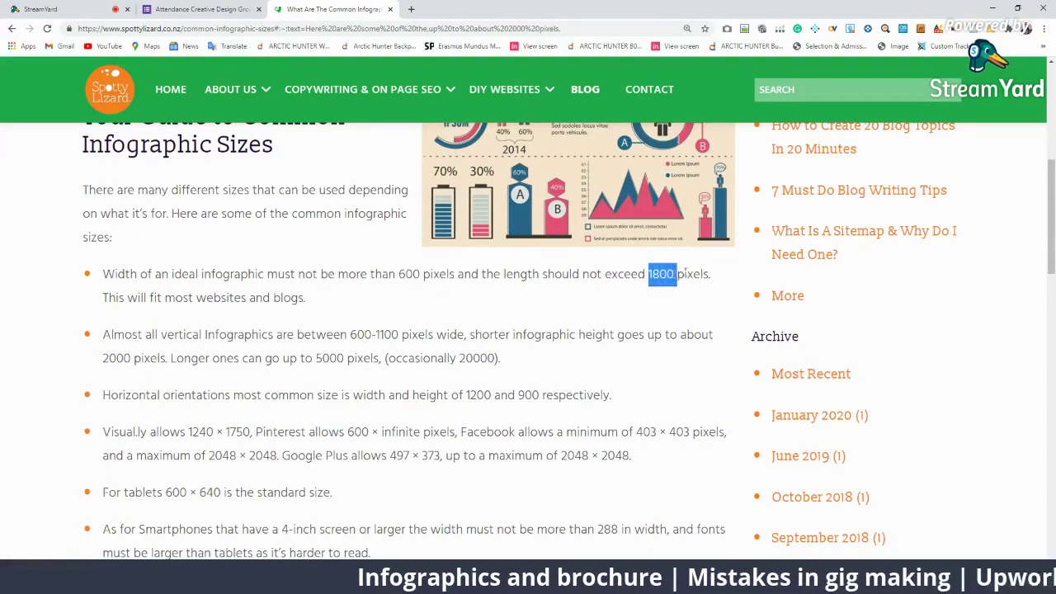
{"action": "left_click", "coordinate": [624, 306]}
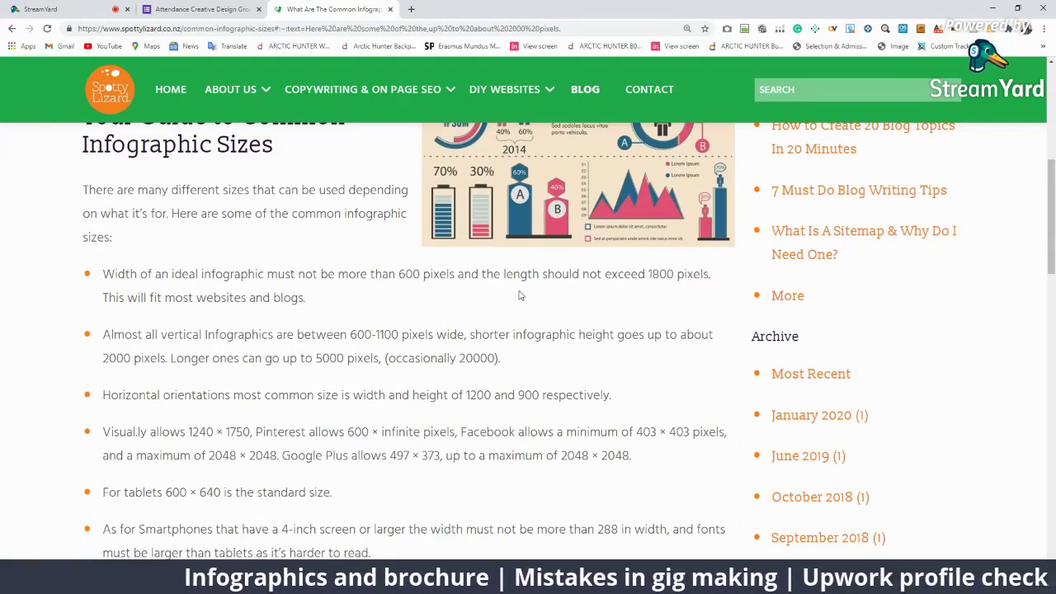
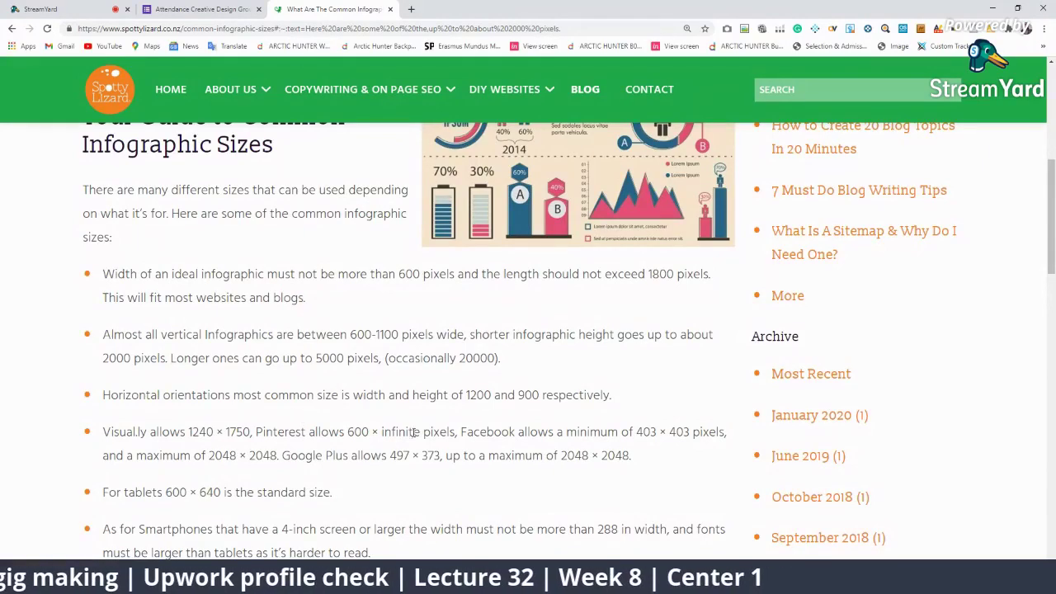
- Highlight the 600 px ideal width and 1800 px maximum length in the sizes article, then return to Illustrator
{"action": "scroll", "coordinate": [415, 432], "scroll_direction": "down", "scroll_amount": 1}
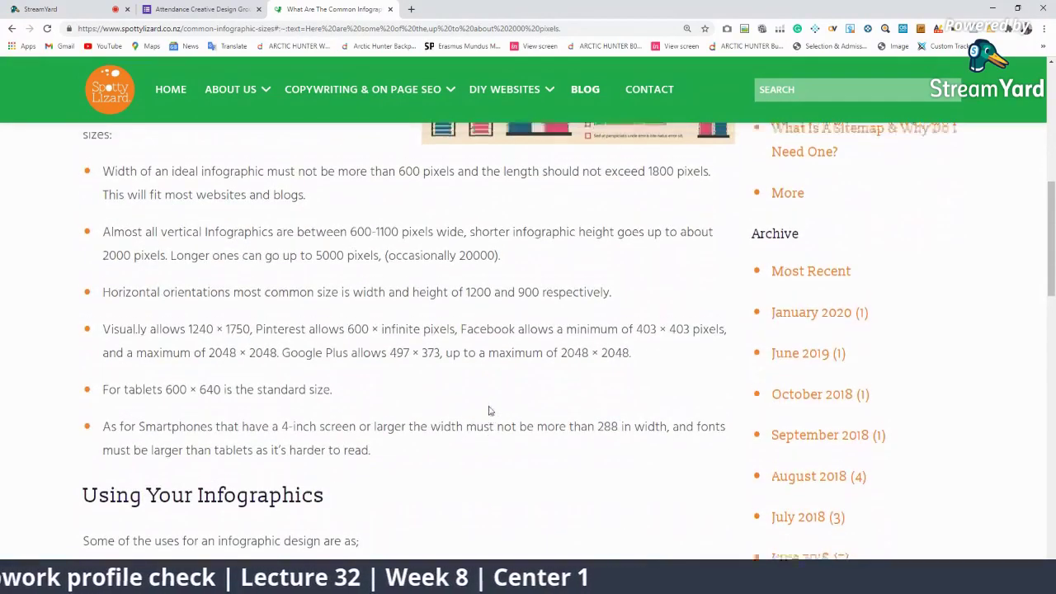
{"action": "scroll", "coordinate": [487, 400], "scroll_direction": "up", "scroll_amount": 1}
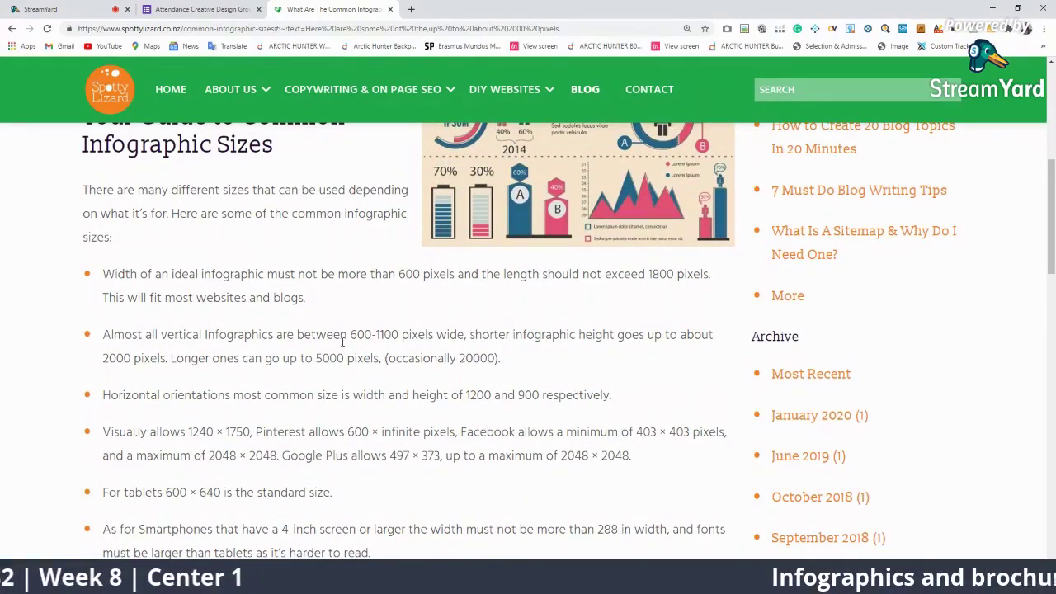
{"action": "left_click_drag", "start_coordinate": [351, 334], "coordinate": [377, 334]}
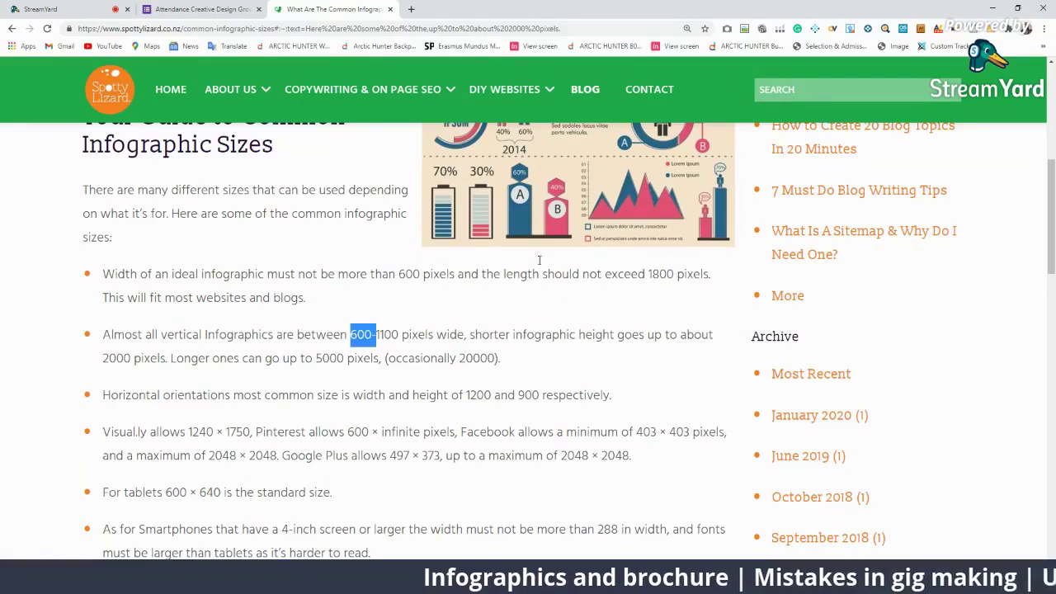
{"action": "left_click_drag", "start_coordinate": [386, 274], "coordinate": [422, 272]}
{"action": "left_click", "coordinate": [582, 290]}
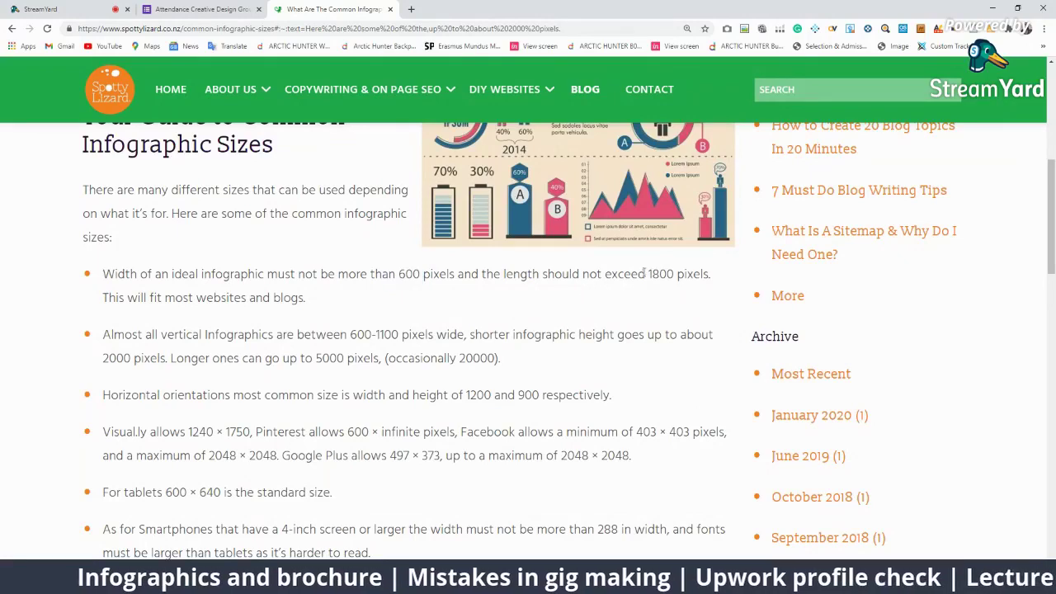
{"action": "left_click_drag", "start_coordinate": [648, 273], "coordinate": [674, 273]}
{"action": "left_click", "coordinate": [694, 298]}
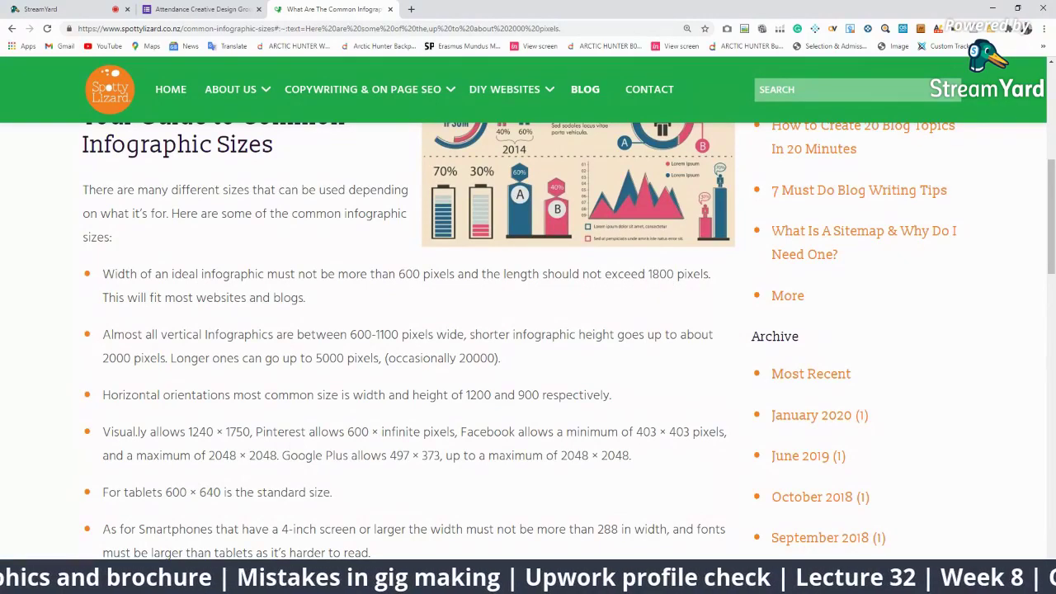
{"action": "key", "text": "alt+Tab"}
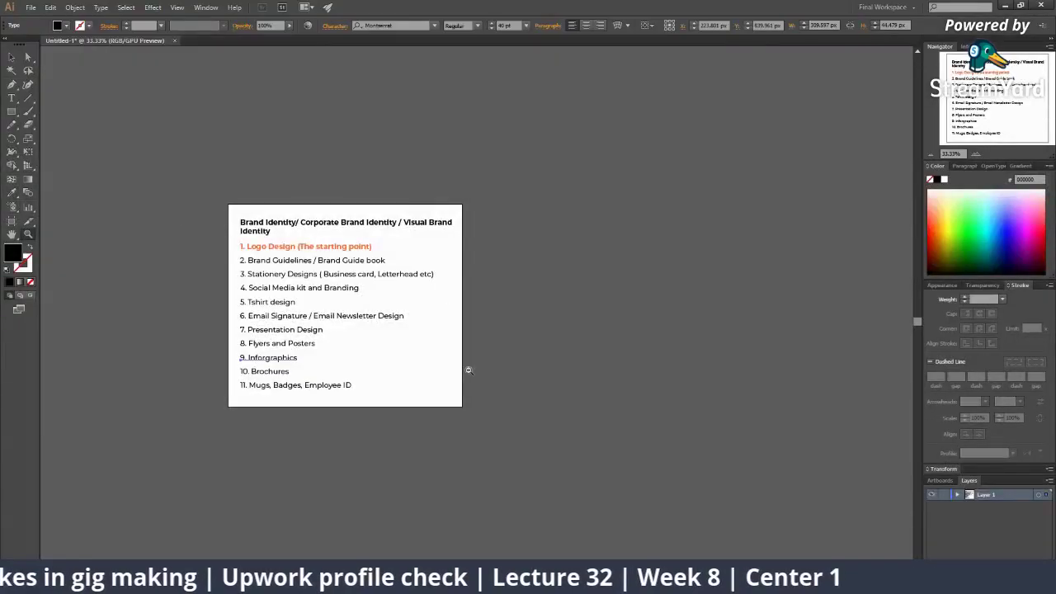
- Zoom out and draw a new artboard to the right of the first one
{"action": "key", "text": "ctrl+minus"}
{"action": "left_click_drag", "start_coordinate": [466, 365], "coordinate": [439, 320]}
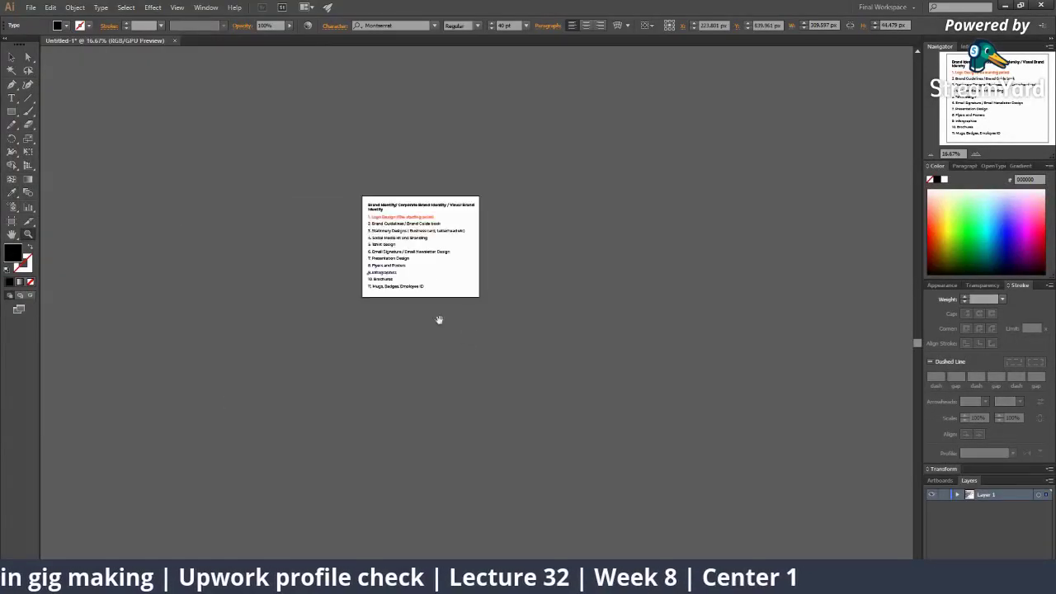
{"action": "left_click_drag", "start_coordinate": [594, 234], "coordinate": [476, 245]}
{"action": "left_click_drag", "start_coordinate": [544, 179], "coordinate": [341, 255]}
{"action": "mouse_move", "coordinate": [239, 275]}
{"action": "left_mouse_down"}
{"action": "mouse_move", "coordinate": [391, 325]}
{"action": "mouse_move", "coordinate": [321, 319]}
{"action": "left_mouse_up"}
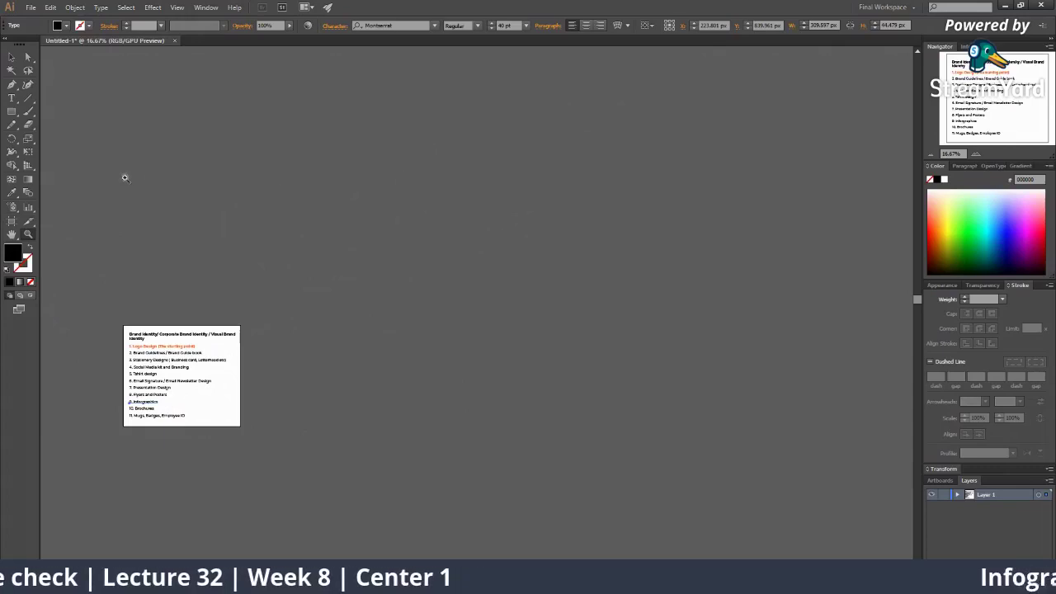
{"action": "left_click", "coordinate": [12, 221]}
{"action": "mouse_move", "coordinate": [622, 316]}
{"action": "left_mouse_down"}
{"action": "mouse_move", "coordinate": [505, 216]}
{"action": "mouse_move", "coordinate": [481, 286]}
{"action": "left_mouse_up"}
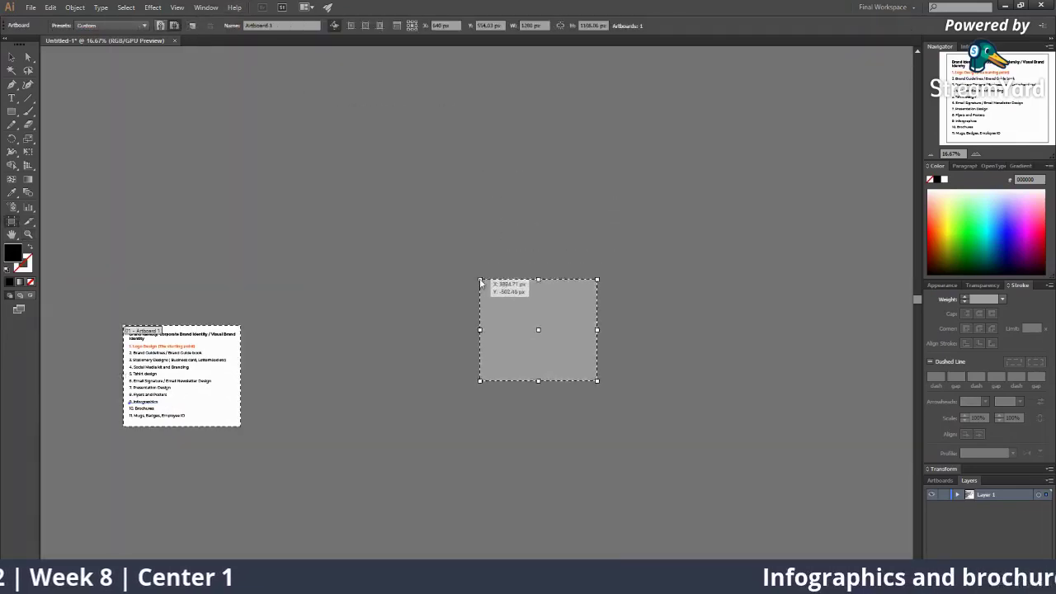
- Size the new artboard to 600 px wide by 1800 px tall
{"action": "double_click", "coordinate": [525, 26]}
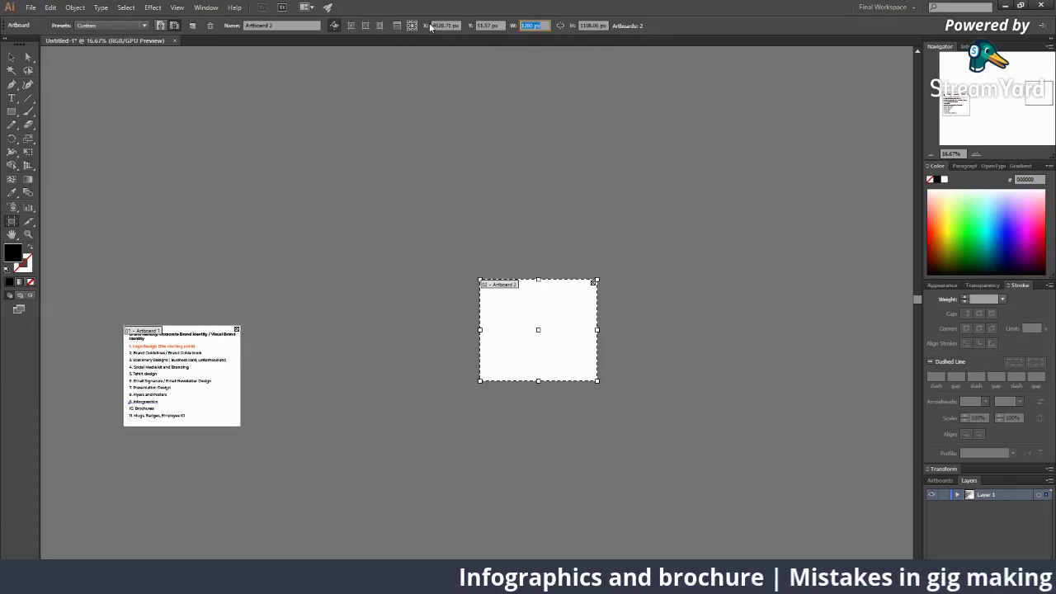
{"action": "type", "text": "600"}
{"action": "key", "text": "Tab"}
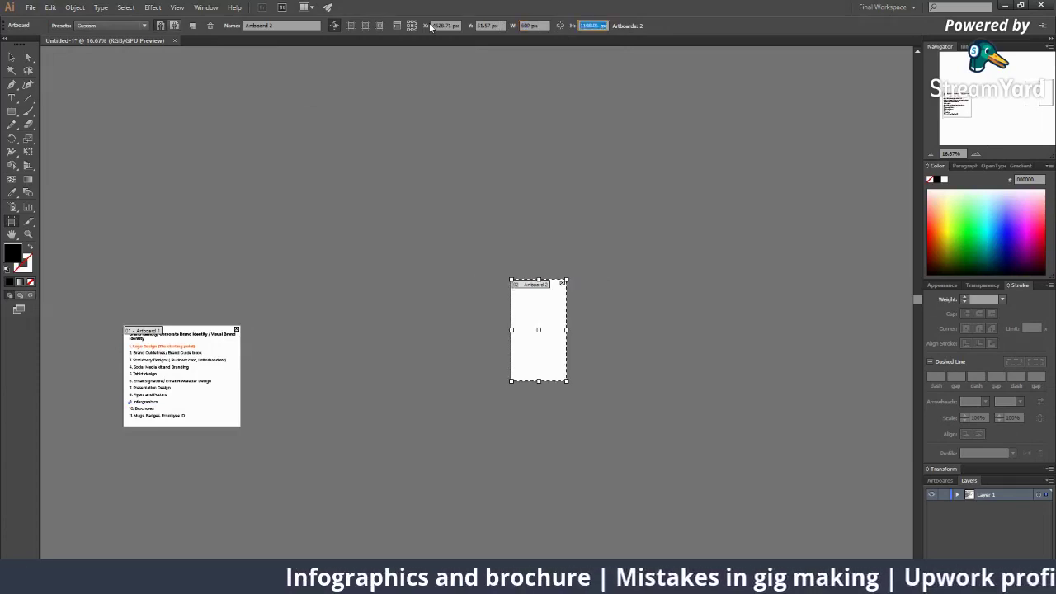
{"action": "type", "text": "800"}
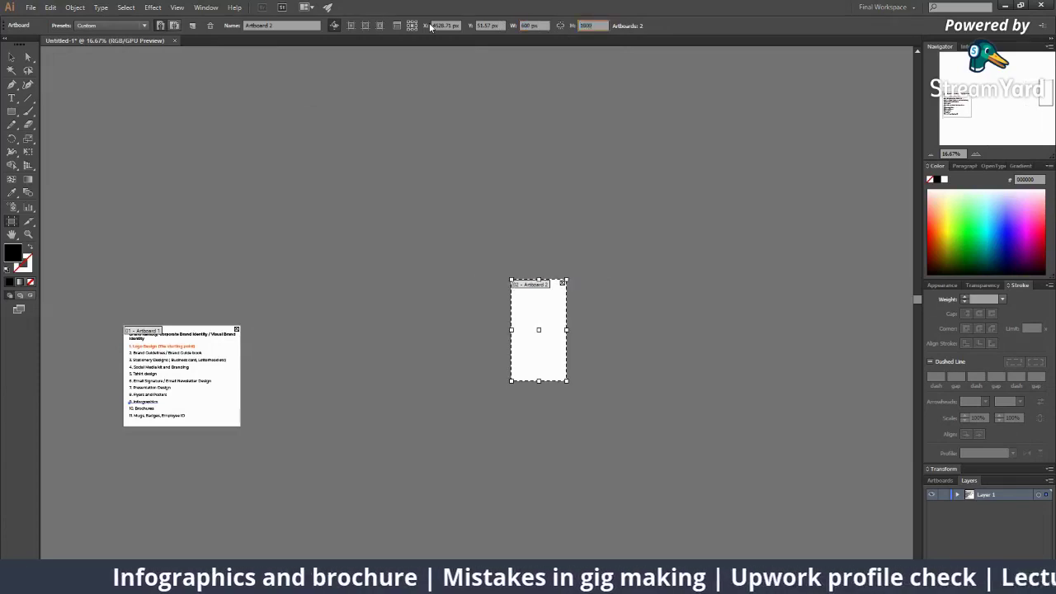
{"action": "key", "text": "Return"}
{"action": "key", "text": "Return"}
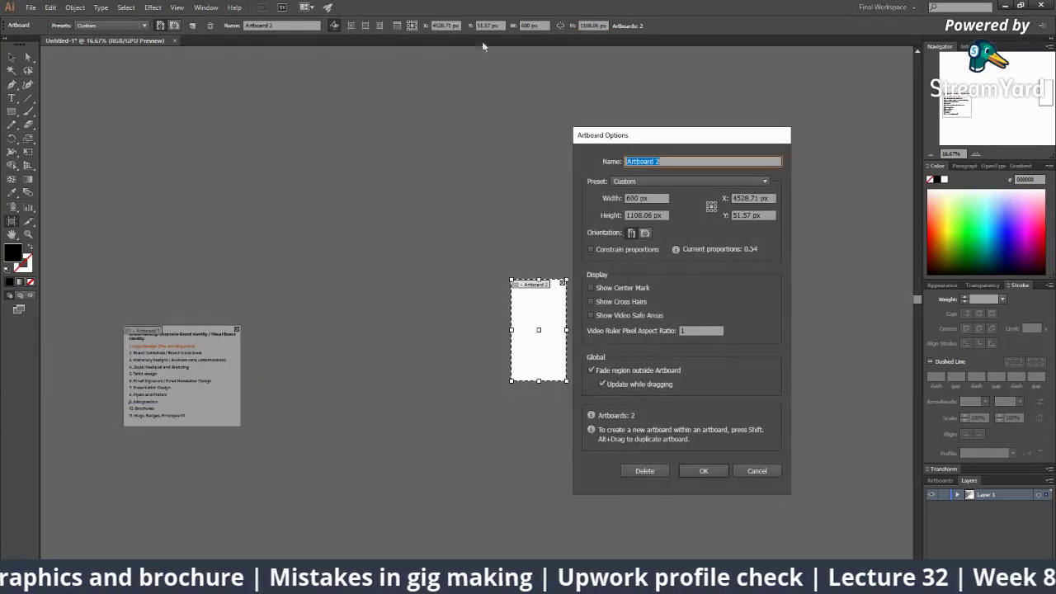
{"action": "left_click", "coordinate": [755, 471]}
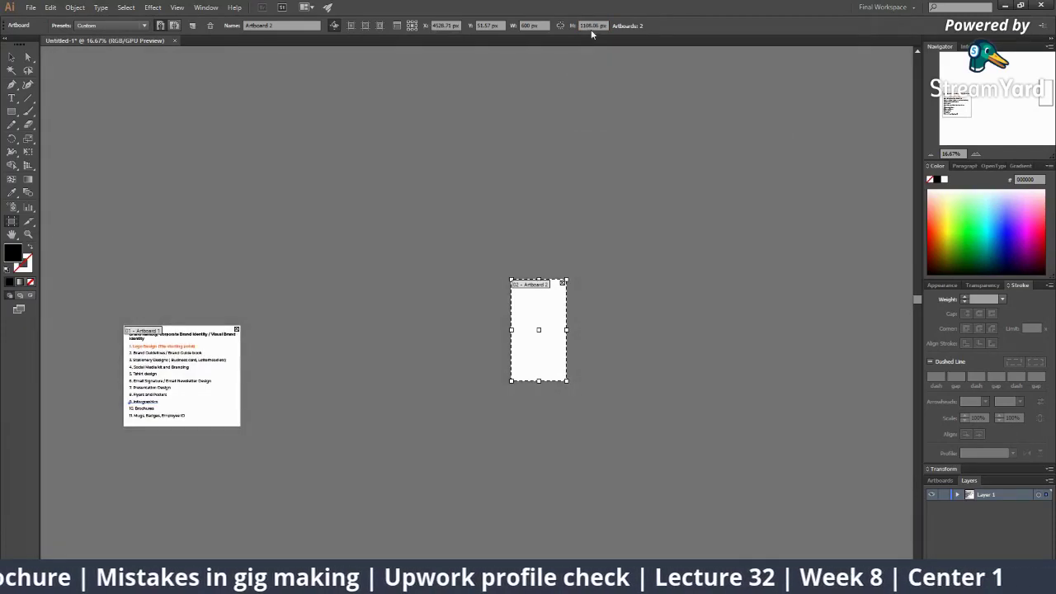
{"action": "left_click", "coordinate": [592, 27]}
{"action": "type", "text": "1800"}
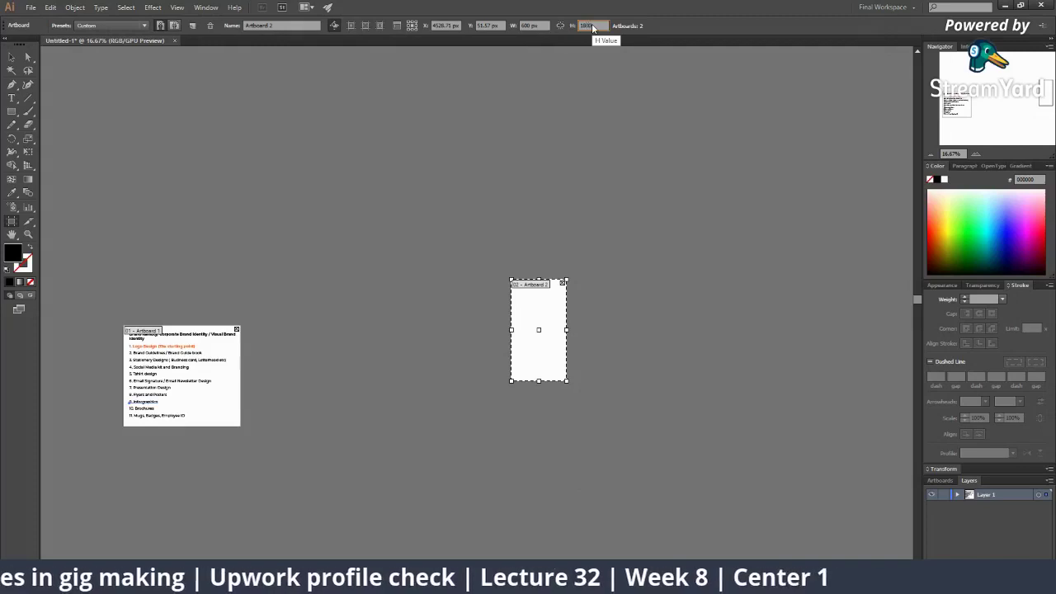
{"action": "key", "text": "Return"}
{"action": "key", "text": "Escape"}
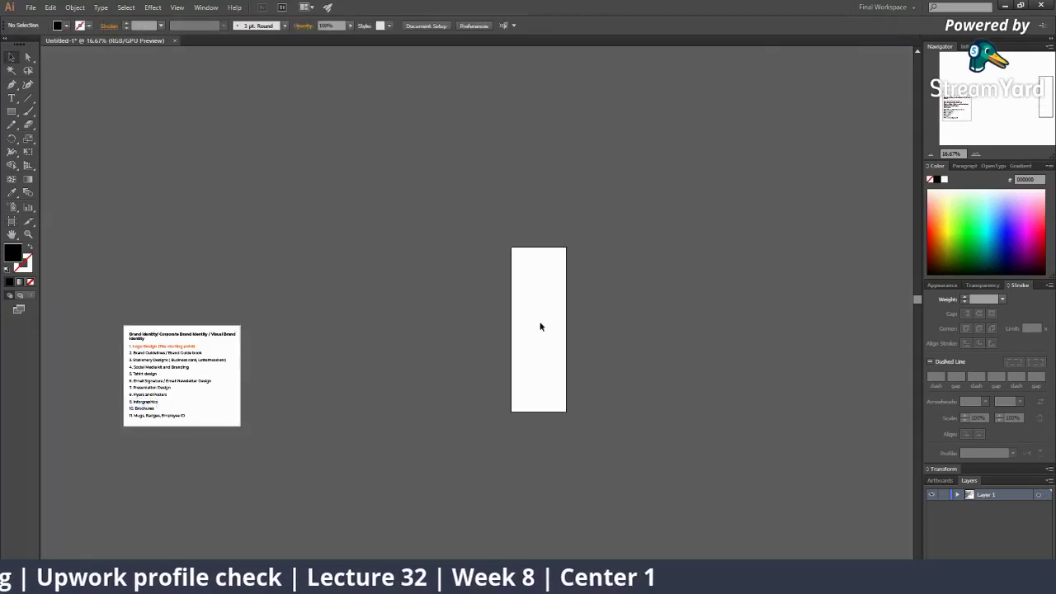
- Zoom to view the whole tall artboard, then go back to the sizes article in Chrome
{"action": "key", "text": "z"}
{"action": "left_click", "coordinate": [540, 321]}
{"action": "left_click", "coordinate": [360, 223], "text": "alt"}
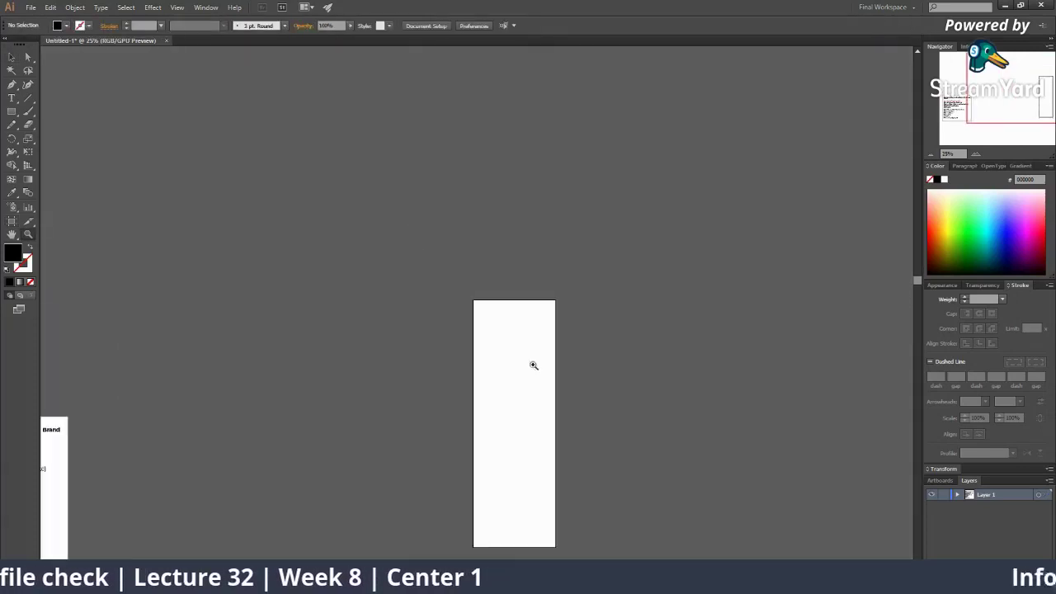
{"action": "key", "text": "alt+Tab"}
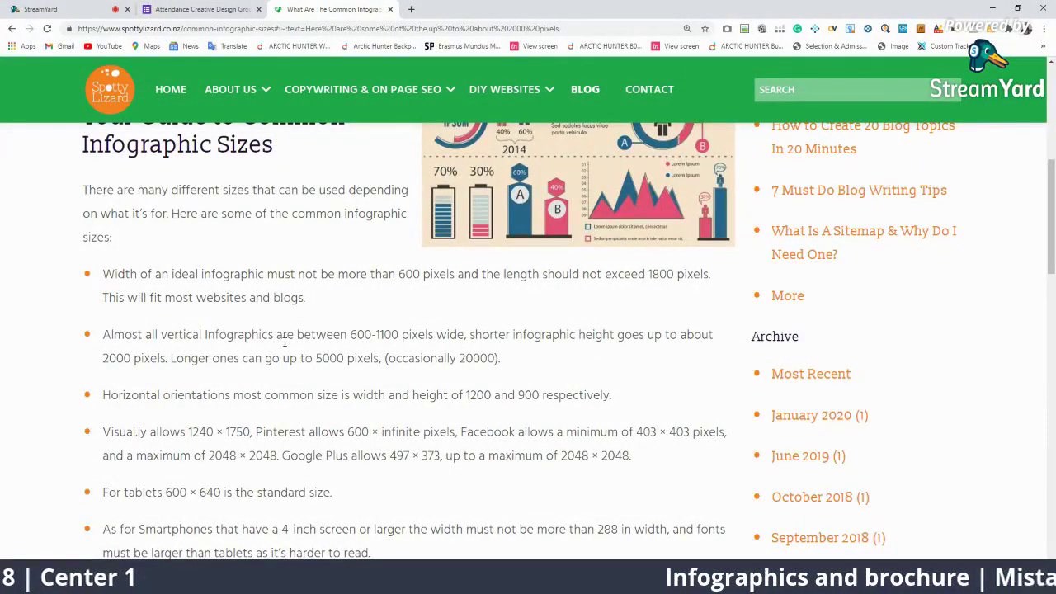
- Highlight the 600-1100 px width range for vertical infographics, then return to Illustrator
{"action": "left_click_drag", "start_coordinate": [356, 333], "coordinate": [406, 334]}
{"action": "left_click", "coordinate": [338, 330]}
{"action": "left_click", "coordinate": [301, 369]}
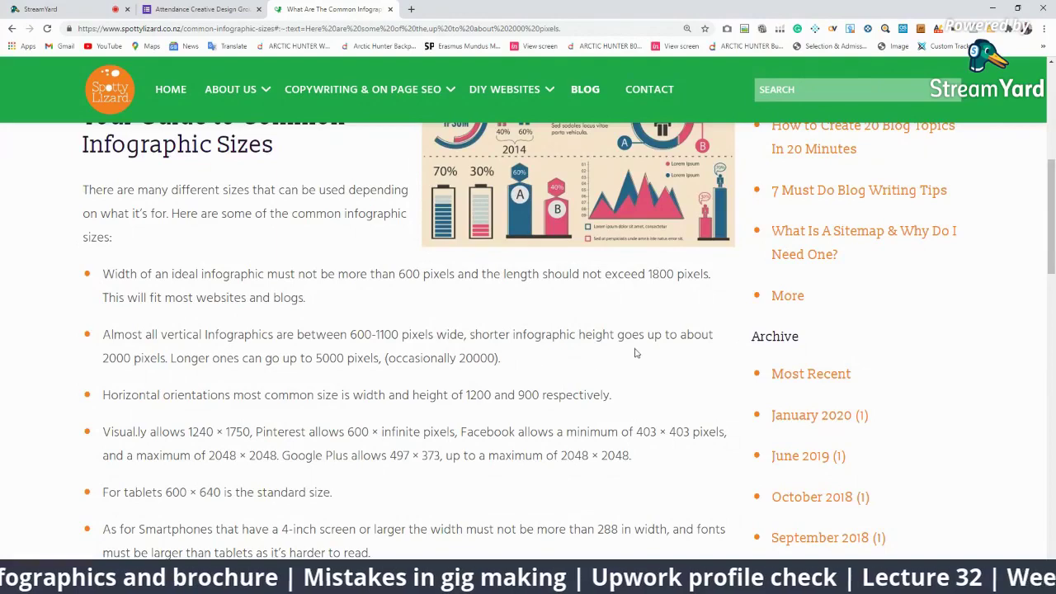
{"action": "left_click_drag", "start_coordinate": [397, 334], "coordinate": [350, 335]}
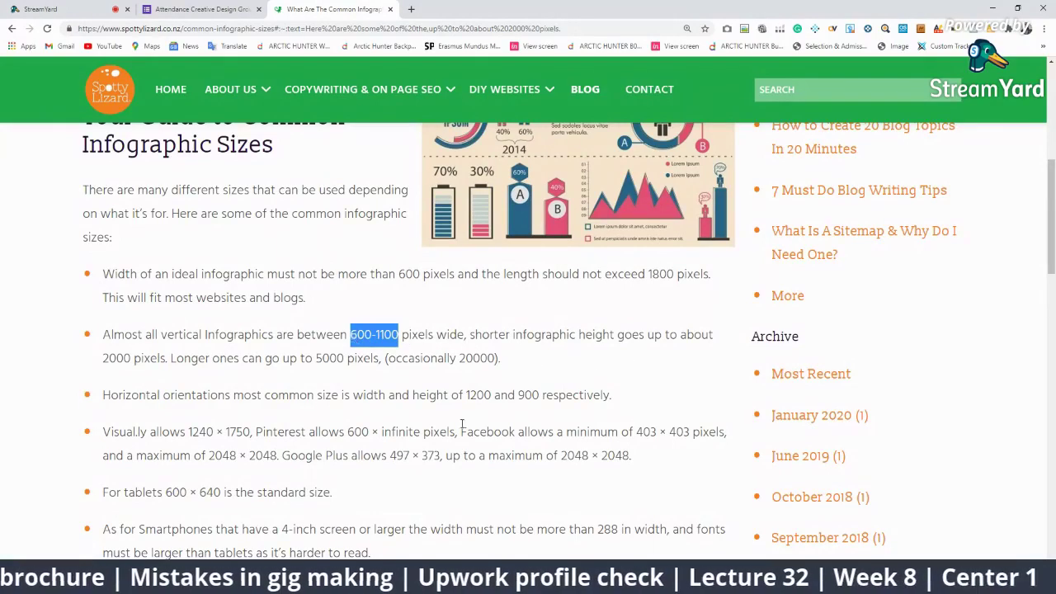
{"action": "key", "text": "alt+Tab"}
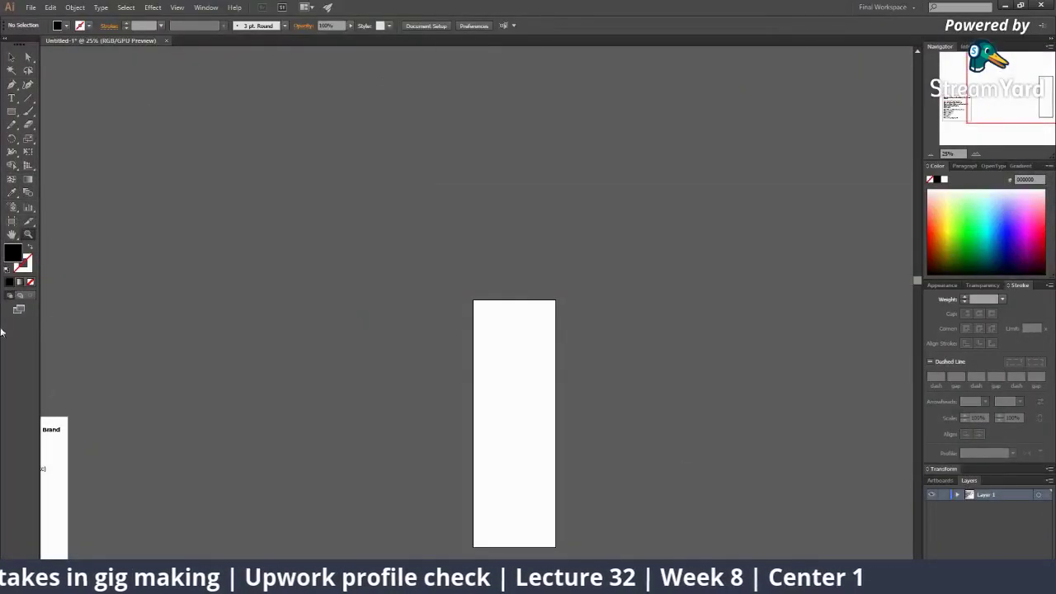
- Change Artboard 2's width to 1100 px, keeping its 1800 px height, and zoom in on it
{"action": "left_click", "coordinate": [12, 221]}
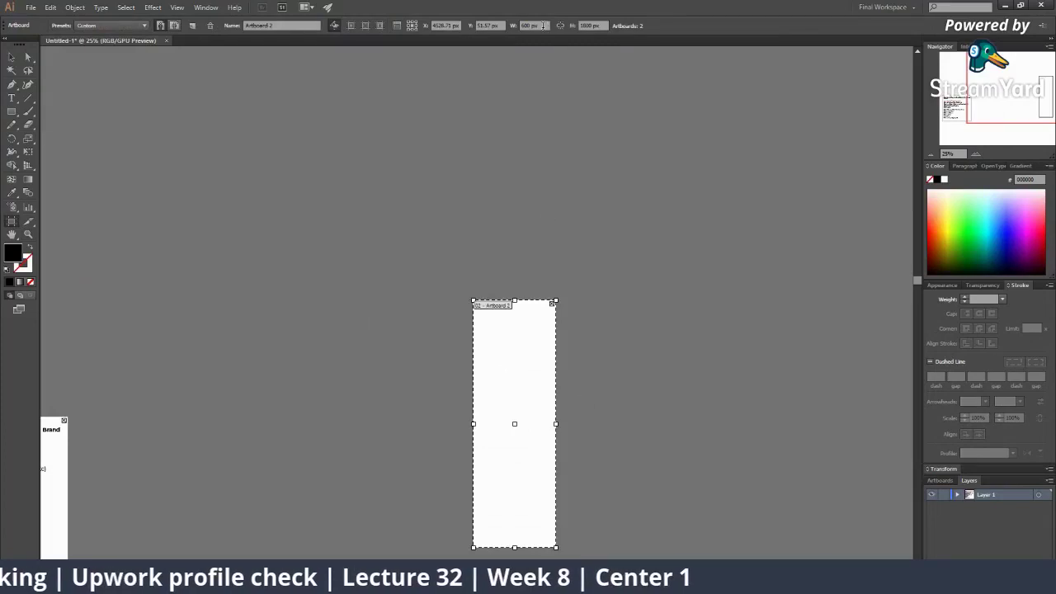
{"action": "left_click_drag", "start_coordinate": [543, 26], "coordinate": [437, 22]}
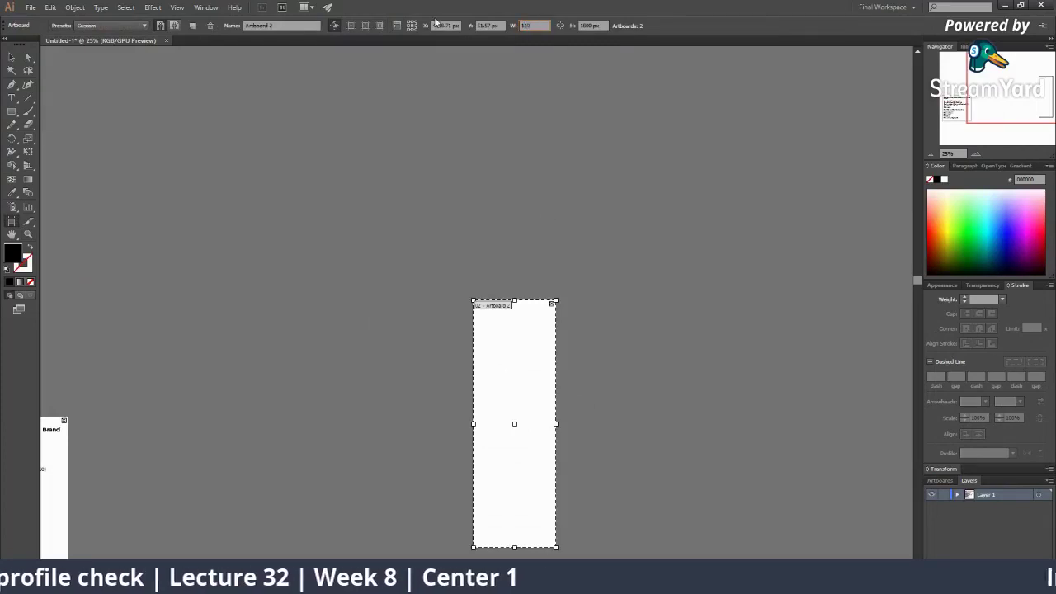
{"action": "type", "text": "0"}
{"action": "key", "text": "Return"}
{"action": "key", "text": "Escape"}
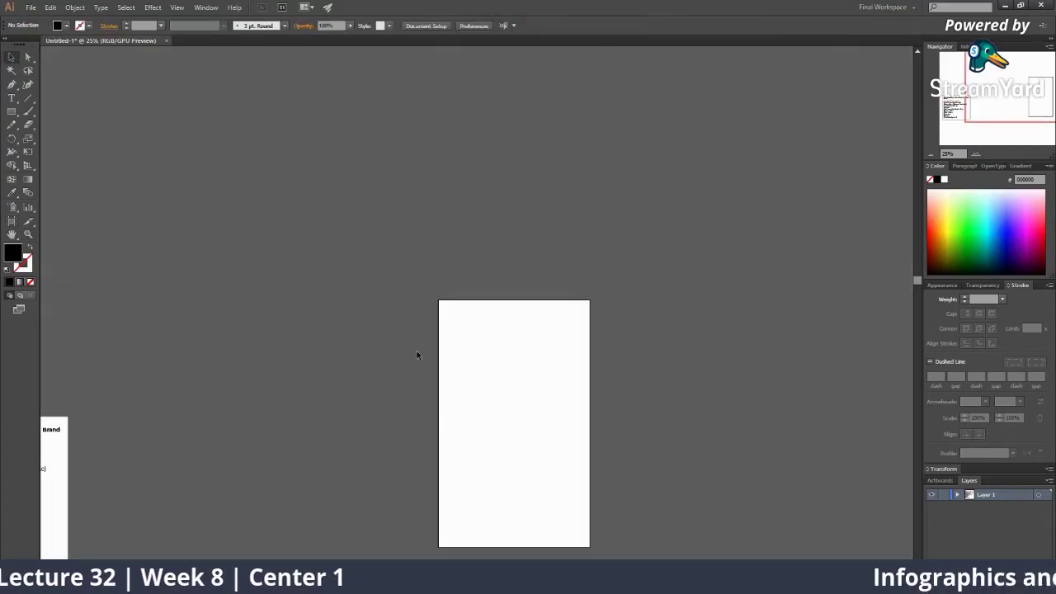
{"action": "mouse_move", "coordinate": [416, 350]}
{"action": "left_mouse_down"}
{"action": "mouse_move", "coordinate": [567, 321]}
{"action": "mouse_move", "coordinate": [531, 337]}
{"action": "left_mouse_up"}
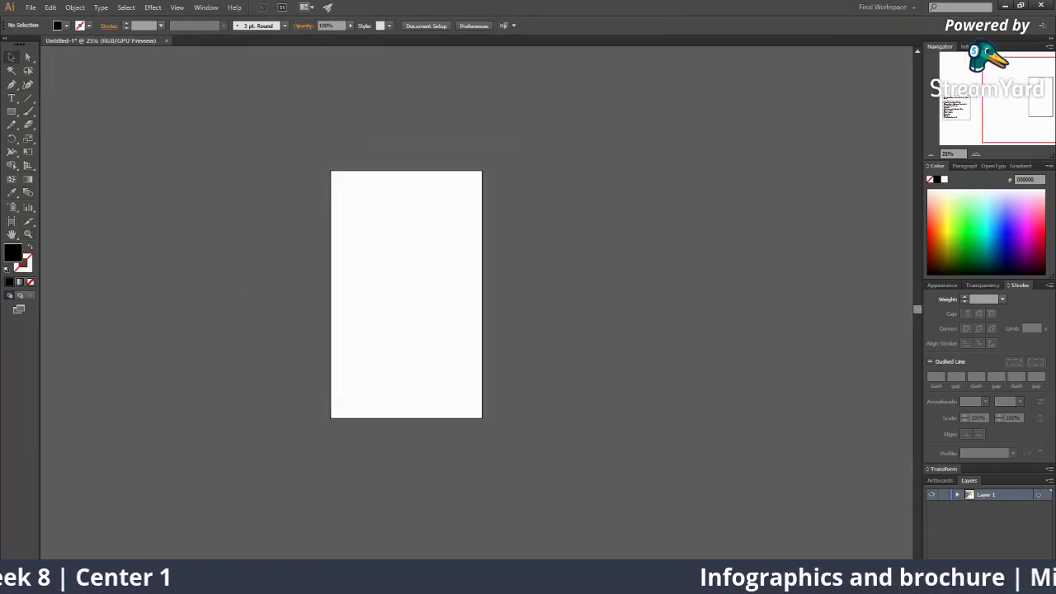
{"action": "key", "text": "z"}
{"action": "left_click", "coordinate": [463, 268]}
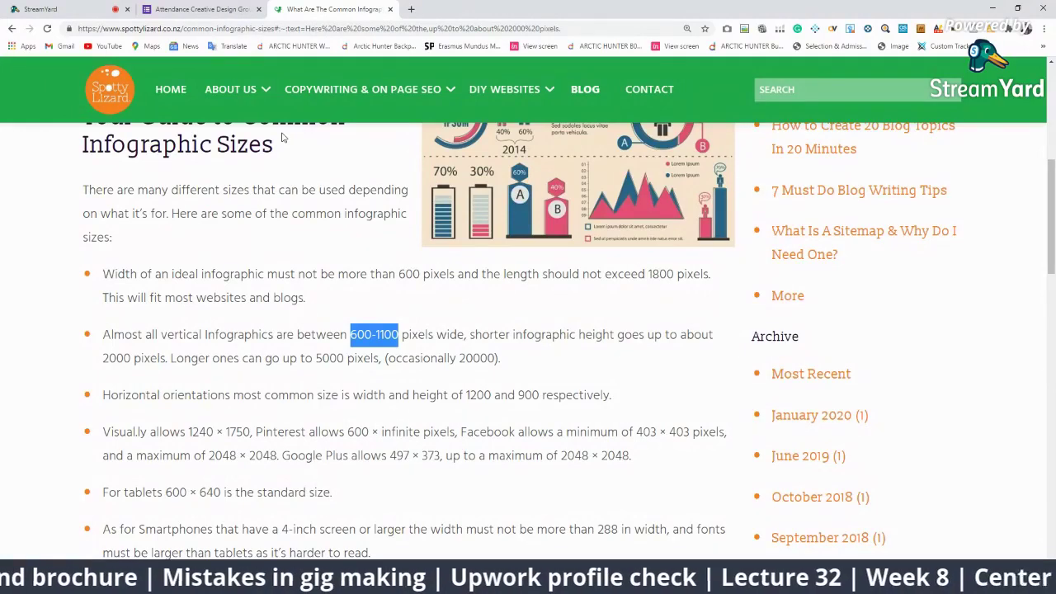
- Open Freepik in a new tab and search free vectors for 'corona inforgraphics'
{"action": "scroll", "coordinate": [281, 138], "scroll_direction": "up", "scroll_amount": 2}
{"action": "scroll", "coordinate": [282, 138], "scroll_direction": "up", "scroll_amount": 5}
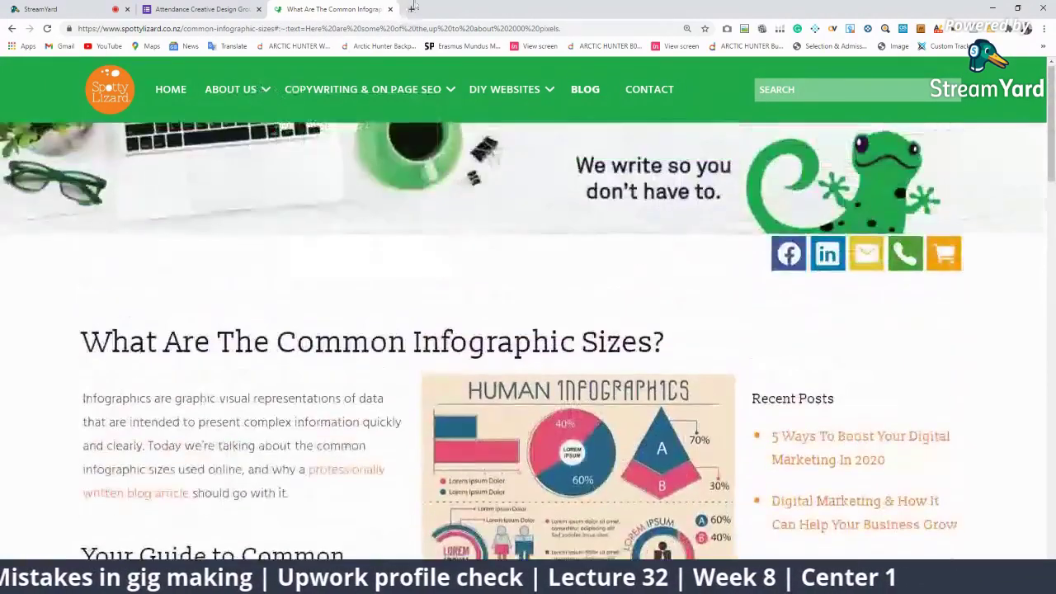
{"action": "left_click", "coordinate": [411, 9]}
{"action": "left_click", "coordinate": [432, 33]}
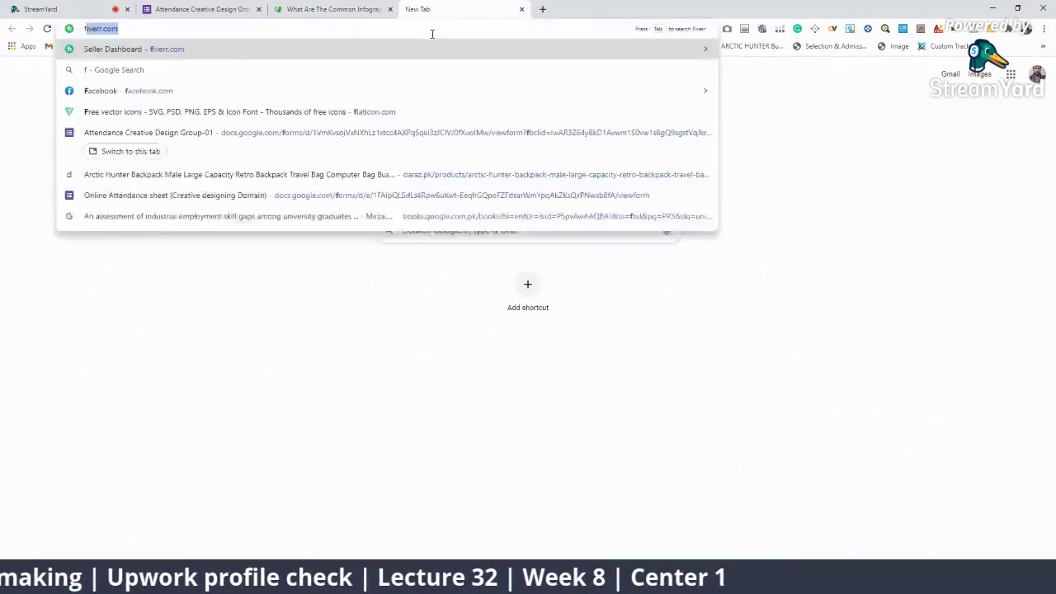
{"action": "type", "text": "freepik"}
{"action": "key", "text": "Return"}
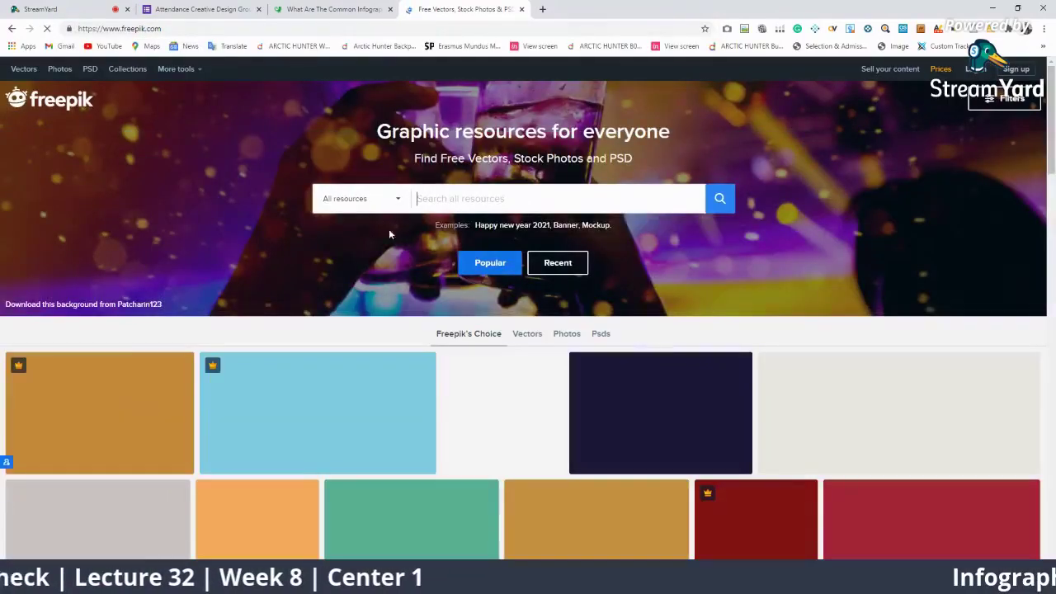
{"action": "left_click", "coordinate": [381, 210]}
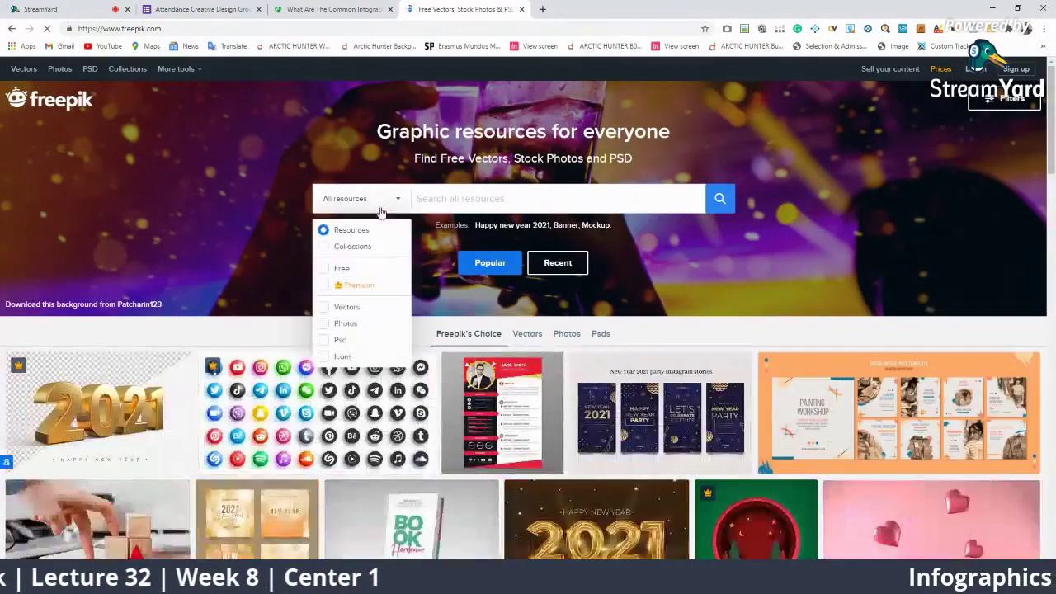
{"action": "left_click", "coordinate": [342, 269]}
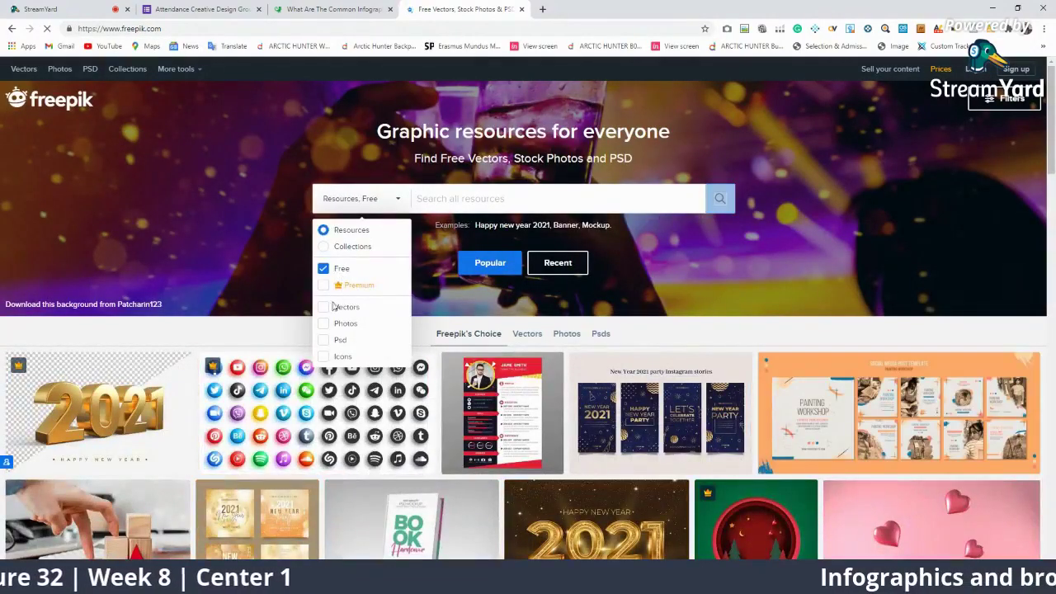
{"action": "left_click", "coordinate": [526, 189]}
{"action": "type", "text": "corona inforgraphics"}
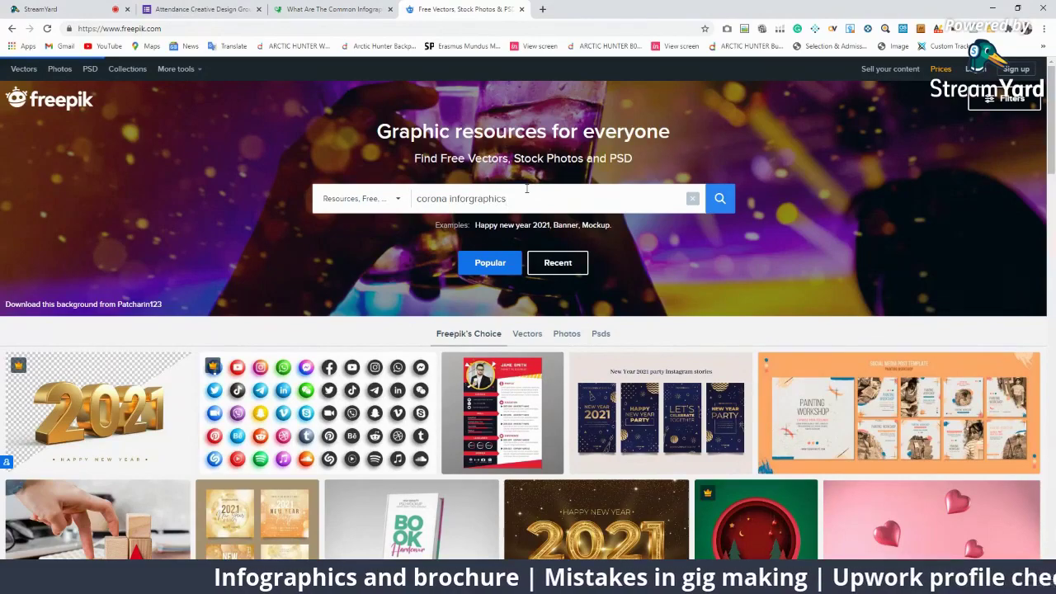
{"action": "key", "text": "Return"}
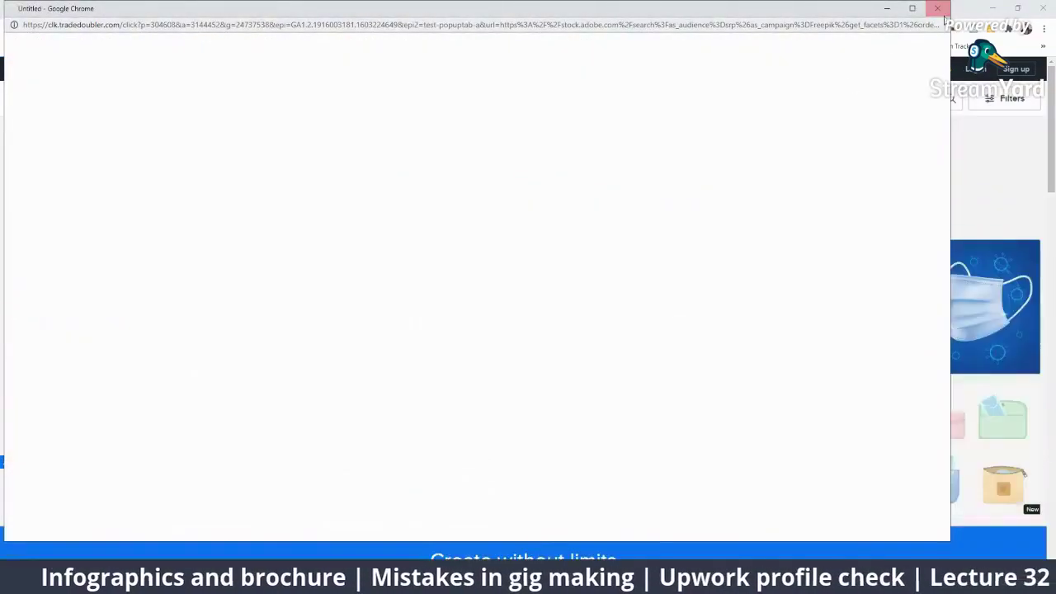
- Close the ad pop-up and open the face-mask disposal infographic in a new tab
{"action": "left_click", "coordinate": [943, 12]}
{"action": "scroll", "coordinate": [480, 309], "scroll_direction": "down", "scroll_amount": 3}
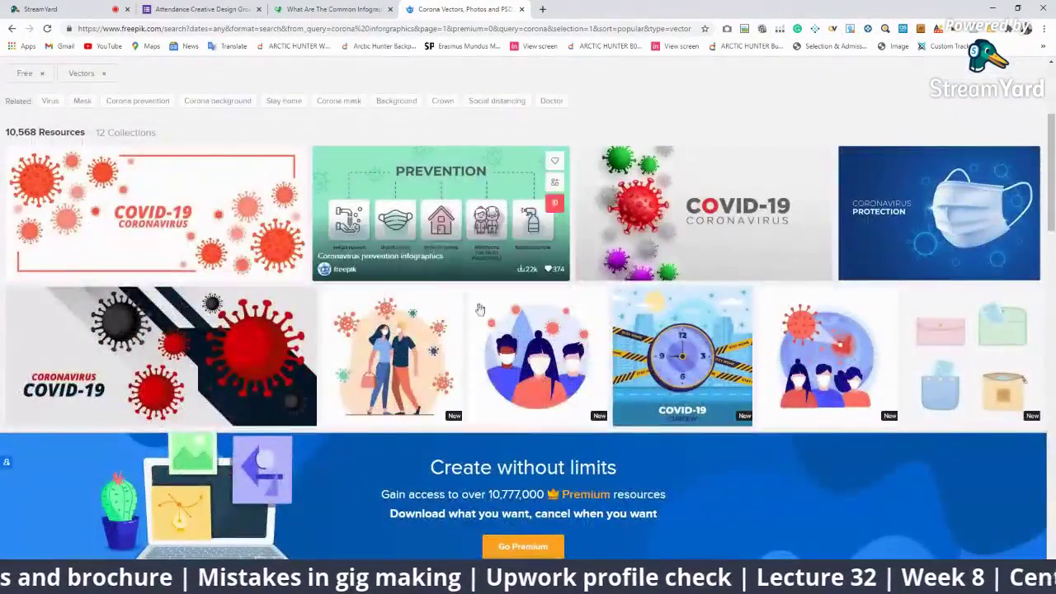
{"action": "scroll", "coordinate": [612, 330], "scroll_direction": "down", "scroll_amount": 3}
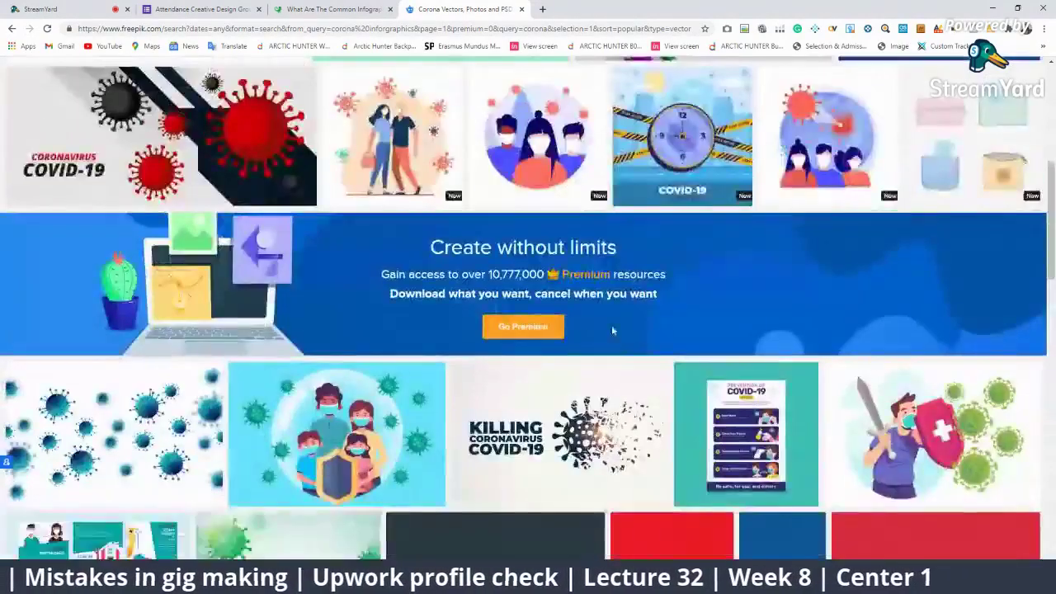
{"action": "scroll", "coordinate": [612, 330], "scroll_direction": "down", "scroll_amount": 3}
{"action": "scroll", "coordinate": [602, 363], "scroll_direction": "down", "scroll_amount": 2}
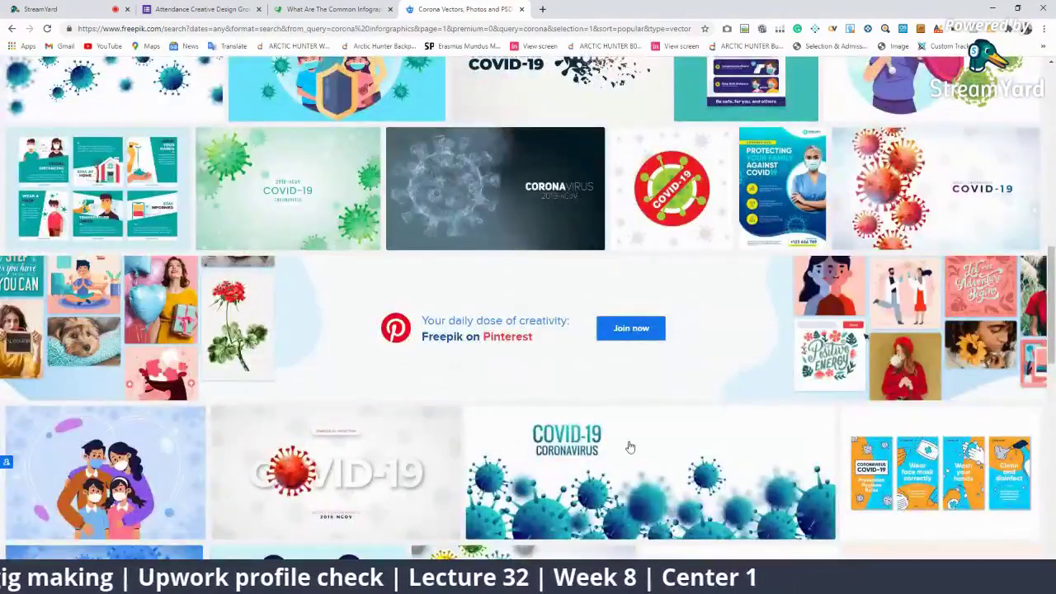
{"action": "scroll", "coordinate": [540, 376], "scroll_direction": "down", "scroll_amount": 3}
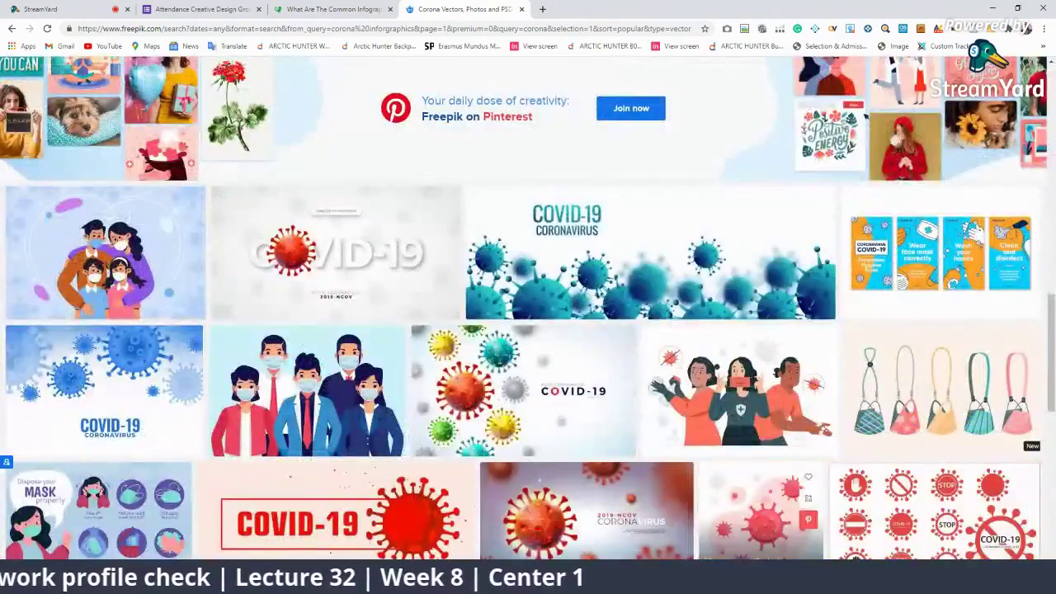
{"action": "scroll", "coordinate": [856, 233], "scroll_direction": "down", "scroll_amount": 4}
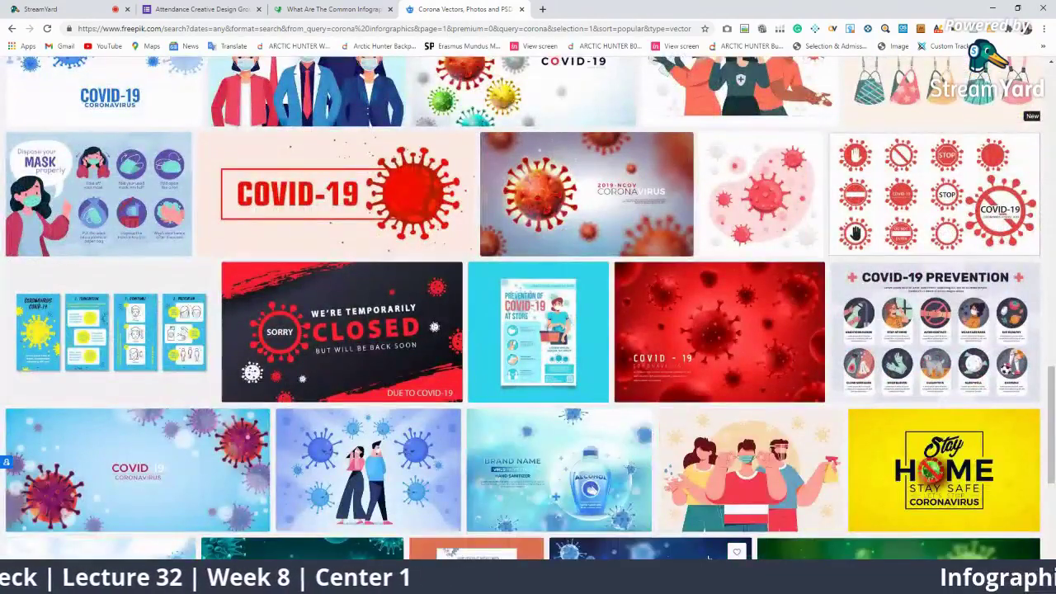
{"action": "right_click", "coordinate": [17, 157]}
{"action": "left_click", "coordinate": [62, 170]}
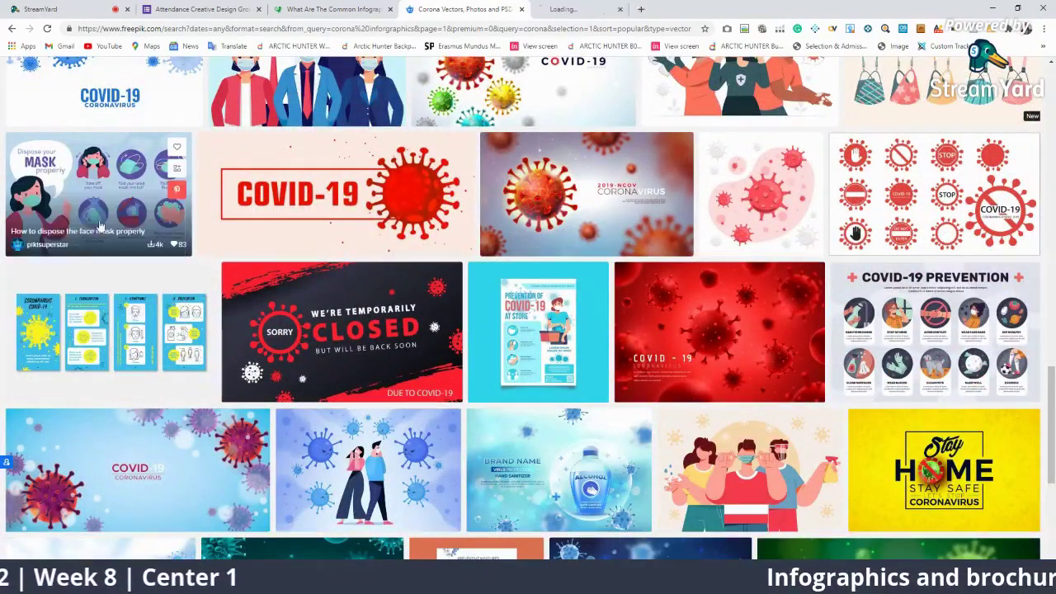
{"action": "key", "text": "ctrl+Tab"}
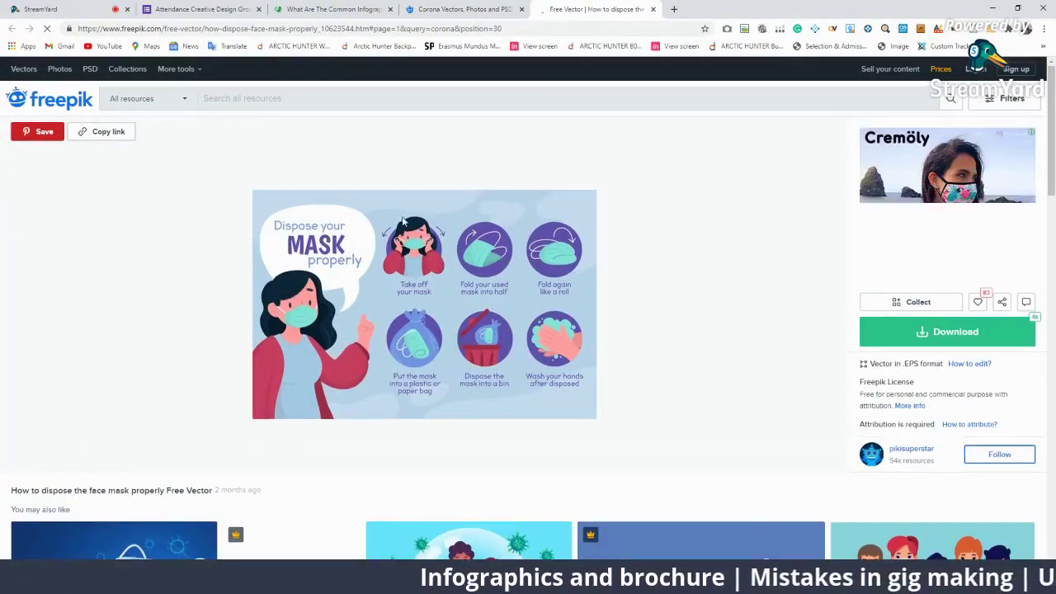
- Download the infographic using the free download with attribution
{"action": "scroll", "coordinate": [681, 287], "scroll_direction": "down", "scroll_amount": 3}
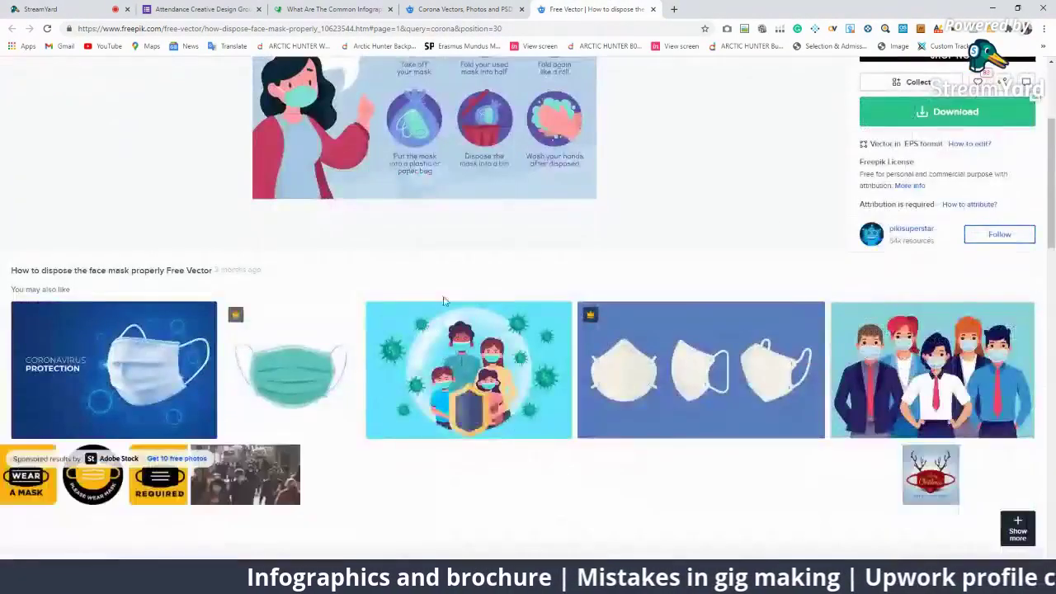
{"action": "scroll", "coordinate": [890, 293], "scroll_direction": "up", "scroll_amount": 2}
{"action": "left_click", "coordinate": [934, 279]}
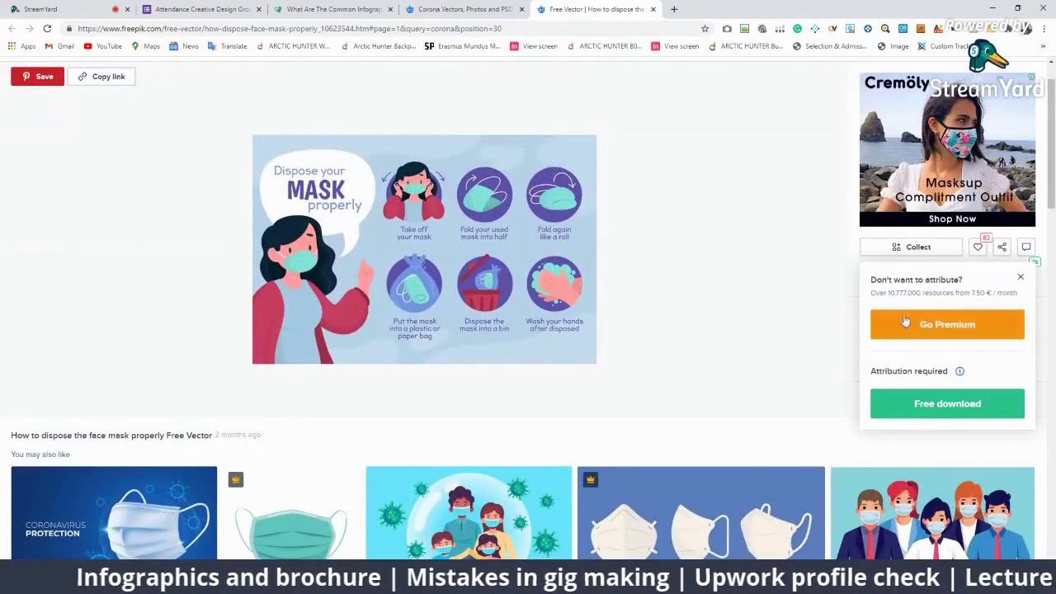
{"action": "left_click", "coordinate": [986, 417]}
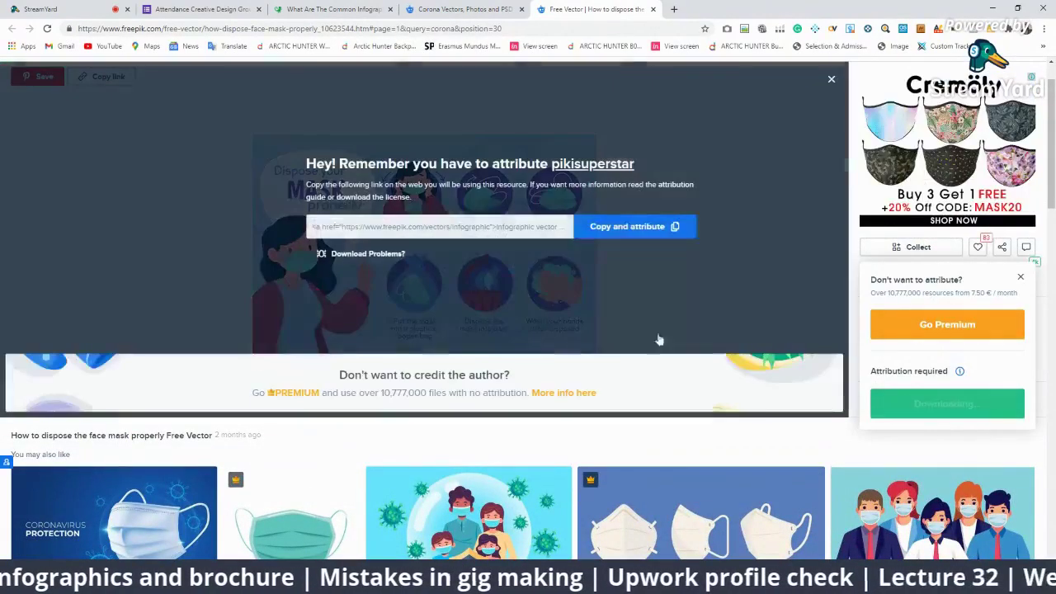
{"action": "left_click", "coordinate": [830, 79]}
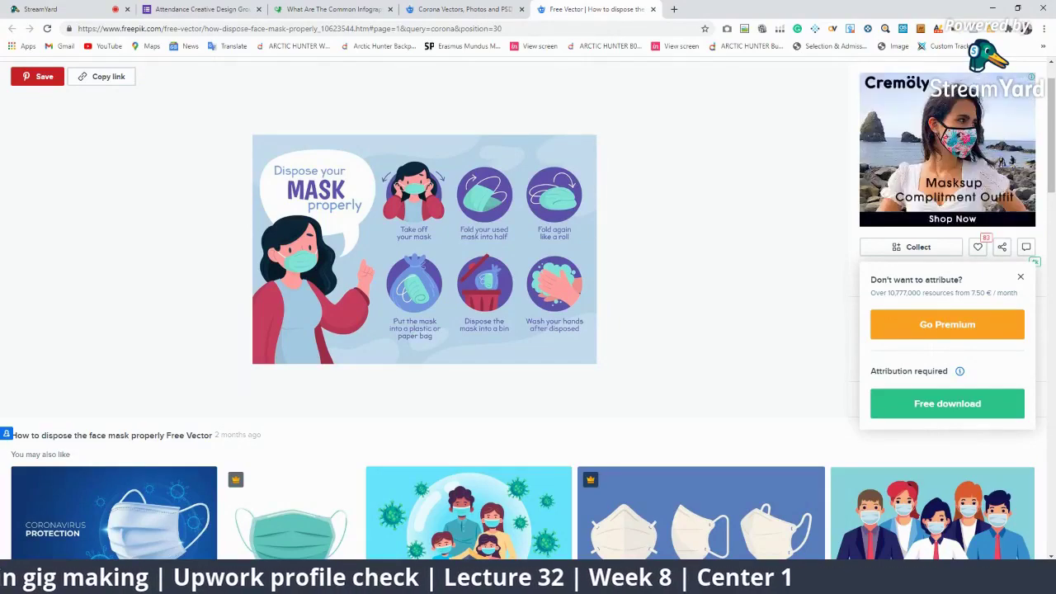
- Drag 4488669.ai from the archive into Illustrator
{"action": "left_click", "coordinate": [169, 262]}
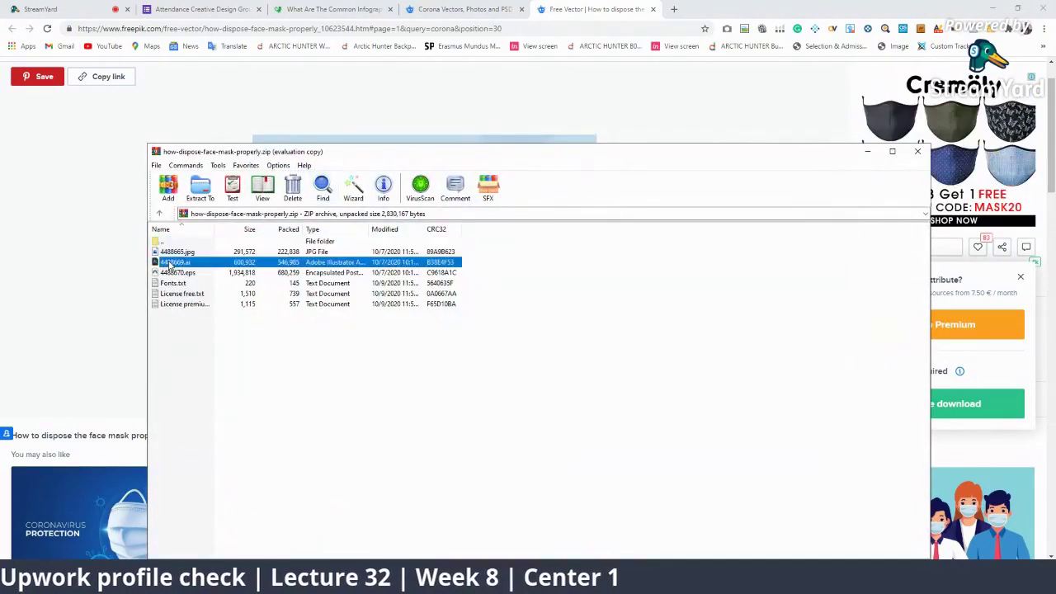
{"action": "mouse_move", "coordinate": [175, 265]}
{"action": "left_mouse_down"}
{"action": "mouse_move", "coordinate": [691, 509]}
{"action": "mouse_move", "coordinate": [587, 402]}
{"action": "left_mouse_up"}
{"action": "left_click_drag", "start_coordinate": [548, 7], "coordinate": [863, 168]}
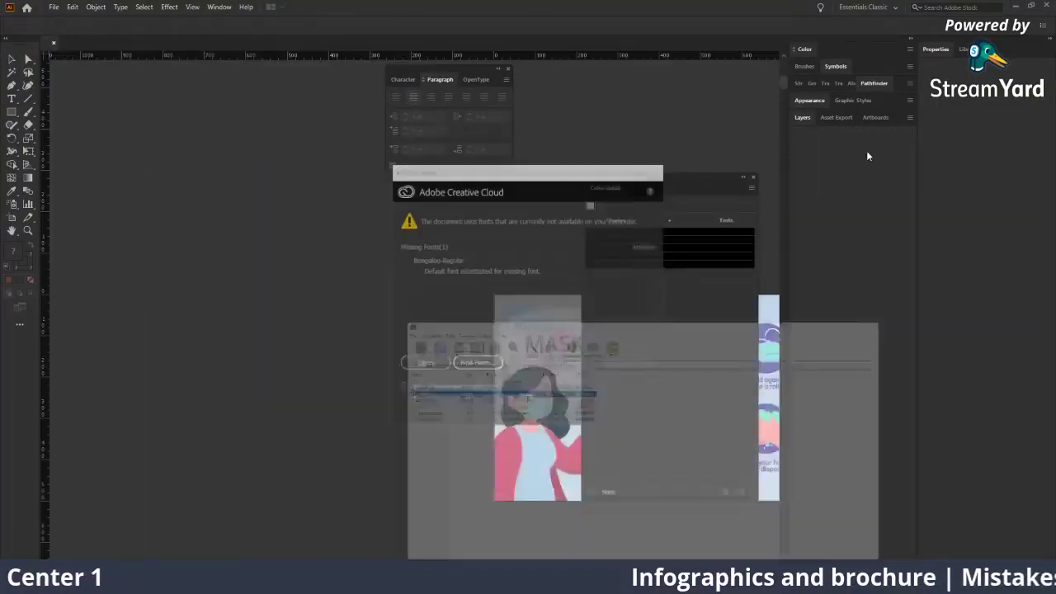
- Open 4488669.ai from the archive, dismissing the missing-fonts warning, and zoom in on the artwork
{"action": "left_click", "coordinate": [438, 366]}
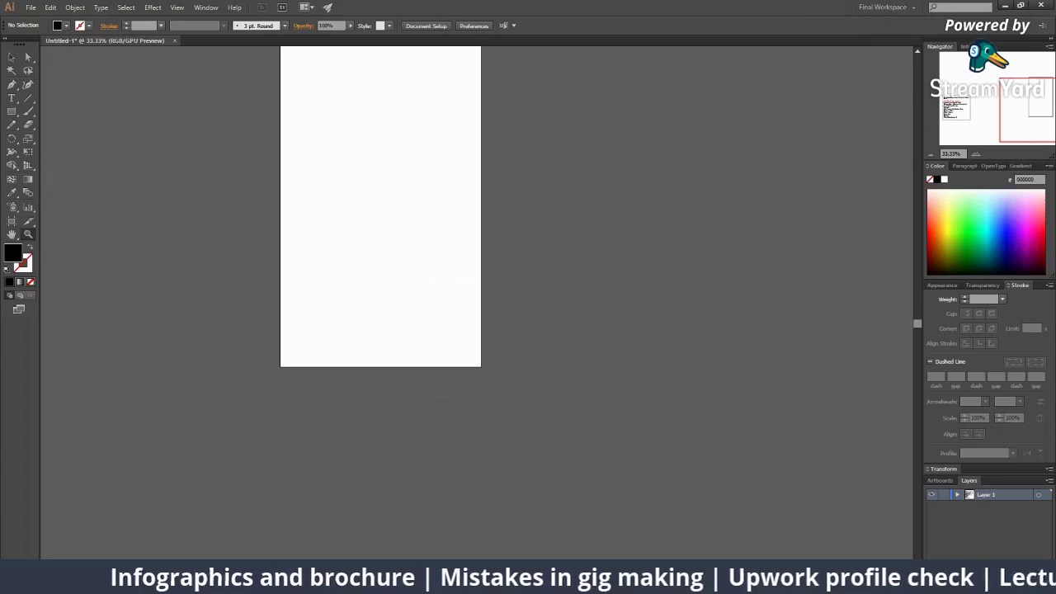
{"action": "key", "text": "alt+Tab"}
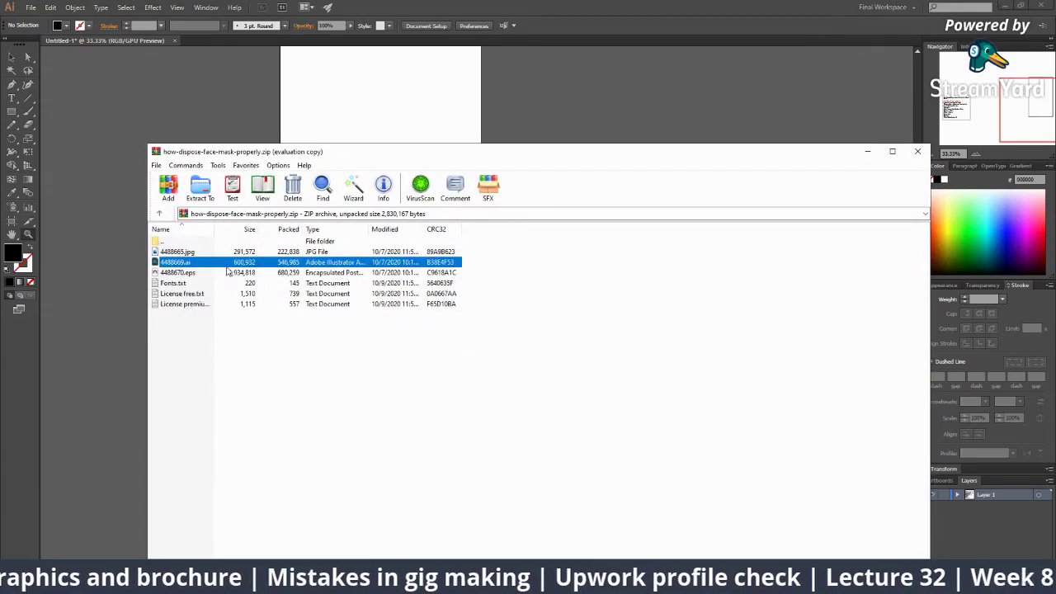
{"action": "key", "text": "Return"}
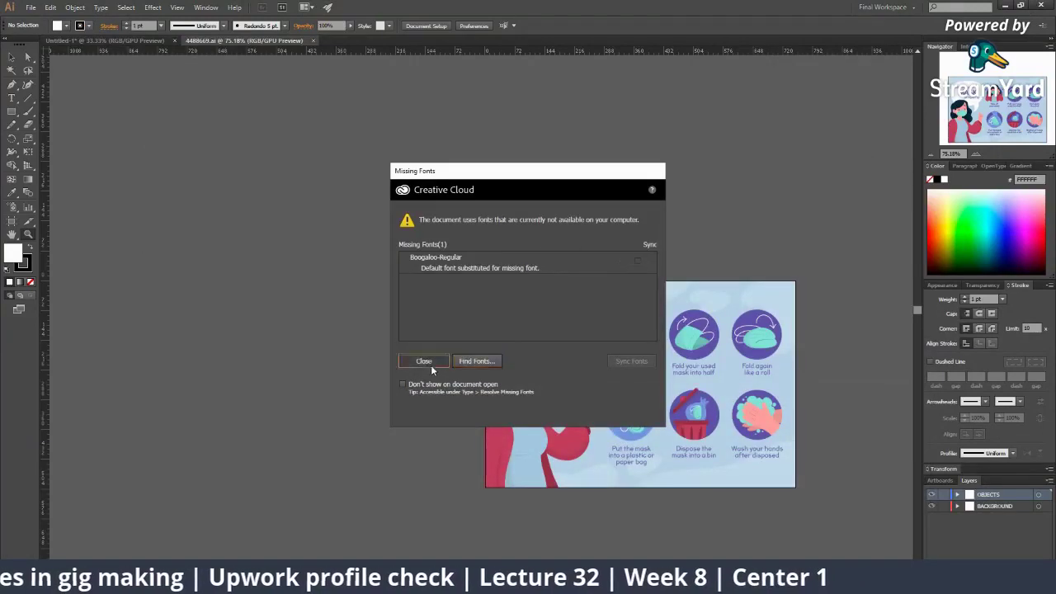
{"action": "left_click", "coordinate": [431, 364]}
{"action": "key", "text": "ctrl+1"}
{"action": "left_click", "coordinate": [545, 361]}
- Release the artwork's clipping mask and ungroup the light-blue background
{"action": "key", "text": "v"}
{"action": "left_click", "coordinate": [334, 356]}
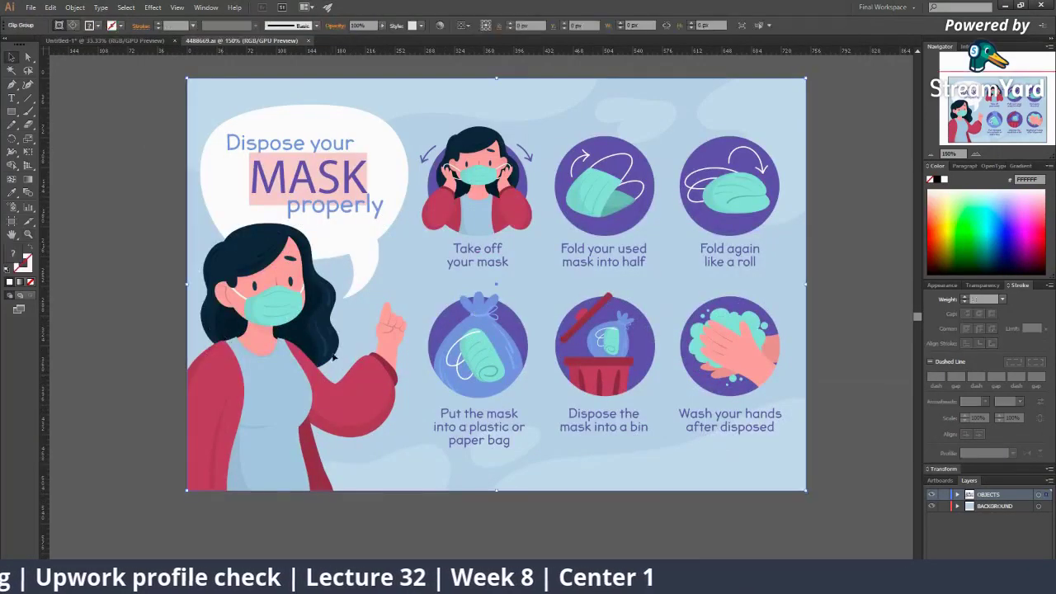
{"action": "key", "text": "ctrl+a"}
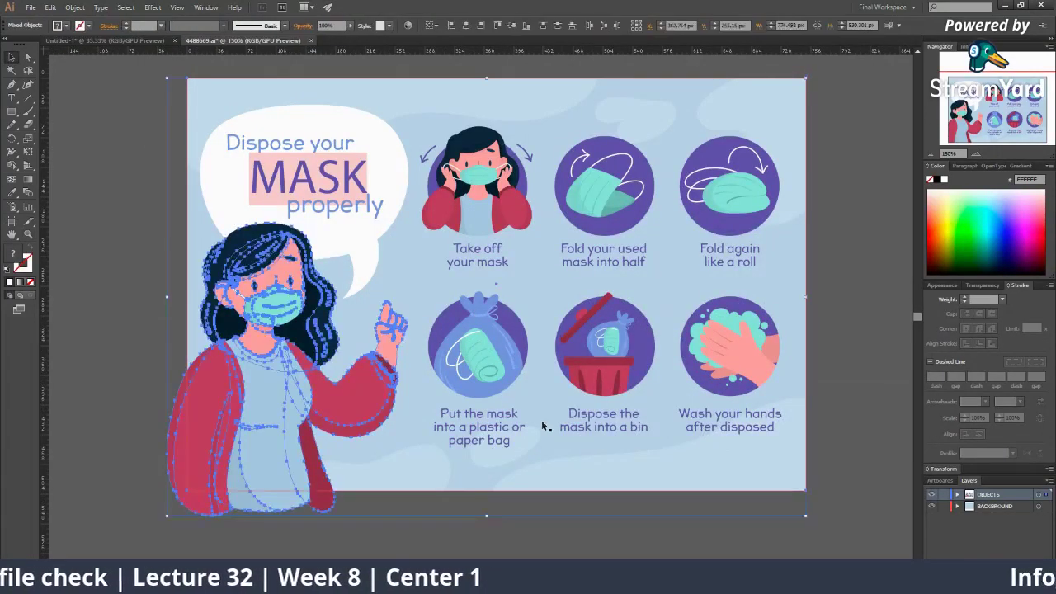
{"action": "left_click", "coordinate": [414, 408]}
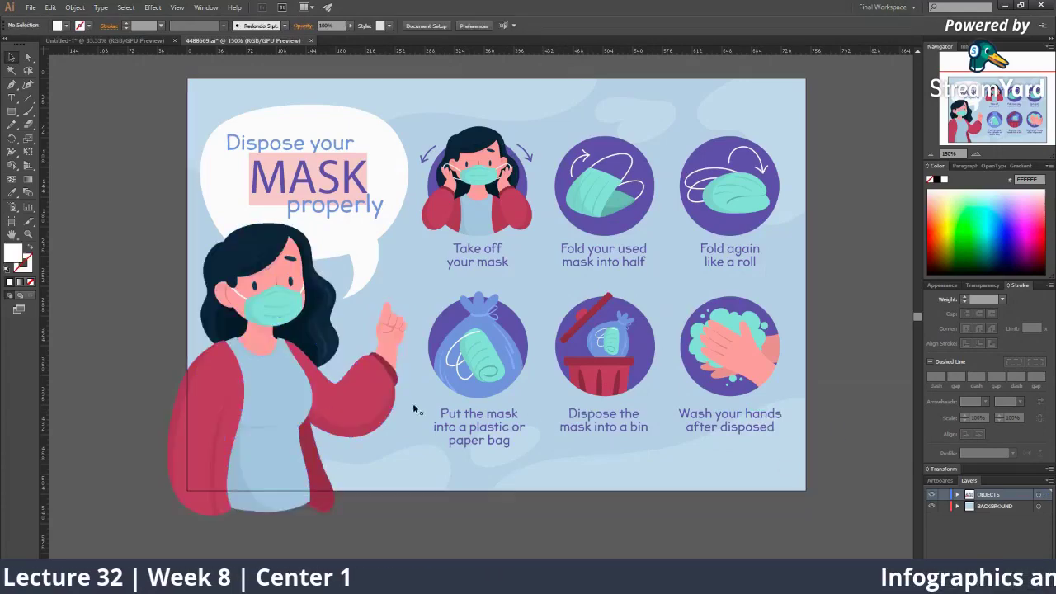
{"action": "left_click", "coordinate": [240, 268]}
{"action": "left_click", "coordinate": [596, 101]}
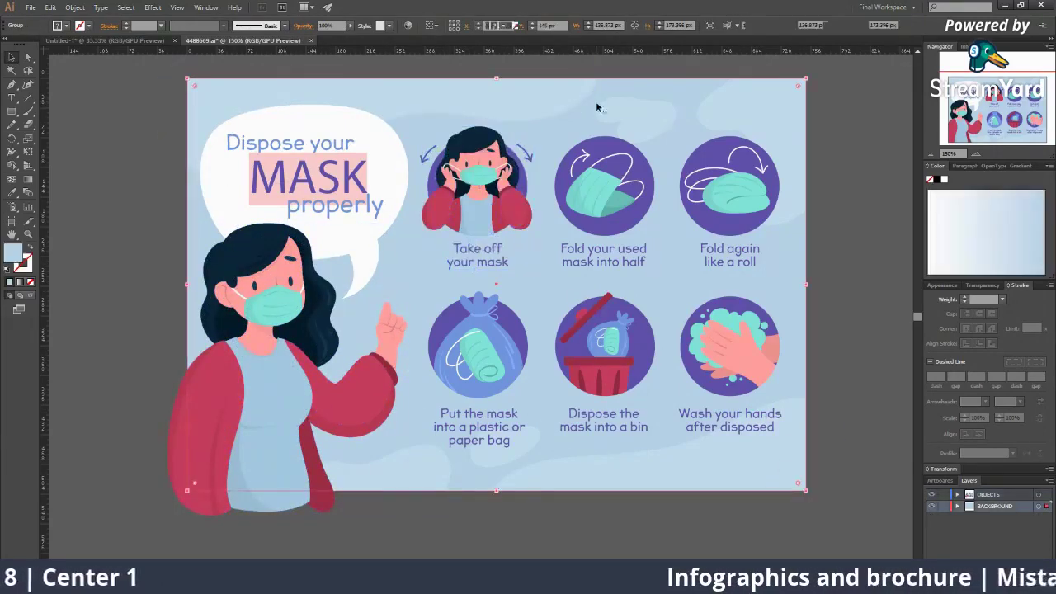
{"action": "key", "text": "ctrl+shift+g"}
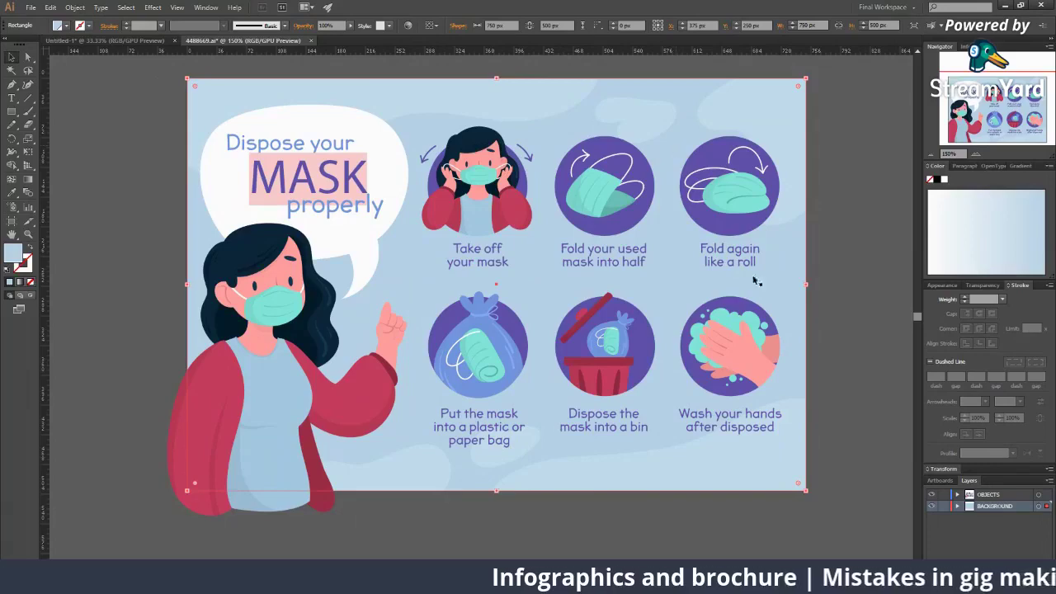
{"action": "left_click", "coordinate": [855, 398]}
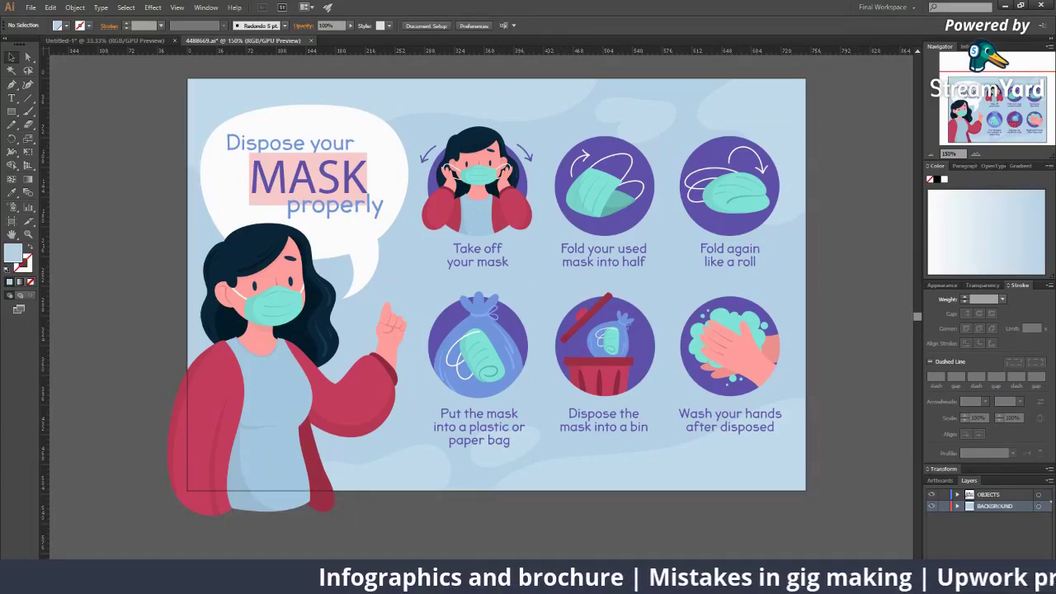
{"action": "left_click", "coordinate": [1006, 4]}
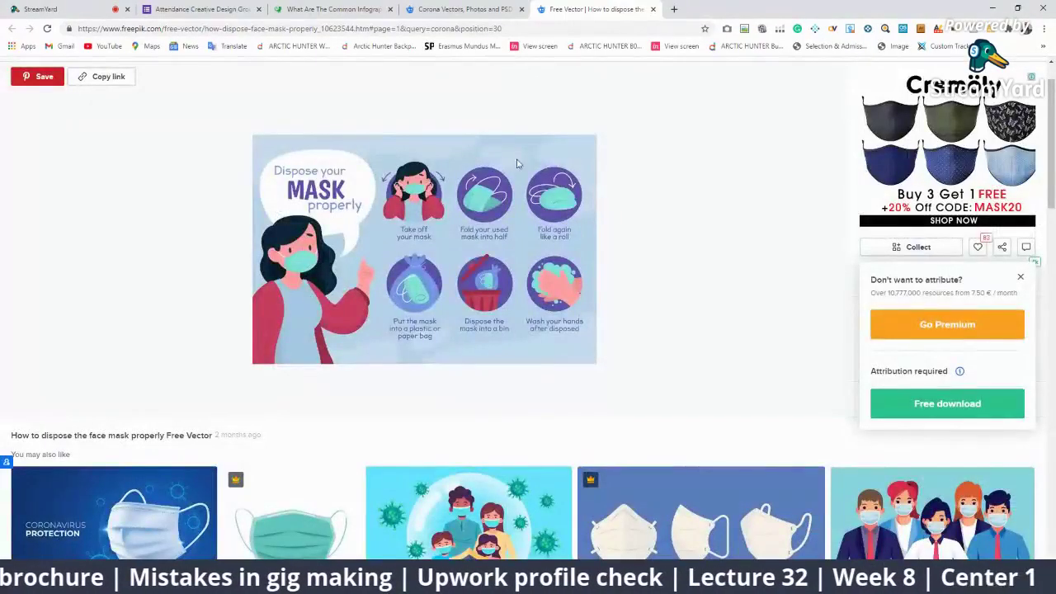
- Download the free 'How to wear a face mask right and wrong' vector and open 4470342.ai from its zip
{"action": "scroll", "coordinate": [715, 376], "scroll_direction": "down", "scroll_amount": 3}
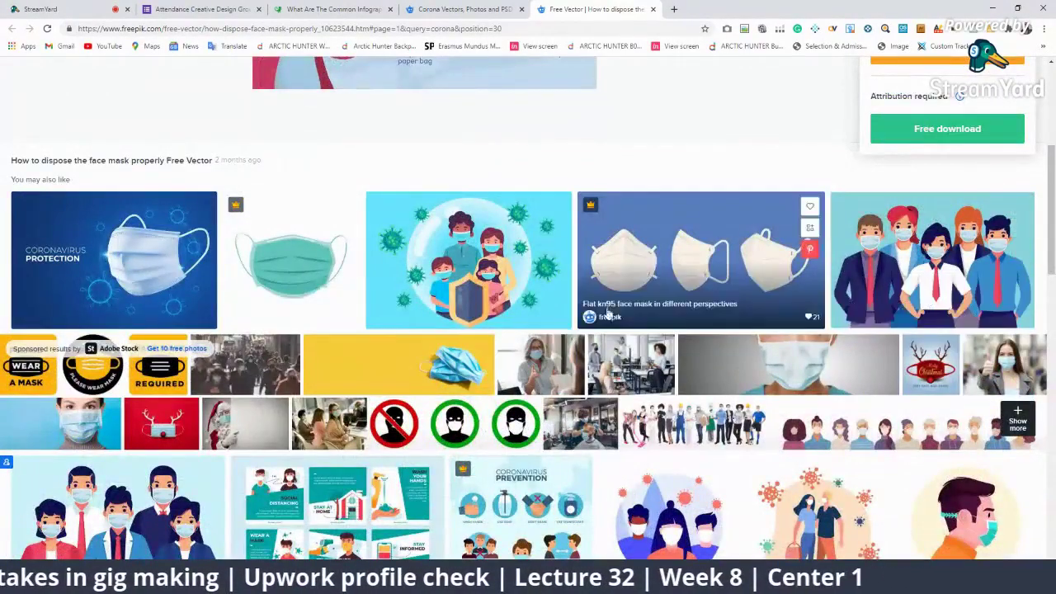
{"action": "scroll", "coordinate": [464, 251], "scroll_direction": "down", "scroll_amount": 2}
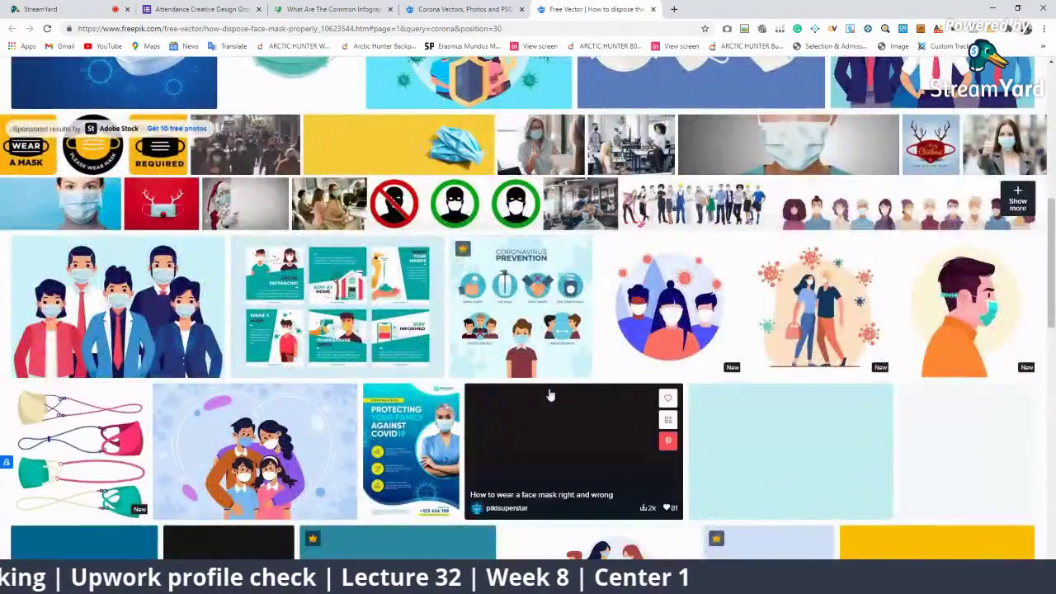
{"action": "scroll", "coordinate": [716, 416], "scroll_direction": "down", "scroll_amount": 2}
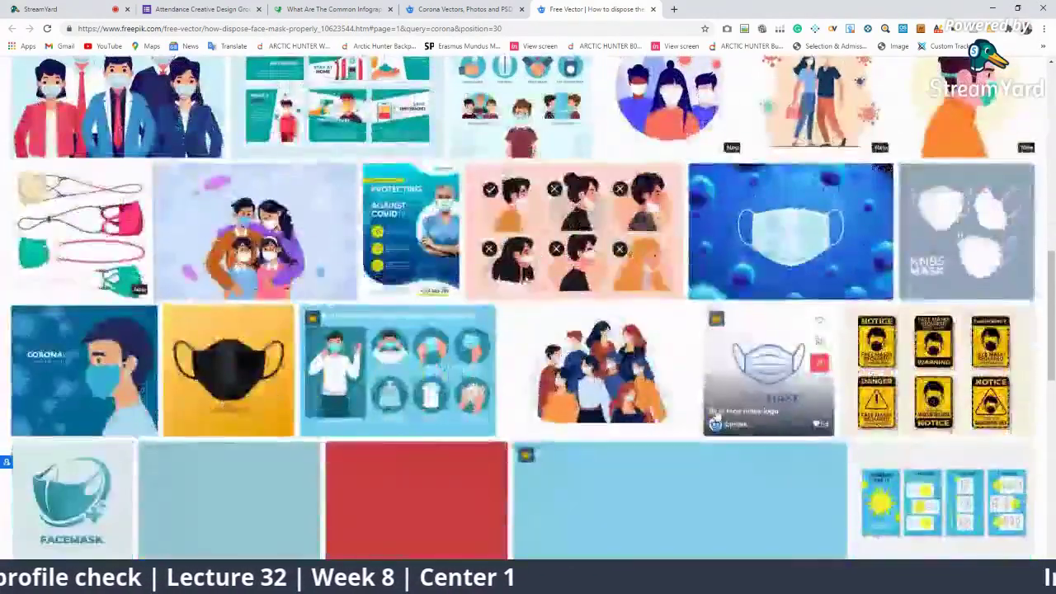
{"action": "scroll", "coordinate": [594, 462], "scroll_direction": "down", "scroll_amount": 2}
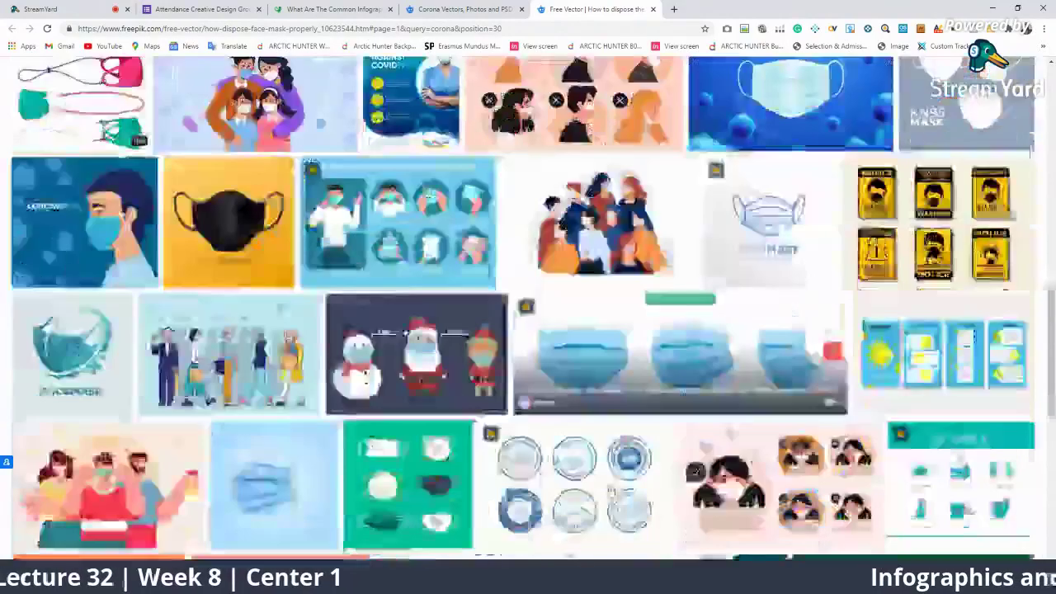
{"action": "mouse_move", "coordinate": [779, 413]}
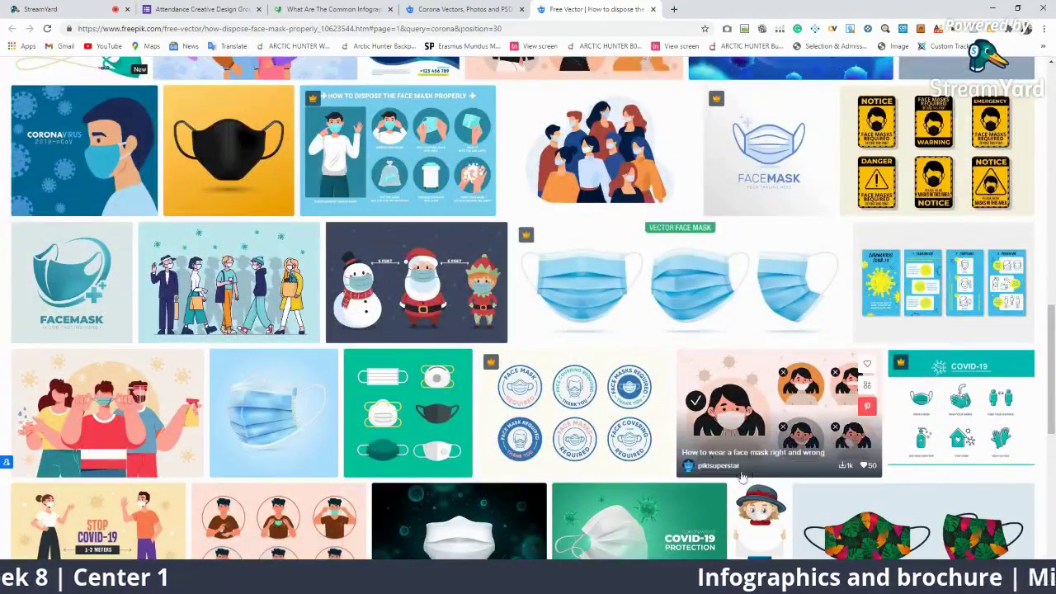
{"action": "left_click", "coordinate": [765, 432]}
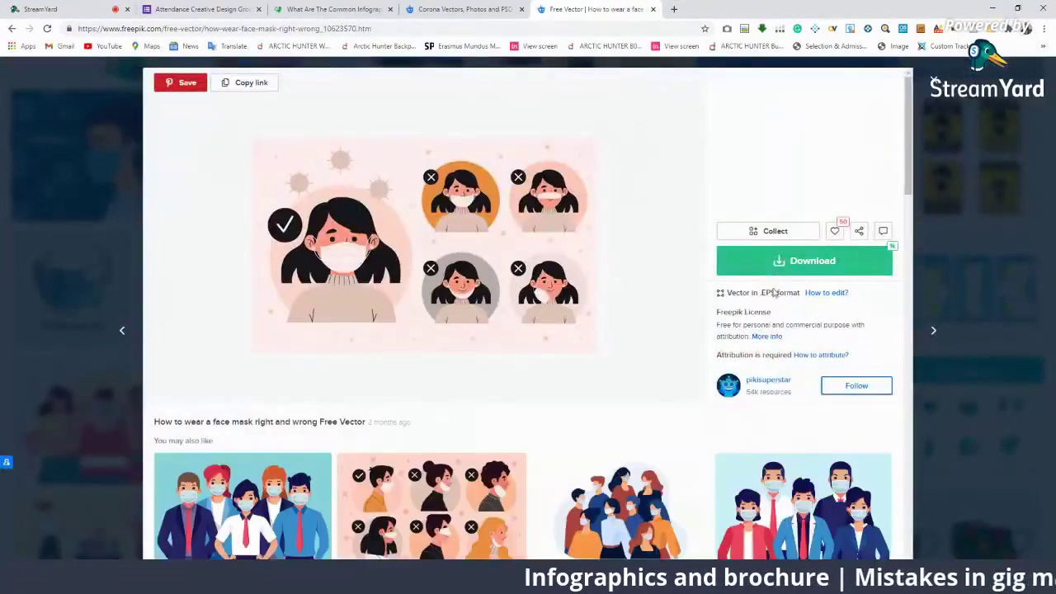
{"action": "left_click", "coordinate": [792, 263]}
{"action": "left_click", "coordinate": [796, 400]}
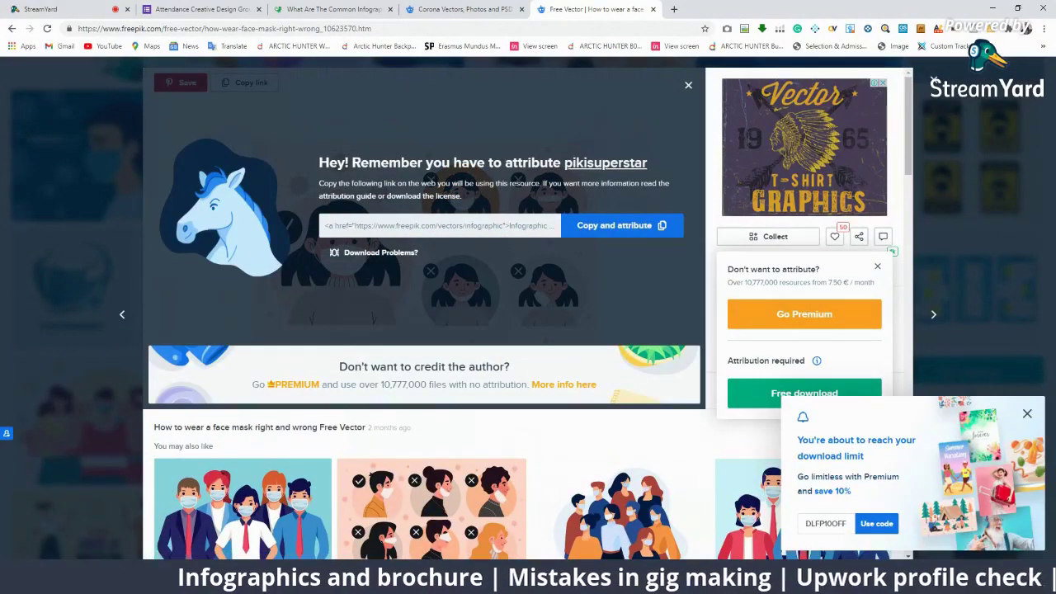
{"action": "left_click", "coordinate": [82, 577]}
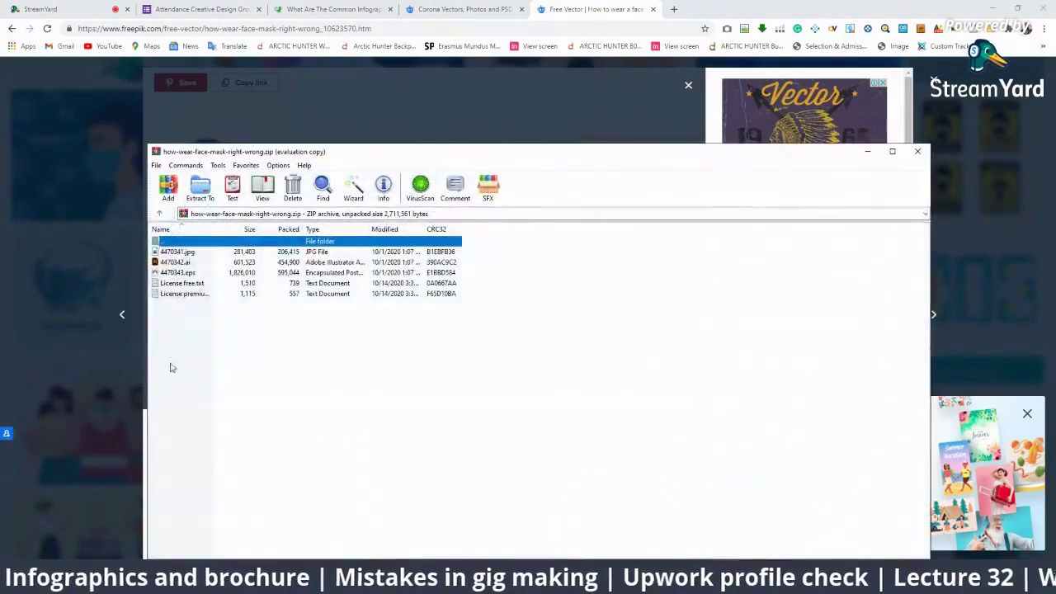
{"action": "double_click", "coordinate": [175, 262]}
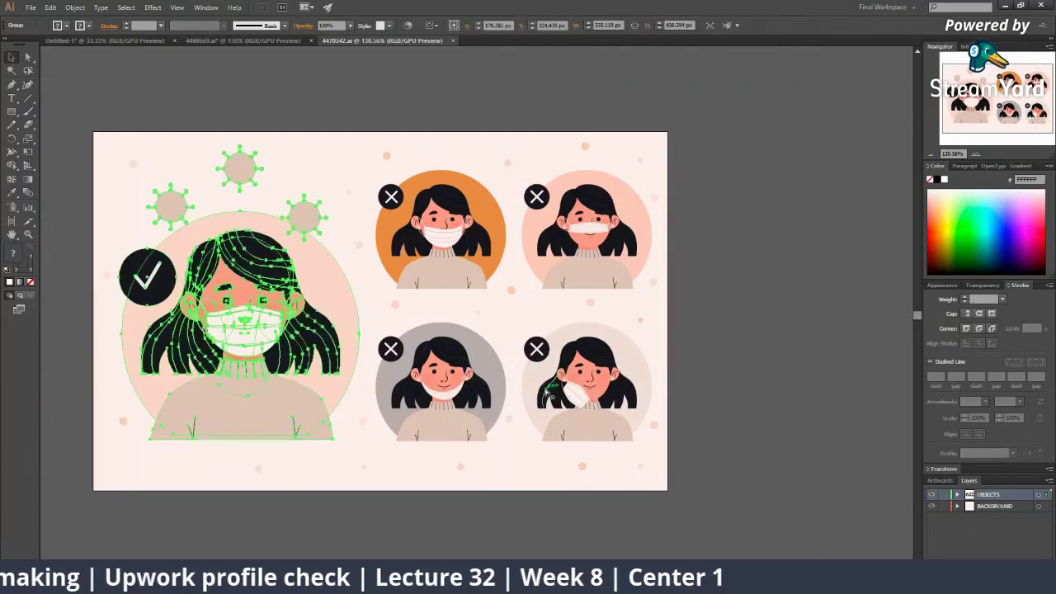
- Copy the masked girl, without virus shapes or background circle, into 4488669.ai
{"action": "left_click", "coordinate": [354, 366]}
{"action": "left_click", "coordinate": [266, 373]}
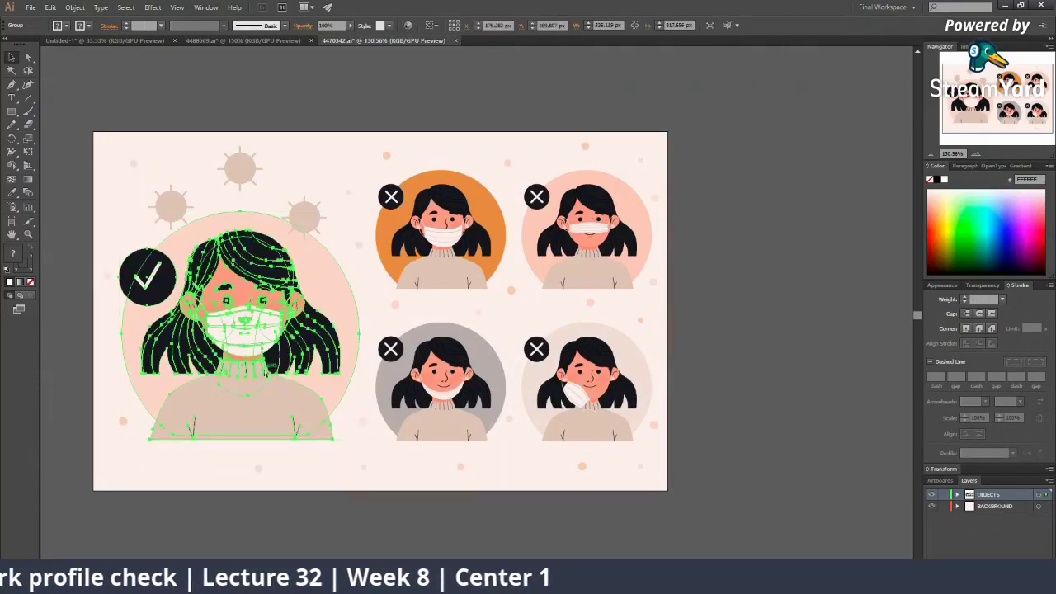
{"action": "left_click", "coordinate": [295, 467]}
{"action": "left_click", "coordinate": [278, 420]}
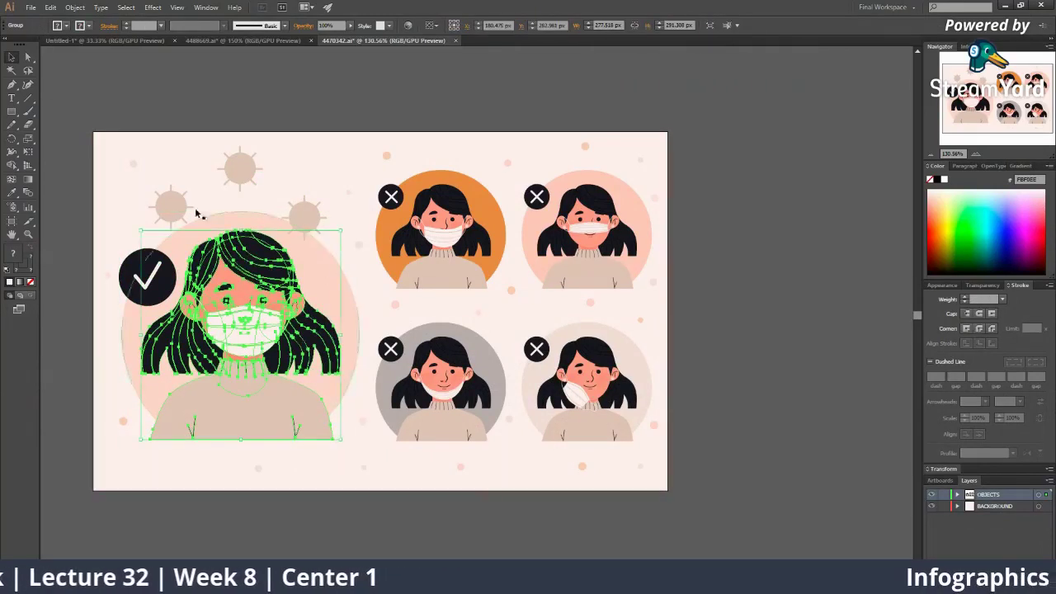
{"action": "key", "text": "ctrl+c"}
{"action": "left_click", "coordinate": [200, 40]}
{"action": "key", "text": "ctrl+v"}
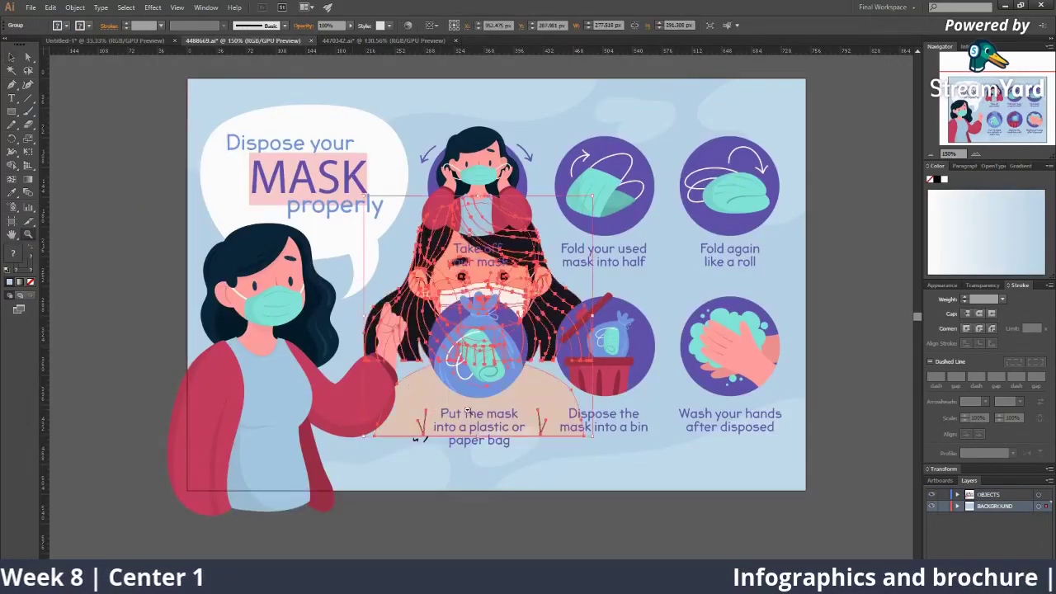
- Move the pointing woman off the artboard and place the girl at the lower left
{"action": "key", "text": "ctrl+minus"}
{"action": "left_click_drag", "start_coordinate": [477, 193], "coordinate": [305, 418]}
{"action": "left_click", "coordinate": [337, 294]}
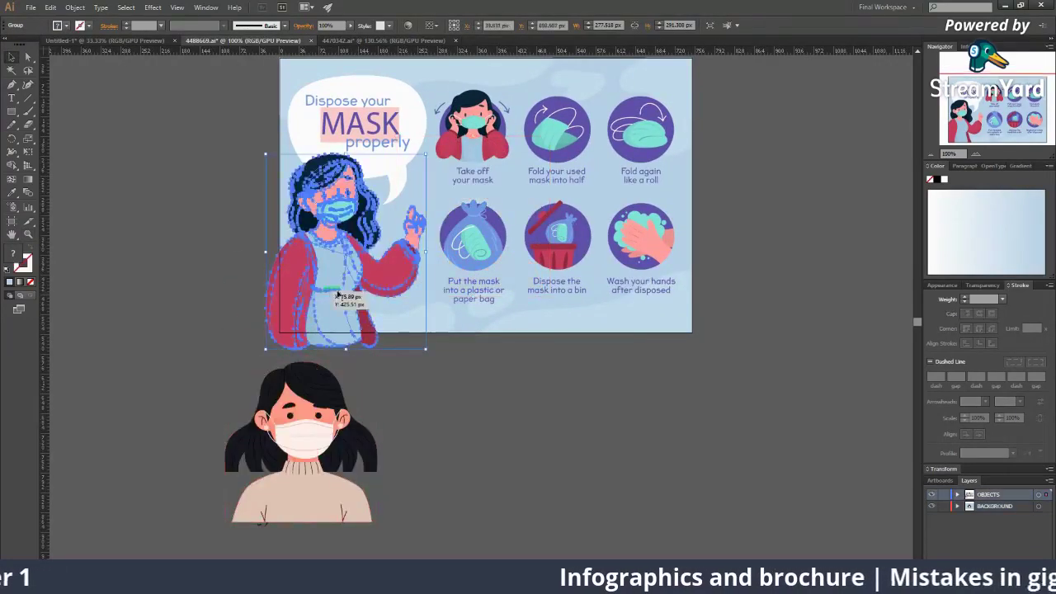
{"action": "left_click_drag", "start_coordinate": [336, 294], "coordinate": [145, 298]}
{"action": "mouse_move", "coordinate": [342, 464]}
{"action": "left_mouse_down"}
{"action": "mouse_move", "coordinate": [373, 266]}
{"action": "mouse_move", "coordinate": [390, 277]}
{"action": "left_mouse_up"}
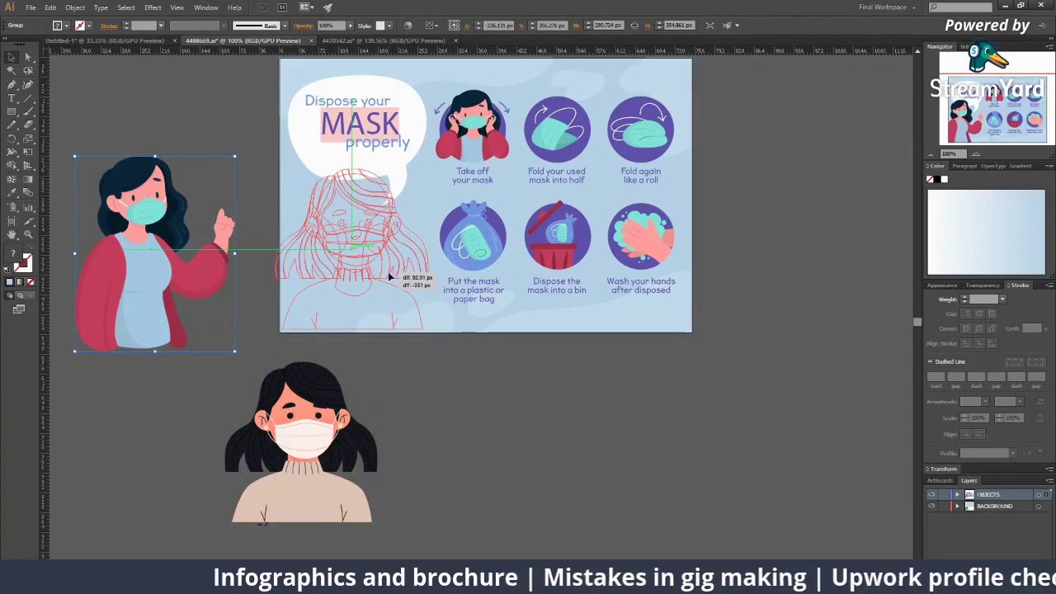
{"action": "left_click_drag", "start_coordinate": [389, 277], "coordinate": [392, 280]}
- Adjust the girl's stacking relative to the speech bubble and move her group into the OBJECTS layer
{"action": "right_click", "coordinate": [370, 231]}
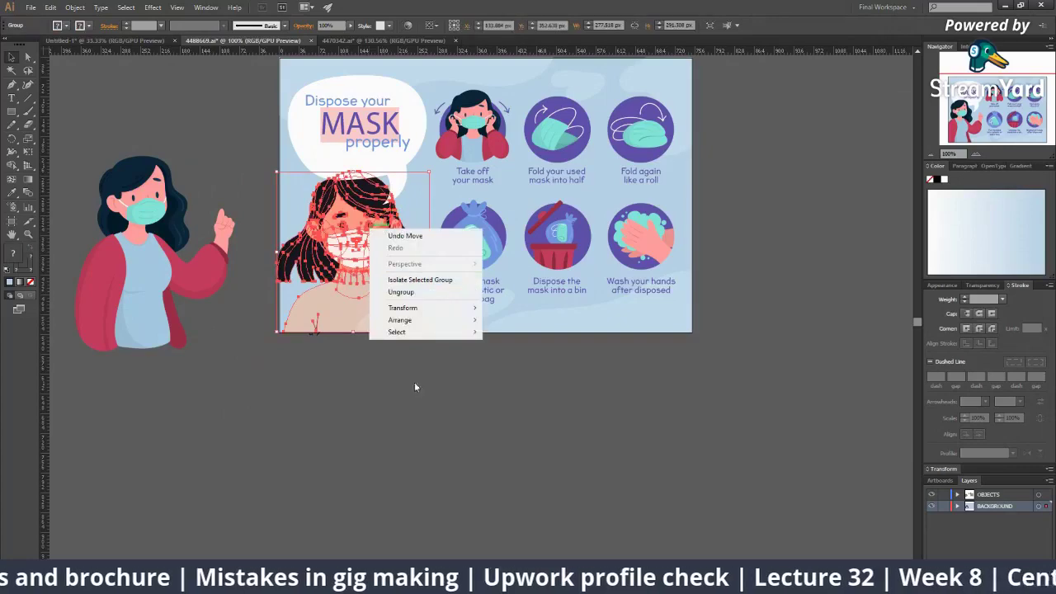
{"action": "left_click", "coordinate": [511, 356]}
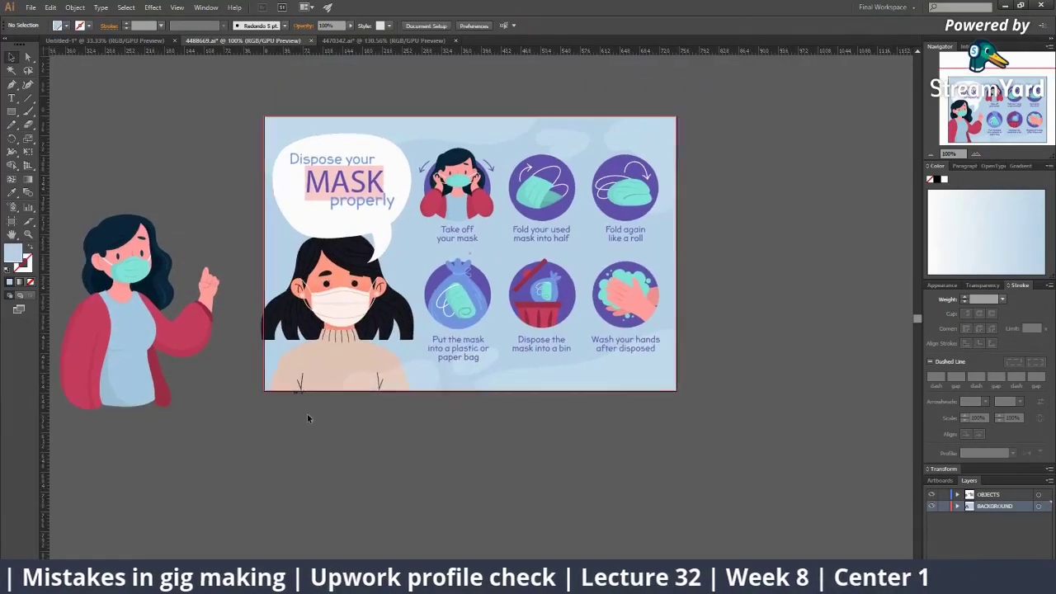
{"action": "left_click", "coordinate": [346, 297]}
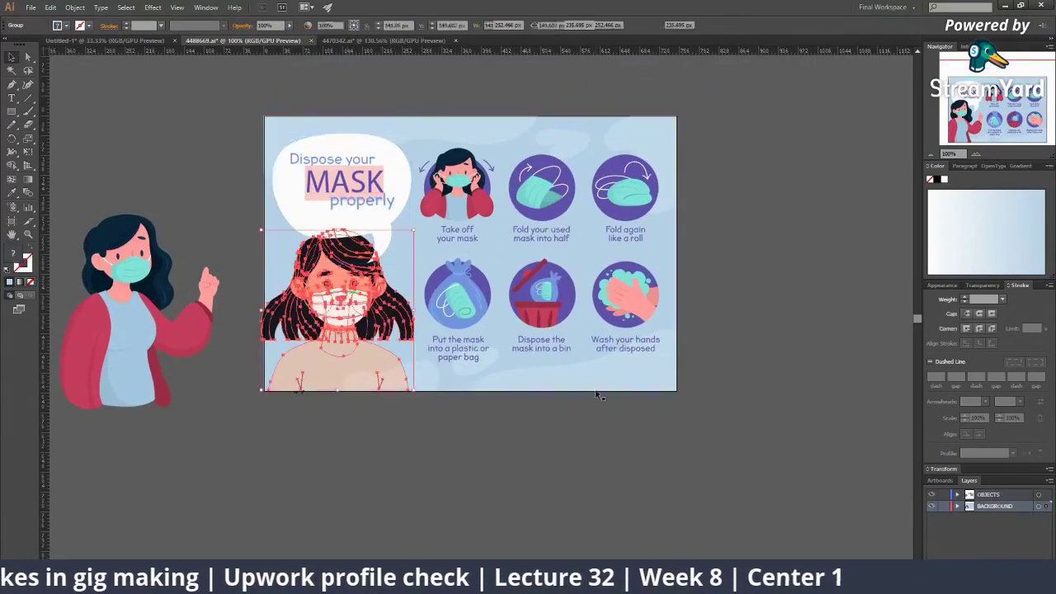
{"action": "left_click", "coordinate": [956, 506]}
{"action": "left_click", "coordinate": [956, 506]}
{"action": "left_click", "coordinate": [956, 506]}
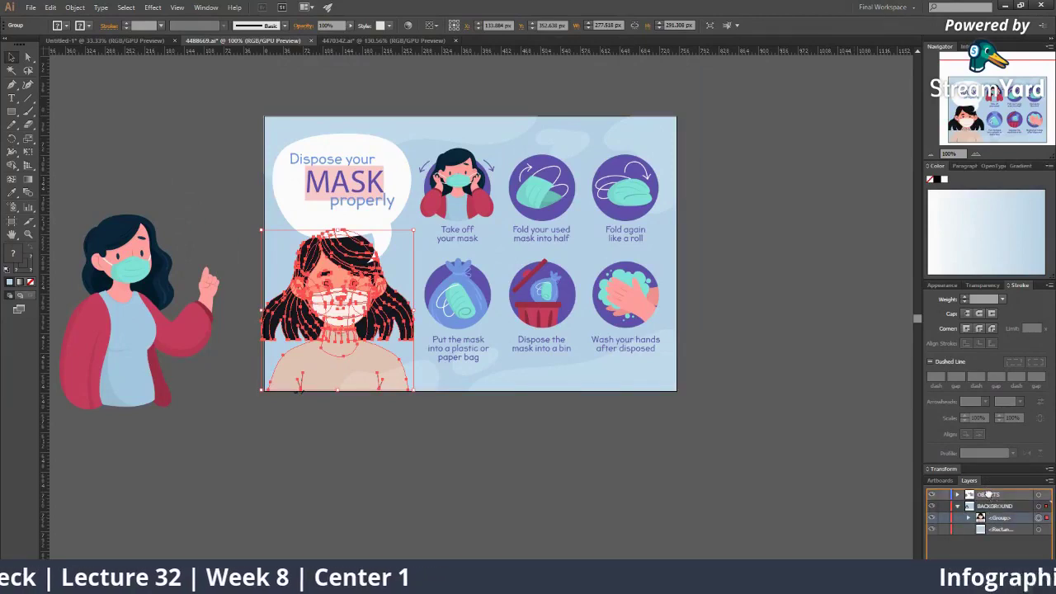
{"action": "left_click_drag", "start_coordinate": [990, 496], "coordinate": [989, 495]}
{"action": "left_click", "coordinate": [372, 452]}
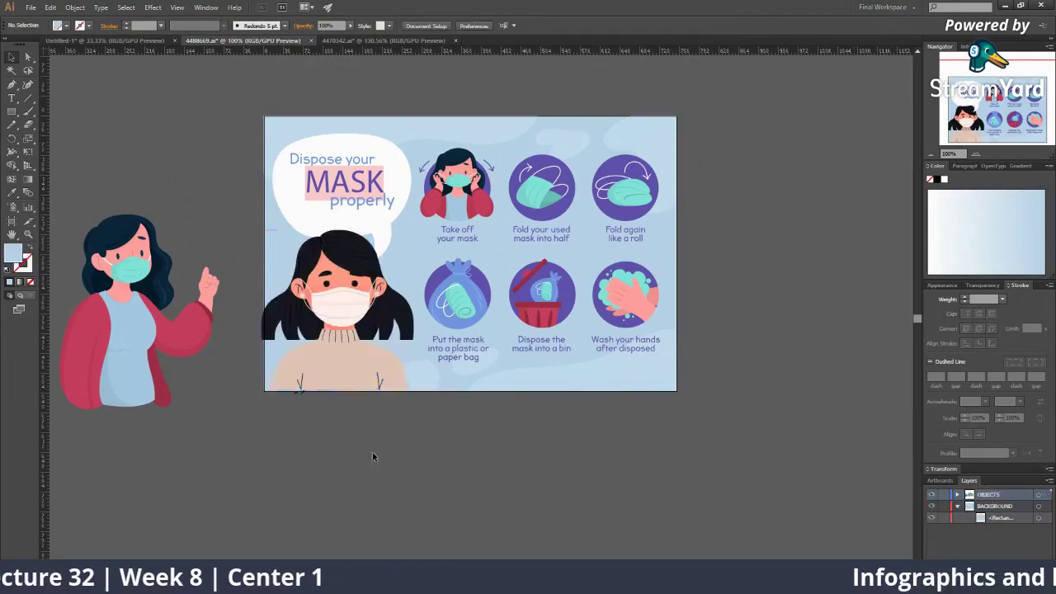
{"action": "key", "text": "a"}
{"action": "left_click", "coordinate": [281, 387]}
- Try the cardigan red, the woman's blue and the arm red on the sweater with the Eyedropper, undoing them
{"action": "key", "text": "ctrl+plus"}
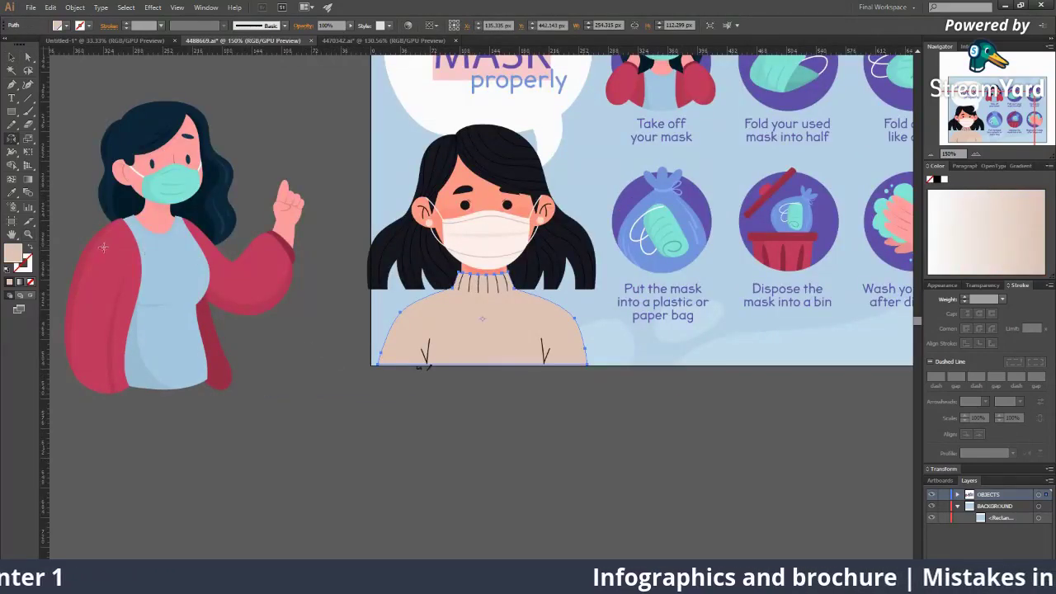
{"action": "key", "text": "i"}
{"action": "left_click", "coordinate": [105, 247]}
{"action": "key", "text": "ctrl+shift+a"}
{"action": "key", "text": "ctrl+minus"}
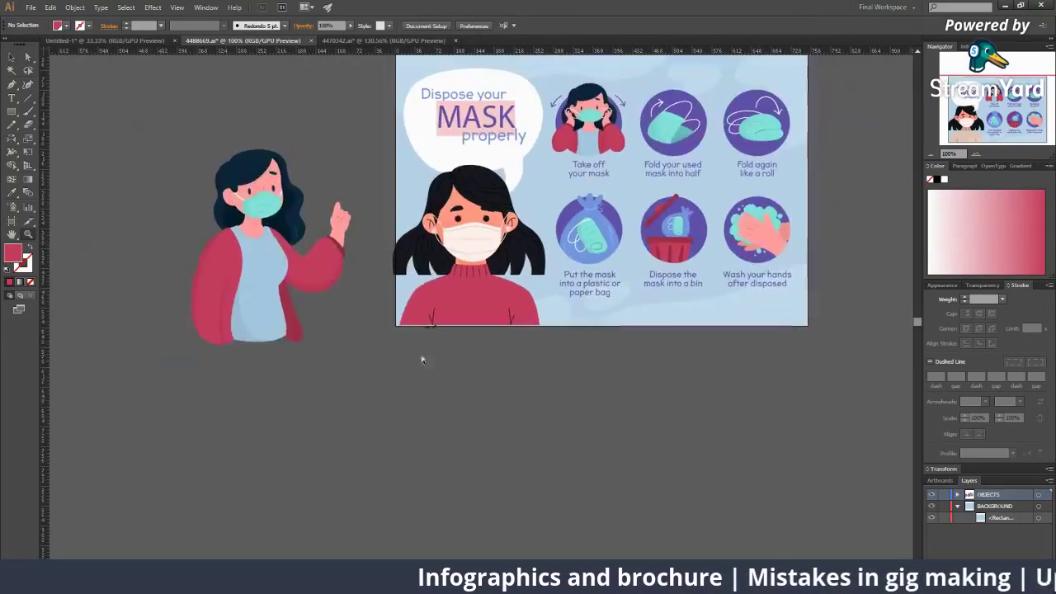
{"action": "key", "text": "ctrl+z"}
{"action": "key", "text": "ctrl+z"}
{"action": "key", "text": "ctrl+plus"}
{"action": "left_click", "coordinate": [235, 277]}
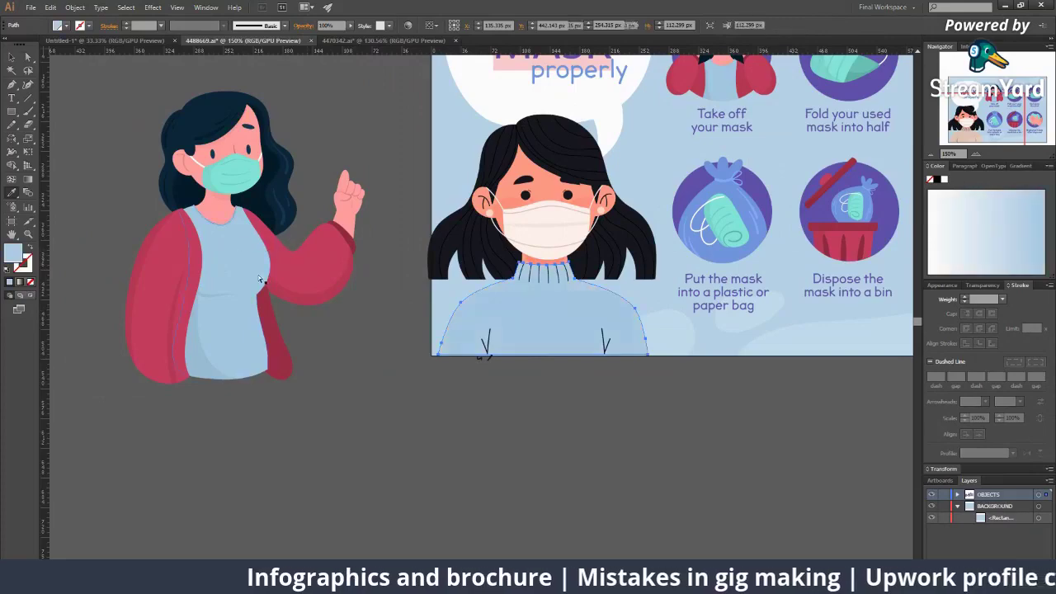
{"action": "scroll", "coordinate": [349, 447], "scroll_direction": "right", "scroll_amount": 2}
{"action": "key", "text": "ctrl+z"}
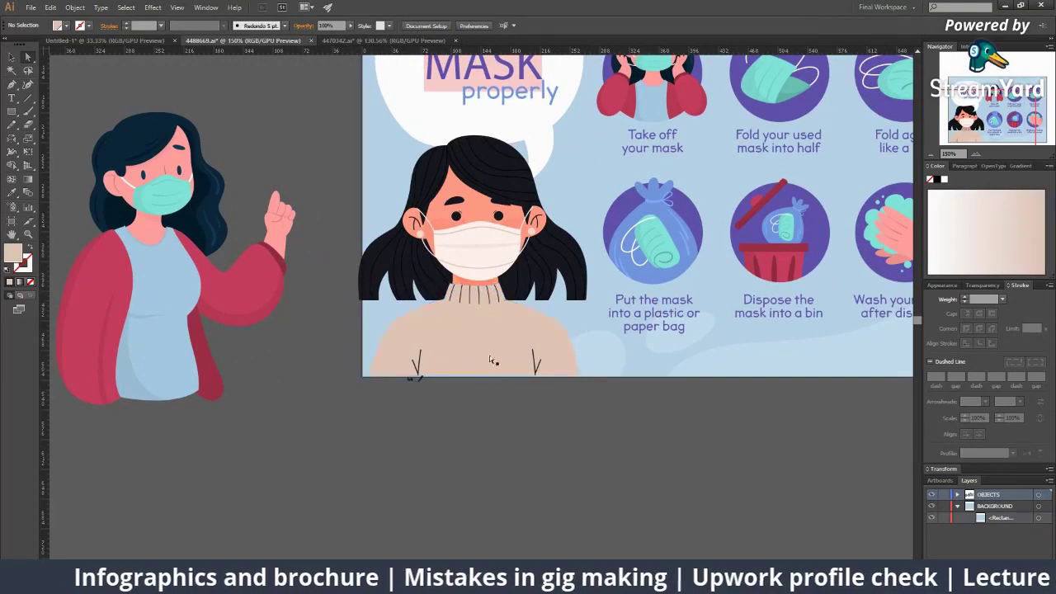
{"action": "key", "text": "i"}
{"action": "left_click", "coordinate": [223, 274]}
{"action": "scroll", "coordinate": [333, 441], "scroll_direction": "right", "scroll_amount": 2}
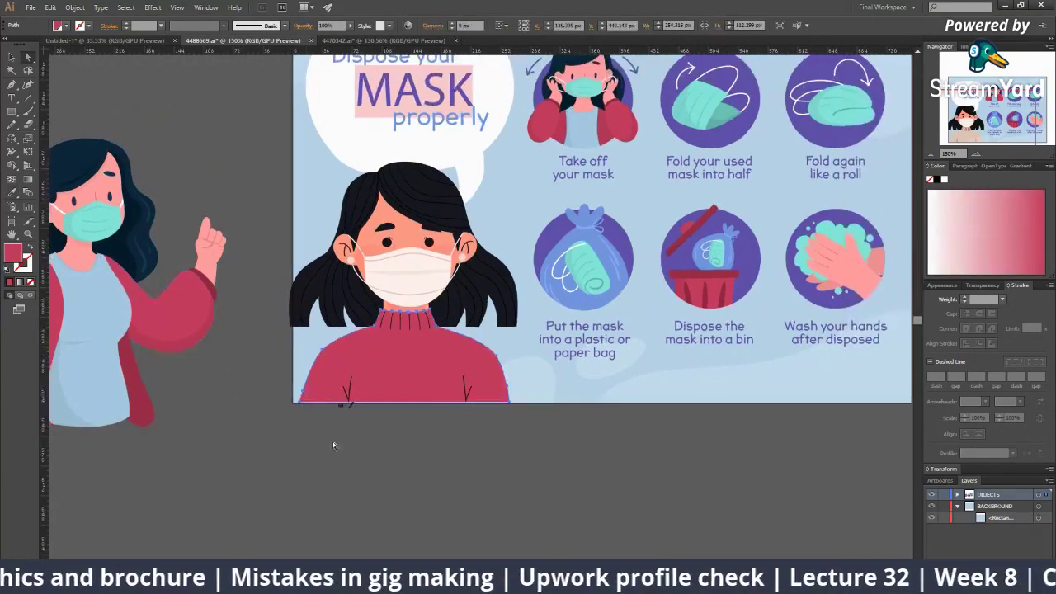
- Try the woman's teal on the girl's mask, then undo it to keep the mask white
{"action": "left_click", "coordinate": [408, 272], "text": "ctrl"}
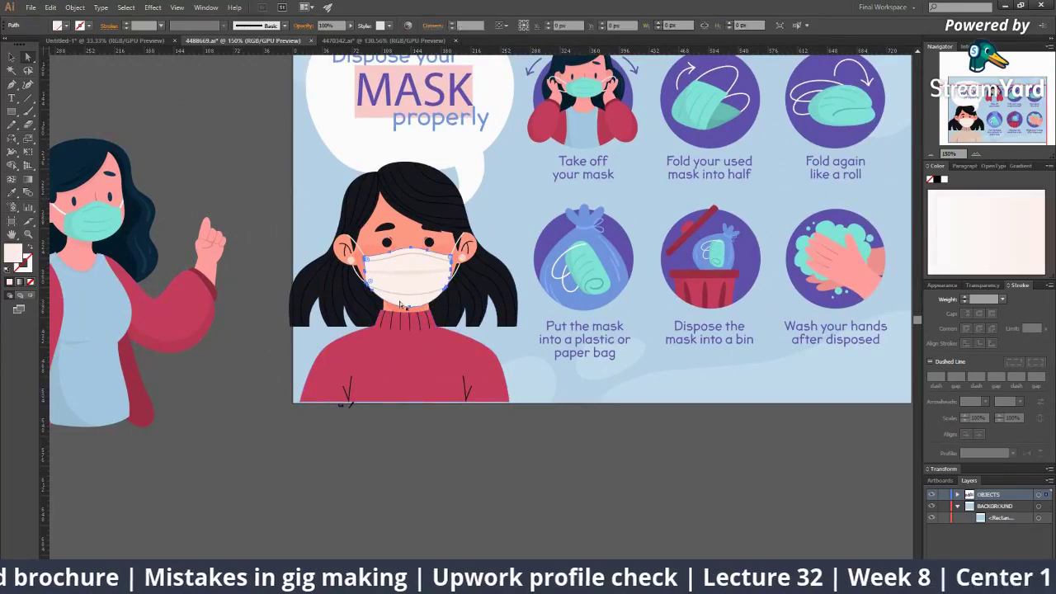
{"action": "left_click", "coordinate": [102, 210]}
{"action": "key", "text": "ctrl+shift+a"}
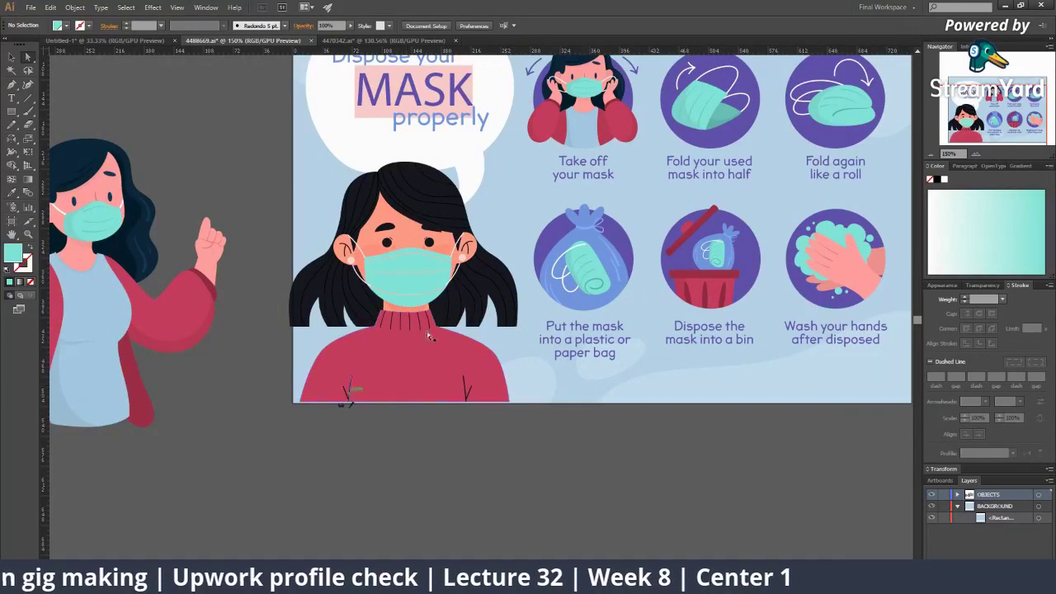
{"action": "left_click_drag", "start_coordinate": [428, 336], "coordinate": [412, 388]}
{"action": "key", "text": "ctrl+z"}
{"action": "left_click_drag", "start_coordinate": [331, 475], "coordinate": [331, 456]}
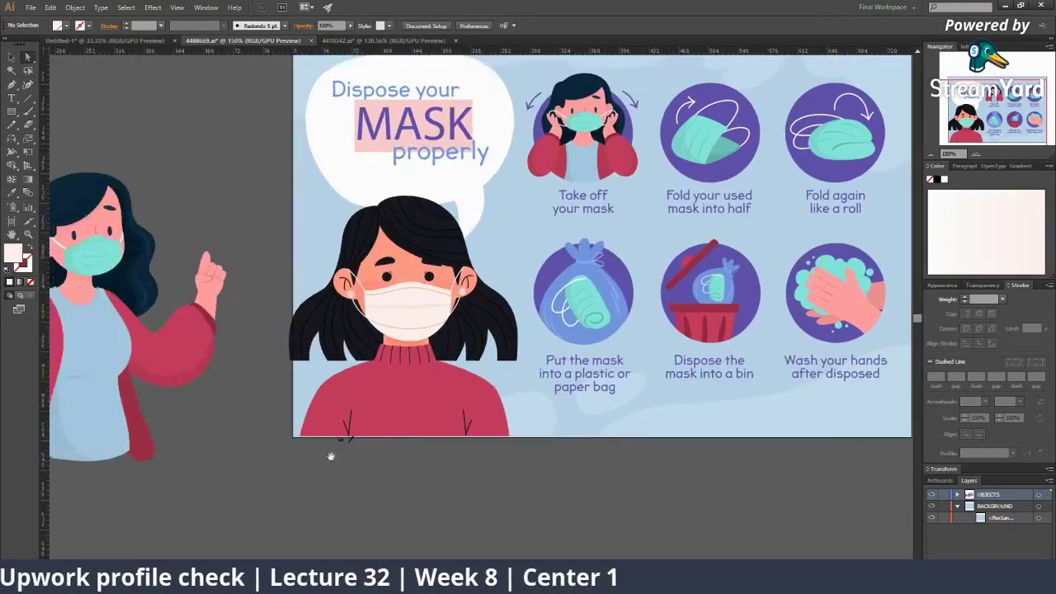
- Set the sweater's fill to bright teal #2CE5B9 in the Color Picker
{"action": "left_click", "coordinate": [486, 394]}
{"action": "mouse_move", "coordinate": [277, 273]}
{"action": "left_mouse_down"}
{"action": "mouse_move", "coordinate": [272, 296]}
{"action": "mouse_move", "coordinate": [207, 315]}
{"action": "left_mouse_up"}
{"action": "double_click", "coordinate": [13, 253]}
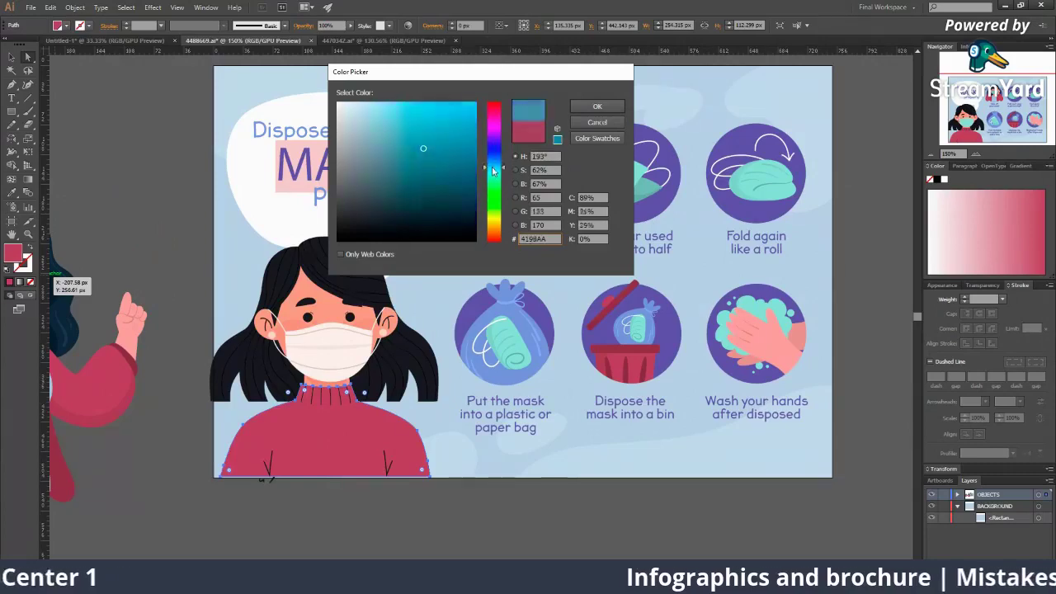
{"action": "left_click_drag", "start_coordinate": [494, 157], "coordinate": [494, 183]}
{"action": "left_click", "coordinate": [451, 116]}
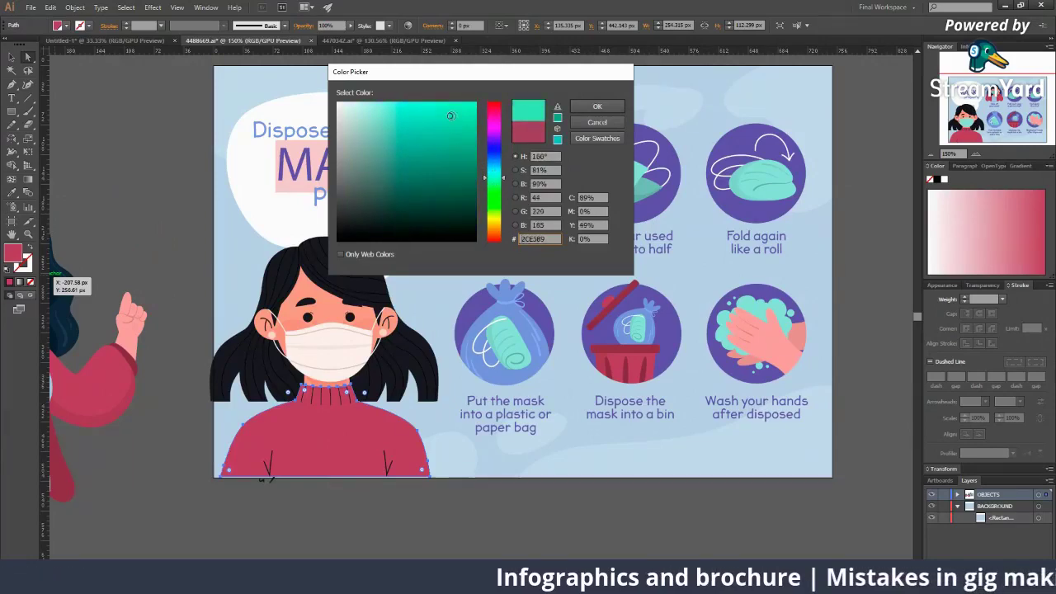
{"action": "left_click", "coordinate": [594, 106]}
{"action": "left_click", "coordinate": [512, 293]}
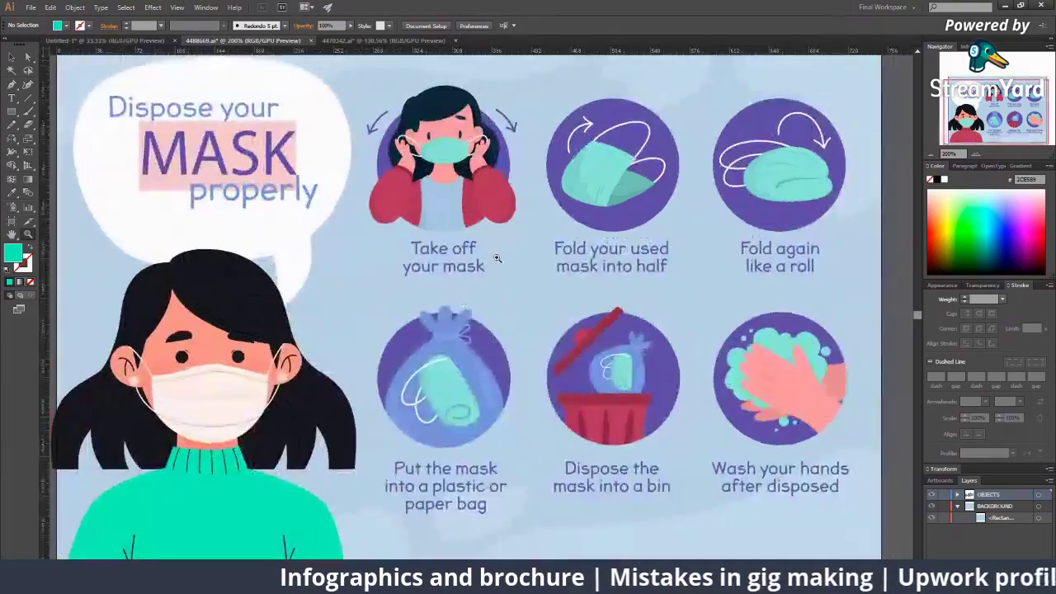
{"action": "left_click", "coordinate": [495, 330]}
{"action": "key", "text": "ctrl+minus"}
{"action": "key", "text": "ctrl+minus"}
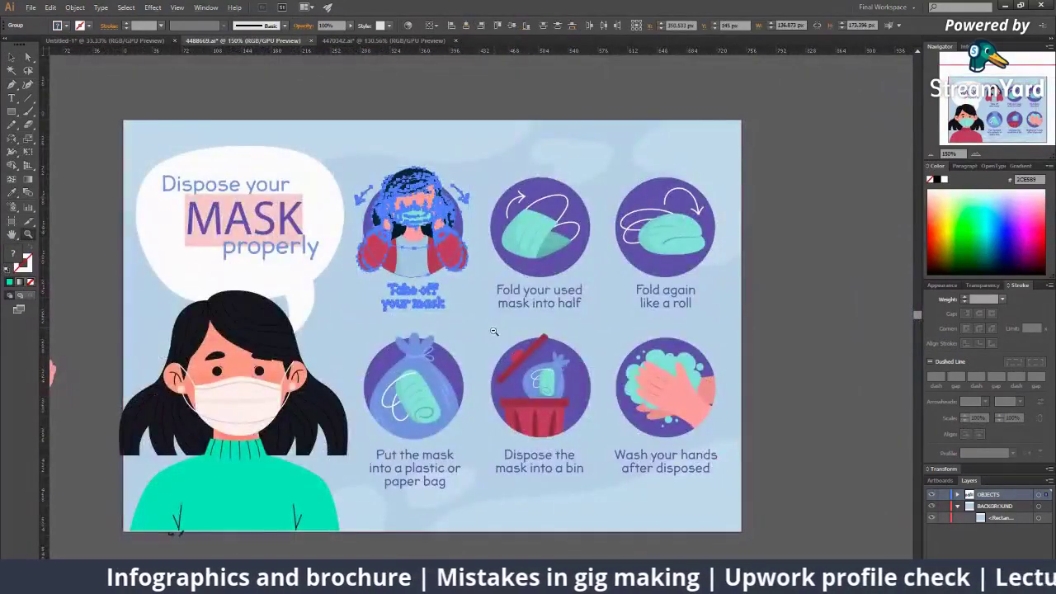
- Zoom in on the Take off your mask figure and pick out its pieces, sending the teal mask backward
{"action": "key", "text": "ctrl+minus"}
{"action": "left_click", "coordinate": [733, 428], "text": "ctrl"}
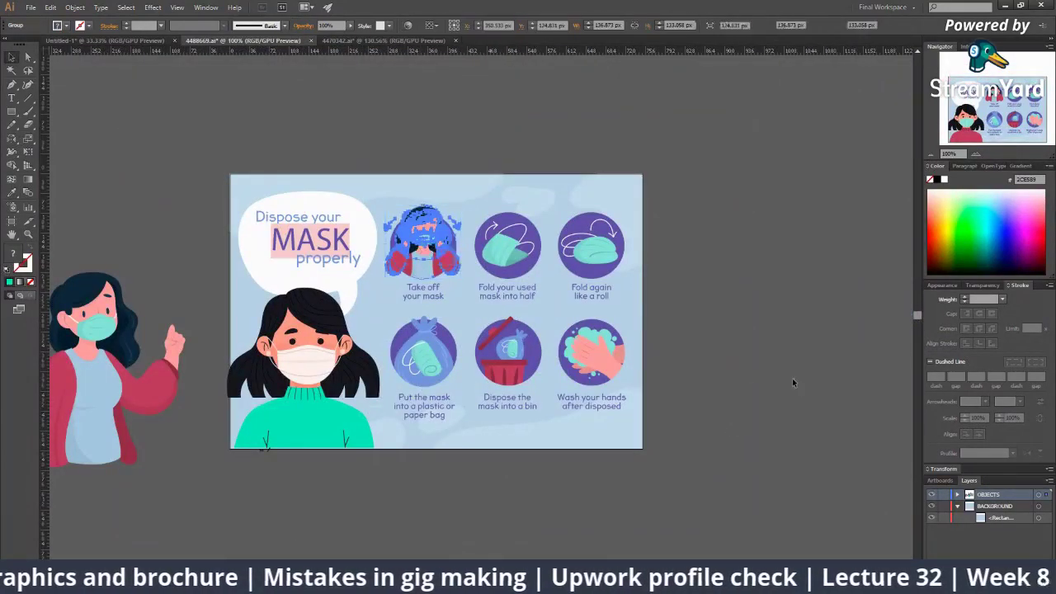
{"action": "left_click", "coordinate": [419, 262]}
{"action": "left_click", "coordinate": [419, 262]}
{"action": "key", "text": "ctrl+plus"}
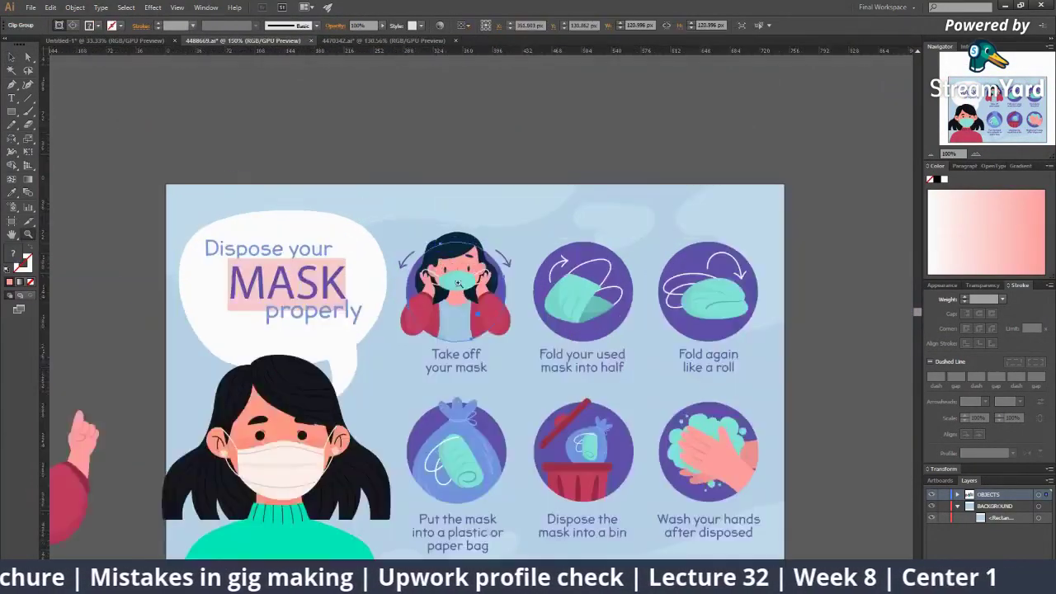
{"action": "key", "text": "ctrl+plus"}
{"action": "key", "text": "ctrl+plus"}
{"action": "key", "text": "ctrl+shift+a"}
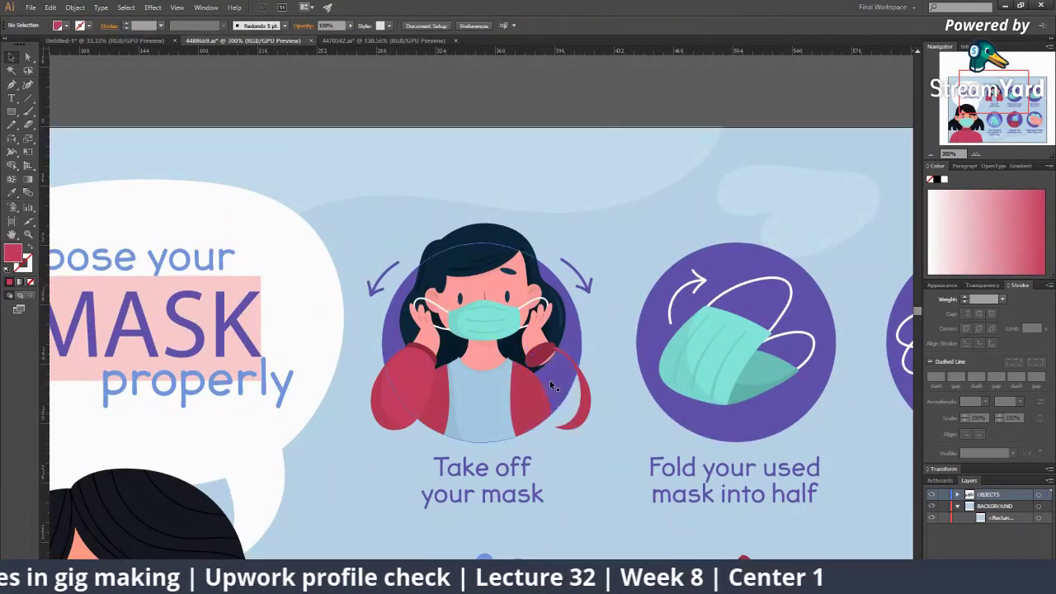
{"action": "left_click", "coordinate": [541, 355]}
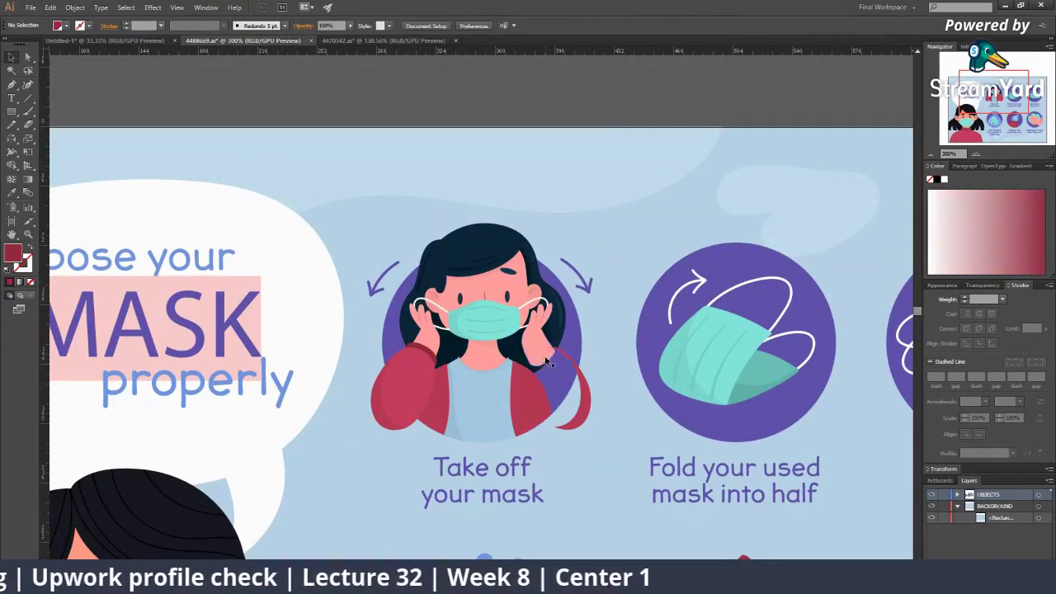
{"action": "left_click", "coordinate": [535, 307]}
{"action": "left_click", "coordinate": [551, 326]}
{"action": "left_click", "coordinate": [493, 331]}
{"action": "key", "text": "ctrl+bracketleft"}
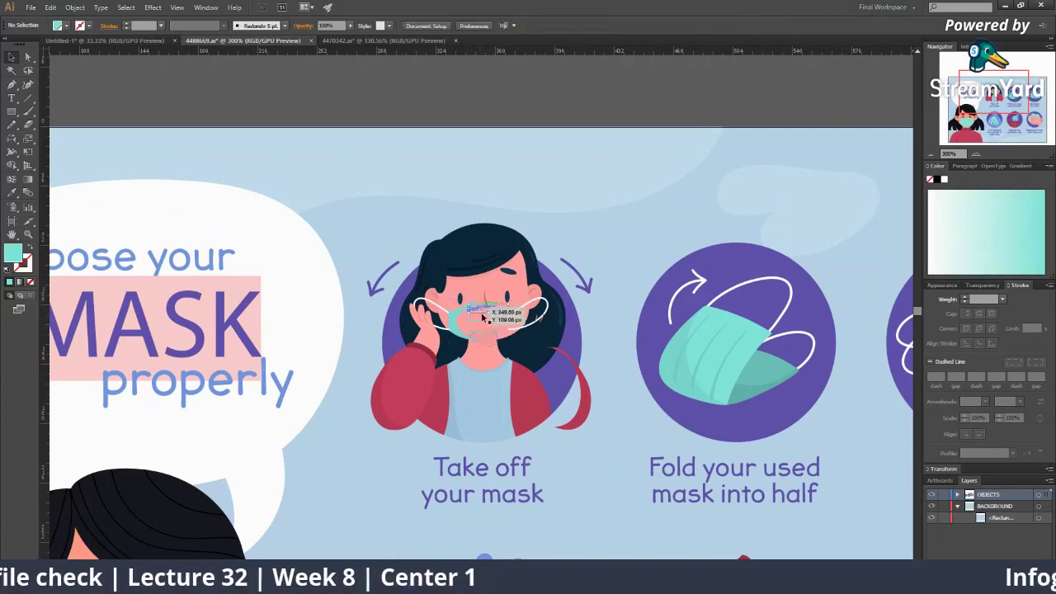
{"action": "left_click", "coordinate": [493, 332]}
{"action": "key", "text": "ctrl+shift+a"}
- Delete the figure's back hair, face, neck, shirt, teal mask and hair shapes
{"action": "left_click", "coordinate": [494, 331]}
{"action": "key", "text": "Delete"}
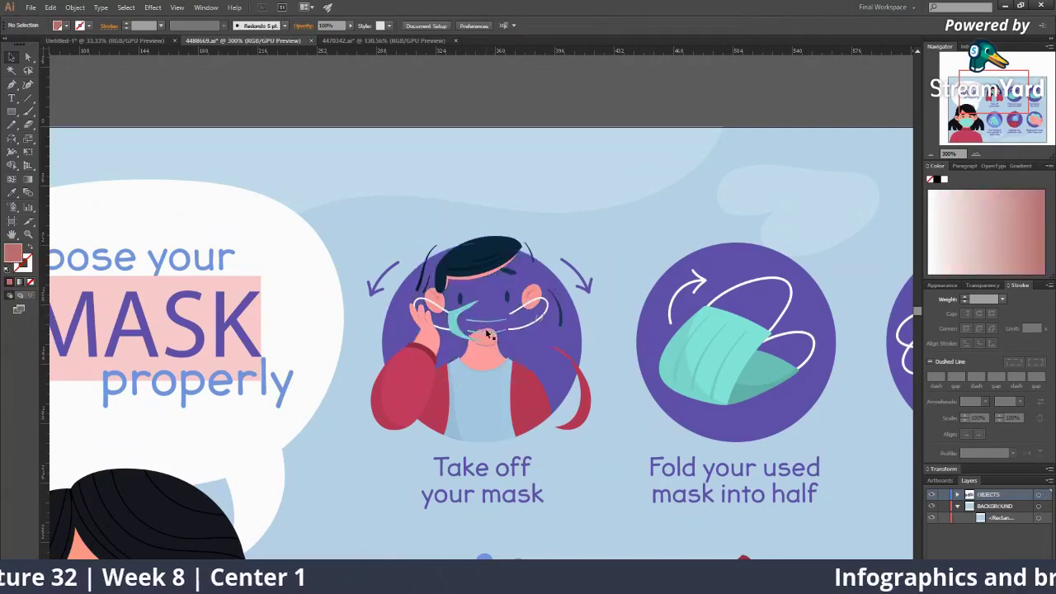
{"action": "left_click", "coordinate": [482, 338]}
{"action": "key", "text": "Delete"}
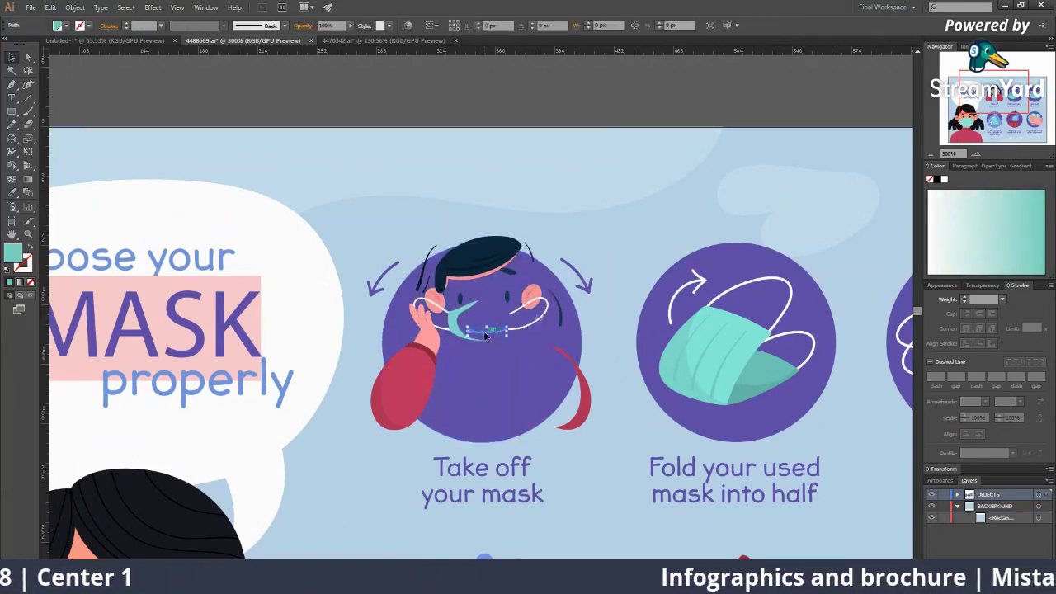
{"action": "key", "text": "Delete"}
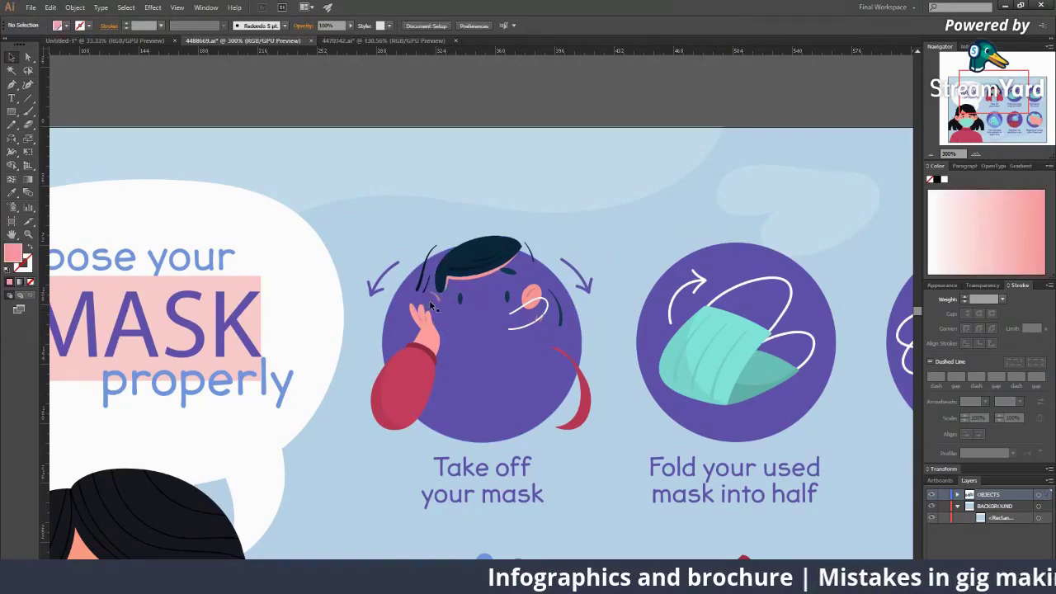
{"action": "left_click", "coordinate": [437, 297]}
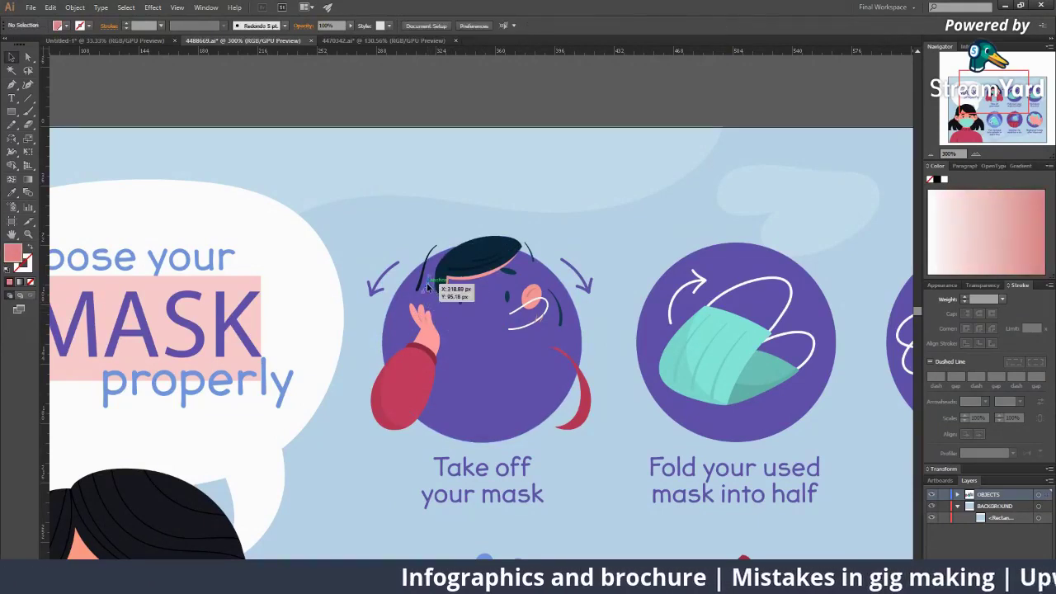
{"action": "key", "text": "Delete"}
{"action": "left_click", "coordinate": [474, 269]}
{"action": "key", "text": "Delete"}
{"action": "left_click", "coordinate": [481, 262]}
{"action": "key", "text": "Delete"}
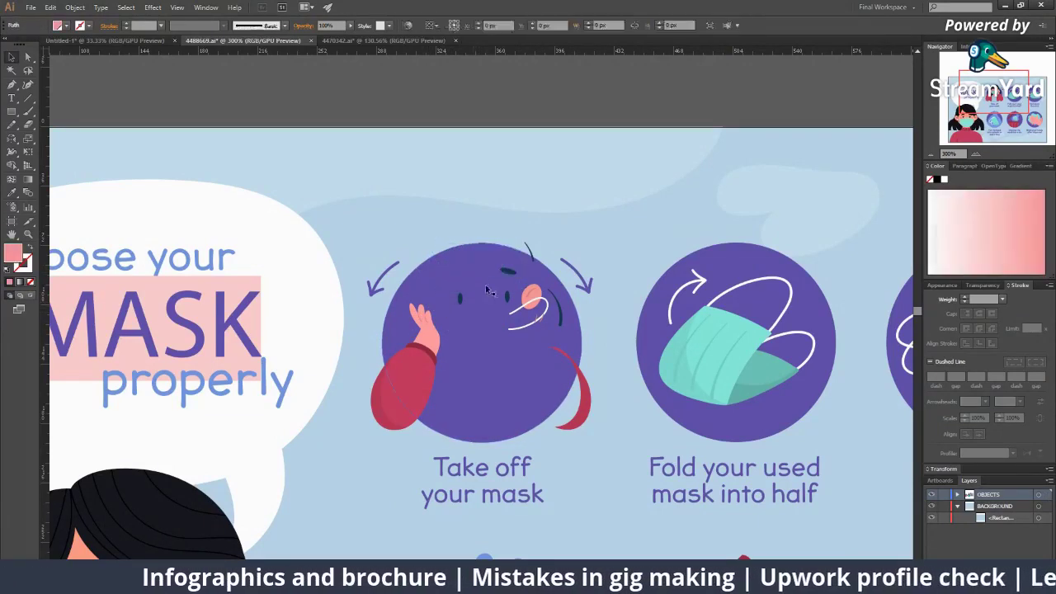
- Delete the white mouth-and-cheek shape, small pink shape, dark stroke, right eye and eyebrow
{"action": "left_click", "coordinate": [532, 305]}
{"action": "key", "text": "Delete"}
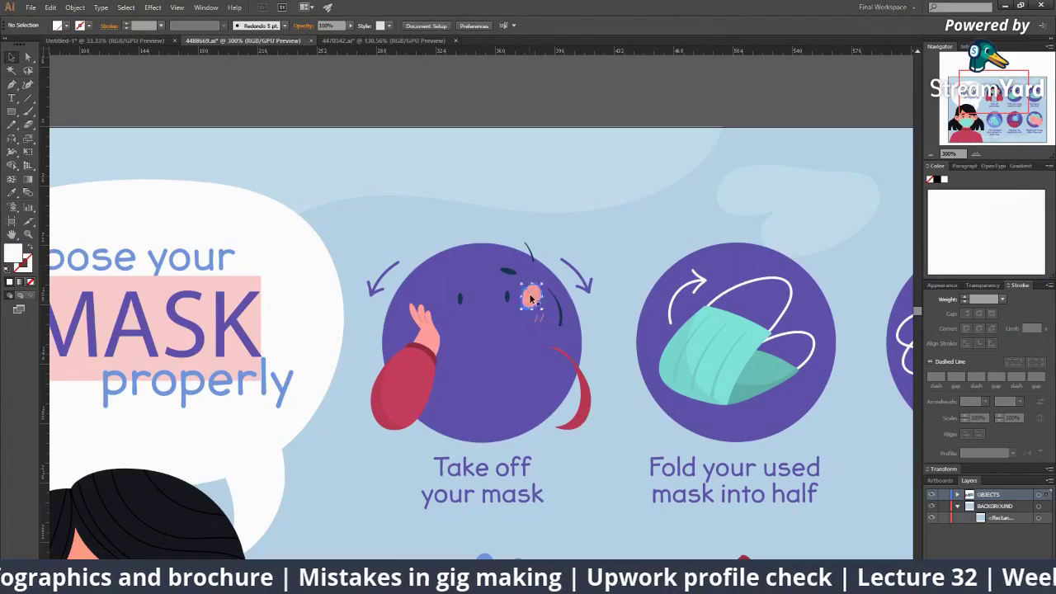
{"action": "left_click", "coordinate": [529, 297]}
{"action": "key", "text": "Delete"}
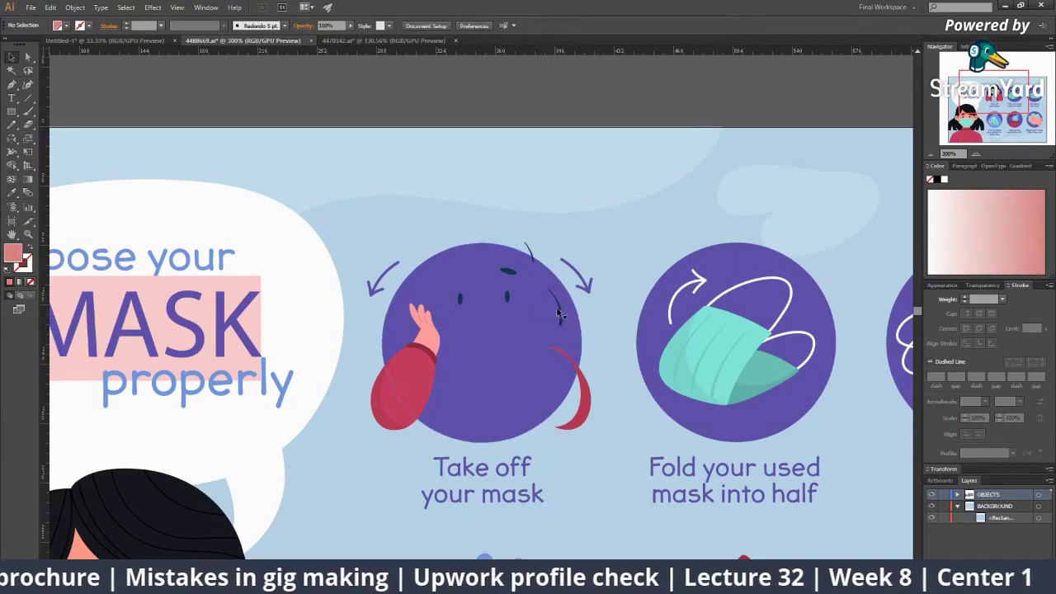
{"action": "left_click", "coordinate": [551, 307]}
{"action": "key", "text": "Delete"}
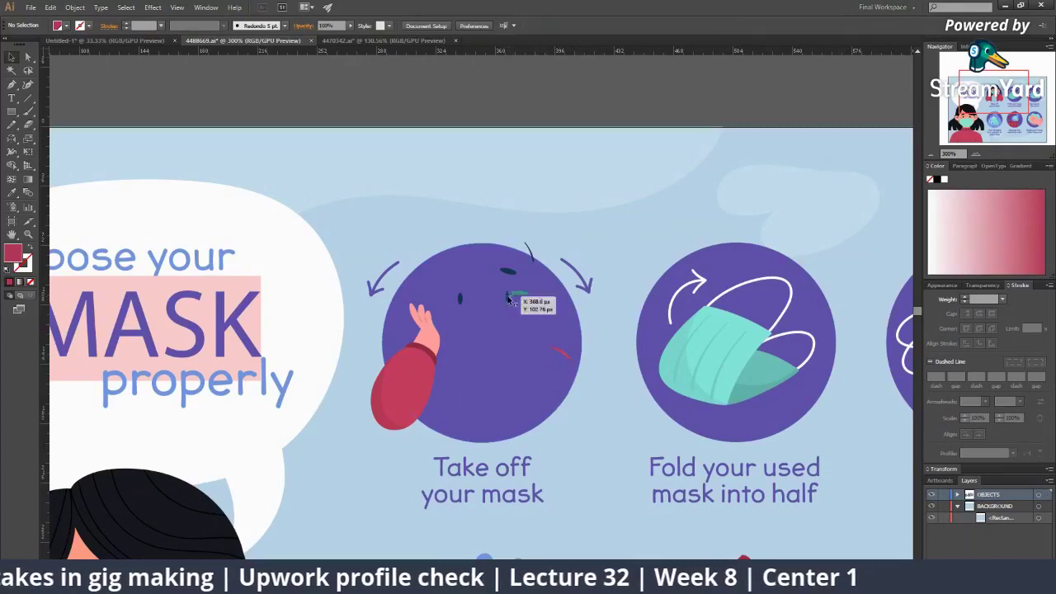
{"action": "left_click", "coordinate": [506, 297]}
{"action": "key", "text": "Delete"}
{"action": "left_click", "coordinate": [508, 271]}
{"action": "key", "text": "Delete"}
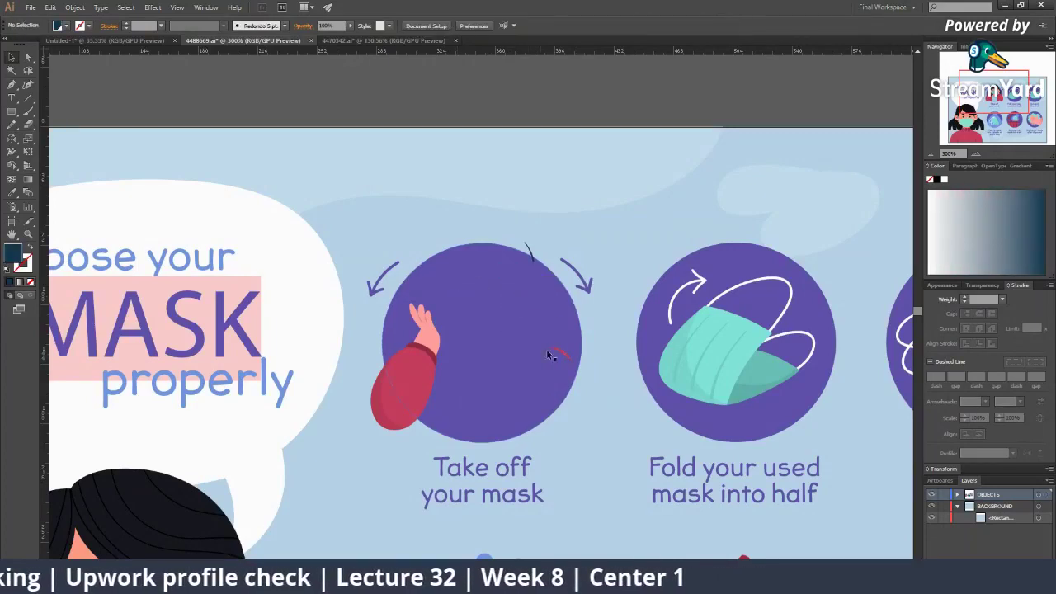
- Delete the red sleeve, leftover red strokes and the pink hand, leaving the circle empty
{"action": "left_click", "coordinate": [560, 354]}
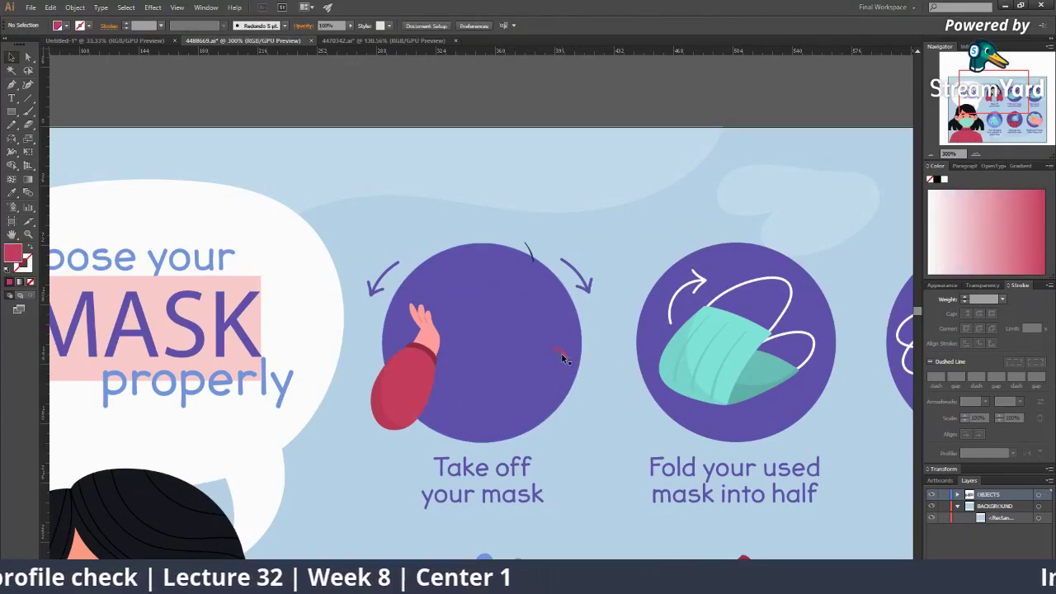
{"action": "left_click", "coordinate": [560, 357]}
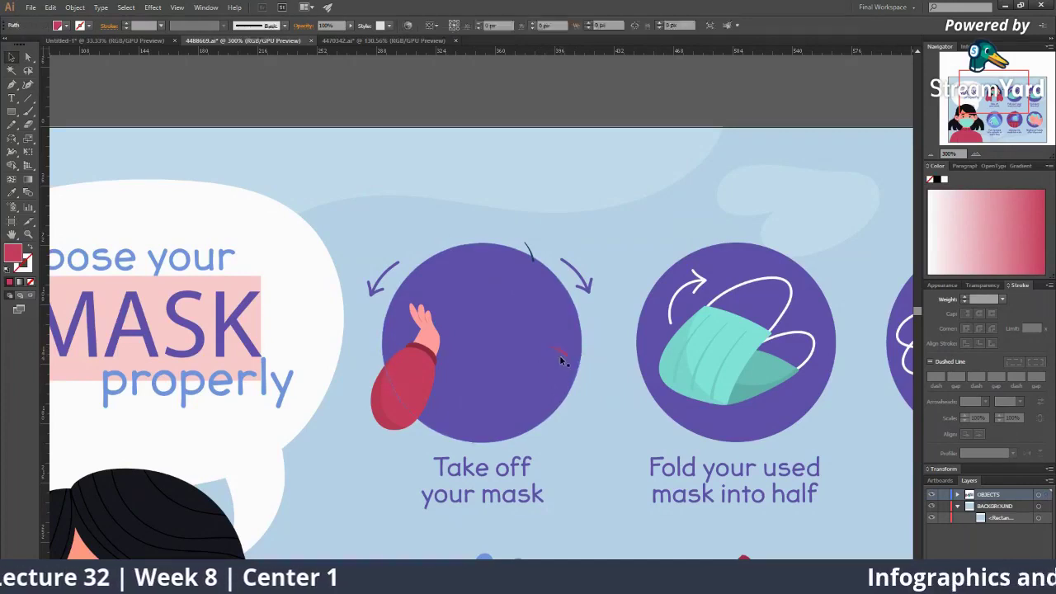
{"action": "left_click", "coordinate": [401, 363]}
{"action": "key", "text": "Delete"}
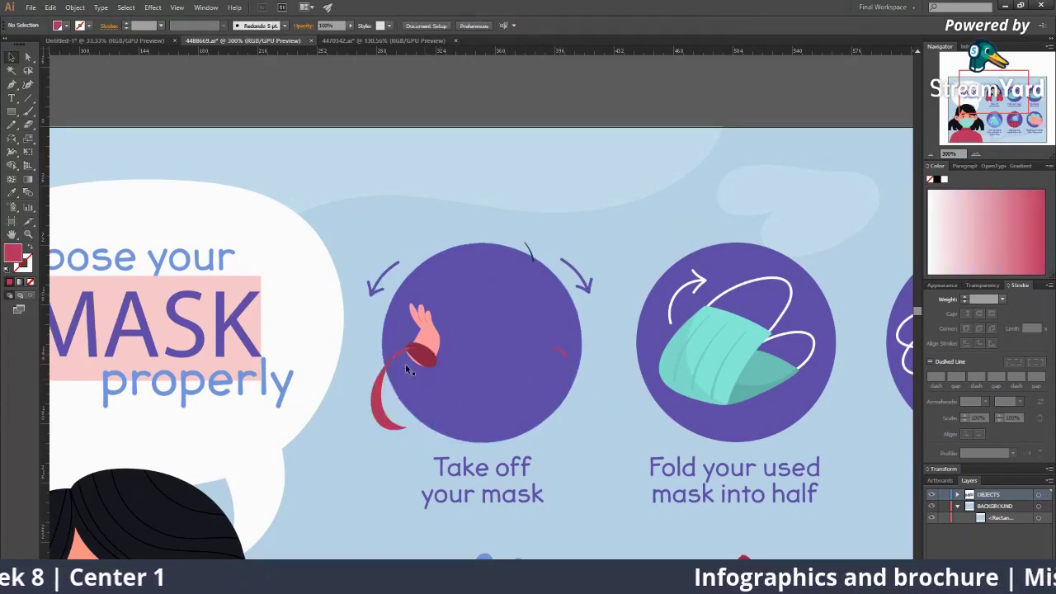
{"action": "left_click", "coordinate": [399, 357]}
{"action": "key", "text": "Delete"}
{"action": "left_click", "coordinate": [399, 363]}
{"action": "key", "text": "Delete"}
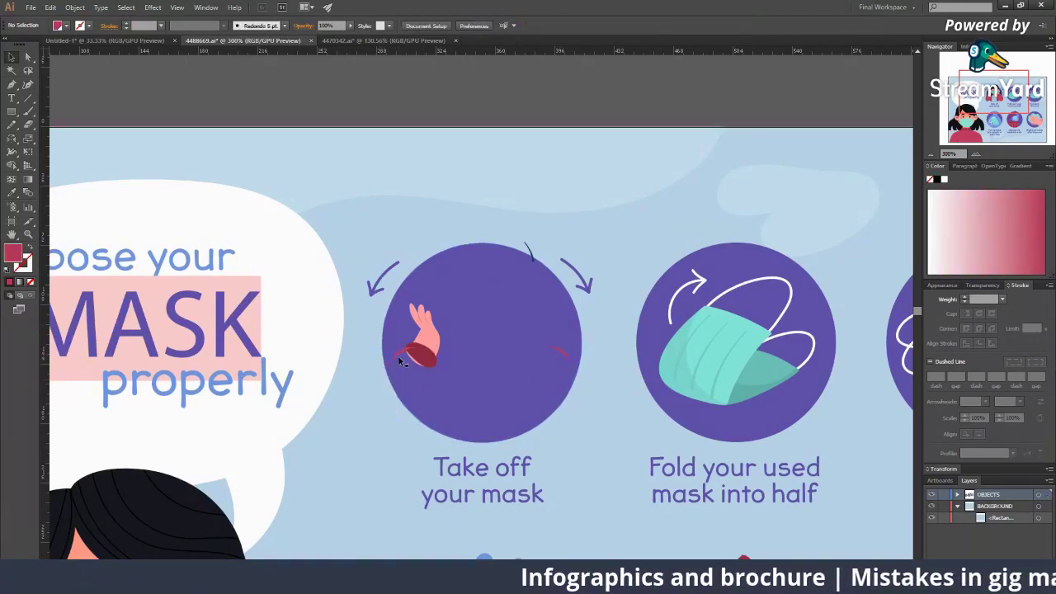
{"action": "left_click", "coordinate": [399, 357]}
{"action": "key", "text": "Delete"}
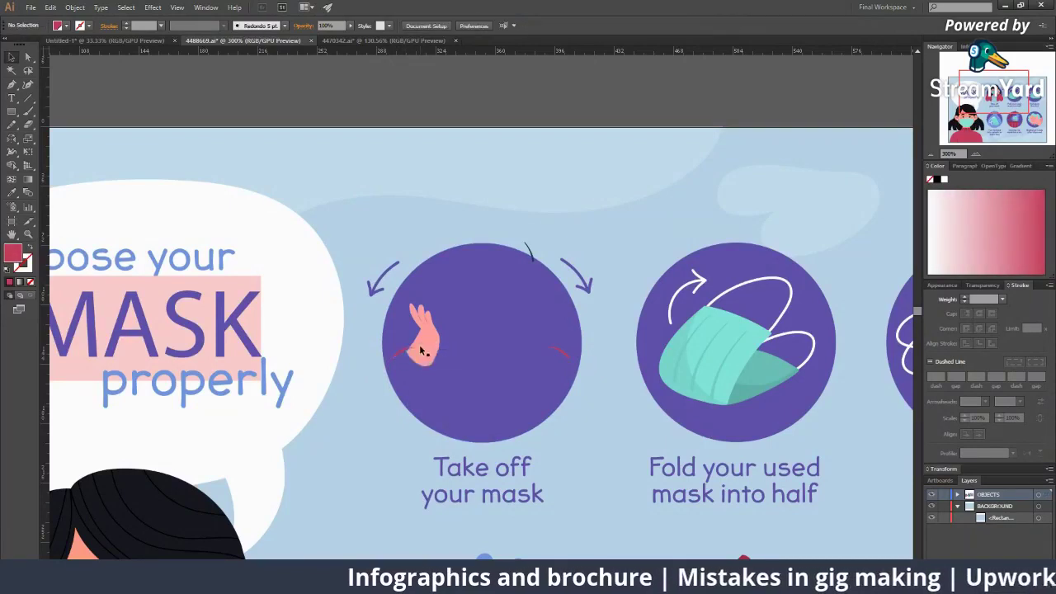
{"action": "left_click", "coordinate": [406, 353]}
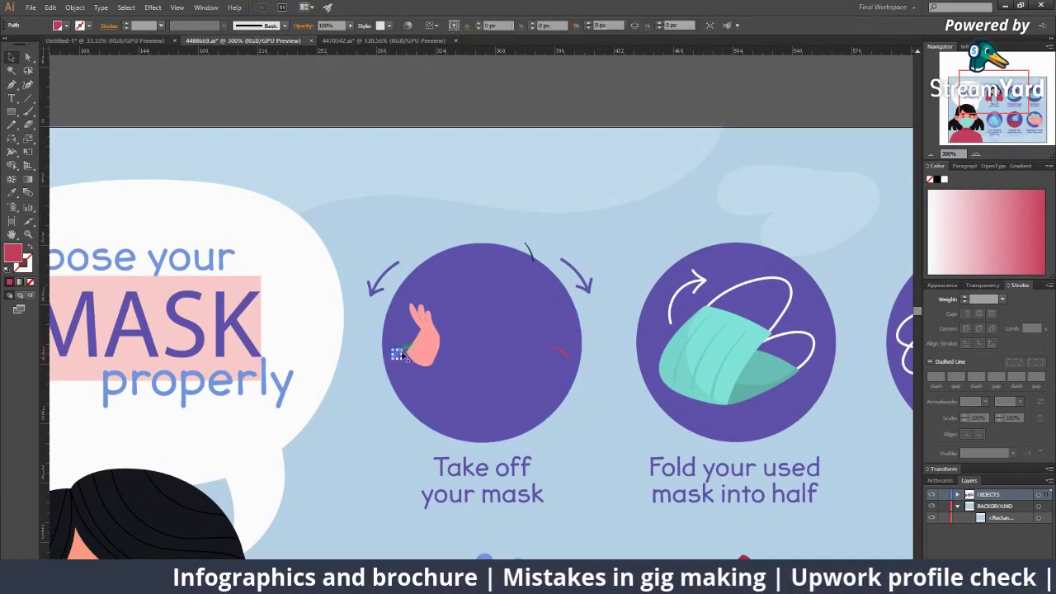
{"action": "left_click", "coordinate": [404, 354]}
{"action": "left_click", "coordinate": [417, 355]}
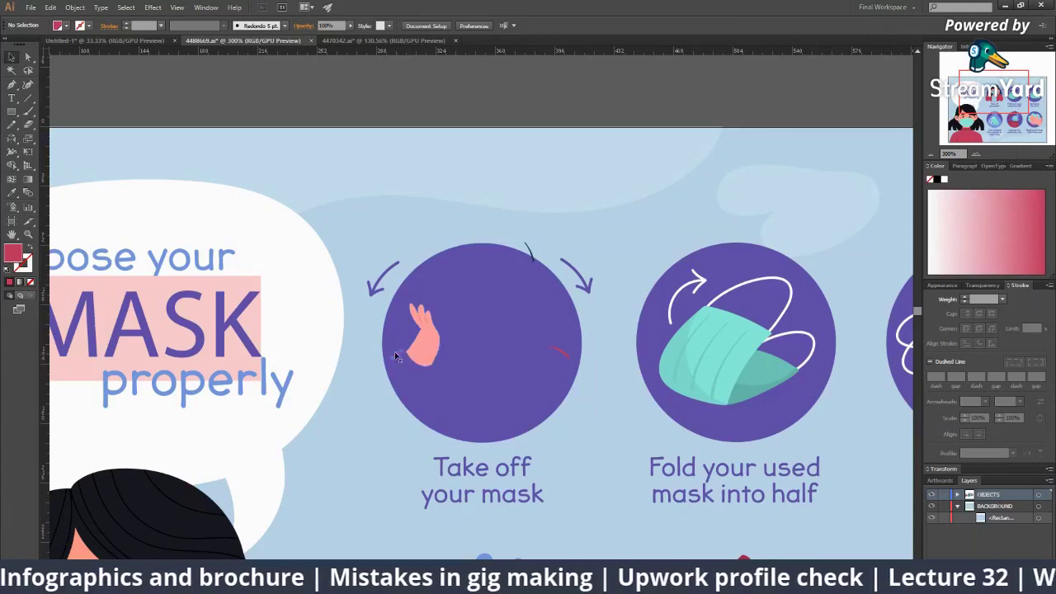
{"action": "left_click", "coordinate": [418, 361]}
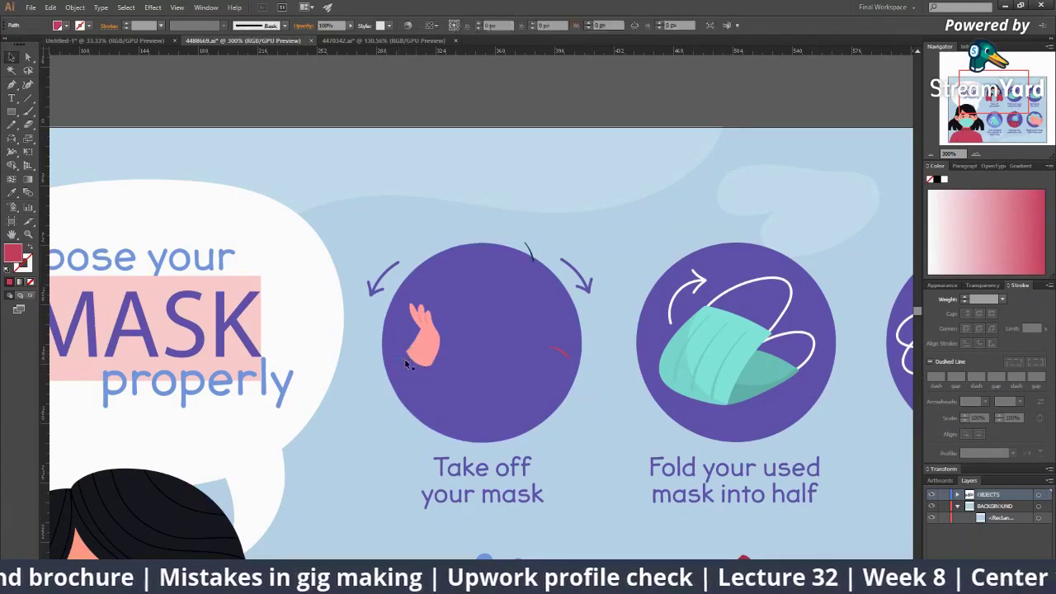
{"action": "left_click", "coordinate": [408, 351]}
{"action": "key", "text": "Delete"}
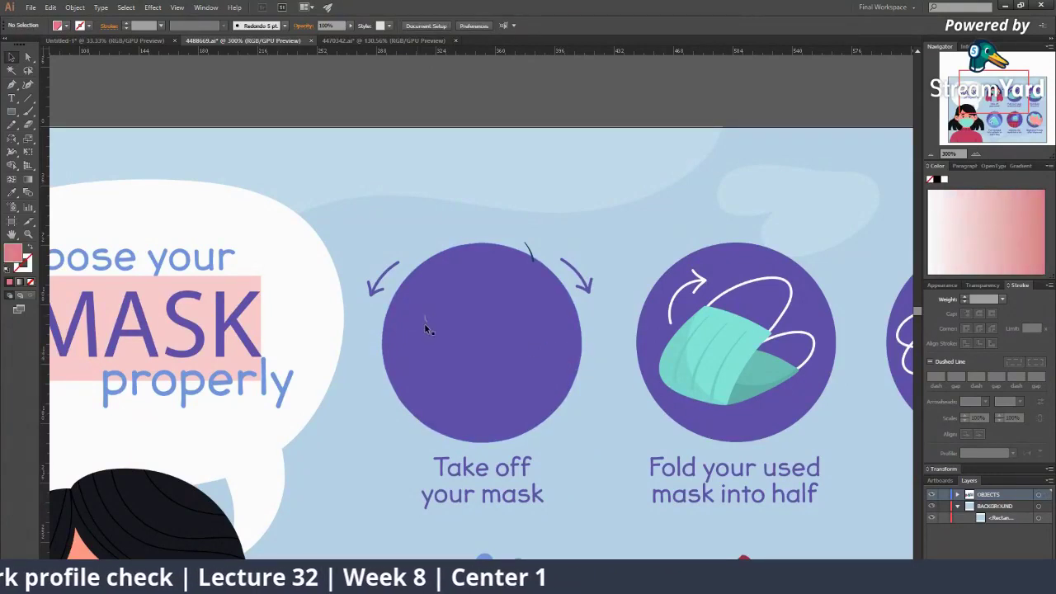
{"action": "key", "text": "z"}
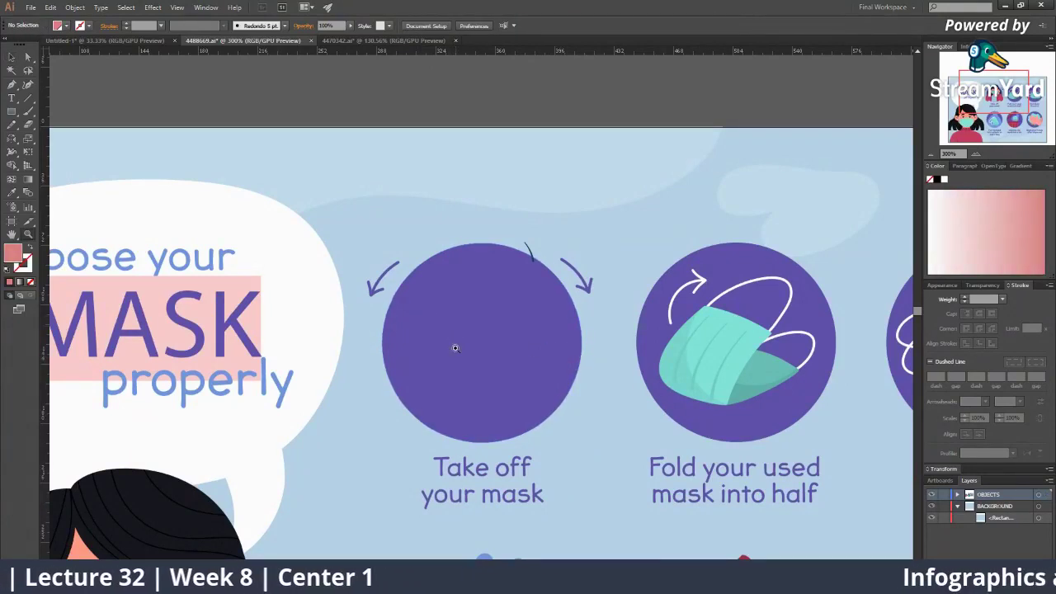
{"action": "left_click", "coordinate": [455, 347], "text": "alt"}
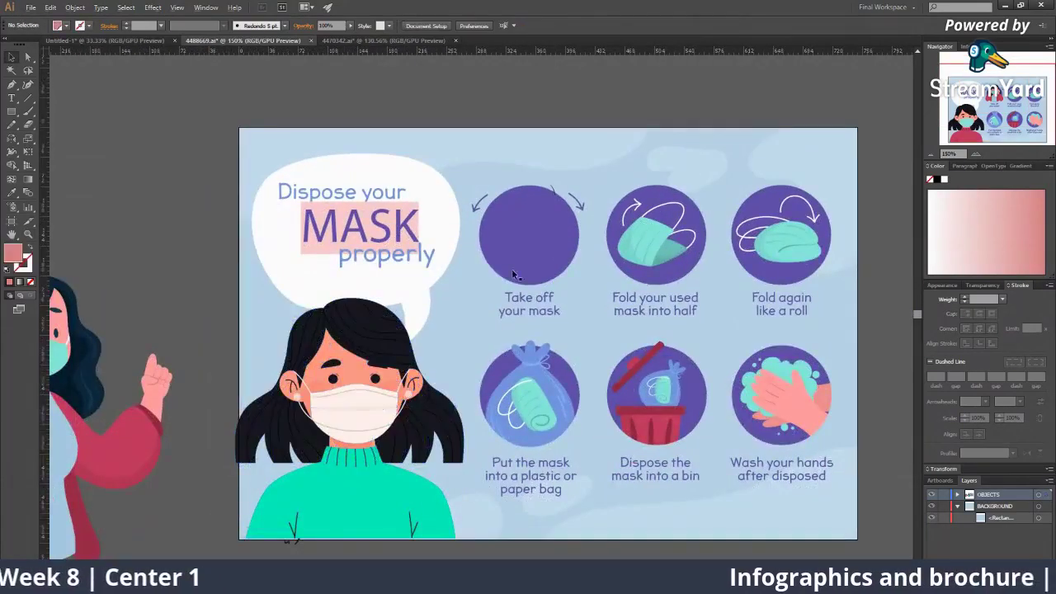
- Duplicate the large girl illustration and scale the copy to fit inside the Take off your mask circle
{"action": "left_click_drag", "start_coordinate": [444, 340], "coordinate": [631, 153]}
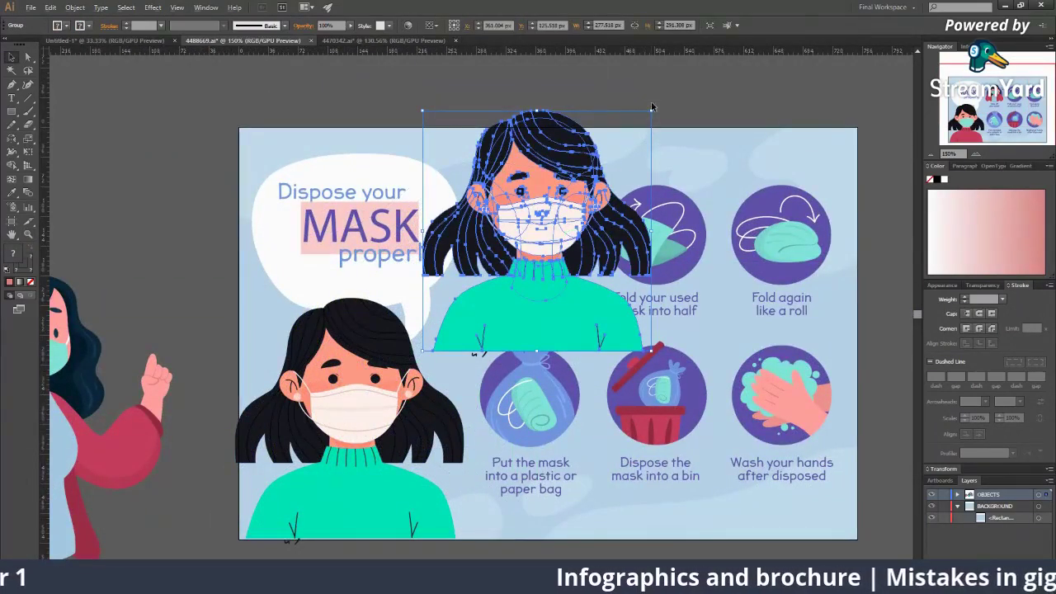
{"action": "left_click_drag", "start_coordinate": [650, 109], "coordinate": [586, 179]}
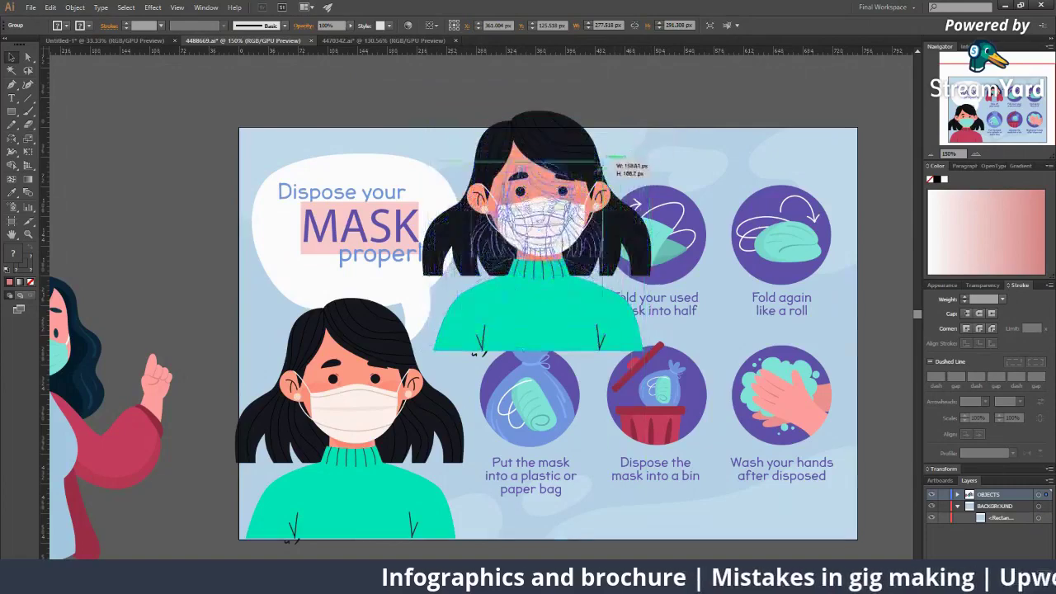
{"action": "left_click_drag", "start_coordinate": [549, 273], "coordinate": [544, 270]}
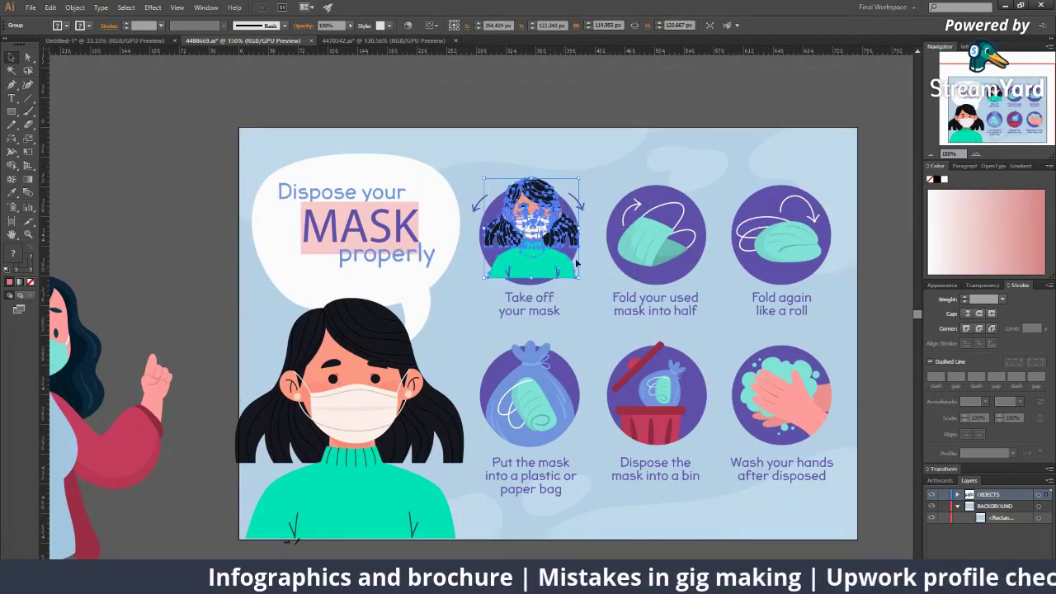
{"action": "left_click_drag", "start_coordinate": [580, 176], "coordinate": [572, 188]}
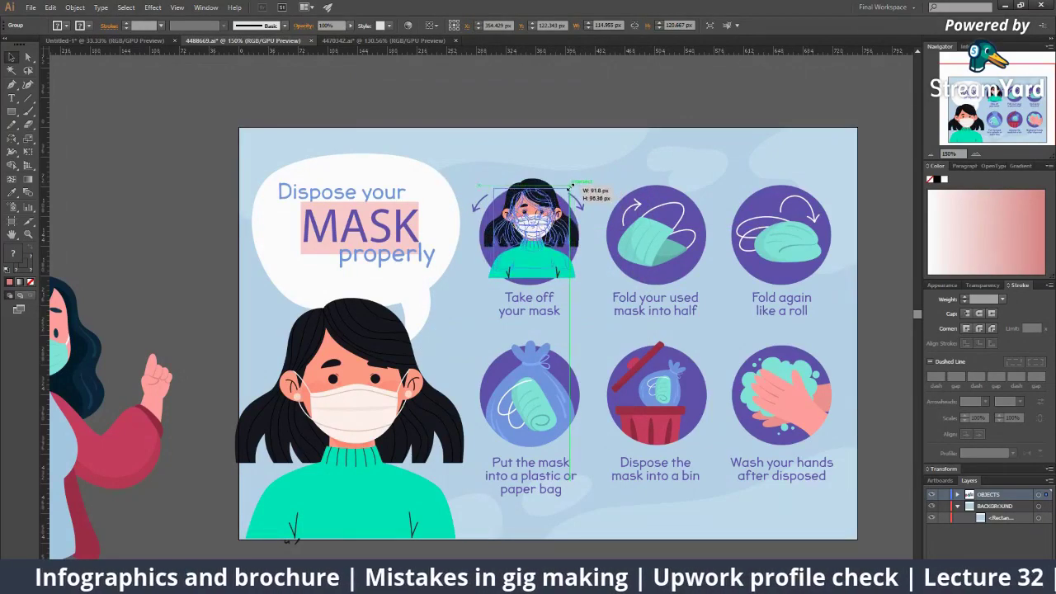
{"action": "left_click", "coordinate": [591, 142]}
- Drag the 'Dispose your MASK properly' speech bubble off the artboard to the upper left
{"action": "scroll", "coordinate": [322, 212], "scroll_direction": "down", "scroll_amount": 1}
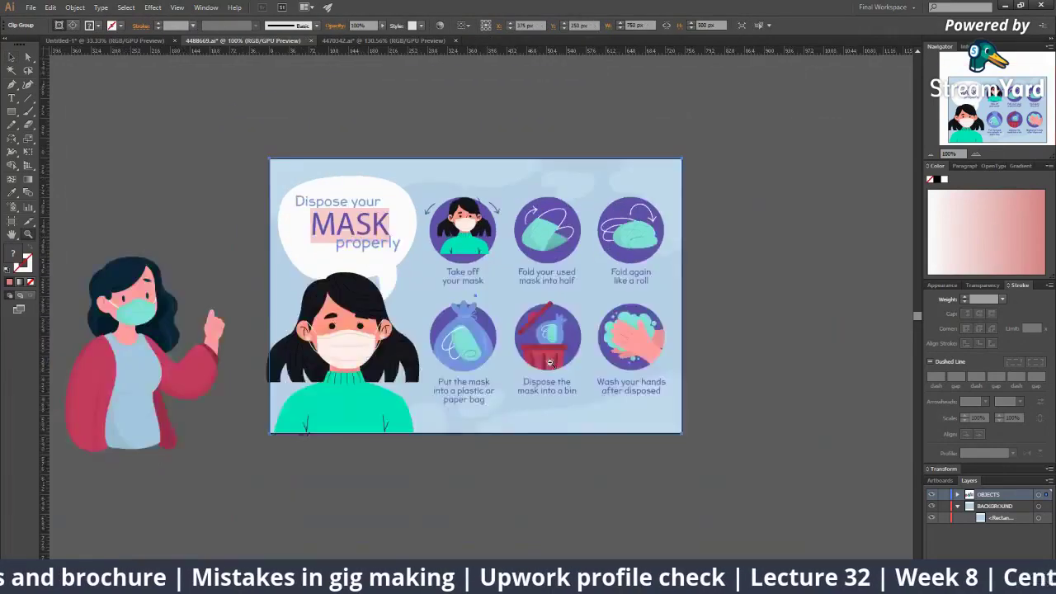
{"action": "scroll", "coordinate": [330, 231], "scroll_direction": "down", "scroll_amount": 1}
{"action": "scroll", "coordinate": [439, 283], "scroll_direction": "up", "scroll_amount": 1}
{"action": "scroll", "coordinate": [444, 250], "scroll_direction": "up", "scroll_amount": 1}
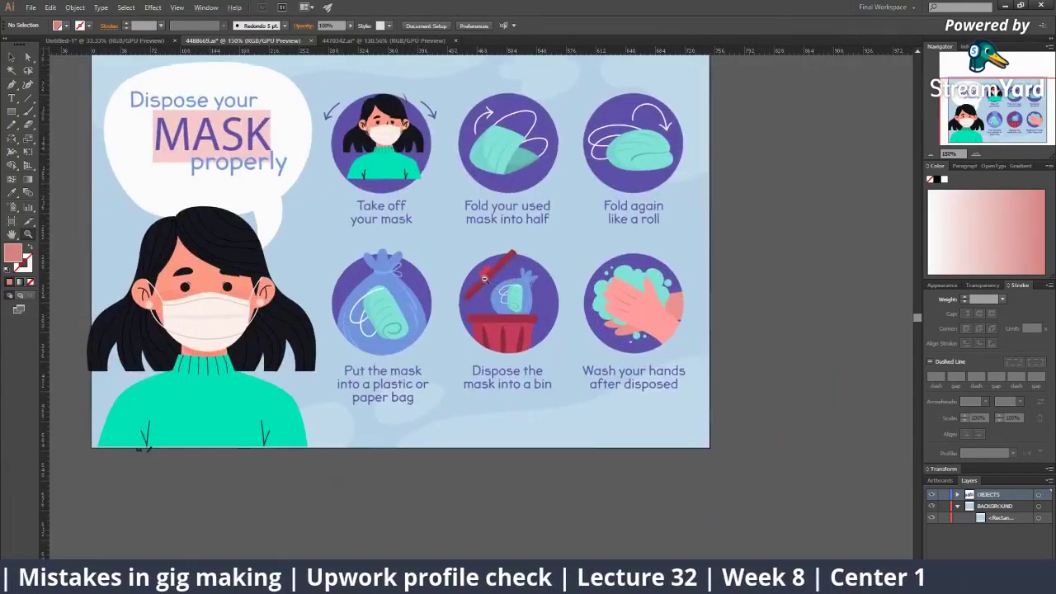
{"action": "scroll", "coordinate": [445, 249], "scroll_direction": "down", "scroll_amount": 2}
{"action": "left_click", "coordinate": [444, 249]}
{"action": "scroll", "coordinate": [429, 272], "scroll_direction": "up", "scroll_amount": 1}
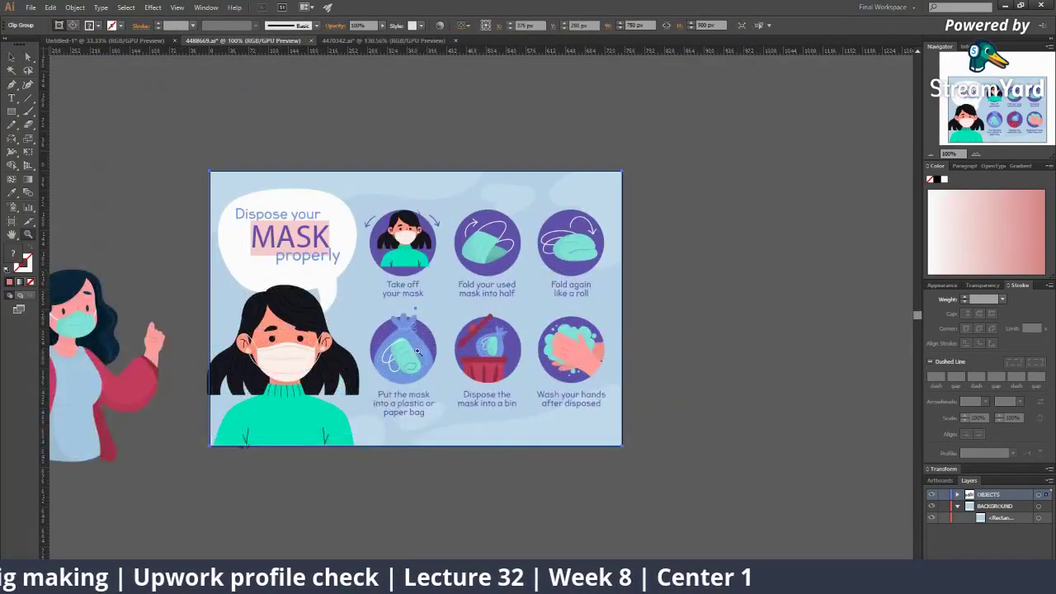
{"action": "scroll", "coordinate": [495, 289], "scroll_direction": "up", "scroll_amount": 1}
{"action": "scroll", "coordinate": [404, 355], "scroll_direction": "down", "scroll_amount": 2}
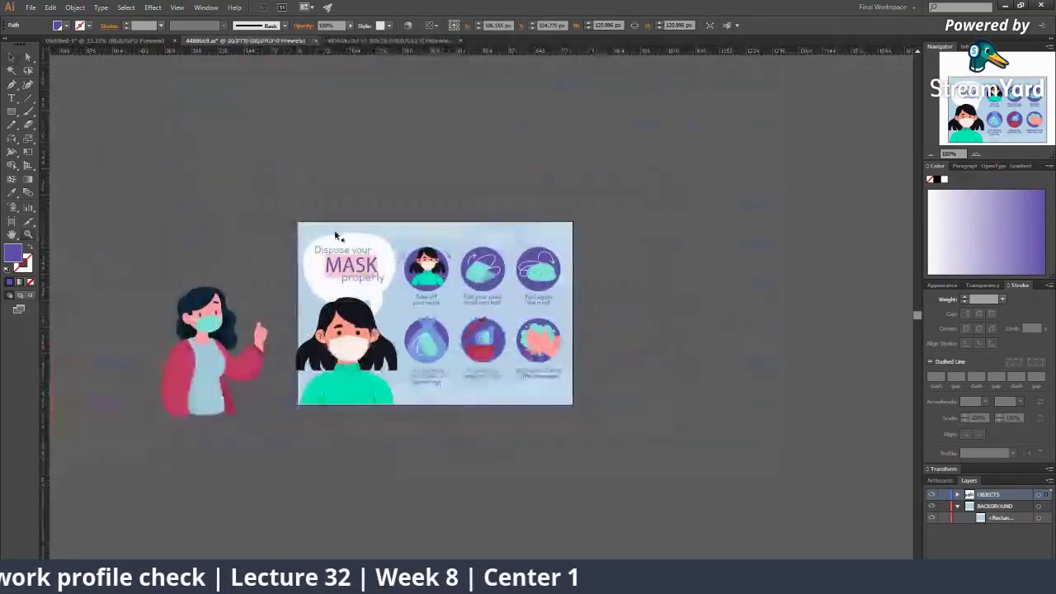
{"action": "left_click", "coordinate": [351, 273]}
{"action": "left_click_drag", "start_coordinate": [350, 269], "coordinate": [267, 210]}
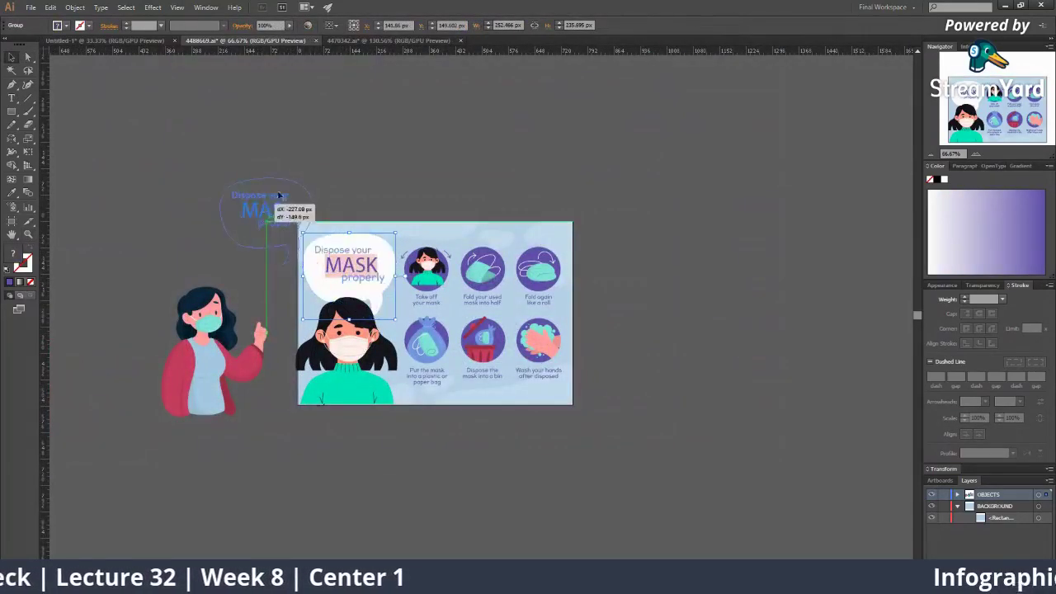
- Copy the three virus shapes from 4470342.ai and paste them at the infographic's top left
{"action": "left_click", "coordinate": [421, 161]}
{"action": "left_click", "coordinate": [356, 39]}
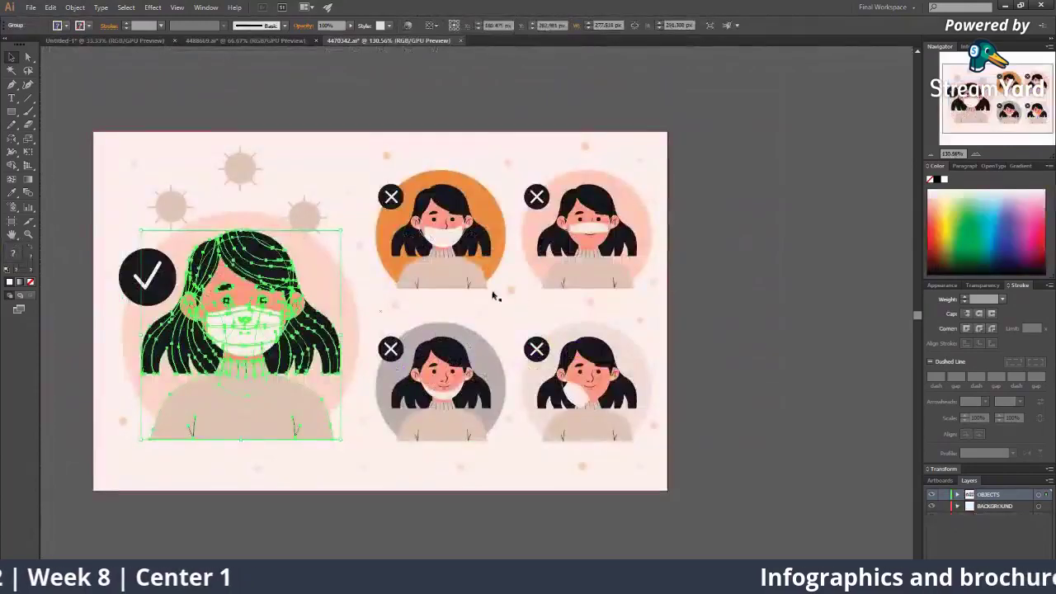
{"action": "left_click", "coordinate": [270, 212]}
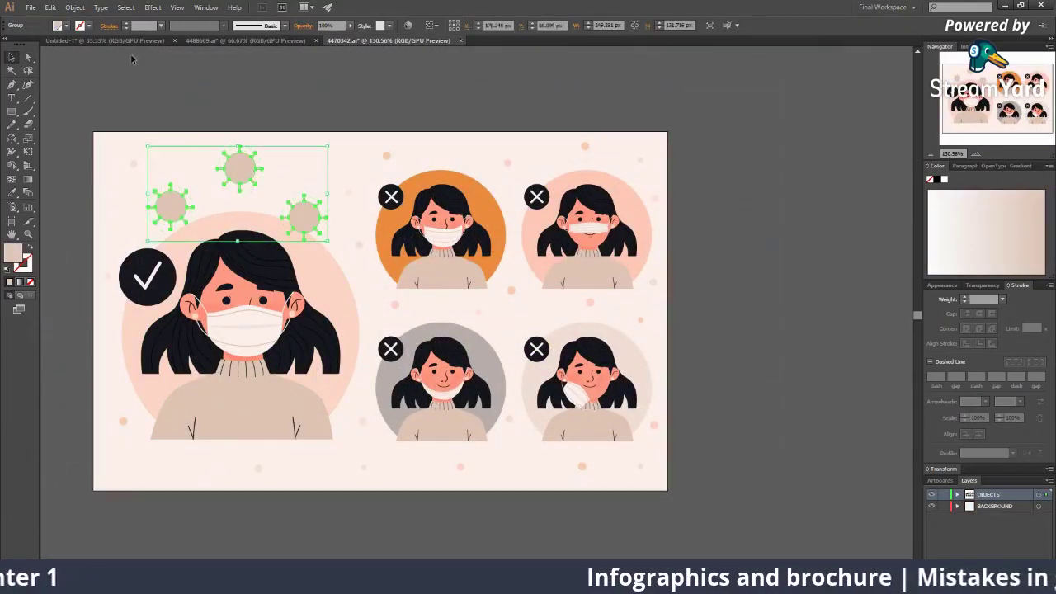
{"action": "left_click", "coordinate": [132, 42]}
{"action": "left_click", "coordinate": [212, 41]}
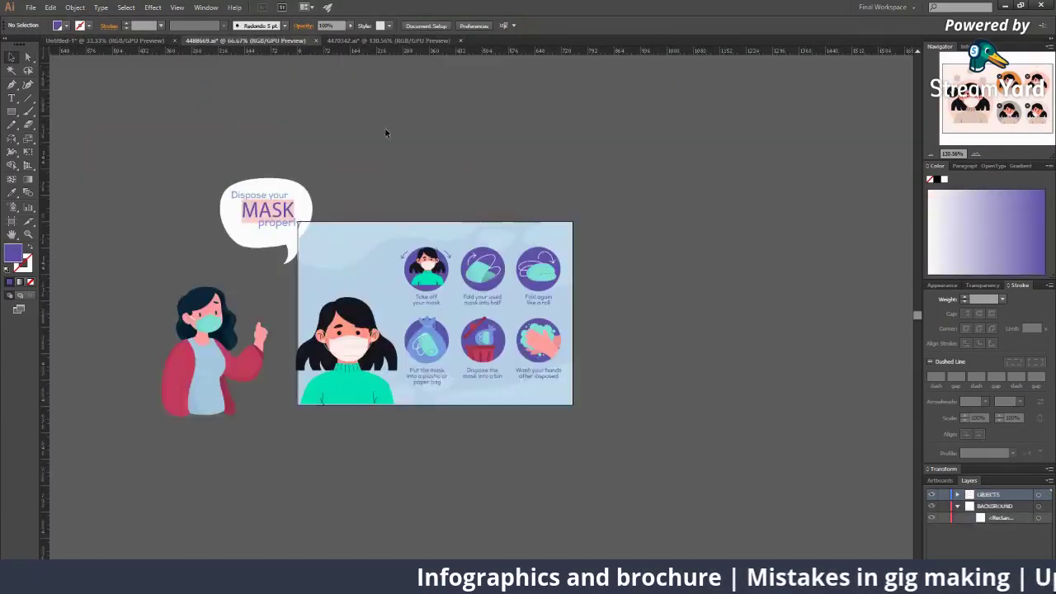
{"action": "left_click", "coordinate": [468, 321]}
{"action": "key", "text": "ctrl+plus"}
{"action": "left_click_drag", "start_coordinate": [502, 292], "coordinate": [310, 207]}
- Recolour the viruses with the bin's dark red, shift the speech bubble further left, and select all artwork
{"action": "key", "text": "i"}
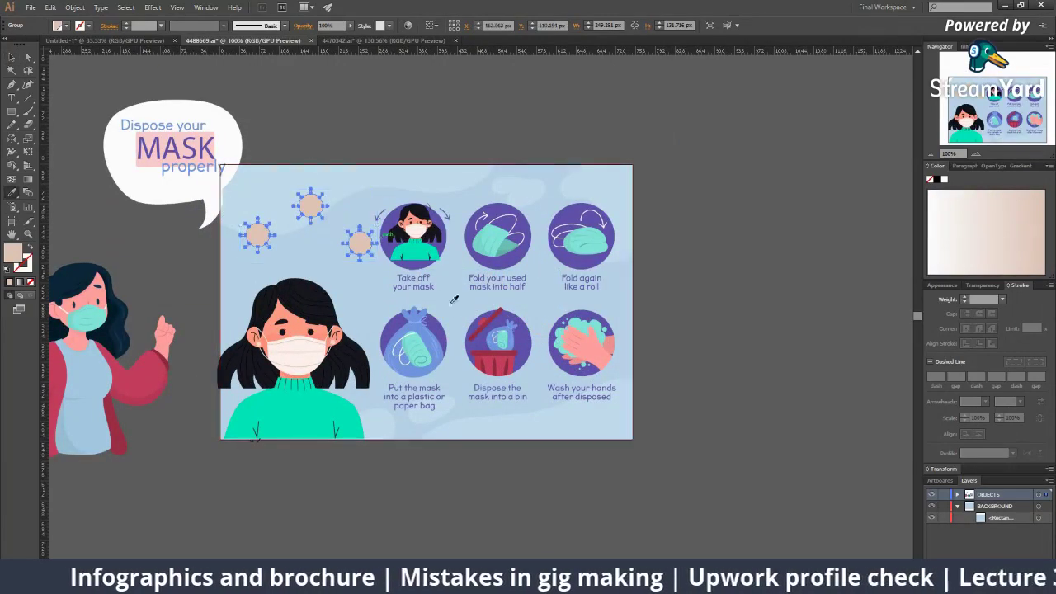
{"action": "left_click", "coordinate": [499, 358]}
{"action": "key", "text": "ctrl+shift+a"}
{"action": "scroll", "coordinate": [389, 335], "scroll_direction": "up", "scroll_amount": 3}
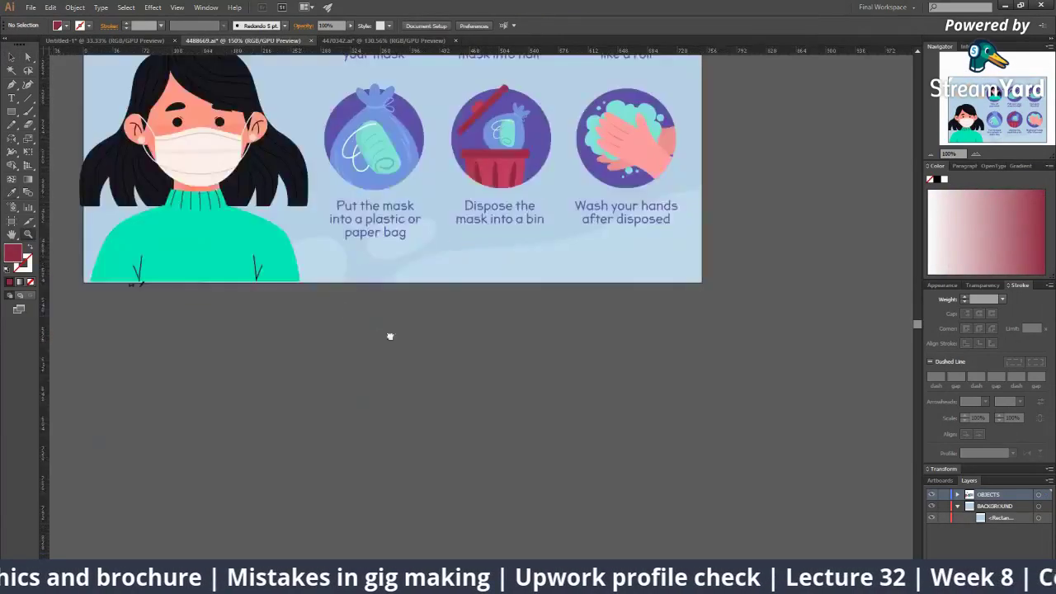
{"action": "scroll", "coordinate": [518, 343], "scroll_direction": "down", "scroll_amount": 1}
{"action": "scroll", "coordinate": [518, 343], "scroll_direction": "down", "scroll_amount": 2}
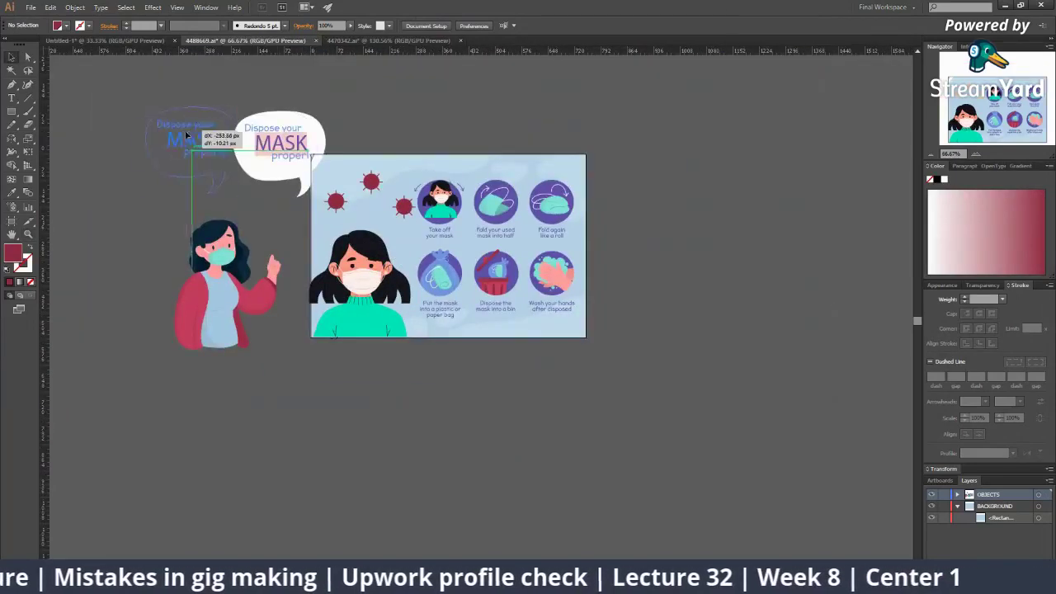
{"action": "left_click_drag", "start_coordinate": [268, 138], "coordinate": [175, 137]}
{"action": "left_click_drag", "start_coordinate": [326, 105], "coordinate": [696, 428]}
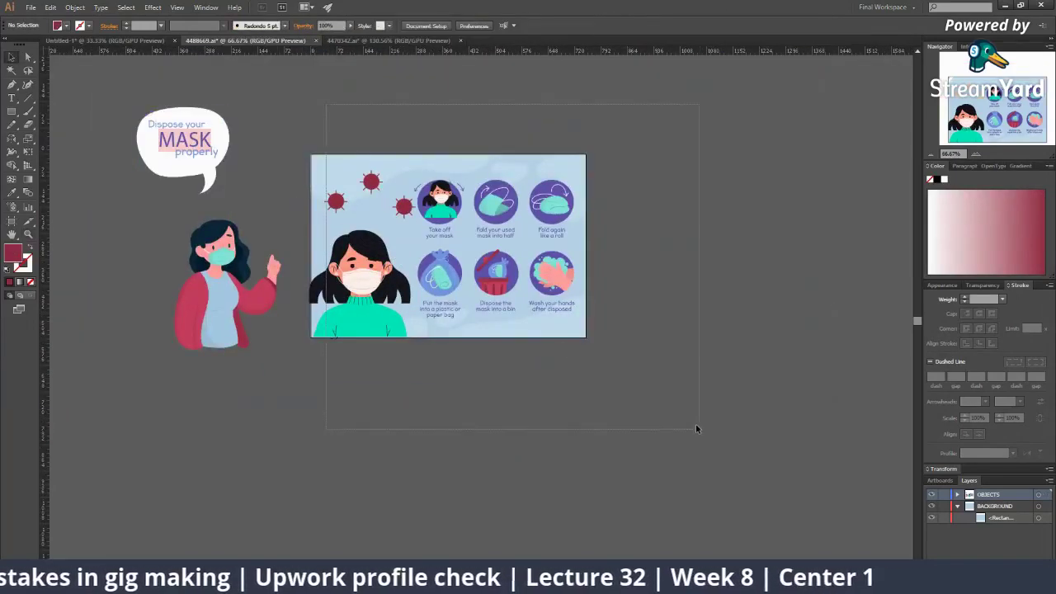
- Paste the infographic into Untitled-1 and enlarge it to the page width
{"action": "left_click", "coordinate": [384, 36]}
{"action": "left_click", "coordinate": [78, 39]}
{"action": "key", "text": "ctrl+v"}
{"action": "scroll", "coordinate": [506, 244], "scroll_direction": "down", "scroll_amount": 1}
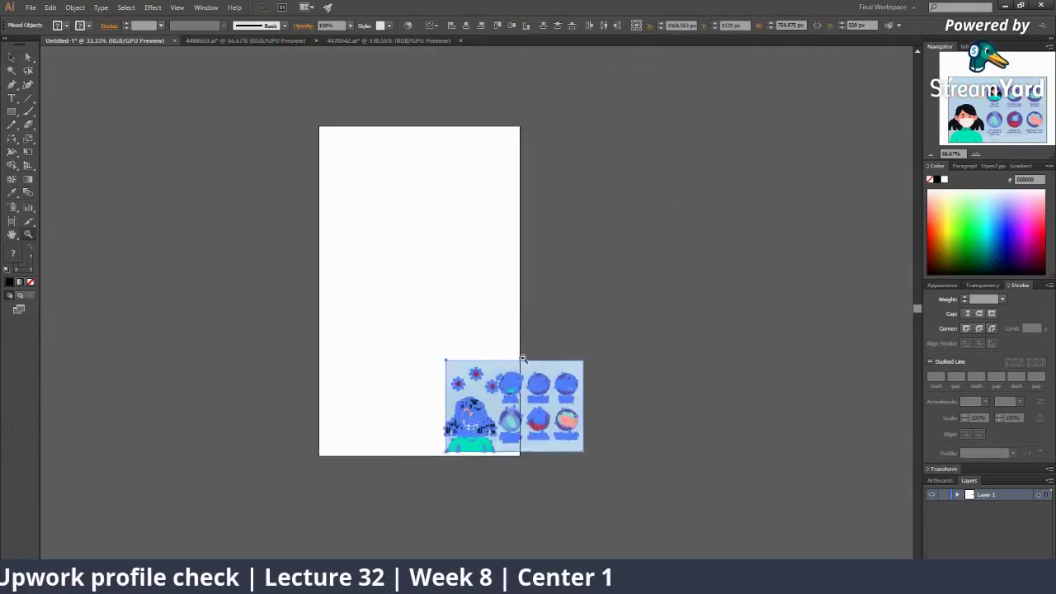
{"action": "mouse_move", "coordinate": [498, 371]}
{"action": "left_mouse_down"}
{"action": "mouse_move", "coordinate": [416, 242]}
{"action": "mouse_move", "coordinate": [428, 217]}
{"action": "left_mouse_up"}
{"action": "left_click_drag", "start_coordinate": [461, 259], "coordinate": [484, 309]}
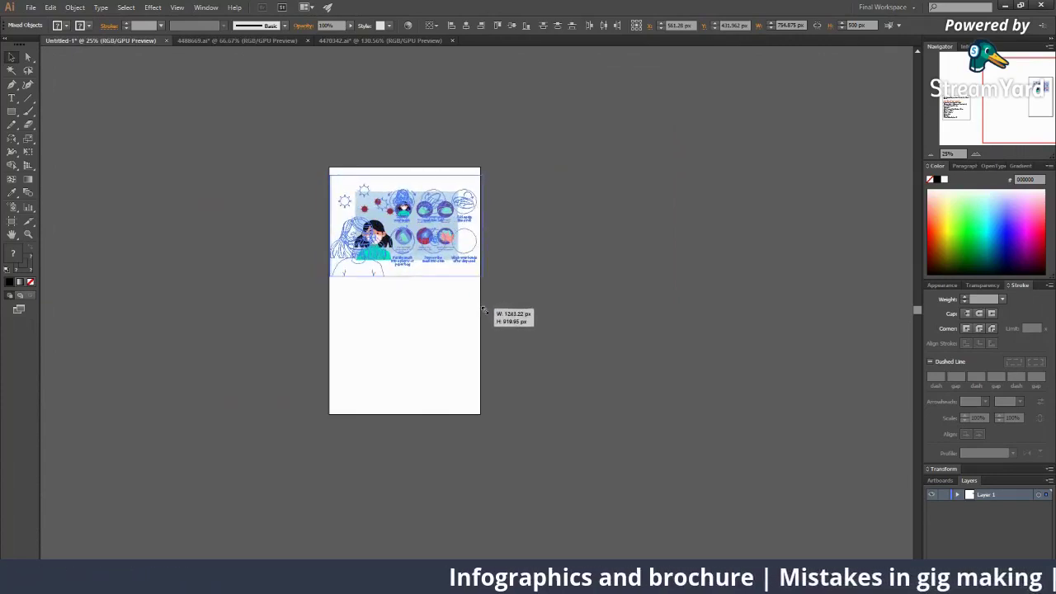
{"action": "left_click_drag", "start_coordinate": [483, 310], "coordinate": [483, 310]}
- Move the artwork to the top of the page and set alignment relative to the artboard
{"action": "key", "text": "z"}
{"action": "left_click", "coordinate": [462, 340]}
{"action": "scroll", "coordinate": [462, 340], "scroll_direction": "up", "scroll_amount": 1}
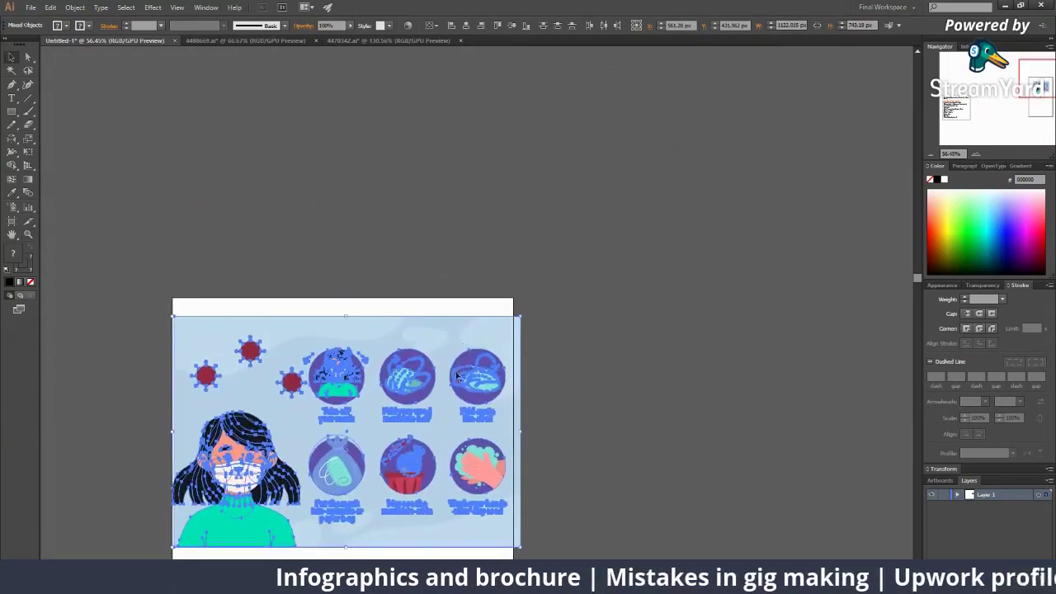
{"action": "key", "text": "v"}
{"action": "left_click_drag", "start_coordinate": [448, 382], "coordinate": [448, 308]}
{"action": "key", "text": "ctrl+1"}
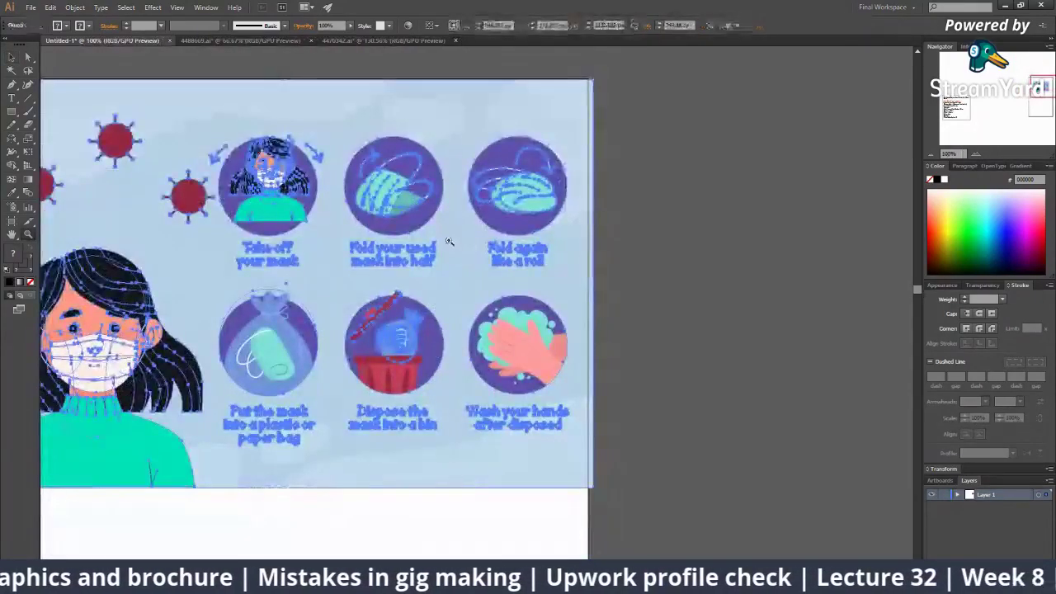
{"action": "left_click", "coordinate": [448, 241], "text": "alt"}
{"action": "left_click", "coordinate": [433, 26]}
{"action": "left_click", "coordinate": [452, 46]}
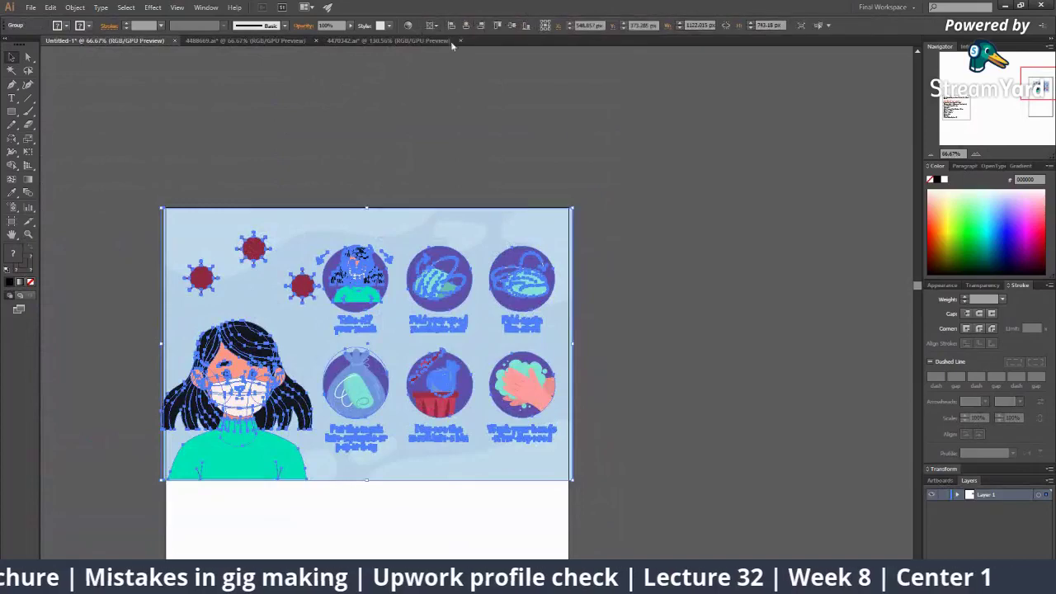
- Stretch the artwork's corner to the page edge and nudge it slightly left
{"action": "left_click", "coordinate": [461, 366]}
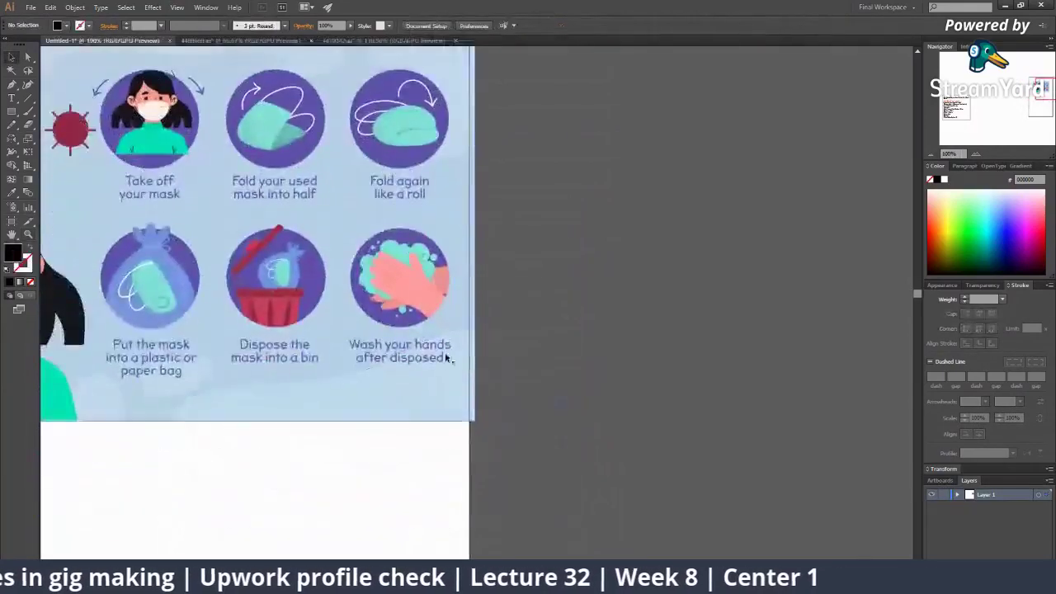
{"action": "key", "text": "v"}
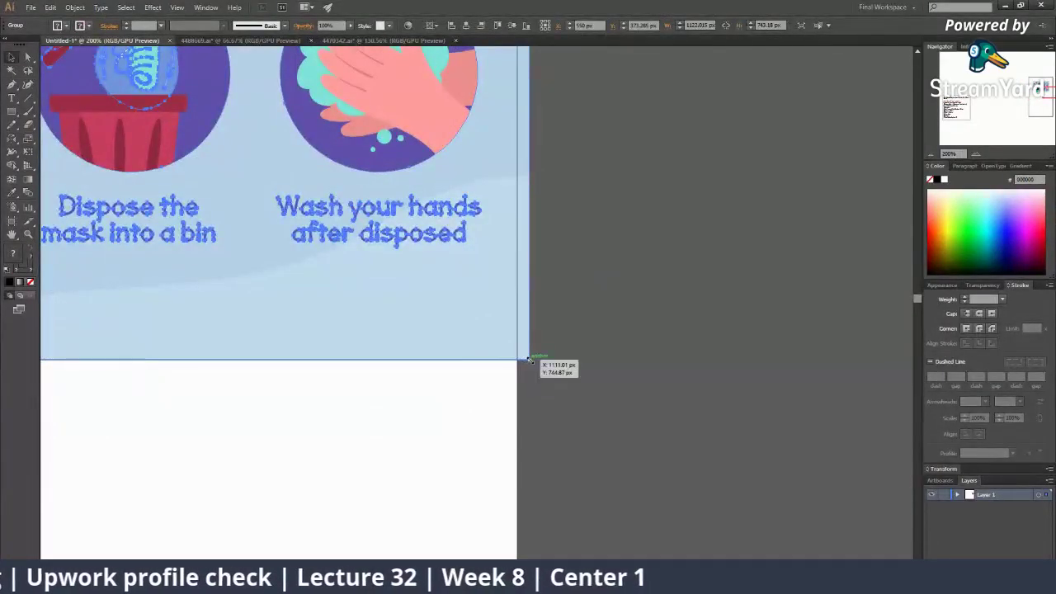
{"action": "left_click_drag", "start_coordinate": [523, 356], "coordinate": [522, 359]}
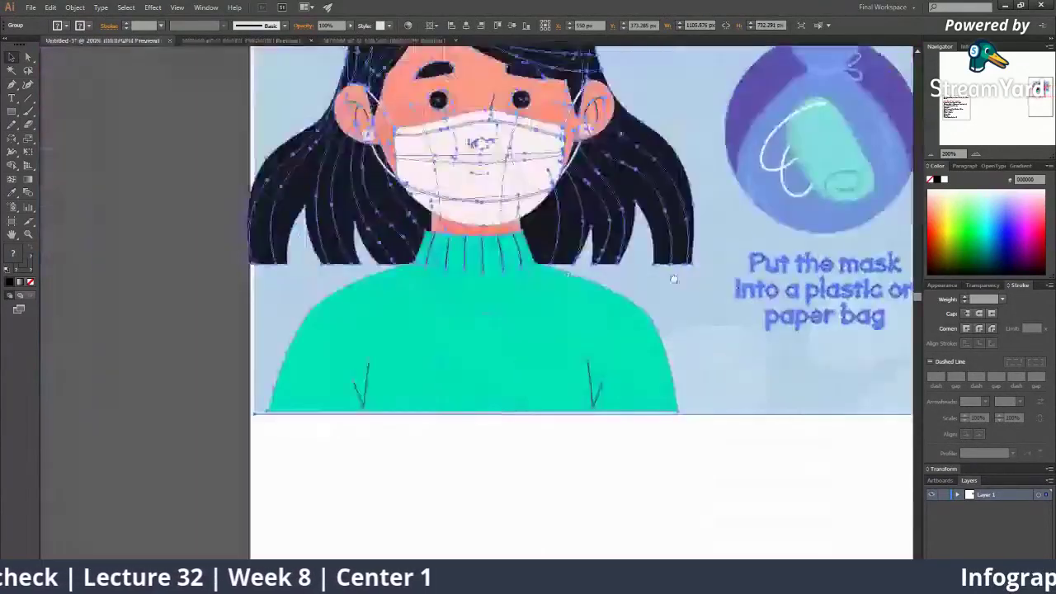
{"action": "key", "text": "ctrl+plus"}
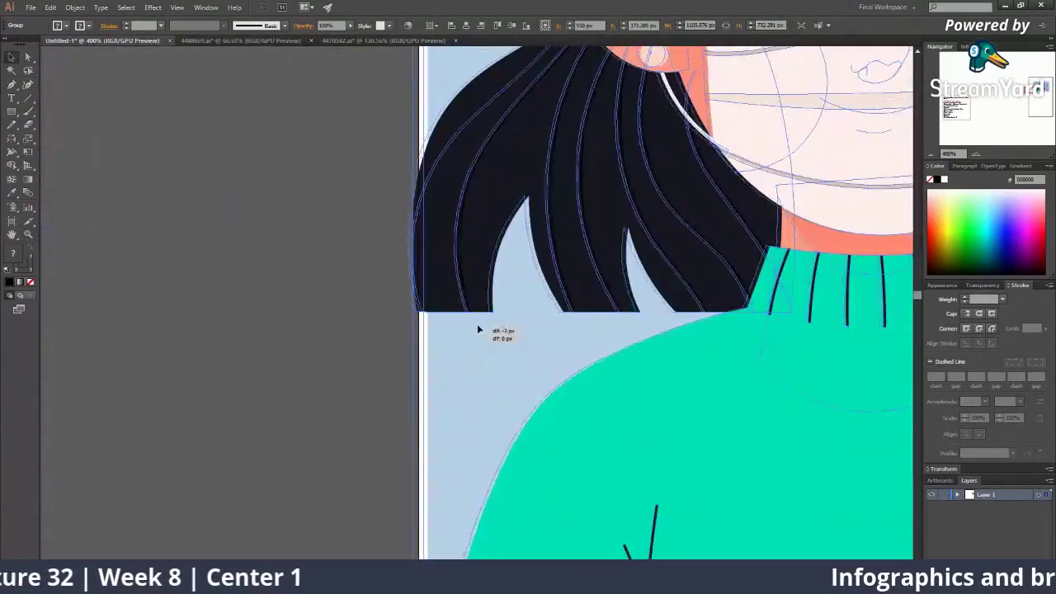
{"action": "left_click_drag", "start_coordinate": [487, 330], "coordinate": [475, 330]}
{"action": "key", "text": "z"}
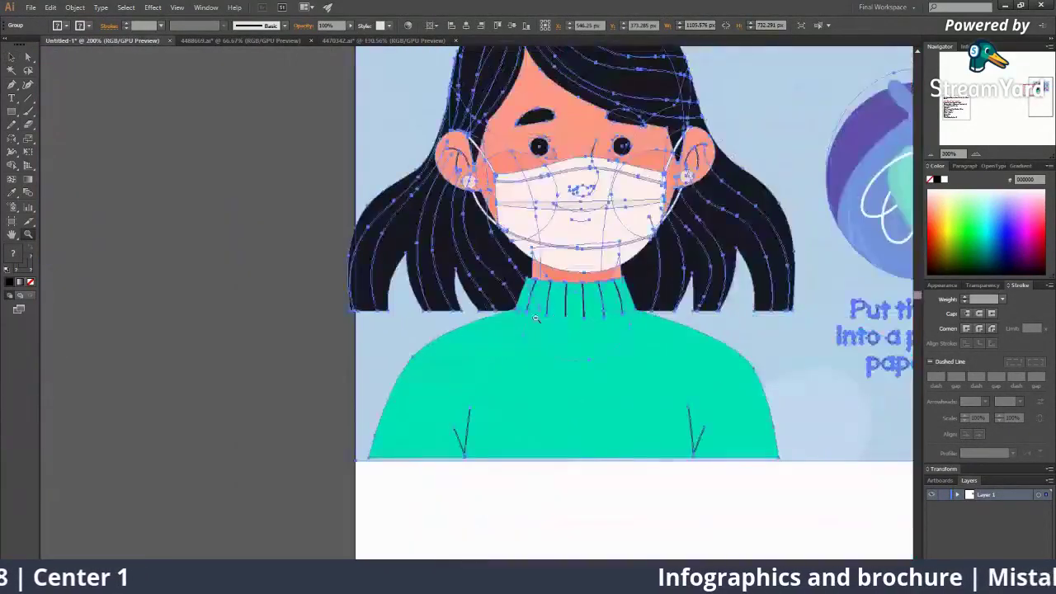
{"action": "left_click", "coordinate": [517, 320], "text": "alt"}
{"action": "left_click", "coordinate": [517, 320], "text": "alt"}
{"action": "scroll", "coordinate": [471, 165], "scroll_direction": "down", "scroll_amount": 3}
{"action": "key", "text": "v"}
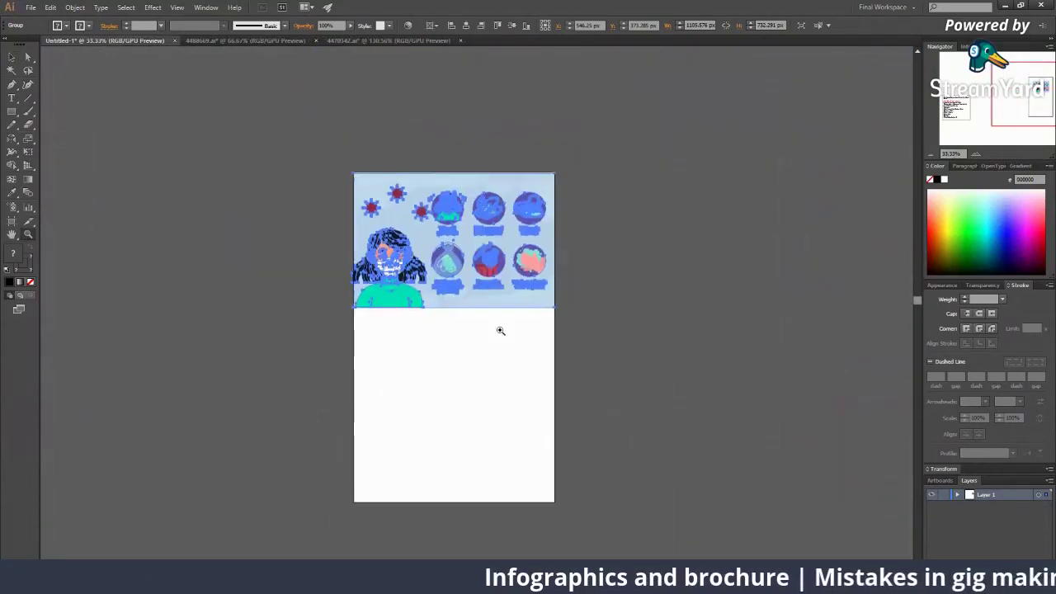
{"action": "key", "text": "ctrl+minus"}
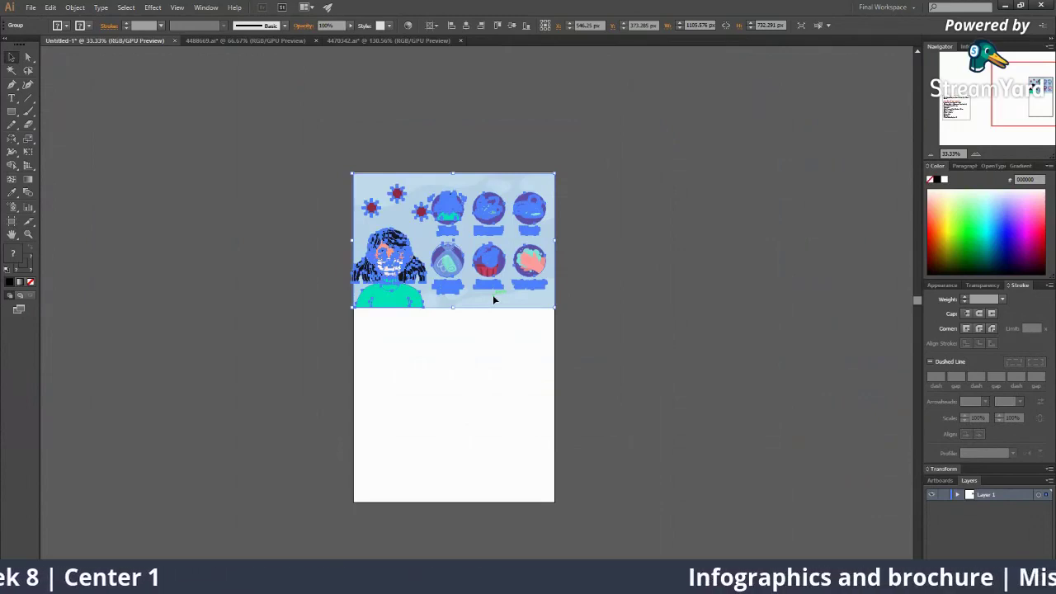
- Pull the artboard's bottom edge up to the artwork so it measures 1100 × 779.43 px
{"action": "left_click", "coordinate": [382, 251]}
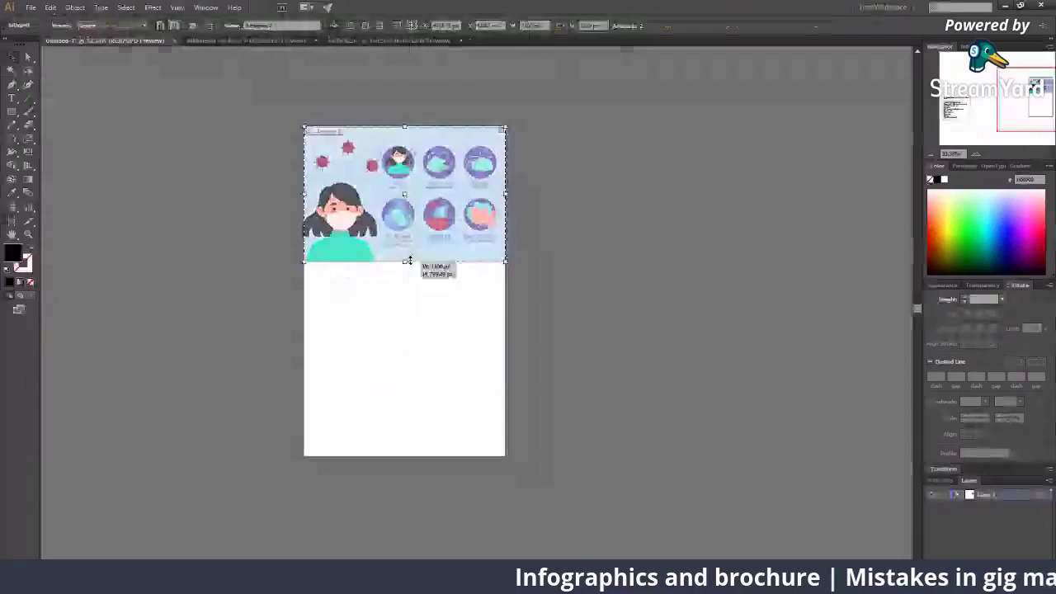
{"action": "left_click_drag", "start_coordinate": [408, 261], "coordinate": [405, 262]}
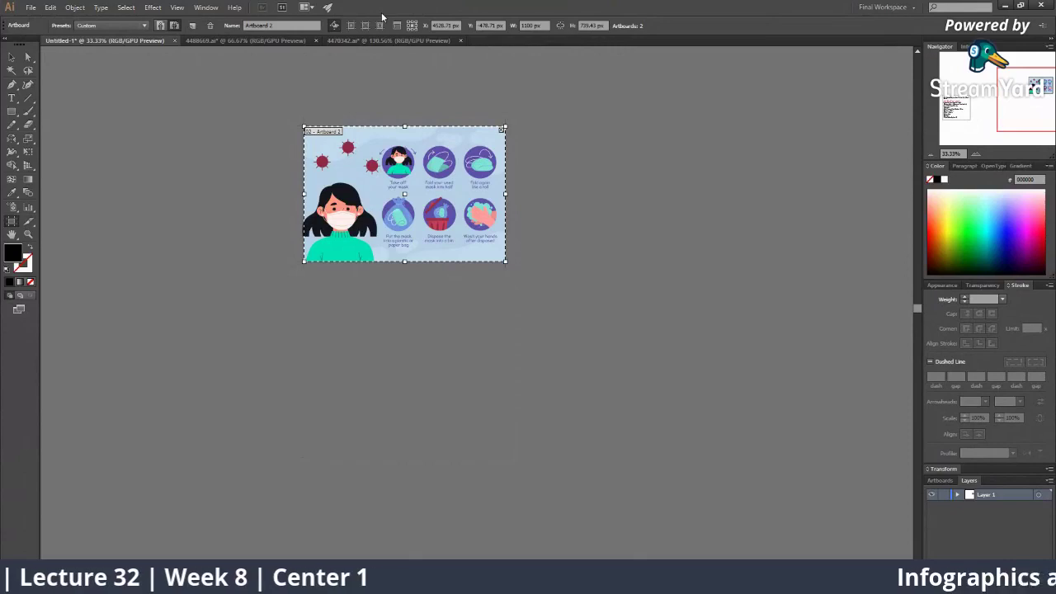
- Exit the Artboard tool and zoom in on the resized mask infographic
{"action": "key", "text": "v"}
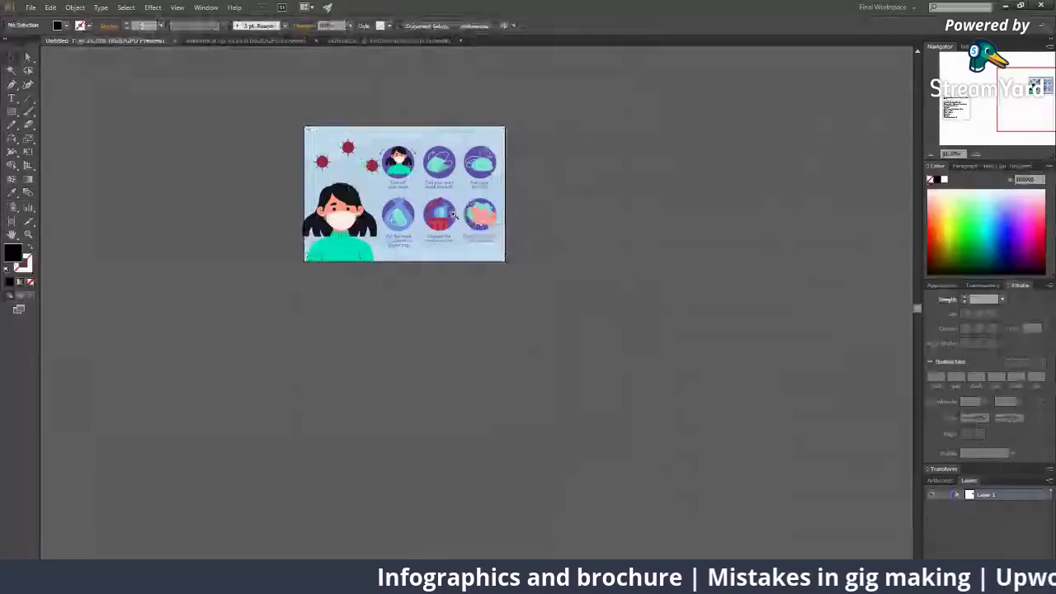
{"action": "key", "text": "ctrl+plus"}
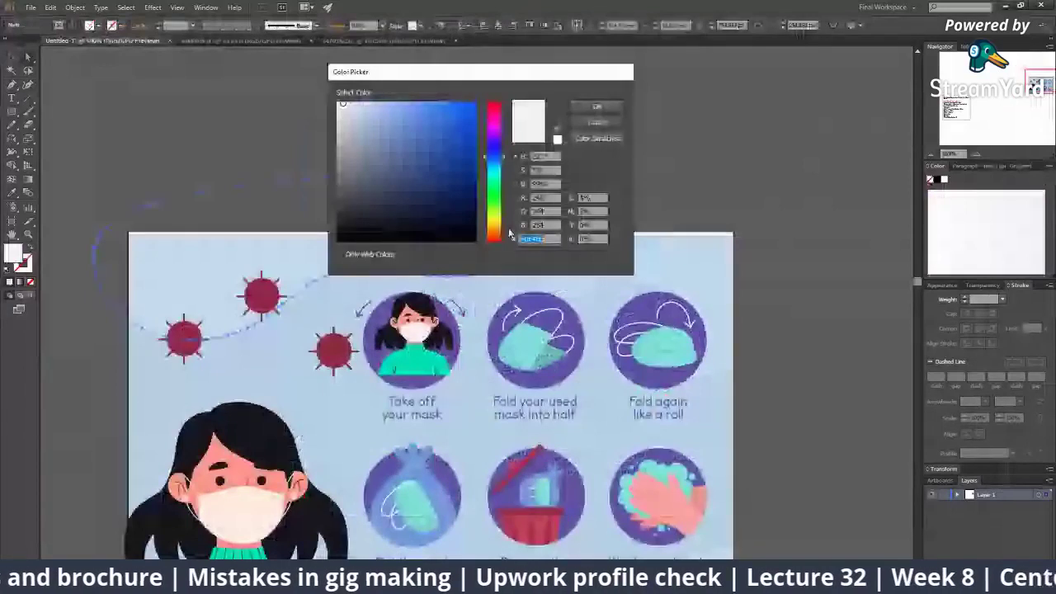
- Recolor the mask infographic's light blue background to pink in the Color Picker
{"action": "left_click", "coordinate": [493, 114]}
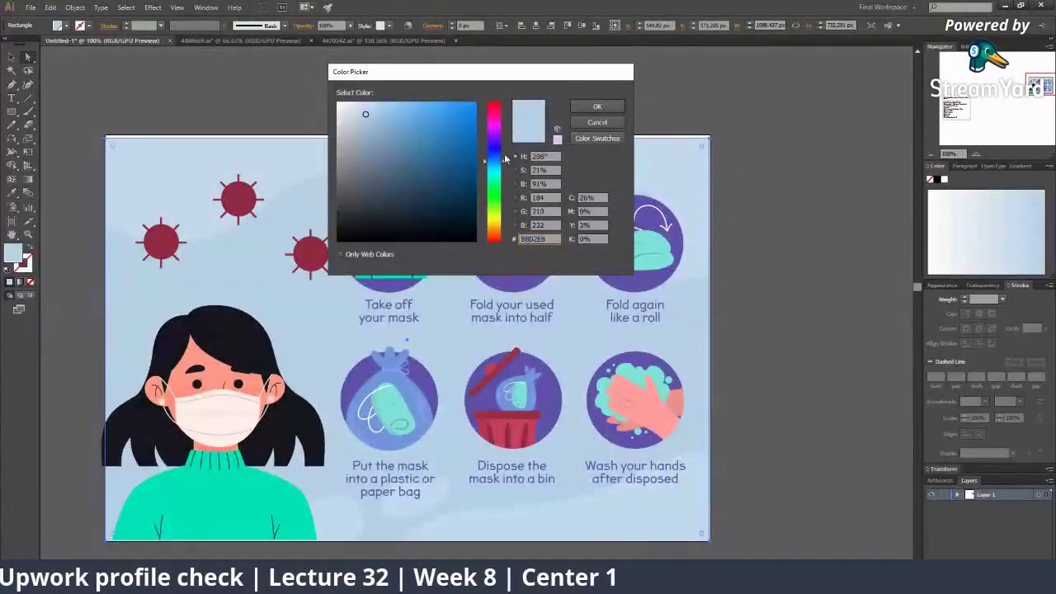
{"action": "left_click_drag", "start_coordinate": [505, 158], "coordinate": [495, 111]}
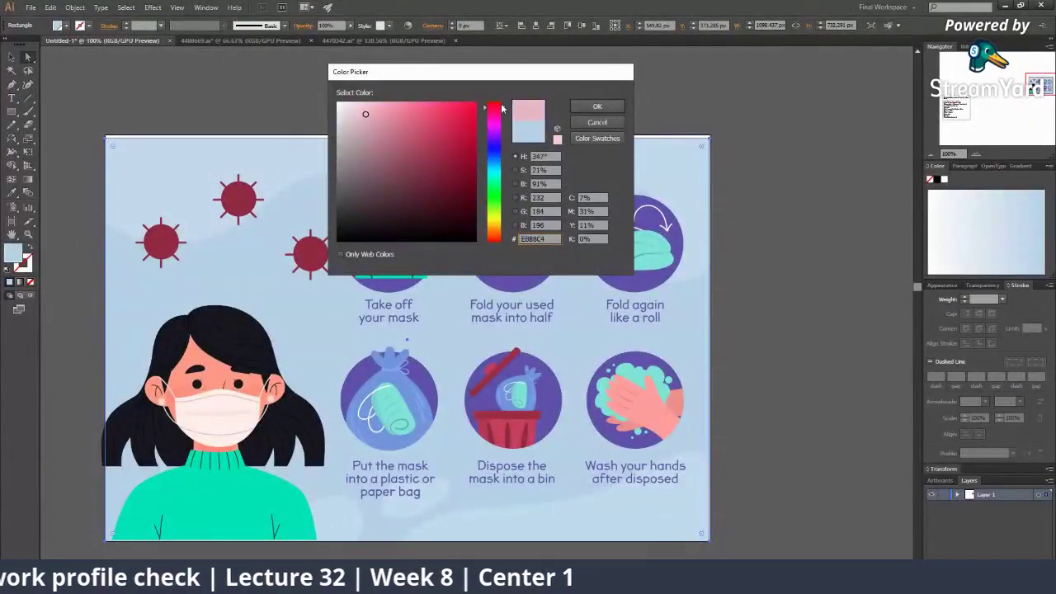
{"action": "left_click", "coordinate": [597, 106]}
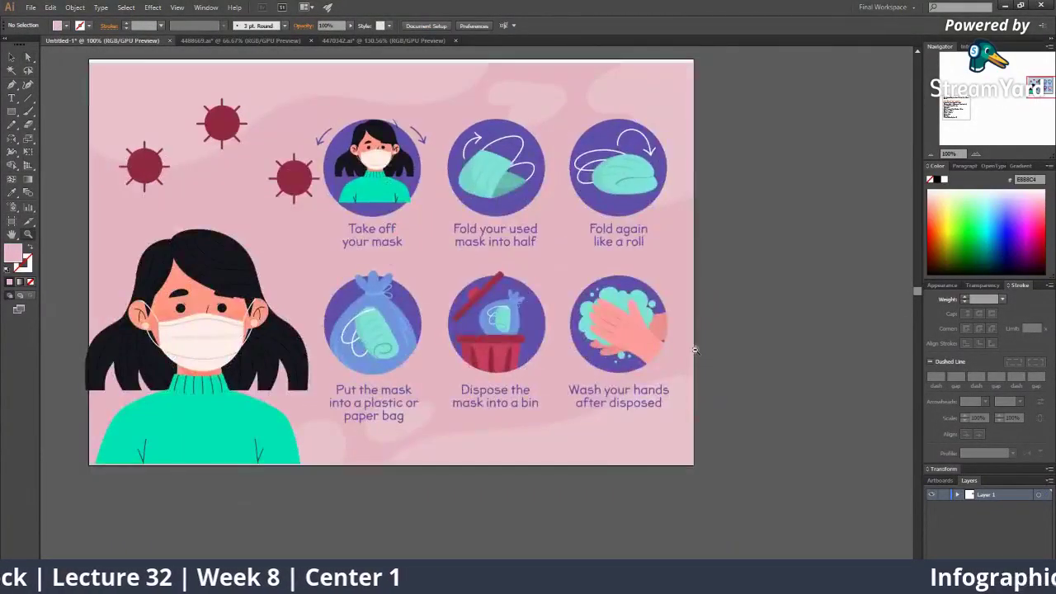
{"action": "scroll", "coordinate": [263, 246], "scroll_direction": "down", "scroll_amount": 2}
{"action": "scroll", "coordinate": [363, 301], "scroll_direction": "down", "scroll_amount": 1}
{"action": "scroll", "coordinate": [362, 301], "scroll_direction": "up", "scroll_amount": 2}
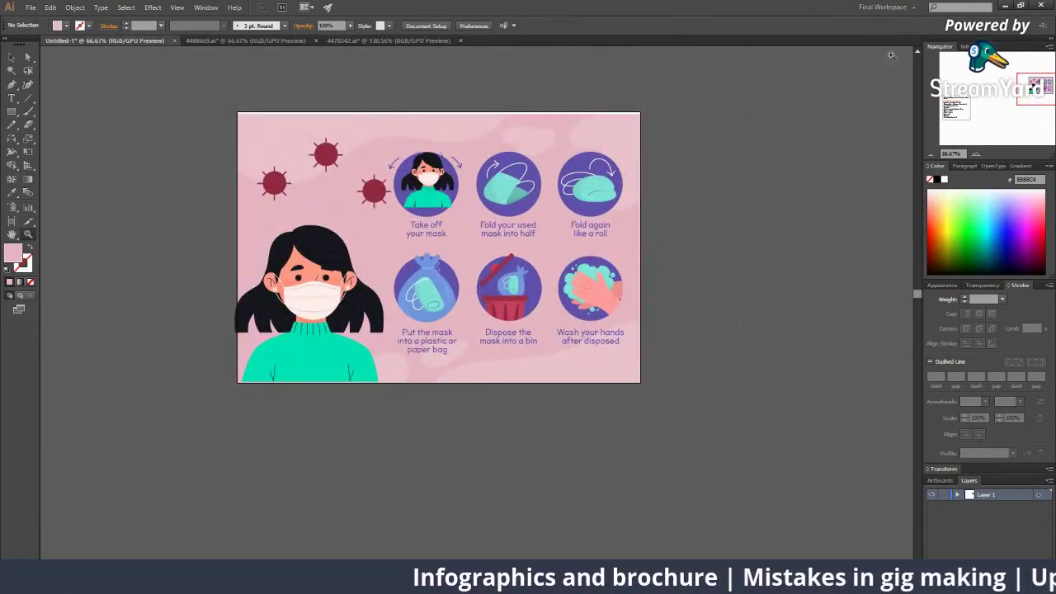
{"action": "left_click", "coordinate": [1005, 6]}
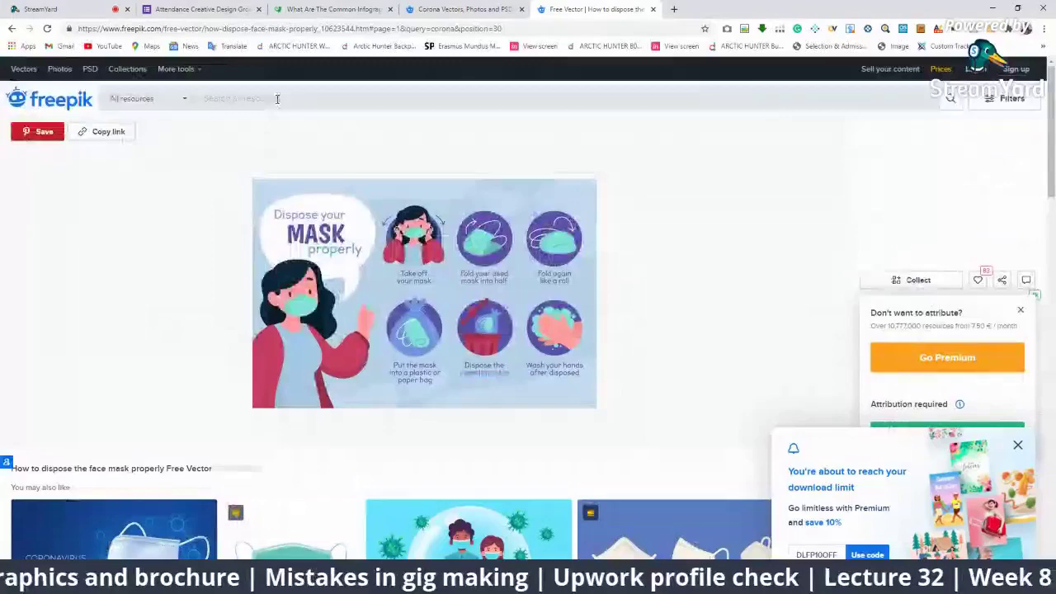
- Search Freepik for 'infographic', filtered to Free and Vectors
{"action": "left_click", "coordinate": [248, 98]}
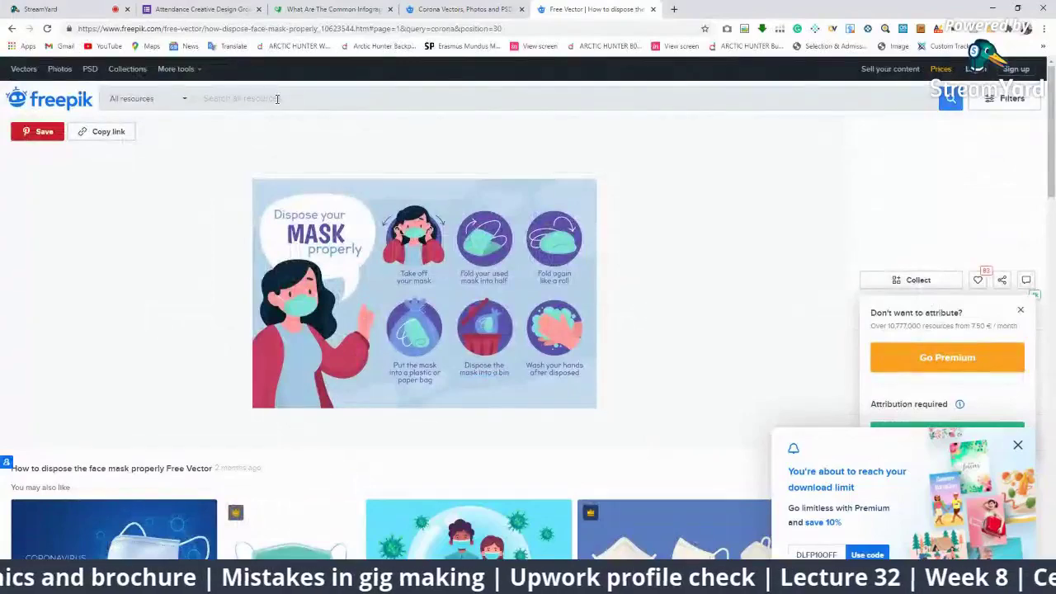
{"action": "type", "text": "infograph"}
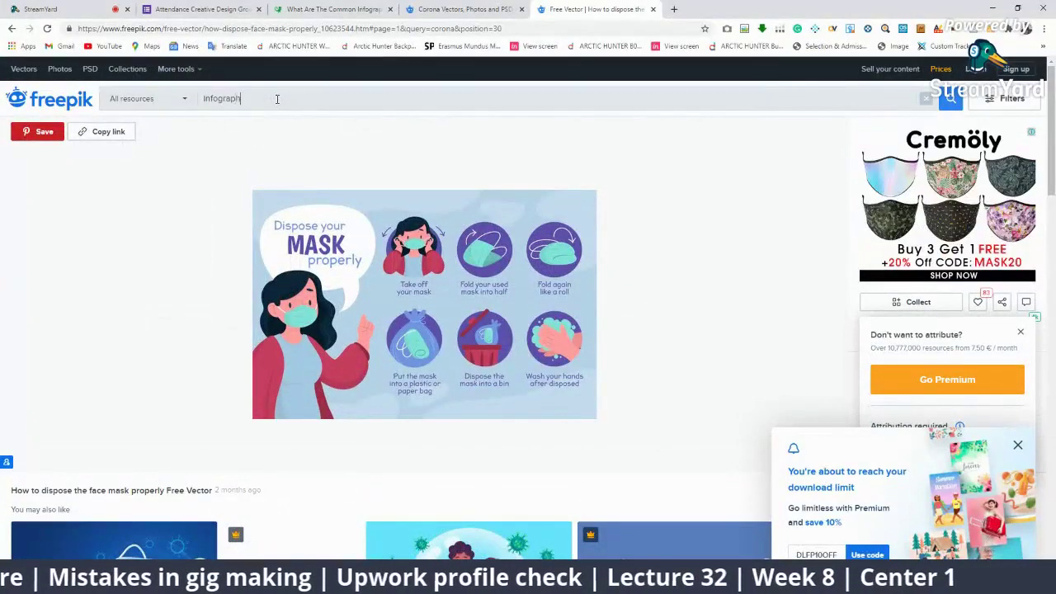
{"action": "type", "text": "ic"}
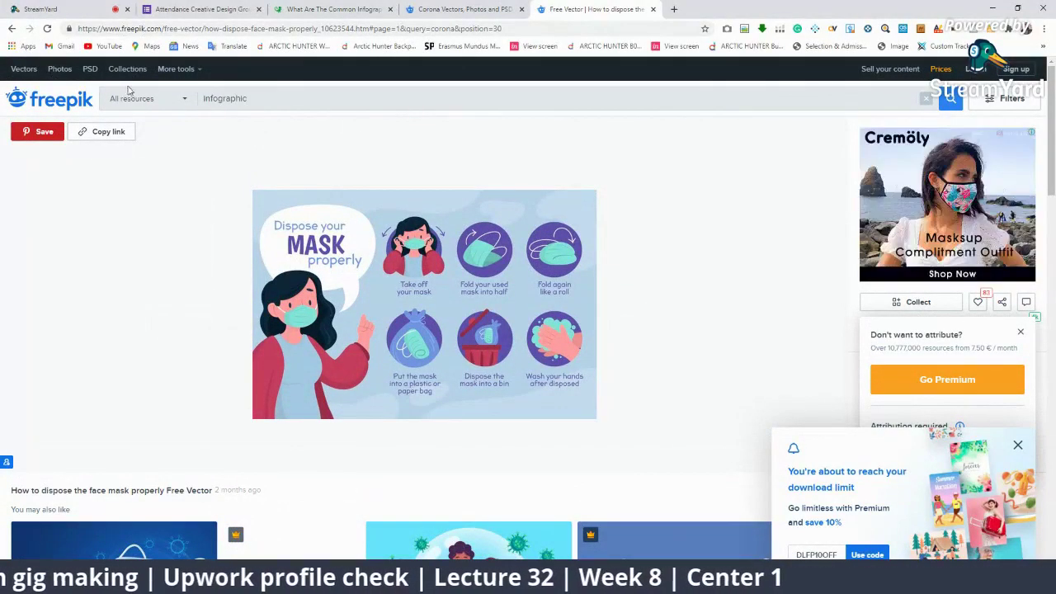
{"action": "left_click", "coordinate": [134, 103]}
{"action": "left_click", "coordinate": [129, 165]}
{"action": "left_click", "coordinate": [130, 204]}
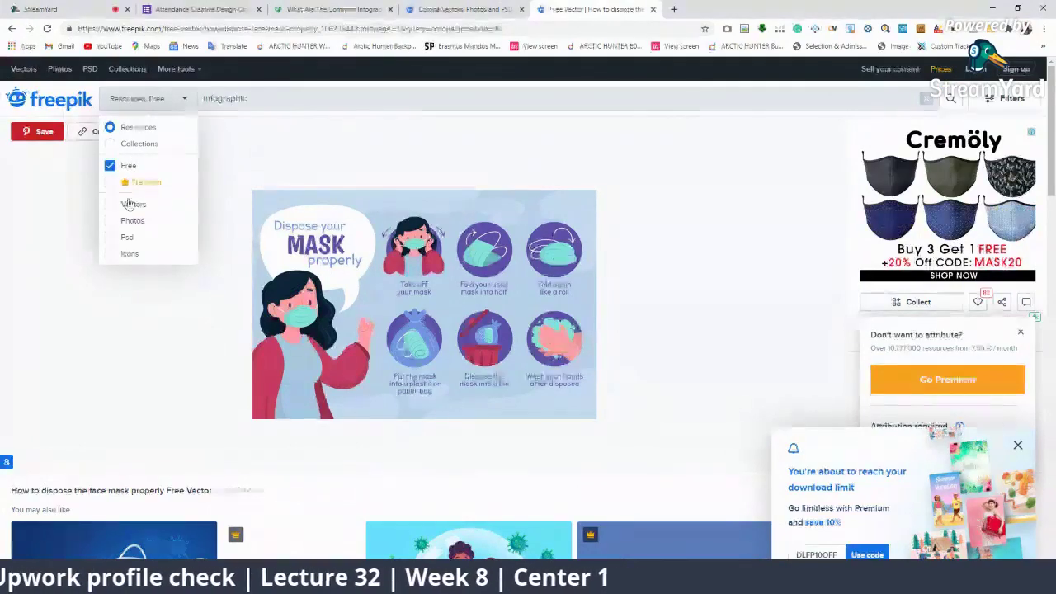
{"action": "left_click", "coordinate": [951, 98]}
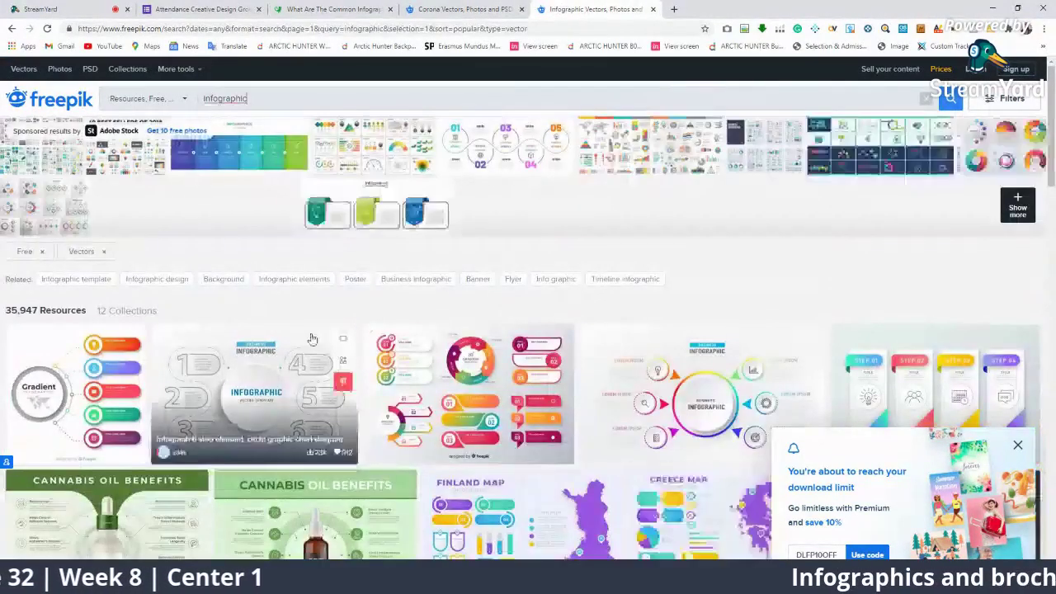
- Scroll the infographic results and open the Business Infographics template page
{"action": "scroll", "coordinate": [242, 353], "scroll_direction": "down", "scroll_amount": 1}
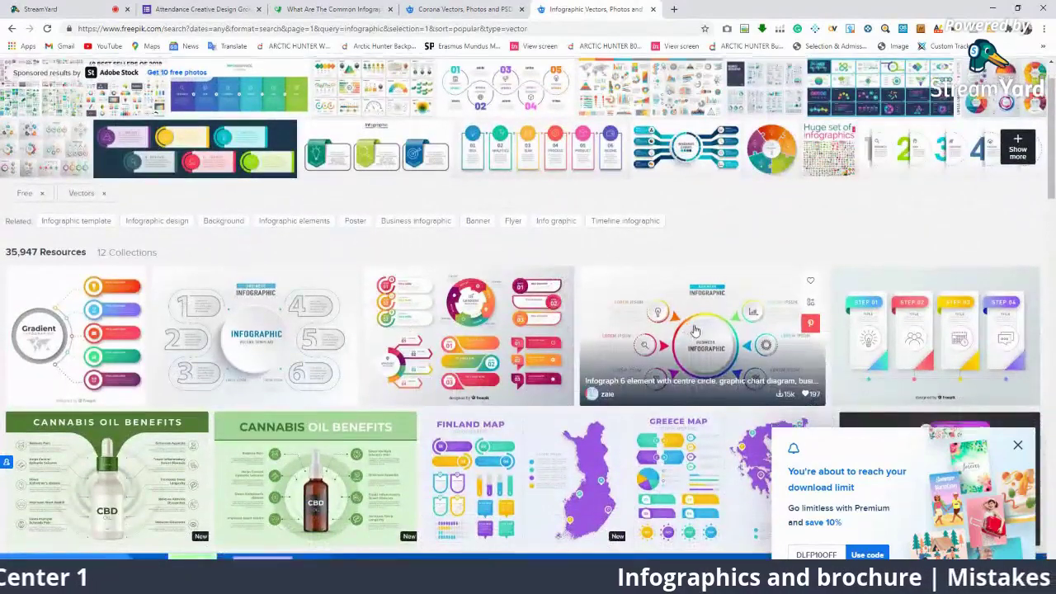
{"action": "scroll", "coordinate": [643, 332], "scroll_direction": "down", "scroll_amount": 2}
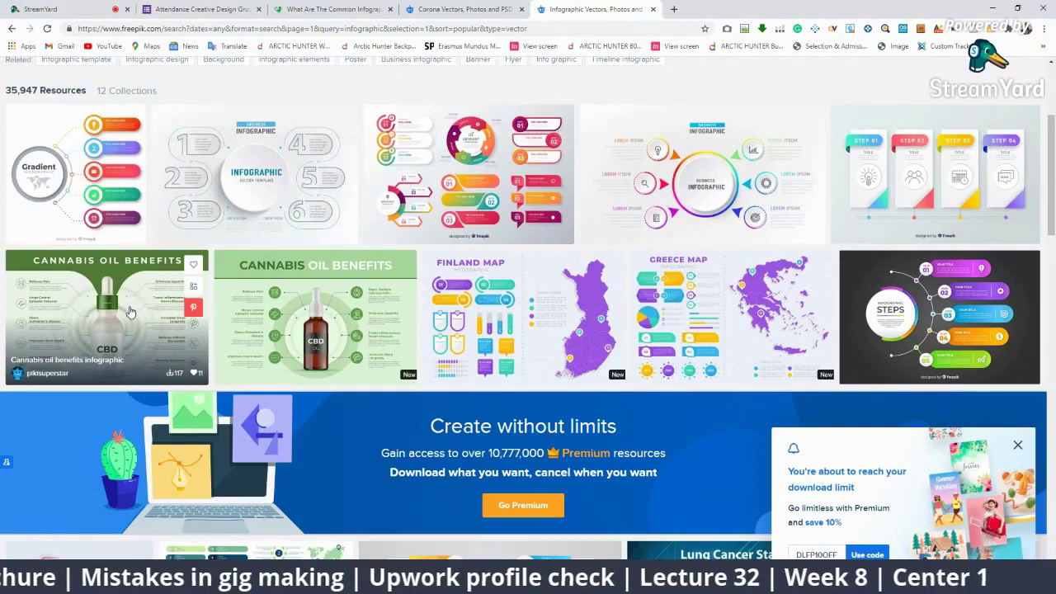
{"action": "scroll", "coordinate": [489, 336], "scroll_direction": "down", "scroll_amount": 5}
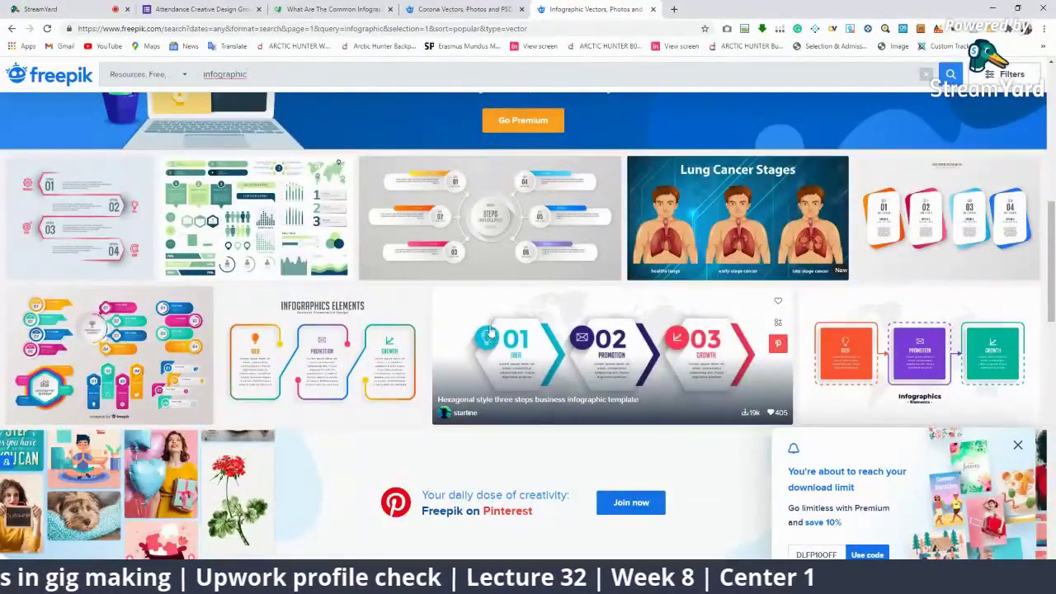
{"action": "scroll", "coordinate": [629, 368], "scroll_direction": "down", "scroll_amount": 2}
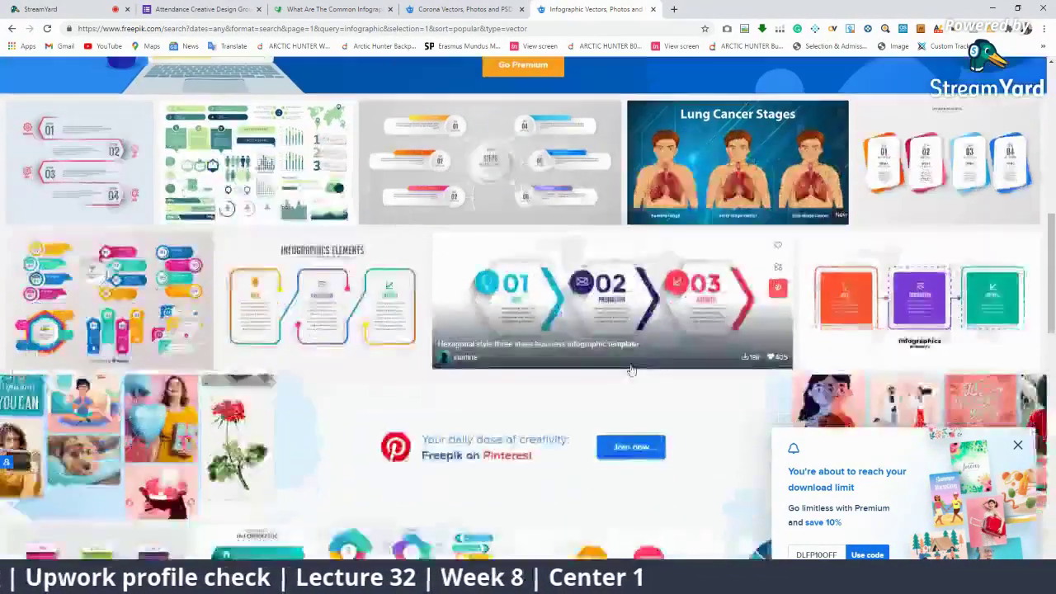
{"action": "scroll", "coordinate": [629, 368], "scroll_direction": "down", "scroll_amount": 3}
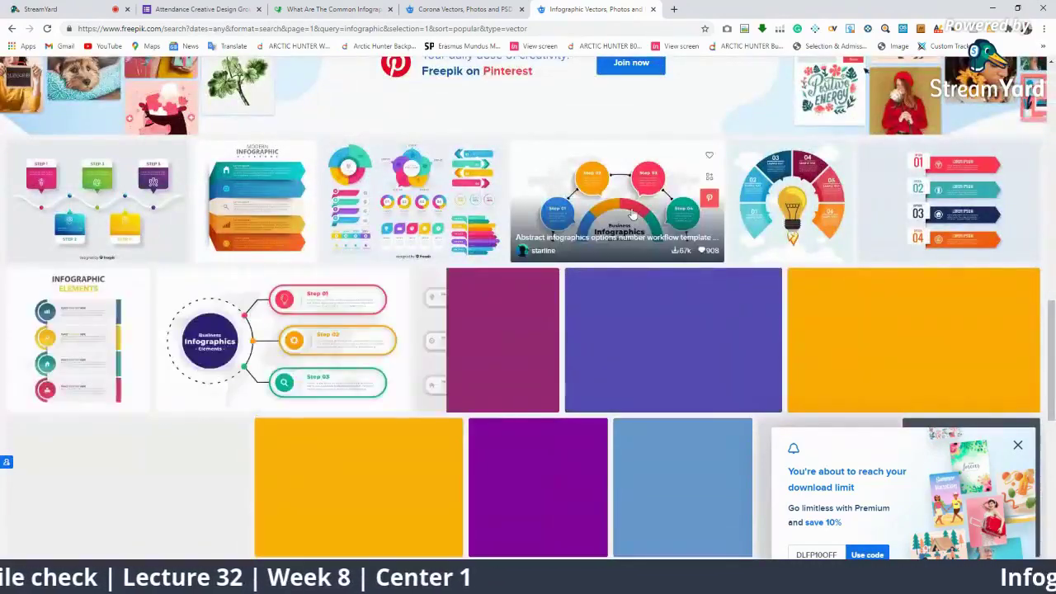
{"action": "left_click", "coordinate": [618, 223]}
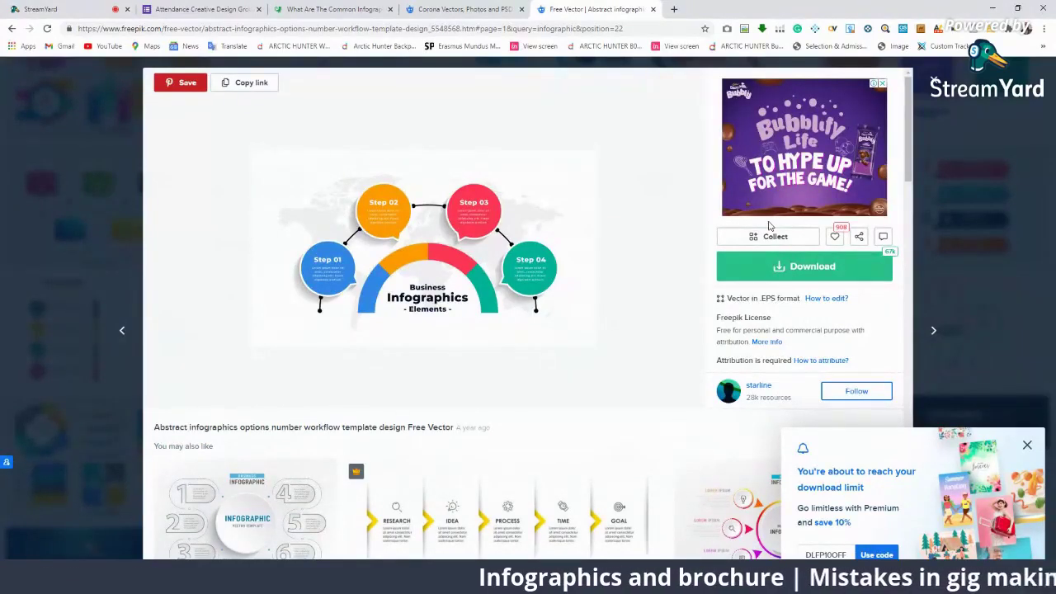
- Download the Business Infographics template using Free download
{"action": "scroll", "coordinate": [620, 314], "scroll_direction": "down", "scroll_amount": 1}
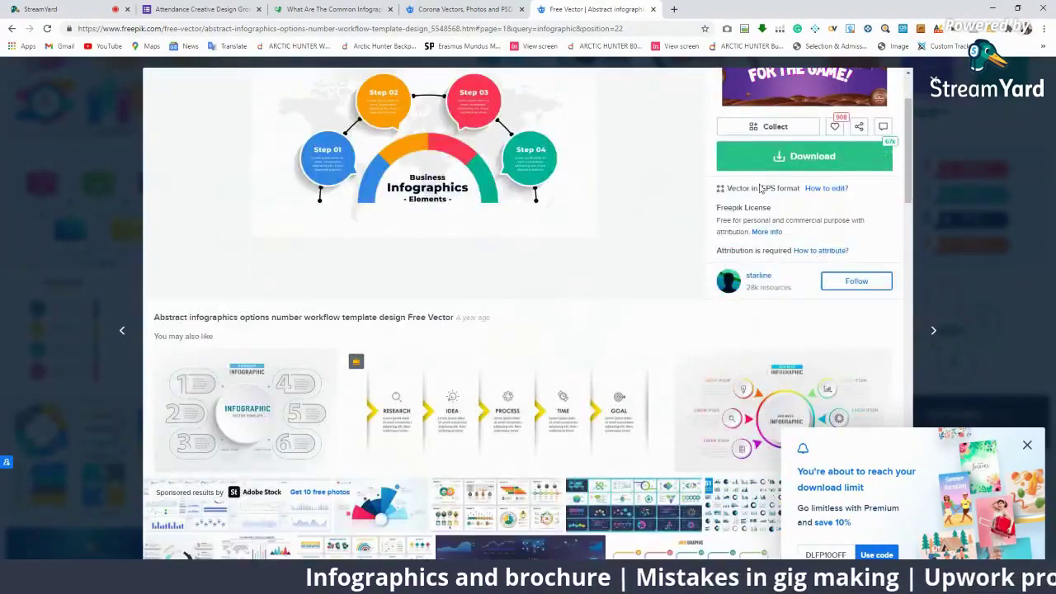
{"action": "scroll", "coordinate": [627, 305], "scroll_direction": "up", "scroll_amount": 1}
{"action": "left_click", "coordinate": [793, 266]}
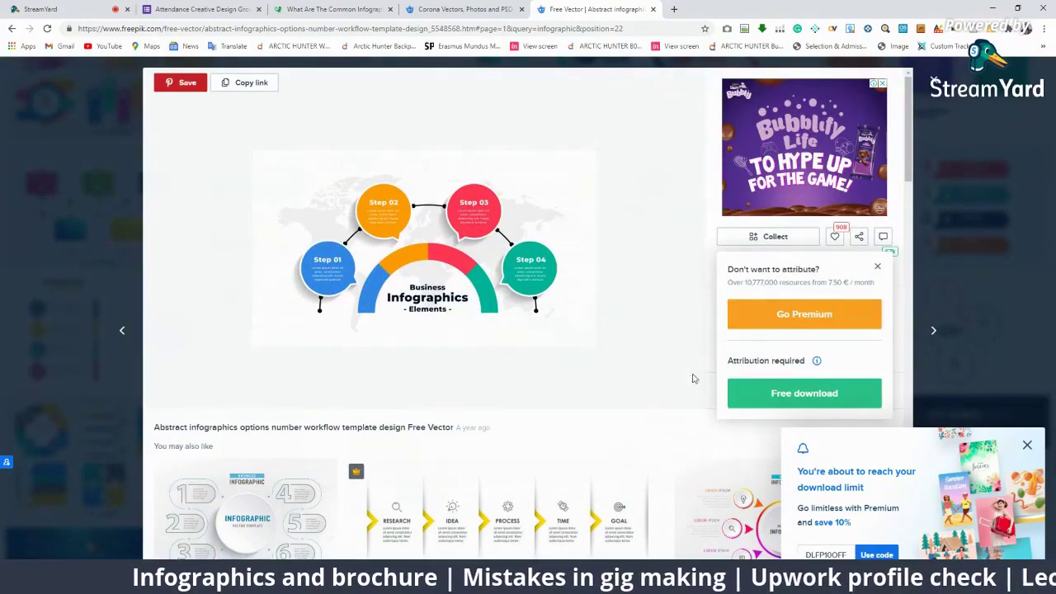
{"action": "left_click", "coordinate": [804, 392]}
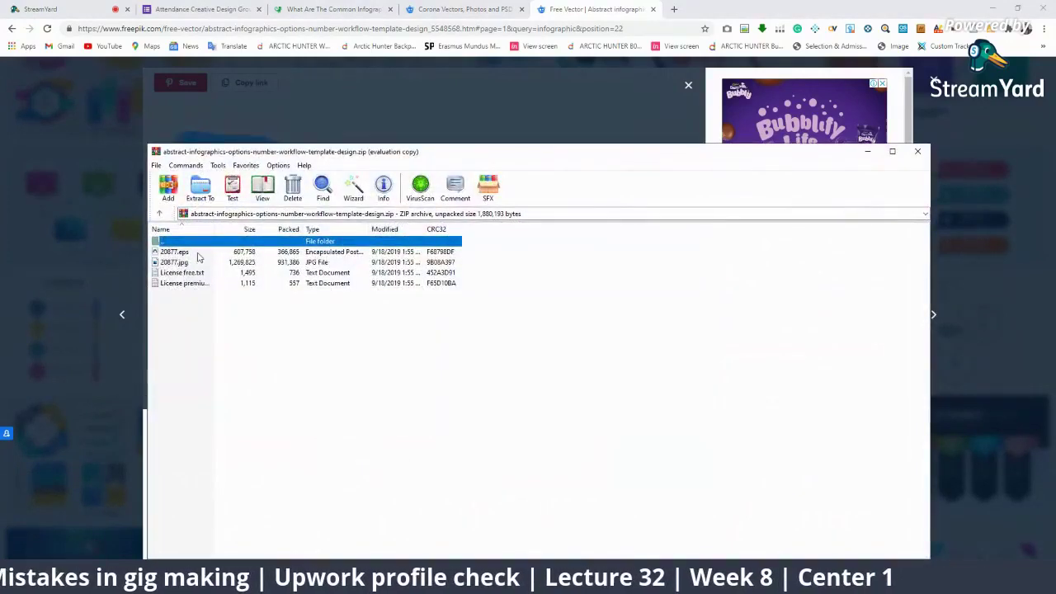
- Drag 20877.eps from the archive into Illustrator to open the four-step design
{"action": "left_click_drag", "start_coordinate": [198, 254], "coordinate": [426, 379]}
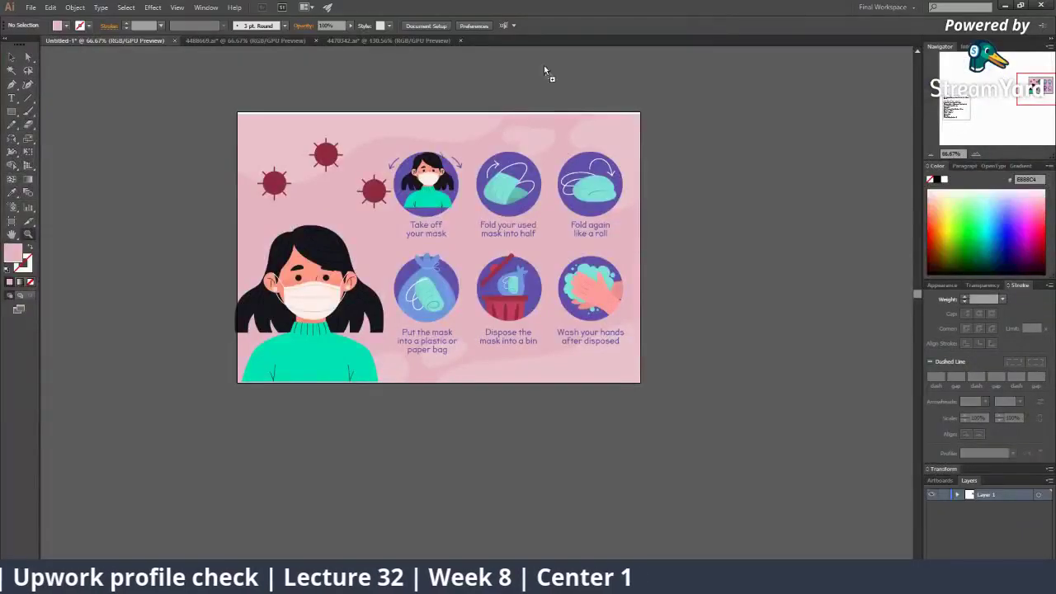
{"action": "left_click_drag", "start_coordinate": [544, 66], "coordinate": [586, 33]}
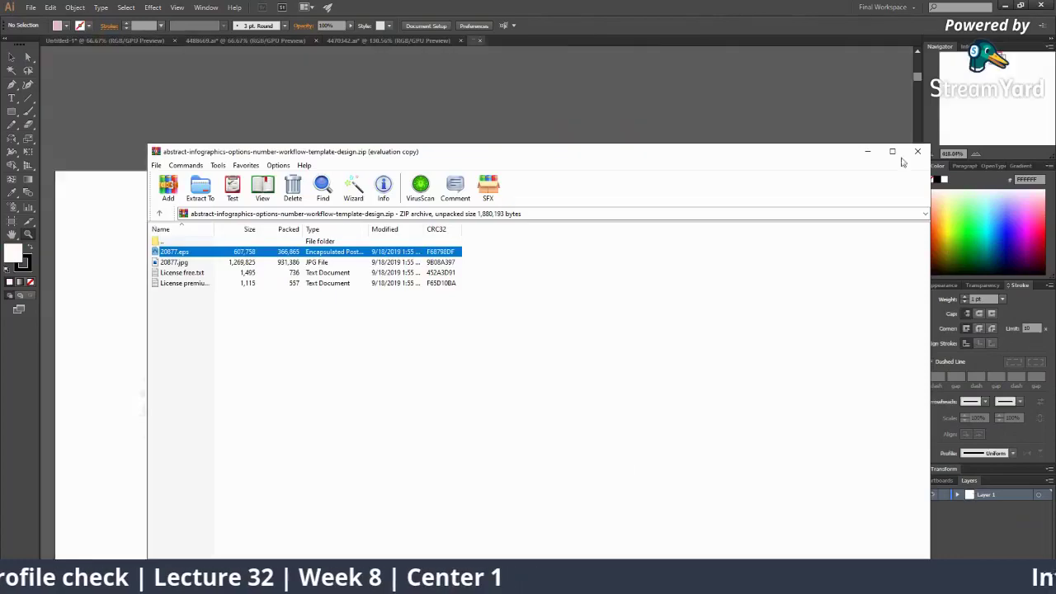
{"action": "left_click", "coordinate": [866, 150]}
- Select the Step 01 circle group in the business infographic
{"action": "scroll", "coordinate": [487, 332], "scroll_direction": "down", "scroll_amount": 3}
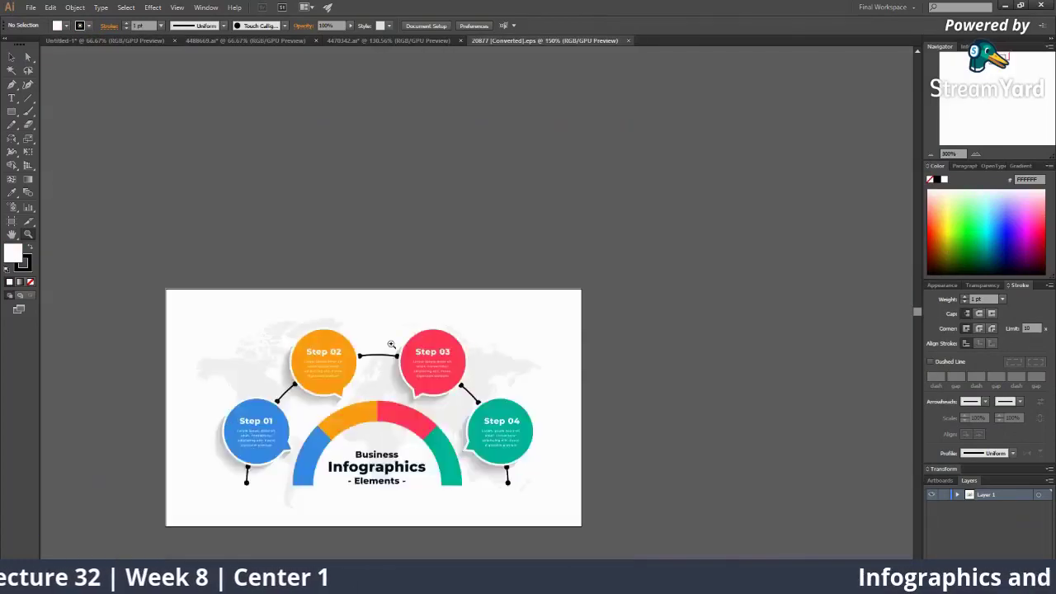
{"action": "scroll", "coordinate": [387, 363], "scroll_direction": "up", "scroll_amount": 1}
{"action": "scroll", "coordinate": [388, 377], "scroll_direction": "up", "scroll_amount": 2}
{"action": "key", "text": "v"}
{"action": "left_click", "coordinate": [454, 357]}
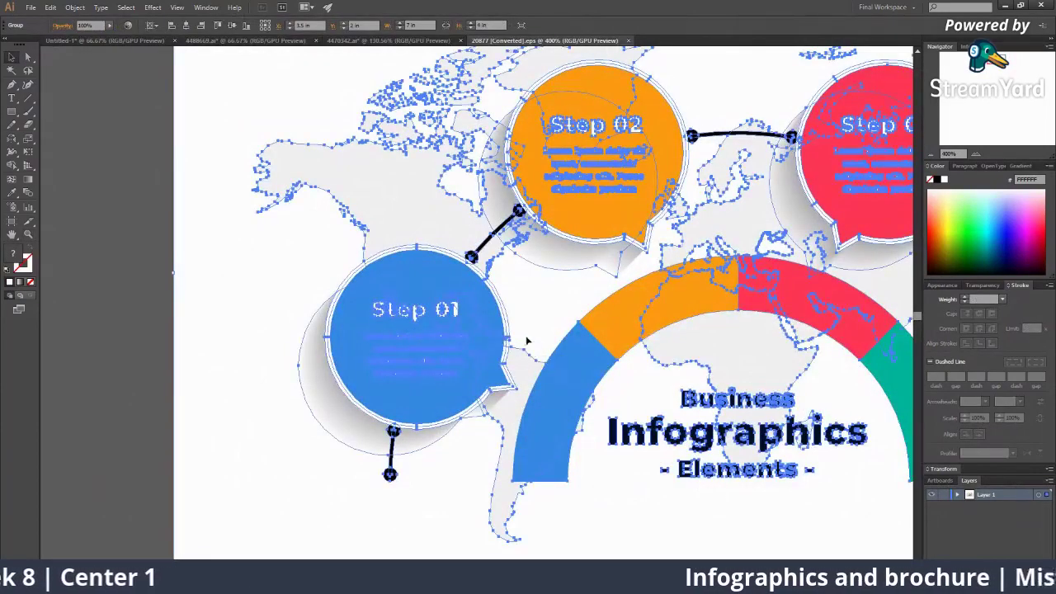
{"action": "scroll", "coordinate": [526, 340], "scroll_direction": "down", "scroll_amount": 2}
{"action": "left_click", "coordinate": [453, 395]}
{"action": "key", "text": "ctrl+a"}
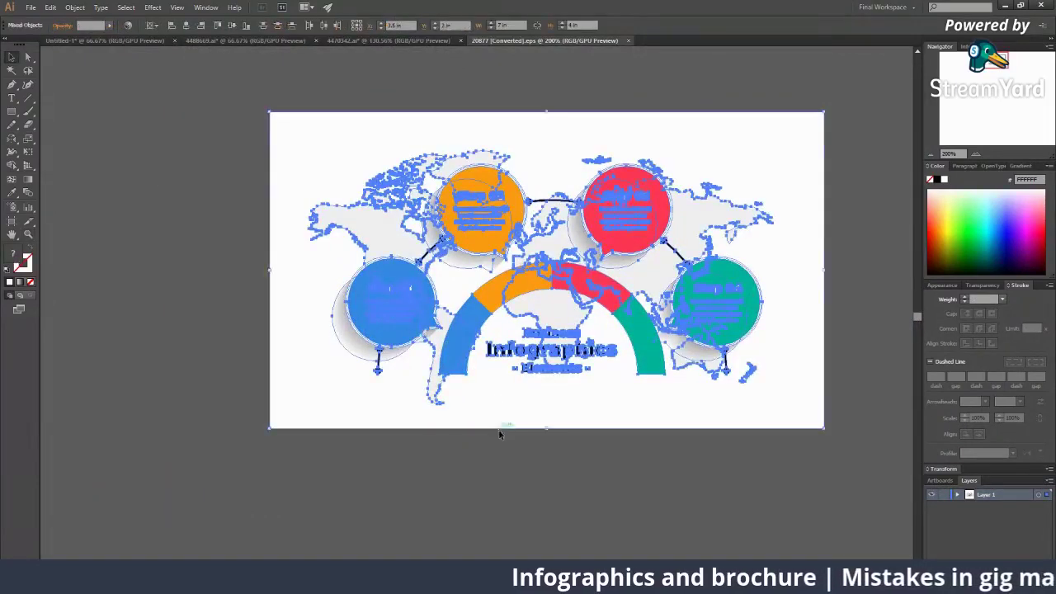
{"action": "left_click", "coordinate": [498, 435]}
{"action": "left_click", "coordinate": [493, 399]}
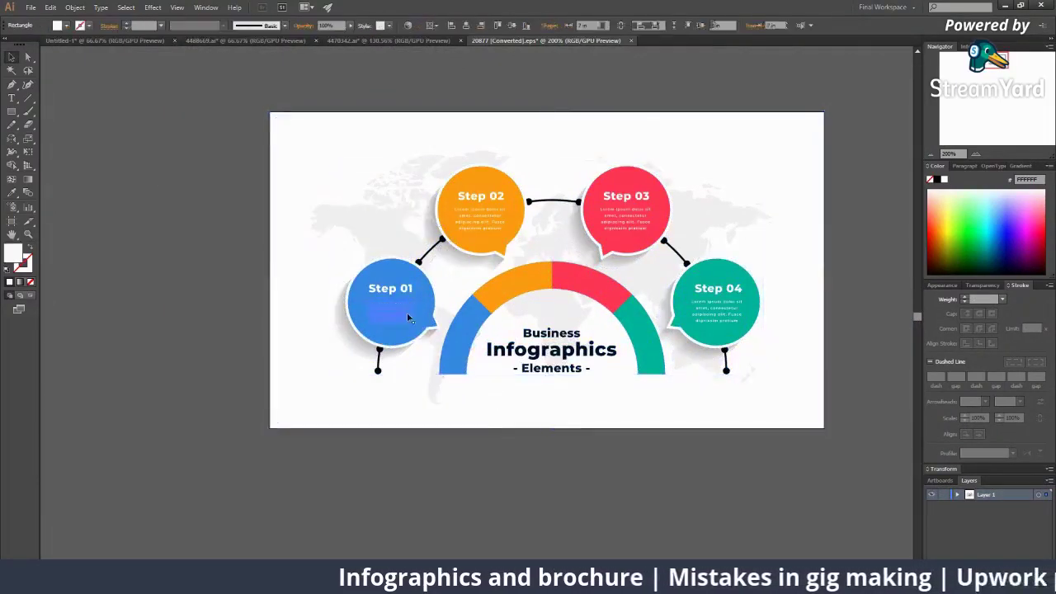
{"action": "scroll", "coordinate": [316, 305], "scroll_direction": "up", "scroll_amount": 2}
{"action": "left_click", "coordinate": [473, 278]}
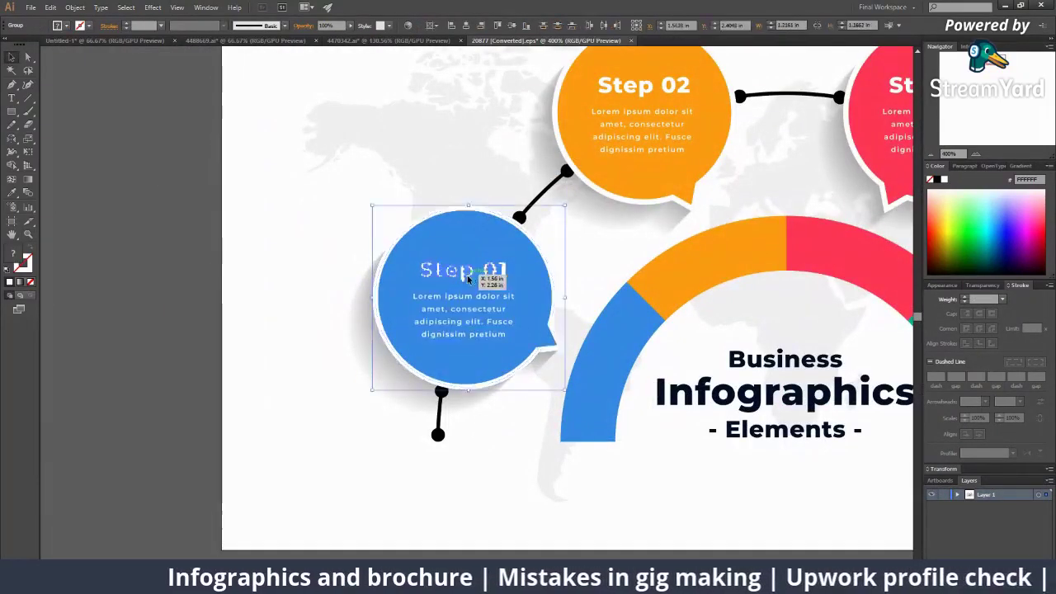
- Delete the Step 01 heading and the Lorem ipsum placeholder text
{"action": "left_click", "coordinate": [478, 307]}
{"action": "key", "text": "Delete"}
{"action": "left_click", "coordinate": [462, 270]}
{"action": "key", "text": "Delete"}
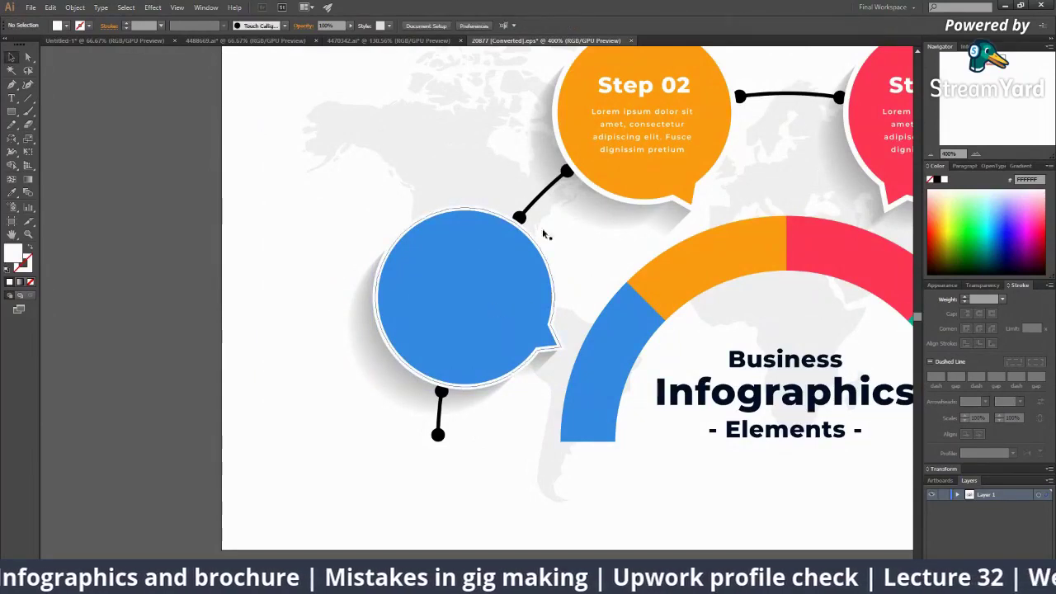
{"action": "left_click", "coordinate": [11, 112]}
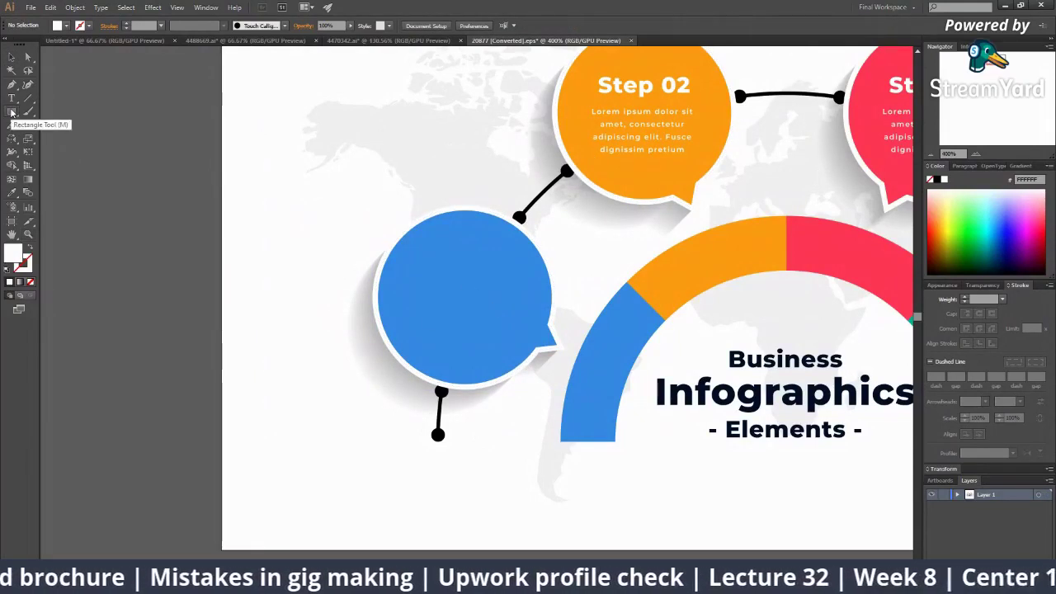
- Type 'To get investment' in the blue circle, breaking 'investment' onto a second line
{"action": "left_click", "coordinate": [11, 98]}
{"action": "type", "text": "To"}
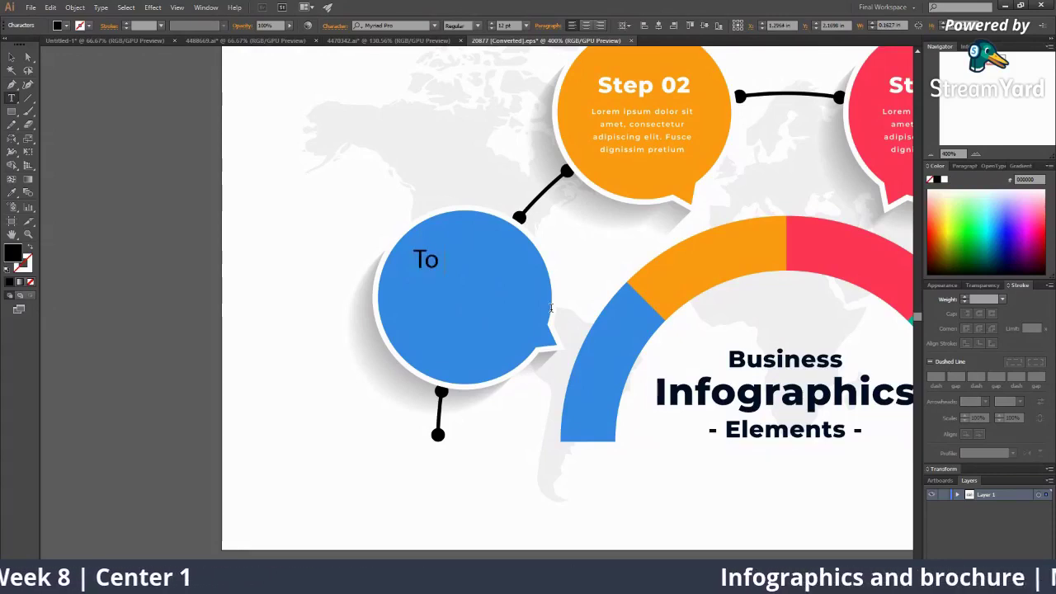
{"action": "type", "text": "get i"}
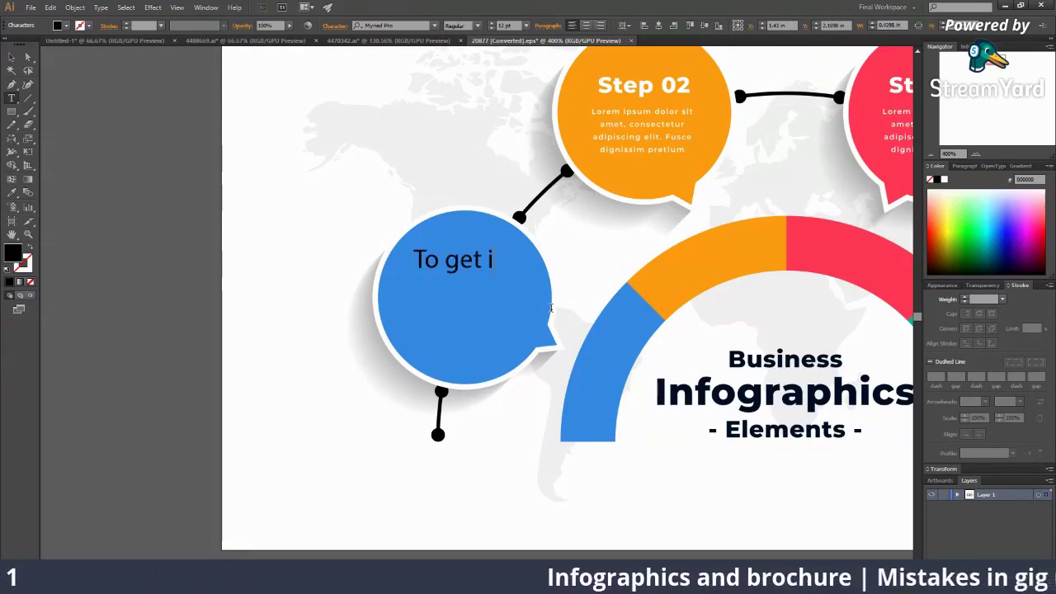
{"action": "type", "text": "nf"}
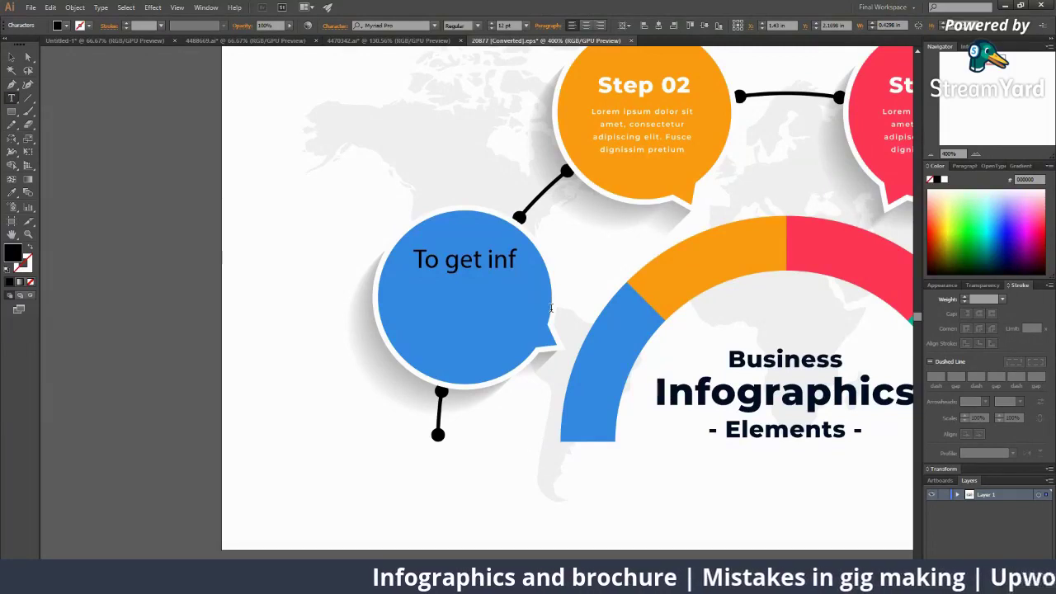
{"action": "key", "text": "BackSpace"}
{"action": "type", "text": "vestm"}
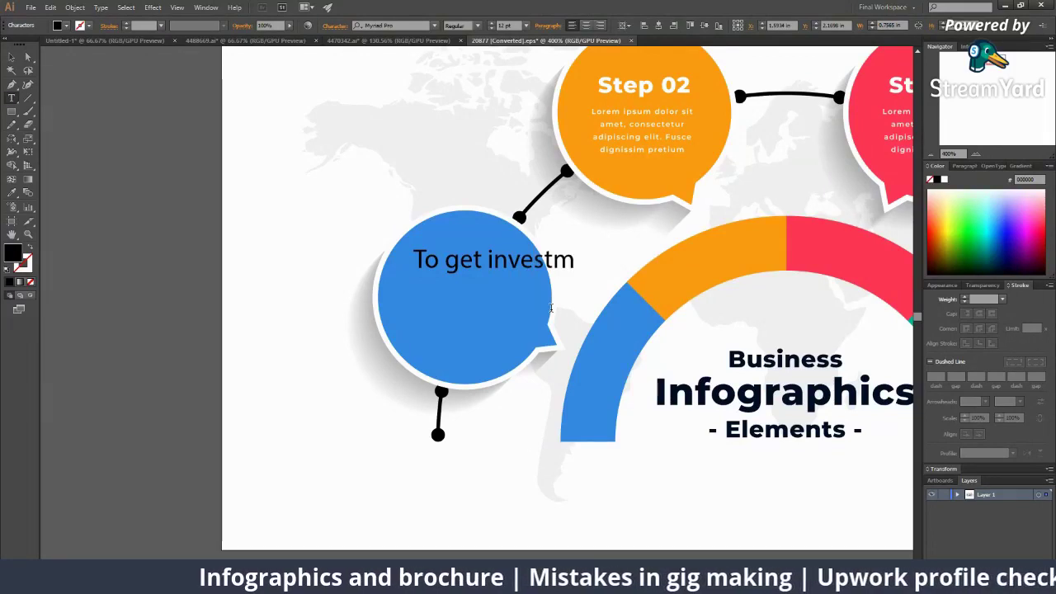
{"action": "type", "text": "ent"}
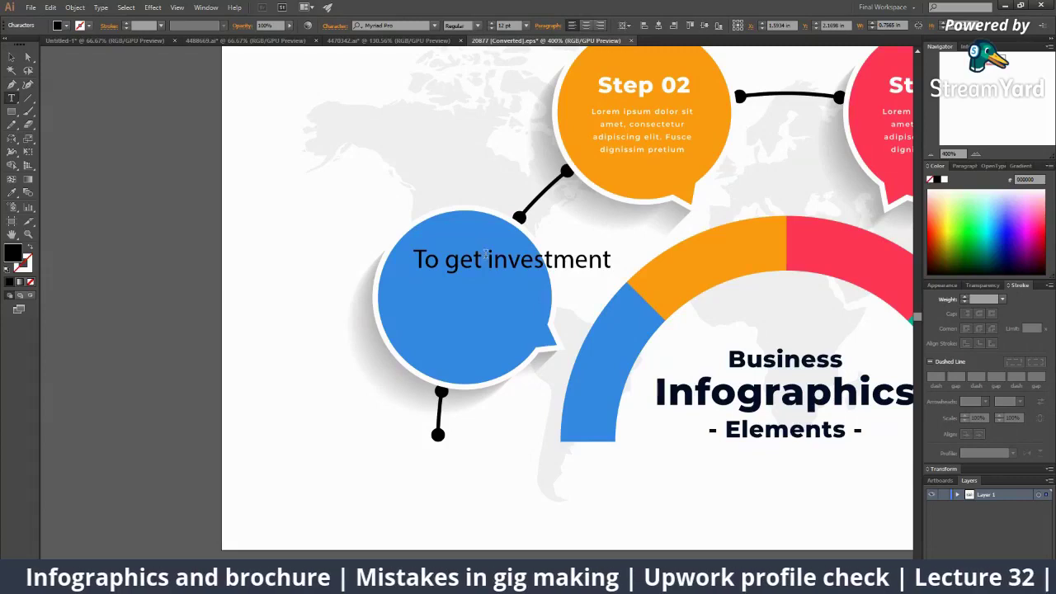
{"action": "left_click", "coordinate": [486, 259]}
{"action": "key", "text": "Return"}
- Reposition the 'To get investment' label inside the Step 01 circle
{"action": "left_click", "coordinate": [12, 57]}
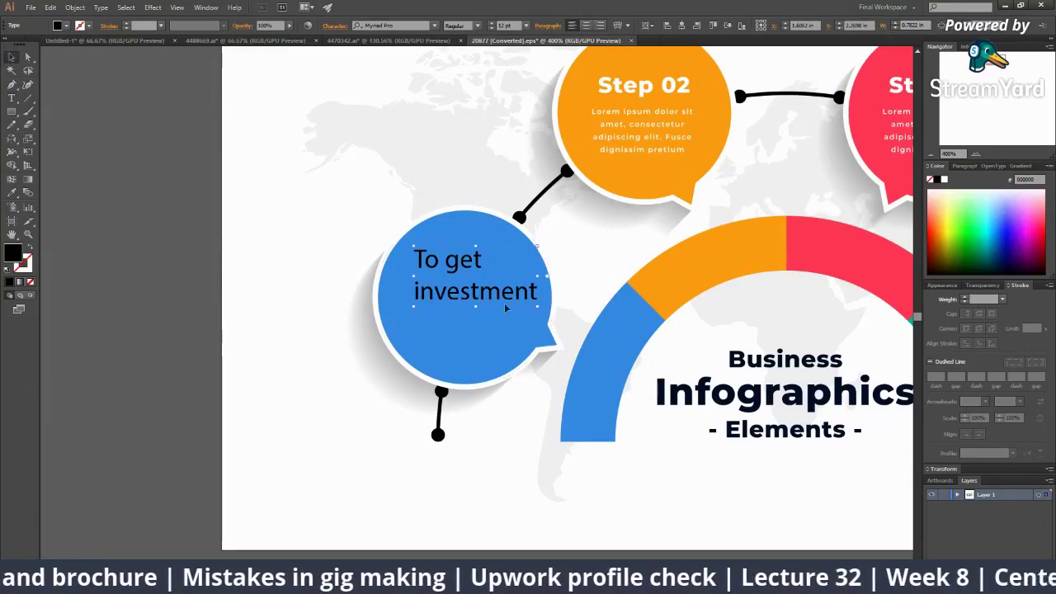
{"action": "left_click_drag", "start_coordinate": [450, 275], "coordinate": [440, 293]}
{"action": "double_click", "coordinate": [412, 283]}
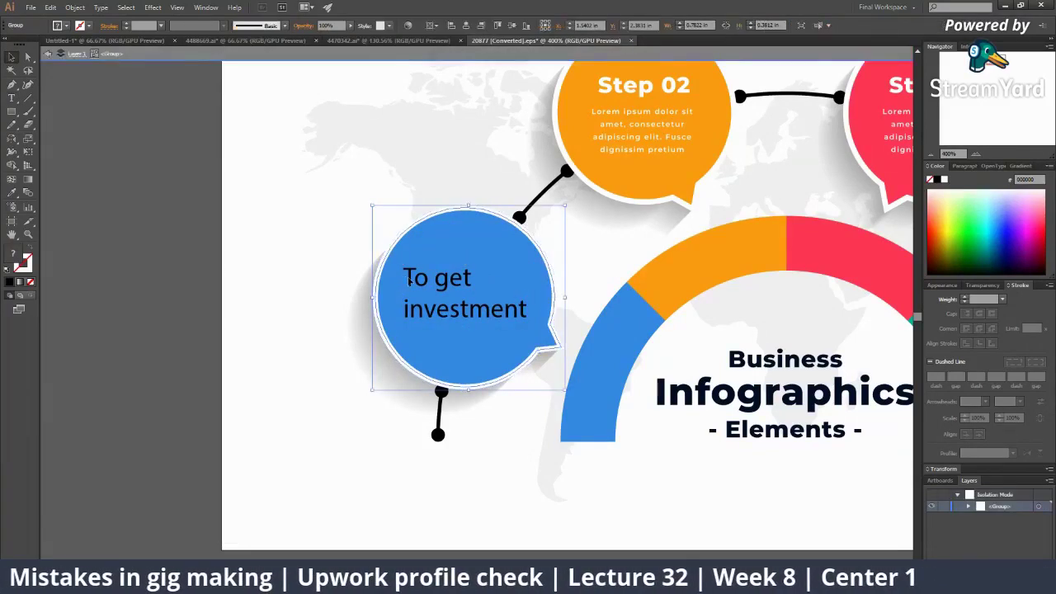
{"action": "double_click", "coordinate": [63, 390]}
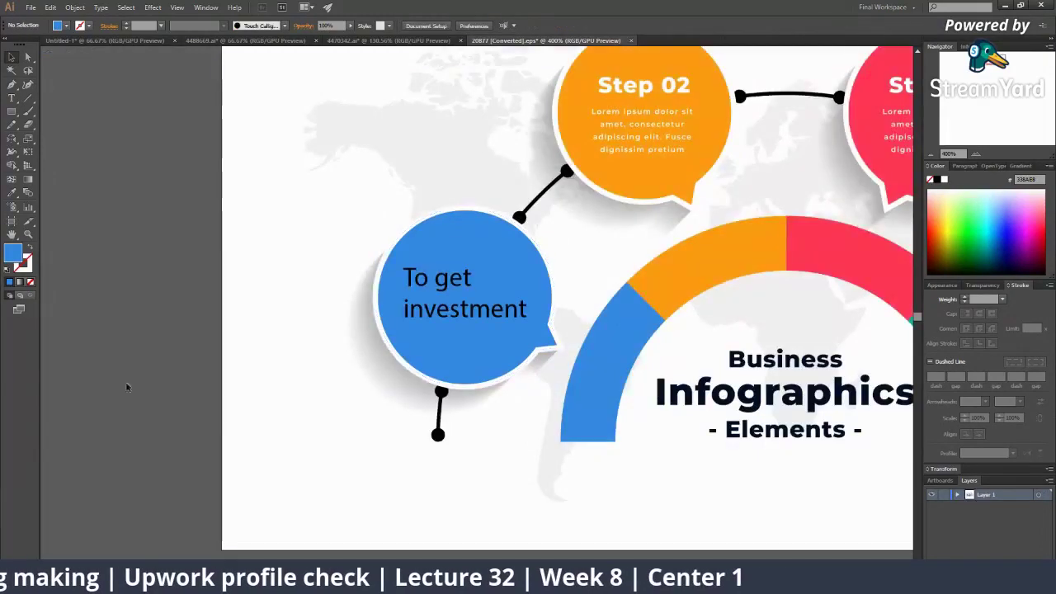
{"action": "left_click", "coordinate": [425, 311]}
{"action": "double_click", "coordinate": [405, 278]}
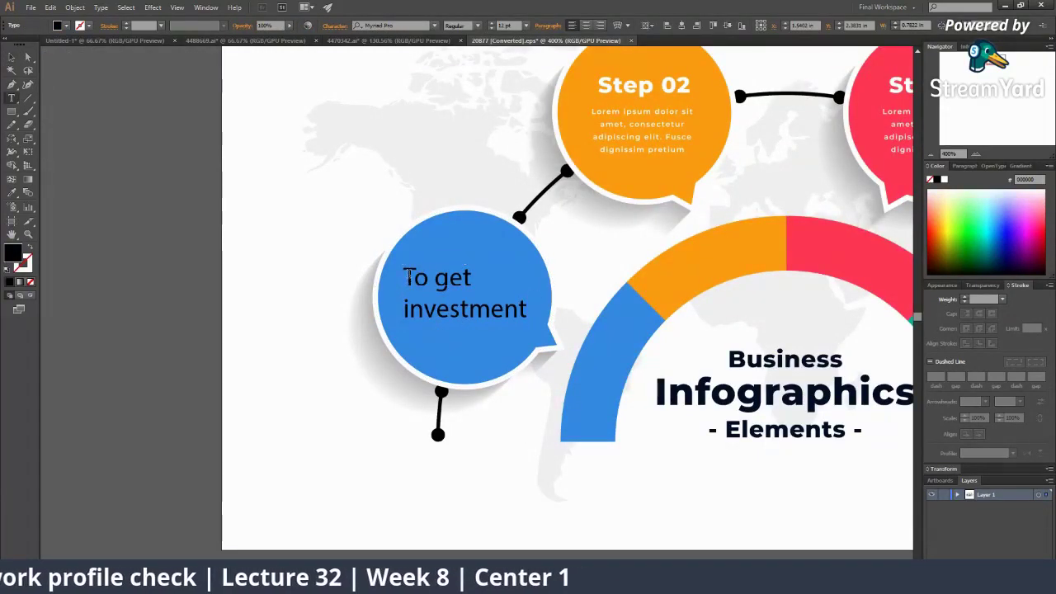
{"action": "key", "text": "Escape"}
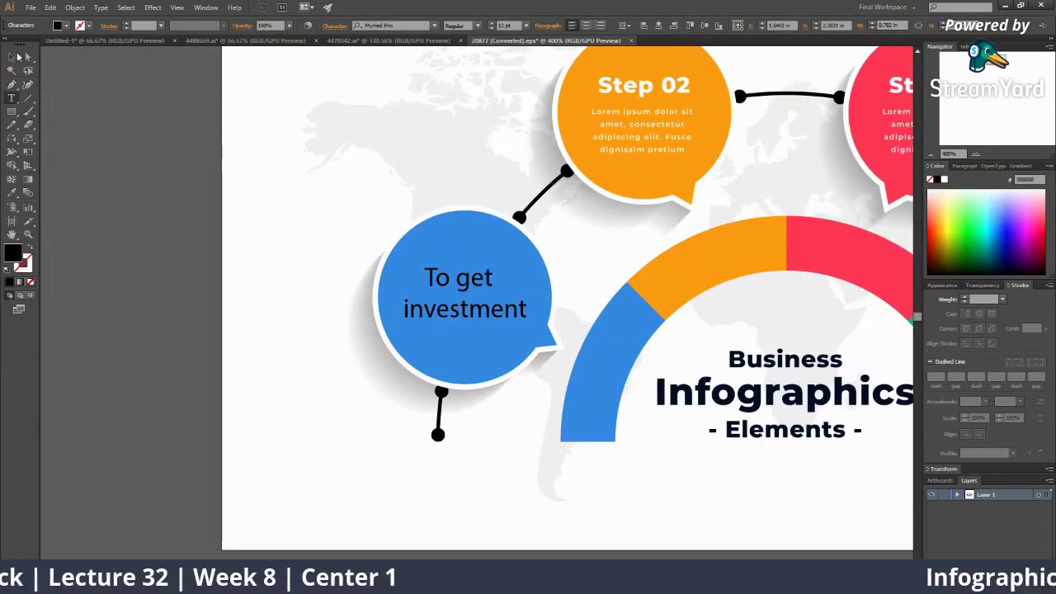
{"action": "left_click_drag", "start_coordinate": [491, 316], "coordinate": [497, 312]}
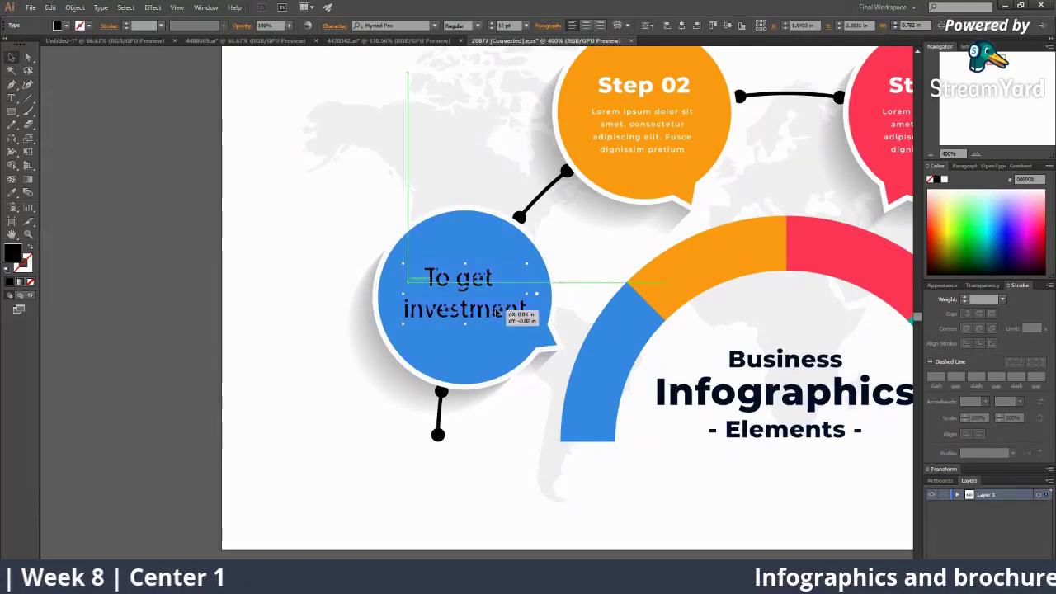
- Set the label to Nexa Bold, fill it white, and centre it in the circle
{"action": "left_click", "coordinate": [422, 27]}
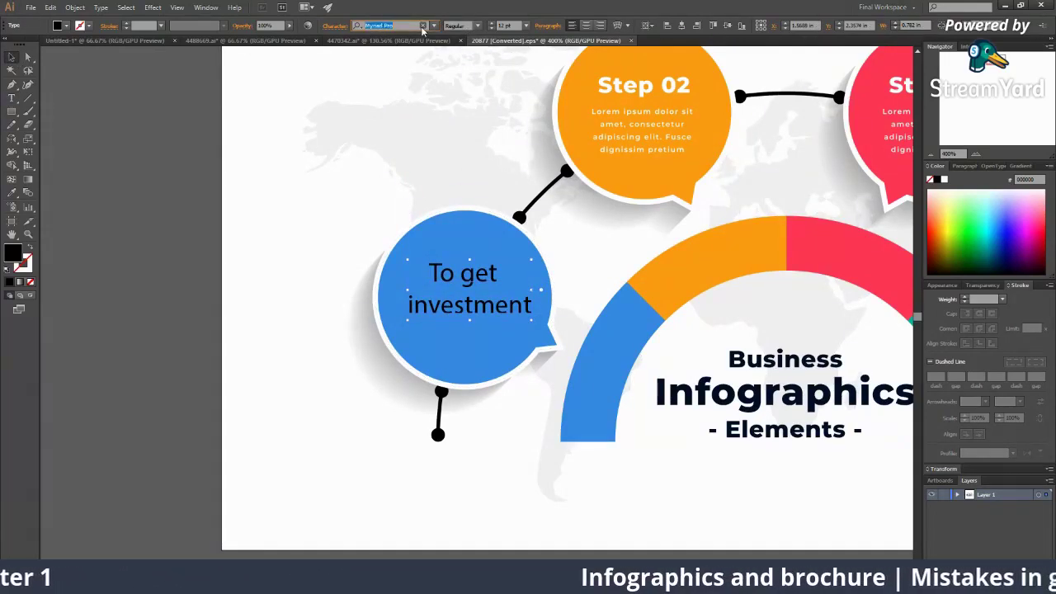
{"action": "type", "text": "nexa"}
{"action": "key", "text": "Return"}
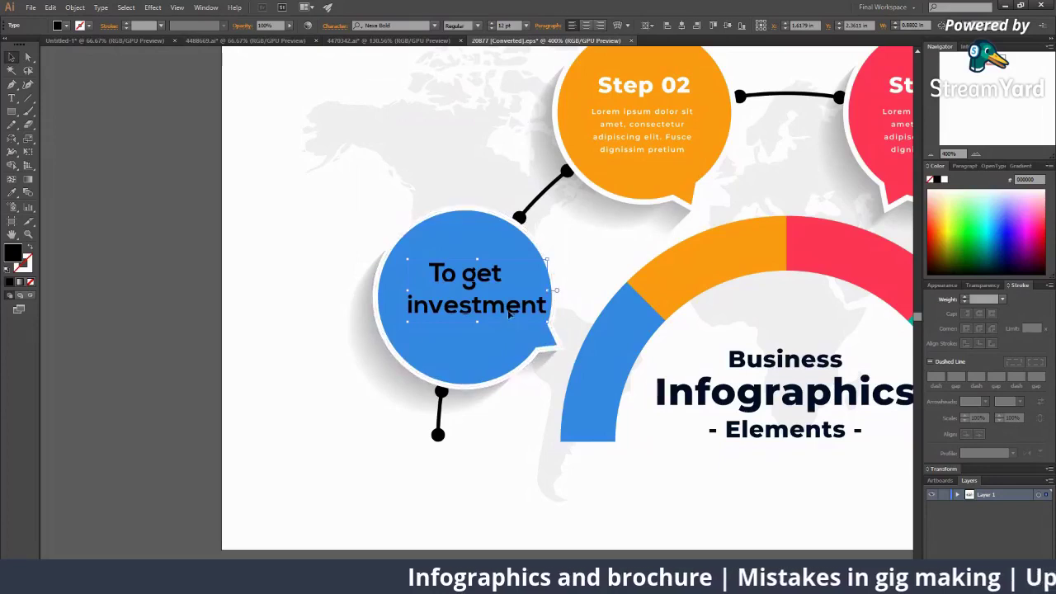
{"action": "left_click_drag", "start_coordinate": [506, 306], "coordinate": [509, 307]}
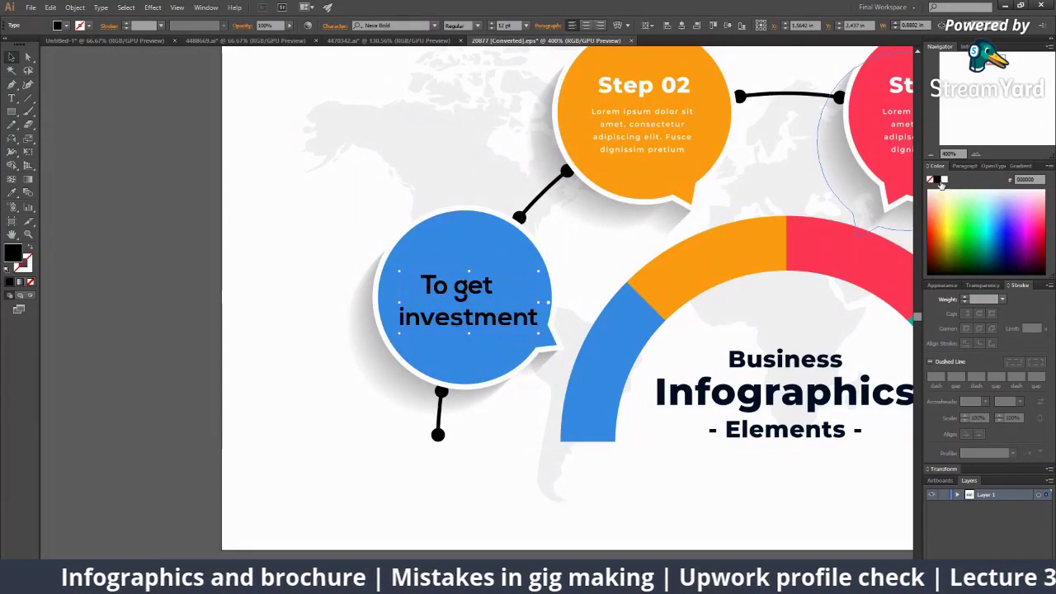
{"action": "left_click", "coordinate": [938, 179]}
{"action": "left_click_drag", "start_coordinate": [434, 320], "coordinate": [435, 322]}
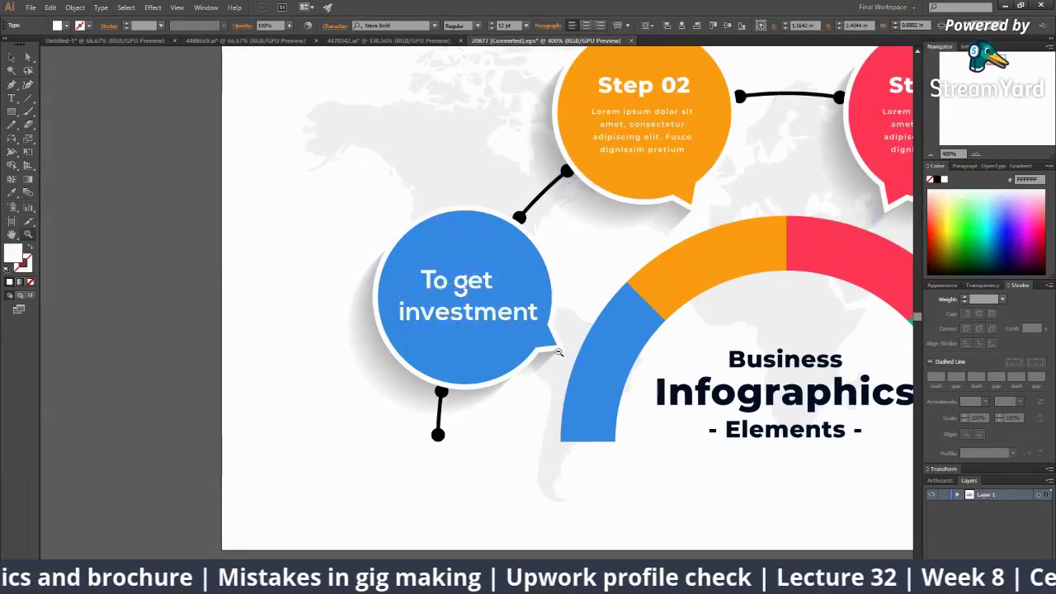
- Zoom out to the whole infographic and switch to the Direct Selection tool
{"action": "key", "text": "ctrl+minus"}
{"action": "key", "text": "ctrl+minus"}
{"action": "key", "text": "v"}
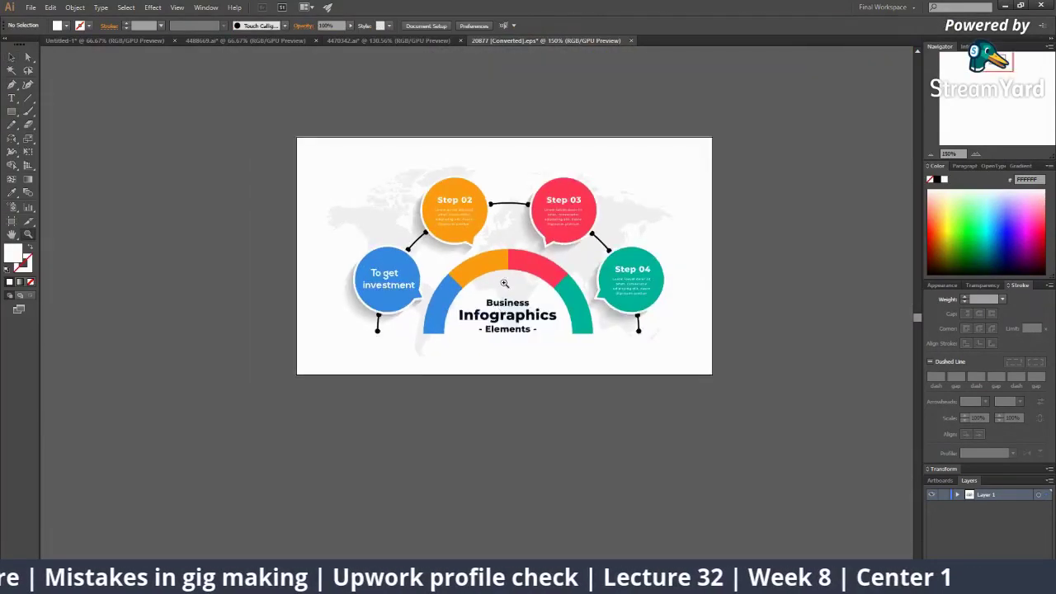
{"action": "left_click", "coordinate": [510, 330]}
{"action": "key", "text": "a"}
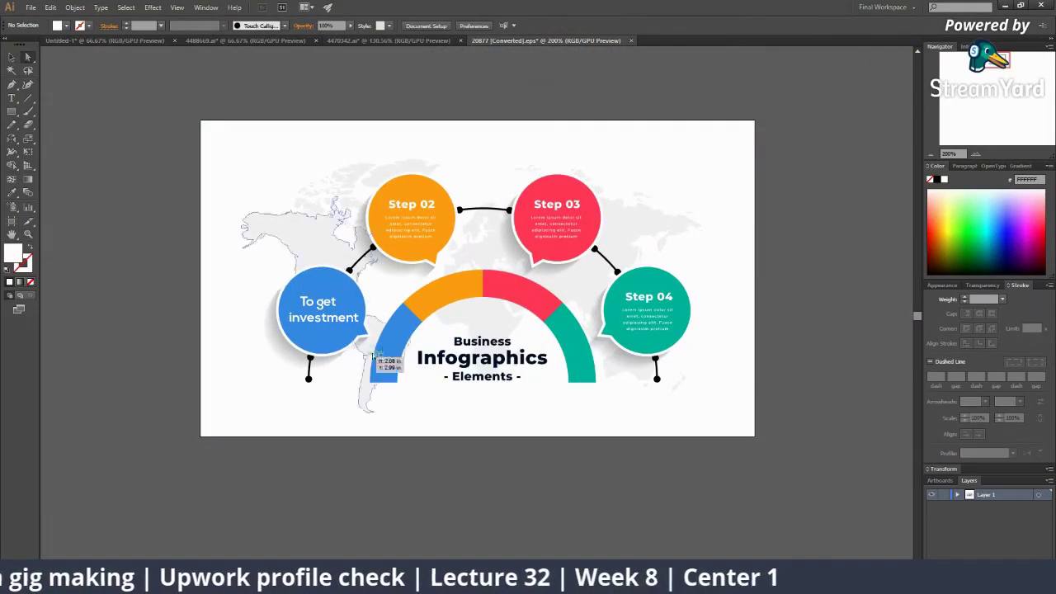
{"action": "left_click", "coordinate": [383, 355]}
{"action": "left_click", "coordinate": [344, 293], "text": "shift"}
{"action": "left_click", "coordinate": [320, 306], "text": "shift"}
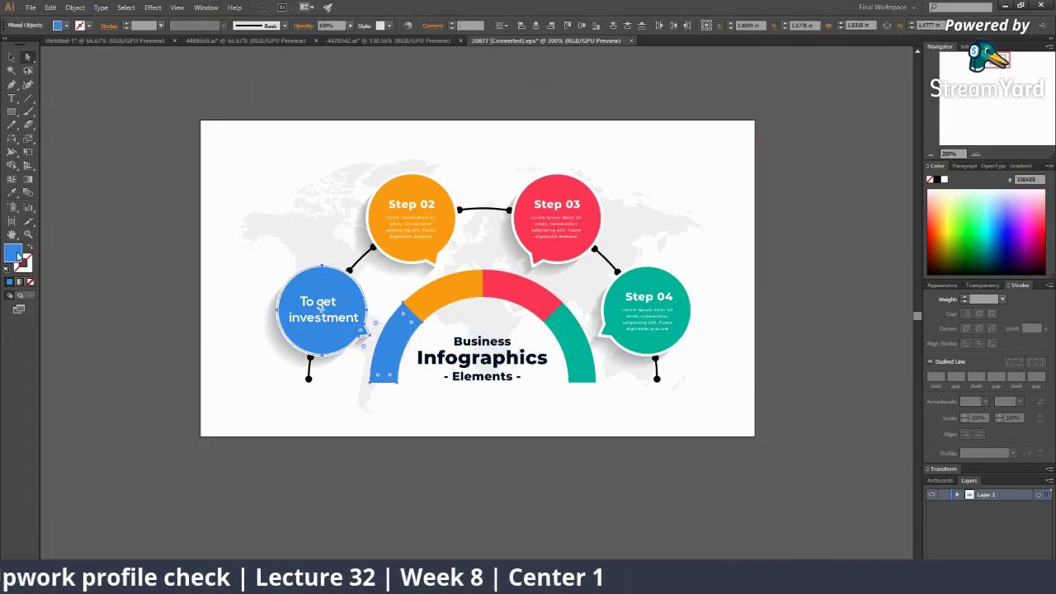
{"action": "double_click", "coordinate": [14, 253]}
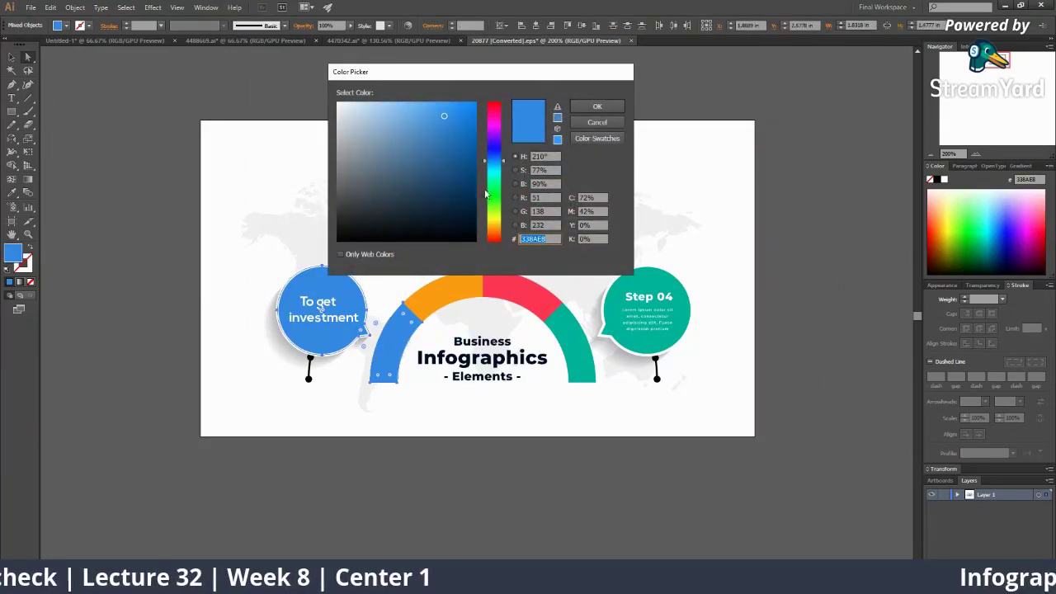
{"action": "left_click", "coordinate": [494, 221]}
{"action": "left_click", "coordinate": [454, 116]}
{"action": "left_click", "coordinate": [597, 106]}
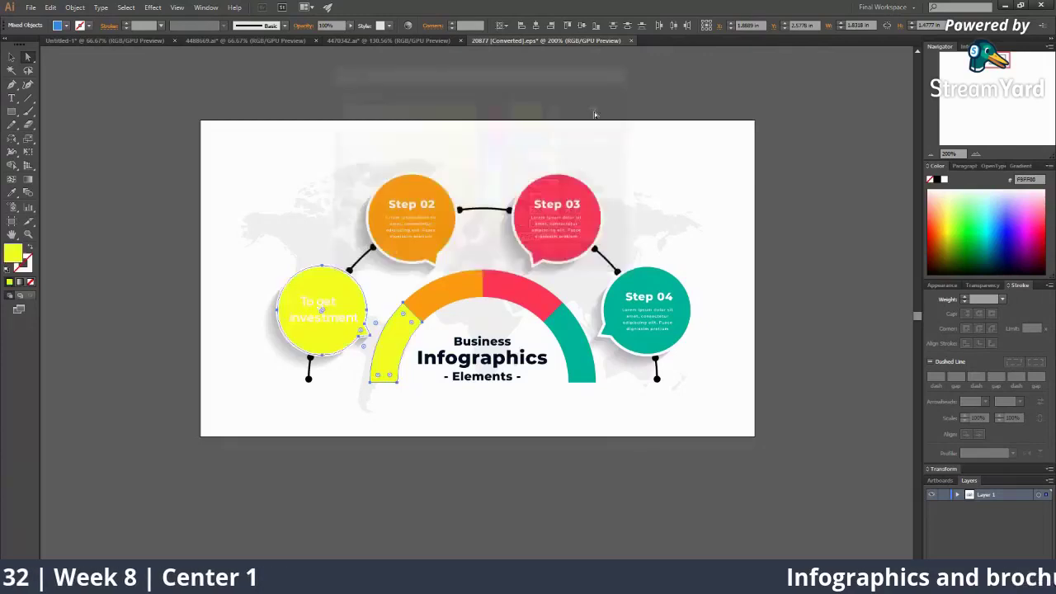
{"action": "key", "text": "ctrl+z"}
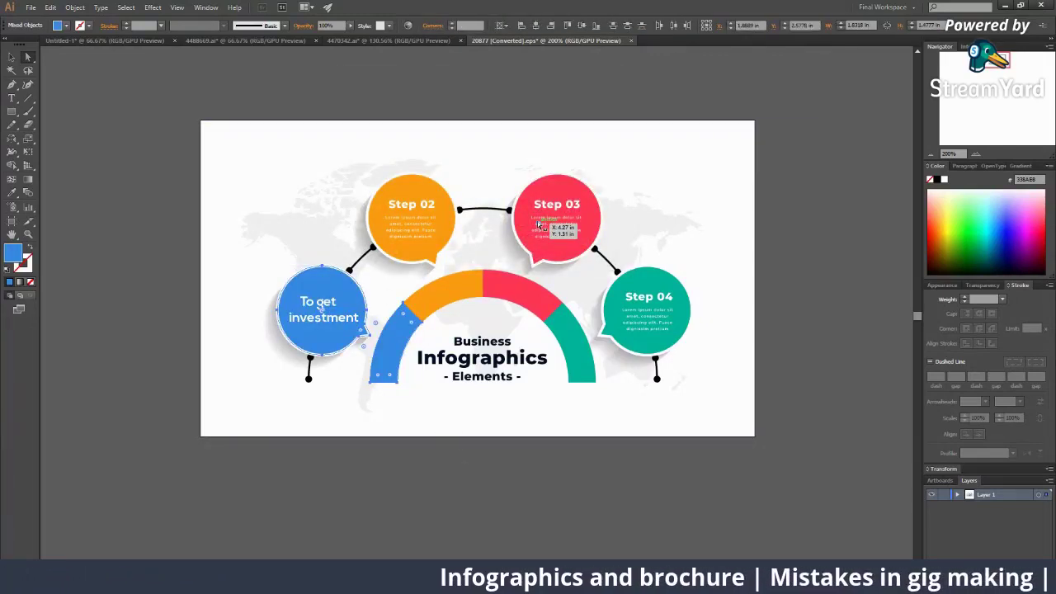
- Back in Chrome, close WinRAR and the Freepik attribution notice, then scroll the infographic results
{"action": "key", "text": "alt+Tab"}
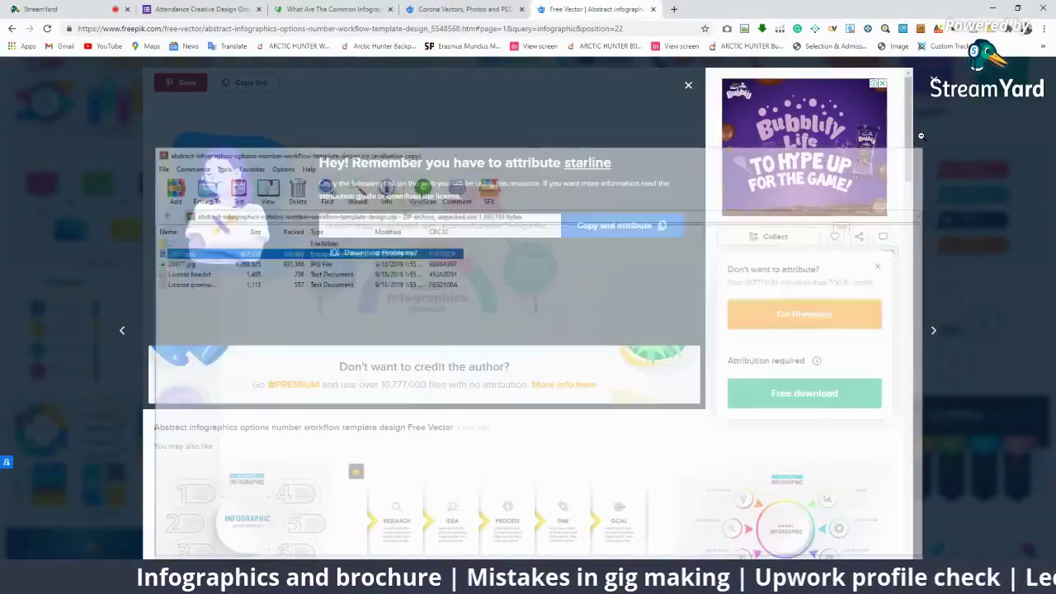
{"action": "left_click", "coordinate": [918, 151]}
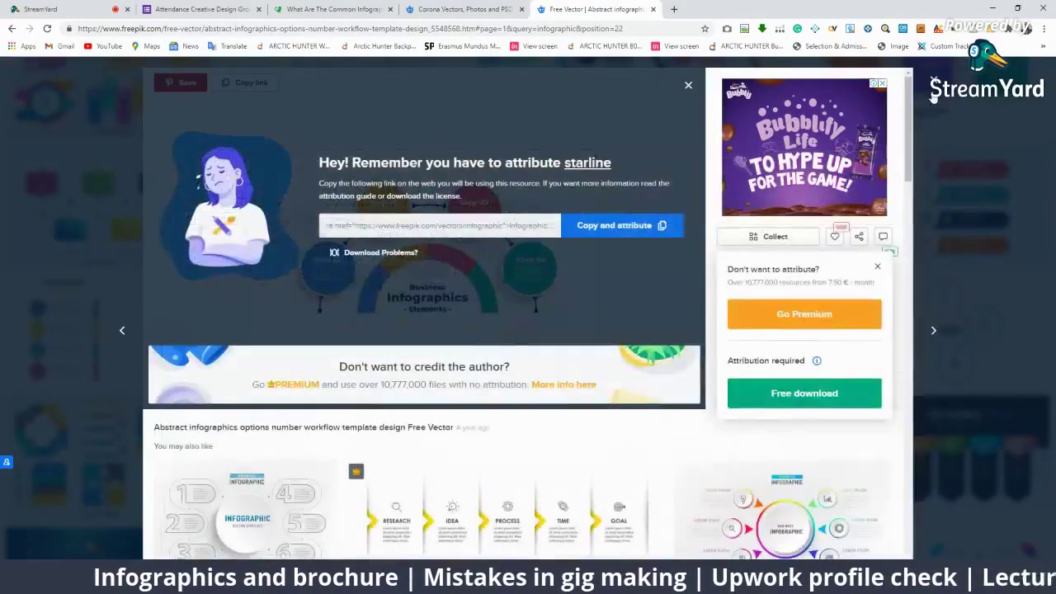
{"action": "left_click", "coordinate": [934, 81]}
{"action": "scroll", "coordinate": [490, 364], "scroll_direction": "down", "scroll_amount": 3}
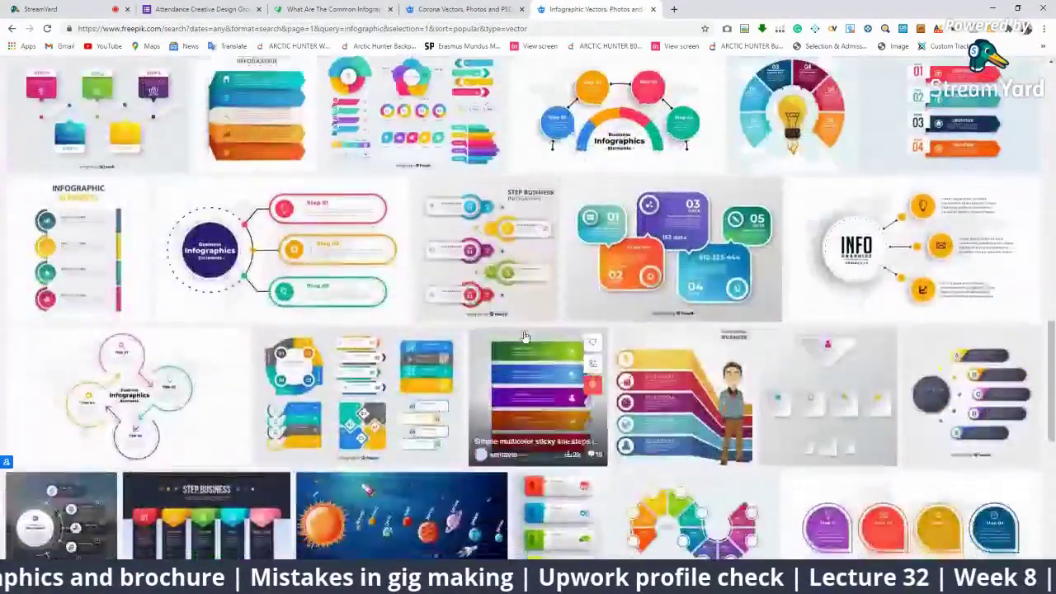
{"action": "scroll", "coordinate": [490, 364], "scroll_direction": "down", "scroll_amount": 5}
{"action": "scroll", "coordinate": [490, 364], "scroll_direction": "down", "scroll_amount": 3}
{"action": "scroll", "coordinate": [470, 363], "scroll_direction": "up", "scroll_amount": 3}
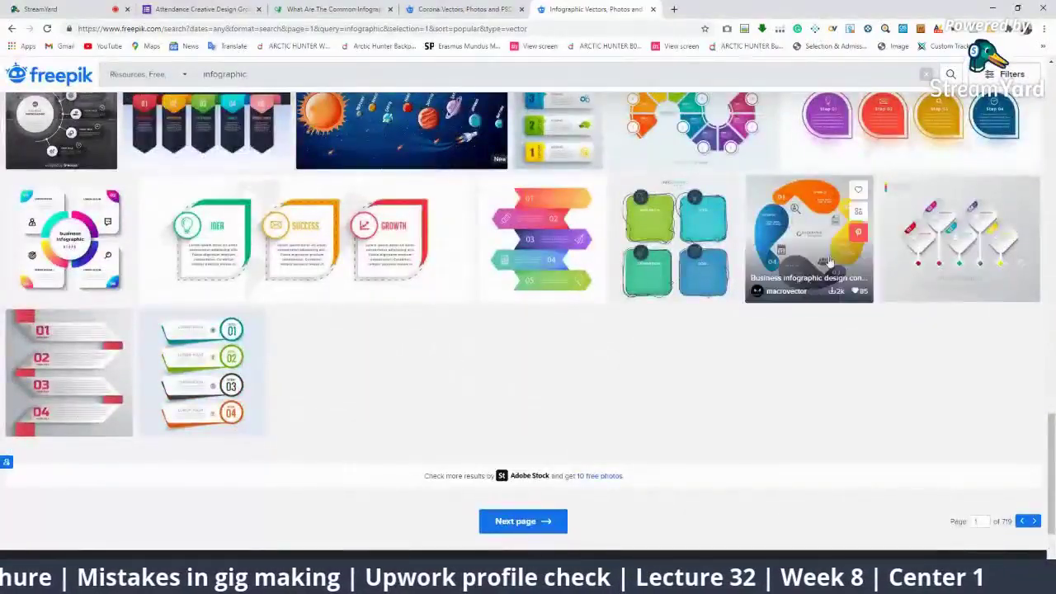
{"action": "scroll", "coordinate": [666, 437], "scroll_direction": "up", "scroll_amount": 3}
{"action": "scroll", "coordinate": [495, 330], "scroll_direction": "up", "scroll_amount": 1}
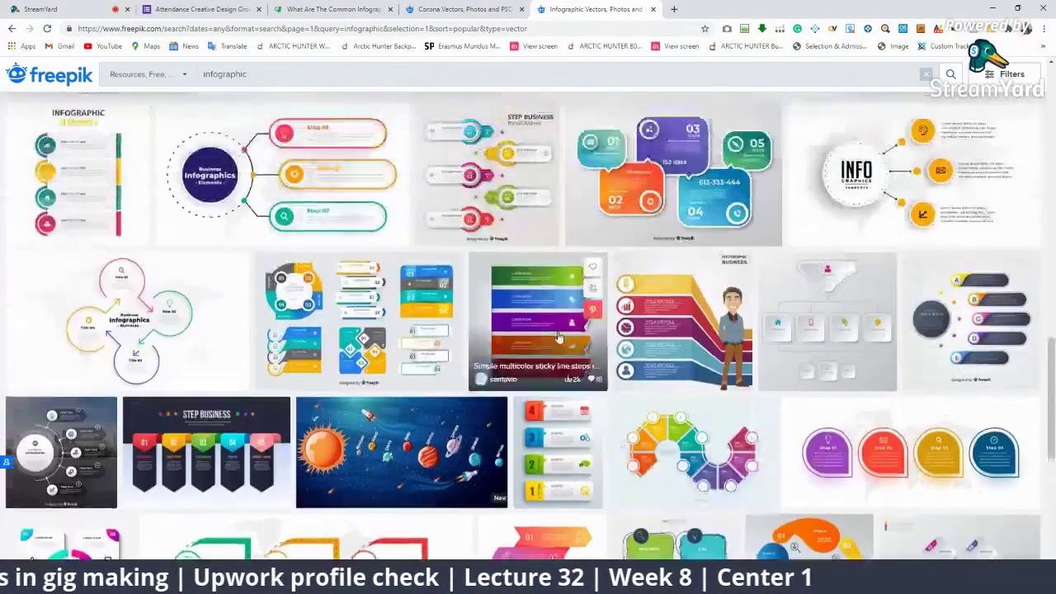
{"action": "scroll", "coordinate": [330, 248], "scroll_direction": "up", "scroll_amount": 5}
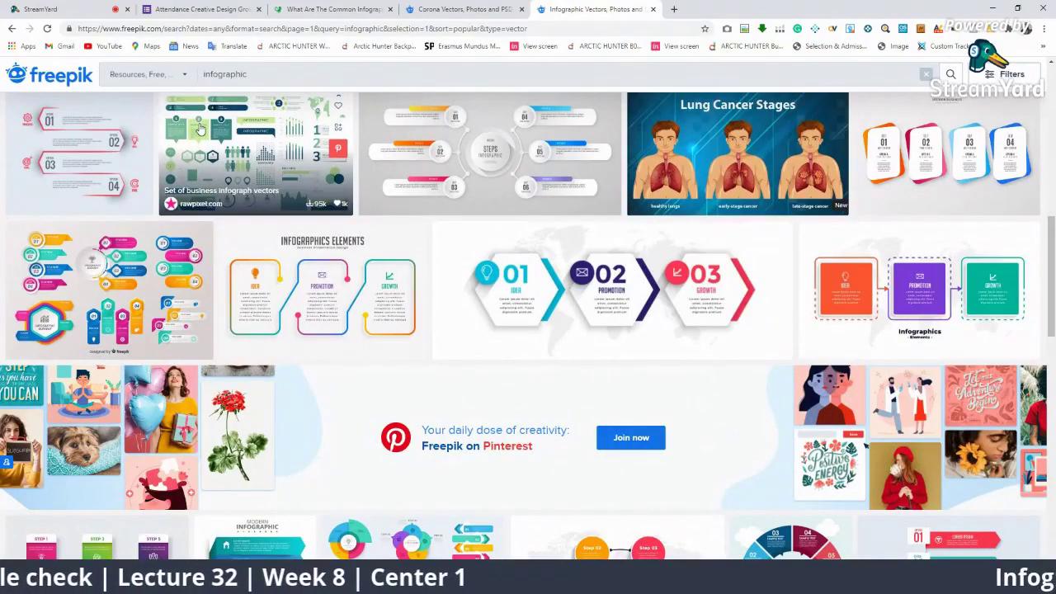
- Look through the open tabs, then load the 99designs contests page in a new tab
{"action": "left_click", "coordinate": [334, 9]}
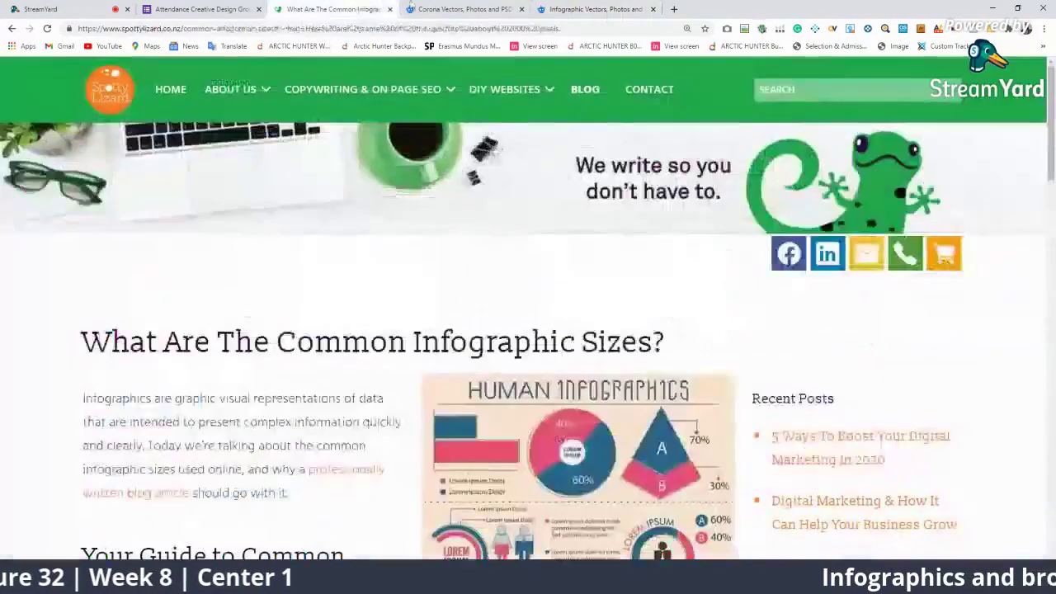
{"action": "left_click", "coordinate": [461, 9]}
{"action": "left_click", "coordinate": [594, 9]}
{"action": "left_click", "coordinate": [674, 9]}
{"action": "left_click", "coordinate": [619, 28]}
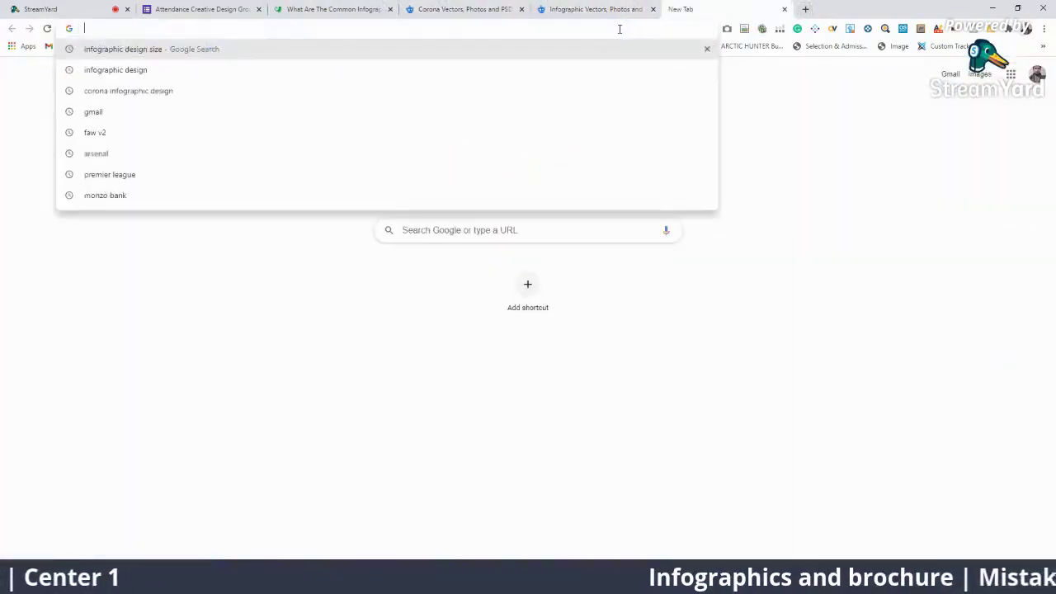
{"action": "type", "text": "99desi"}
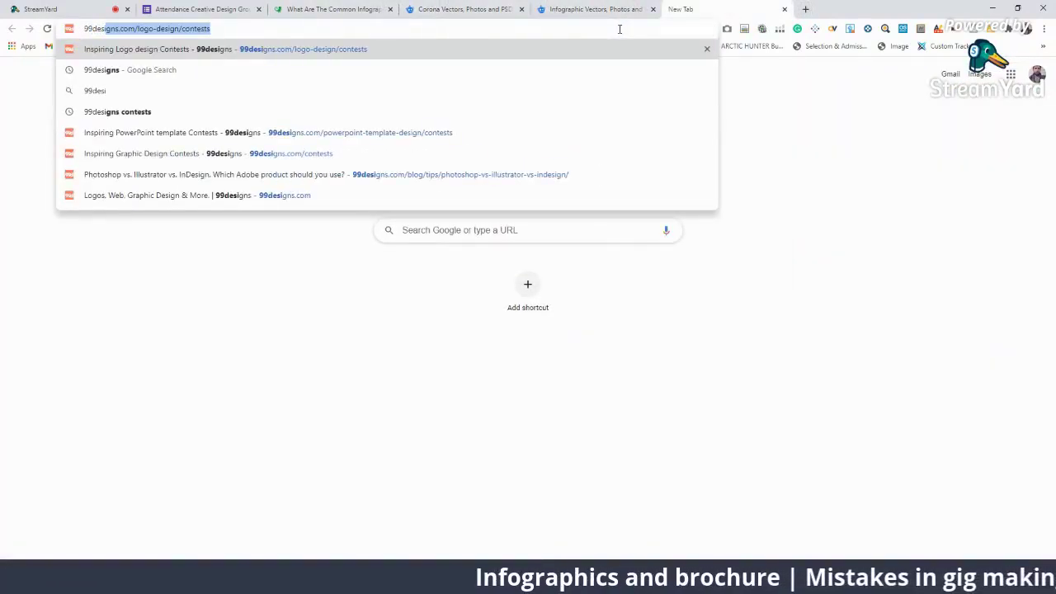
{"action": "type", "text": "gns"}
{"action": "key", "text": "Return"}
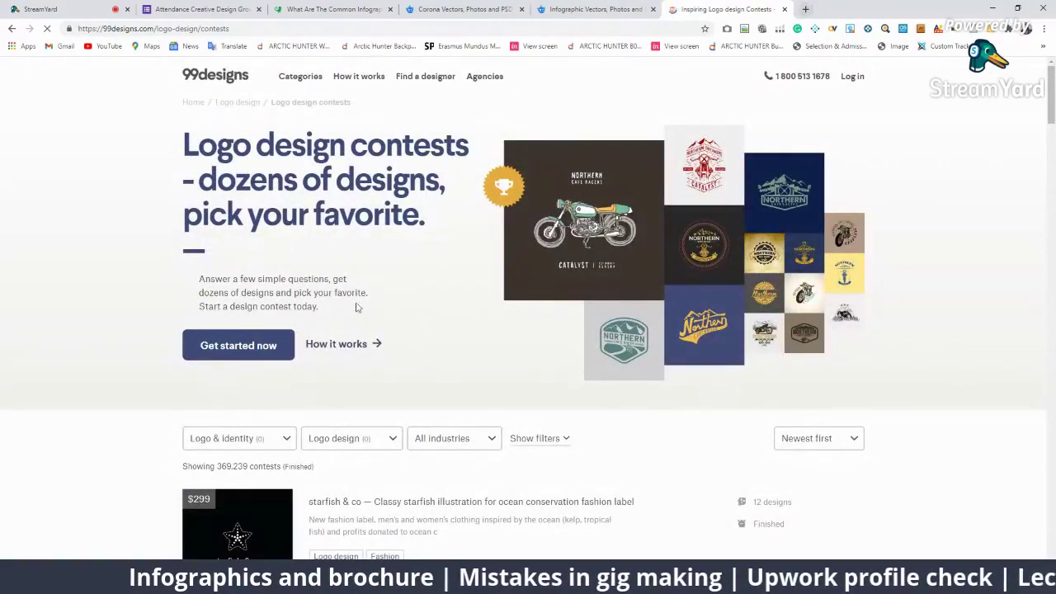
{"action": "scroll", "coordinate": [357, 307], "scroll_direction": "down", "scroll_amount": 2}
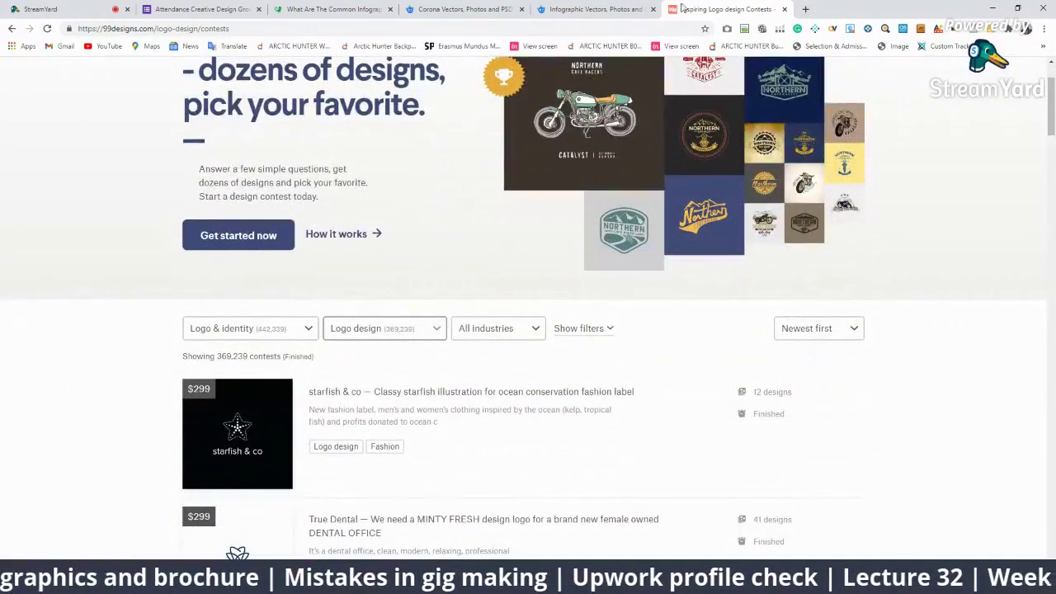
- Open another tab with '99design' typed, then switch to the StreamYard studio
{"action": "left_click", "coordinate": [805, 9]}
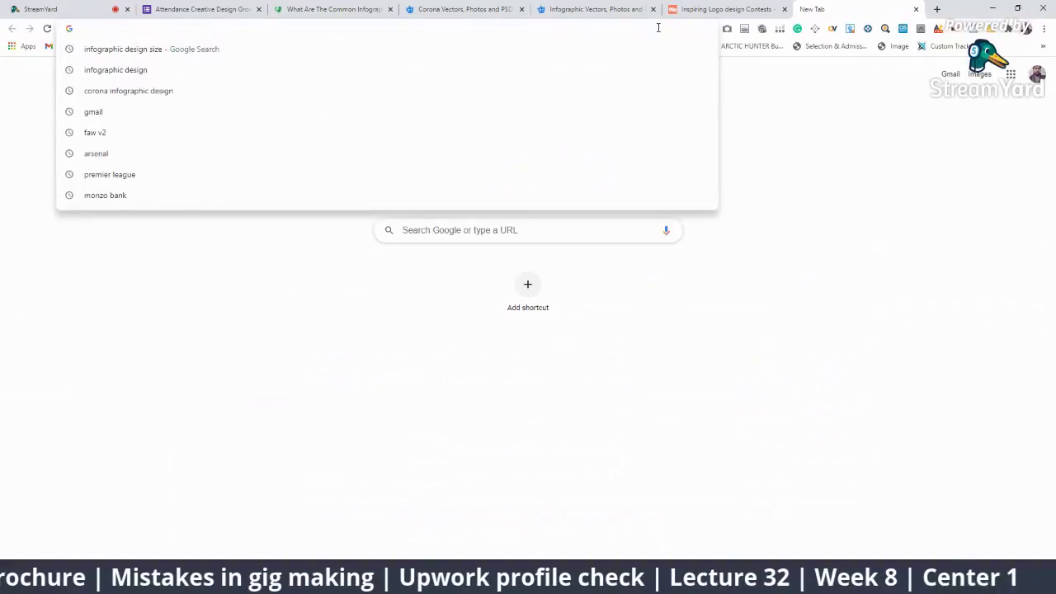
{"action": "type", "text": "99design"}
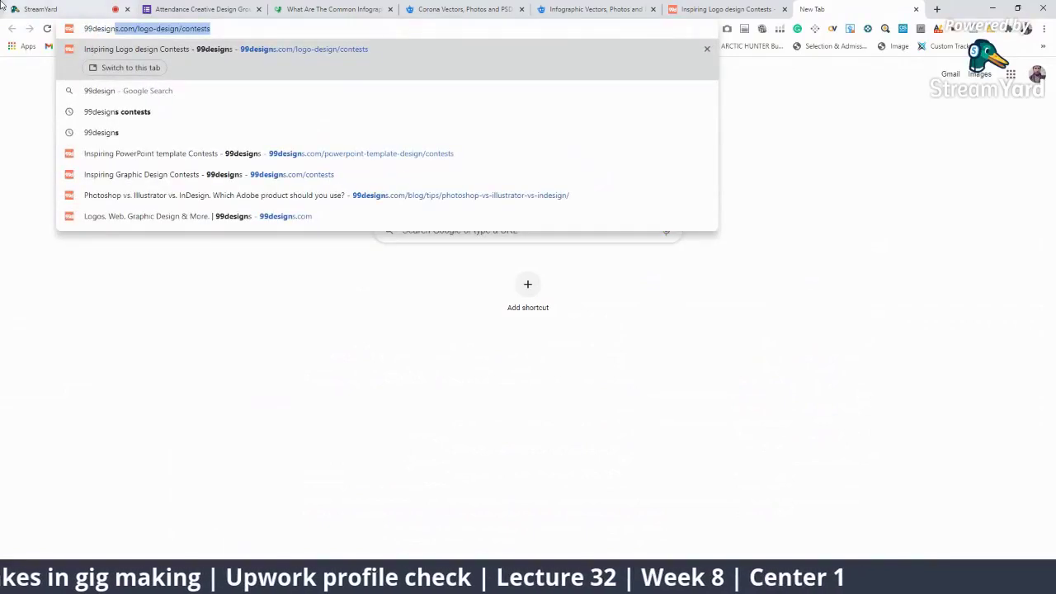
{"action": "left_click", "coordinate": [3, 5]}
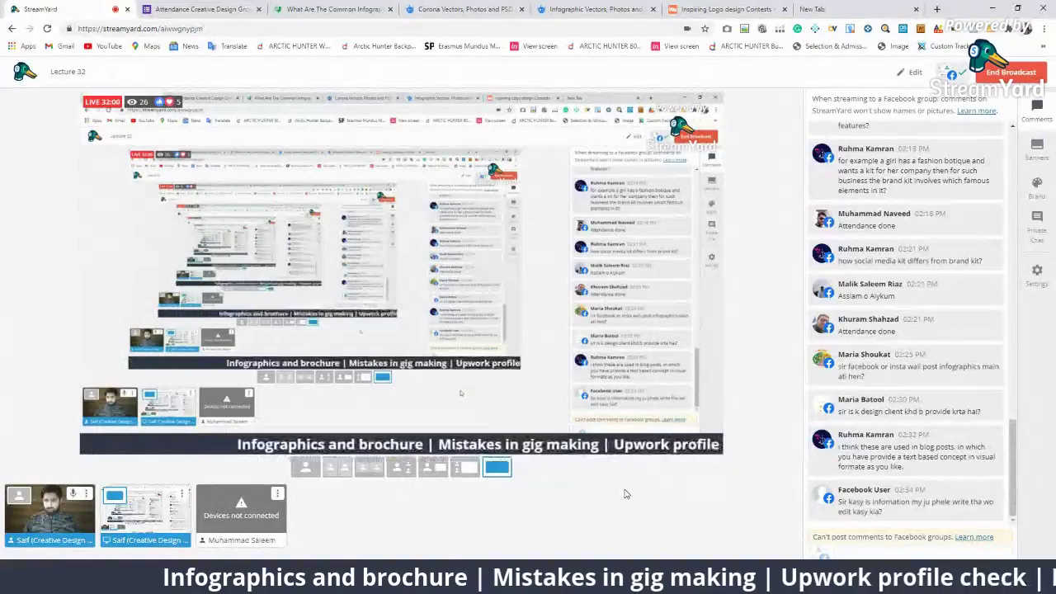
{"action": "mouse_move", "coordinate": [908, 456]}
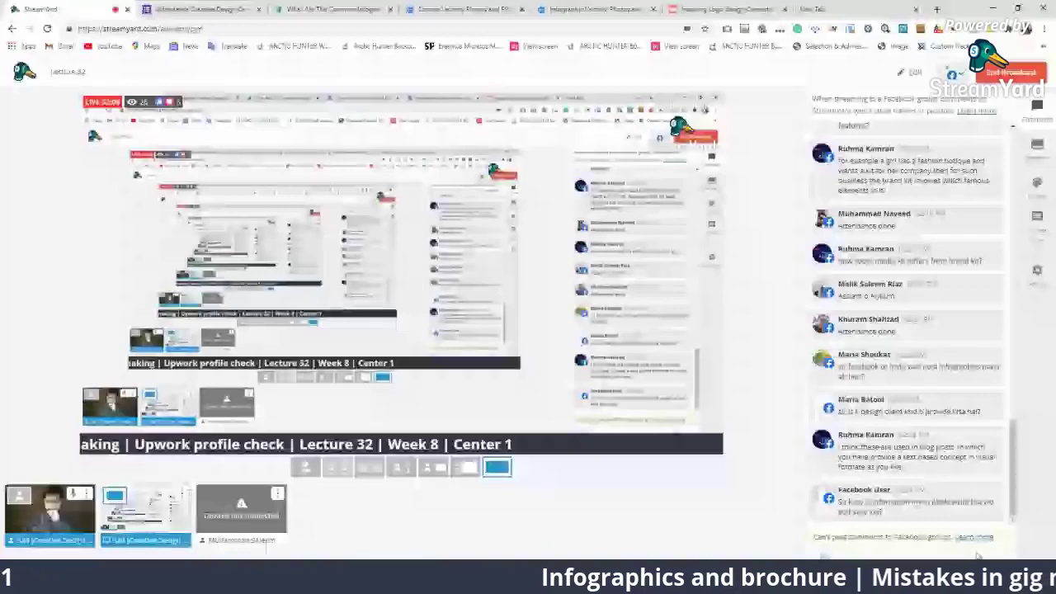
- Google 'infographic design 99design contest' from the empty new tab
{"action": "key", "text": "ctrl+6"}
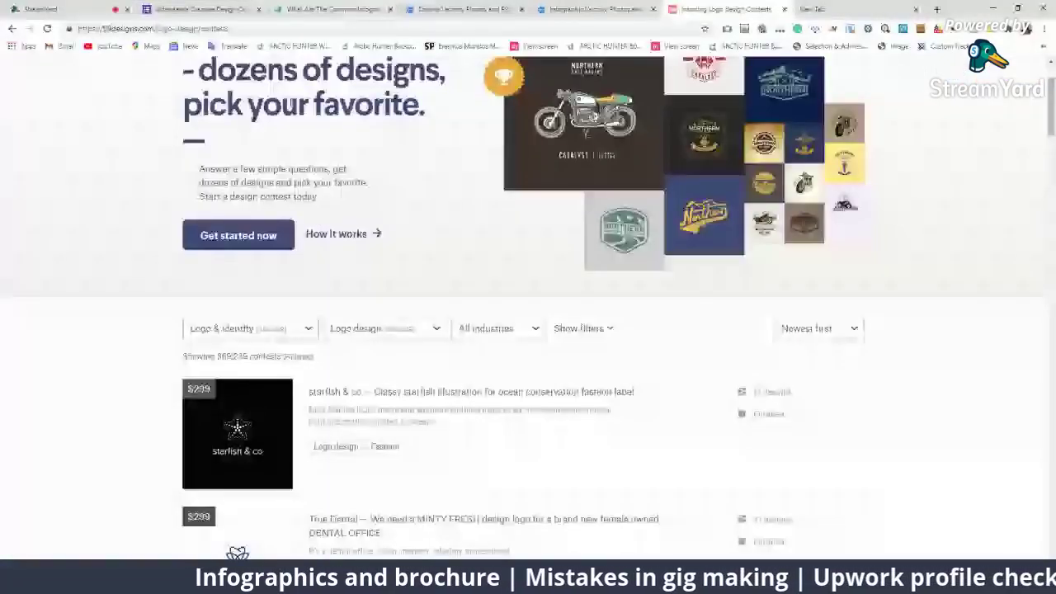
{"action": "key", "text": "ctrl+7"}
{"action": "left_click", "coordinate": [396, 32]}
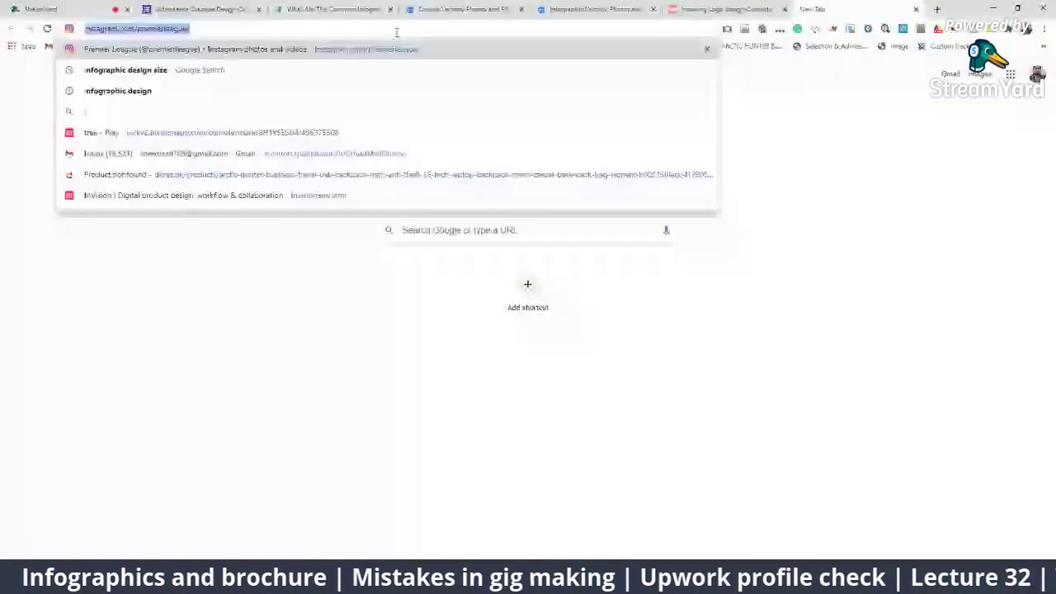
{"action": "type", "text": "nfo"}
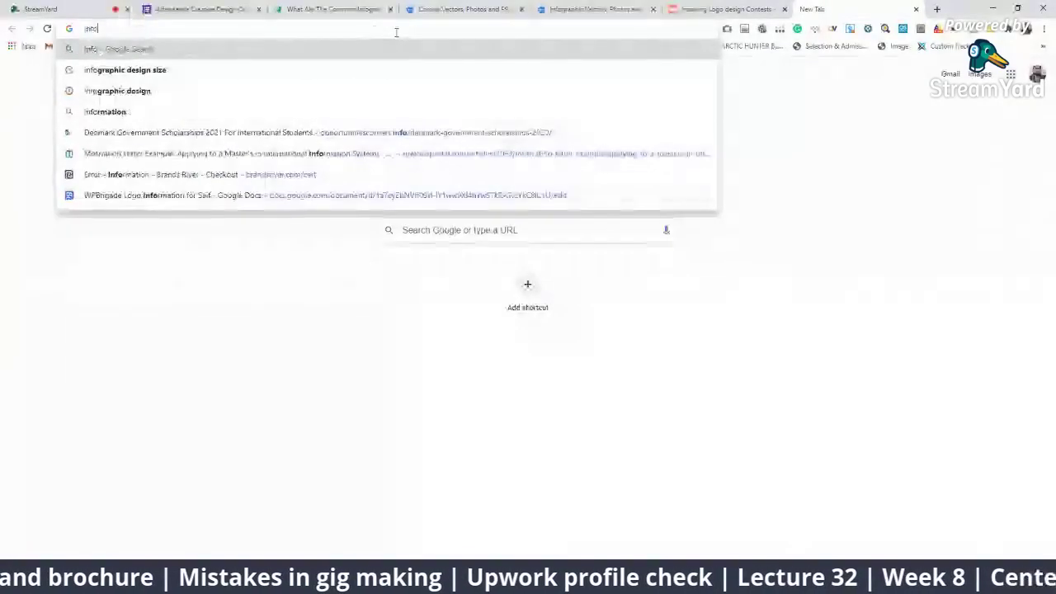
{"action": "type", "text": "graphic de"}
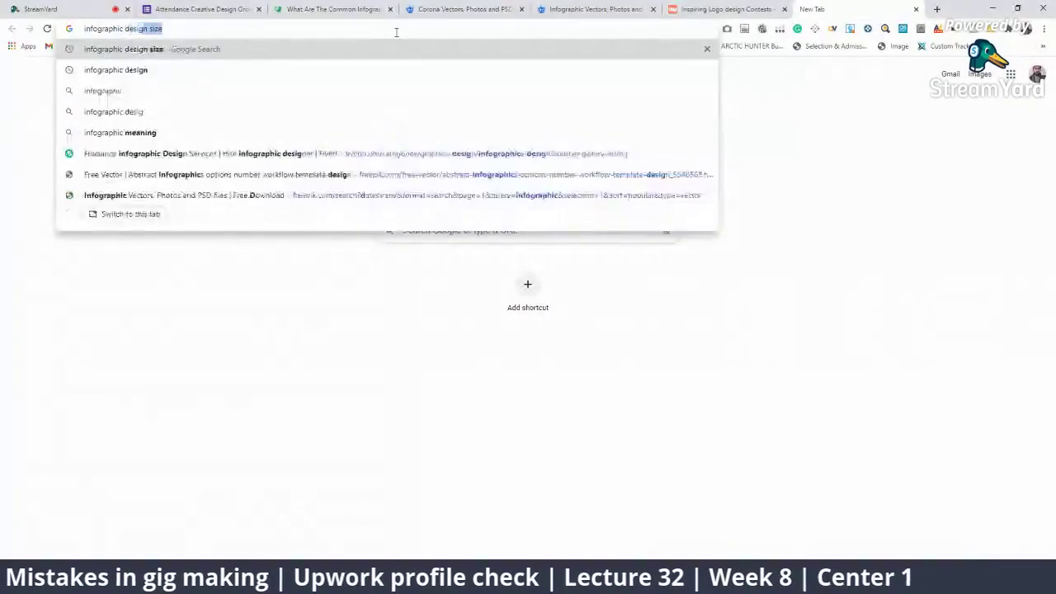
{"action": "type", "text": "sign 99design "}
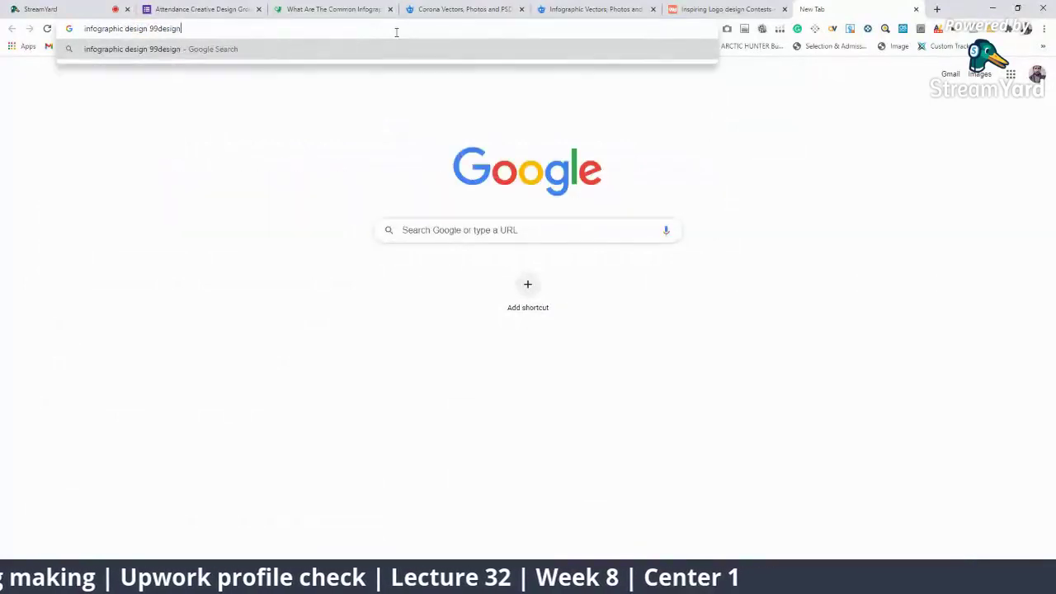
{"action": "type", "text": "contest"}
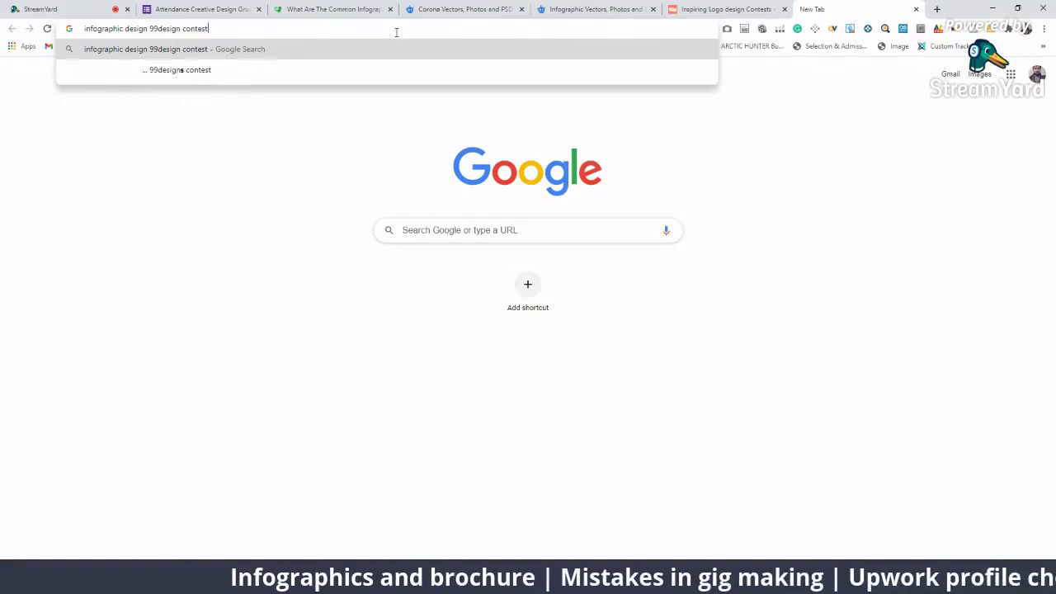
{"action": "key", "text": "Return"}
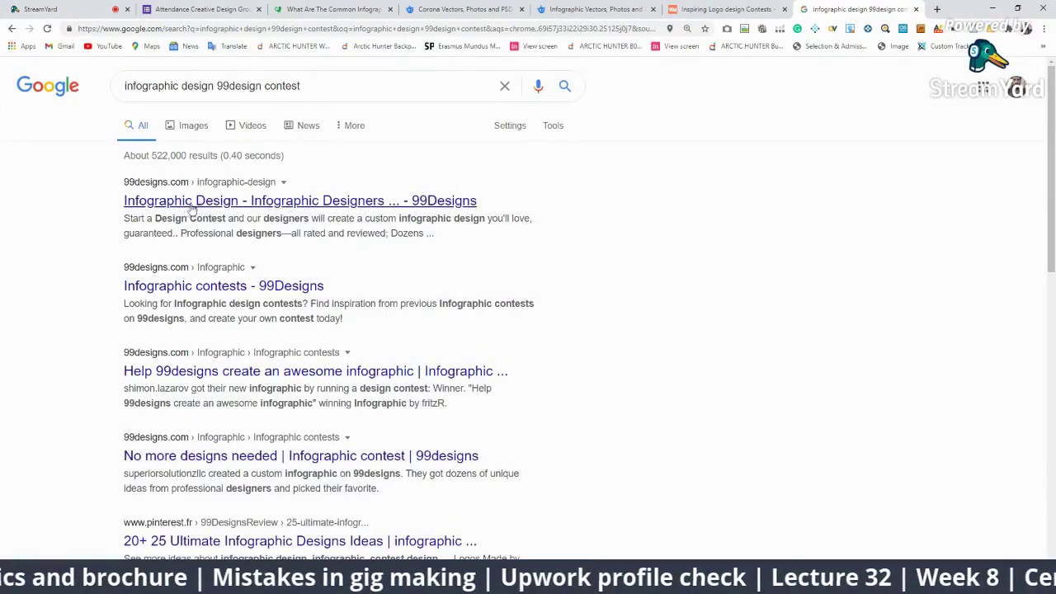
- Open the 99designs Infographic contests page and scroll through its 1,117 finished contests
{"action": "left_click", "coordinate": [204, 284]}
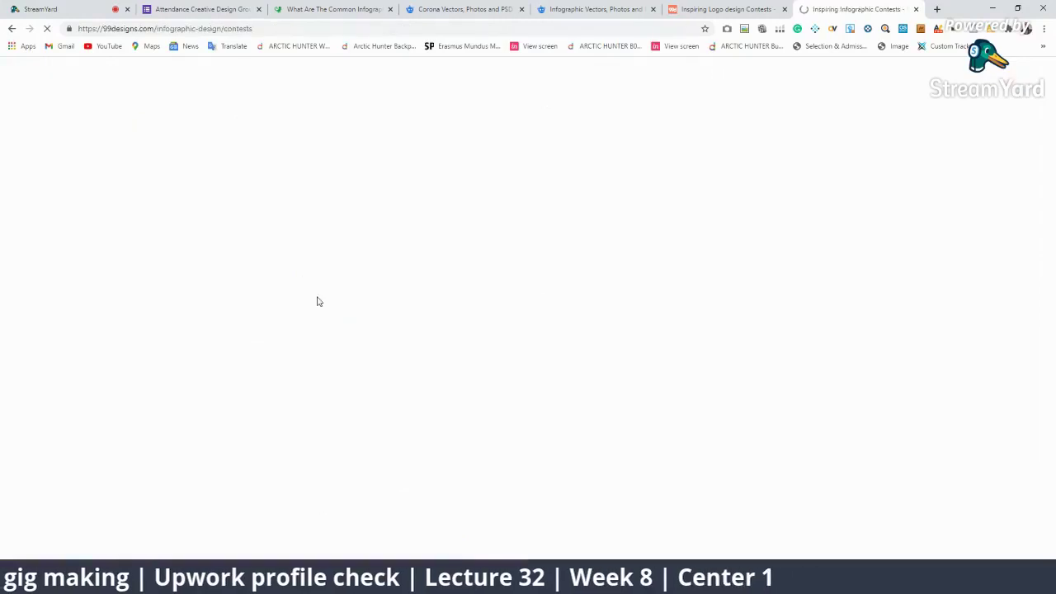
{"action": "scroll", "coordinate": [303, 398], "scroll_direction": "down", "scroll_amount": 2}
{"action": "scroll", "coordinate": [399, 391], "scroll_direction": "down", "scroll_amount": 2}
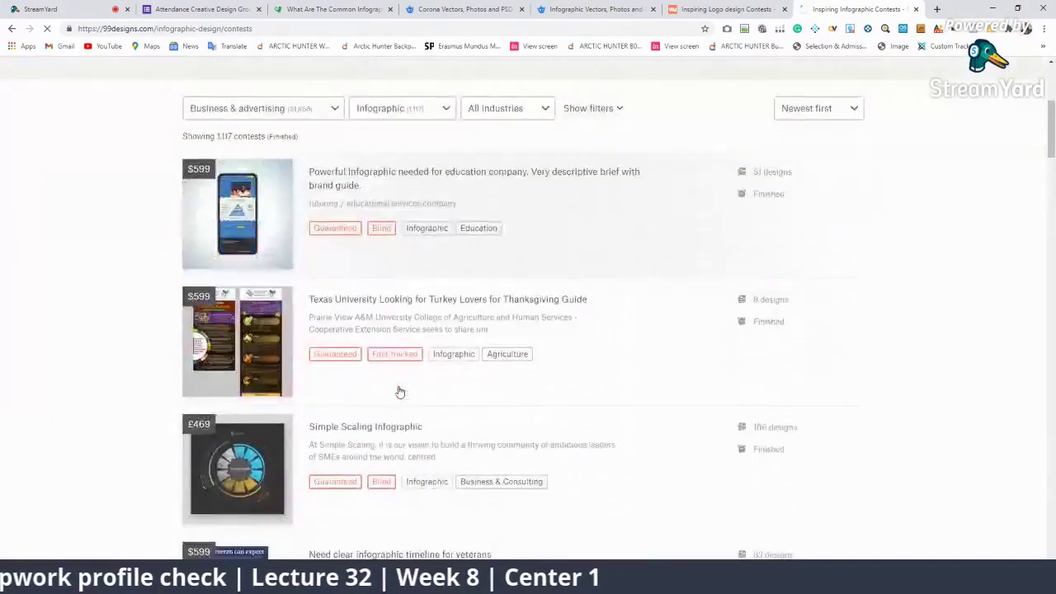
{"action": "scroll", "coordinate": [528, 400], "scroll_direction": "down", "scroll_amount": 3}
{"action": "scroll", "coordinate": [284, 338], "scroll_direction": "down", "scroll_amount": 2}
{"action": "scroll", "coordinate": [293, 412], "scroll_direction": "down", "scroll_amount": 3}
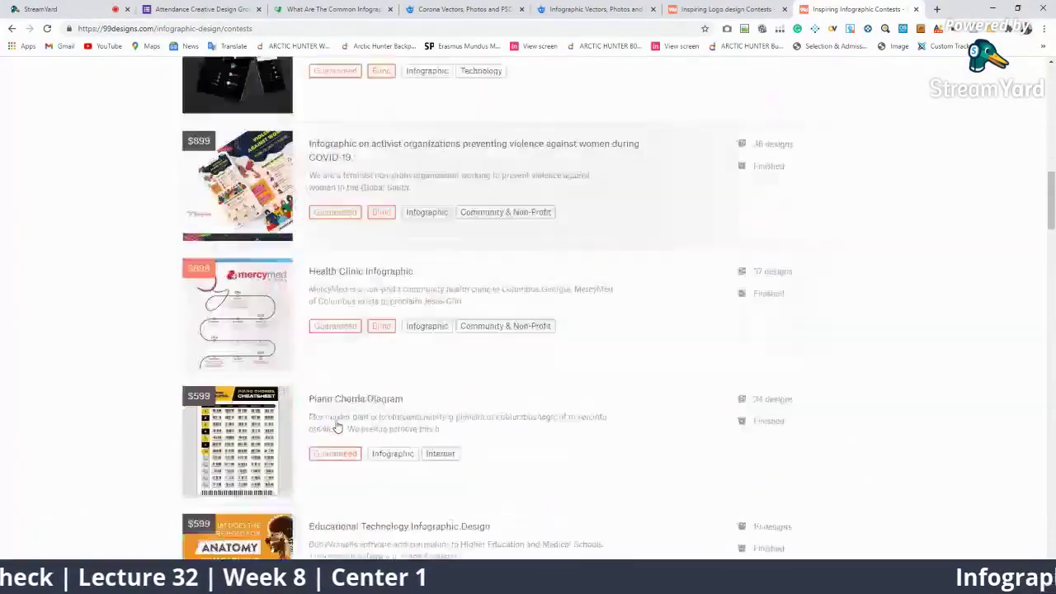
{"action": "scroll", "coordinate": [315, 457], "scroll_direction": "down", "scroll_amount": 3}
{"action": "scroll", "coordinate": [249, 457], "scroll_direction": "up", "scroll_amount": 5}
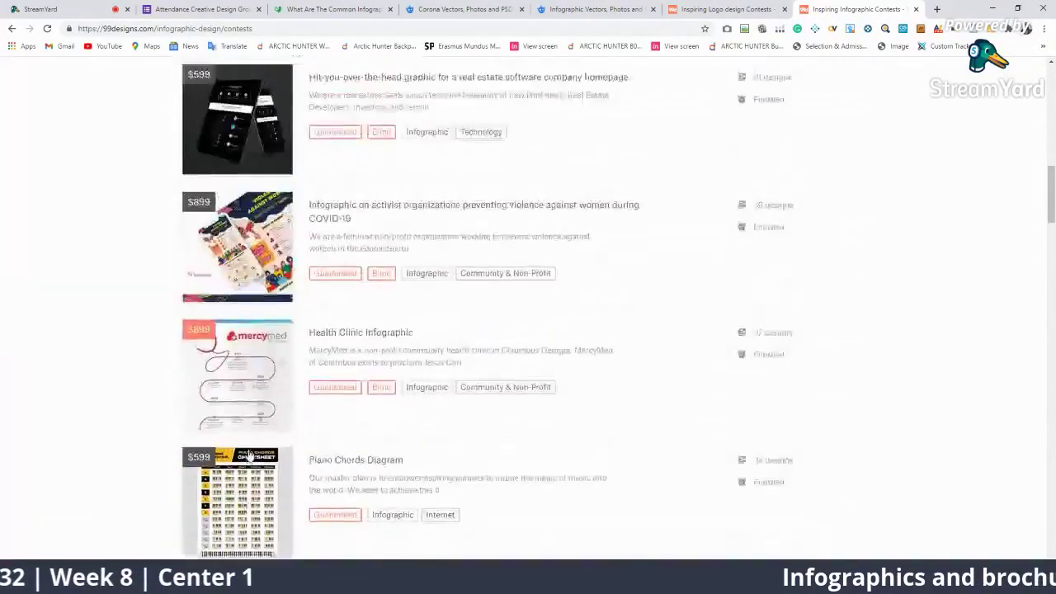
{"action": "scroll", "coordinate": [264, 388], "scroll_direction": "up", "scroll_amount": 3}
{"action": "scroll", "coordinate": [277, 318], "scroll_direction": "up", "scroll_amount": 2}
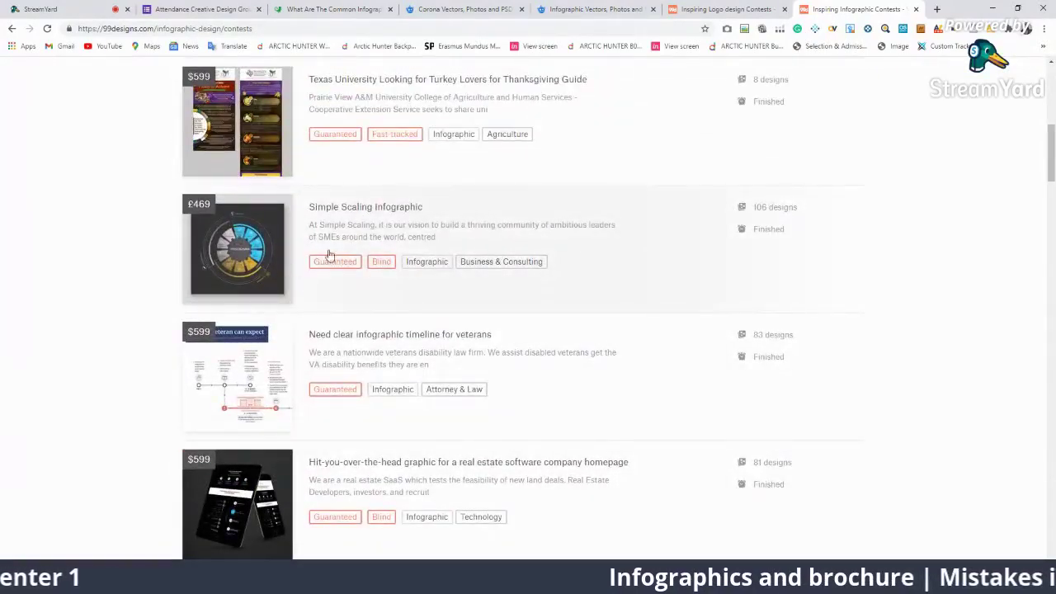
- Open the Simple Scaling Infographic contest page and scroll to its brief
{"action": "left_click", "coordinate": [272, 251]}
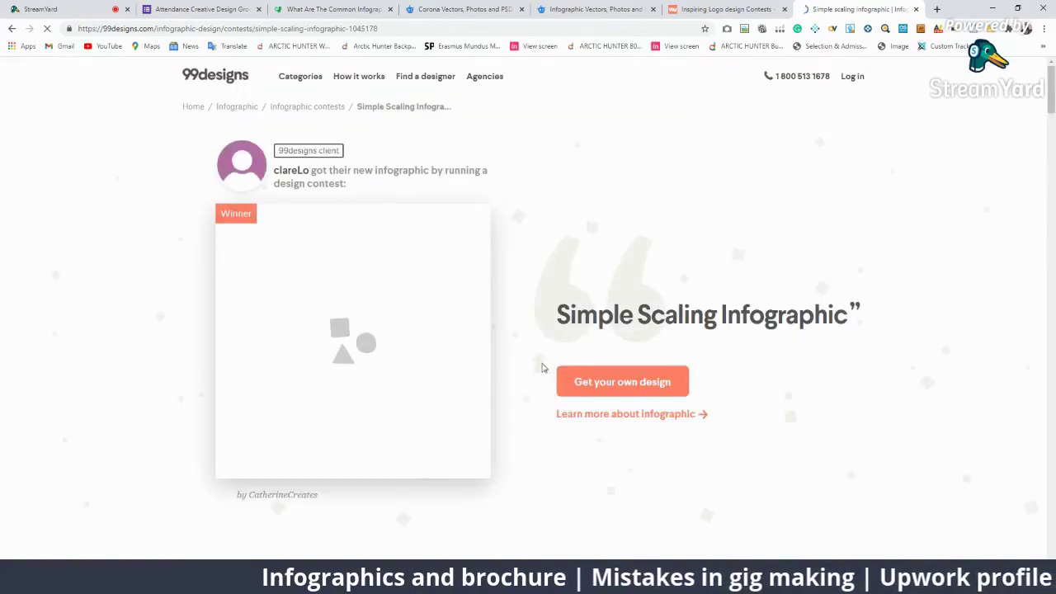
{"action": "scroll", "coordinate": [825, 355], "scroll_direction": "down", "scroll_amount": 3}
{"action": "scroll", "coordinate": [738, 375], "scroll_direction": "down", "scroll_amount": 2}
{"action": "scroll", "coordinate": [738, 376], "scroll_direction": "down", "scroll_amount": 3}
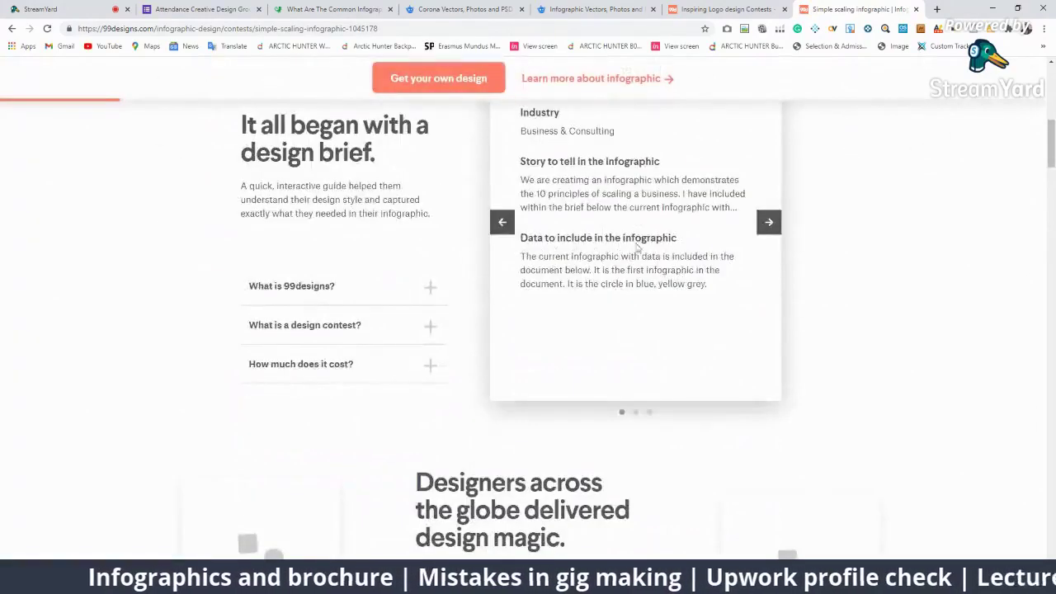
{"action": "scroll", "coordinate": [648, 289], "scroll_direction": "up", "scroll_amount": 1}
{"action": "scroll", "coordinate": [583, 247], "scroll_direction": "up", "scroll_amount": 1}
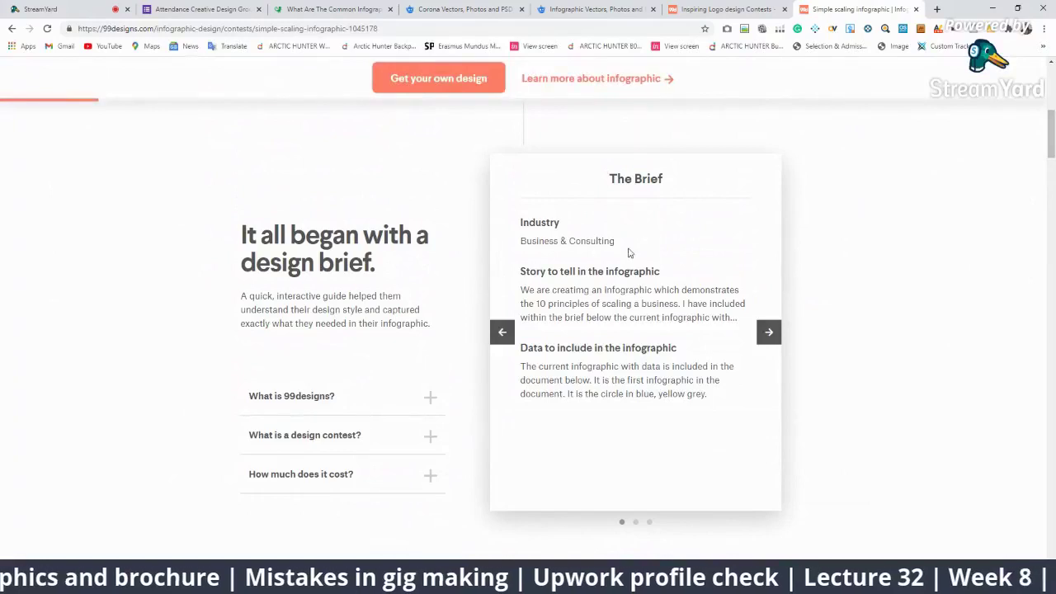
- Highlight the industry and the business-scaling phrase, then page the brief forward and back
{"action": "double_click", "coordinate": [591, 241]}
{"action": "left_click", "coordinate": [610, 258]}
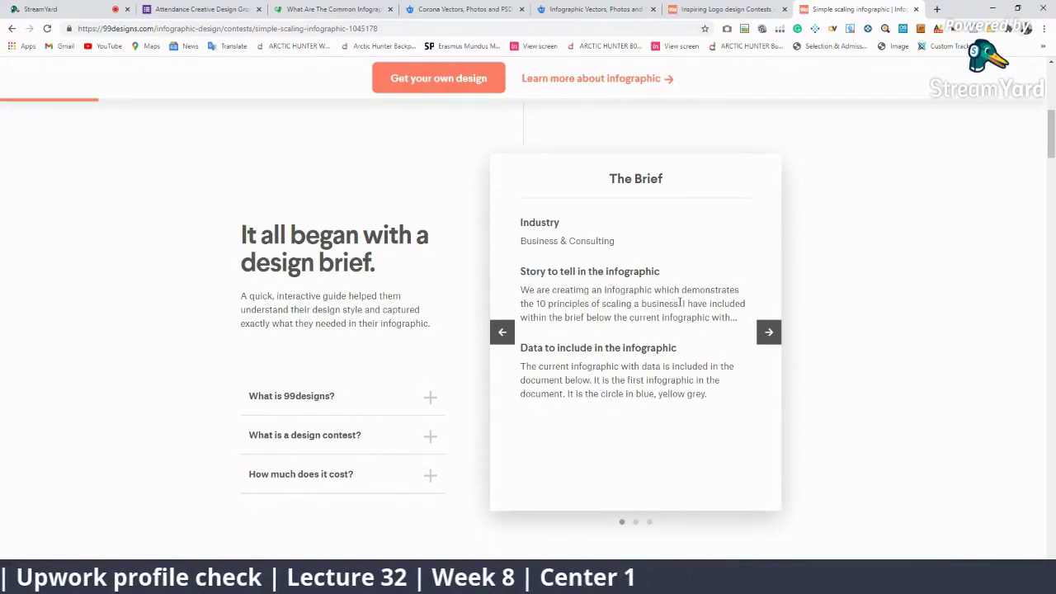
{"action": "left_click_drag", "start_coordinate": [682, 303], "coordinate": [545, 304]}
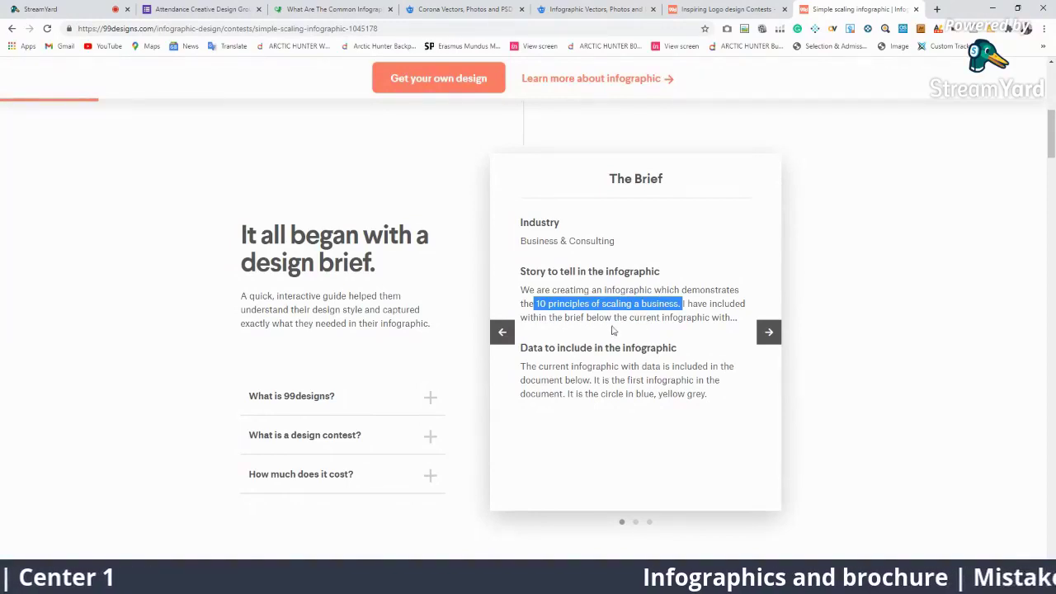
{"action": "left_click", "coordinate": [768, 331]}
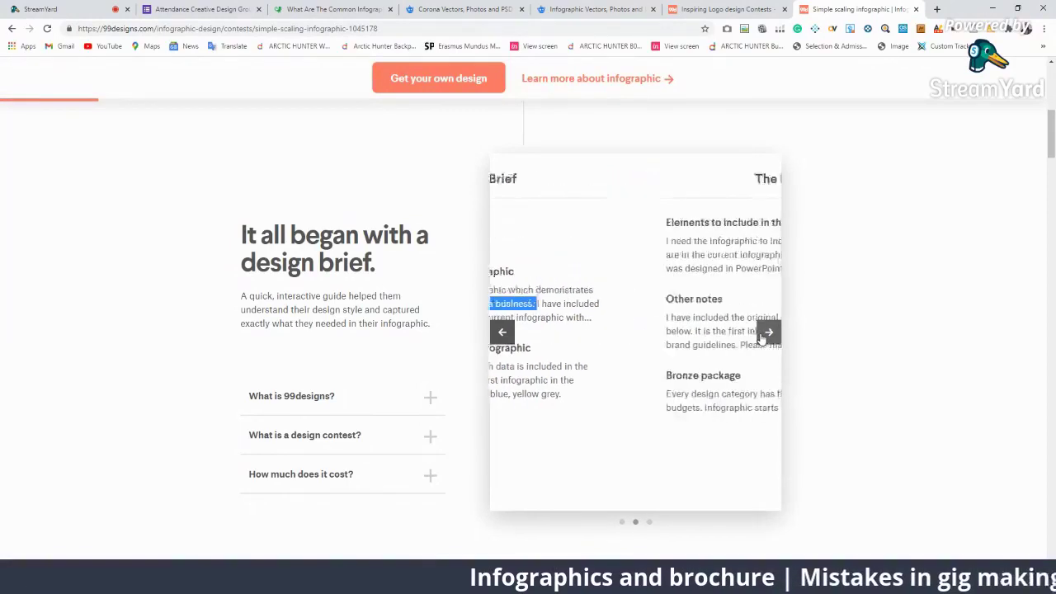
{"action": "left_click", "coordinate": [505, 330]}
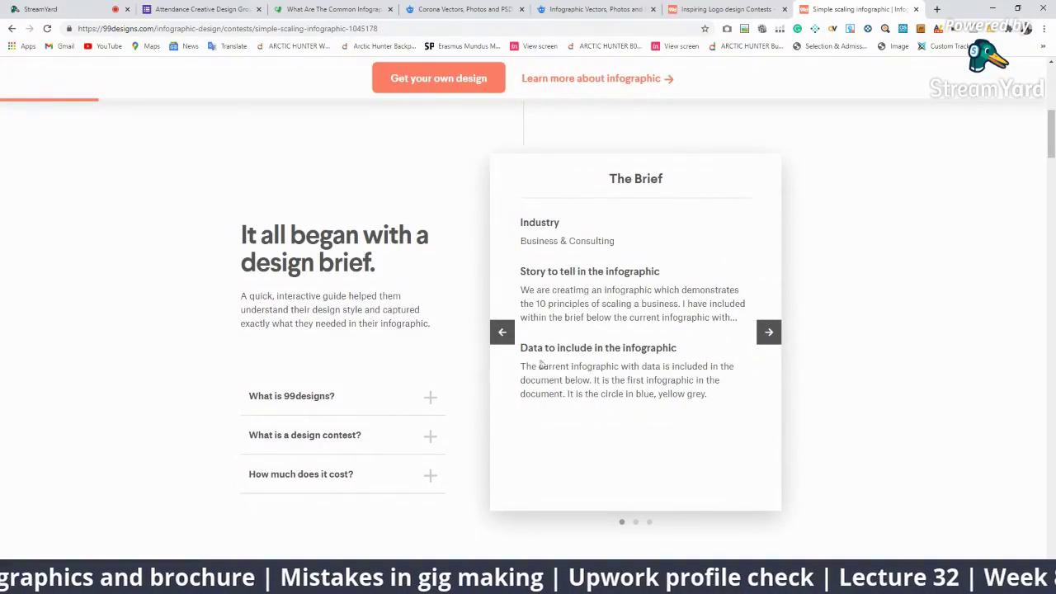
- Highlight the 'Data to include' heading, then the '10 principles of scaling a business' phrase
{"action": "left_click_drag", "start_coordinate": [523, 347], "coordinate": [679, 352]}
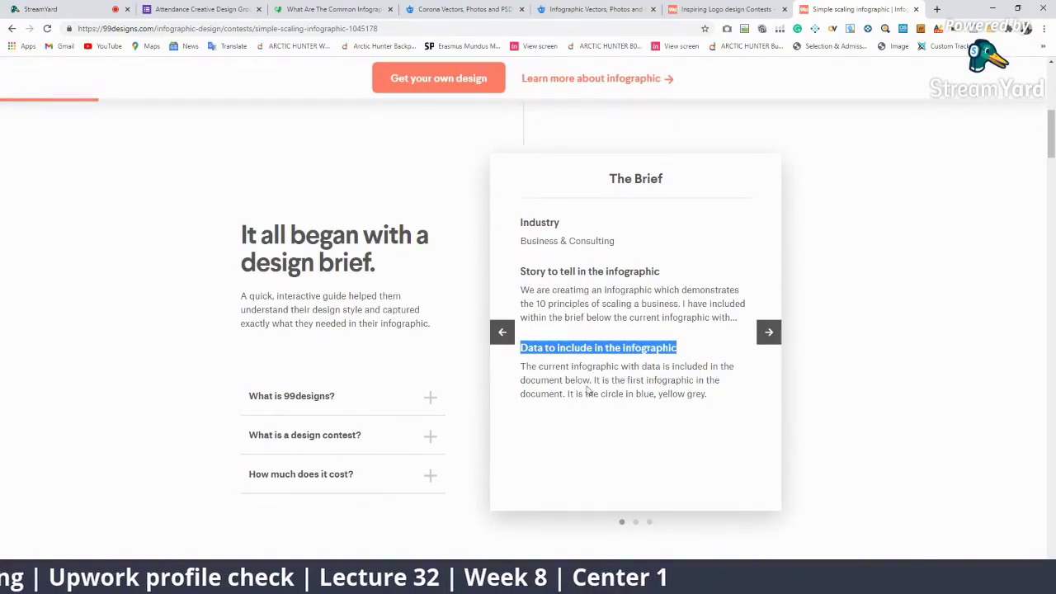
{"action": "scroll", "coordinate": [704, 377], "scroll_direction": "down", "scroll_amount": 3}
{"action": "scroll", "coordinate": [658, 286], "scroll_direction": "up", "scroll_amount": 6}
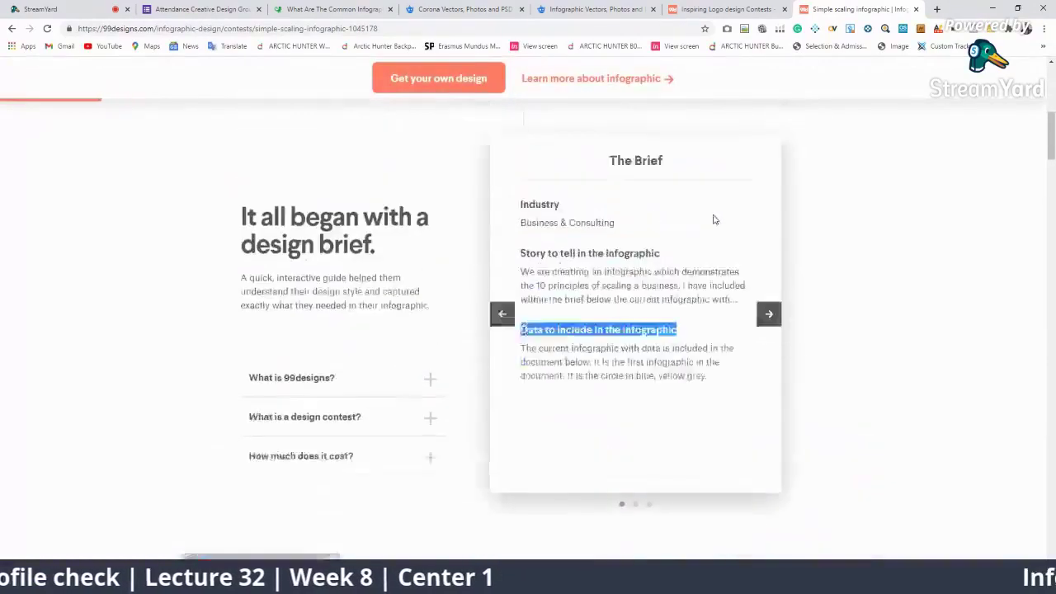
{"action": "scroll", "coordinate": [506, 317], "scroll_direction": "up", "scroll_amount": 5}
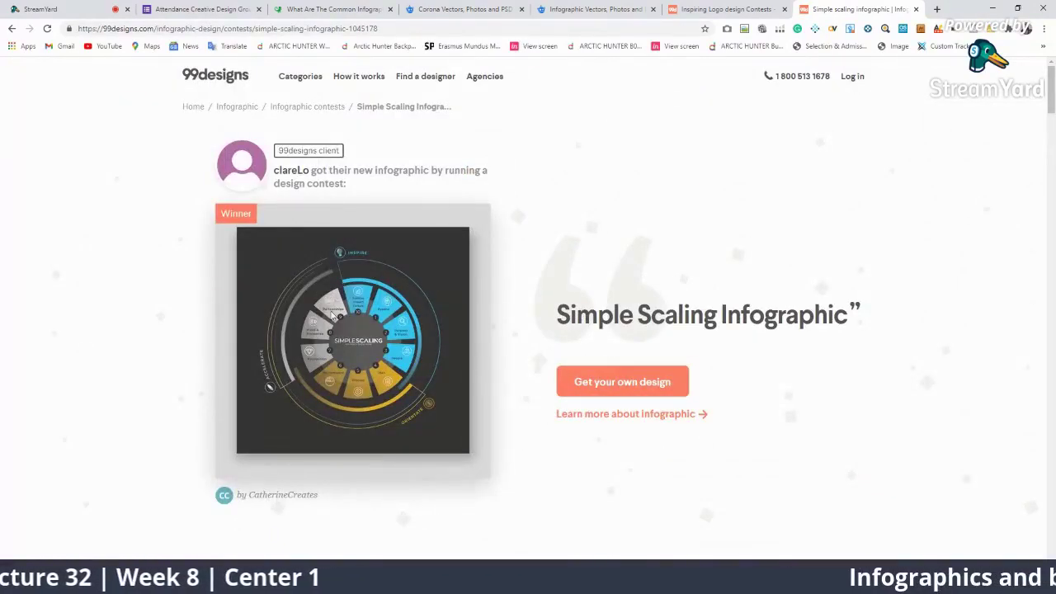
{"action": "scroll", "coordinate": [782, 404], "scroll_direction": "down", "scroll_amount": 3}
{"action": "scroll", "coordinate": [684, 413], "scroll_direction": "down", "scroll_amount": 3}
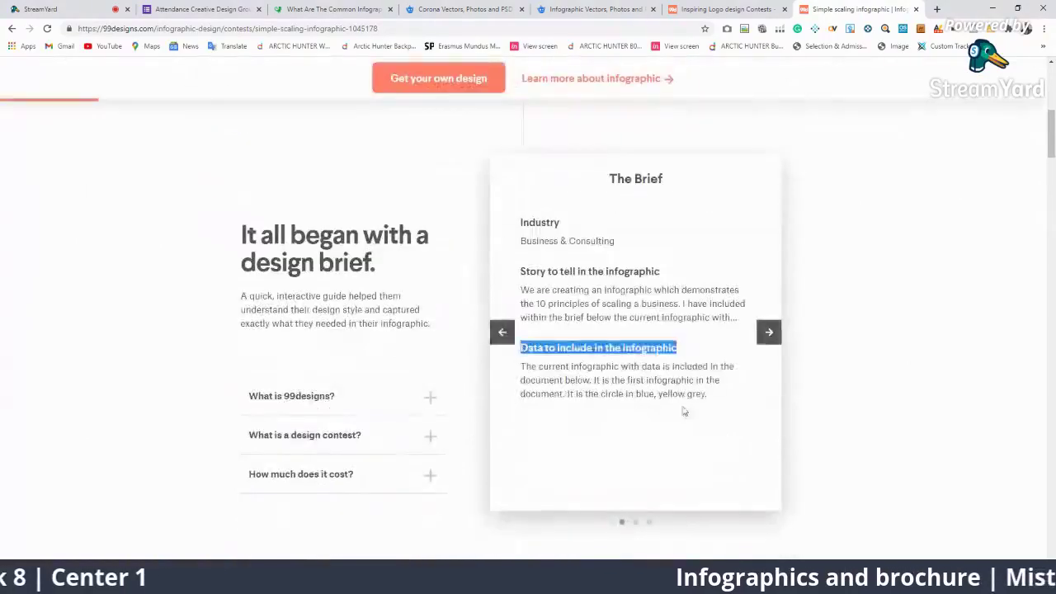
{"action": "left_click", "coordinate": [674, 314]}
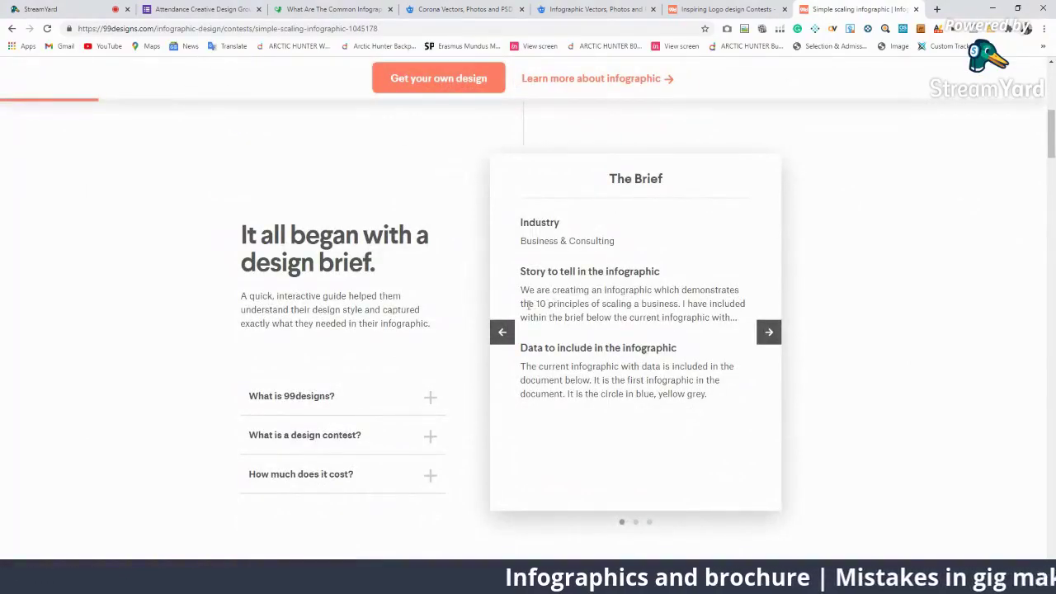
{"action": "left_click_drag", "start_coordinate": [536, 304], "coordinate": [674, 301]}
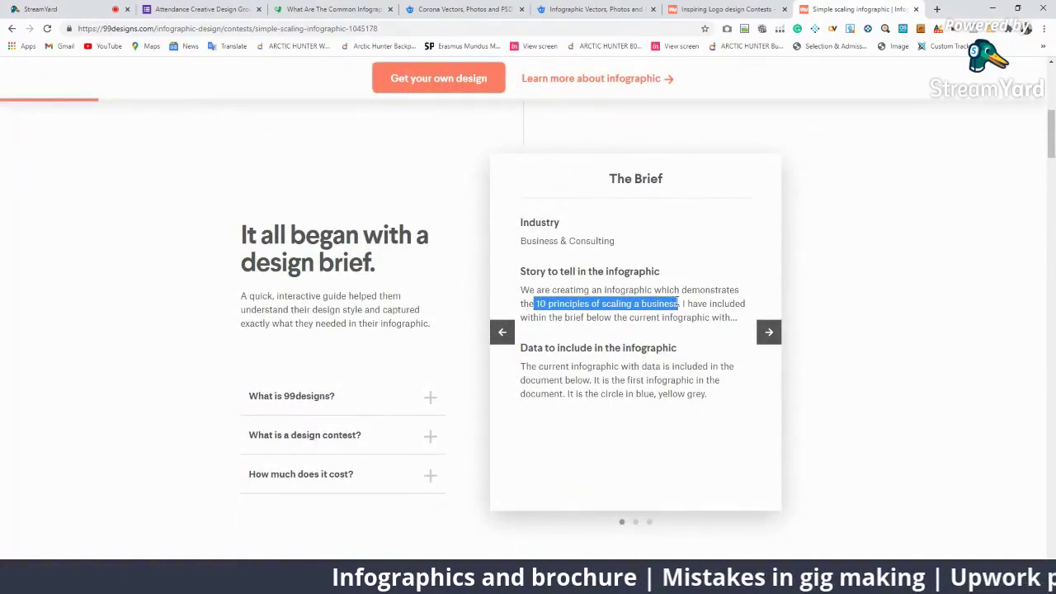
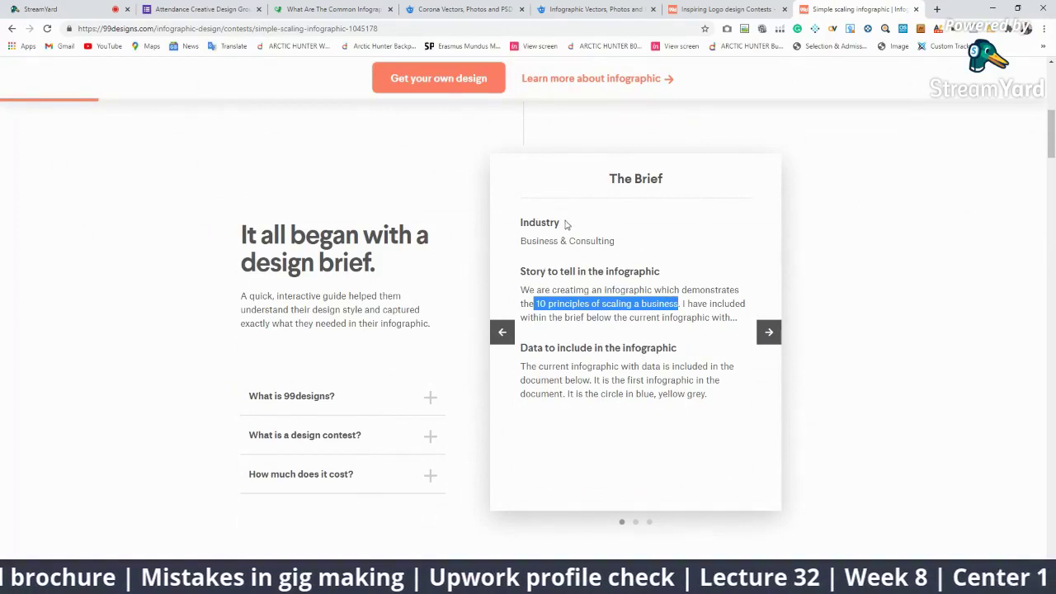
- Highlight the scaling-business phrase and the Story and Data headings in The Brief card
{"action": "left_click_drag", "start_coordinate": [566, 225], "coordinate": [517, 223]}
{"action": "left_click_drag", "start_coordinate": [665, 259], "coordinate": [520, 281]}
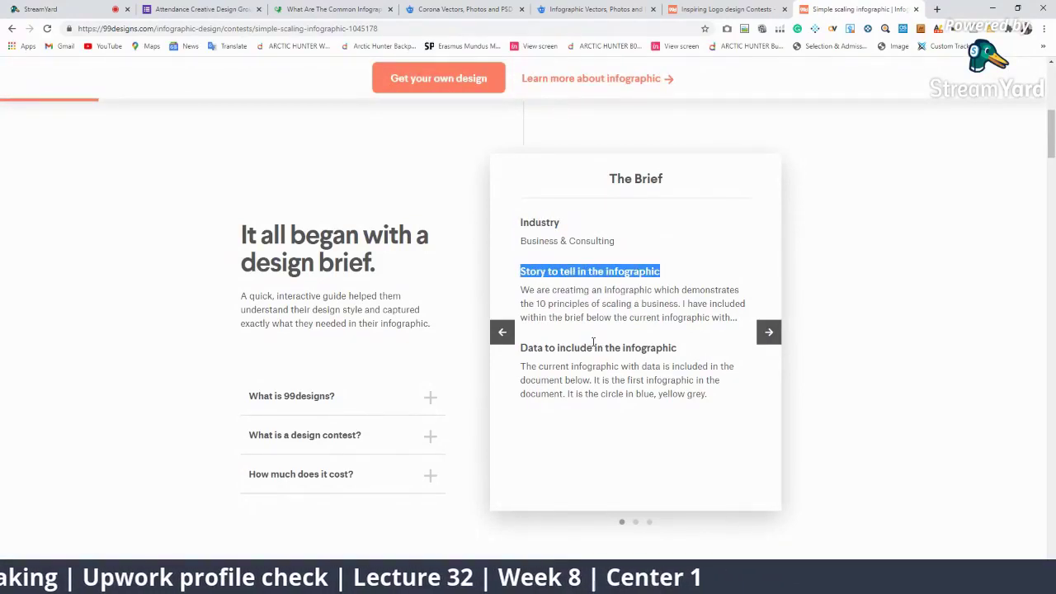
{"action": "left_click", "coordinate": [651, 348]}
{"action": "left_click_drag", "start_coordinate": [681, 349], "coordinate": [499, 356]}
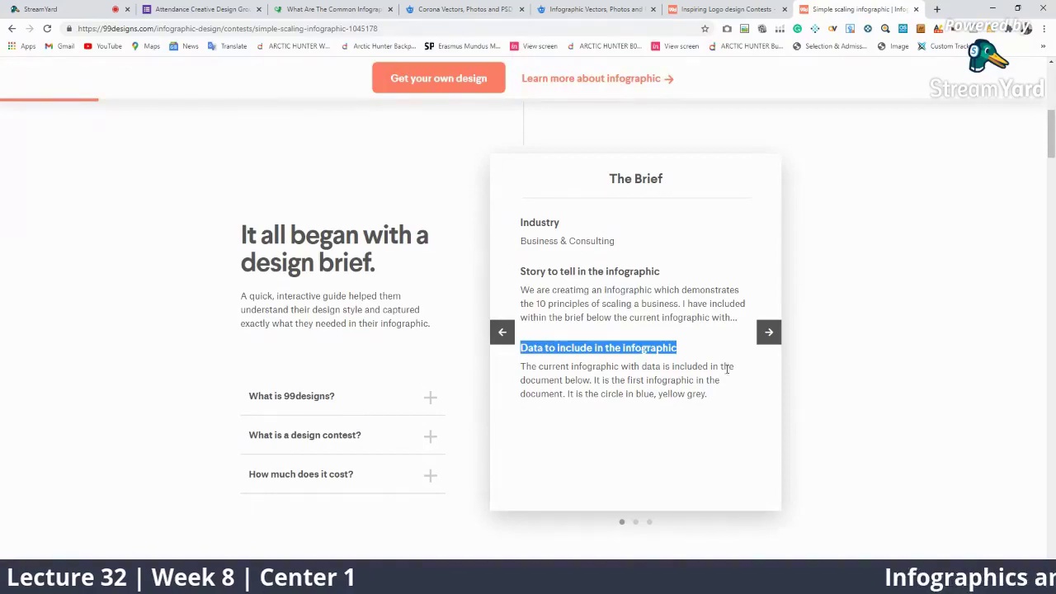
- Page through the brief slides to File deliverables, then return to the first slide
{"action": "left_click", "coordinate": [768, 331]}
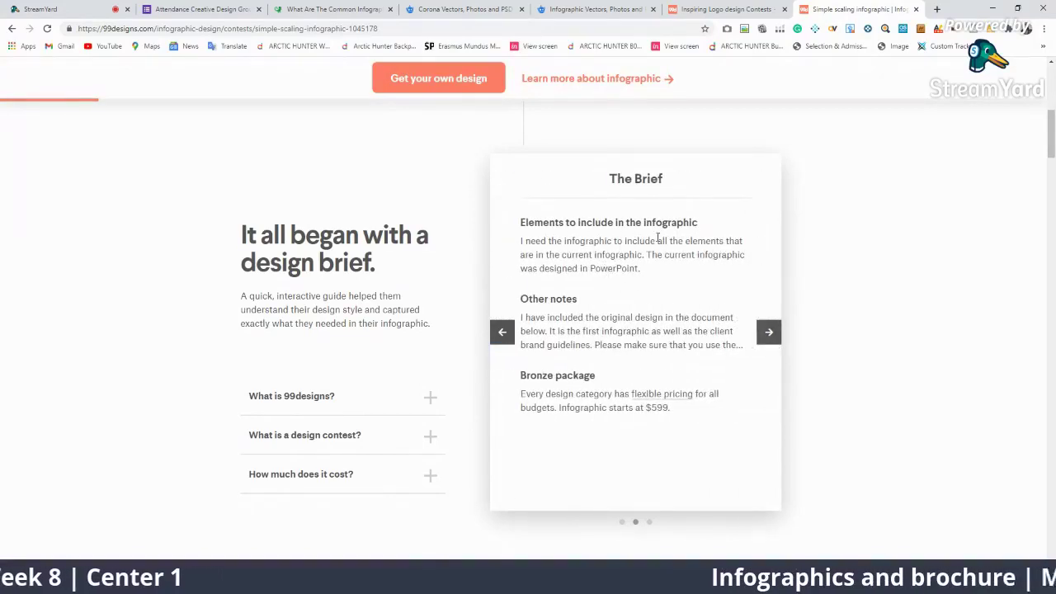
{"action": "left_click_drag", "start_coordinate": [691, 222], "coordinate": [552, 241]}
{"action": "left_click", "coordinate": [544, 226]}
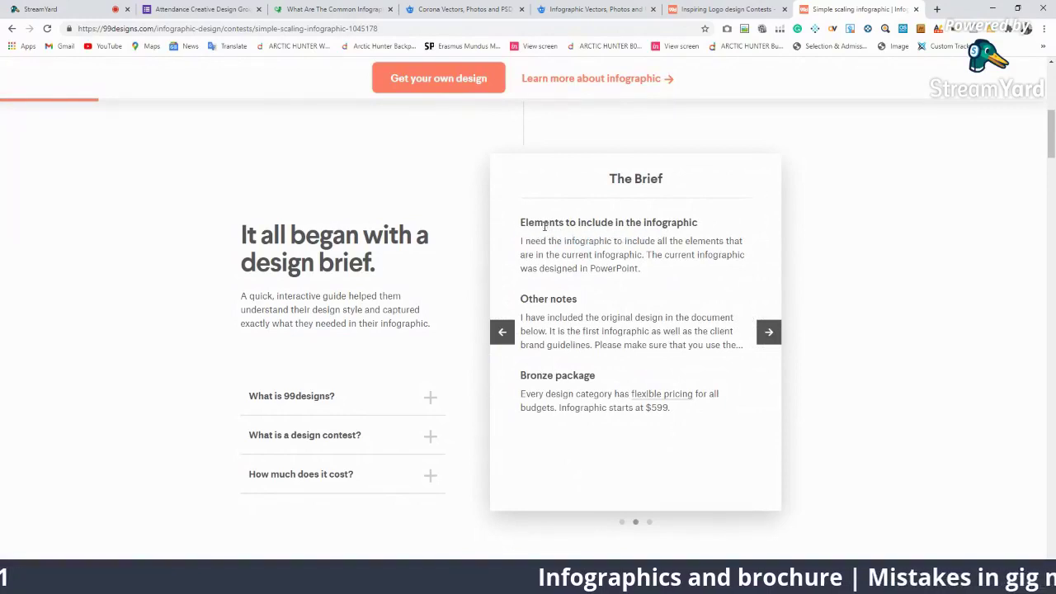
{"action": "left_click_drag", "start_coordinate": [636, 240], "coordinate": [650, 240]}
{"action": "left_click", "coordinate": [618, 256]}
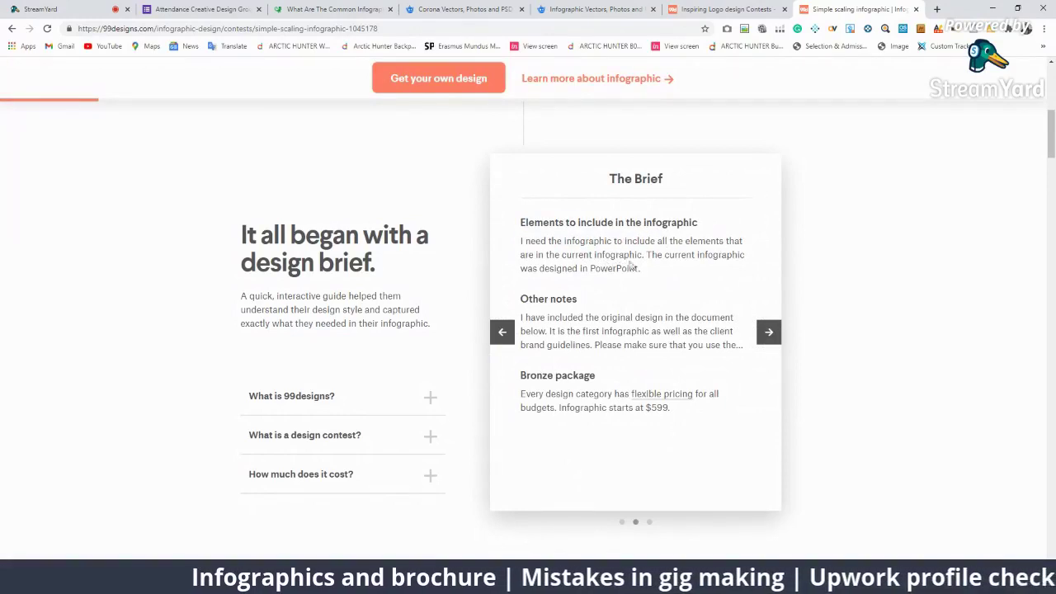
{"action": "scroll", "coordinate": [652, 322], "scroll_direction": "up", "scroll_amount": 3}
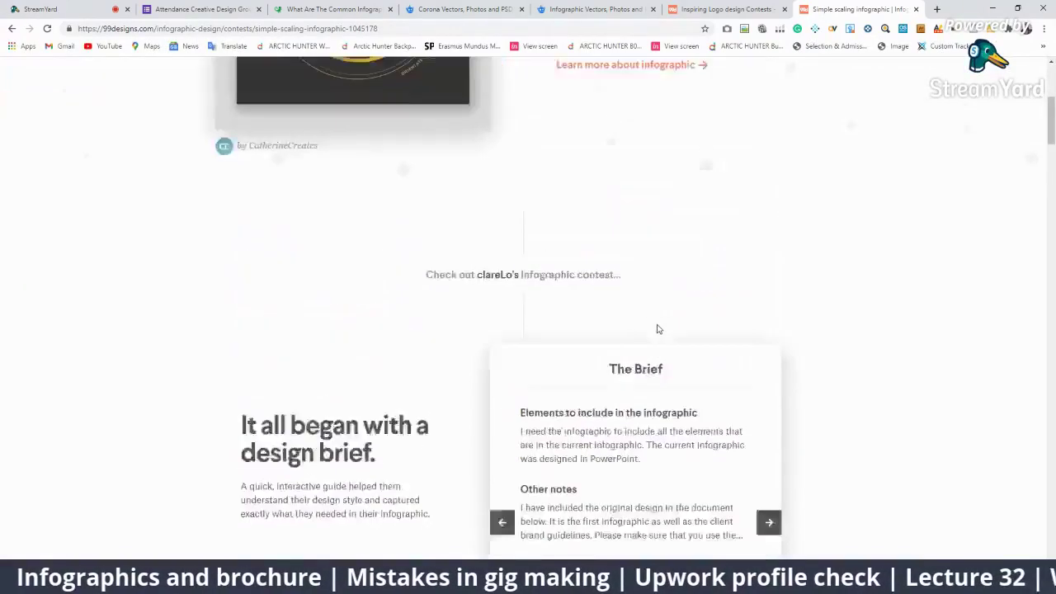
{"action": "scroll", "coordinate": [643, 355], "scroll_direction": "up", "scroll_amount": 3}
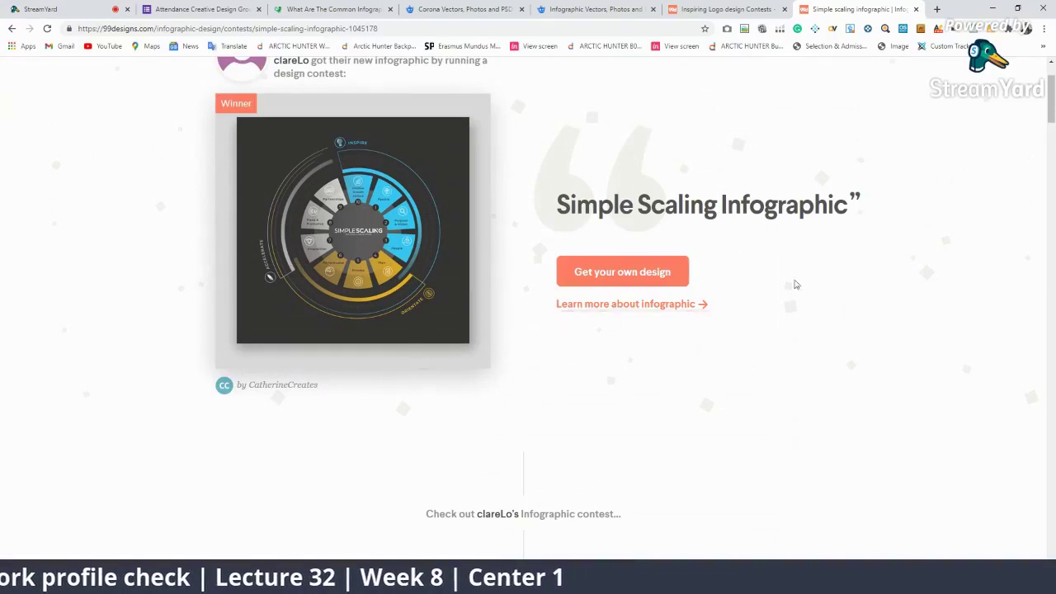
{"action": "scroll", "coordinate": [877, 286], "scroll_direction": "down", "scroll_amount": 2}
{"action": "scroll", "coordinate": [878, 286], "scroll_direction": "down", "scroll_amount": 3}
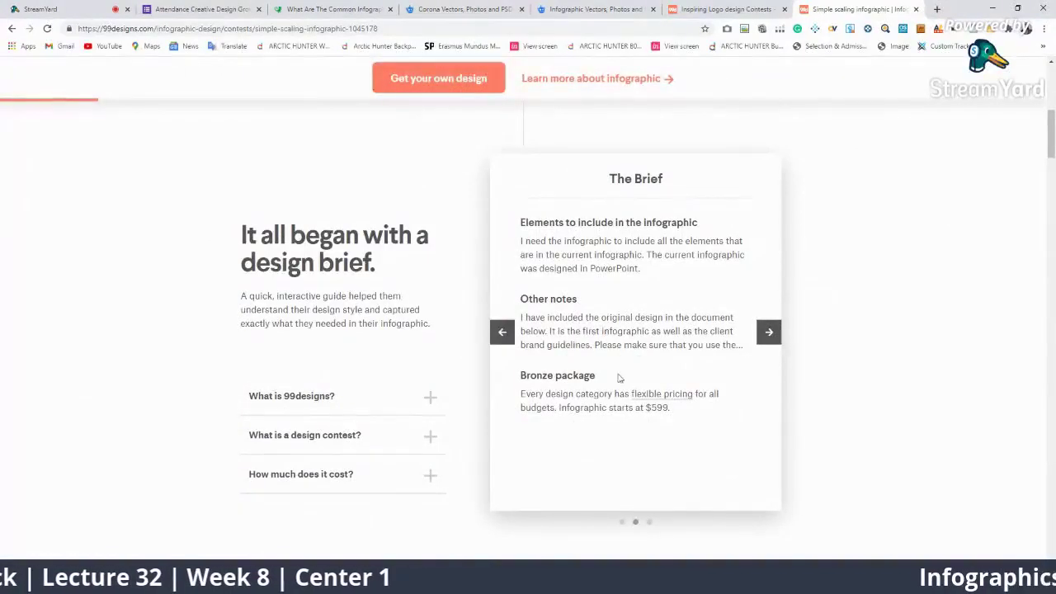
{"action": "left_click", "coordinate": [766, 329]}
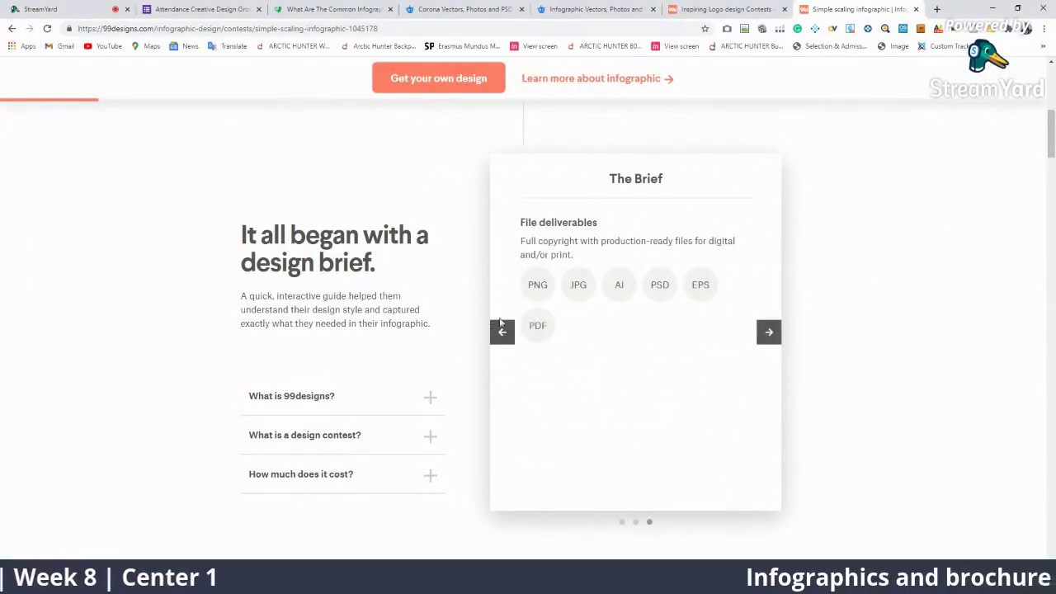
{"action": "left_click", "coordinate": [501, 331]}
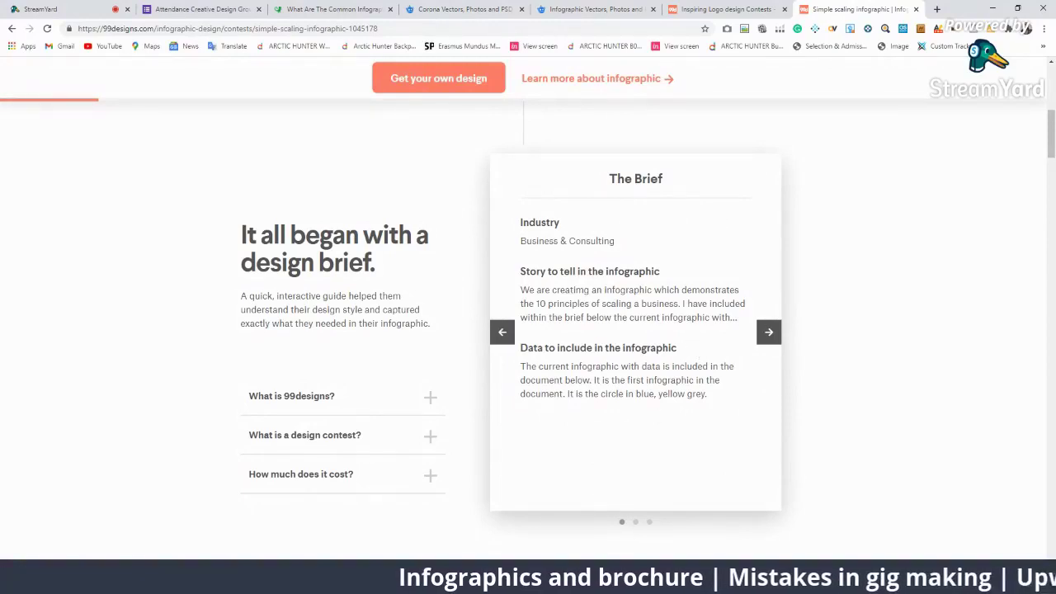
- In Illustrator, go through the document tabs to the Untitled-1 mask-disposal infographic
{"action": "key", "text": "alt+Tab"}
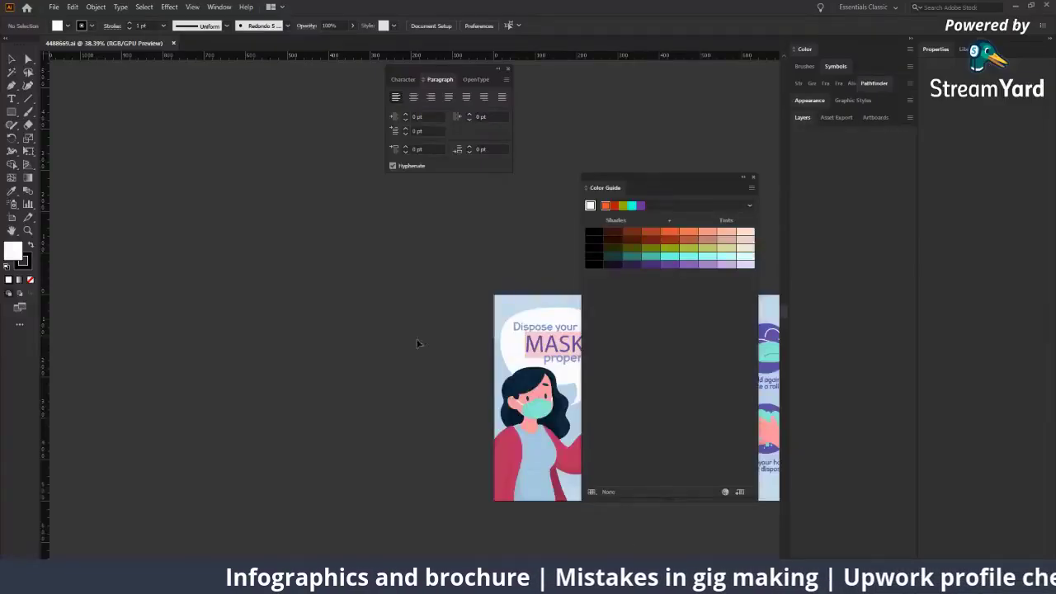
{"action": "scroll", "coordinate": [452, 352], "scroll_direction": "down", "scroll_amount": 3}
{"action": "scroll", "coordinate": [284, 203], "scroll_direction": "up", "scroll_amount": 3}
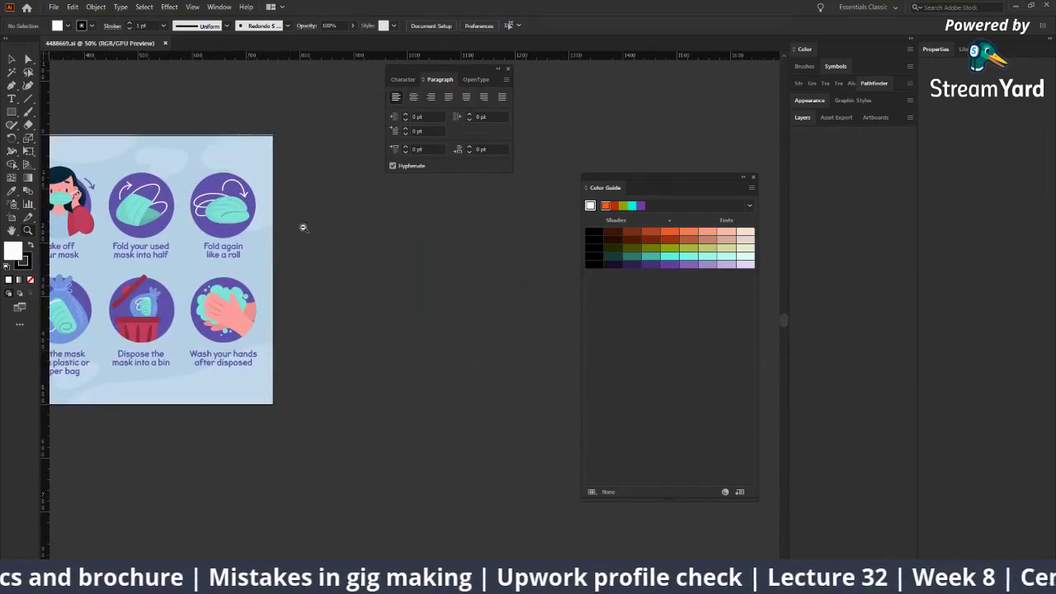
{"action": "scroll", "coordinate": [302, 228], "scroll_direction": "up", "scroll_amount": 1}
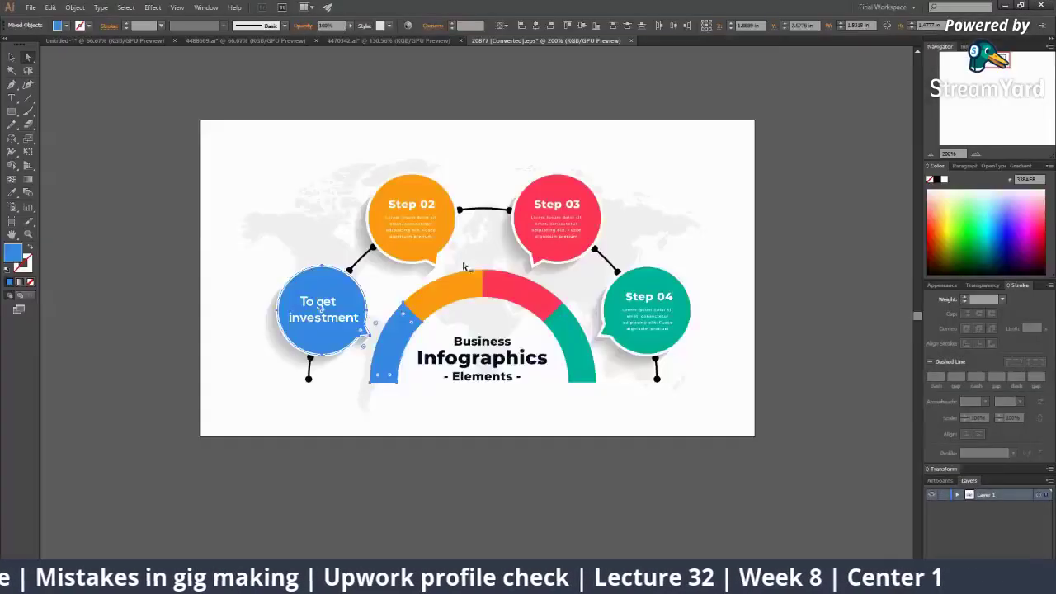
{"action": "left_click", "coordinate": [403, 41]}
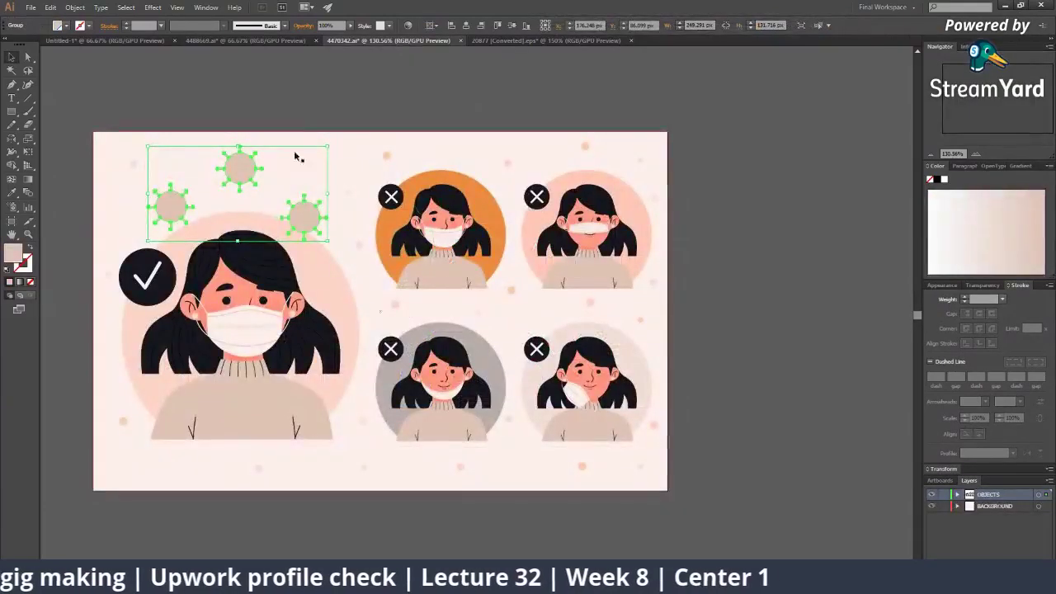
{"action": "left_click", "coordinate": [261, 41]}
{"action": "left_click", "coordinate": [104, 41]}
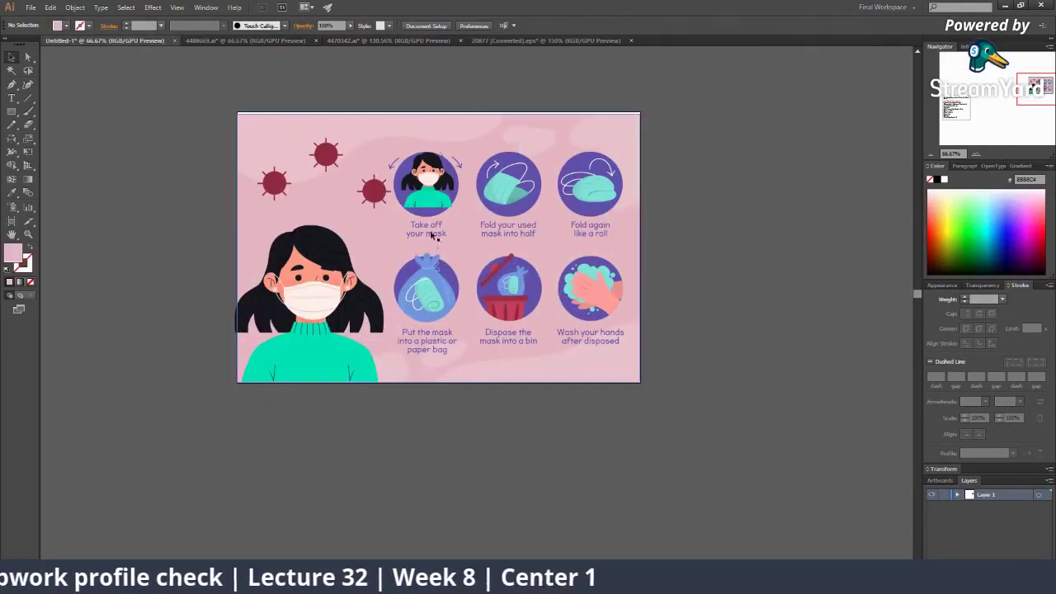
- Zoom out and pan to fit the whole artboard, then select the pink background rectangle
{"action": "key", "text": "z"}
{"action": "left_click", "coordinate": [480, 310], "text": "alt"}
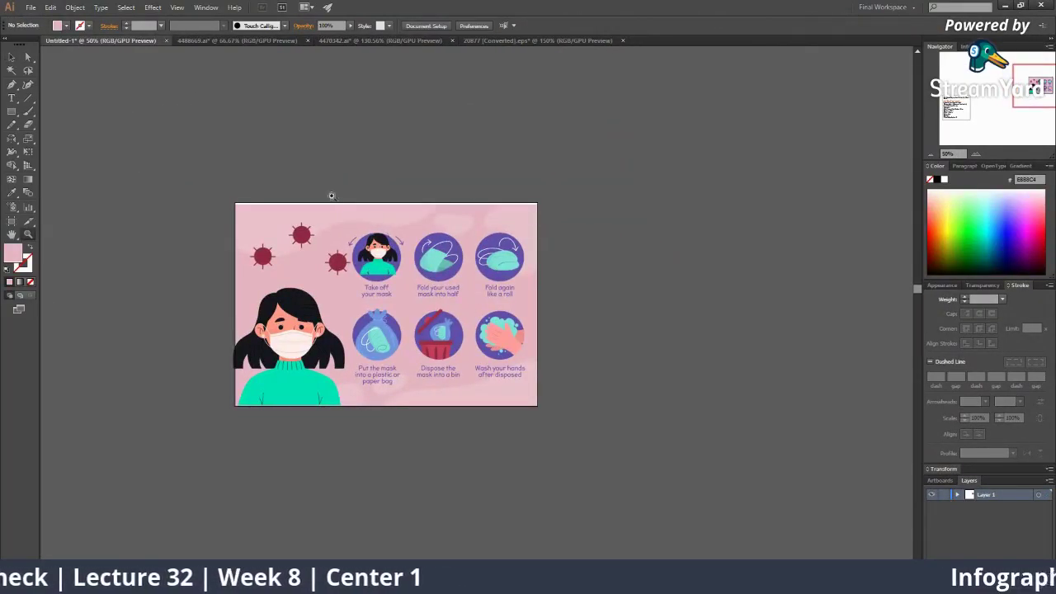
{"action": "scroll", "coordinate": [552, 249], "scroll_direction": "right", "scroll_amount": 5}
{"action": "scroll", "coordinate": [493, 278], "scroll_direction": "right", "scroll_amount": 2}
{"action": "scroll", "coordinate": [367, 249], "scroll_direction": "up", "scroll_amount": 1}
{"action": "scroll", "coordinate": [367, 248], "scroll_direction": "left", "scroll_amount": 1}
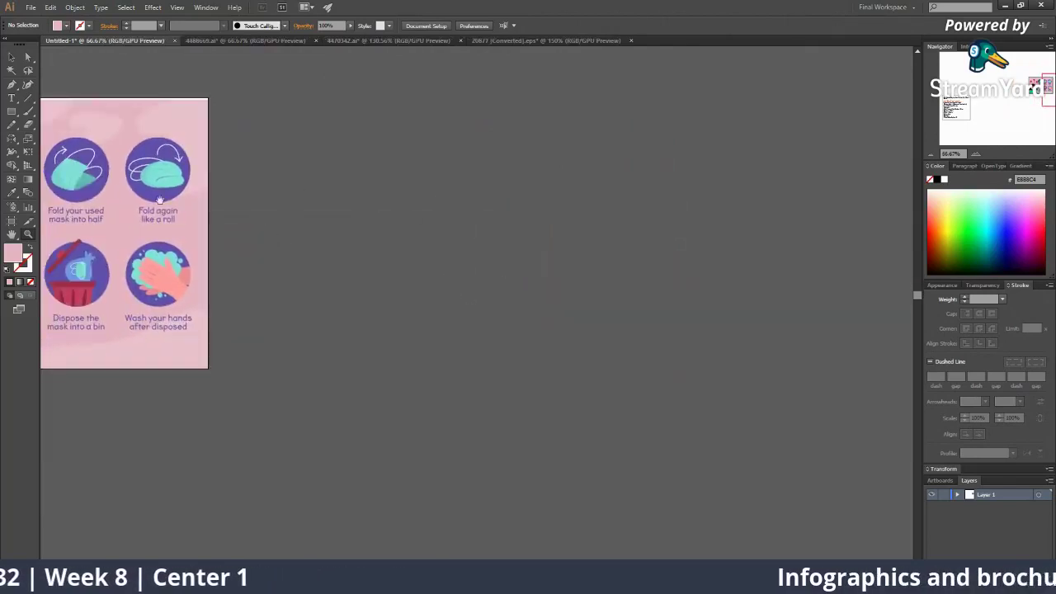
{"action": "scroll", "coordinate": [247, 240], "scroll_direction": "left", "scroll_amount": 4}
{"action": "scroll", "coordinate": [526, 219], "scroll_direction": "left", "scroll_amount": 2}
{"action": "key", "text": "v"}
{"action": "left_click", "coordinate": [254, 195]}
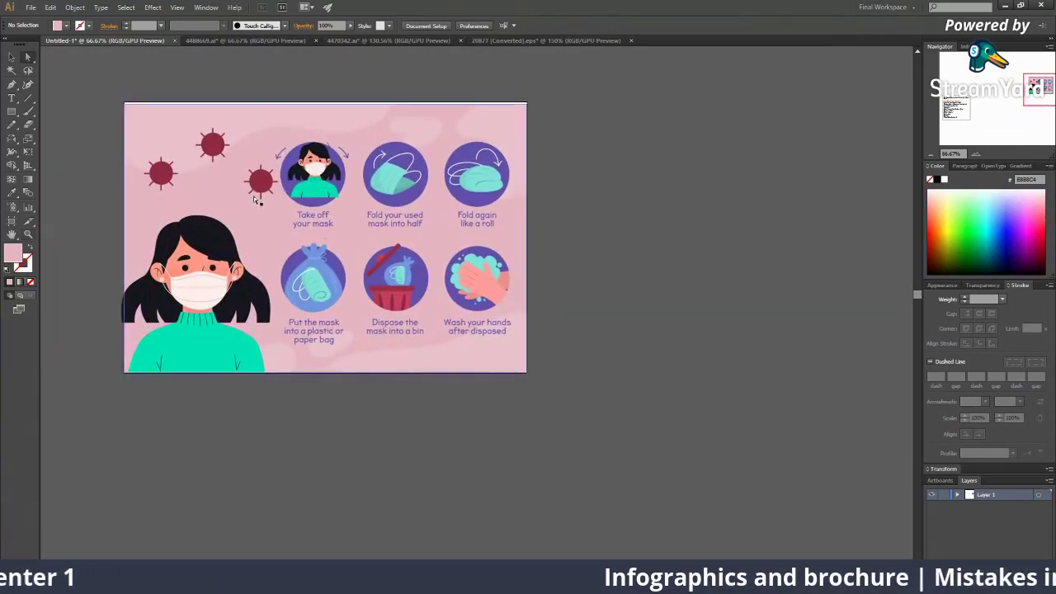
- Change the background rectangle's fill to white
{"action": "double_click", "coordinate": [12, 256]}
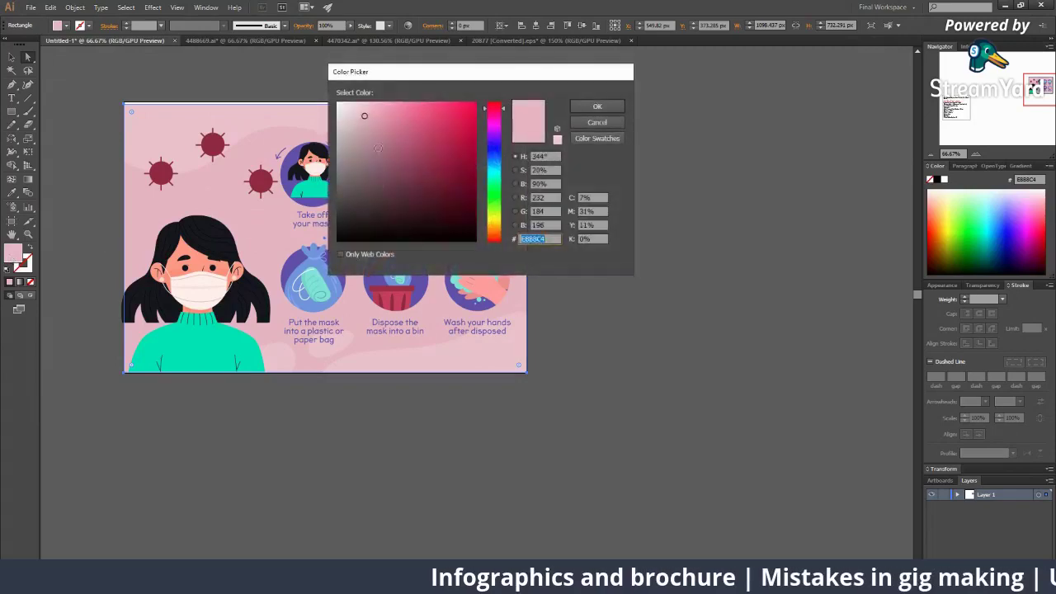
{"action": "left_click_drag", "start_coordinate": [402, 107], "coordinate": [328, 101]}
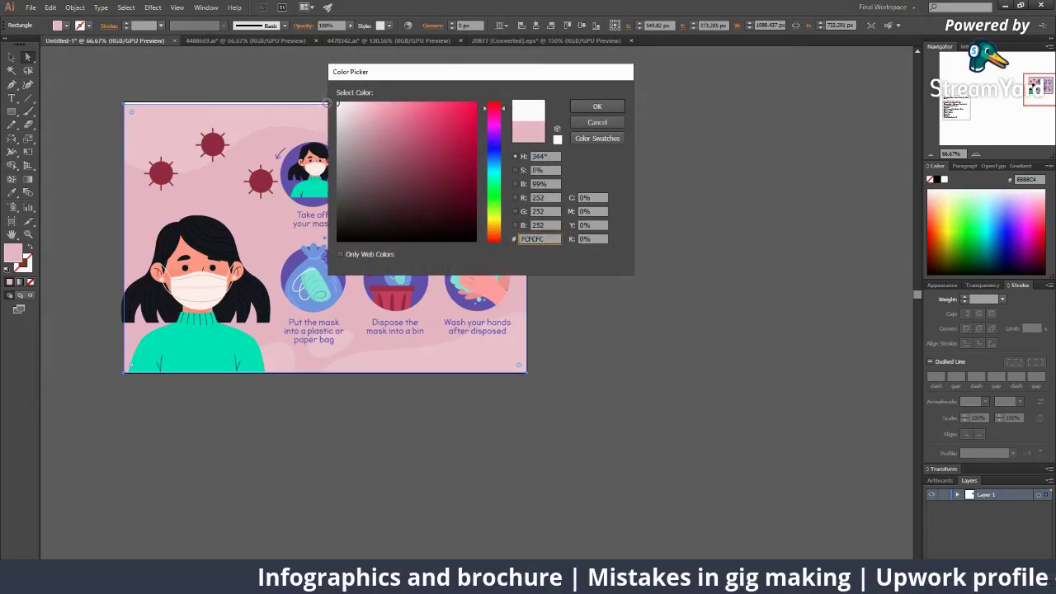
{"action": "left_click", "coordinate": [597, 107]}
{"action": "left_click", "coordinate": [618, 274]}
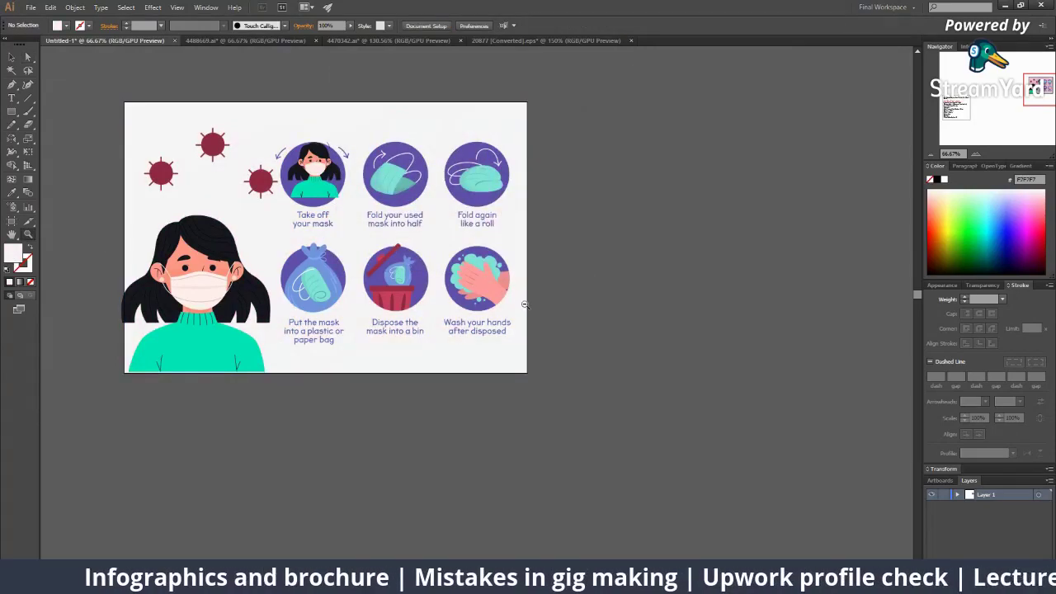
{"action": "key", "text": "ctrl+plus"}
{"action": "key", "text": "ctrl+minus"}
{"action": "key", "text": "ctrl+minus"}
{"action": "key", "text": "ctrl+minus"}
- Sketch dotted curves over the top and bottom-right edges and set the fill to light grey #E0E0E0
{"action": "left_click_drag", "start_coordinate": [326, 228], "coordinate": [429, 241]}
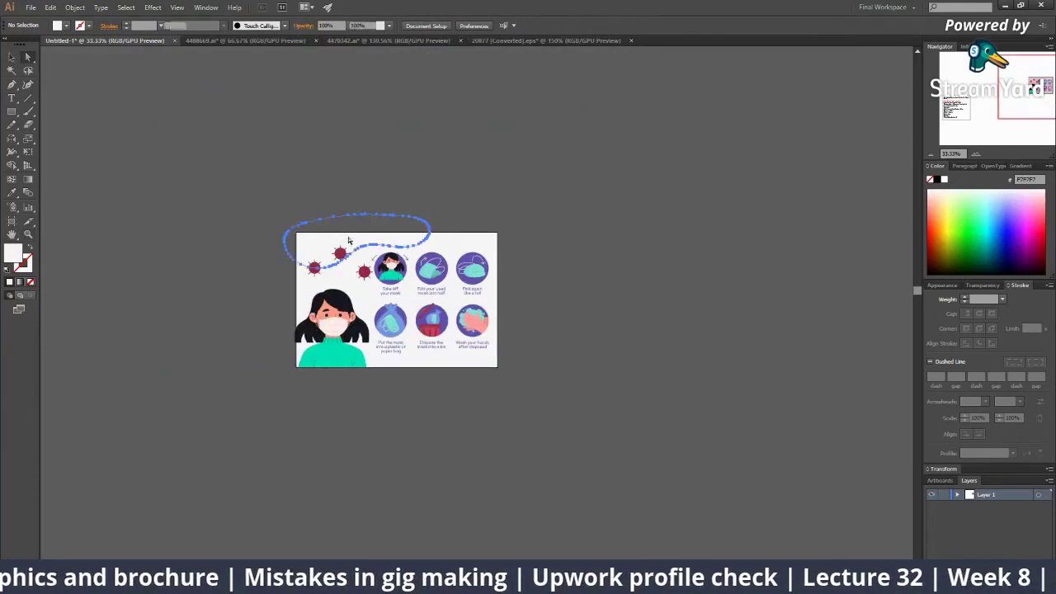
{"action": "left_click_drag", "start_coordinate": [393, 371], "coordinate": [487, 338]}
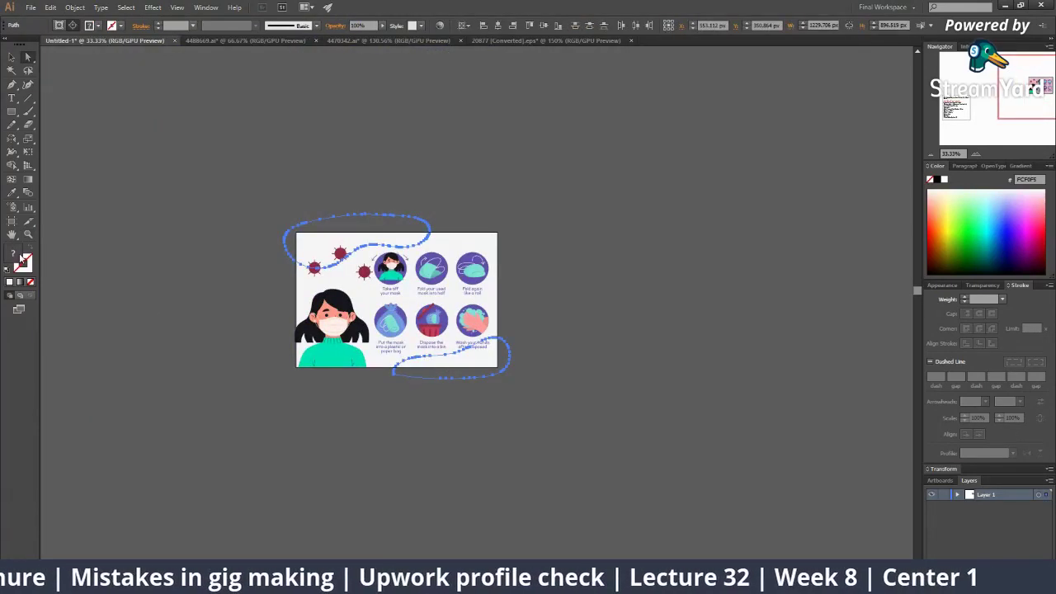
{"action": "double_click", "coordinate": [23, 260]}
{"action": "left_click_drag", "start_coordinate": [335, 111], "coordinate": [328, 118]}
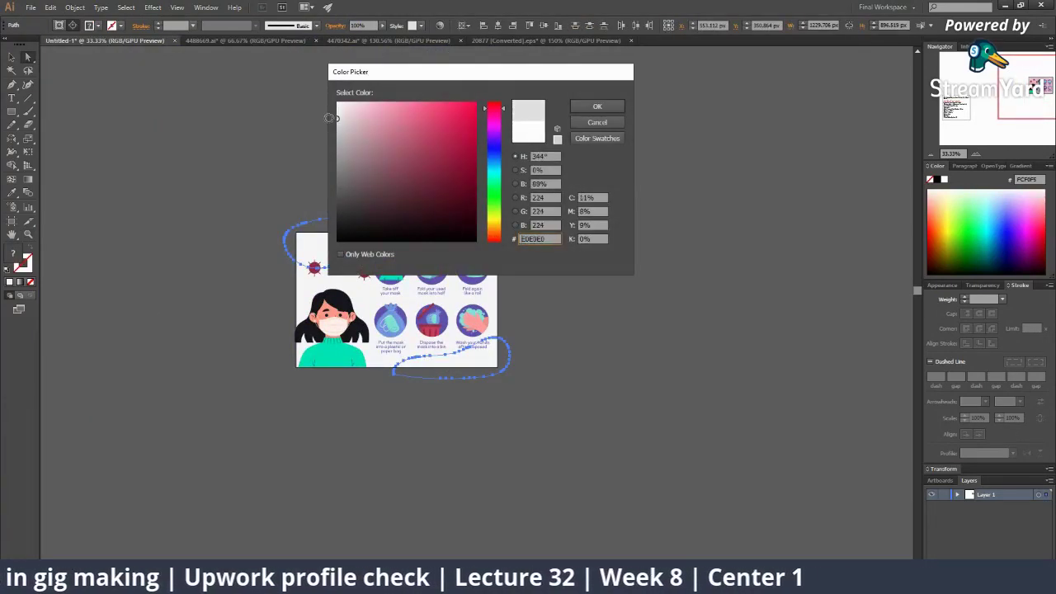
{"action": "left_click", "coordinate": [595, 105]}
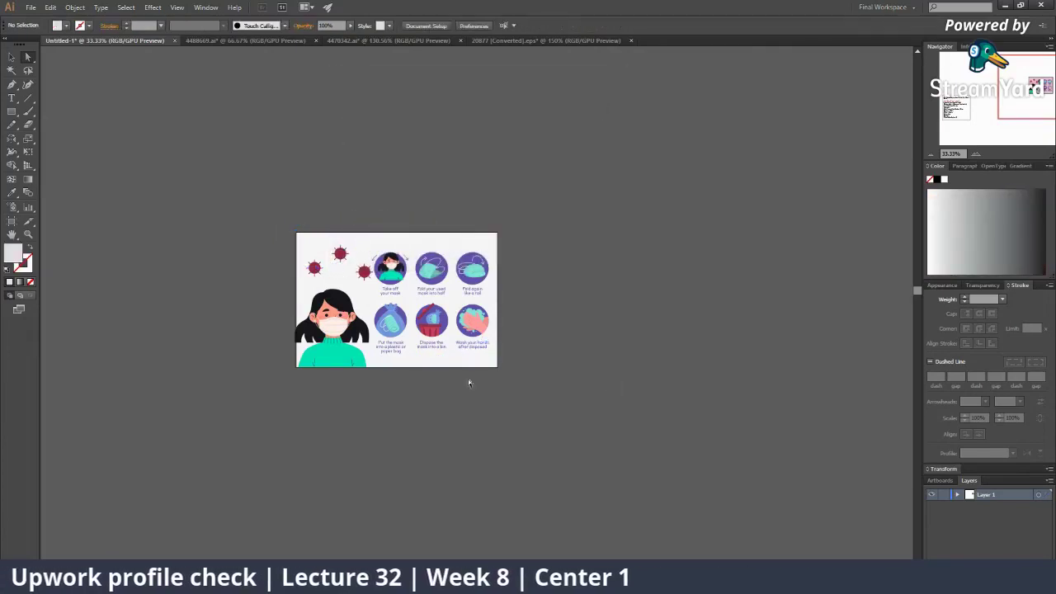
{"action": "key", "text": "ctrl+z"}
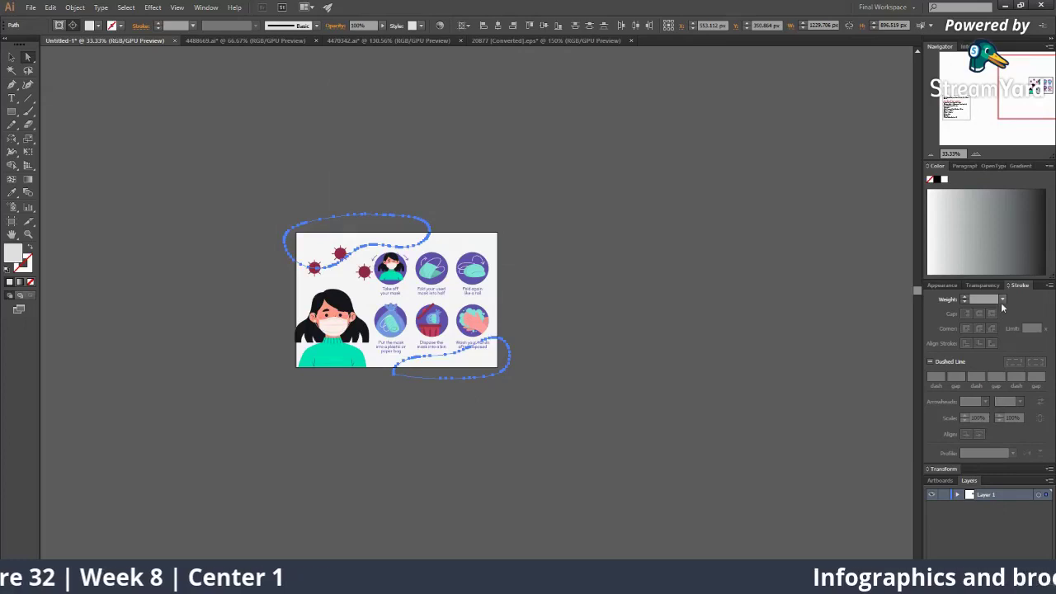
- Delete the dotted curvy paths and pan to the empty canvas right of the infographic
{"action": "left_click", "coordinate": [982, 284]}
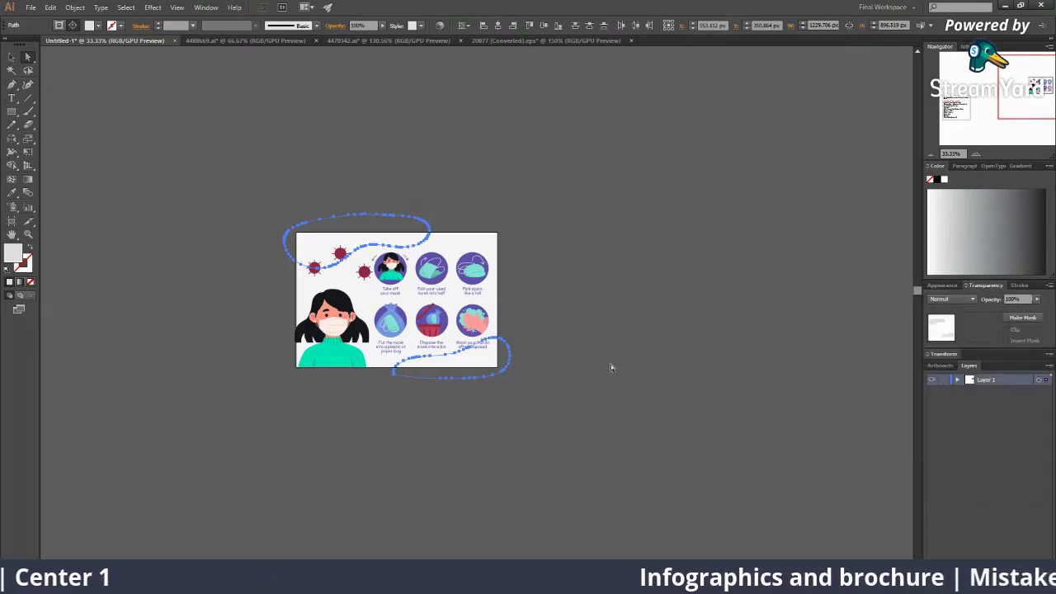
{"action": "key", "text": "Delete"}
{"action": "scroll", "coordinate": [650, 418], "scroll_direction": "up", "scroll_amount": 1}
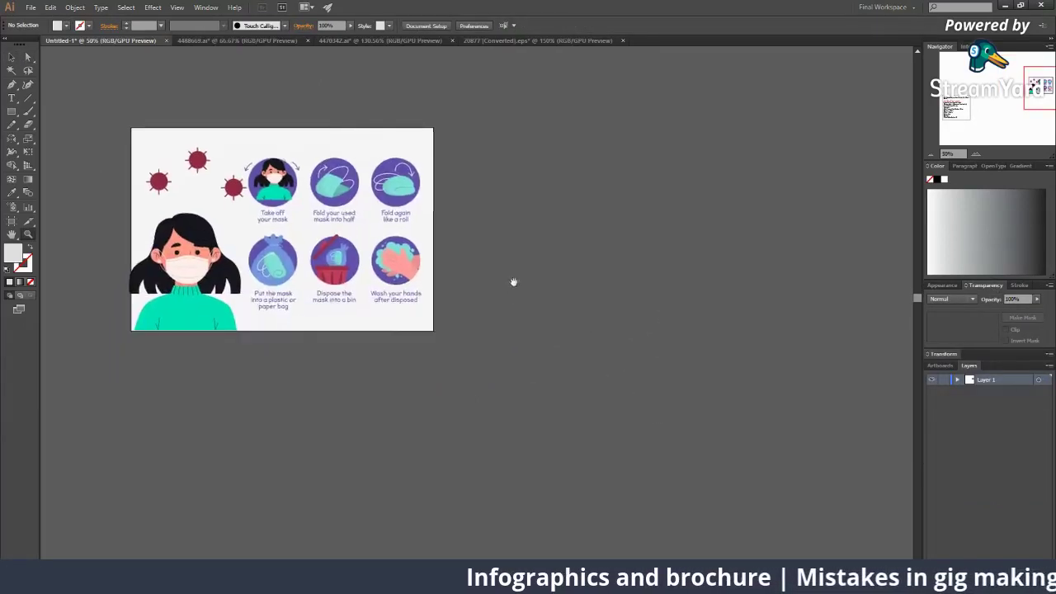
{"action": "scroll", "coordinate": [513, 283], "scroll_direction": "up", "scroll_amount": 1}
{"action": "left_click_drag", "start_coordinate": [513, 207], "coordinate": [611, 209]}
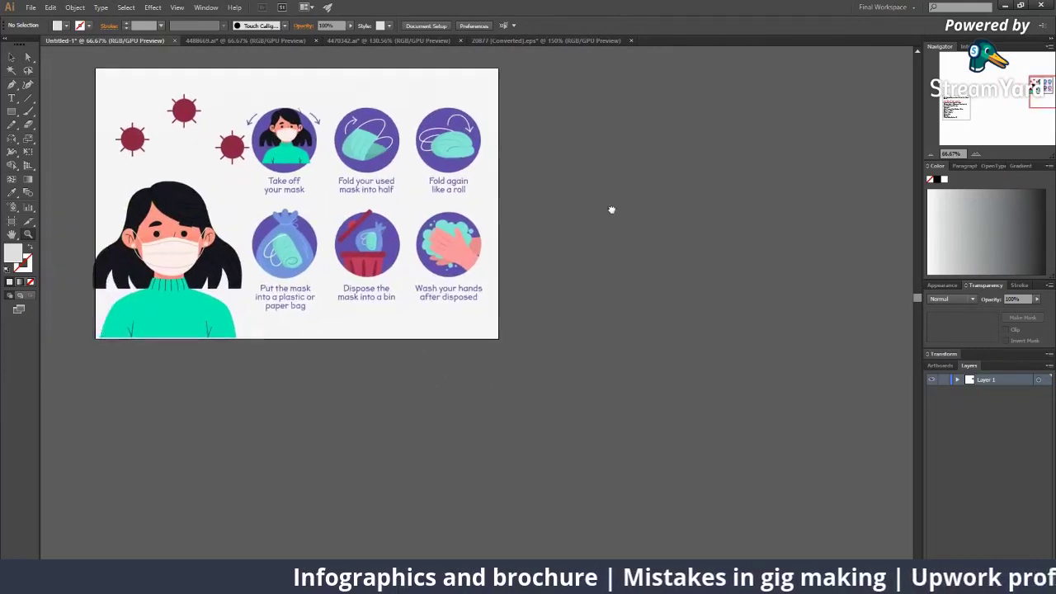
{"action": "scroll", "coordinate": [691, 189], "scroll_direction": "right", "scroll_amount": 2}
{"action": "scroll", "coordinate": [691, 189], "scroll_direction": "right", "scroll_amount": 3}
- Draw a new artboard right of the infographic and type the heading 'Infographic Design Requirements'
{"action": "left_click", "coordinate": [14, 225]}
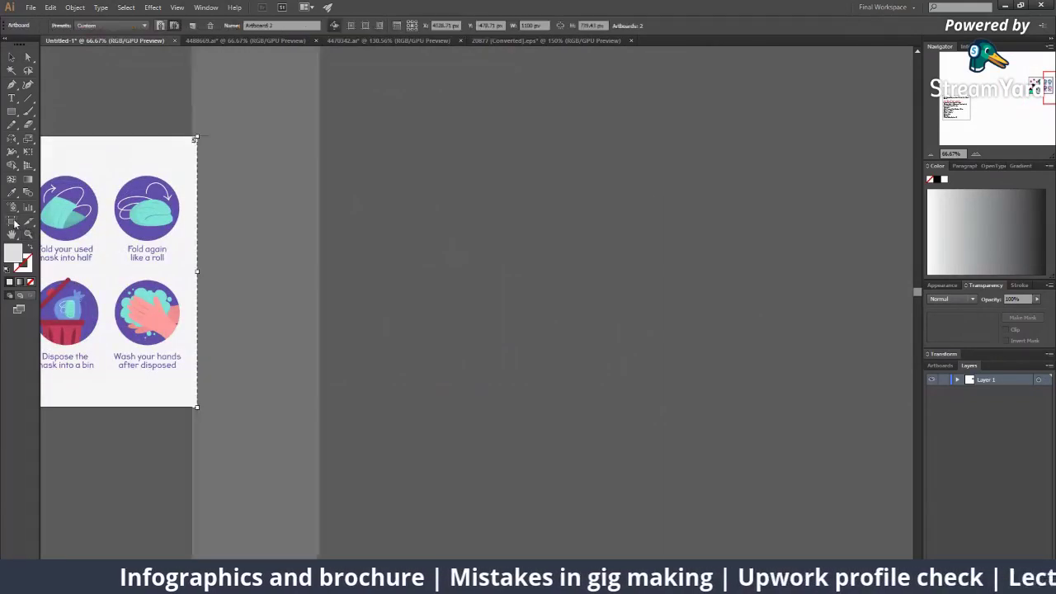
{"action": "left_click_drag", "start_coordinate": [321, 132], "coordinate": [668, 402]}
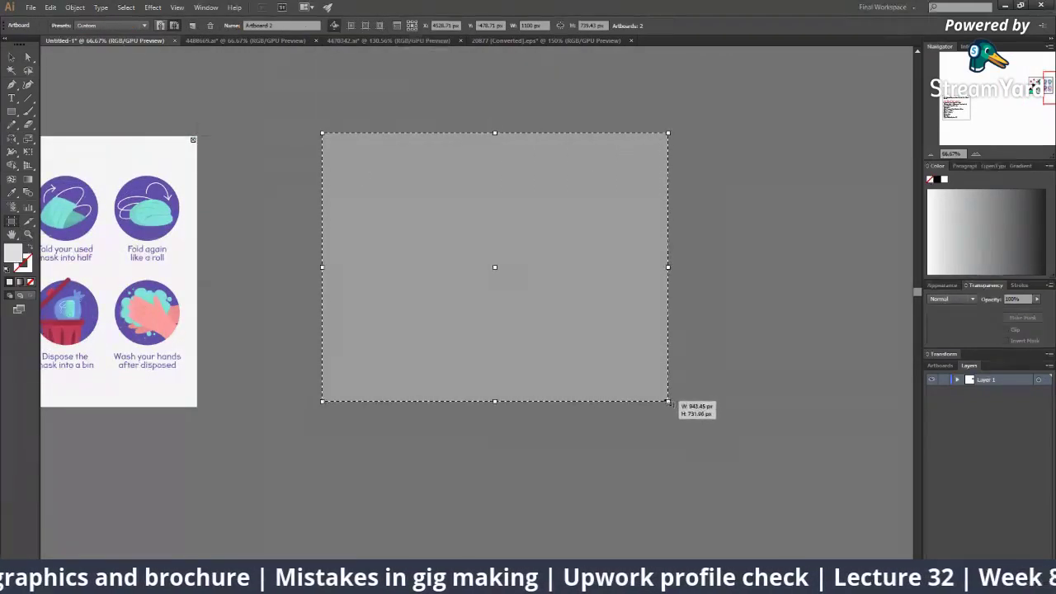
{"action": "key", "text": "ctrl+1"}
{"action": "left_click", "coordinate": [11, 99]}
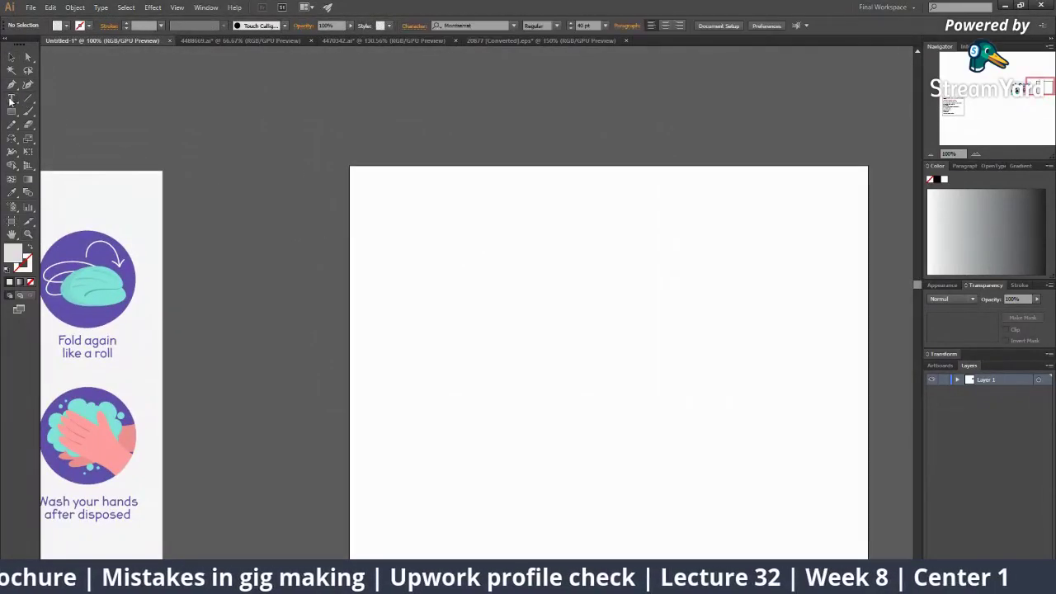
{"action": "left_click", "coordinate": [418, 194]}
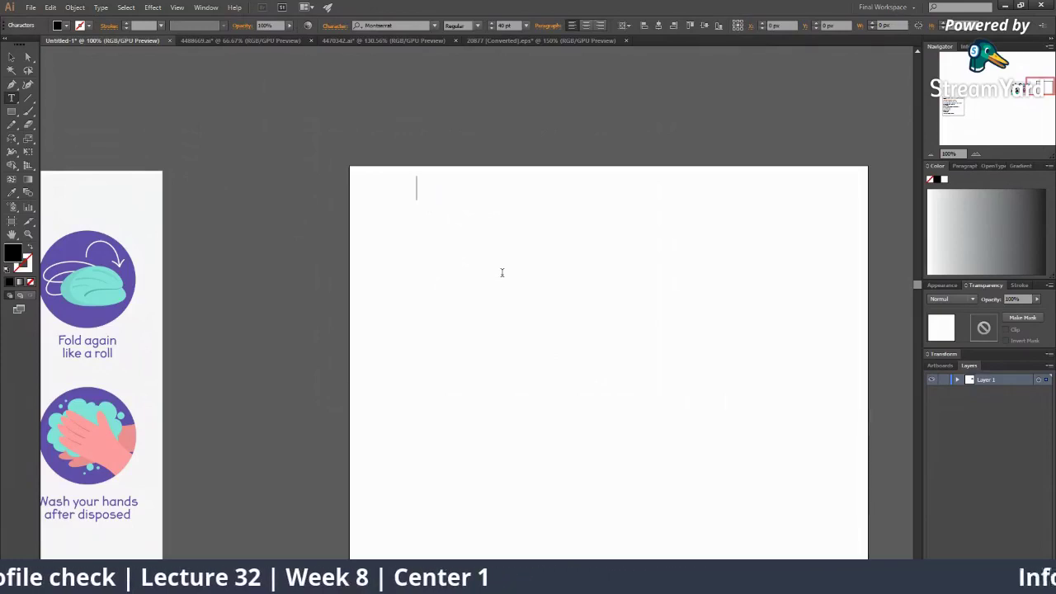
{"action": "type", "text": "Infographic Design Requir"}
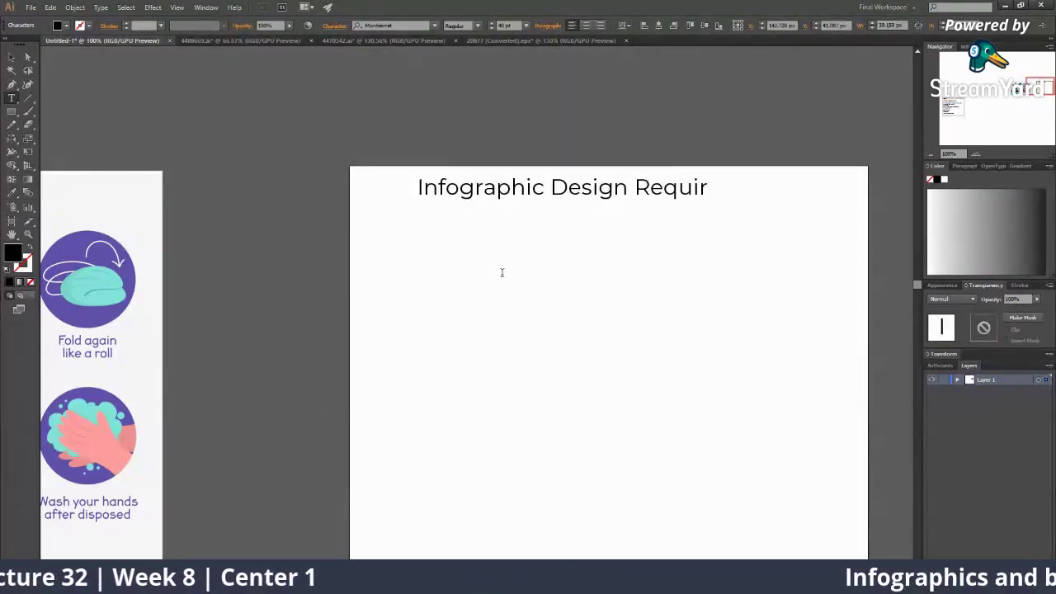
{"action": "type", "text": "ements"}
{"action": "key", "text": "BackSpace"}
{"action": "key", "text": "BackSpace"}
{"action": "key", "text": "BackSpace"}
{"action": "type", "text": "ents"}
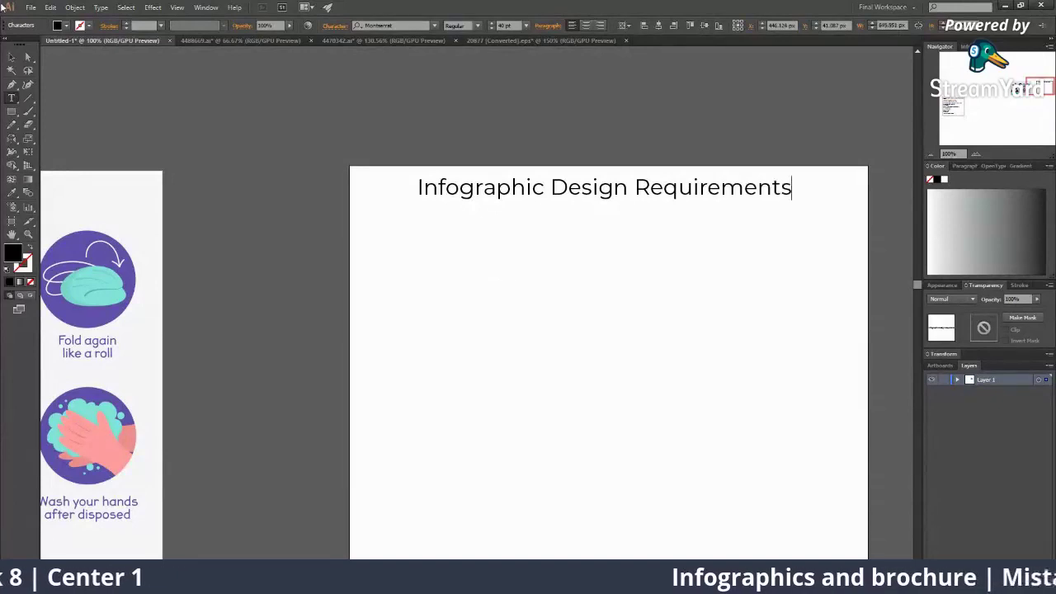
- Make the heading SemiBold, duplicate it below as '1.', and select Industry in the brief
{"action": "left_click", "coordinate": [11, 57]}
{"action": "left_click_drag", "start_coordinate": [472, 191], "coordinate": [429, 202]}
{"action": "left_click", "coordinate": [457, 26]}
{"action": "key", "text": "Down"}
{"action": "key", "text": "Down"}
{"action": "key", "text": "Down"}
{"action": "key", "text": "Down"}
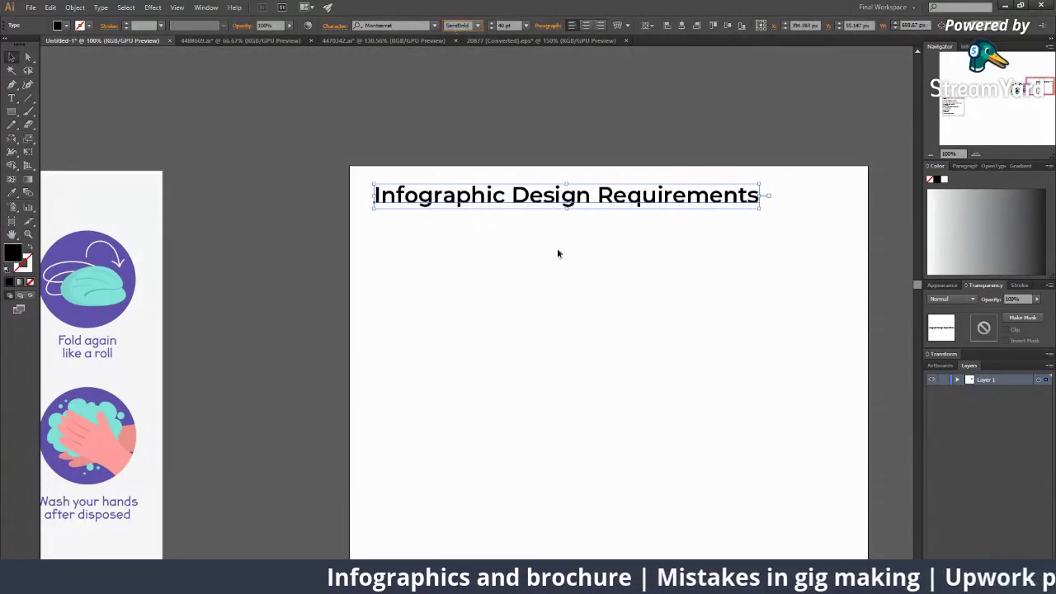
{"action": "left_click_drag", "start_coordinate": [552, 201], "coordinate": [552, 255]}
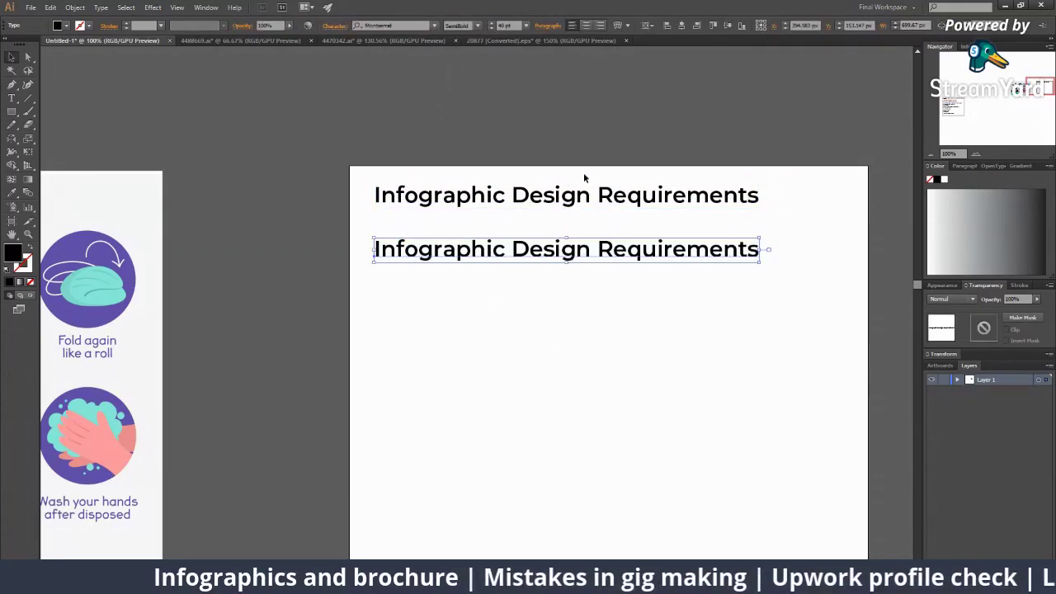
{"action": "double_click", "coordinate": [573, 250]}
{"action": "key", "text": "ctrl+a"}
{"action": "type", "text": "1"}
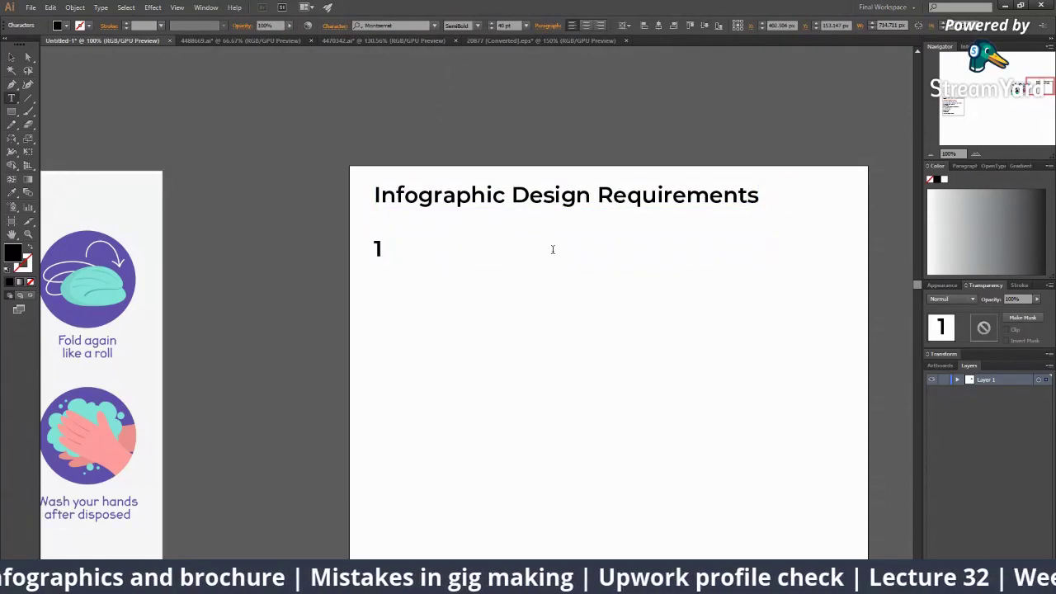
{"action": "type", "text": "."}
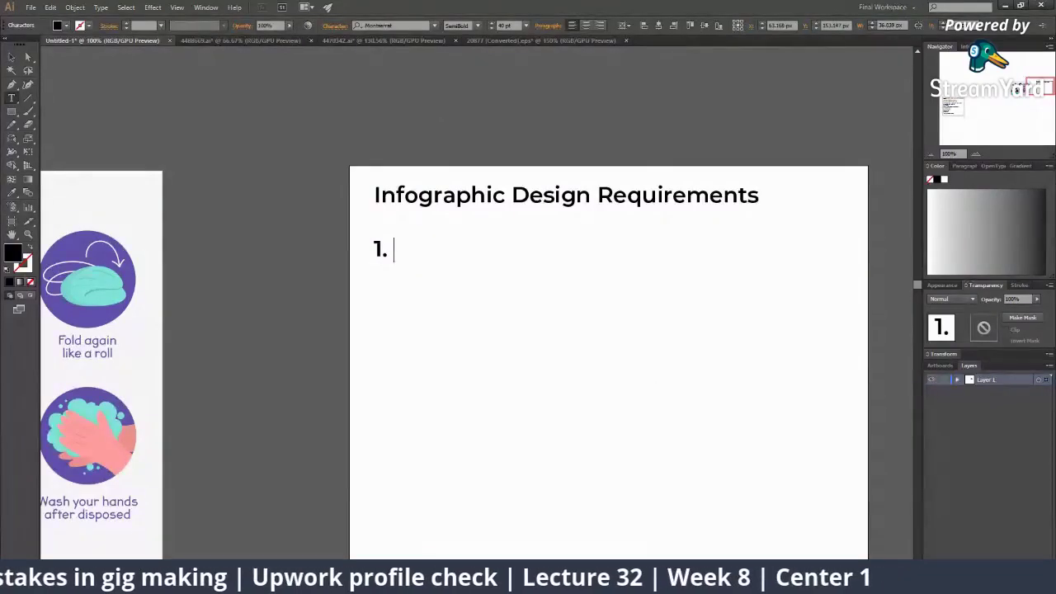
{"action": "left_click", "coordinate": [1005, 5]}
{"action": "left_click_drag", "start_coordinate": [561, 223], "coordinate": [521, 222]}
{"action": "key", "text": "ctrl+c"}
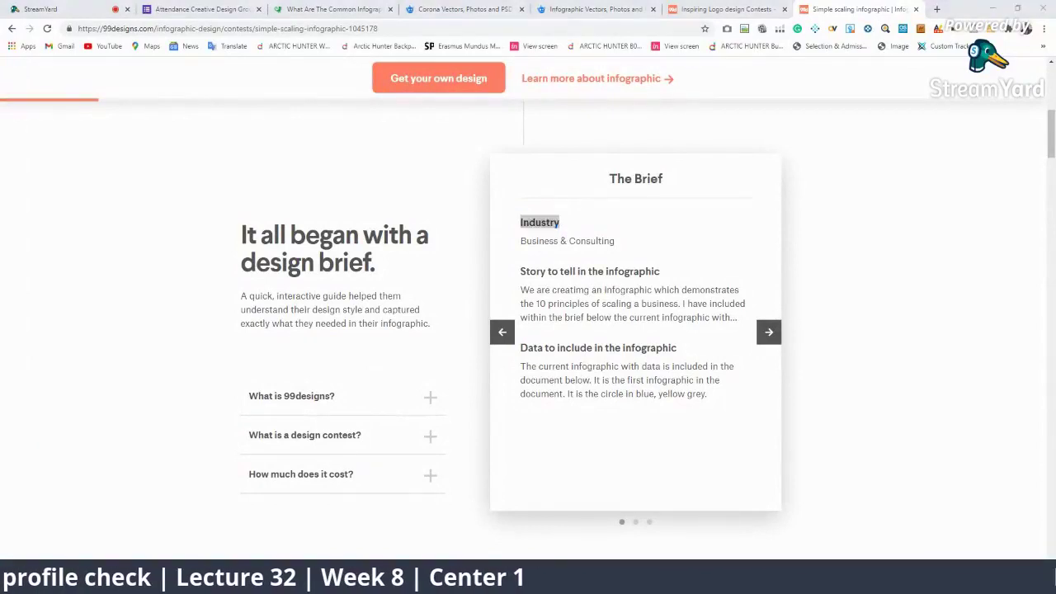
- Complete line 1 with the pasted word Industry plus 'What is your' and '/ Business'
{"action": "key", "text": "alt+Tab"}
{"action": "key", "text": "ctrl+v"}
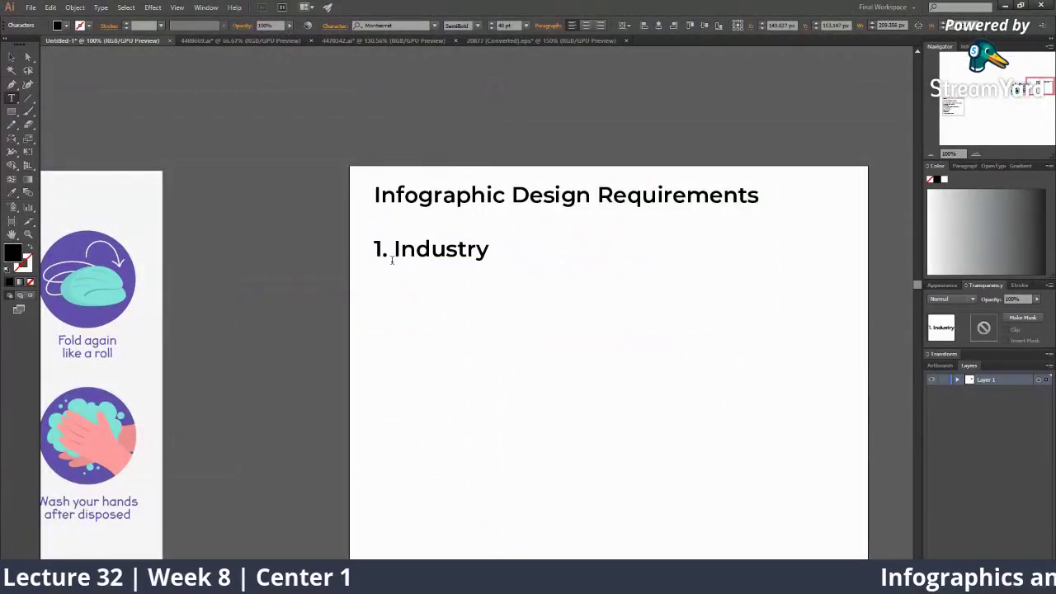
{"action": "type", "text": "What is your"}
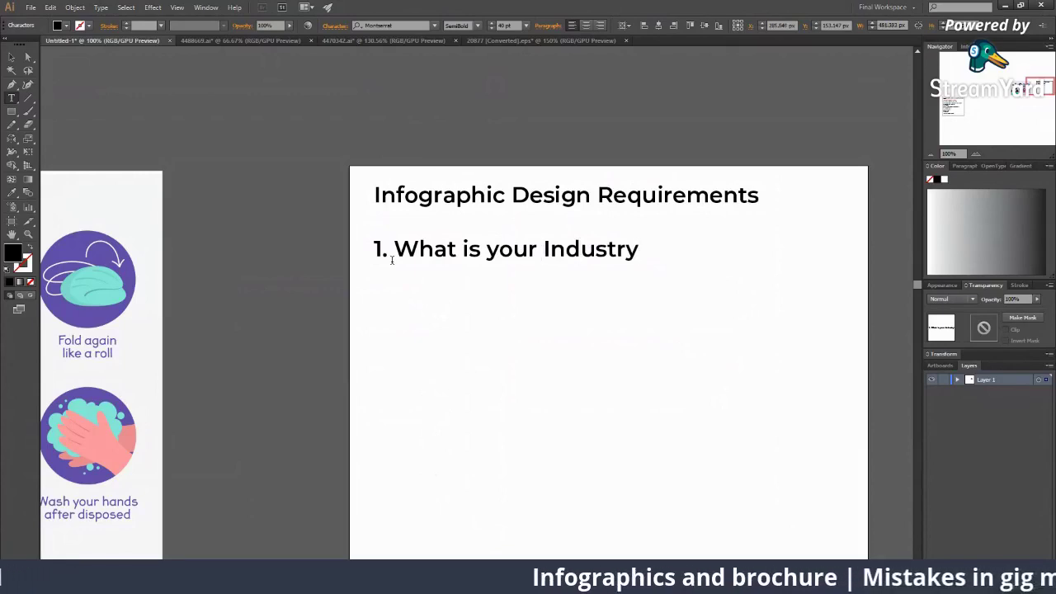
{"action": "key", "text": "End"}
{"action": "type", "text": "/"}
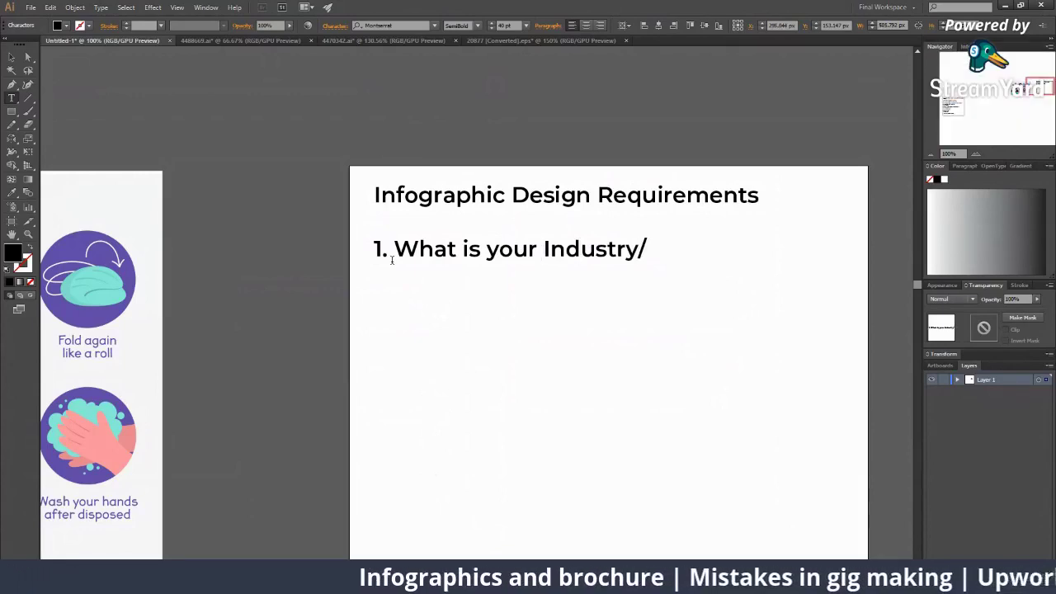
{"action": "type", "text": " Business?"}
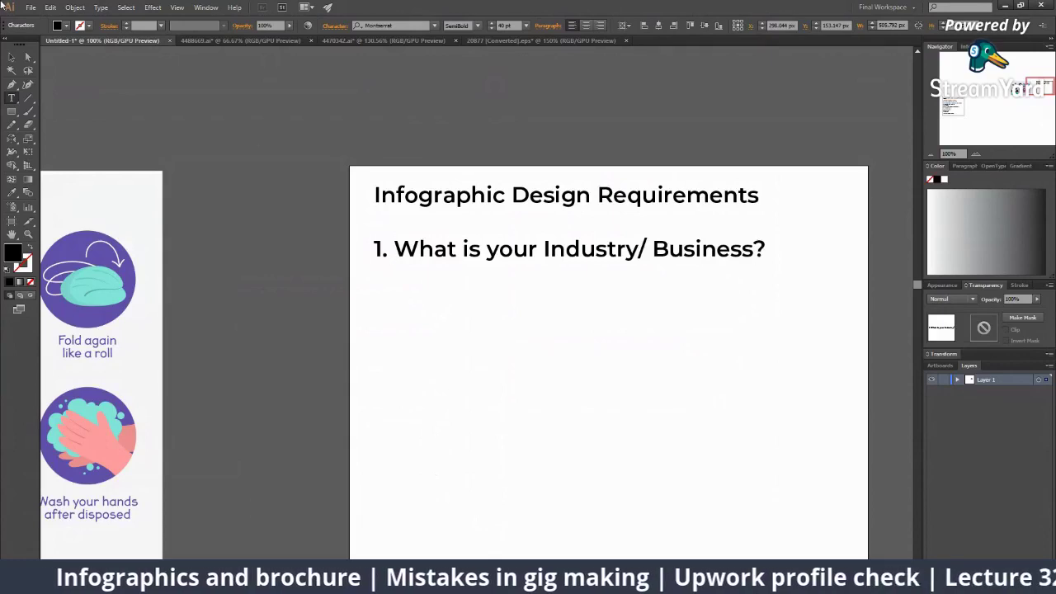
{"action": "left_click", "coordinate": [12, 57]}
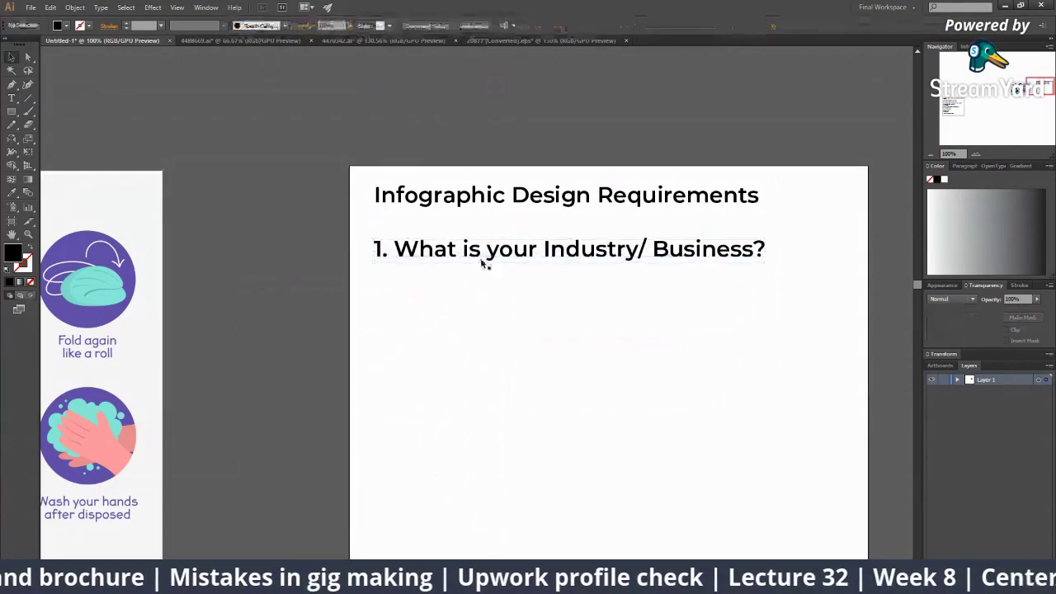
- Duplicate line 1 below as '2. Story to tell in the infographic?'
{"action": "left_click_drag", "start_coordinate": [483, 262], "coordinate": [483, 321]}
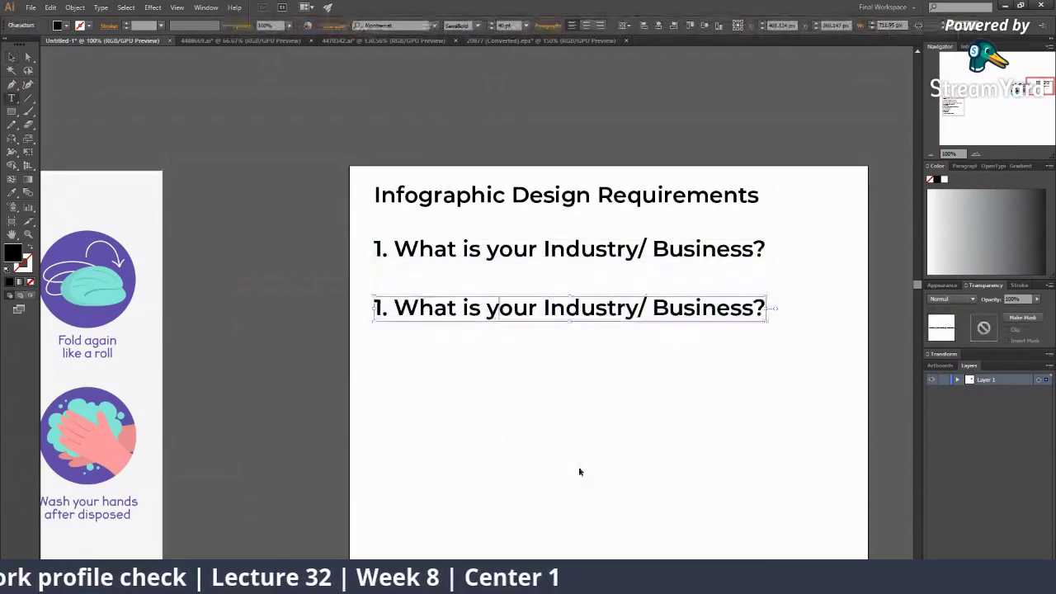
{"action": "key", "text": "alt+Tab"}
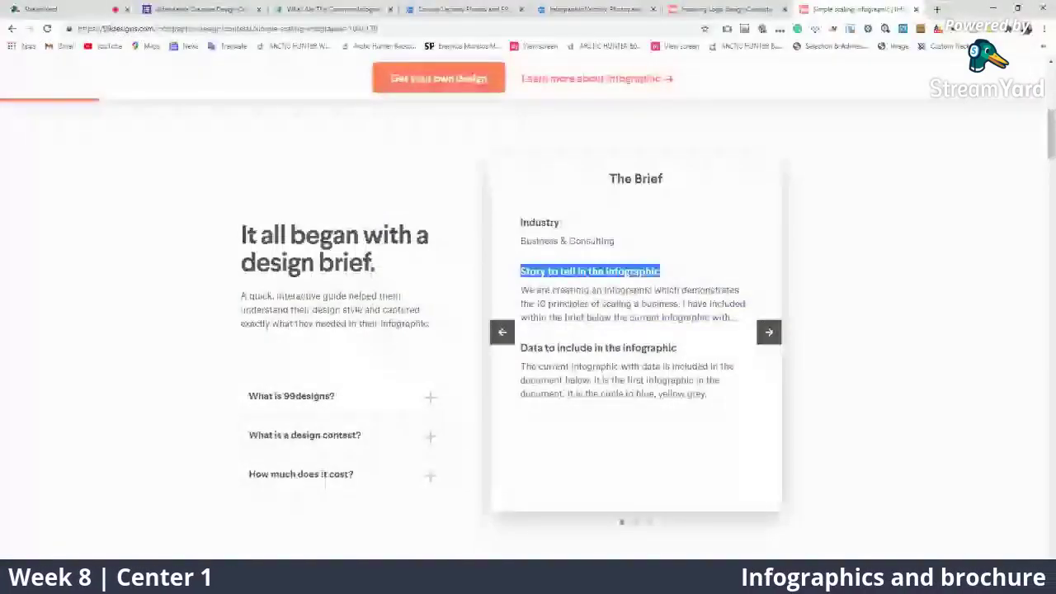
{"action": "key", "text": "alt+Tab"}
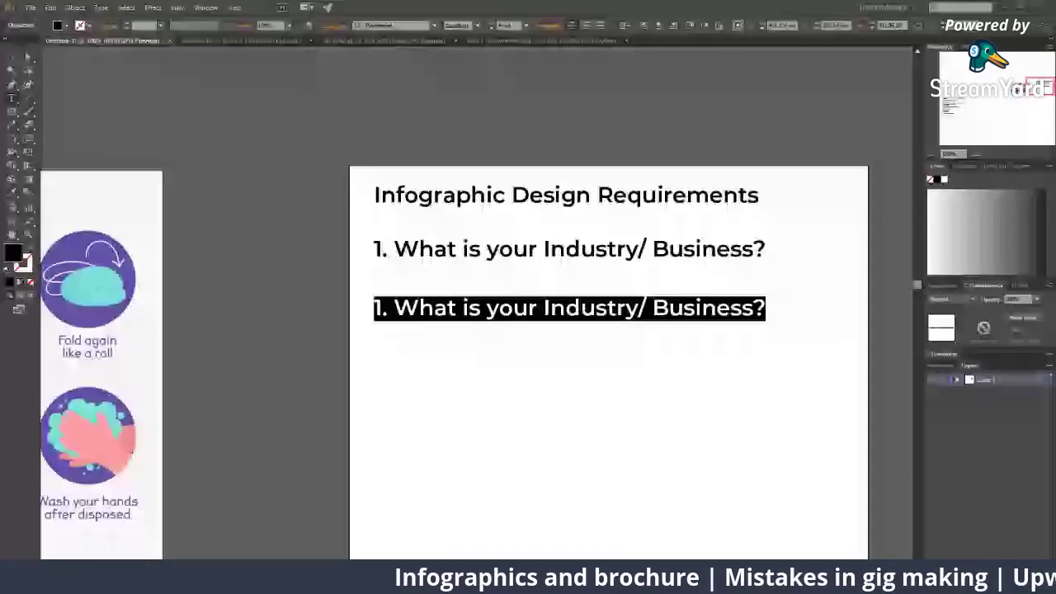
{"action": "type", "text": "2. Story to tell in the infographic"}
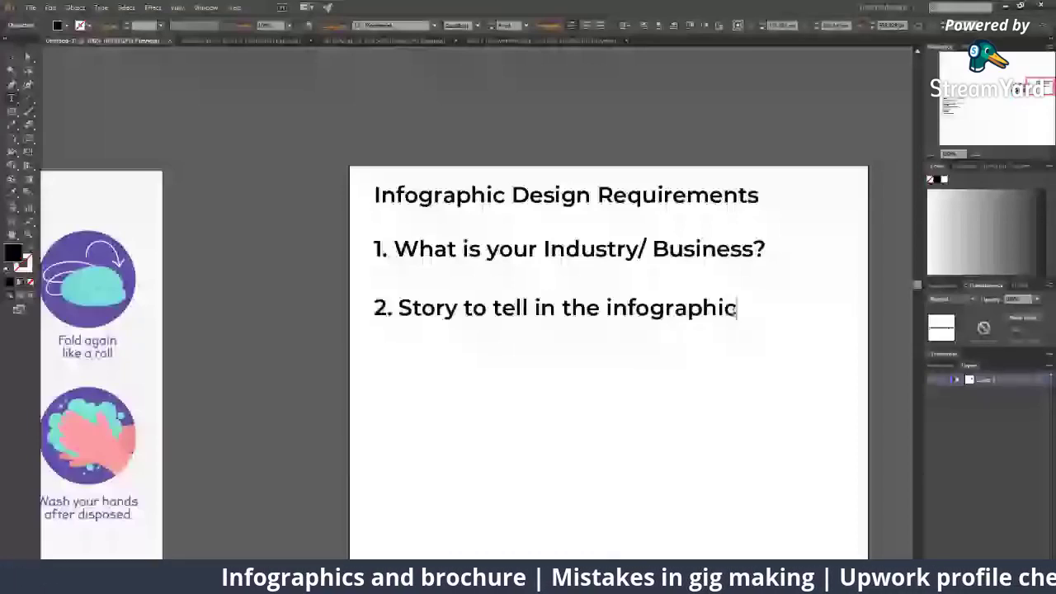
{"action": "type", "text": "?"}
{"action": "key", "text": "Escape"}
- Duplicate line 2 below and renumber it '3.'
{"action": "left_click_drag", "start_coordinate": [472, 307], "coordinate": [472, 359]}
{"action": "triple_click", "coordinate": [472, 358]}
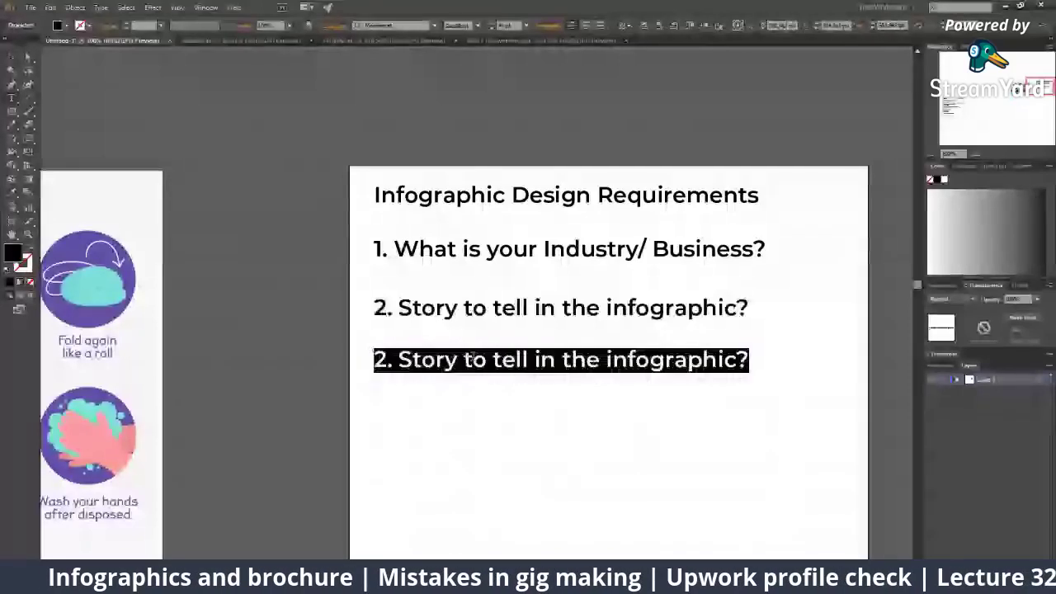
{"action": "type", "text": "4"}
{"action": "key", "text": "BackSpace"}
{"action": "type", "text": "3."}
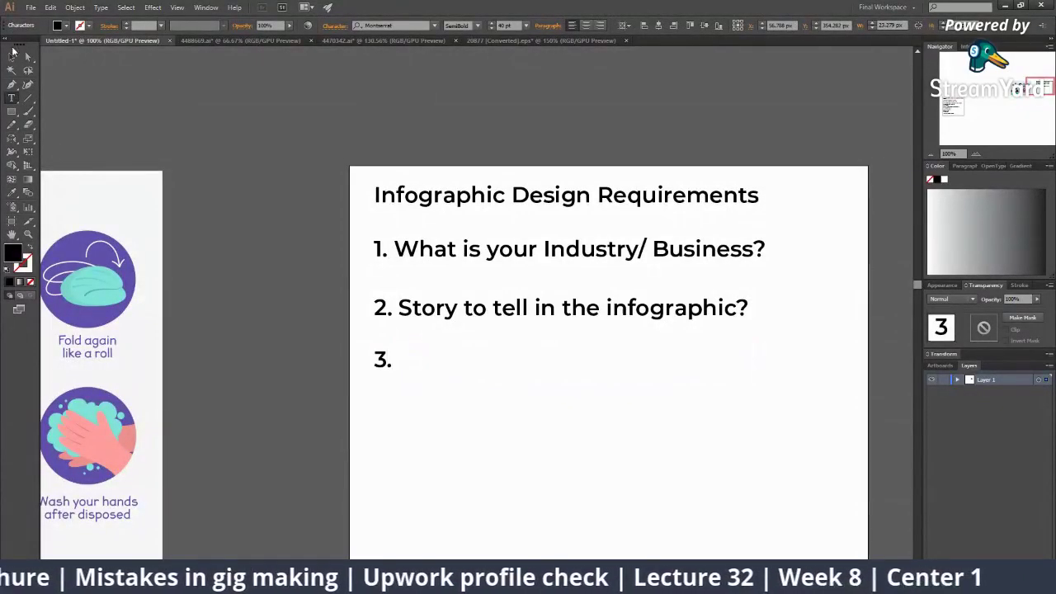
{"action": "left_click", "coordinate": [11, 57]}
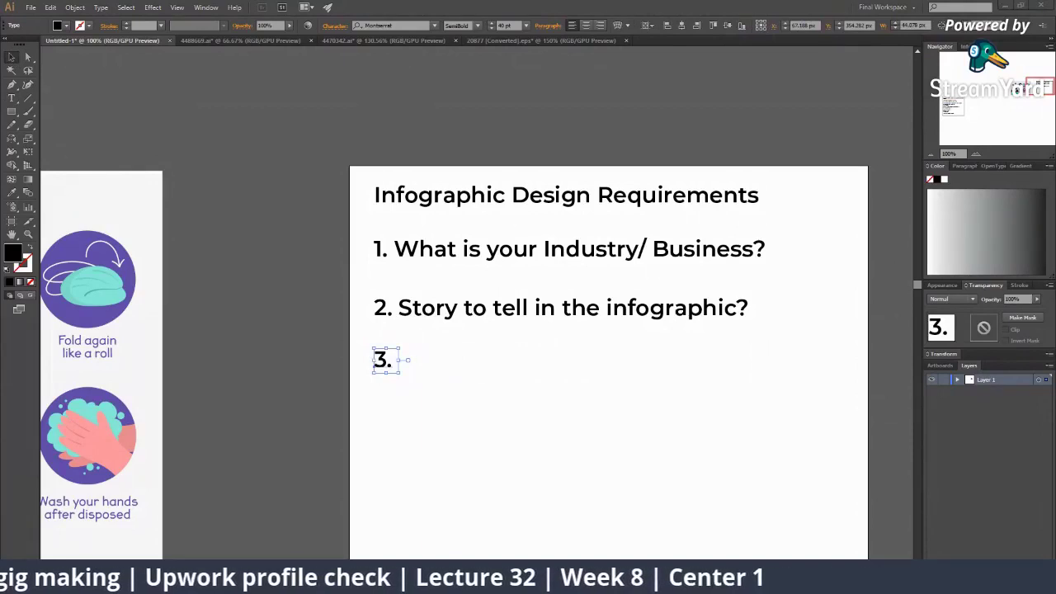
- Fill question 3 with the copied 'Data to include in the infographic' heading and a question mark
{"action": "key", "text": "alt+Tab"}
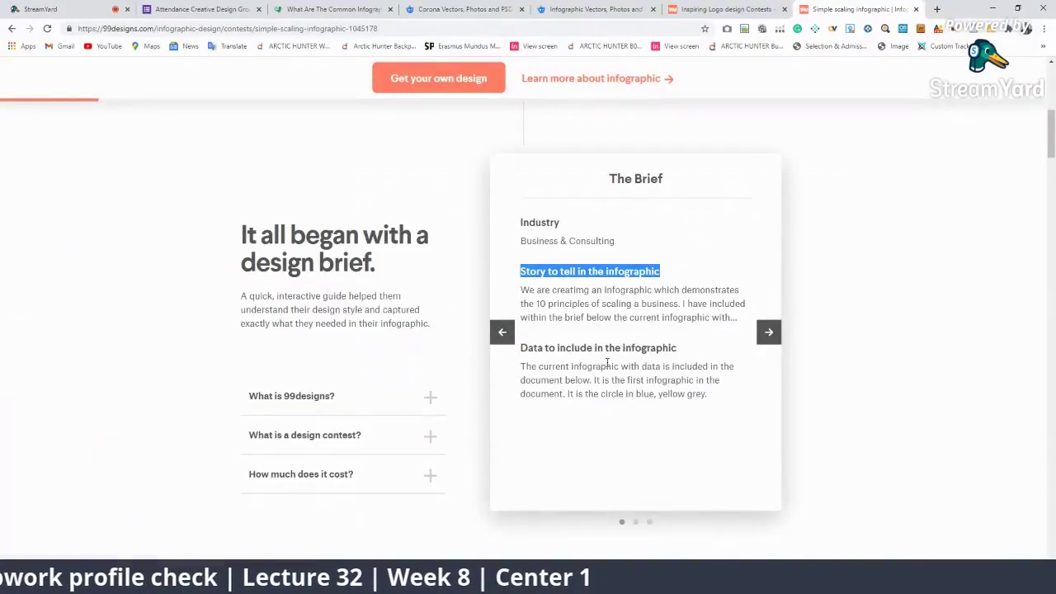
{"action": "left_click_drag", "start_coordinate": [681, 355], "coordinate": [518, 348]}
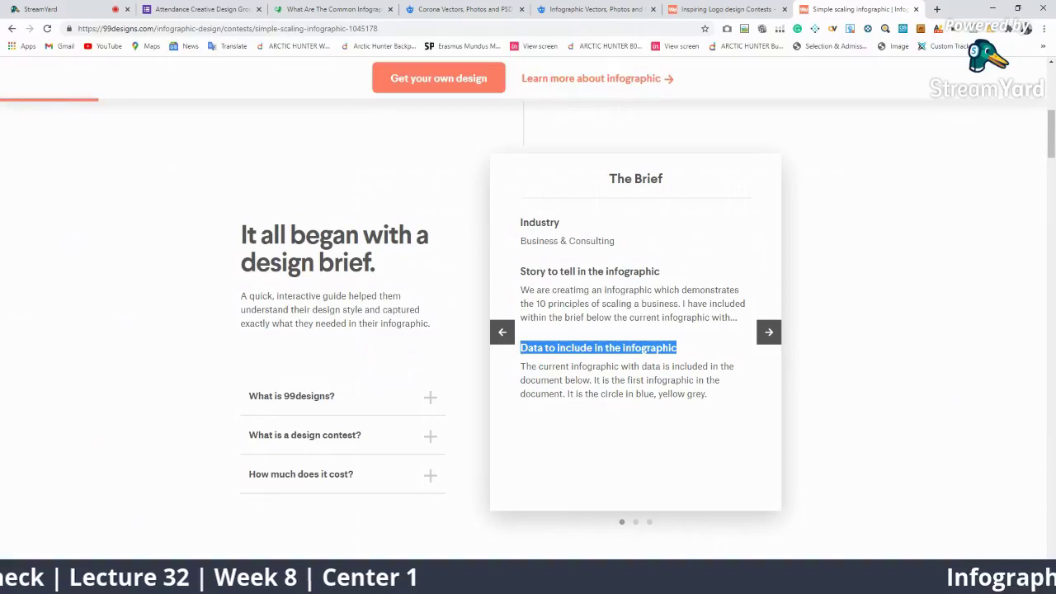
{"action": "key", "text": "alt+Tab"}
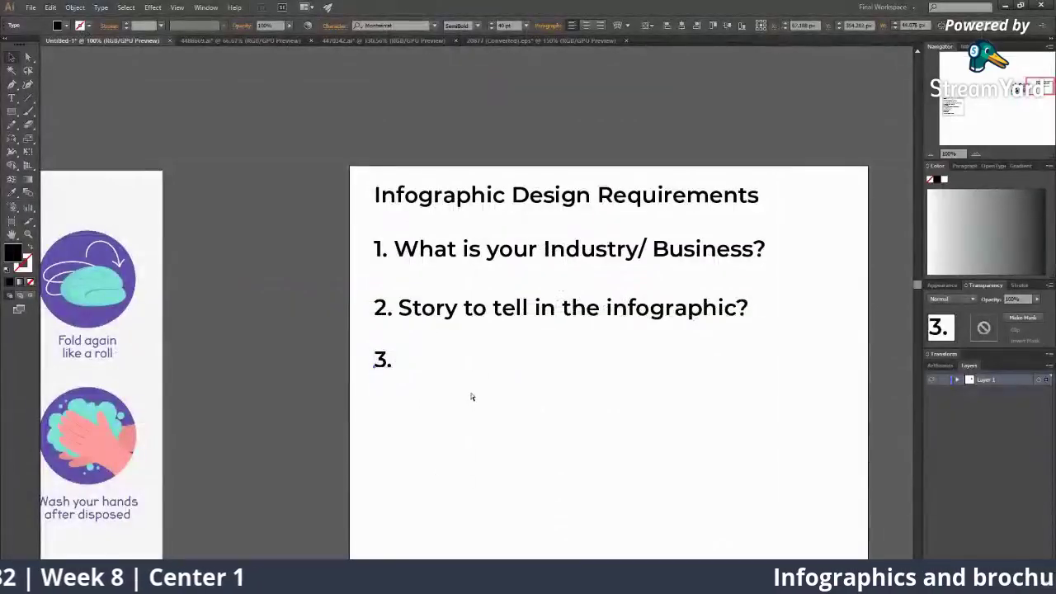
{"action": "double_click", "coordinate": [388, 363]}
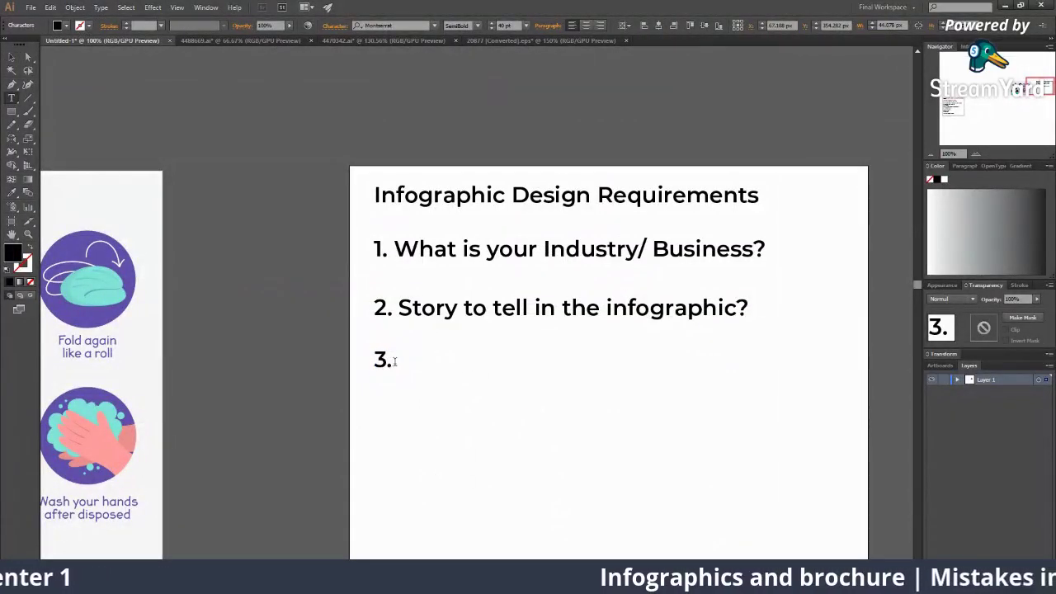
{"action": "left_click_drag", "start_coordinate": [374, 361], "coordinate": [395, 360]}
{"action": "left_click", "coordinate": [395, 363]}
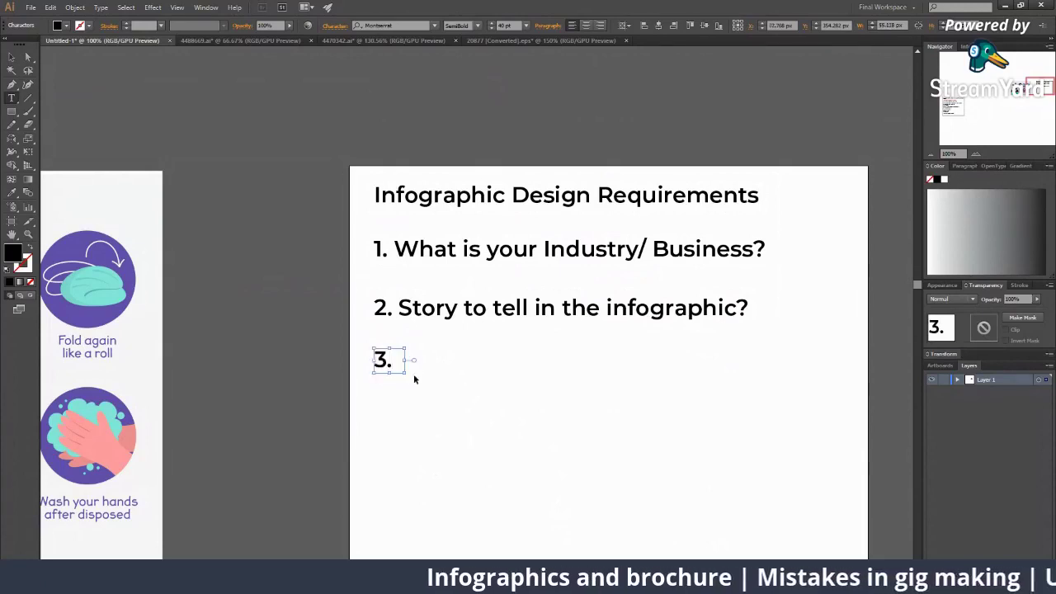
{"action": "type", "text": "Data to include in the infographic"}
{"action": "type", "text": "?"}
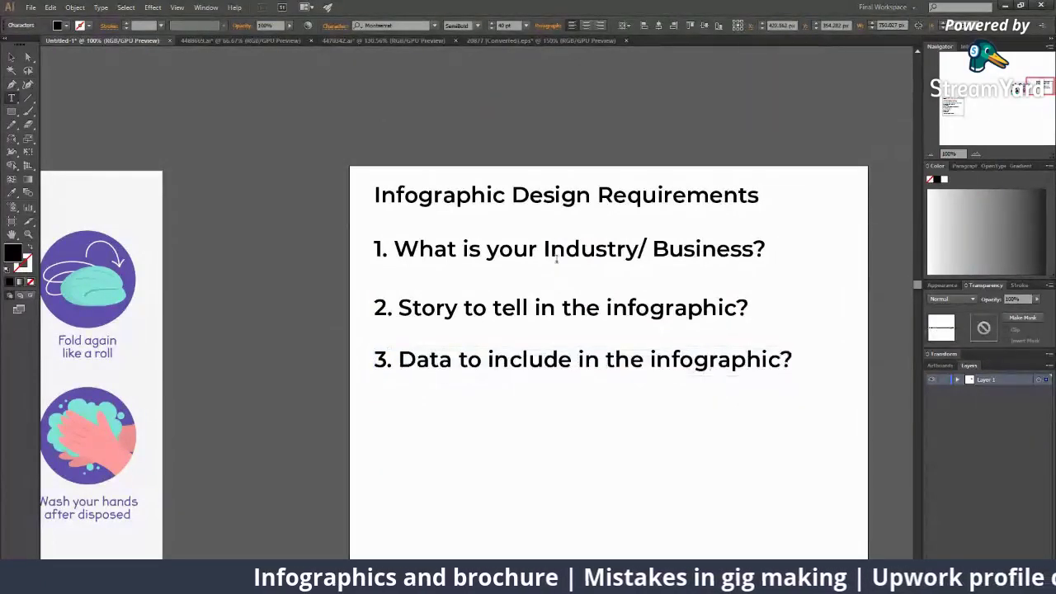
{"action": "left_click", "coordinate": [11, 56]}
- Copy question 3 below as '4. Design style that you prefer?'
{"action": "left_click_drag", "start_coordinate": [487, 377], "coordinate": [483, 419]}
{"action": "double_click", "coordinate": [544, 427]}
{"action": "key", "text": "ctrl+a"}
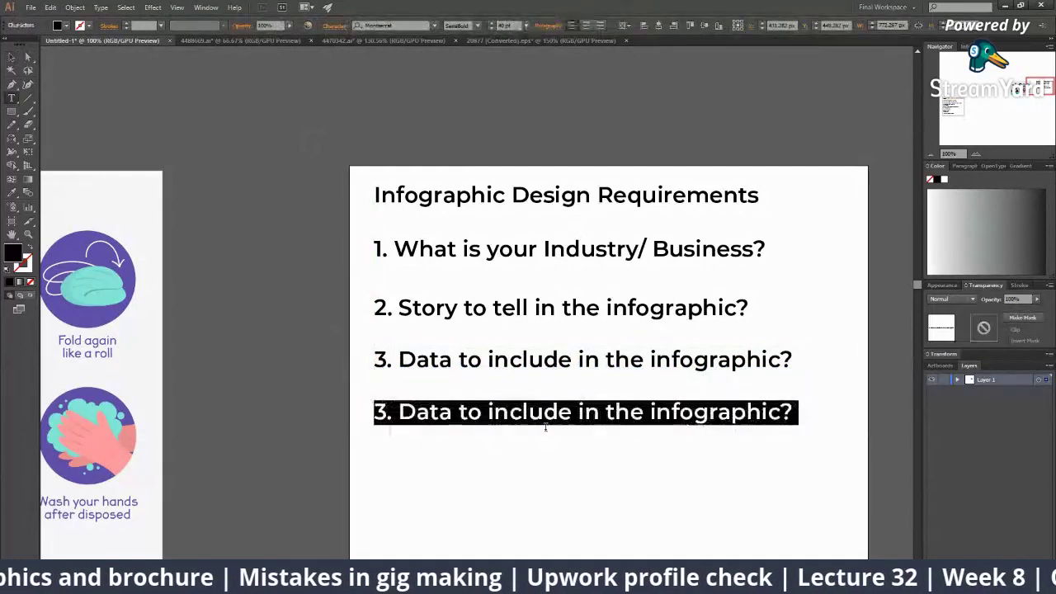
{"action": "type", "text": "4. E"}
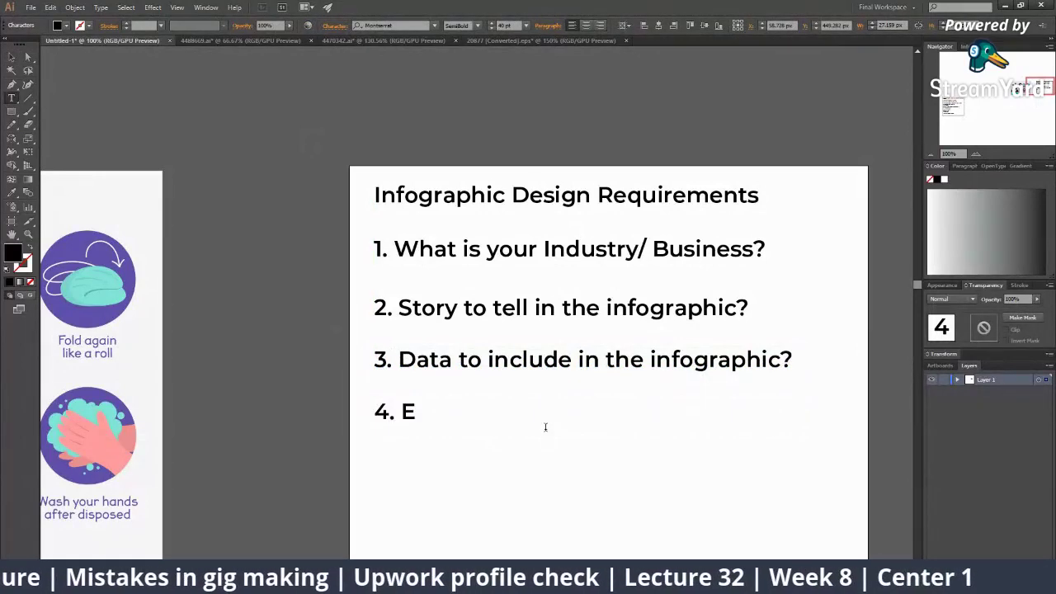
{"action": "key", "text": "BackSpace"}
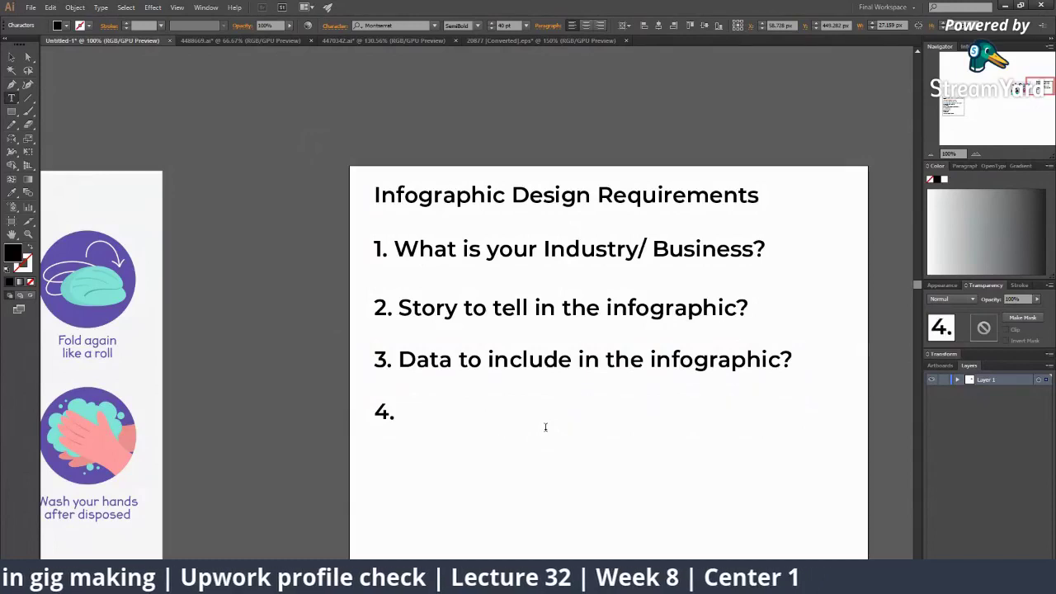
{"action": "type", "text": "Desig"}
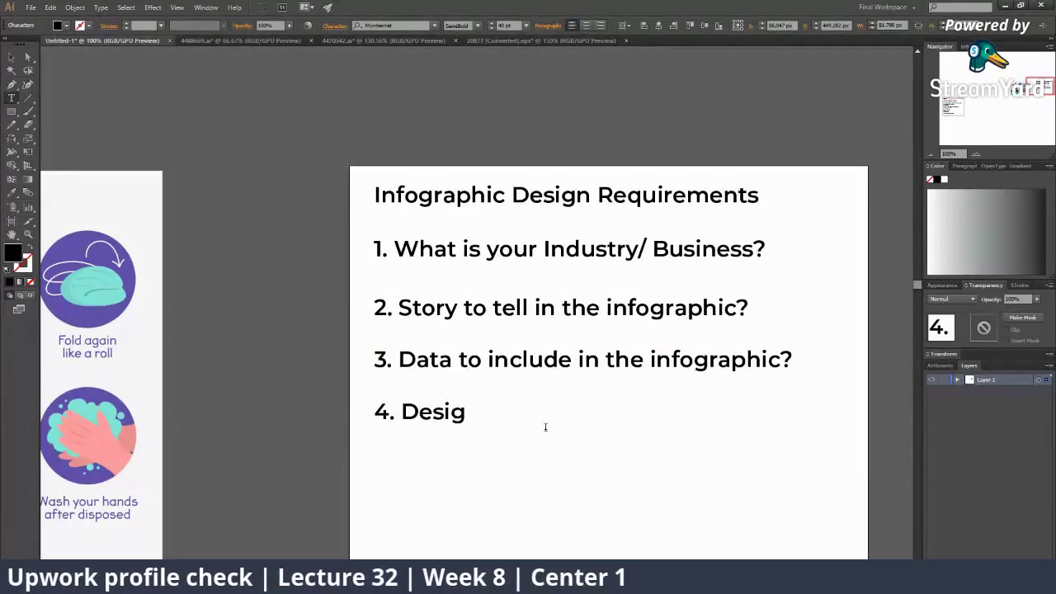
{"action": "type", "text": "n style that"}
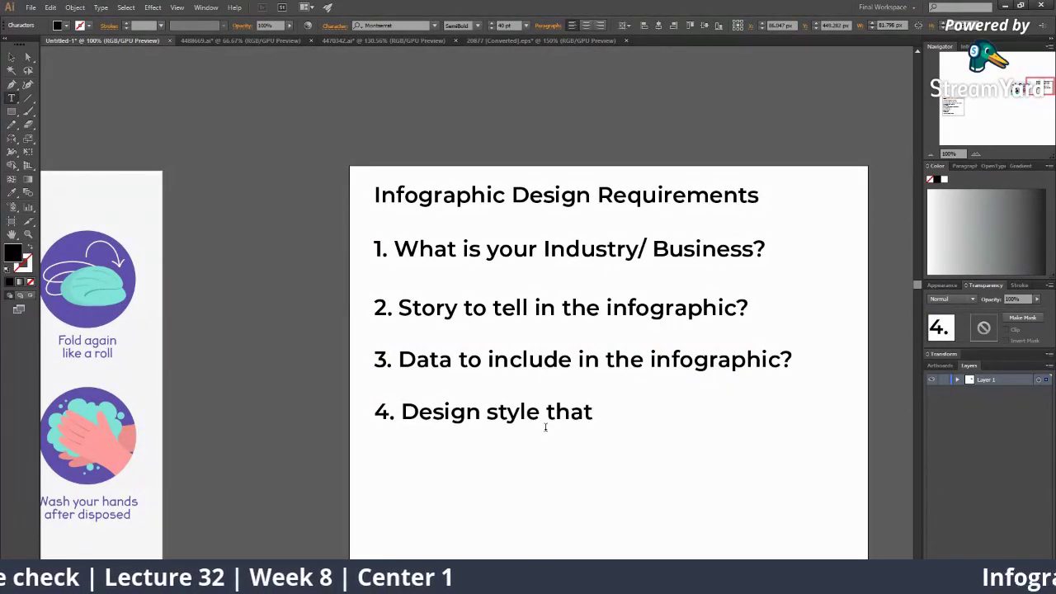
{"action": "type", "text": " you pre"}
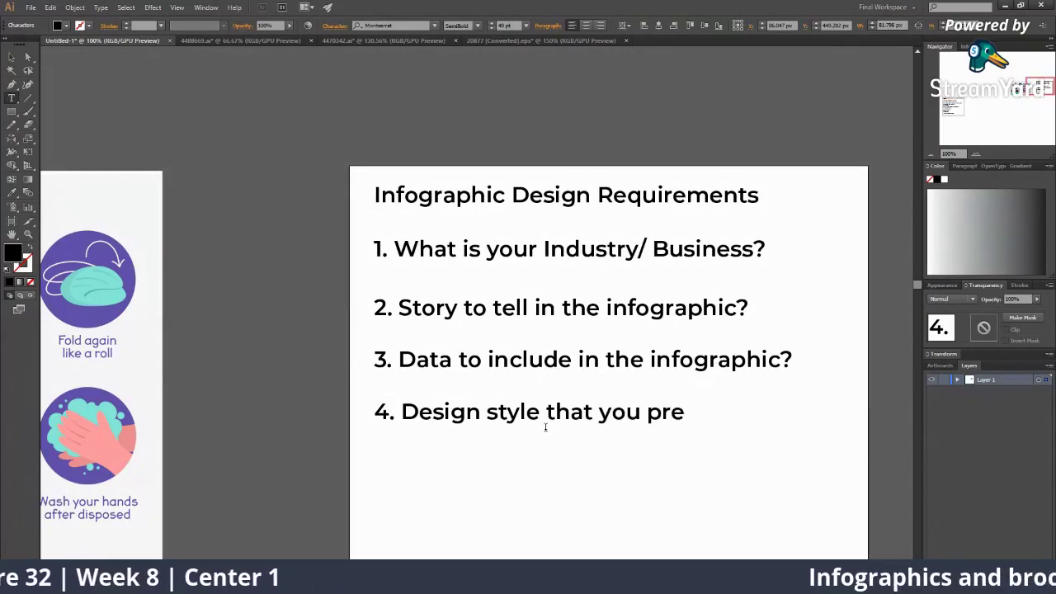
{"action": "type", "text": "fee"}
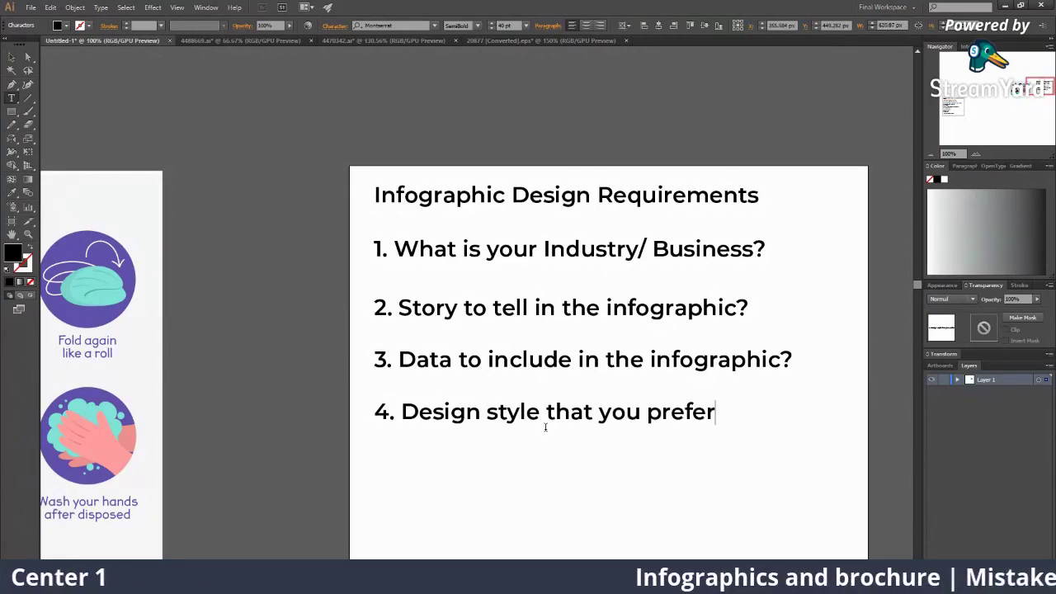
{"action": "type", "text": "?"}
{"action": "left_click", "coordinate": [12, 59]}
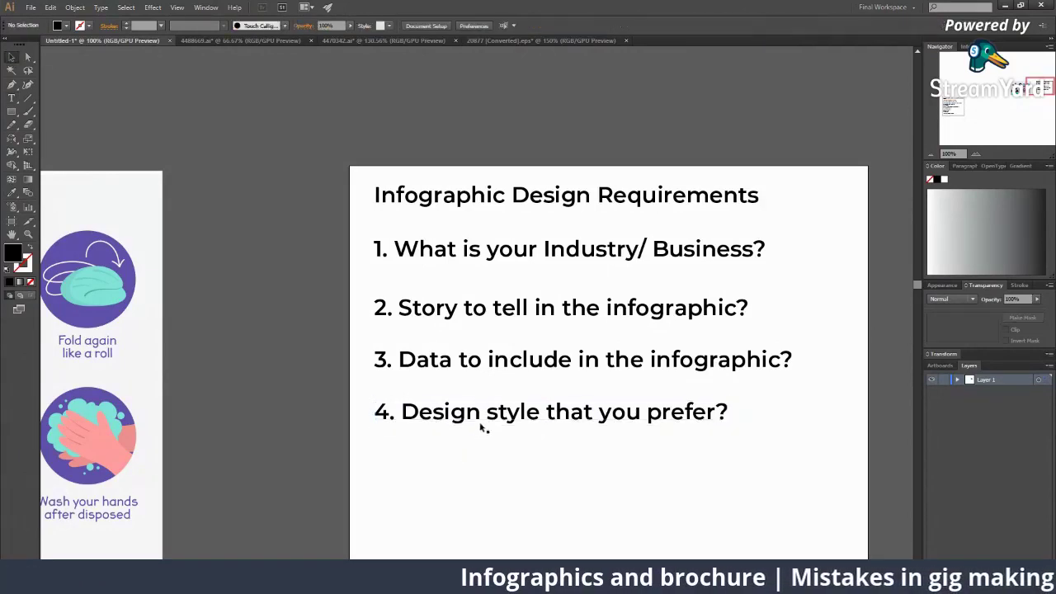
- Copy question 4 below as '5. Color schemes and fonts preference?'
{"action": "left_click_drag", "start_coordinate": [484, 424], "coordinate": [481, 468]}
{"action": "triple_click", "coordinate": [481, 466]}
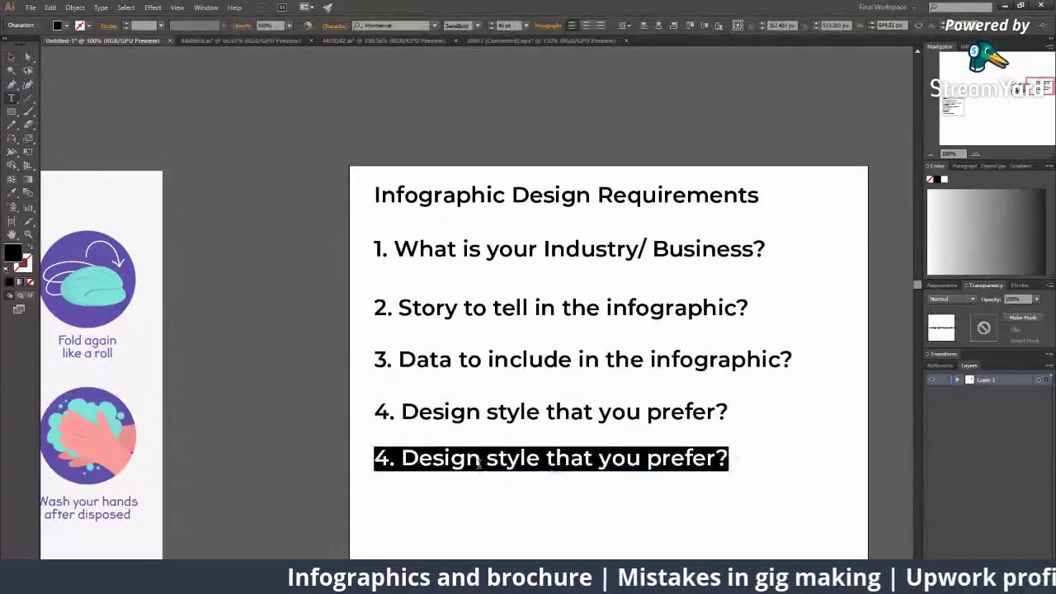
{"action": "type", "text": "5. Color"}
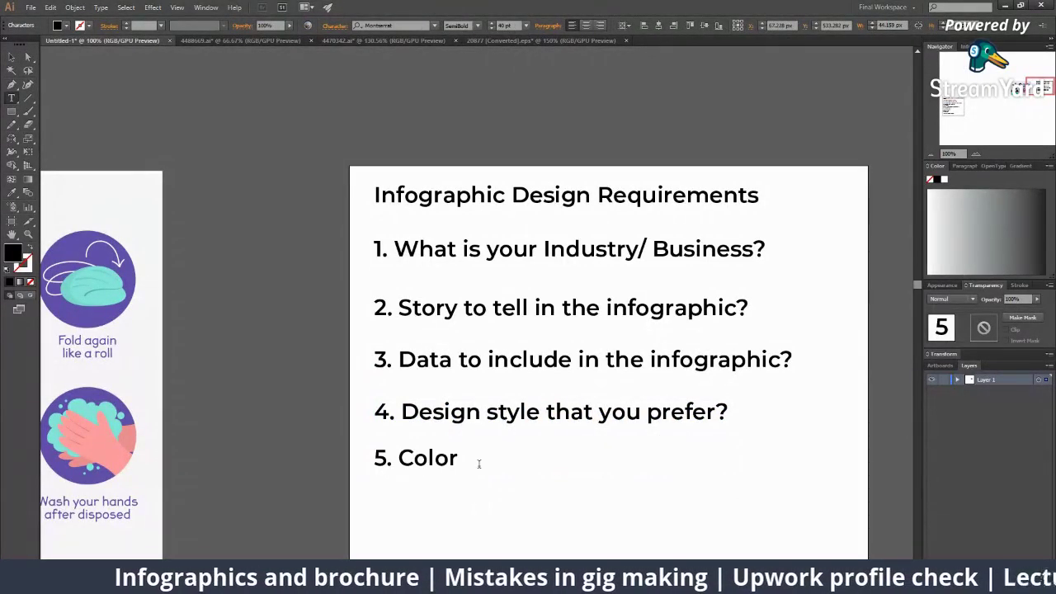
{"action": "type", "text": " scehem"}
{"action": "key", "text": "BackSpace"}
{"action": "key", "text": "BackSpace"}
{"action": "key", "text": "BackSpace"}
{"action": "key", "text": "BackSpace"}
{"action": "type", "text": "he"}
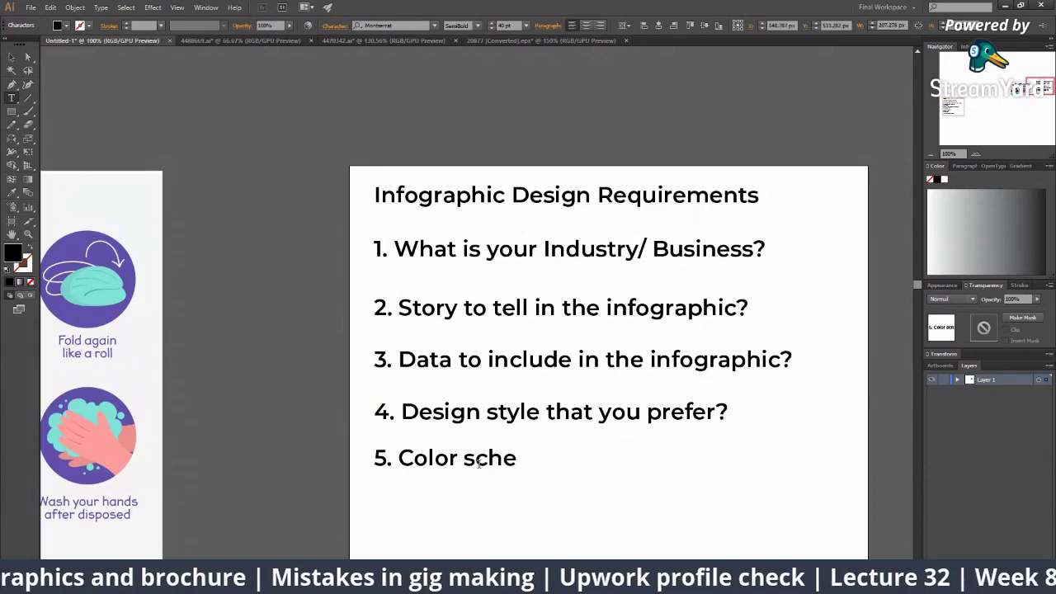
{"action": "type", "text": "mes"}
{"action": "key", "text": "BackSpace"}
{"action": "type", "text": "es and"}
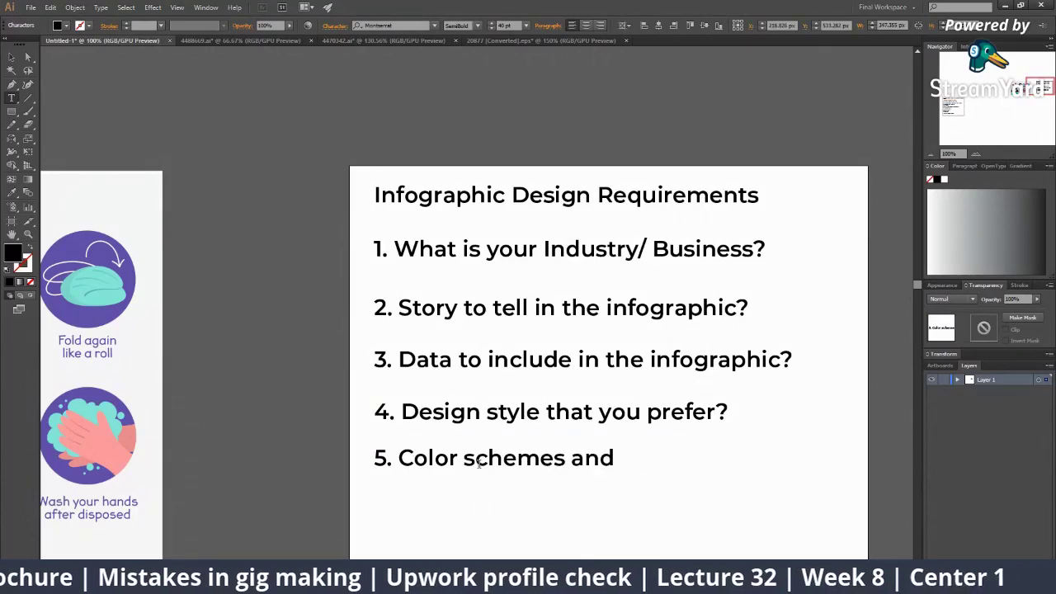
{"action": "type", "text": " fonts pref"}
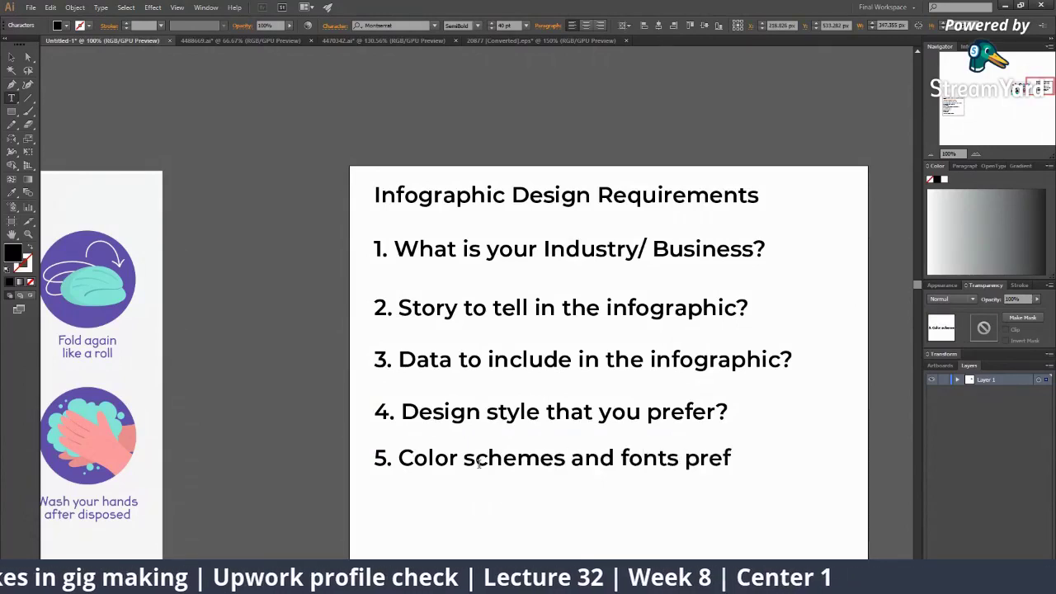
{"action": "type", "text": "erence?"}
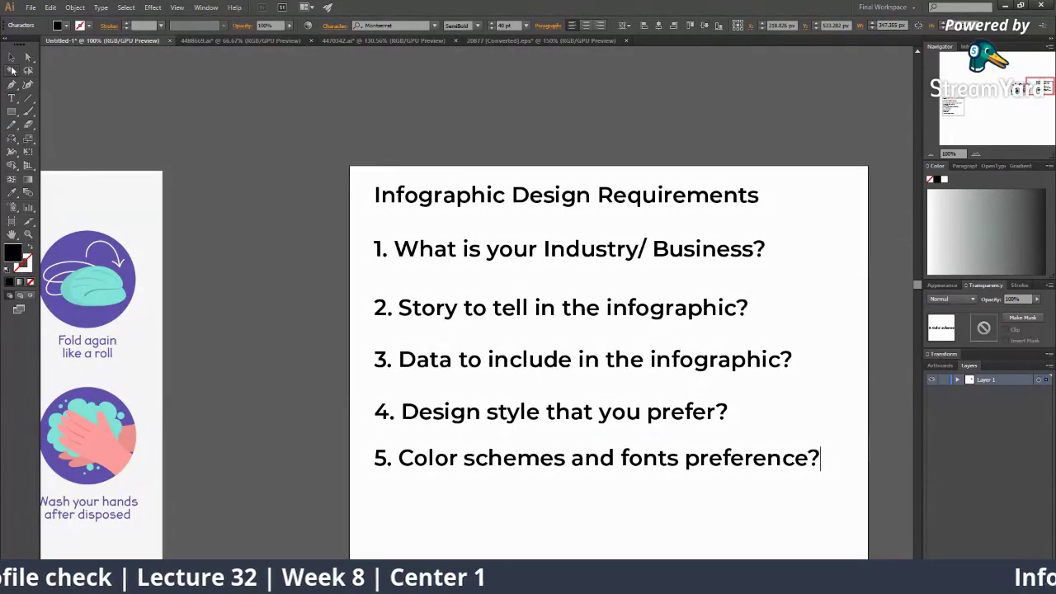
{"action": "left_click", "coordinate": [12, 71]}
- Change question 2 to read 'Story / theme'
{"action": "scroll", "coordinate": [325, 212], "scroll_direction": "down", "scroll_amount": 5}
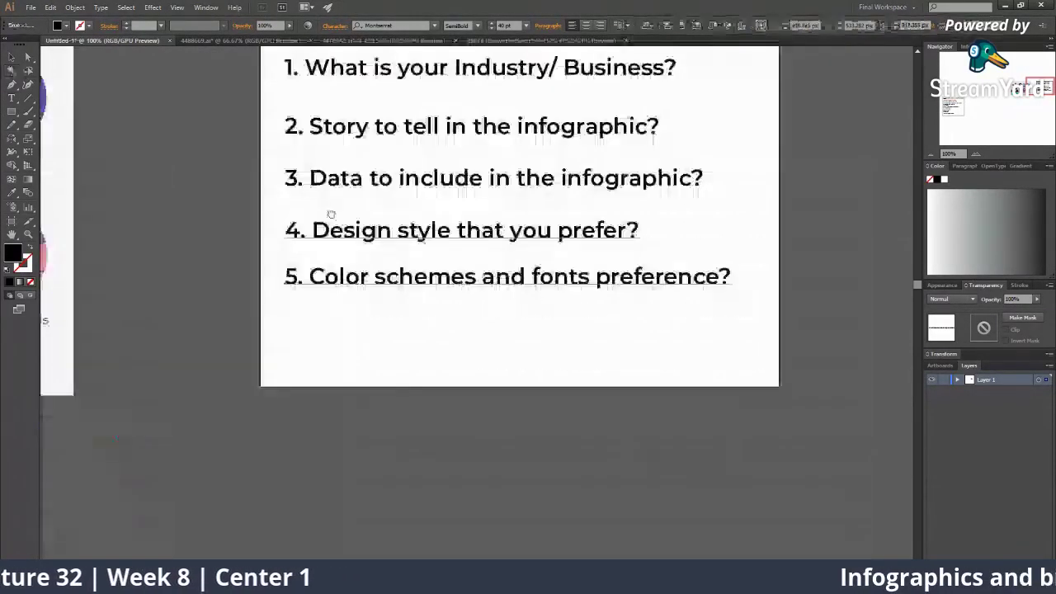
{"action": "left_click", "coordinate": [459, 314]}
{"action": "scroll", "coordinate": [500, 431], "scroll_direction": "up", "scroll_amount": 4}
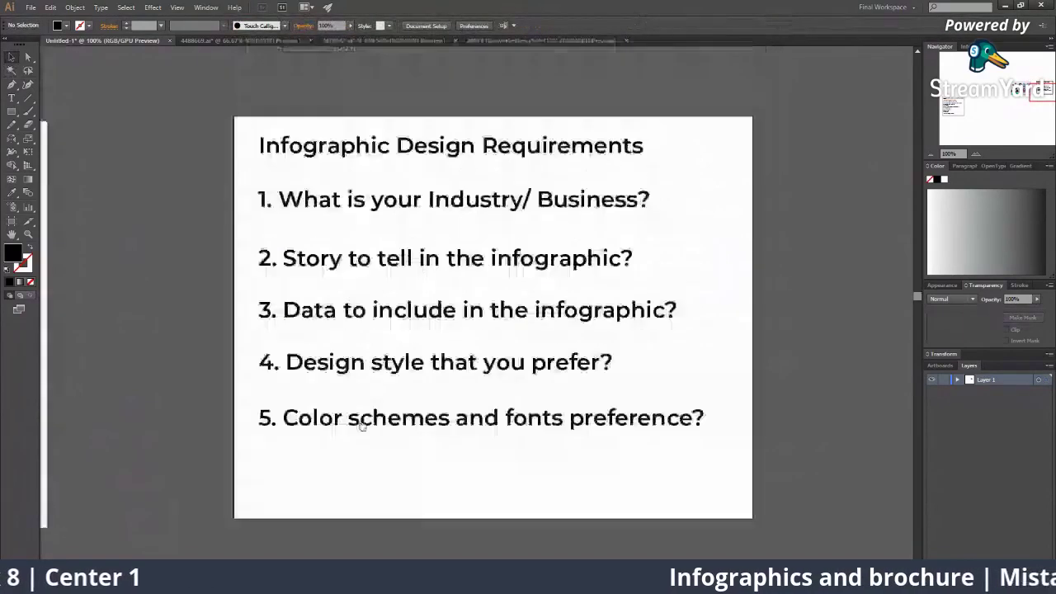
{"action": "scroll", "coordinate": [427, 500], "scroll_direction": "up", "scroll_amount": 1}
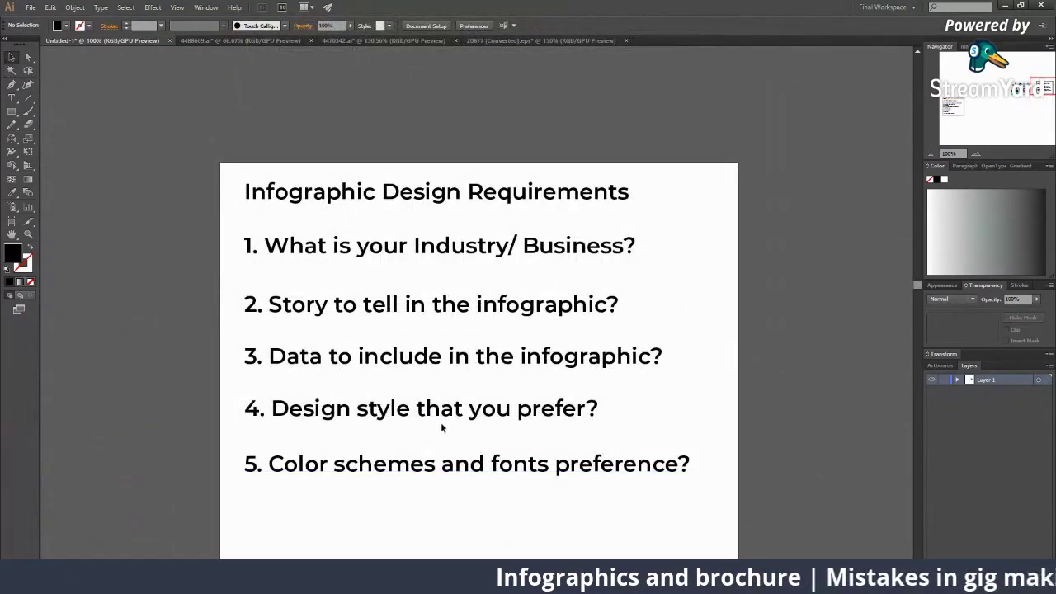
{"action": "left_click", "coordinate": [533, 307]}
{"action": "double_click", "coordinate": [327, 307]}
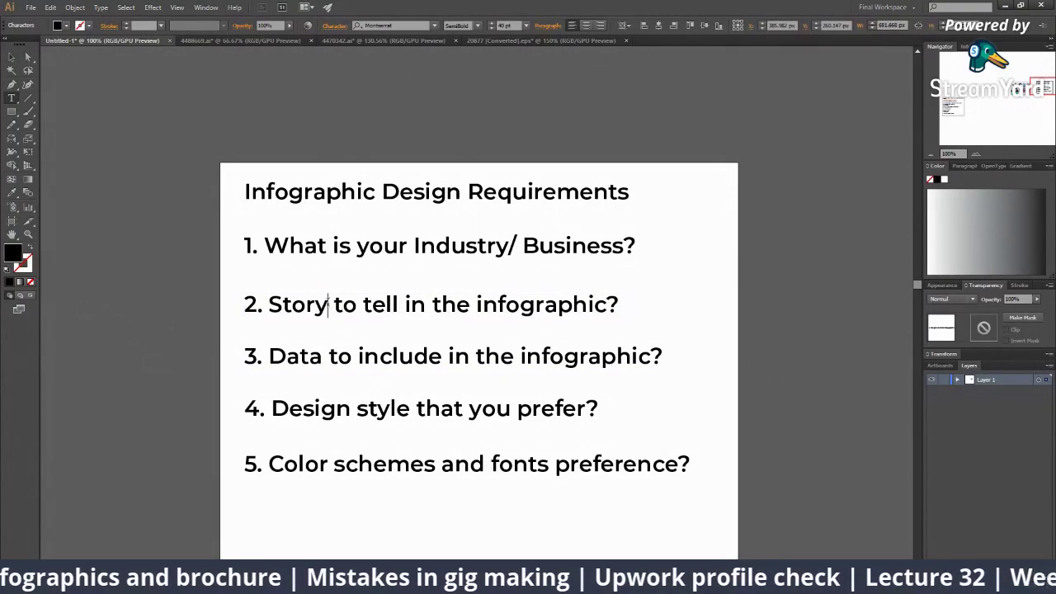
{"action": "type", "text": "/ th"}
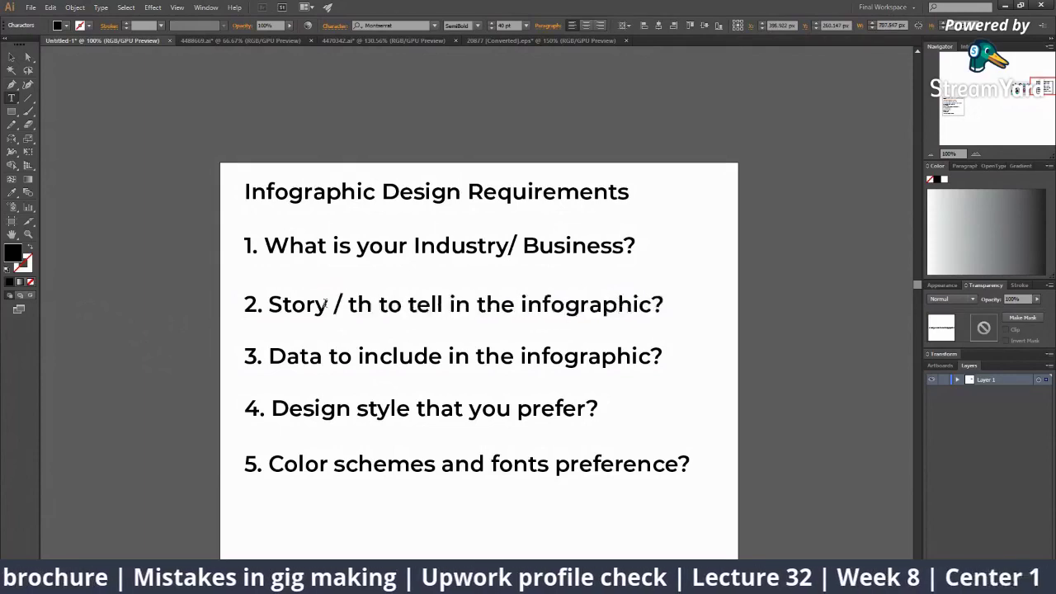
{"action": "type", "text": "emes"}
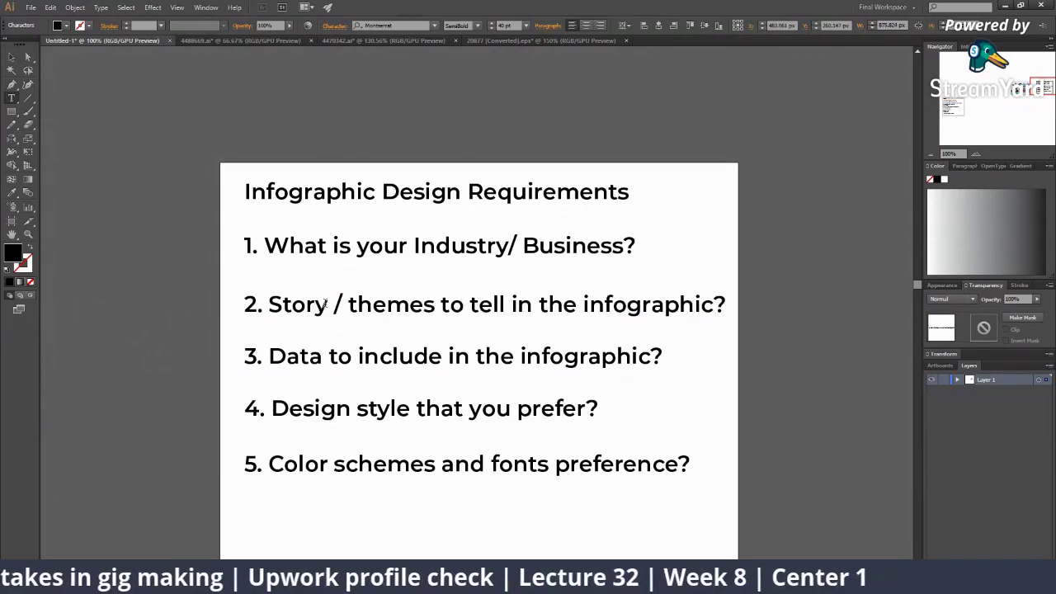
{"action": "key", "text": "BackSpace"}
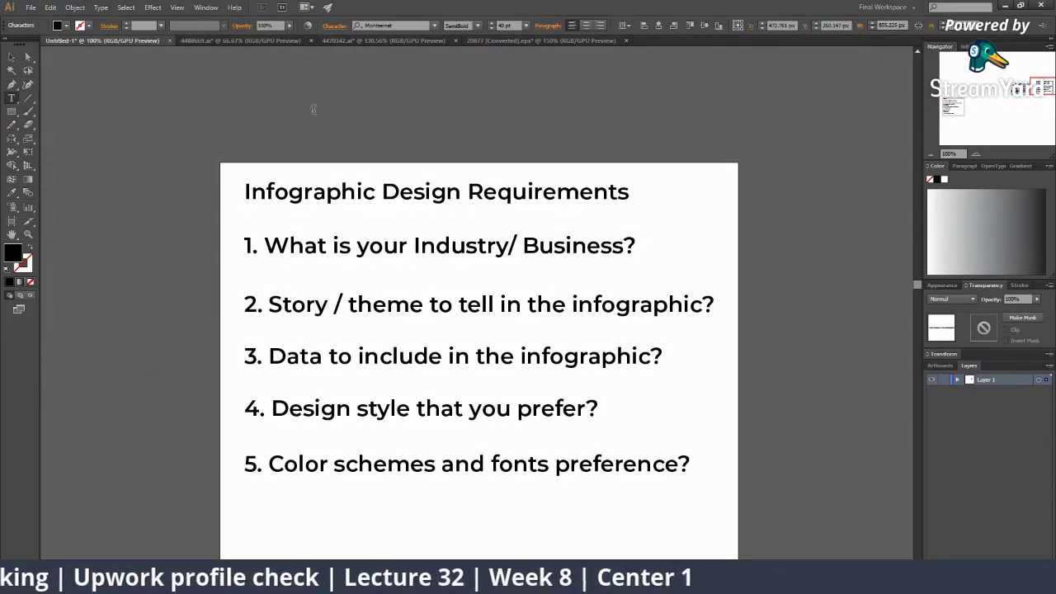
{"action": "left_click", "coordinate": [11, 56]}
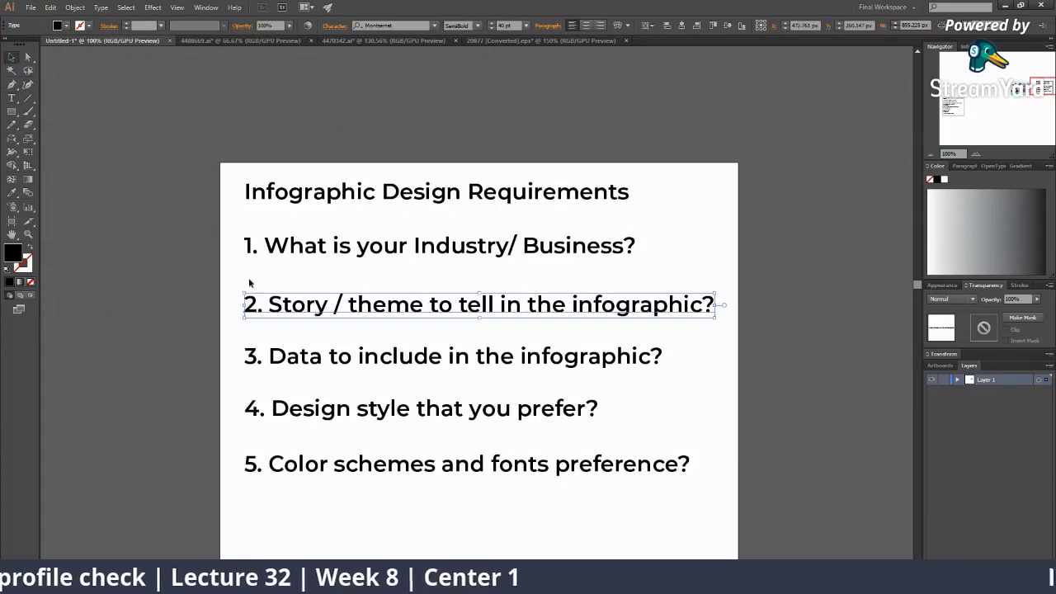
- Distribute the five questions by vertical centers and set them in Regular weight
{"action": "left_click", "coordinate": [591, 415]}
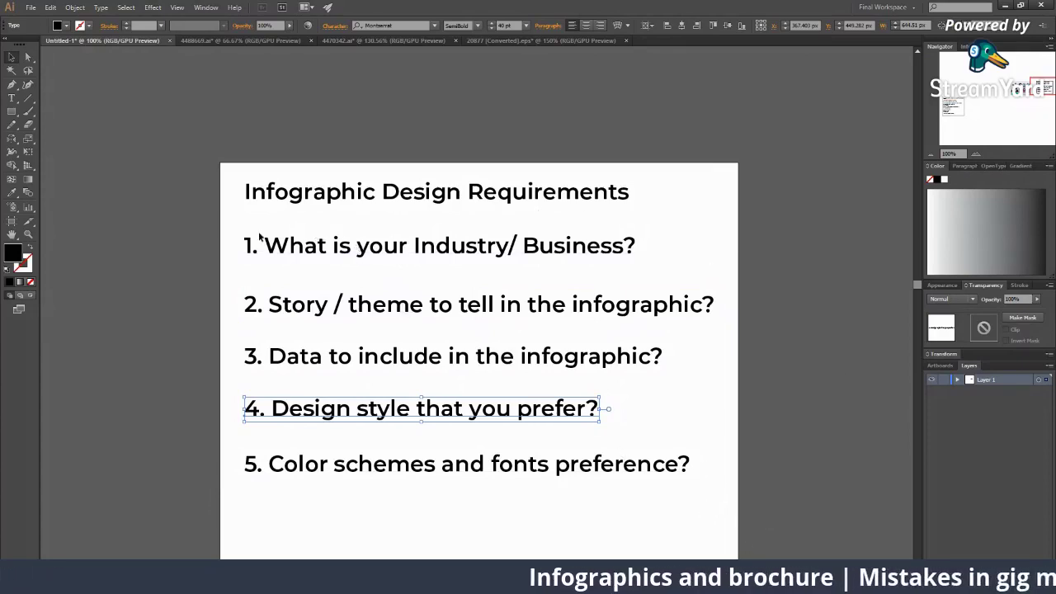
{"action": "left_click_drag", "start_coordinate": [258, 234], "coordinate": [606, 551]}
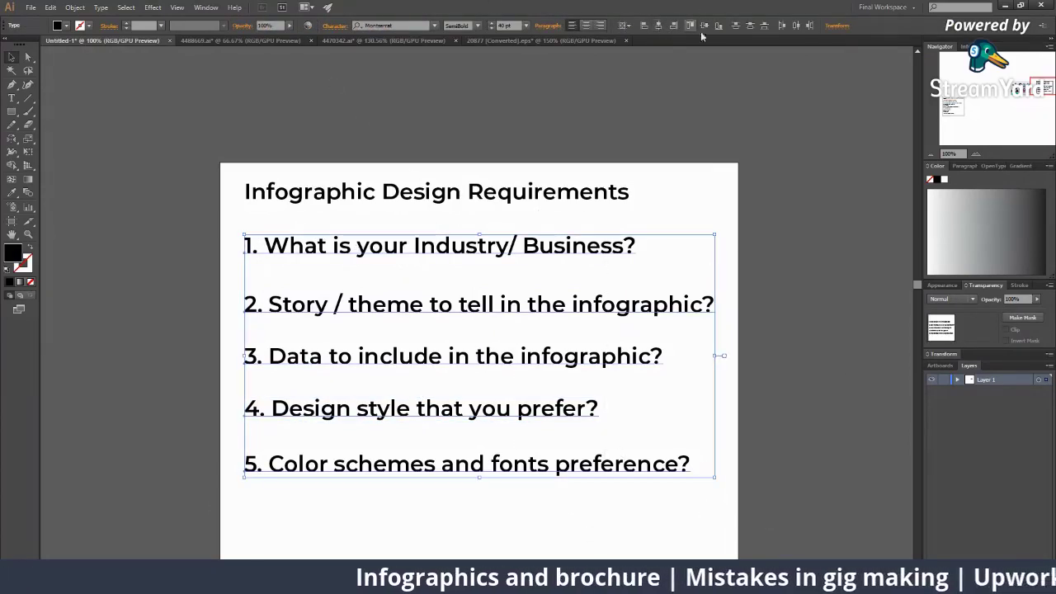
{"action": "left_click", "coordinate": [754, 26]}
{"action": "left_click", "coordinate": [789, 343]}
{"action": "left_click_drag", "start_coordinate": [226, 233], "coordinate": [514, 544]}
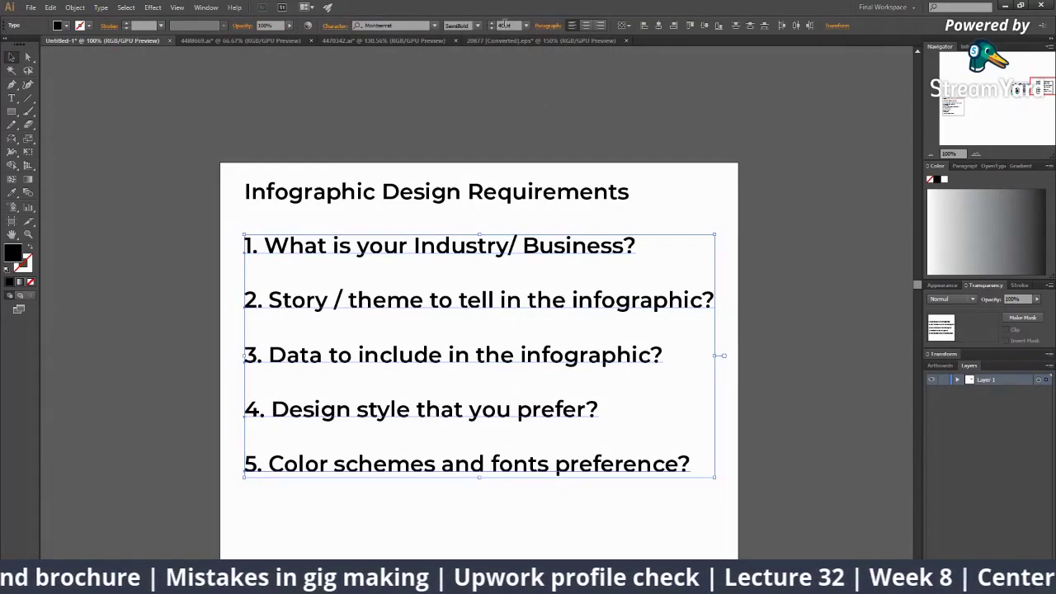
{"action": "left_click", "coordinate": [477, 26]}
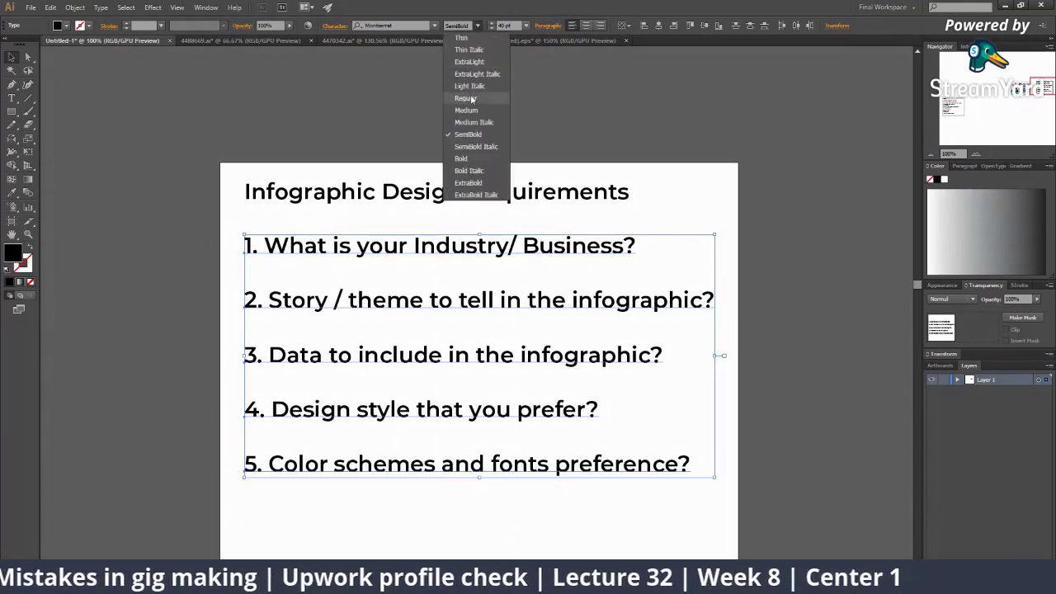
{"action": "left_click", "coordinate": [465, 98]}
{"action": "left_click", "coordinate": [561, 283]}
- Zoom out to both artboards, zoom back in on the infographic, then go to the browser
{"action": "key", "text": "ctrl+minus"}
{"action": "key", "text": "ctrl+minus"}
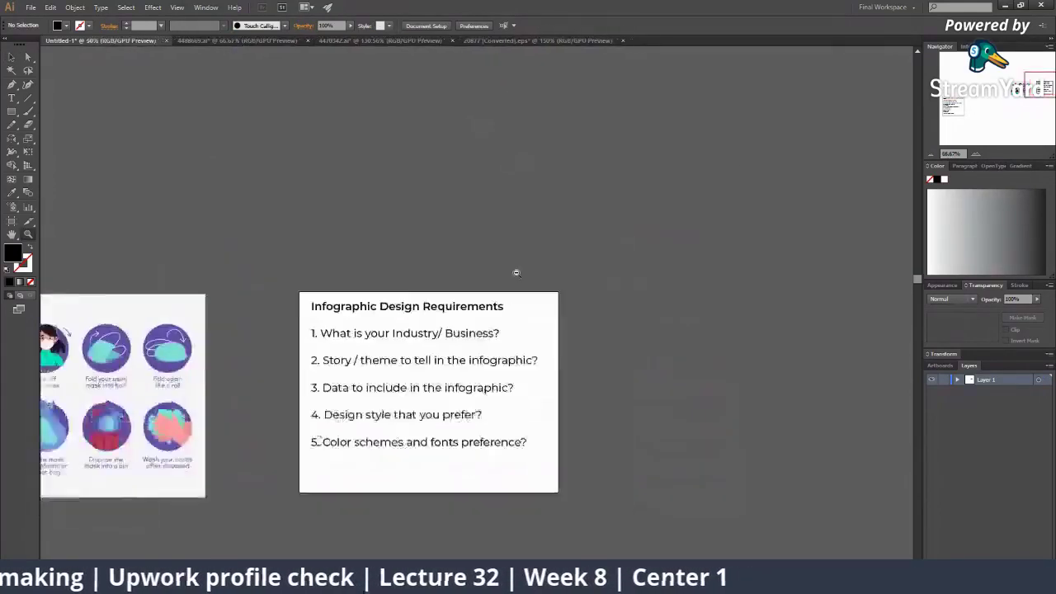
{"action": "key", "text": "ctrl+minus"}
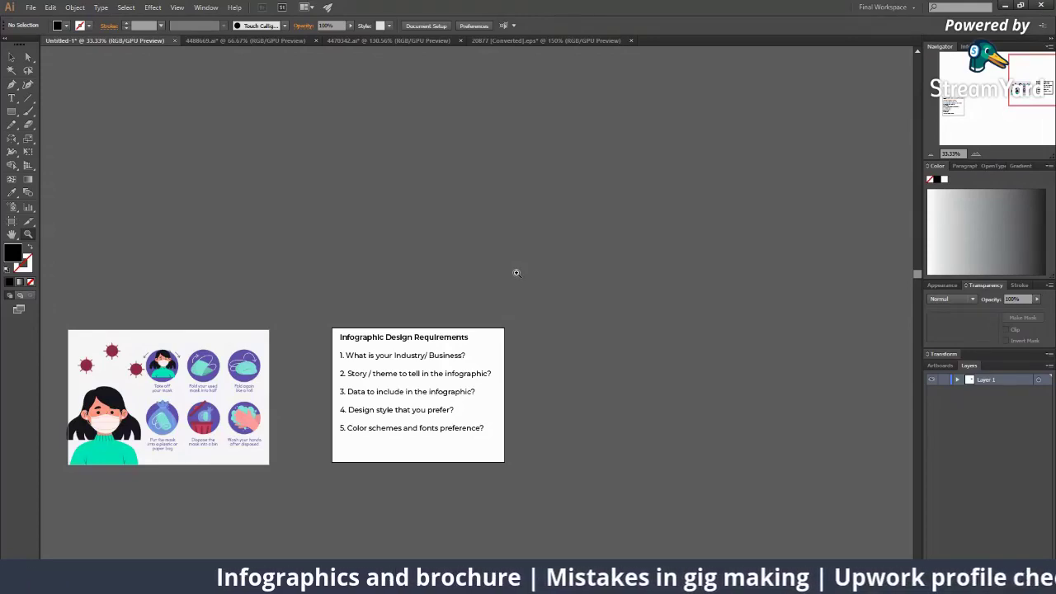
{"action": "left_click", "coordinate": [394, 418]}
{"action": "left_click", "coordinate": [372, 390]}
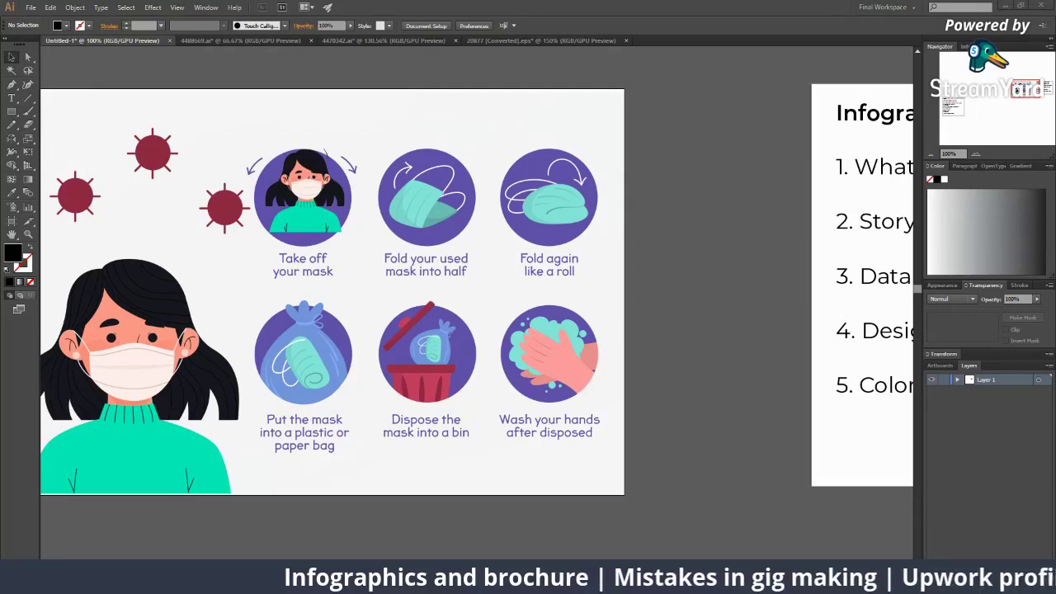
{"action": "key", "text": "alt+Tab"}
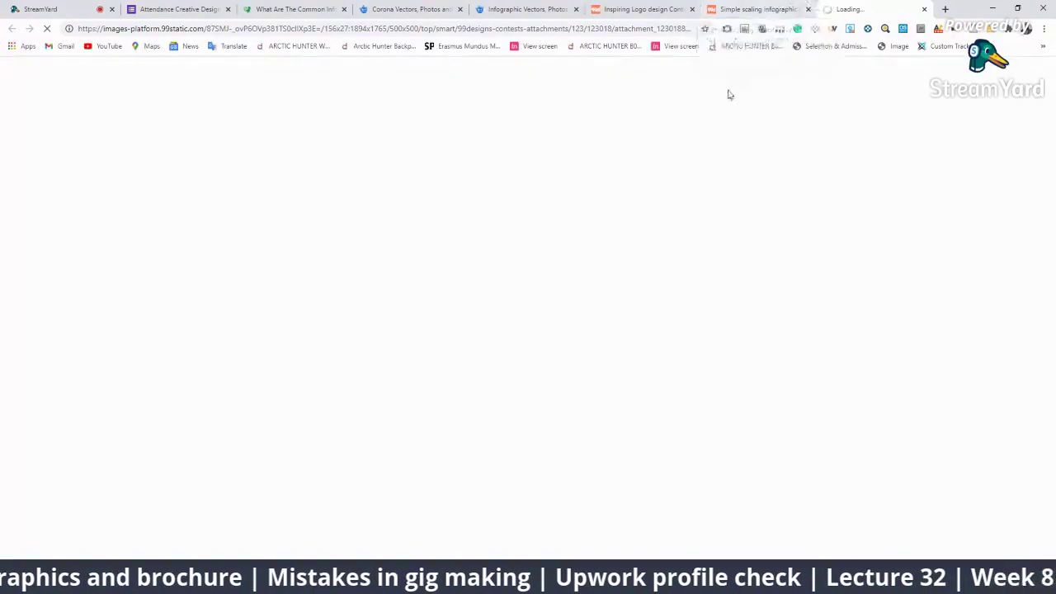
- View the Simple scaling infographic and logo contest pages, remove the viewer question, then open Freepik results
{"action": "left_click", "coordinate": [794, 6]}
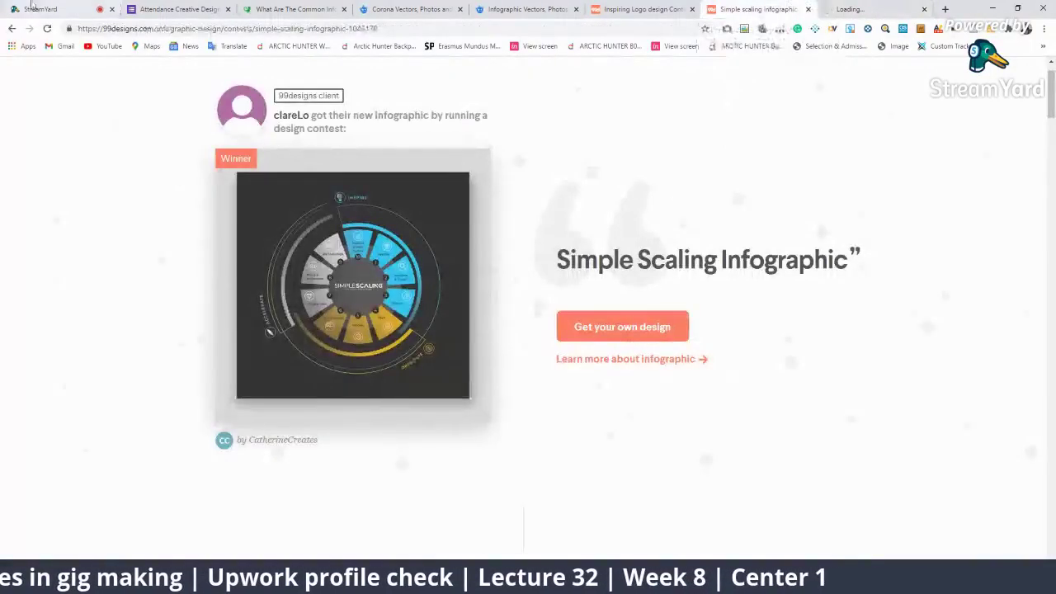
{"action": "left_click", "coordinate": [33, 9]}
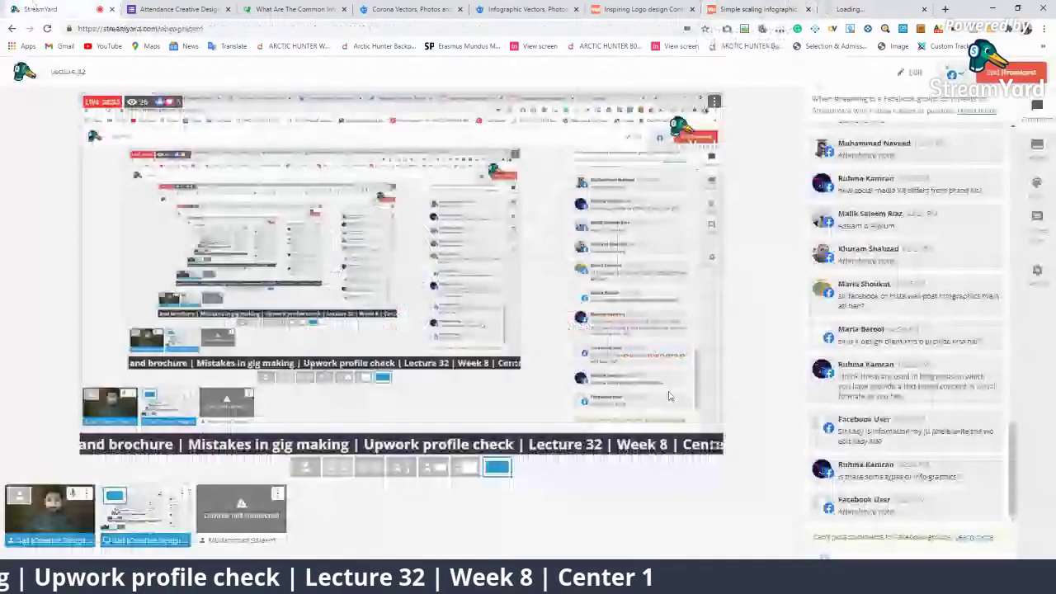
{"action": "left_click", "coordinate": [644, 9]}
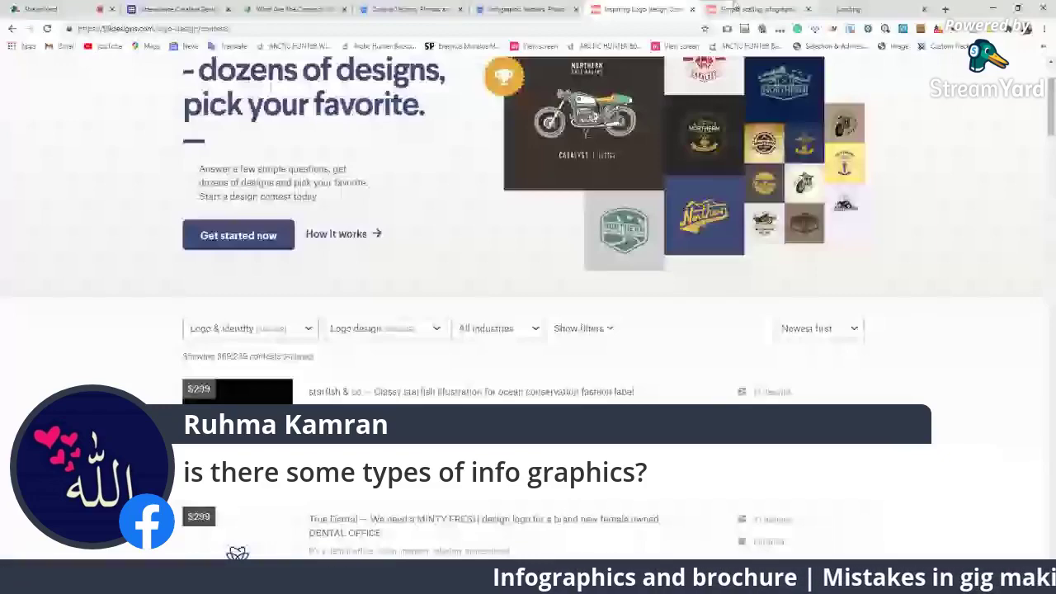
{"action": "key", "text": "ctrl+1"}
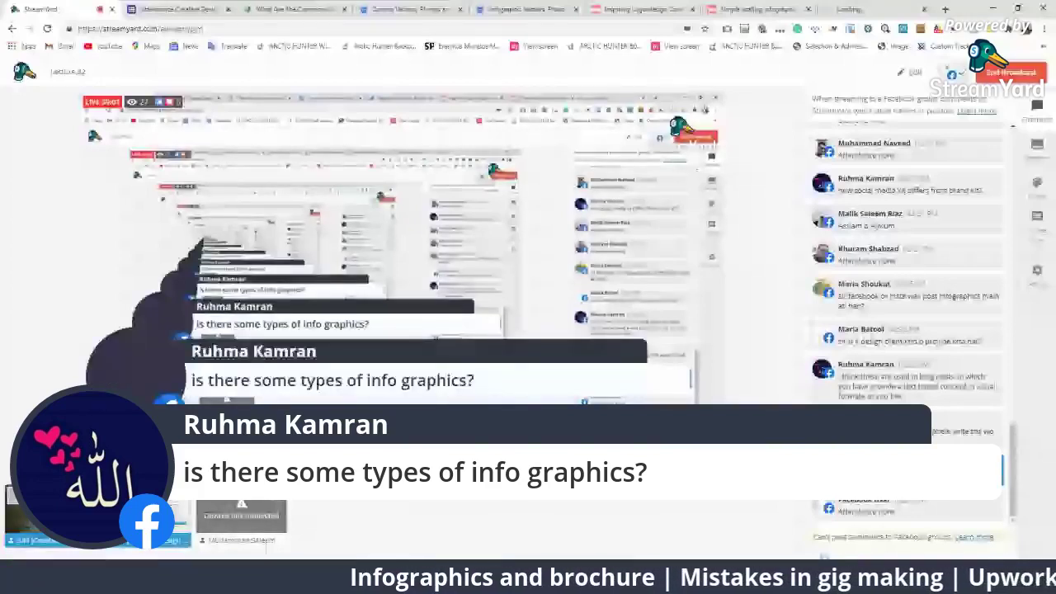
{"action": "left_click", "coordinate": [895, 472]}
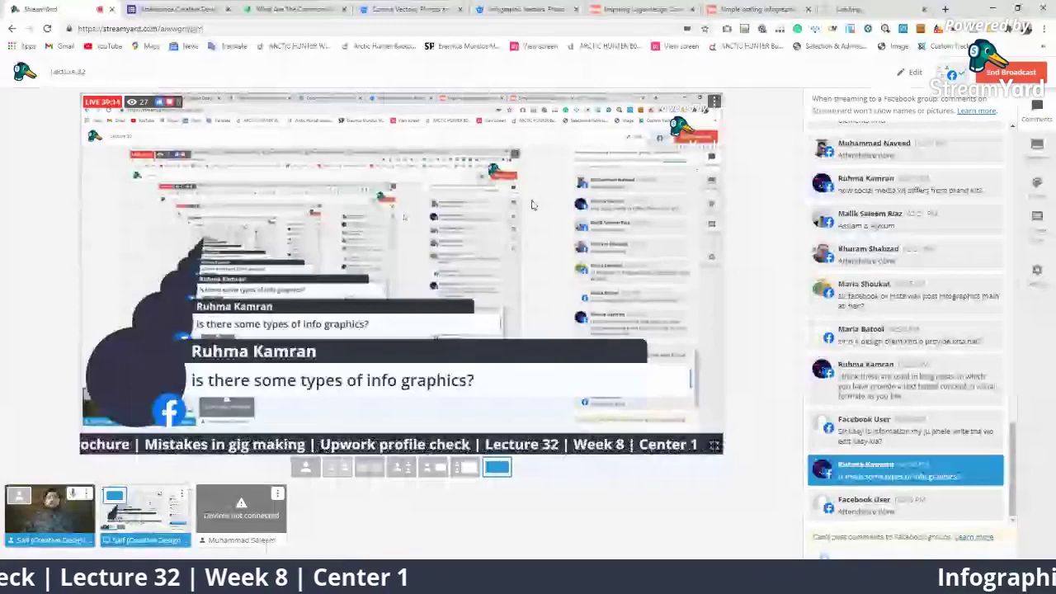
{"action": "key", "text": "ctrl+5"}
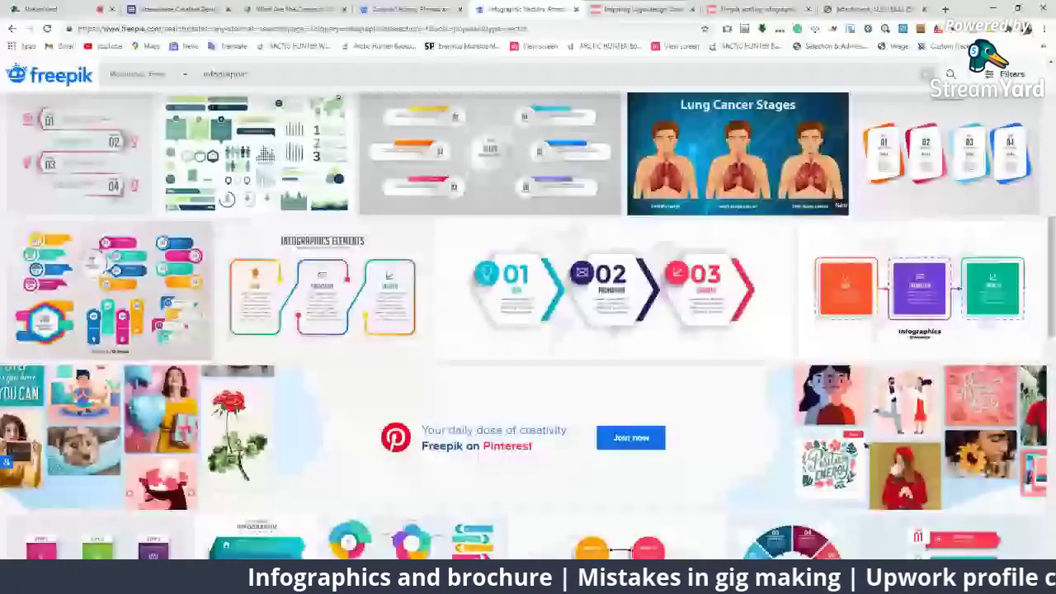
- Preview Freepik's 'Infographic business template design' vector and its related items, then return to StreamYard
{"action": "key", "text": "alt+Tab"}
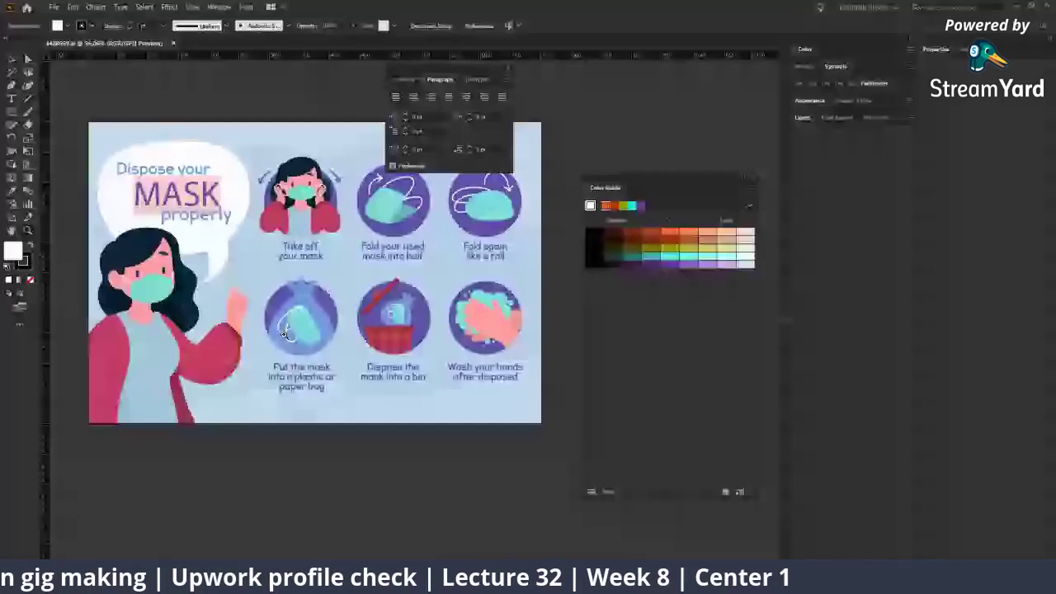
{"action": "key", "text": "alt+Tab"}
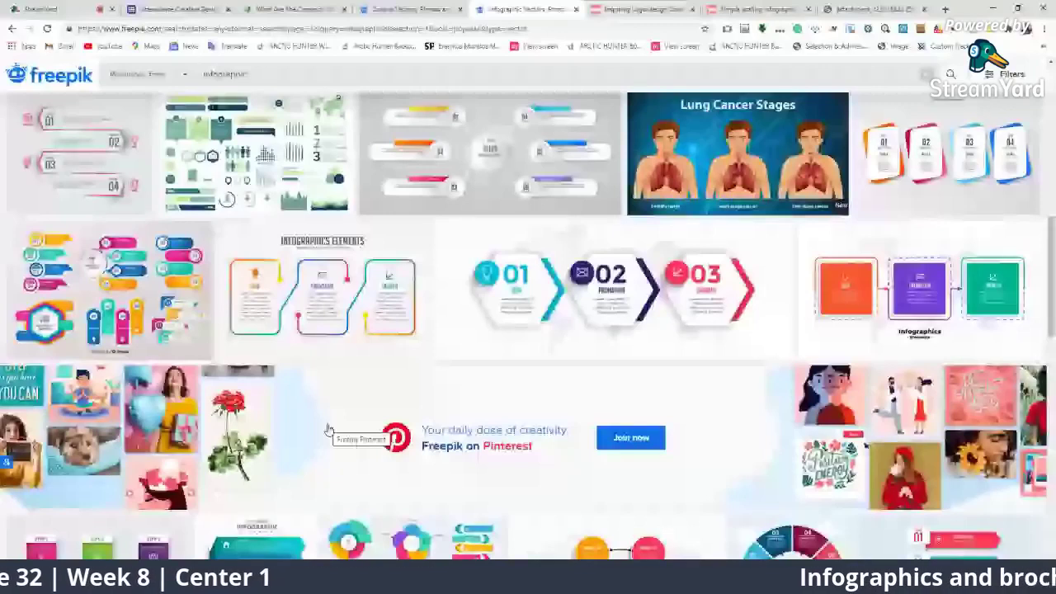
{"action": "mouse_move", "coordinate": [490, 153]}
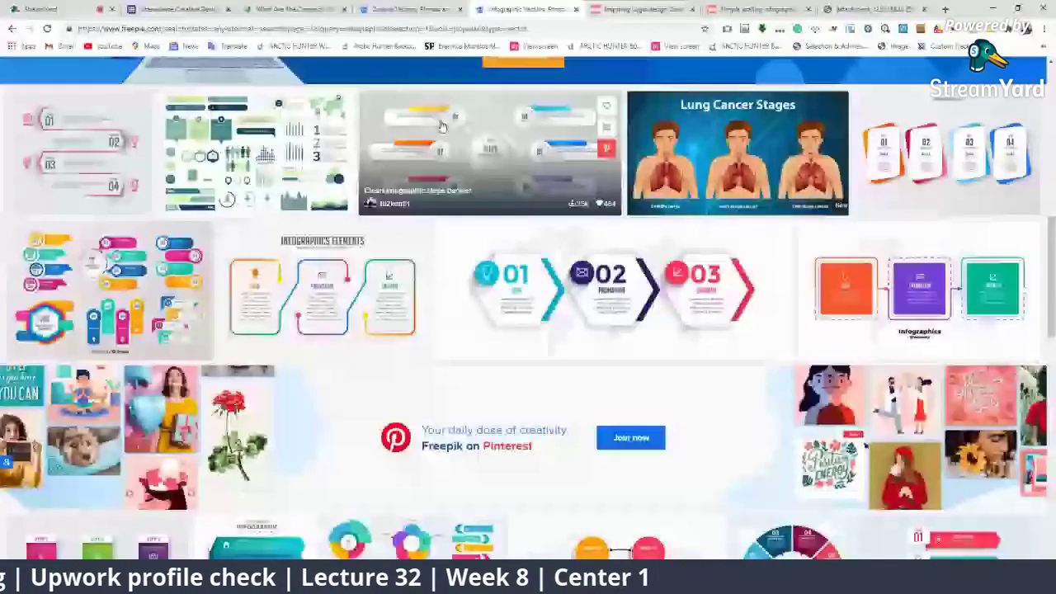
{"action": "left_click", "coordinate": [442, 125]}
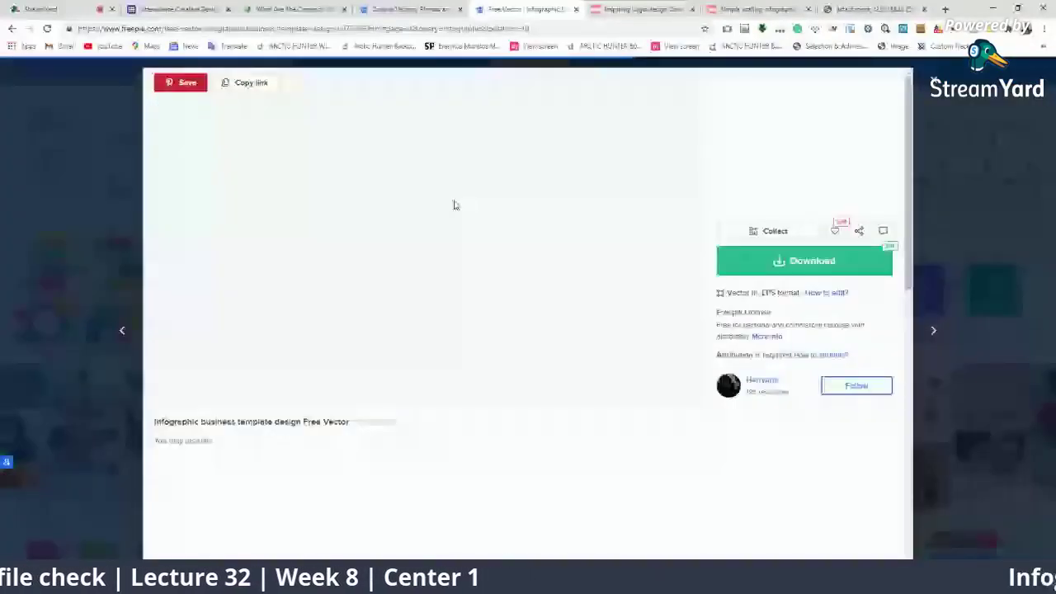
{"action": "scroll", "coordinate": [495, 371], "scroll_direction": "down", "scroll_amount": 6}
{"action": "scroll", "coordinate": [552, 482], "scroll_direction": "down", "scroll_amount": 3}
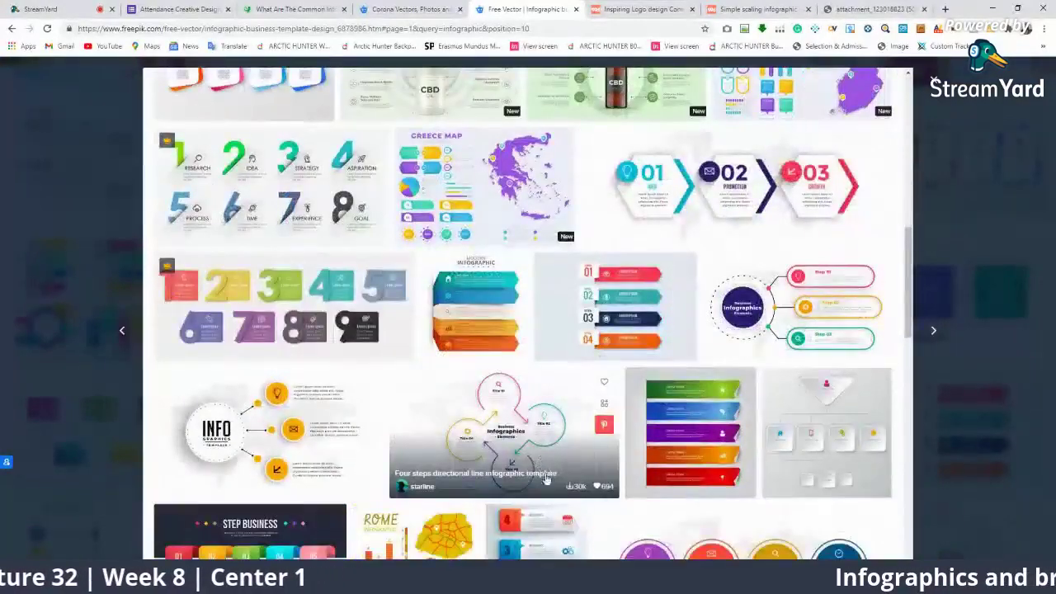
{"action": "scroll", "coordinate": [552, 485], "scroll_direction": "up", "scroll_amount": 3}
{"action": "scroll", "coordinate": [556, 485], "scroll_direction": "up", "scroll_amount": 5}
{"action": "scroll", "coordinate": [555, 484], "scroll_direction": "up", "scroll_amount": 3}
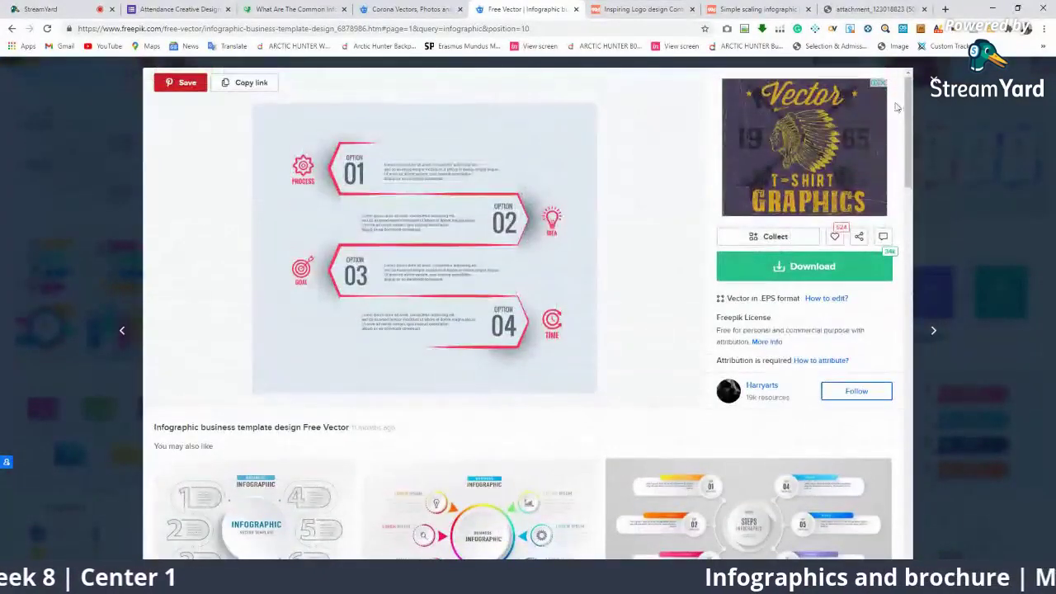
{"action": "left_click", "coordinate": [942, 73]}
{"action": "left_click", "coordinate": [12, 7]}
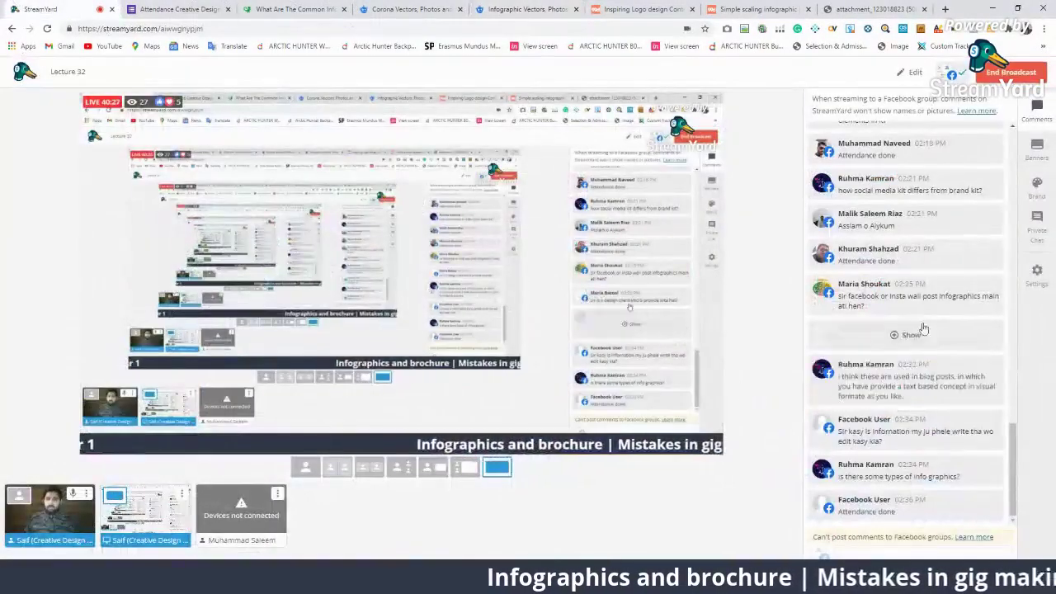
- Feature viewer comments on stream, ending with the question on social media kit versus brand kit
{"action": "left_click", "coordinate": [905, 188]}
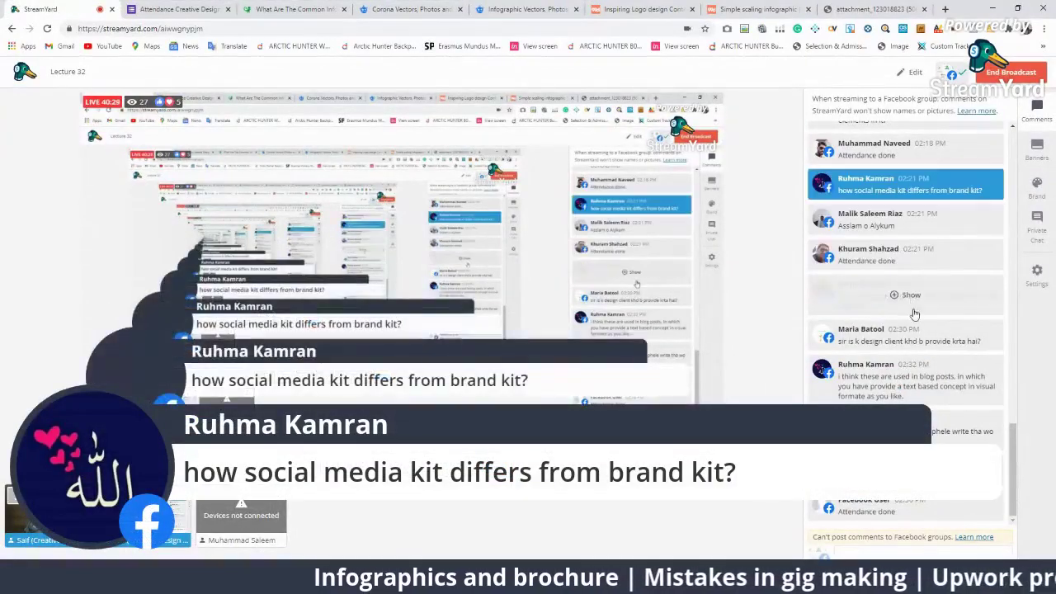
{"action": "left_click", "coordinate": [923, 379]}
{"action": "scroll", "coordinate": [940, 330], "scroll_direction": "up", "scroll_amount": 2}
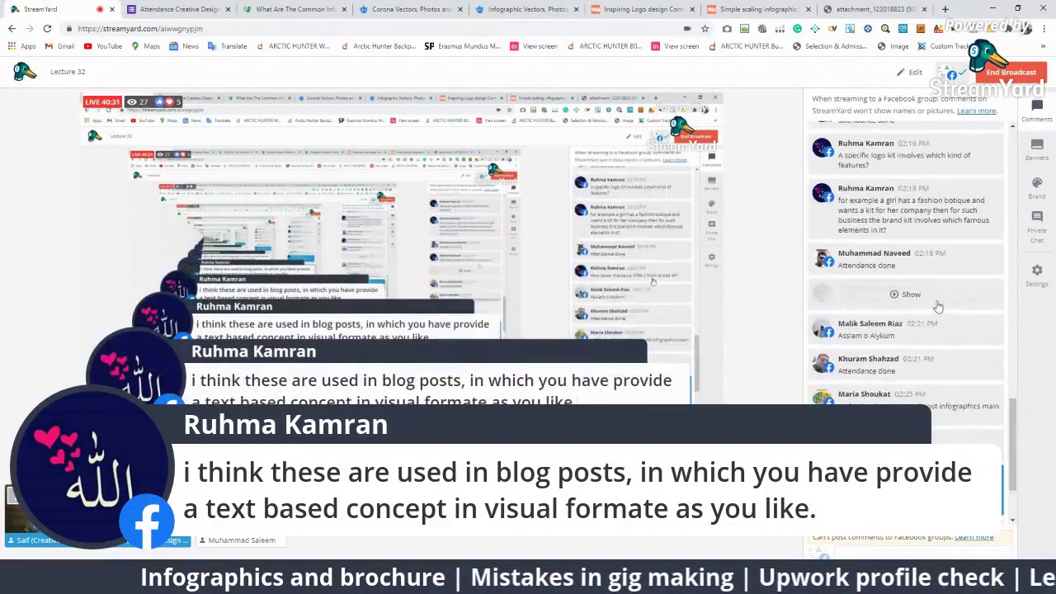
{"action": "left_click", "coordinate": [956, 396]}
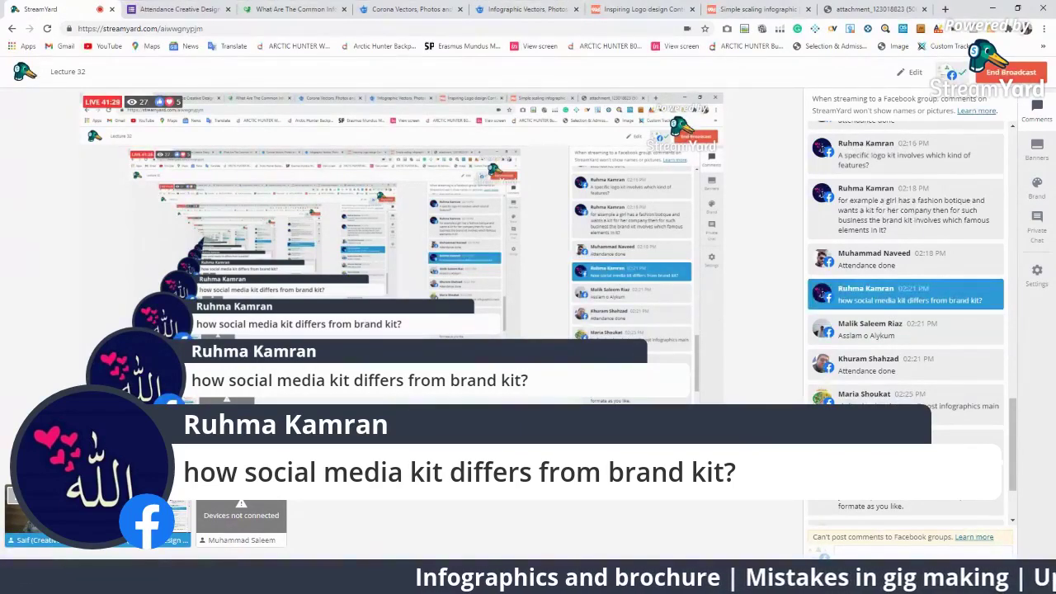
{"action": "key", "text": "alt+Tab"}
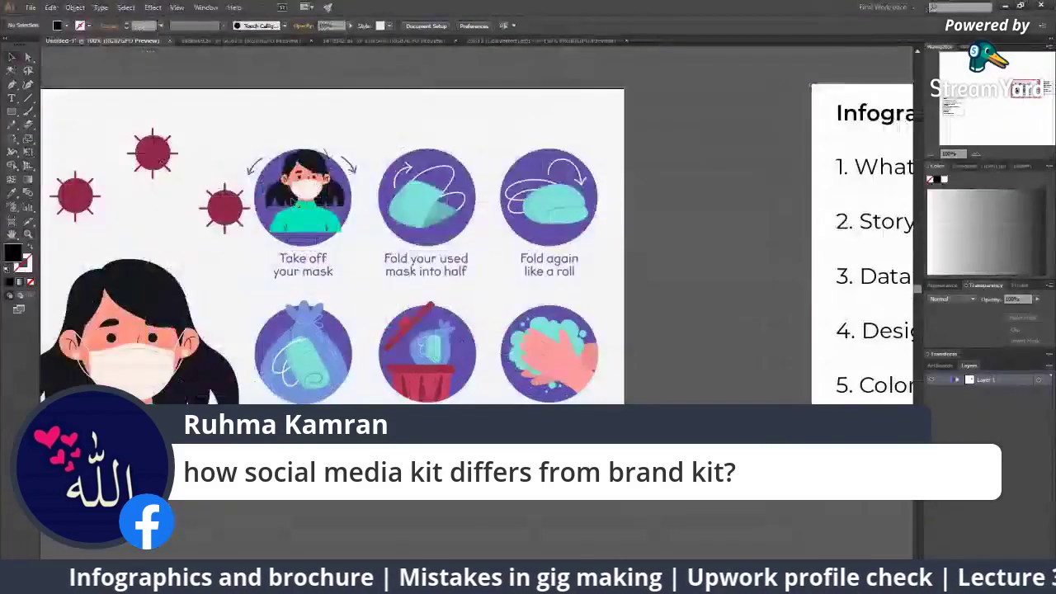
- Cycle through the open documents back to the infographic and zoom onto the Brand Identity list
{"action": "left_click", "coordinate": [201, 37]}
{"action": "left_click", "coordinate": [388, 41]}
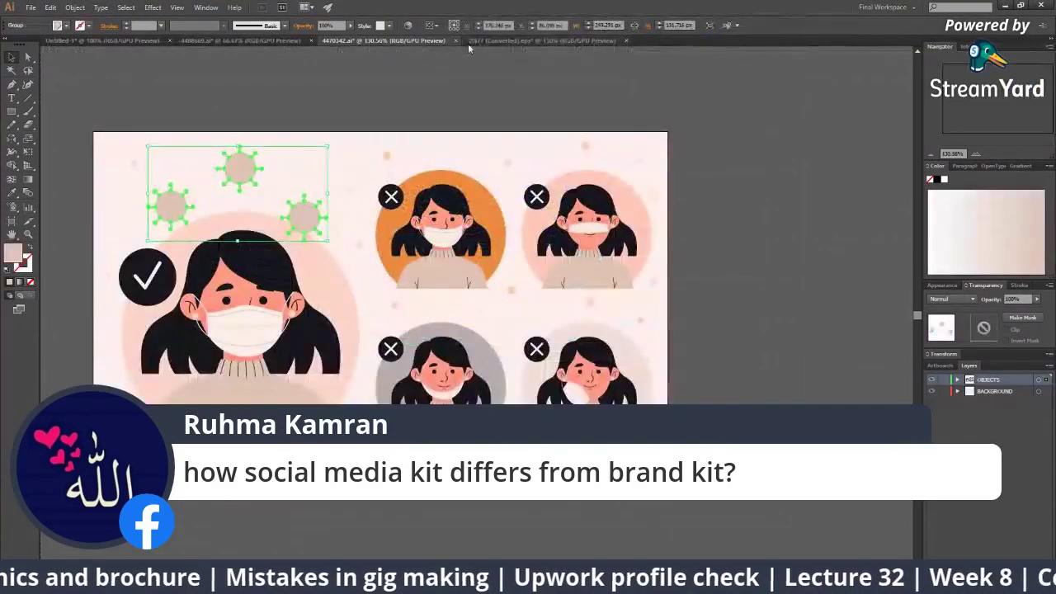
{"action": "left_click", "coordinate": [510, 41]}
{"action": "left_click", "coordinate": [124, 40]}
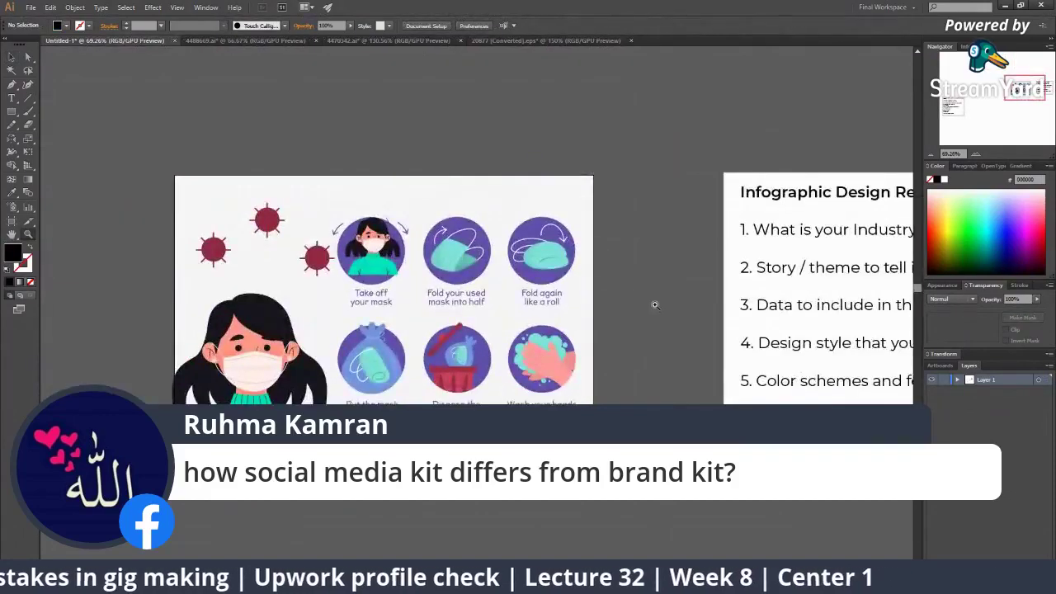
{"action": "left_click", "coordinate": [655, 302]}
{"action": "key", "text": "ctrl+minus"}
{"action": "key", "text": "ctrl+minus"}
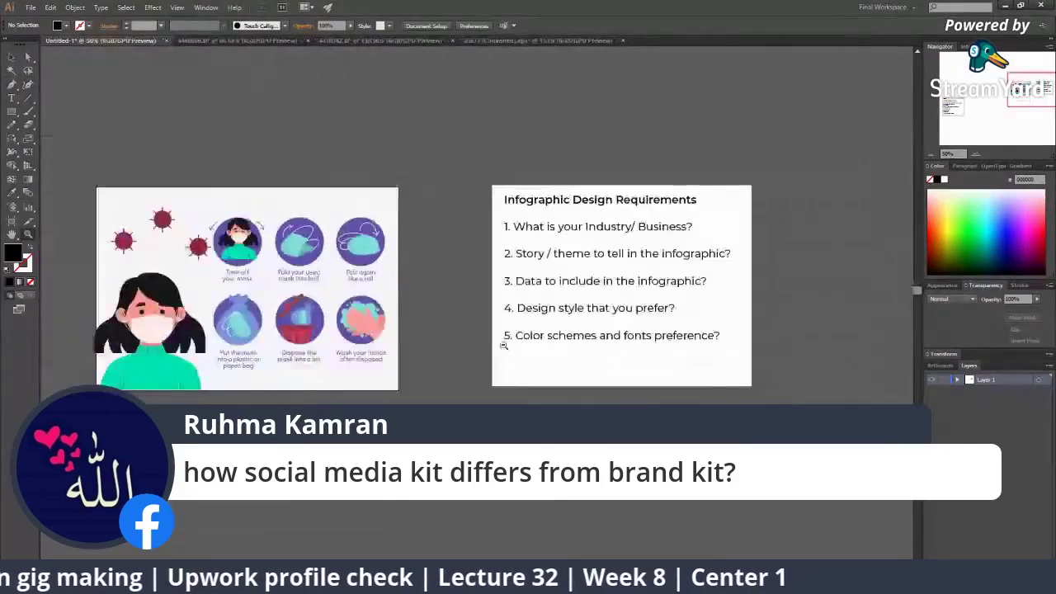
{"action": "key", "text": "ctrl+minus"}
{"action": "key", "text": "ctrl+minus"}
{"action": "key", "text": "ctrl+minus"}
{"action": "mouse_move", "coordinate": [270, 357]}
{"action": "left_mouse_down"}
{"action": "mouse_move", "coordinate": [500, 284]}
{"action": "mouse_move", "coordinate": [305, 292]}
{"action": "left_mouse_up"}
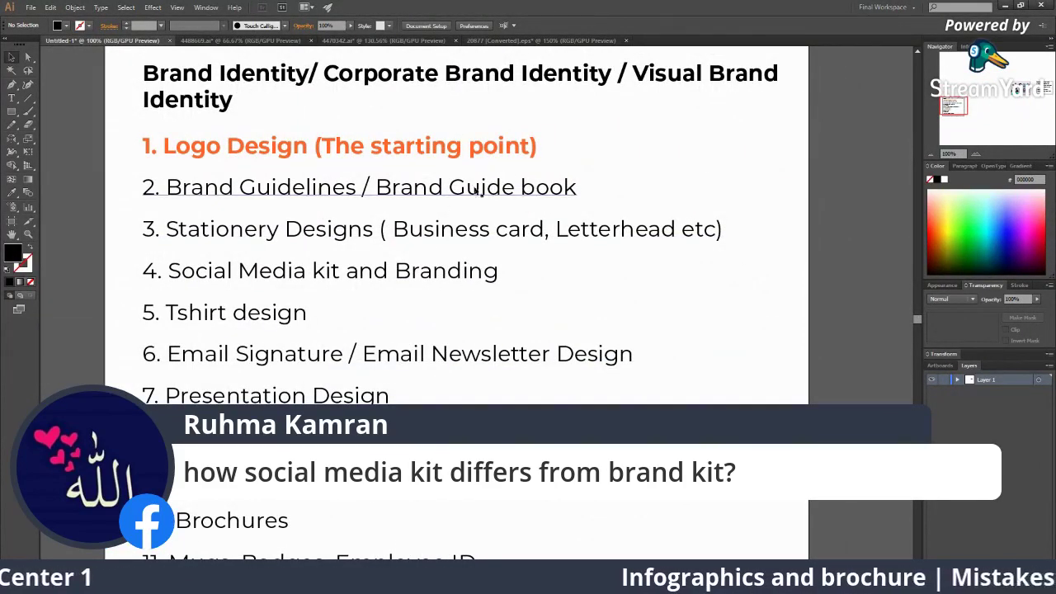
- Try selecting the Stationery Designs and Social Media kit lines, then marquee-select list lines 2 to 4
{"action": "left_click", "coordinate": [516, 191]}
{"action": "left_click", "coordinate": [487, 233]}
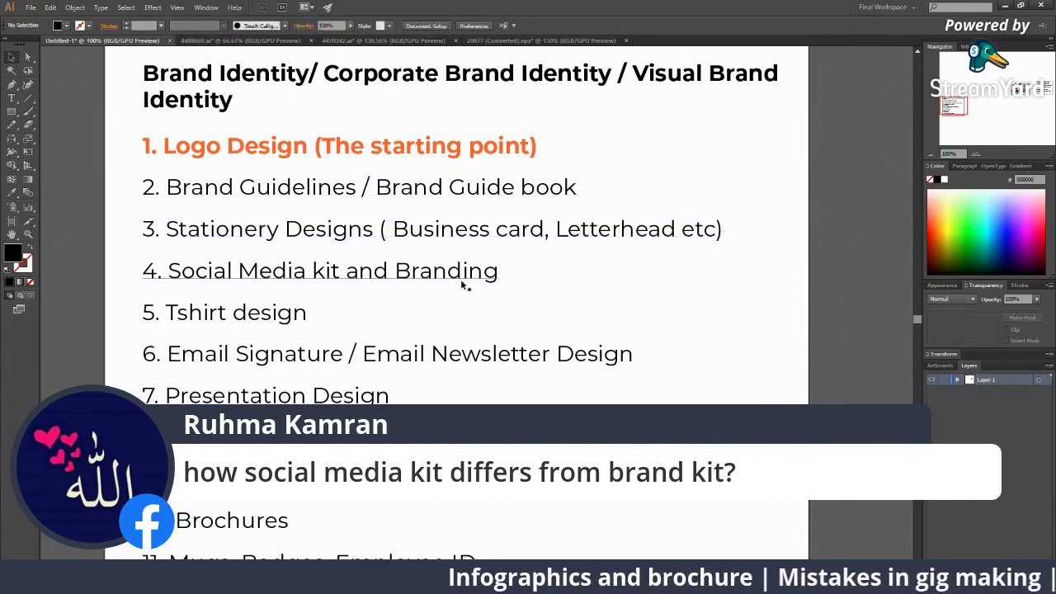
{"action": "left_click", "coordinate": [462, 278]}
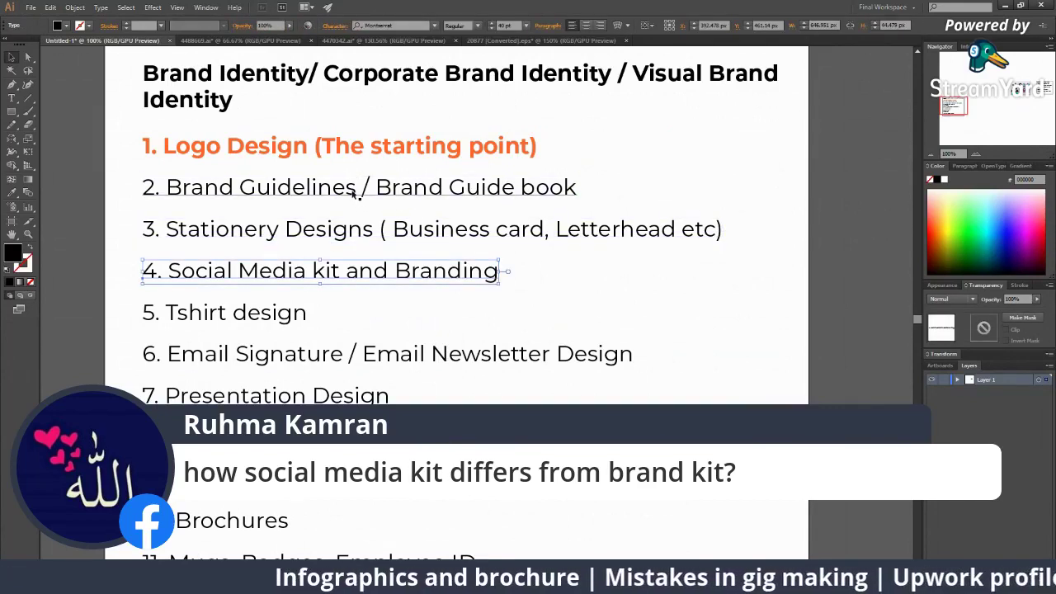
{"action": "left_click", "coordinate": [360, 231]}
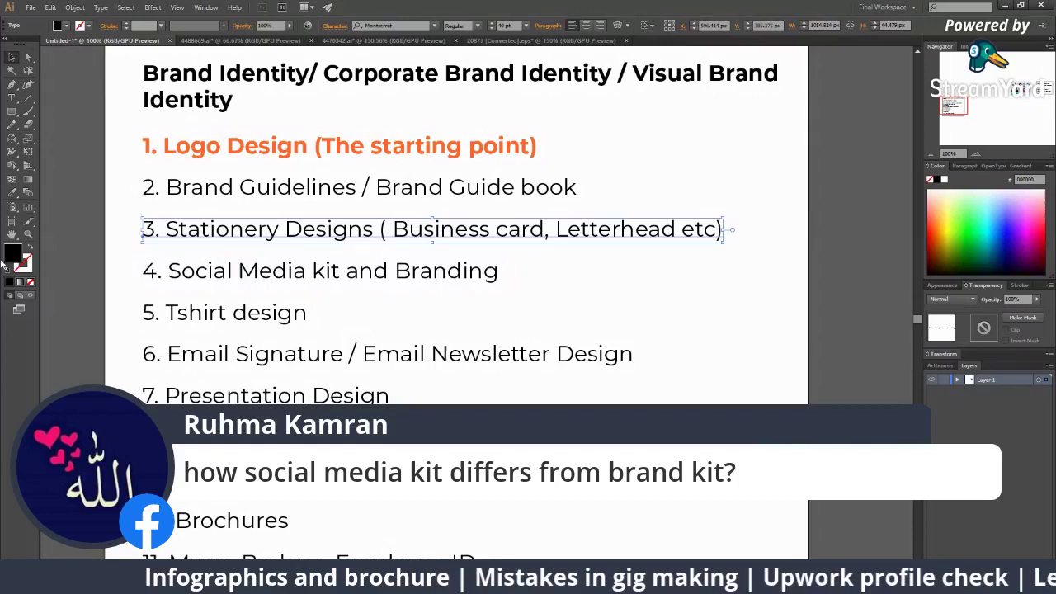
{"action": "left_click", "coordinate": [183, 276]}
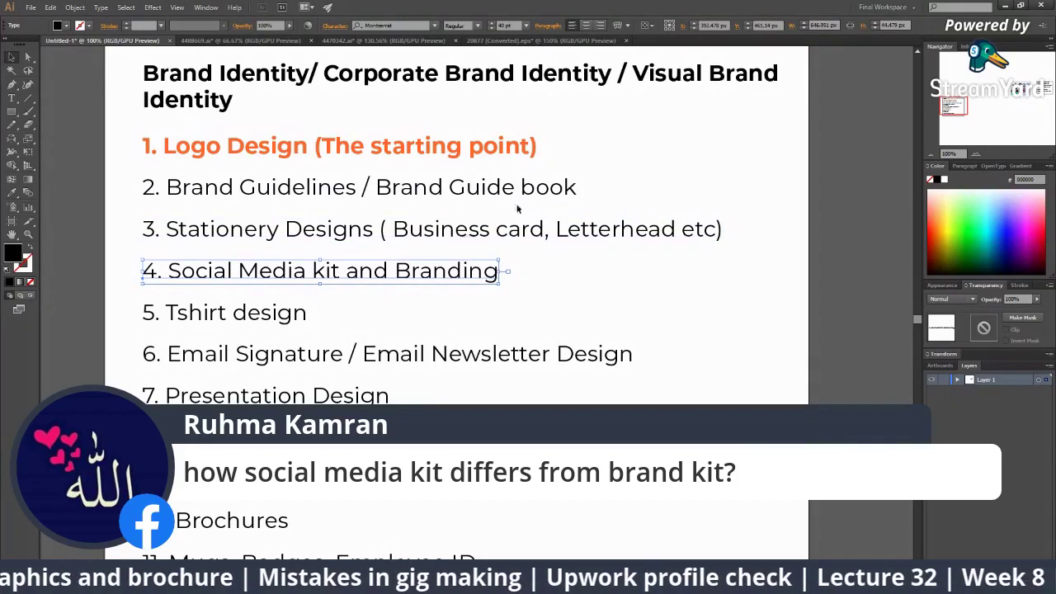
{"action": "left_click", "coordinate": [532, 305]}
{"action": "left_click_drag", "start_coordinate": [534, 303], "coordinate": [370, 147]}
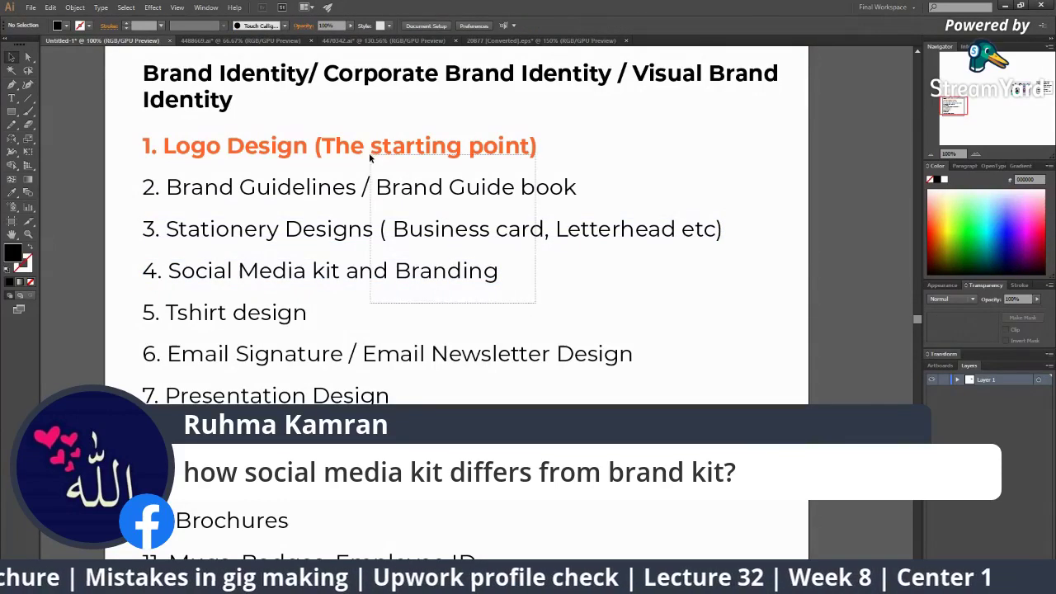
{"action": "left_click", "coordinate": [503, 277]}
{"action": "left_click_drag", "start_coordinate": [553, 306], "coordinate": [415, 189]}
- Clear the marquee and select the single text frame holding list items 2 to 4
{"action": "scroll", "coordinate": [415, 188], "scroll_direction": "down", "scroll_amount": 1}
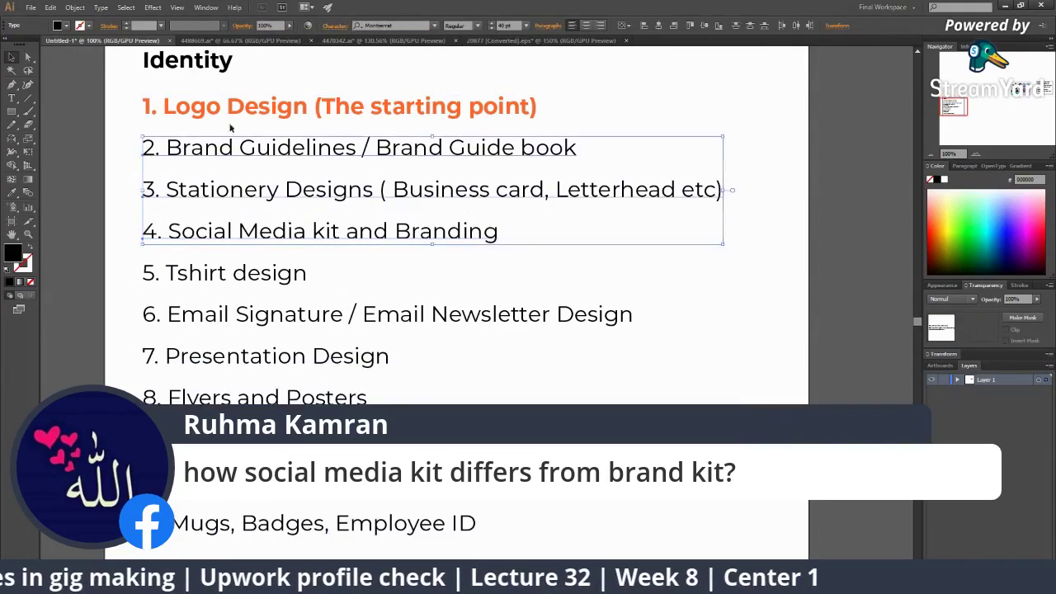
{"action": "scroll", "coordinate": [476, 262], "scroll_direction": "up", "scroll_amount": 1}
{"action": "scroll", "coordinate": [476, 262], "scroll_direction": "up", "scroll_amount": 1}
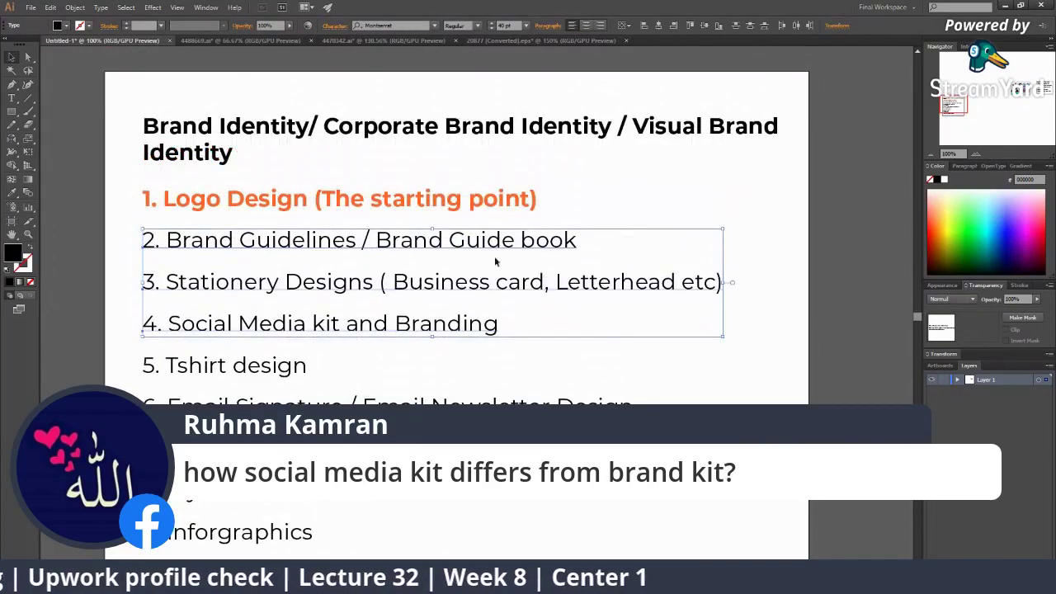
{"action": "left_click", "coordinate": [454, 104]}
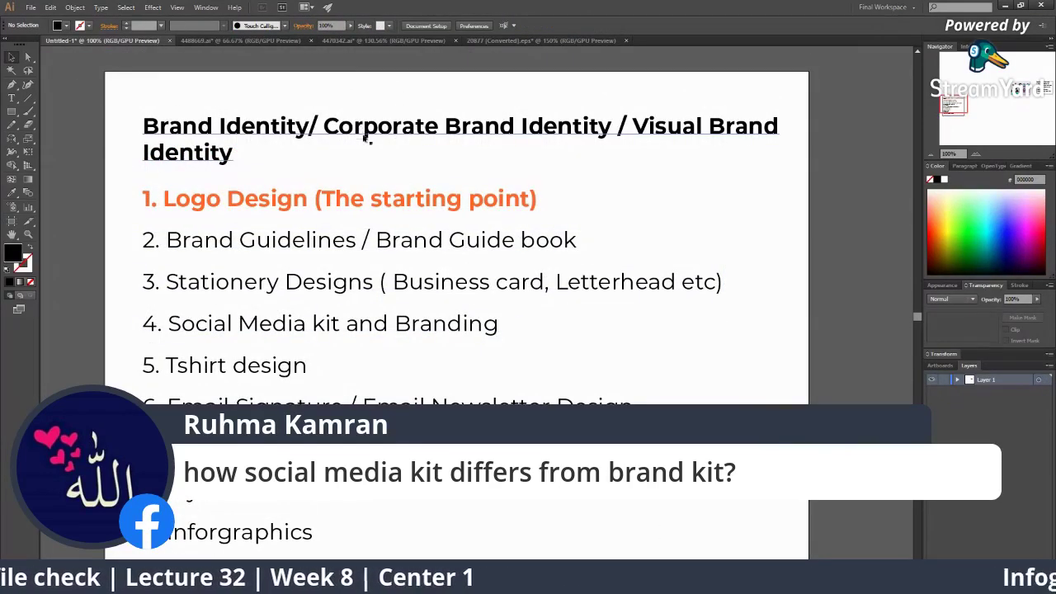
{"action": "scroll", "coordinate": [561, 177], "scroll_direction": "down", "scroll_amount": 1}
{"action": "scroll", "coordinate": [351, 245], "scroll_direction": "down", "scroll_amount": 2}
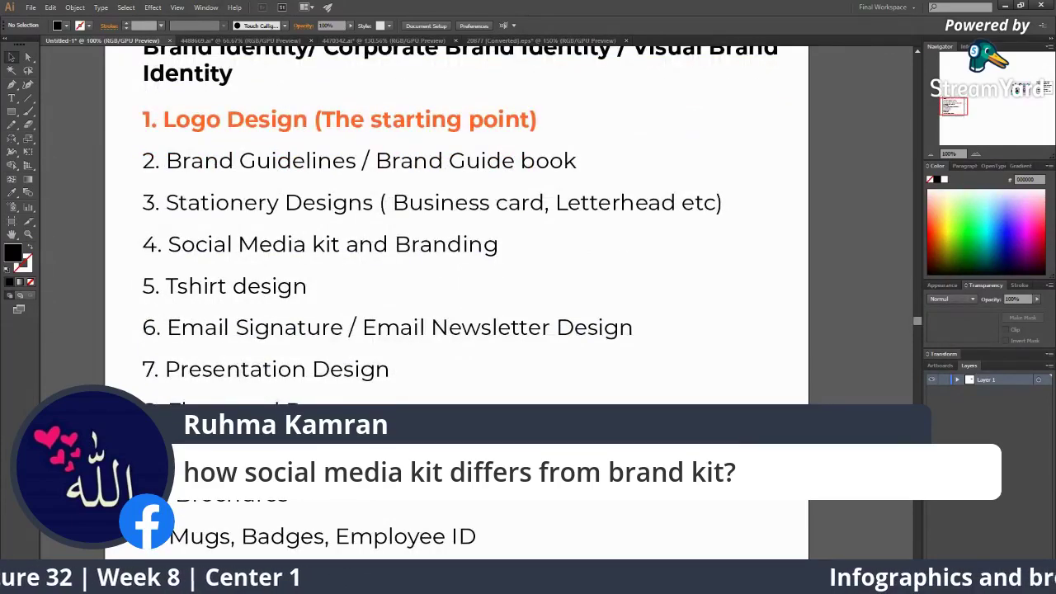
{"action": "scroll", "coordinate": [384, 271], "scroll_direction": "up", "scroll_amount": 1}
{"action": "scroll", "coordinate": [384, 280], "scroll_direction": "up", "scroll_amount": 2}
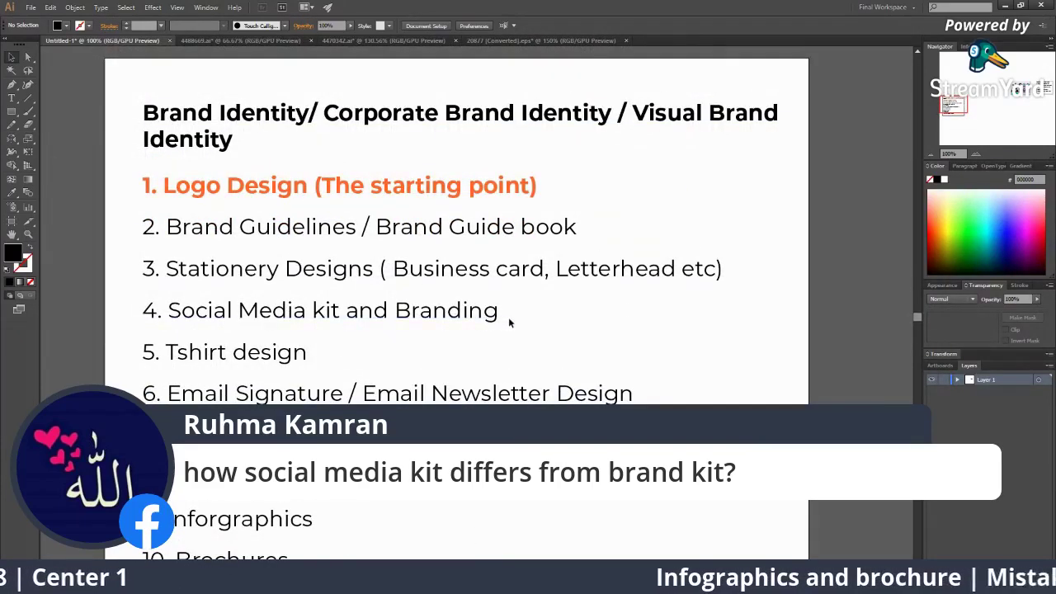
{"action": "left_click", "coordinate": [231, 227]}
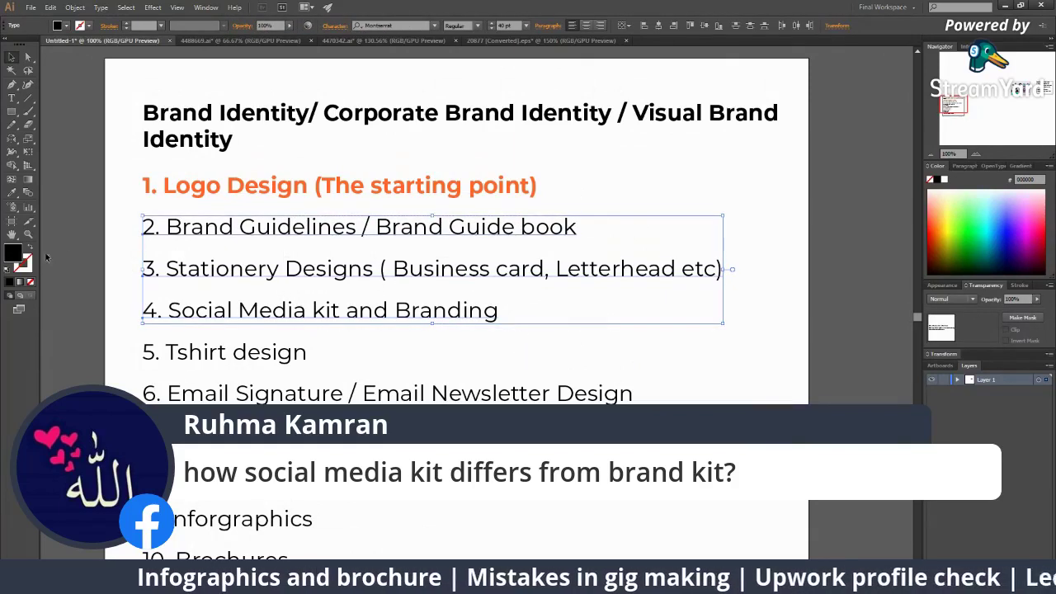
- Set the selected list lines' fill to teal 36BFA8 using the Color Picker, then deselect
{"action": "left_click", "coordinate": [989, 202]}
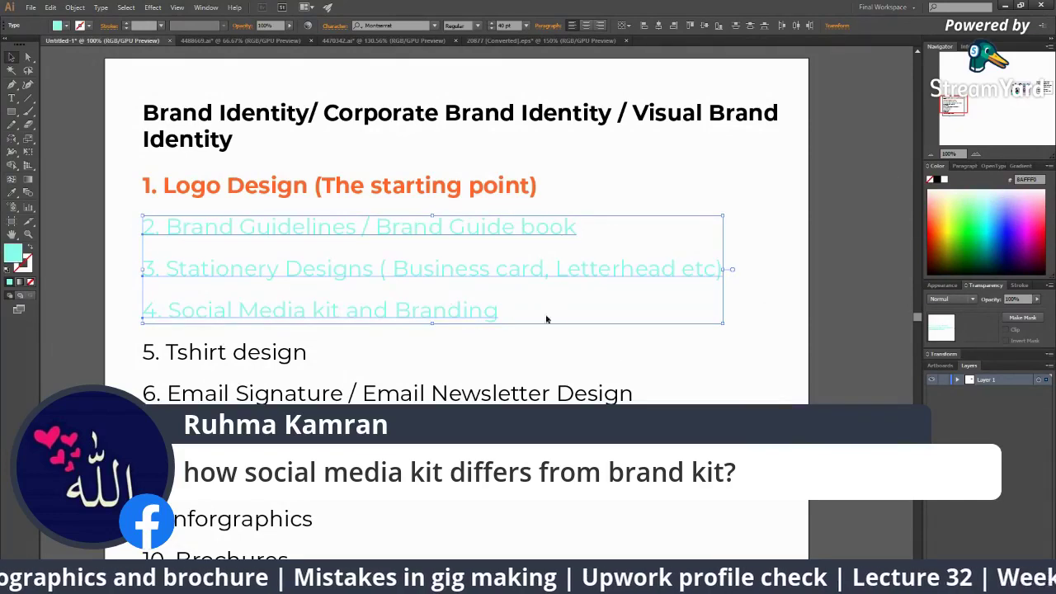
{"action": "double_click", "coordinate": [13, 254]}
{"action": "left_click", "coordinate": [434, 133]}
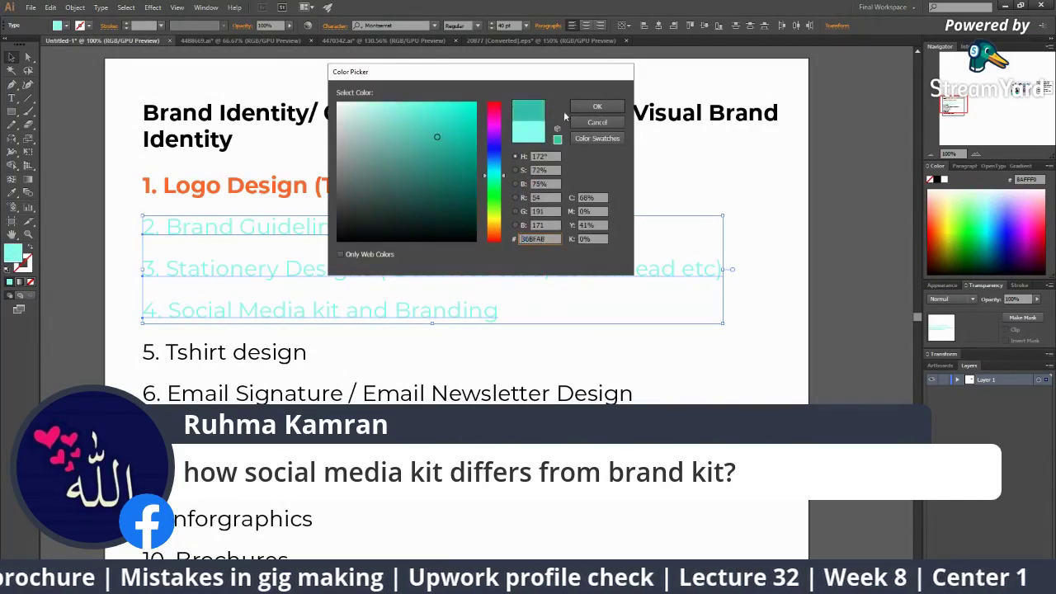
{"action": "left_click", "coordinate": [597, 106]}
{"action": "left_click", "coordinate": [528, 157]}
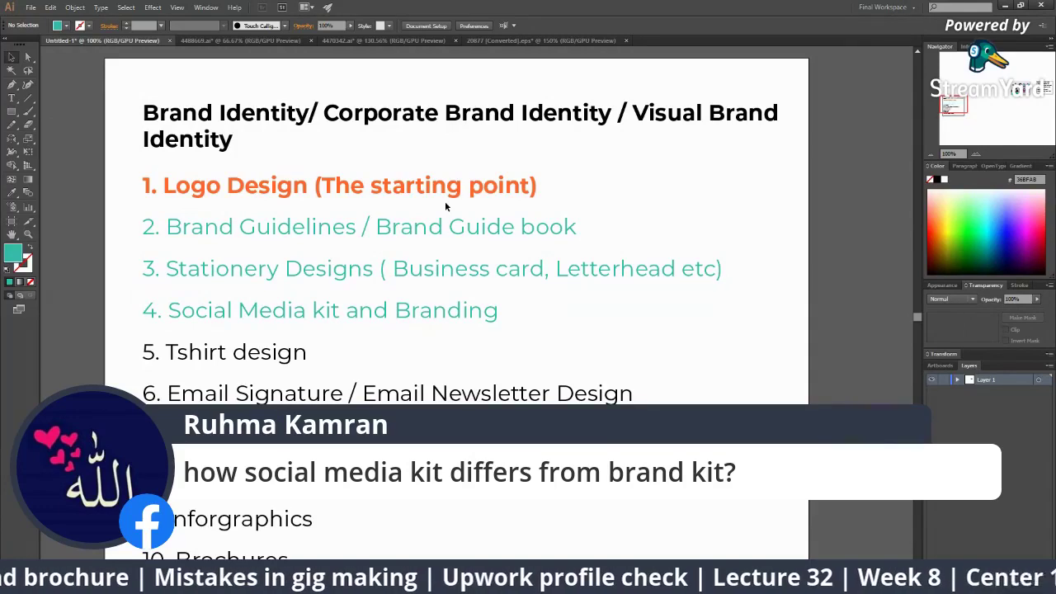
{"action": "scroll", "coordinate": [445, 201], "scroll_direction": "down", "scroll_amount": 2}
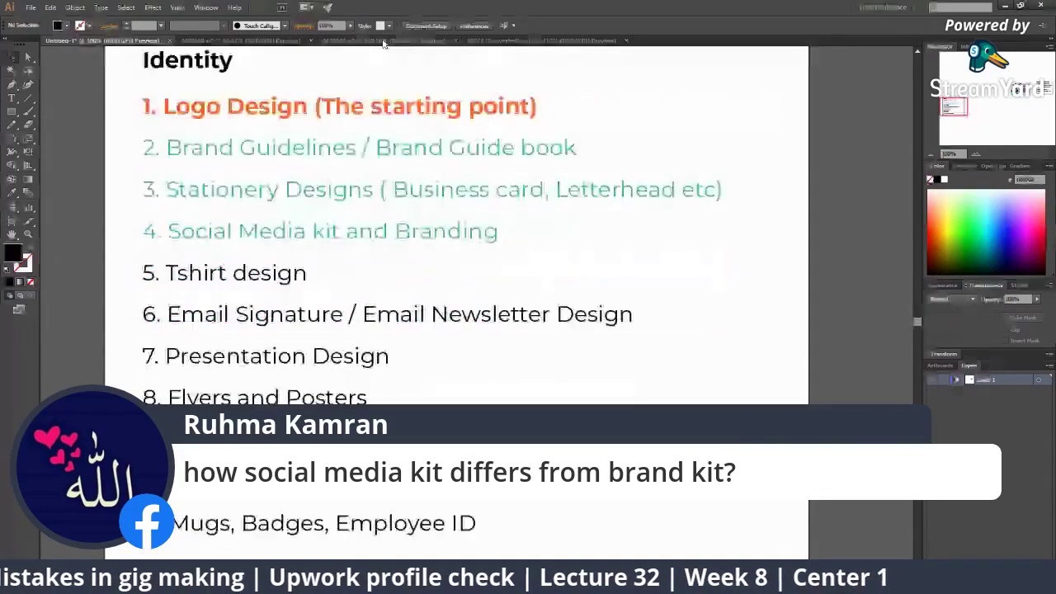
- Cycle through the business infographics and mask documents, ending back on Untitled-1
{"action": "left_click", "coordinate": [383, 41]}
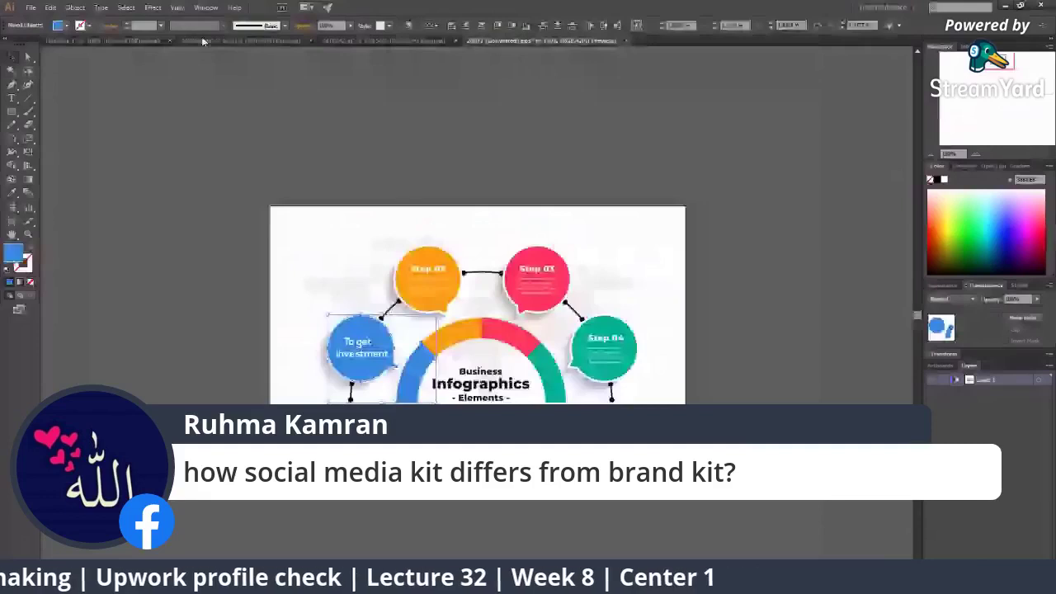
{"action": "left_click", "coordinate": [201, 42]}
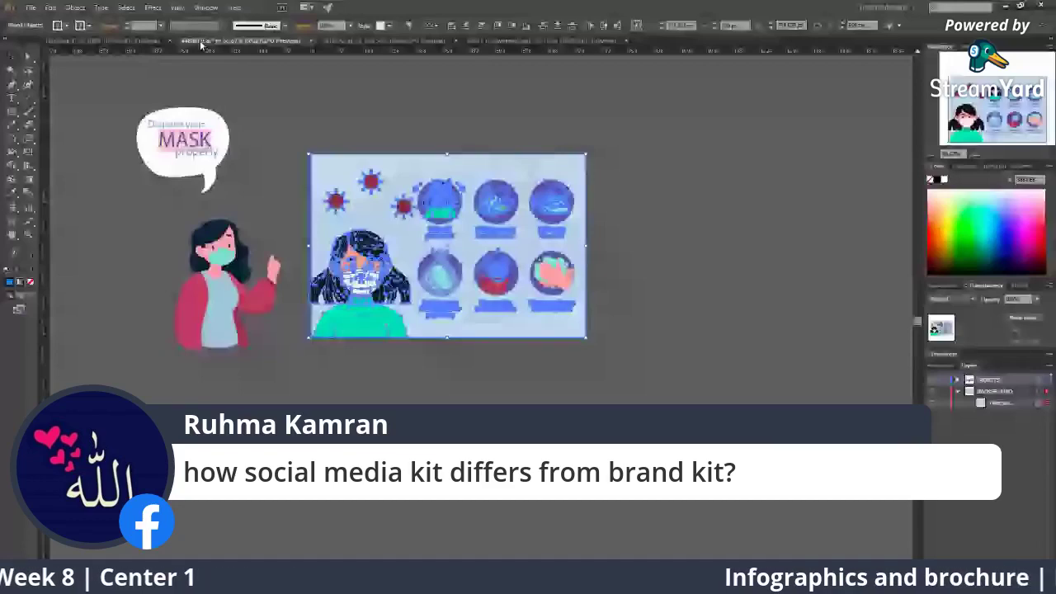
{"action": "key", "text": "ctrl+Tab"}
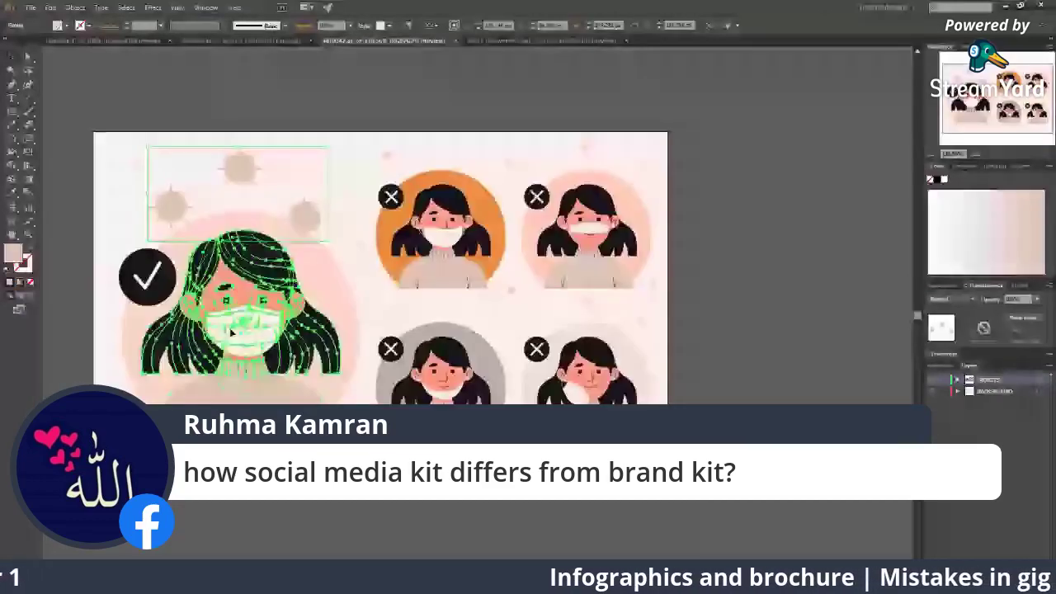
{"action": "key", "text": "ctrl+Tab"}
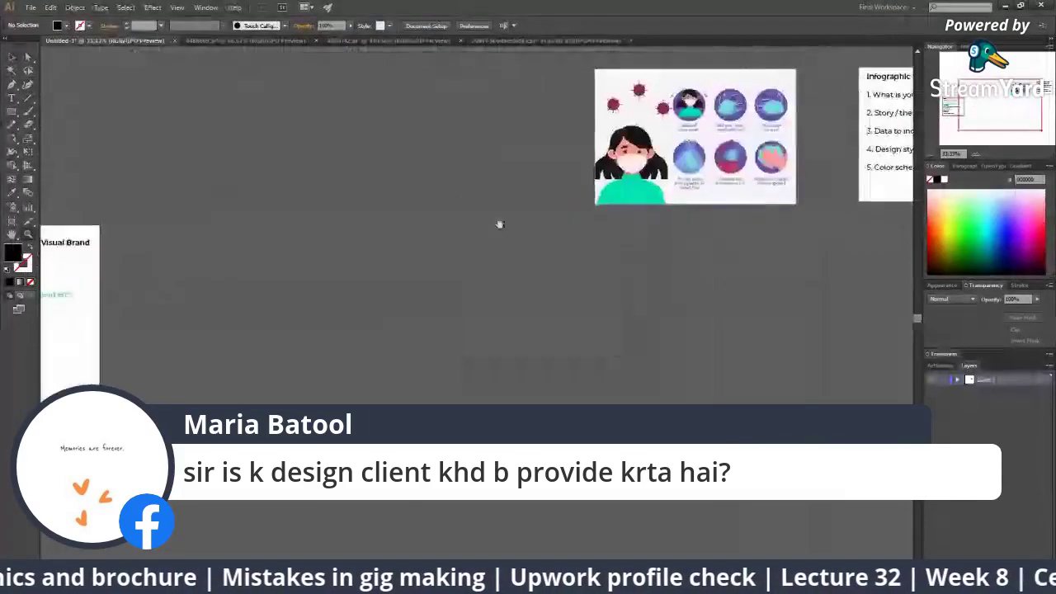
- Duplicate question 5 below itself and rewrite it as '6. Share reference image of infographics you like'
{"action": "scroll", "coordinate": [499, 224], "scroll_direction": "up", "scroll_amount": 2}
{"action": "scroll", "coordinate": [462, 272], "scroll_direction": "up", "scroll_amount": 2}
{"action": "scroll", "coordinate": [437, 305], "scroll_direction": "up", "scroll_amount": 2}
{"action": "scroll", "coordinate": [424, 314], "scroll_direction": "up", "scroll_amount": 2}
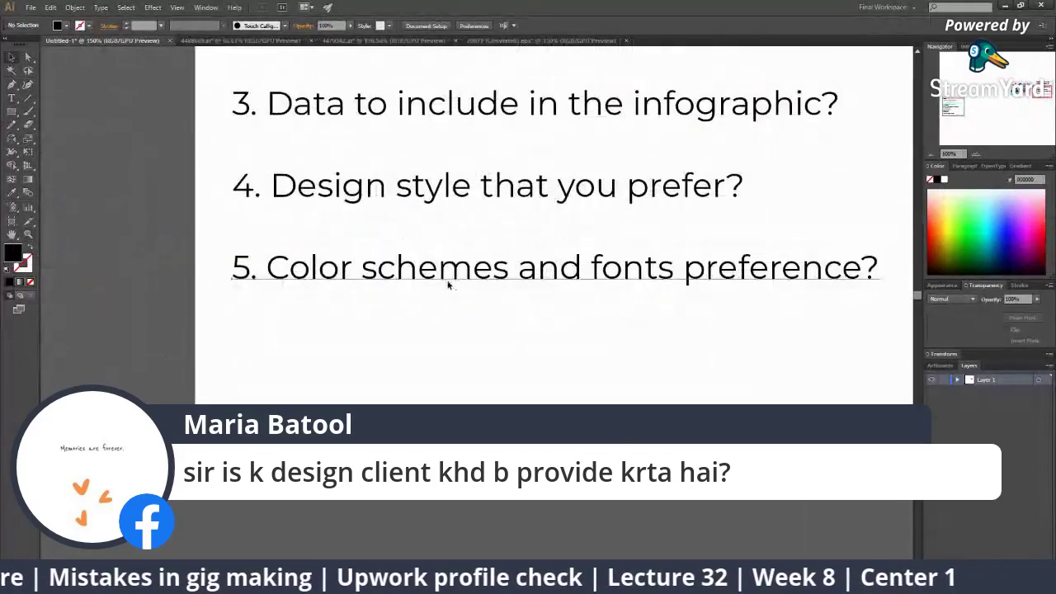
{"action": "left_click_drag", "start_coordinate": [448, 284], "coordinate": [438, 355]}
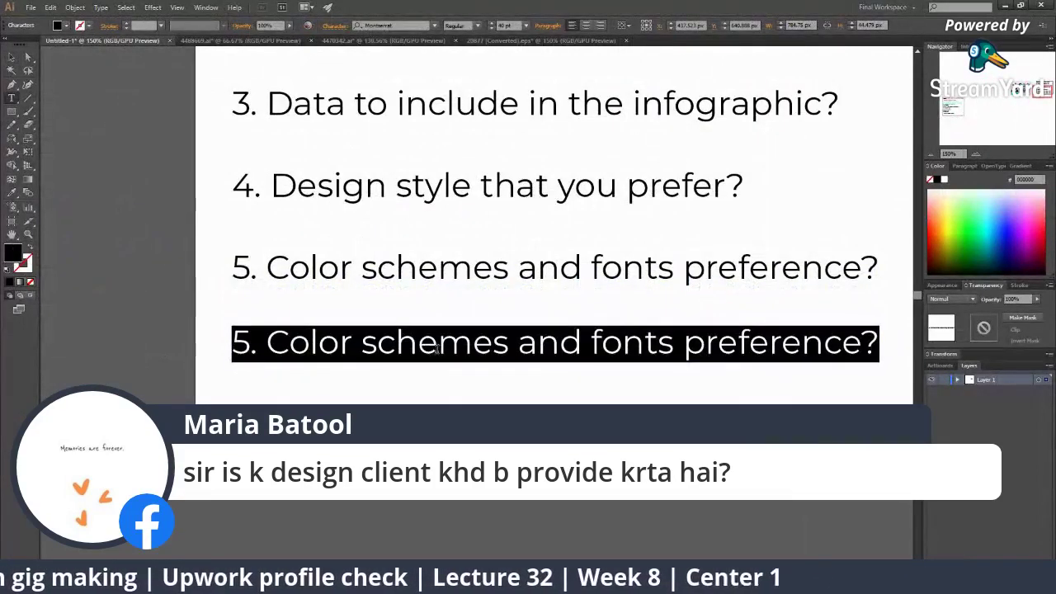
{"action": "type", "text": "6"}
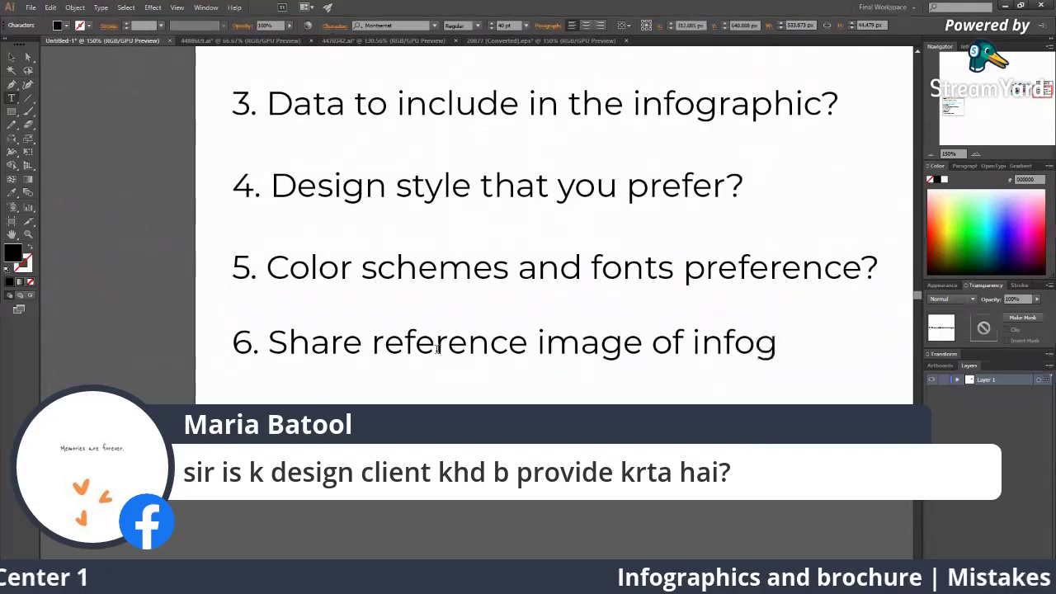
{"action": "type", "text": "ics you"}
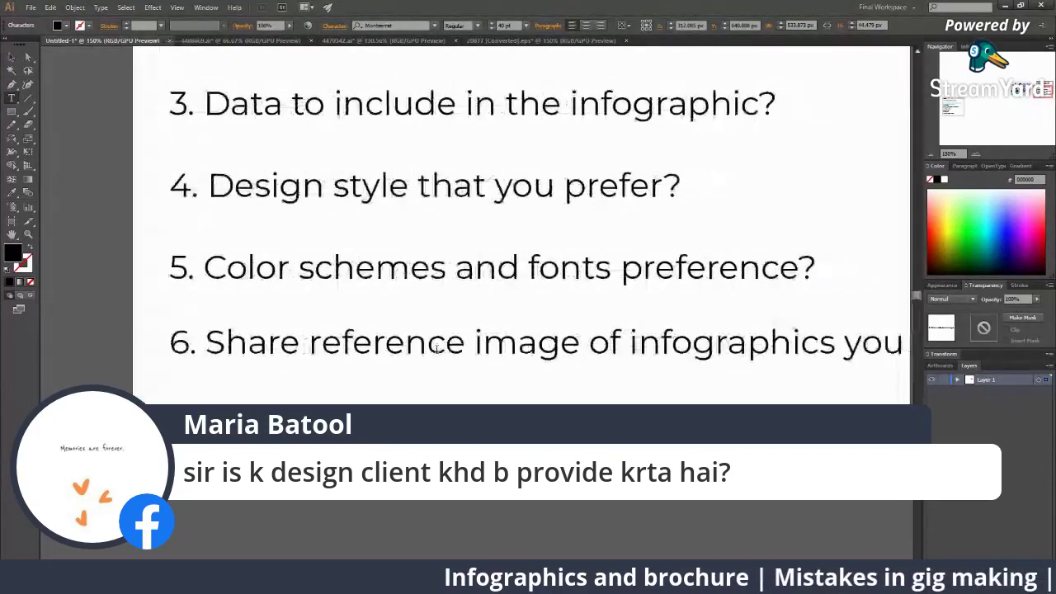
{"action": "key", "text": "Return"}
{"action": "type", "text": "like"}
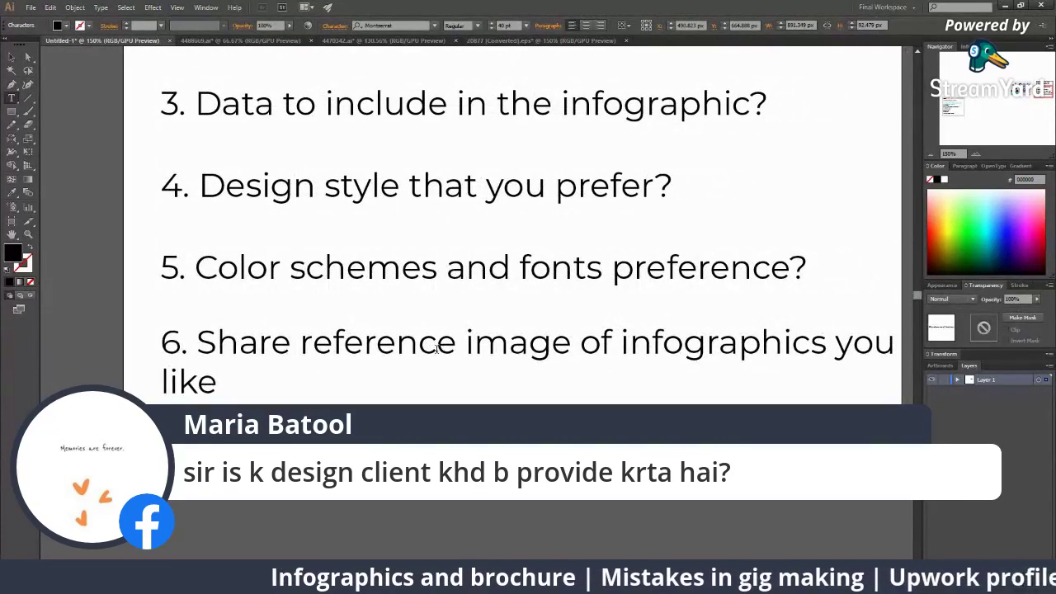
{"action": "key", "text": "Escape"}
- Zoom out and scroll to view the whole requirements artboard beside the mask infographic
{"action": "key", "text": "ctrl+minus"}
{"action": "key", "text": "ctrl+minus"}
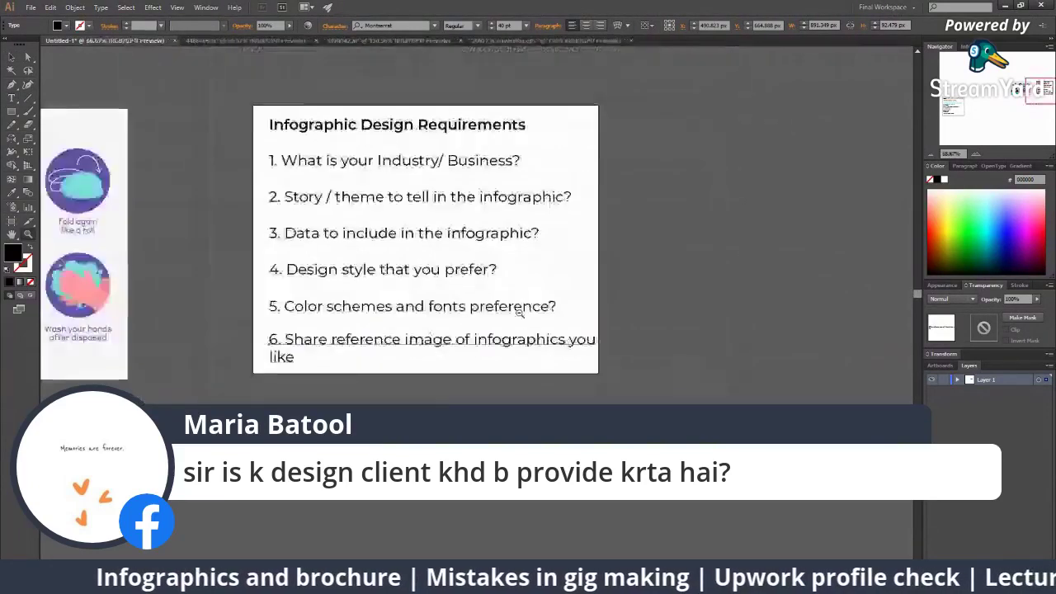
{"action": "key", "text": "ctrl+minus"}
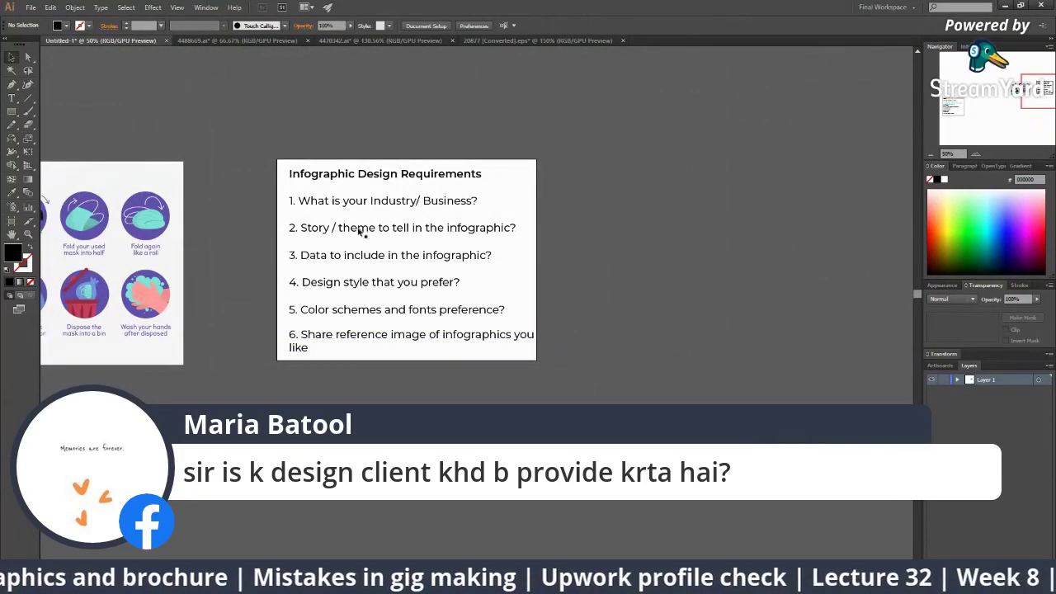
{"action": "scroll", "coordinate": [439, 323], "scroll_direction": "down", "scroll_amount": 2}
{"action": "scroll", "coordinate": [420, 388], "scroll_direction": "down", "scroll_amount": 2}
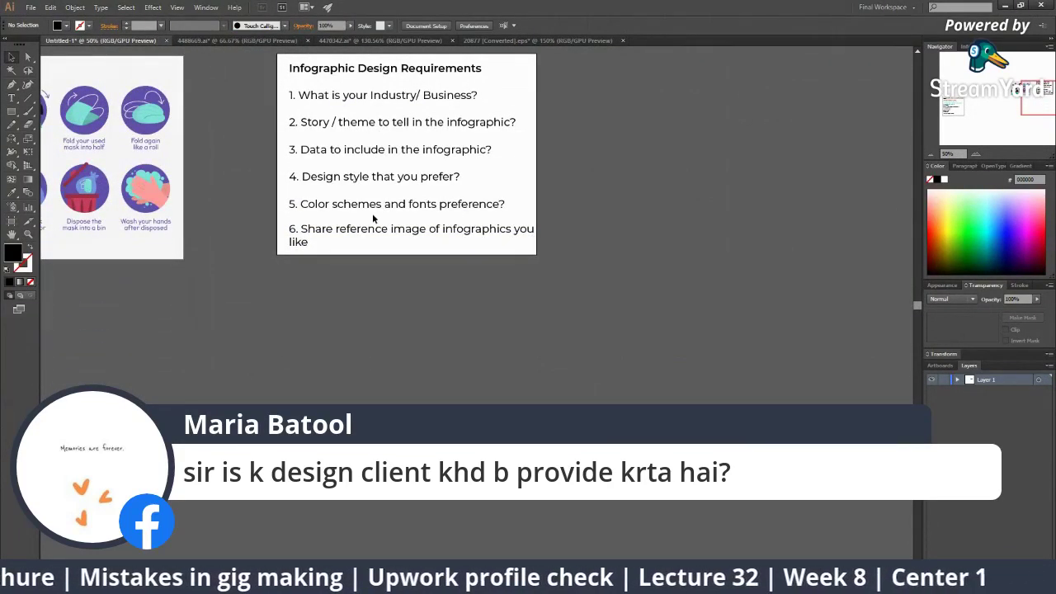
{"action": "scroll", "coordinate": [330, 218], "scroll_direction": "up", "scroll_amount": 2}
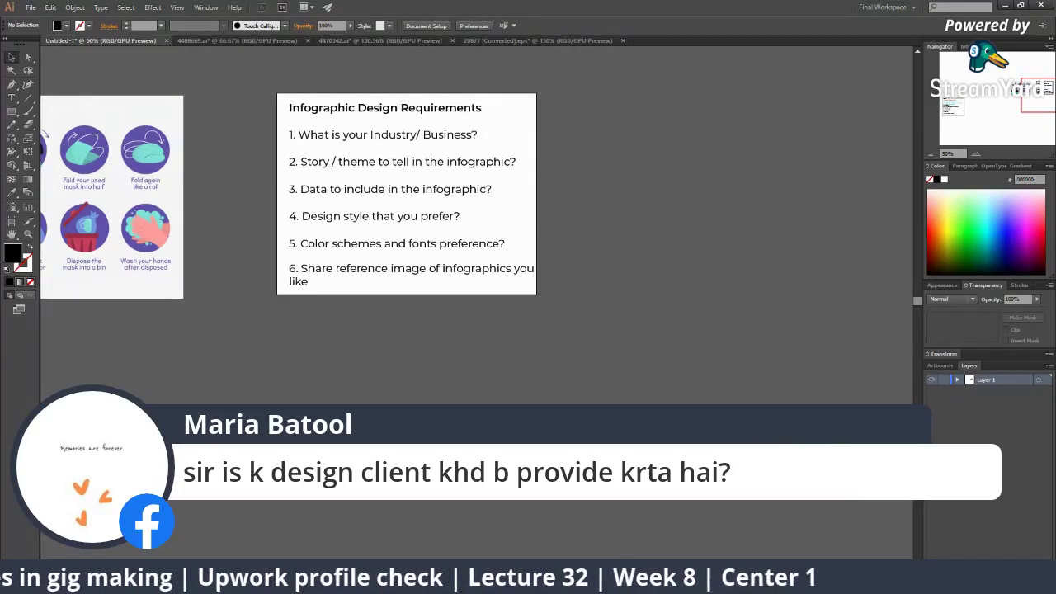
{"action": "scroll", "coordinate": [479, 198], "scroll_direction": "left", "scroll_amount": 1}
{"action": "scroll", "coordinate": [479, 198], "scroll_direction": "left", "scroll_amount": 3}
{"action": "scroll", "coordinate": [478, 198], "scroll_direction": "left", "scroll_amount": 1}
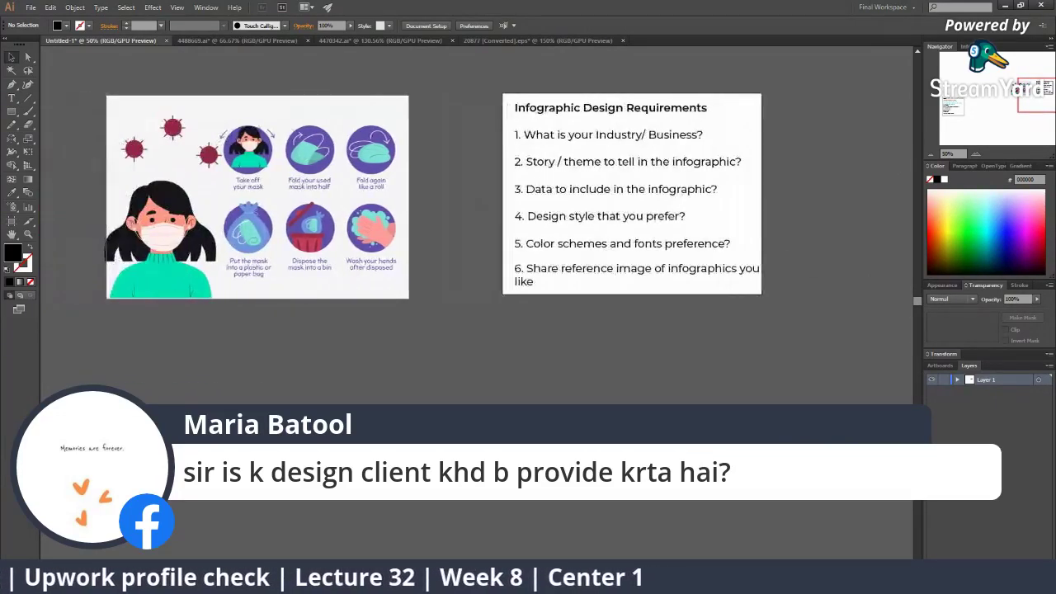
{"action": "scroll", "coordinate": [479, 198], "scroll_direction": "left", "scroll_amount": 2}
{"action": "scroll", "coordinate": [478, 198], "scroll_direction": "left", "scroll_amount": 2}
{"action": "scroll", "coordinate": [478, 198], "scroll_direction": "left", "scroll_amount": 1}
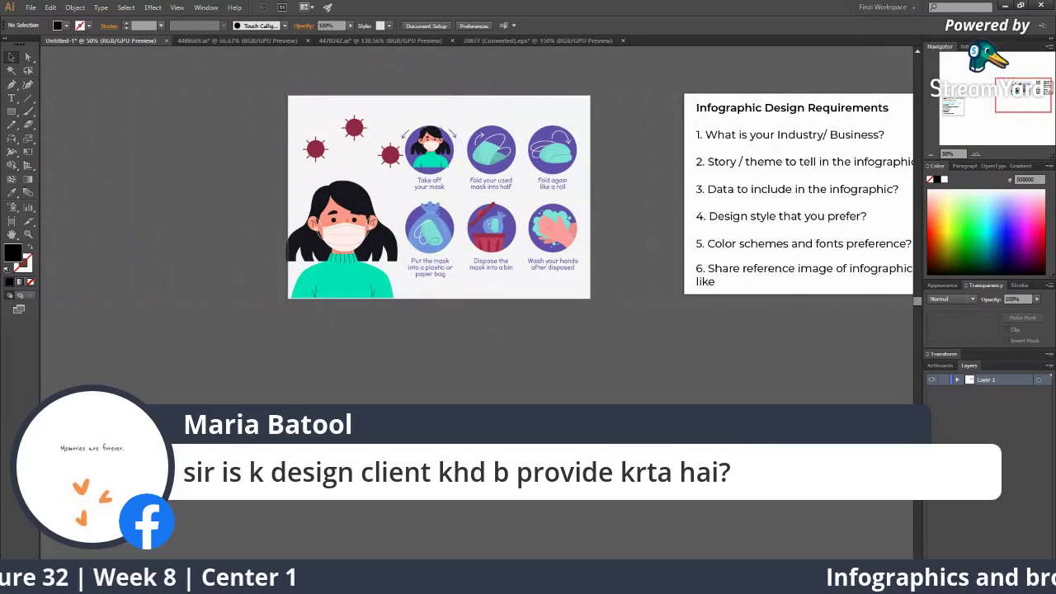
- Take the featured comment off air, reveal hidden chat comments, and briefly feature a viewer question
{"action": "key", "text": "alt+Tab"}
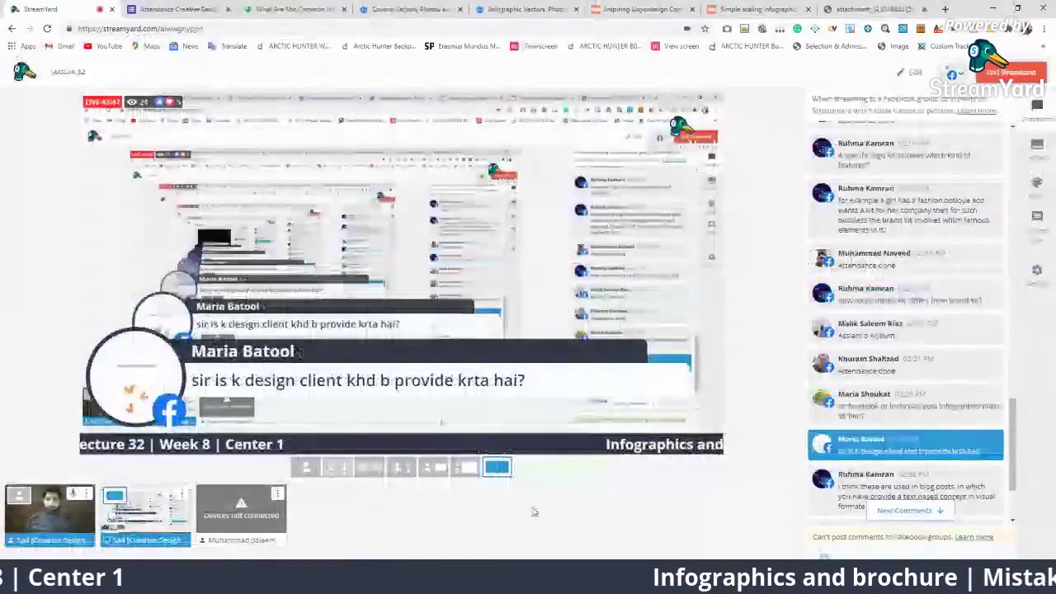
{"action": "left_click", "coordinate": [916, 476]}
{"action": "scroll", "coordinate": [932, 412], "scroll_direction": "down", "scroll_amount": 5}
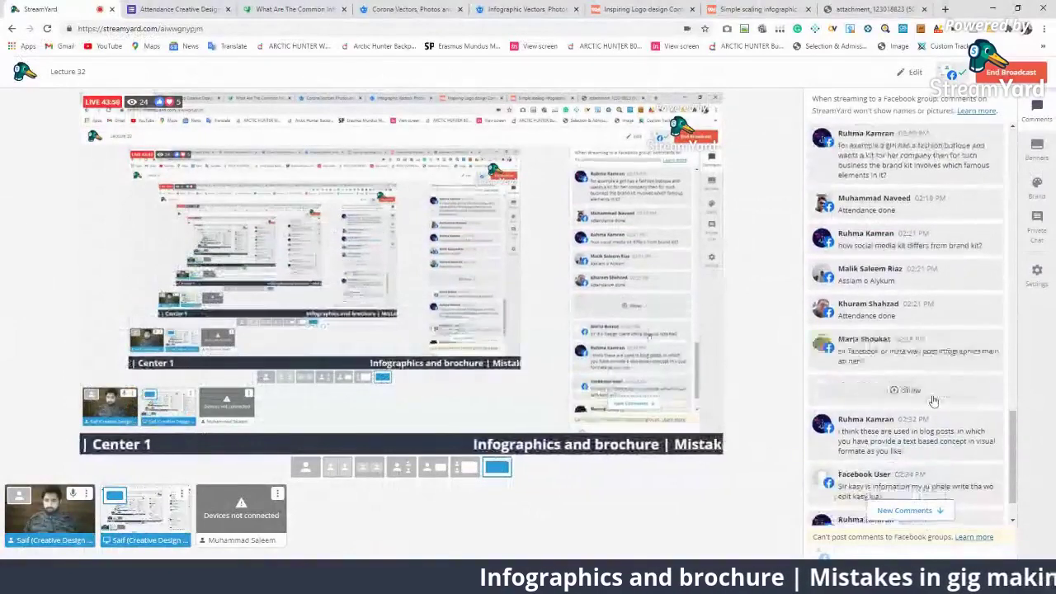
{"action": "left_click", "coordinate": [938, 403]}
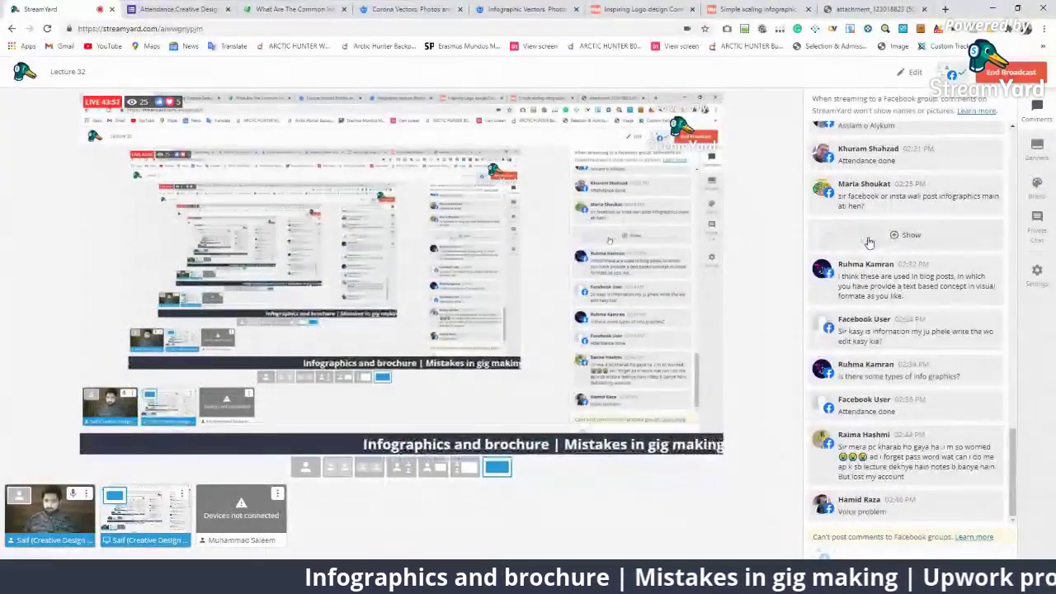
{"action": "left_click", "coordinate": [869, 243]}
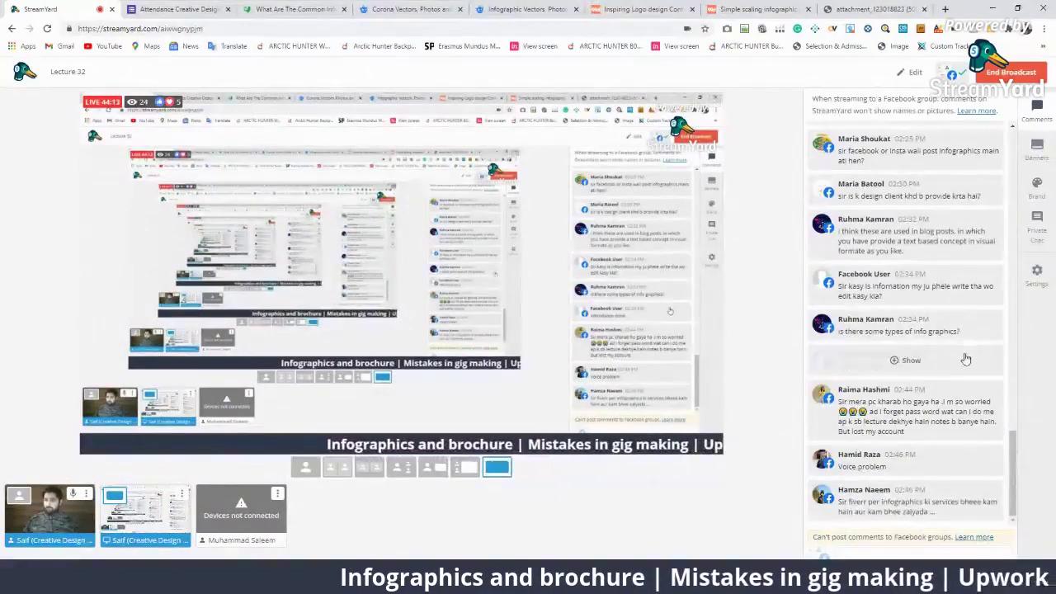
{"action": "left_click", "coordinate": [908, 284]}
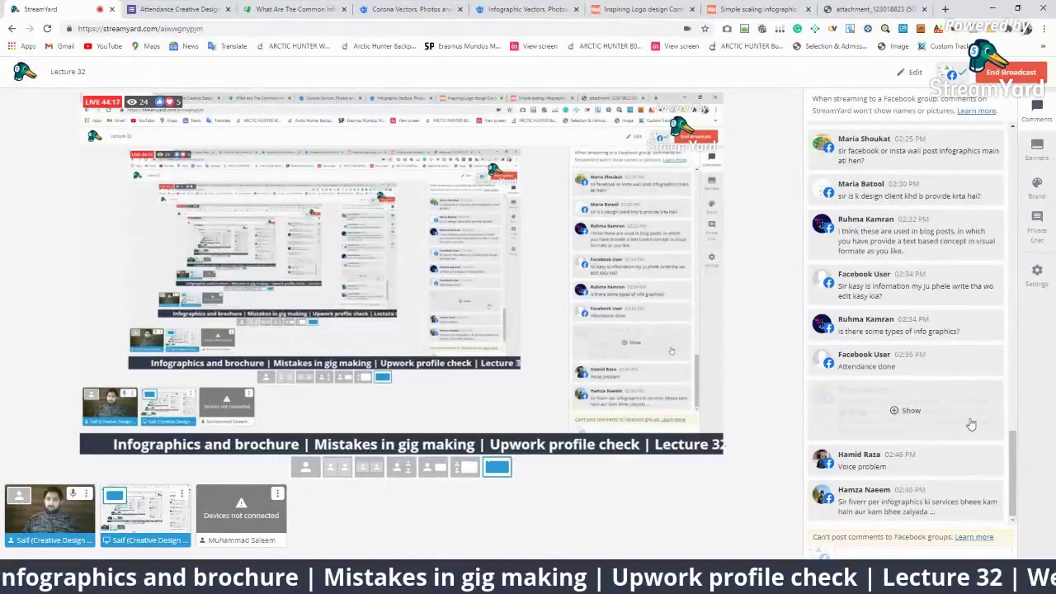
{"action": "left_click", "coordinate": [875, 289]}
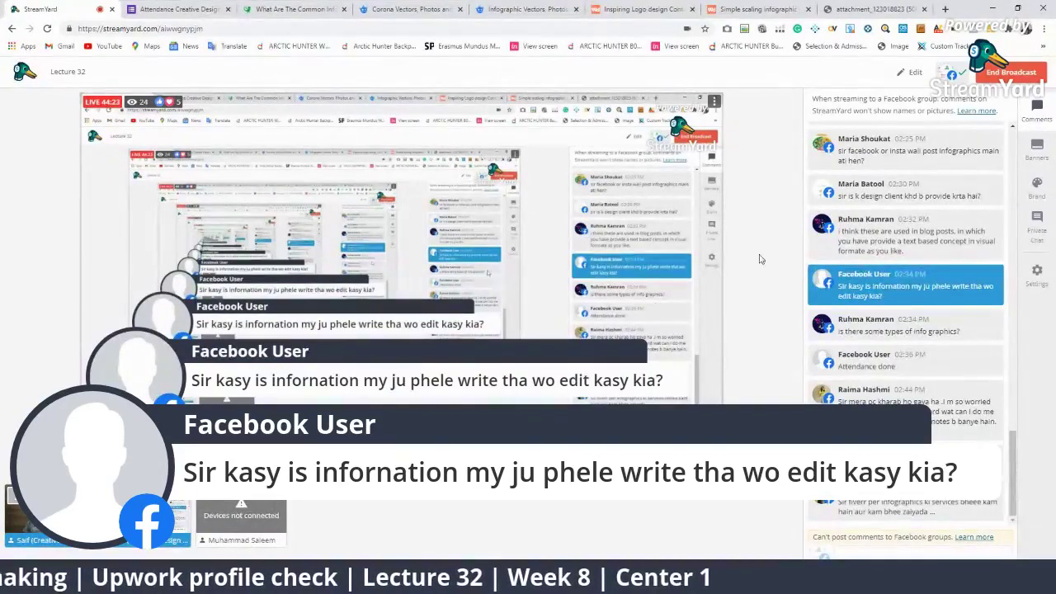
{"action": "left_click", "coordinate": [907, 285]}
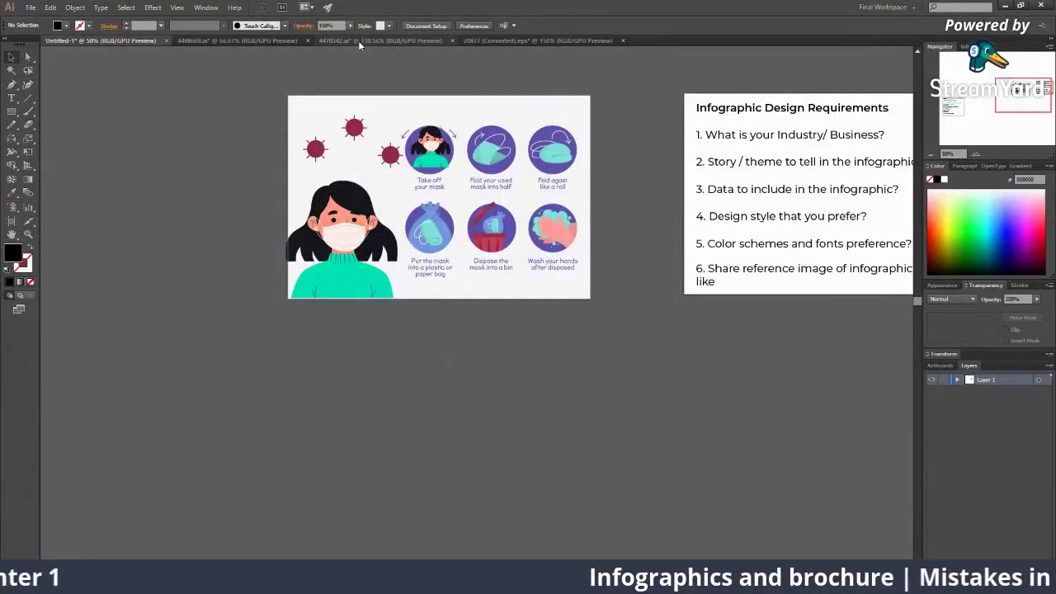
- Switch to the 20877 business infographic and select the Step 02 title and its Lorem ipsum paragraph
{"action": "left_click", "coordinate": [359, 40]}
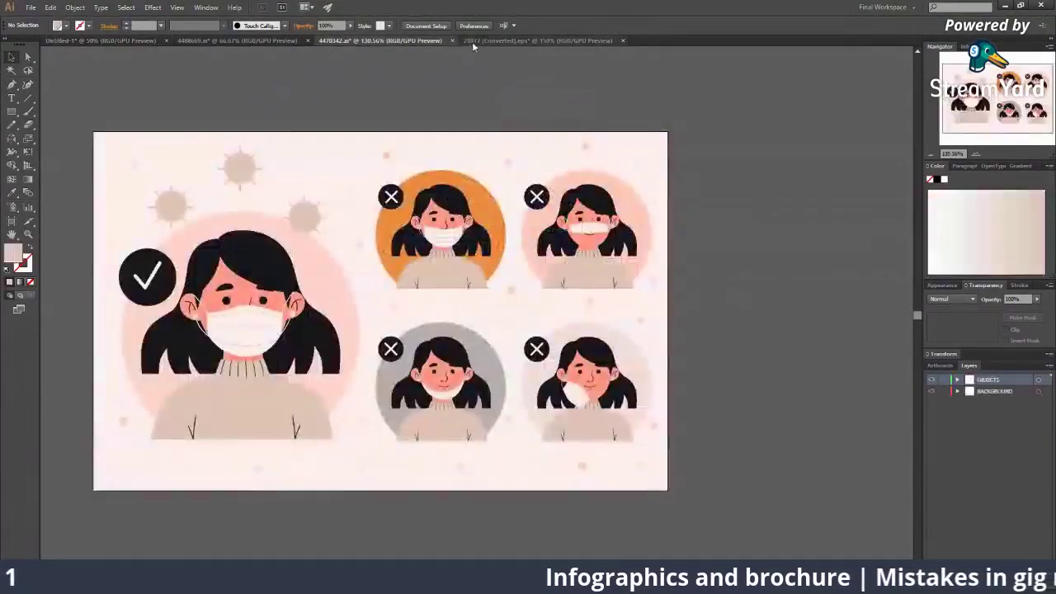
{"action": "left_click", "coordinate": [475, 41]}
{"action": "scroll", "coordinate": [462, 318], "scroll_direction": "up", "scroll_amount": 3}
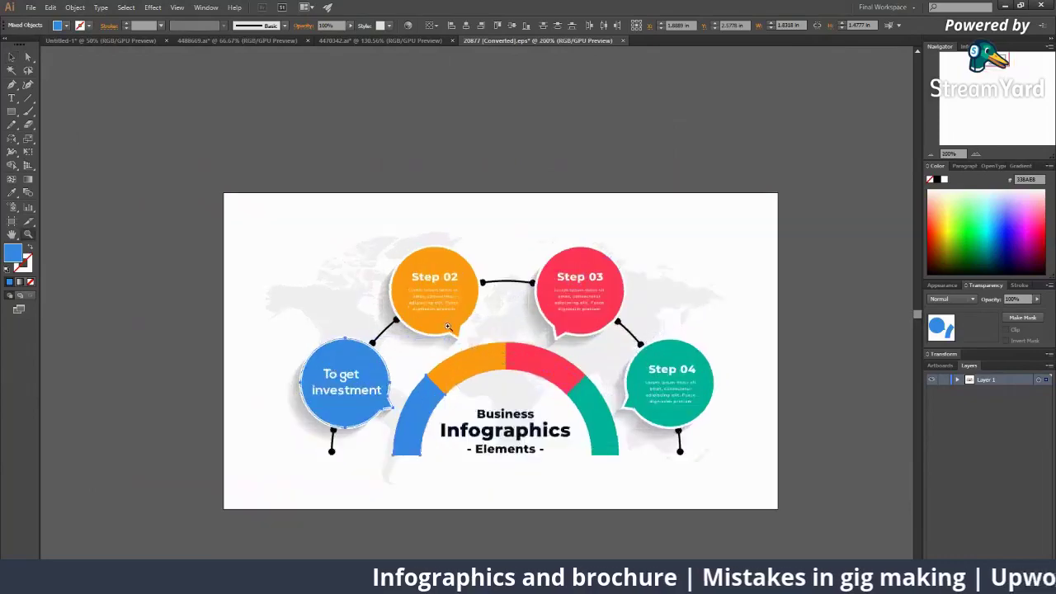
{"action": "left_click", "coordinate": [489, 203]}
{"action": "left_click", "coordinate": [492, 232], "text": "shift"}
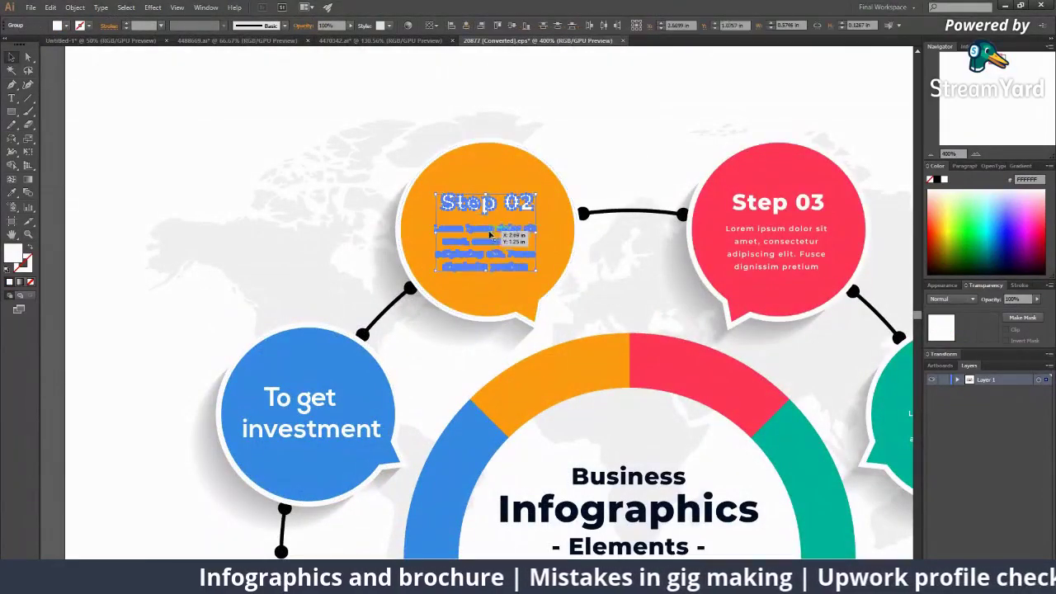
{"action": "scroll", "coordinate": [473, 266], "scroll_direction": "up", "scroll_amount": 2}
{"action": "scroll", "coordinate": [470, 281], "scroll_direction": "up", "scroll_amount": 2}
{"action": "scroll", "coordinate": [466, 305], "scroll_direction": "up", "scroll_amount": 2}
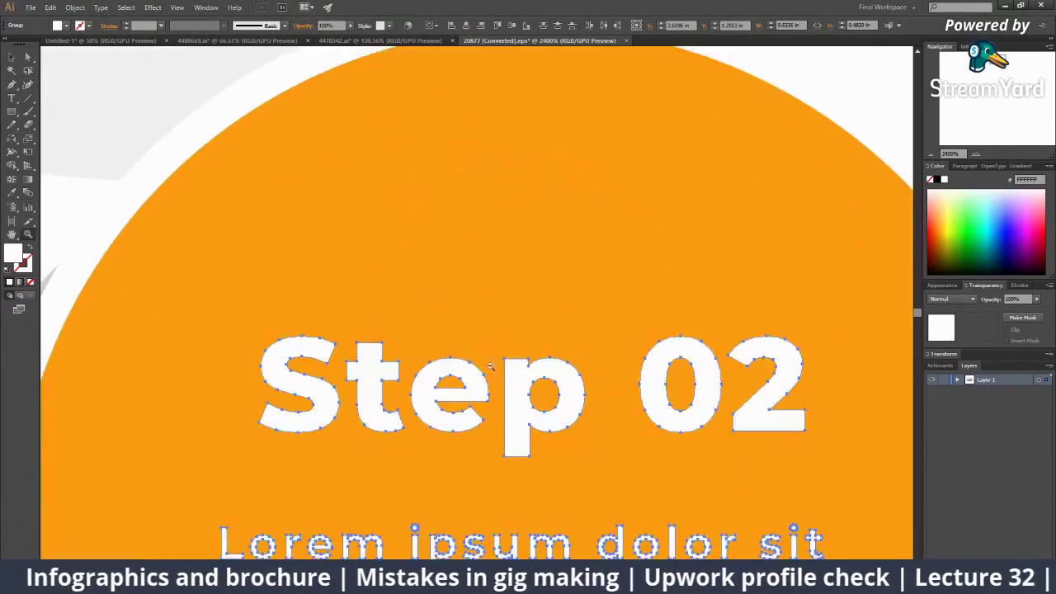
{"action": "scroll", "coordinate": [460, 333], "scroll_direction": "up", "scroll_amount": 1}
{"action": "scroll", "coordinate": [459, 333], "scroll_direction": "down", "scroll_amount": 3}
{"action": "scroll", "coordinate": [412, 326], "scroll_direction": "down", "scroll_amount": 1}
{"action": "scroll", "coordinate": [371, 321], "scroll_direction": "down", "scroll_amount": 1}
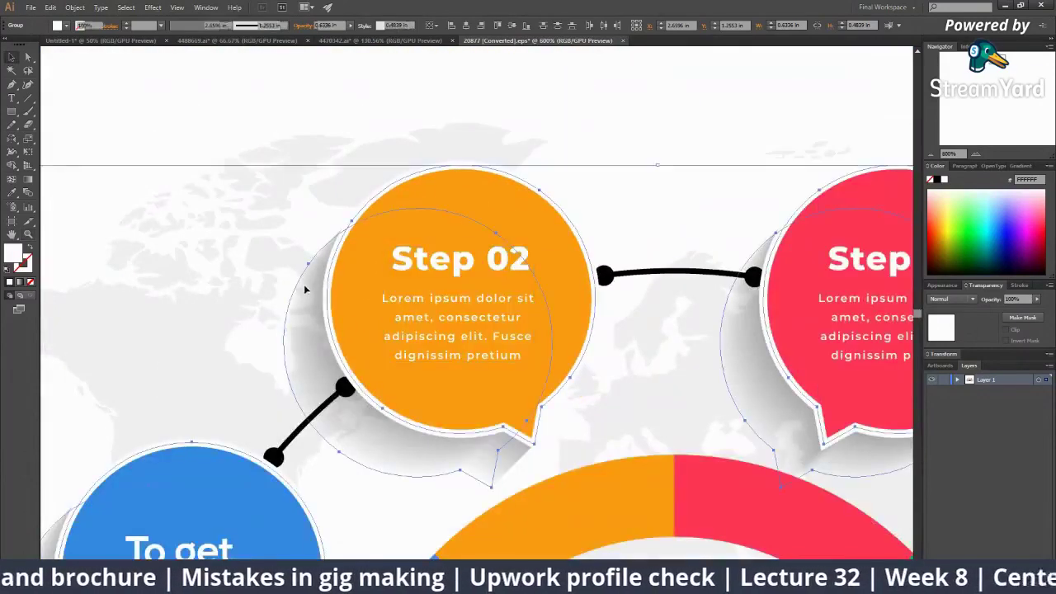
{"action": "scroll", "coordinate": [329, 316], "scroll_direction": "down", "scroll_amount": 1}
{"action": "scroll", "coordinate": [329, 317], "scroll_direction": "down", "scroll_amount": 1}
- Delete the Step 02 and Step 03 titles and placeholder paragraphs from the orange and red bubbles
{"action": "key", "text": "v"}
{"action": "left_click", "coordinate": [647, 303]}
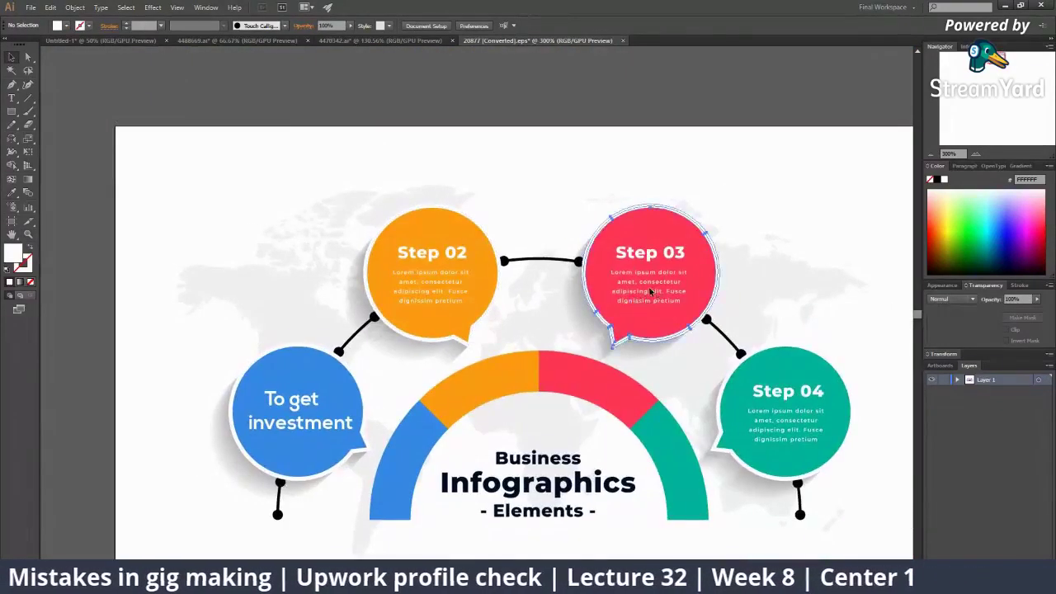
{"action": "left_click", "coordinate": [647, 288]}
{"action": "key", "text": "Delete"}
{"action": "left_click", "coordinate": [650, 252]}
{"action": "key", "text": "Delete"}
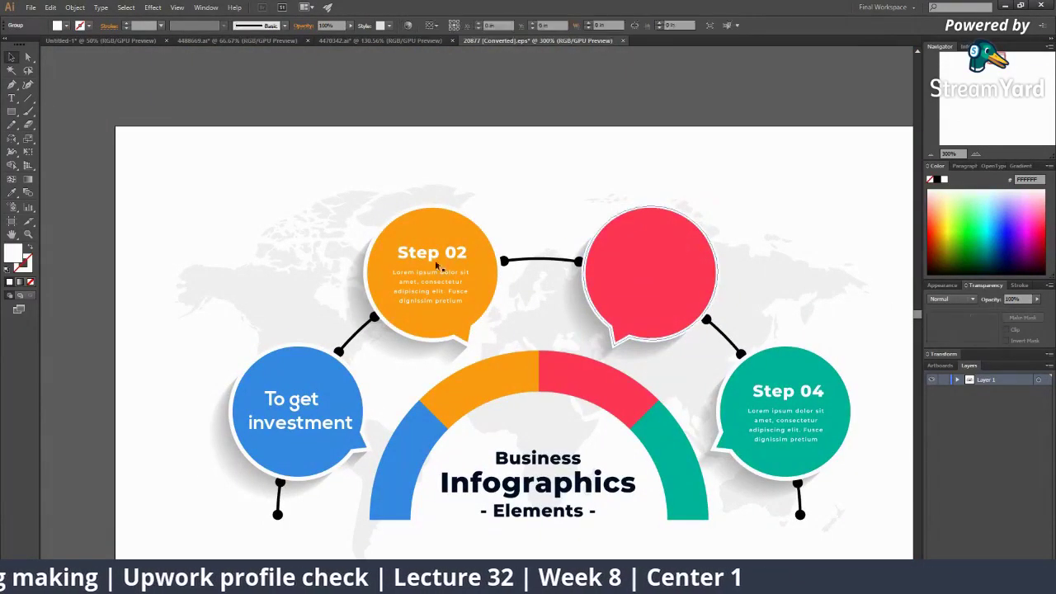
{"action": "key", "text": "Delete"}
{"action": "left_click", "coordinate": [430, 286]}
{"action": "key", "text": "Delete"}
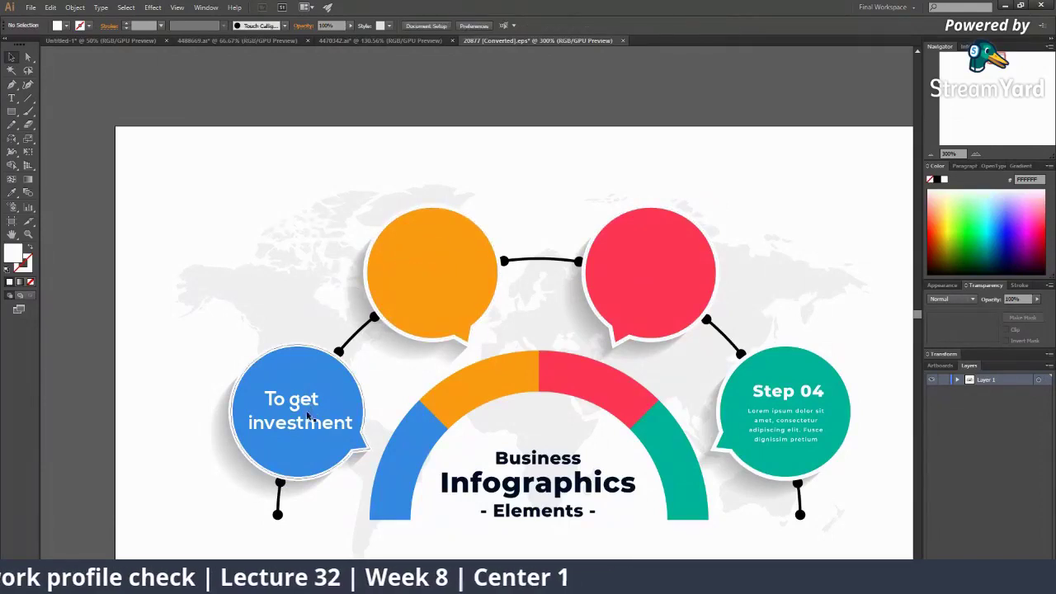
- Copy the 'To get investment' label into the orange bubble and retype it 'To find the right place'
{"action": "left_click", "coordinate": [335, 415]}
{"action": "mouse_move", "coordinate": [335, 415]}
{"action": "left_mouse_down"}
{"action": "mouse_move", "coordinate": [470, 279]}
{"action": "mouse_move", "coordinate": [481, 253]}
{"action": "mouse_move", "coordinate": [423, 268]}
{"action": "left_mouse_up"}
{"action": "triple_click", "coordinate": [427, 259]}
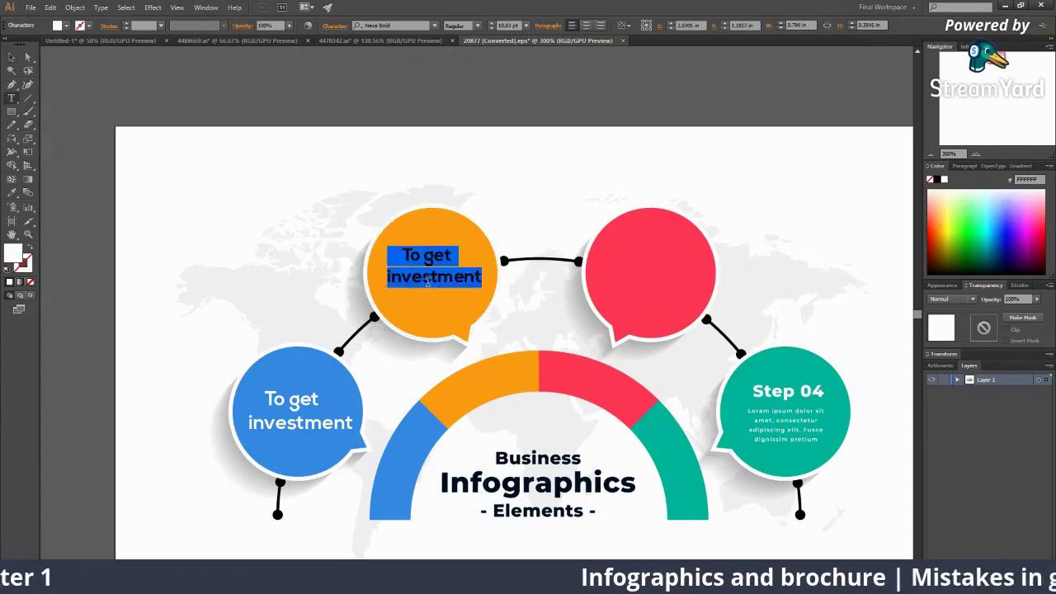
{"action": "type", "text": "To"}
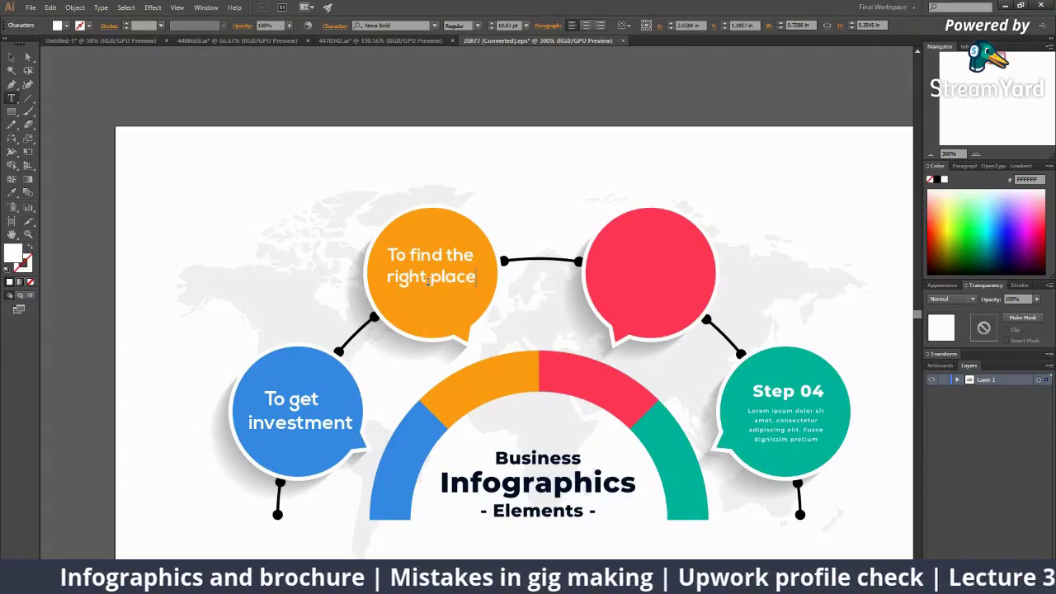
{"action": "left_click", "coordinate": [27, 58]}
- Copy that label into the red bubble and change it to 'Invest in Promotion'
{"action": "left_click", "coordinate": [11, 57]}
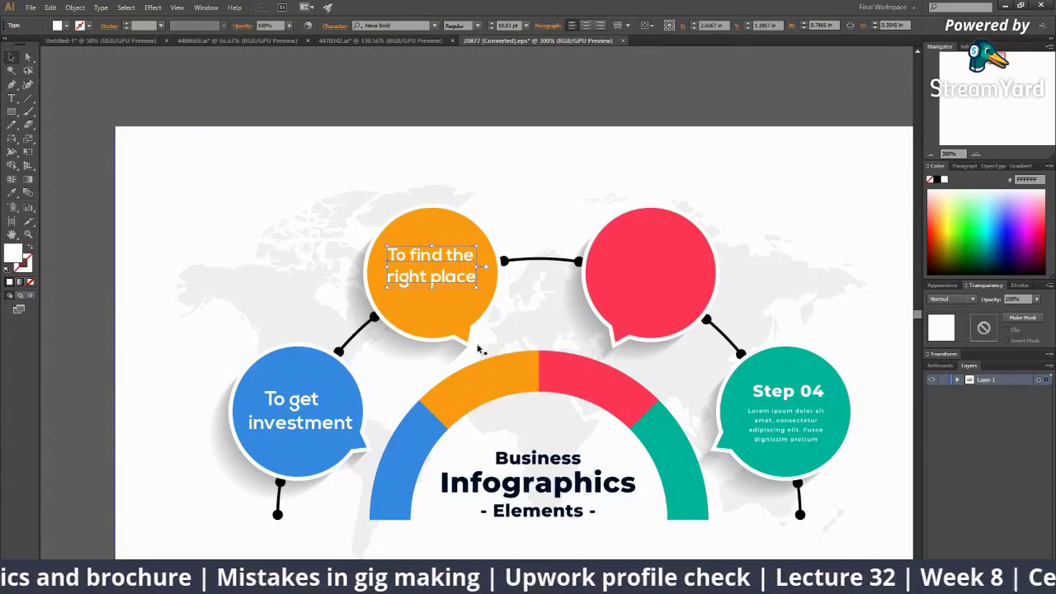
{"action": "left_click_drag", "start_coordinate": [431, 278], "coordinate": [693, 283]}
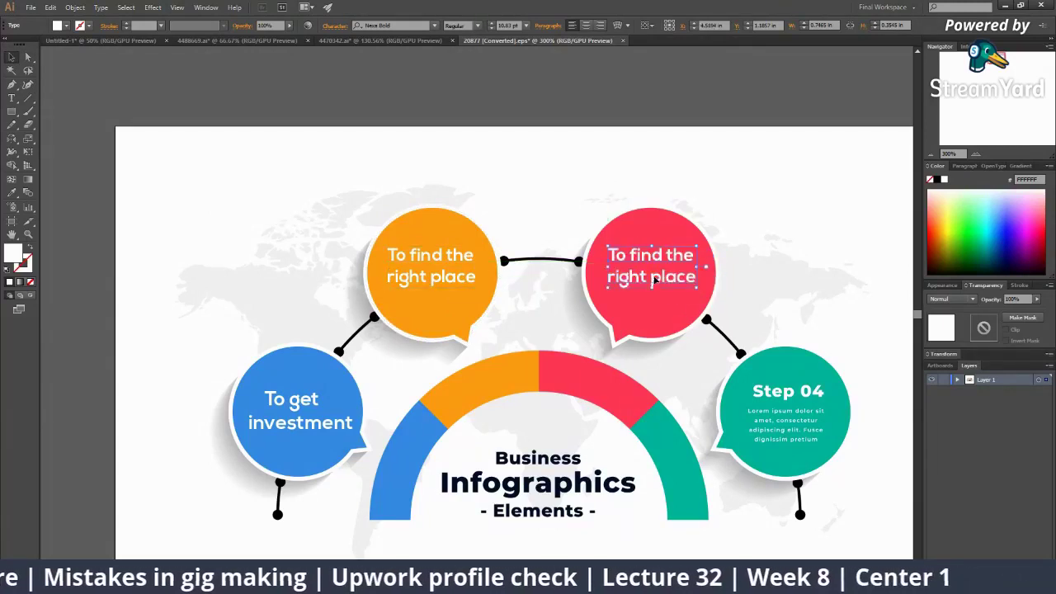
{"action": "key", "text": "t"}
{"action": "left_click", "coordinate": [652, 277]}
{"action": "type", "text": "a"}
{"action": "key", "text": "ctrl+a"}
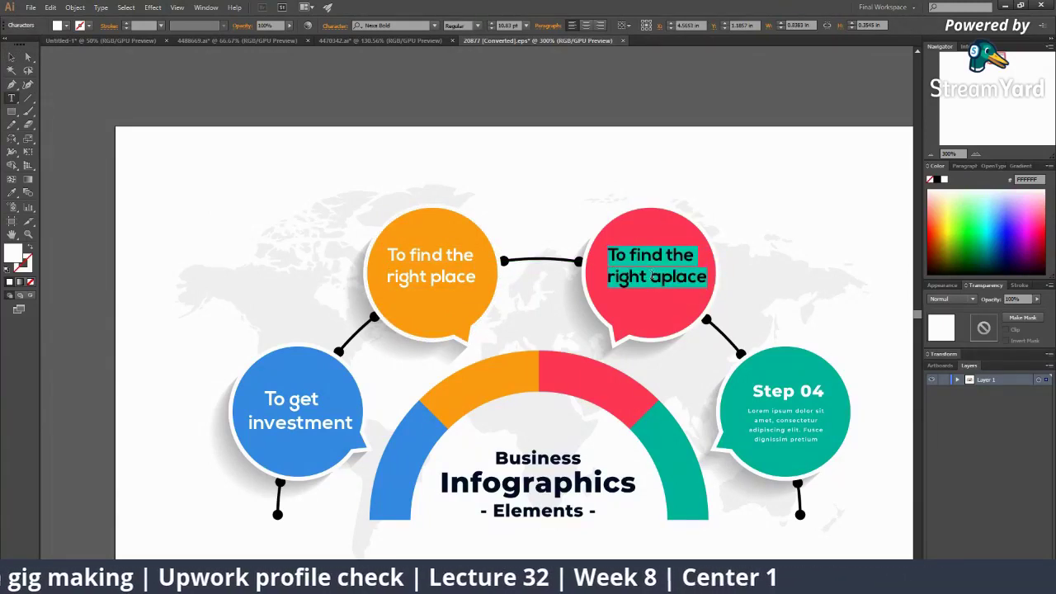
{"action": "type", "text": "Invest in"}
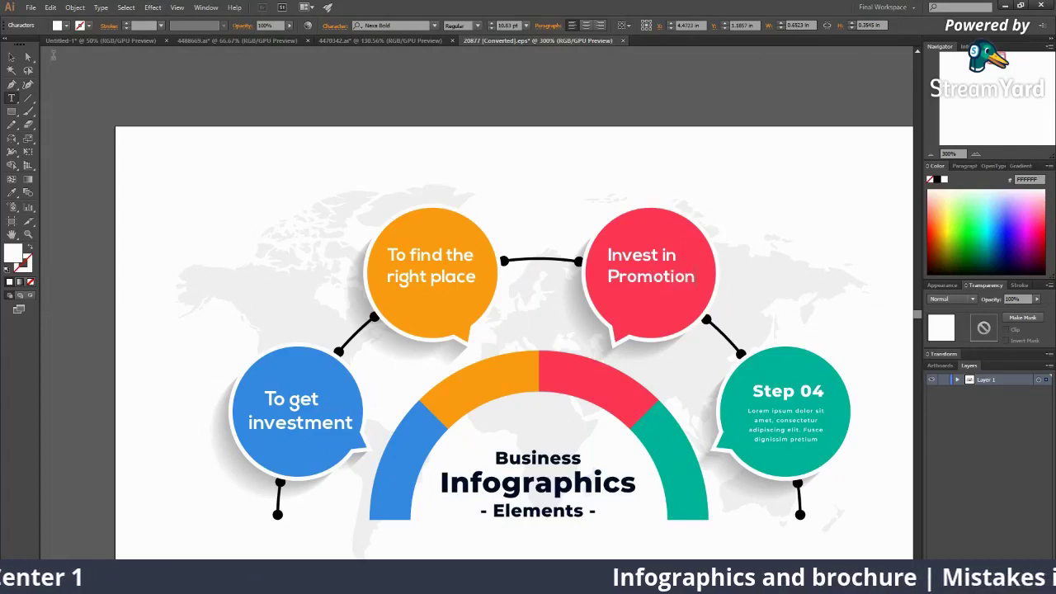
{"action": "left_click", "coordinate": [14, 56]}
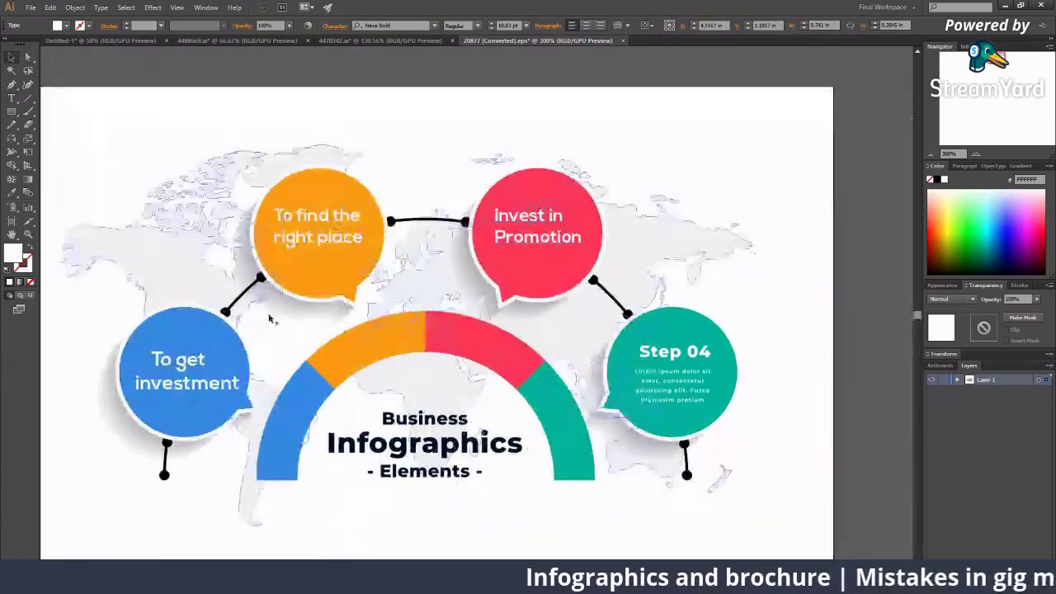
- Delete the Step 04 heading and the green bubble's Lorem placeholder paragraph
{"action": "left_click", "coordinate": [663, 361]}
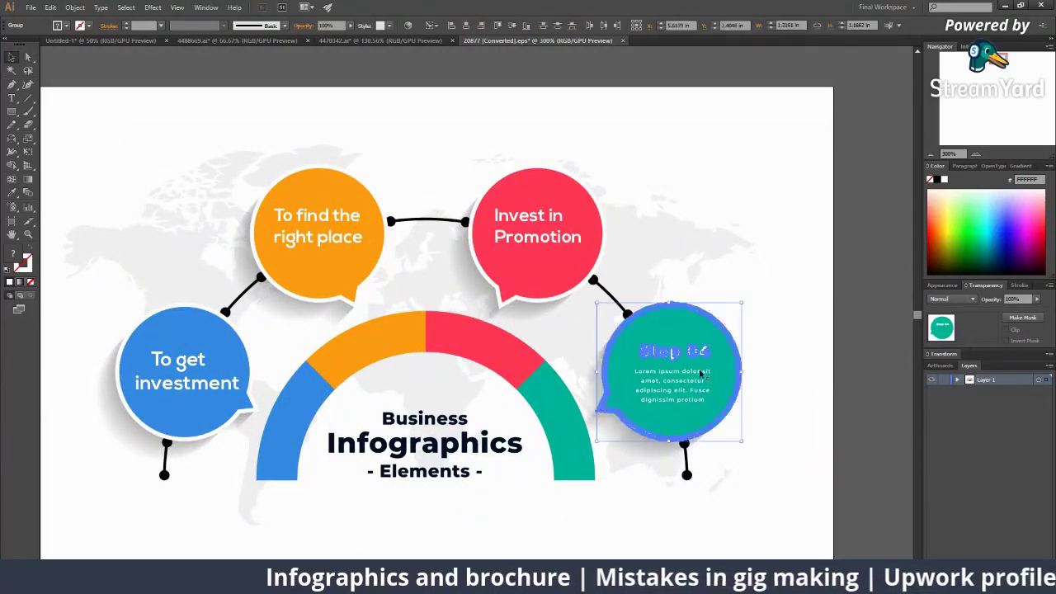
{"action": "double_click", "coordinate": [698, 365]}
{"action": "key", "text": "BackSpace"}
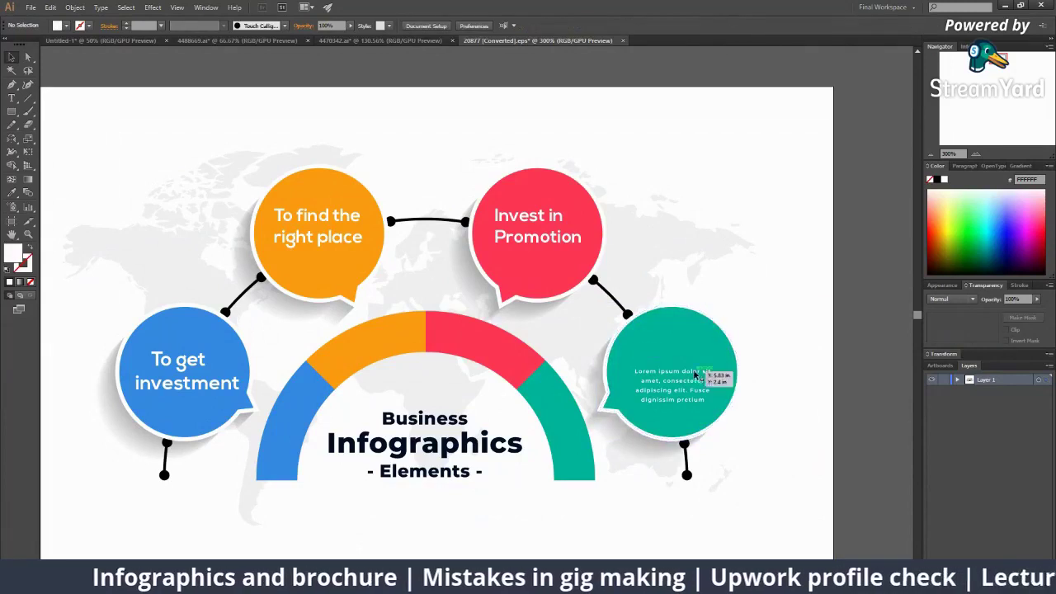
{"action": "left_click", "coordinate": [695, 374]}
{"action": "key", "text": "Delete"}
- Copy the 'Invest in Promotion' label into the green bubble, retype it 'Marketing' and nudge it into place
{"action": "left_click_drag", "start_coordinate": [530, 240], "coordinate": [696, 382]}
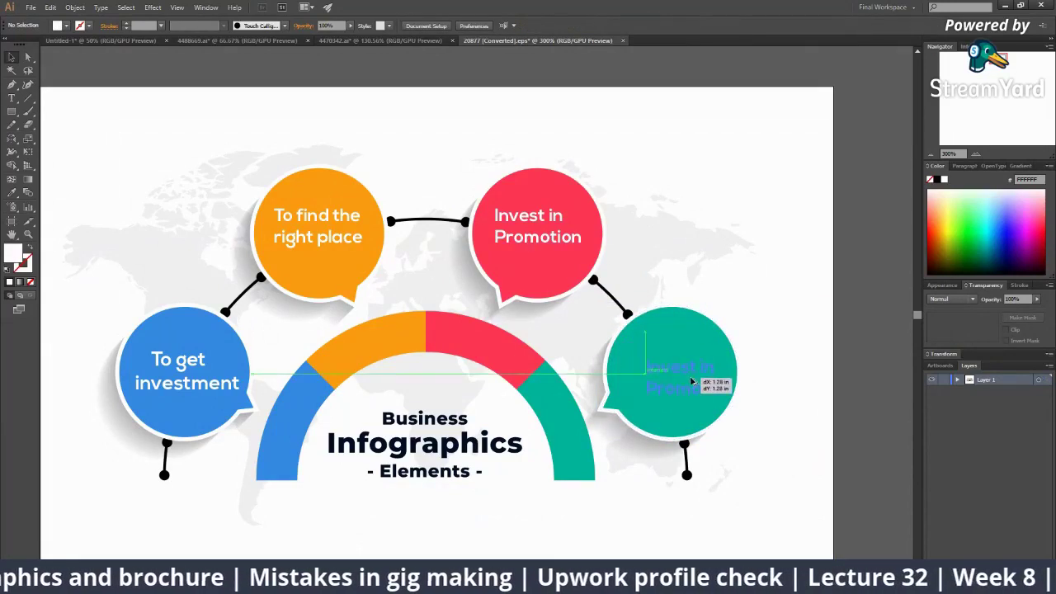
{"action": "key", "text": "ctrl+z"}
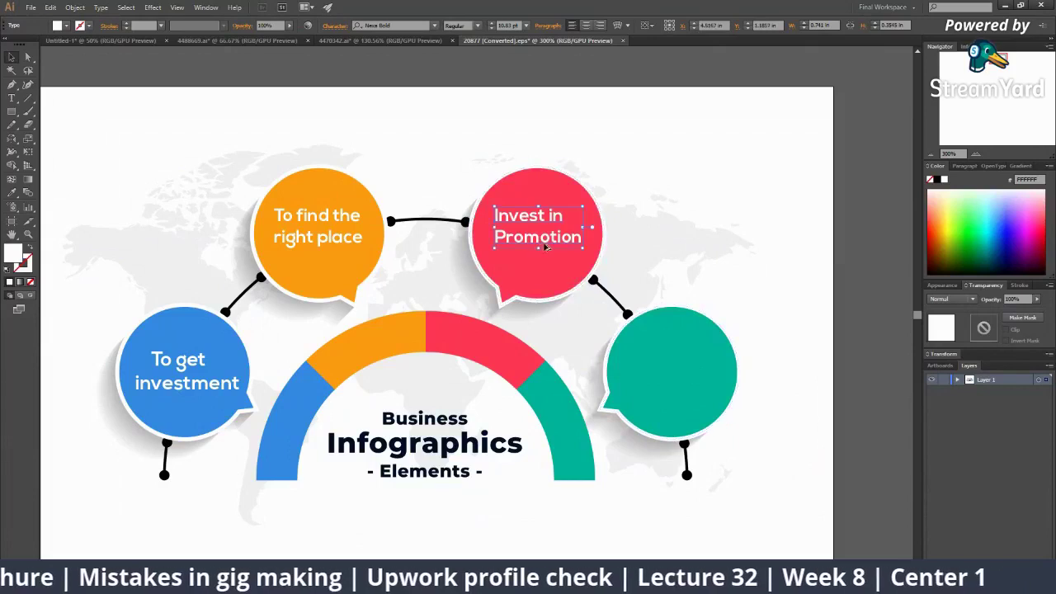
{"action": "left_click_drag", "start_coordinate": [535, 246], "coordinate": [684, 384]}
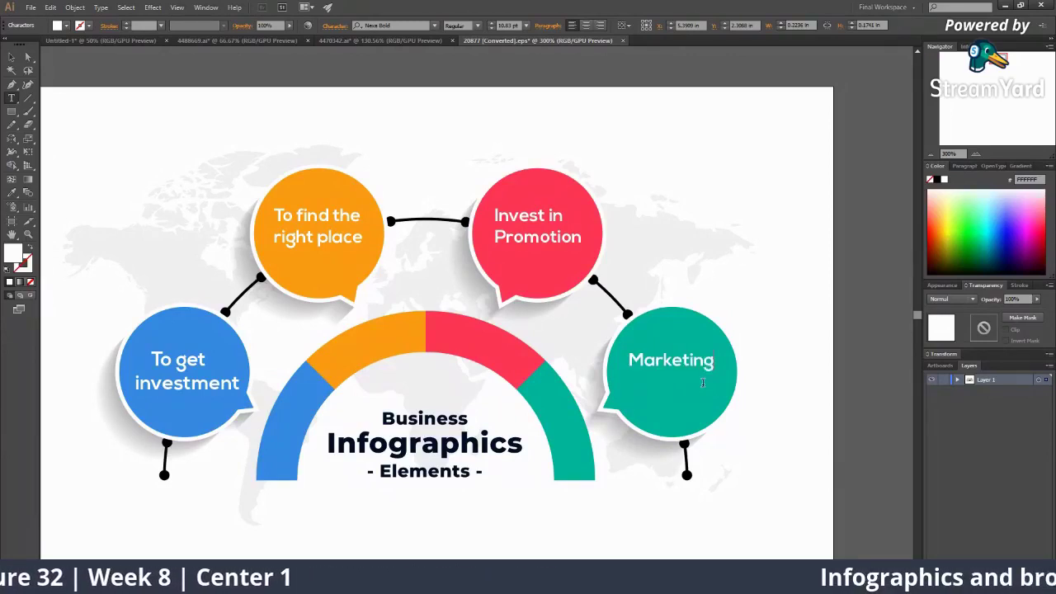
{"action": "left_click", "coordinate": [11, 57]}
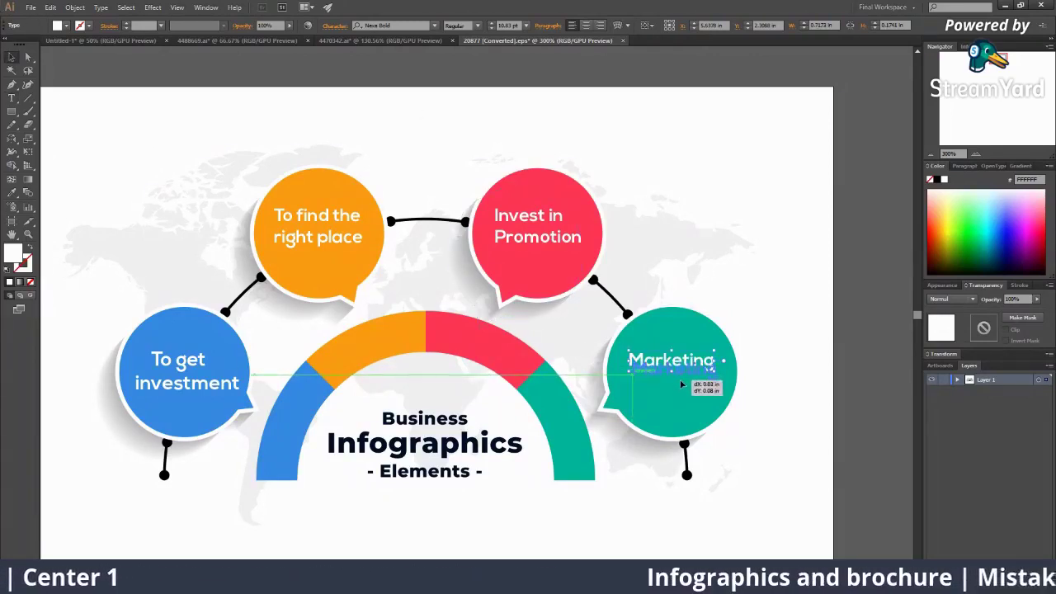
{"action": "left_click_drag", "start_coordinate": [681, 384], "coordinate": [681, 385]}
{"action": "left_click", "coordinate": [128, 240]}
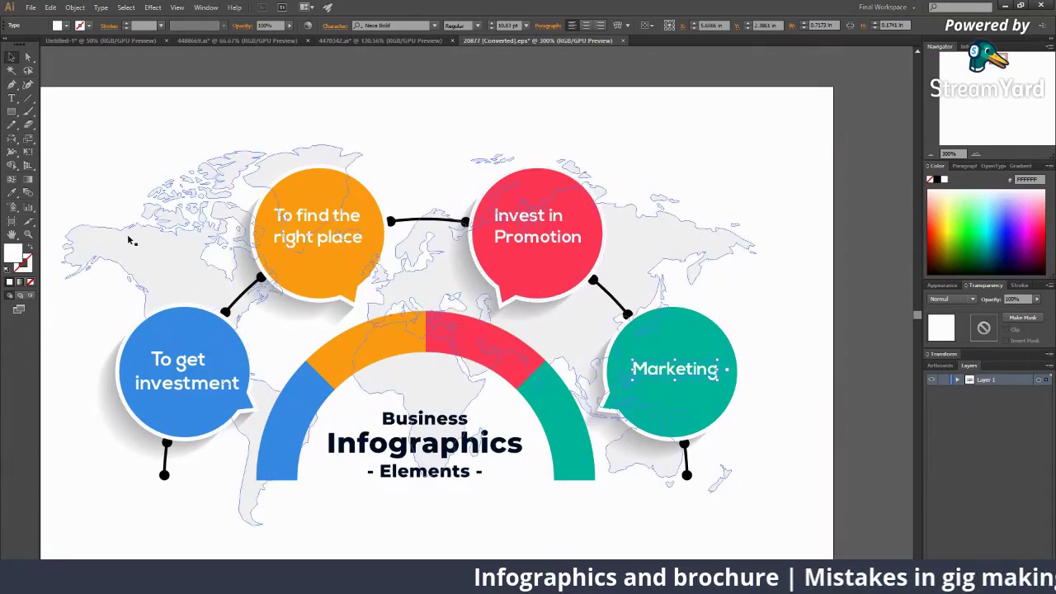
{"action": "left_click", "coordinate": [94, 460]}
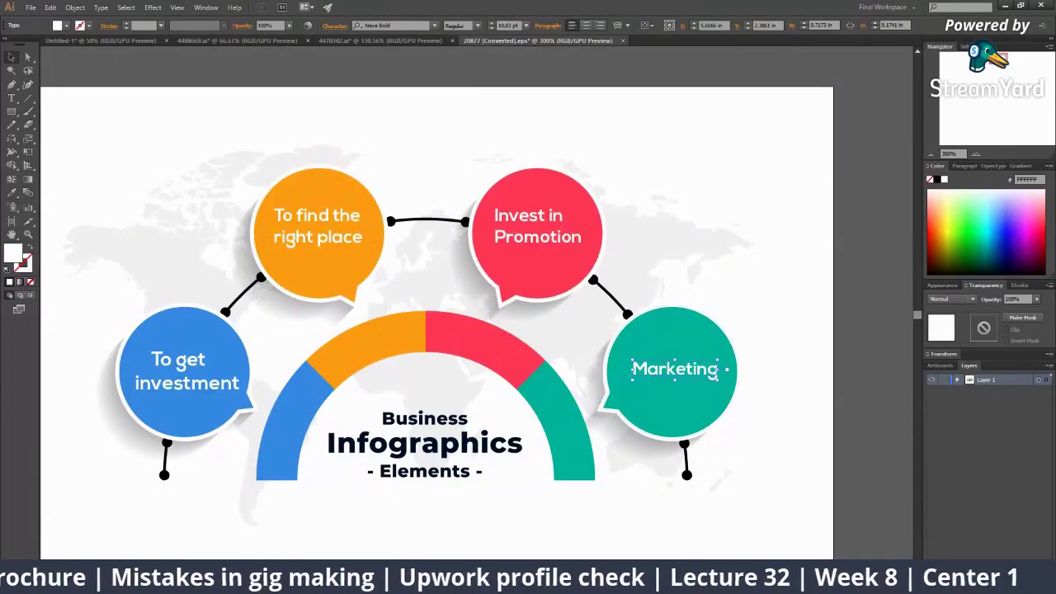
{"action": "key", "text": "alt+Tab"}
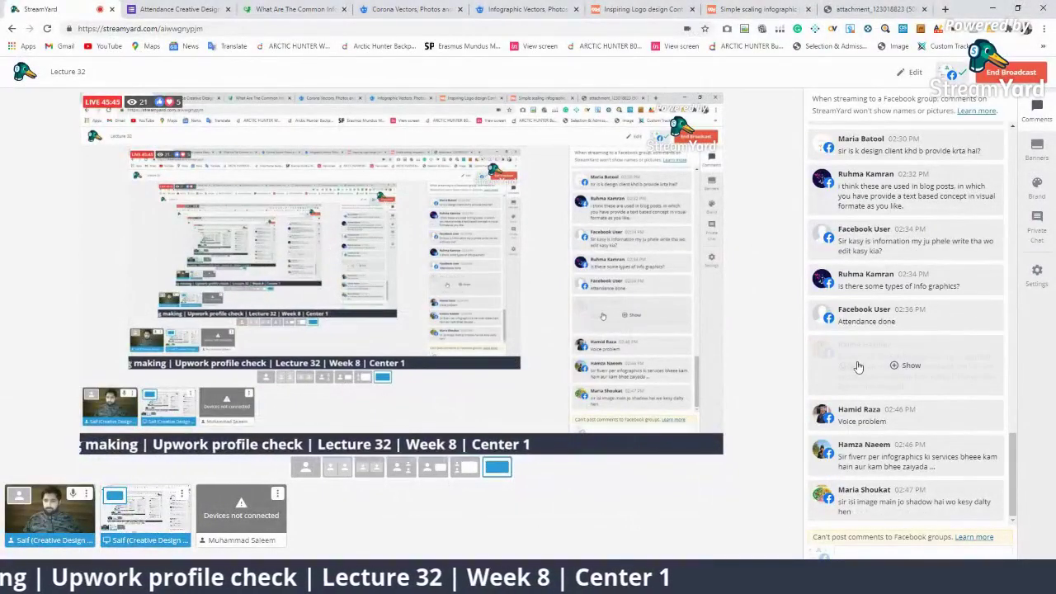
{"action": "left_click", "coordinate": [878, 499]}
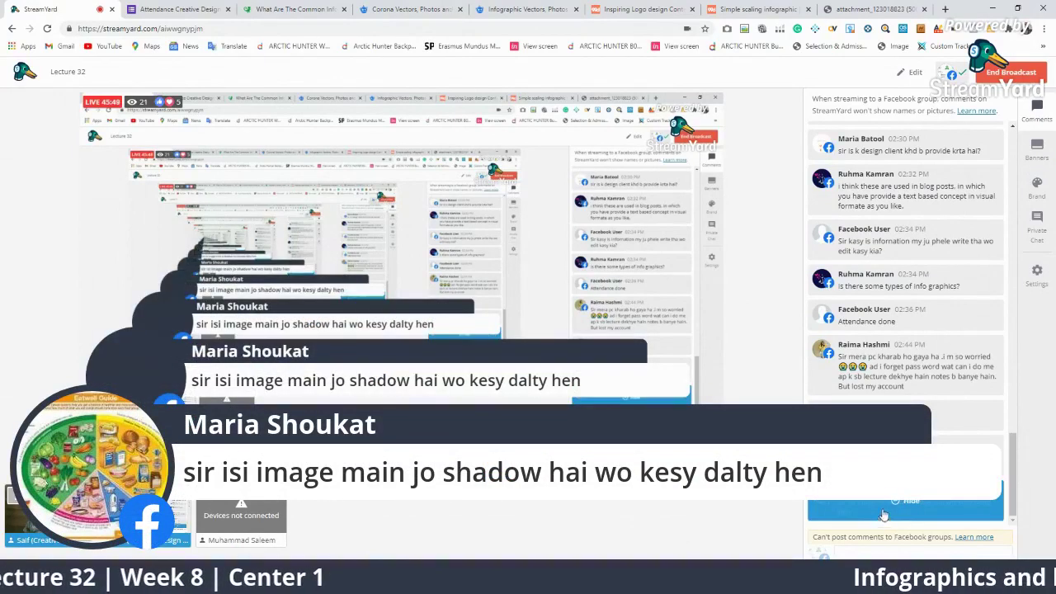
{"action": "left_click", "coordinate": [883, 509]}
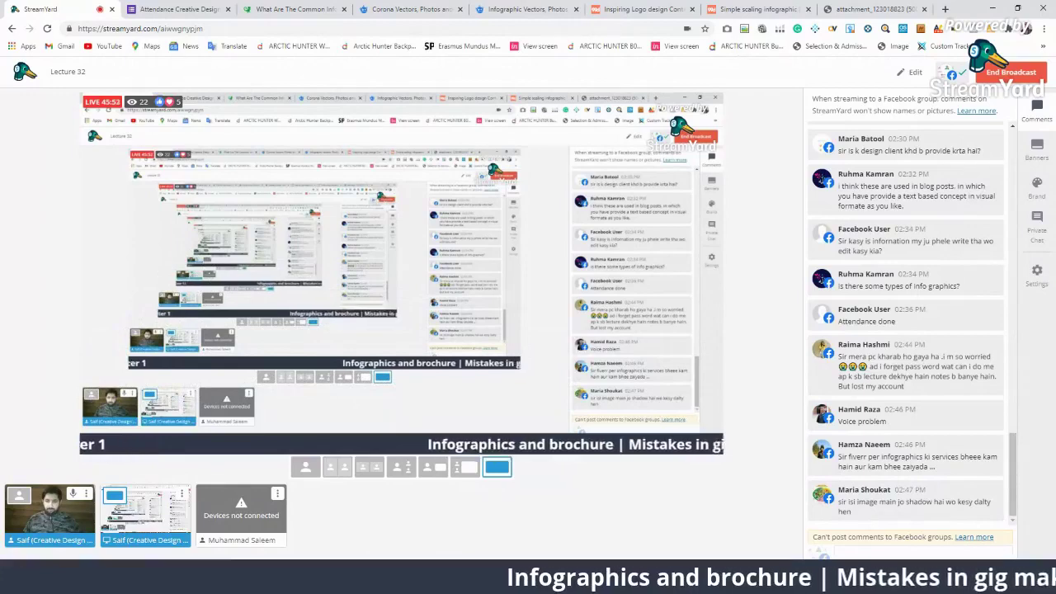
{"action": "key", "text": "alt+Tab"}
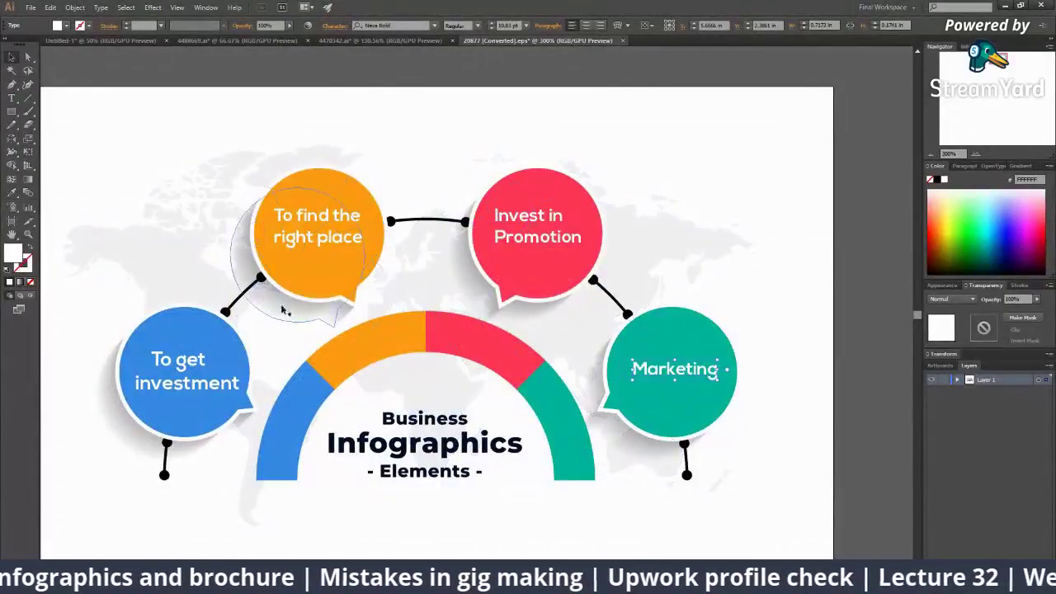
- Exit text editing, zoom around the blue bubble, and undo a stray ellipse over the To get investment circle
{"action": "key", "text": "Escape"}
{"action": "left_click", "coordinate": [285, 379]}
{"action": "key", "text": "ctrl+plus"}
{"action": "key", "text": "ctrl+plus"}
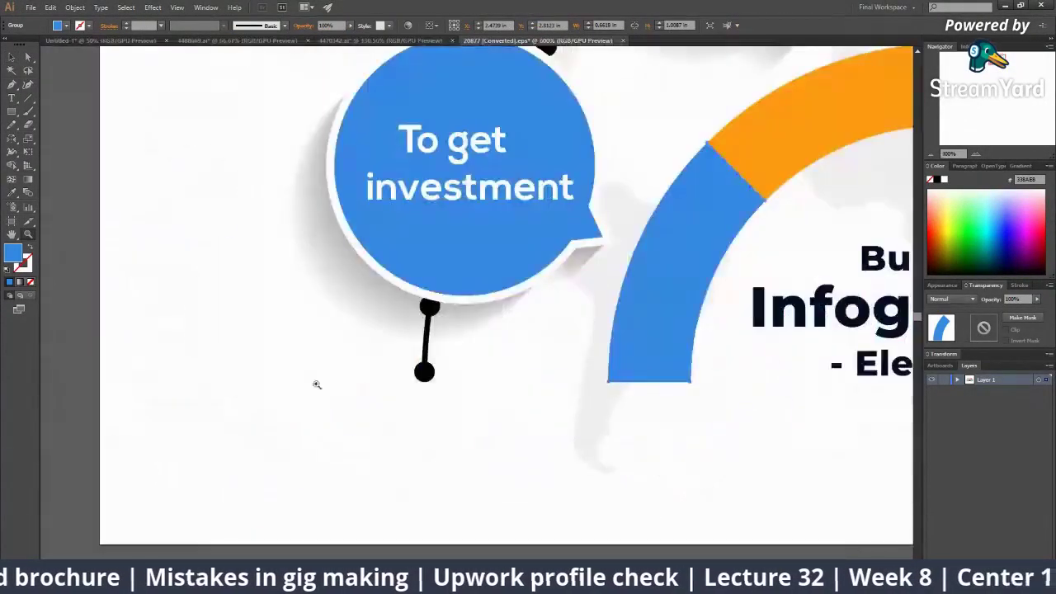
{"action": "left_click", "coordinate": [558, 264]}
{"action": "key", "text": "ctrl+plus"}
{"action": "key", "text": "ctrl+plus"}
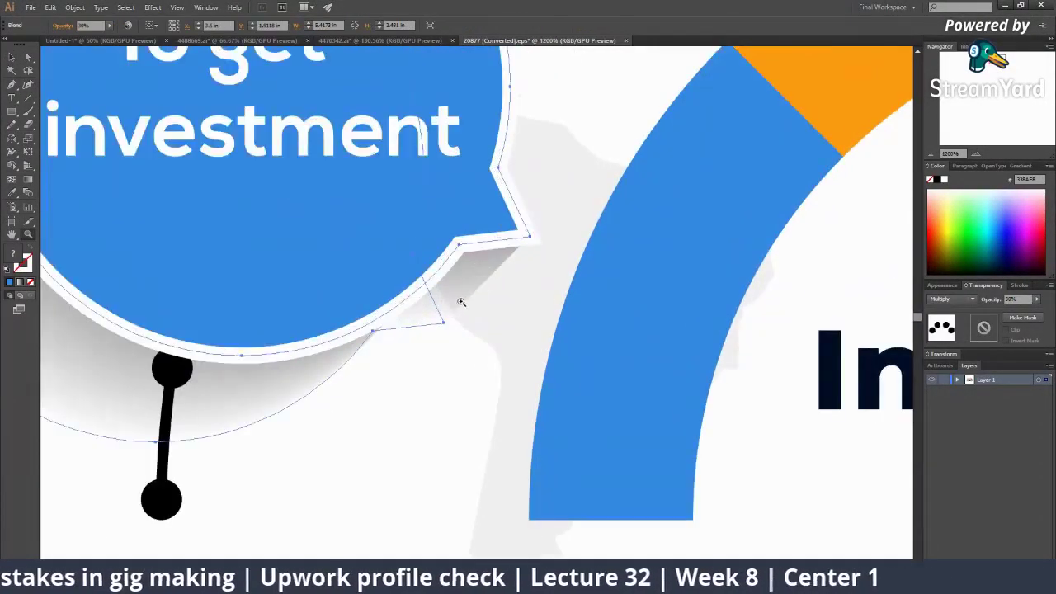
{"action": "key", "text": "ctrl+minus"}
{"action": "key", "text": "ctrl+minus"}
{"action": "key", "text": "ctrl+minus"}
{"action": "key", "text": "ctrl+minus"}
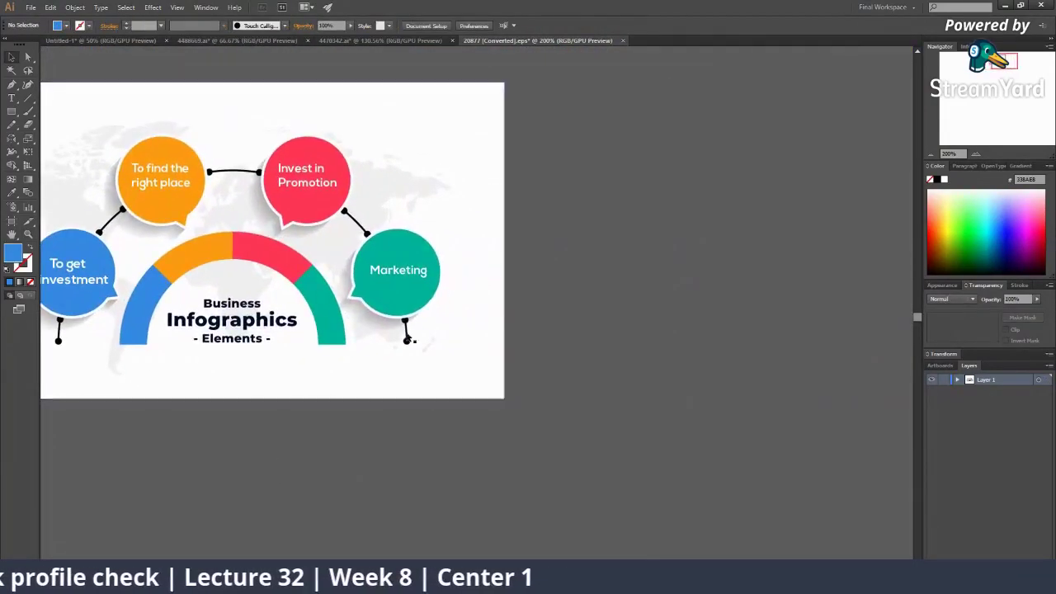
{"action": "key", "text": "ctrl+plus"}
{"action": "key", "text": "ctrl+plus"}
{"action": "key", "text": "ctrl+minus"}
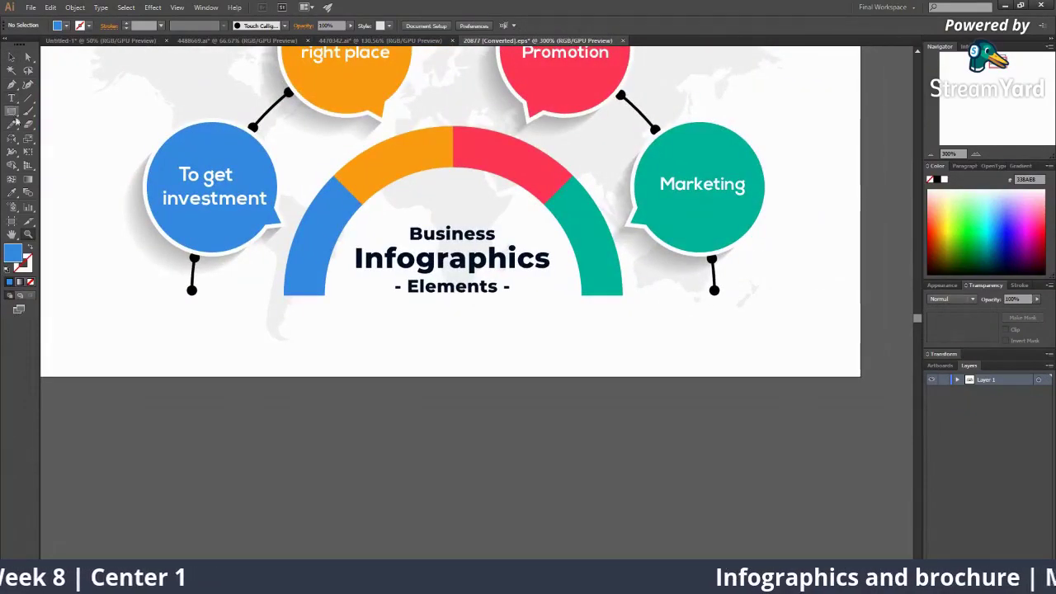
{"action": "left_click_drag", "start_coordinate": [11, 110], "coordinate": [66, 136]}
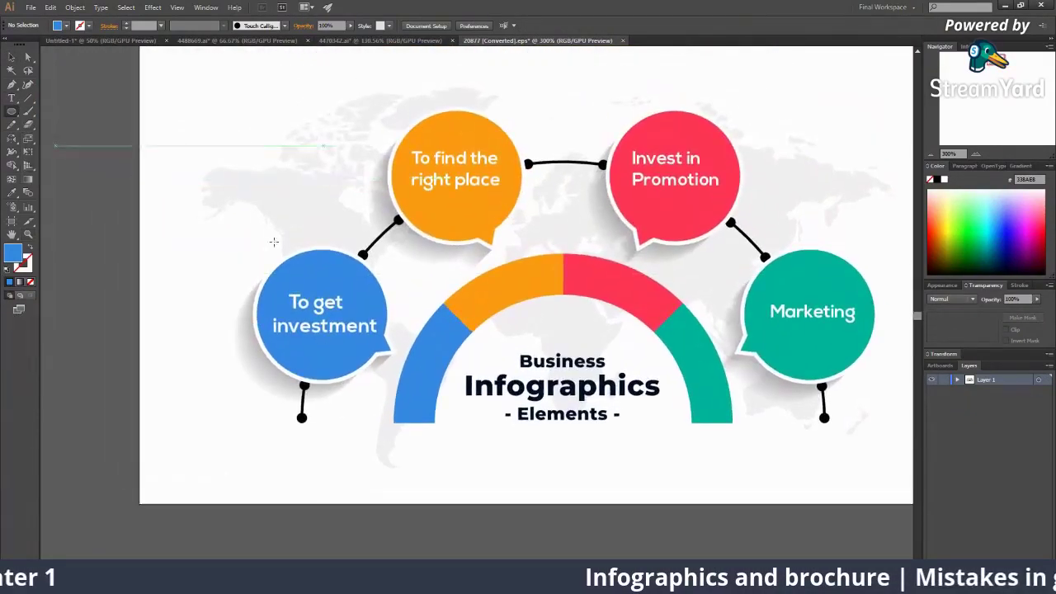
{"action": "left_click_drag", "start_coordinate": [272, 410], "coordinate": [330, 295]}
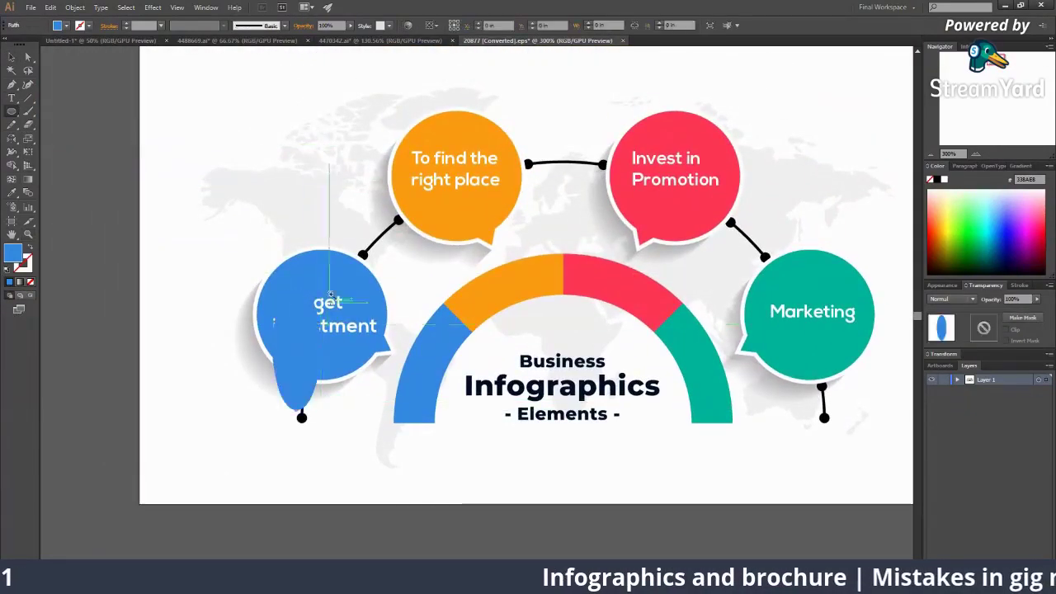
{"action": "key", "text": "ctrl+z"}
- Draw a hexagon above the world map with the Polygon Tool and nudge it upward
{"action": "key", "text": "ctrl+plus"}
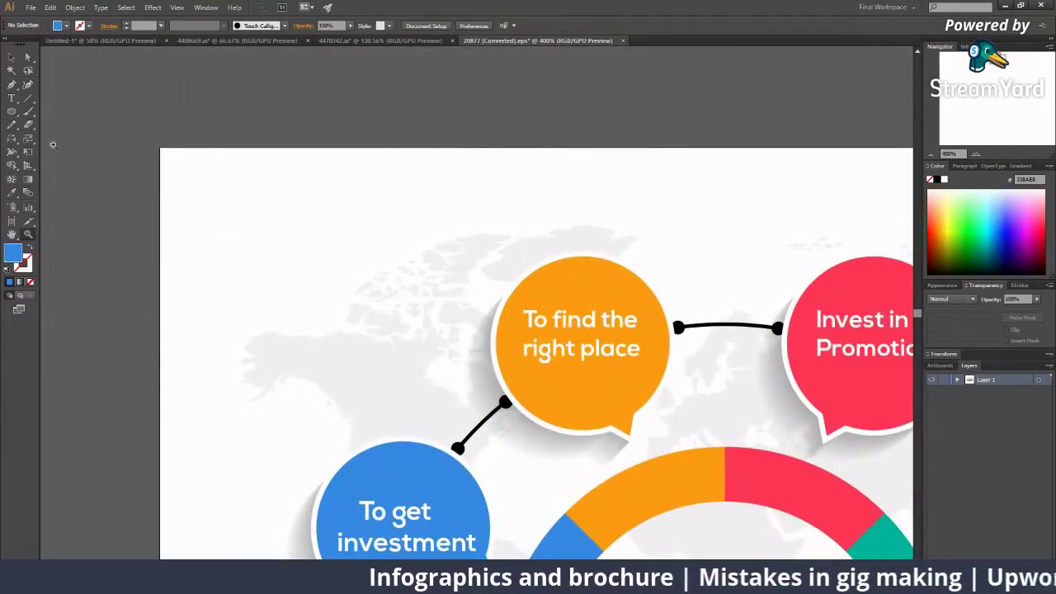
{"action": "left_click_drag", "start_coordinate": [12, 111], "coordinate": [50, 137]}
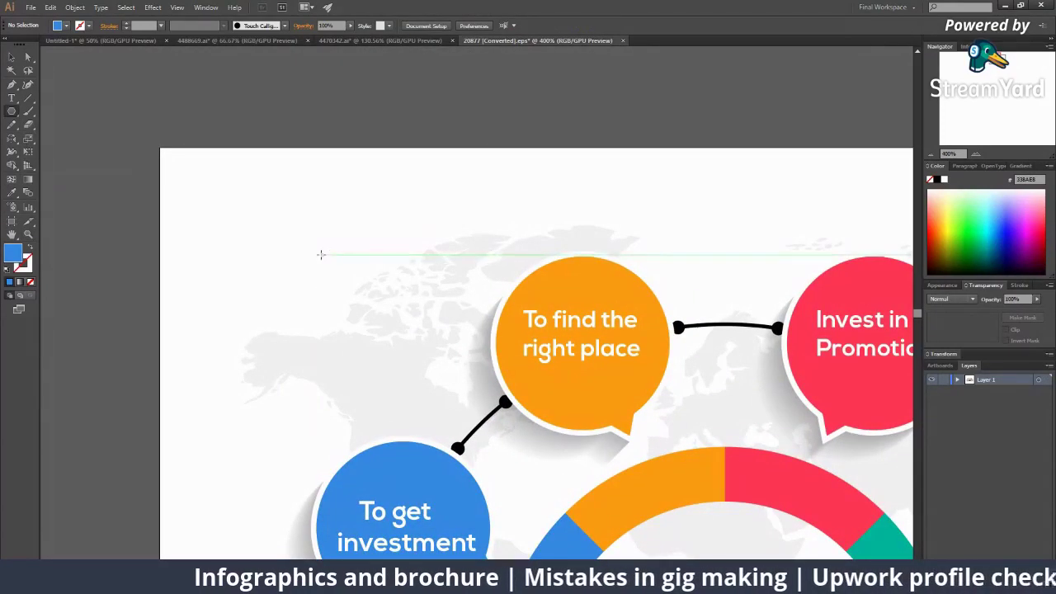
{"action": "left_click_drag", "start_coordinate": [321, 254], "coordinate": [366, 302]}
{"action": "key", "text": "v"}
{"action": "left_click_drag", "start_coordinate": [348, 242], "coordinate": [348, 210]}
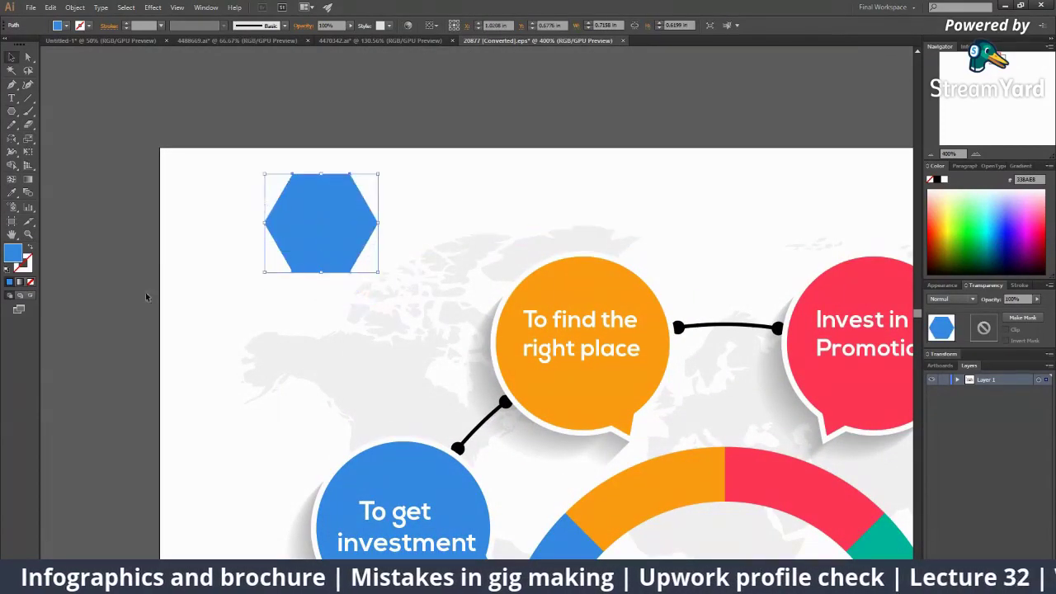
{"action": "left_click", "coordinate": [146, 297]}
- Pan around the map area and reselect the blue hexagon
{"action": "scroll", "coordinate": [366, 278], "scroll_direction": "up", "scroll_amount": 2}
{"action": "left_click_drag", "start_coordinate": [519, 371], "coordinate": [429, 259]}
{"action": "scroll", "coordinate": [314, 241], "scroll_direction": "down", "scroll_amount": 1}
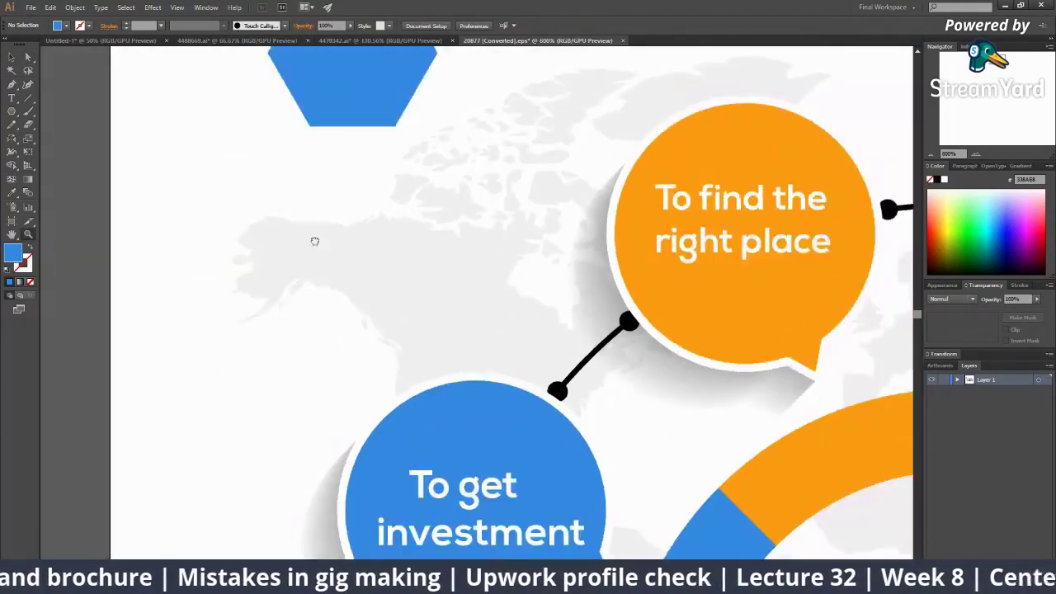
{"action": "scroll", "coordinate": [314, 241], "scroll_direction": "down", "scroll_amount": 3}
{"action": "scroll", "coordinate": [297, 344], "scroll_direction": "up", "scroll_amount": 1}
{"action": "scroll", "coordinate": [454, 360], "scroll_direction": "up", "scroll_amount": 1}
{"action": "left_click", "coordinate": [351, 143]}
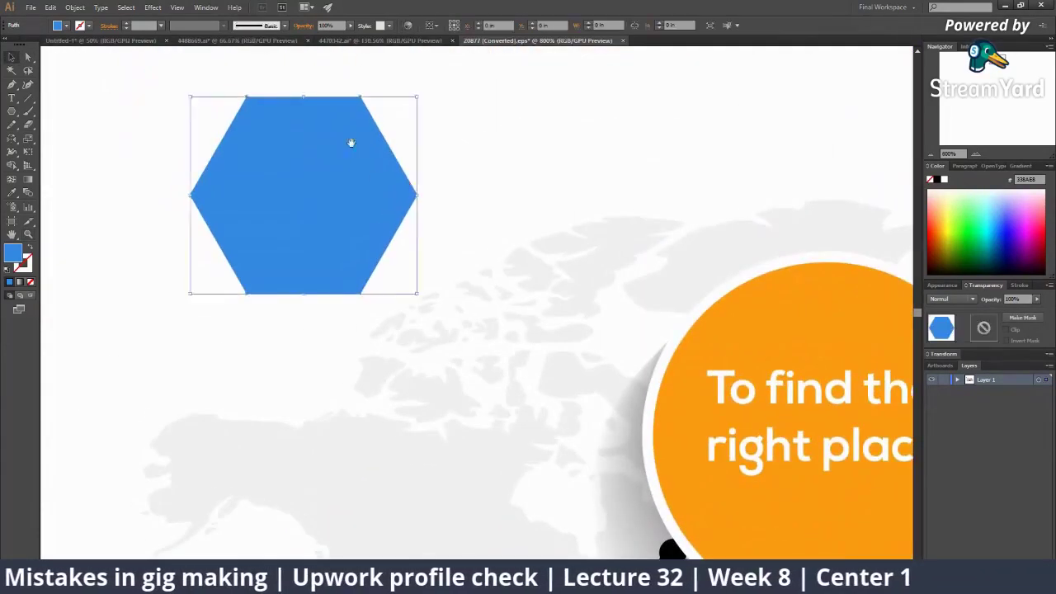
{"action": "left_click_drag", "start_coordinate": [351, 143], "coordinate": [406, 215]}
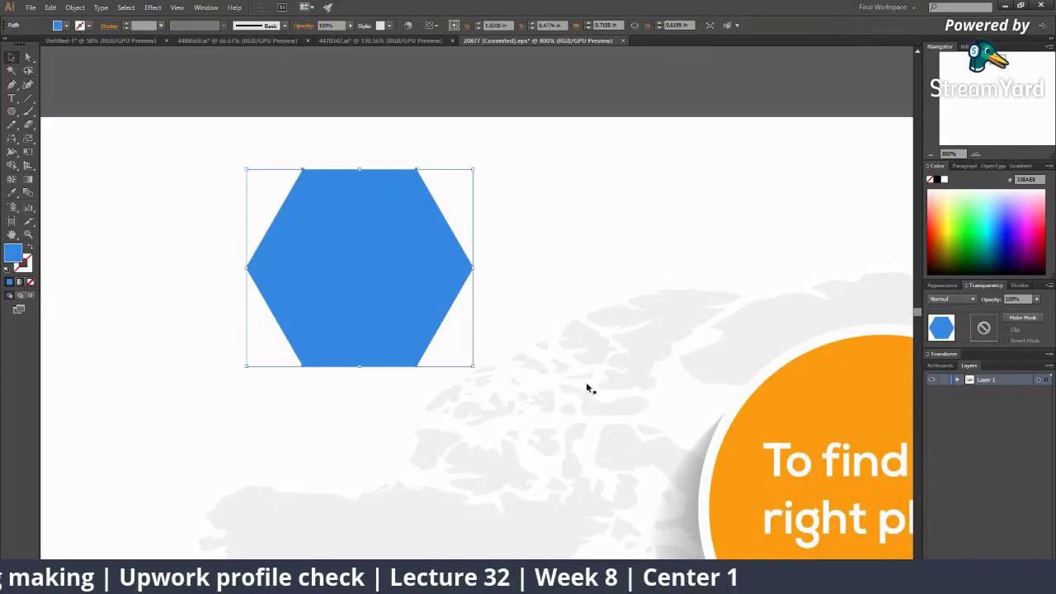
- Enlarge the hexagon about its centre and nudge it slightly left and down
{"action": "left_click_drag", "start_coordinate": [472, 367], "coordinate": [502, 405]}
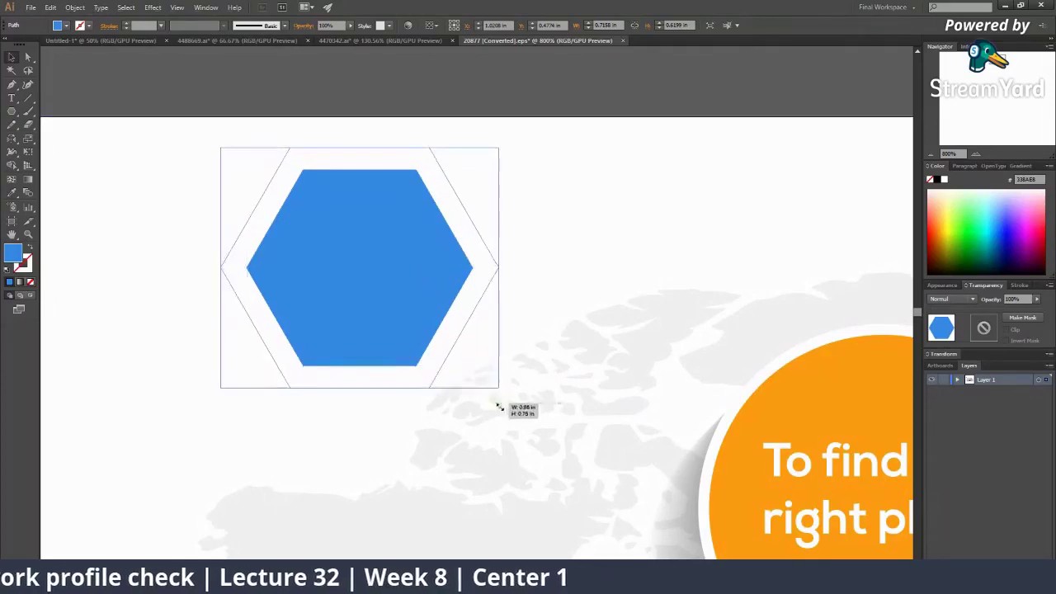
{"action": "left_click_drag", "start_coordinate": [371, 296], "coordinate": [356, 308]}
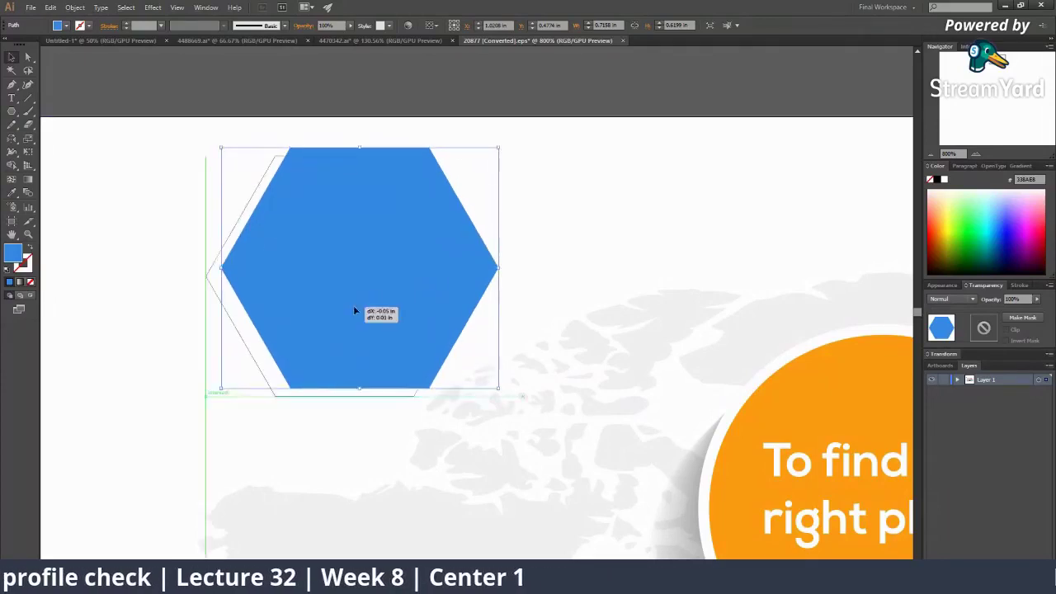
{"action": "left_click", "coordinate": [158, 10]}
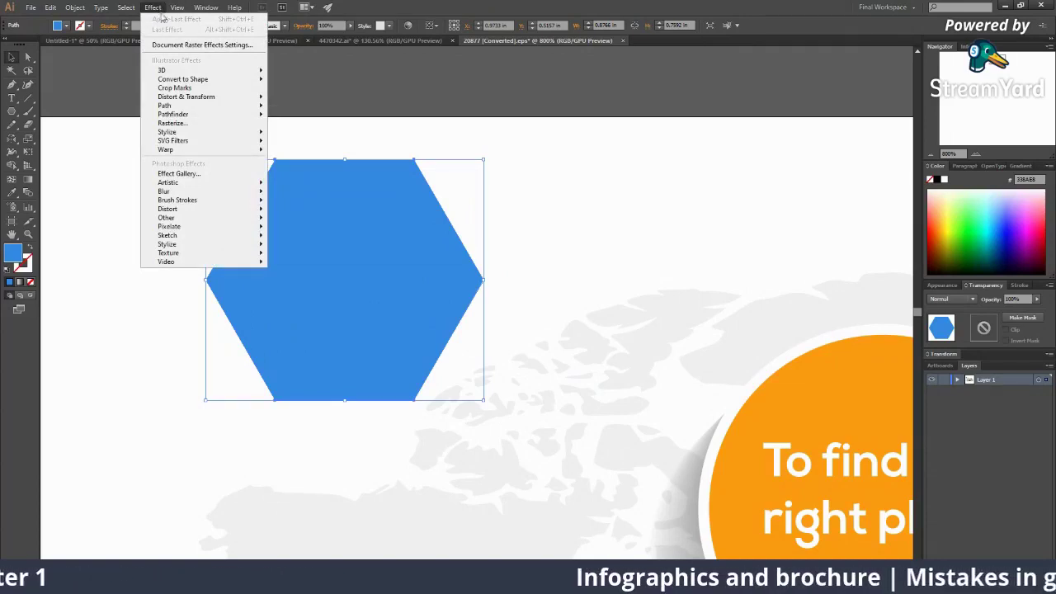
{"action": "mouse_move", "coordinate": [168, 132]}
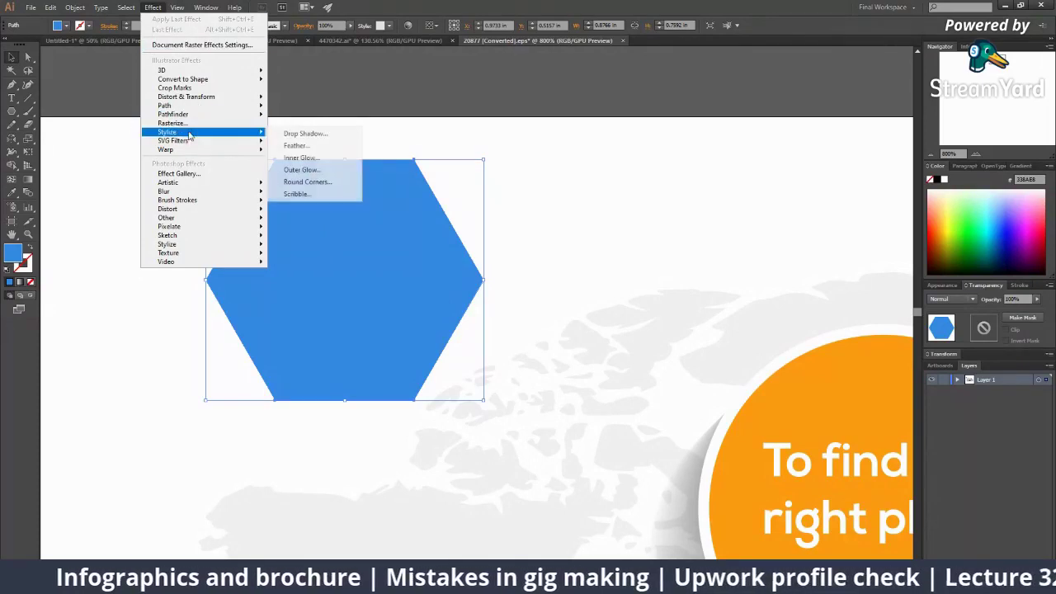
{"action": "left_click", "coordinate": [523, 86]}
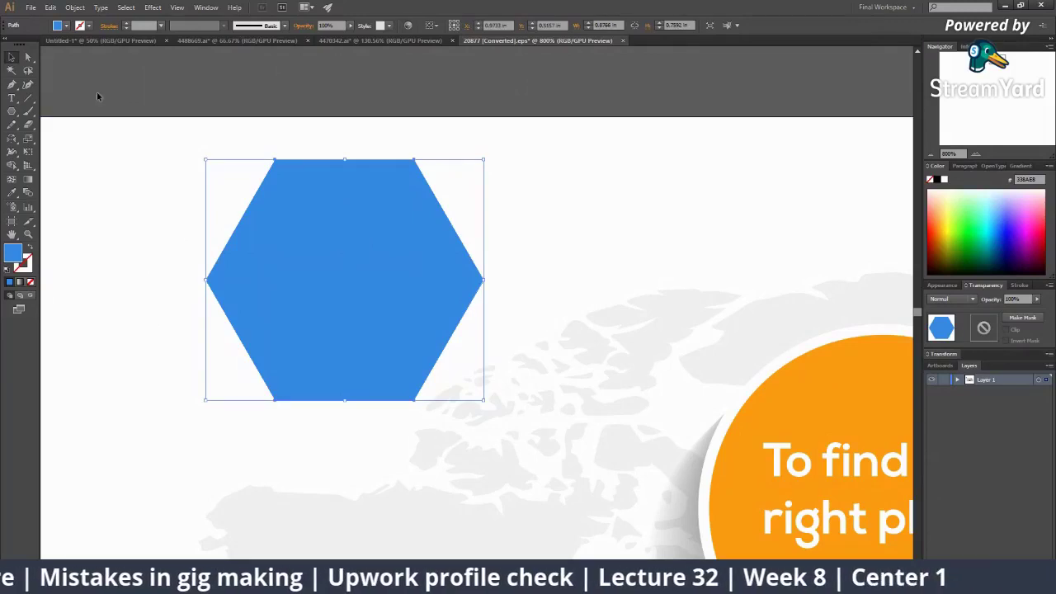
- Change the hexagon's fill to bright red (#FF000D) in the Color Picker
{"action": "double_click", "coordinate": [13, 253]}
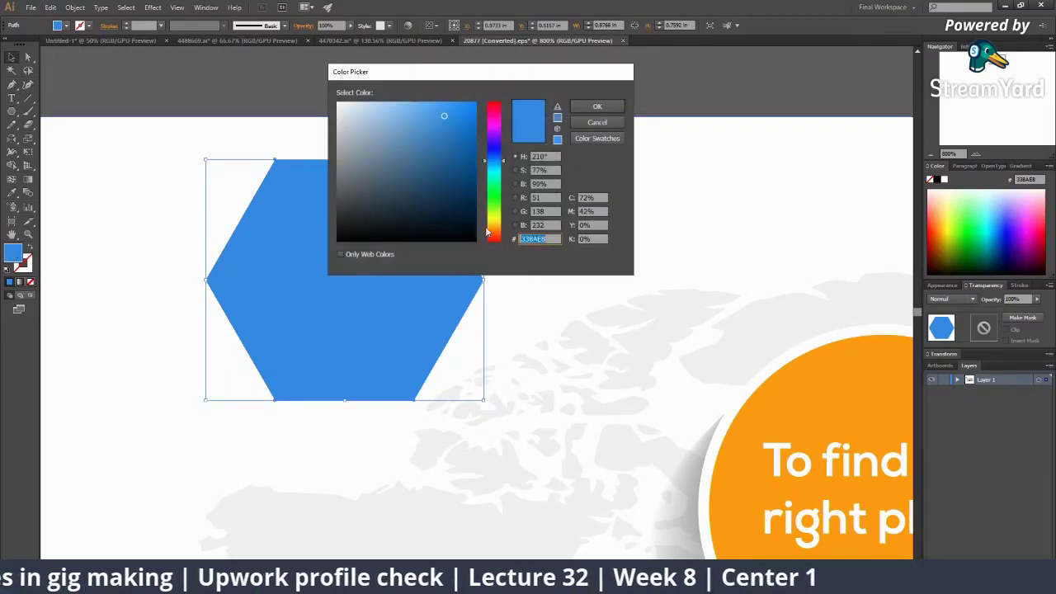
{"action": "left_click", "coordinate": [499, 103]}
{"action": "left_click", "coordinate": [476, 102]}
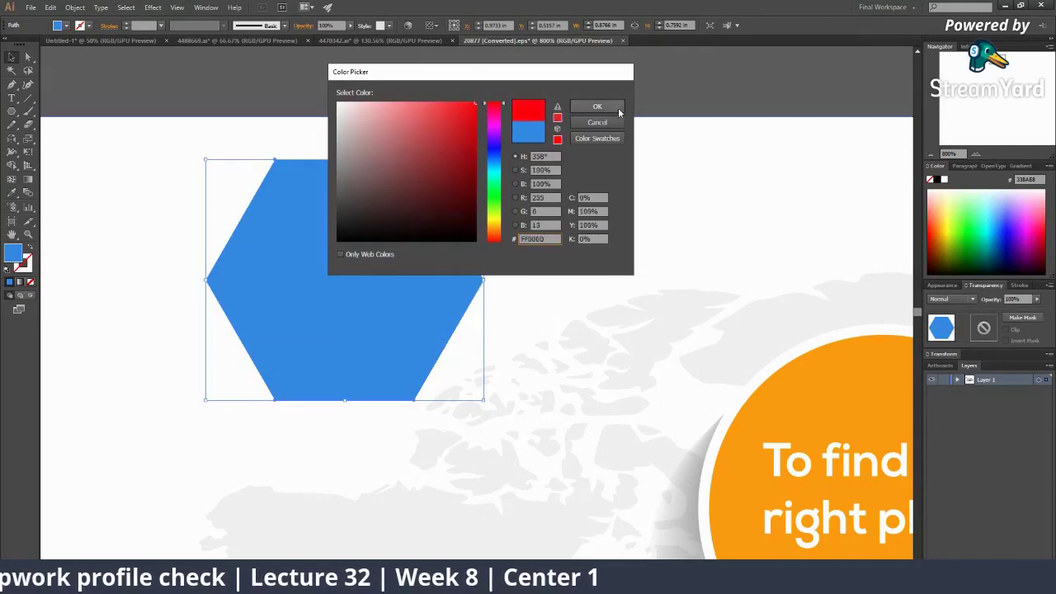
{"action": "left_click", "coordinate": [598, 106]}
{"action": "left_click", "coordinate": [153, 7]}
{"action": "mouse_move", "coordinate": [167, 132]}
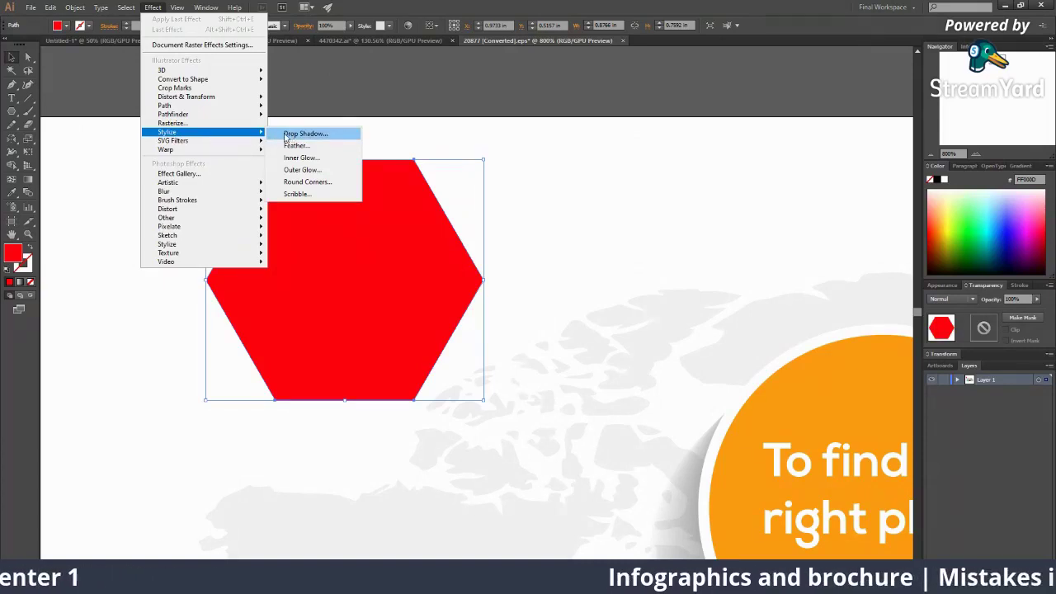
- Open Effect > Stylize > Drop Shadow for the hexagon and turn on Preview
{"action": "left_click", "coordinate": [285, 134]}
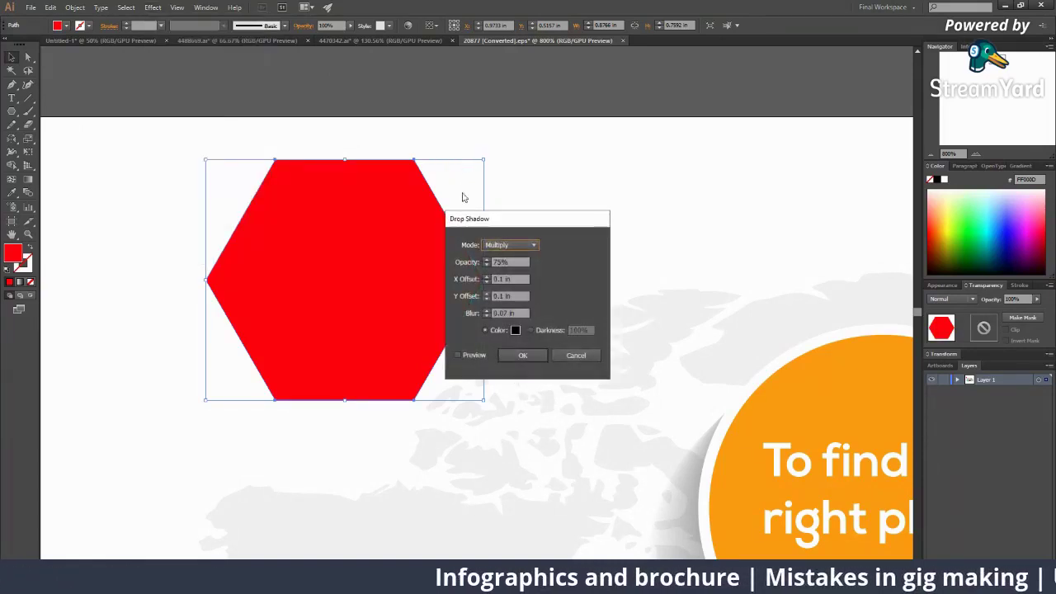
{"action": "left_click_drag", "start_coordinate": [489, 218], "coordinate": [656, 217]}
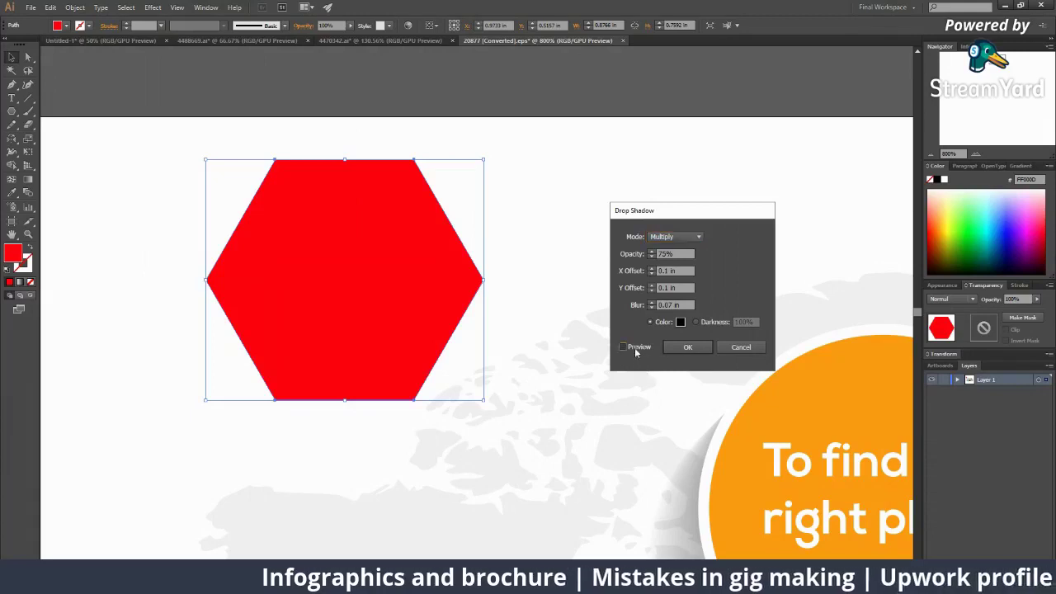
{"action": "left_click", "coordinate": [623, 347]}
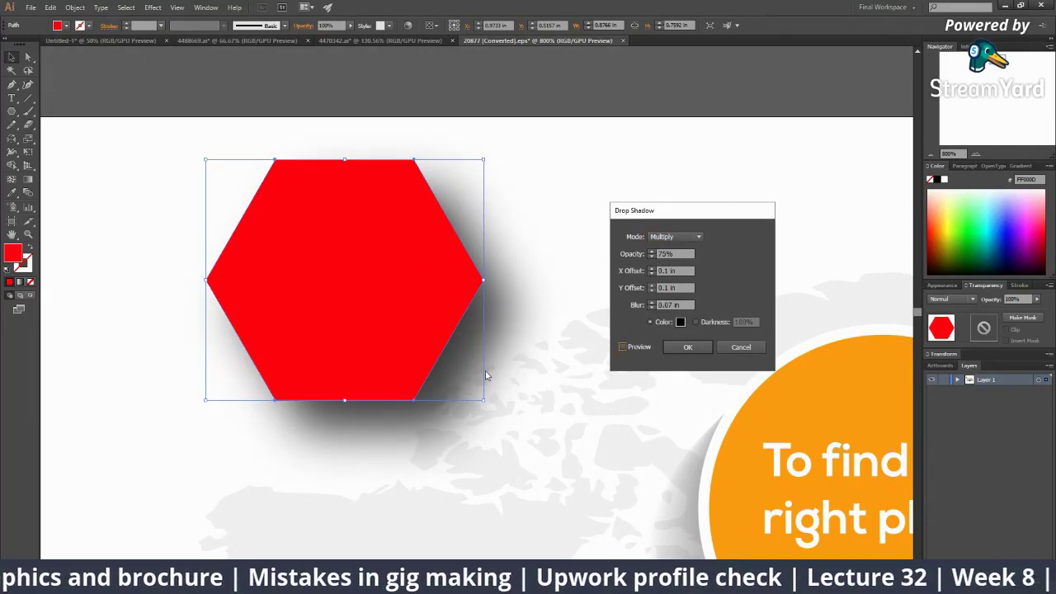
{"action": "left_click", "coordinate": [651, 269]}
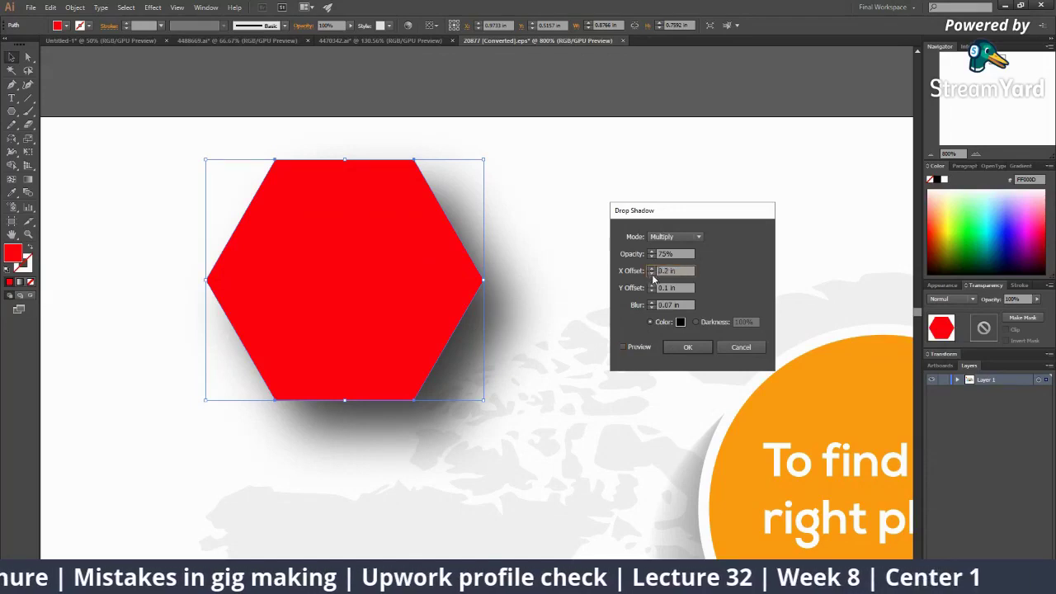
{"action": "type", "text": "0.1"}
{"action": "left_click", "coordinate": [644, 347]}
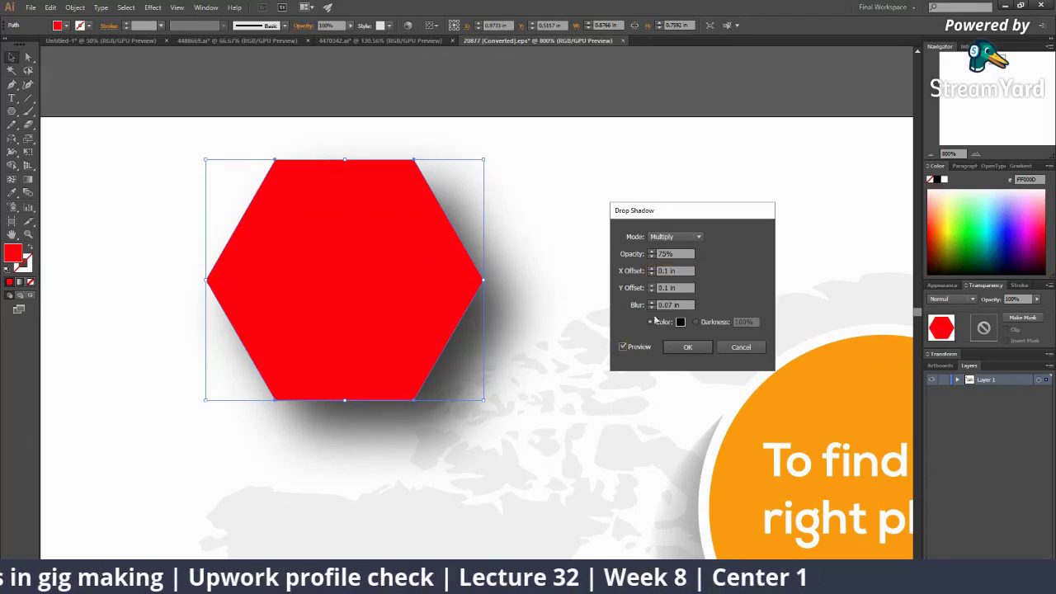
{"action": "left_click", "coordinate": [652, 269]}
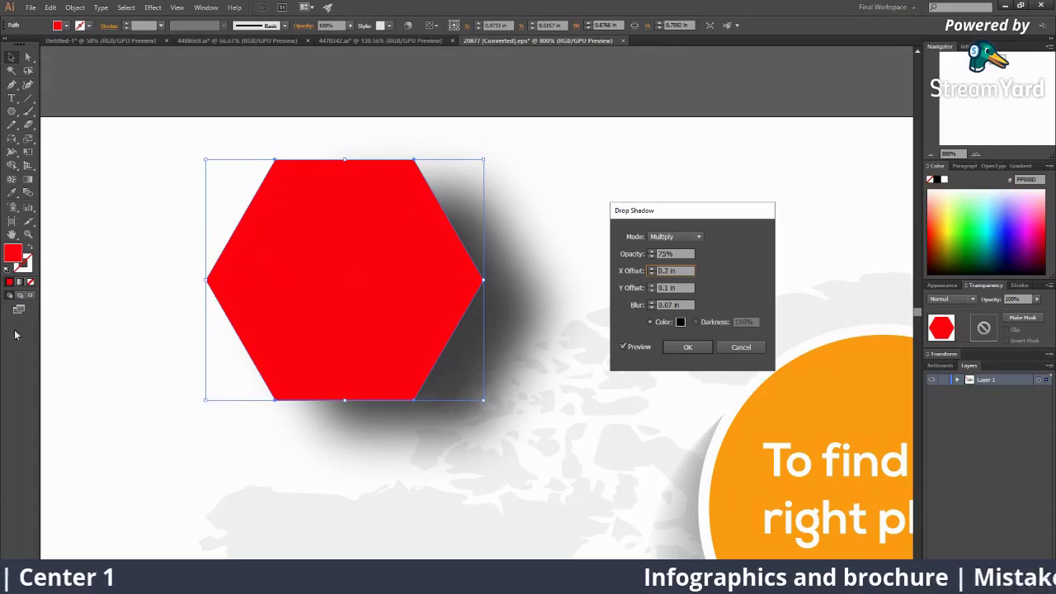
- Test larger X Offset values, then bring the shadow's X Offset back to 0.1 in
{"action": "left_click", "coordinate": [652, 269]}
{"action": "left_click", "coordinate": [651, 269]}
{"action": "left_click", "coordinate": [652, 269]}
{"action": "left_click", "coordinate": [652, 269]}
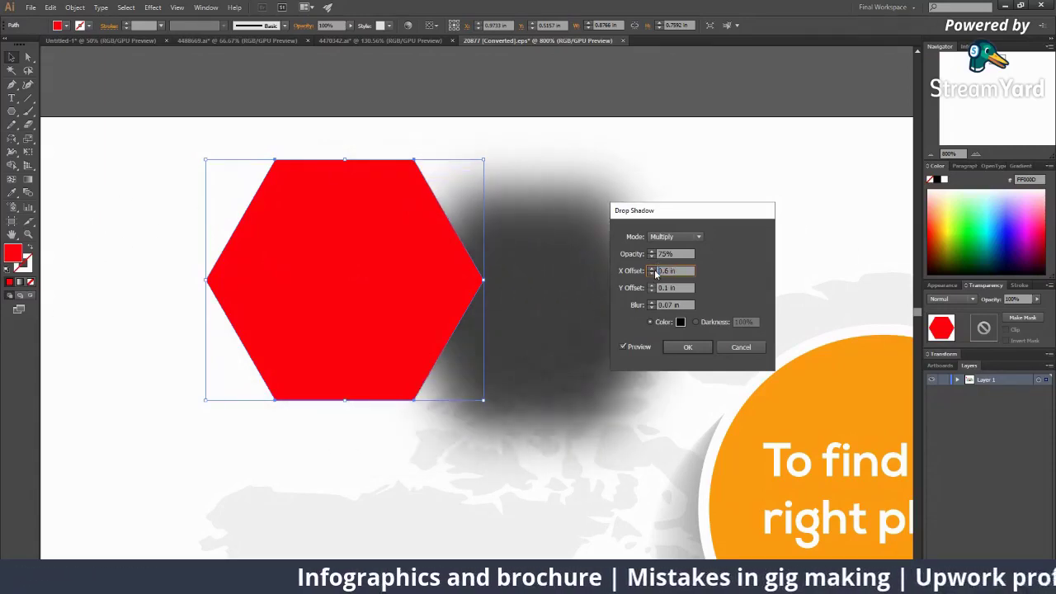
{"action": "left_click", "coordinate": [652, 274]}
{"action": "left_click", "coordinate": [652, 274]}
{"action": "left_click", "coordinate": [652, 274]}
{"action": "left_click", "coordinate": [652, 274]}
{"action": "left_click", "coordinate": [652, 274]}
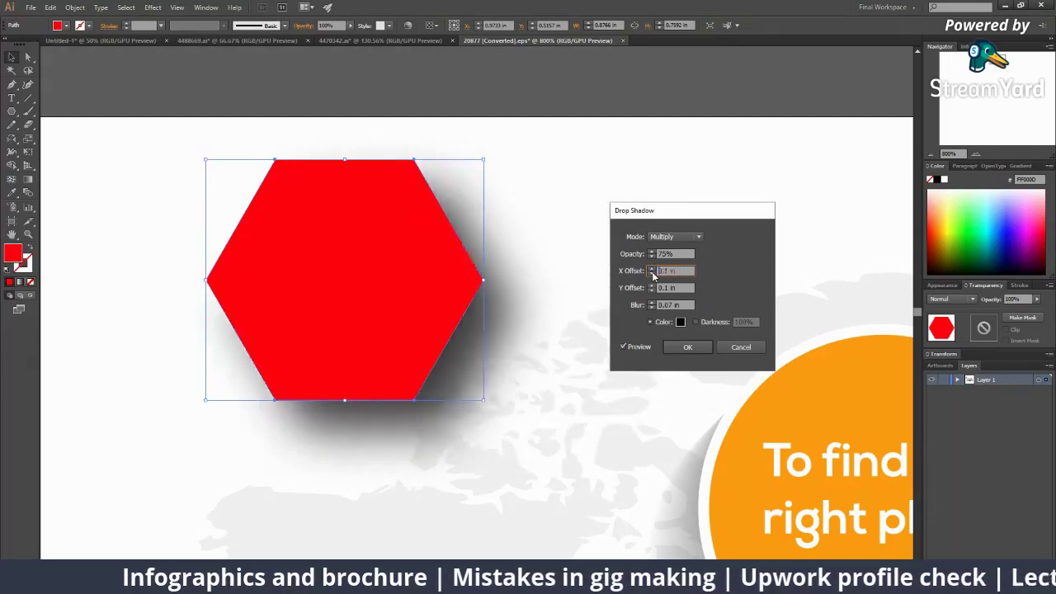
{"action": "left_click", "coordinate": [652, 274]}
{"action": "left_click", "coordinate": [652, 274]}
{"action": "left_click", "coordinate": [652, 274]}
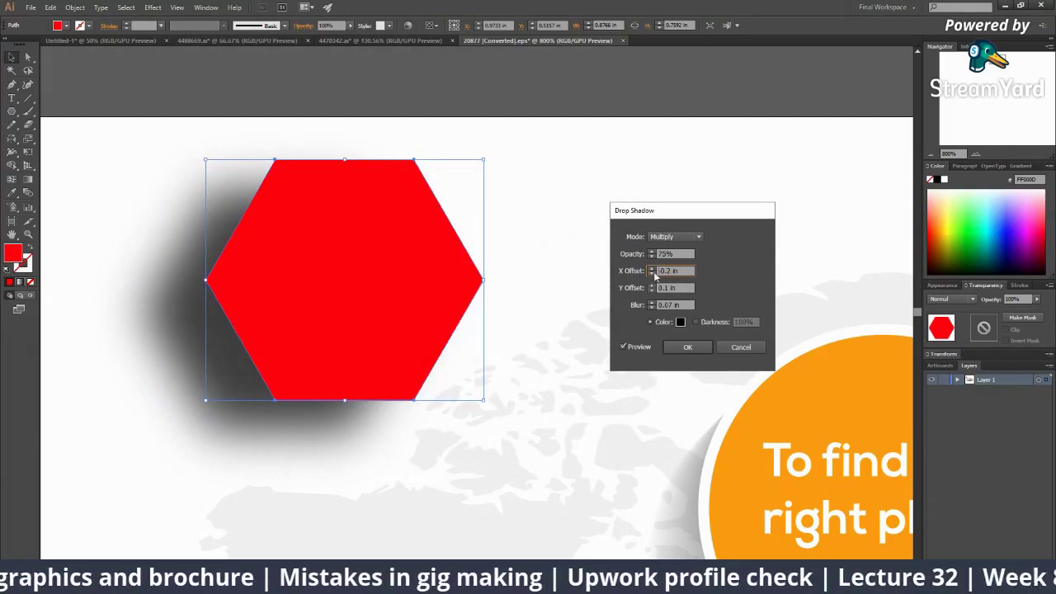
{"action": "left_click", "coordinate": [653, 273]}
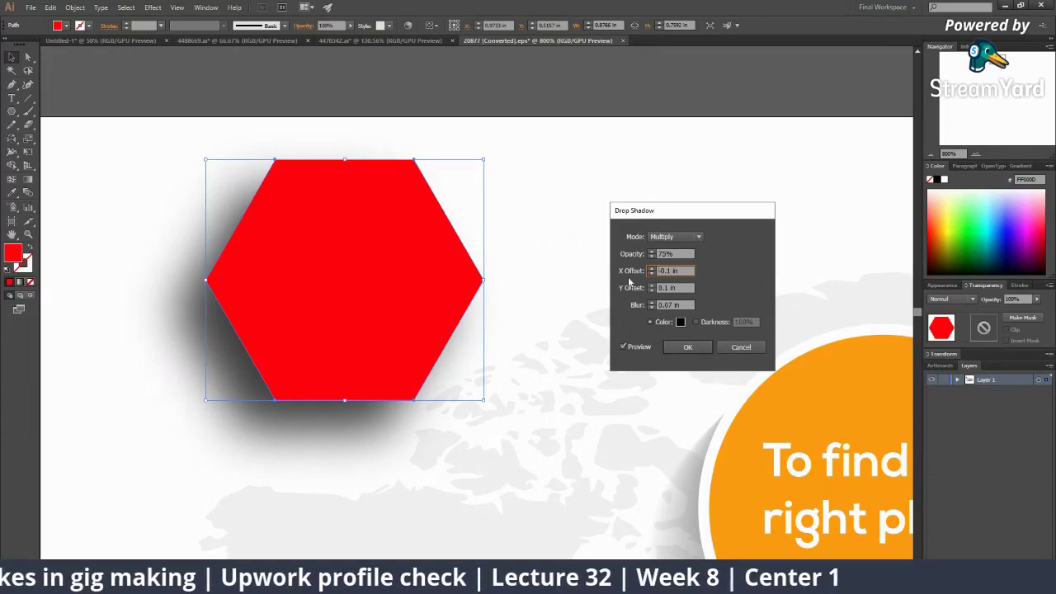
- Test the drop shadow's Y Offset and return it to 0.1 in
{"action": "left_click", "coordinate": [651, 284]}
{"action": "left_click", "coordinate": [651, 285]}
{"action": "left_click", "coordinate": [652, 291]}
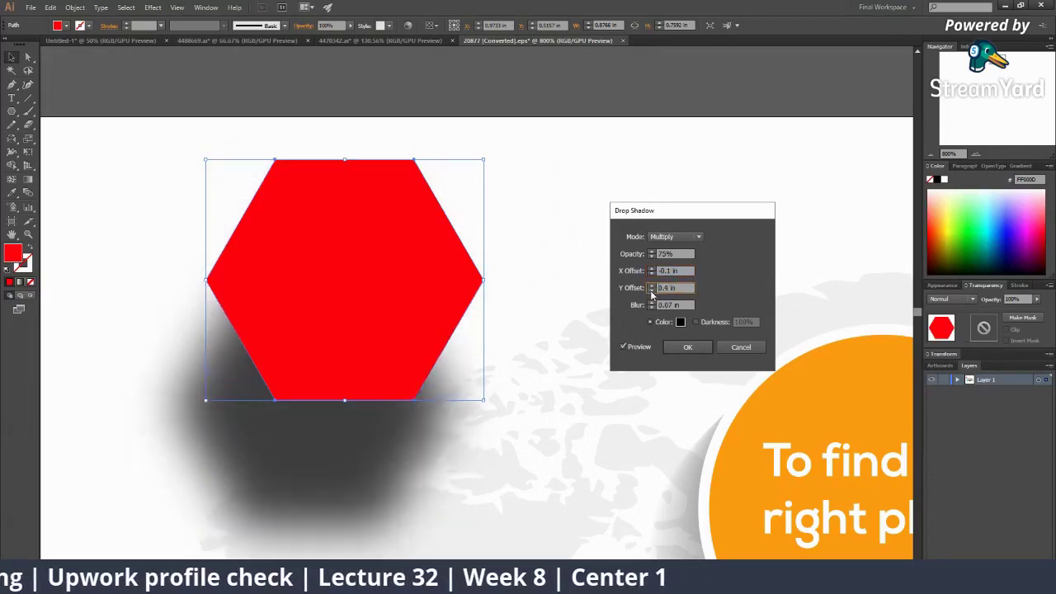
{"action": "left_click", "coordinate": [652, 291]}
{"action": "left_click", "coordinate": [651, 285]}
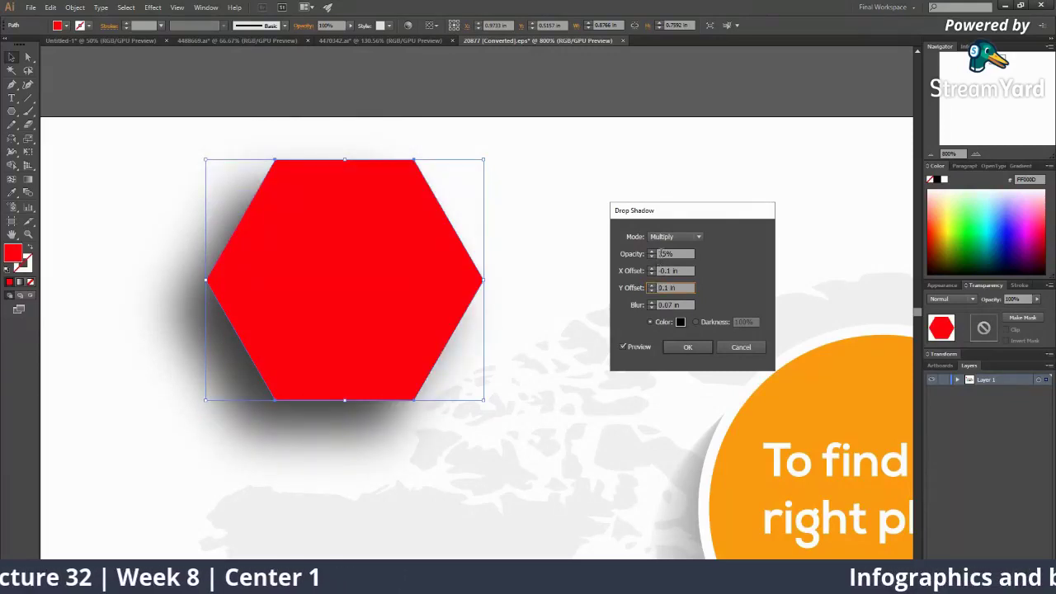
- Try 15% shadow opacity, then settle the blur at 0.03 in after testing 0 and 0.01 in
{"action": "double_click", "coordinate": [667, 253]}
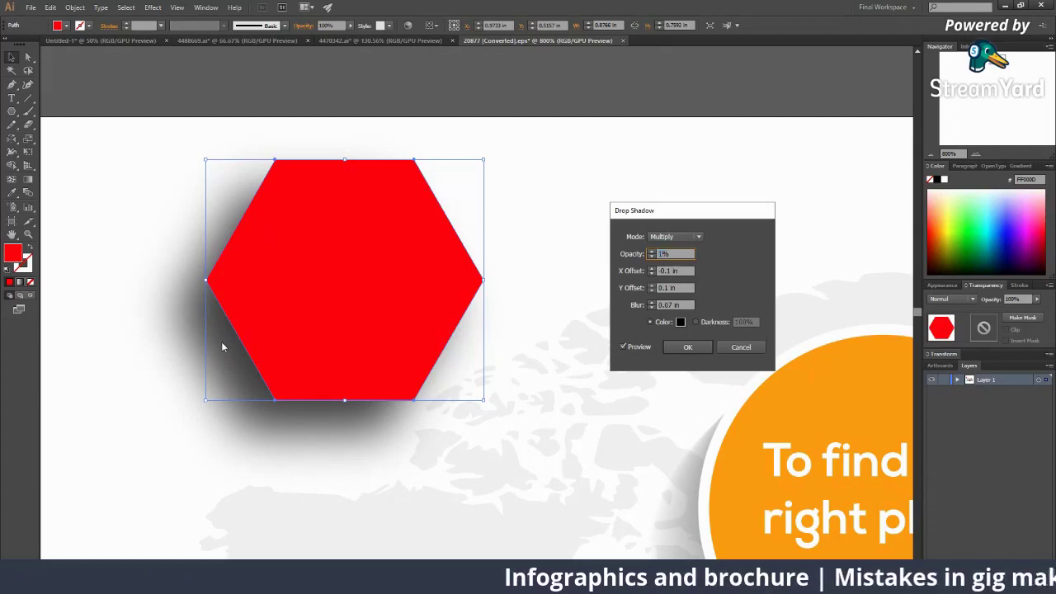
{"action": "key", "text": "Tab"}
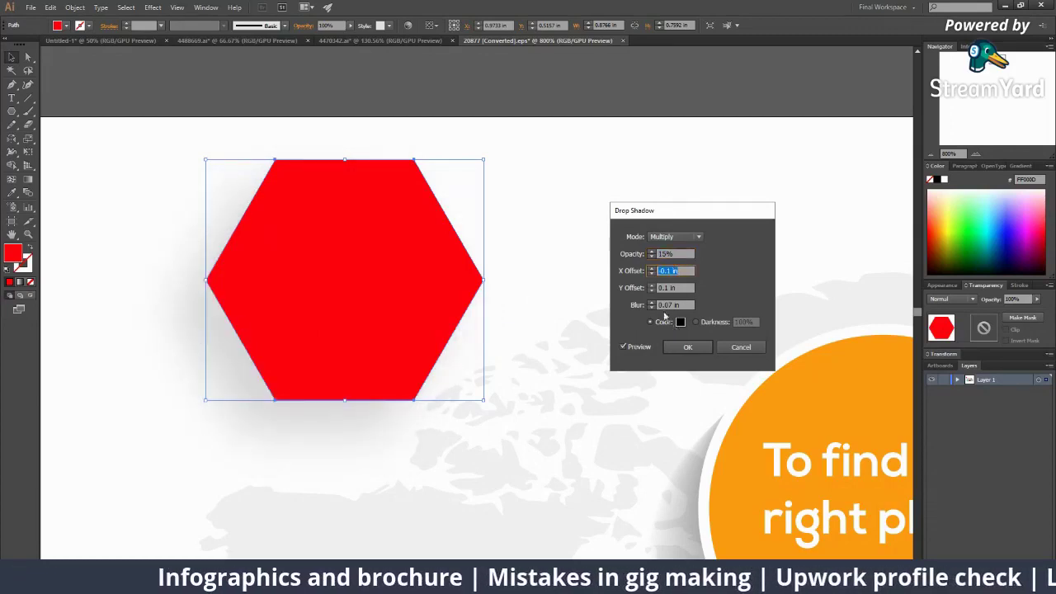
{"action": "left_click", "coordinate": [651, 307]}
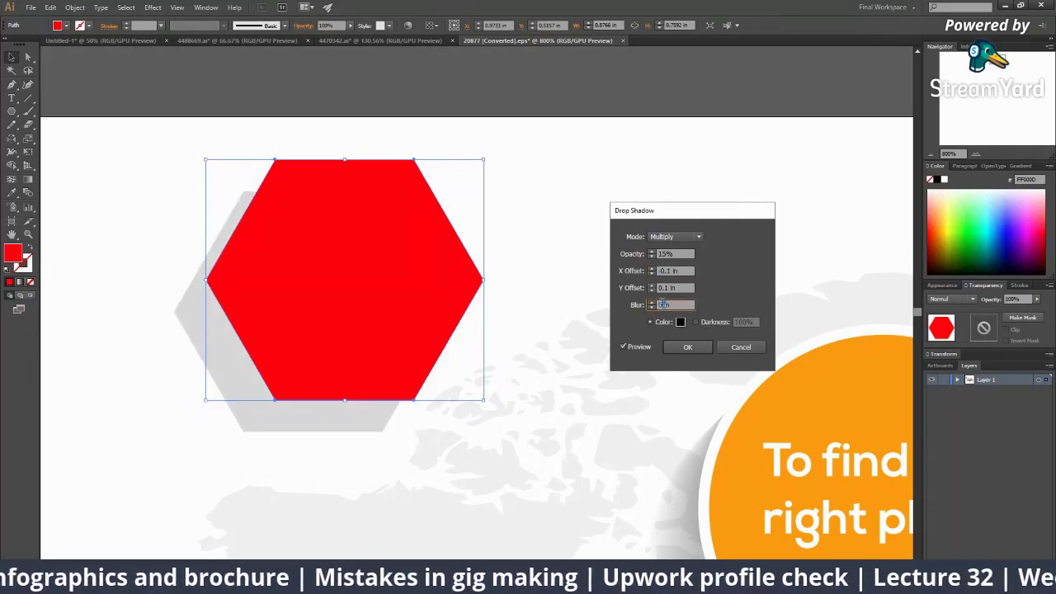
{"action": "left_click", "coordinate": [651, 307]}
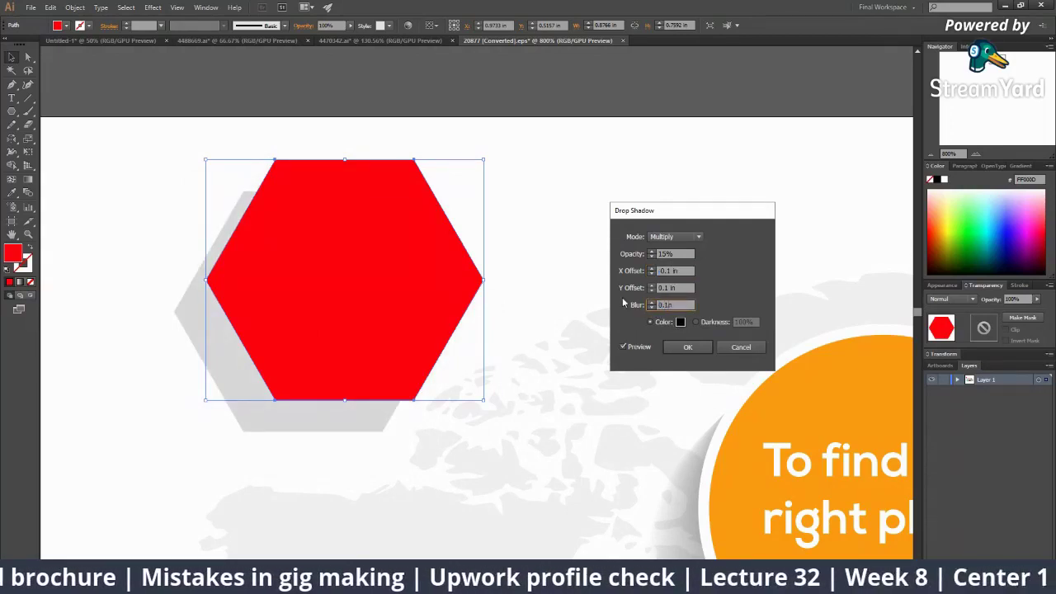
{"action": "key", "text": "Tab"}
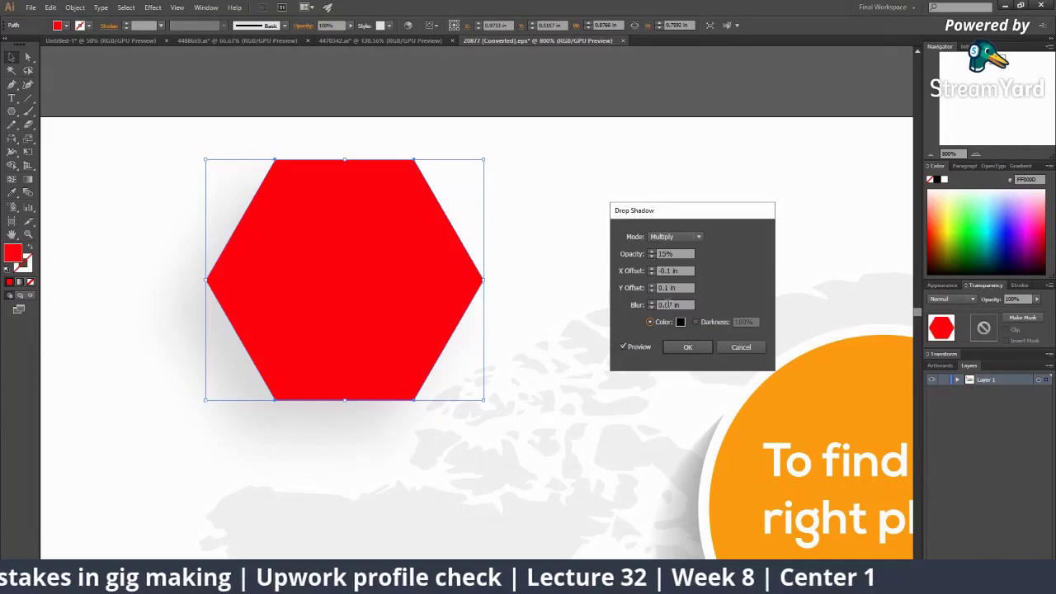
{"action": "left_click", "coordinate": [668, 305]}
{"action": "left_click", "coordinate": [659, 306]}
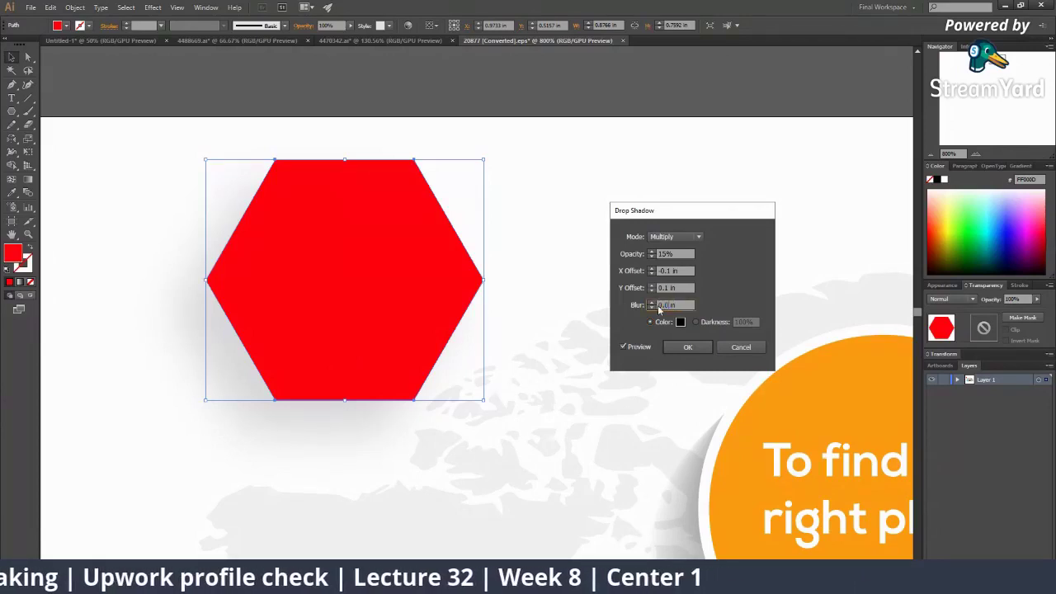
{"action": "key", "text": "Tab"}
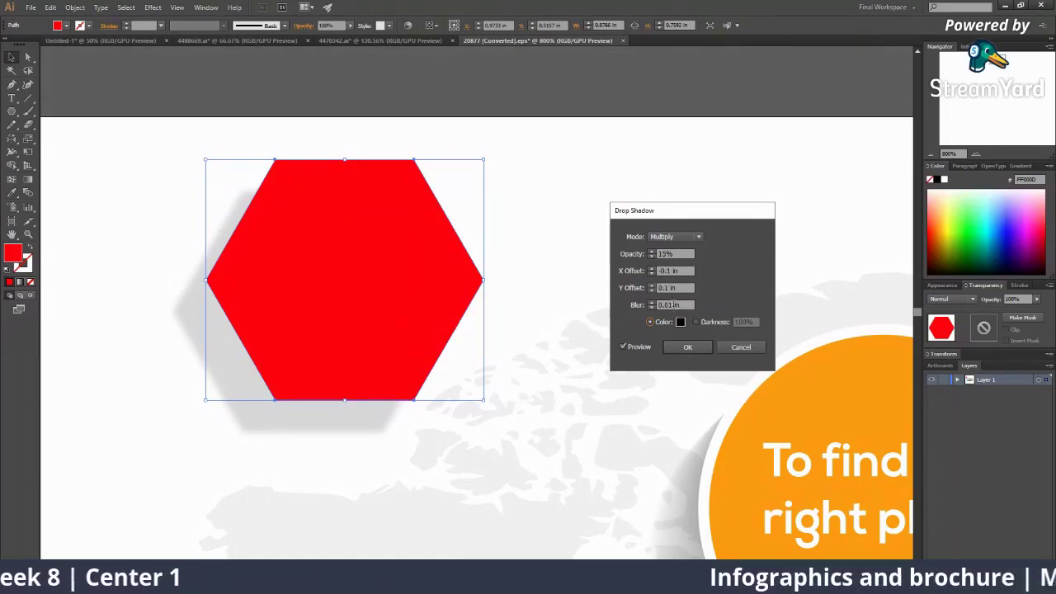
{"action": "left_click", "coordinate": [673, 305]}
{"action": "type", "text": "0.05"}
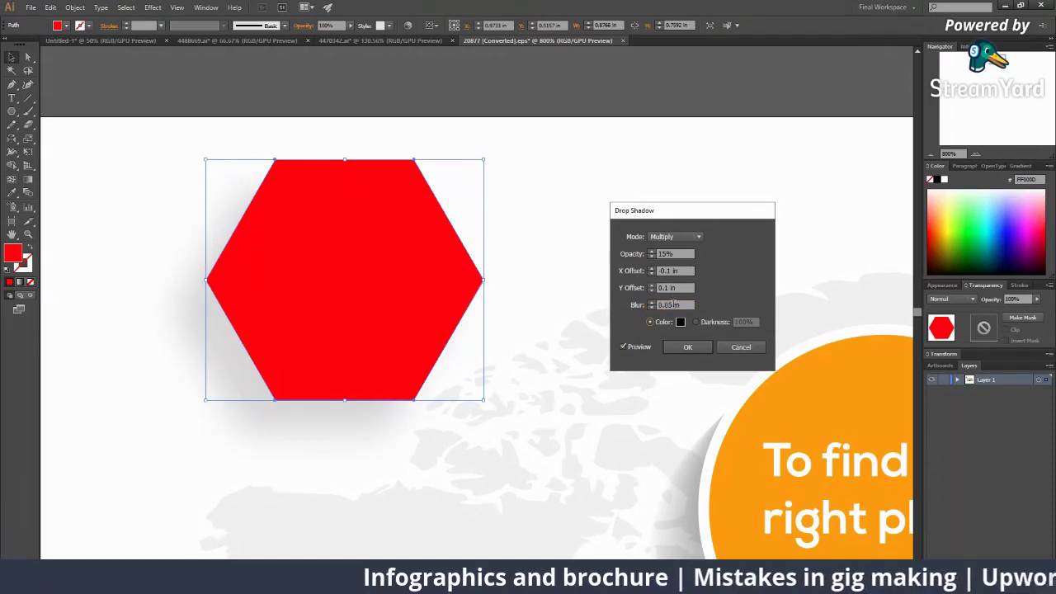
{"action": "left_click", "coordinate": [670, 304]}
{"action": "type", "text": "3"}
{"action": "key", "text": "Tab"}
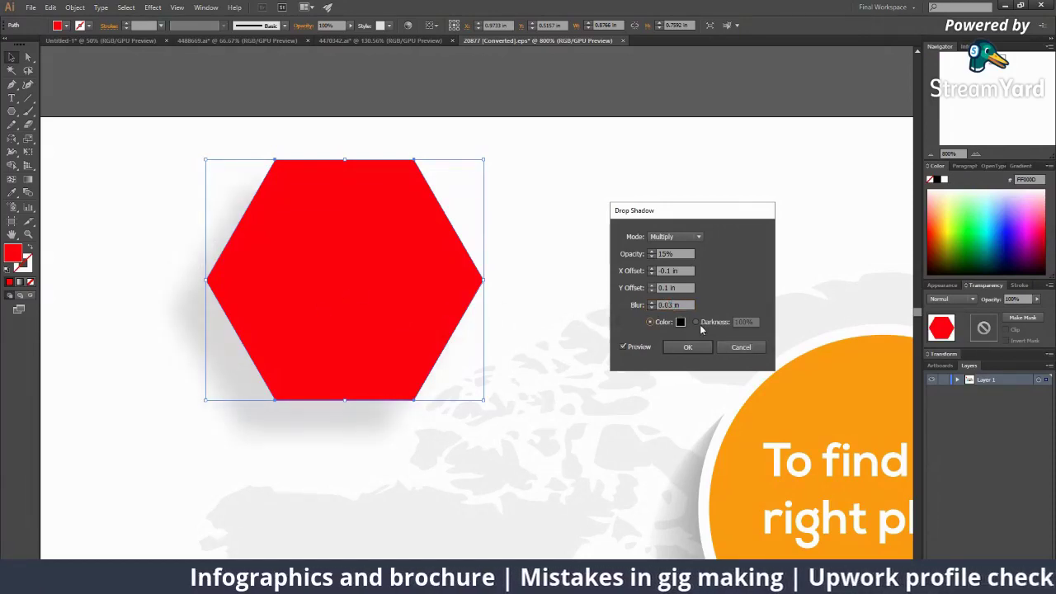
- Set the shadow opacity to 25% and apply the drop shadow
{"action": "double_click", "coordinate": [665, 254]}
{"action": "key", "text": "Tab"}
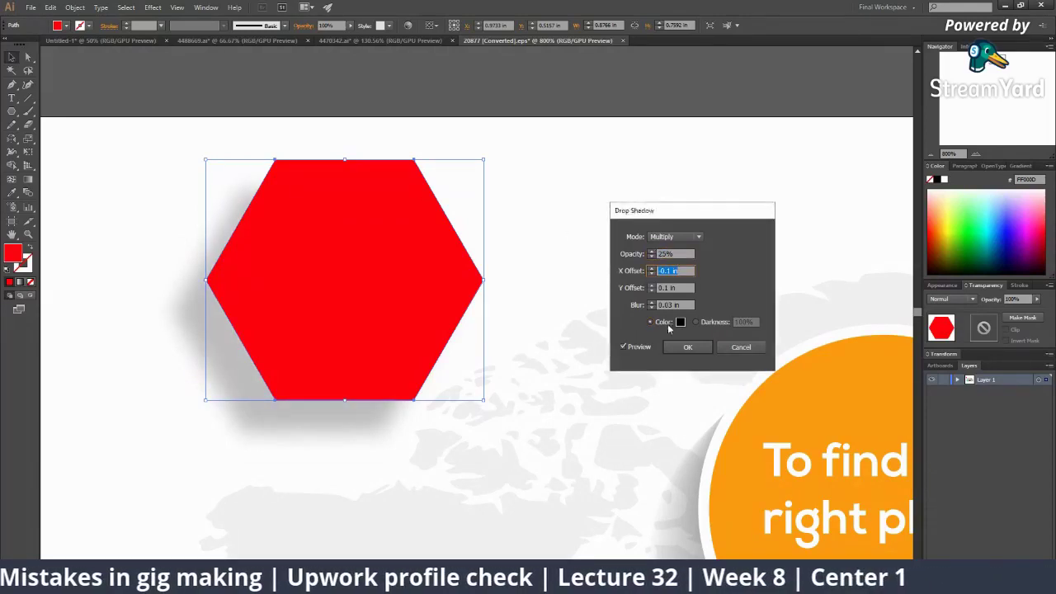
{"action": "left_click", "coordinate": [685, 347]}
{"action": "key", "text": "ctrl+shift+a"}
- Zoom out to show the whole infographic with its top-left corner in view
{"action": "key", "text": "z"}
{"action": "left_click", "coordinate": [490, 405], "text": "alt"}
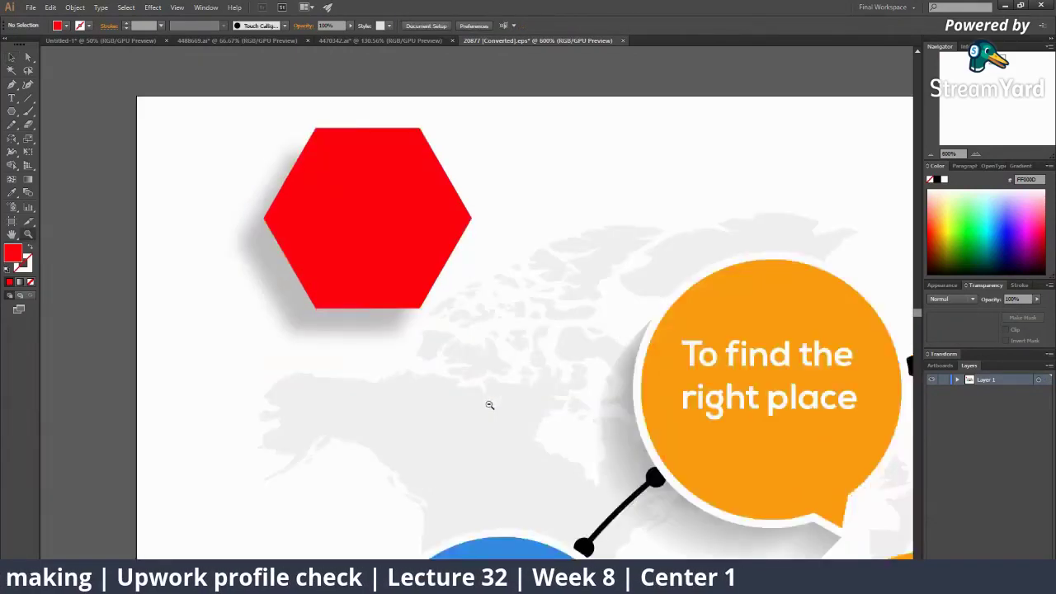
{"action": "left_click", "coordinate": [467, 365], "text": "alt"}
{"action": "left_click", "coordinate": [446, 325], "text": "alt"}
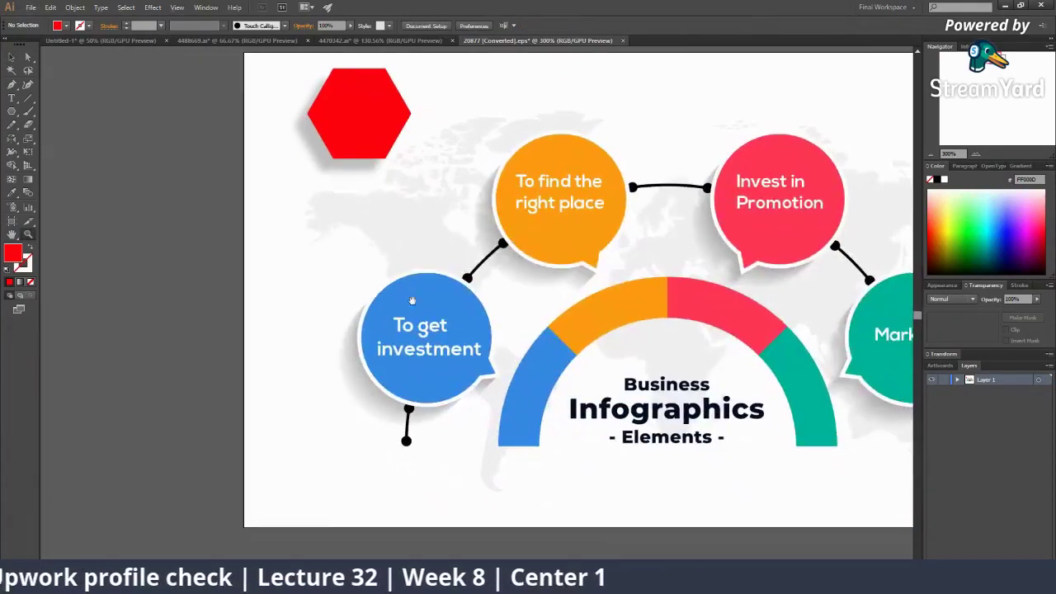
{"action": "left_click_drag", "start_coordinate": [479, 404], "coordinate": [410, 302]}
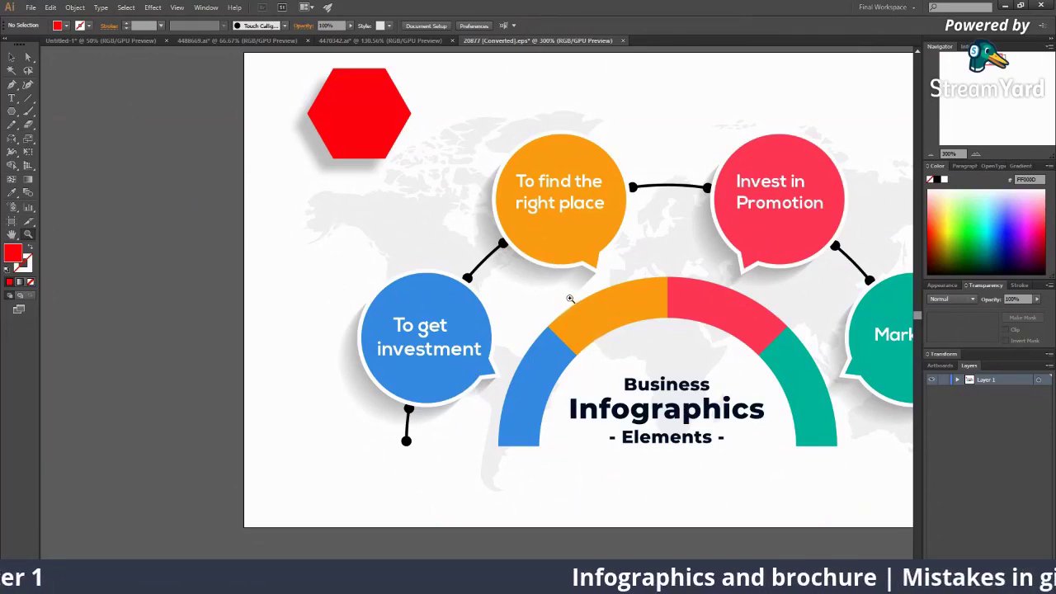
- Move the red hexagon to the infographic's top-left corner, then minimise Illustrator
{"action": "left_click", "coordinate": [11, 56]}
{"action": "scroll", "coordinate": [303, 218], "scroll_direction": "up", "scroll_amount": 2}
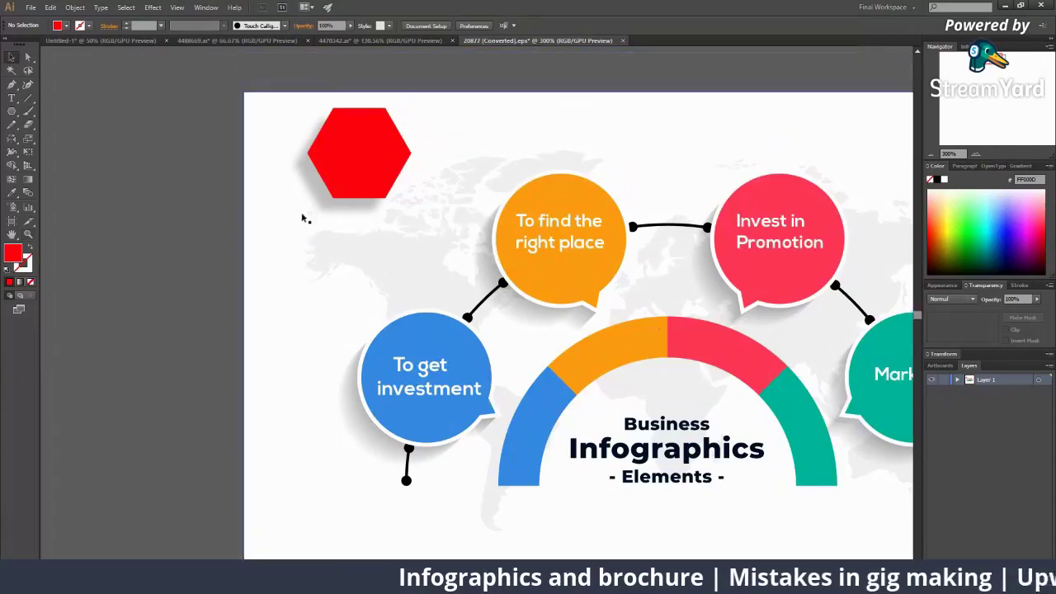
{"action": "scroll", "coordinate": [303, 218], "scroll_direction": "up", "scroll_amount": 2}
{"action": "mouse_move", "coordinate": [377, 193]}
{"action": "left_mouse_down"}
{"action": "mouse_move", "coordinate": [368, 189]}
{"action": "mouse_move", "coordinate": [528, 158]}
{"action": "left_mouse_up"}
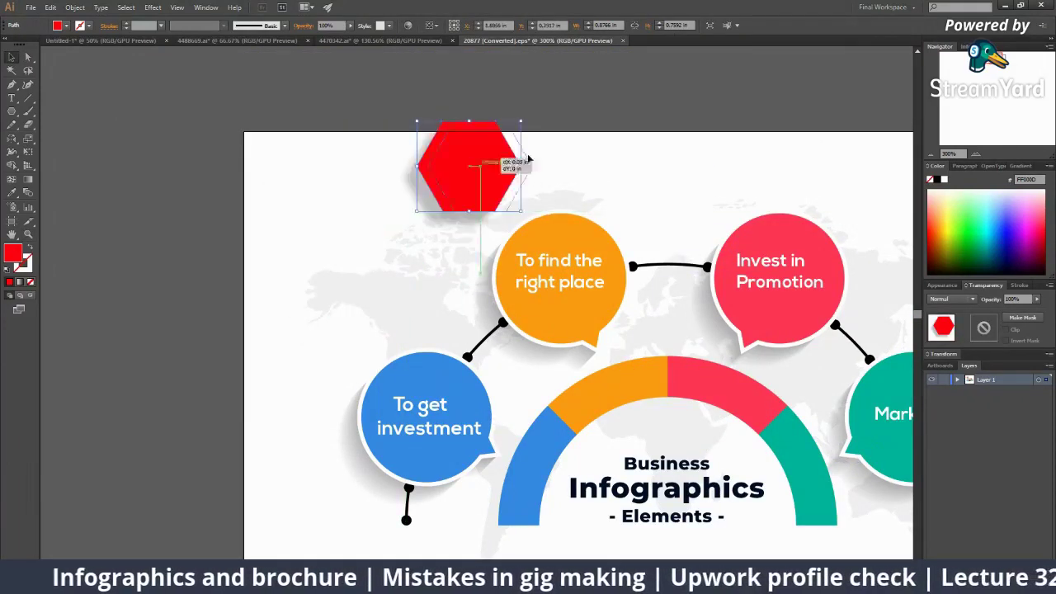
{"action": "mouse_move", "coordinate": [527, 158]}
{"action": "left_mouse_down"}
{"action": "mouse_move", "coordinate": [646, 310]}
{"action": "mouse_move", "coordinate": [373, 142]}
{"action": "mouse_move", "coordinate": [365, 181]}
{"action": "left_mouse_up"}
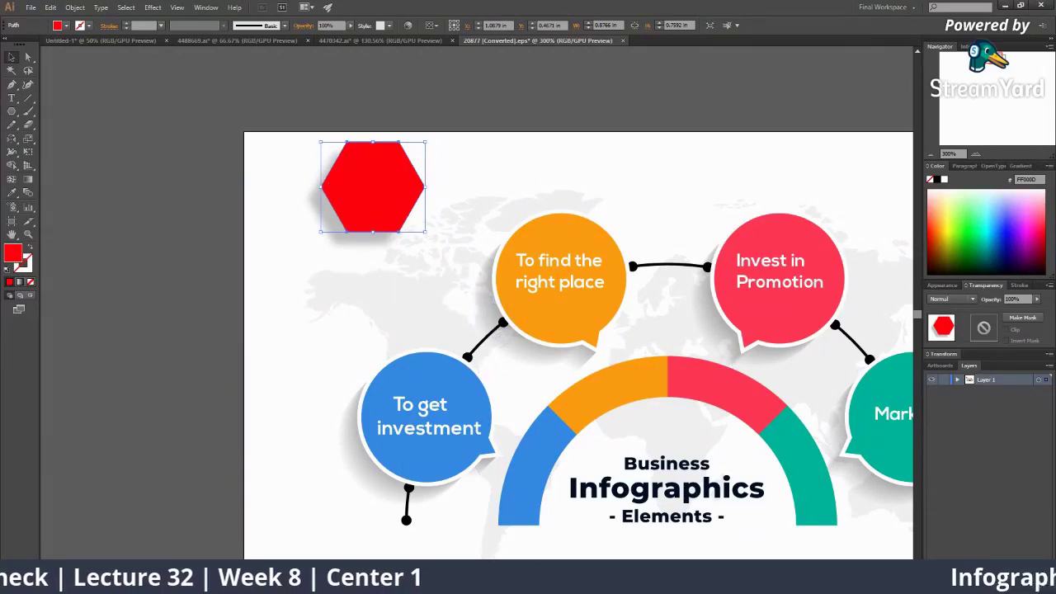
{"action": "left_click", "coordinate": [1004, 5]}
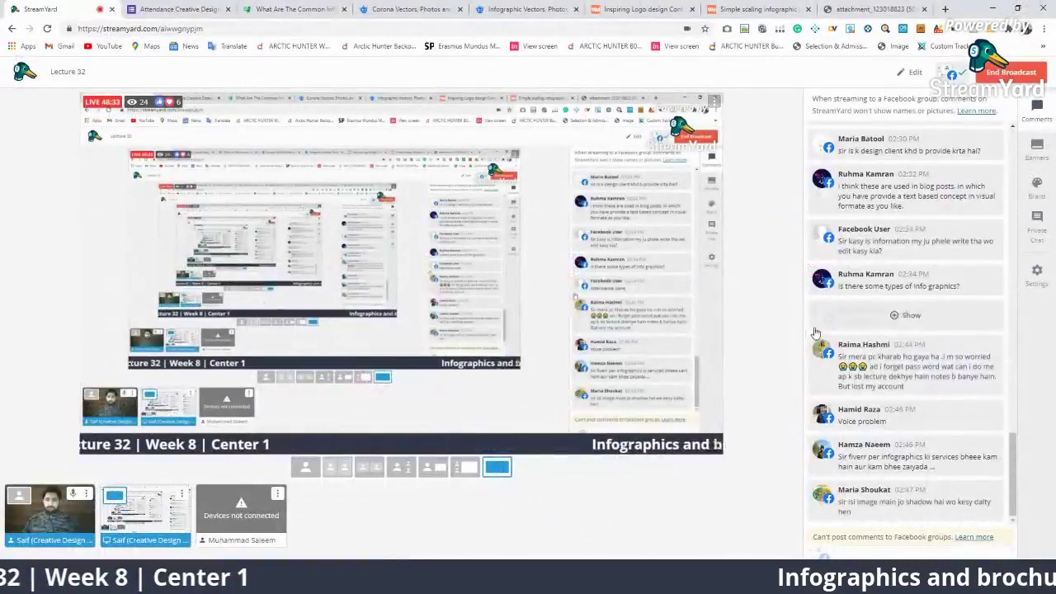
- Open a Chrome incognito window, go to the Google homepage, and search for fiverr
{"action": "scroll", "coordinate": [935, 499], "scroll_direction": "up", "scroll_amount": 3}
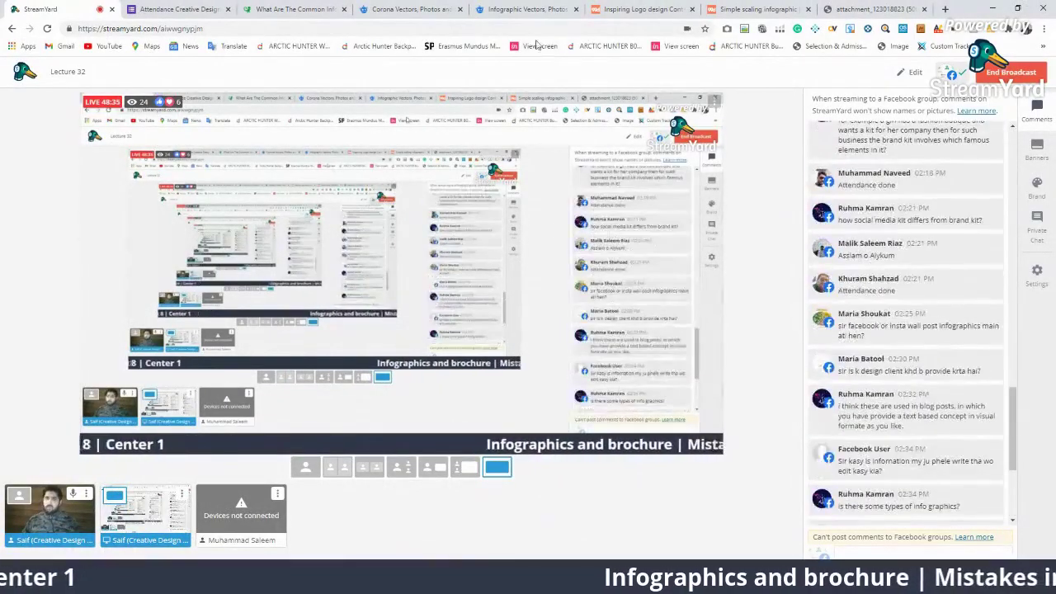
{"action": "left_click", "coordinate": [1045, 29]}
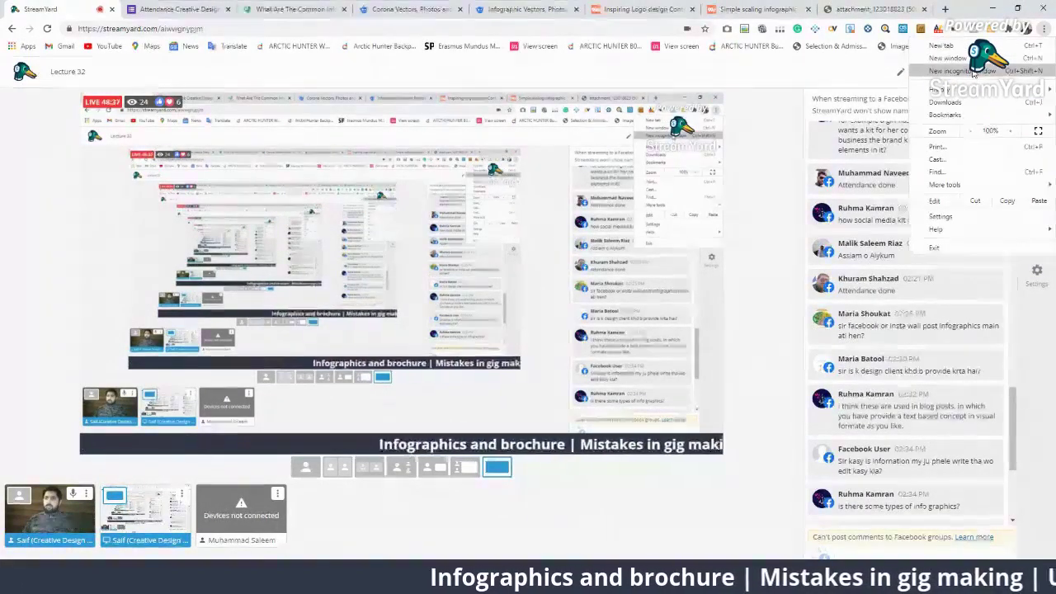
{"action": "left_click", "coordinate": [928, 70]}
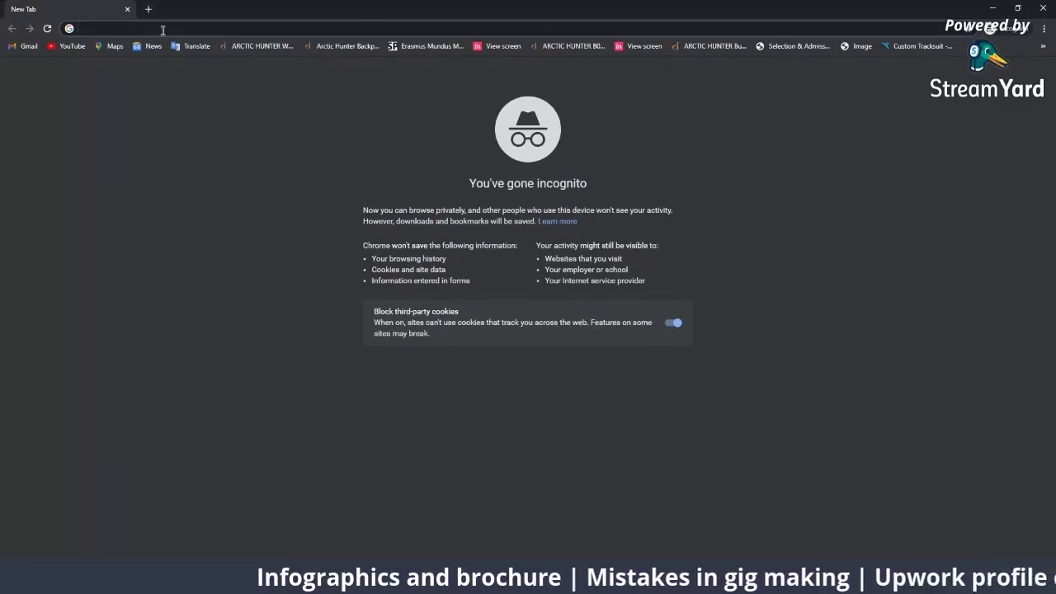
{"action": "type", "text": "google"}
{"action": "key", "text": "Return"}
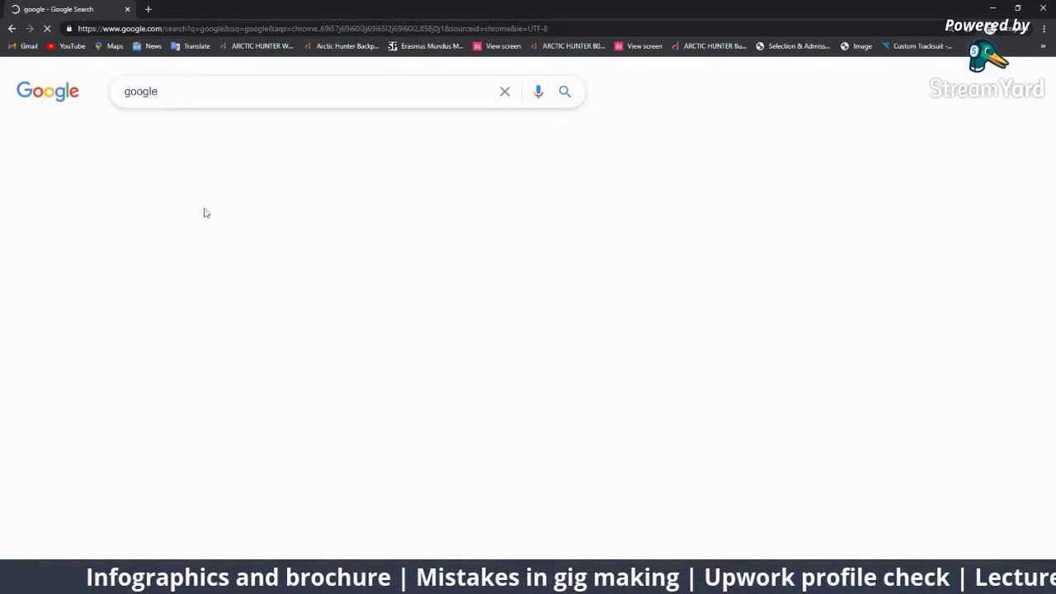
{"action": "left_click", "coordinate": [159, 216]}
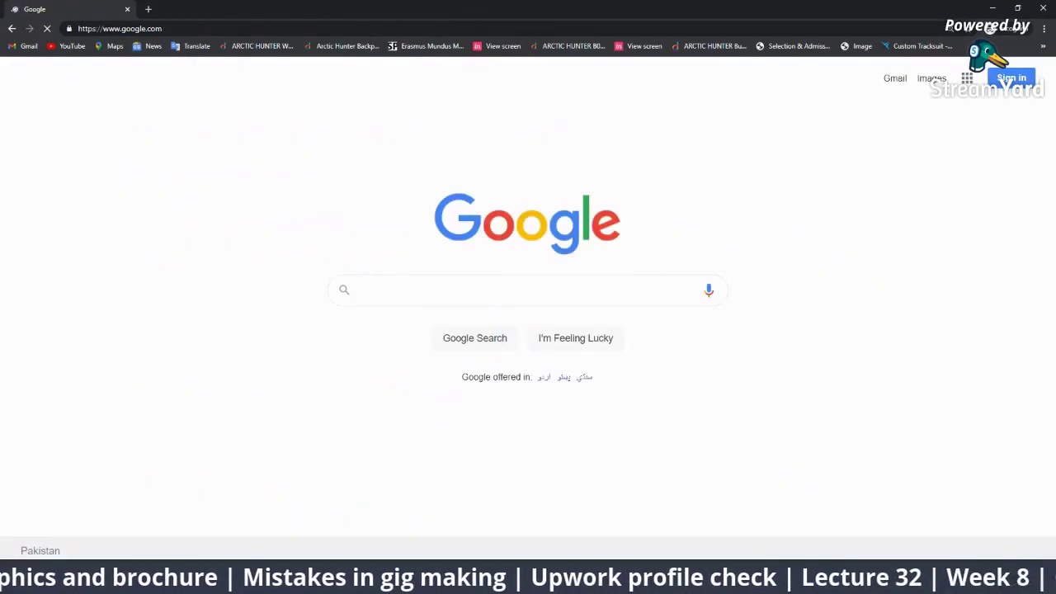
{"action": "type", "text": "fl"}
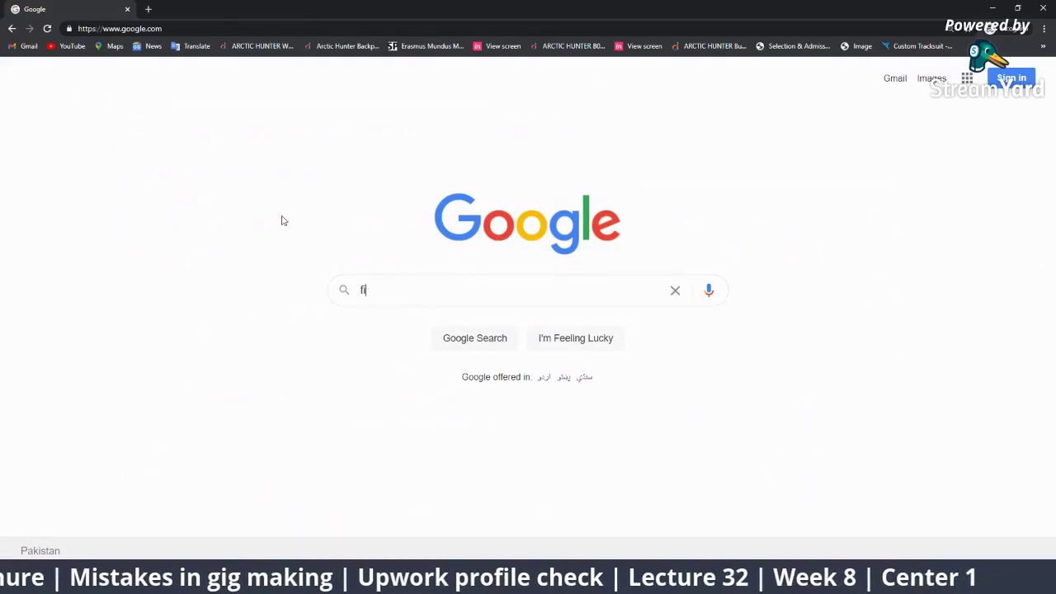
{"action": "type", "text": "verr"}
{"action": "key", "text": "Return"}
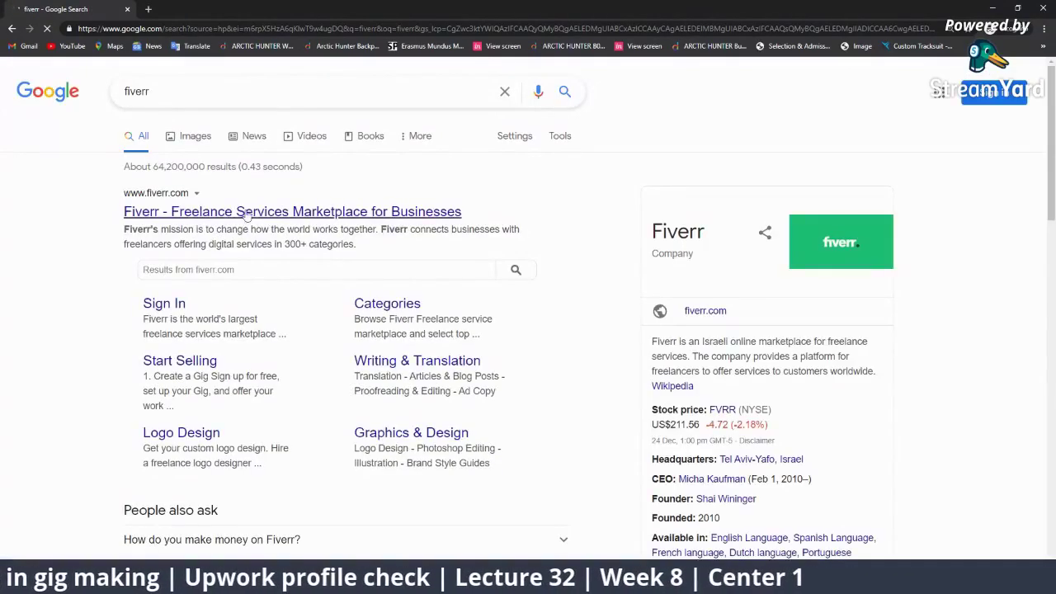
- Open the Fiverr result and type 'infographic' into the homepage service search
{"action": "left_click", "coordinate": [248, 212]}
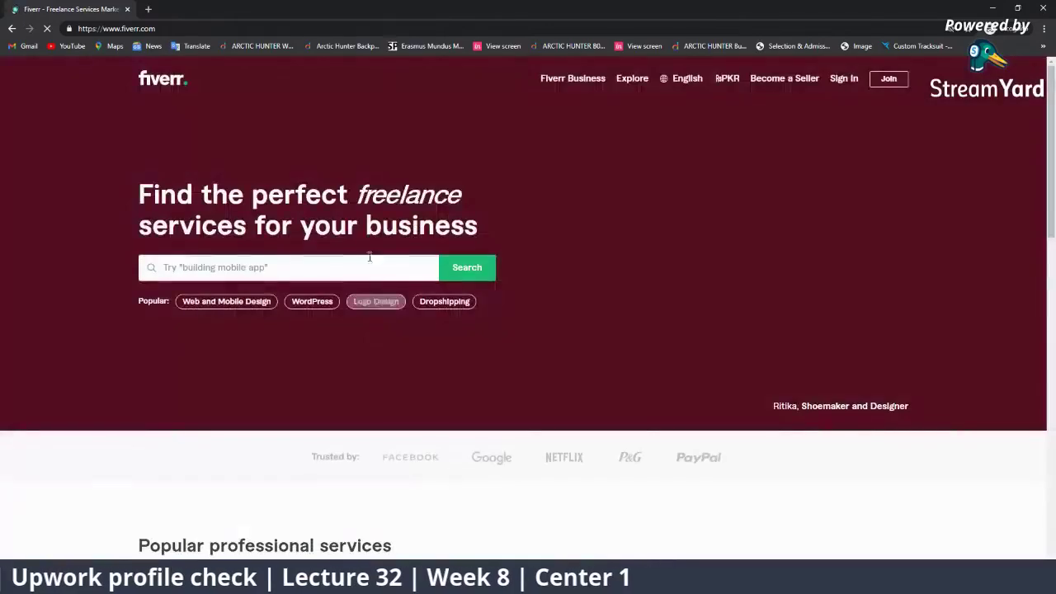
{"action": "left_click", "coordinate": [352, 266]}
{"action": "type", "text": "info"}
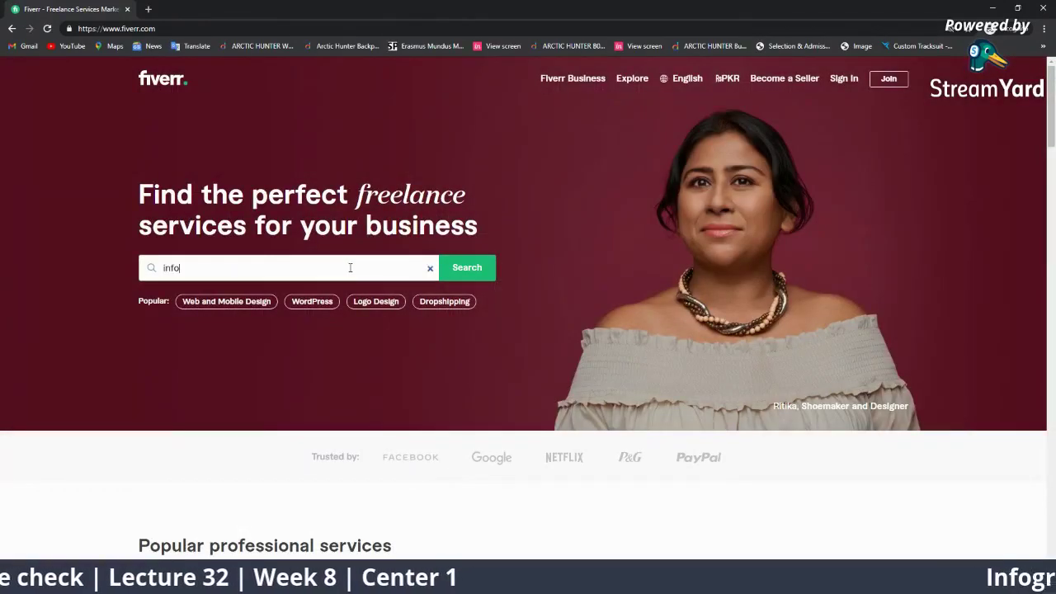
{"action": "type", "text": "graphic"}
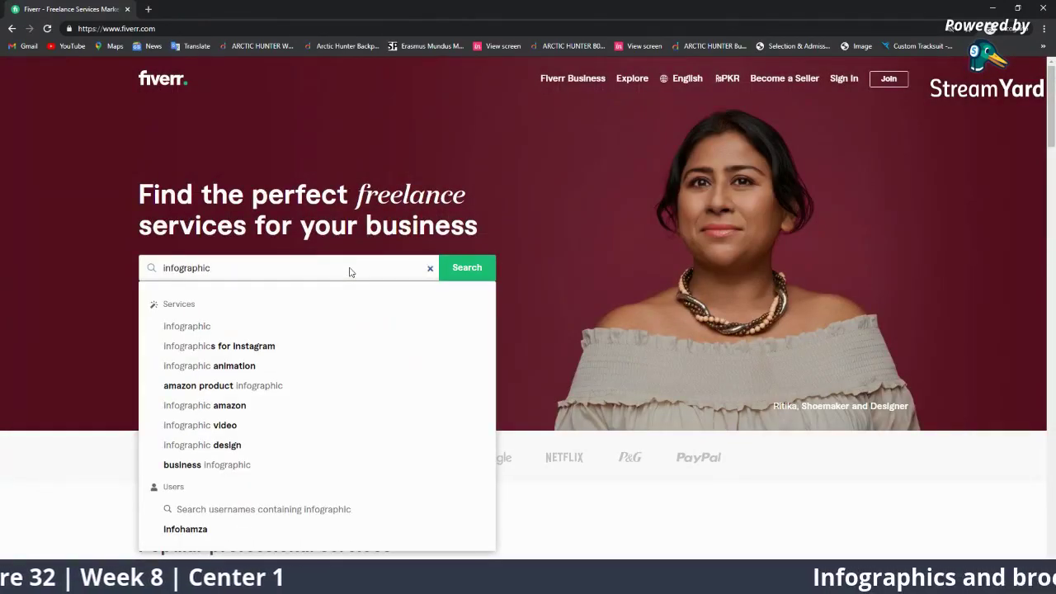
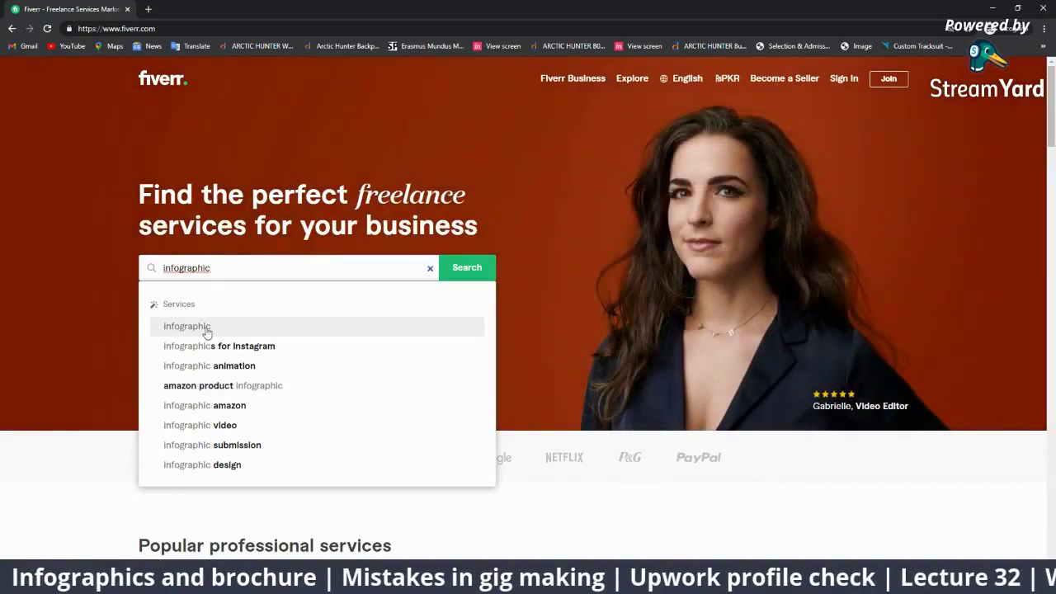
- Search Fiverr for 'infographic' and open the 'infographic design' suggestion in a new tab
{"action": "left_click", "coordinate": [205, 328]}
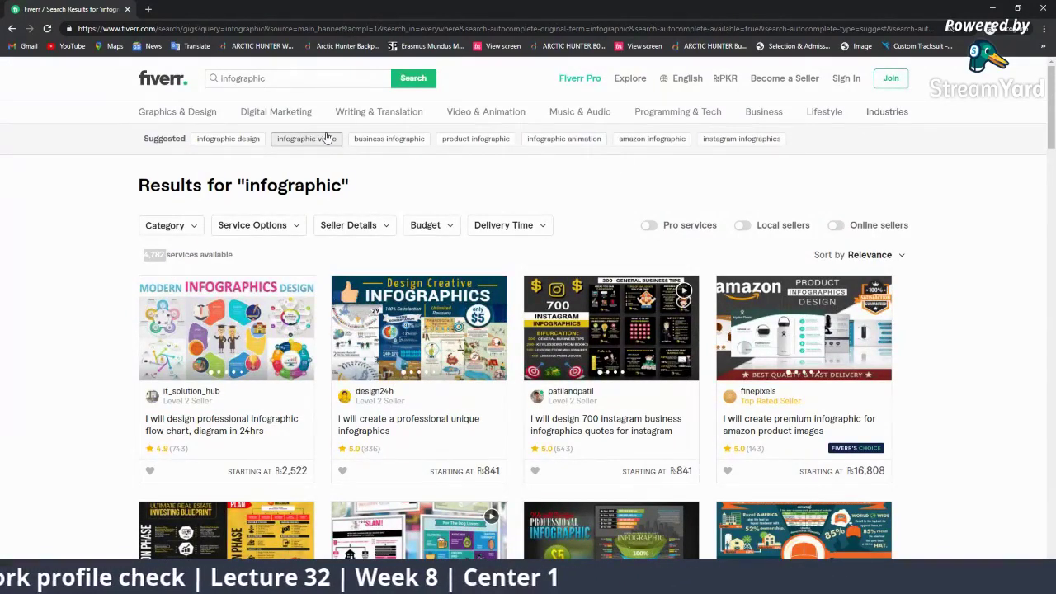
{"action": "left_click", "coordinate": [276, 78]}
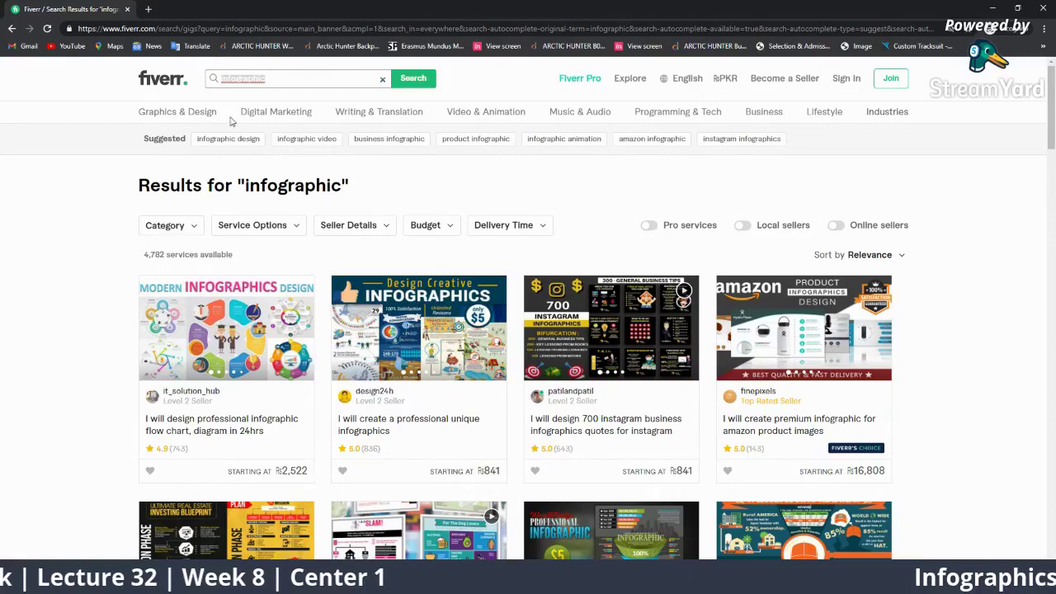
{"action": "right_click", "coordinate": [210, 140]}
{"action": "left_click", "coordinate": [247, 149]}
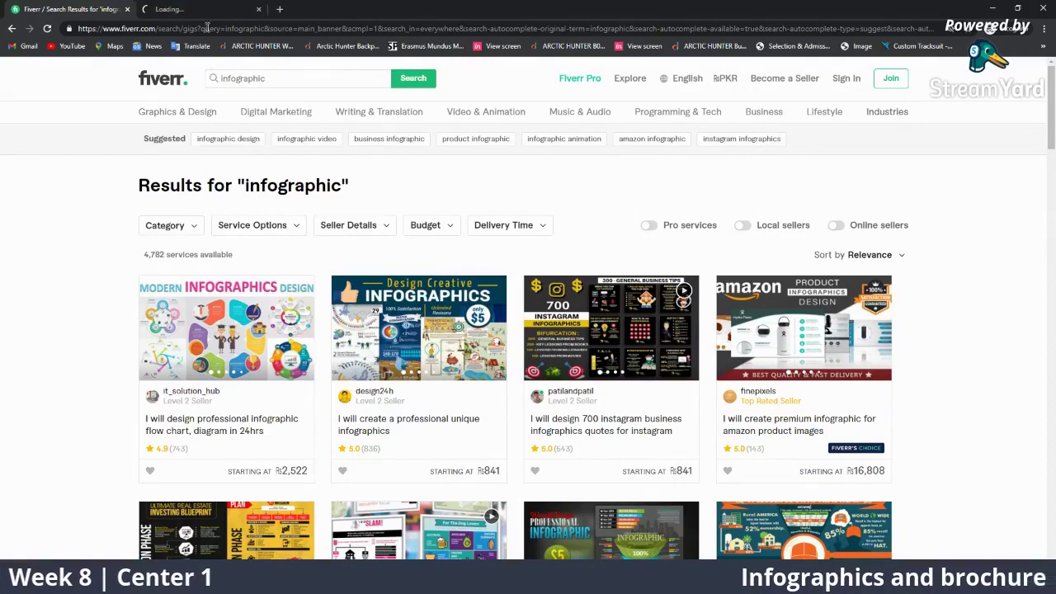
{"action": "key", "text": "ctrl+Tab"}
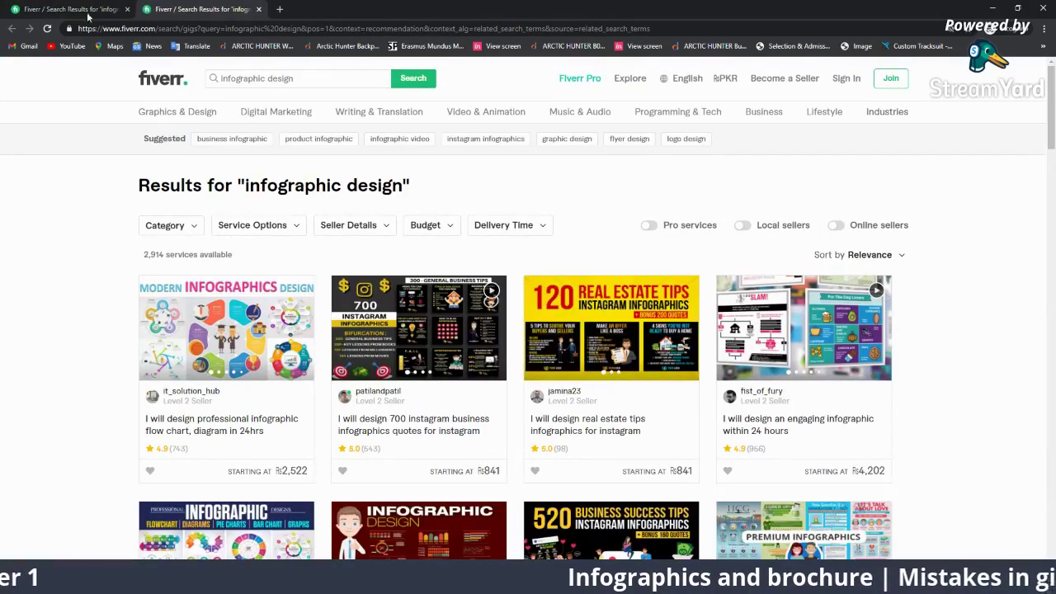
{"action": "key", "text": "ctrl+shift+Tab"}
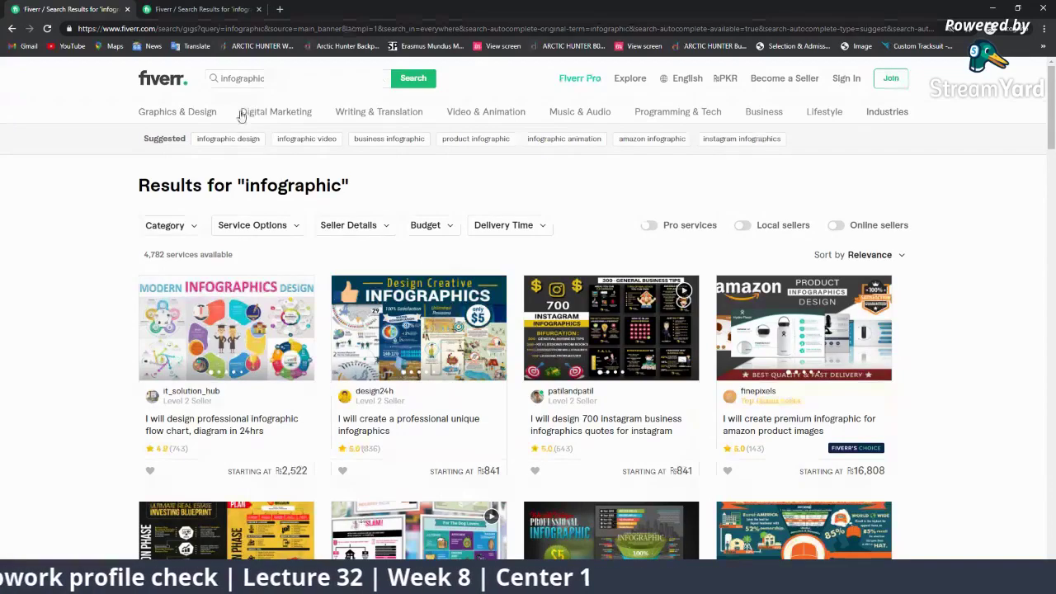
- Check the infographic design tab's services count, then go back to the infographic results
{"action": "left_click", "coordinate": [227, 140]}
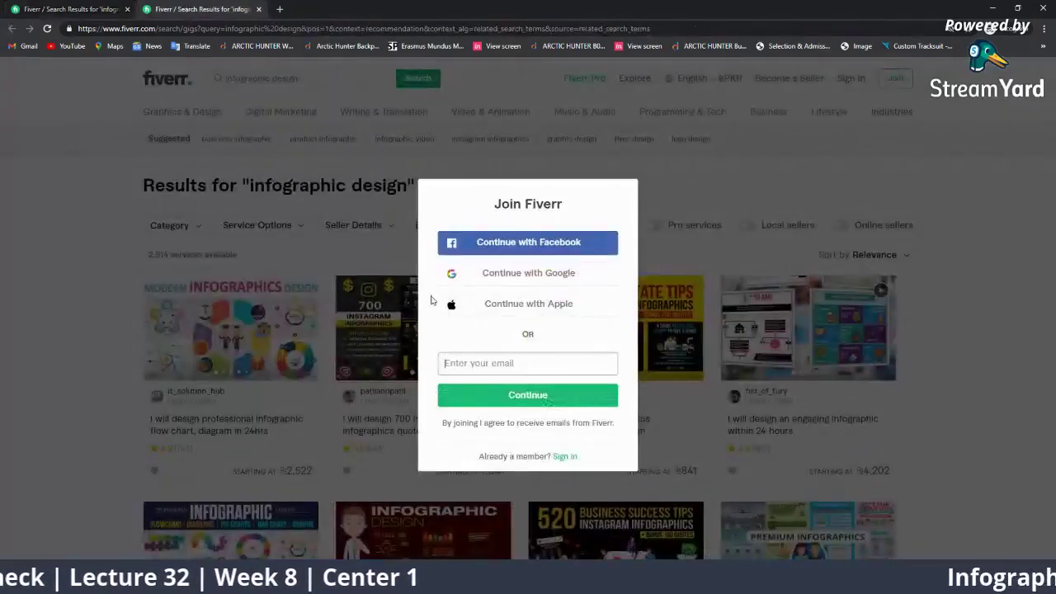
{"action": "left_click", "coordinate": [273, 186]}
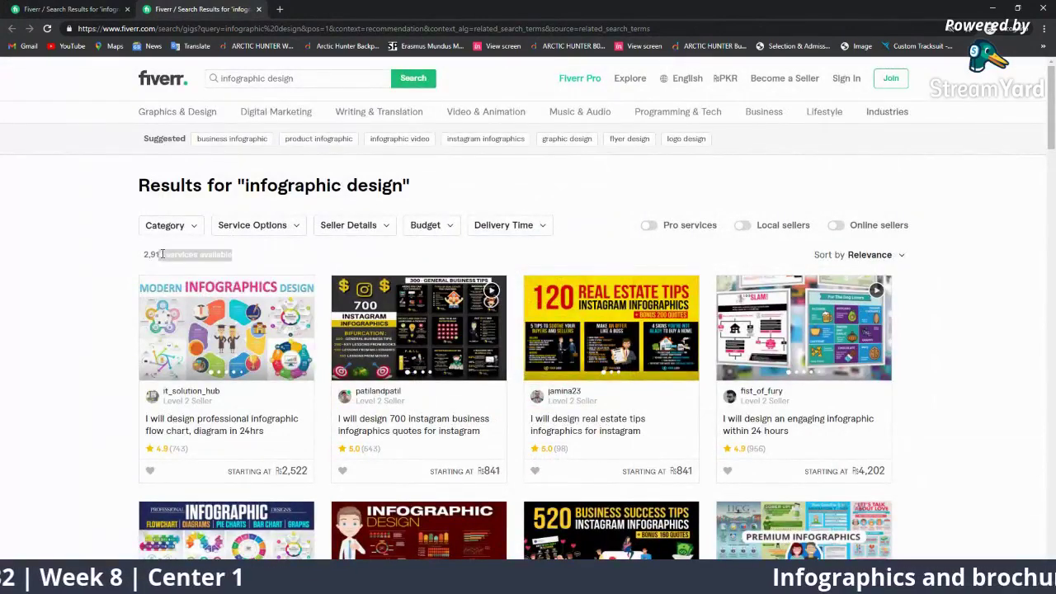
{"action": "left_click_drag", "start_coordinate": [232, 255], "coordinate": [134, 260]}
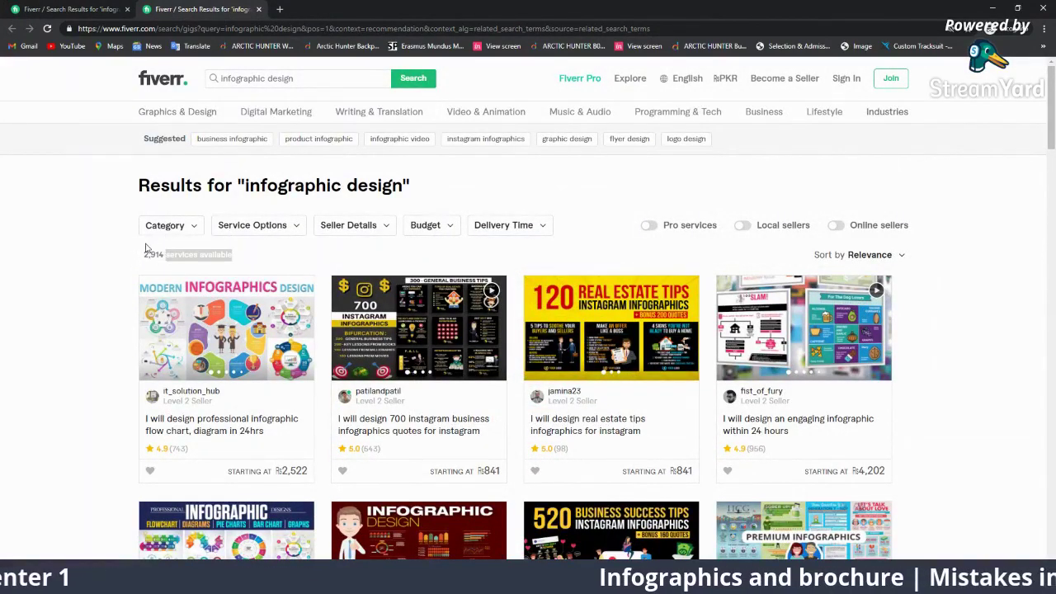
{"action": "key", "text": "alt+Left"}
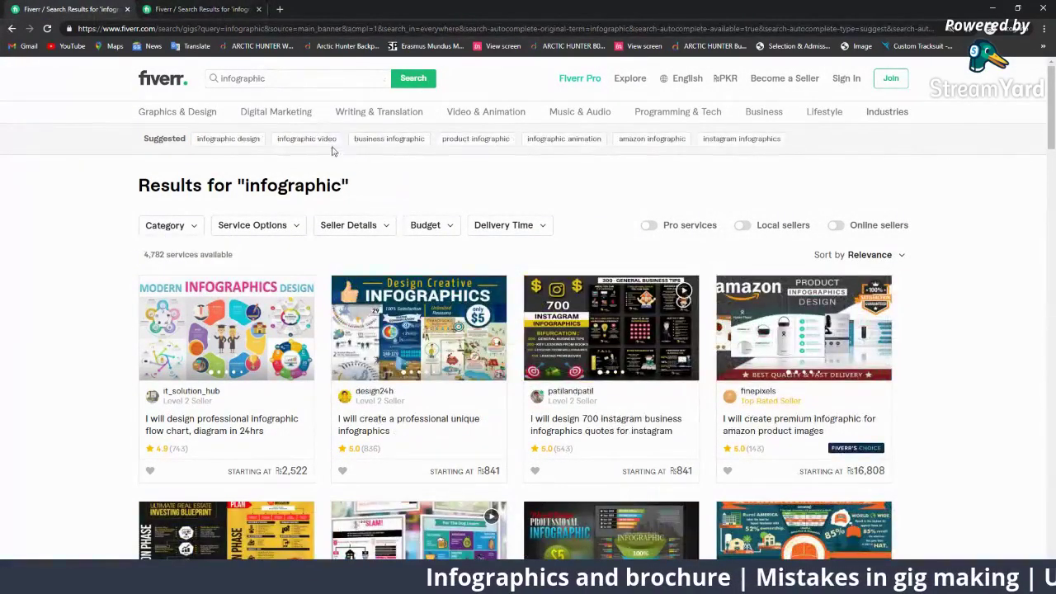
- Open the business, product and animation infographic searches in new tabs, viewing each
{"action": "right_click", "coordinate": [358, 142]}
{"action": "left_click", "coordinate": [381, 148]}
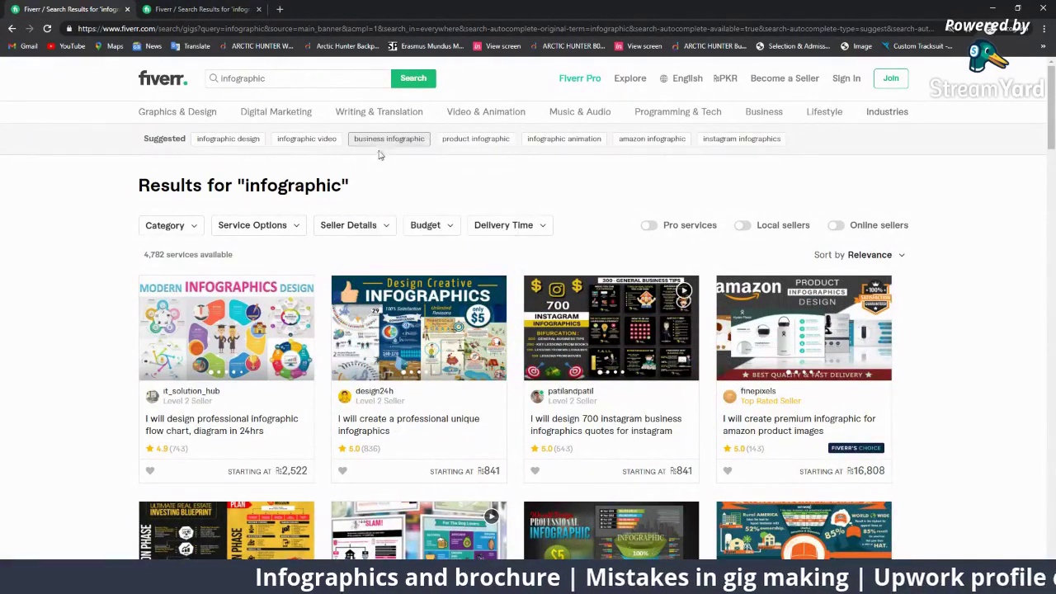
{"action": "left_click", "coordinate": [314, 8]}
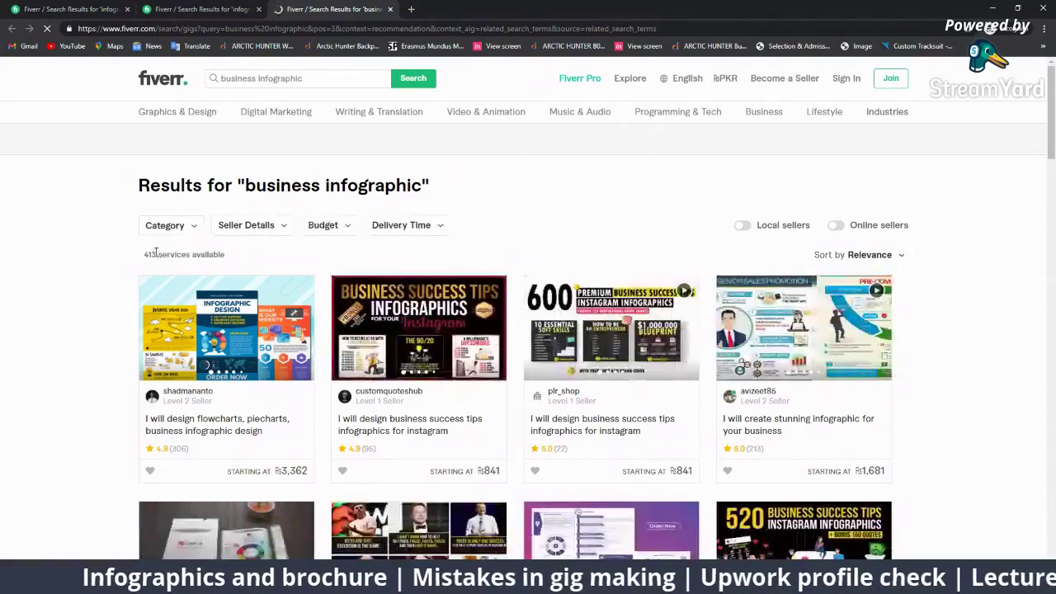
{"action": "key", "text": "ctrl+1"}
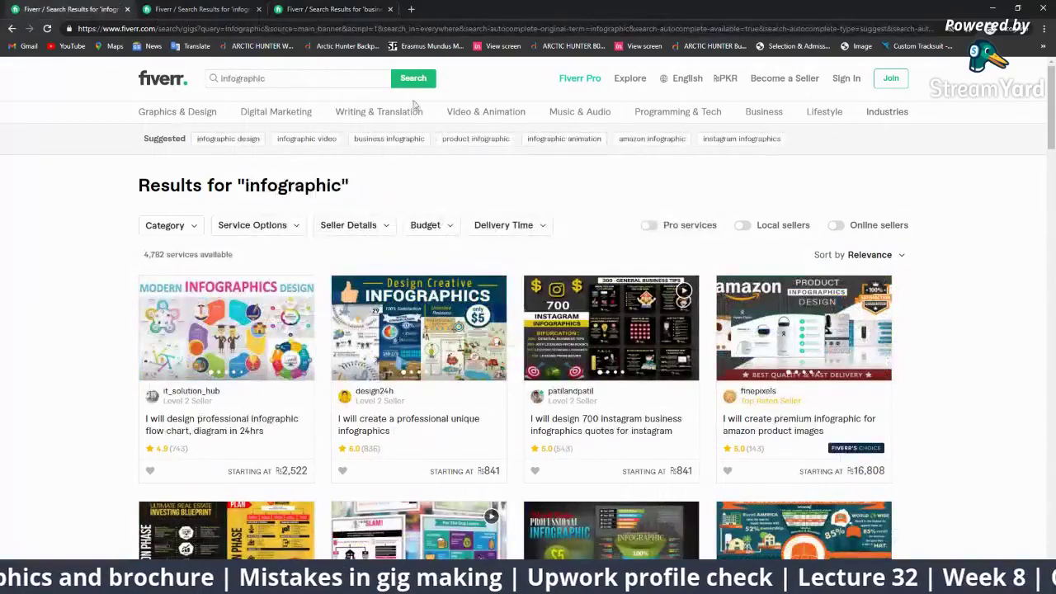
{"action": "right_click", "coordinate": [472, 141]}
{"action": "left_click", "coordinate": [493, 148]}
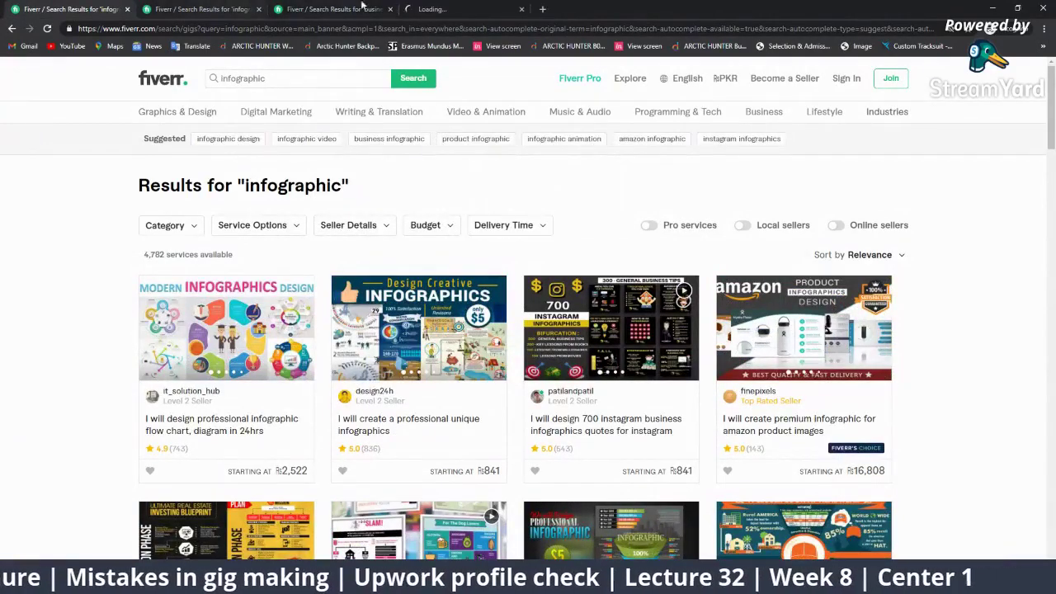
{"action": "left_click", "coordinate": [426, 9]}
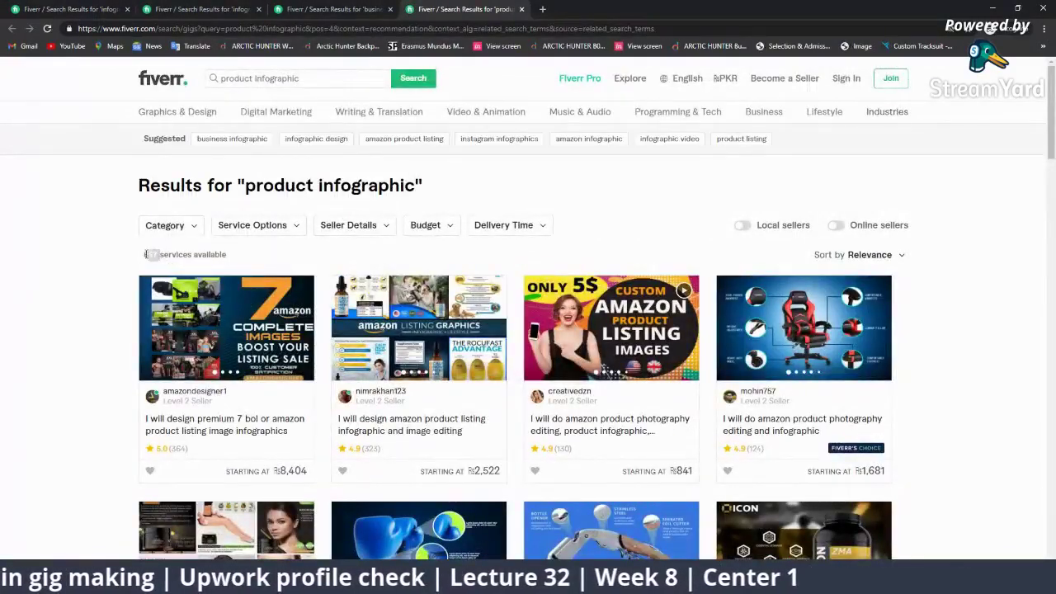
{"action": "key", "text": "ctrl+1"}
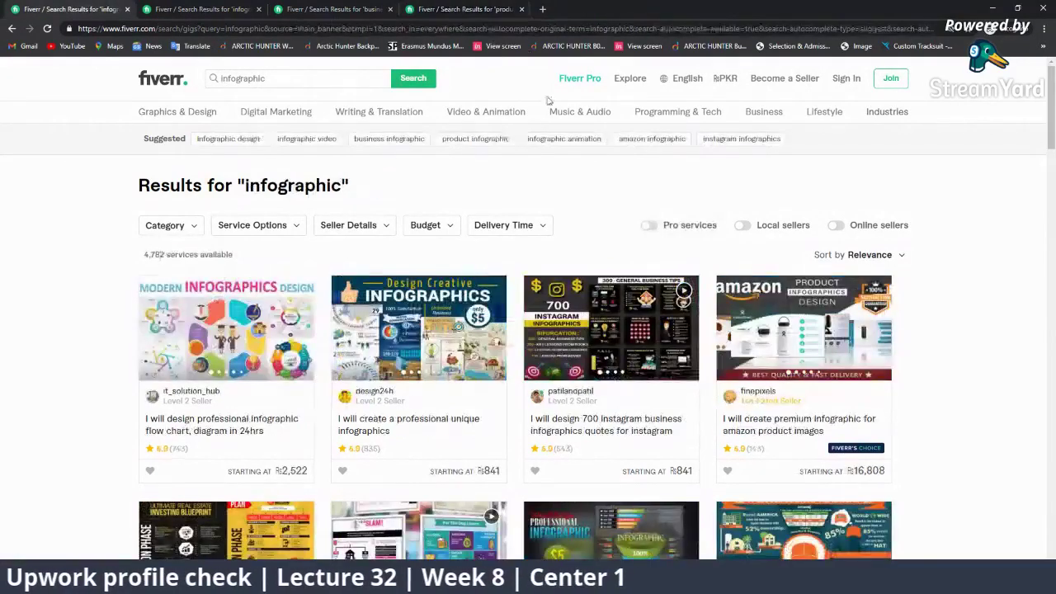
{"action": "right_click", "coordinate": [573, 146]}
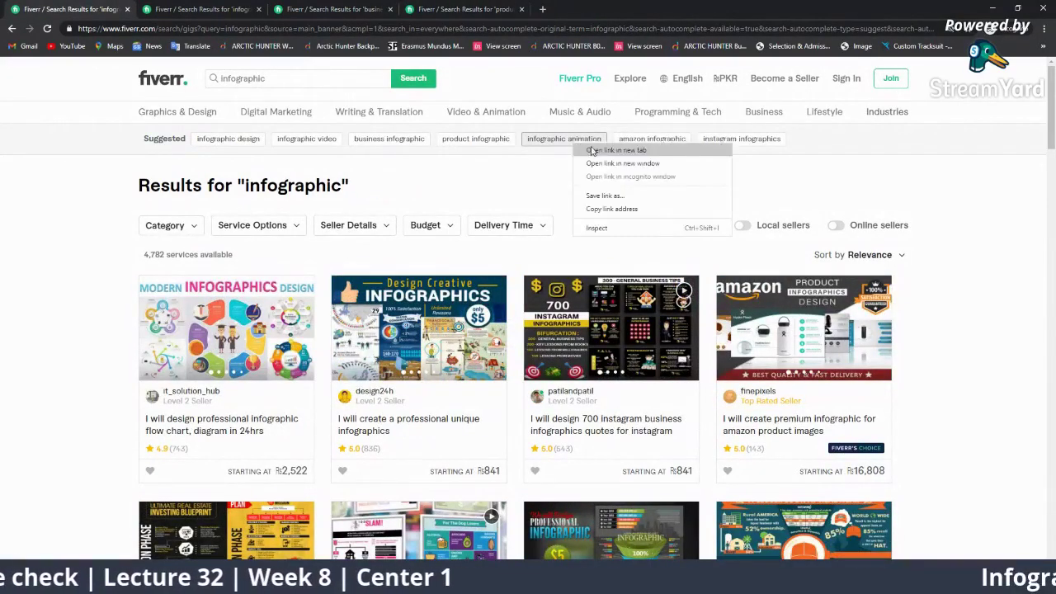
{"action": "left_click", "coordinate": [595, 152]}
{"action": "left_click", "coordinate": [584, 5]}
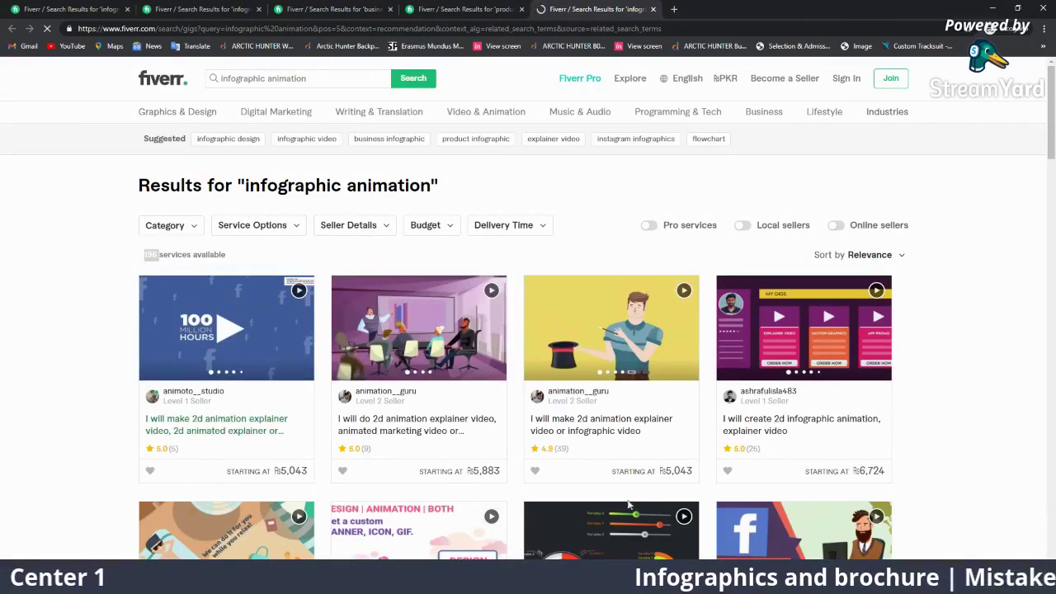
{"action": "key", "text": "ctrl+1"}
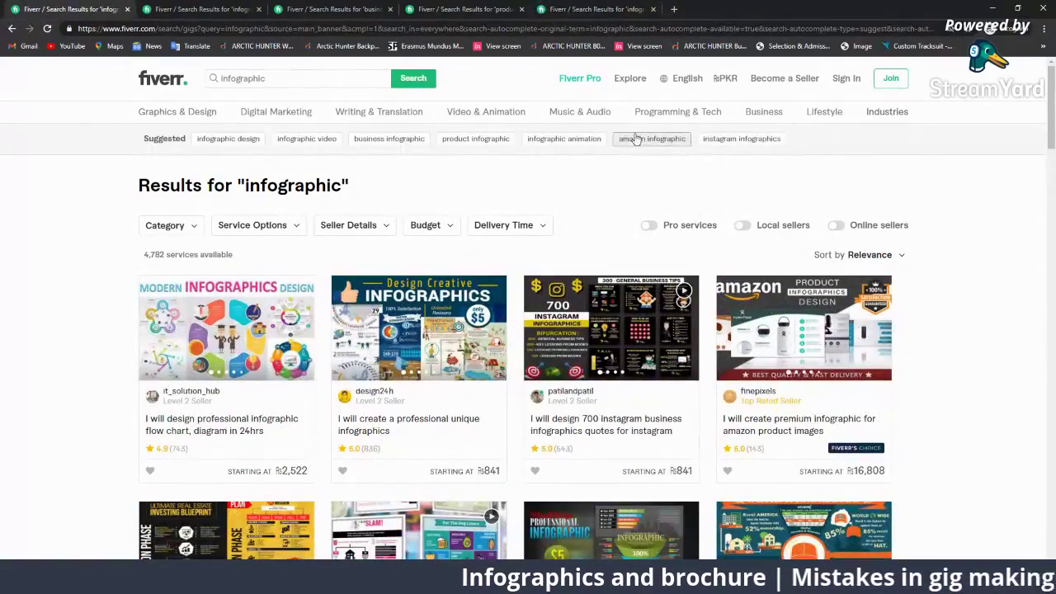
- Open the amazon and instagram infographic searches in new tabs, then return to the infographic results
{"action": "right_click", "coordinate": [639, 138]}
{"action": "left_click", "coordinate": [664, 146]}
{"action": "left_click", "coordinate": [695, 9]}
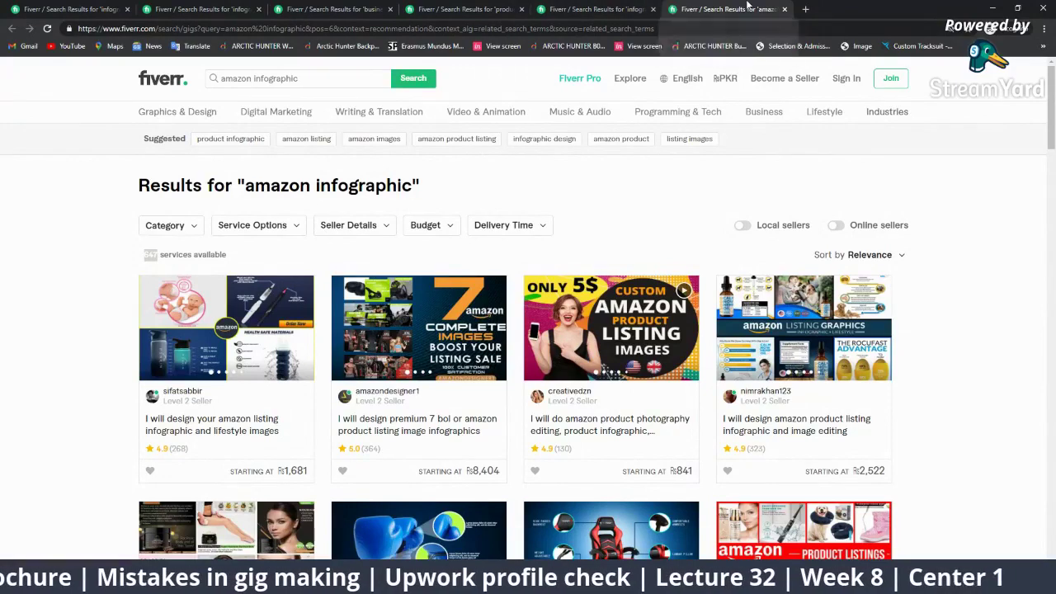
{"action": "key", "text": "ctrl+1"}
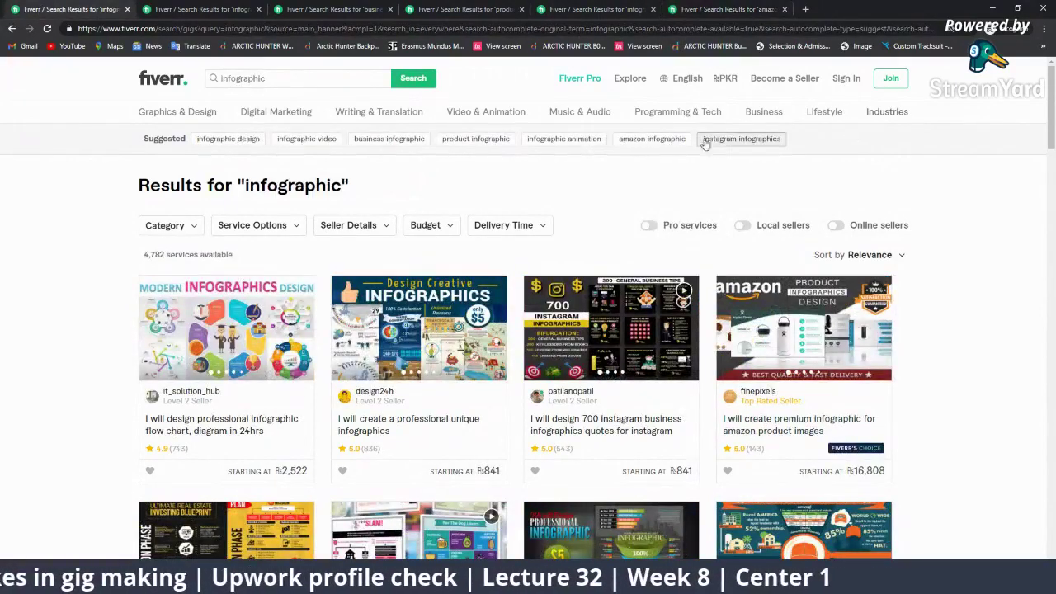
{"action": "right_click", "coordinate": [733, 139]}
{"action": "left_click", "coordinate": [763, 147]}
{"action": "left_click", "coordinate": [825, 9]}
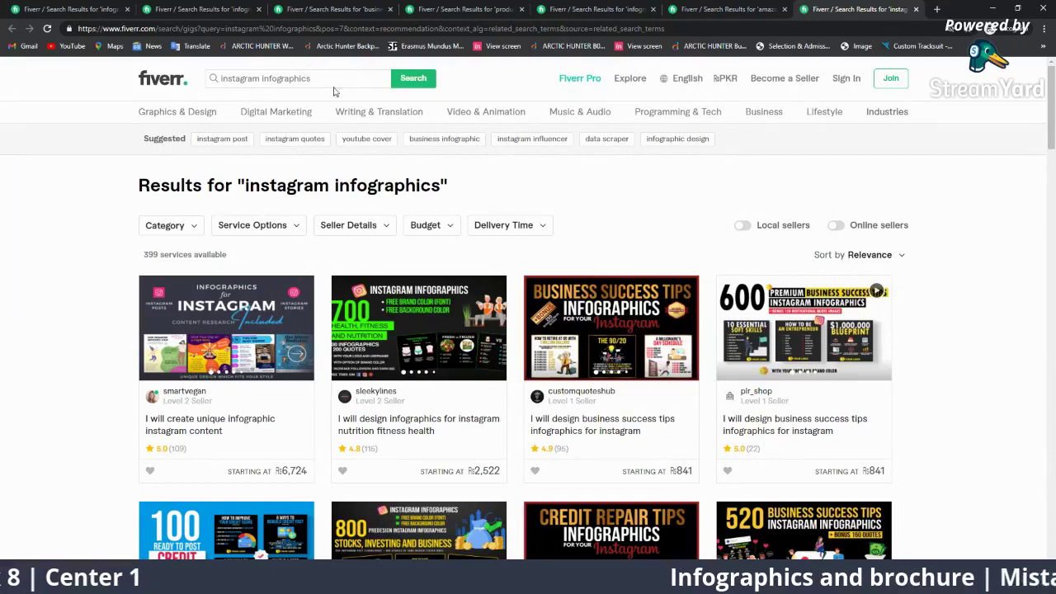
{"action": "left_click", "coordinate": [115, 9]}
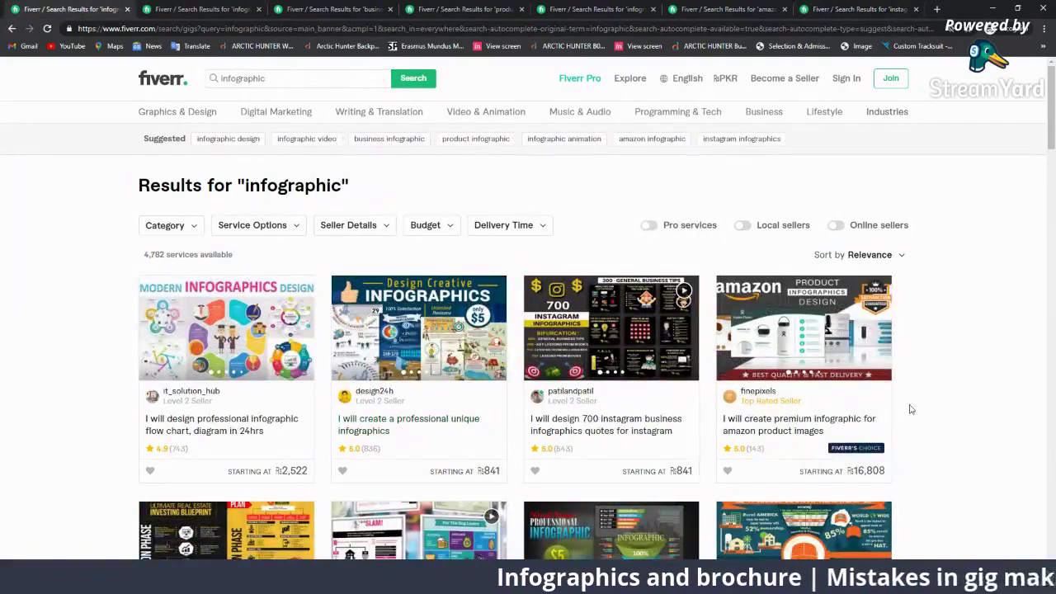
{"action": "mouse_move", "coordinate": [178, 111]}
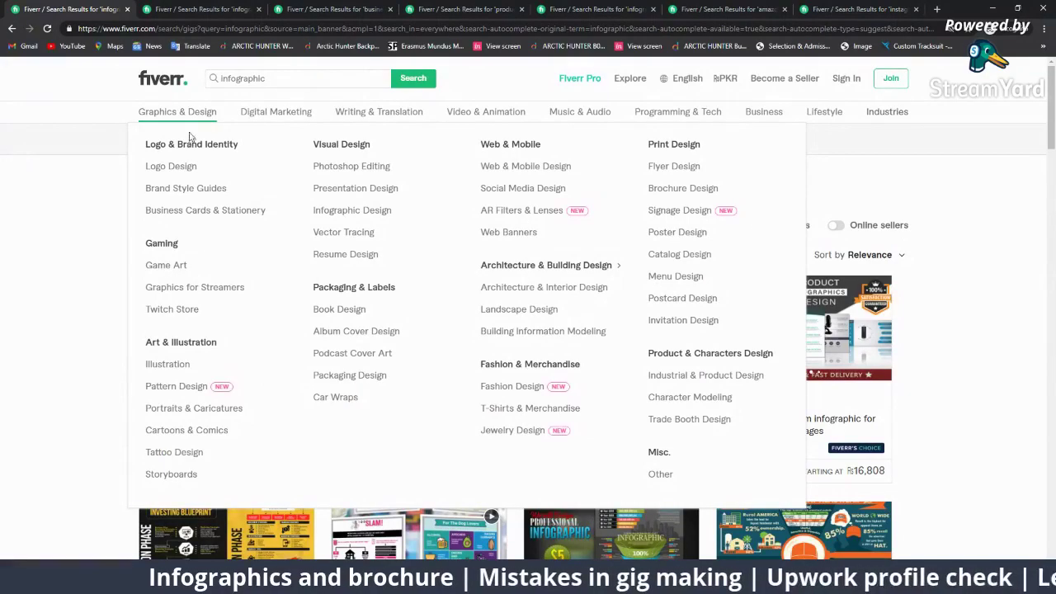
- Open Graphics & Design in a new tab, go to its Infographic Design listing, then return to search results
{"action": "left_click", "coordinate": [190, 121]}
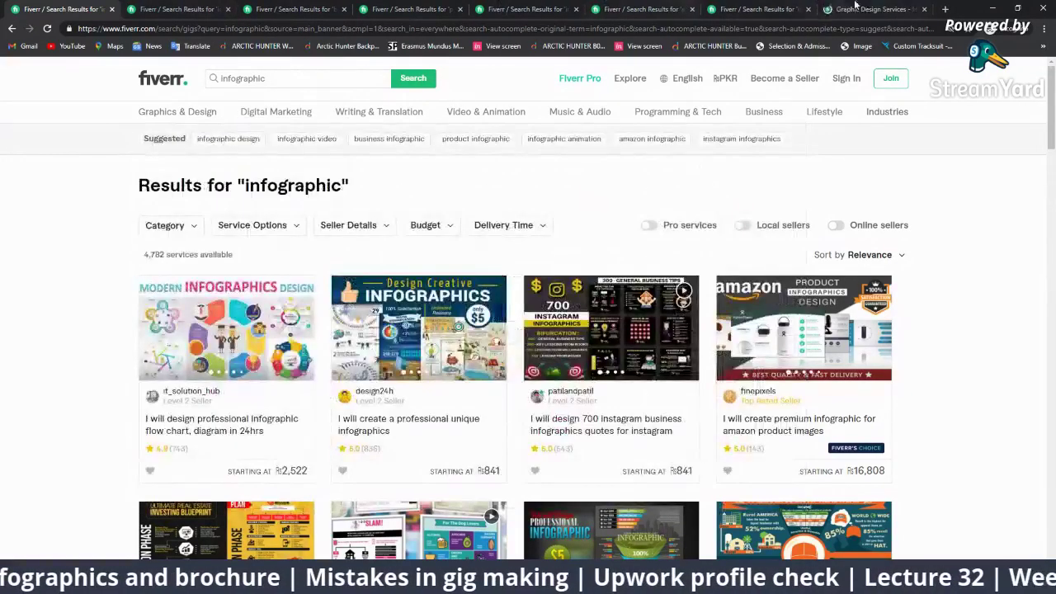
{"action": "scroll", "coordinate": [643, 347], "scroll_direction": "down", "scroll_amount": 3}
{"action": "scroll", "coordinate": [685, 382], "scroll_direction": "down", "scroll_amount": 4}
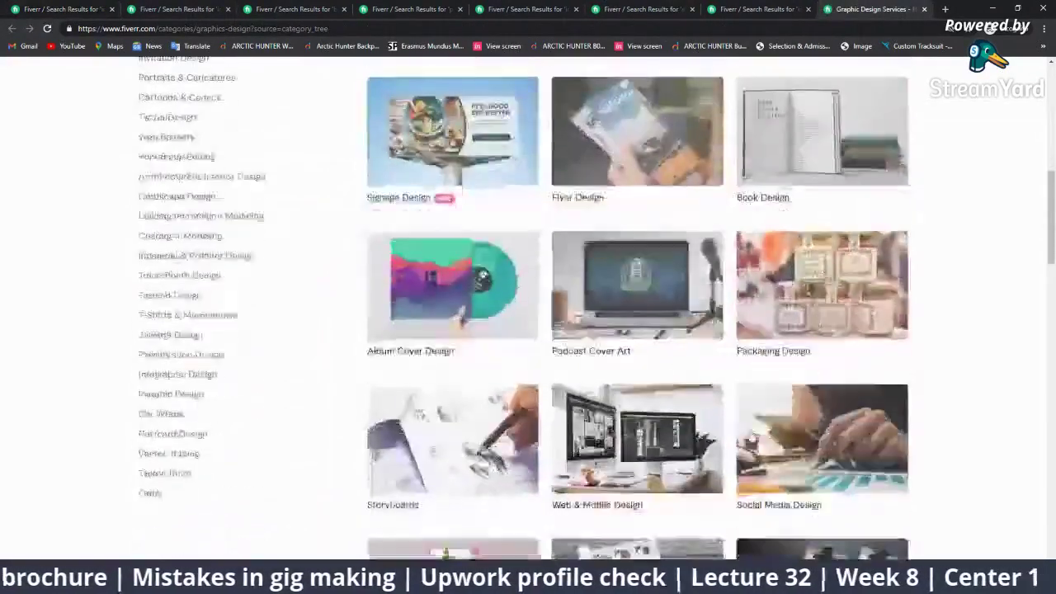
{"action": "scroll", "coordinate": [673, 380], "scroll_direction": "down", "scroll_amount": 3}
{"action": "scroll", "coordinate": [674, 396], "scroll_direction": "down", "scroll_amount": 2}
{"action": "scroll", "coordinate": [660, 420], "scroll_direction": "down", "scroll_amount": 3}
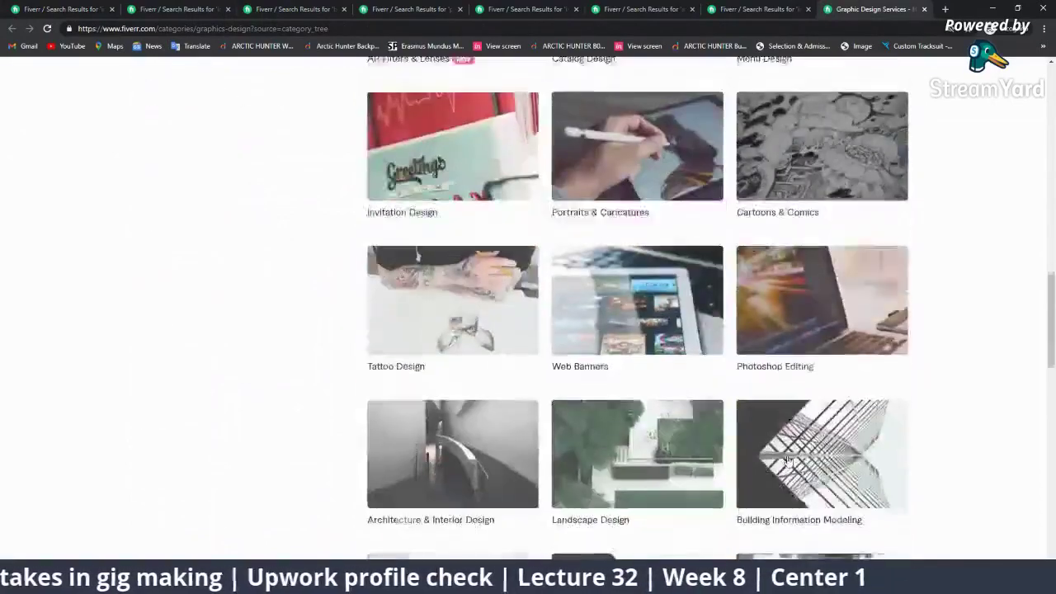
{"action": "scroll", "coordinate": [651, 432], "scroll_direction": "down", "scroll_amount": 3}
{"action": "scroll", "coordinate": [667, 462], "scroll_direction": "down", "scroll_amount": 2}
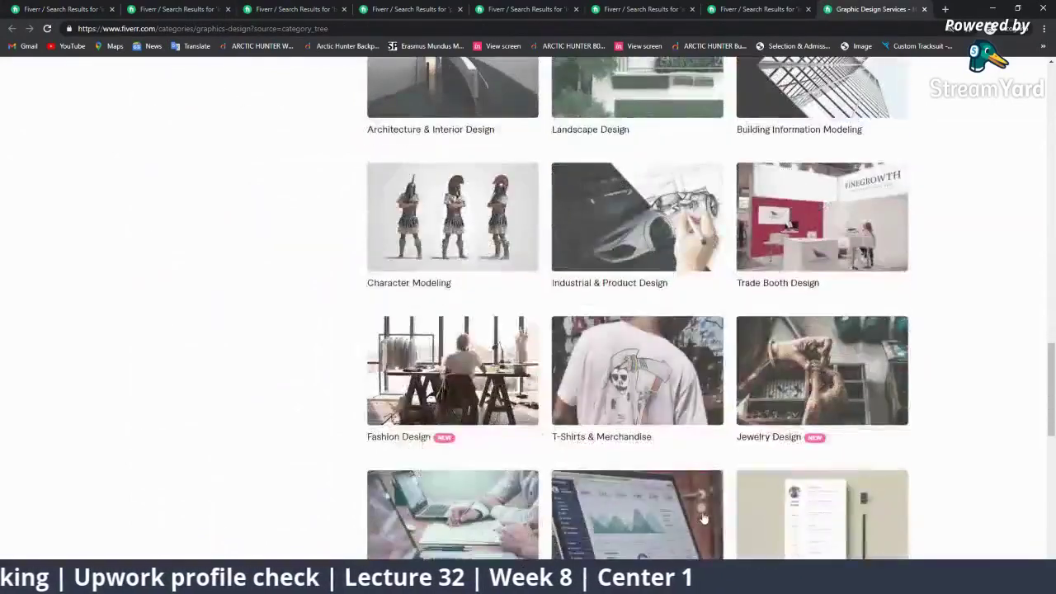
{"action": "scroll", "coordinate": [751, 512], "scroll_direction": "down", "scroll_amount": 4}
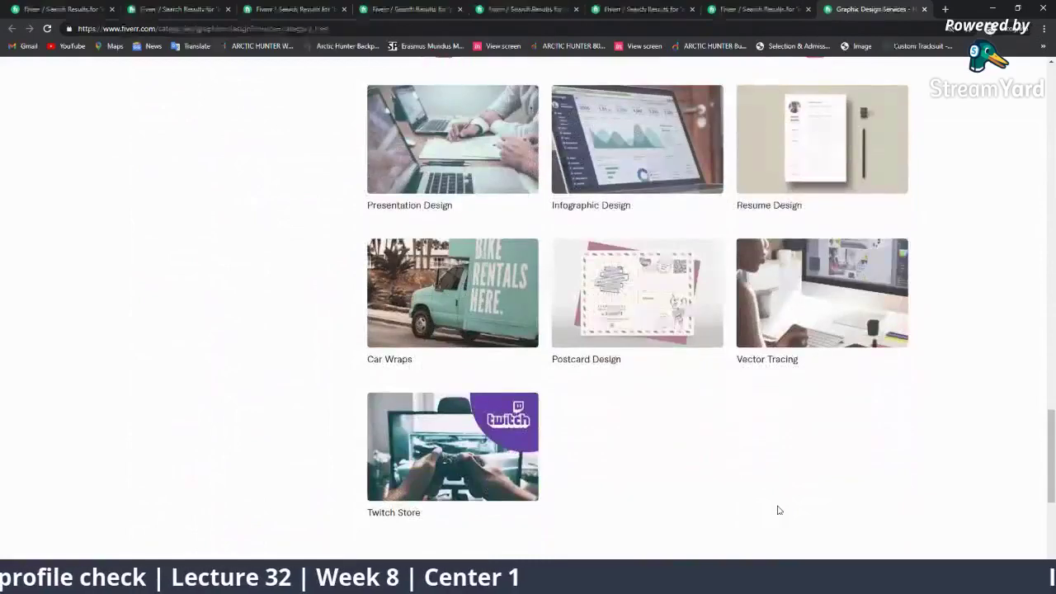
{"action": "scroll", "coordinate": [775, 507], "scroll_direction": "up", "scroll_amount": 1}
{"action": "scroll", "coordinate": [627, 398], "scroll_direction": "up", "scroll_amount": 2}
{"action": "scroll", "coordinate": [962, 420], "scroll_direction": "up", "scroll_amount": 2}
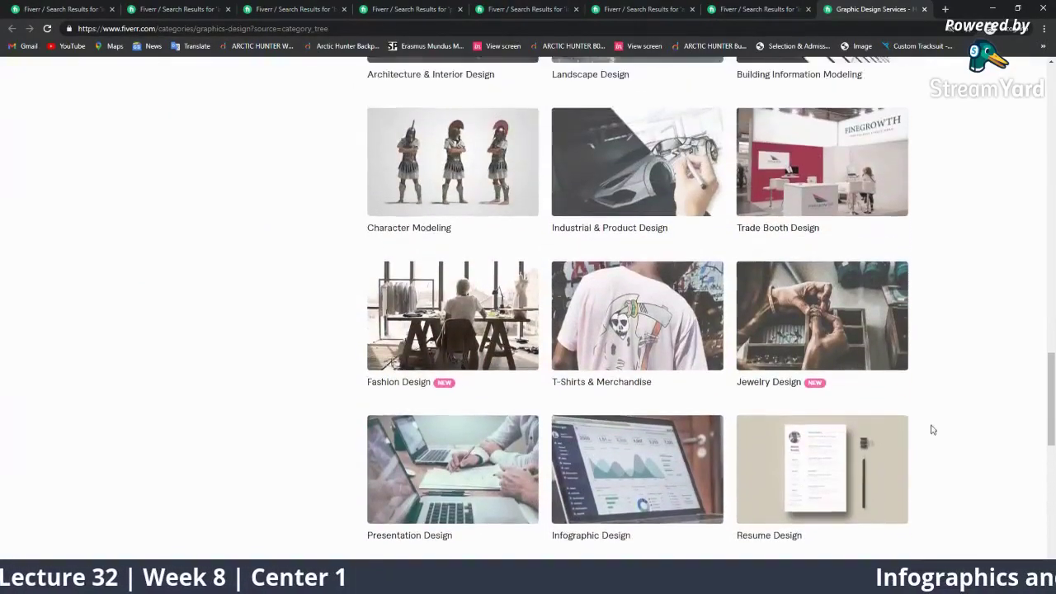
{"action": "scroll", "coordinate": [825, 433], "scroll_direction": "down", "scroll_amount": 1}
{"action": "left_click", "coordinate": [683, 440]}
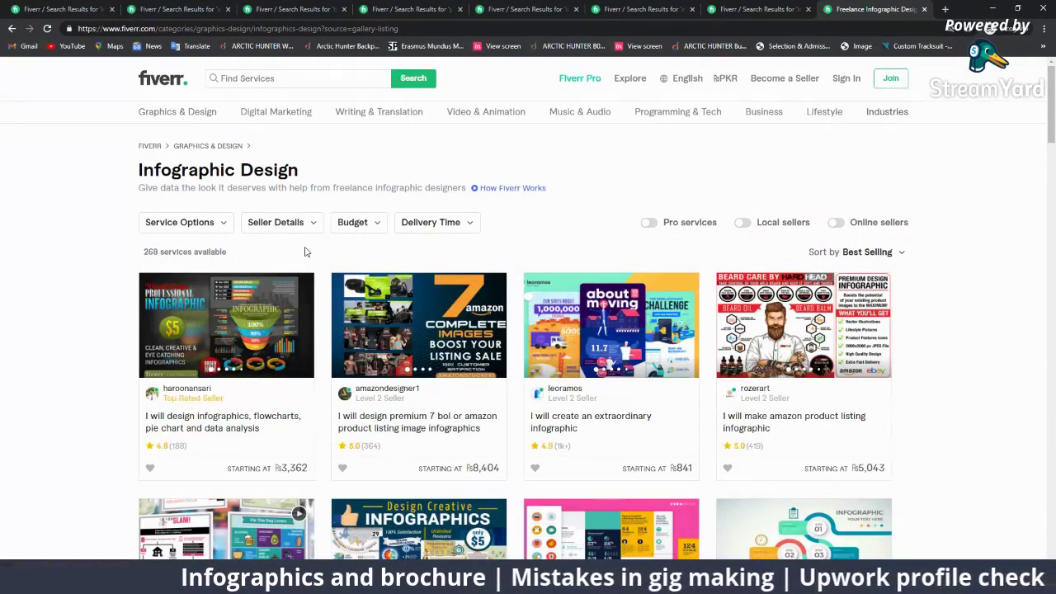
{"action": "left_click", "coordinate": [220, 8]}
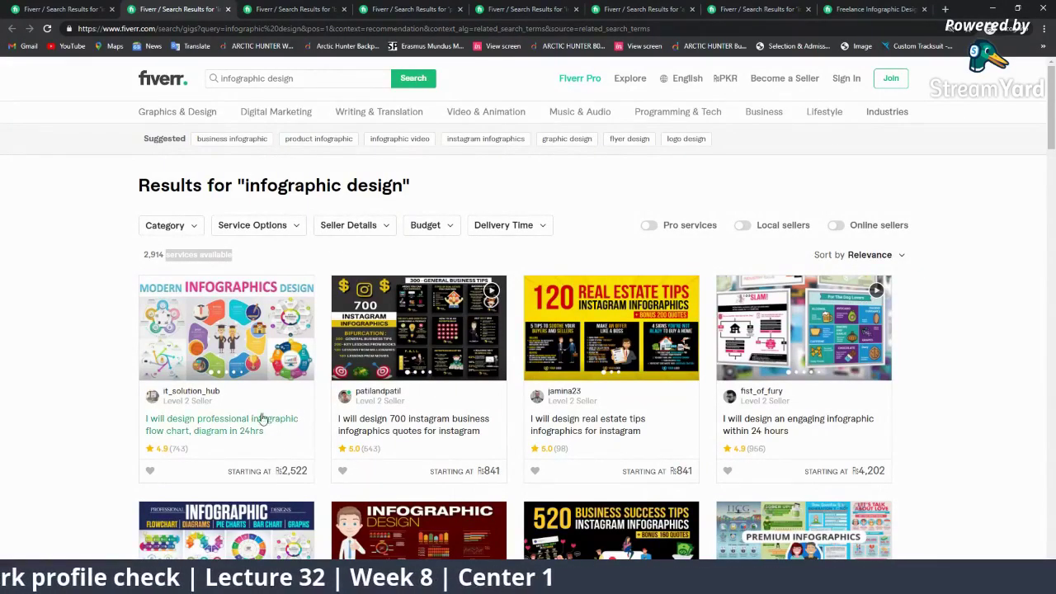
- Browse the infographic design results, noting the 2,914 services available
{"action": "scroll", "coordinate": [247, 417], "scroll_direction": "down", "scroll_amount": 1}
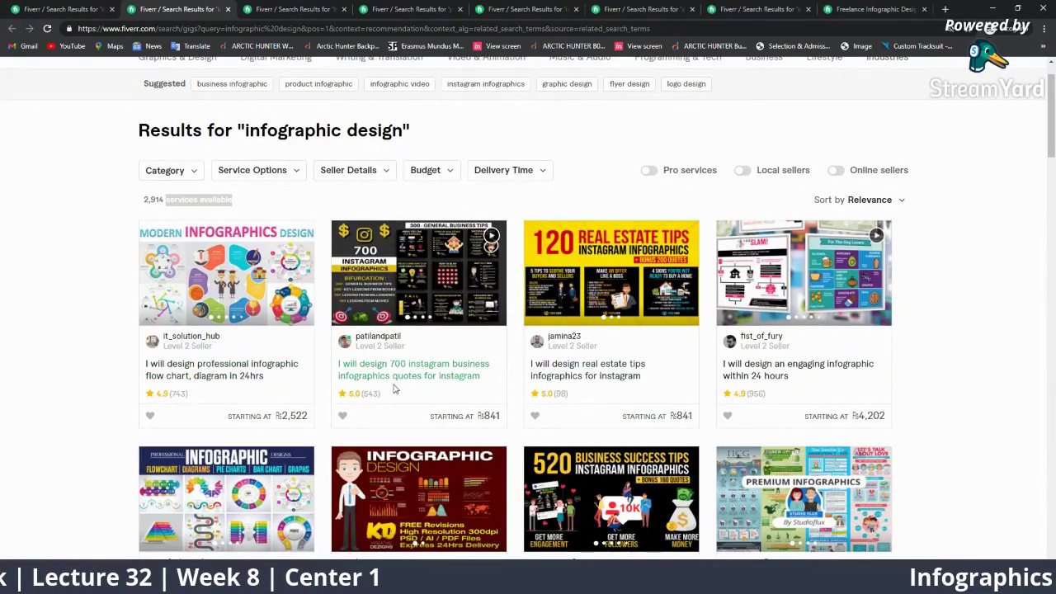
{"action": "scroll", "coordinate": [206, 362], "scroll_direction": "up", "scroll_amount": 1}
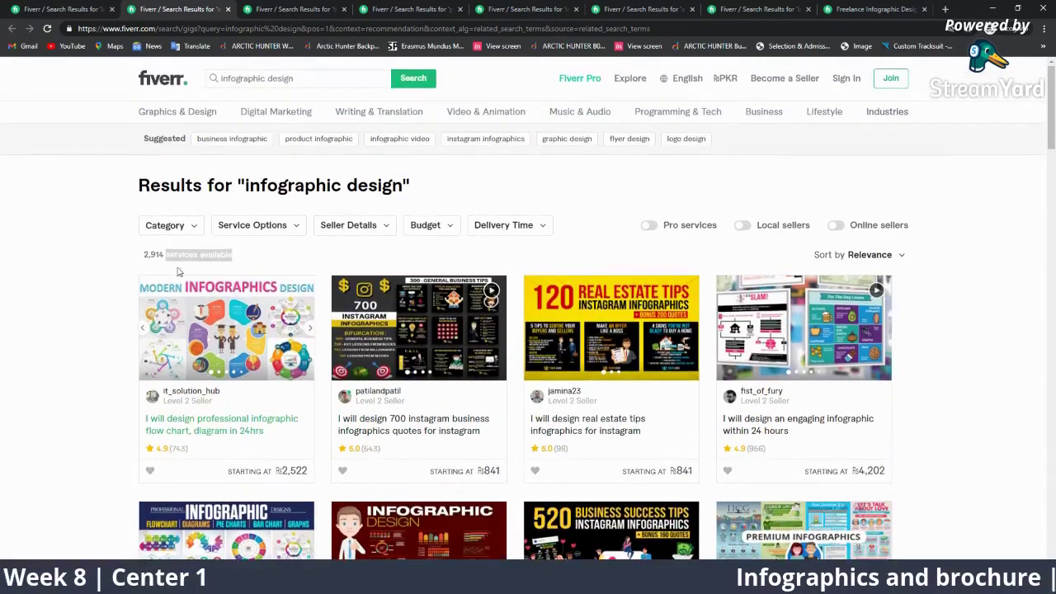
{"action": "left_click_drag", "start_coordinate": [165, 253], "coordinate": [146, 255]}
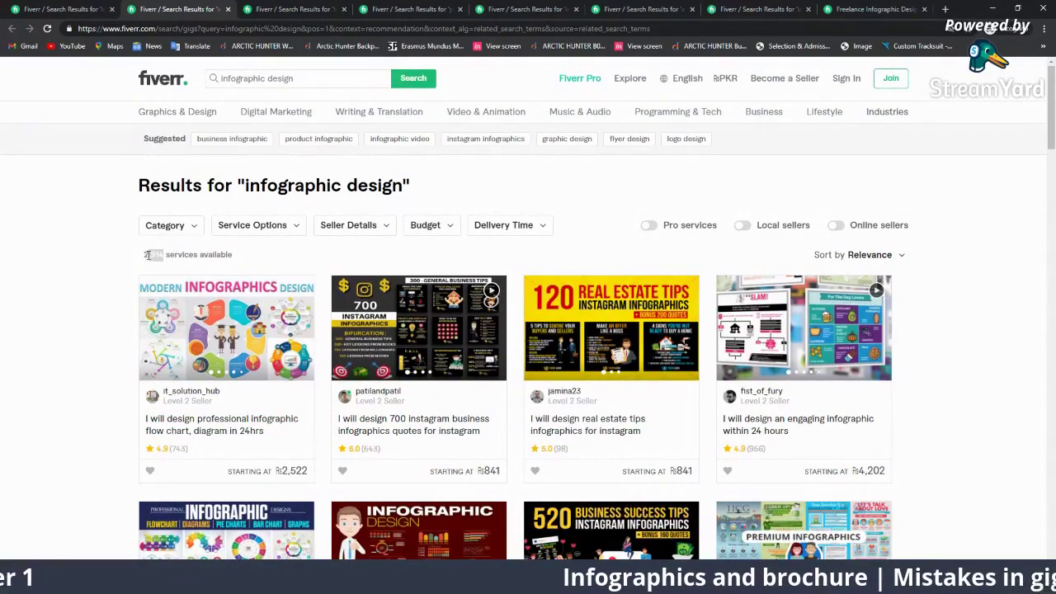
{"action": "scroll", "coordinate": [234, 272], "scroll_direction": "down", "scroll_amount": 2}
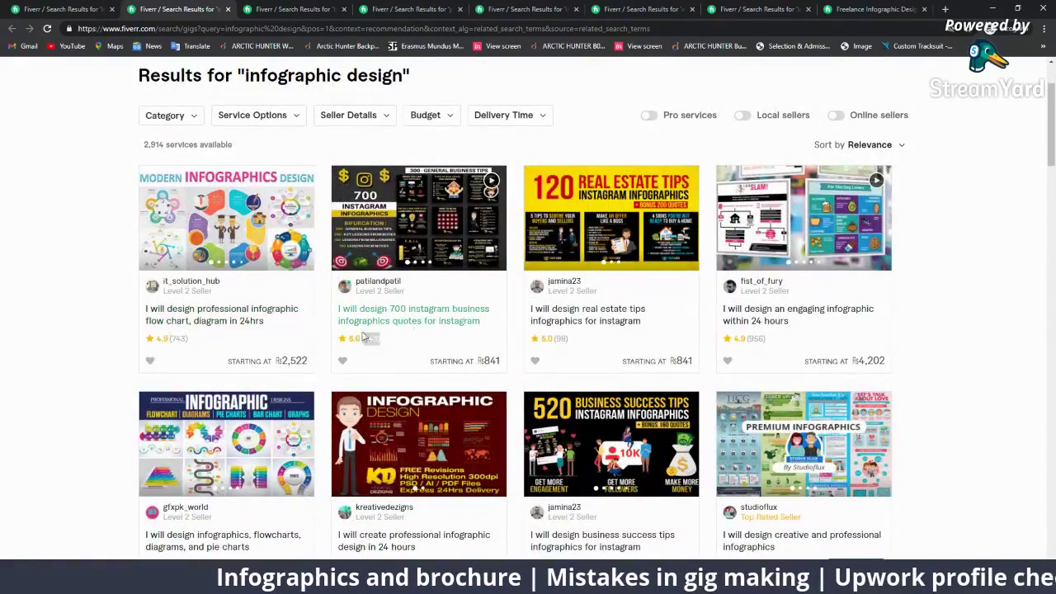
{"action": "scroll", "coordinate": [668, 404], "scroll_direction": "down", "scroll_amount": 2}
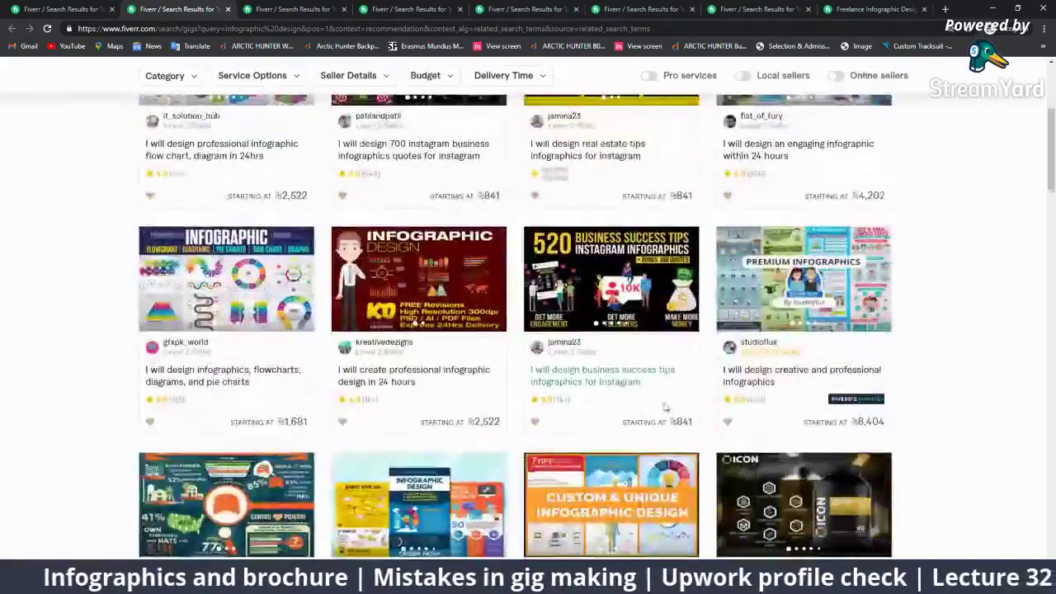
{"action": "scroll", "coordinate": [457, 405], "scroll_direction": "down", "scroll_amount": 3}
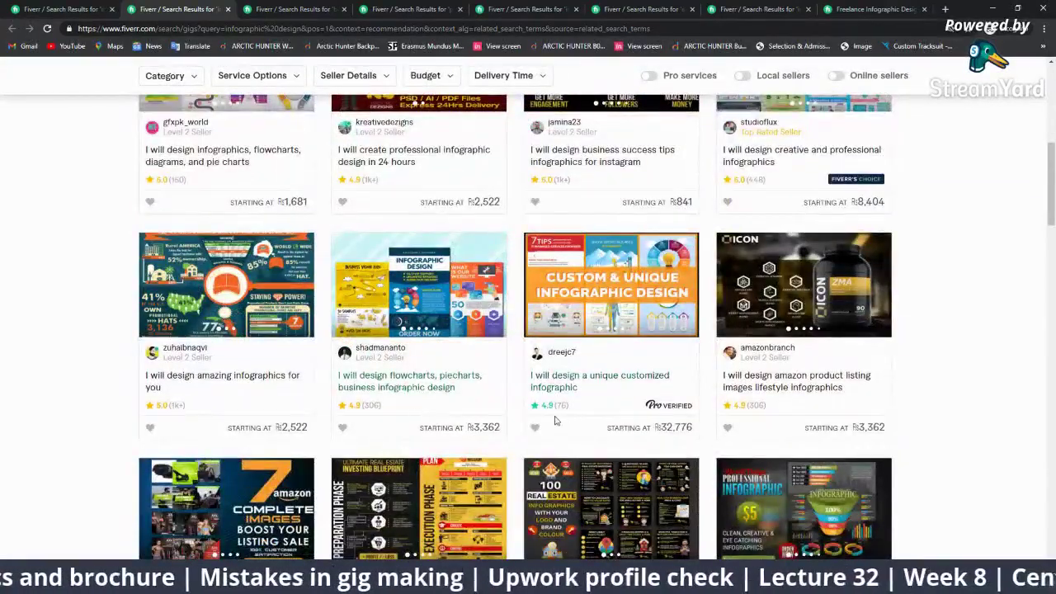
{"action": "scroll", "coordinate": [745, 465], "scroll_direction": "down", "scroll_amount": 1}
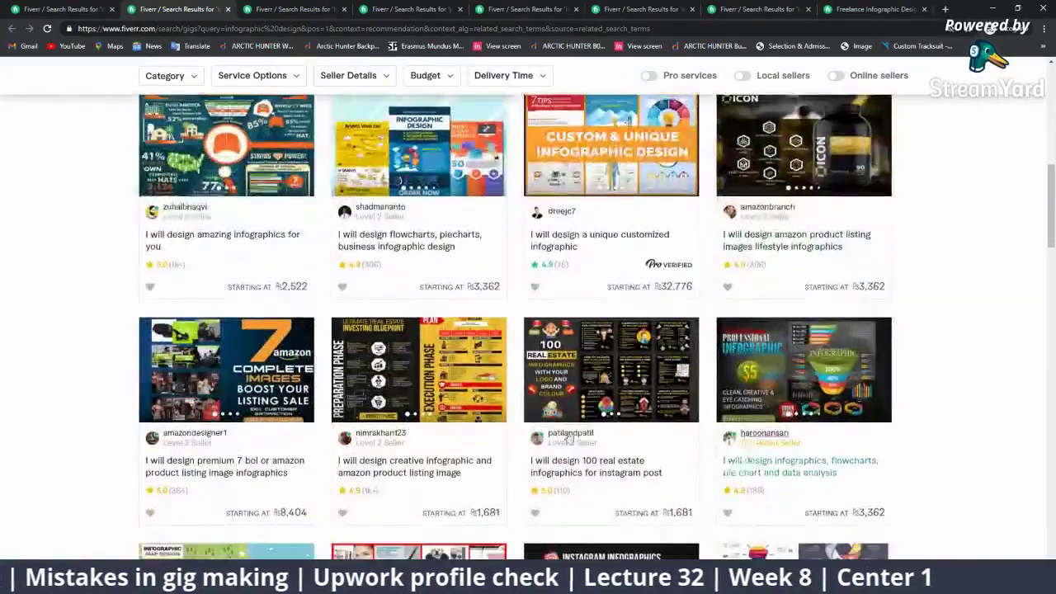
{"action": "scroll", "coordinate": [577, 429], "scroll_direction": "down", "scroll_amount": 2}
{"action": "scroll", "coordinate": [372, 387], "scroll_direction": "down", "scroll_amount": 2}
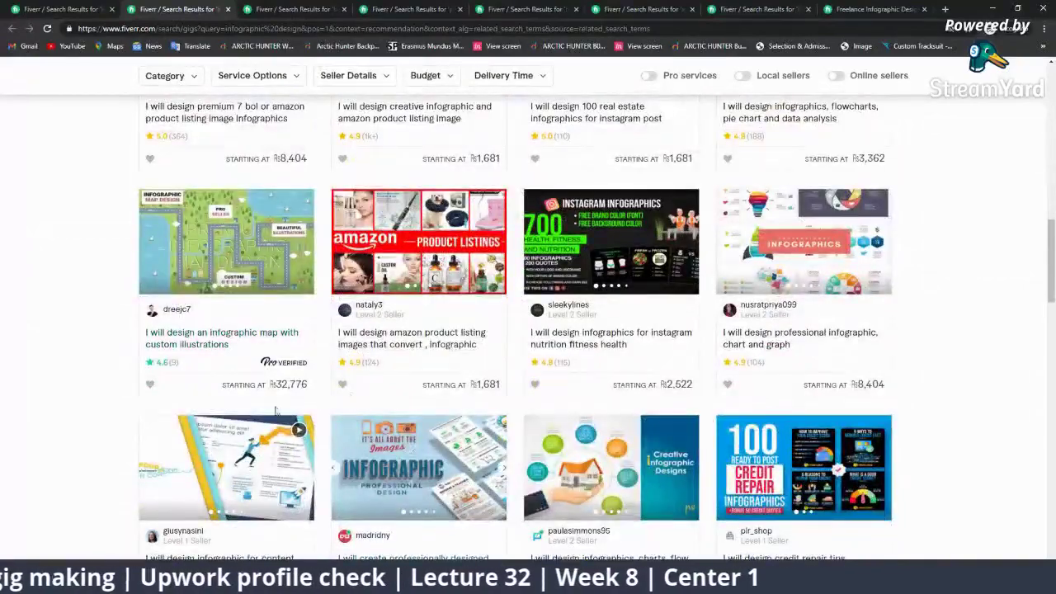
{"action": "scroll", "coordinate": [363, 386], "scroll_direction": "down", "scroll_amount": 2}
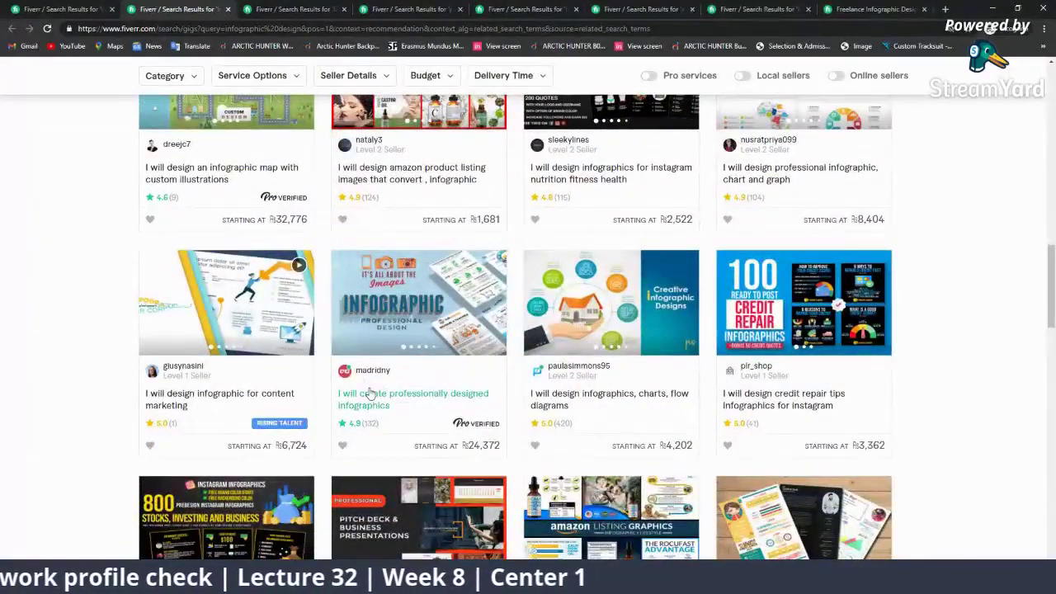
{"action": "scroll", "coordinate": [370, 395], "scroll_direction": "down", "scroll_amount": 2}
{"action": "scroll", "coordinate": [370, 394], "scroll_direction": "down", "scroll_amount": 2}
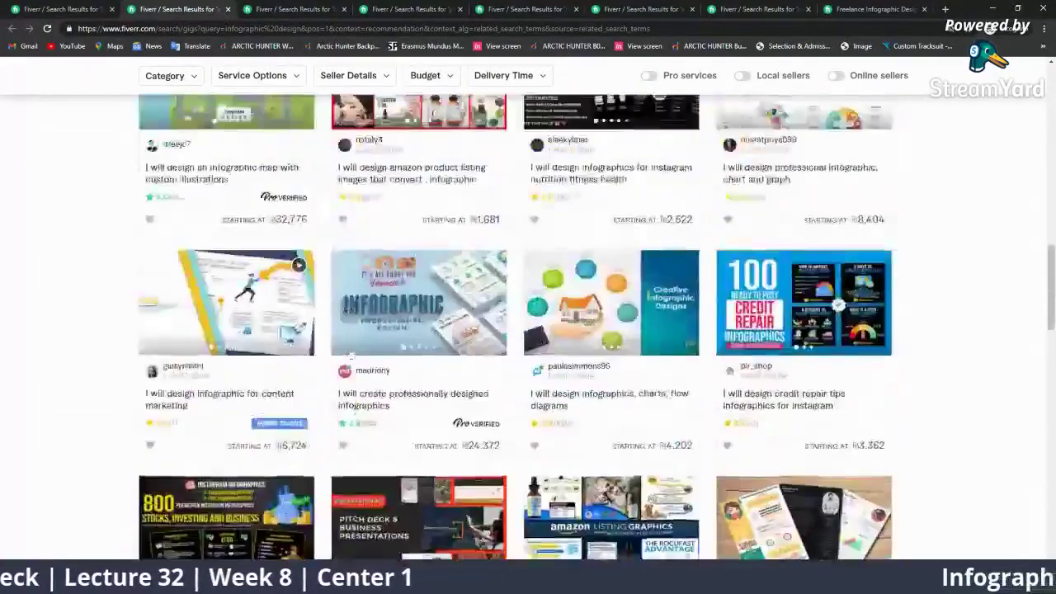
- Open the first gig, the professional infographic flow chart, in a new tab and view it
{"action": "scroll", "coordinate": [350, 355], "scroll_direction": "up", "scroll_amount": 3}
{"action": "scroll", "coordinate": [351, 356], "scroll_direction": "up", "scroll_amount": 3}
{"action": "scroll", "coordinate": [351, 355], "scroll_direction": "up", "scroll_amount": 2}
{"action": "scroll", "coordinate": [238, 388], "scroll_direction": "down", "scroll_amount": 2}
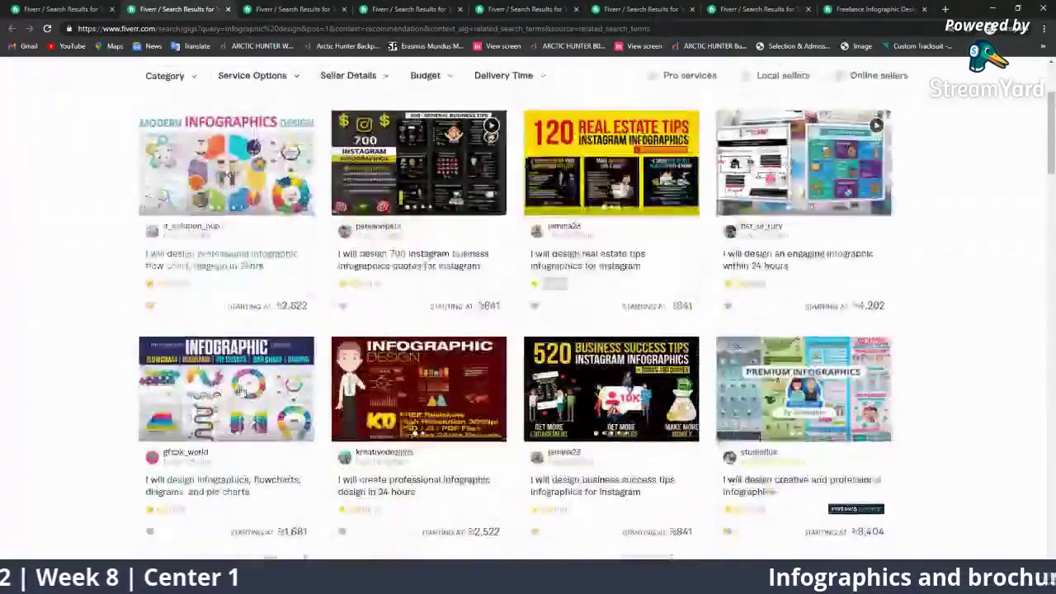
{"action": "right_click", "coordinate": [231, 265]}
{"action": "left_click", "coordinate": [272, 278]}
{"action": "left_click", "coordinate": [260, 9]}
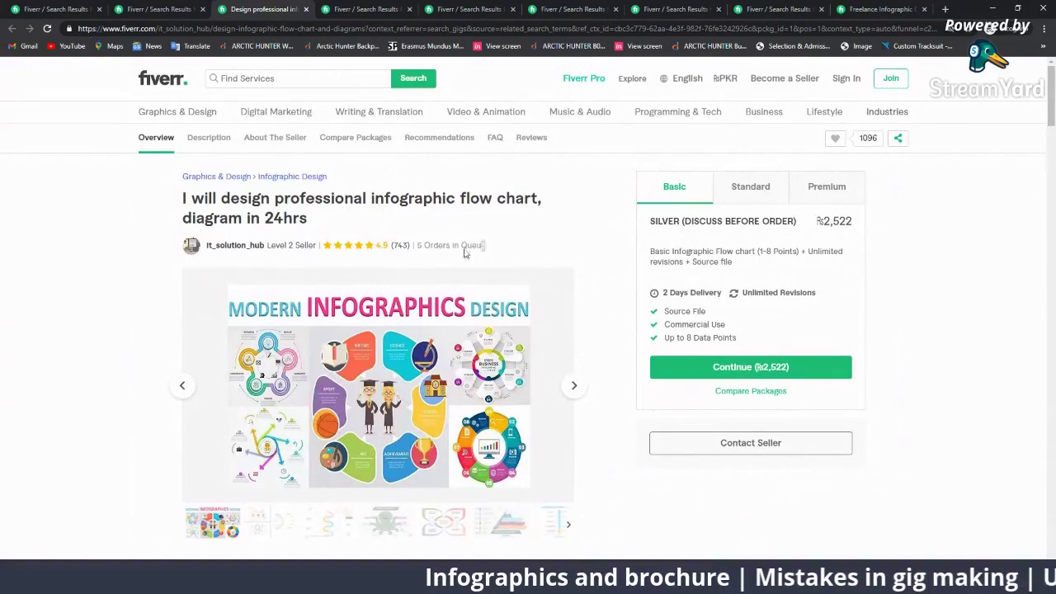
- Note the gig's 5 orders in queue and step through its first gallery images
{"action": "left_click_drag", "start_coordinate": [463, 253], "coordinate": [426, 251]}
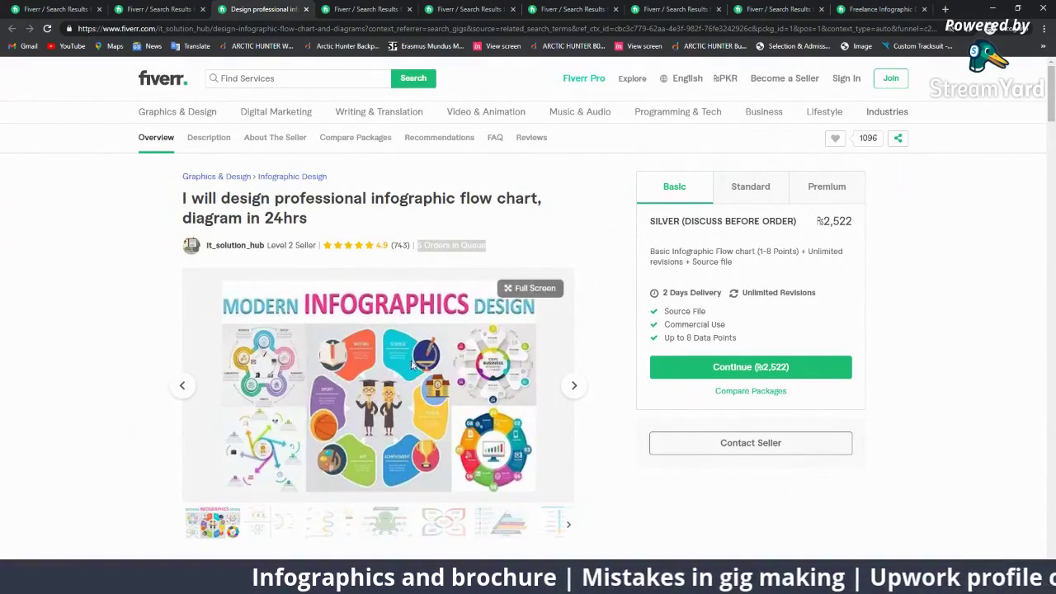
{"action": "left_click", "coordinate": [467, 270]}
{"action": "left_click", "coordinate": [874, 368]}
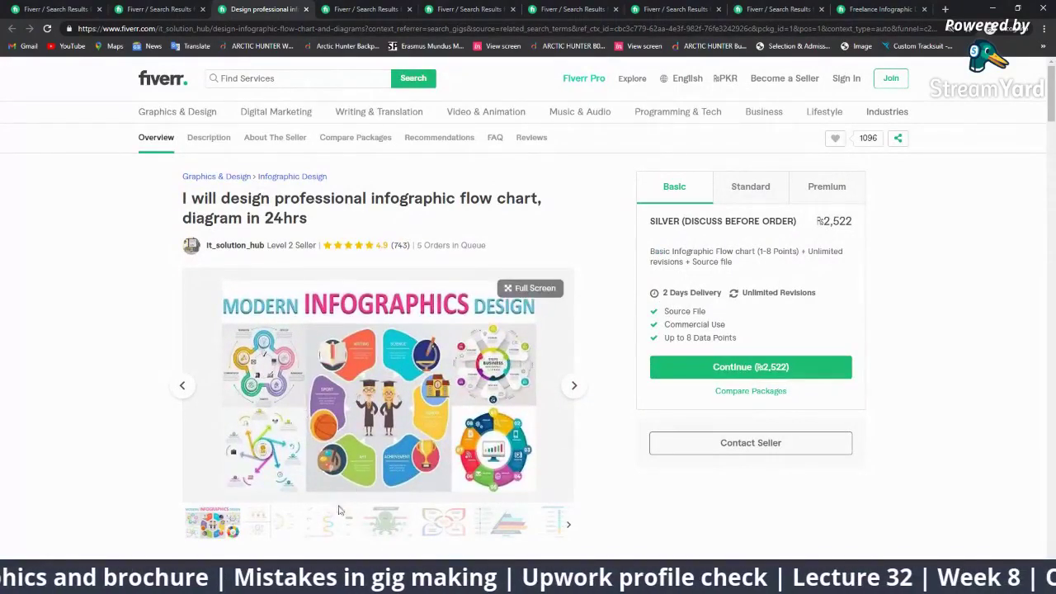
{"action": "left_click", "coordinate": [564, 391]}
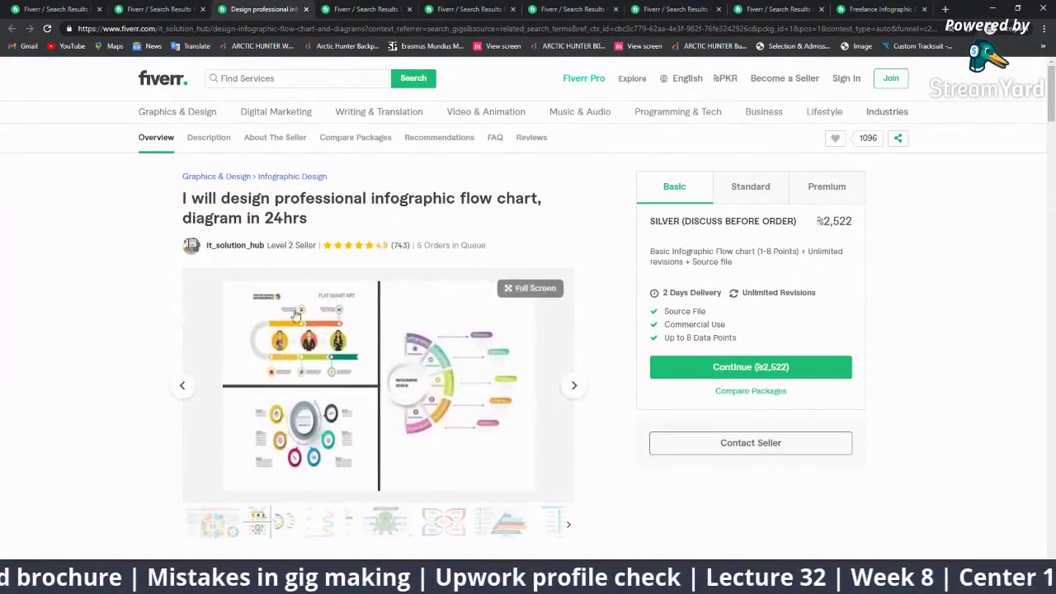
{"action": "left_click", "coordinate": [565, 393]}
- Glance at the business infographic results, then continue through the gig's gallery images
{"action": "left_click", "coordinate": [467, 8]}
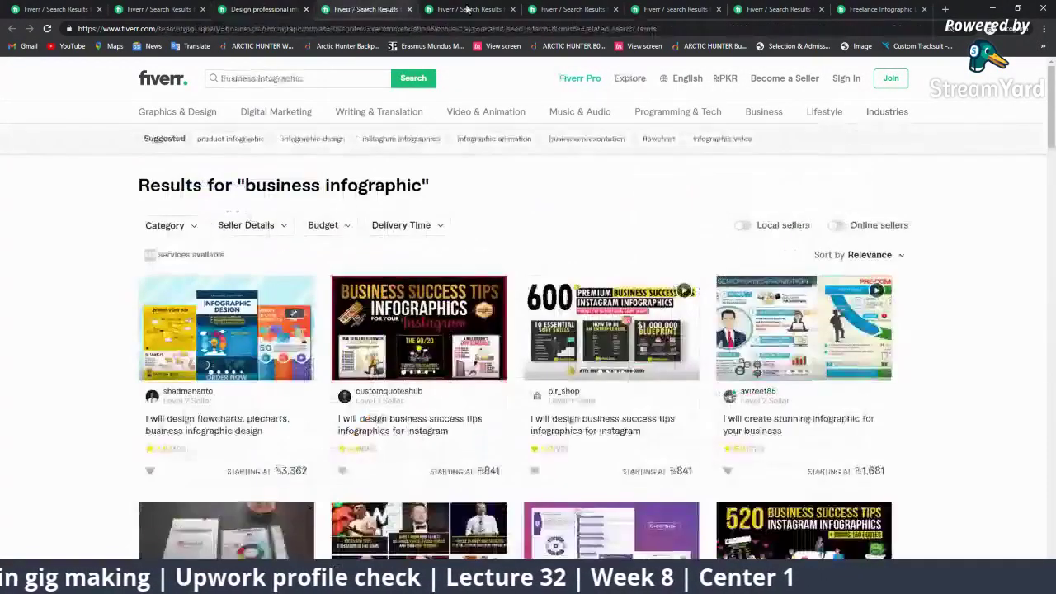
{"action": "left_click", "coordinate": [285, 8]}
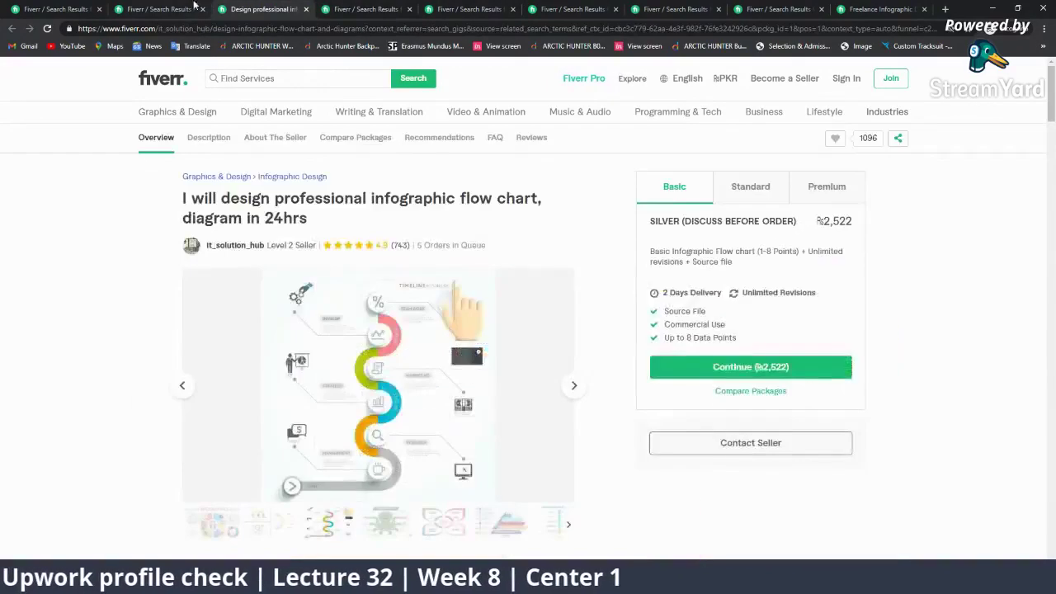
{"action": "left_click", "coordinate": [195, 9]}
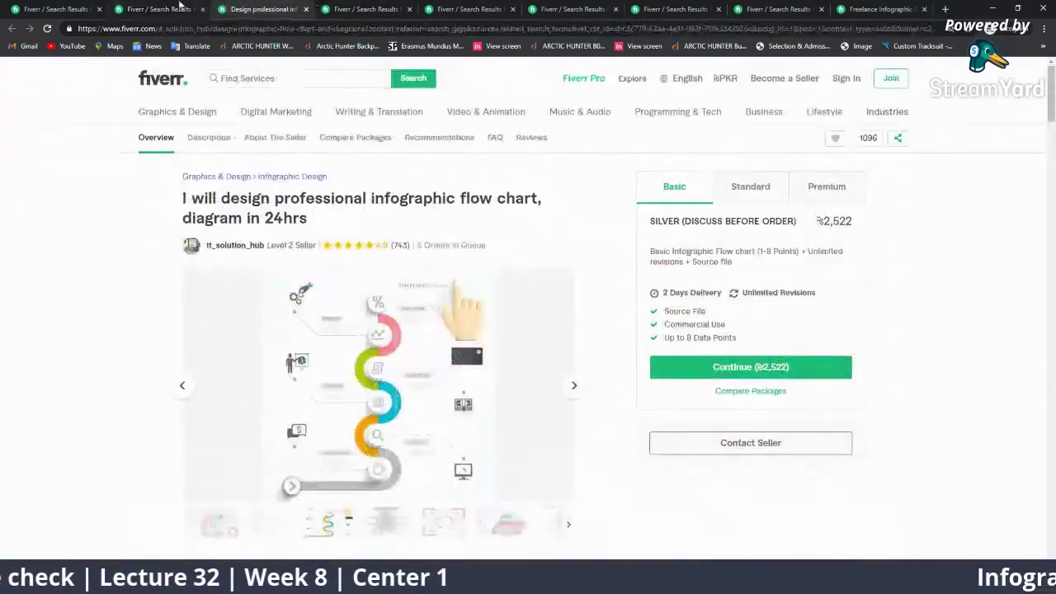
{"action": "left_click", "coordinate": [183, 385]}
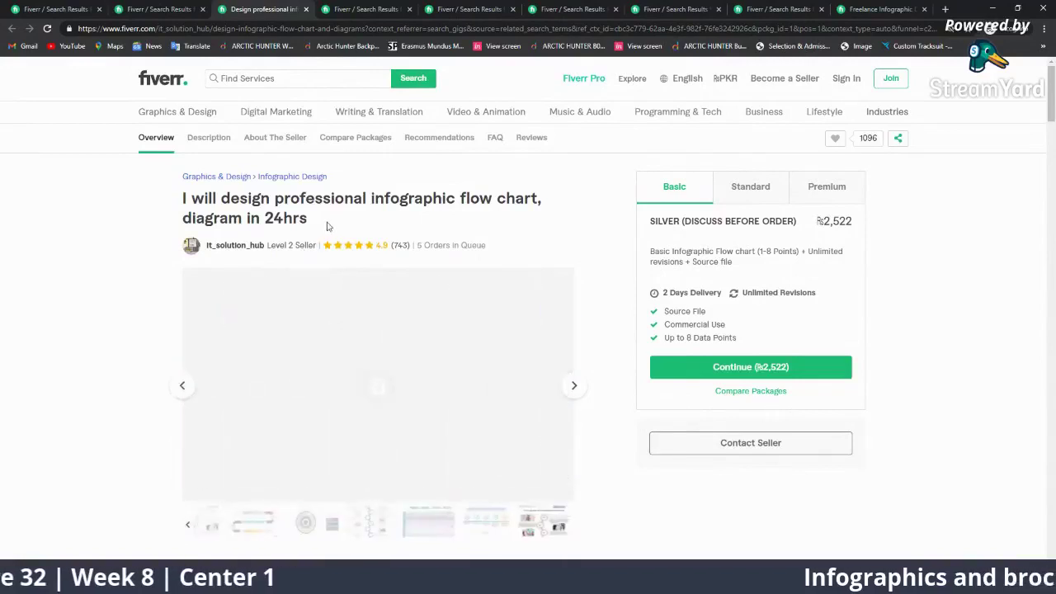
{"action": "left_click_drag", "start_coordinate": [368, 198], "coordinate": [482, 200]}
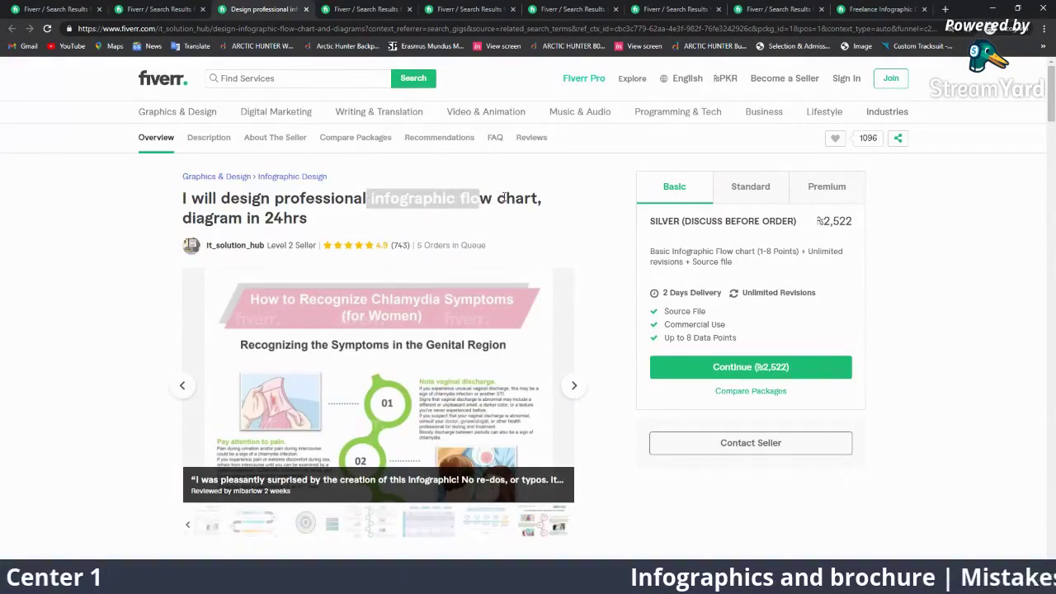
{"action": "left_click", "coordinate": [519, 206]}
{"action": "mouse_move", "coordinate": [378, 385]}
{"action": "left_click", "coordinate": [573, 384]}
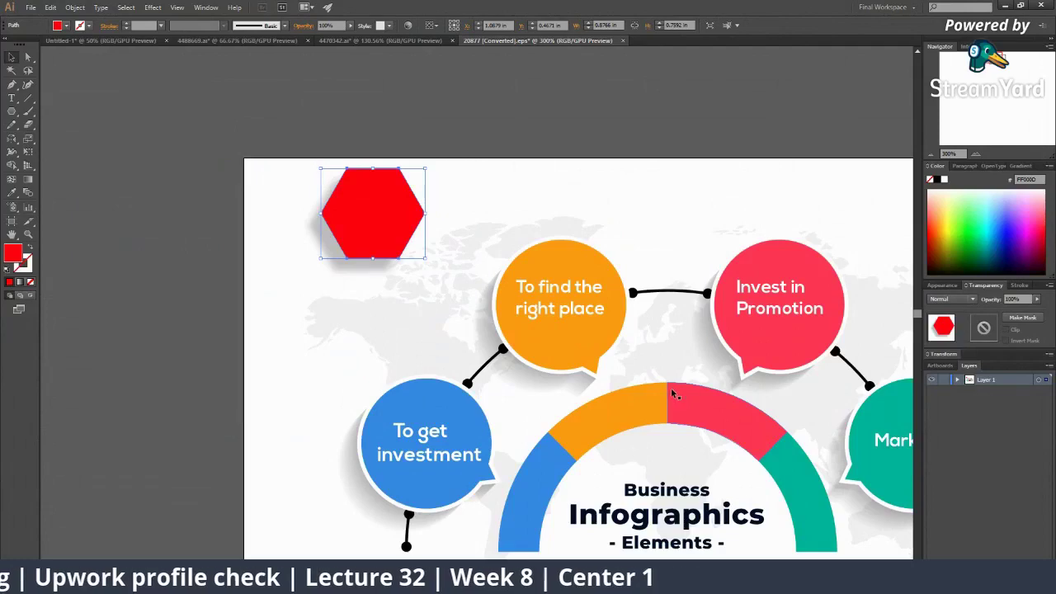
- Pan the Business Infographics artwork into view, then return to the Fiverr gig via the sizes article
{"action": "left_click_drag", "start_coordinate": [671, 388], "coordinate": [548, 359]}
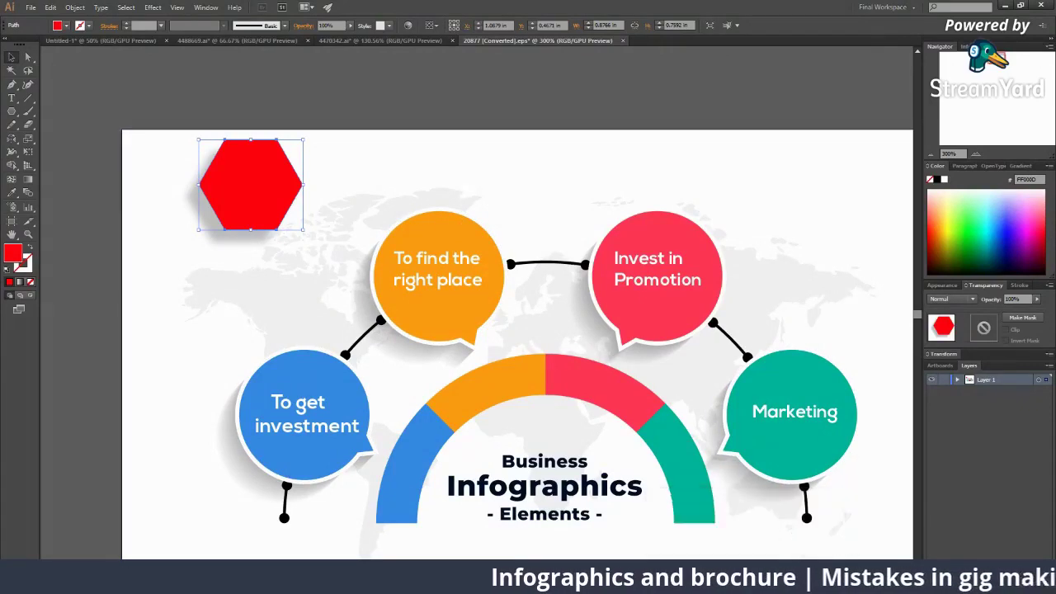
{"action": "left_click", "coordinate": [697, 520]}
{"action": "left_click", "coordinate": [299, 9]}
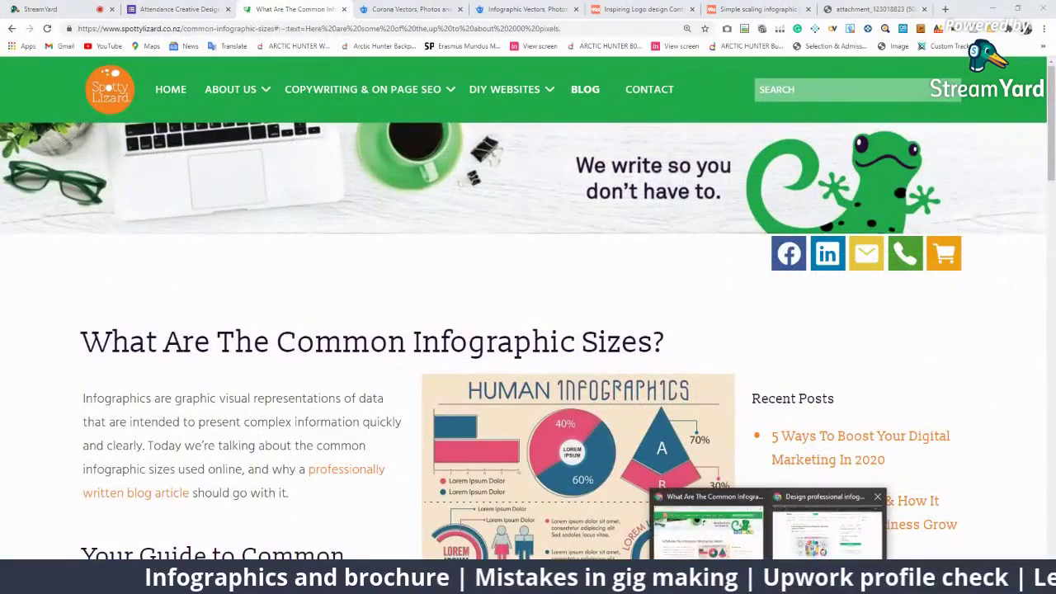
{"action": "left_click", "coordinate": [799, 520]}
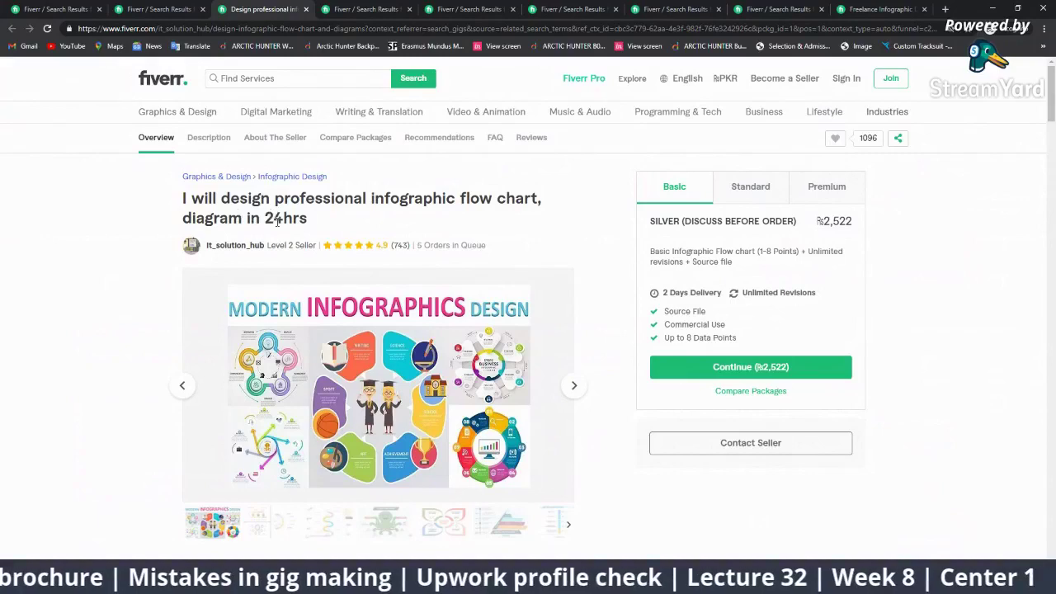
- Scroll to About This Gig and highlight the start of the 'Please provide information' list
{"action": "scroll", "coordinate": [407, 245], "scroll_direction": "down", "scroll_amount": 2}
{"action": "scroll", "coordinate": [404, 264], "scroll_direction": "down", "scroll_amount": 3}
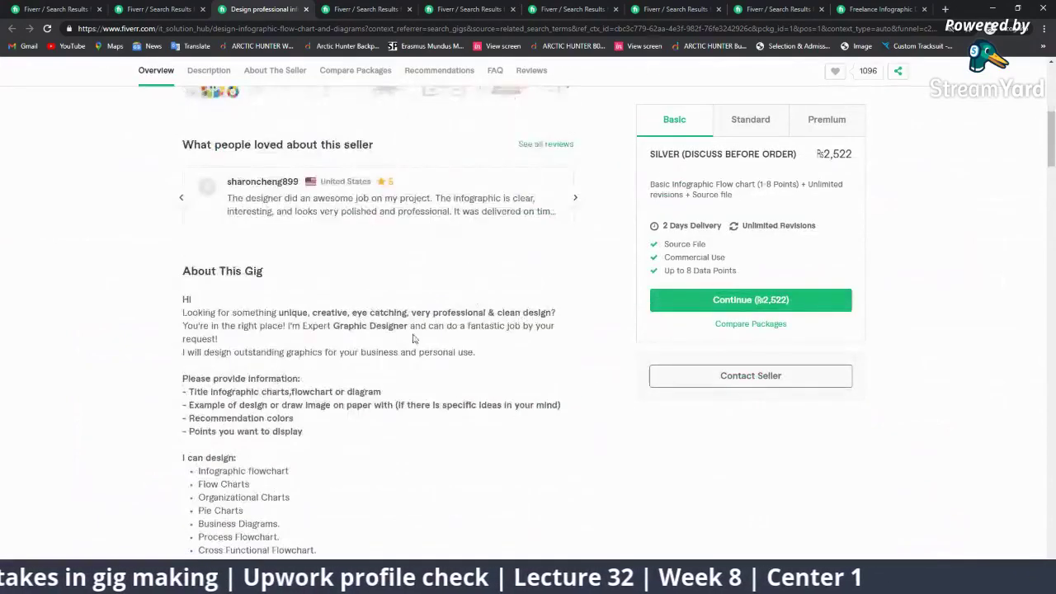
{"action": "scroll", "coordinate": [379, 314], "scroll_direction": "down", "scroll_amount": 3}
{"action": "scroll", "coordinate": [360, 329], "scroll_direction": "up", "scroll_amount": 3}
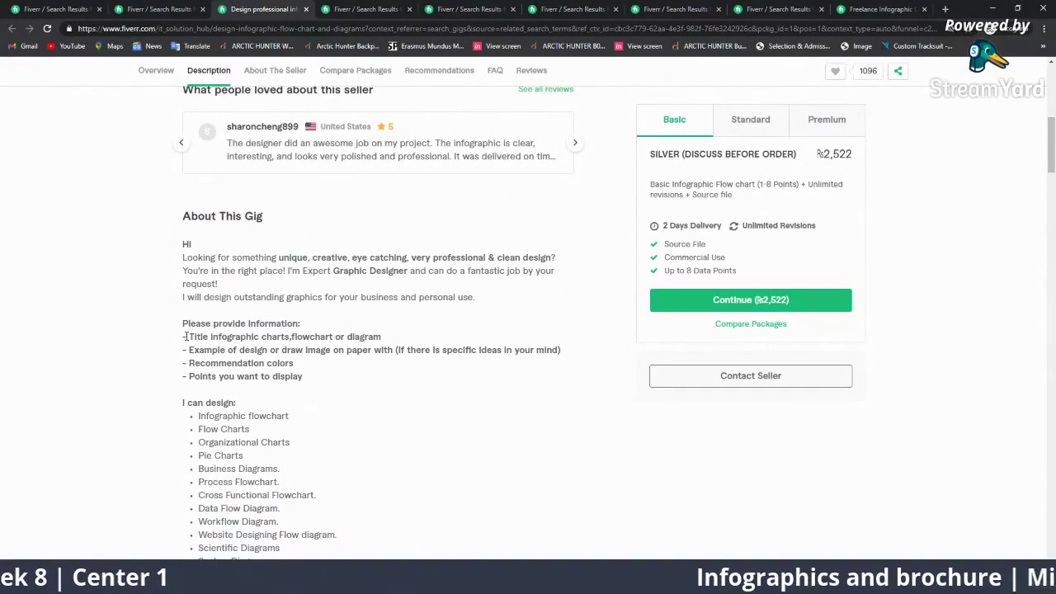
{"action": "double_click", "coordinate": [298, 325]}
{"action": "left_click", "coordinate": [303, 335]}
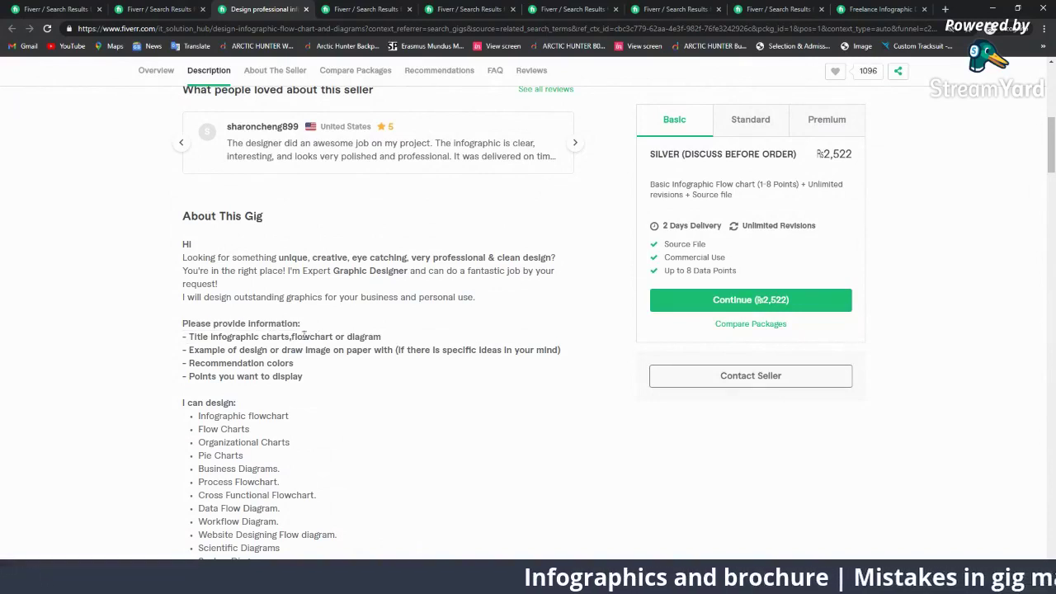
{"action": "left_click_drag", "start_coordinate": [190, 338], "coordinate": [249, 338]}
{"action": "left_click", "coordinate": [252, 338]}
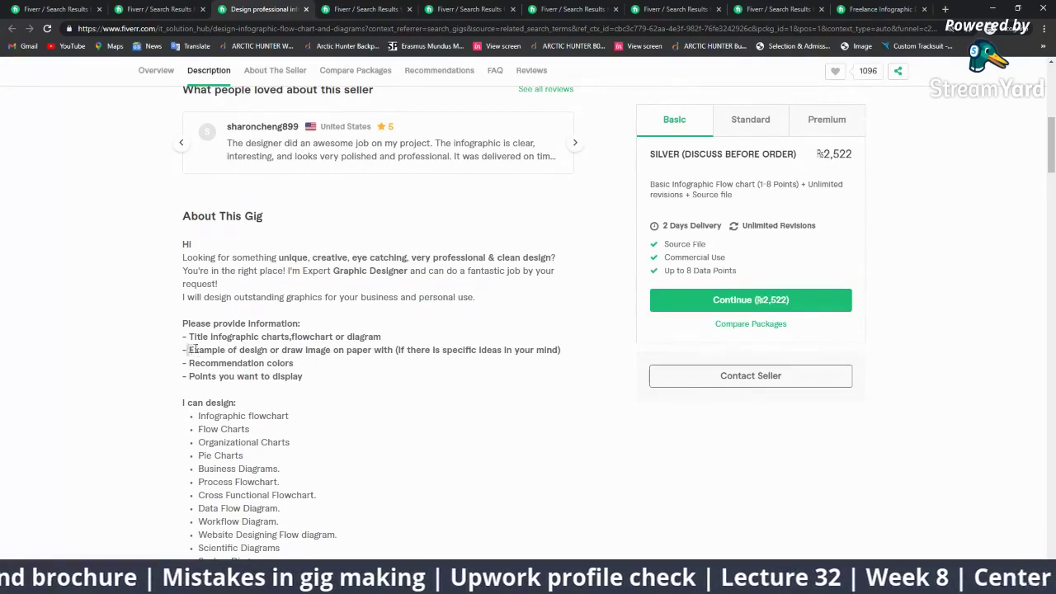
- Highlight the design example requirement, then switch back to Illustrator
{"action": "left_click_drag", "start_coordinate": [189, 349], "coordinate": [381, 351]}
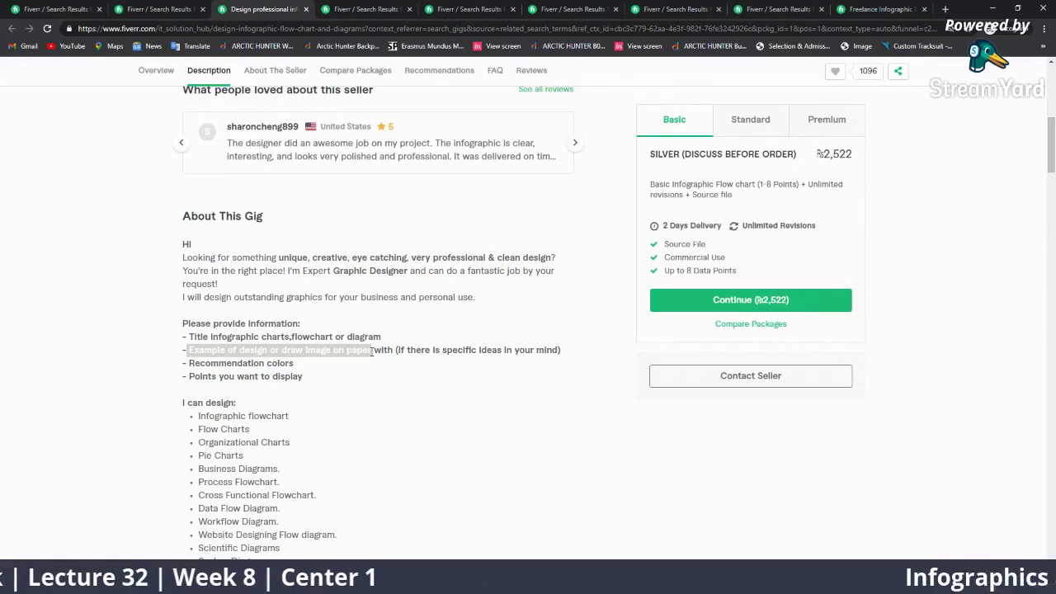
{"action": "right_click", "coordinate": [373, 350]}
{"action": "left_click", "coordinate": [395, 360]}
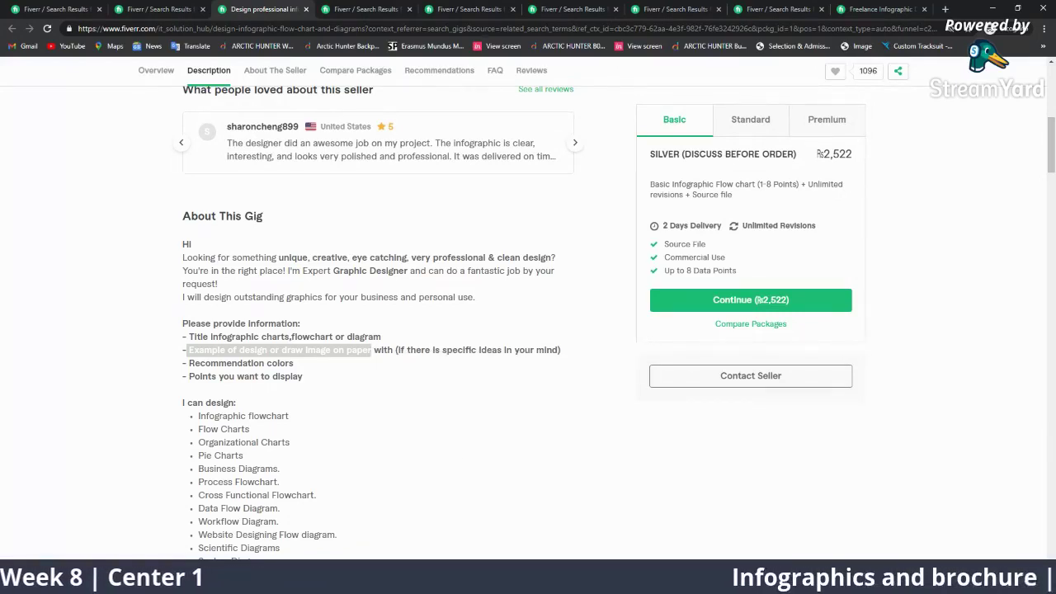
{"action": "left_click", "coordinate": [767, 582]}
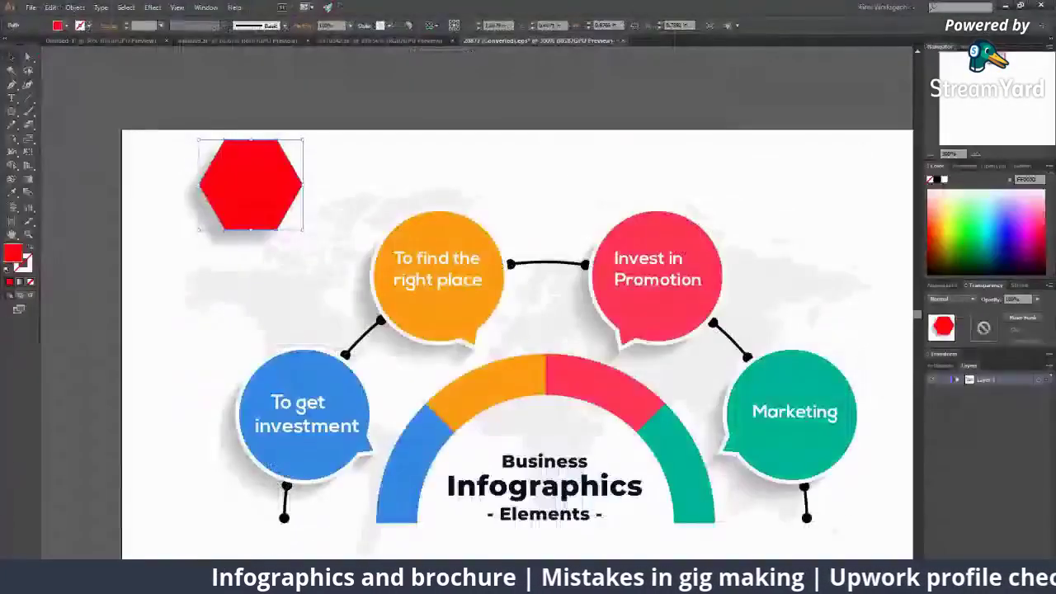
- Make the requirements artboard taller and wider with the Artboard tool
{"action": "left_click", "coordinate": [95, 39]}
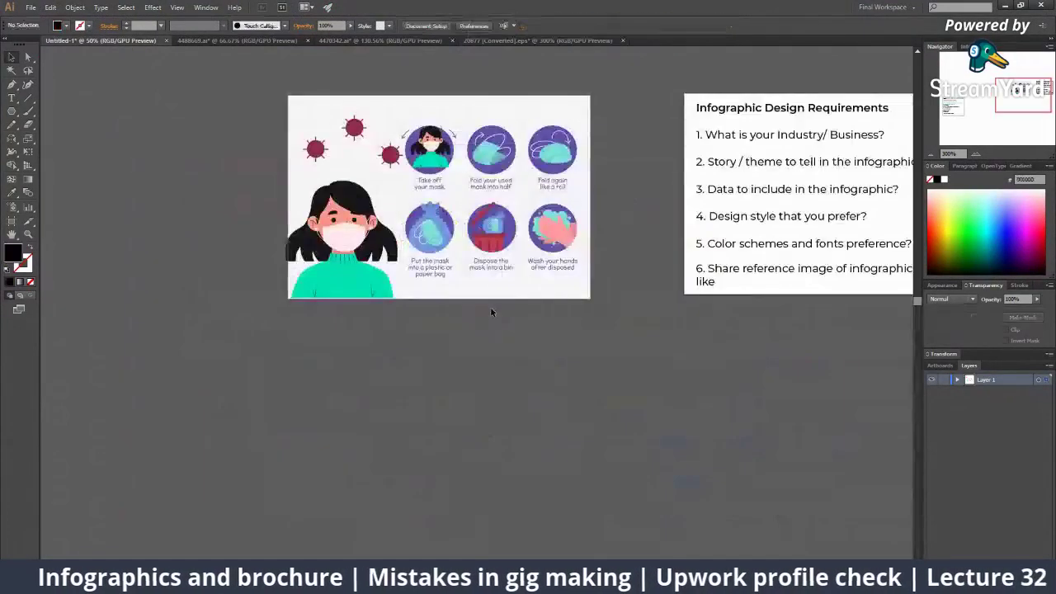
{"action": "scroll", "coordinate": [486, 313], "scroll_direction": "up", "scroll_amount": 5}
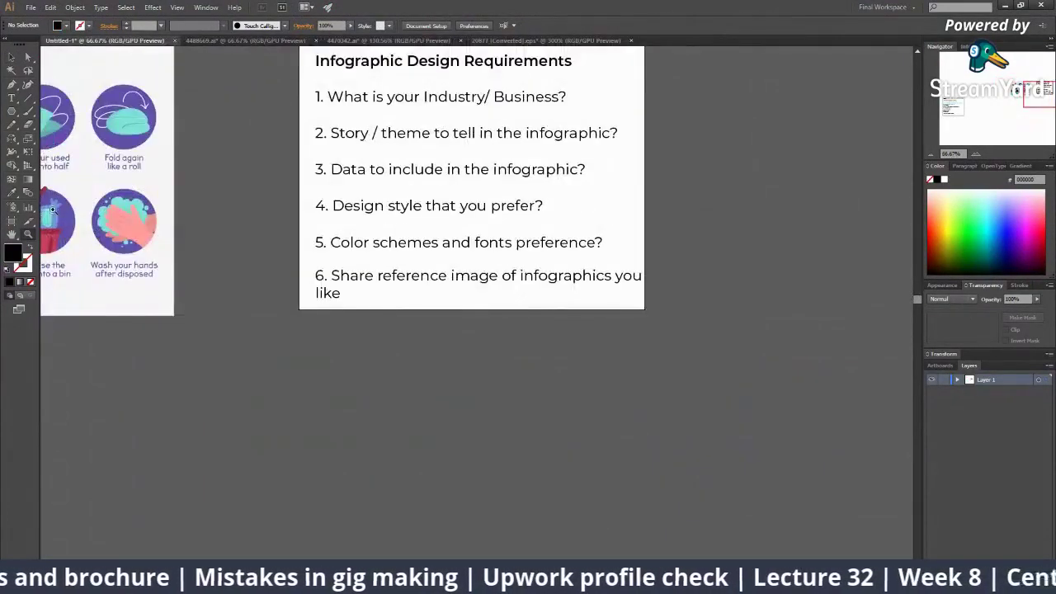
{"action": "key", "text": "shift+o"}
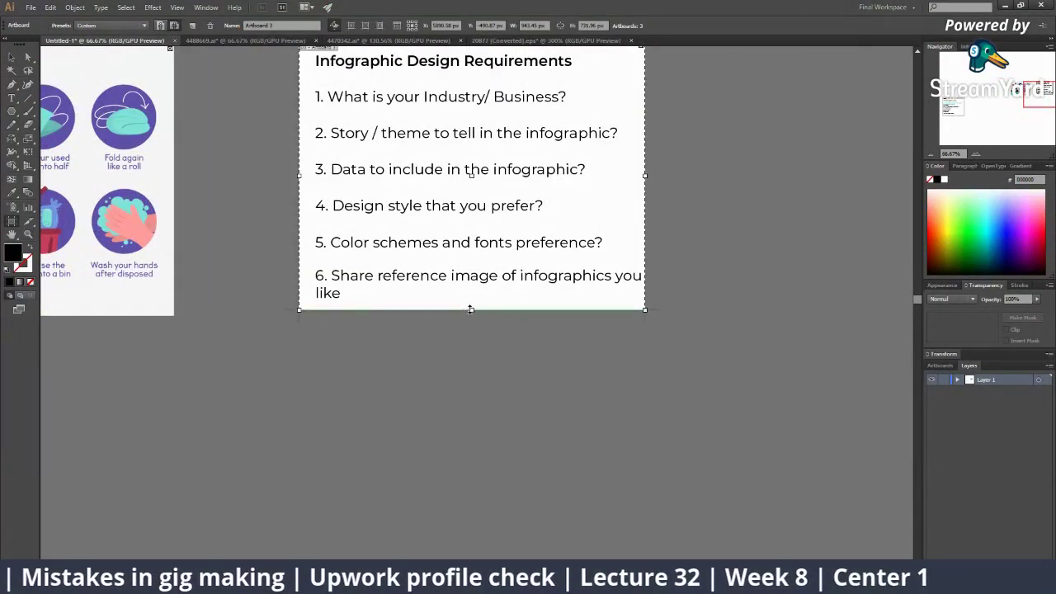
{"action": "left_click_drag", "start_coordinate": [470, 309], "coordinate": [471, 422]}
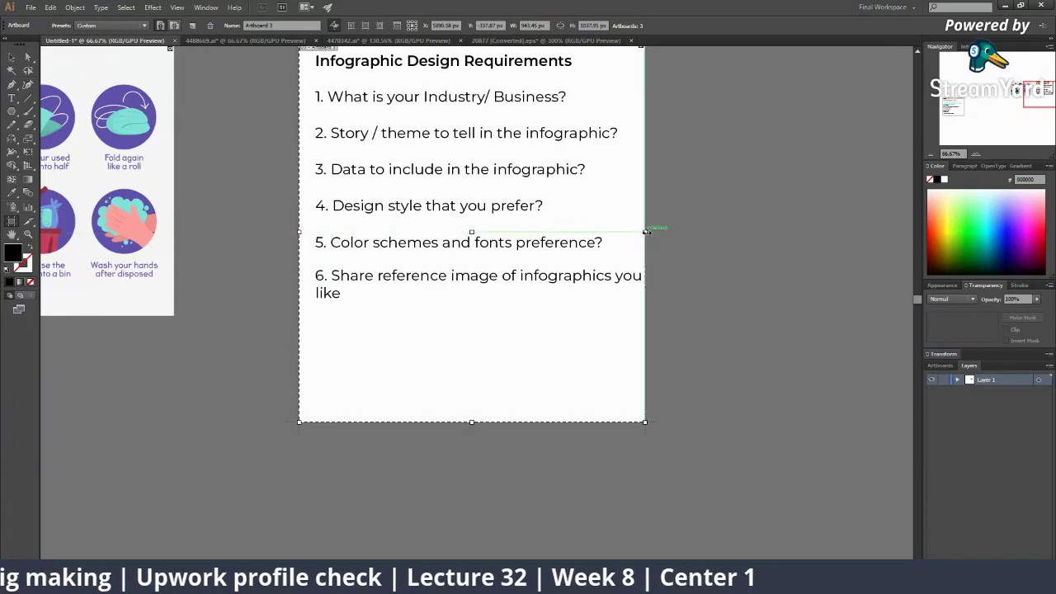
{"action": "left_click_drag", "start_coordinate": [646, 232], "coordinate": [701, 232]}
- Extend point 6 to read 'like or draw the concept on paper', then go to the browser
{"action": "key", "text": "t"}
{"action": "left_click", "coordinate": [340, 292]}
{"action": "type", "text": "or draw the concept on paper"}
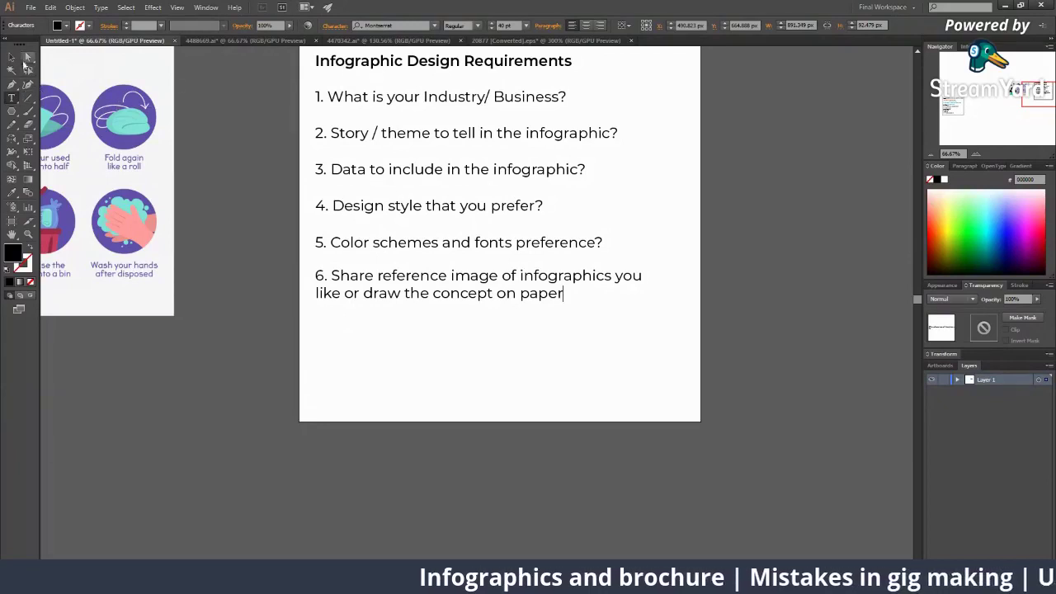
{"action": "left_click", "coordinate": [11, 57]}
{"action": "scroll", "coordinate": [577, 286], "scroll_direction": "up", "scroll_amount": 1}
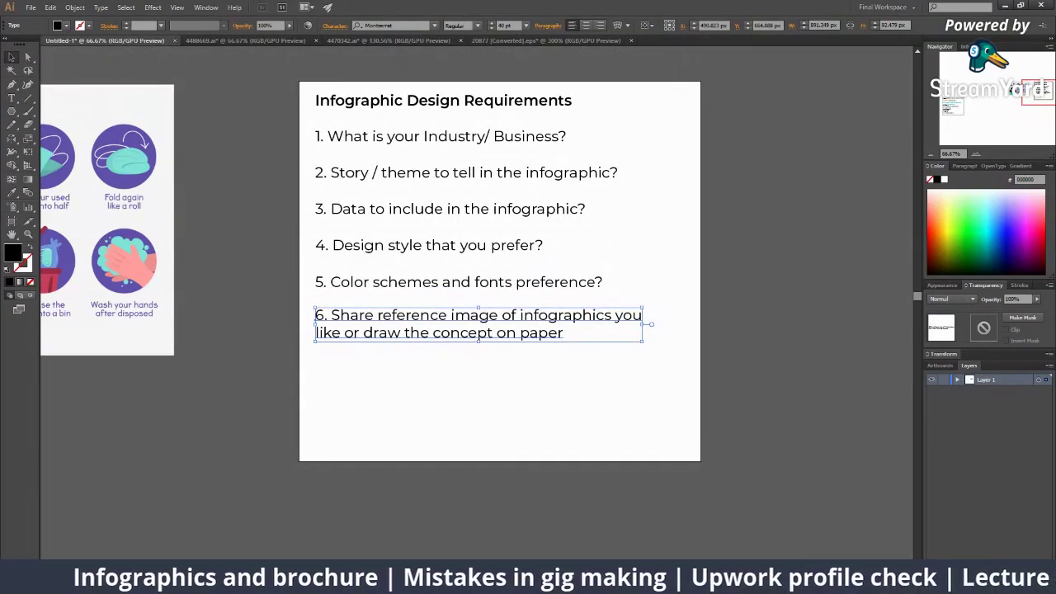
{"action": "left_click", "coordinate": [714, 527]}
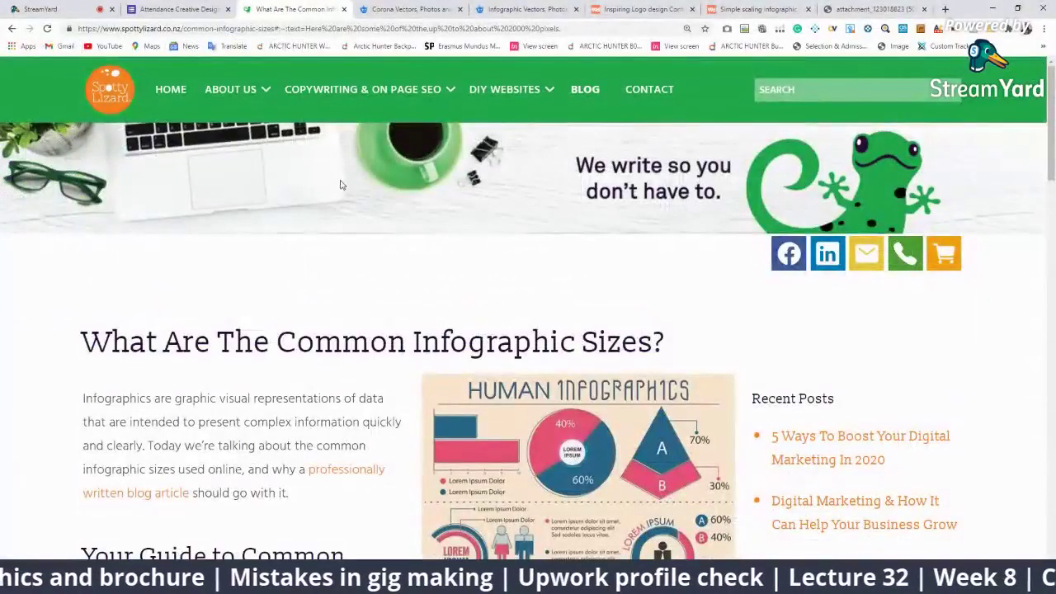
- Show the viewer's social-media design-size question on the StreamYard broadcast, then remove it
{"action": "left_click", "coordinate": [40, 10]}
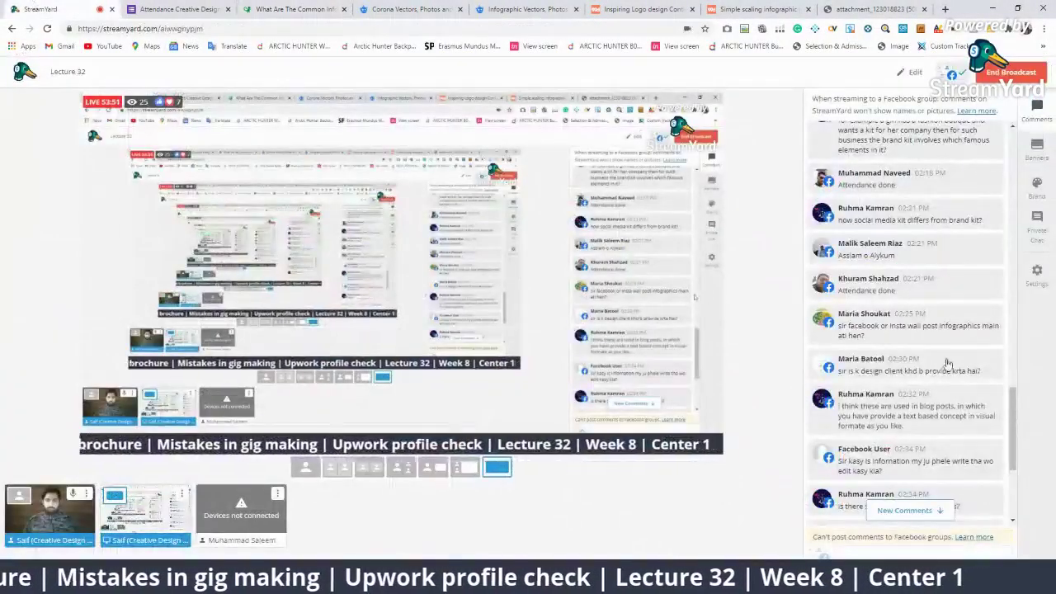
{"action": "scroll", "coordinate": [947, 364], "scroll_direction": "down", "scroll_amount": 10}
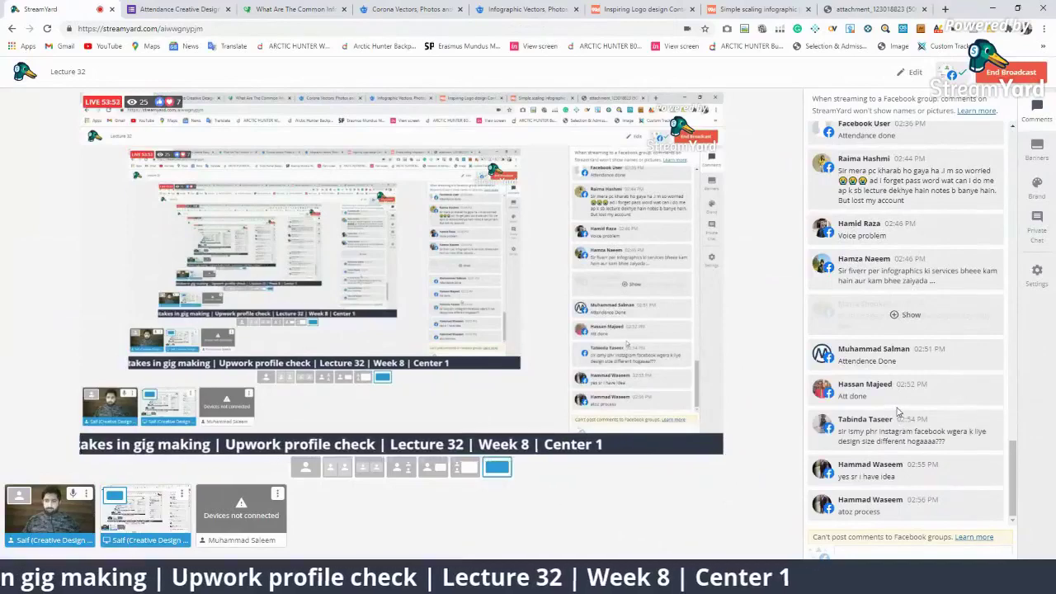
{"action": "left_click", "coordinate": [866, 354]}
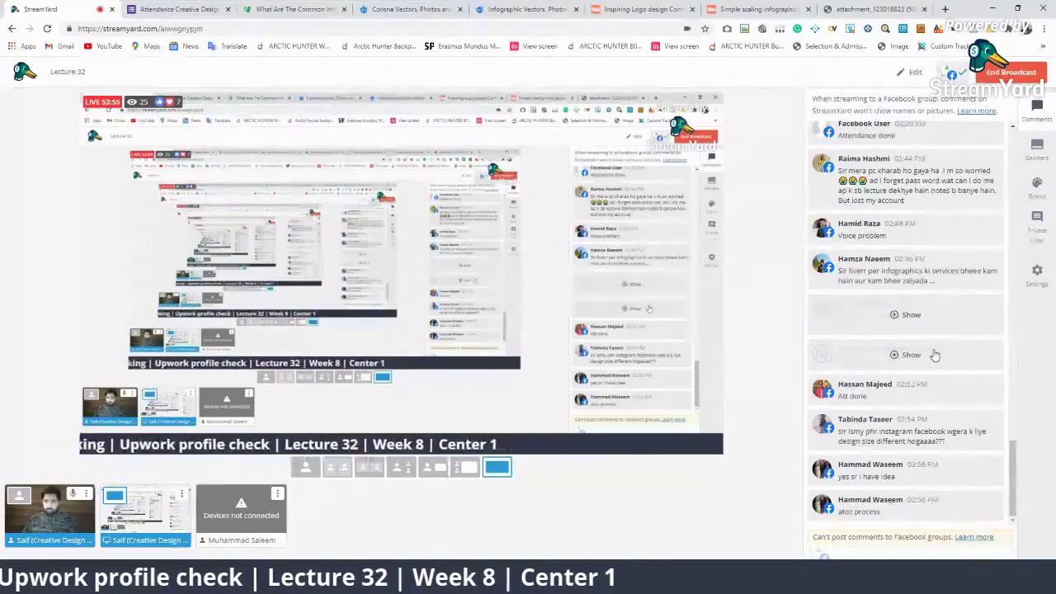
{"action": "left_click", "coordinate": [934, 355]}
{"action": "left_click", "coordinate": [961, 470]}
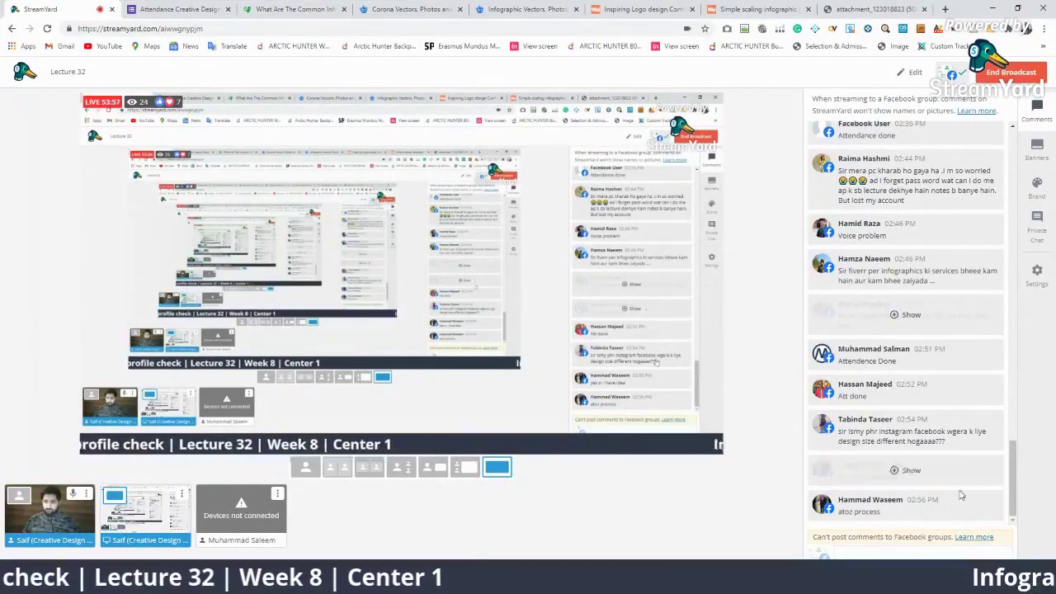
{"action": "left_click", "coordinate": [907, 430]}
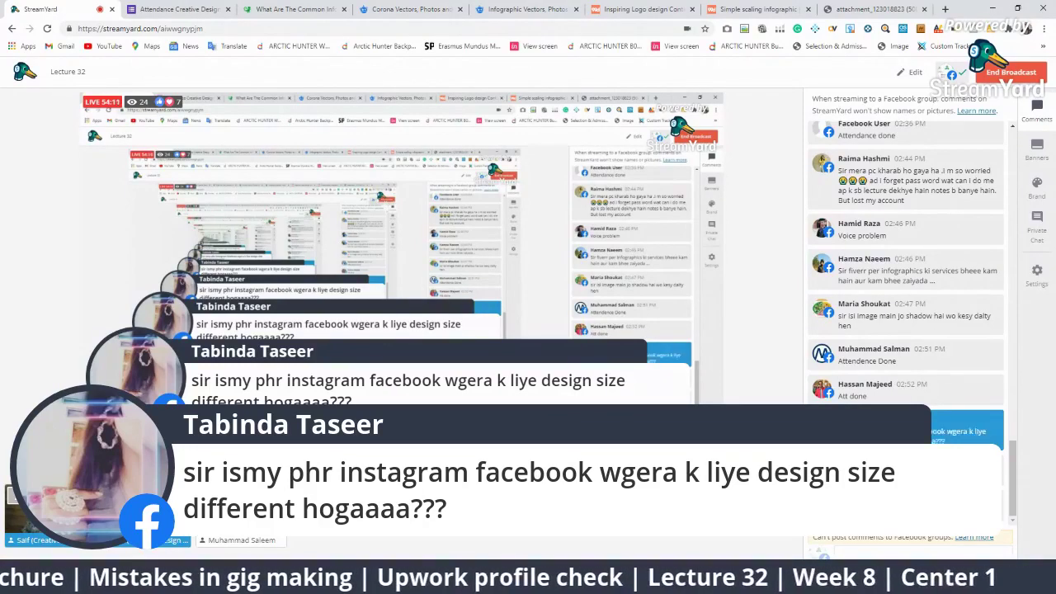
{"action": "left_click", "coordinate": [914, 412]}
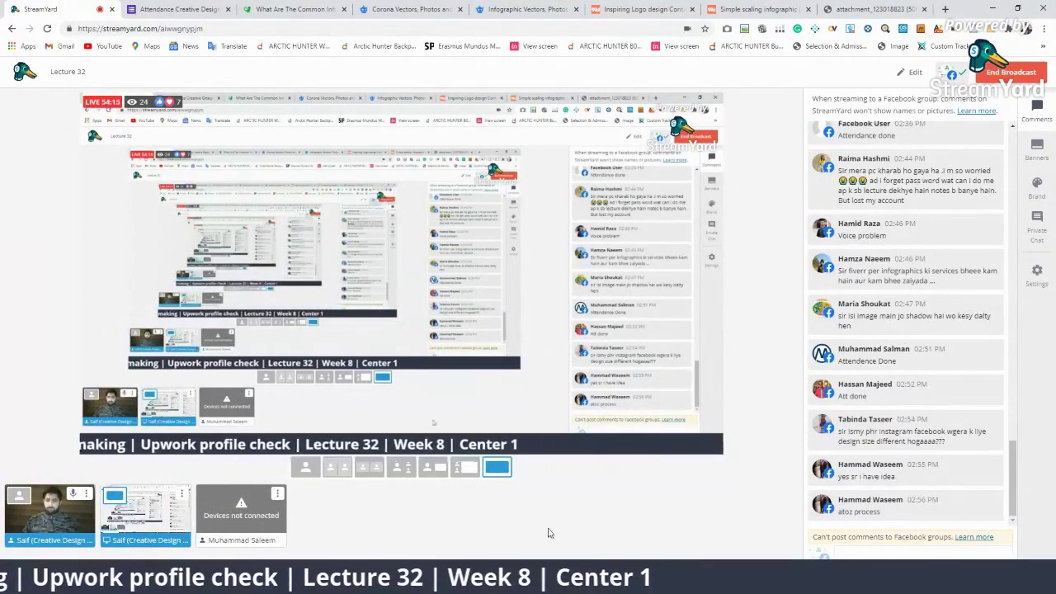
{"action": "left_click", "coordinate": [850, 12]}
- Move through the open tabs, past the Freepik vector results, back to the Fiverr gig
{"action": "left_click", "coordinate": [726, 9]}
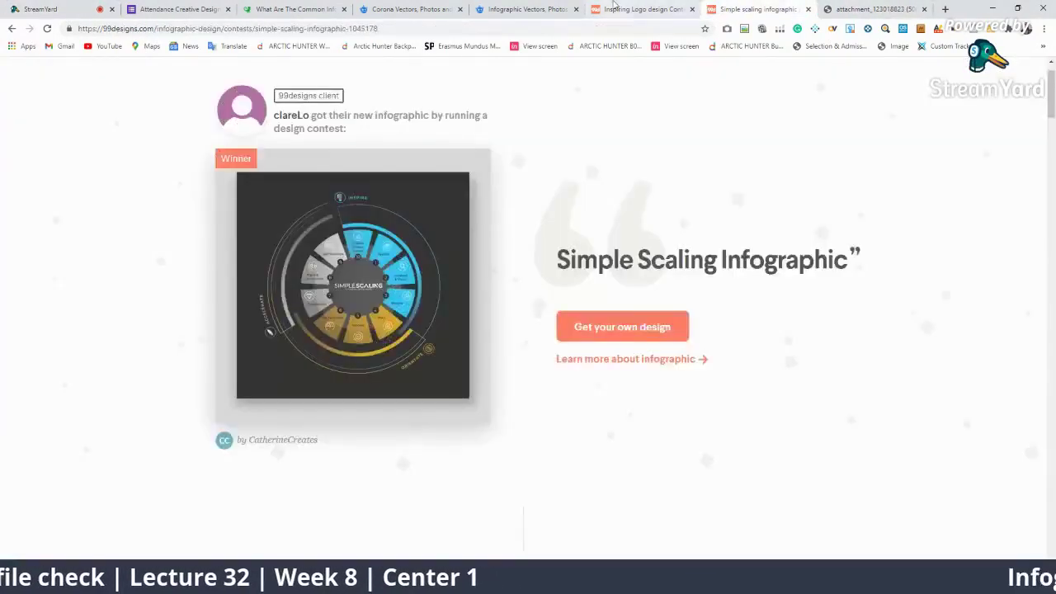
{"action": "left_click", "coordinate": [643, 9]}
{"action": "left_click", "coordinate": [528, 10]}
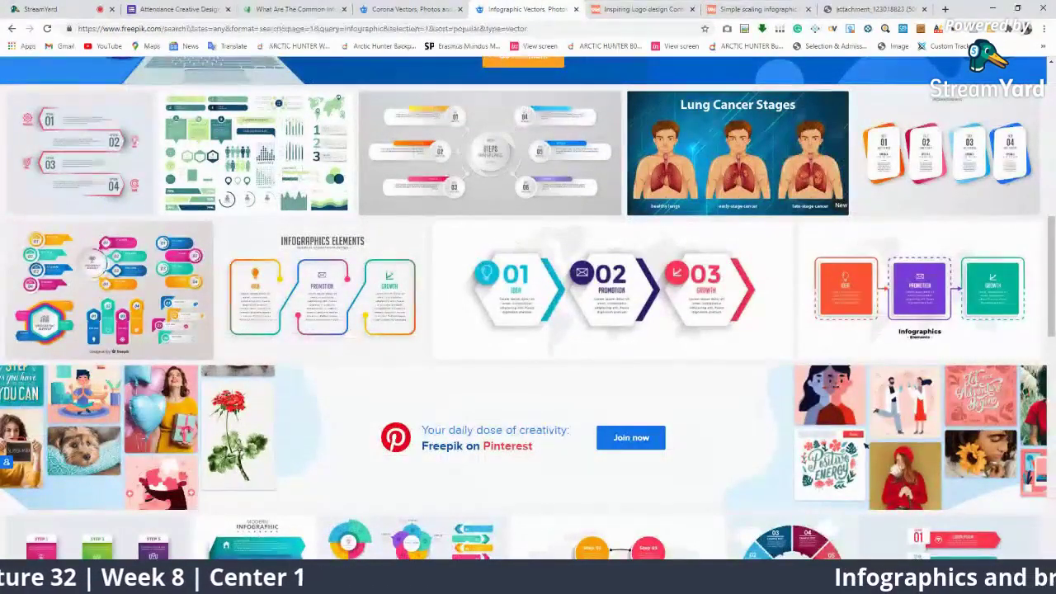
{"action": "left_click", "coordinate": [806, 537]}
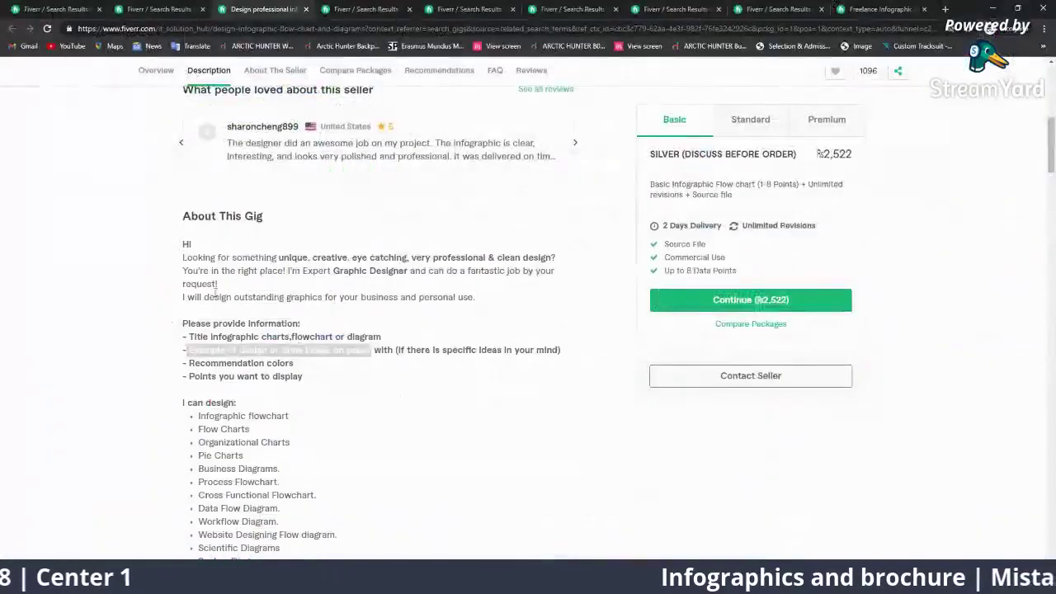
{"action": "scroll", "coordinate": [298, 310], "scroll_direction": "down", "scroll_amount": 2}
- Highlight the offered diagram types: flowcharts, organizational, pie, process, cross functional, data flow
{"action": "mouse_move", "coordinate": [299, 310]}
{"action": "left_mouse_down"}
{"action": "mouse_move", "coordinate": [190, 306]}
{"action": "mouse_move", "coordinate": [214, 330]}
{"action": "left_mouse_up"}
{"action": "left_click", "coordinate": [316, 329]}
{"action": "left_click", "coordinate": [267, 347]}
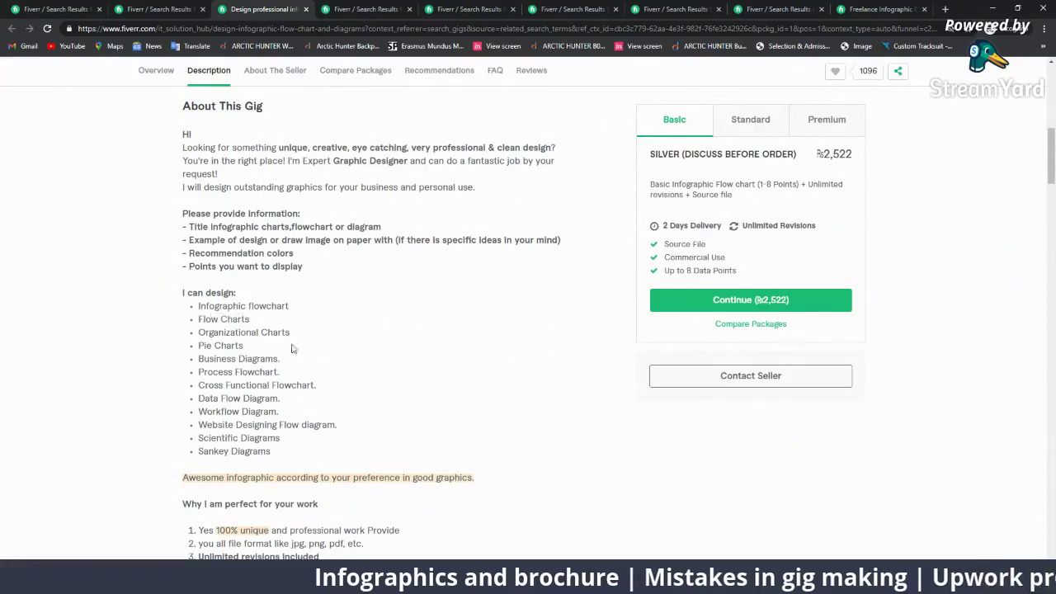
{"action": "left_click_drag", "start_coordinate": [302, 309], "coordinate": [193, 309]}
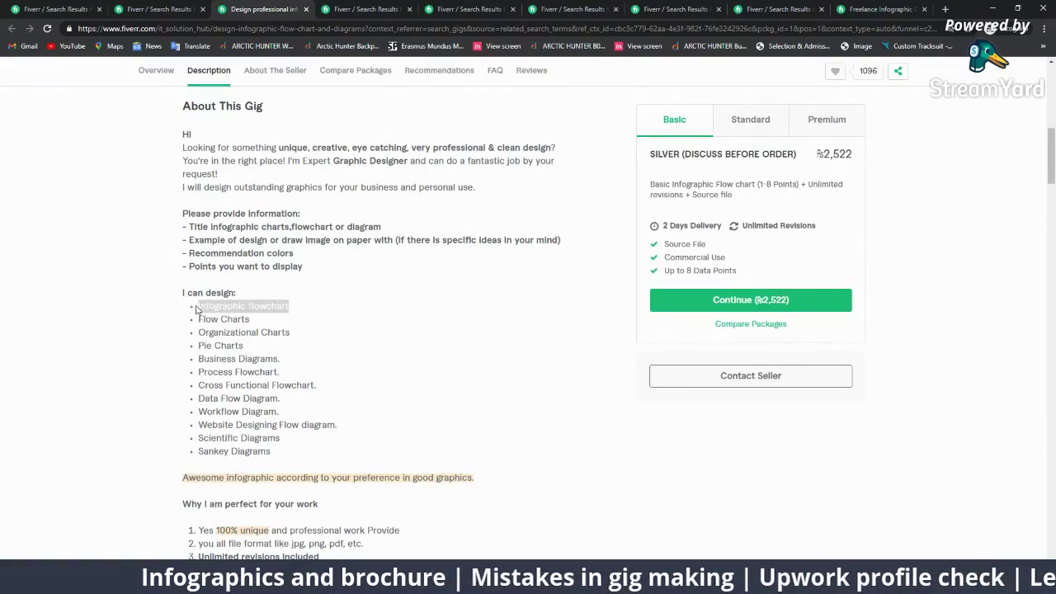
{"action": "left_click_drag", "start_coordinate": [263, 327], "coordinate": [197, 320]}
{"action": "mouse_move", "coordinate": [303, 348]}
{"action": "left_mouse_down"}
{"action": "mouse_move", "coordinate": [248, 333]}
{"action": "mouse_move", "coordinate": [198, 347]}
{"action": "mouse_move", "coordinate": [221, 360]}
{"action": "left_mouse_up"}
{"action": "left_click", "coordinate": [219, 339]}
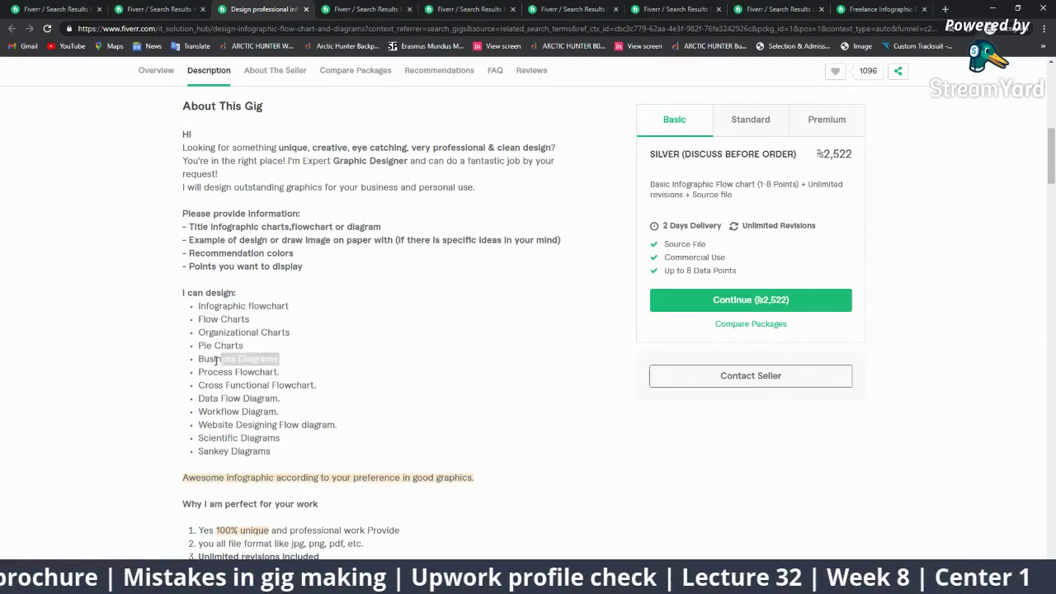
{"action": "left_click", "coordinate": [277, 371]}
{"action": "left_click_drag", "start_coordinate": [301, 373], "coordinate": [193, 371]}
{"action": "left_click_drag", "start_coordinate": [351, 392], "coordinate": [210, 385]}
{"action": "left_click", "coordinate": [299, 418]}
{"action": "left_click_drag", "start_coordinate": [320, 411], "coordinate": [199, 398]}
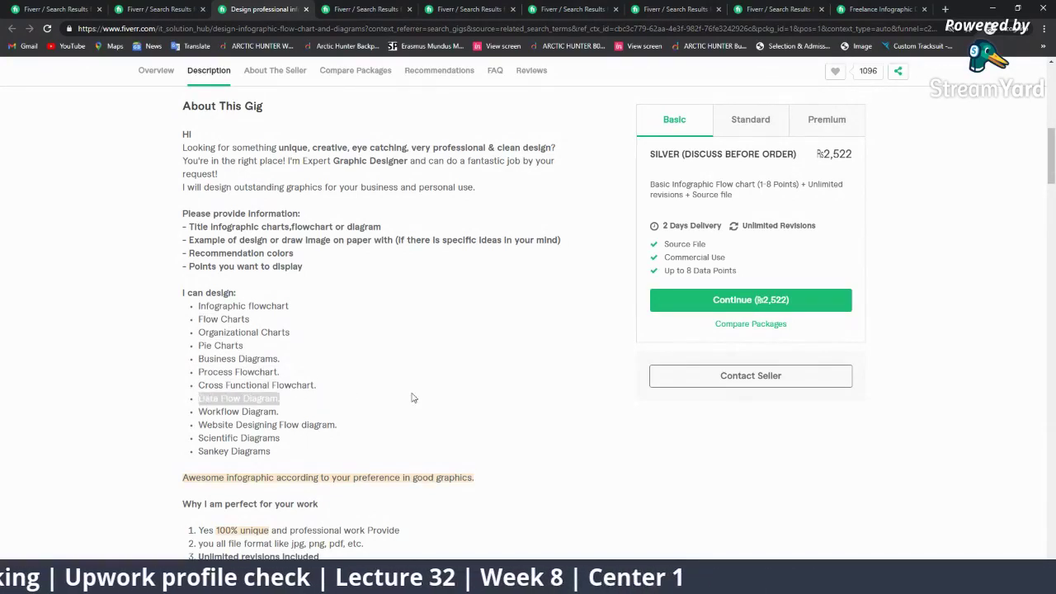
- Scroll down to the seller's details and back up
{"action": "scroll", "coordinate": [413, 397], "scroll_direction": "down", "scroll_amount": 2}
{"action": "scroll", "coordinate": [370, 415], "scroll_direction": "down", "scroll_amount": 2}
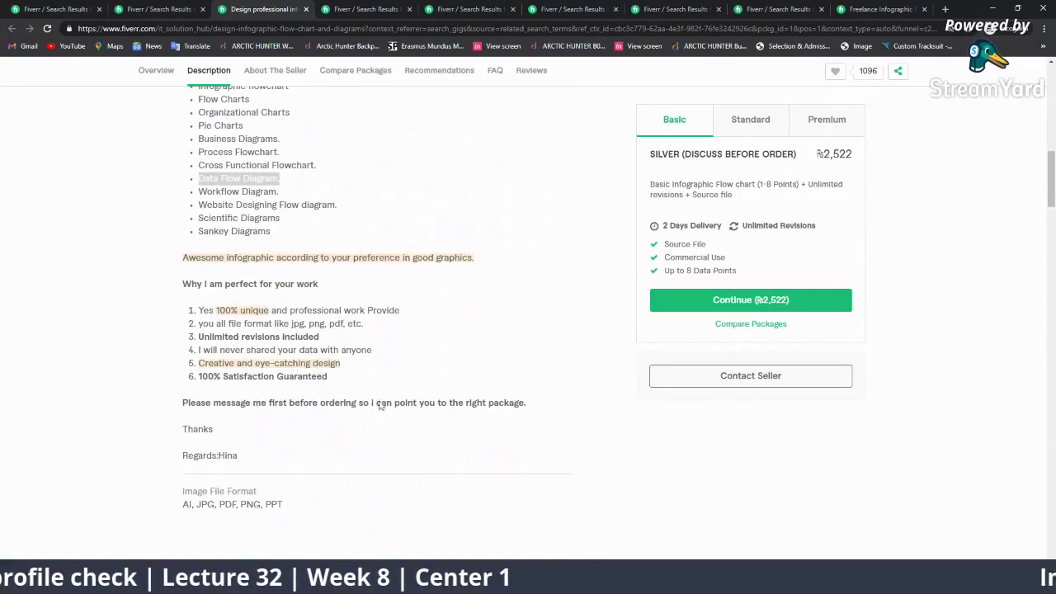
{"action": "scroll", "coordinate": [380, 404], "scroll_direction": "down", "scroll_amount": 1}
{"action": "scroll", "coordinate": [278, 443], "scroll_direction": "down", "scroll_amount": 2}
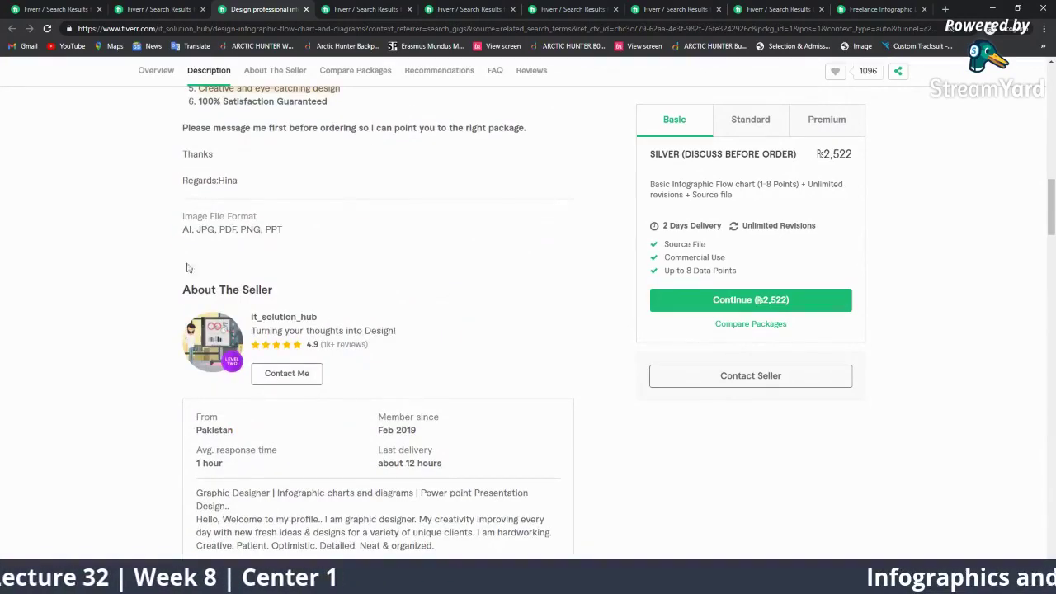
{"action": "scroll", "coordinate": [187, 267], "scroll_direction": "up", "scroll_amount": 5}
{"action": "scroll", "coordinate": [498, 153], "scroll_direction": "up", "scroll_amount": 10}
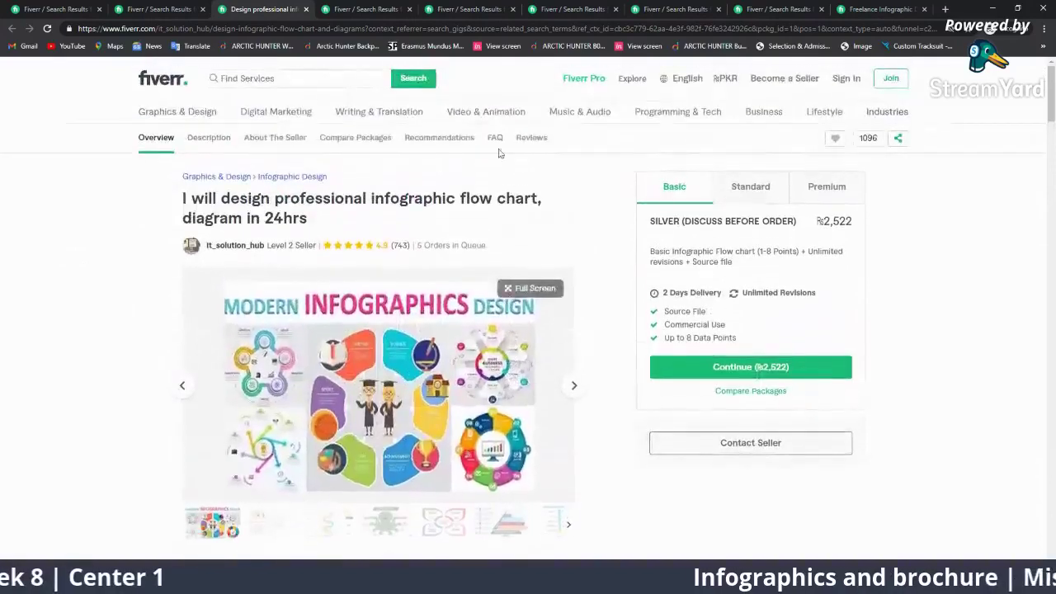
{"action": "left_click", "coordinate": [720, 79]}
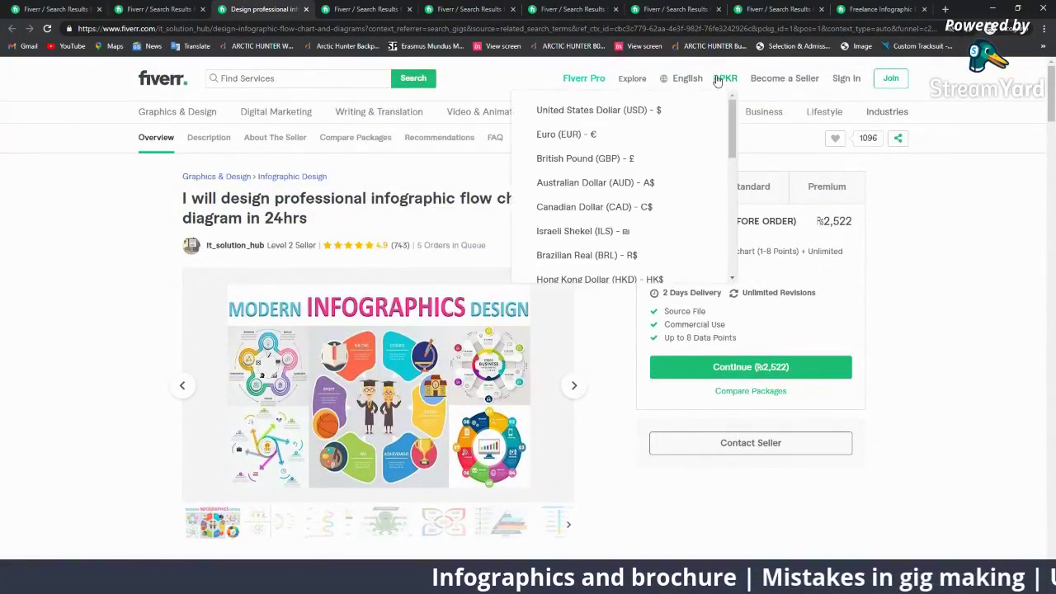
{"action": "left_click", "coordinate": [583, 116]}
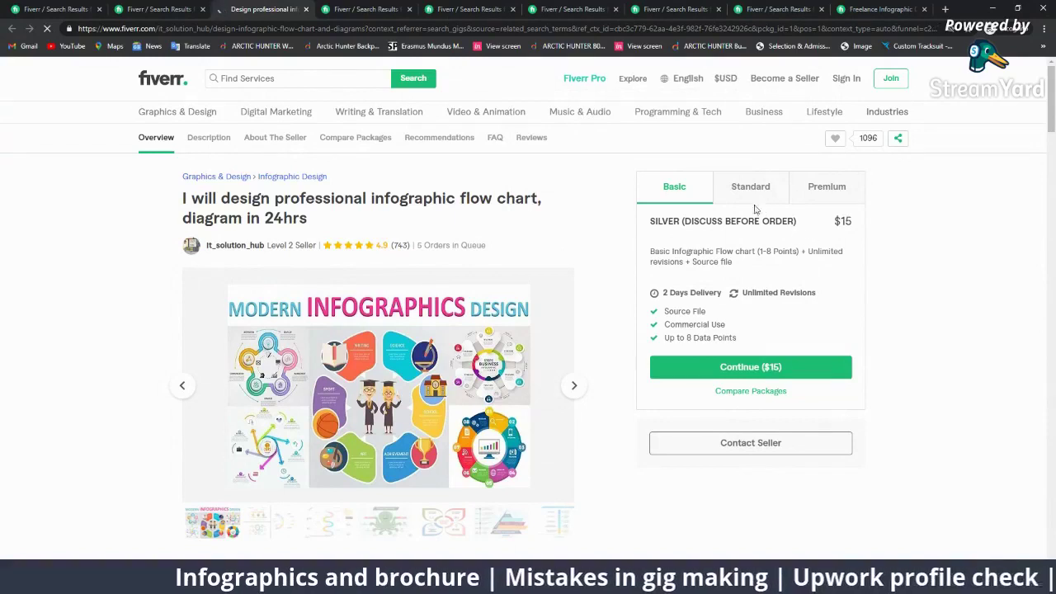
{"action": "left_click_drag", "start_coordinate": [648, 247], "coordinate": [755, 251]}
{"action": "left_click", "coordinate": [790, 286]}
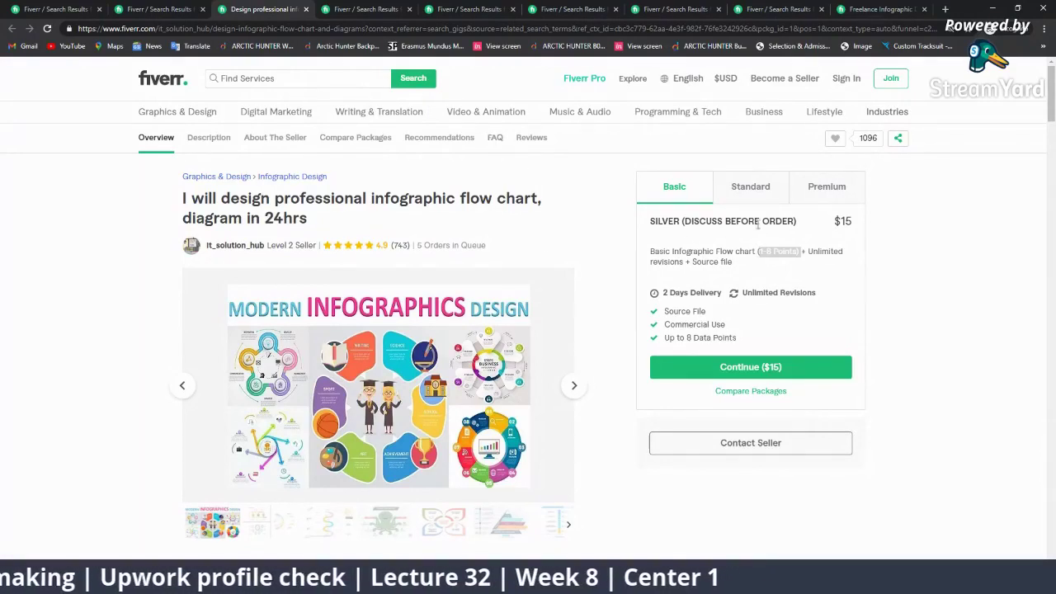
{"action": "left_click", "coordinate": [763, 189]}
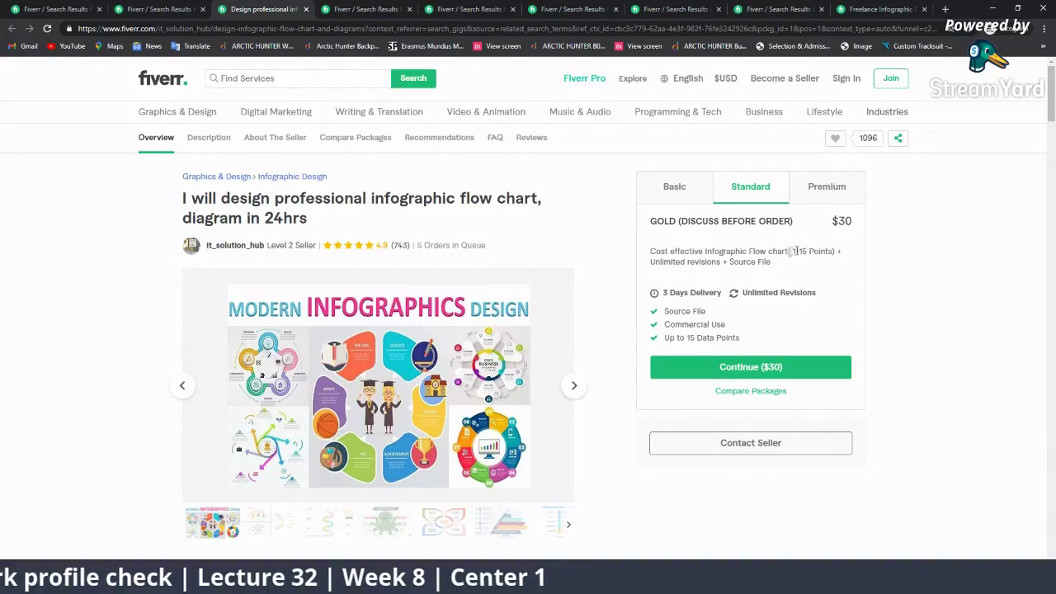
{"action": "left_click_drag", "start_coordinate": [795, 251], "coordinate": [835, 251]}
{"action": "left_click", "coordinate": [806, 277]}
{"action": "left_click", "coordinate": [814, 192]}
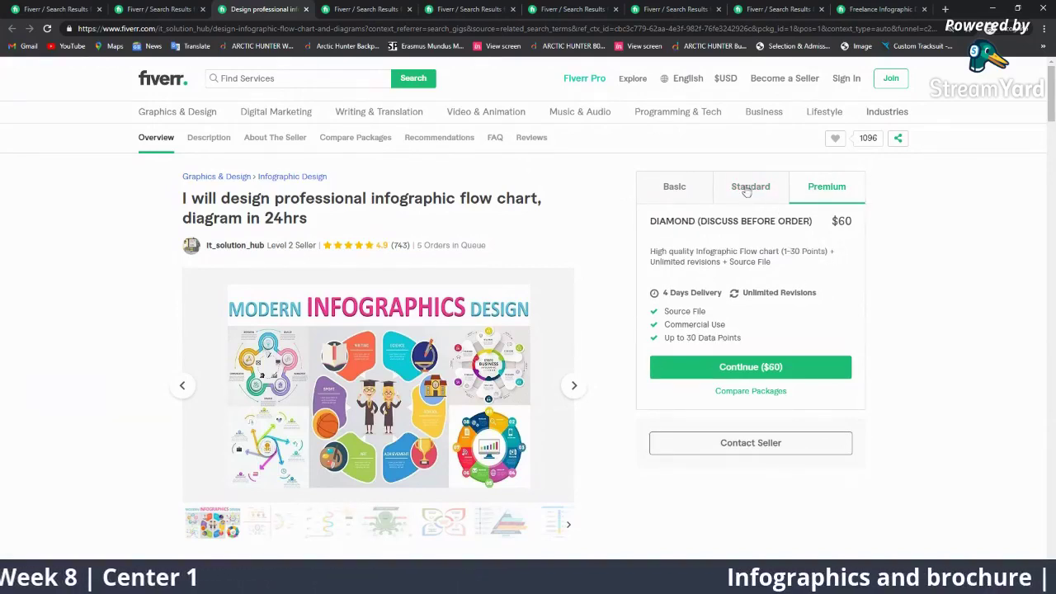
{"action": "left_click", "coordinate": [696, 188]}
{"action": "left_click", "coordinate": [829, 200]}
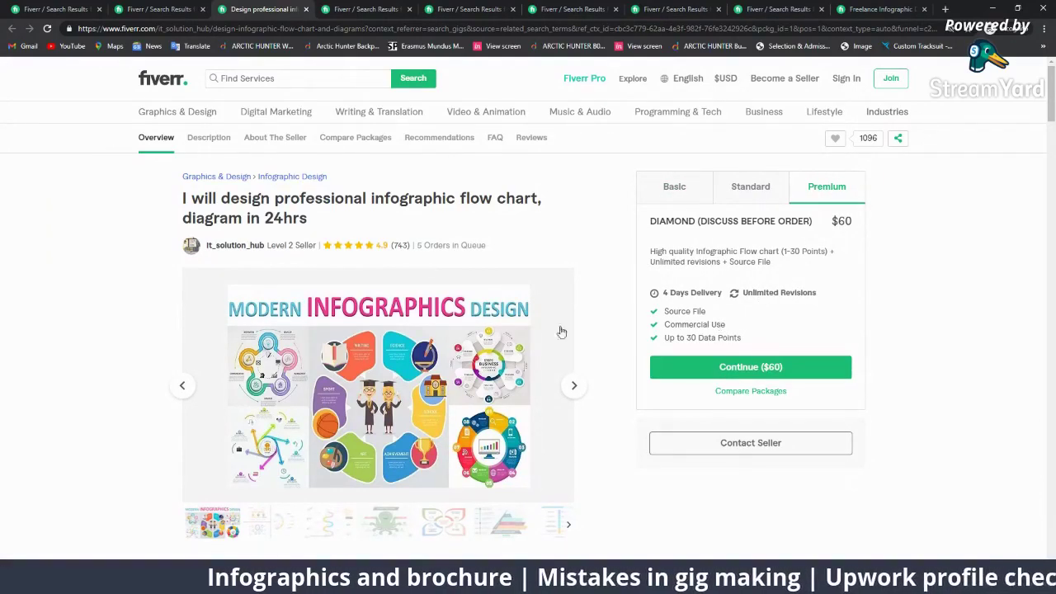
{"action": "left_click_drag", "start_coordinate": [745, 347], "coordinate": [658, 342]}
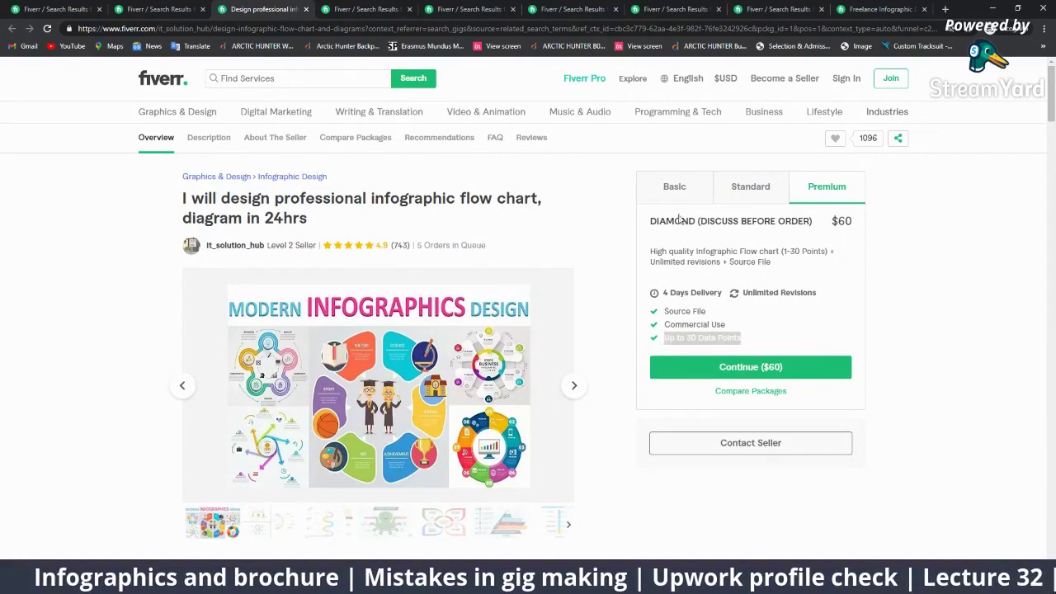
{"action": "left_click", "coordinate": [686, 190]}
{"action": "left_click_drag", "start_coordinate": [746, 340], "coordinate": [666, 347]}
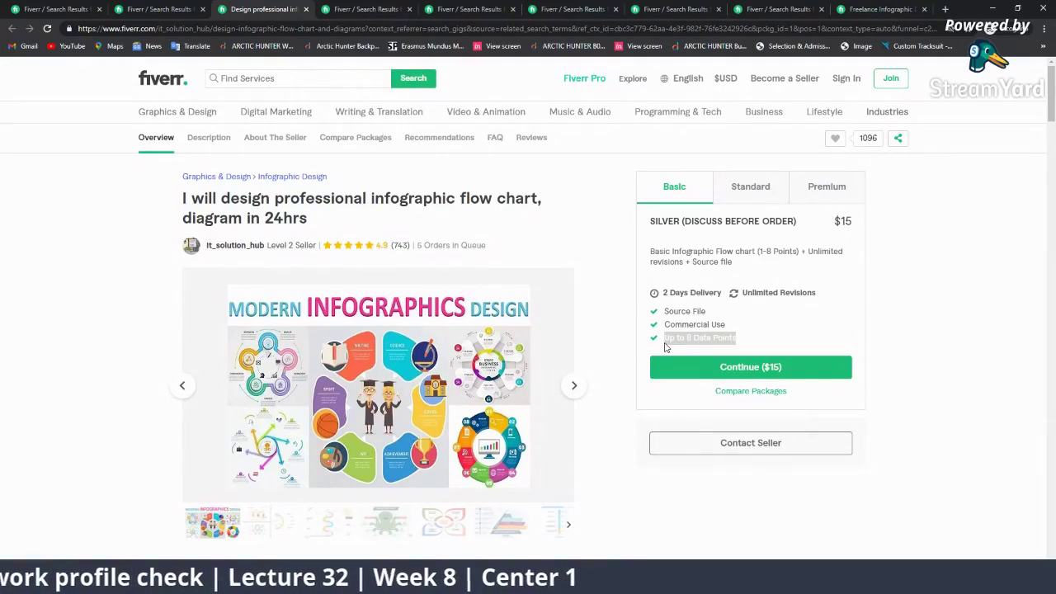
{"action": "scroll", "coordinate": [636, 344], "scroll_direction": "down", "scroll_amount": 2}
{"action": "scroll", "coordinate": [123, 490], "scroll_direction": "down", "scroll_amount": 1}
{"action": "scroll", "coordinate": [172, 471], "scroll_direction": "down", "scroll_amount": 1}
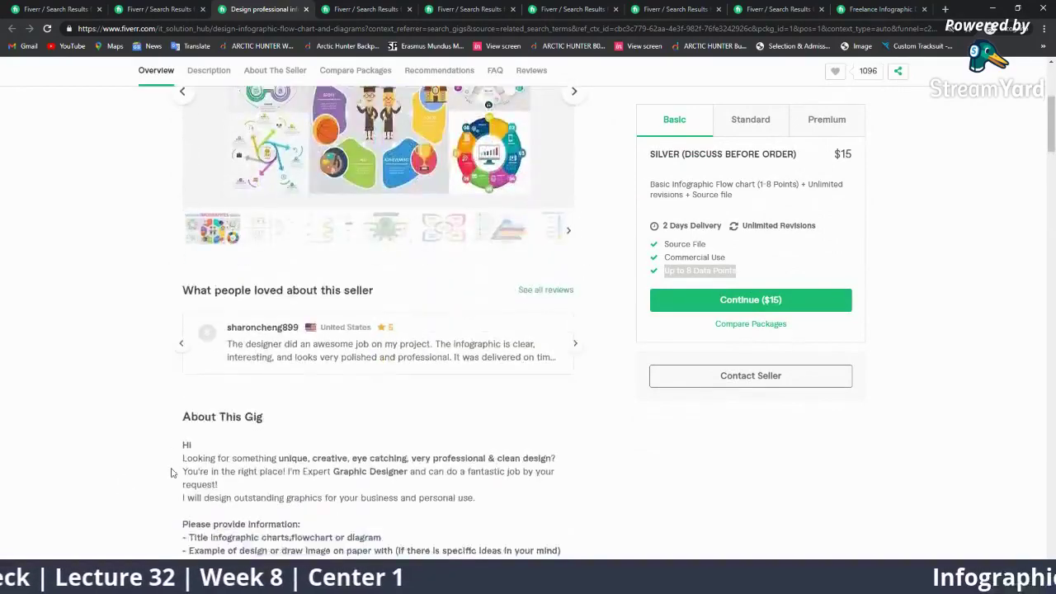
{"action": "scroll", "coordinate": [171, 472], "scroll_direction": "down", "scroll_amount": 3}
{"action": "scroll", "coordinate": [207, 462], "scroll_direction": "down", "scroll_amount": 4}
{"action": "scroll", "coordinate": [236, 453], "scroll_direction": "down", "scroll_amount": 3}
{"action": "scroll", "coordinate": [240, 449], "scroll_direction": "down", "scroll_amount": 3}
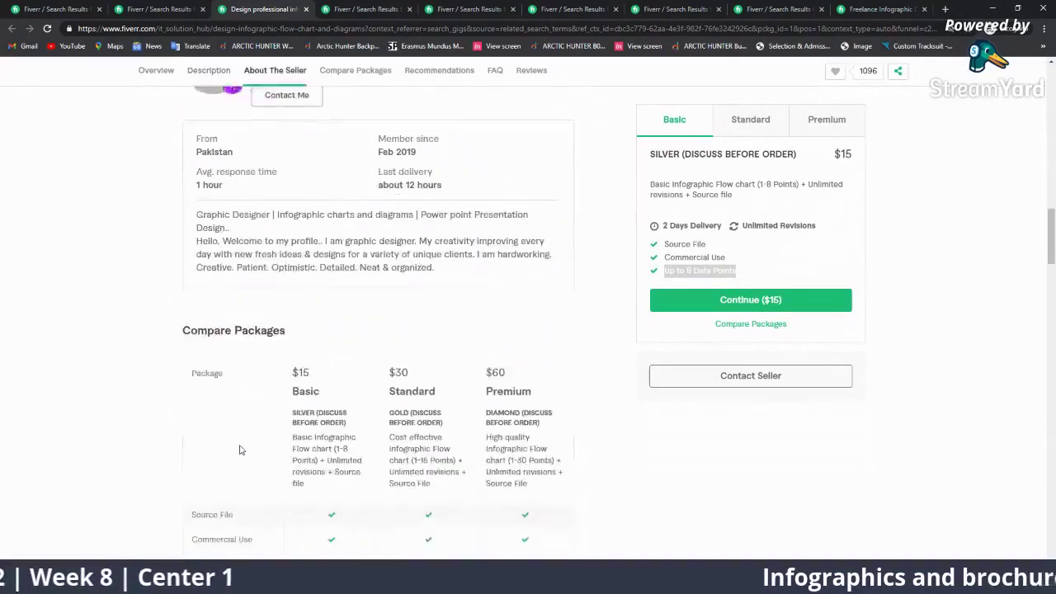
{"action": "scroll", "coordinate": [241, 450], "scroll_direction": "down", "scroll_amount": 5}
{"action": "scroll", "coordinate": [238, 443], "scroll_direction": "down", "scroll_amount": 5}
{"action": "scroll", "coordinate": [239, 441], "scroll_direction": "down", "scroll_amount": 4}
{"action": "scroll", "coordinate": [243, 441], "scroll_direction": "down", "scroll_amount": 4}
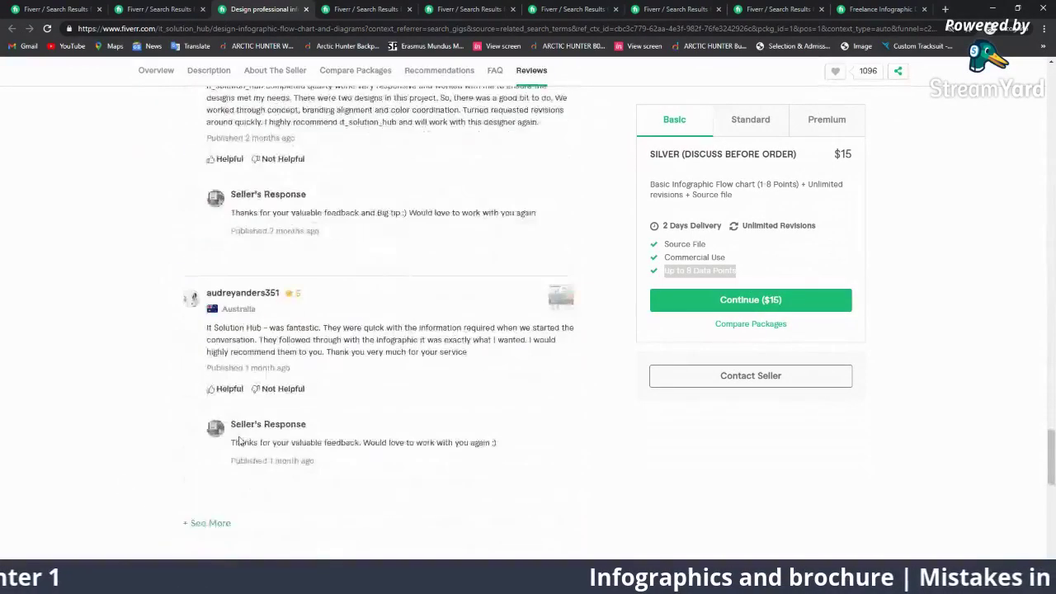
{"action": "scroll", "coordinate": [236, 441], "scroll_direction": "down", "scroll_amount": 5}
{"action": "scroll", "coordinate": [389, 358], "scroll_direction": "up", "scroll_amount": 1}
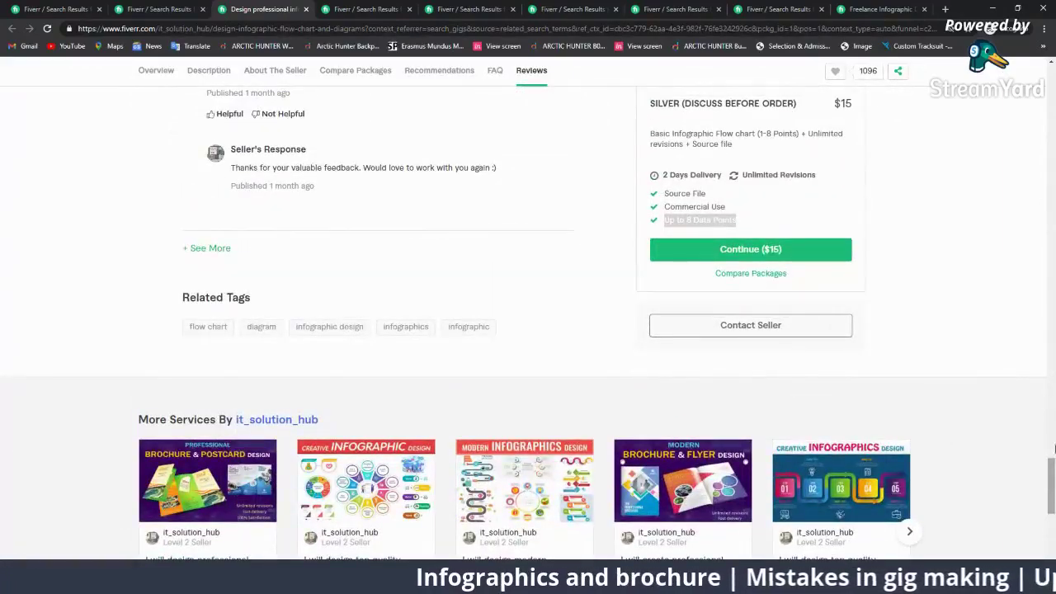
{"action": "left_click_drag", "start_coordinate": [1053, 453], "coordinate": [1054, 91]}
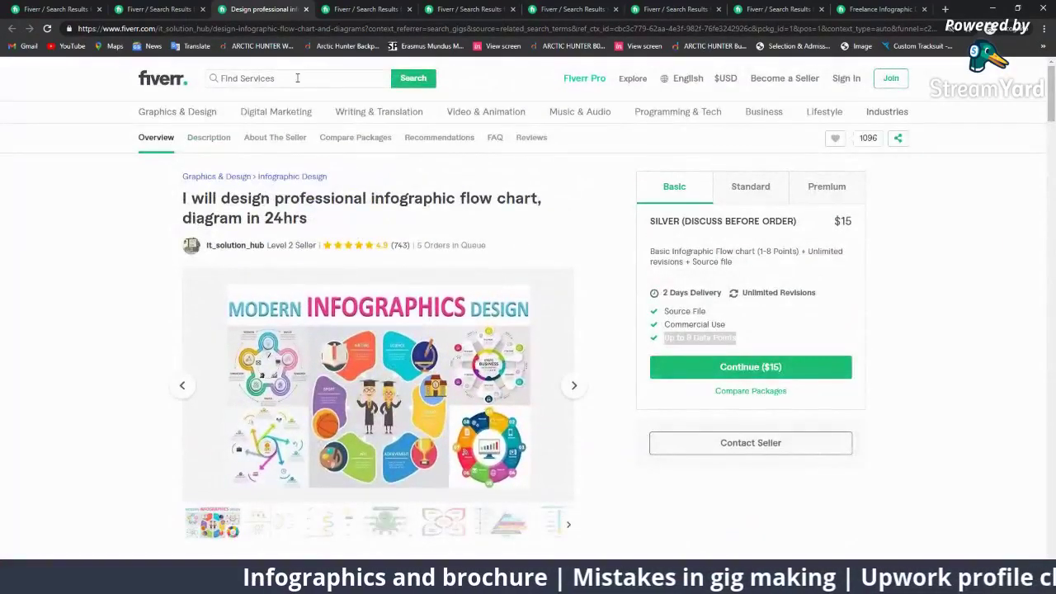
- Search Fiverr for 'powerpoint presentation design' gigs and scroll through the 12,740 results
{"action": "left_click", "coordinate": [354, 8]}
{"action": "left_click", "coordinate": [271, 78]}
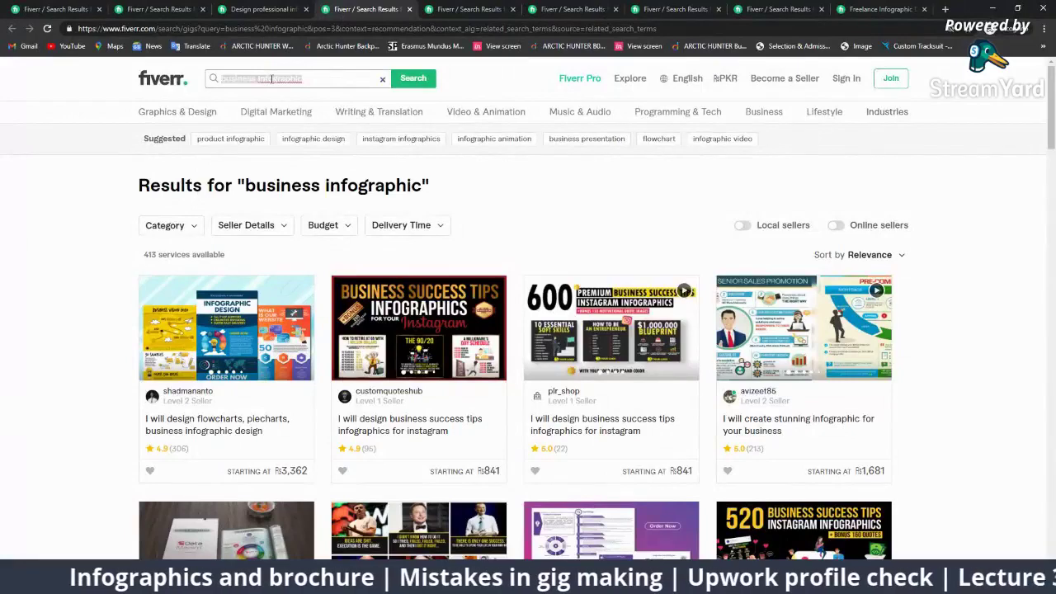
{"action": "key", "text": "ctrl+a"}
{"action": "type", "text": "p"}
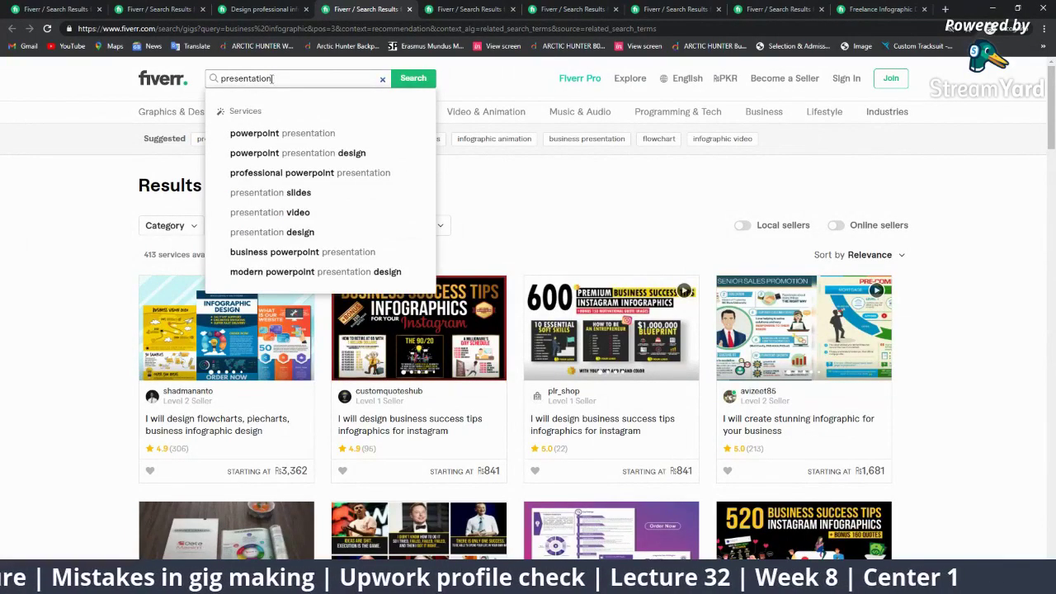
{"action": "left_click", "coordinate": [321, 153]}
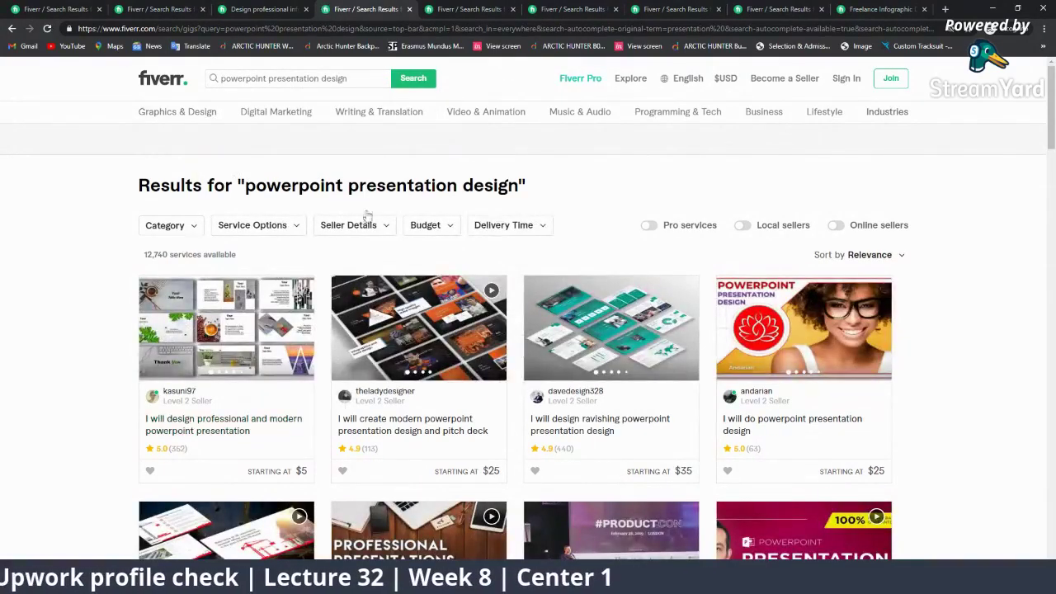
{"action": "scroll", "coordinate": [516, 377], "scroll_direction": "down", "scroll_amount": 3}
{"action": "scroll", "coordinate": [330, 388], "scroll_direction": "down", "scroll_amount": 3}
{"action": "scroll", "coordinate": [208, 407], "scroll_direction": "up", "scroll_amount": 3}
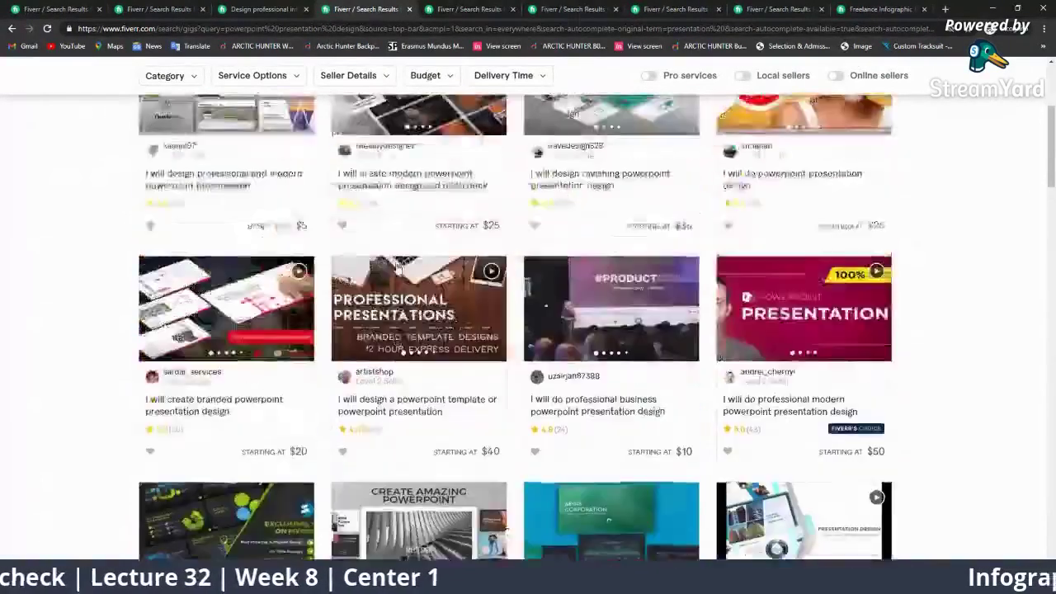
{"action": "scroll", "coordinate": [208, 407], "scroll_direction": "up", "scroll_amount": 1}
{"action": "scroll", "coordinate": [208, 406], "scroll_direction": "up", "scroll_amount": 2}
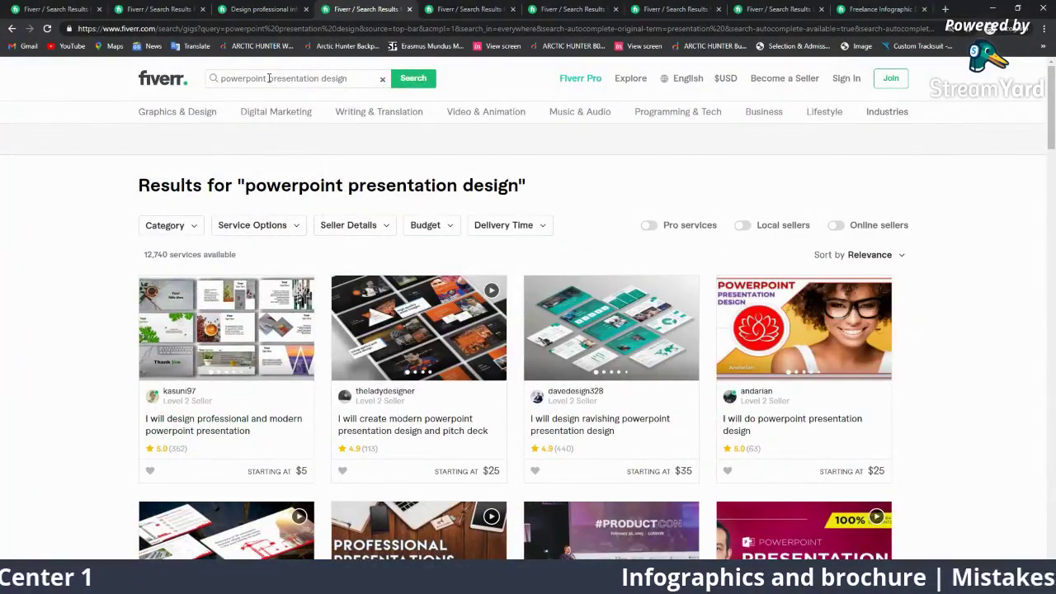
- Drop 'powerpoint' from the query to search 'presentation design', listing 5,564 services
{"action": "double_click", "coordinate": [247, 79]}
{"action": "key", "text": "BackSpace"}
{"action": "key", "text": "Return"}
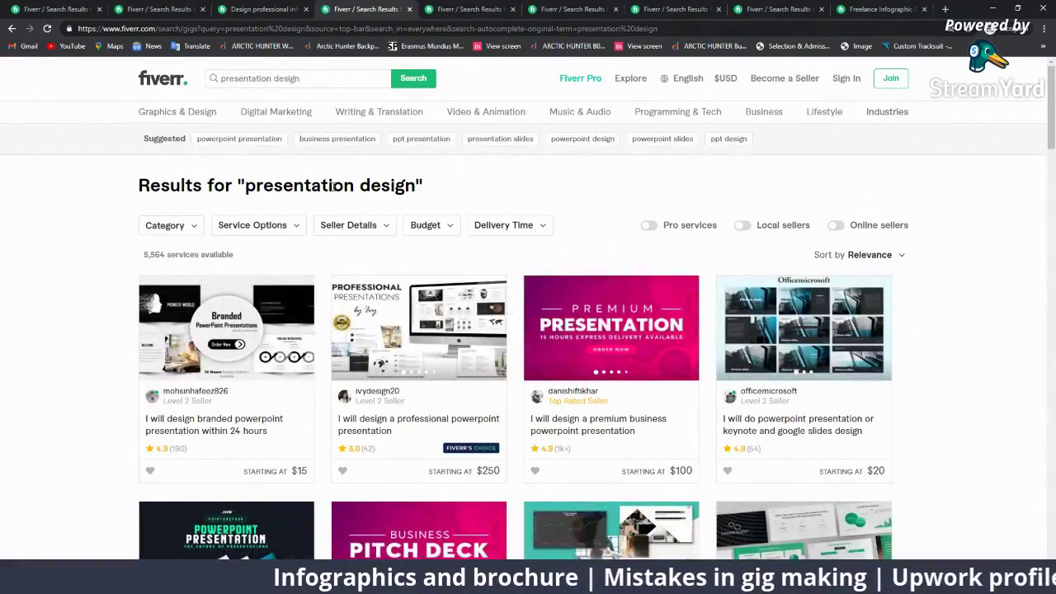
- Open the 'business presentation' tag results in a new tab and highlight its 1,134 services count
{"action": "right_click", "coordinate": [367, 143]}
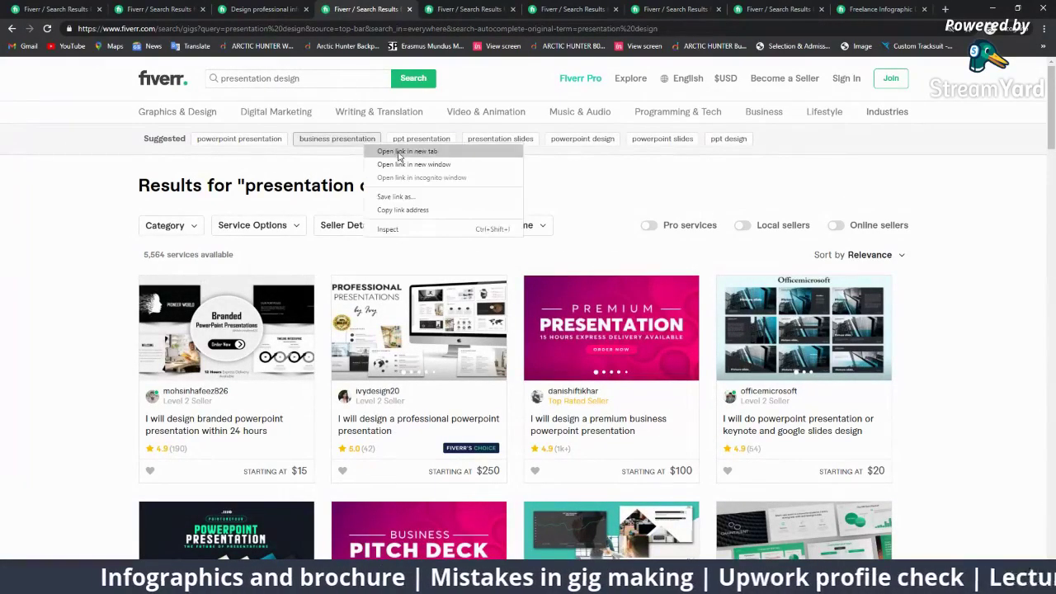
{"action": "left_click", "coordinate": [368, 153]}
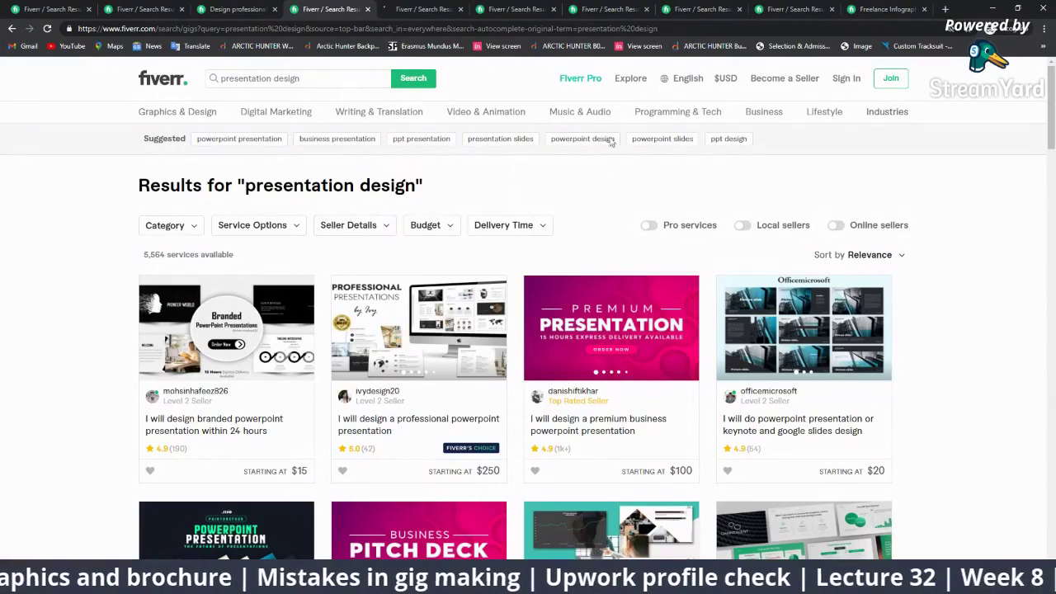
{"action": "left_click", "coordinate": [415, 5]}
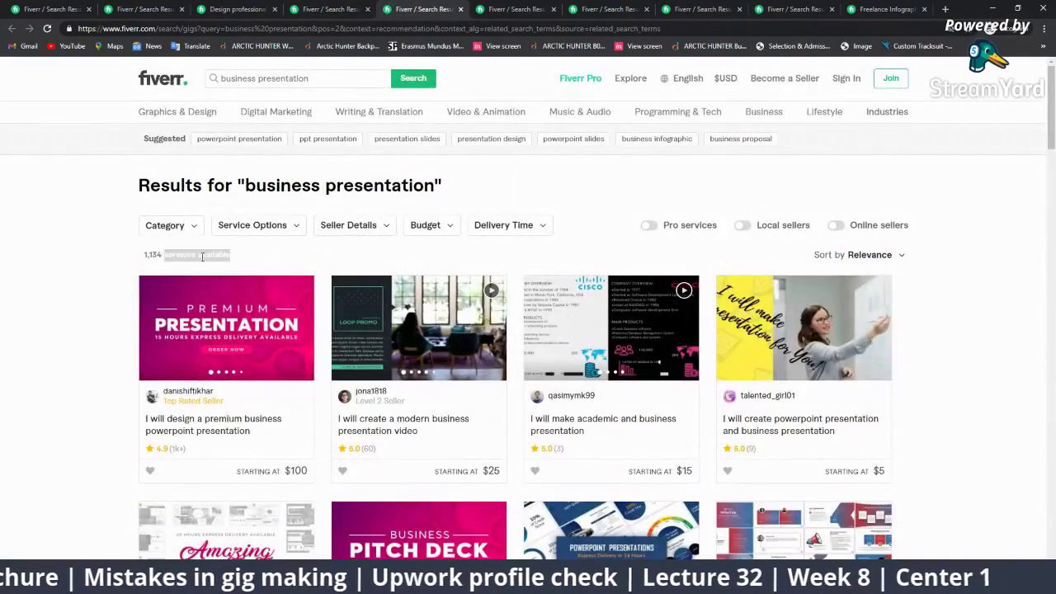
{"action": "left_click", "coordinate": [136, 260]}
{"action": "triple_click", "coordinate": [145, 255]}
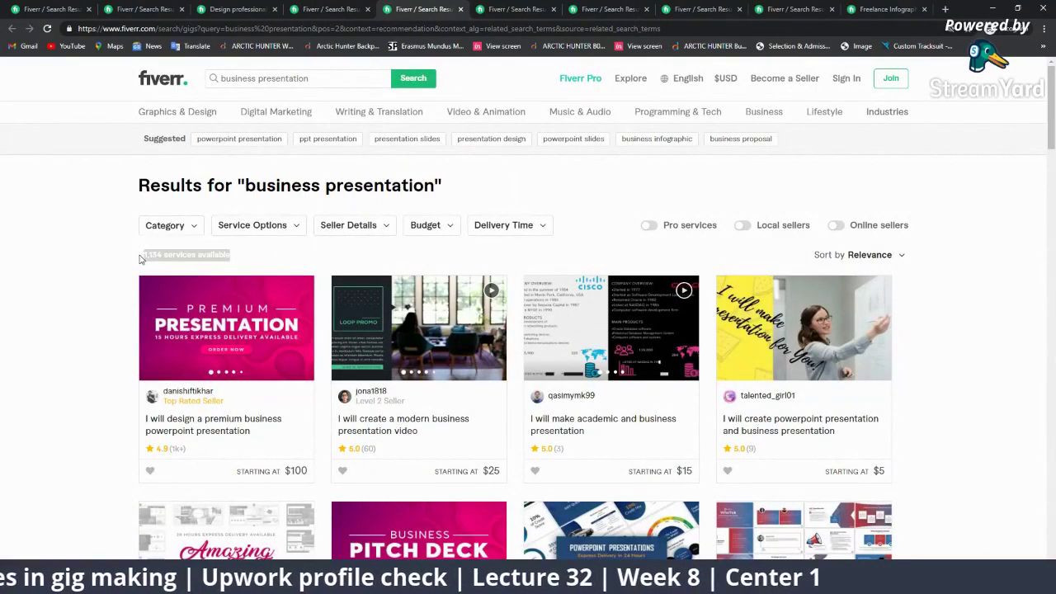
- Cycle through the open result tabs, ending on the product infographic search results
{"action": "left_click", "coordinate": [330, 9]}
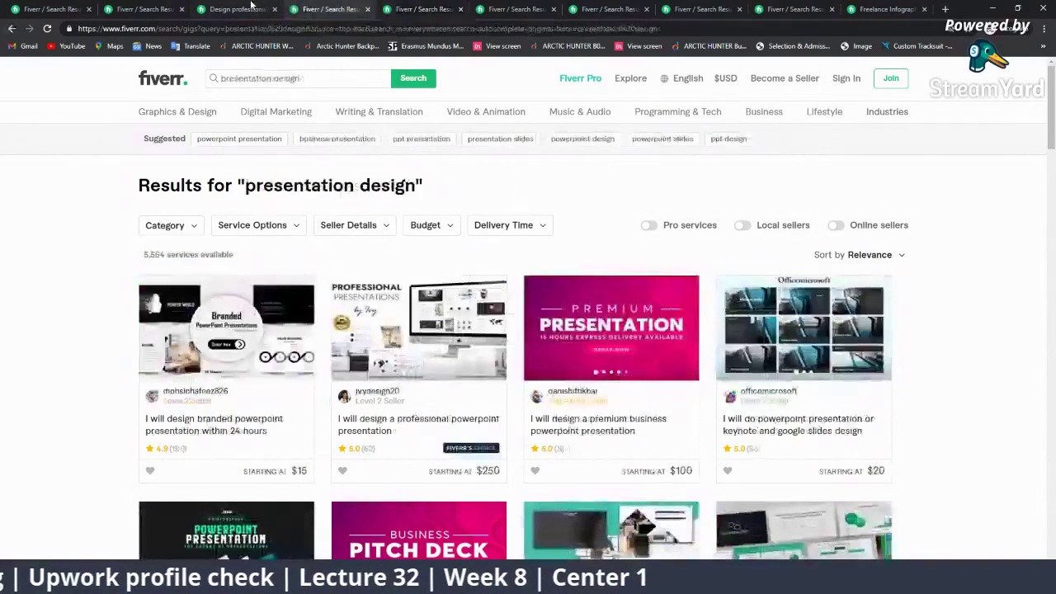
{"action": "left_click", "coordinate": [237, 9]}
{"action": "left_click", "coordinate": [144, 9]}
{"action": "left_click", "coordinate": [237, 9]}
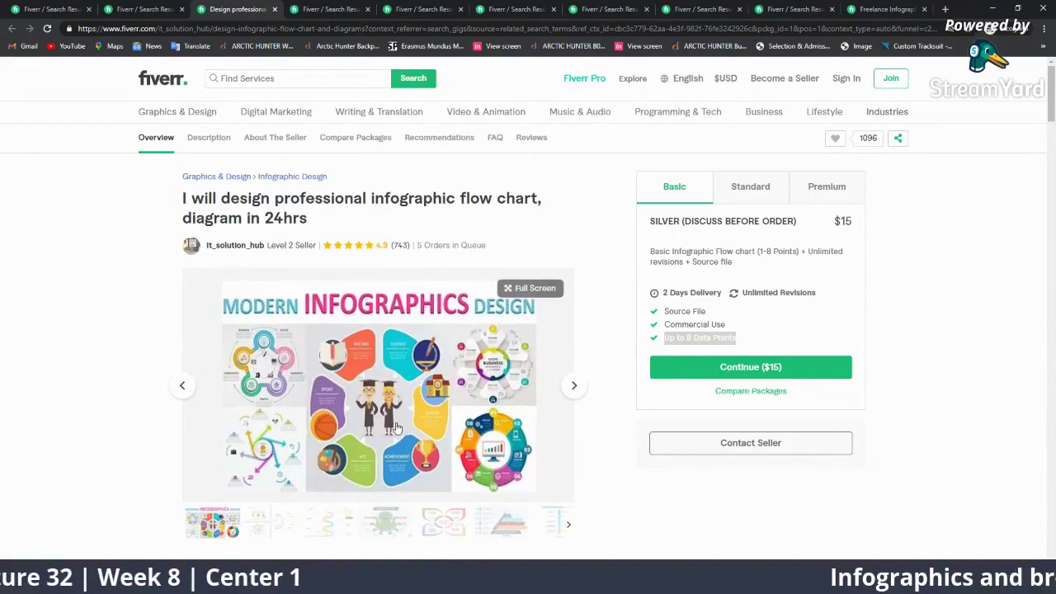
{"action": "key", "text": "ctrl+Page_Up"}
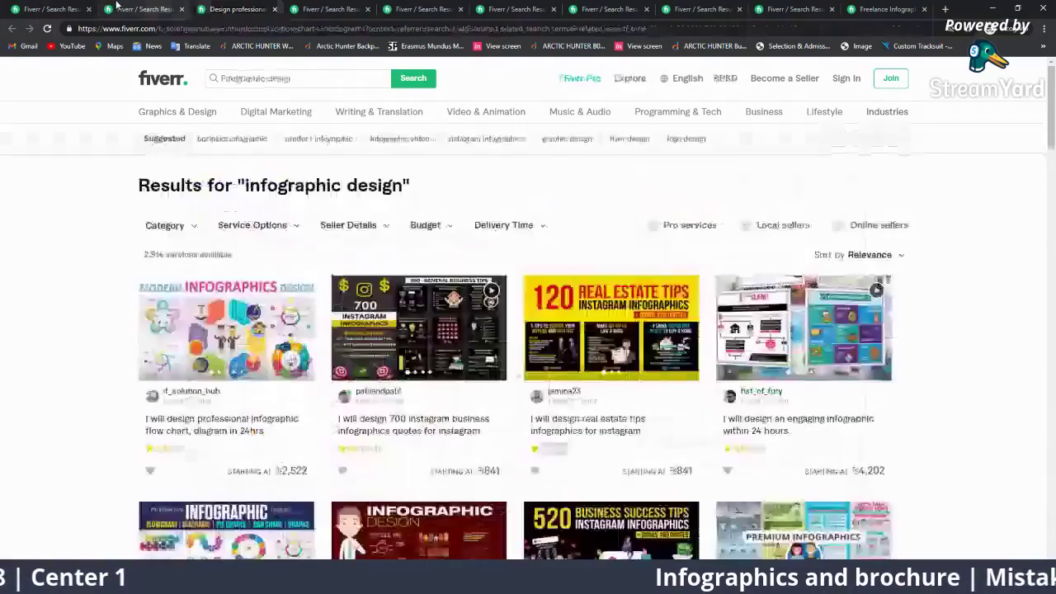
{"action": "scroll", "coordinate": [706, 403], "scroll_direction": "down", "scroll_amount": 2}
{"action": "scroll", "coordinate": [707, 403], "scroll_direction": "down", "scroll_amount": 2}
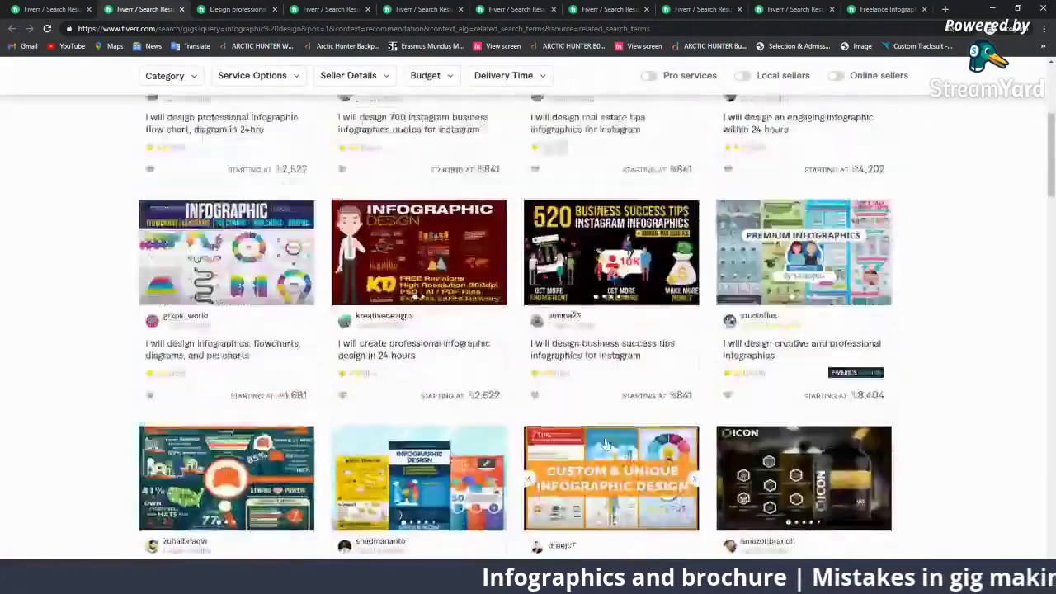
{"action": "scroll", "coordinate": [495, 289], "scroll_direction": "up", "scroll_amount": 5}
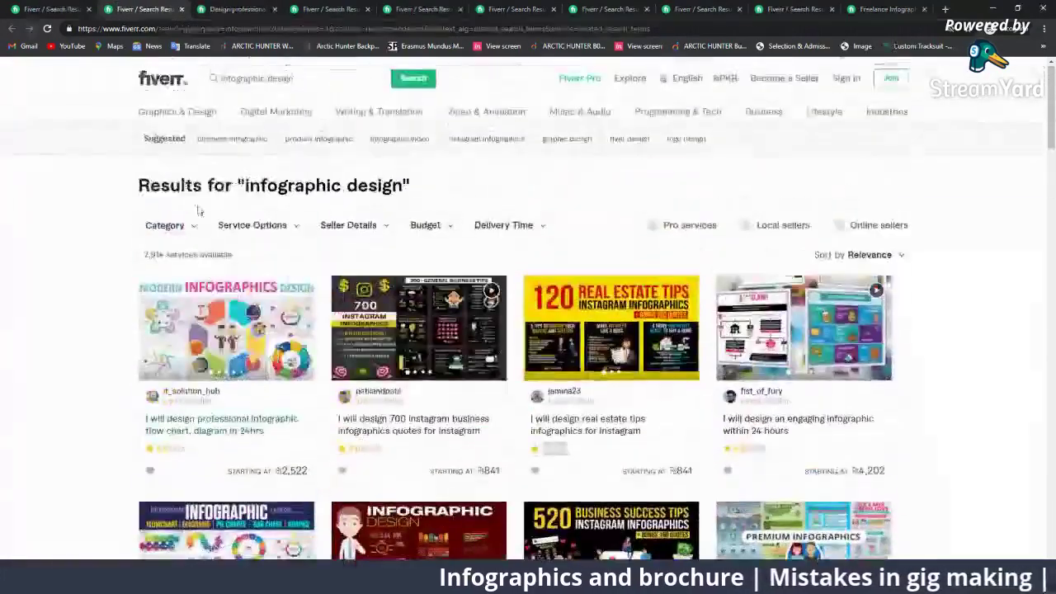
{"action": "left_click", "coordinate": [407, 6]}
{"action": "left_click", "coordinate": [486, 8]}
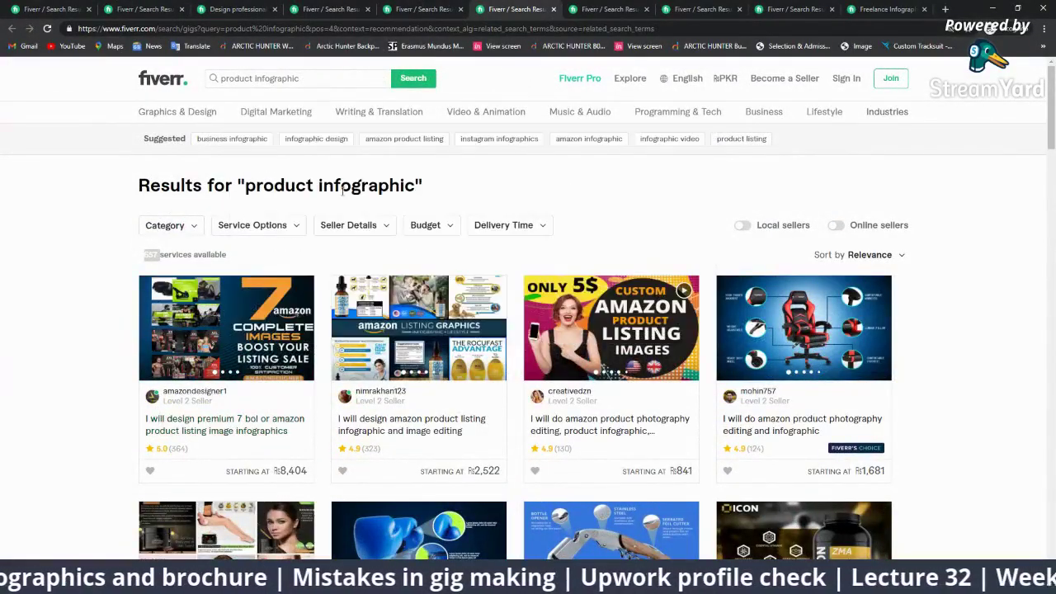
- Open the amazon product infographic gig and highlight 'amazon product' in its title
{"action": "scroll", "coordinate": [413, 280], "scroll_direction": "down", "scroll_amount": 2}
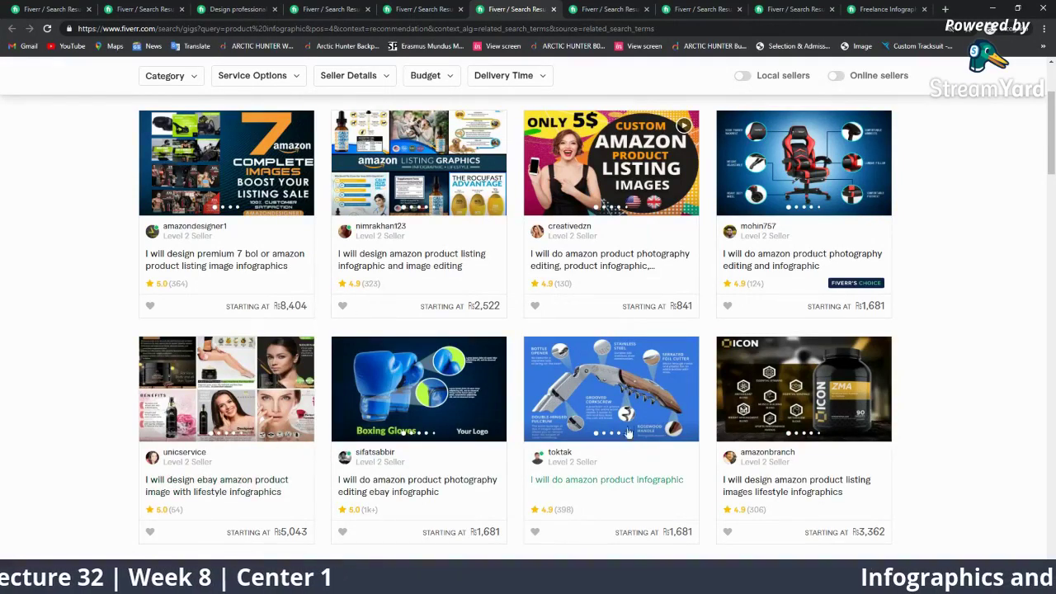
{"action": "left_click", "coordinate": [631, 390]}
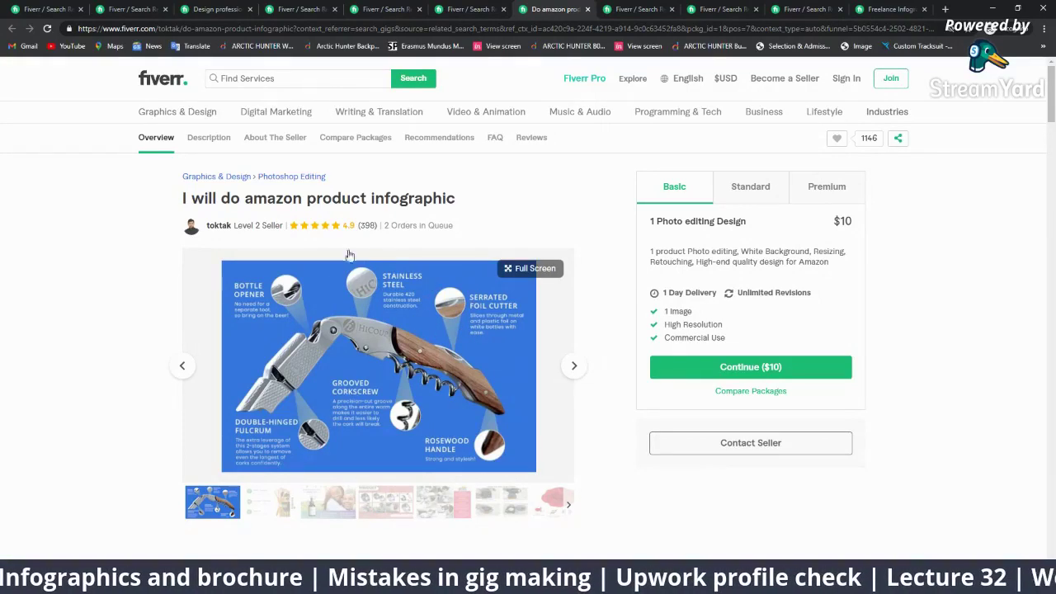
{"action": "left_click_drag", "start_coordinate": [245, 198], "coordinate": [490, 200]}
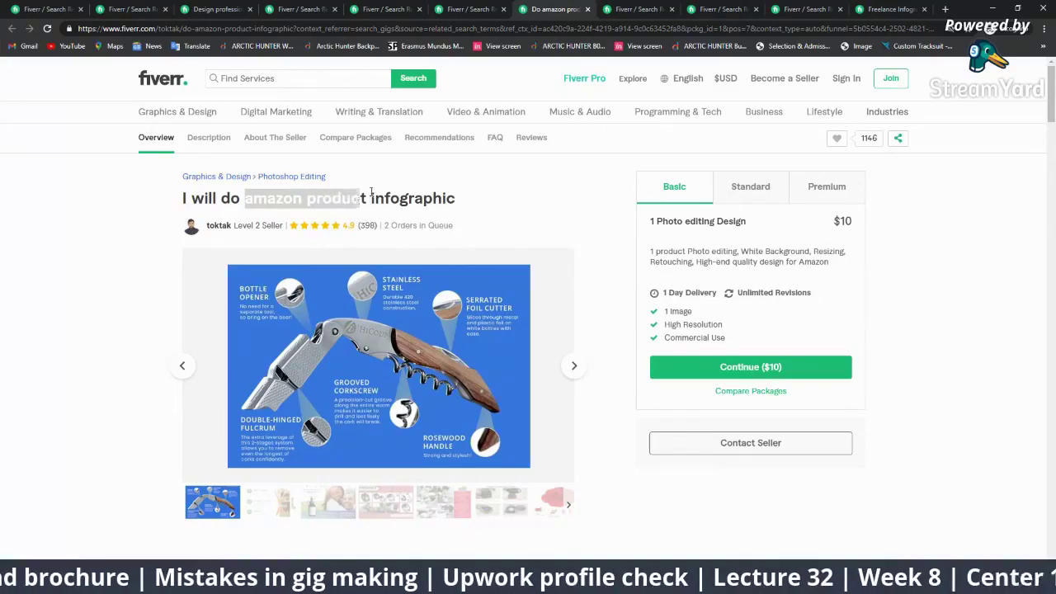
{"action": "left_click", "coordinate": [163, 201]}
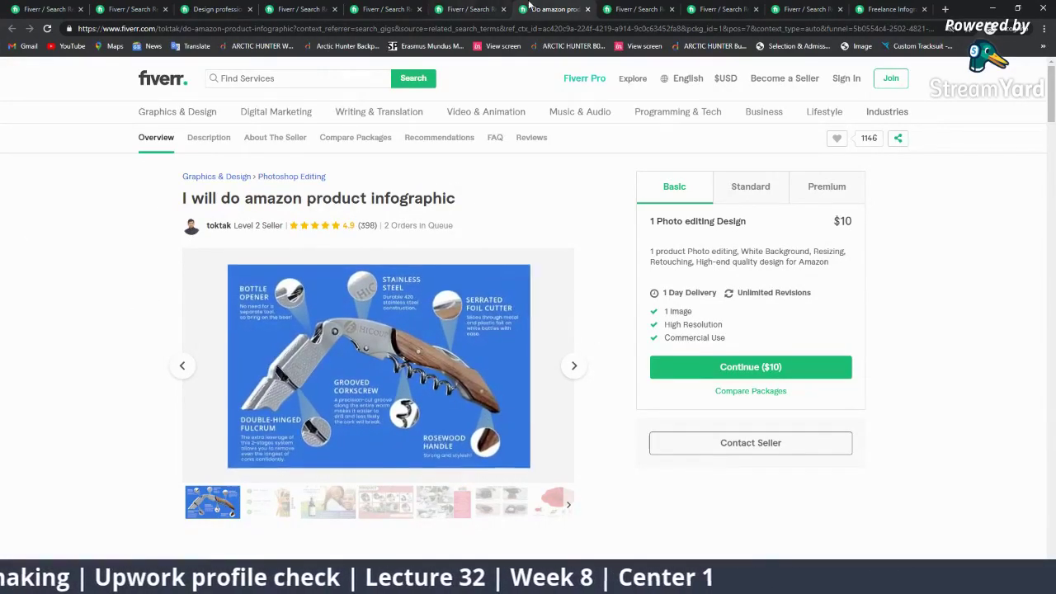
- View the gaming chair infographic full size, then move back toward the flow chart gig tab
{"action": "left_click", "coordinate": [470, 9]}
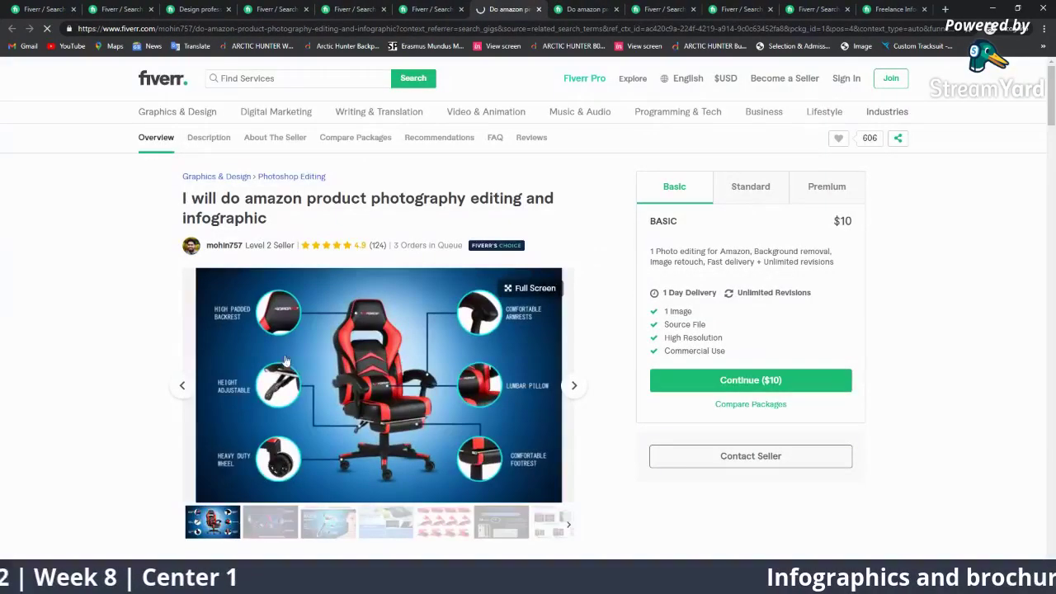
{"action": "left_click", "coordinate": [433, 389]}
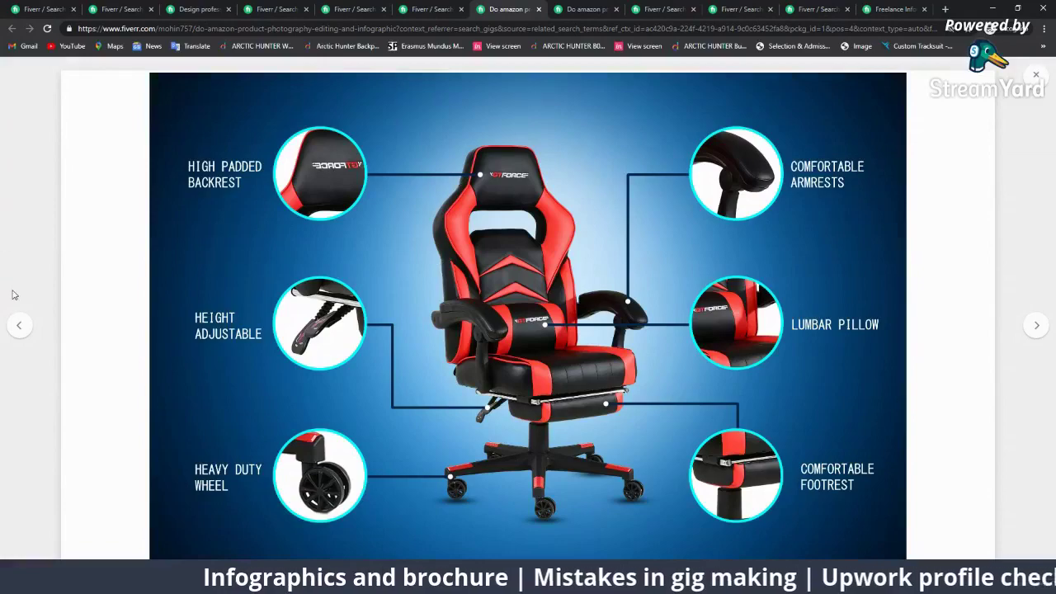
{"action": "key", "text": "Escape"}
{"action": "scroll", "coordinate": [527, 330], "scroll_direction": "down", "scroll_amount": 5}
{"action": "scroll", "coordinate": [528, 330], "scroll_direction": "up", "scroll_amount": 3}
{"action": "left_click", "coordinate": [457, 6]}
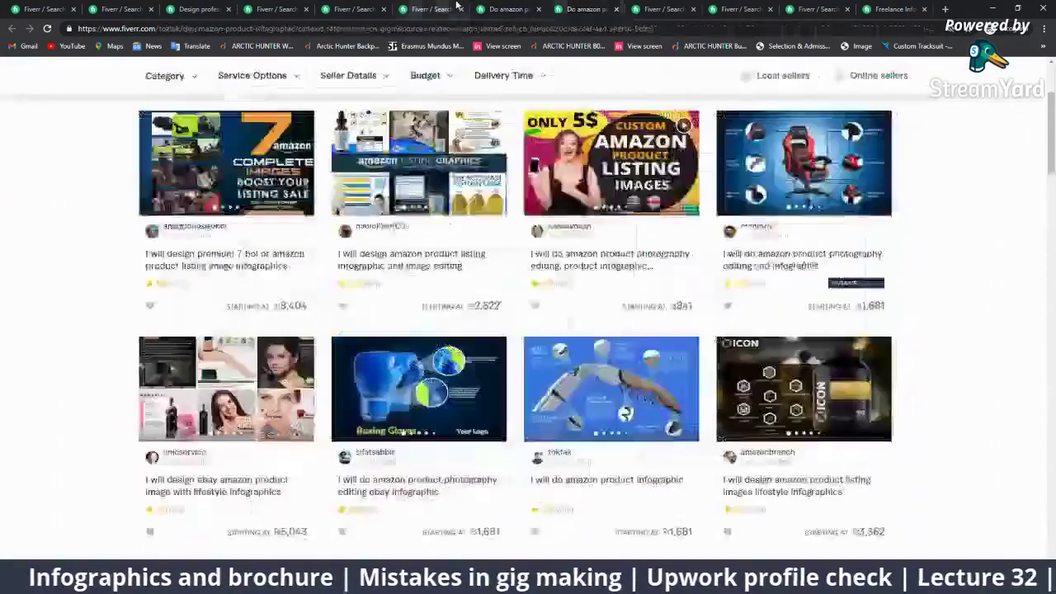
{"action": "left_click", "coordinate": [355, 8]}
{"action": "left_click", "coordinate": [276, 9]}
- Enlarge the infographic flow chart gig's main image, then close it
{"action": "left_click", "coordinate": [206, 7]}
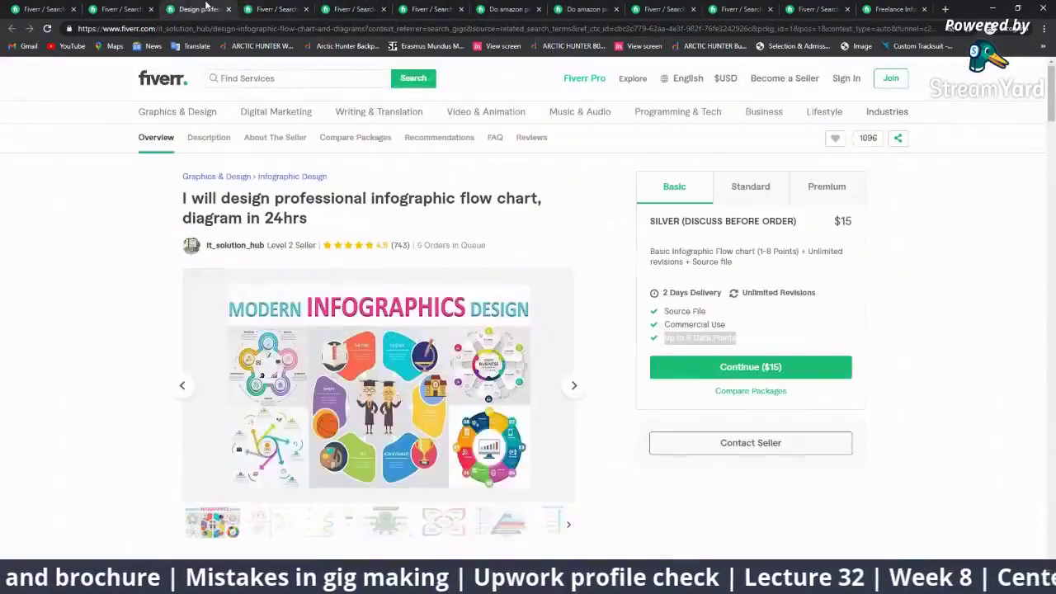
{"action": "left_click", "coordinate": [491, 412]}
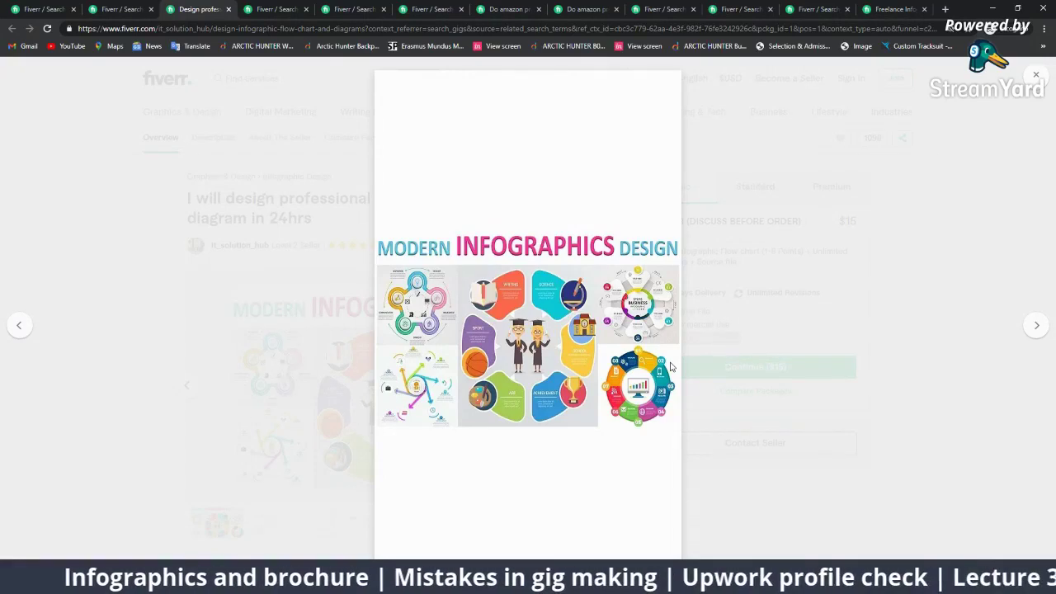
{"action": "key", "text": "Escape"}
- Flip through the amazon, instagram, animation and presentation tabs, ending on infographic design results
{"action": "key", "text": "ctrl+8"}
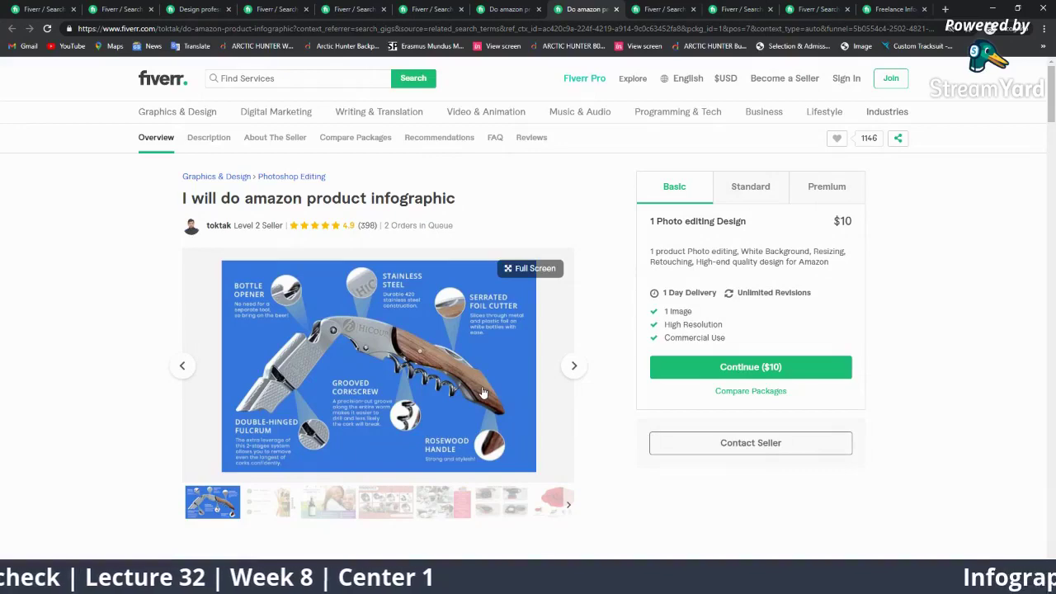
{"action": "left_click", "coordinate": [740, 9]}
{"action": "left_click", "coordinate": [788, 6]}
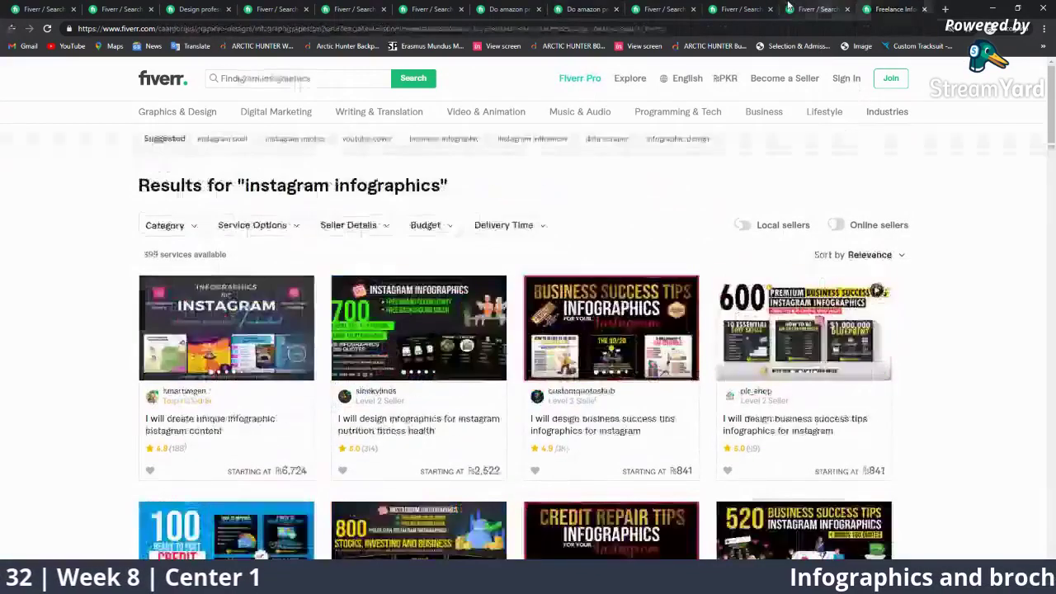
{"action": "left_click", "coordinate": [664, 8]}
{"action": "left_click", "coordinate": [429, 8]}
{"action": "left_click", "coordinate": [475, 7]}
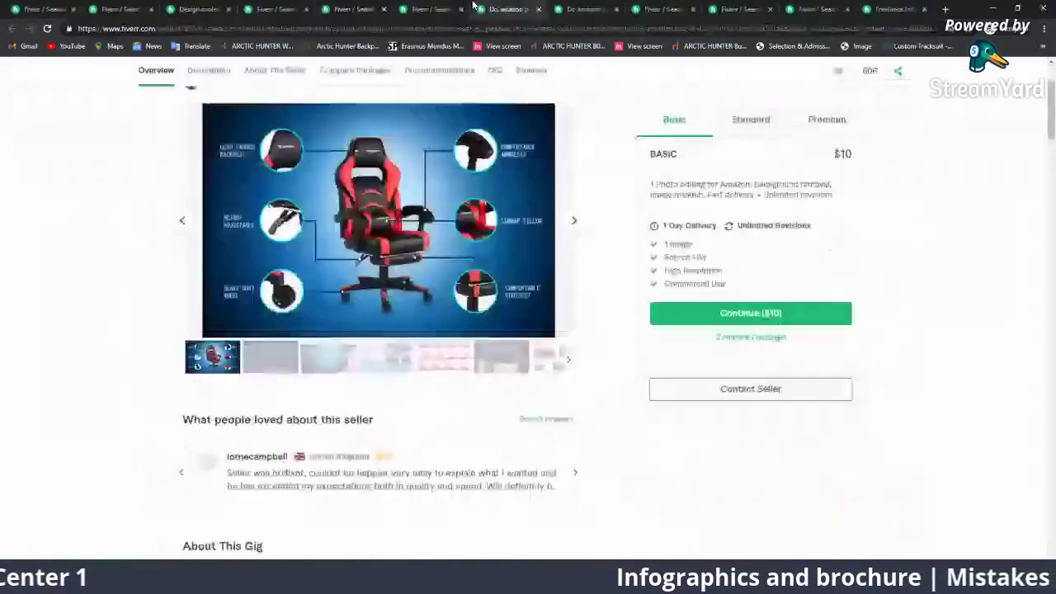
{"action": "left_click", "coordinate": [355, 8]}
{"action": "left_click", "coordinate": [276, 8]}
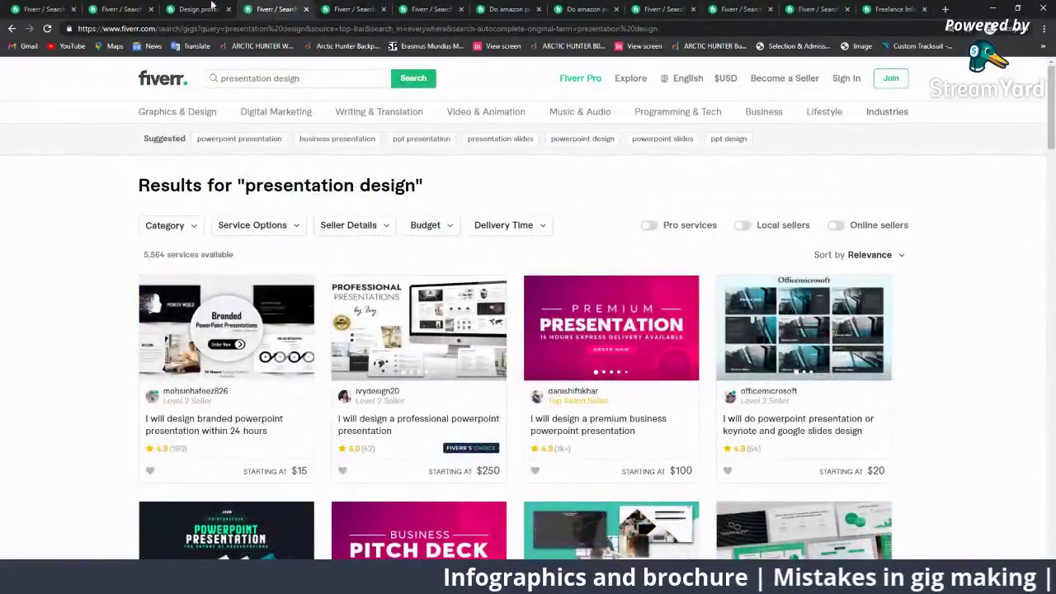
{"action": "left_click", "coordinate": [202, 8]}
{"action": "left_click", "coordinate": [122, 8]}
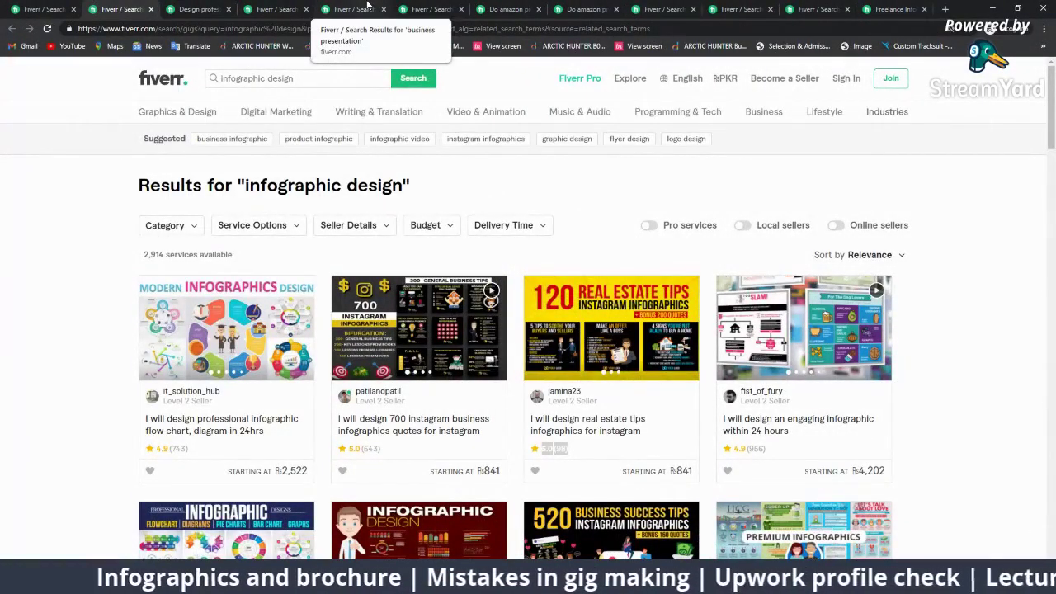
{"action": "left_click", "coordinate": [992, 8]}
- Edit the broadcast description to 'Infographics design', correct 'on-call', remove a blank line, and save
{"action": "left_click", "coordinate": [22, 6]}
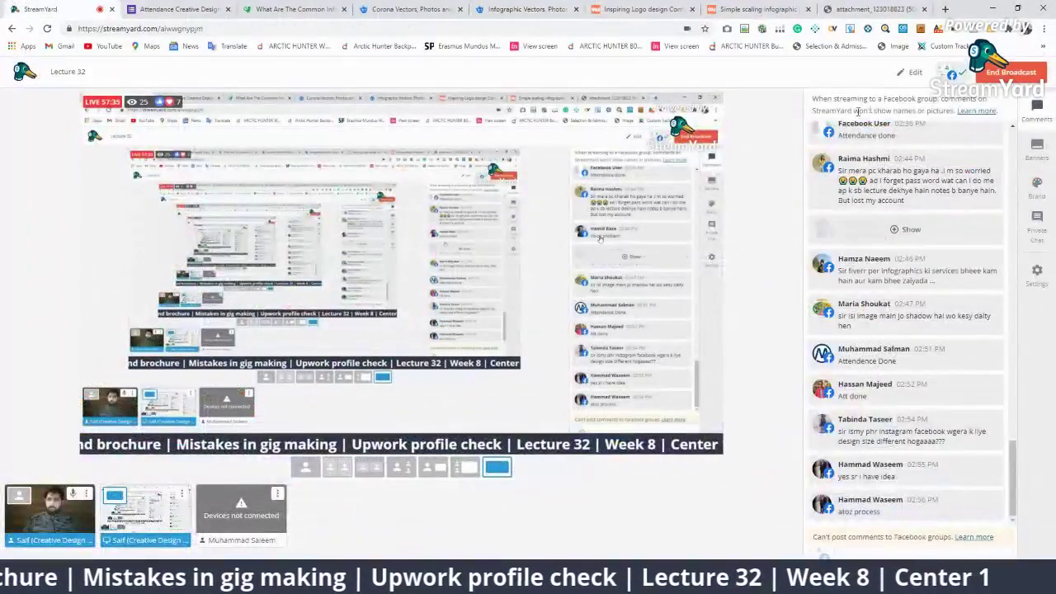
{"action": "left_click", "coordinate": [916, 72]}
{"action": "left_click", "coordinate": [485, 273]}
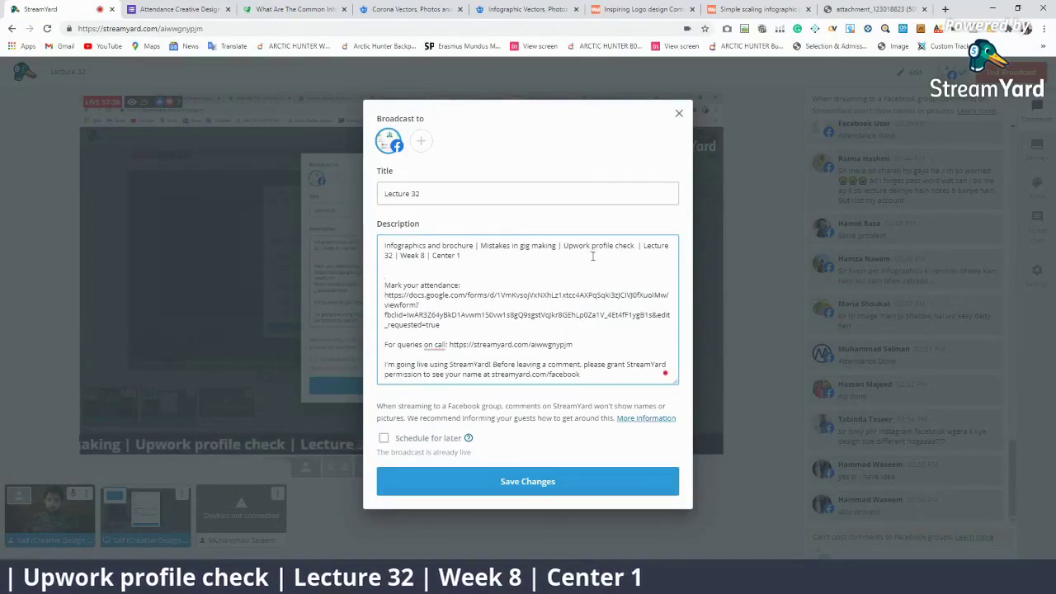
{"action": "right_click", "coordinate": [434, 345]}
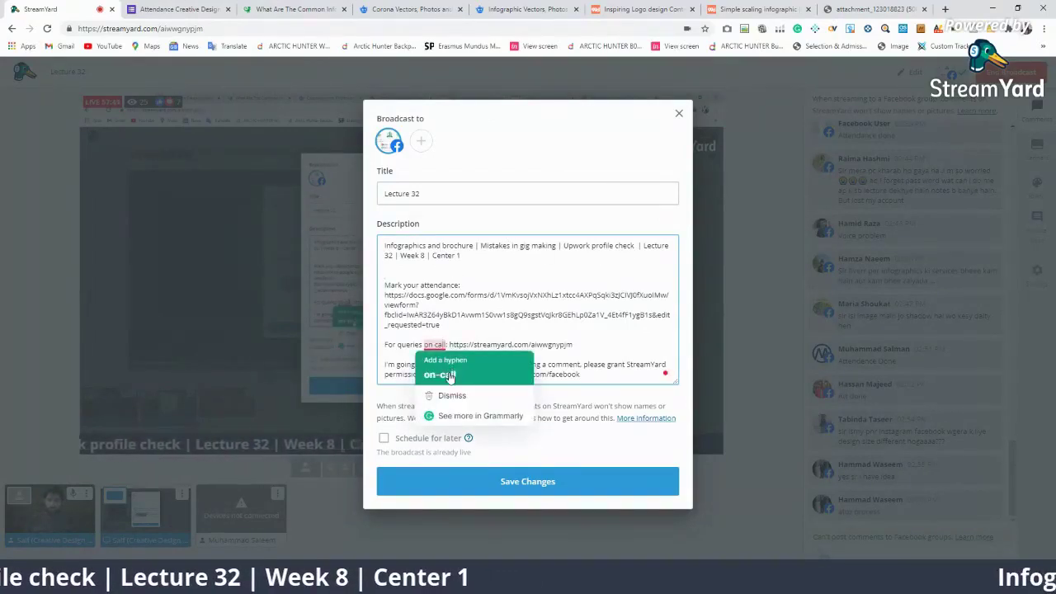
{"action": "left_click", "coordinate": [446, 359]}
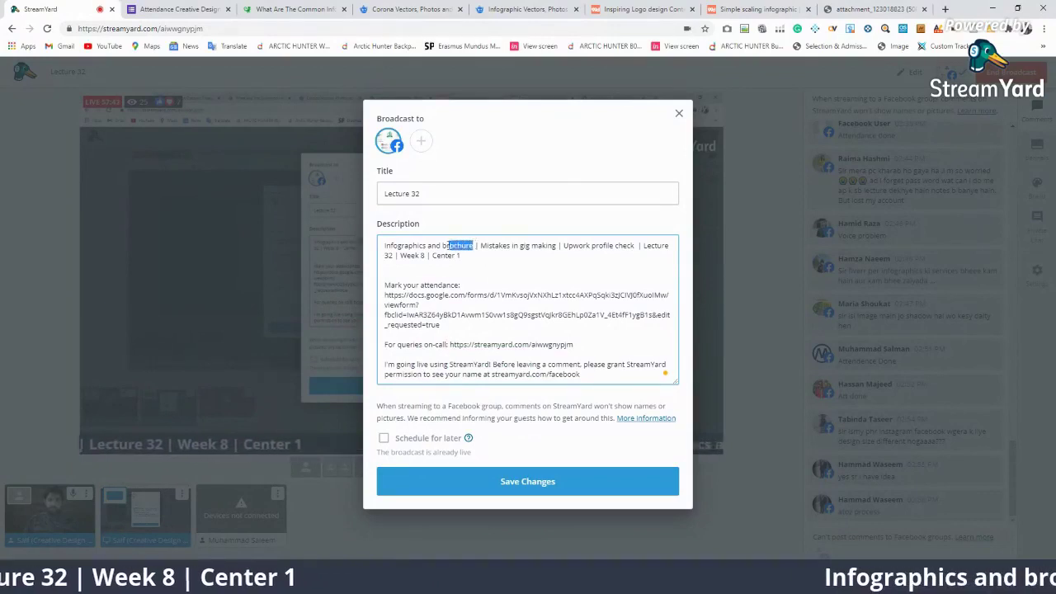
{"action": "key", "text": "BackSpace"}
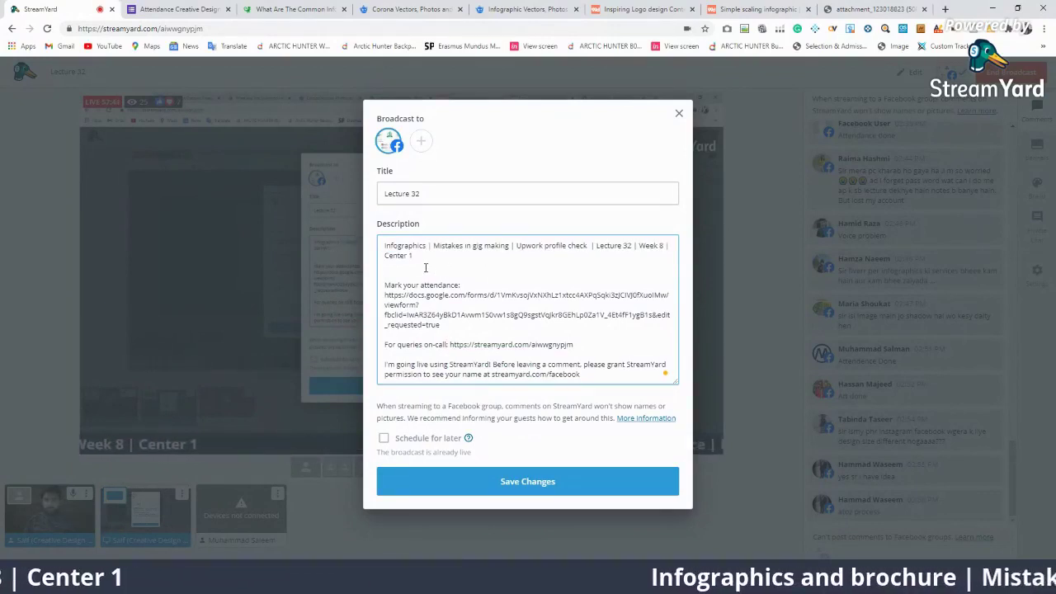
{"action": "type", "text": "|design"}
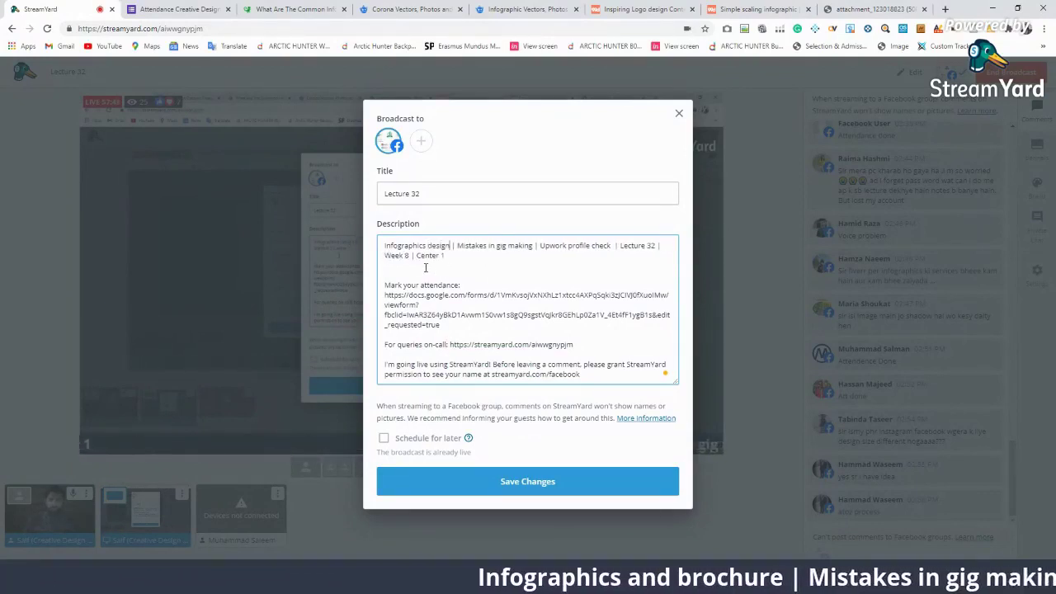
{"action": "left_click_drag", "start_coordinate": [422, 247], "coordinate": [349, 240]}
{"action": "key", "text": "ctrl+c"}
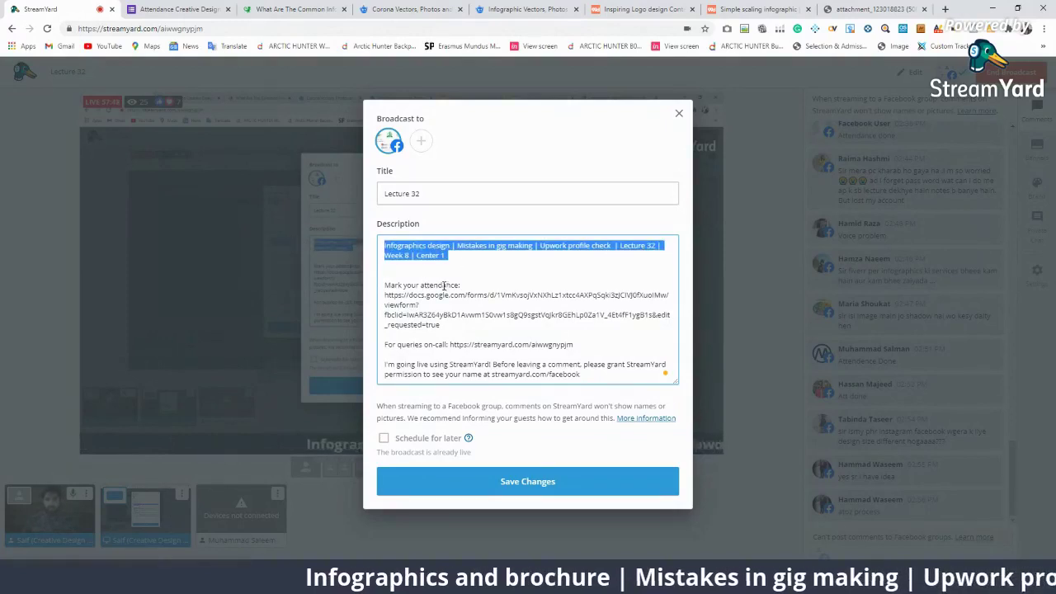
{"action": "left_click", "coordinate": [444, 274]}
{"action": "key", "text": "BackSpace"}
{"action": "left_click", "coordinate": [536, 466]}
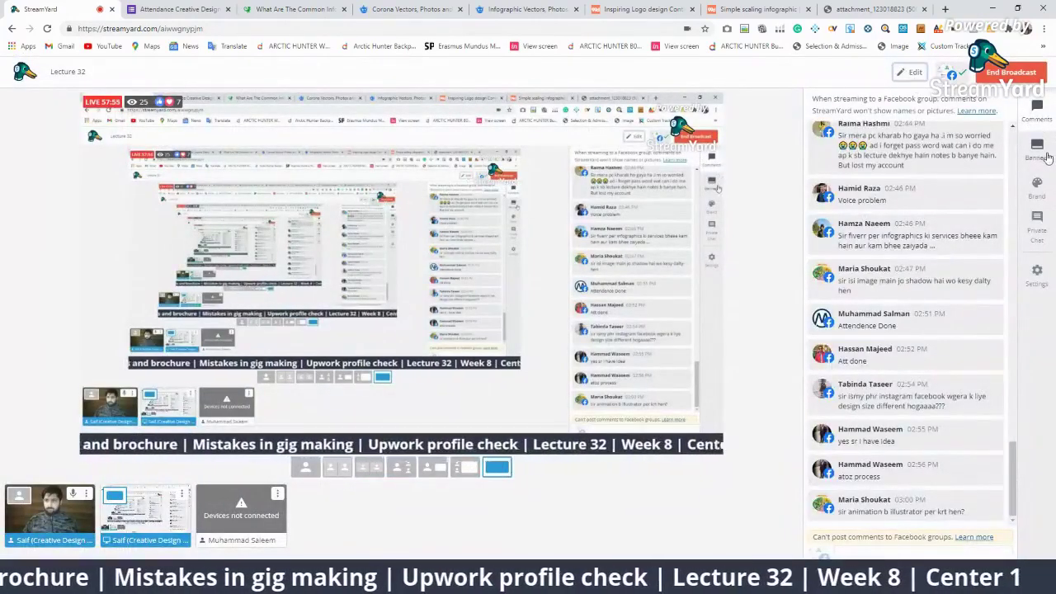
- Replace the ticker banner text with the pasted corrected lecture title and save it
{"action": "left_click", "coordinate": [1037, 148]}
{"action": "left_click", "coordinate": [974, 174]}
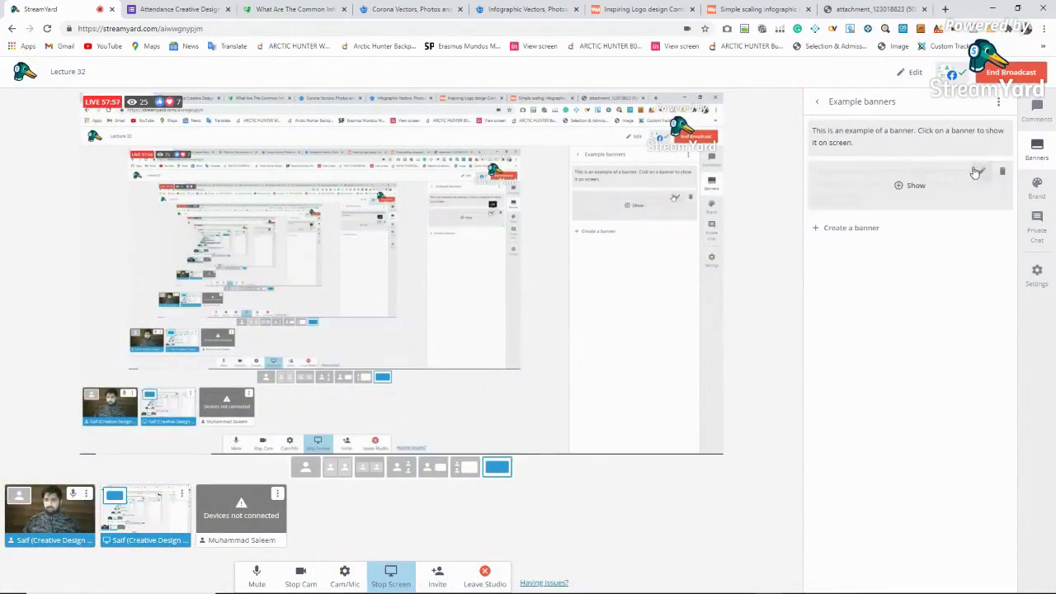
{"action": "left_click", "coordinate": [971, 175]}
{"action": "key", "text": "ctrl+a"}
{"action": "key", "text": "ctrl+v"}
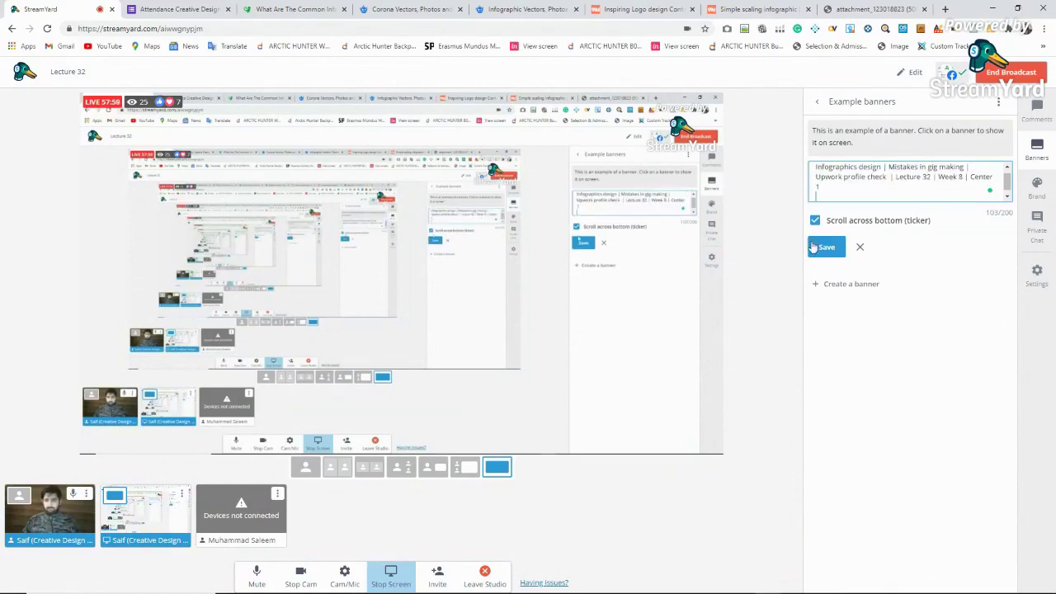
{"action": "left_click", "coordinate": [827, 249]}
- Show the ticker banner, feature the atoz process and animation-in-Illustrator comments, then hide the comment
{"action": "left_click", "coordinate": [907, 181]}
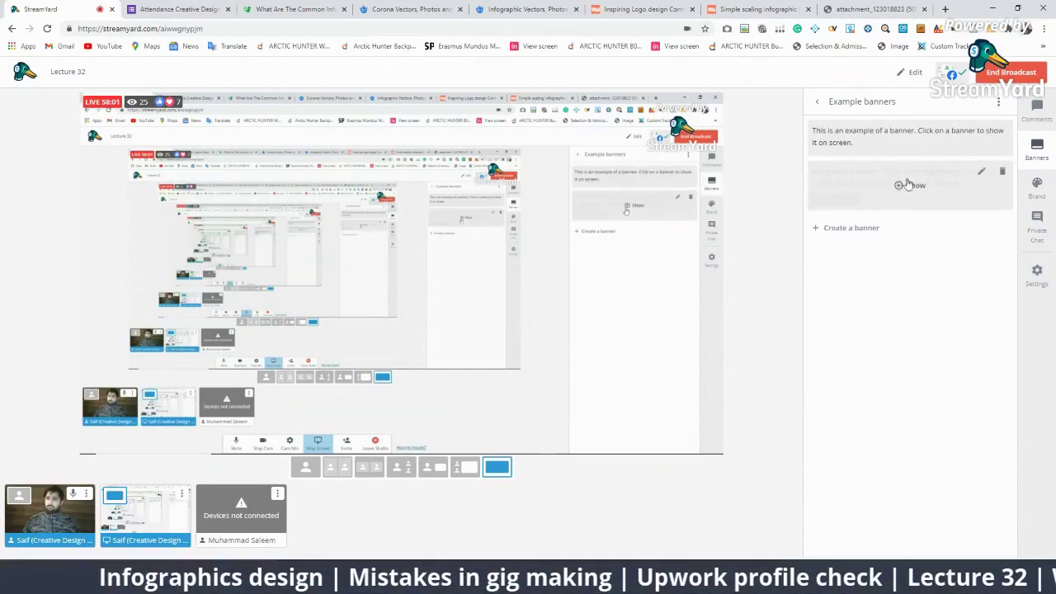
{"action": "left_click", "coordinate": [1037, 110]}
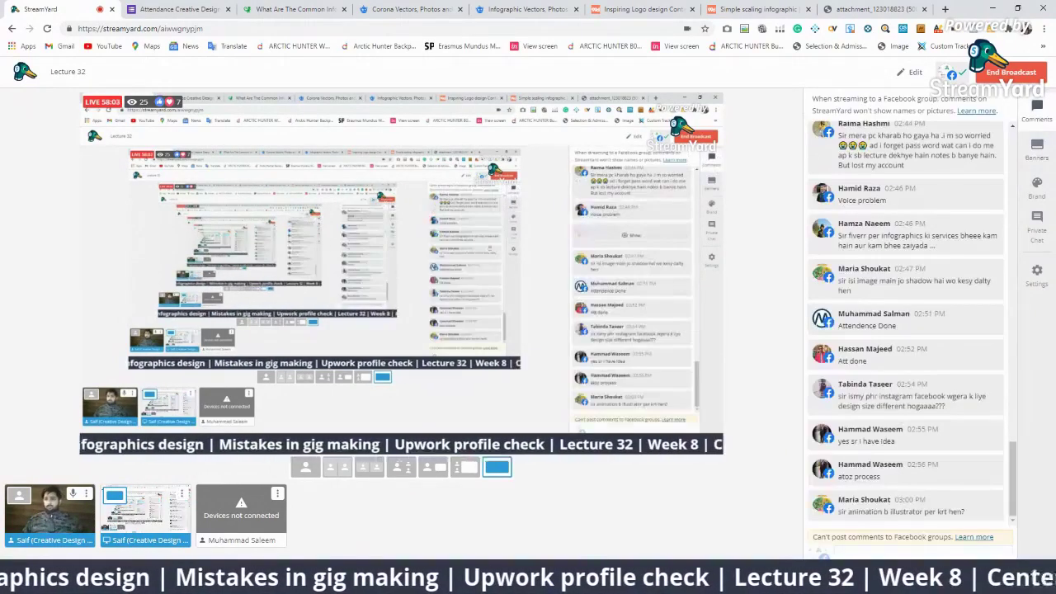
{"action": "left_click", "coordinate": [875, 470]}
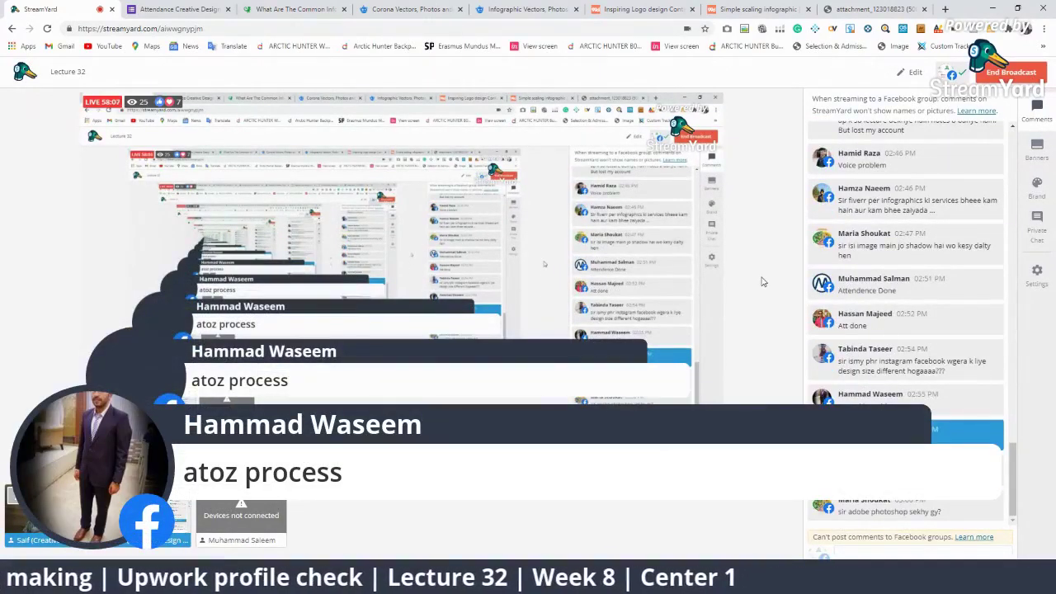
{"action": "left_click", "coordinate": [924, 509]}
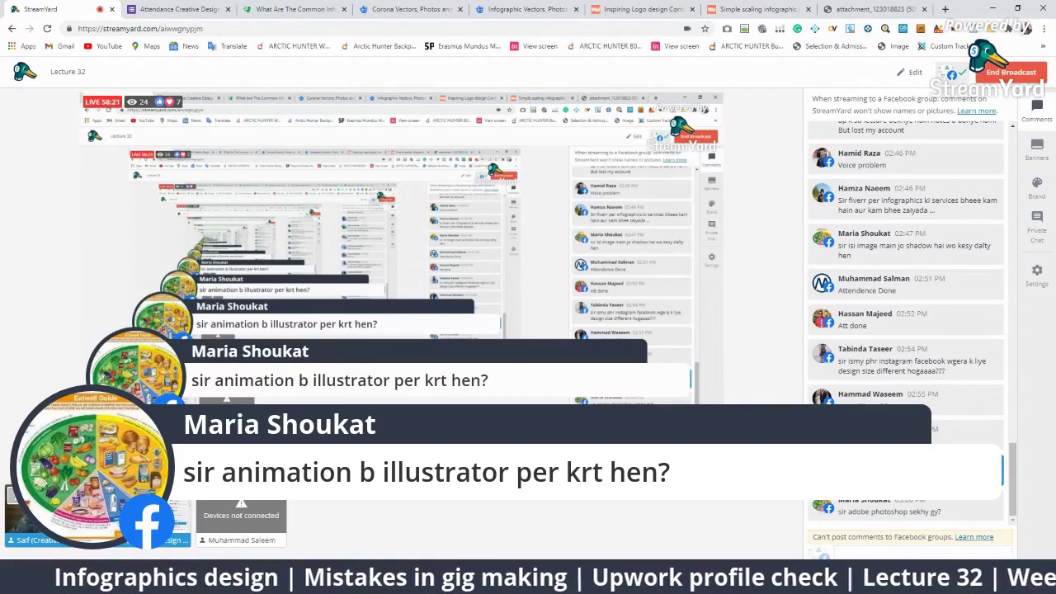
{"action": "left_click", "coordinate": [907, 470]}
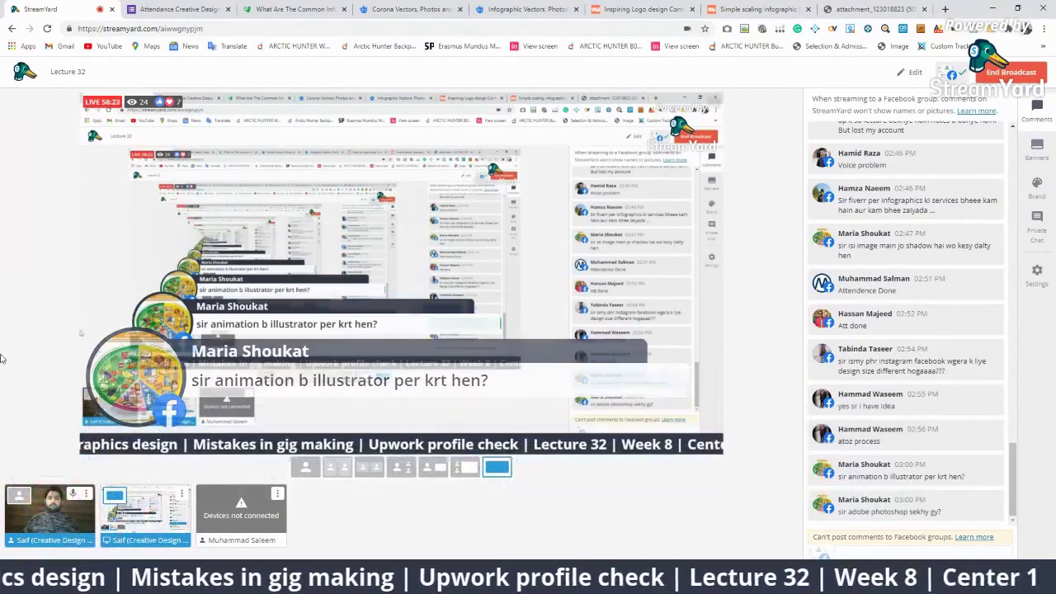
{"action": "left_click", "coordinate": [277, 494]}
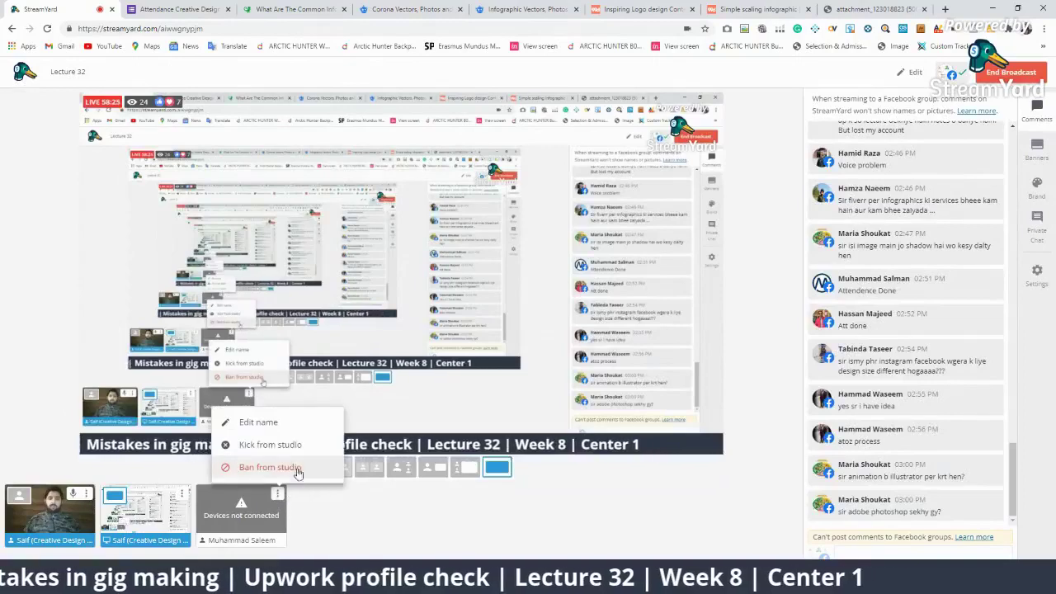
- Kick the disconnected guest from the studio, confirming that guests must authenticate
{"action": "left_click", "coordinate": [286, 445]}
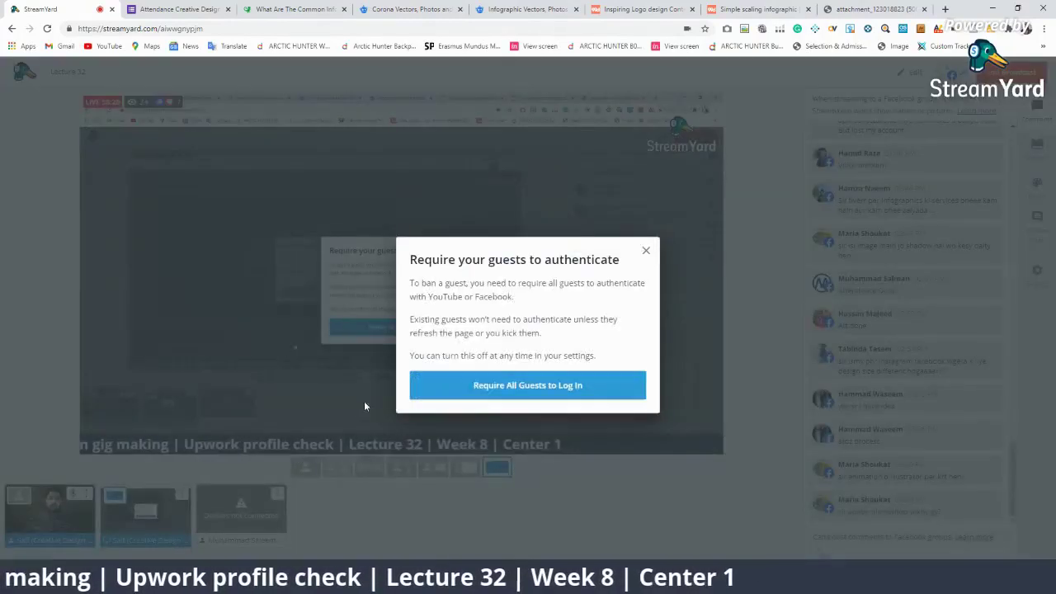
{"action": "left_click", "coordinate": [456, 378]}
{"action": "left_click", "coordinate": [589, 384]}
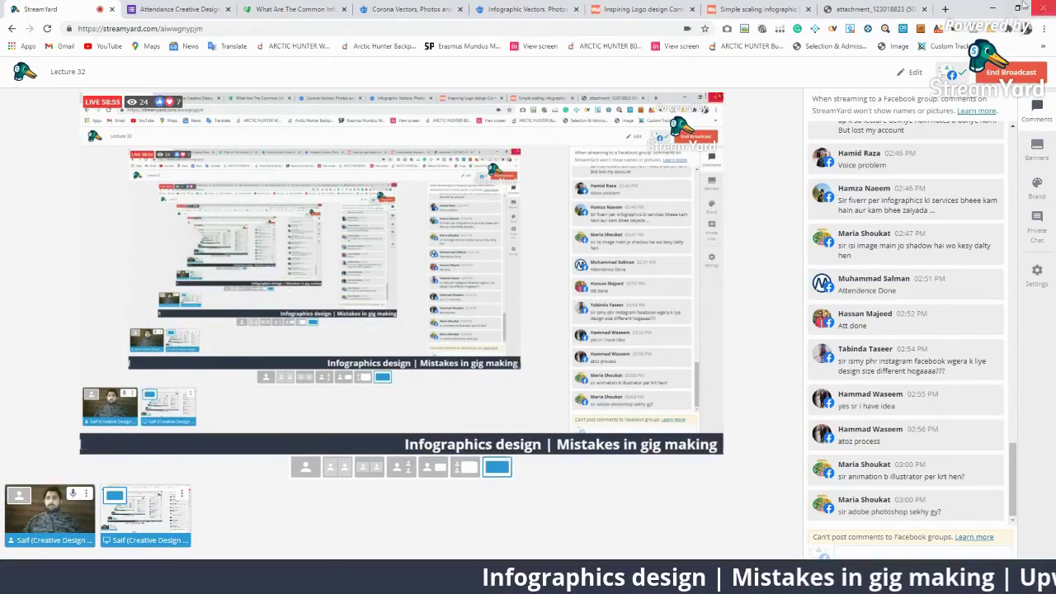
- Pan and zoom out to show the mask-disposal infographic beside the Infographic Design Requirements artboard
{"action": "left_click", "coordinate": [995, 7]}
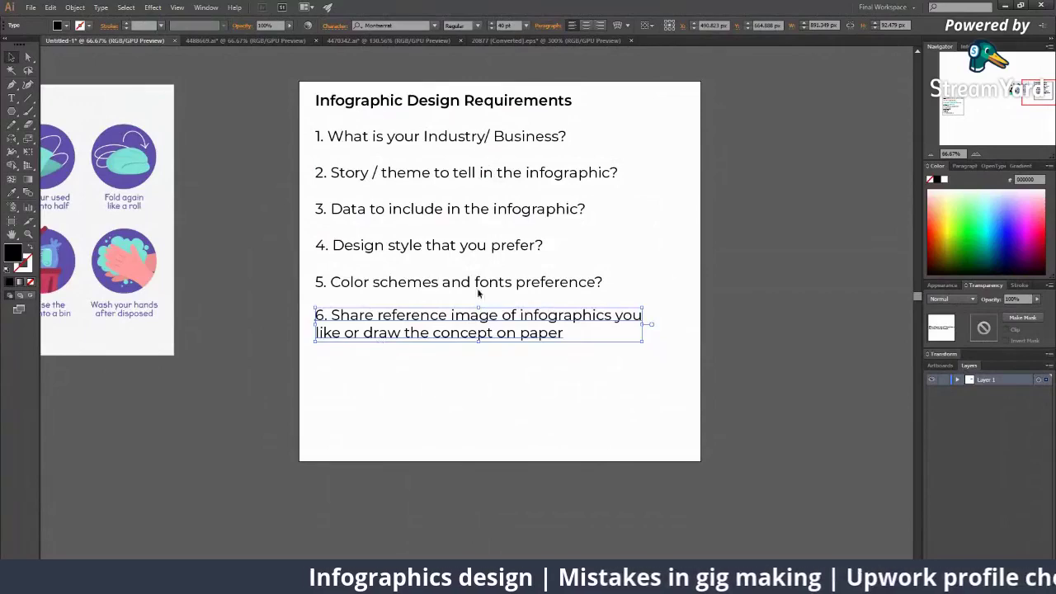
{"action": "left_click_drag", "start_coordinate": [507, 299], "coordinate": [862, 288]}
{"action": "key", "text": "ctrl+minus"}
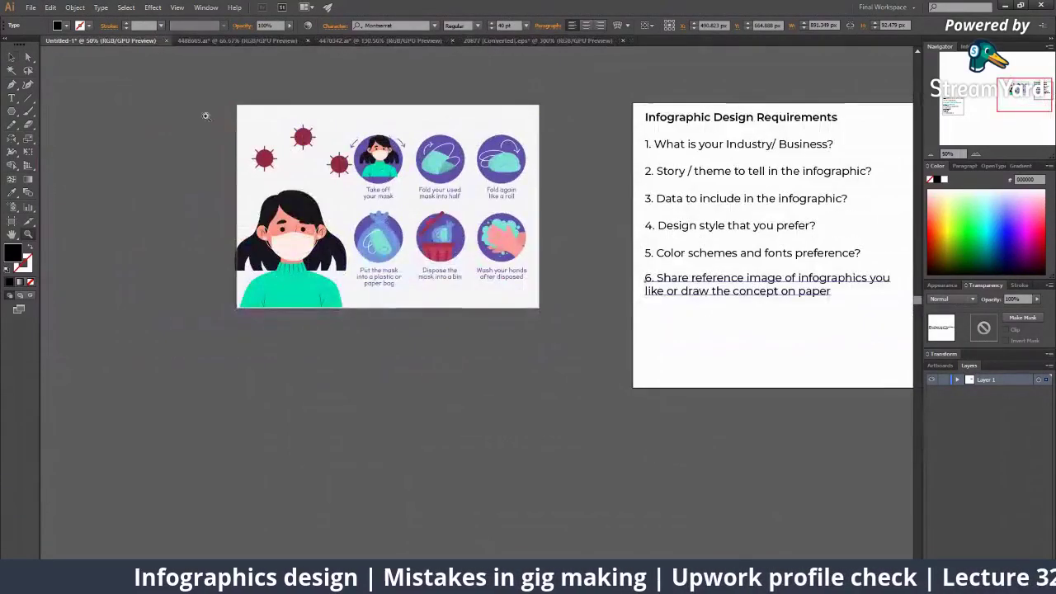
{"action": "mouse_move", "coordinate": [216, 110]}
{"action": "left_mouse_down"}
{"action": "mouse_move", "coordinate": [498, 332]}
{"action": "mouse_move", "coordinate": [537, 349]}
{"action": "left_mouse_up"}
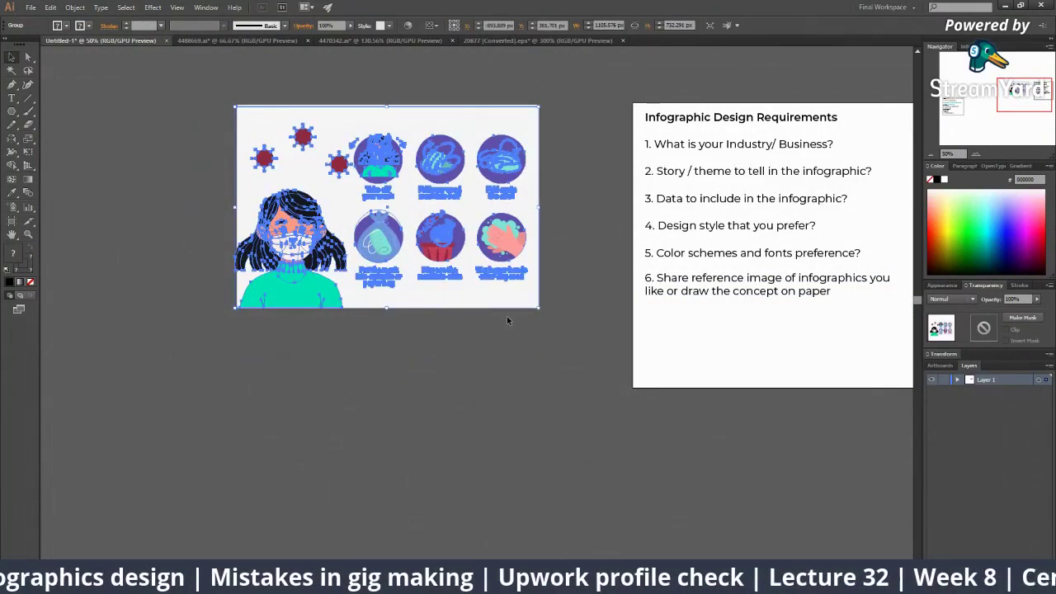
{"action": "left_click", "coordinate": [396, 376]}
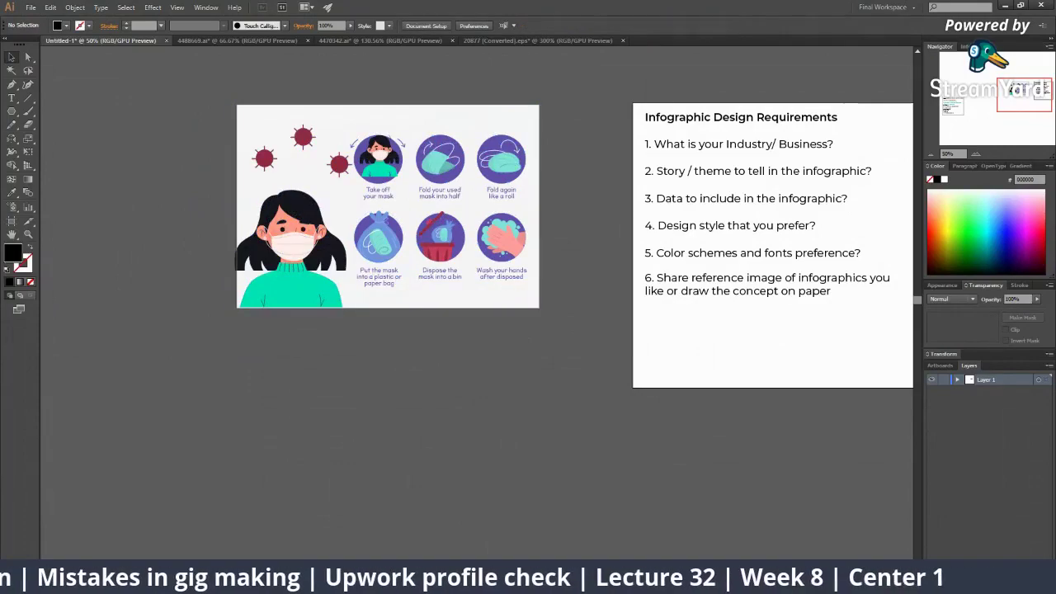
- Browse to the Simple Scaling infographic's full-size image and enter 'infographic design ideas' as a web search
{"action": "left_click", "coordinate": [707, 524]}
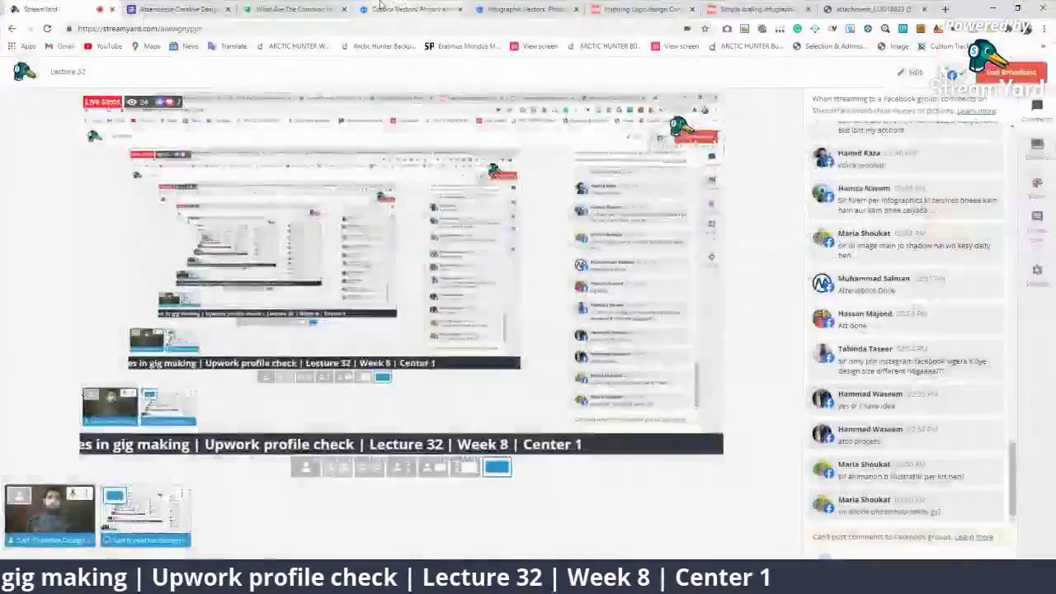
{"action": "left_click", "coordinate": [381, 5]}
{"action": "left_click", "coordinate": [643, 10]}
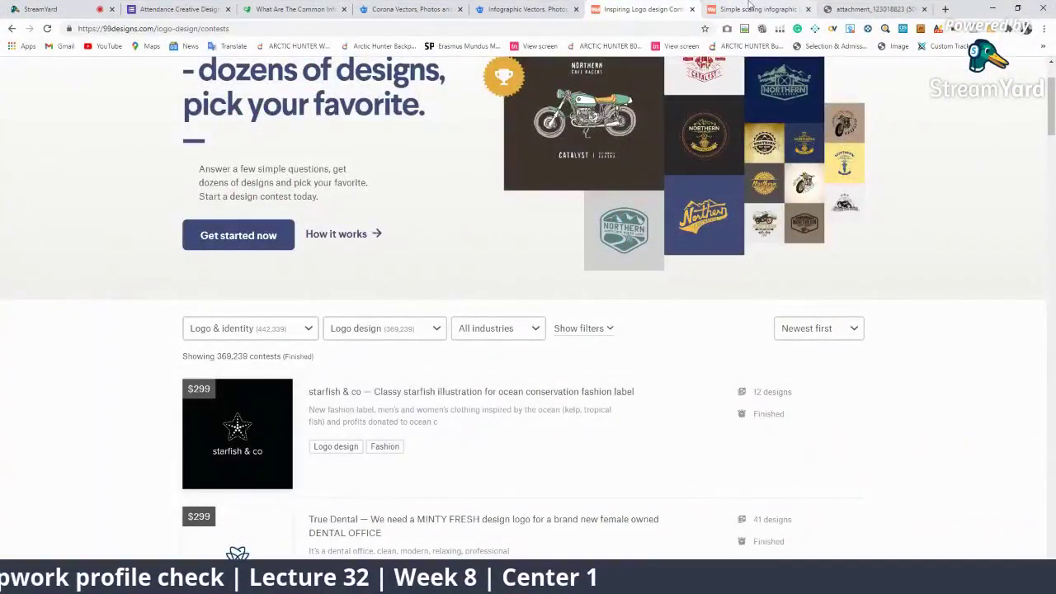
{"action": "left_click", "coordinate": [750, 9]}
{"action": "scroll", "coordinate": [303, 464], "scroll_direction": "up", "scroll_amount": 1}
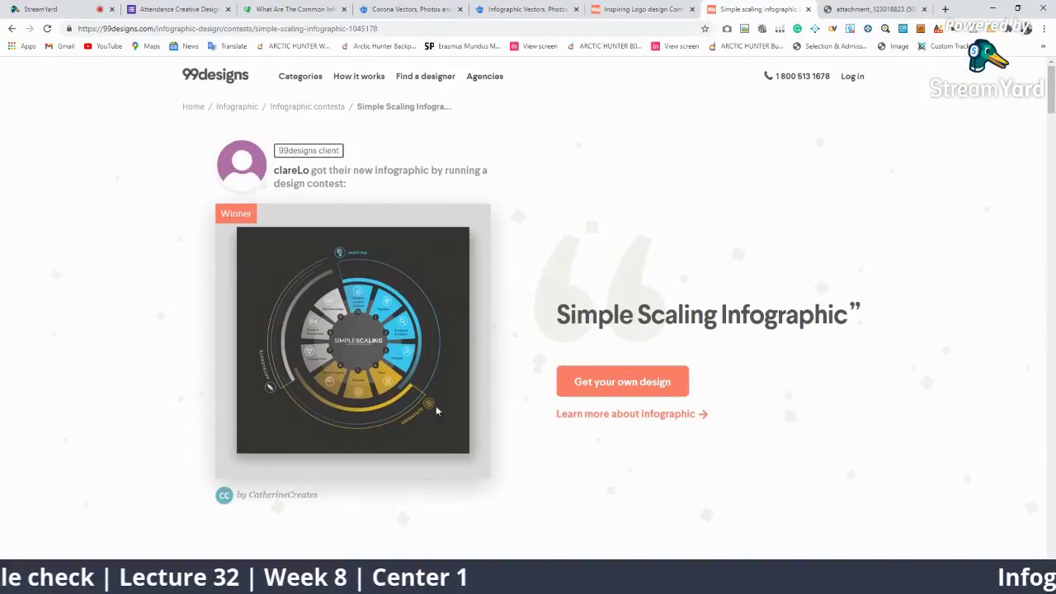
{"action": "left_click", "coordinate": [916, 8]}
{"action": "left_click", "coordinate": [486, 30]}
{"action": "type", "text": "in"}
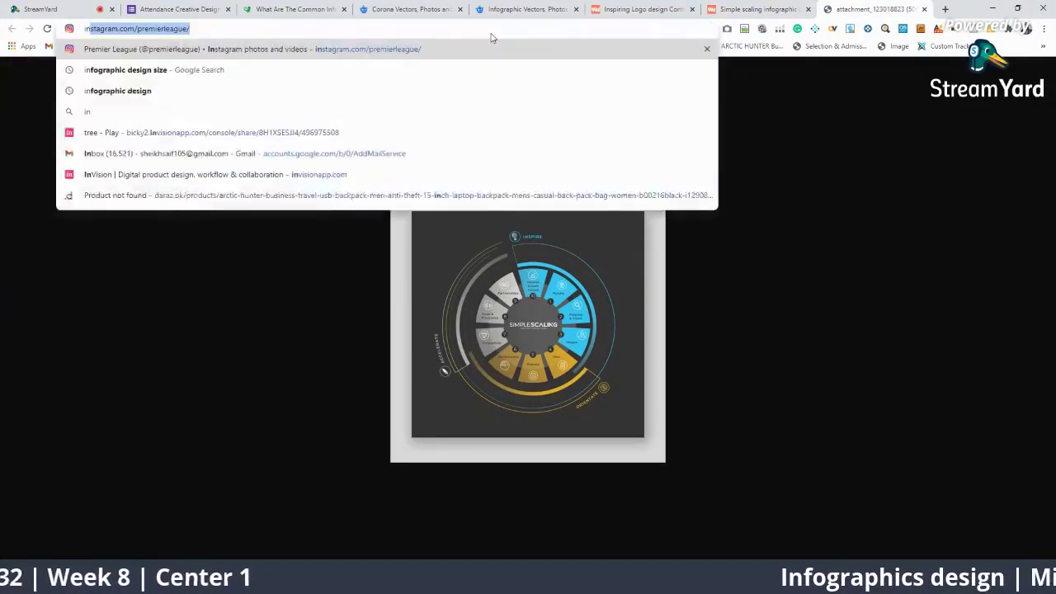
{"action": "type", "text": "fographic de"}
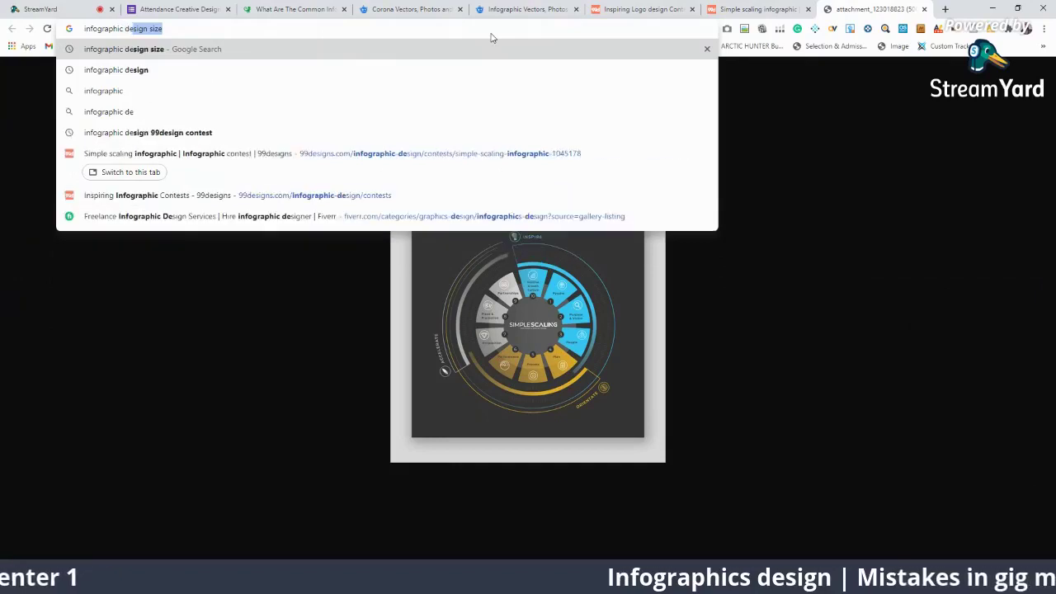
{"action": "type", "text": "sign ideas"}
- Run the 'infographic design ideas' search in Google Images and preview the cyberbullying infographic
{"action": "key", "text": "Return"}
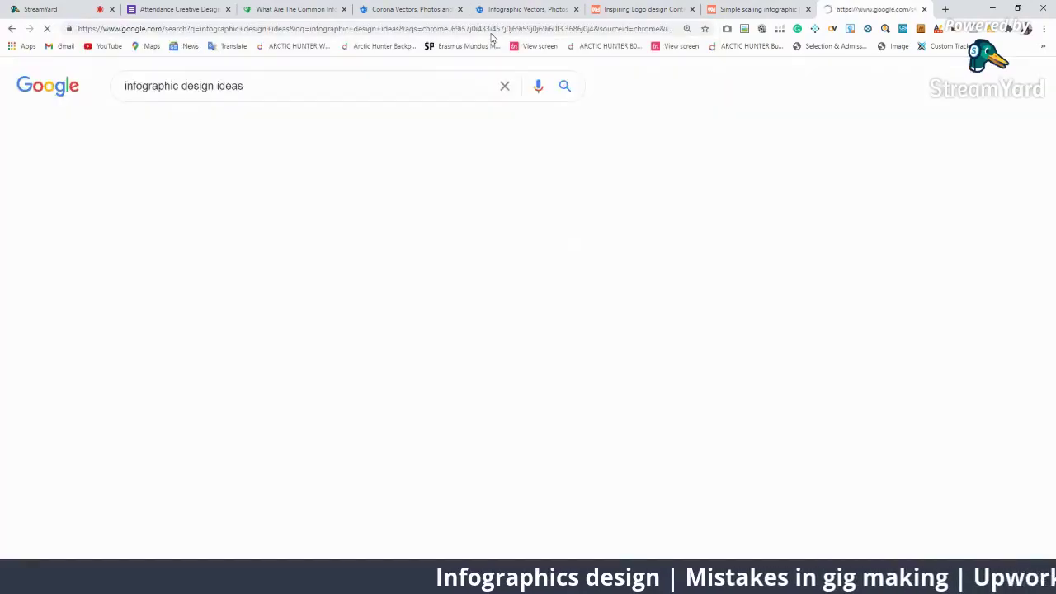
{"action": "left_click", "coordinate": [190, 128]}
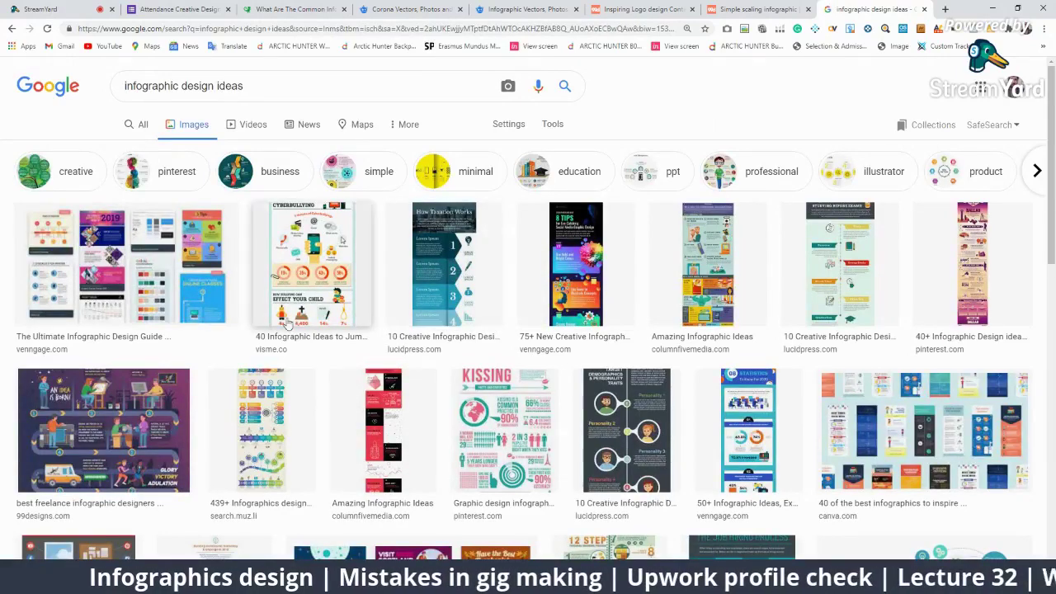
{"action": "left_click", "coordinate": [346, 278]}
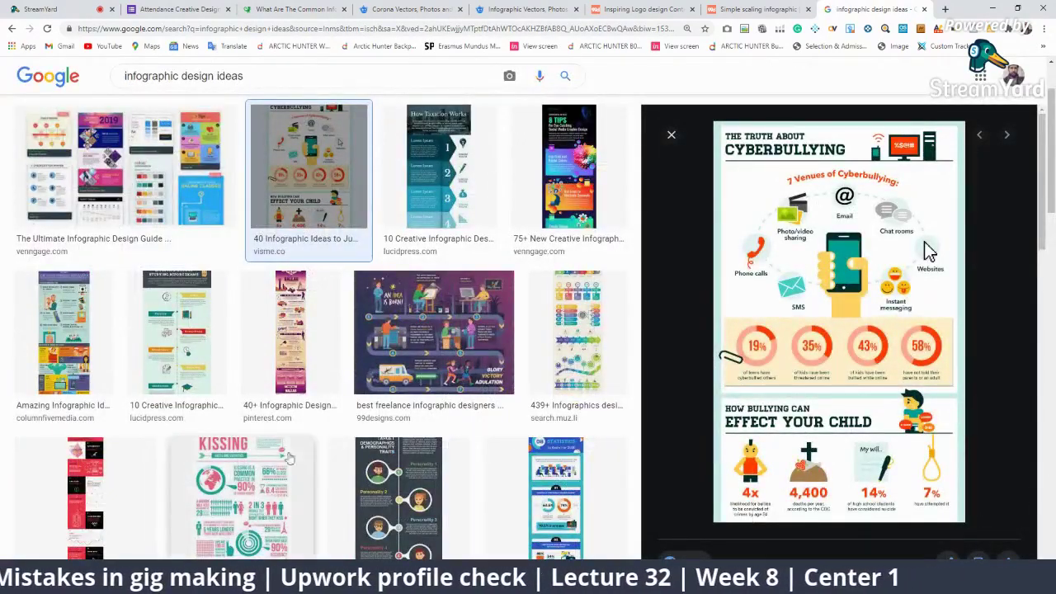
{"action": "scroll", "coordinate": [928, 250], "scroll_direction": "down", "scroll_amount": 2}
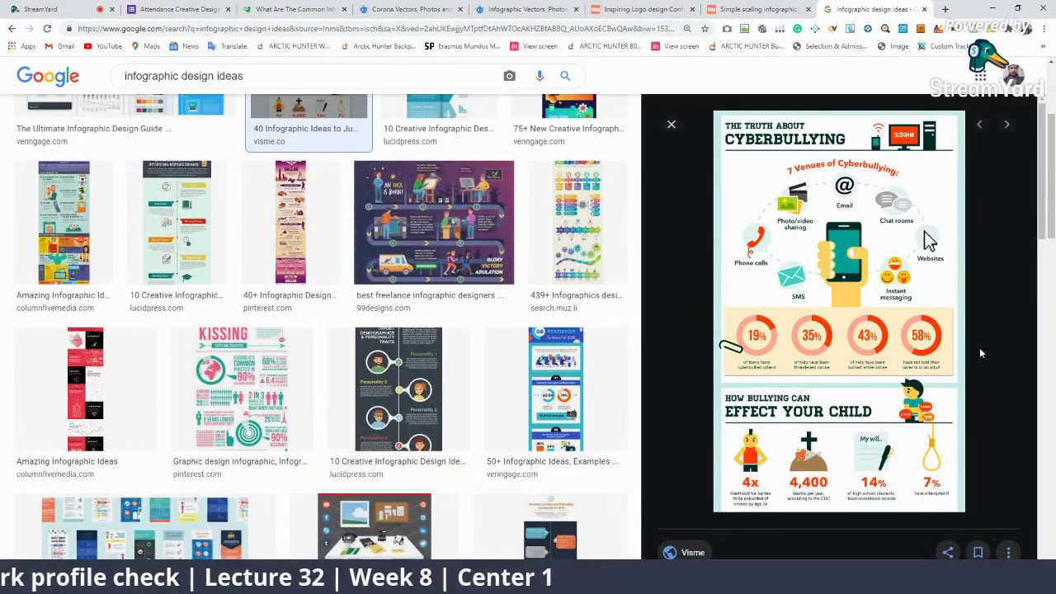
{"action": "scroll", "coordinate": [528, 290], "scroll_direction": "up", "scroll_amount": 2}
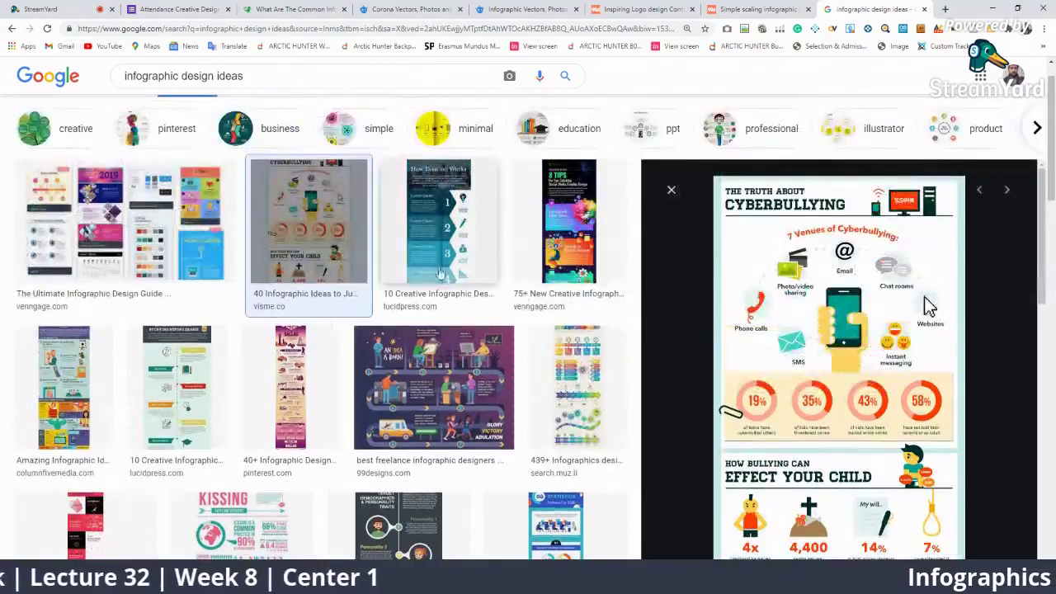
- Preview the studying-before-exams and Venn diagram infographics, then return to the Freepik vectors page
{"action": "left_click", "coordinate": [162, 373]}
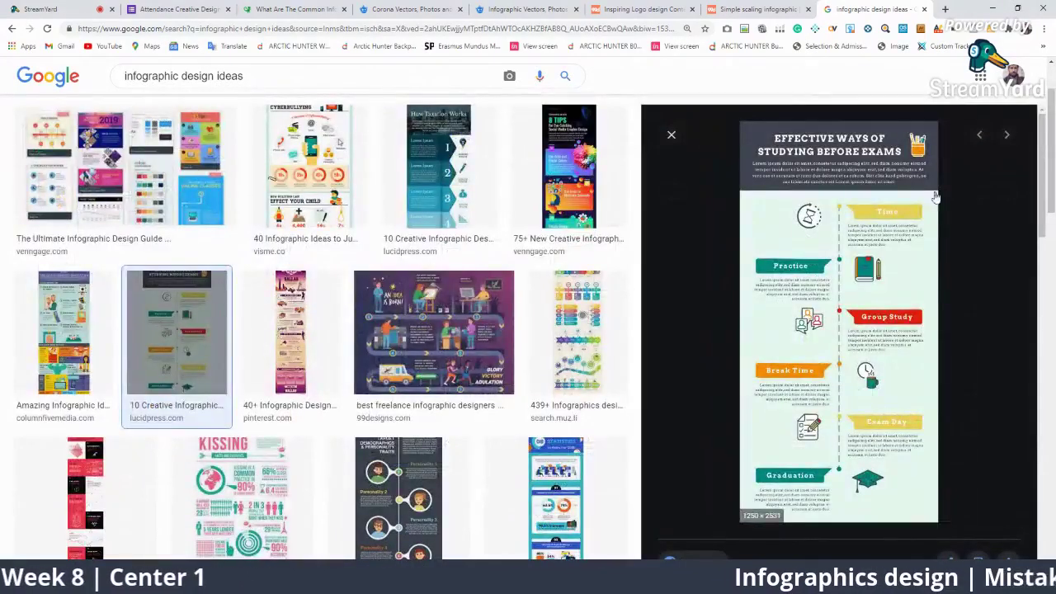
{"action": "scroll", "coordinate": [371, 313], "scroll_direction": "down", "scroll_amount": 3}
{"action": "scroll", "coordinate": [371, 313], "scroll_direction": "down", "scroll_amount": 4}
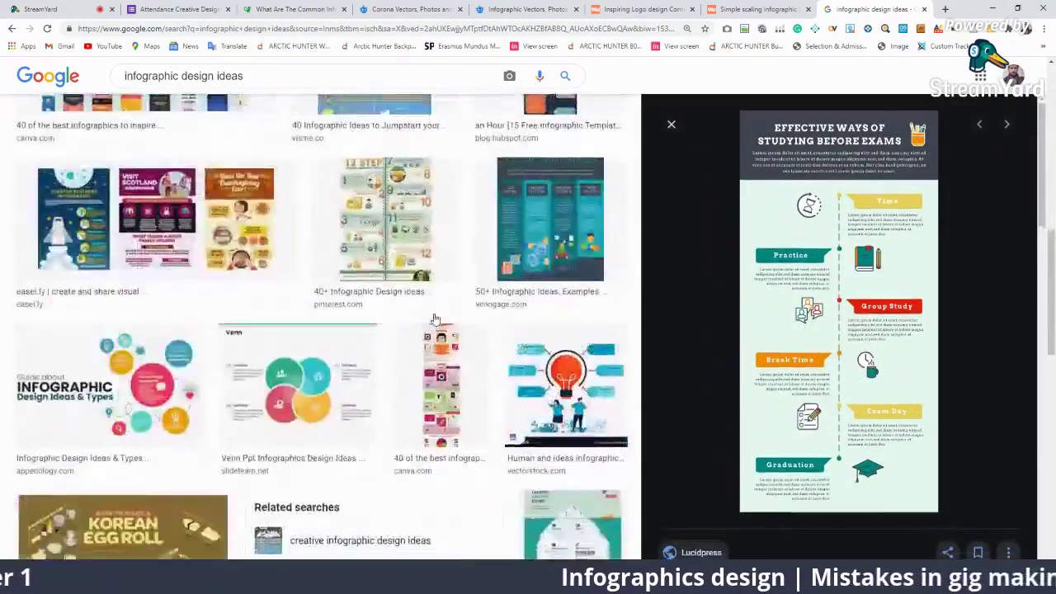
{"action": "scroll", "coordinate": [371, 313], "scroll_direction": "down", "scroll_amount": 3}
{"action": "left_click", "coordinate": [340, 151]}
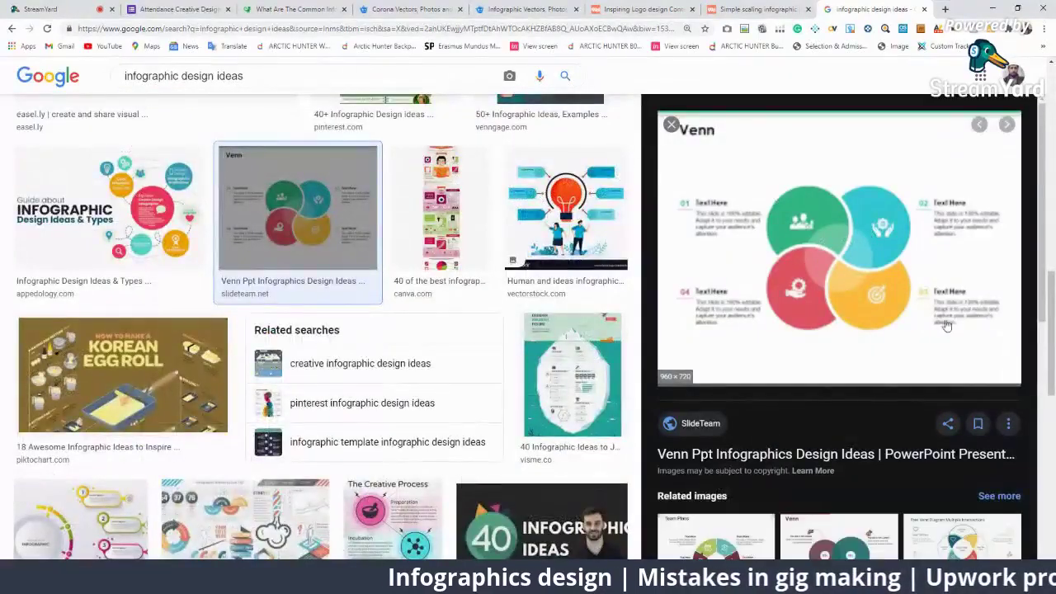
{"action": "scroll", "coordinate": [391, 331], "scroll_direction": "down", "scroll_amount": 3}
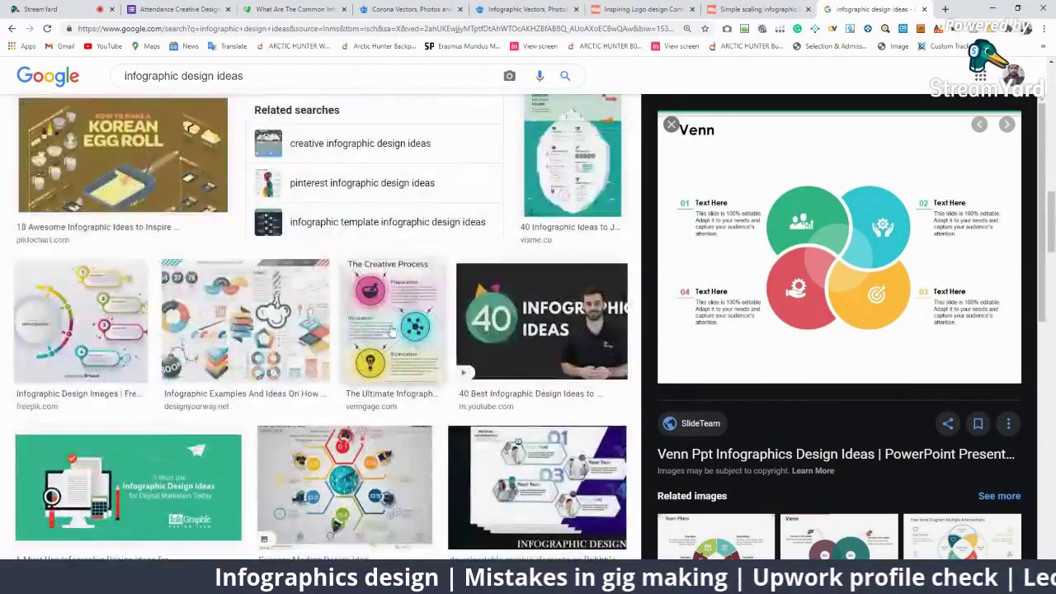
{"action": "scroll", "coordinate": [443, 325], "scroll_direction": "up", "scroll_amount": 3}
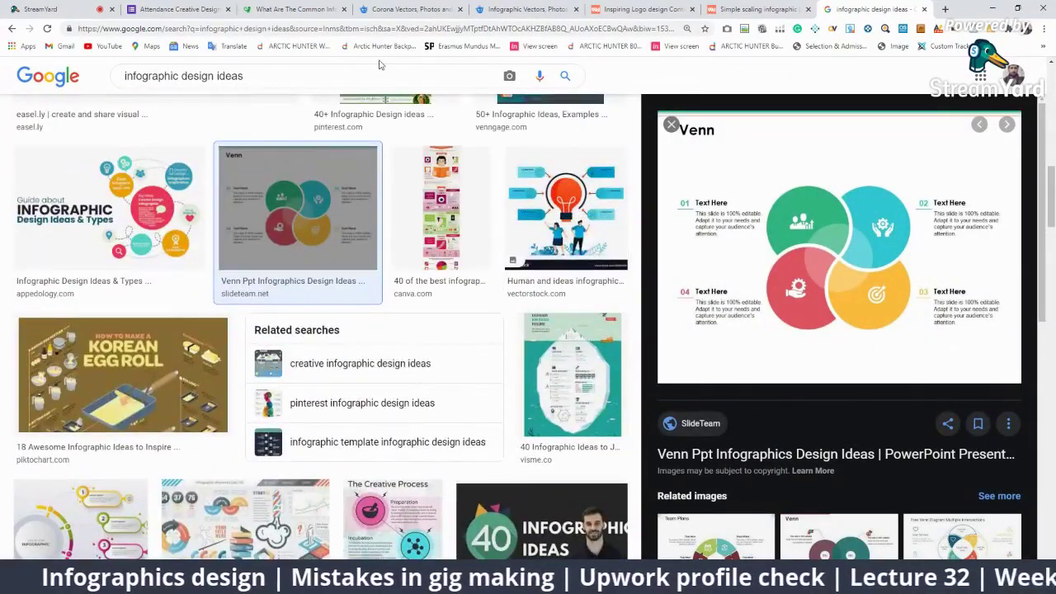
{"action": "scroll", "coordinate": [354, 206], "scroll_direction": "up", "scroll_amount": 3}
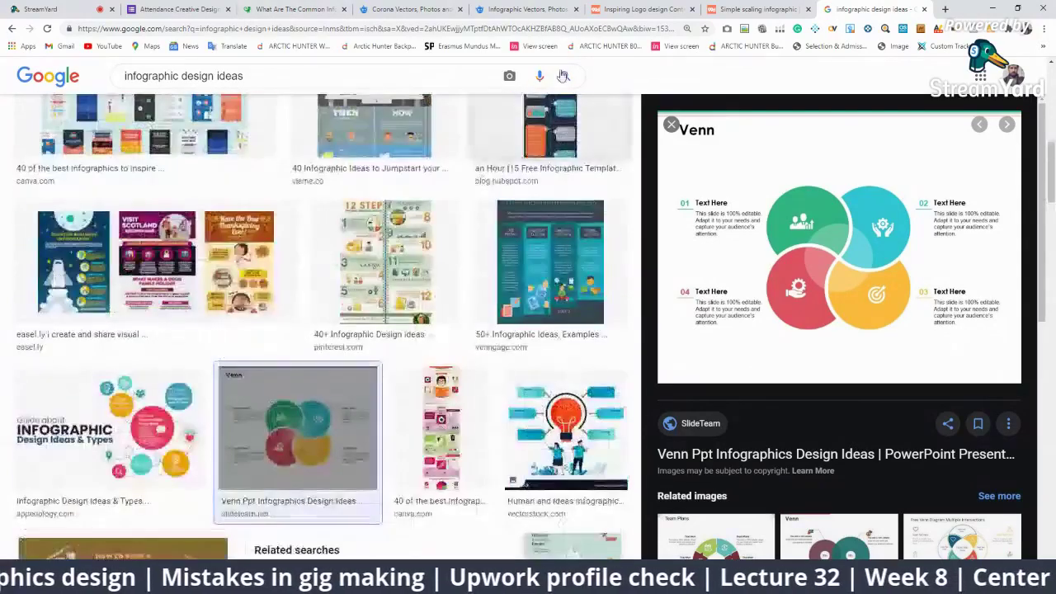
{"action": "left_click", "coordinate": [410, 9]}
{"action": "scroll", "coordinate": [462, 247], "scroll_direction": "up", "scroll_amount": 3}
- Replace the 99designs logo contests page with flaticon.com
{"action": "key", "text": "ctrl+Tab"}
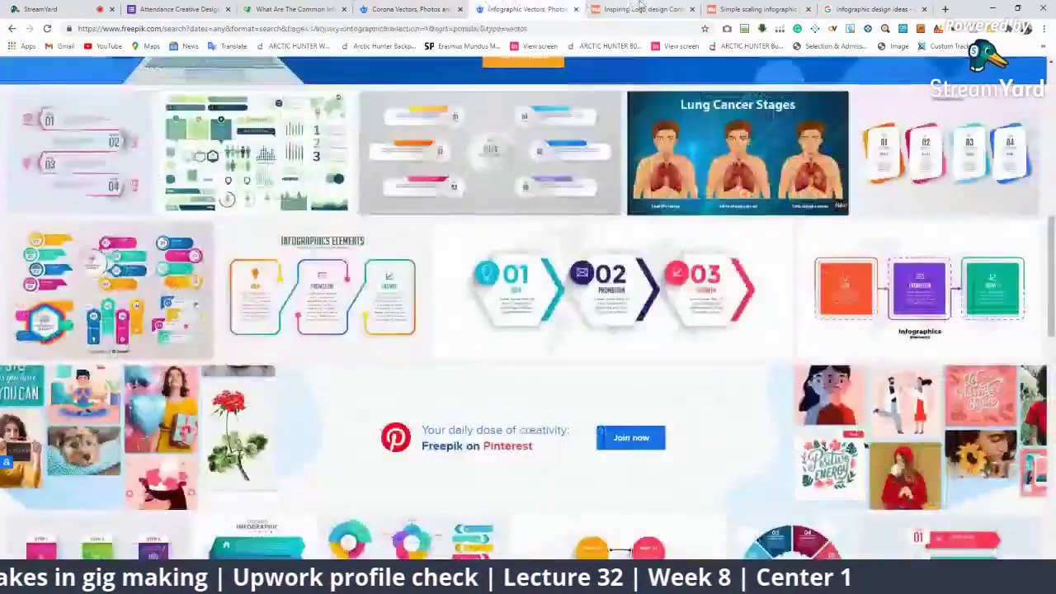
{"action": "key", "text": "ctrl+Tab"}
{"action": "left_click", "coordinate": [438, 9]}
{"action": "left_click", "coordinate": [643, 10]}
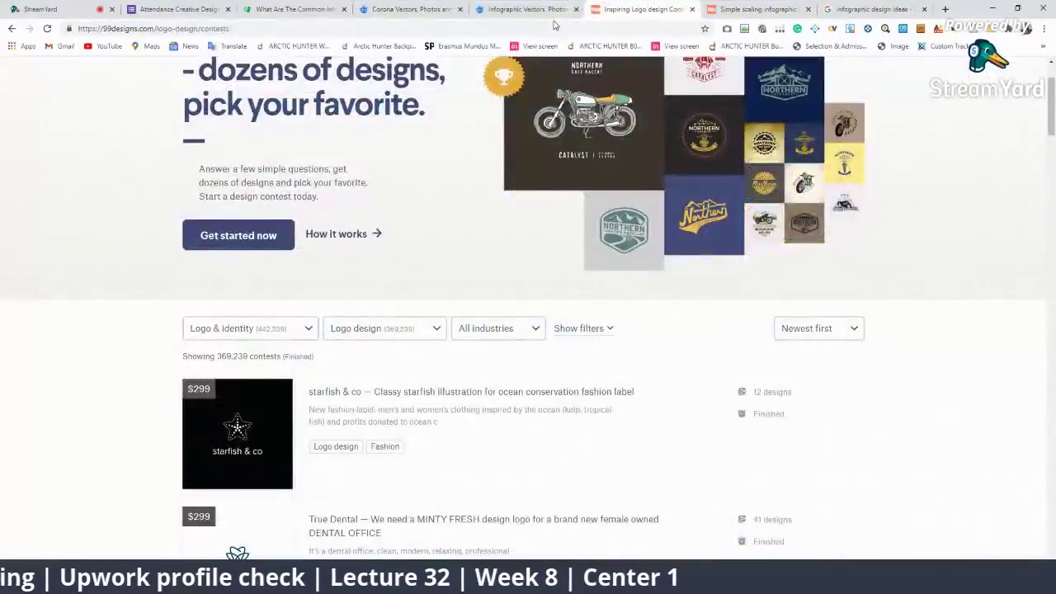
{"action": "left_click", "coordinate": [552, 28]}
{"action": "type", "text": "f"}
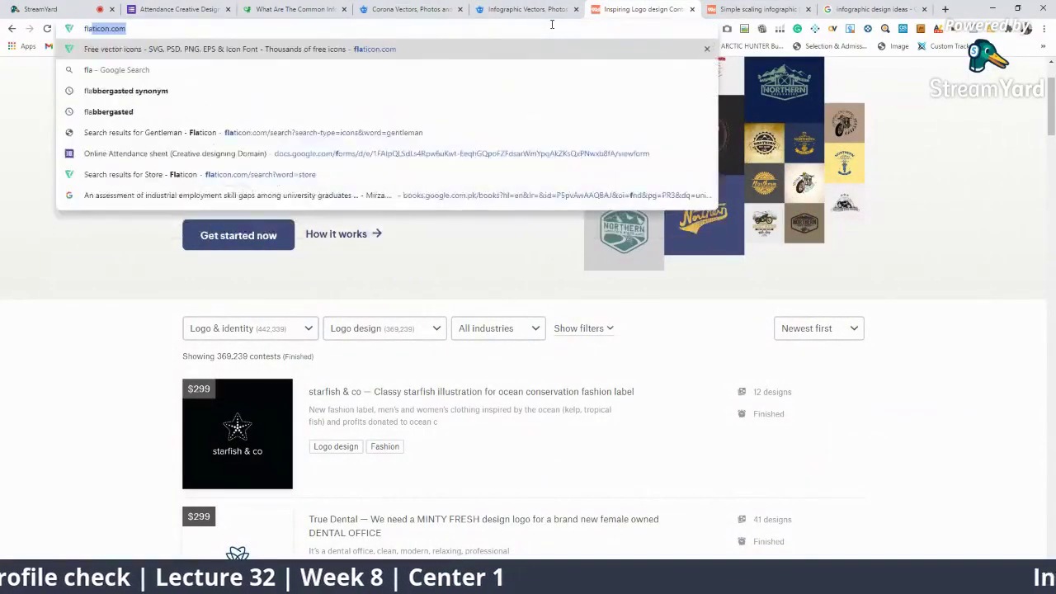
{"action": "type", "text": "la"}
{"action": "key", "text": "Return"}
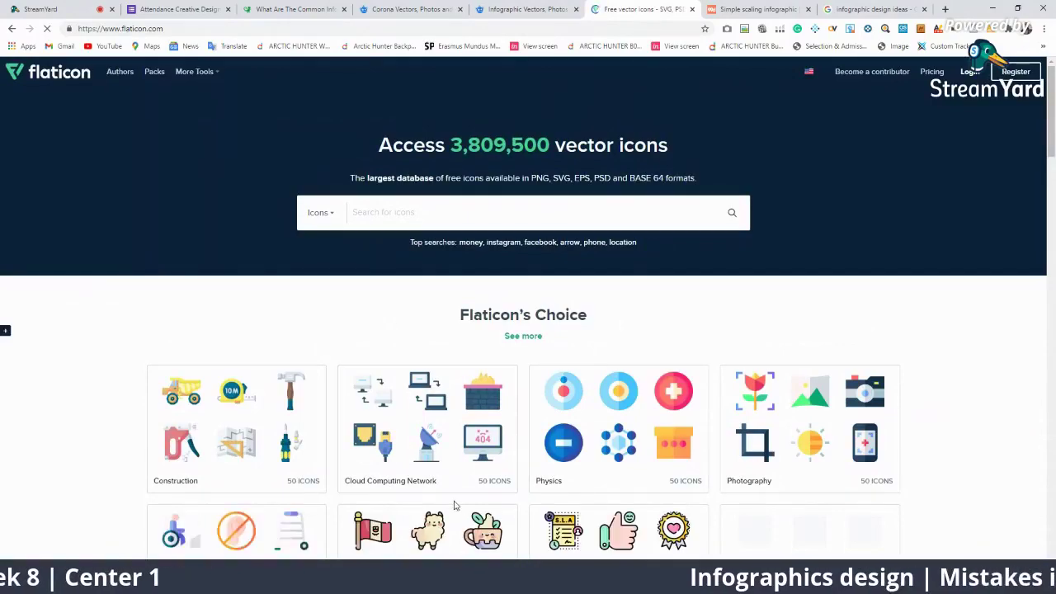
- Glance over the common infographic sizes article and return to the Freepik Corona vectors page
{"action": "left_click", "coordinate": [445, 9]}
{"action": "left_click", "coordinate": [297, 9]}
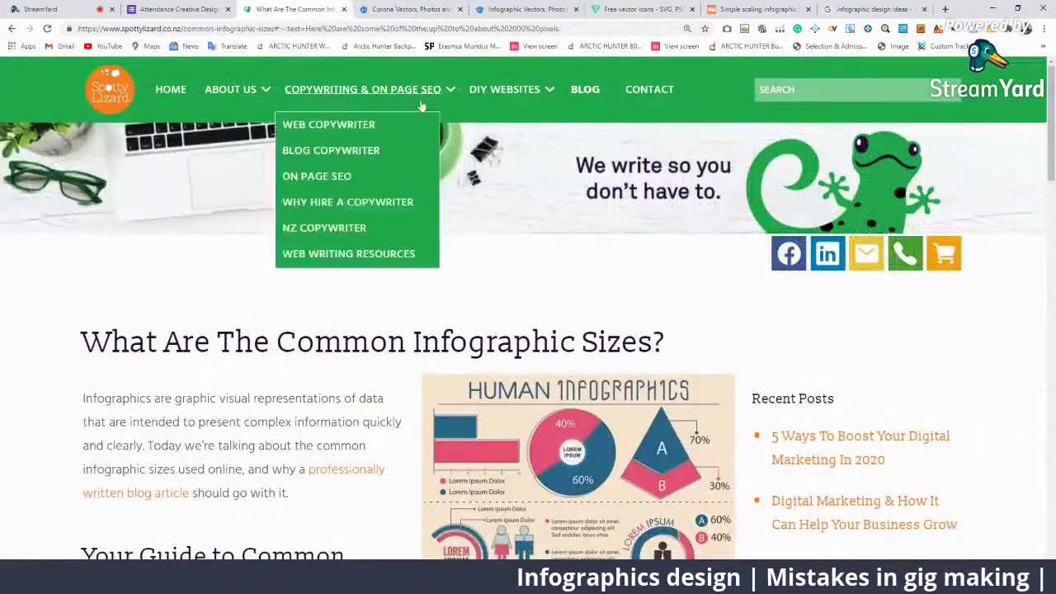
{"action": "scroll", "coordinate": [421, 247], "scroll_direction": "down", "scroll_amount": 3}
{"action": "left_click", "coordinate": [409, 9]}
- Briefly show a Fiverr gig comment, then feature the 'which aim of inforgraphic study' question while sharing Illustrator
{"action": "left_click", "coordinate": [50, 9]}
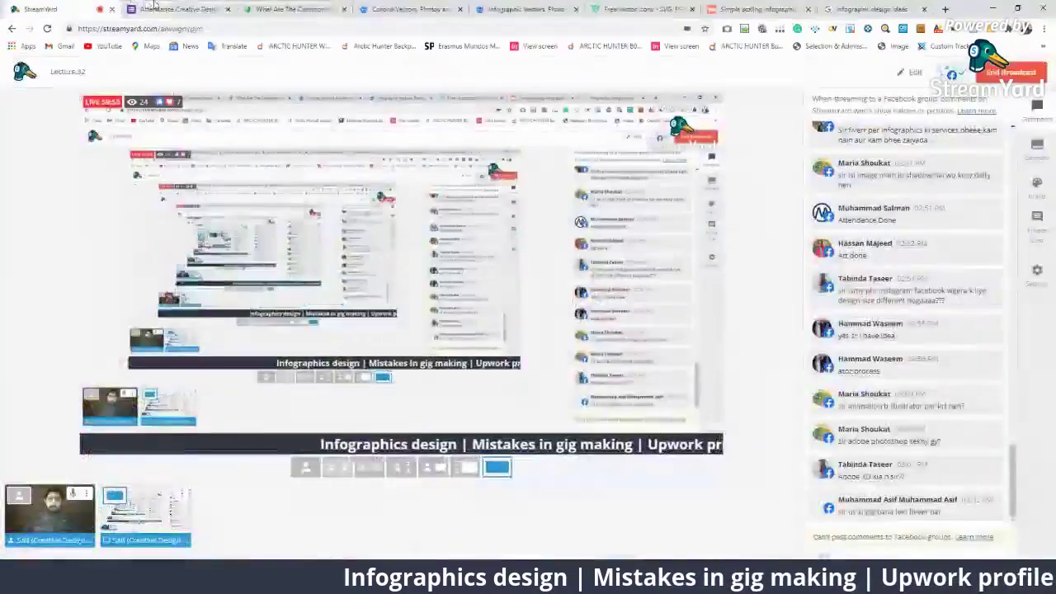
{"action": "left_click", "coordinate": [153, 6]}
{"action": "left_click", "coordinate": [70, 6]}
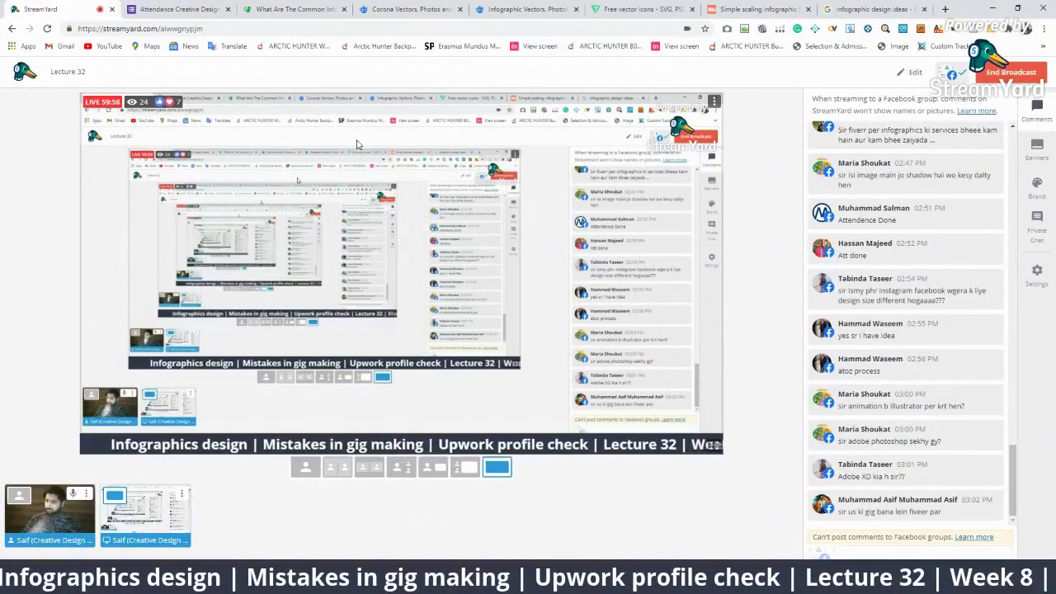
{"action": "left_click", "coordinate": [877, 510]}
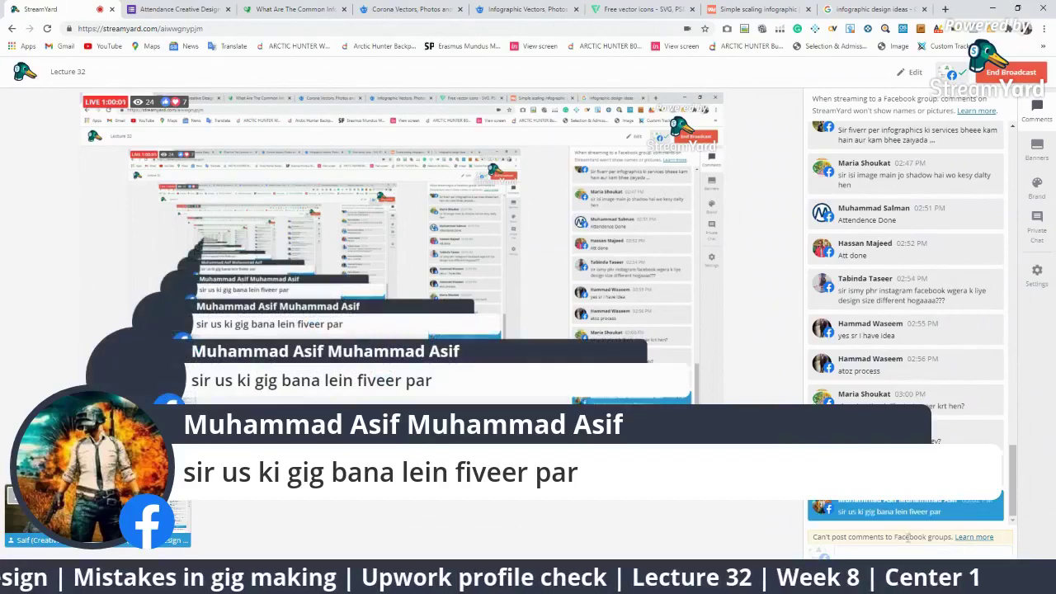
{"action": "left_click", "coordinate": [905, 505]}
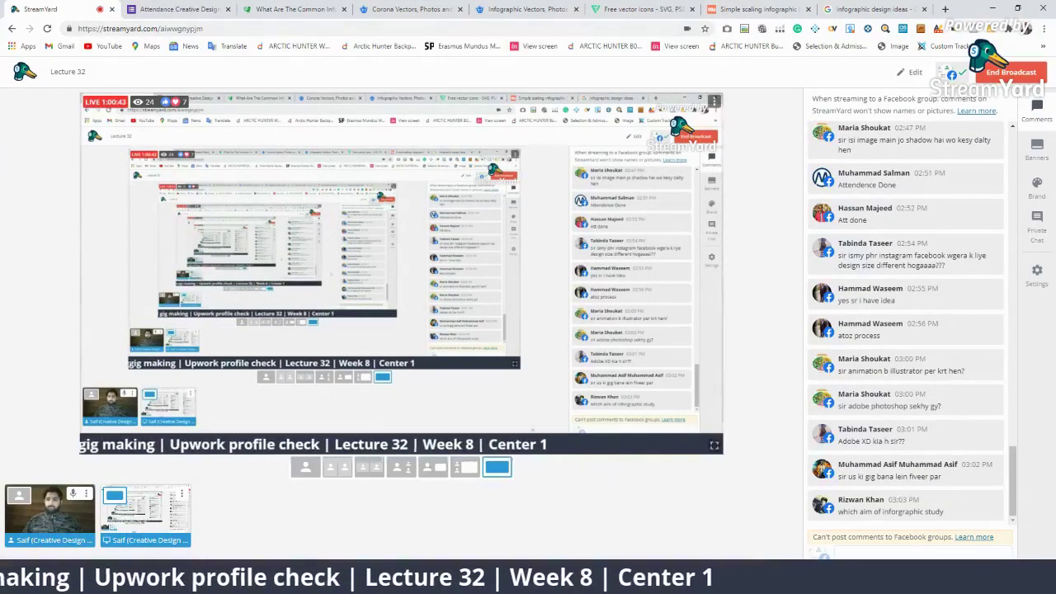
{"action": "left_click", "coordinate": [875, 506]}
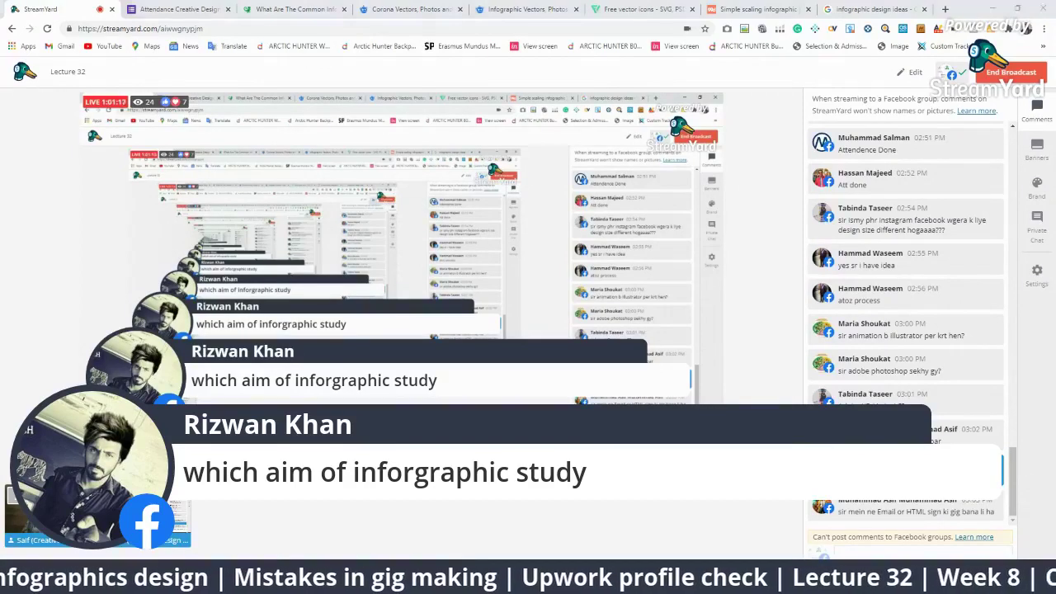
{"action": "key", "text": "alt+Tab"}
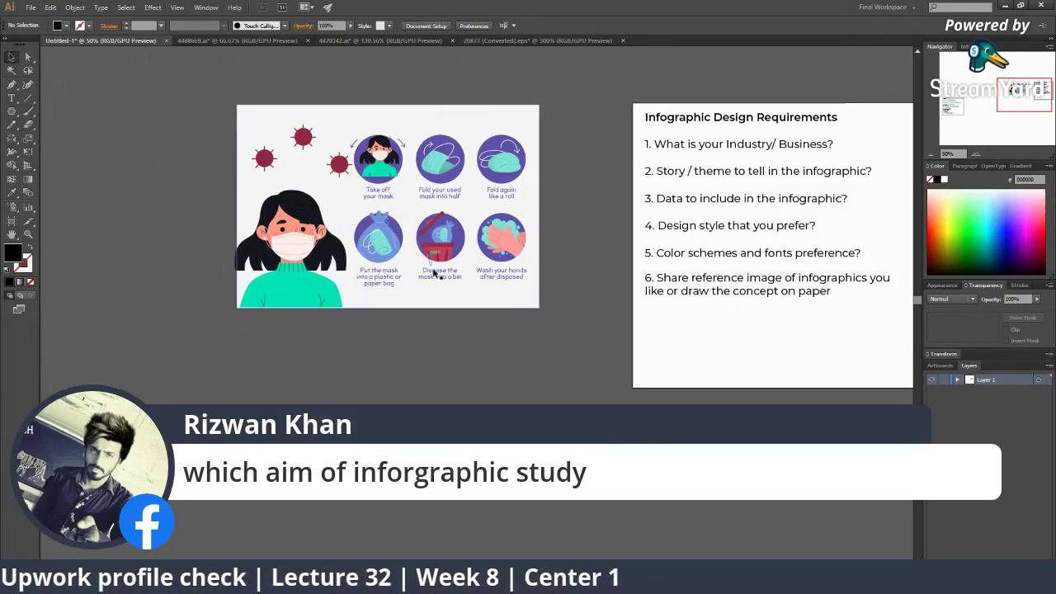
- Zoom out over all artboards and select the Brand Identity list
{"action": "left_click_drag", "start_coordinate": [387, 305], "coordinate": [509, 297]}
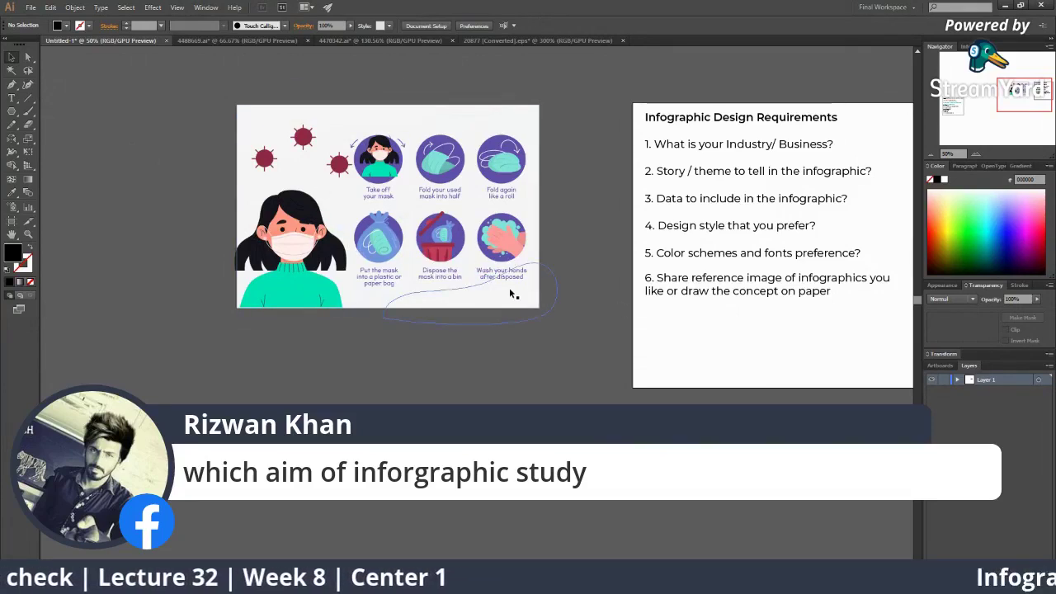
{"action": "key", "text": "ctrl+minus"}
{"action": "key", "text": "ctrl+minus"}
{"action": "key", "text": "ctrl+minus"}
{"action": "scroll", "coordinate": [499, 343], "scroll_direction": "up", "scroll_amount": 1}
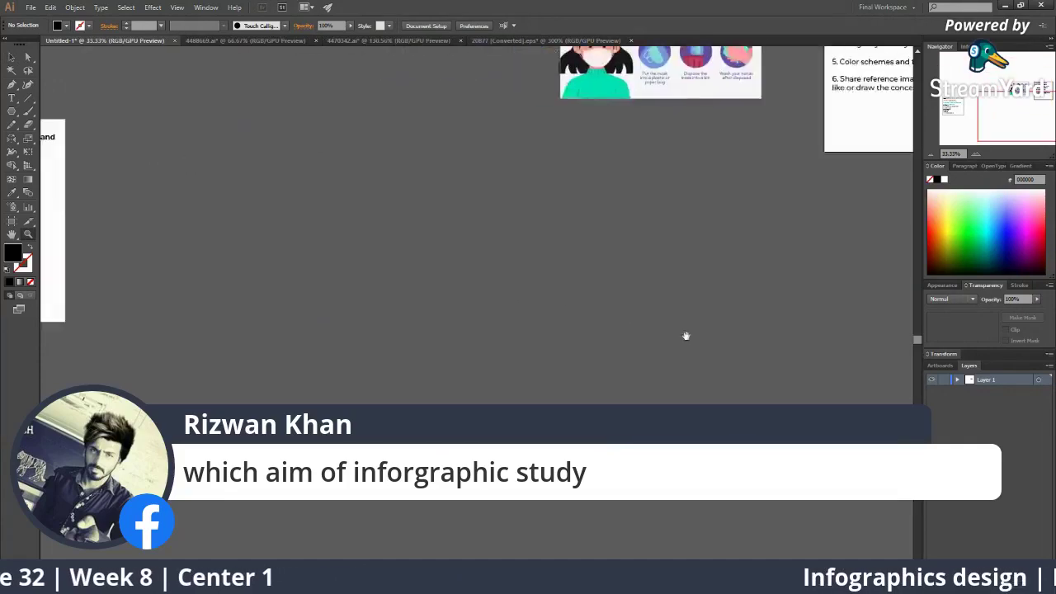
{"action": "scroll", "coordinate": [684, 335], "scroll_direction": "down", "scroll_amount": 1}
{"action": "scroll", "coordinate": [533, 316], "scroll_direction": "up", "scroll_amount": 1}
{"action": "left_click", "coordinate": [235, 279]}
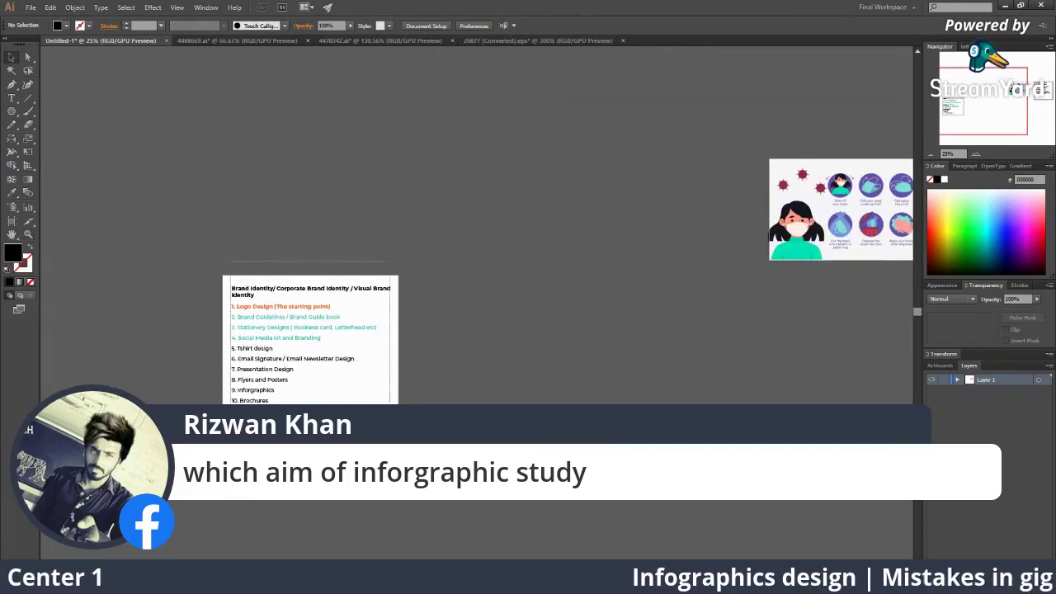
- Create a new 1280×800 document, paste the Brand Identity list, and enter artboard editing
{"action": "left_click", "coordinate": [31, 7]}
{"action": "left_click", "coordinate": [47, 20]}
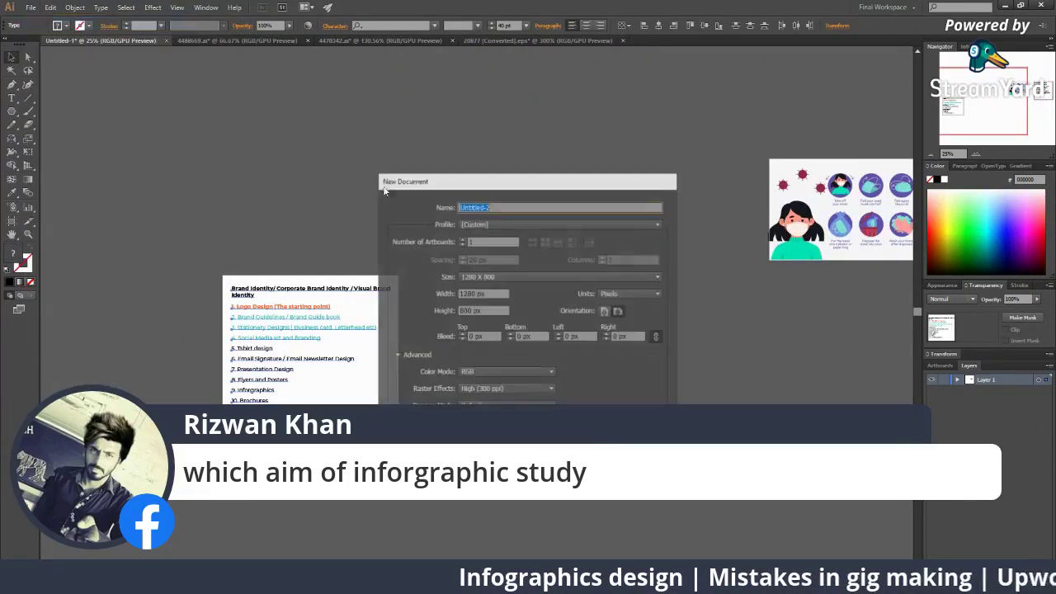
{"action": "key", "text": "Return"}
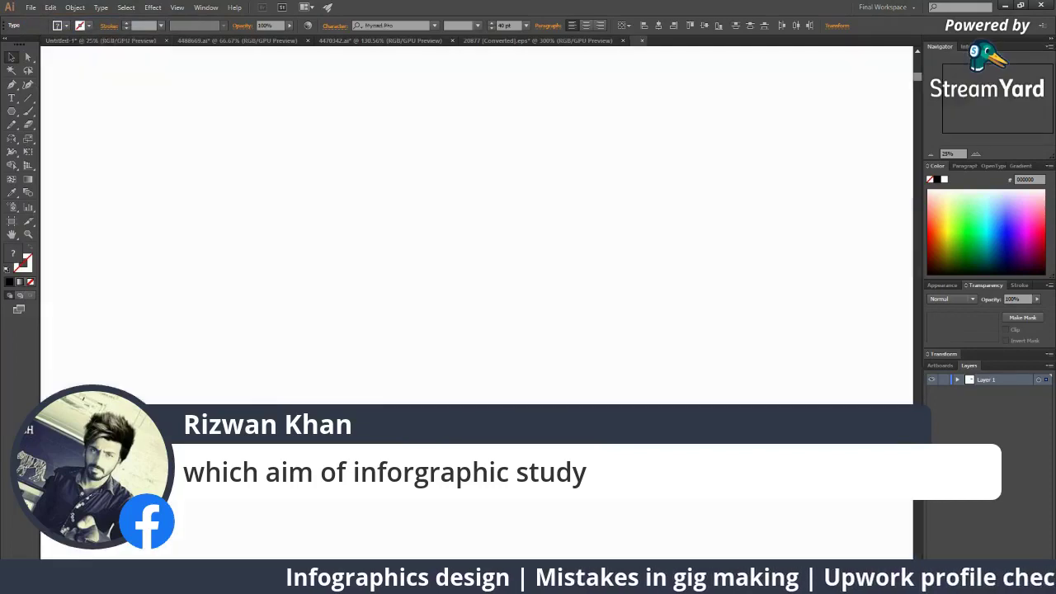
{"action": "key", "text": "ctrl+v"}
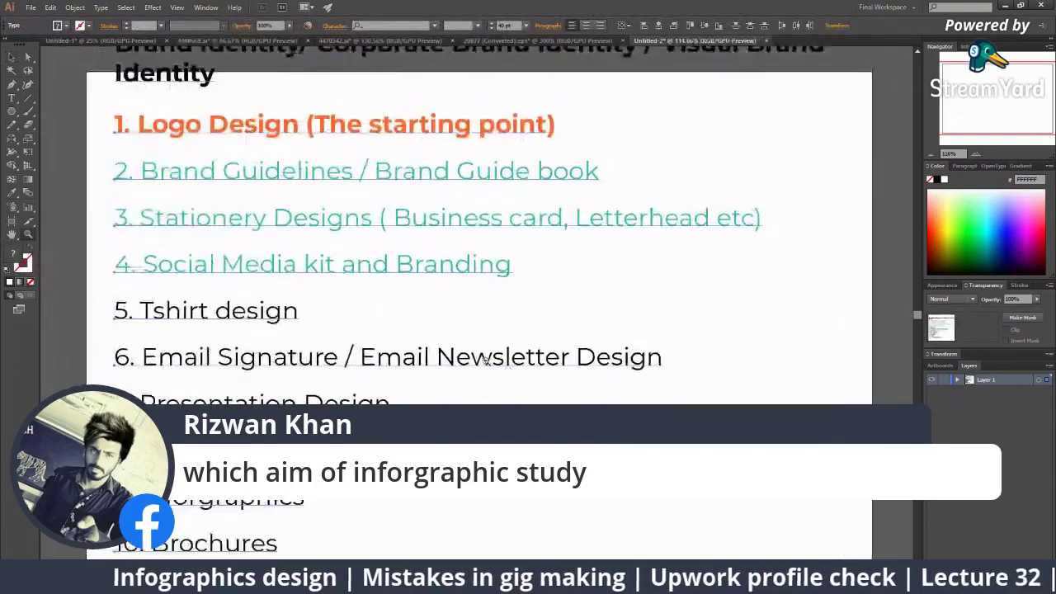
{"action": "key", "text": "ctrl+minus"}
{"action": "key", "text": "ctrl+minus"}
{"action": "key", "text": "shift+o"}
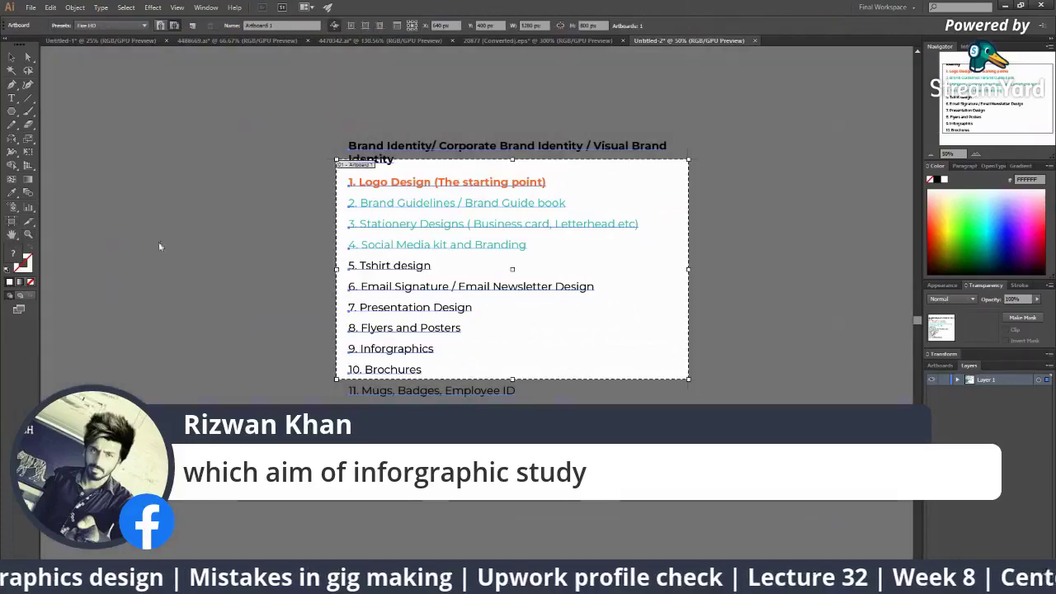
- Extend the artboard up to include the title and down to include item 11
{"action": "left_click_drag", "start_coordinate": [511, 161], "coordinate": [512, 119]}
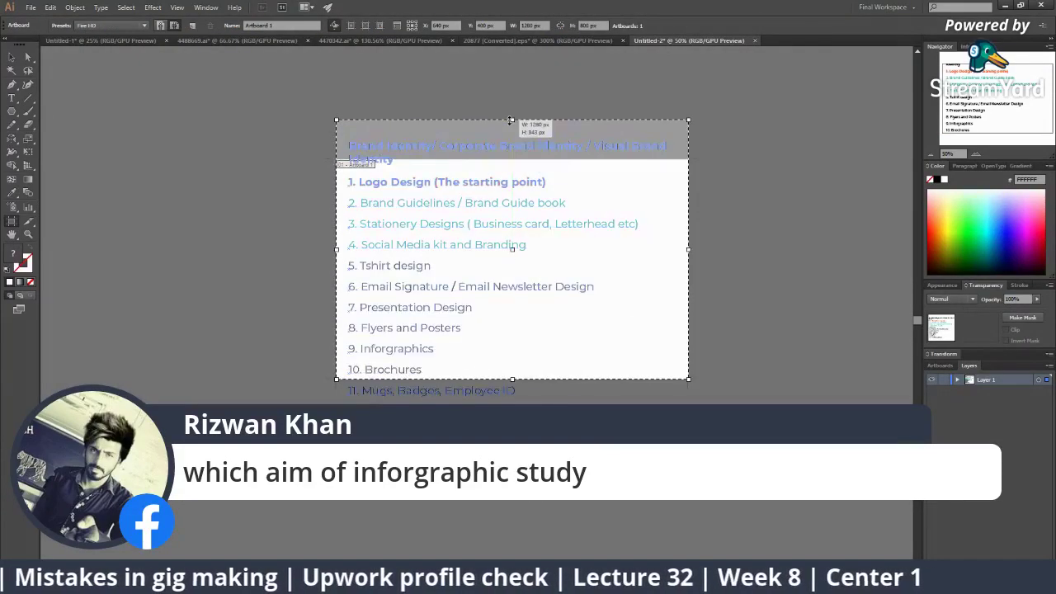
{"action": "left_click_drag", "start_coordinate": [512, 379], "coordinate": [512, 405]}
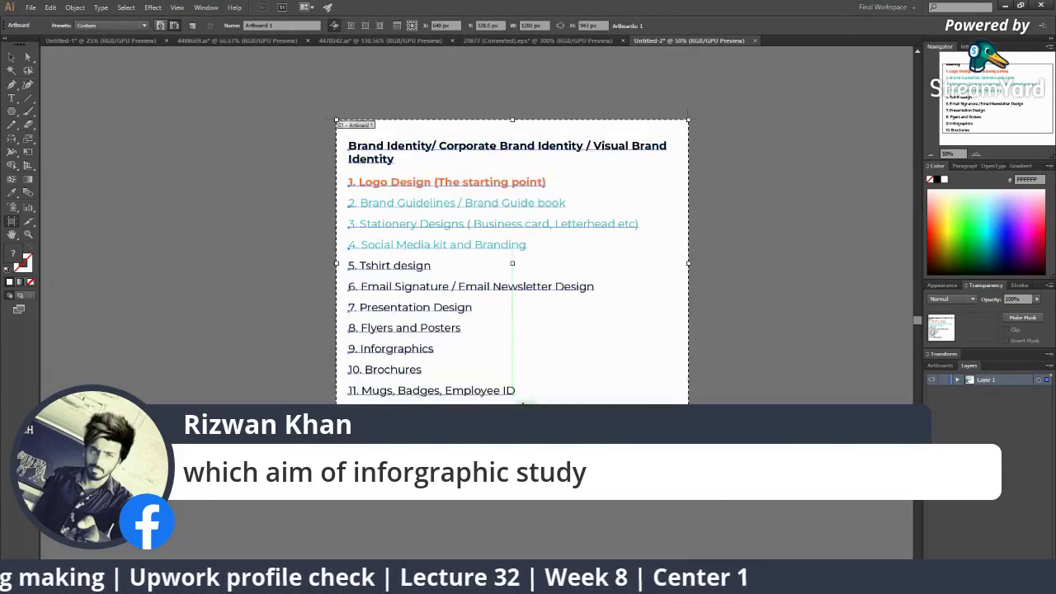
{"action": "key", "text": "v"}
{"action": "left_click_drag", "start_coordinate": [338, 125], "coordinate": [446, 328]}
- Save the document as brandidentitydesigncomponents.ai in Downloads with default options
{"action": "key", "text": "ctrl+s"}
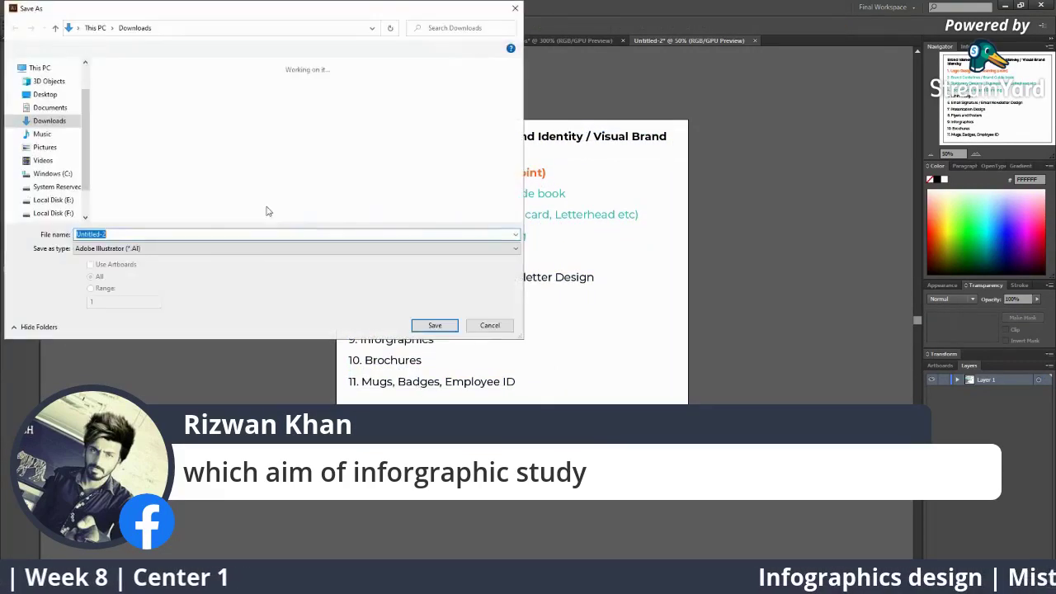
{"action": "type", "text": "brandi"}
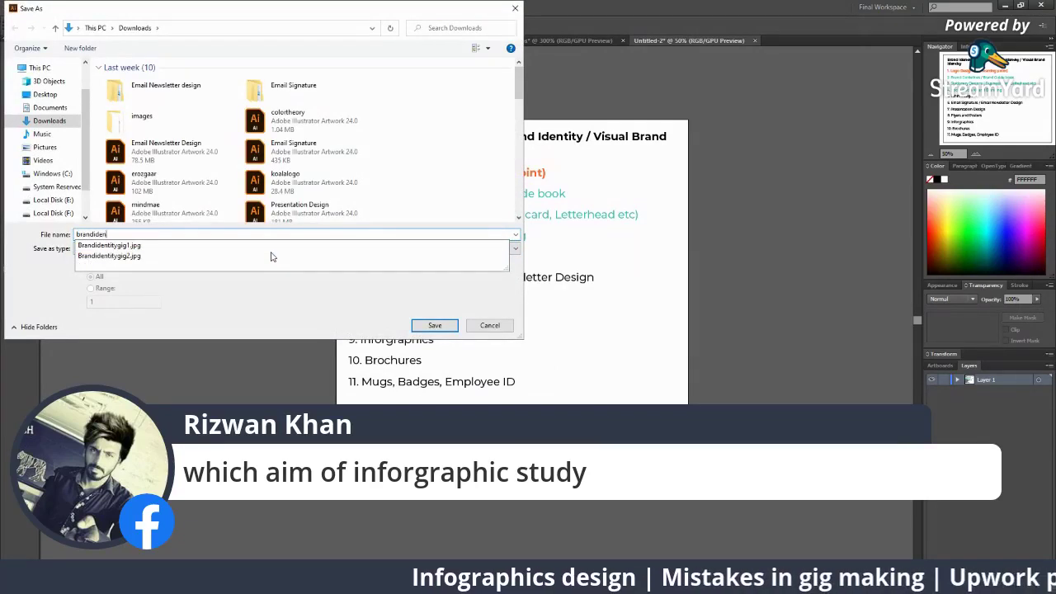
{"action": "type", "text": "de"}
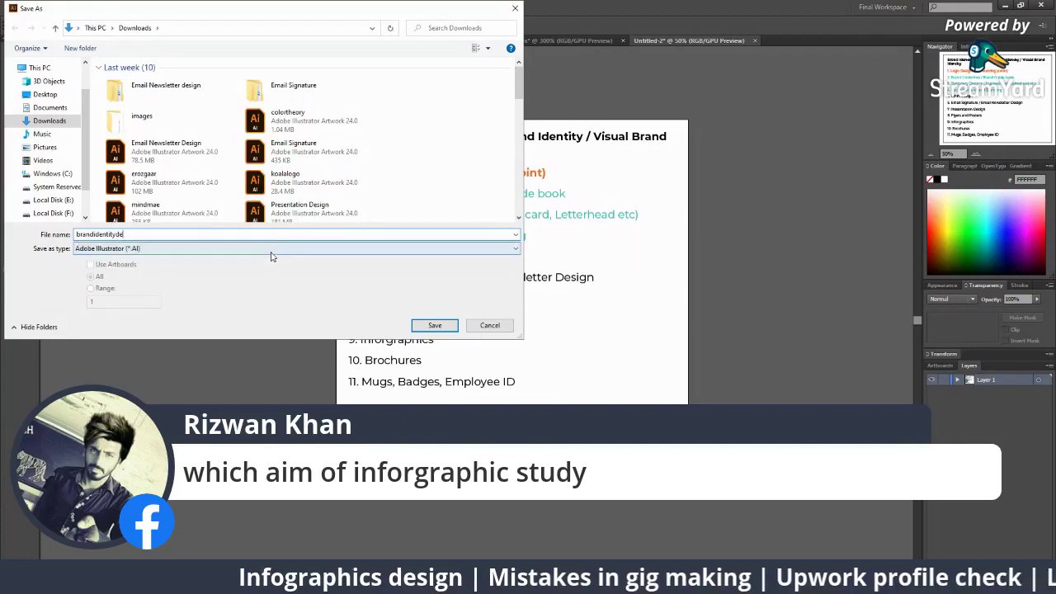
{"action": "type", "text": "signco"}
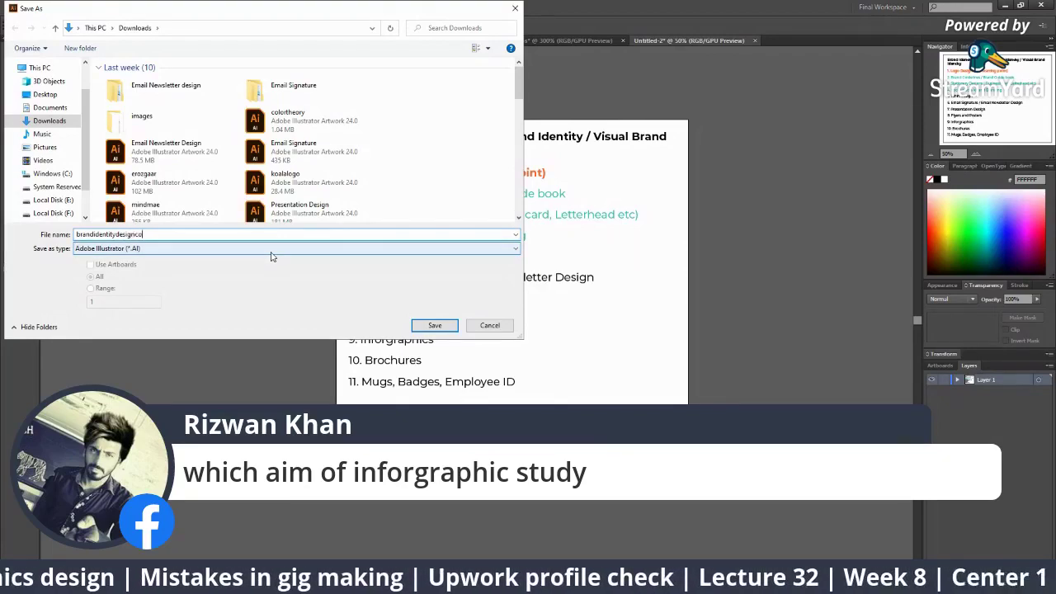
{"action": "type", "text": "nts"}
{"action": "key", "text": "Return"}
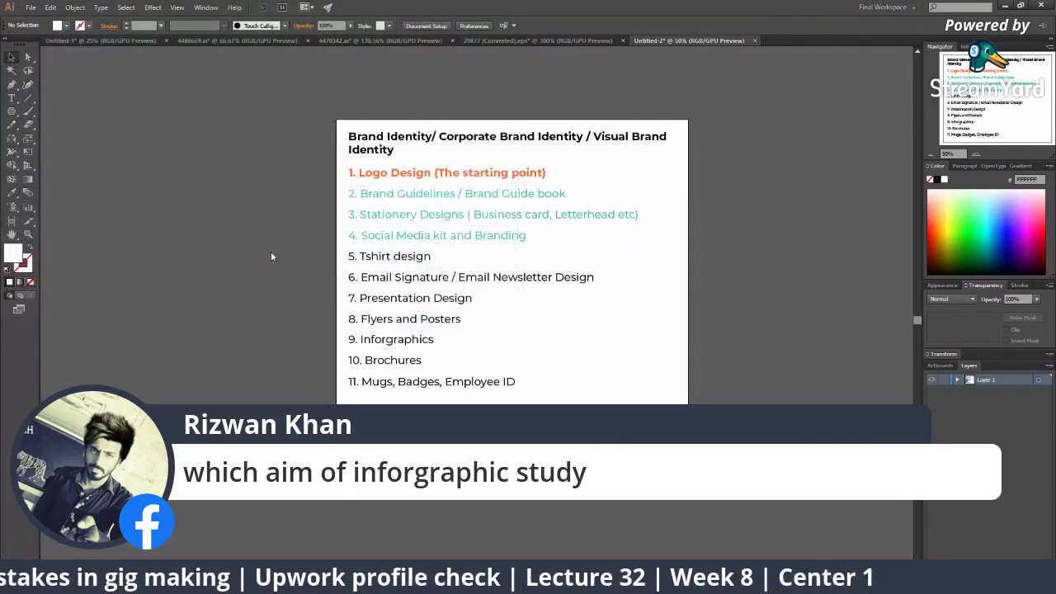
{"action": "key", "text": "Return"}
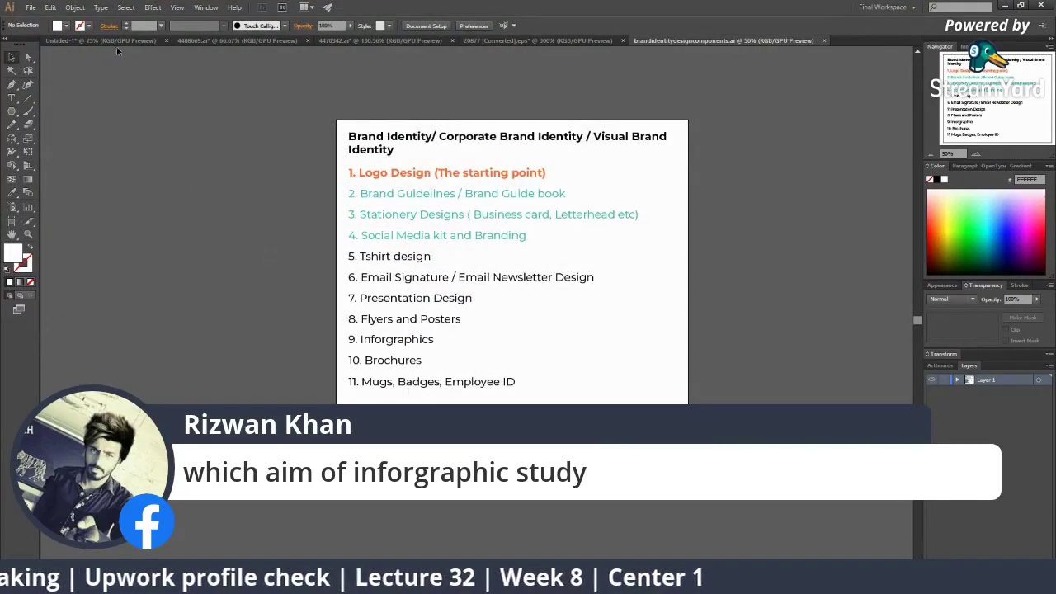
- Switch to the Untitled-1 infographic document and cancel the first save attempt
{"action": "left_click", "coordinate": [109, 26]}
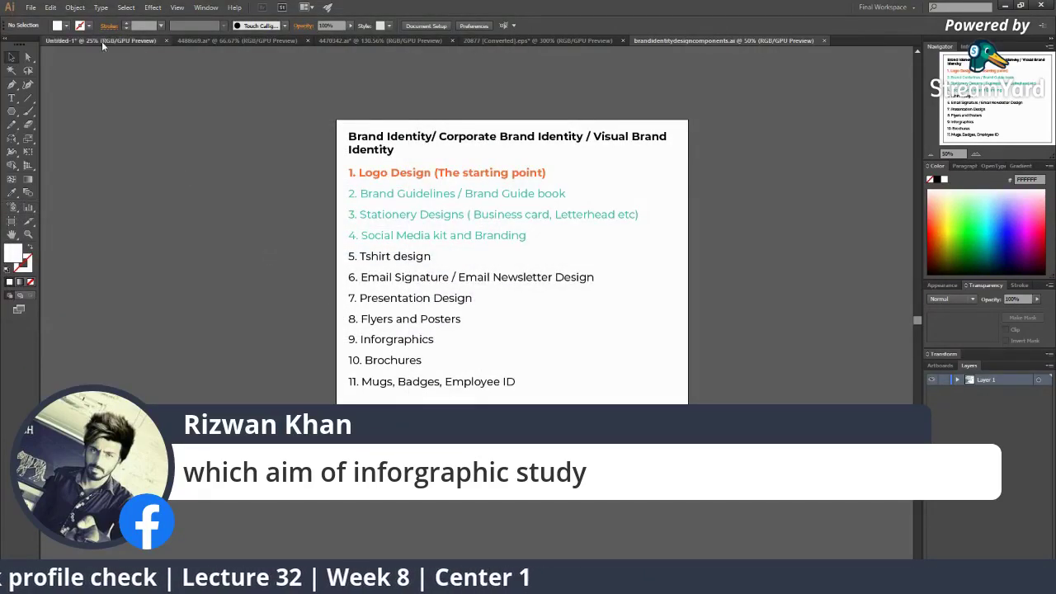
{"action": "left_click", "coordinate": [102, 41]}
{"action": "key", "text": "ctrl+s"}
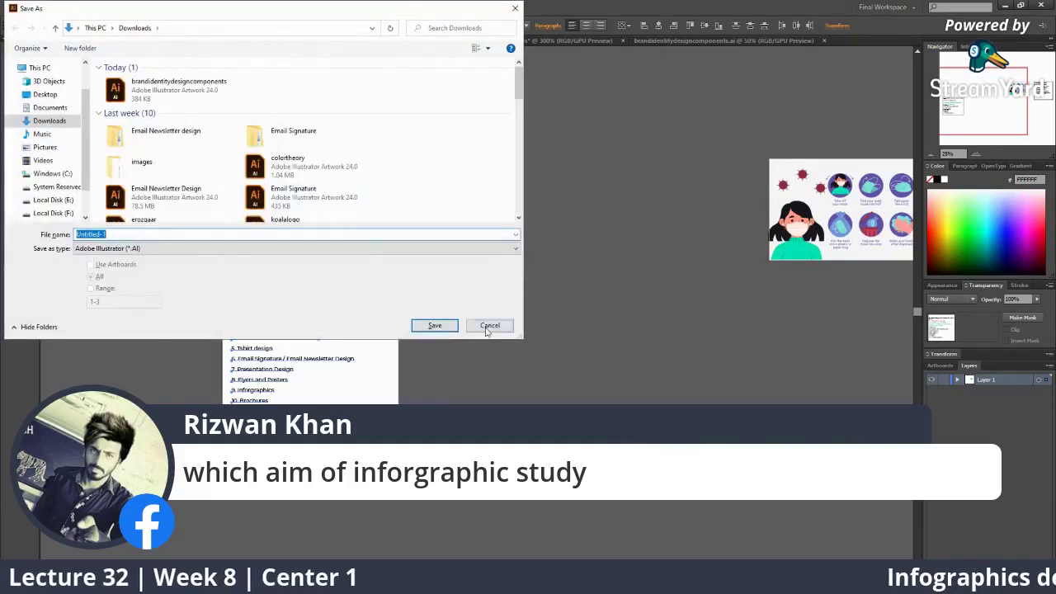
{"action": "left_click", "coordinate": [487, 325]}
- Delete the requirements list artboard, then undo the deletion
{"action": "key", "text": "ctrl+z"}
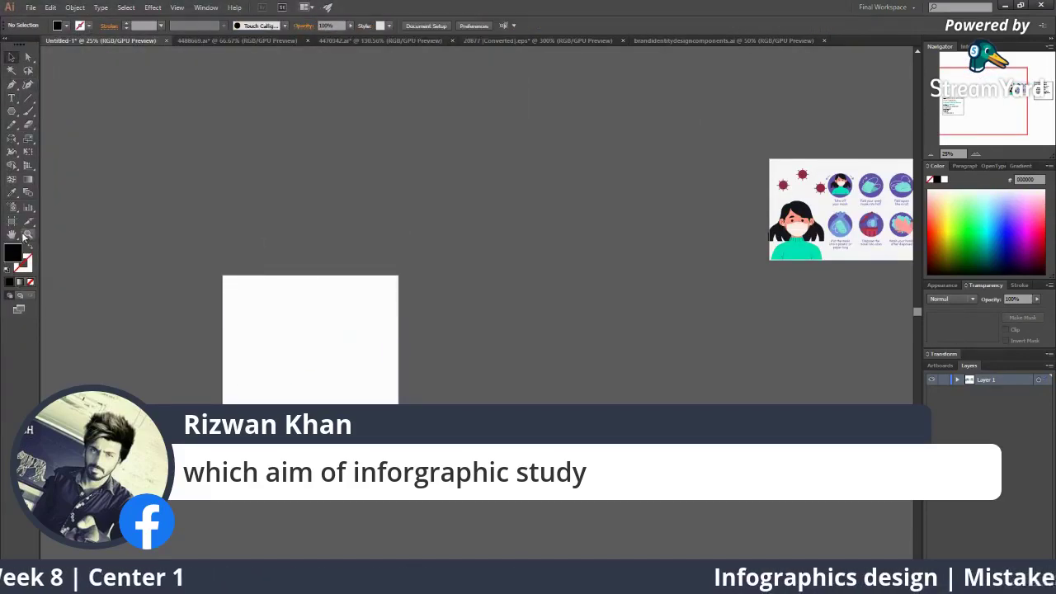
{"action": "key", "text": "shift+o"}
{"action": "key", "text": "Delete"}
{"action": "key", "text": "ctrl+z"}
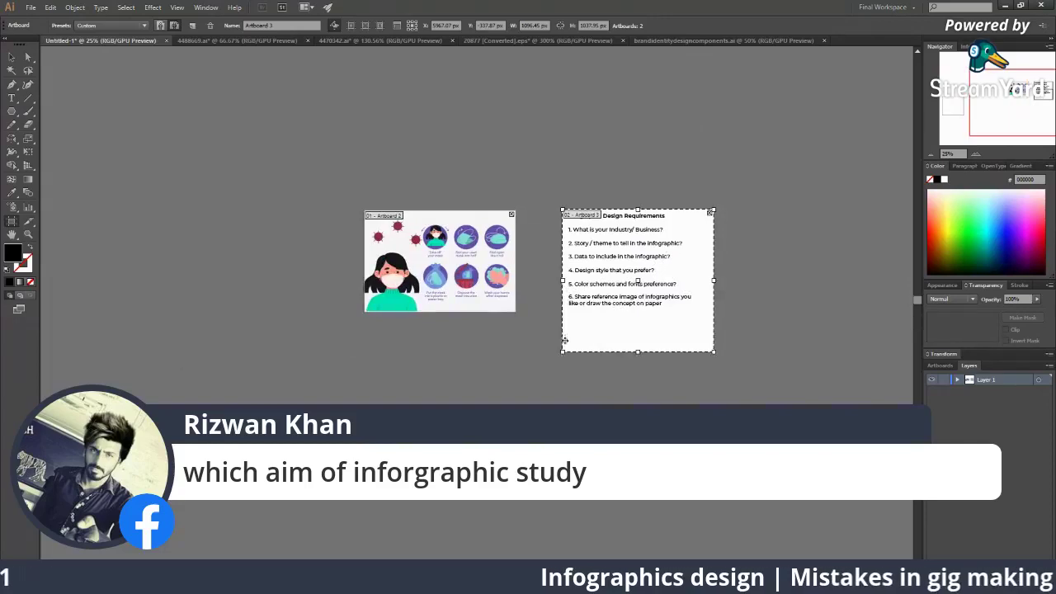
{"action": "key", "text": "v"}
- Save the infographic document as infographics.ai in Downloads with default options
{"action": "key", "text": "ctrl+s"}
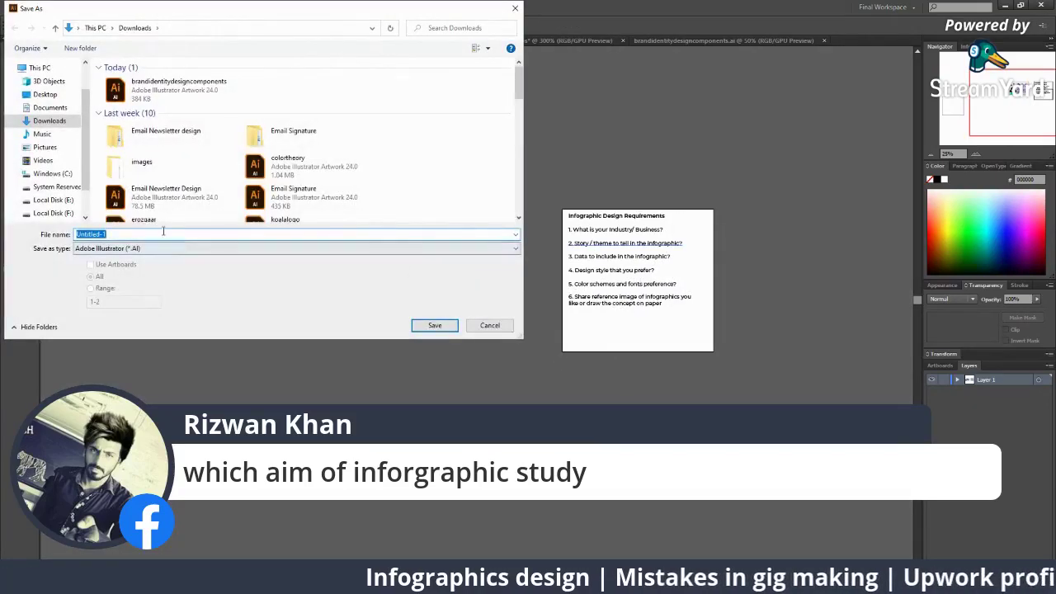
{"action": "type", "text": "inforgraphics"}
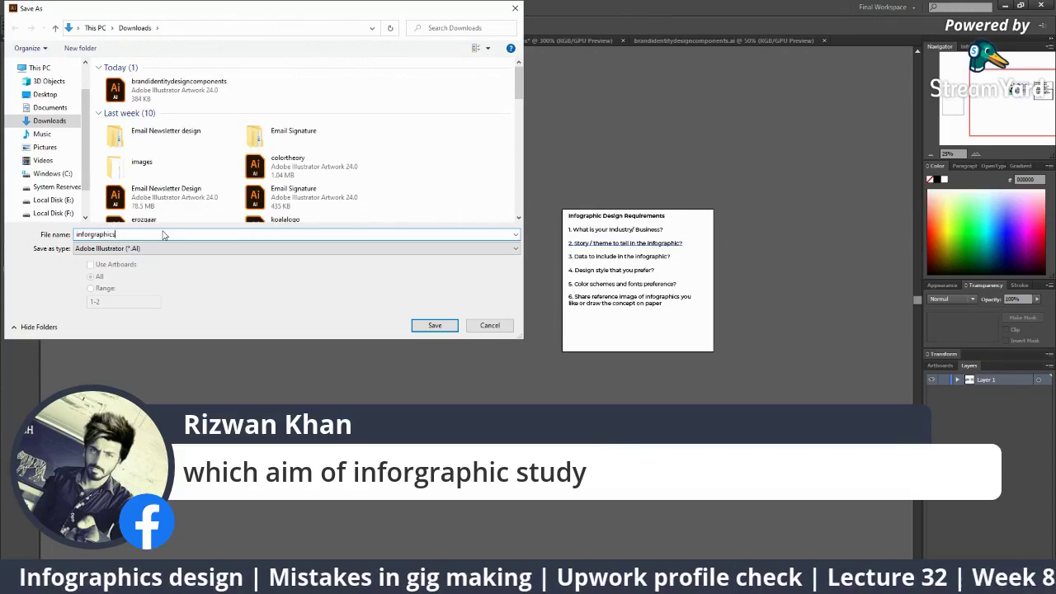
{"action": "left_click", "coordinate": [432, 326]}
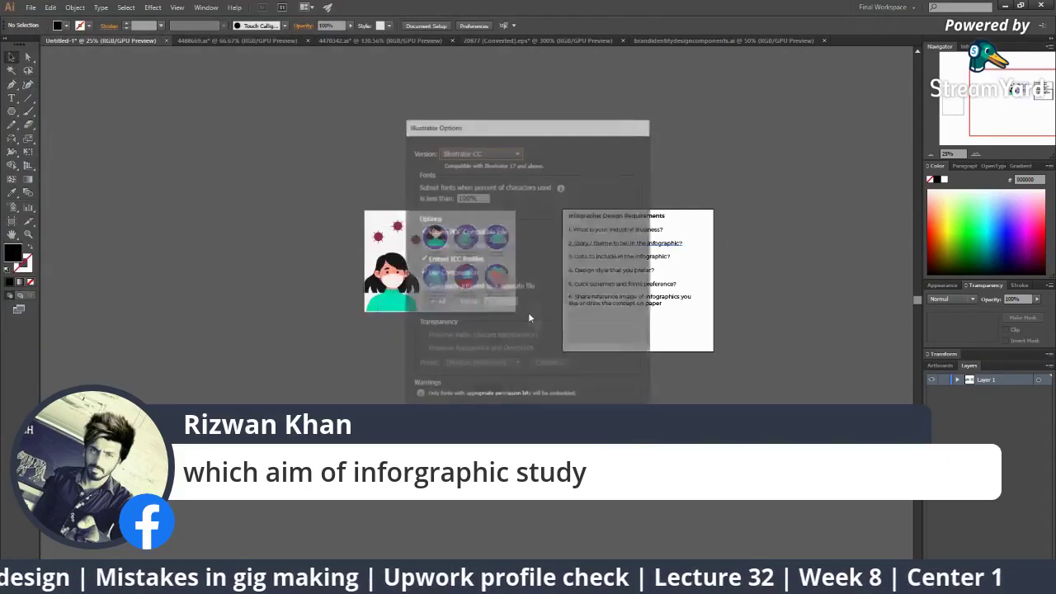
{"action": "key", "text": "Return"}
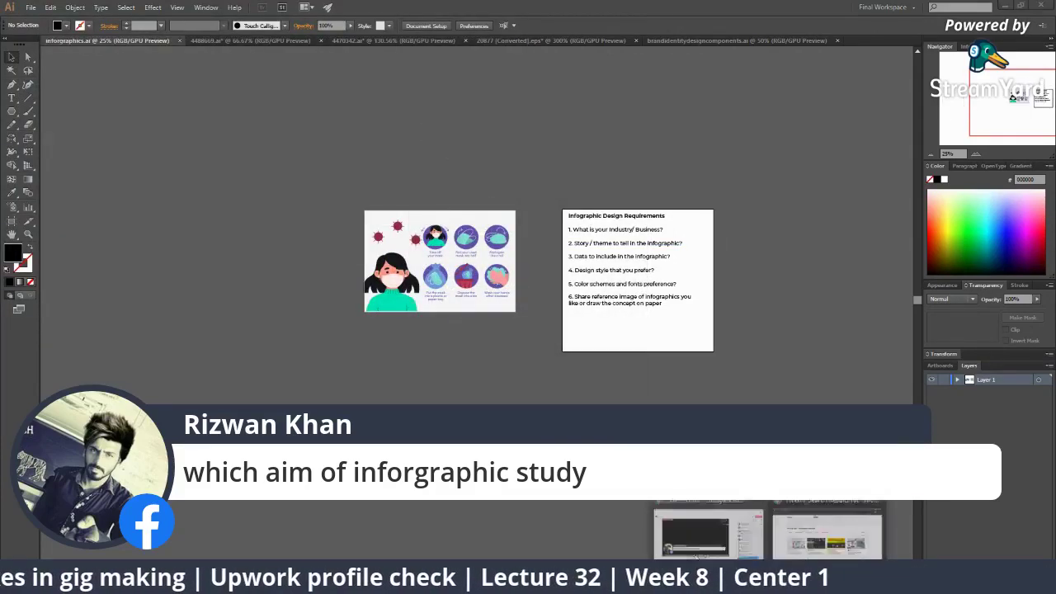
{"action": "left_click", "coordinate": [708, 535]}
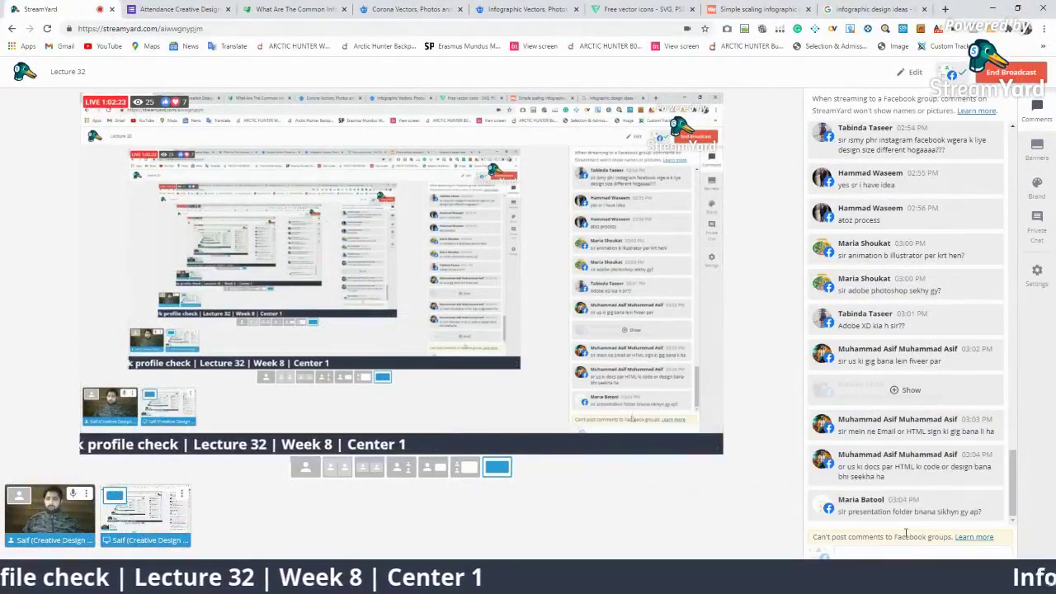
- Feature the viewer's presentation folder question on stream, then leave the StreamYard tab
{"action": "left_click", "coordinate": [907, 508]}
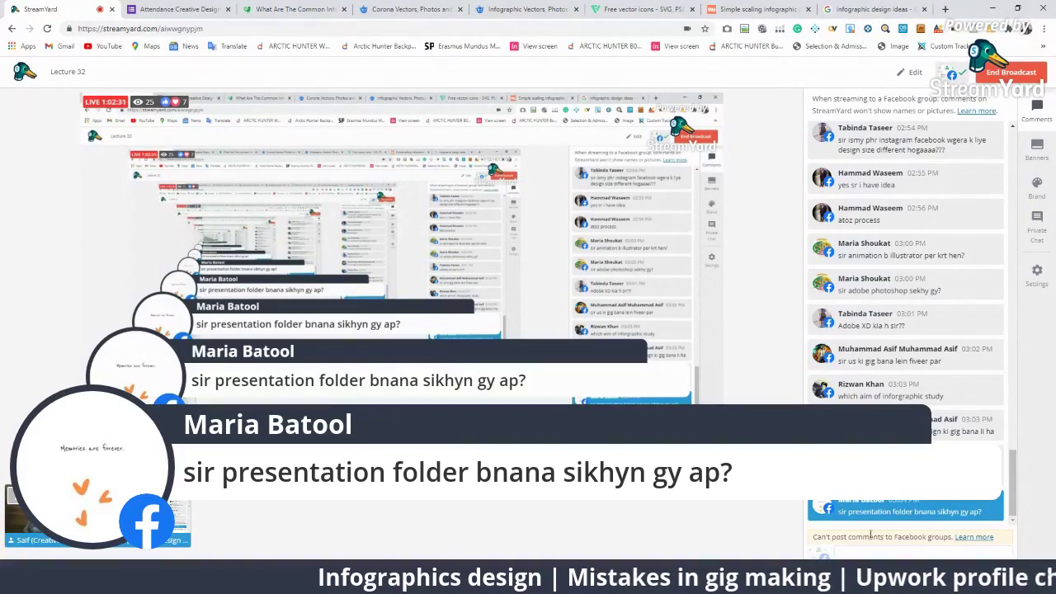
{"action": "left_click", "coordinate": [755, 9]}
- Open Google Drive and switch to the other signed-in account
{"action": "left_click", "coordinate": [870, 9]}
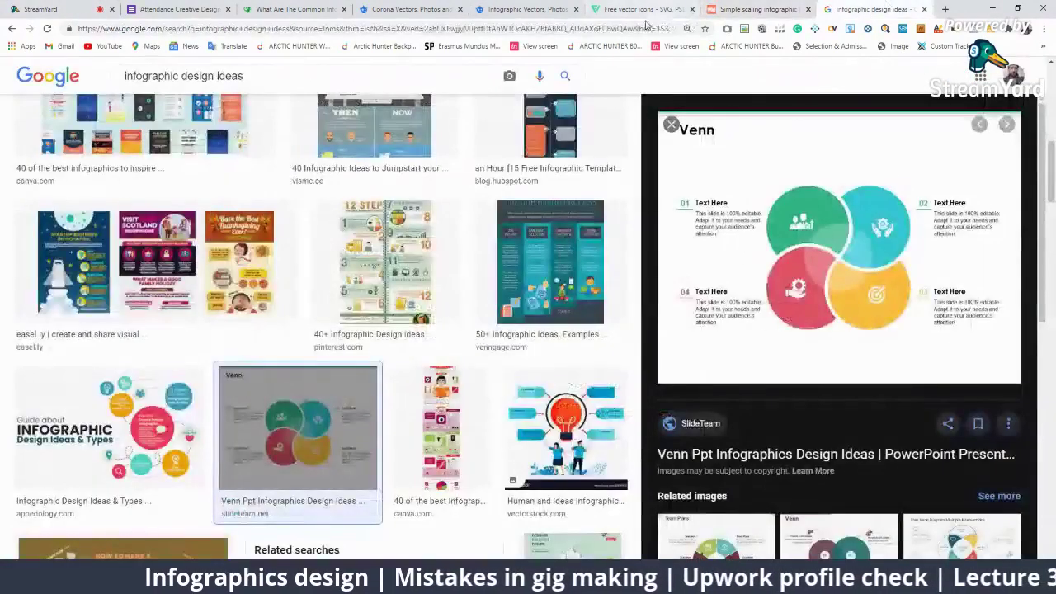
{"action": "left_click", "coordinate": [648, 27]}
{"action": "type", "text": "dr"}
{"action": "key", "text": "Return"}
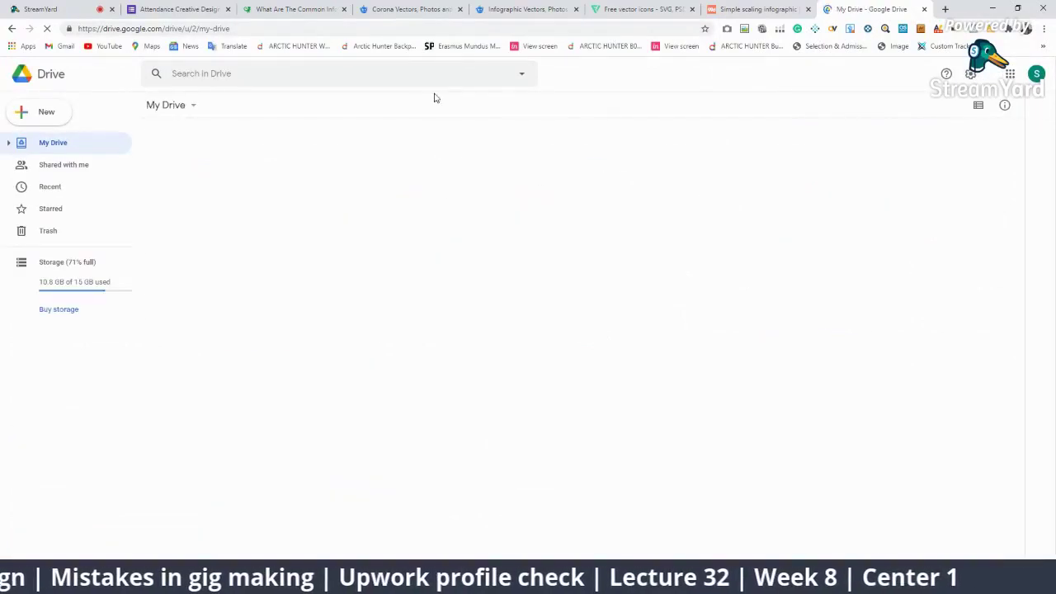
{"action": "left_click", "coordinate": [1038, 80]}
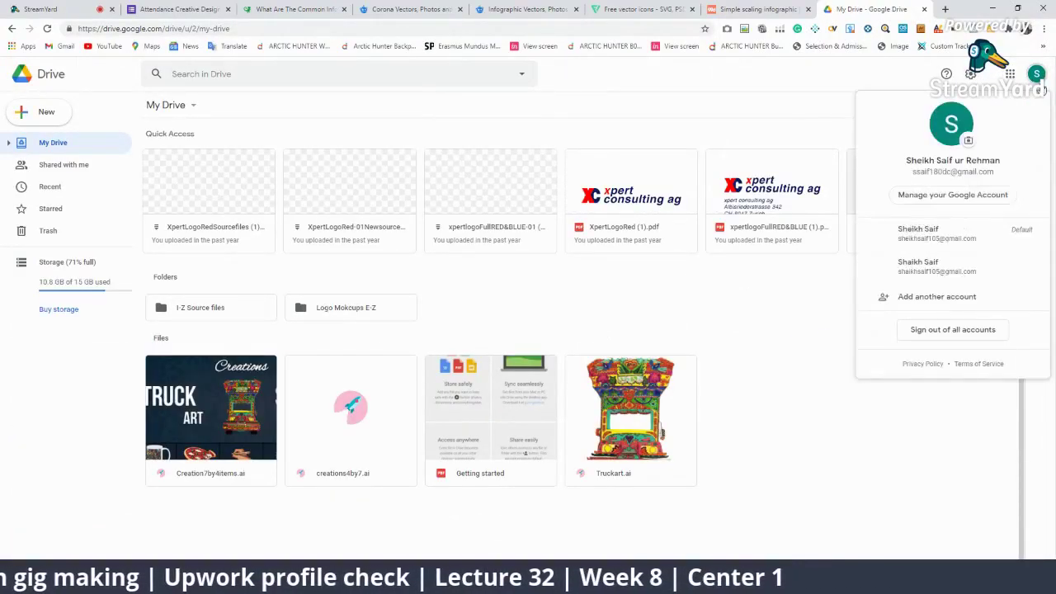
{"action": "left_click", "coordinate": [939, 240]}
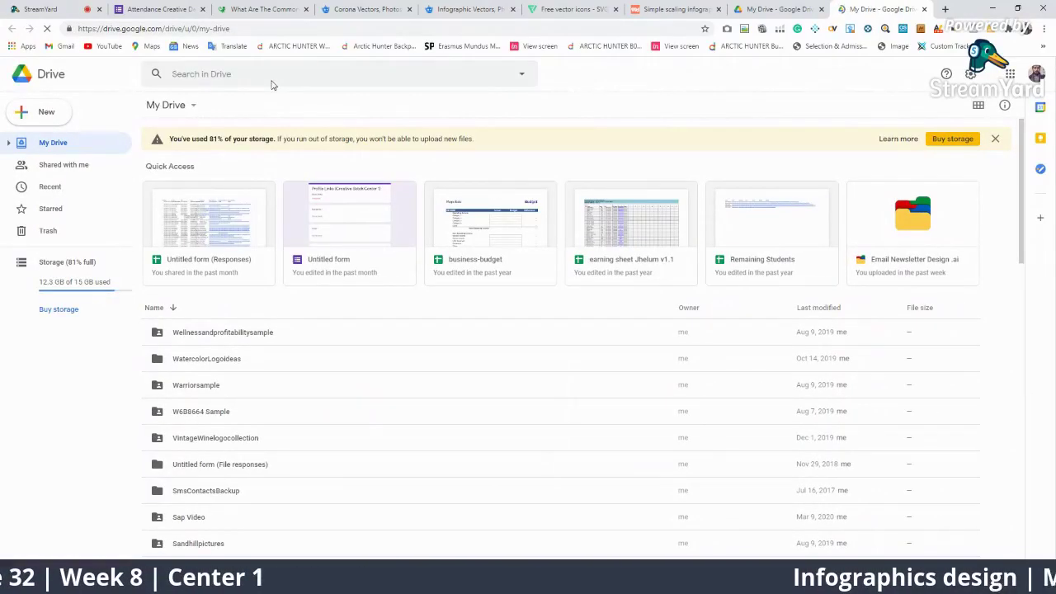
- Search Drive for erozgaar and open the Erozgaar Class files folder
{"action": "left_click", "coordinate": [273, 78]}
{"action": "type", "text": "eroz"}
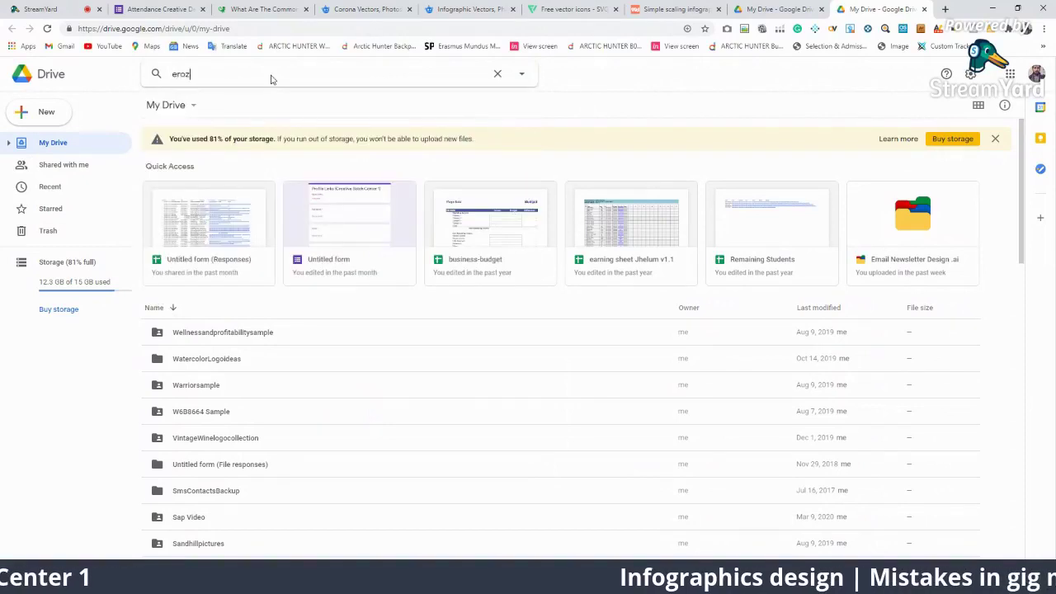
{"action": "type", "text": "gaar"}
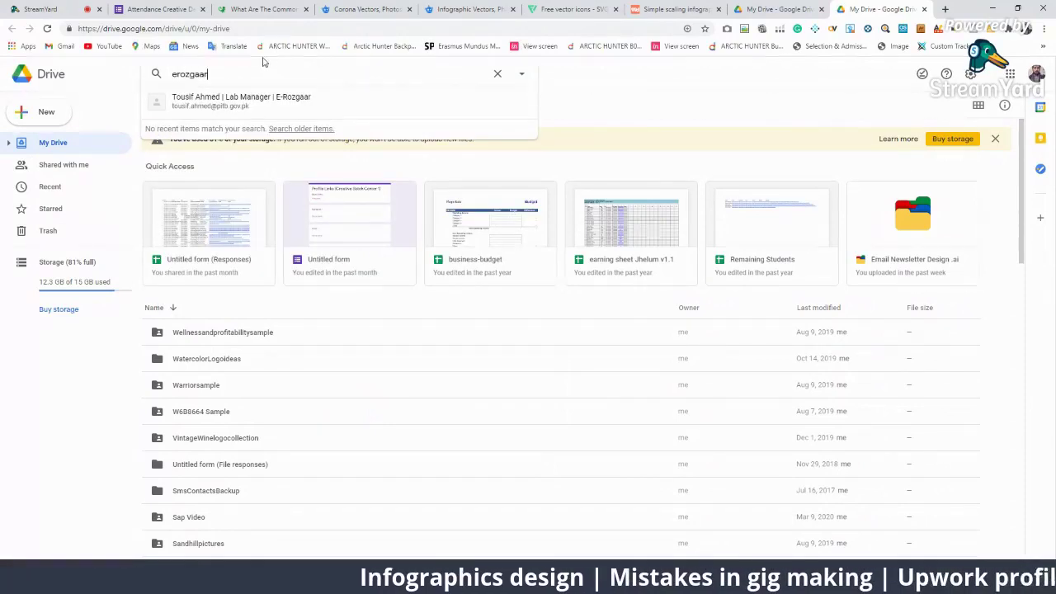
{"action": "key", "text": "Return"}
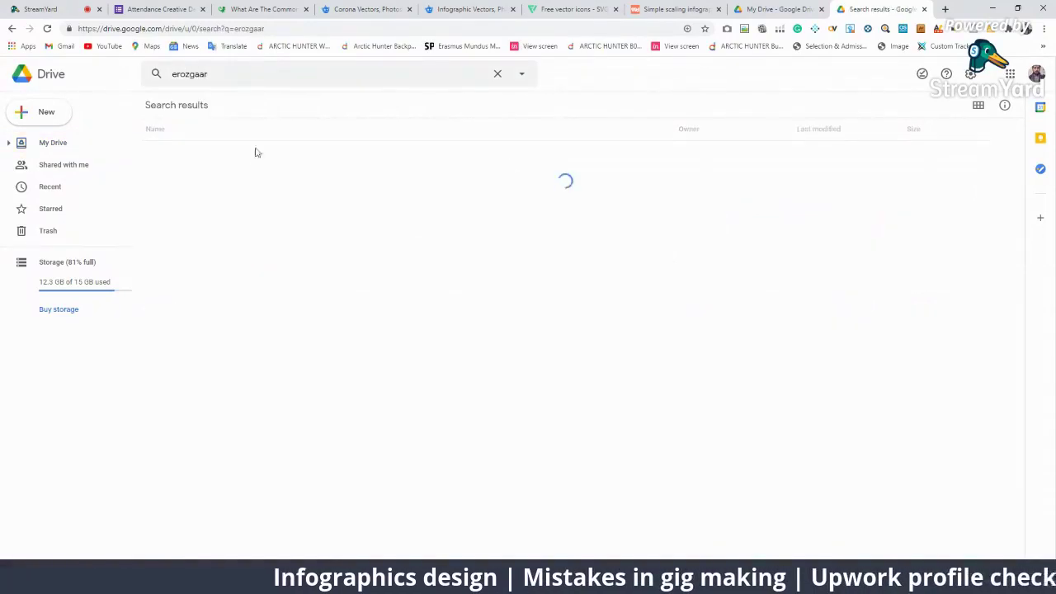
{"action": "double_click", "coordinate": [219, 158]}
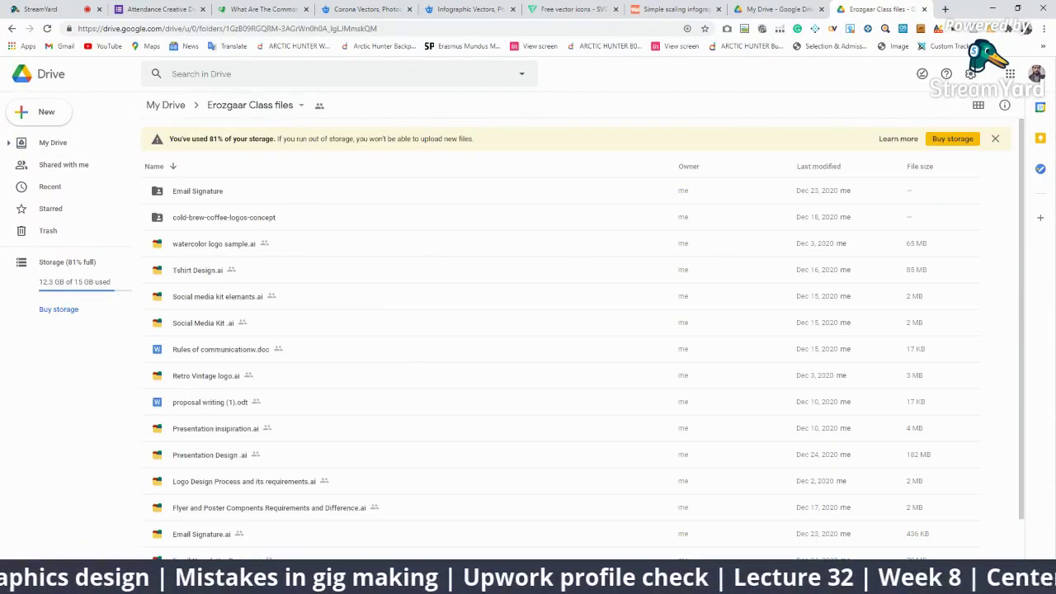
- Upload brandidentitydesigncomponents.ai and infographics.ai from Downloads into the folder
{"action": "key", "text": "alt+Tab"}
{"action": "left_click", "coordinate": [421, 103]}
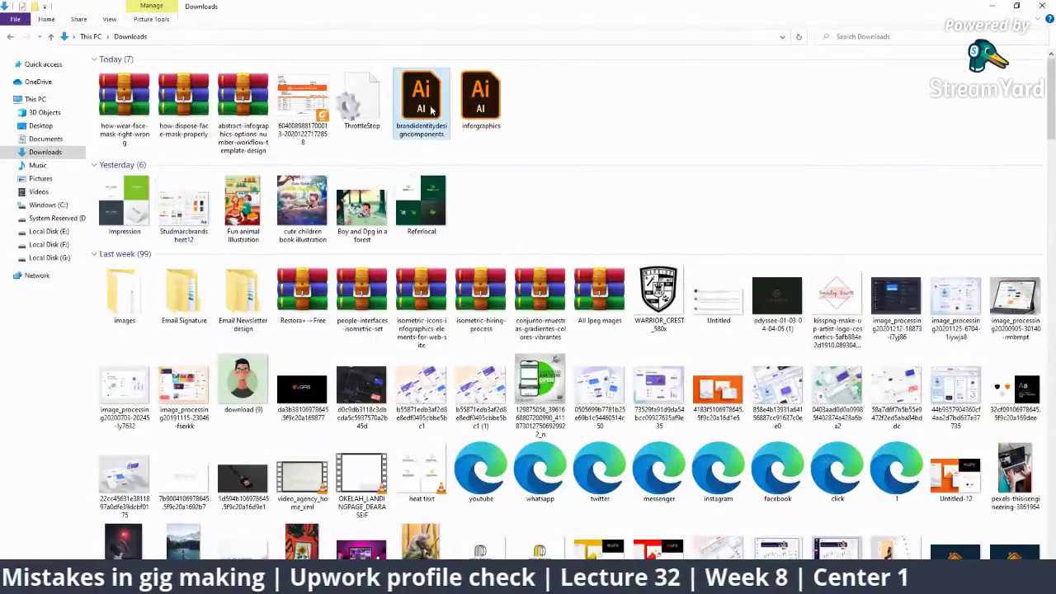
{"action": "left_click", "coordinate": [473, 110], "text": "ctrl"}
{"action": "mouse_move", "coordinate": [720, 569]}
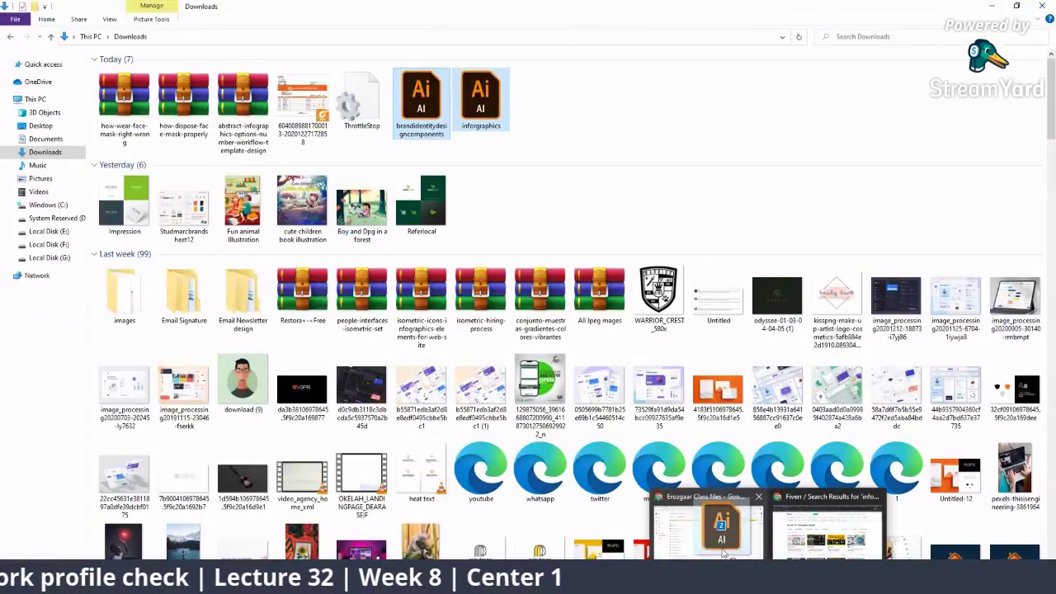
{"action": "left_click_drag", "start_coordinate": [707, 528], "coordinate": [508, 198]}
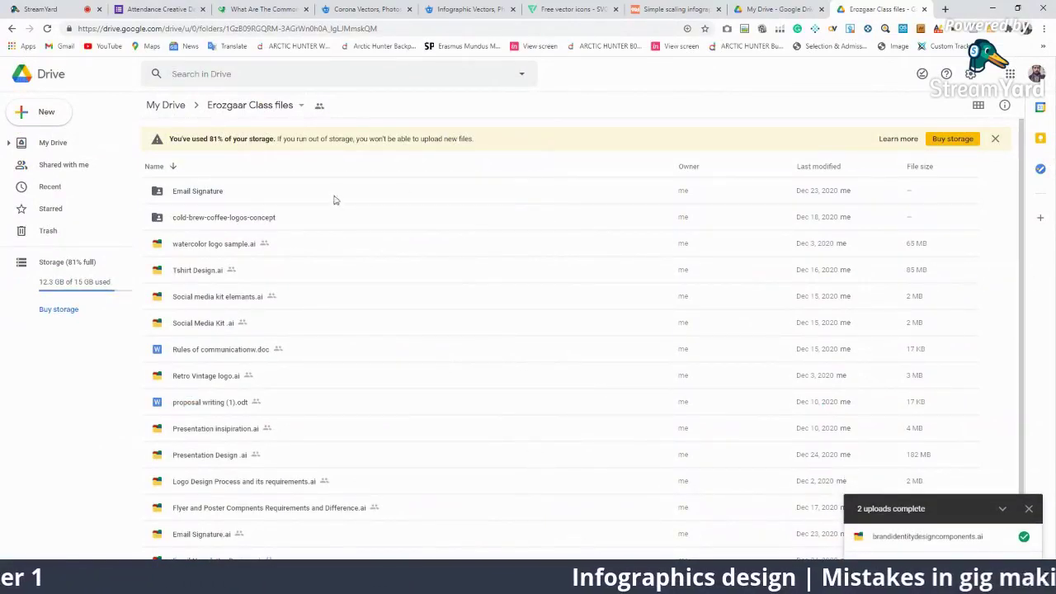
- Copy the Erozgaar Class files folder's anyone-can-view share link
{"action": "left_click", "coordinate": [301, 105]}
{"action": "left_click", "coordinate": [264, 193]}
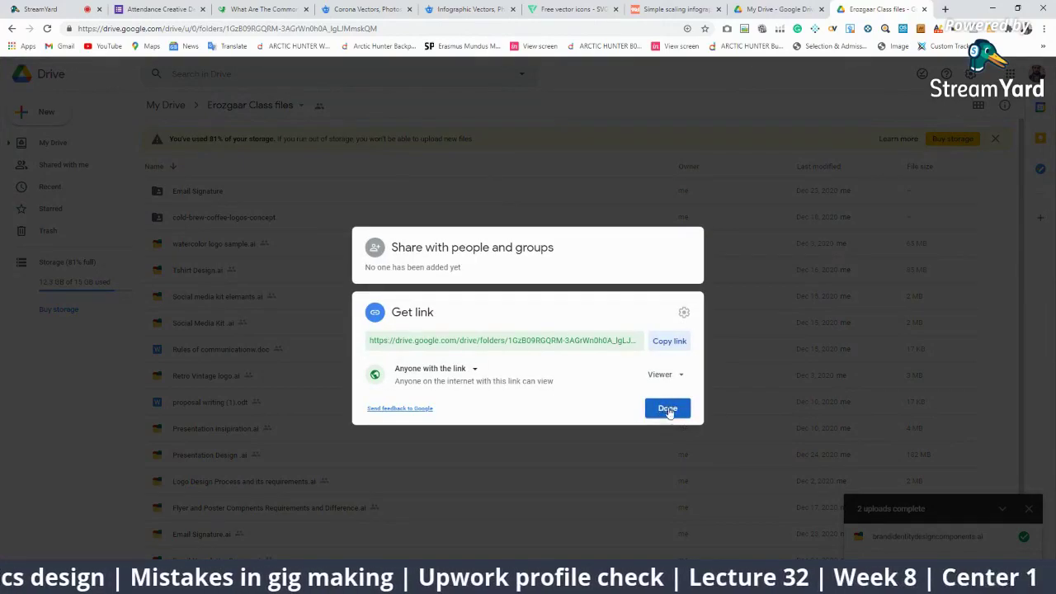
{"action": "left_click", "coordinate": [669, 341]}
{"action": "left_click", "coordinate": [668, 409]}
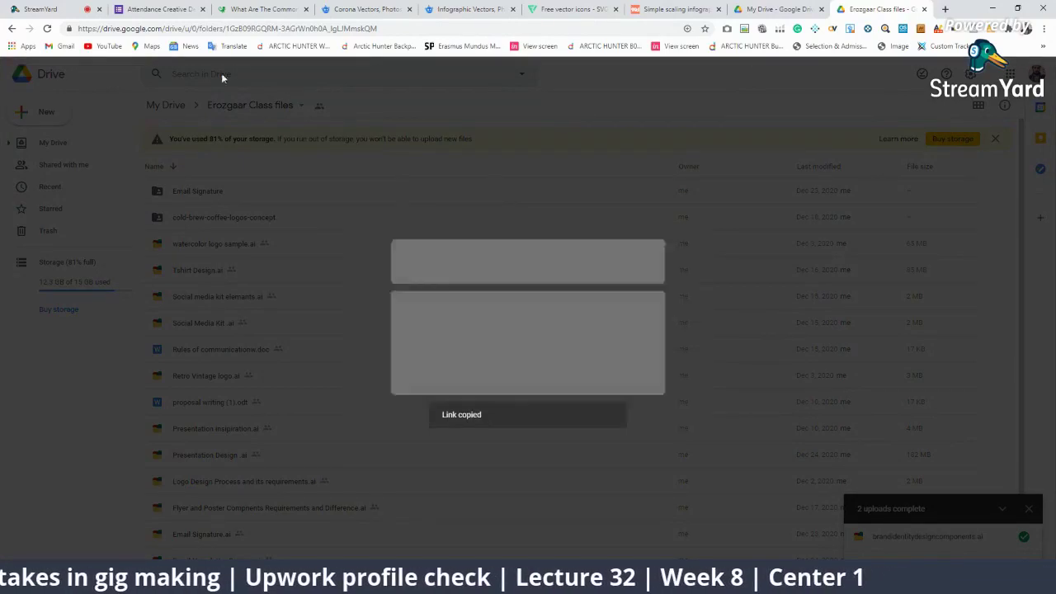
- Go to Facebook and open the ERC (Creative domain-01) group
{"action": "left_click", "coordinate": [363, 9]}
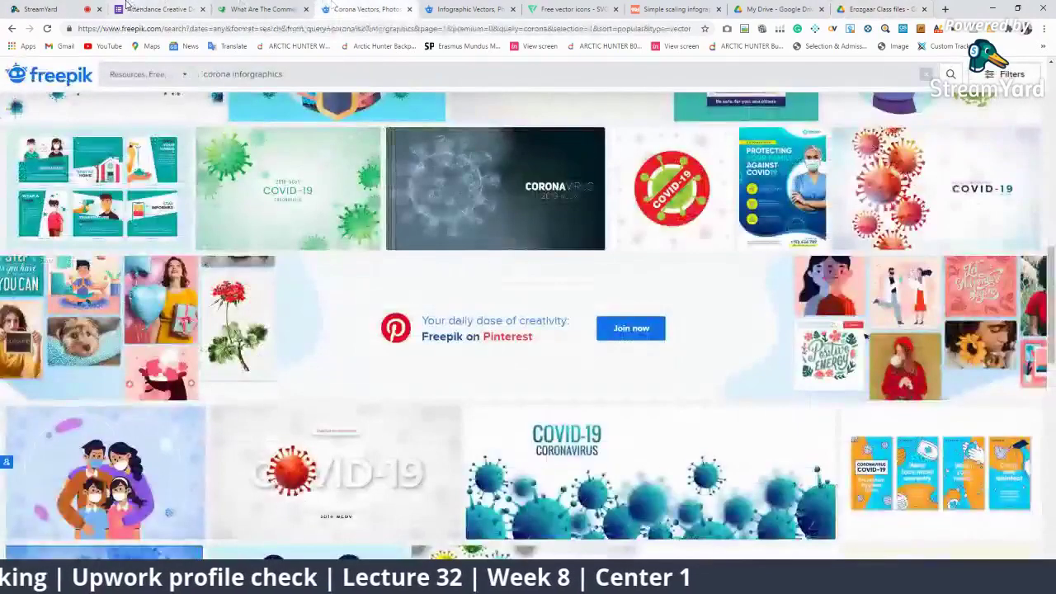
{"action": "left_click", "coordinate": [156, 9]}
{"action": "type", "text": "facebook"}
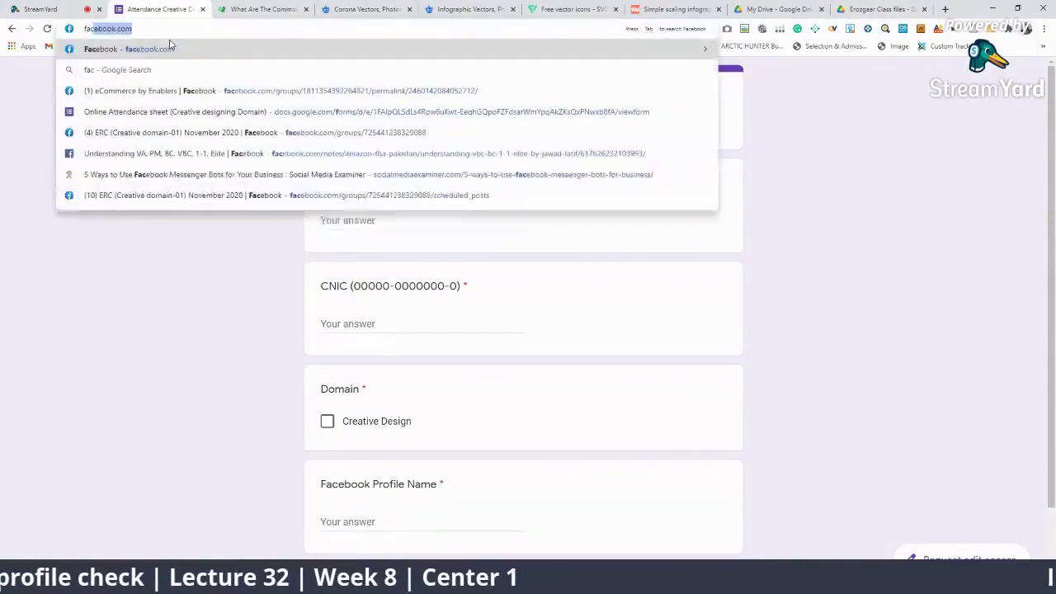
{"action": "key", "text": "Return"}
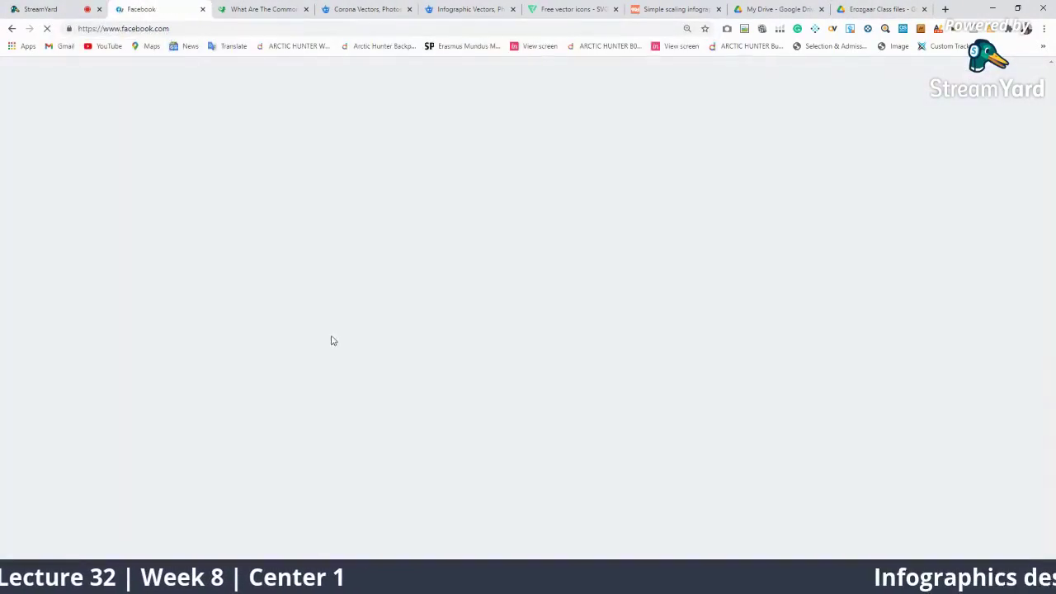
{"action": "scroll", "coordinate": [332, 349], "scroll_direction": "down", "scroll_amount": 2}
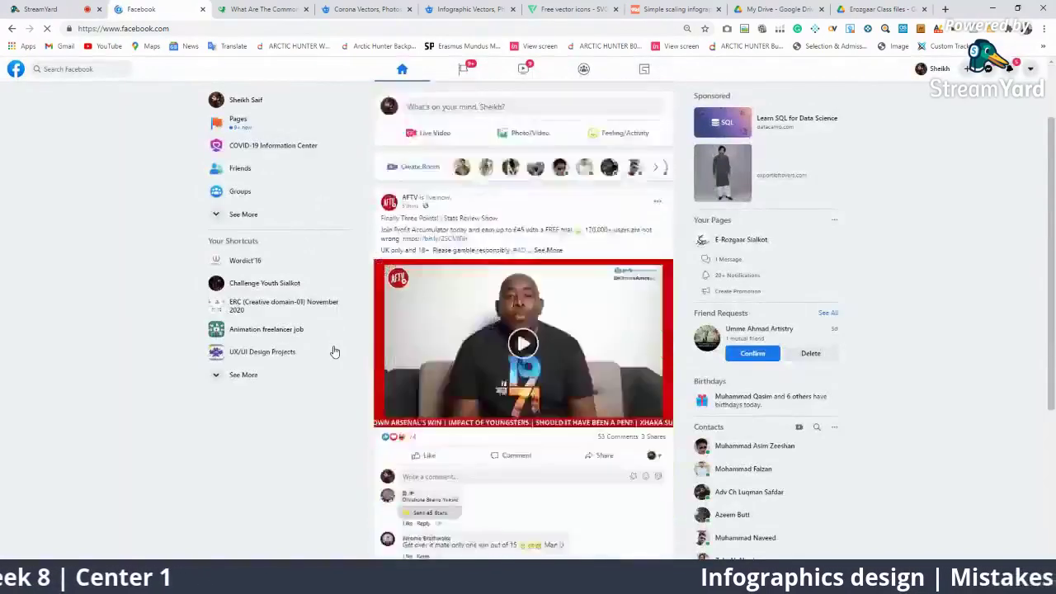
{"action": "scroll", "coordinate": [332, 348], "scroll_direction": "down", "scroll_amount": 2}
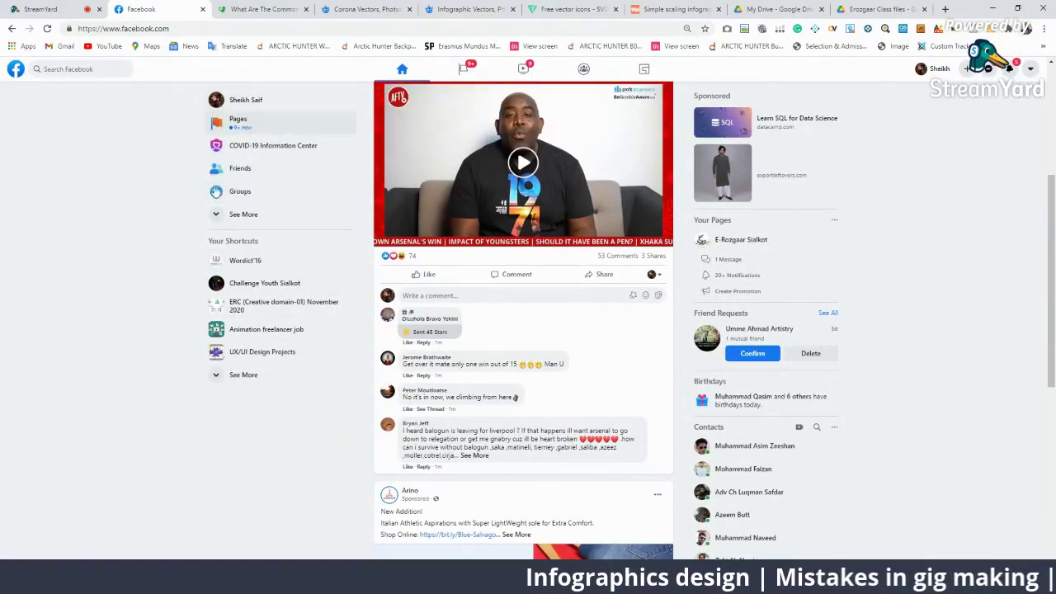
{"action": "left_click", "coordinate": [282, 308]}
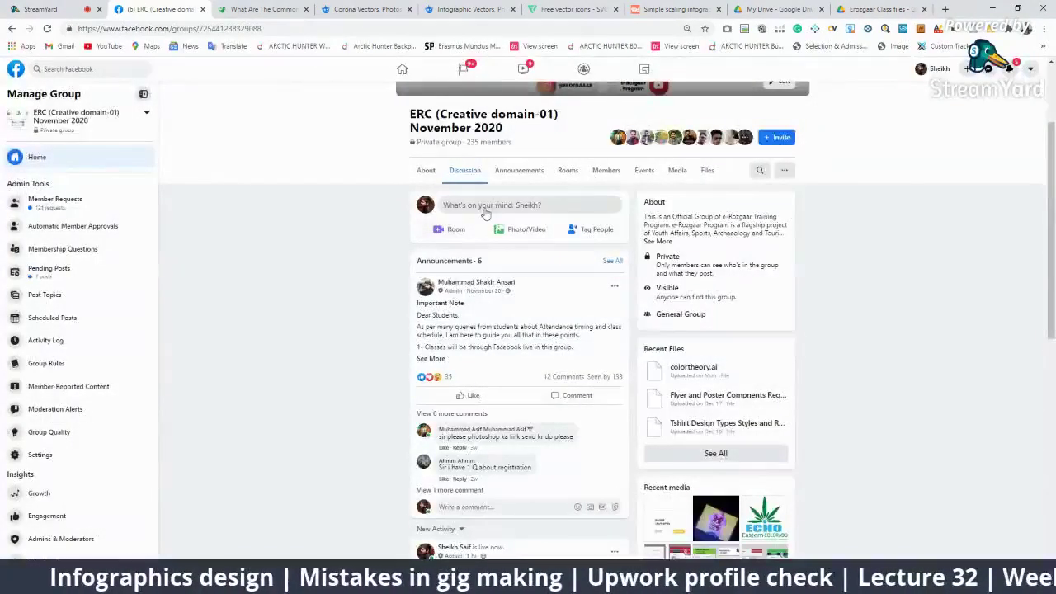
- Post a 'the class files available' message with the pasted Drive folder link
{"action": "left_click", "coordinate": [565, 208]}
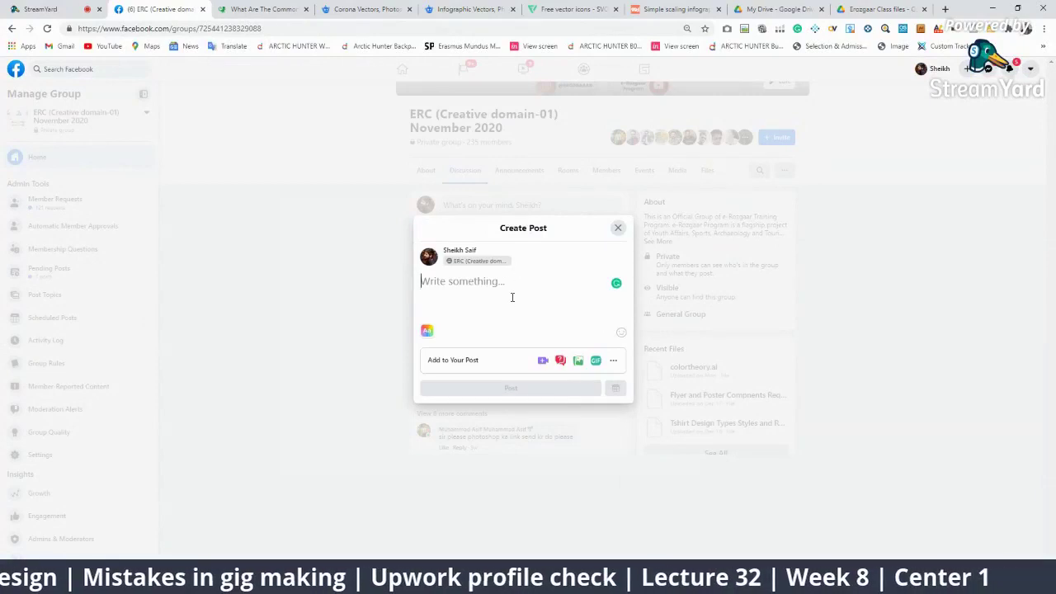
{"action": "type", "text": "Here yo"}
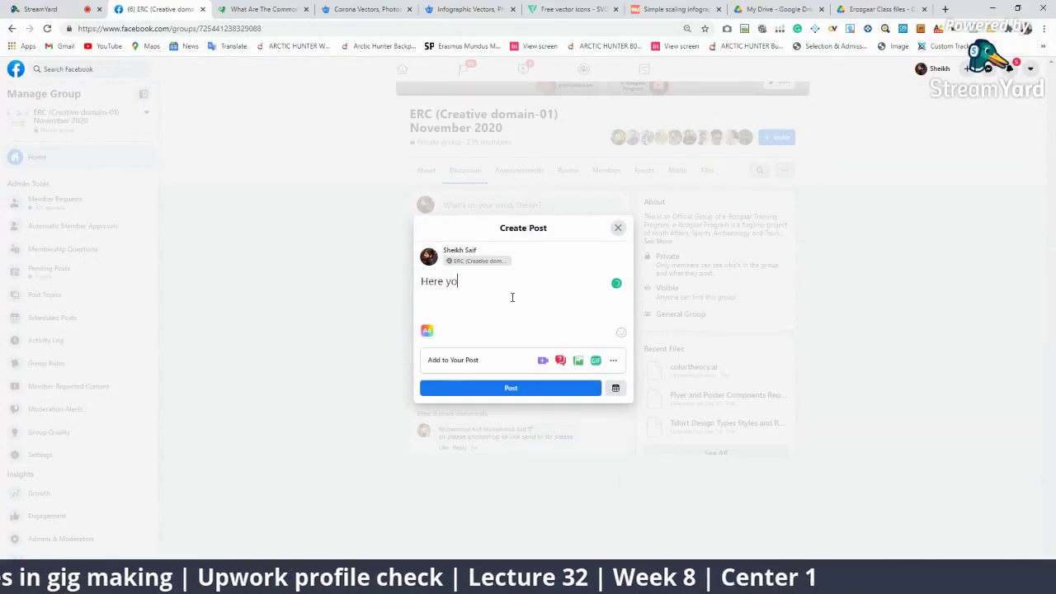
{"action": "type", "text": "get alk"}
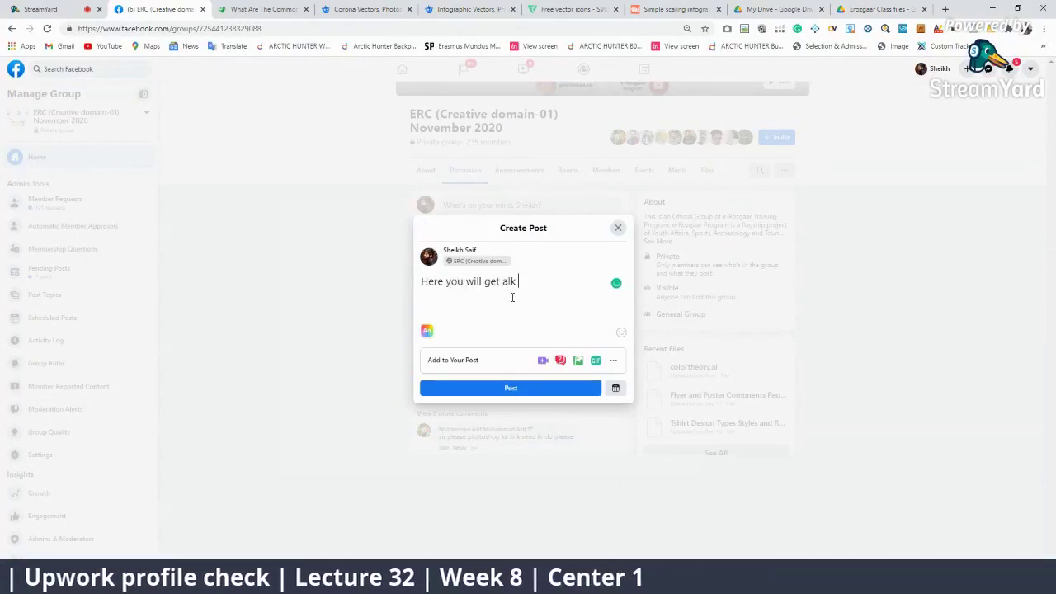
{"action": "key", "text": "BackSpace"}
{"action": "type", "text": "the class "}
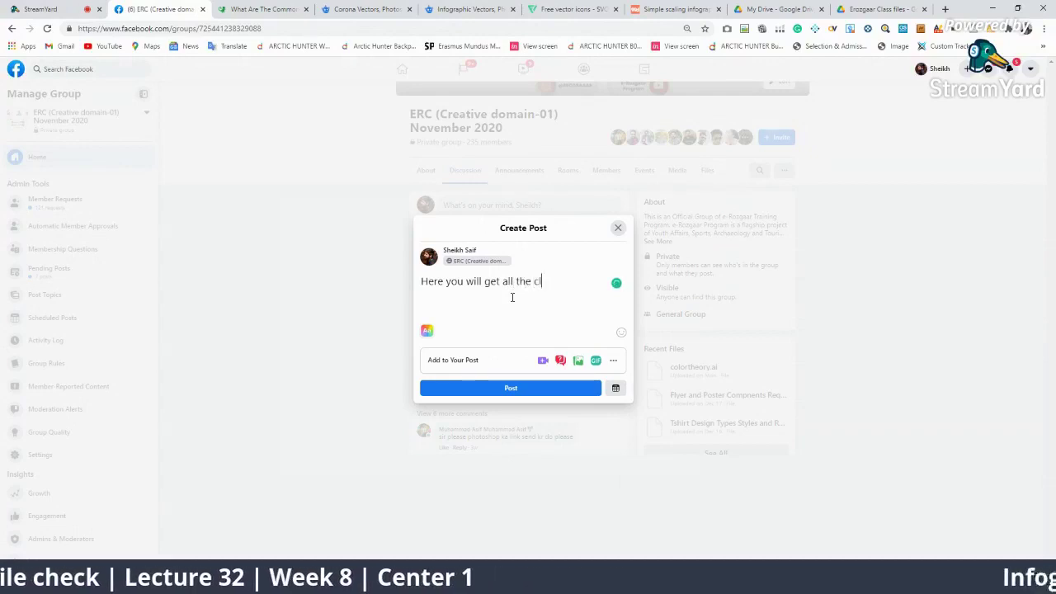
{"action": "type", "text": "files "}
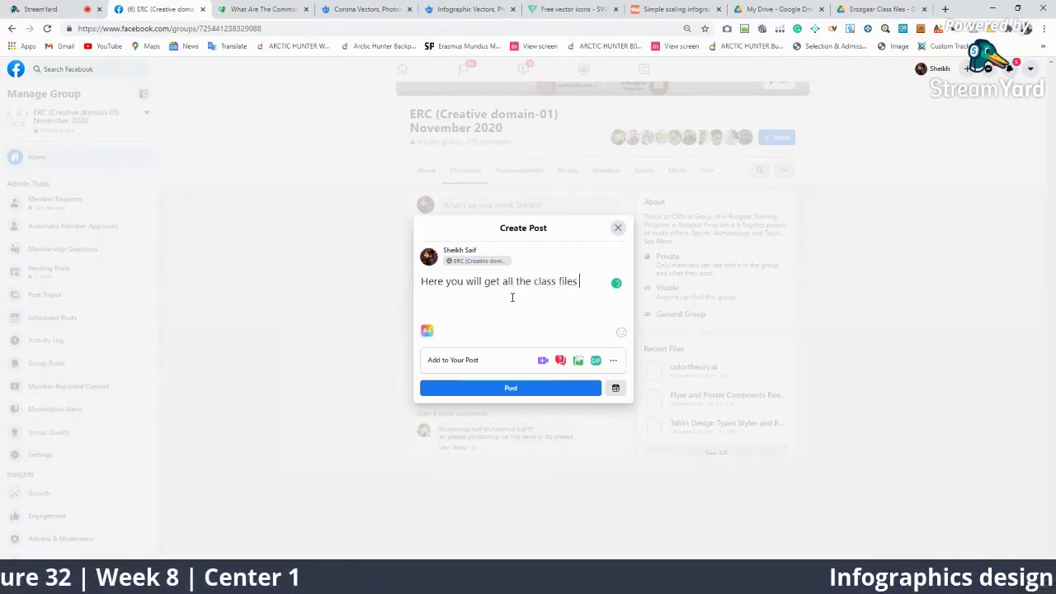
{"action": "type", "text": "available till now."}
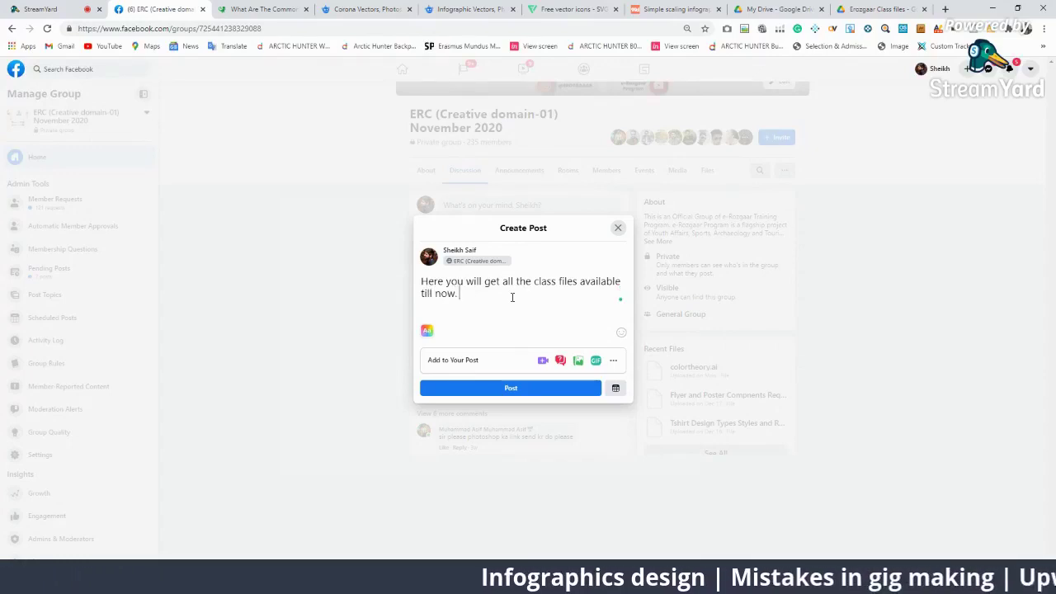
{"action": "key", "text": "Return"}
{"action": "key", "text": "Return"}
{"action": "key", "text": "ctrl+v"}
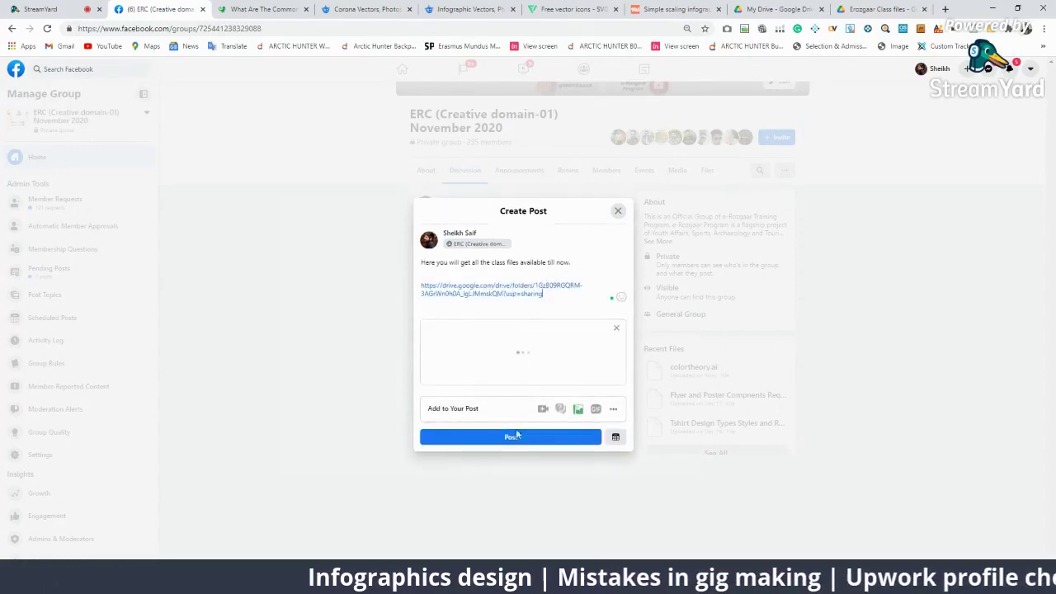
{"action": "left_click", "coordinate": [517, 434]}
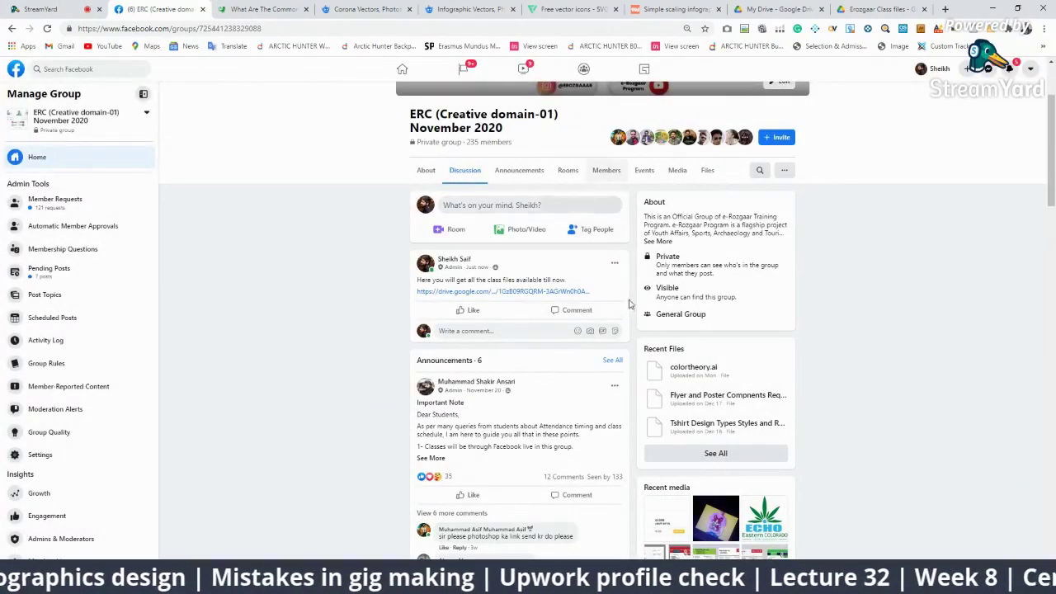
- Open the posted Drive link to verify it, then return to the group page
{"action": "left_click", "coordinate": [582, 293]}
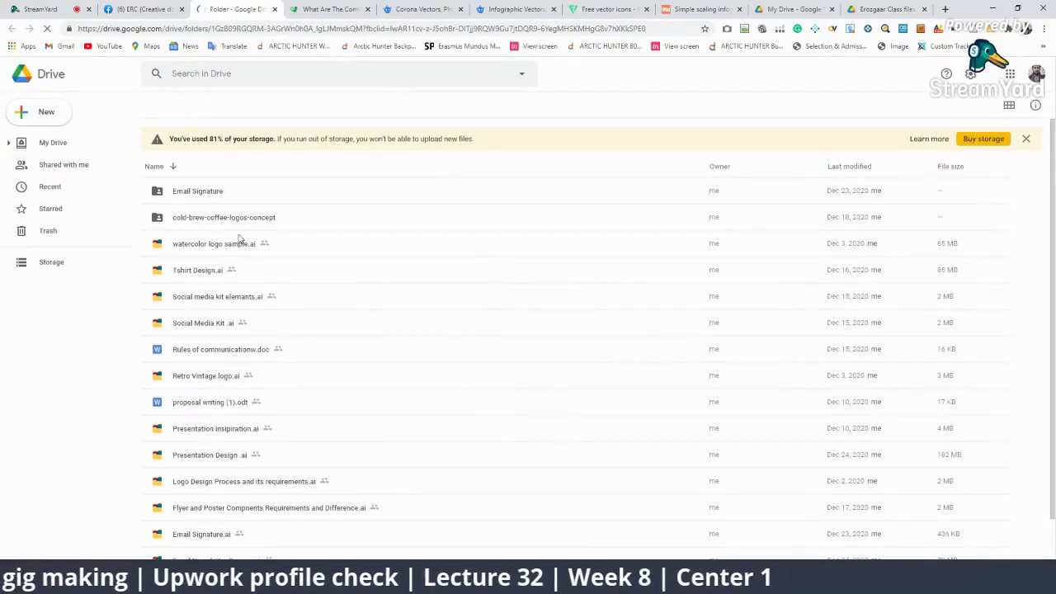
{"action": "scroll", "coordinate": [396, 396], "scroll_direction": "down", "scroll_amount": 1}
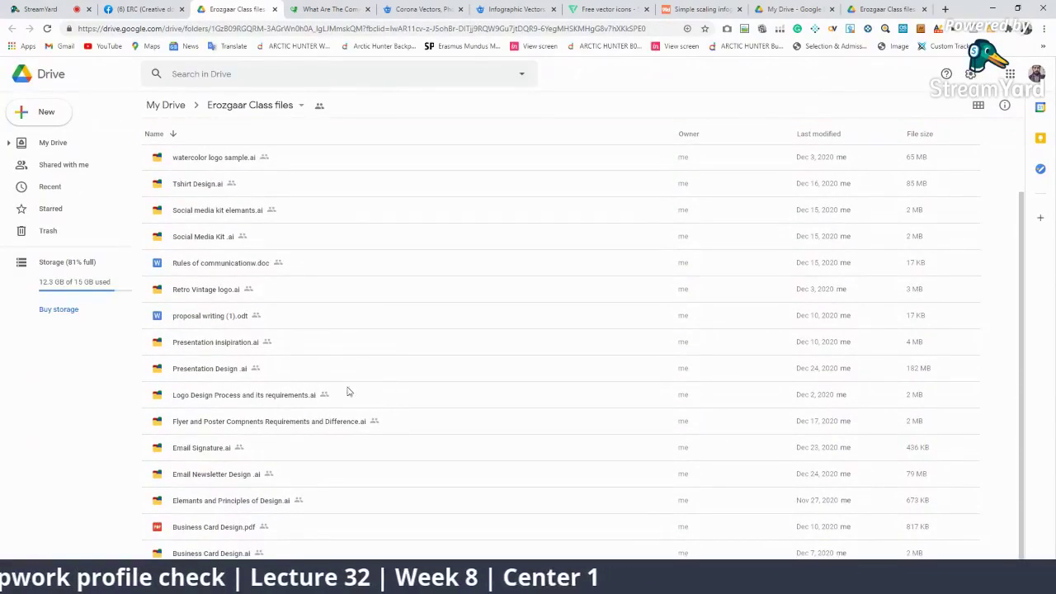
{"action": "scroll", "coordinate": [347, 392], "scroll_direction": "up", "scroll_amount": 1}
{"action": "left_click", "coordinate": [275, 9]}
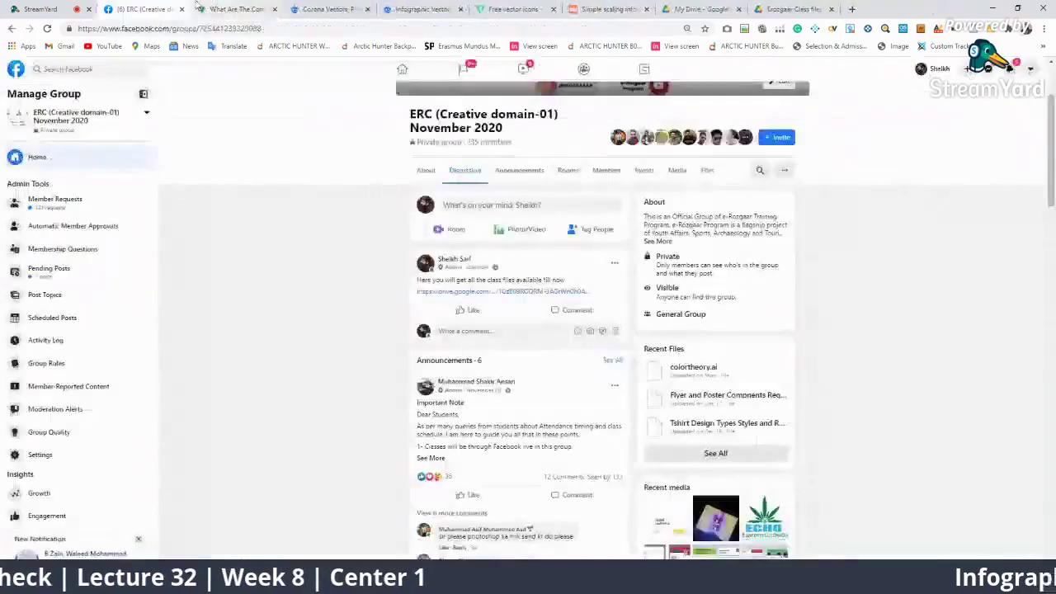
{"action": "left_click", "coordinate": [49, 9]}
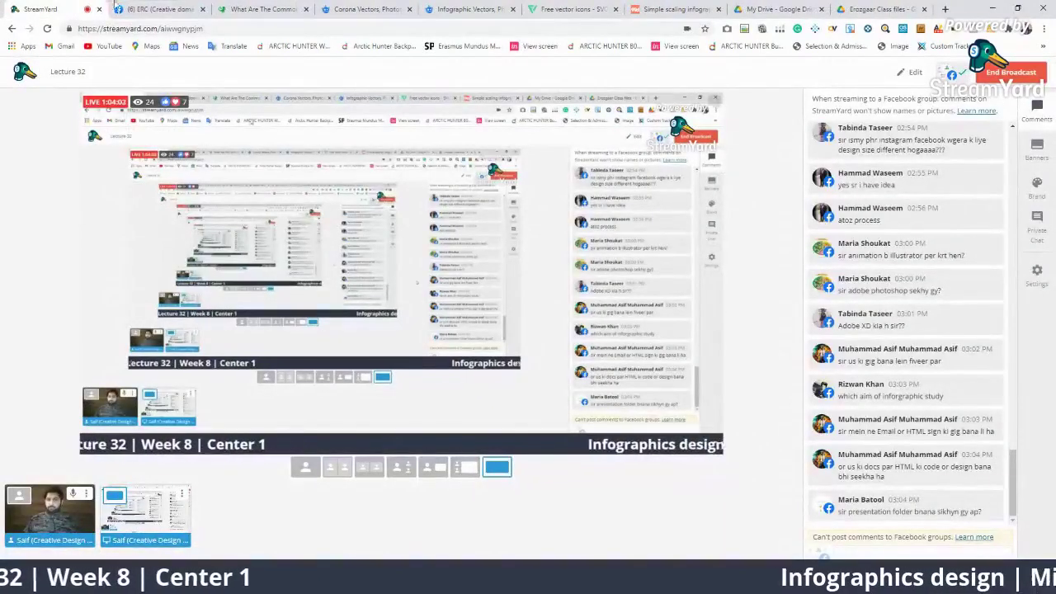
{"action": "left_click", "coordinate": [115, 9]}
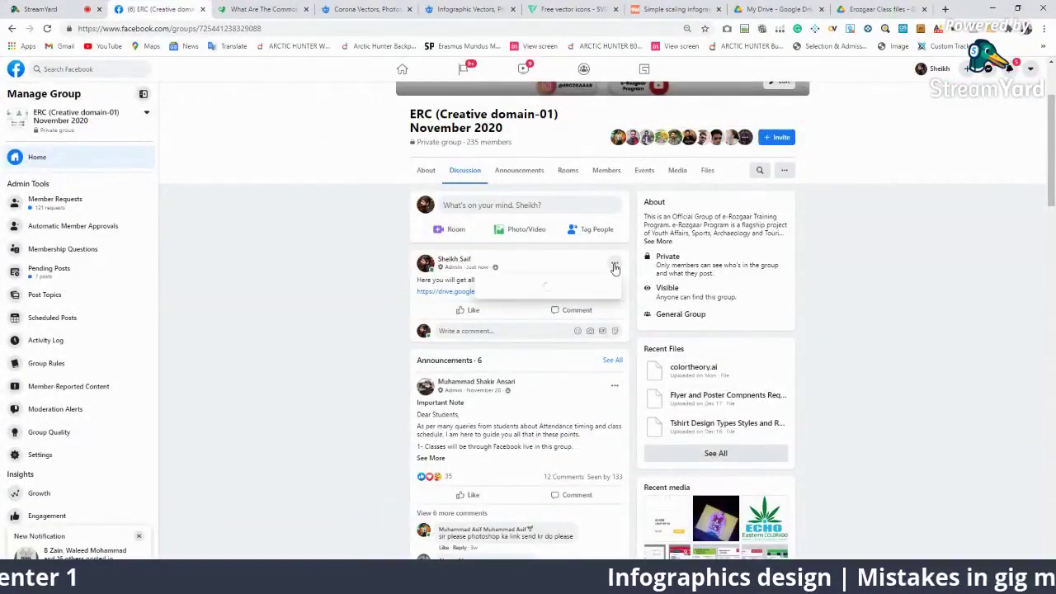
- Mark the class files post as a group announcement
{"action": "left_click", "coordinate": [615, 264]}
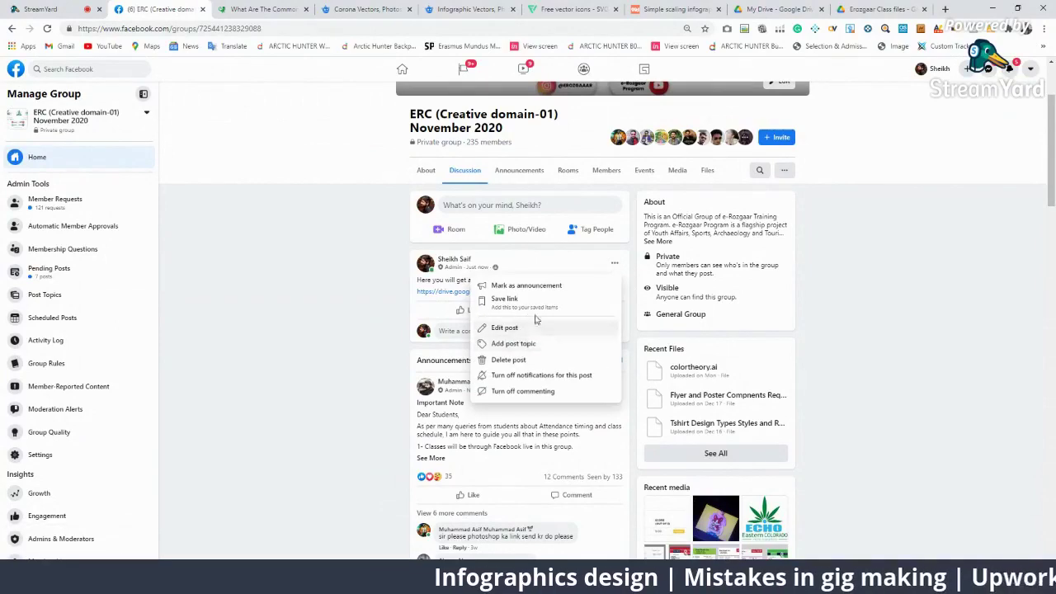
{"action": "left_click", "coordinate": [545, 285]}
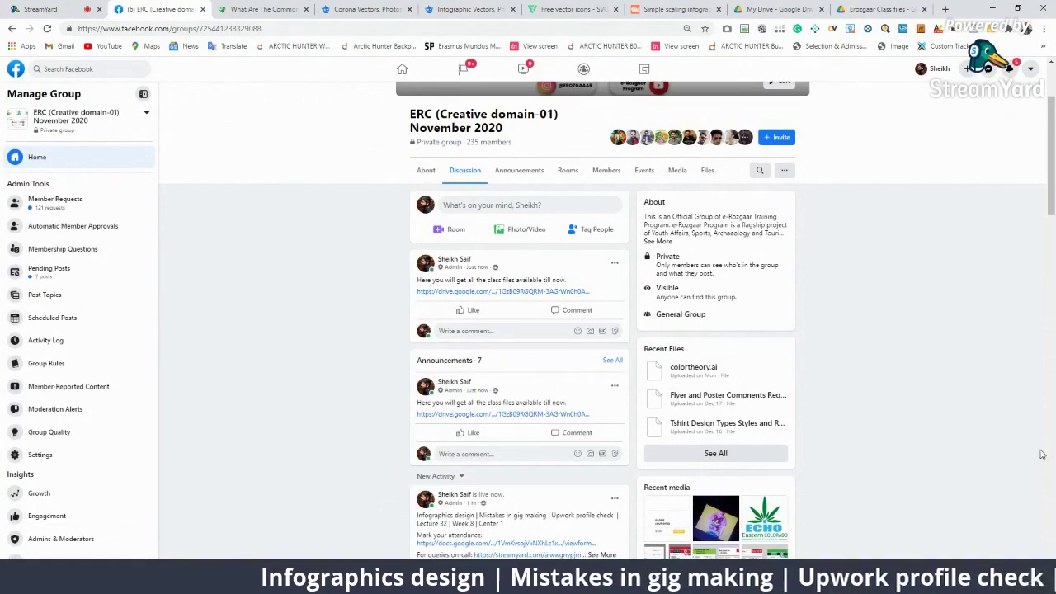
{"action": "scroll", "coordinate": [749, 389], "scroll_direction": "down", "scroll_amount": 3}
{"action": "scroll", "coordinate": [627, 367], "scroll_direction": "down", "scroll_amount": 1}
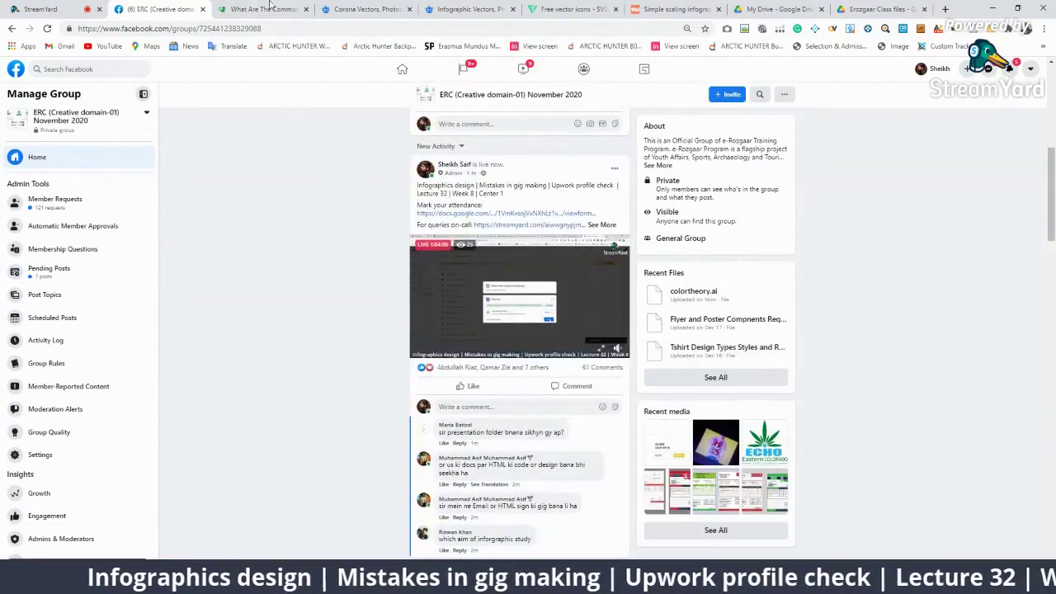
{"action": "left_click", "coordinate": [41, 9]}
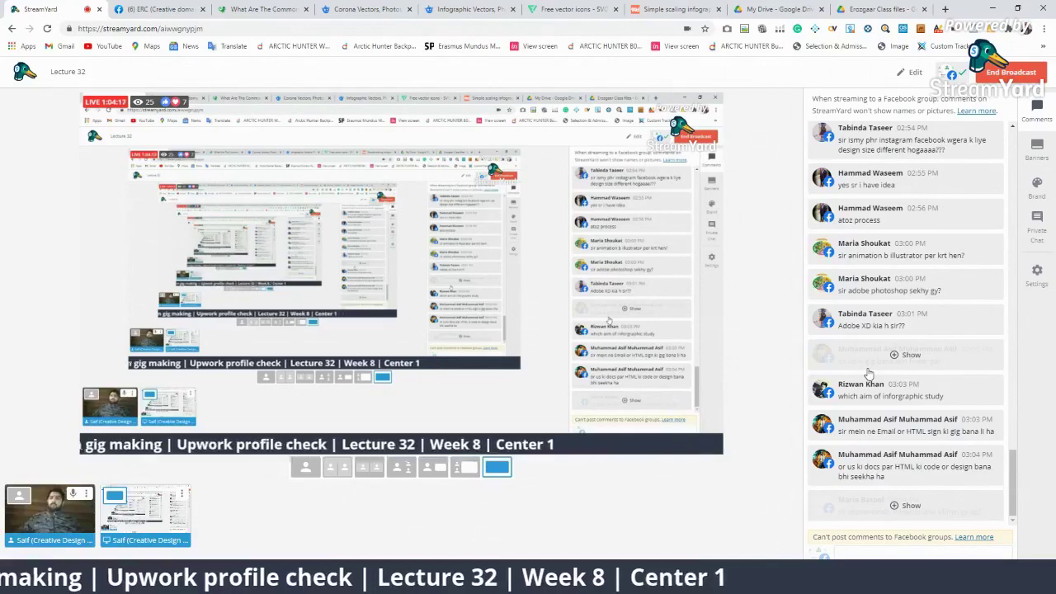
- Feature the Adobe XD question, remove its banner, and hide it from the comments
{"action": "left_click", "coordinate": [874, 322]}
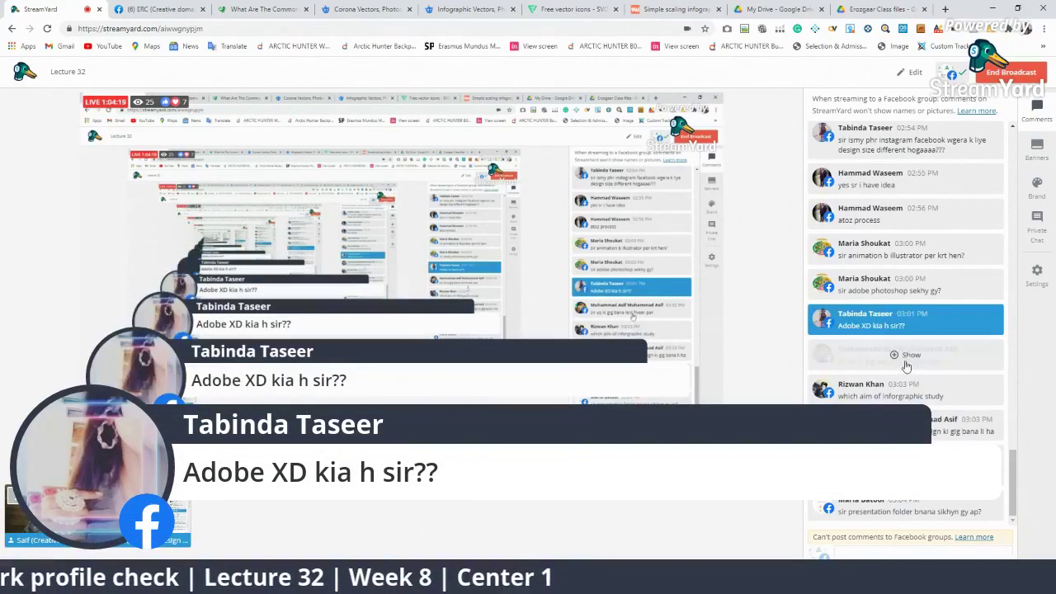
{"action": "left_click", "coordinate": [908, 356]}
{"action": "mouse_move", "coordinate": [905, 319]}
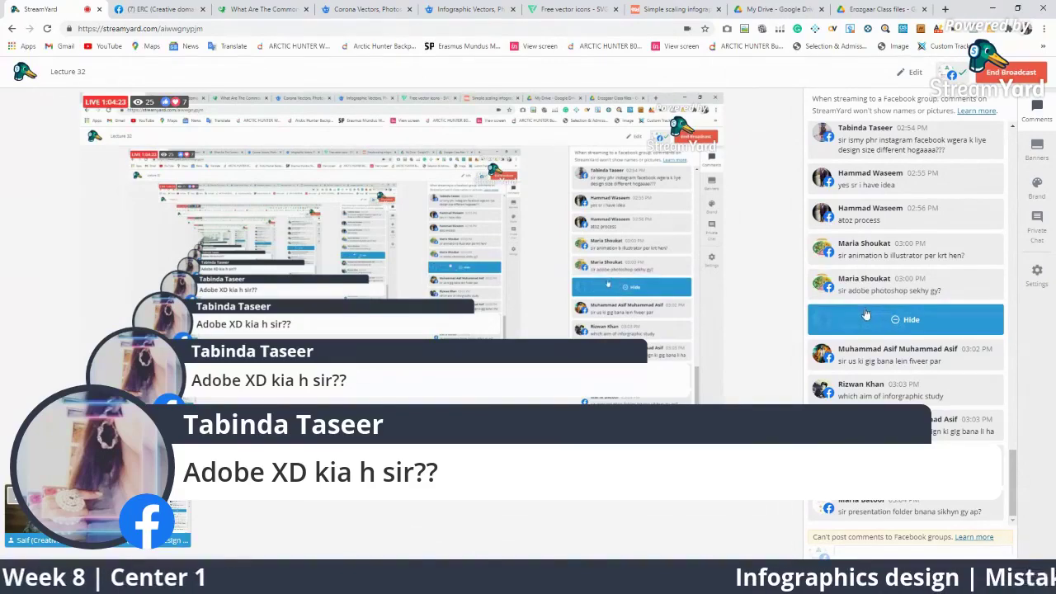
{"action": "left_click", "coordinate": [887, 325]}
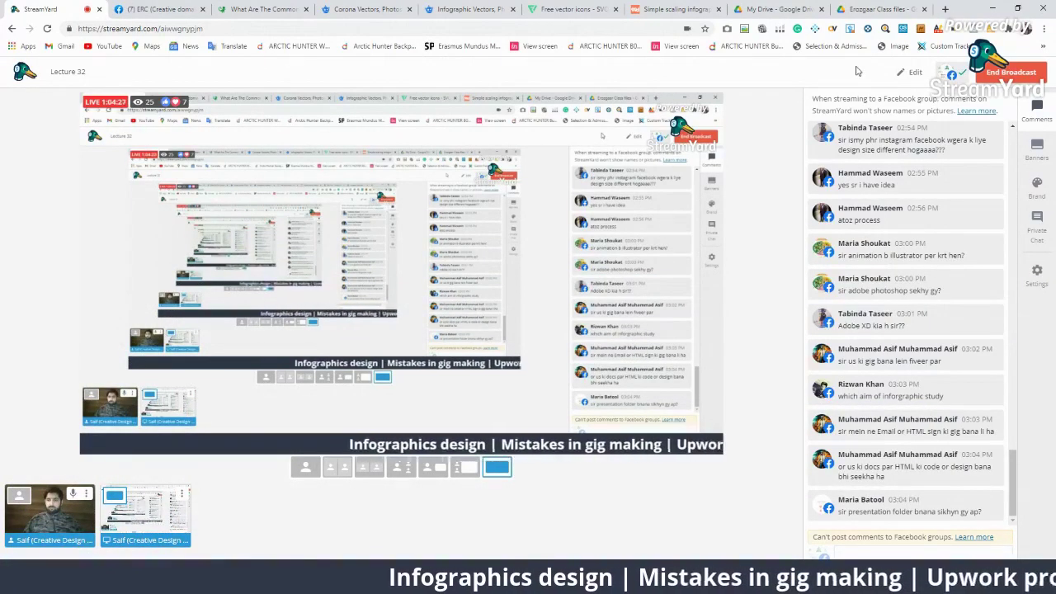
{"action": "left_click", "coordinate": [907, 320]}
{"action": "scroll", "coordinate": [948, 462], "scroll_direction": "up", "scroll_amount": 2}
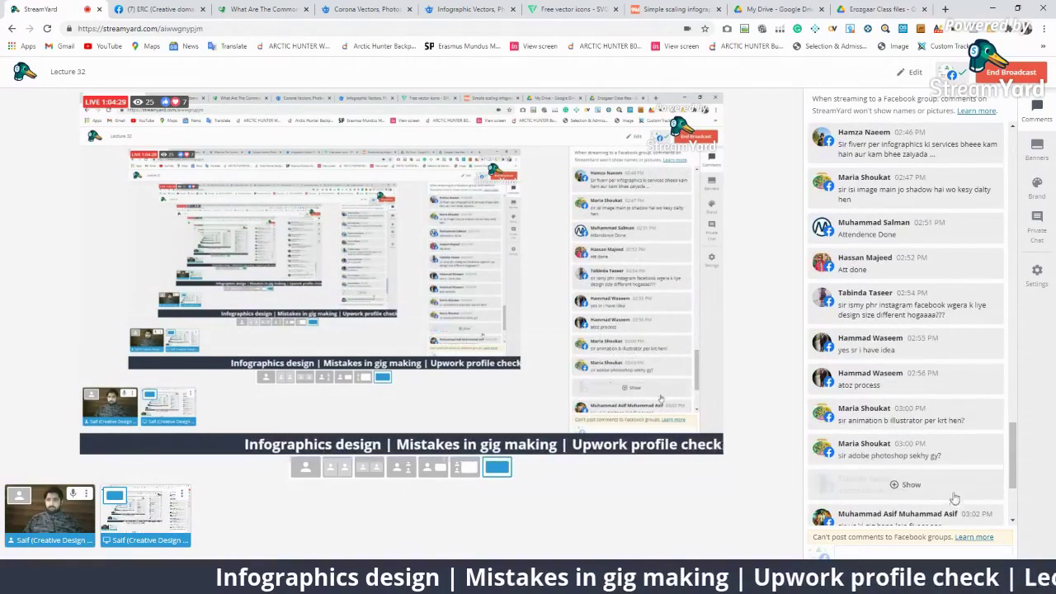
{"action": "scroll", "coordinate": [954, 495], "scroll_direction": "down", "scroll_amount": 2}
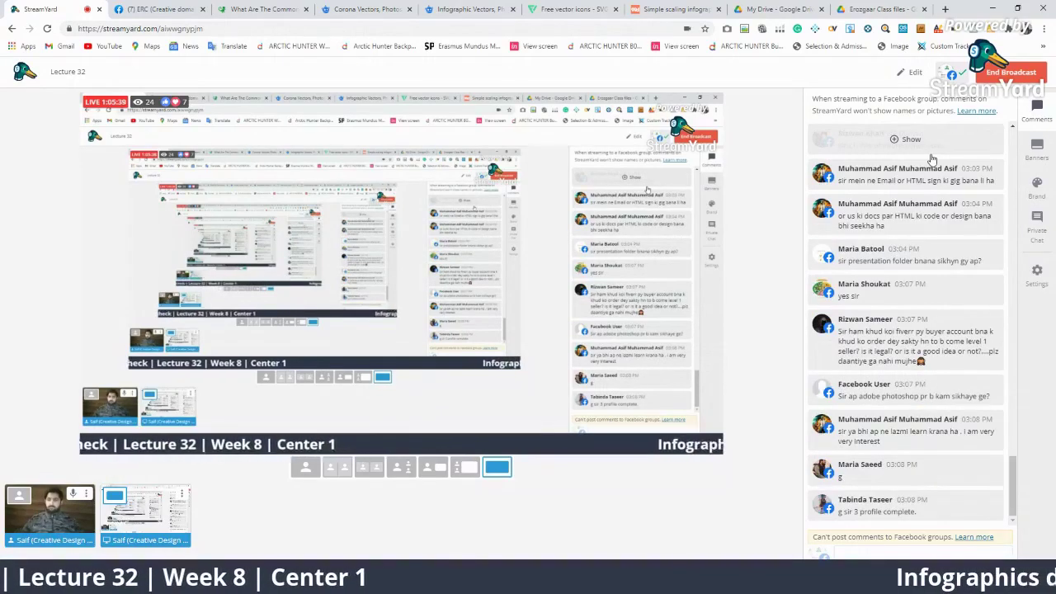
- Tidy hidden comments, then feature and clear the 'profile complete' comment on stream
{"action": "left_click", "coordinate": [911, 138]}
{"action": "left_click", "coordinate": [967, 312]}
{"action": "left_click", "coordinate": [911, 339]}
{"action": "left_click", "coordinate": [899, 507]}
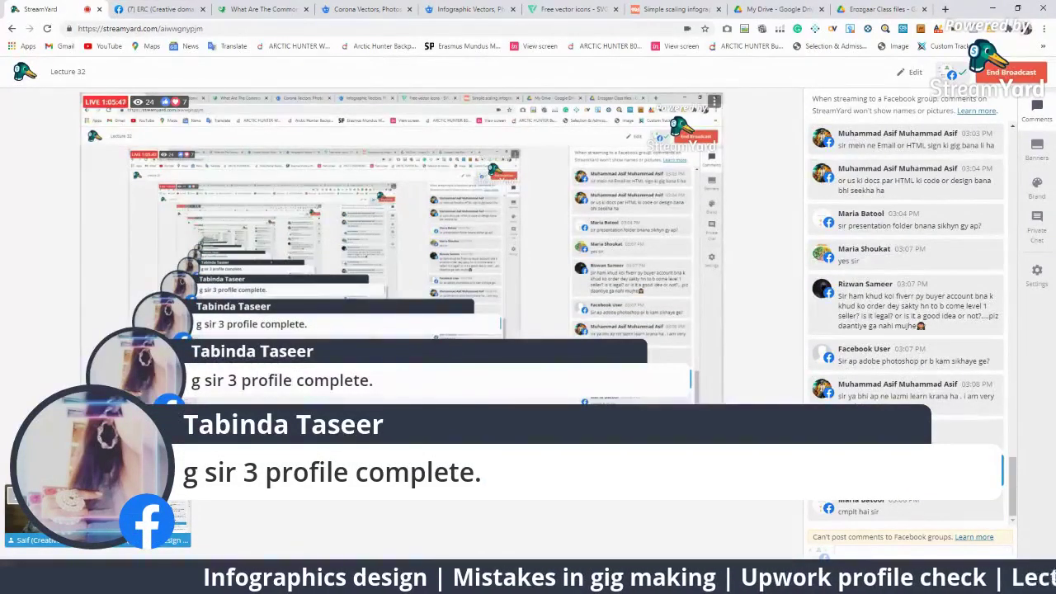
{"action": "left_click", "coordinate": [842, 473]}
{"action": "left_click", "coordinate": [841, 472]}
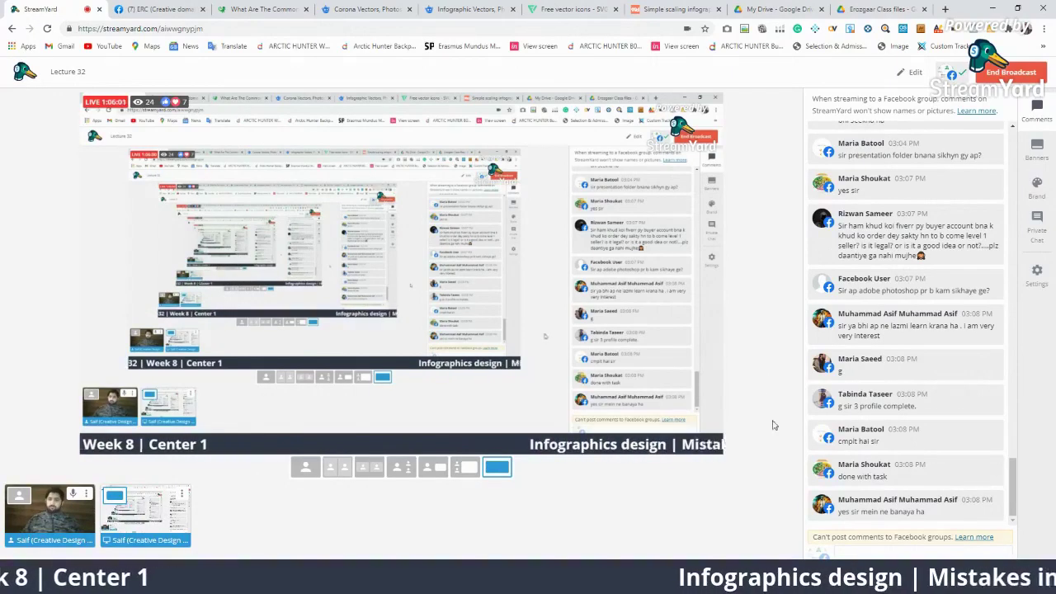
- Feature and clear the 'yes sir mein ne banaya ha' reply and the Upwork profiles comment
{"action": "left_click", "coordinate": [899, 504]}
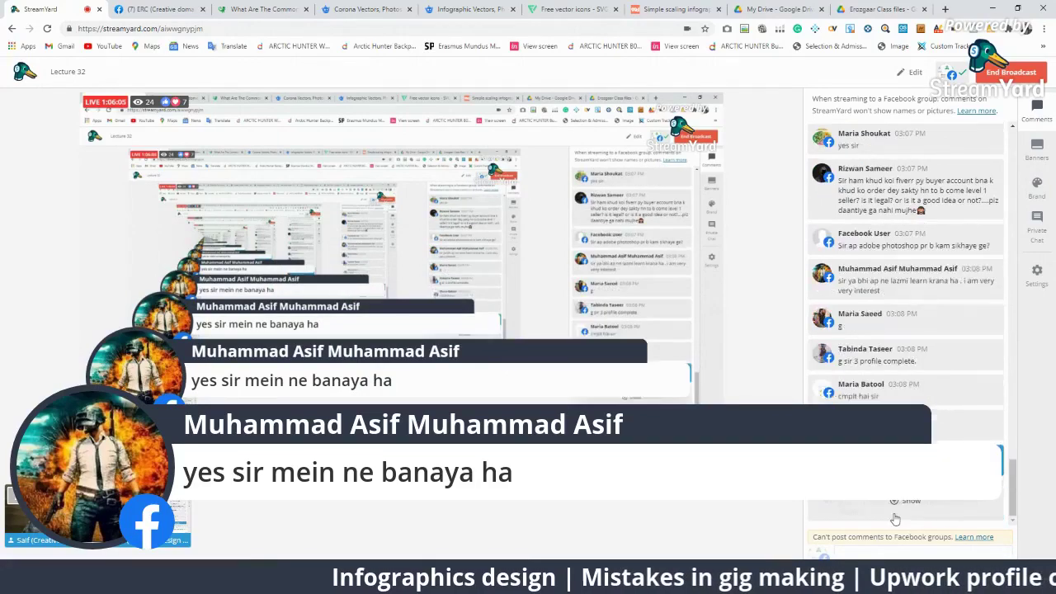
{"action": "left_click", "coordinate": [895, 460]}
{"action": "left_click", "coordinate": [896, 460]}
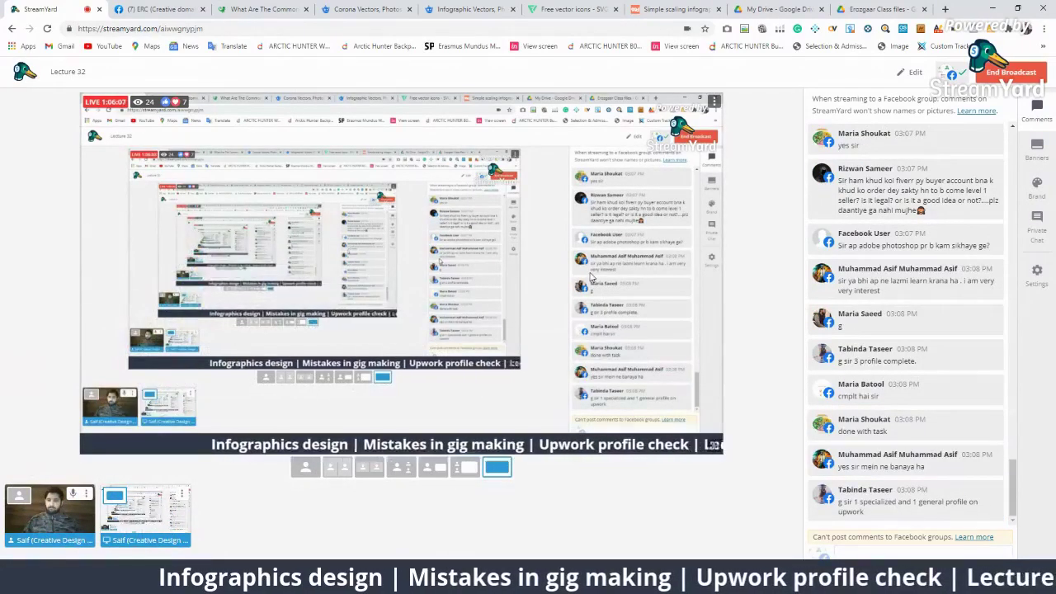
{"action": "left_click", "coordinate": [908, 501]}
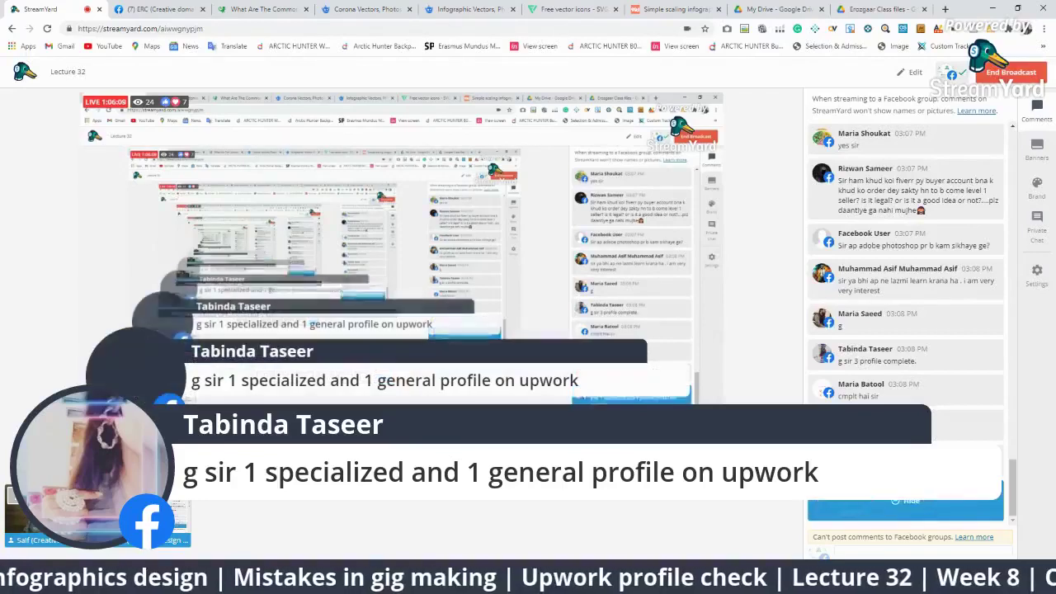
{"action": "left_click", "coordinate": [921, 512]}
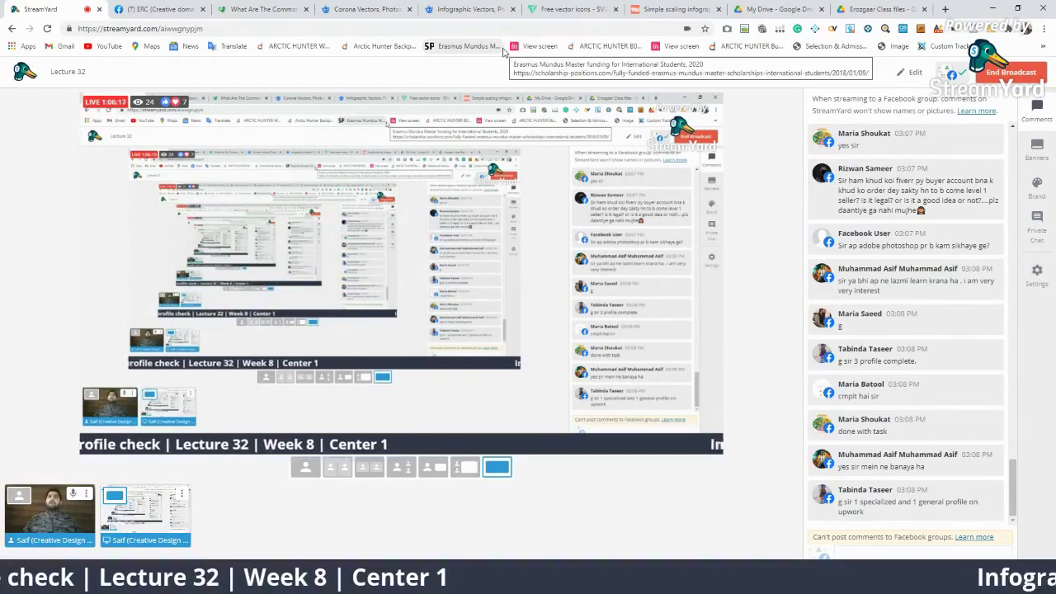
- Open upwork.com in a new incognito window
{"action": "left_click", "coordinate": [1043, 28]}
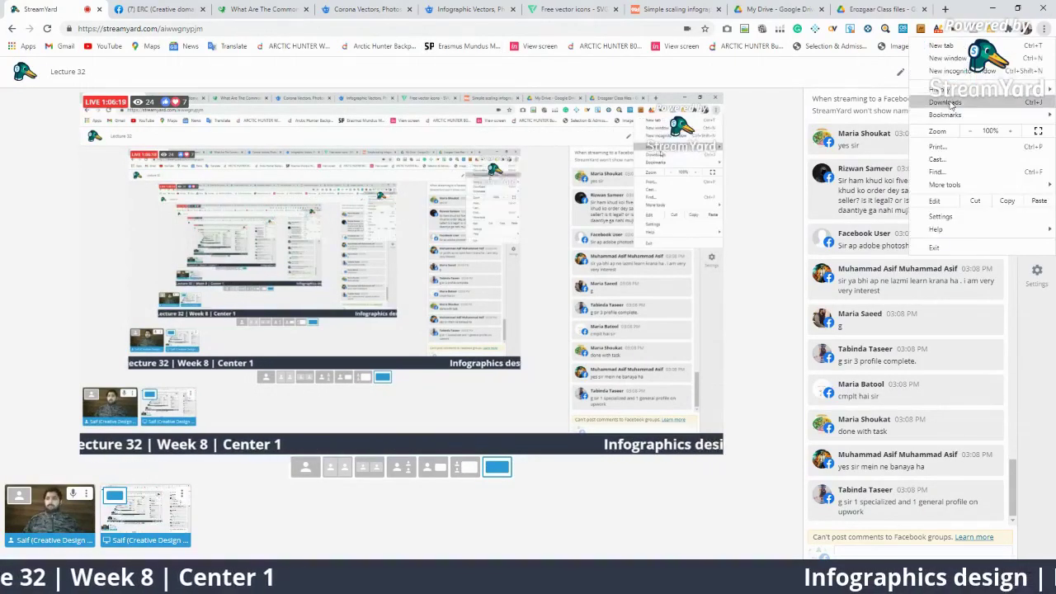
{"action": "left_click", "coordinate": [957, 83]}
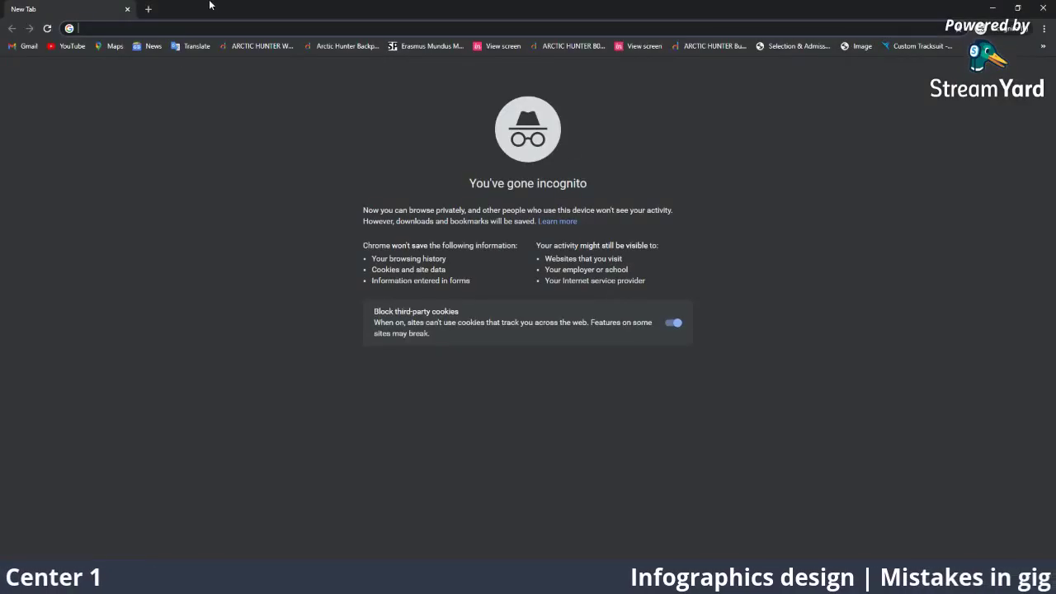
{"action": "type", "text": "up"}
{"action": "key", "text": "Return"}
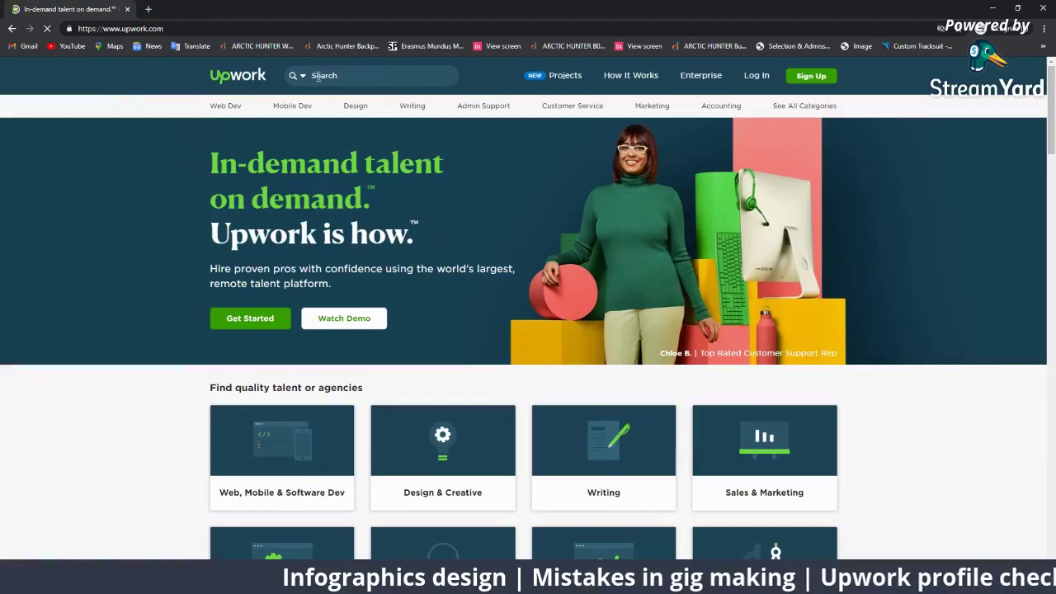
- Search Upwork Talent for 'brand identity design'
{"action": "left_click", "coordinate": [335, 76]}
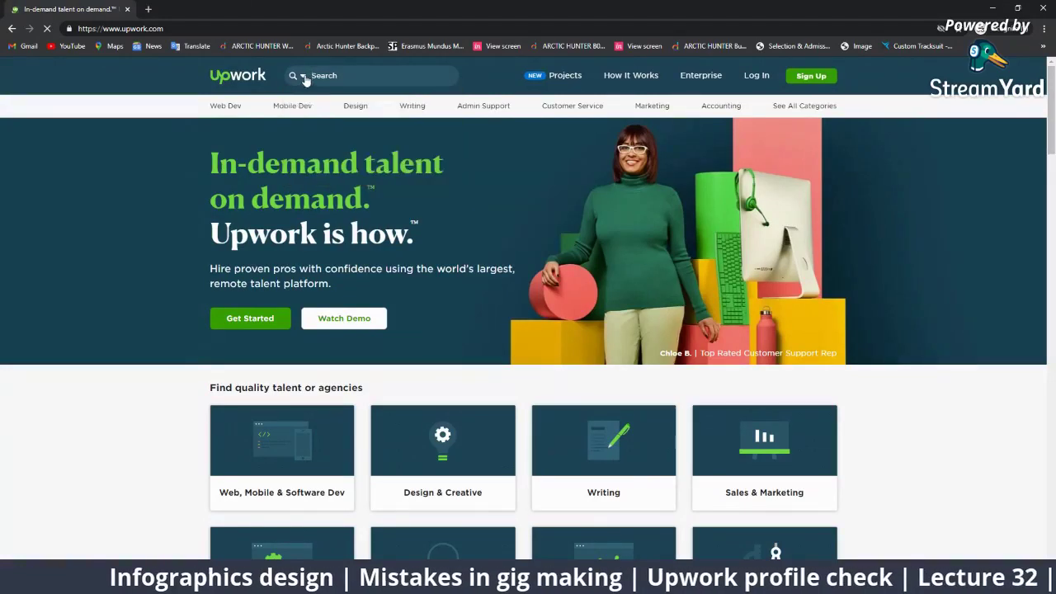
{"action": "left_click", "coordinate": [354, 75]}
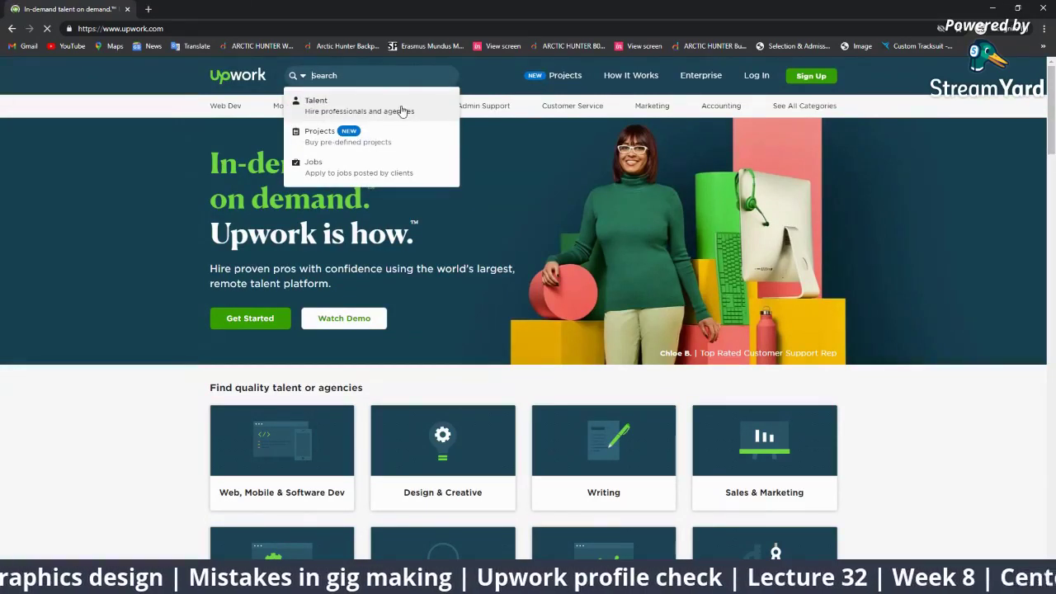
{"action": "left_click", "coordinate": [303, 78]}
{"action": "left_click", "coordinate": [303, 78]}
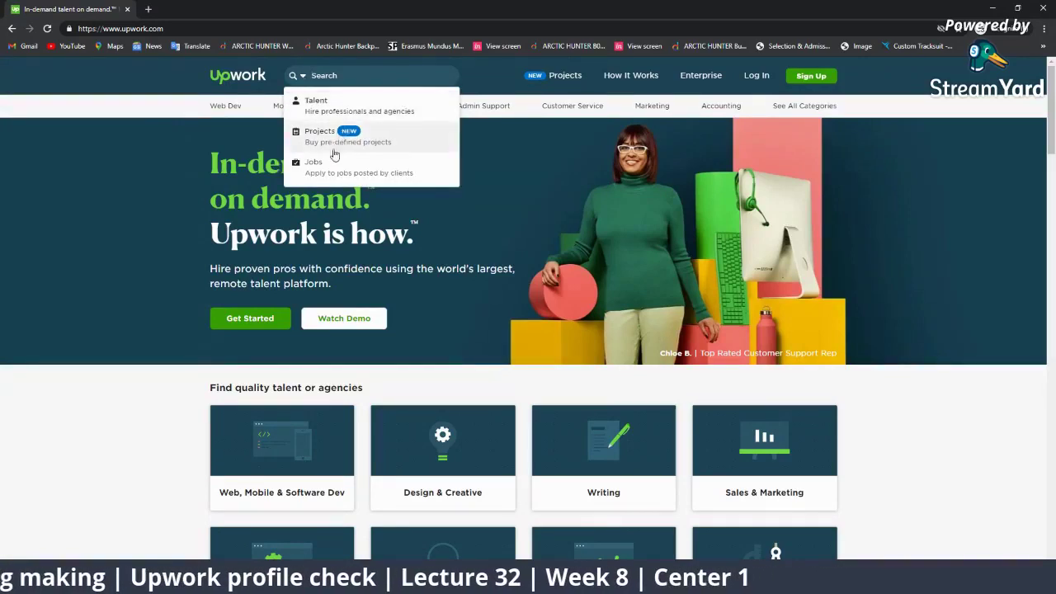
{"action": "left_click", "coordinate": [339, 102]}
{"action": "type", "text": "brand identity design"}
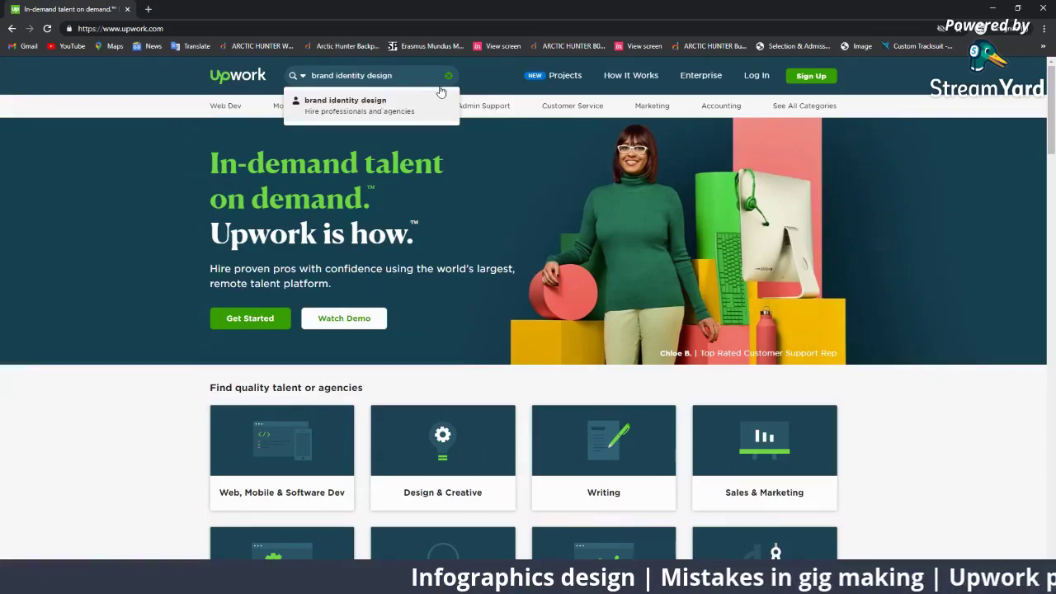
{"action": "key", "text": "Return"}
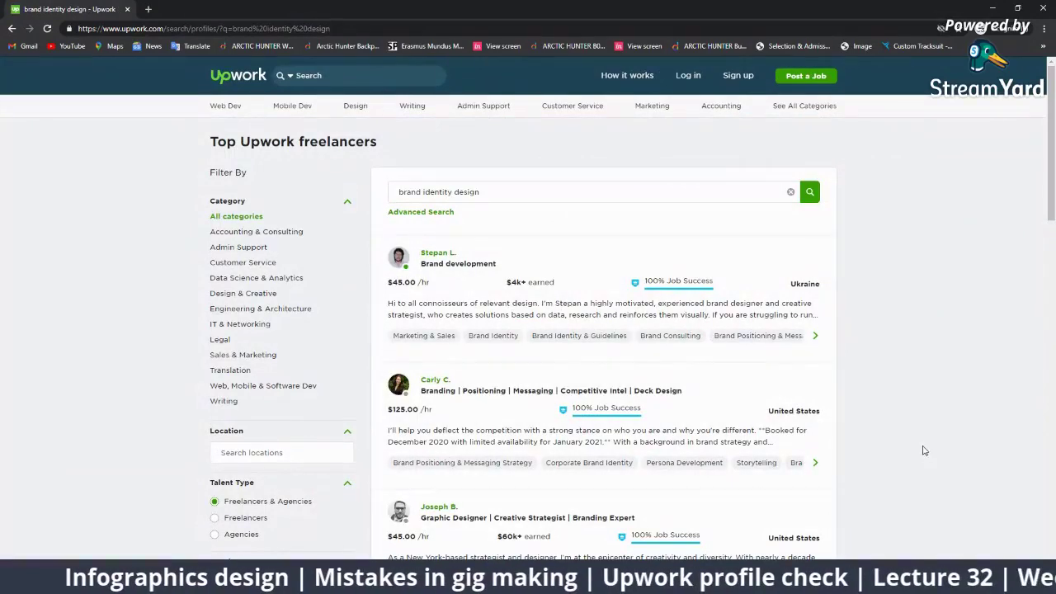
- Open the Top Rated Graphic and Brand Identity Designer's $150/hr profile in a new tab
{"action": "scroll", "coordinate": [924, 443], "scroll_direction": "down", "scroll_amount": 2}
{"action": "scroll", "coordinate": [924, 443], "scroll_direction": "down", "scroll_amount": 3}
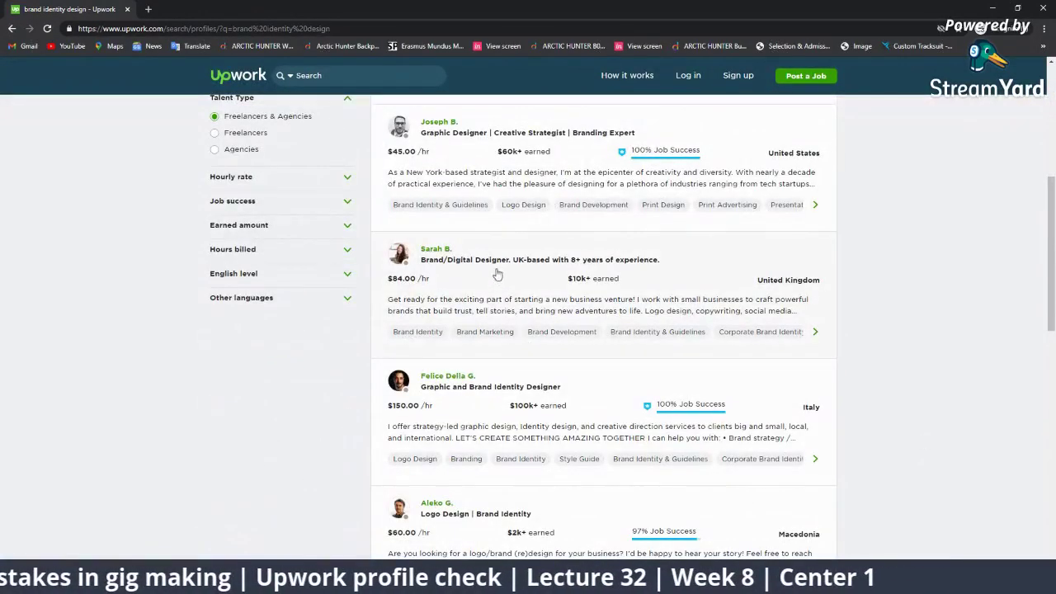
{"action": "left_click", "coordinate": [538, 388]}
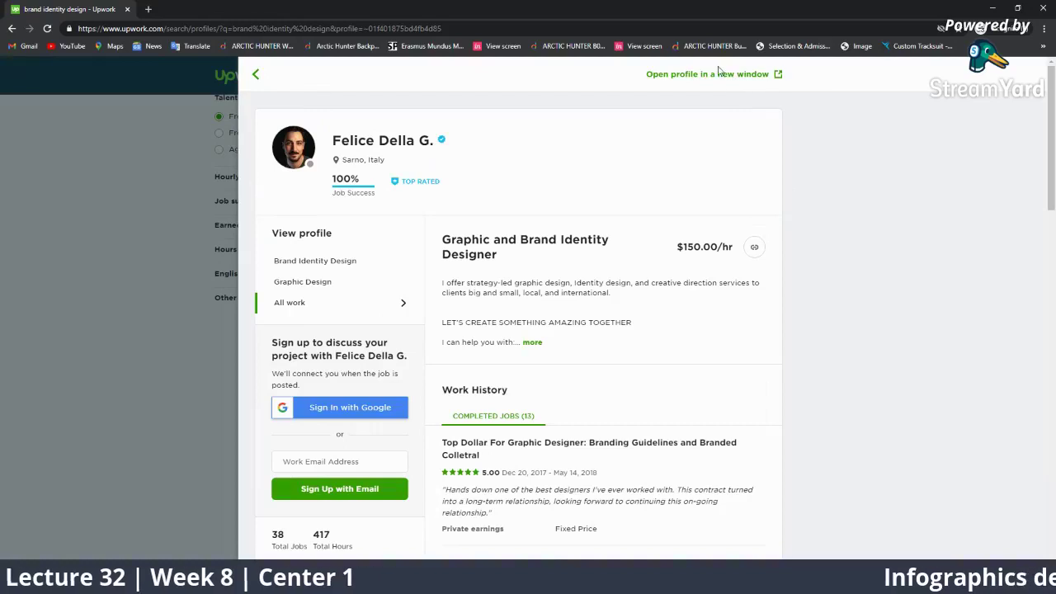
{"action": "left_click", "coordinate": [716, 74]}
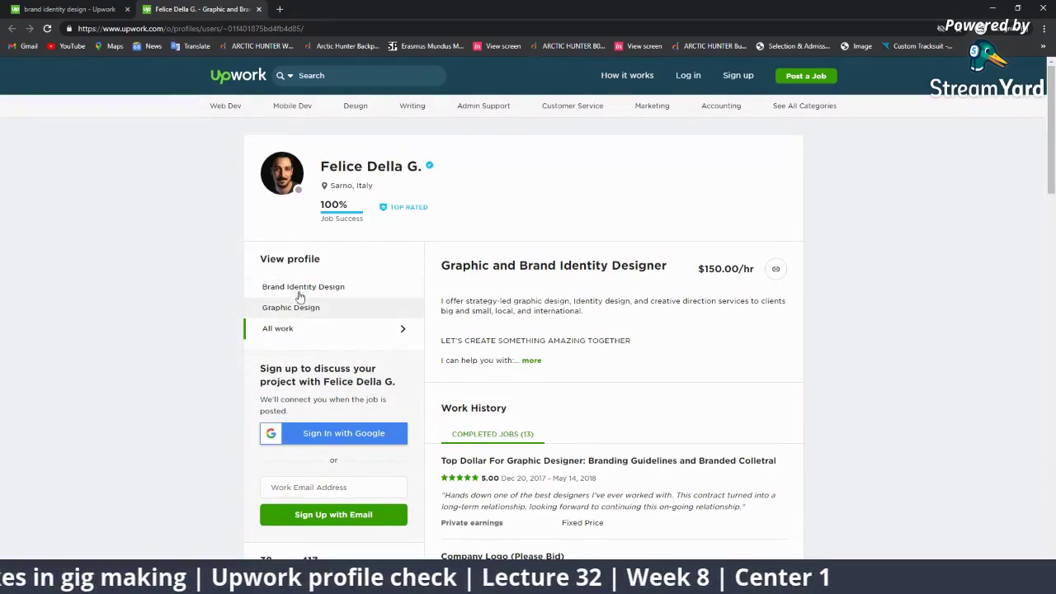
- View the designer's Graphic Design specialized profile with its full services overview
{"action": "left_click", "coordinate": [294, 310]}
{"action": "scroll", "coordinate": [667, 304], "scroll_direction": "down", "scroll_amount": 1}
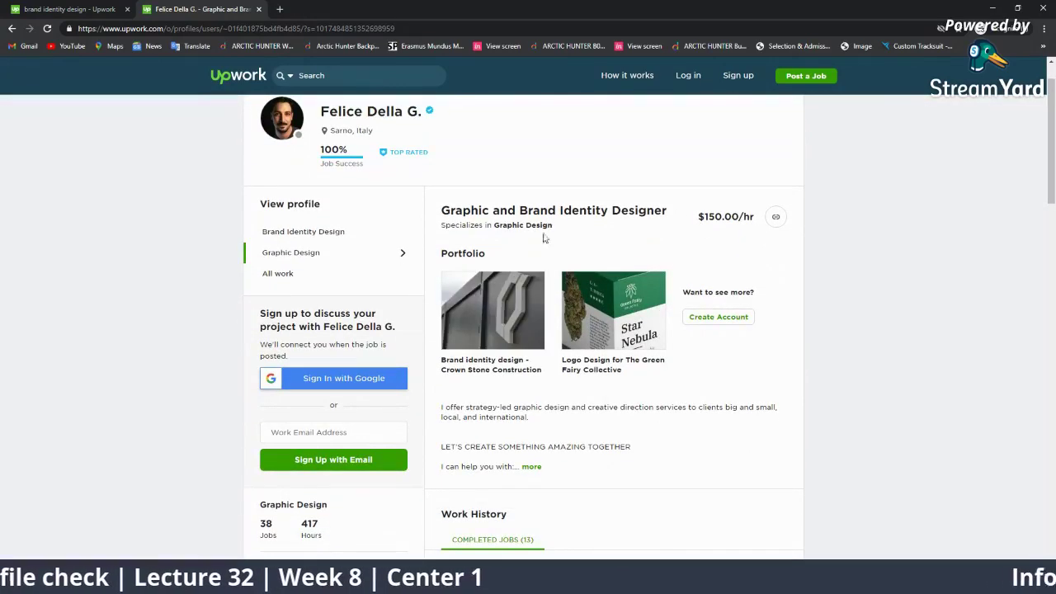
{"action": "scroll", "coordinate": [544, 239], "scroll_direction": "down", "scroll_amount": 2}
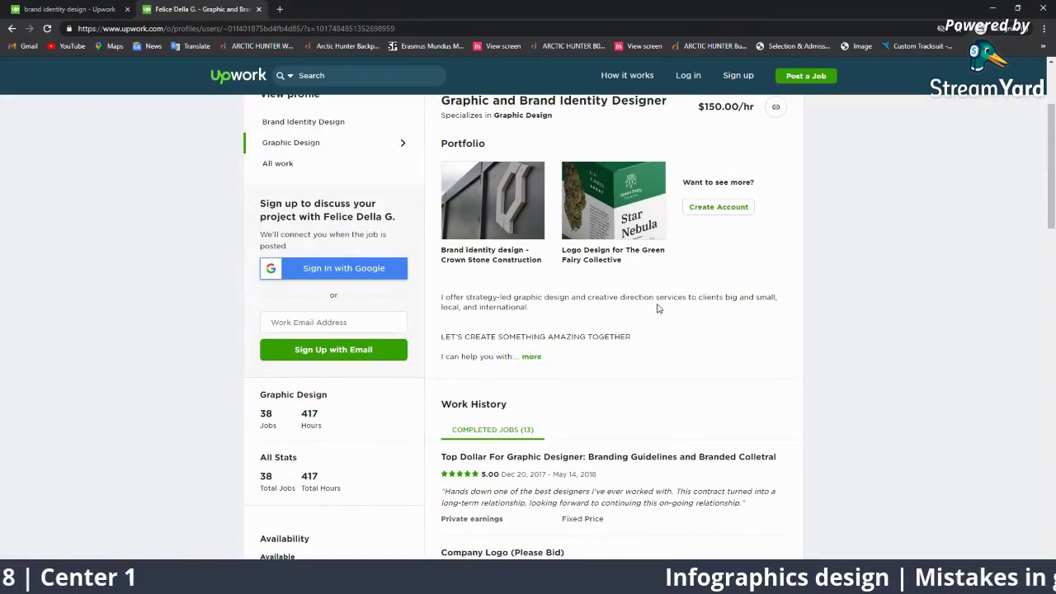
{"action": "left_click", "coordinate": [530, 357]}
{"action": "scroll", "coordinate": [523, 347], "scroll_direction": "down", "scroll_amount": 1}
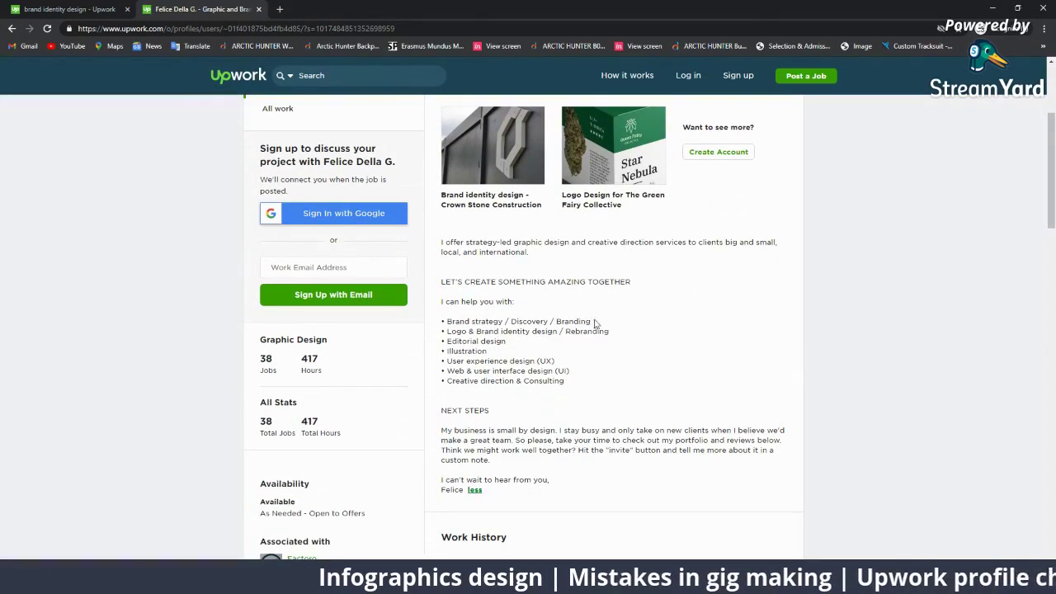
- Highlight the brand strategy, logo, editorial, UX, UI and creative direction service lines
{"action": "left_click_drag", "start_coordinate": [591, 322], "coordinate": [444, 322]}
{"action": "left_click_drag", "start_coordinate": [627, 337], "coordinate": [450, 333]}
{"action": "left_click_drag", "start_coordinate": [530, 344], "coordinate": [443, 341]}
{"action": "left_click", "coordinate": [510, 349]}
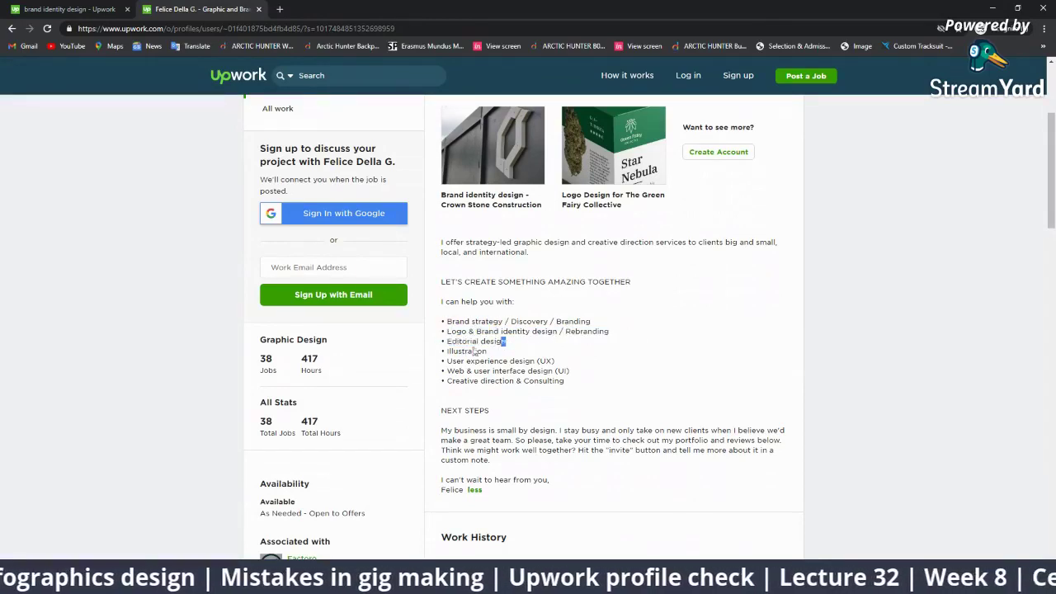
{"action": "left_click_drag", "start_coordinate": [582, 363], "coordinate": [467, 360]}
{"action": "left_click_drag", "start_coordinate": [640, 386], "coordinate": [482, 361]}
{"action": "left_click", "coordinate": [581, 400]}
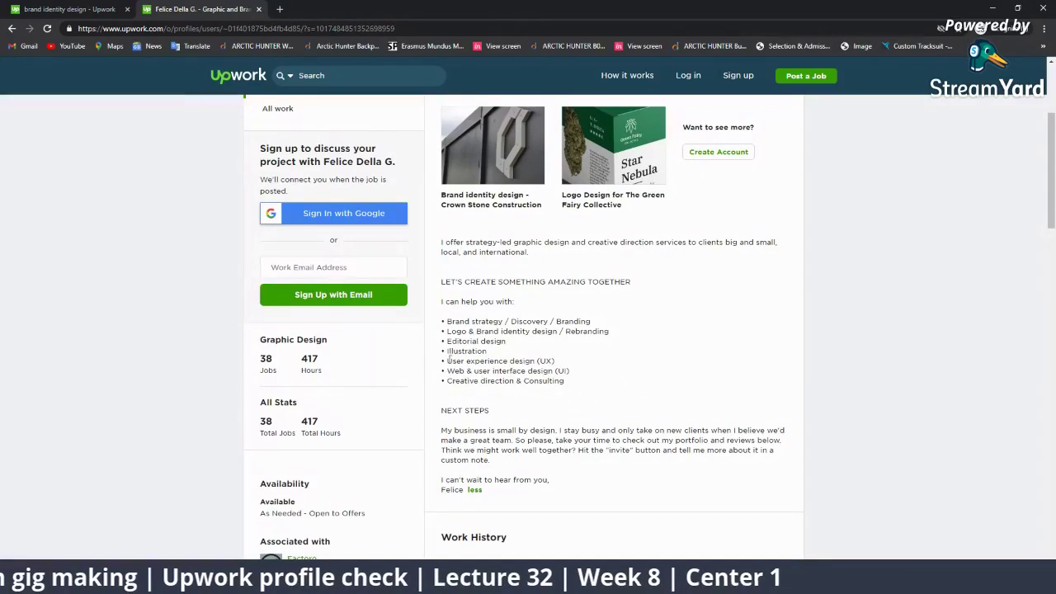
{"action": "scroll", "coordinate": [449, 361], "scroll_direction": "up", "scroll_amount": 3}
- Show the Brand Identity Design specialized profile with its full services list
{"action": "left_click", "coordinate": [330, 232]}
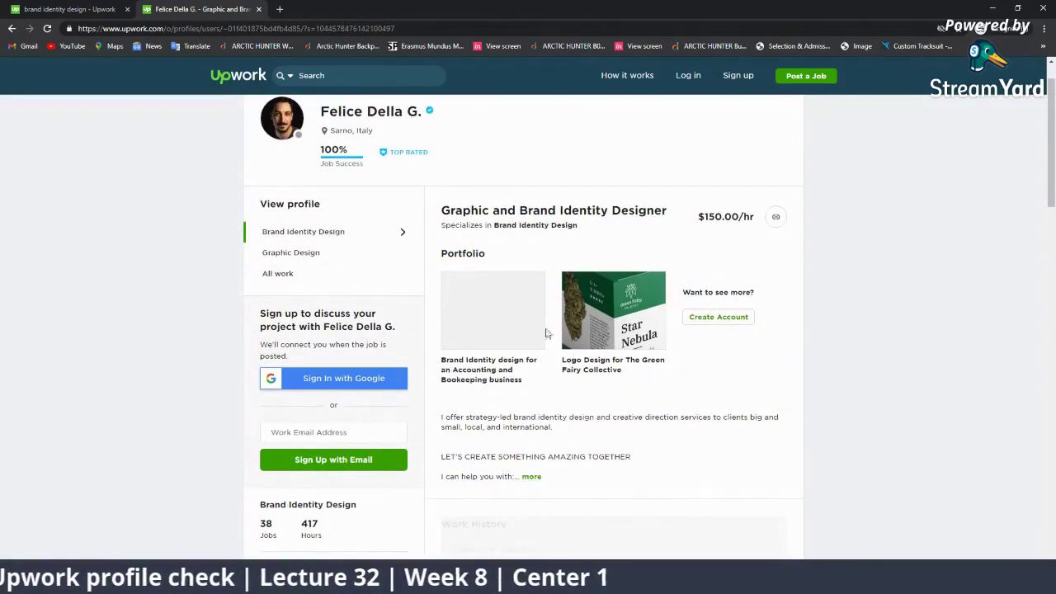
{"action": "scroll", "coordinate": [546, 333], "scroll_direction": "down", "scroll_amount": 1}
{"action": "left_click", "coordinate": [533, 422]}
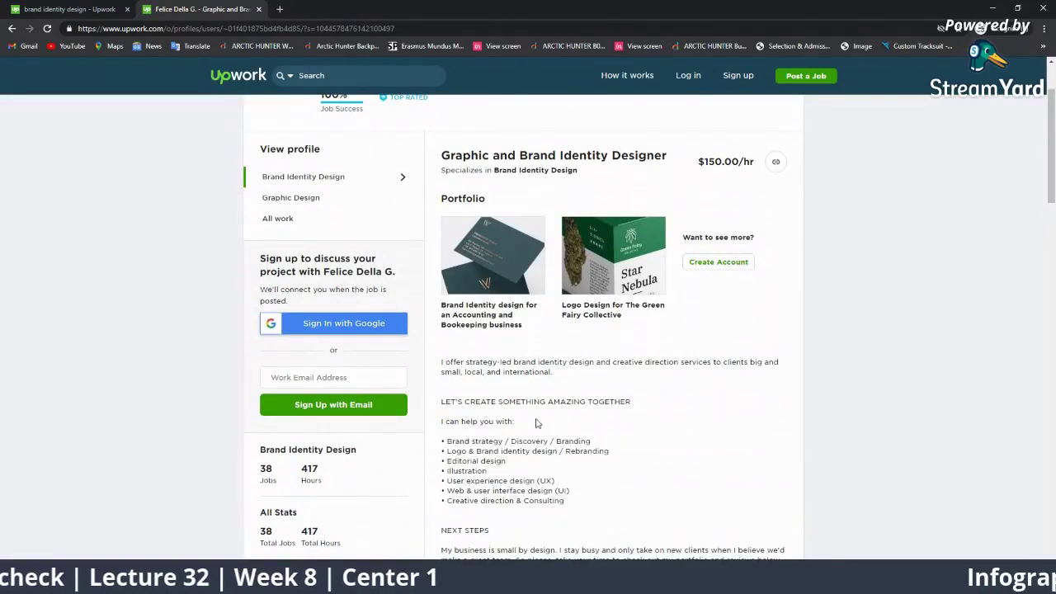
{"action": "left_click", "coordinate": [315, 197]}
- Show brandidentitydesigncomponents.ai in Illustrator, select list items 1–4, then return to StreamYard
{"action": "left_click", "coordinate": [321, 186]}
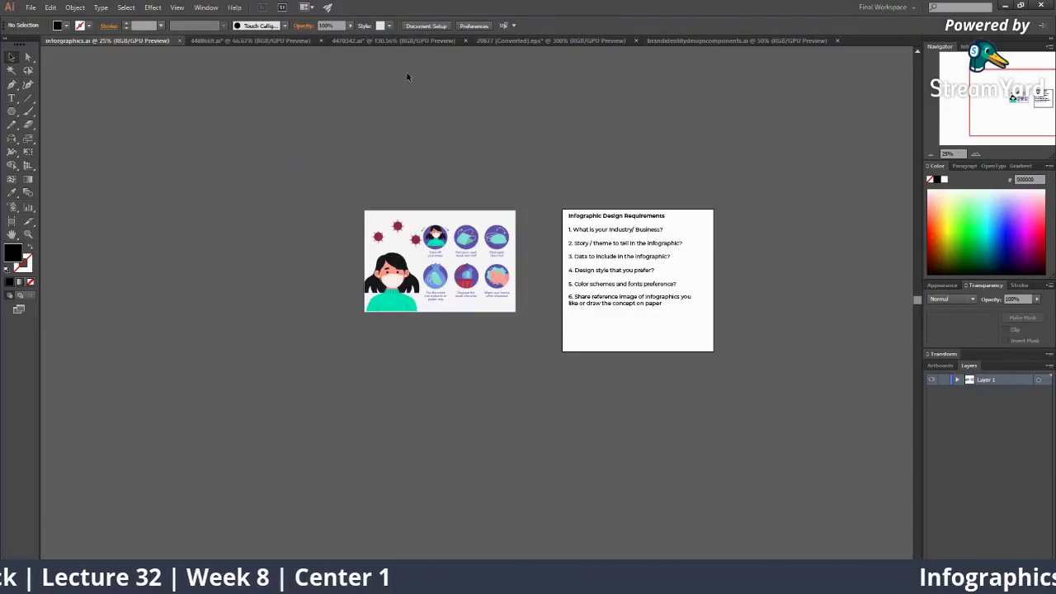
{"action": "left_click", "coordinate": [683, 40]}
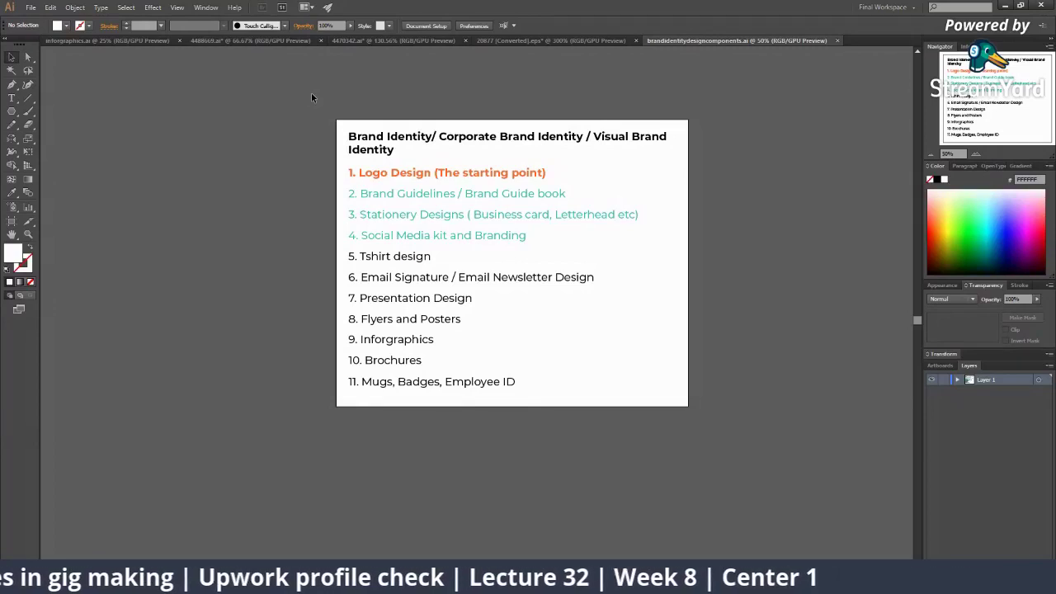
{"action": "left_click", "coordinate": [416, 320]}
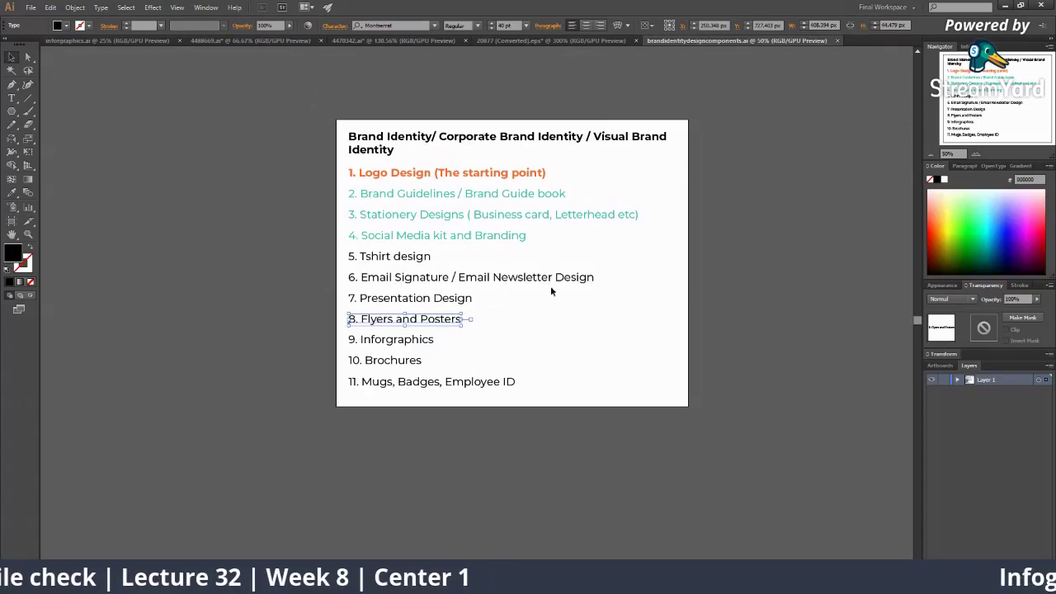
{"action": "left_click", "coordinate": [508, 331]}
{"action": "mouse_move", "coordinate": [428, 163]}
{"action": "left_mouse_down"}
{"action": "mouse_move", "coordinate": [499, 250]}
{"action": "mouse_move", "coordinate": [522, 245]}
{"action": "left_mouse_up"}
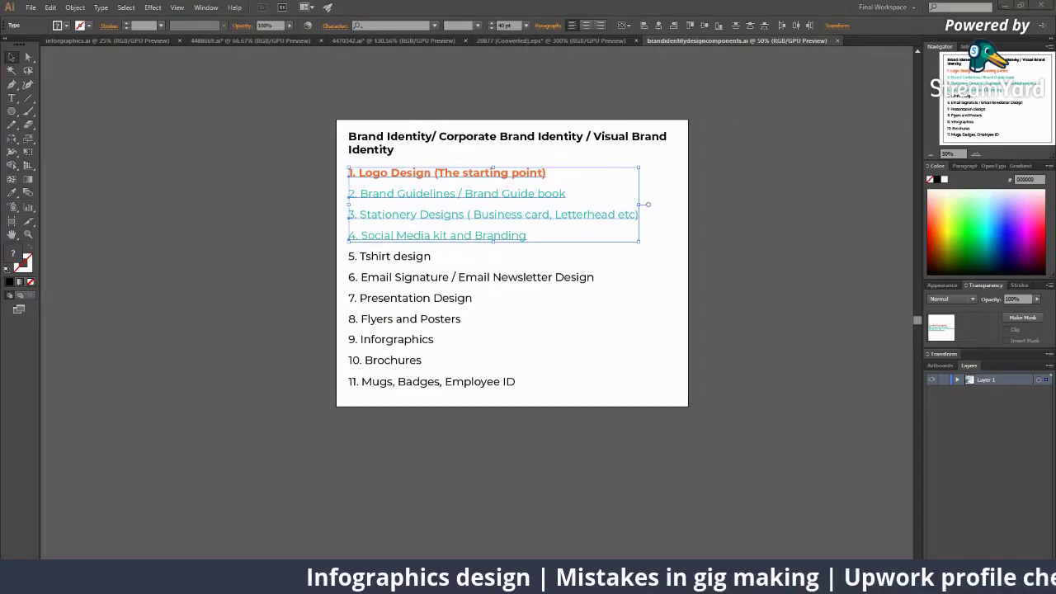
{"action": "left_click", "coordinate": [648, 519]}
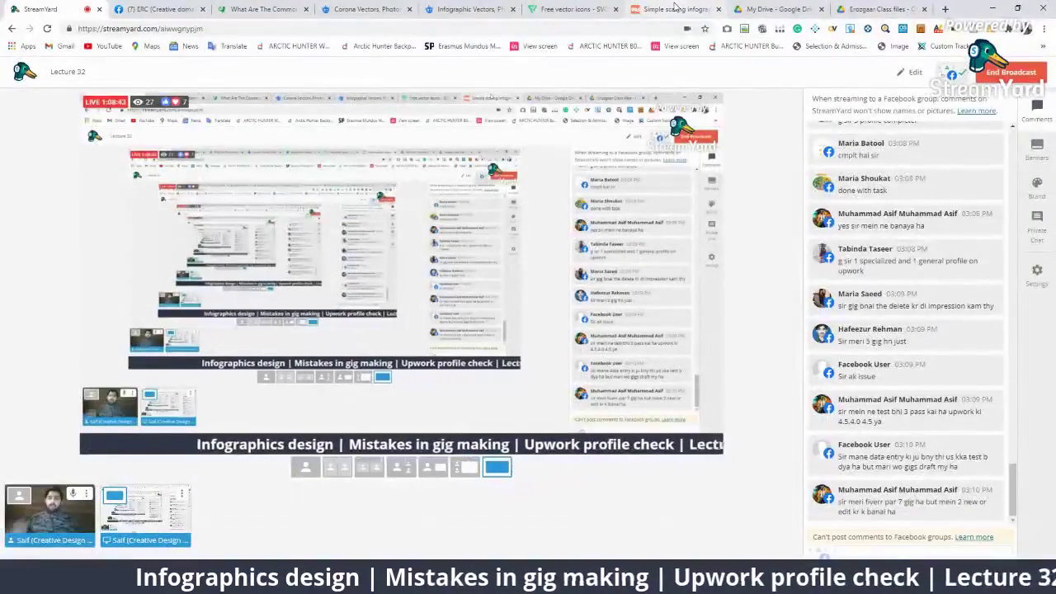
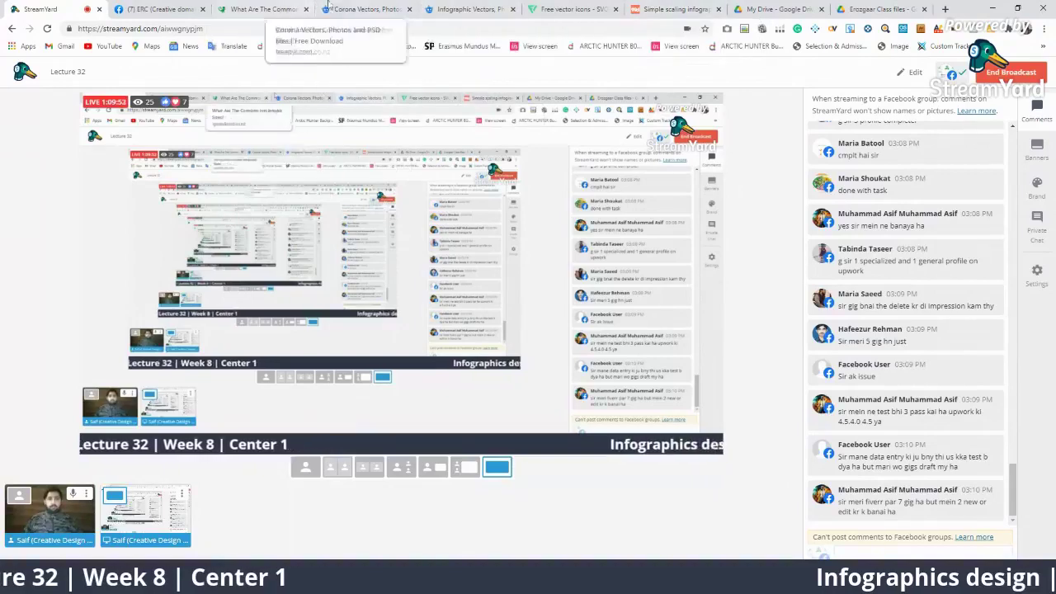
- Switch from the StreamYard studio to the Upwork brand identity designer's $150.00/hr profile
{"action": "left_click", "coordinate": [367, 9]}
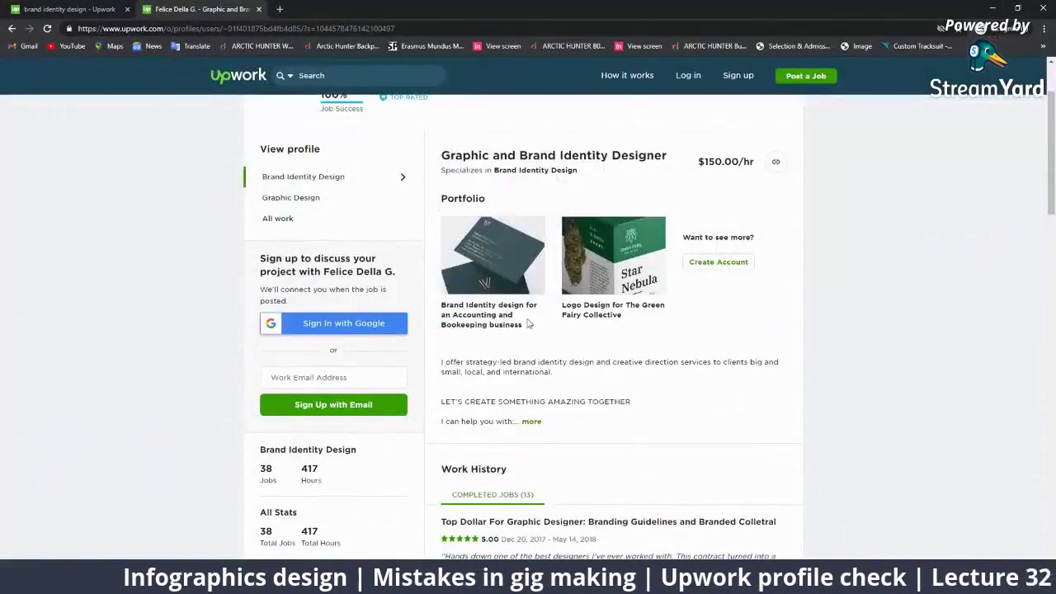
- Search Upwork's pre-defined projects for 'logo'
{"action": "scroll", "coordinate": [531, 325], "scroll_direction": "up", "scroll_amount": 2}
{"action": "left_click", "coordinate": [403, 76]}
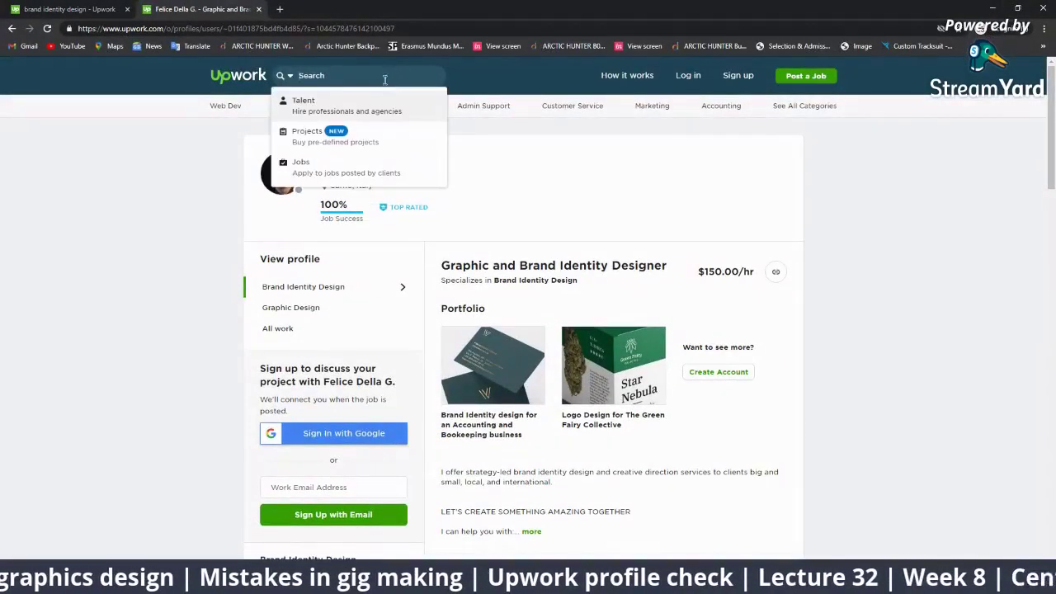
{"action": "left_click", "coordinate": [363, 134]}
{"action": "left_click", "coordinate": [382, 76]}
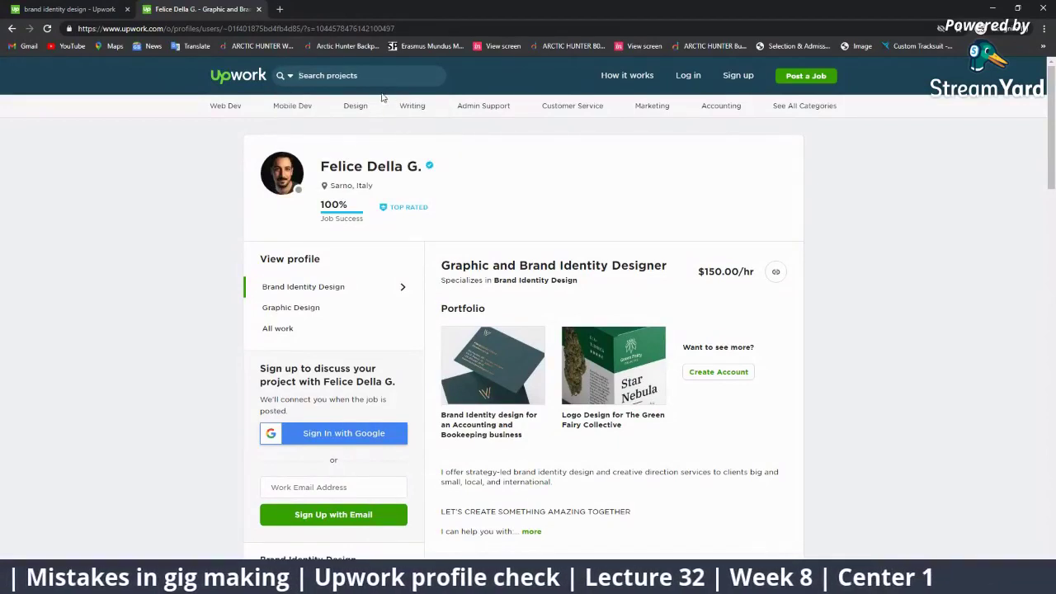
{"action": "type", "text": "logo"}
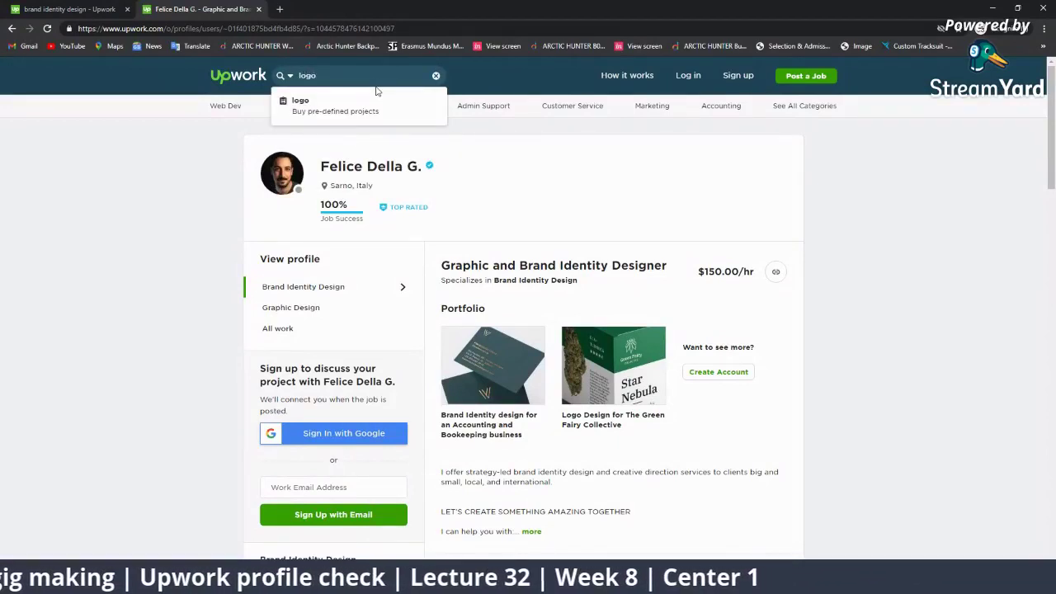
{"action": "key", "text": "Return"}
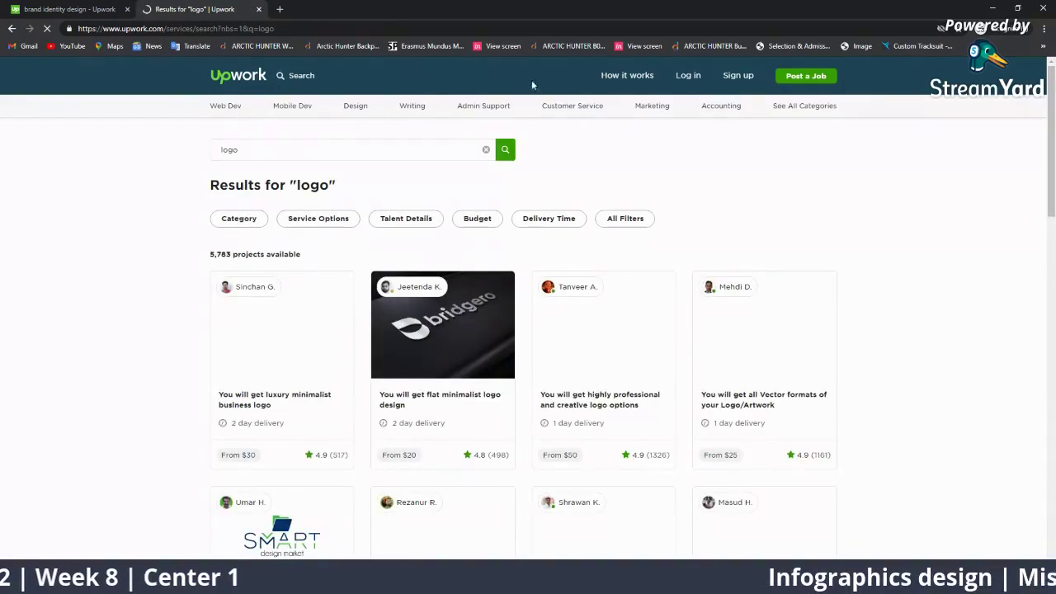
- Search client-posted jobs for 'logo' to reach the 2,062-result Logo Jobs page
{"action": "left_click", "coordinate": [320, 77]}
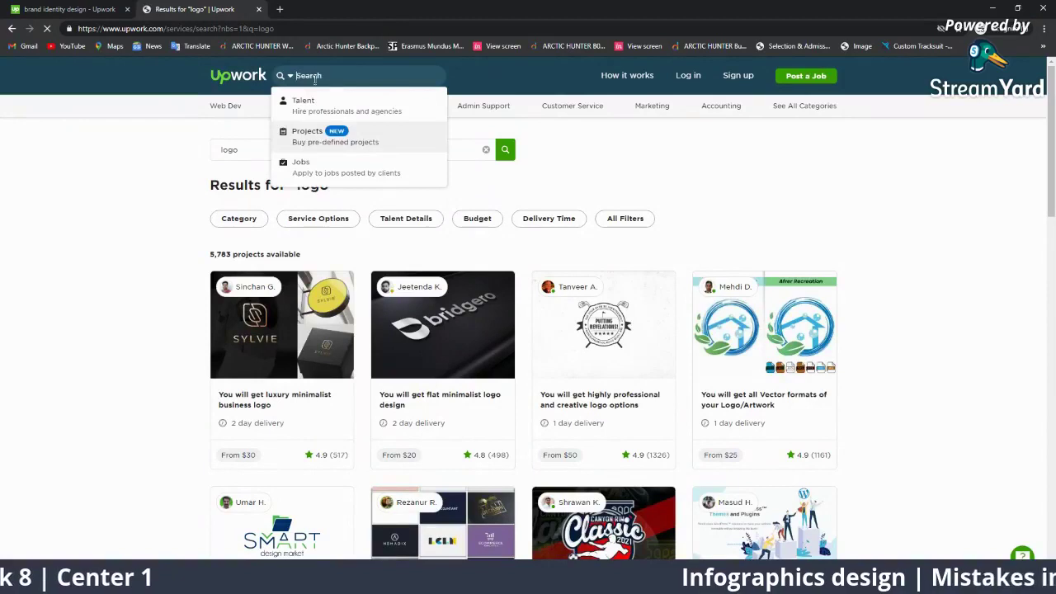
{"action": "left_click", "coordinate": [328, 171]}
{"action": "left_click", "coordinate": [341, 75]}
{"action": "type", "text": "logo"}
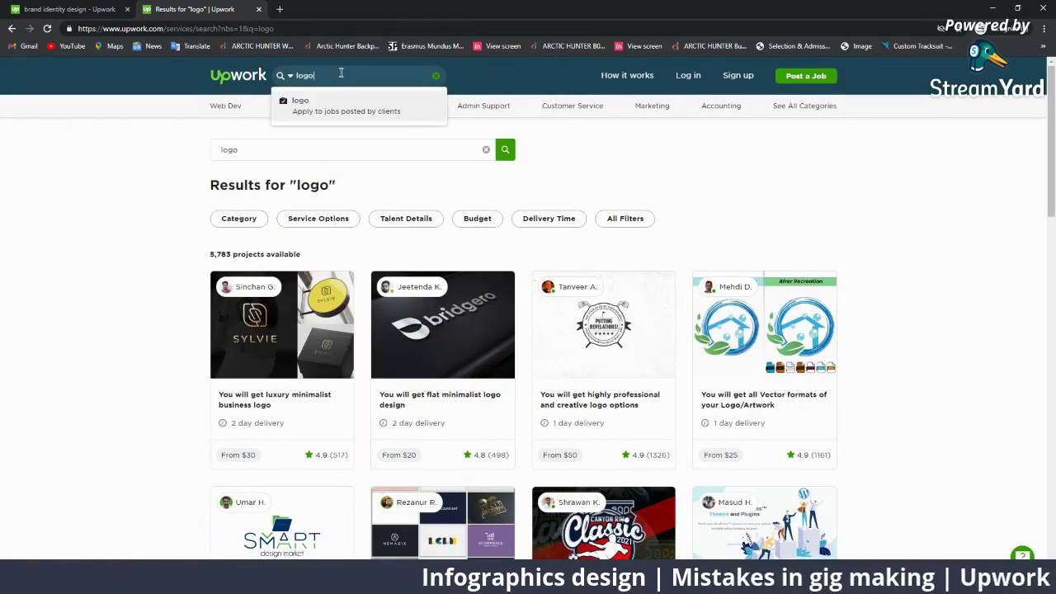
{"action": "key", "text": "Return"}
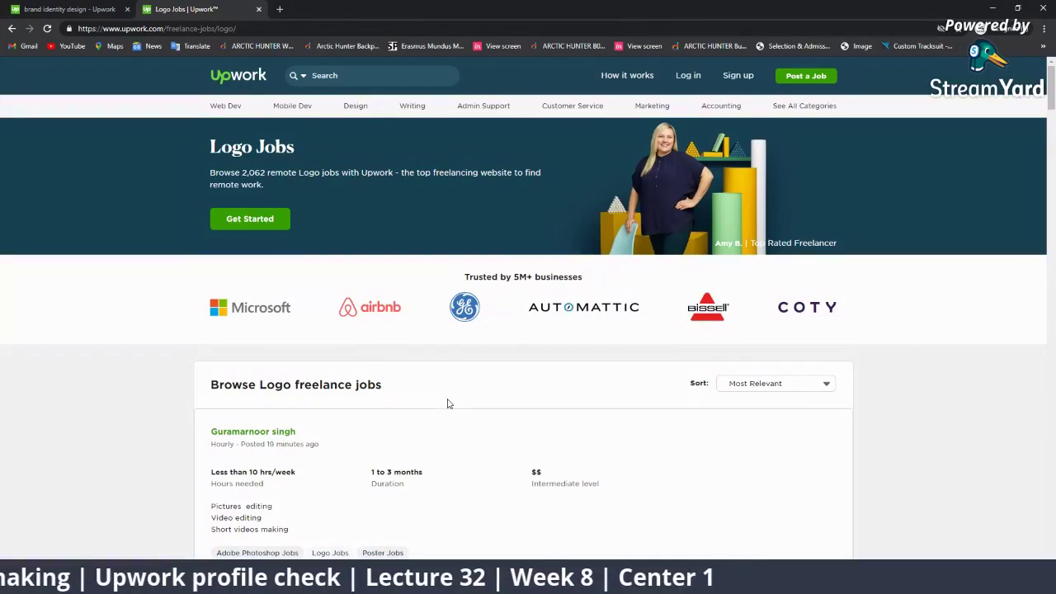
- Open the brand logo, typography and colour palette job and highlight its Brand Identity Design category
{"action": "scroll", "coordinate": [562, 325], "scroll_direction": "down", "scroll_amount": 3}
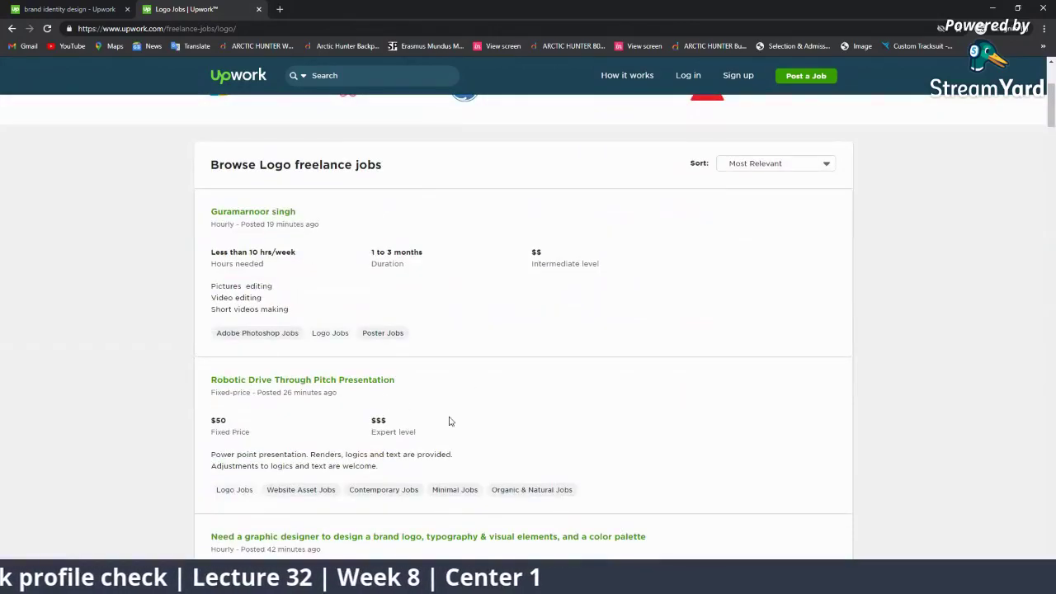
{"action": "scroll", "coordinate": [449, 422], "scroll_direction": "down", "scroll_amount": 3}
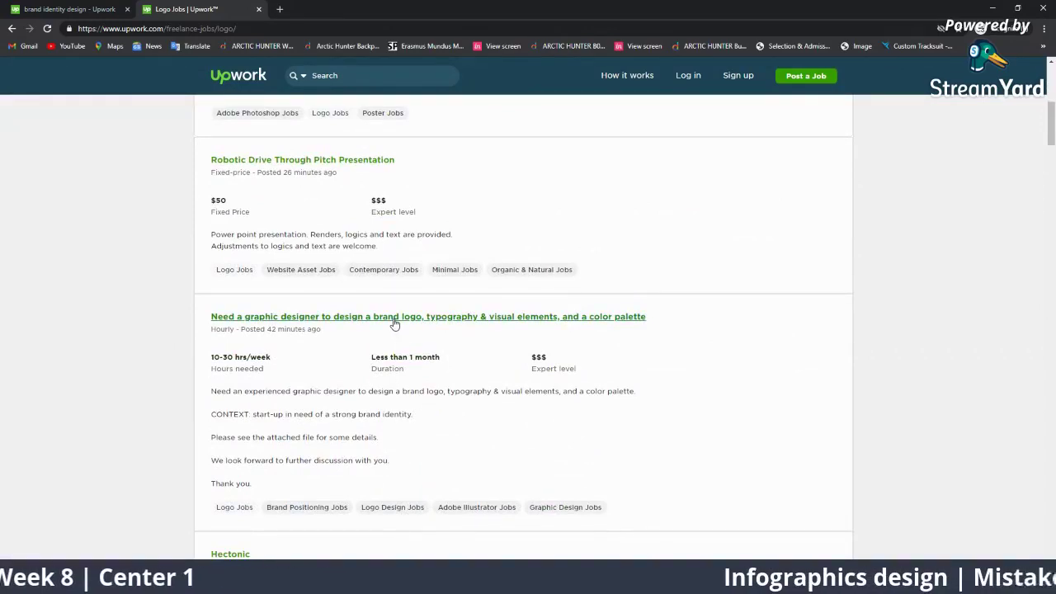
{"action": "left_click", "coordinate": [393, 323]}
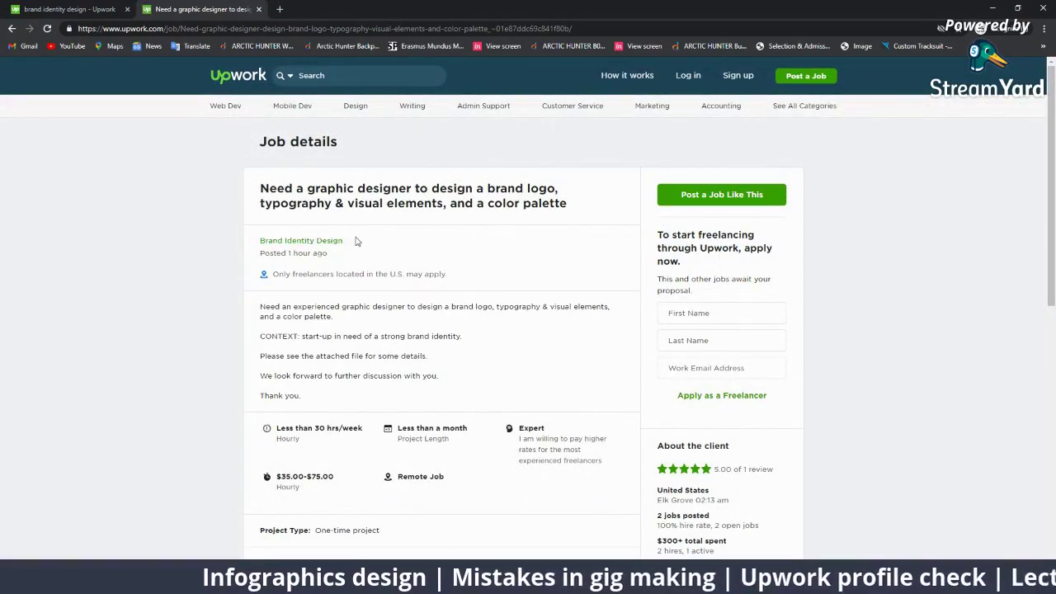
{"action": "left_click_drag", "start_coordinate": [344, 241], "coordinate": [258, 241]}
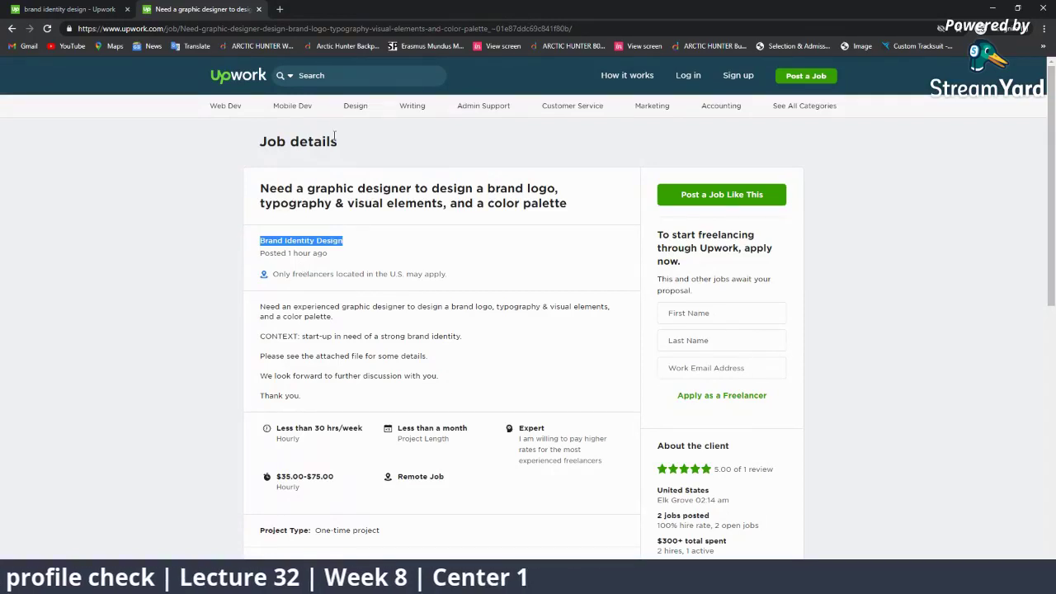
- View the freelancer's Brand Identity Design and Graphic Design profiles, then return to StreamYard
{"action": "left_click", "coordinate": [24, 8]}
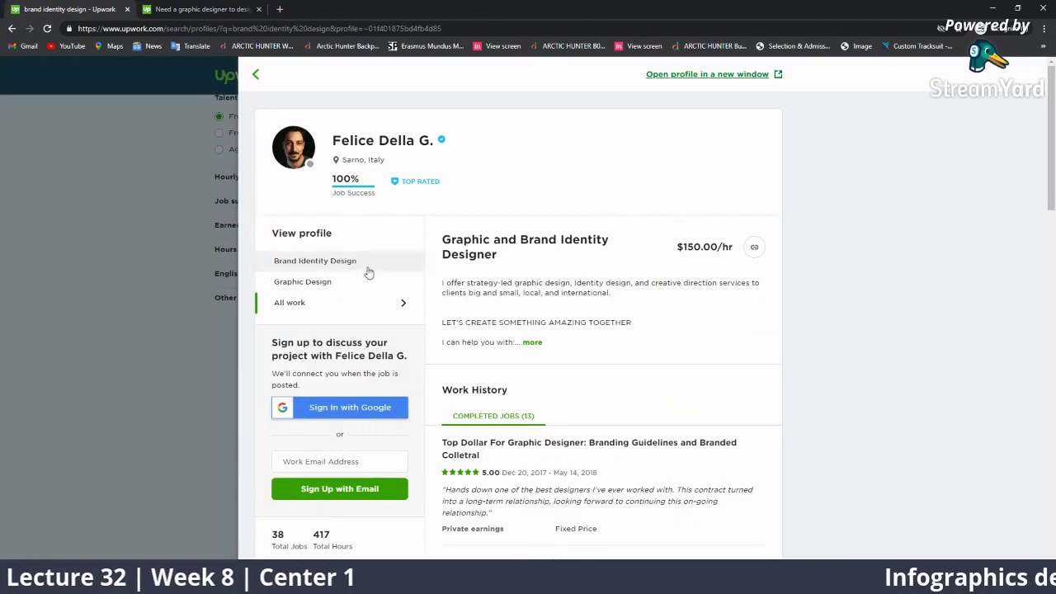
{"action": "left_click", "coordinate": [353, 266]}
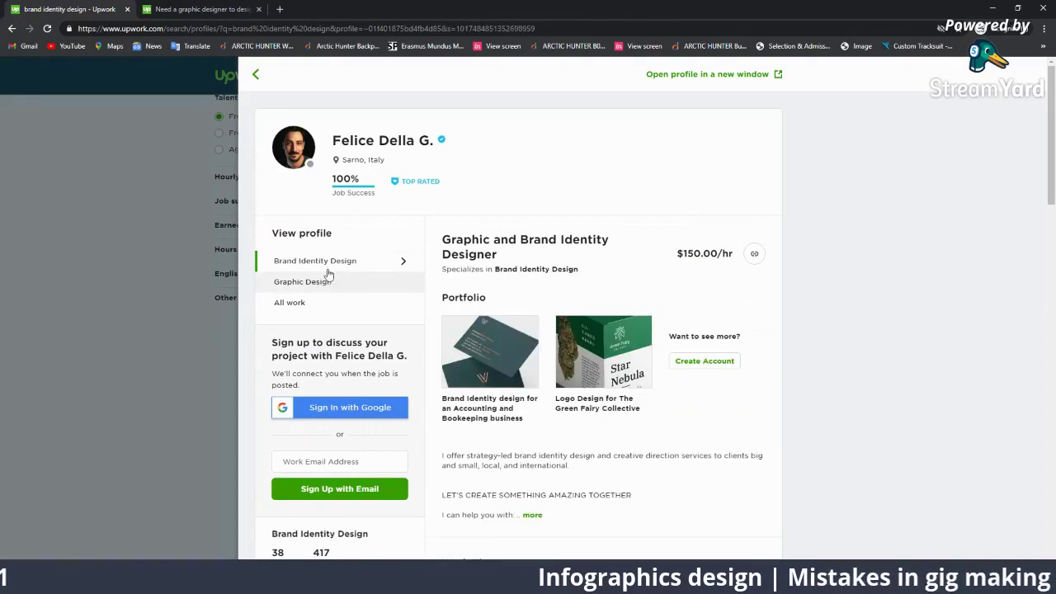
{"action": "left_click", "coordinate": [328, 277]}
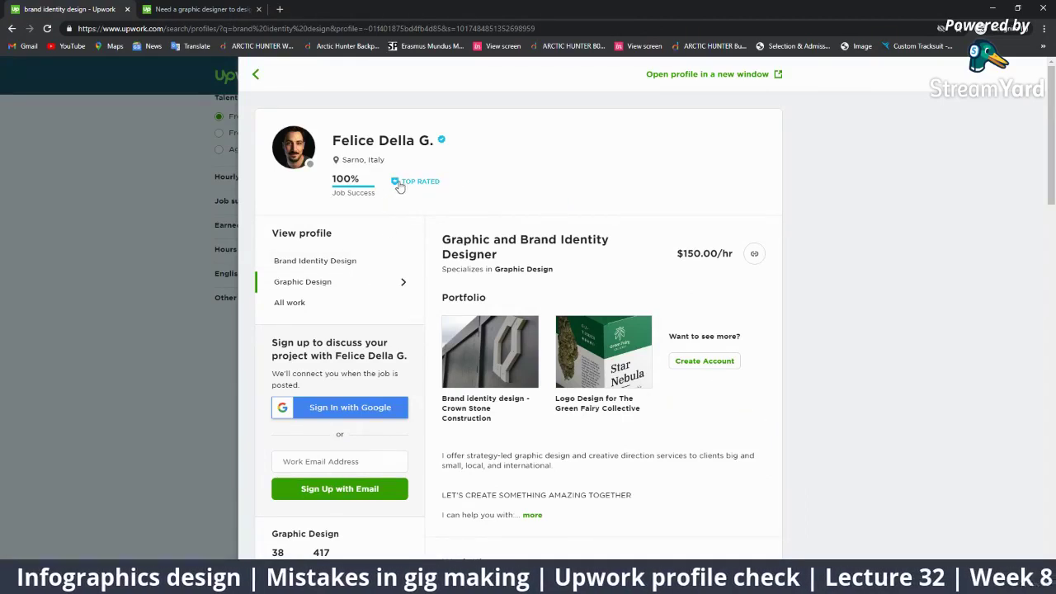
{"action": "left_click", "coordinate": [150, 185]}
{"action": "scroll", "coordinate": [602, 330], "scroll_direction": "down", "scroll_amount": 4}
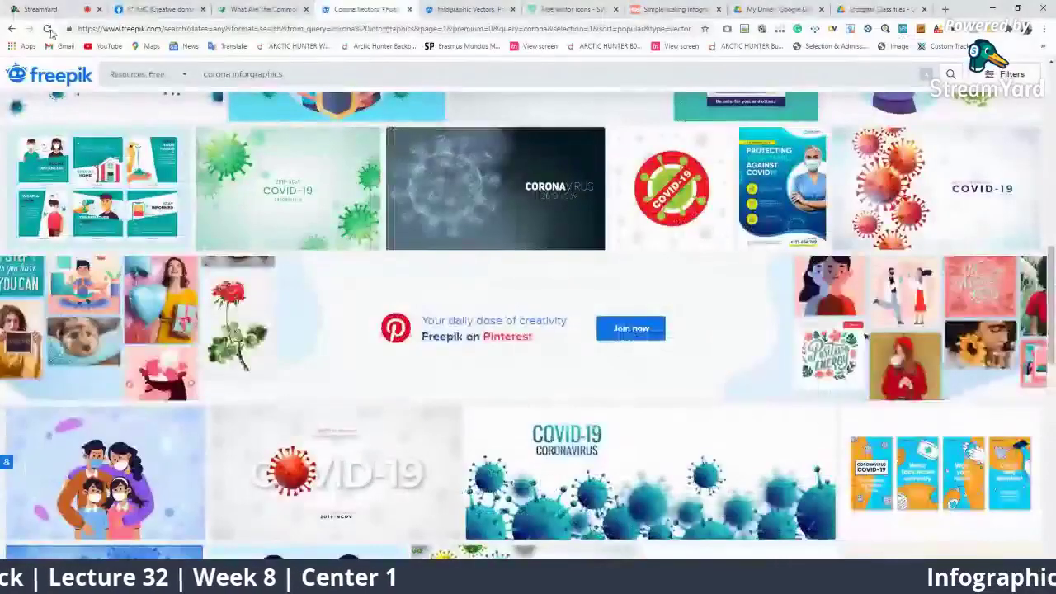
{"action": "left_click", "coordinate": [33, 9]}
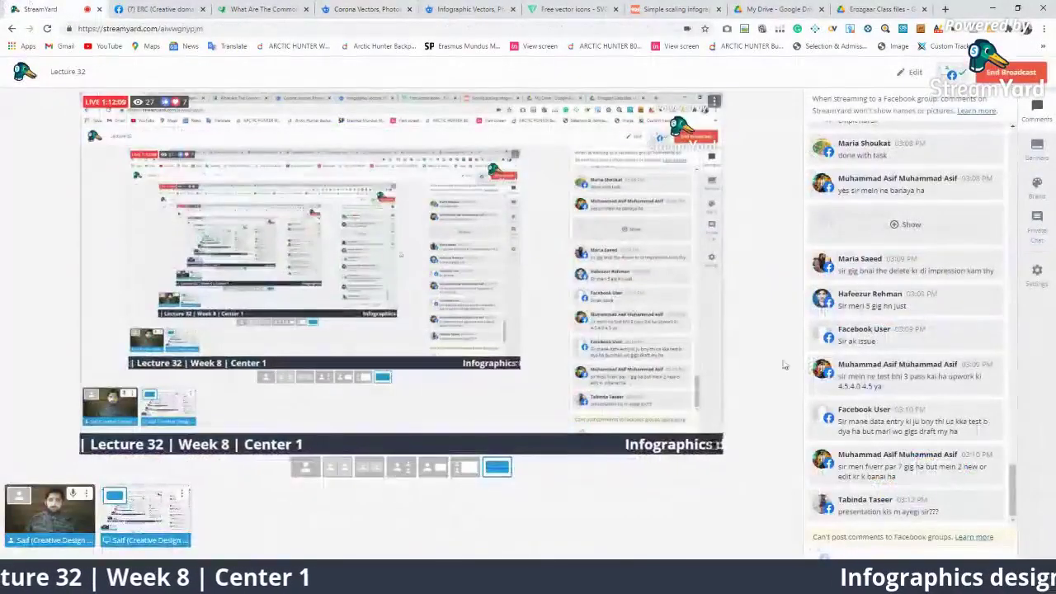
- Feature the viewer's question about where presentation design belongs as an on-stream banner
{"action": "left_click", "coordinate": [907, 505]}
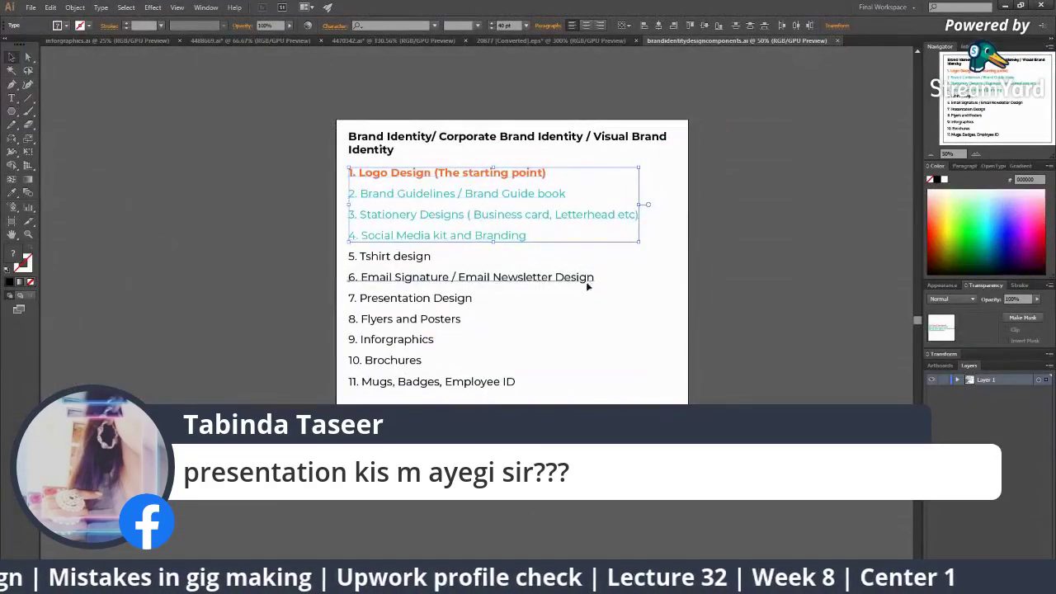
- Zoom the Illustrator services list to 100%
{"action": "left_click", "coordinate": [27, 235]}
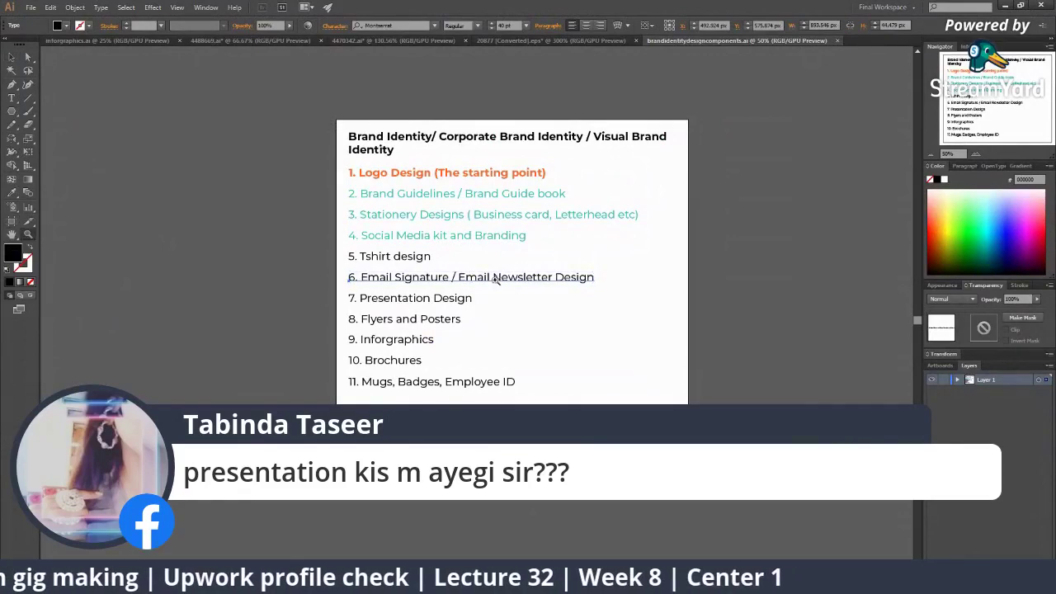
{"action": "left_click", "coordinate": [508, 281]}
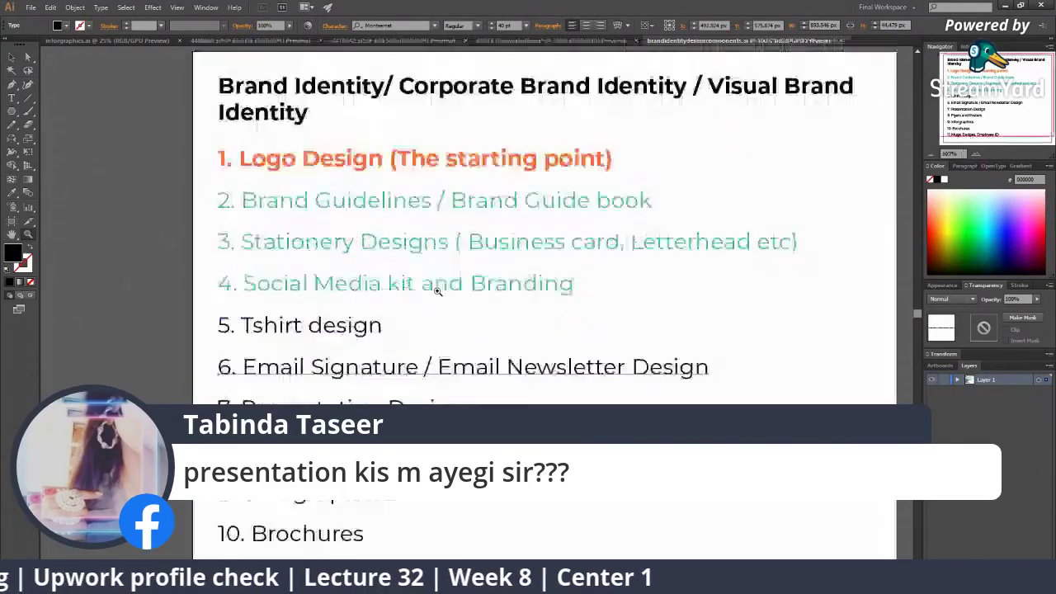
{"action": "left_click", "coordinate": [435, 288]}
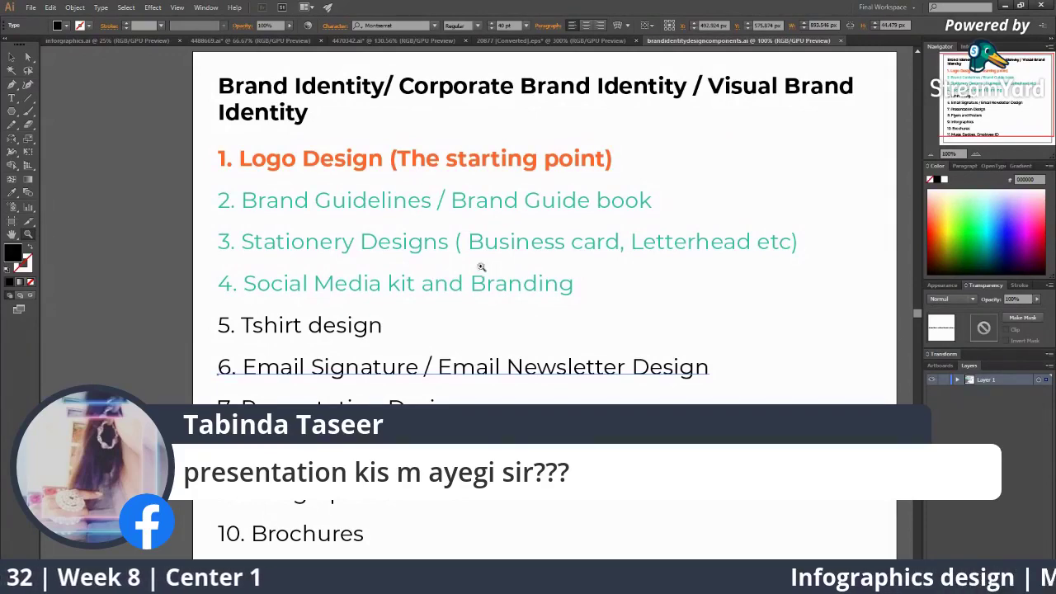
{"action": "scroll", "coordinate": [403, 260], "scroll_direction": "down", "scroll_amount": 2}
{"action": "scroll", "coordinate": [404, 260], "scroll_direction": "down", "scroll_amount": 1}
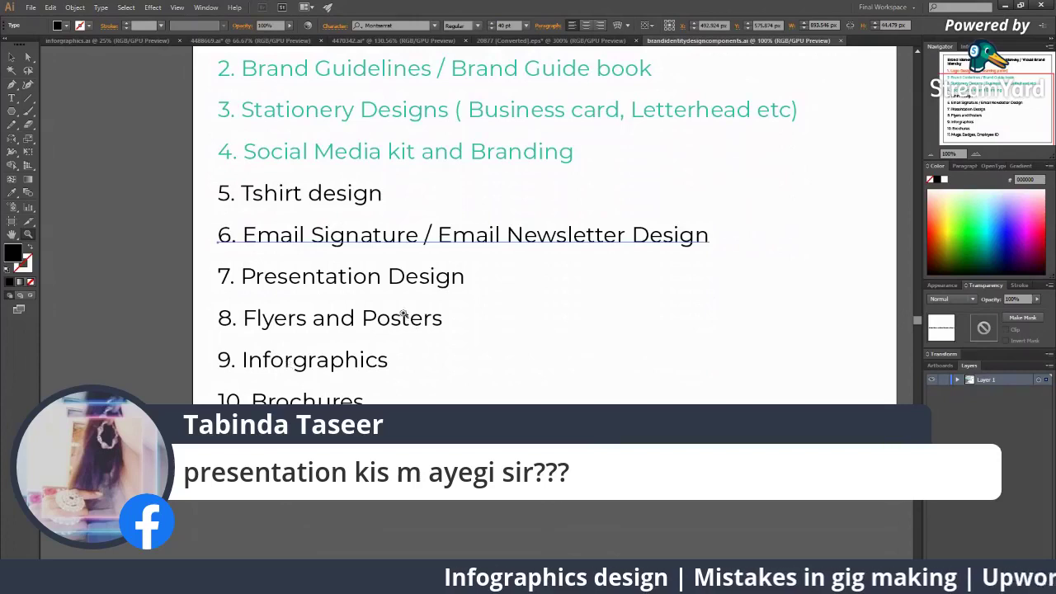
{"action": "scroll", "coordinate": [403, 314], "scroll_direction": "up", "scroll_amount": 1}
- Give 'Email Signature' in item 6 item 1's orange bold style, then minimise Illustrator
{"action": "key", "text": "Escape"}
{"action": "double_click", "coordinate": [390, 285]}
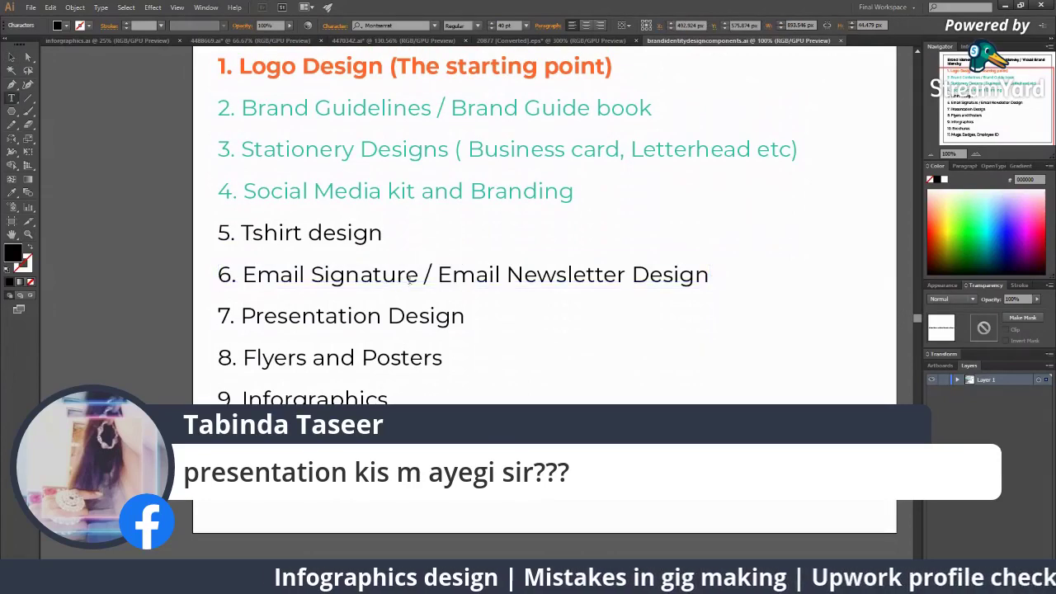
{"action": "left_click_drag", "start_coordinate": [425, 274], "coordinate": [234, 275]}
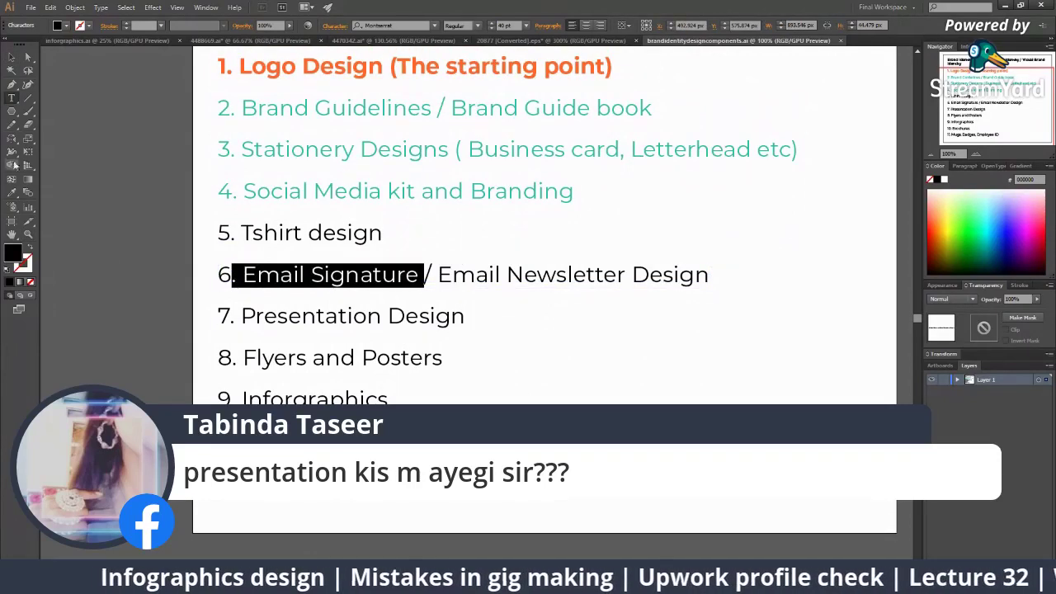
{"action": "left_click", "coordinate": [12, 193]}
{"action": "left_click", "coordinate": [330, 68]}
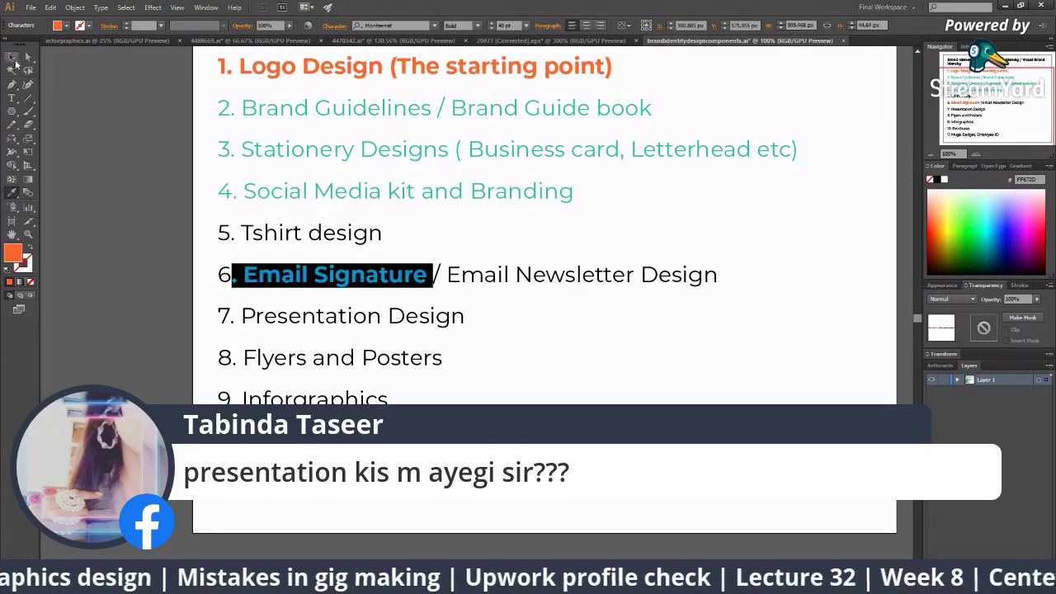
{"action": "left_click", "coordinate": [11, 56]}
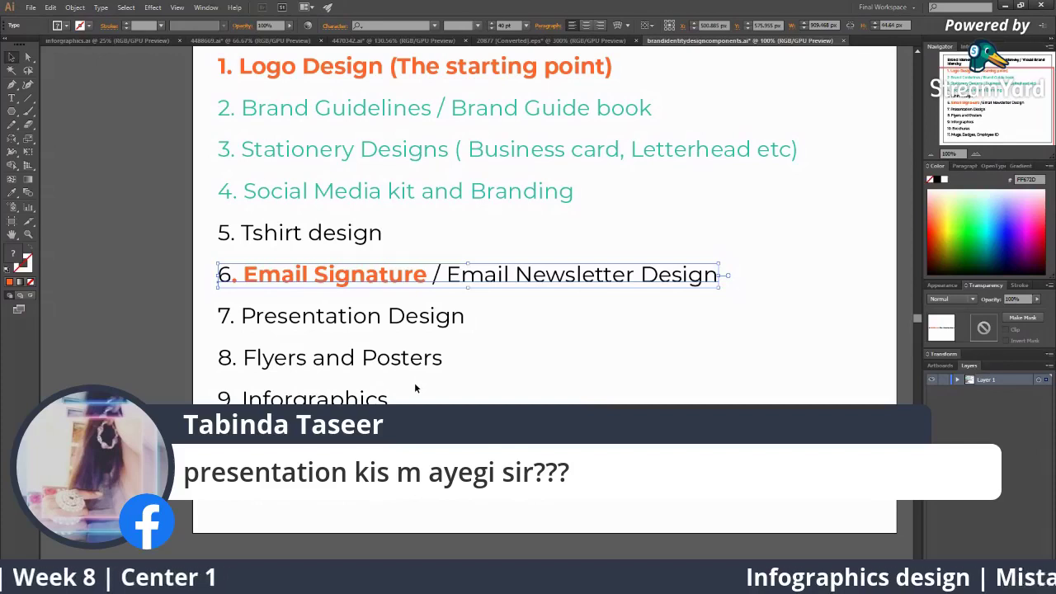
{"action": "scroll", "coordinate": [385, 284], "scroll_direction": "up", "scroll_amount": 1}
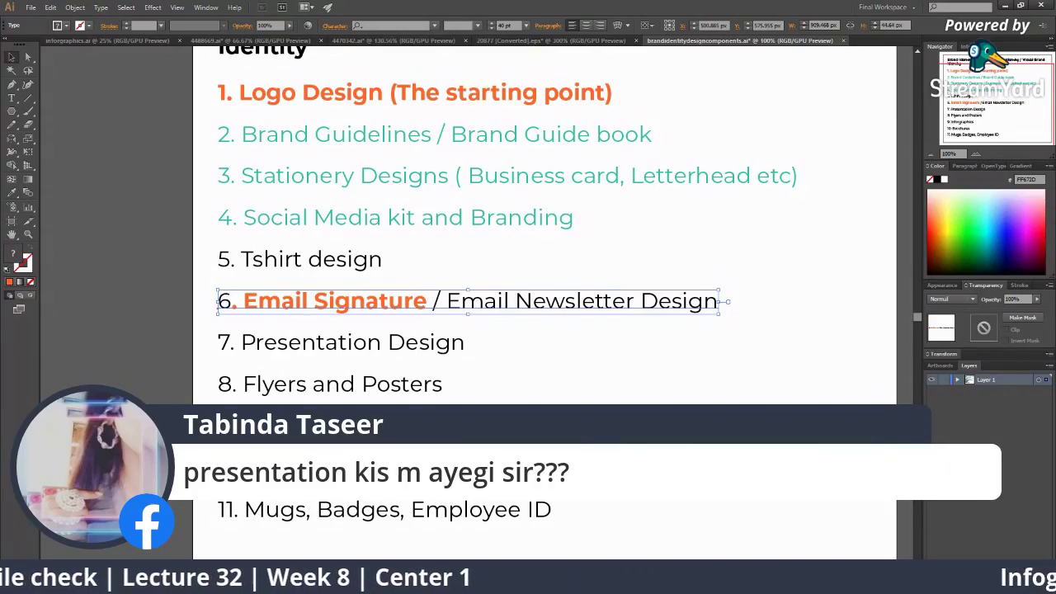
{"action": "left_click", "coordinate": [1004, 6]}
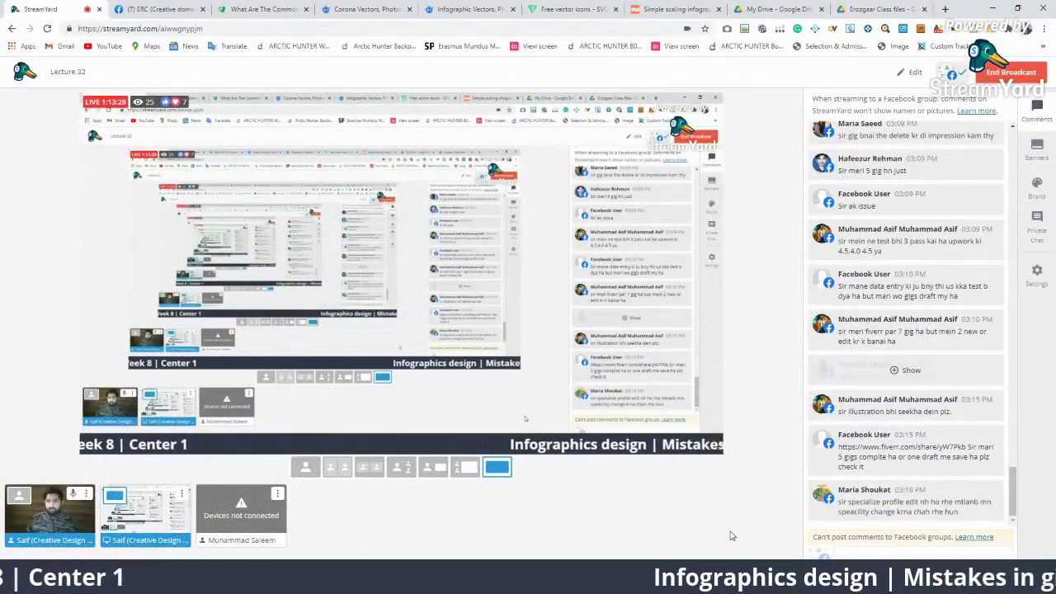
- Briefly feature the specialised-profile comment, then bring back Upwork's brand identity design results
{"action": "left_click", "coordinate": [896, 504]}
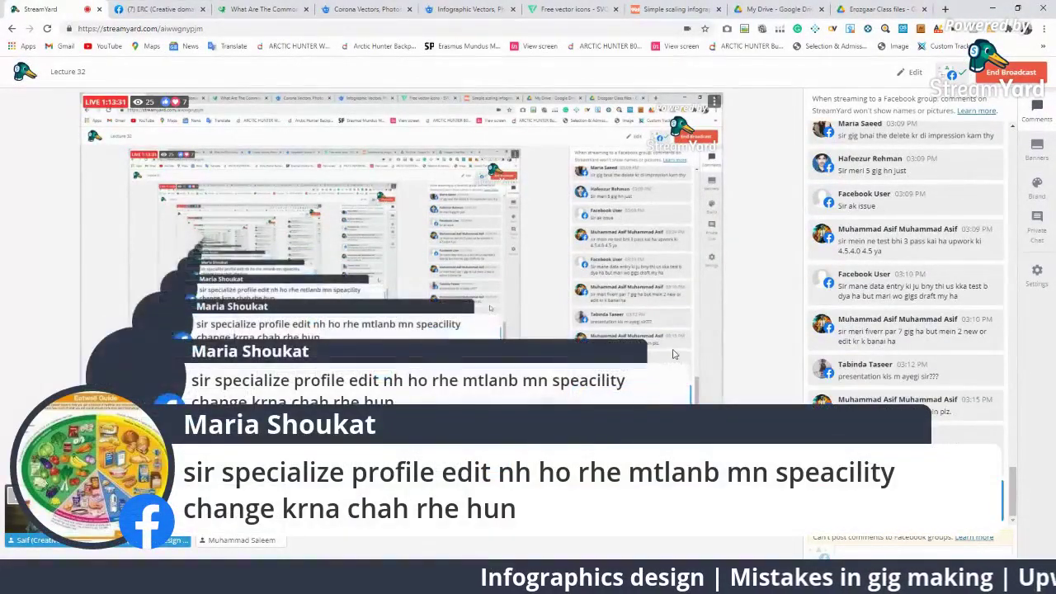
{"action": "left_click", "coordinate": [897, 502]}
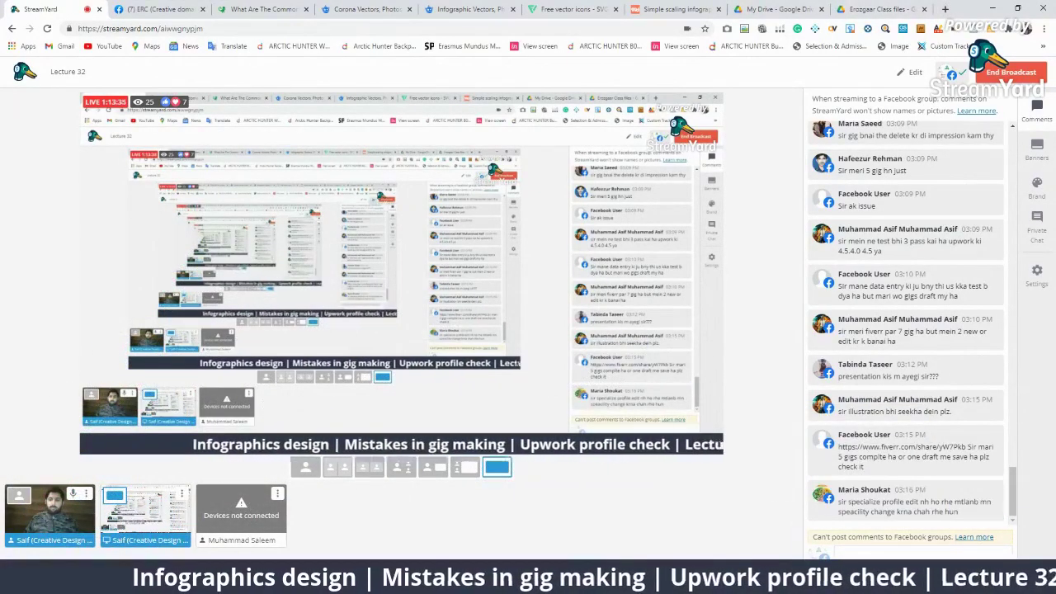
{"action": "left_click", "coordinate": [757, 533]}
{"action": "left_click", "coordinate": [887, 528]}
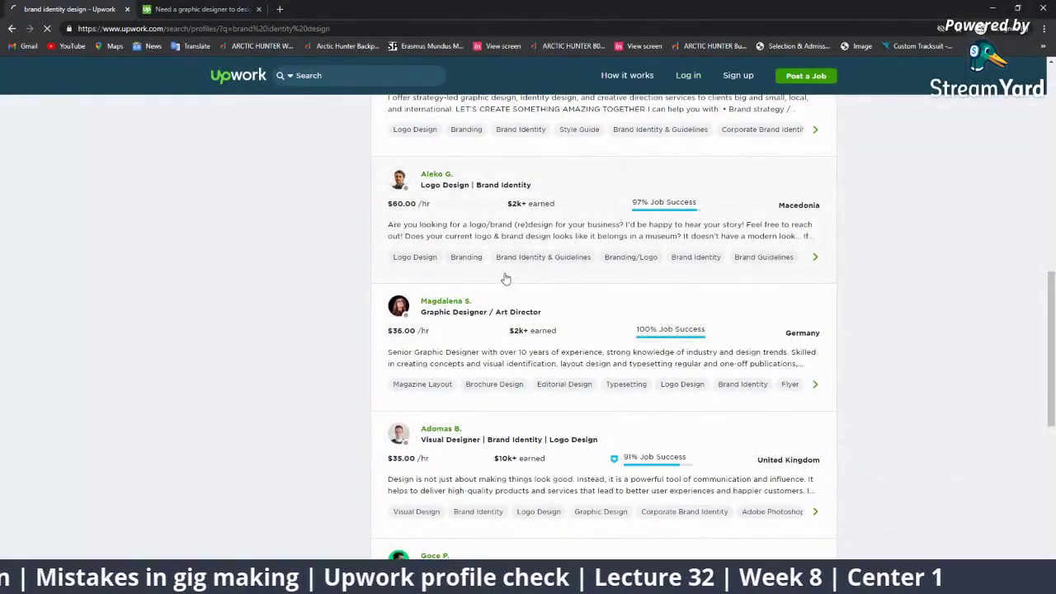
- Sign in to the Upwork freelancer account with its username and password
{"action": "left_click", "coordinate": [509, 193]}
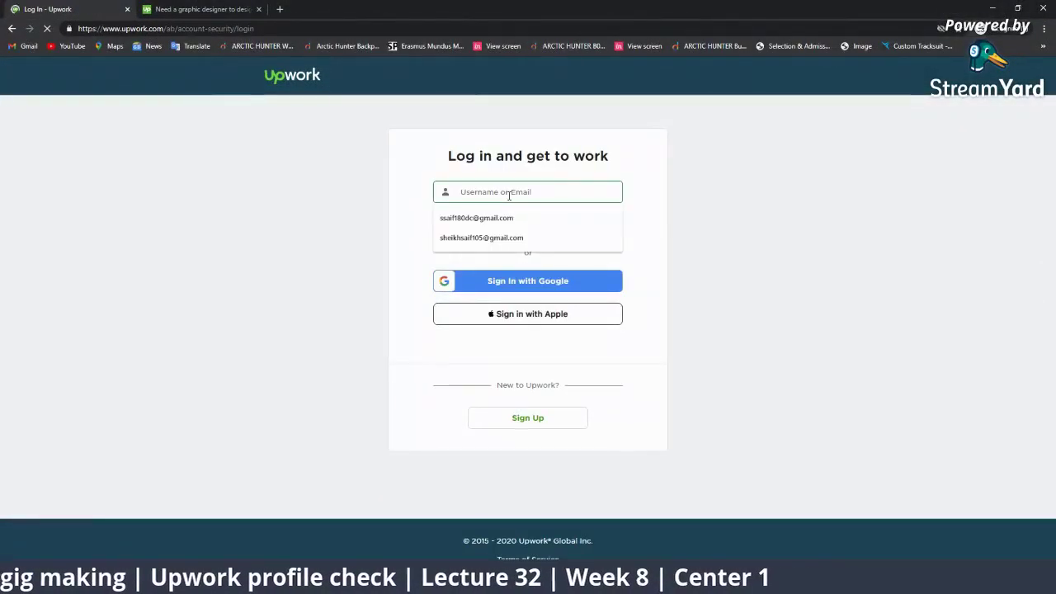
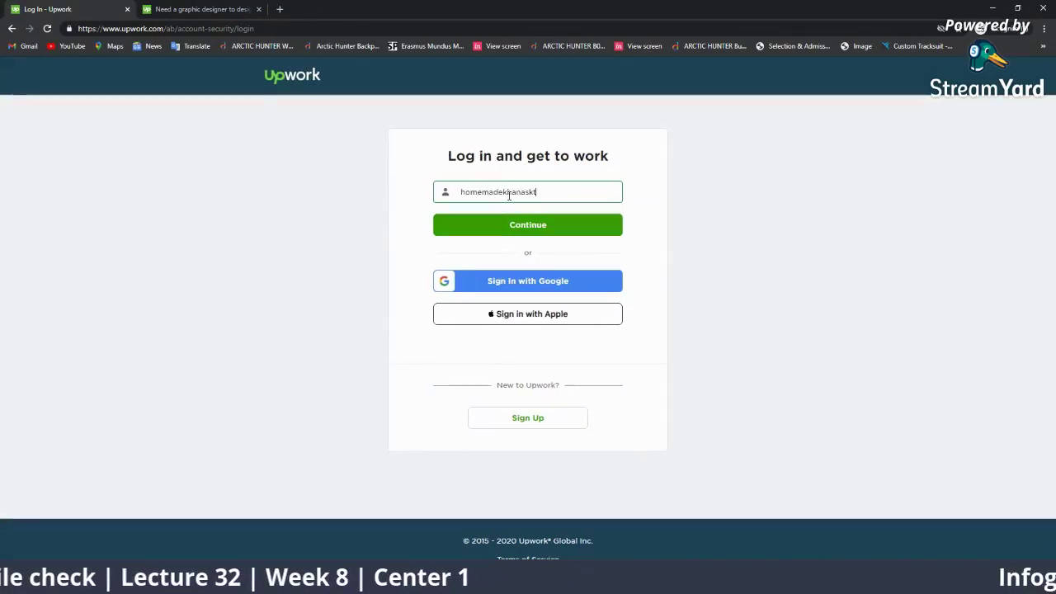
{"action": "key", "text": "Return"}
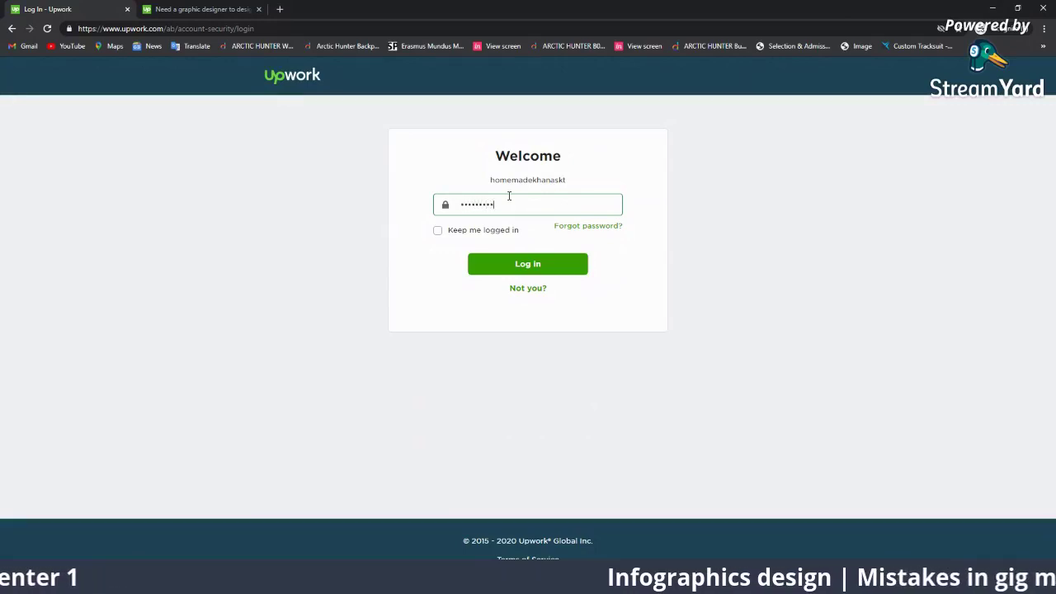
{"action": "left_click", "coordinate": [520, 261]}
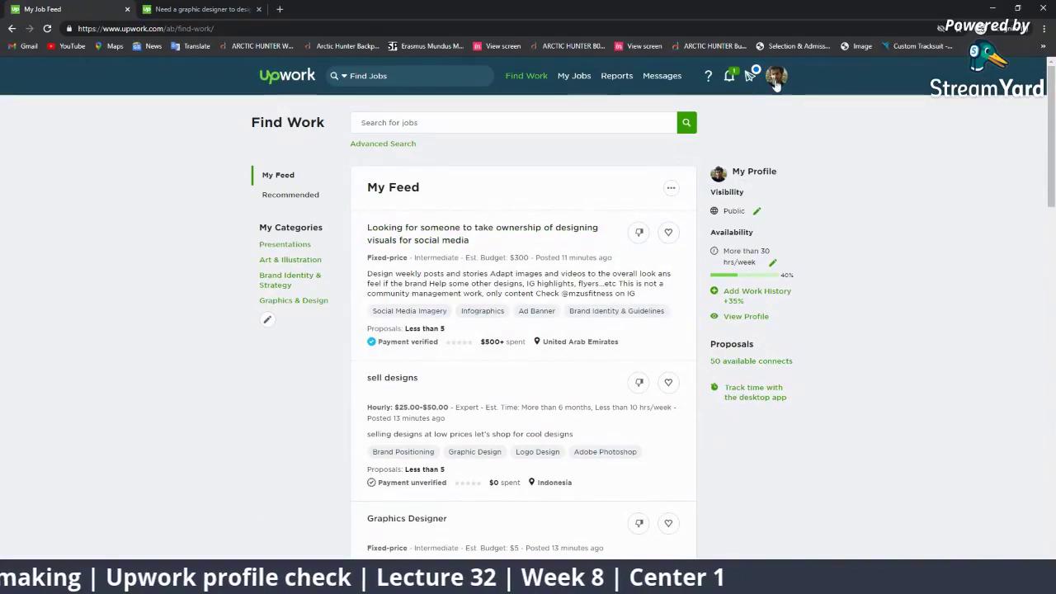
{"action": "mouse_move", "coordinate": [525, 75]}
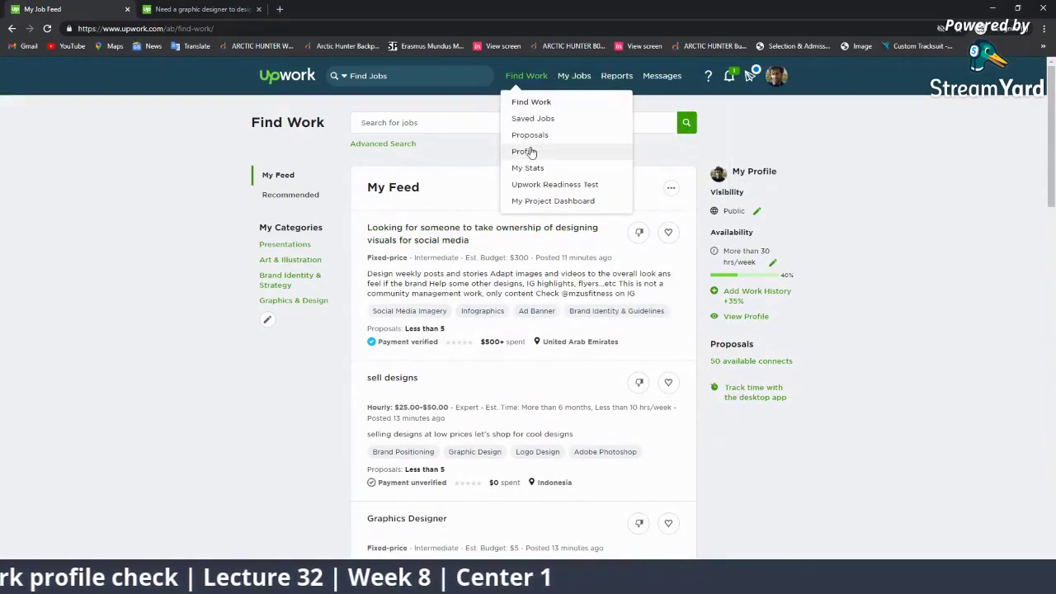
- Open the freelancer profile and answer the device-authorization security question
{"action": "left_click", "coordinate": [528, 152]}
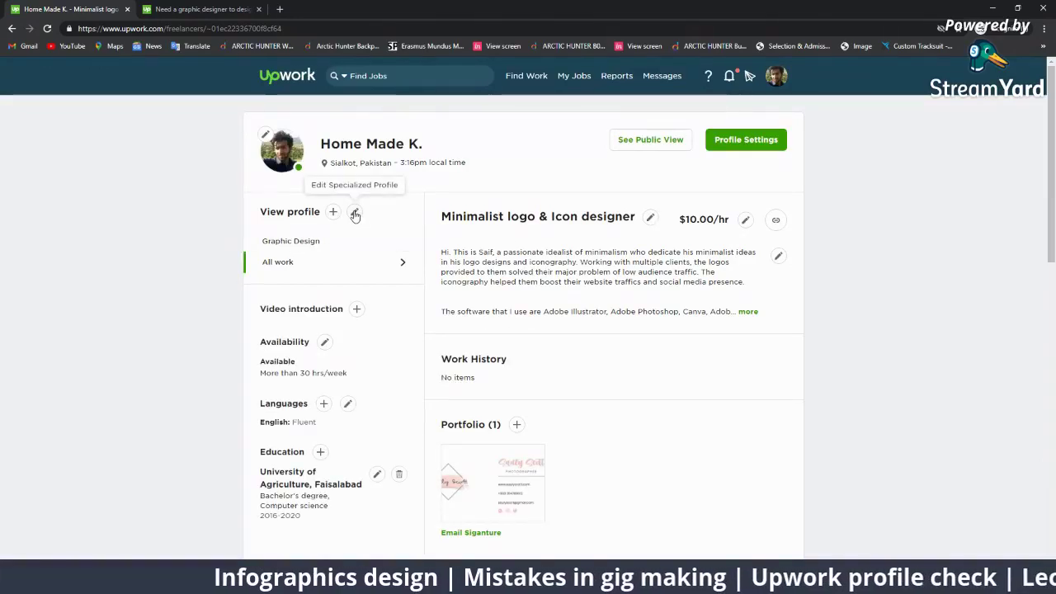
{"action": "left_click", "coordinate": [355, 213]}
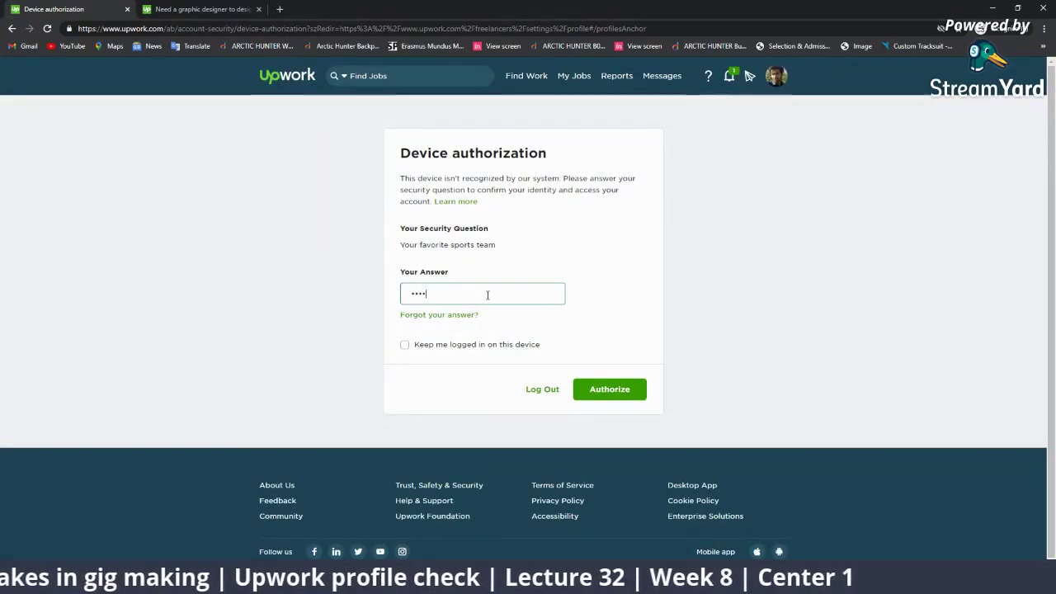
{"action": "key", "text": "Return"}
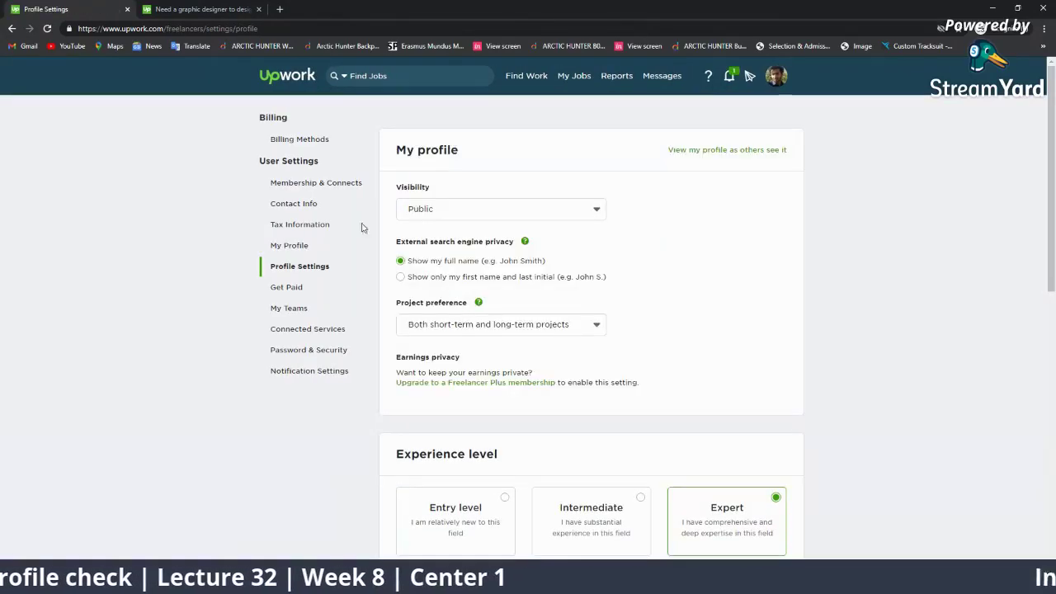
- From the Specialized profiles section, view the Graphic Design specialized profile
{"action": "scroll", "coordinate": [577, 379], "scroll_direction": "down", "scroll_amount": 2}
{"action": "scroll", "coordinate": [568, 384], "scroll_direction": "down", "scroll_amount": 2}
{"action": "scroll", "coordinate": [495, 346], "scroll_direction": "down", "scroll_amount": 1}
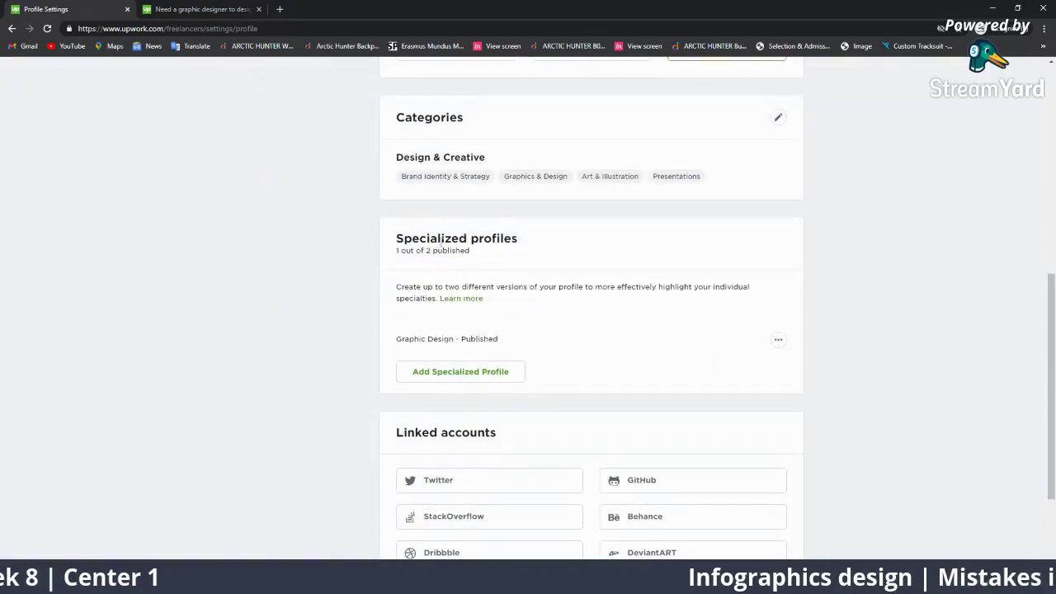
{"action": "left_click_drag", "start_coordinate": [517, 238], "coordinate": [385, 238]}
{"action": "left_click", "coordinate": [594, 259]}
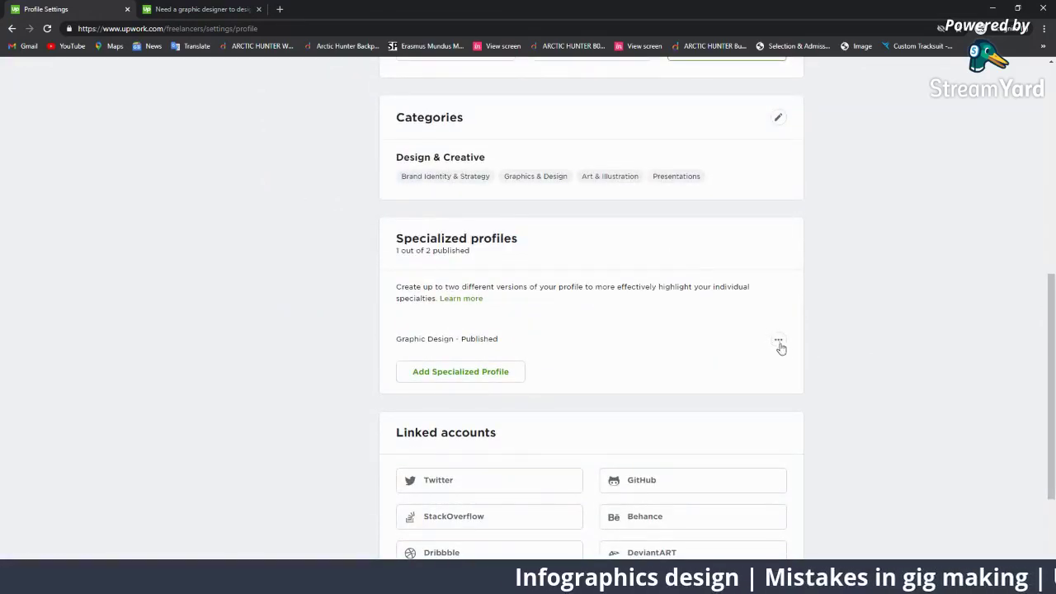
{"action": "left_click", "coordinate": [778, 342]}
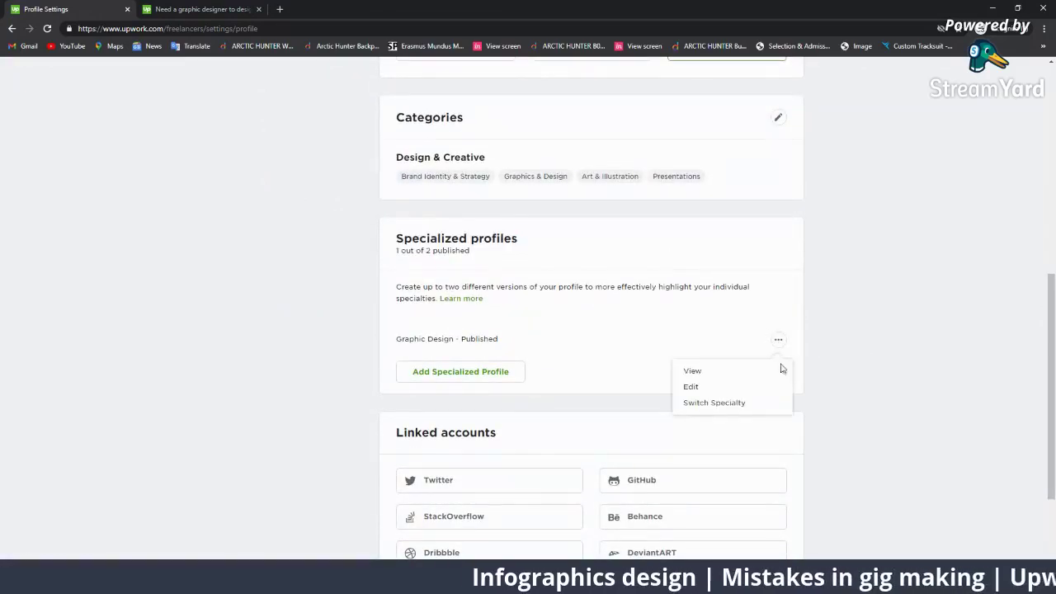
{"action": "left_click", "coordinate": [692, 387]}
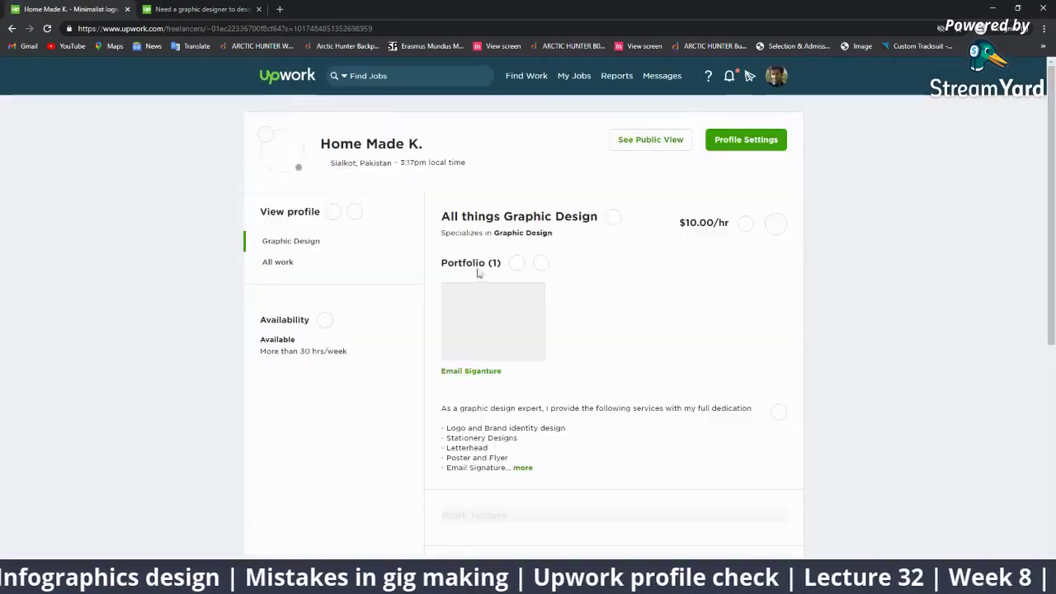
{"action": "scroll", "coordinate": [495, 264], "scroll_direction": "down", "scroll_amount": 2}
{"action": "scroll", "coordinate": [627, 247], "scroll_direction": "up", "scroll_amount": 2}
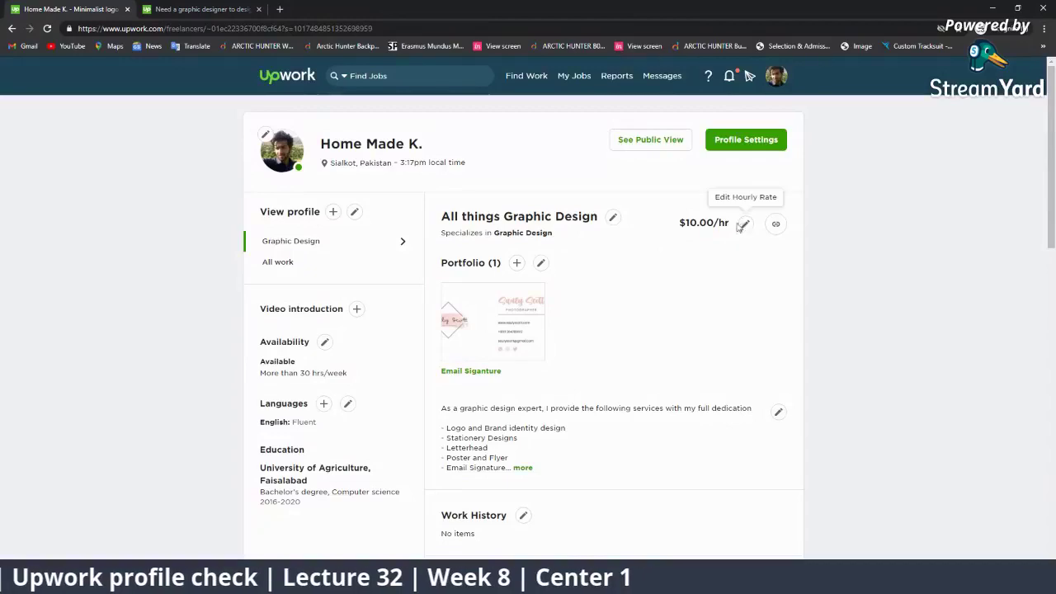
{"action": "left_click", "coordinate": [745, 223]}
{"action": "key", "text": "Escape"}
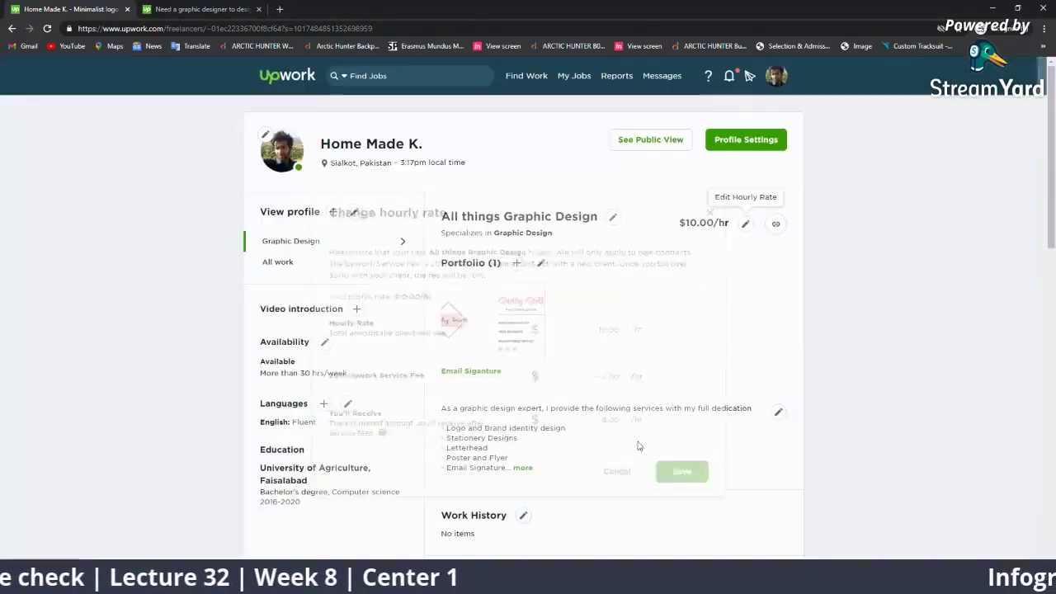
{"action": "left_click", "coordinate": [615, 218]}
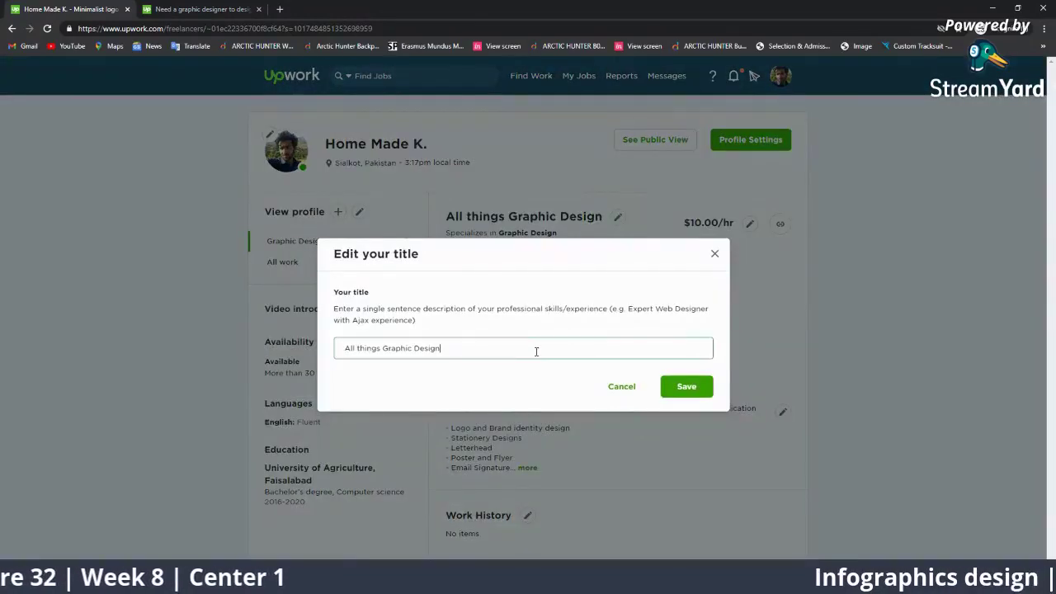
{"action": "left_click", "coordinate": [665, 390]}
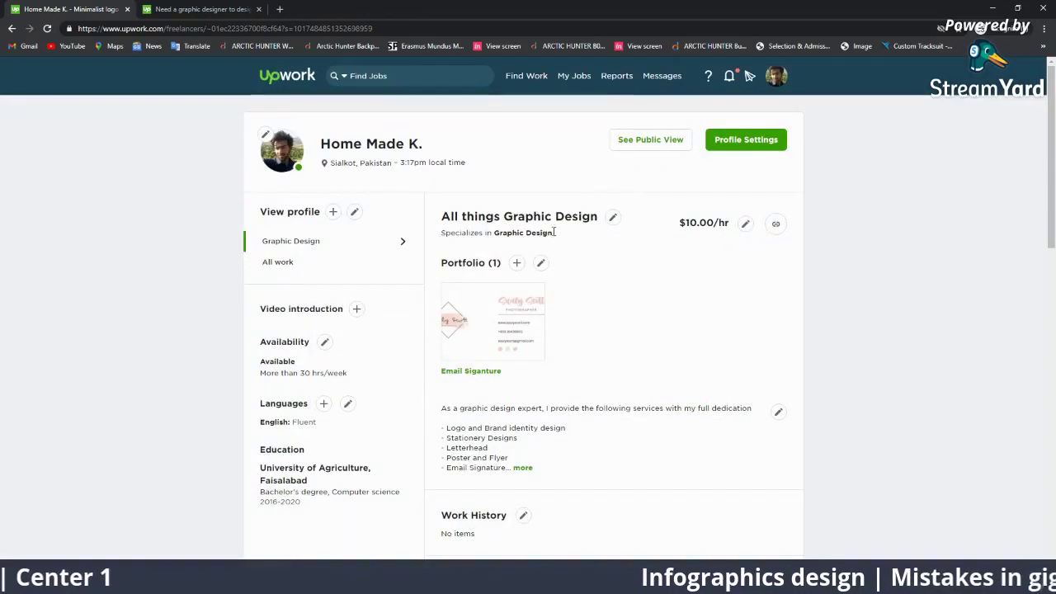
{"action": "left_click", "coordinate": [613, 266]}
{"action": "mouse_move", "coordinate": [492, 322]}
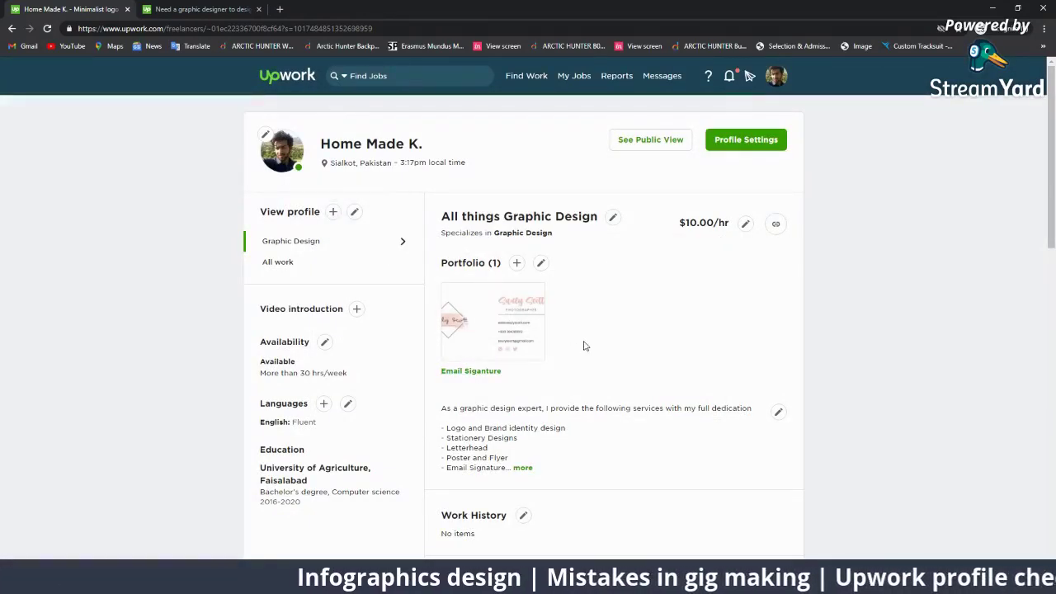
{"action": "scroll", "coordinate": [583, 346], "scroll_direction": "down", "scroll_amount": 3}
{"action": "scroll", "coordinate": [583, 346], "scroll_direction": "down", "scroll_amount": 3}
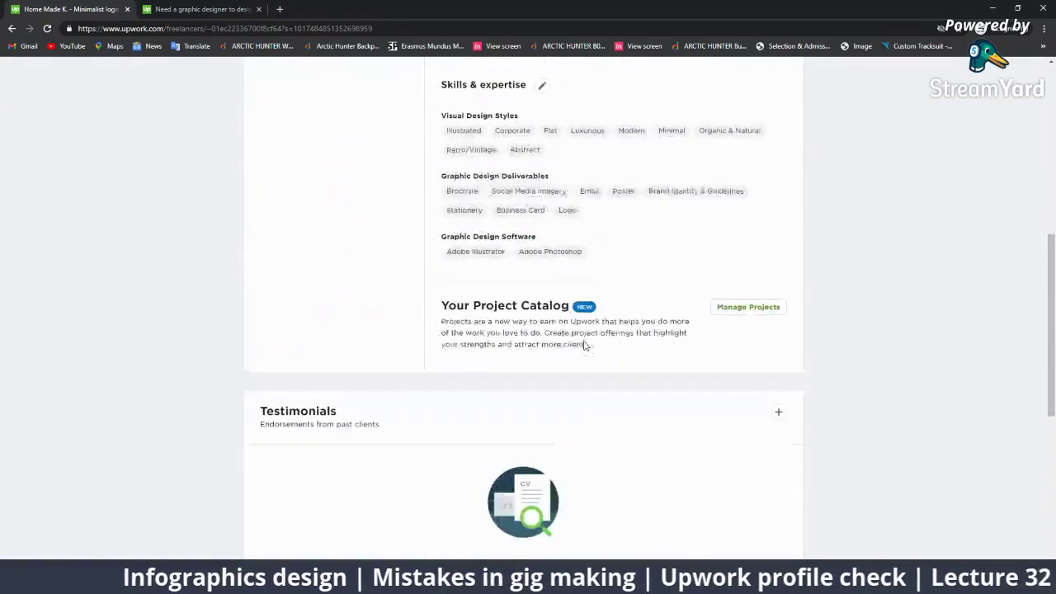
{"action": "scroll", "coordinate": [578, 342], "scroll_direction": "up", "scroll_amount": 3}
{"action": "scroll", "coordinate": [544, 288], "scroll_direction": "up", "scroll_amount": 2}
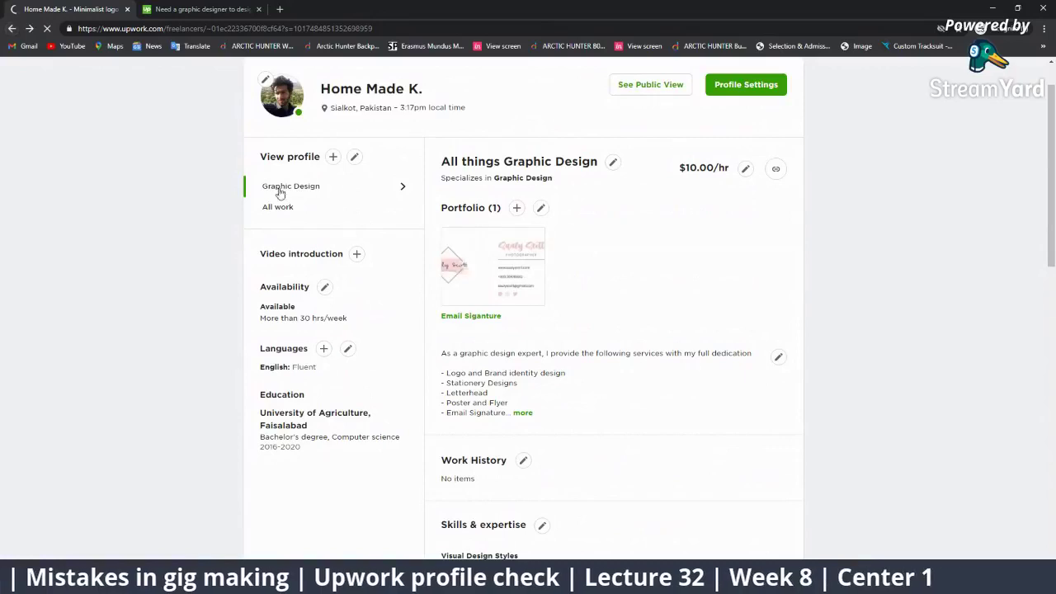
- Browse the specialty list for the Graphic Design profile, then cancel without switching
{"action": "left_click", "coordinate": [778, 340]}
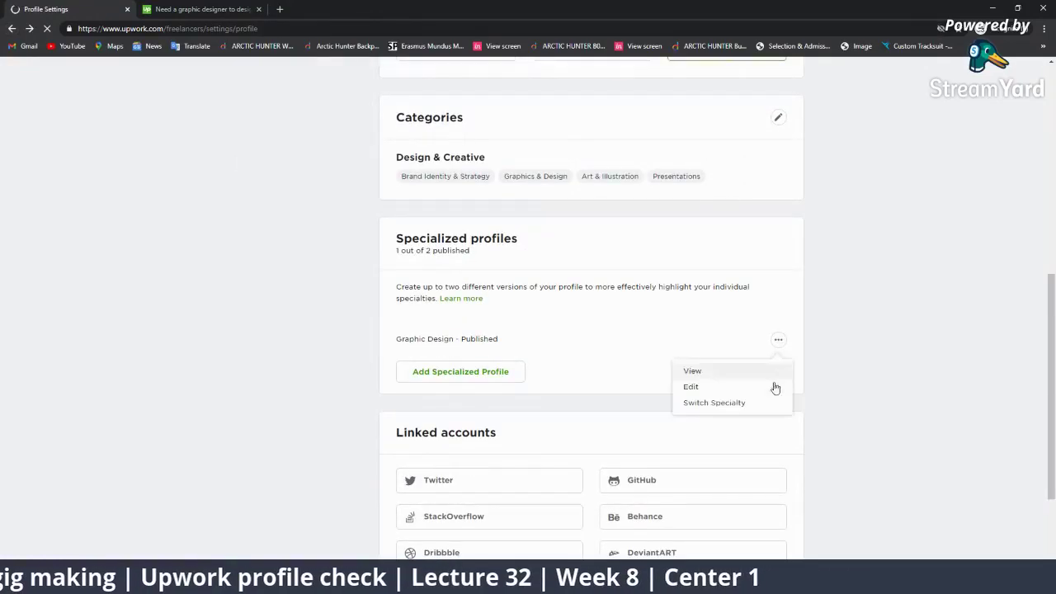
{"action": "left_click", "coordinate": [711, 403]}
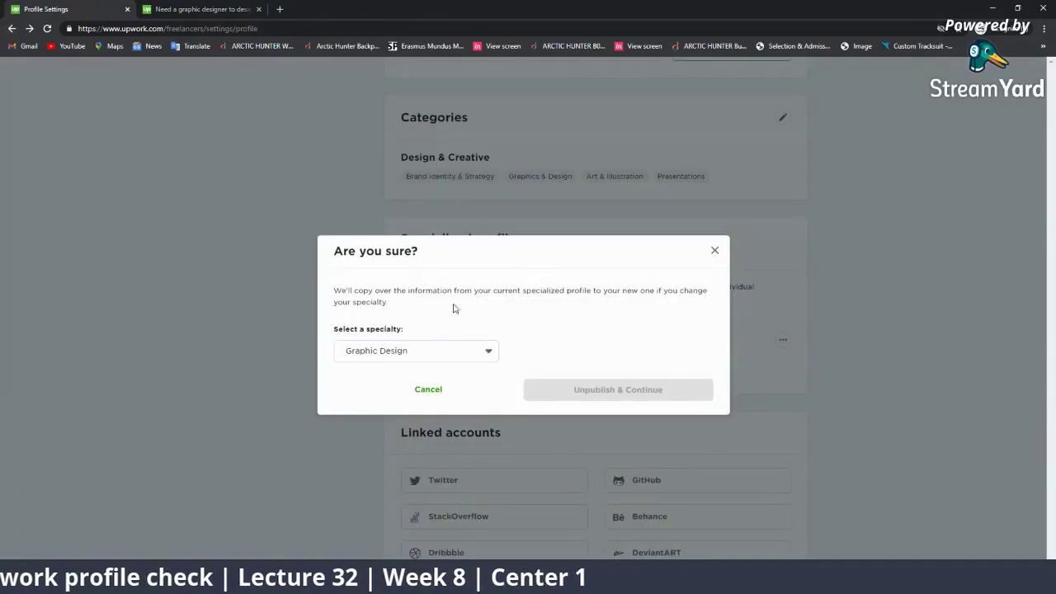
{"action": "left_click", "coordinate": [481, 354]}
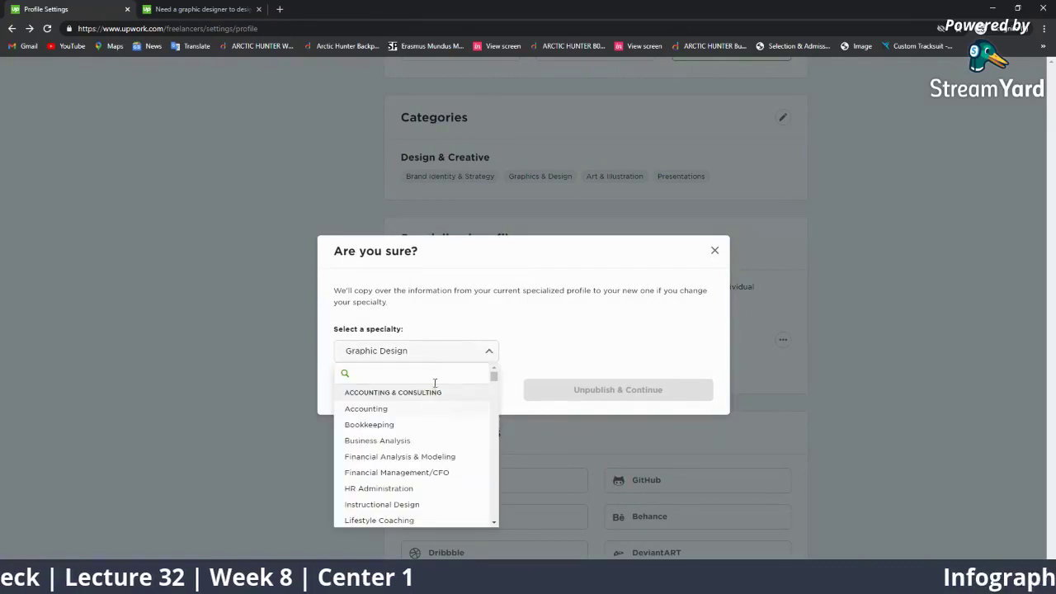
{"action": "scroll", "coordinate": [442, 406], "scroll_direction": "down", "scroll_amount": 3}
{"action": "scroll", "coordinate": [442, 406], "scroll_direction": "down", "scroll_amount": 3}
{"action": "left_click", "coordinate": [683, 282]}
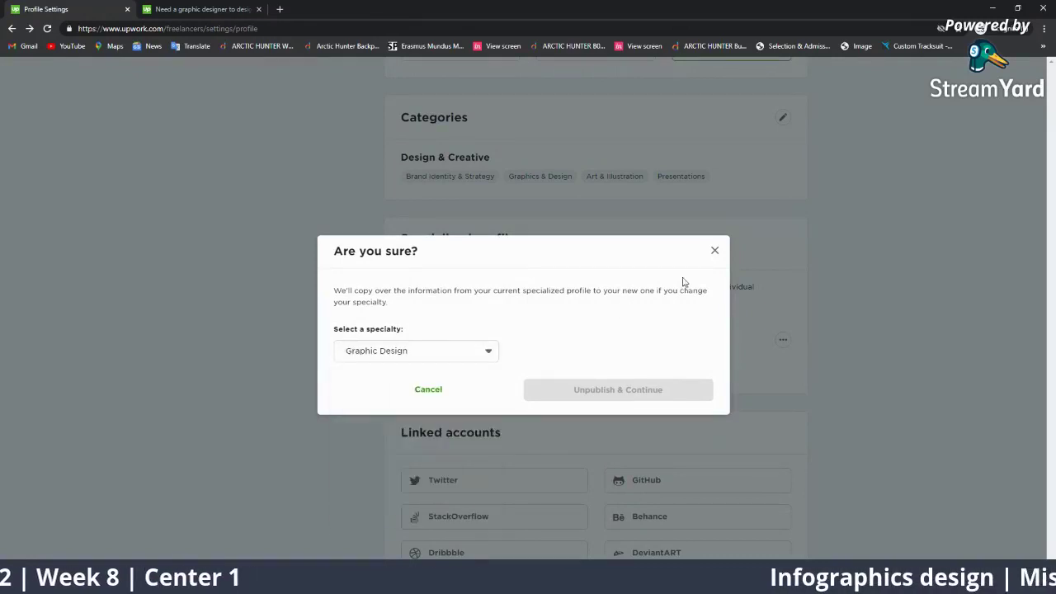
{"action": "left_click", "coordinate": [715, 252]}
- Open the Graphic Design profile for editing, go back to Profile Settings, and minimise the browser
{"action": "left_click", "coordinate": [778, 339]}
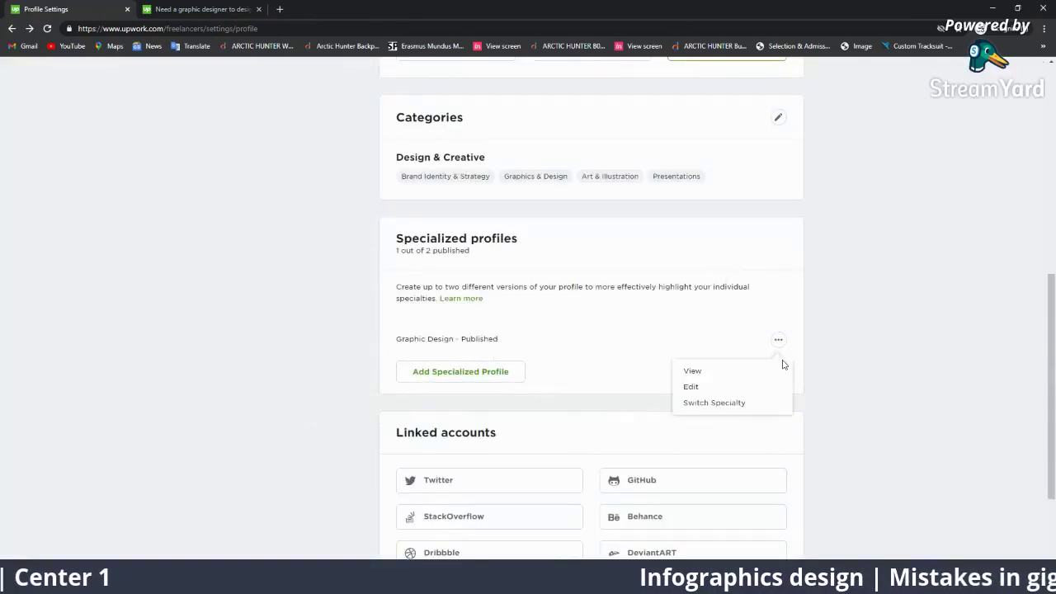
{"action": "left_click", "coordinate": [708, 388]}
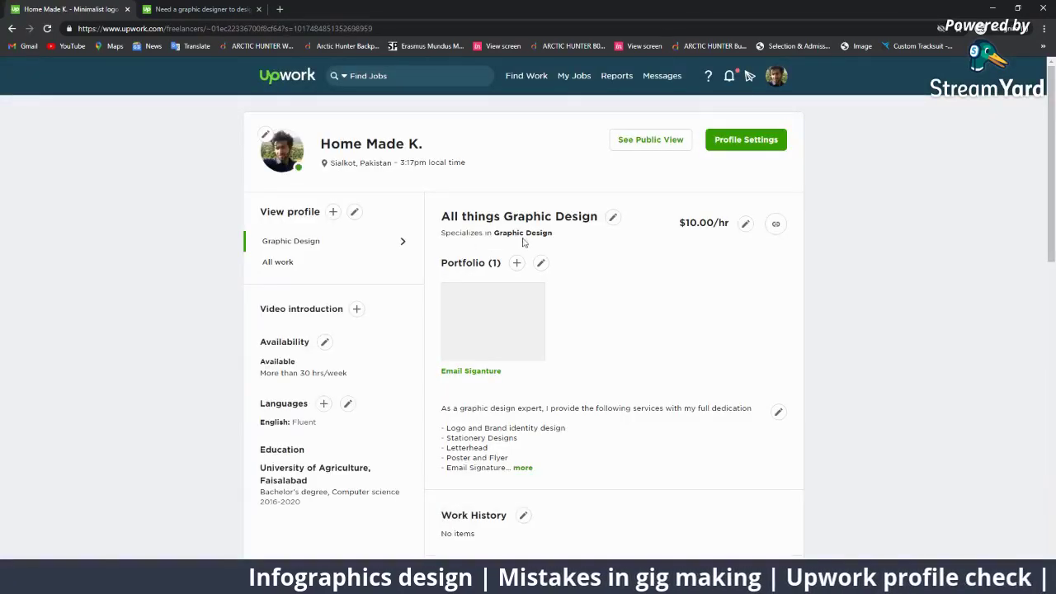
{"action": "left_click_drag", "start_coordinate": [552, 234], "coordinate": [501, 234]}
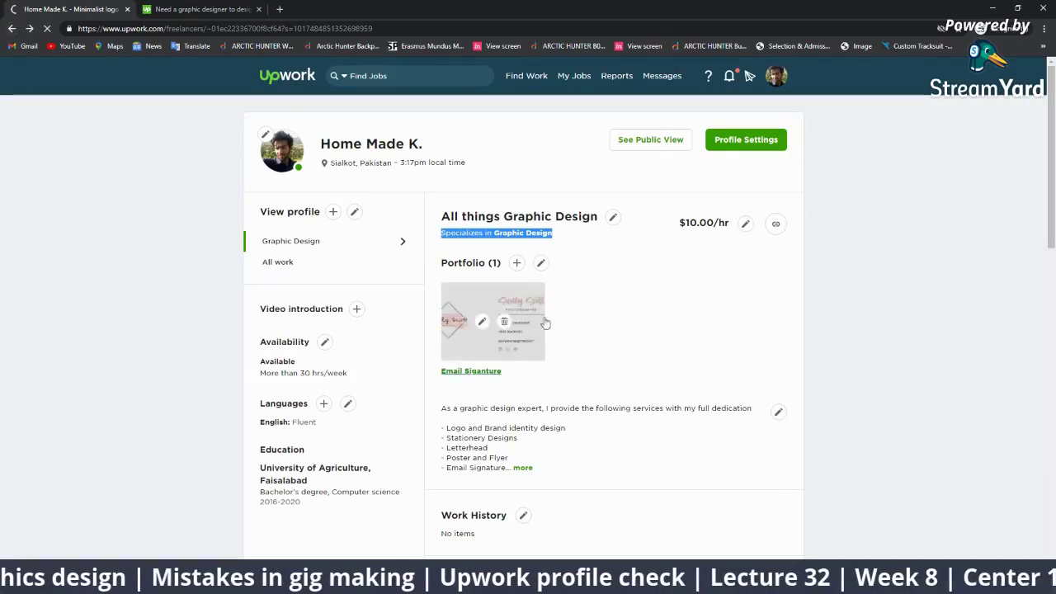
{"action": "key", "text": "alt+Left"}
{"action": "scroll", "coordinate": [750, 394], "scroll_direction": "down", "scroll_amount": 2}
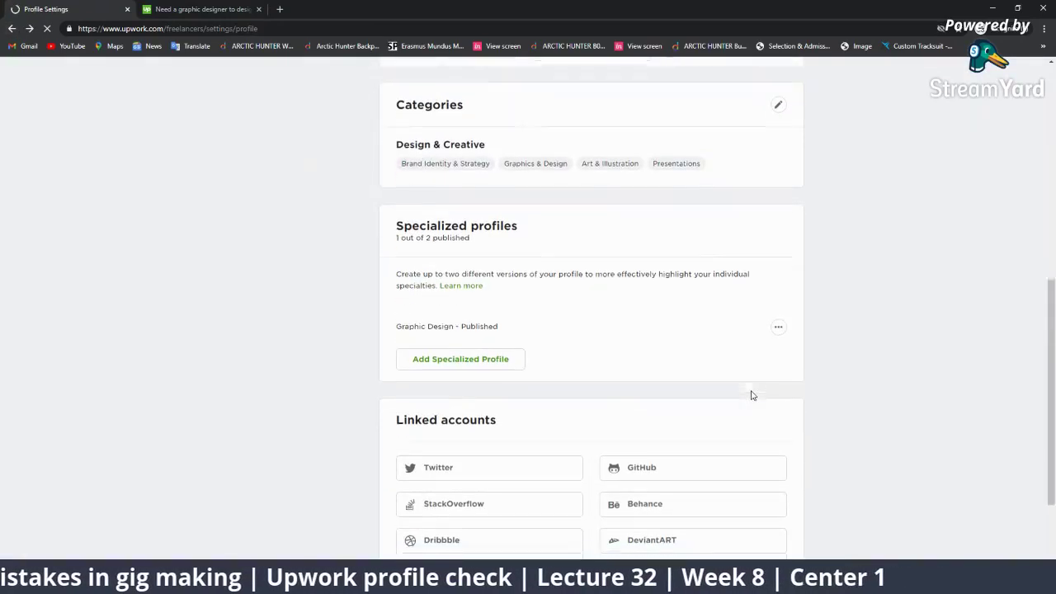
{"action": "left_click", "coordinate": [779, 230]}
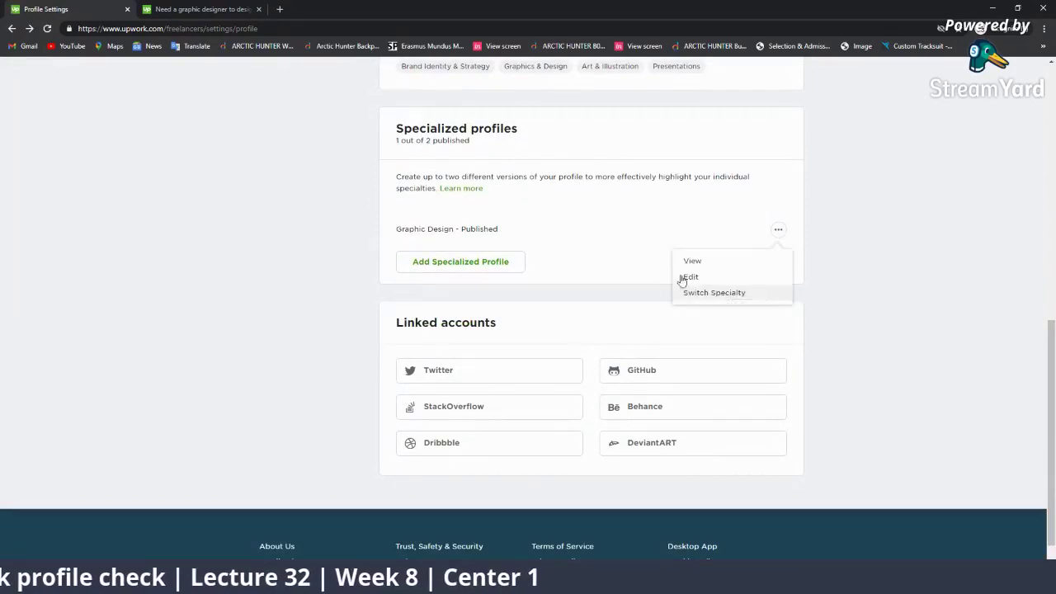
{"action": "scroll", "coordinate": [825, 165], "scroll_direction": "up", "scroll_amount": 8}
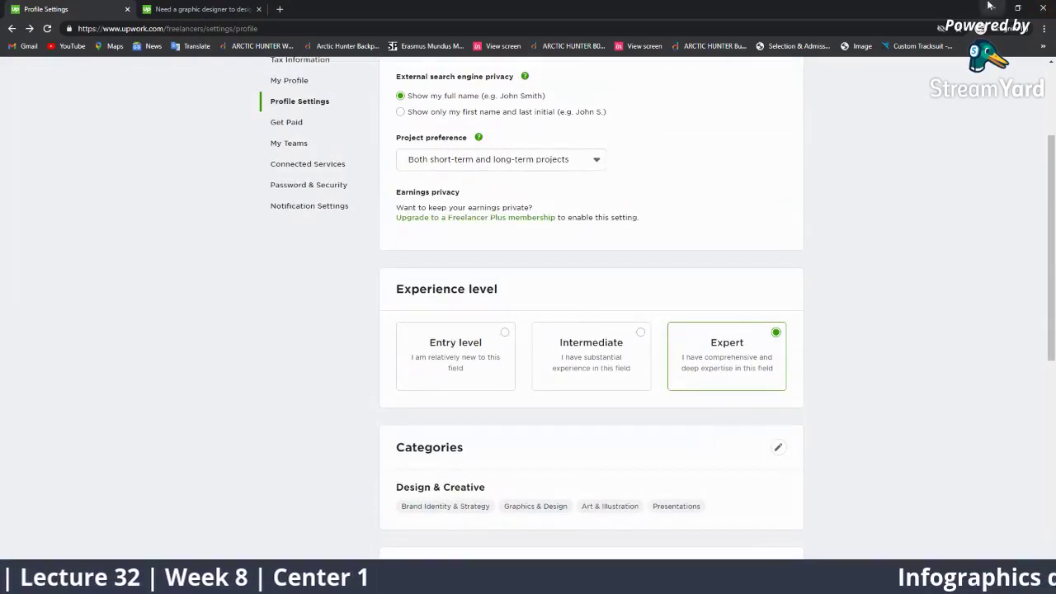
{"action": "left_click", "coordinate": [989, 6]}
- Minimize the browser and bring the StreamYard studio back to the front
{"action": "left_click", "coordinate": [989, 6]}
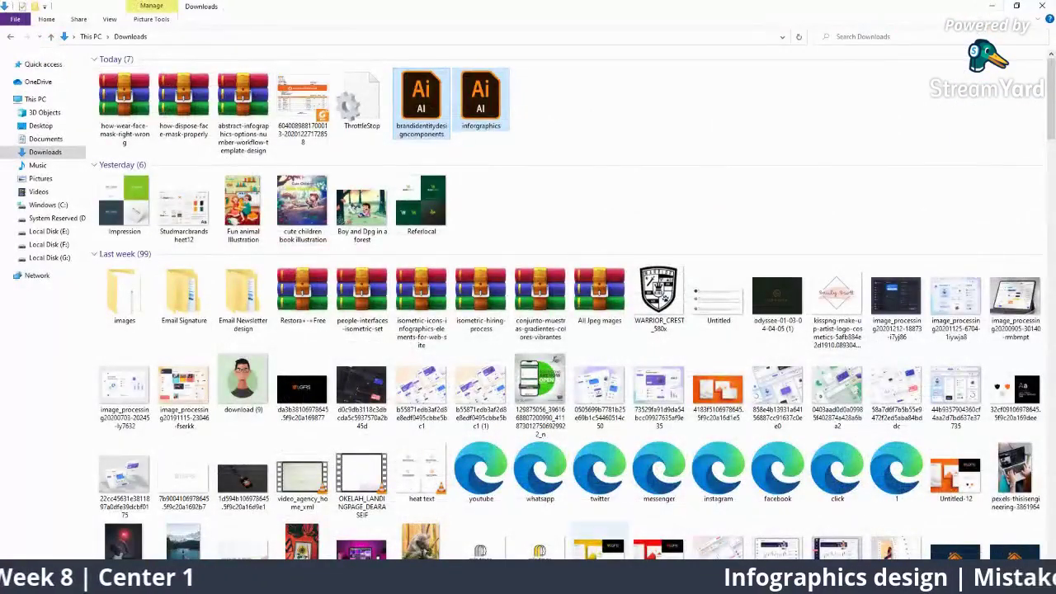
{"action": "left_click", "coordinate": [645, 559]}
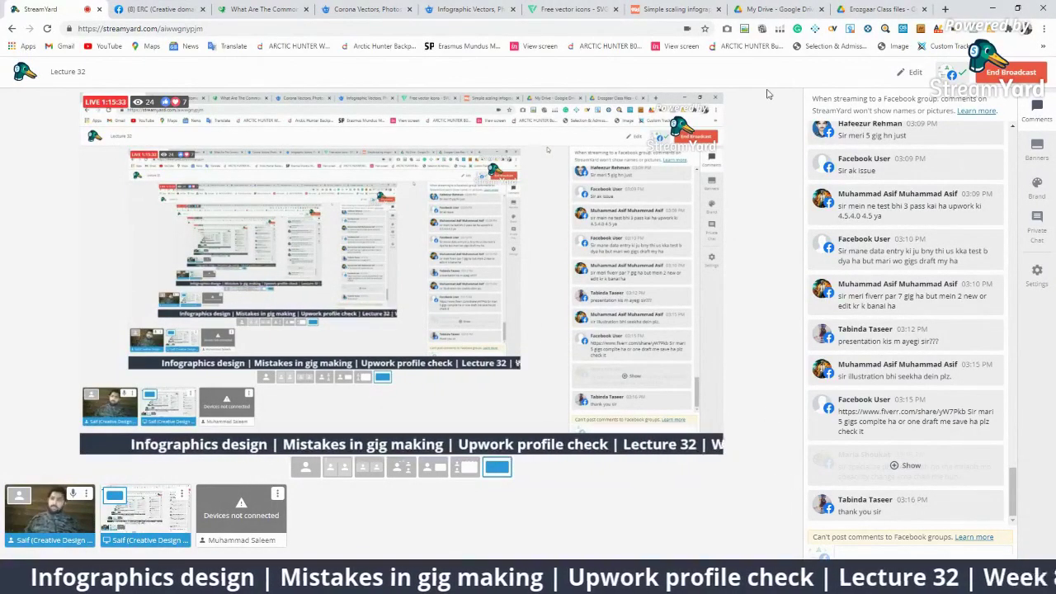
{"action": "left_click", "coordinate": [858, 330]}
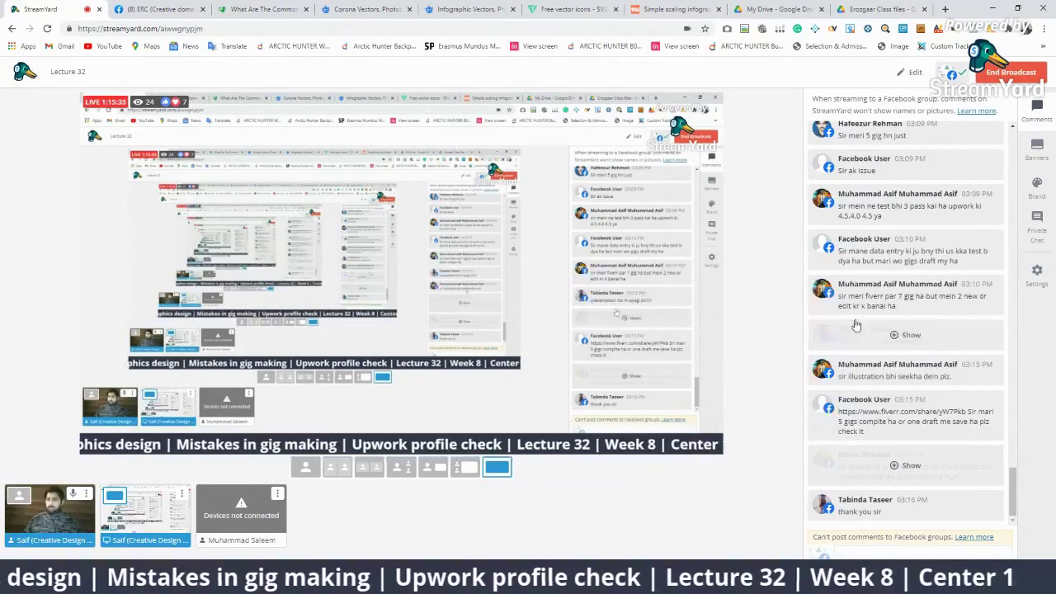
{"action": "left_click", "coordinate": [882, 293]}
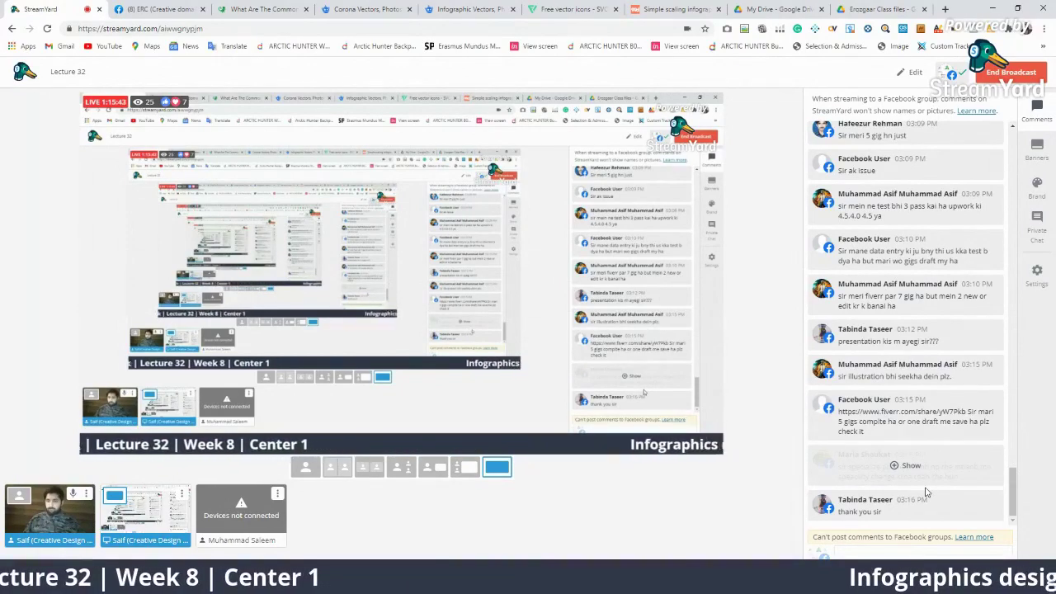
- Feature the Fiverr-link, 7-gig and illustration-request comments on stream in turn, then hide them
{"action": "left_click", "coordinate": [943, 429]}
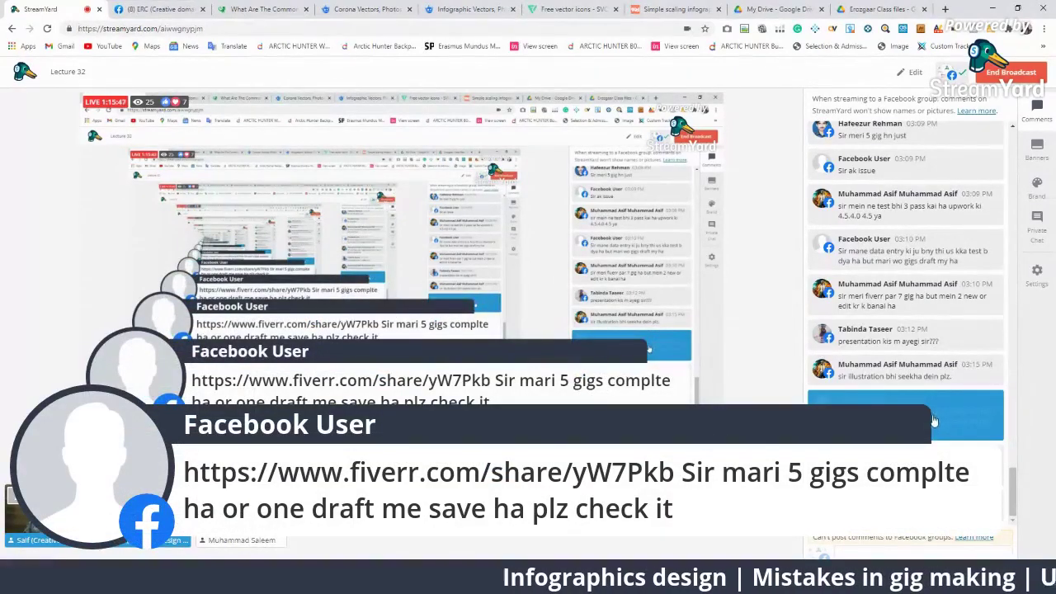
{"action": "left_click", "coordinate": [933, 421]}
{"action": "left_click", "coordinate": [916, 294]}
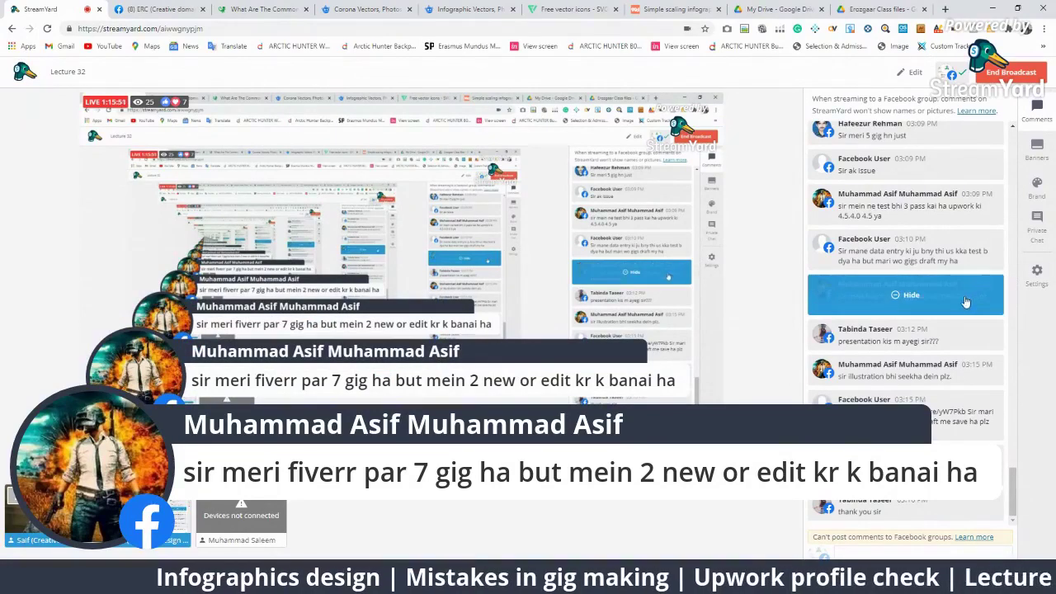
{"action": "left_click", "coordinate": [931, 299]}
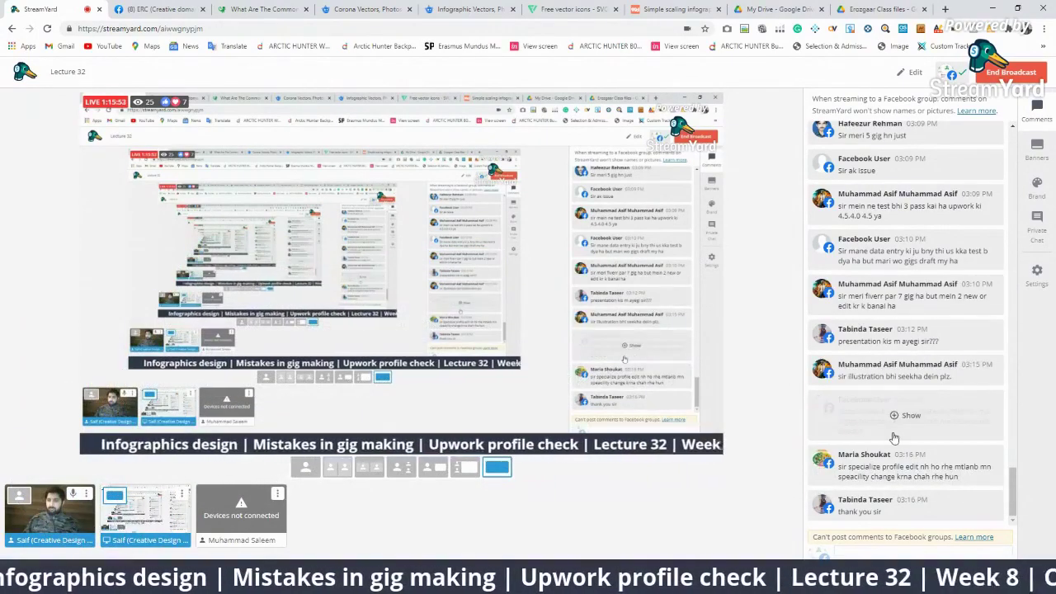
{"action": "left_click", "coordinate": [907, 413]}
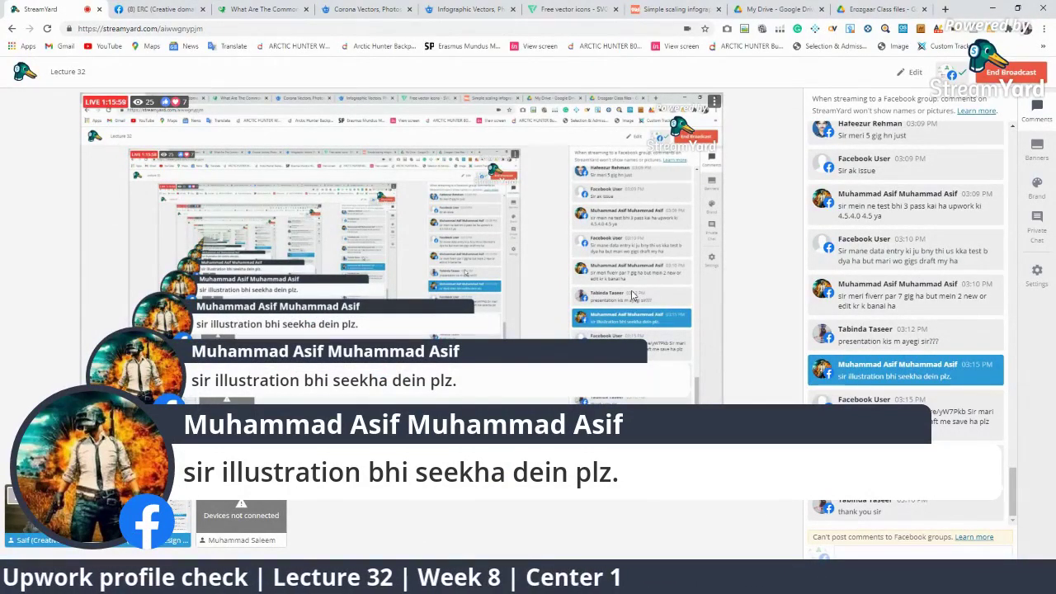
{"action": "left_click", "coordinate": [940, 369]}
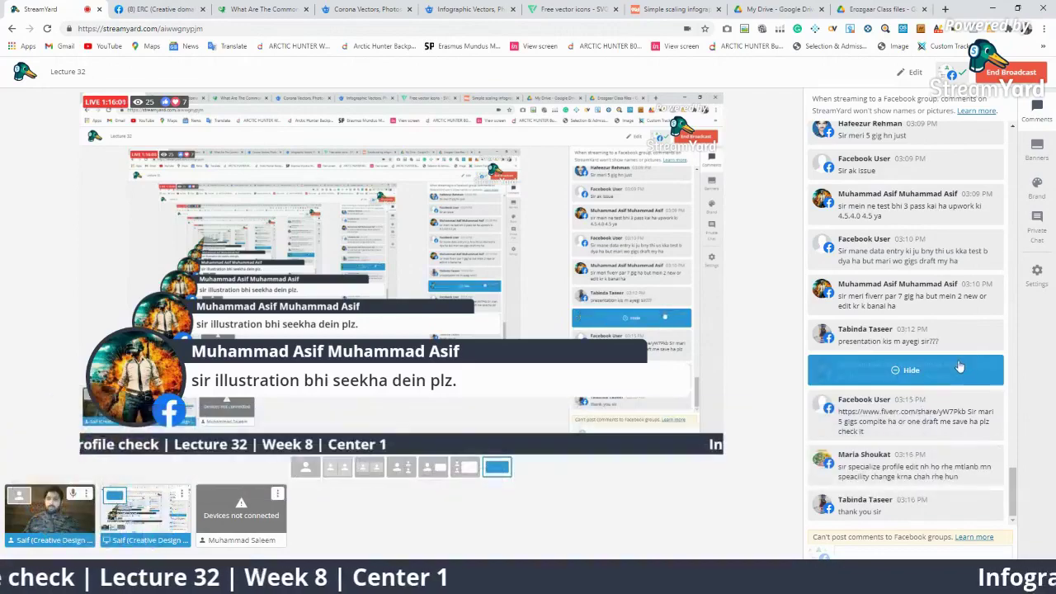
- Show and hide the 5-gig and profile comments, ending with the gig-deletion comment featured
{"action": "scroll", "coordinate": [945, 363], "scroll_direction": "up", "scroll_amount": 2}
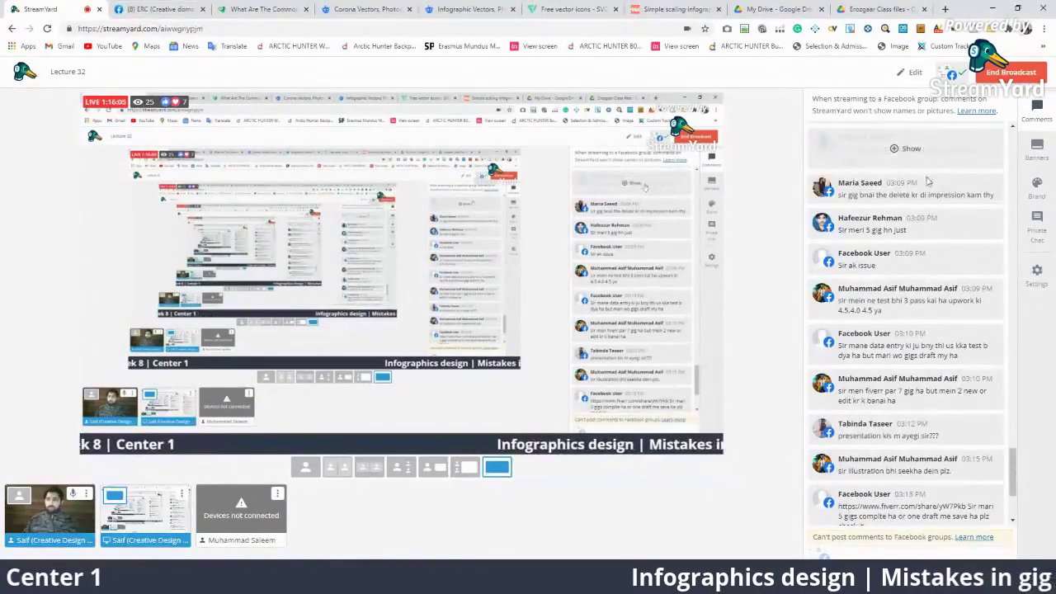
{"action": "left_click", "coordinate": [908, 224]}
{"action": "left_click", "coordinate": [908, 224]}
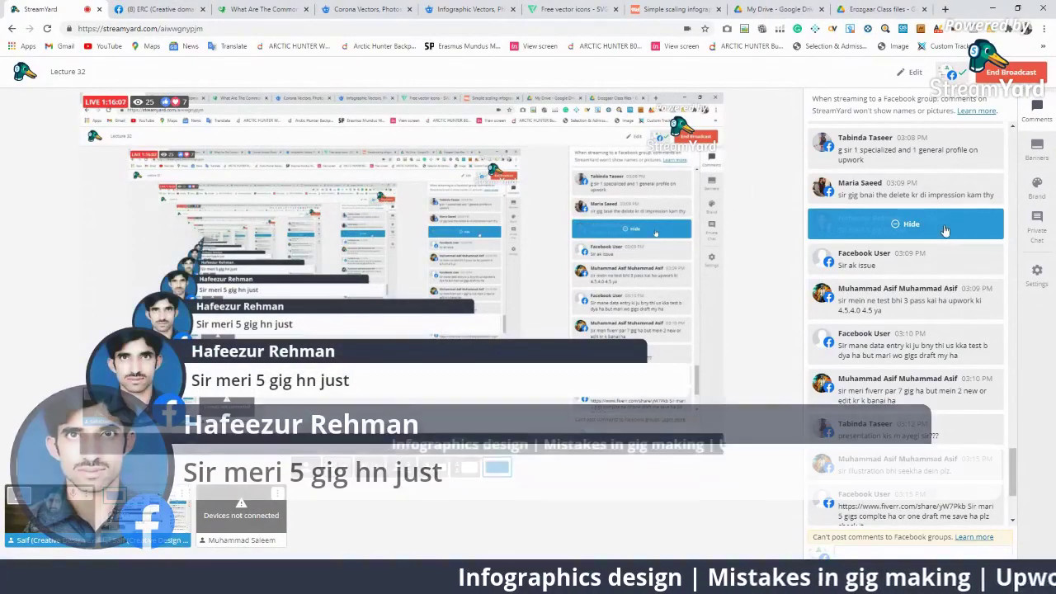
{"action": "scroll", "coordinate": [949, 371], "scroll_direction": "up", "scroll_amount": 2}
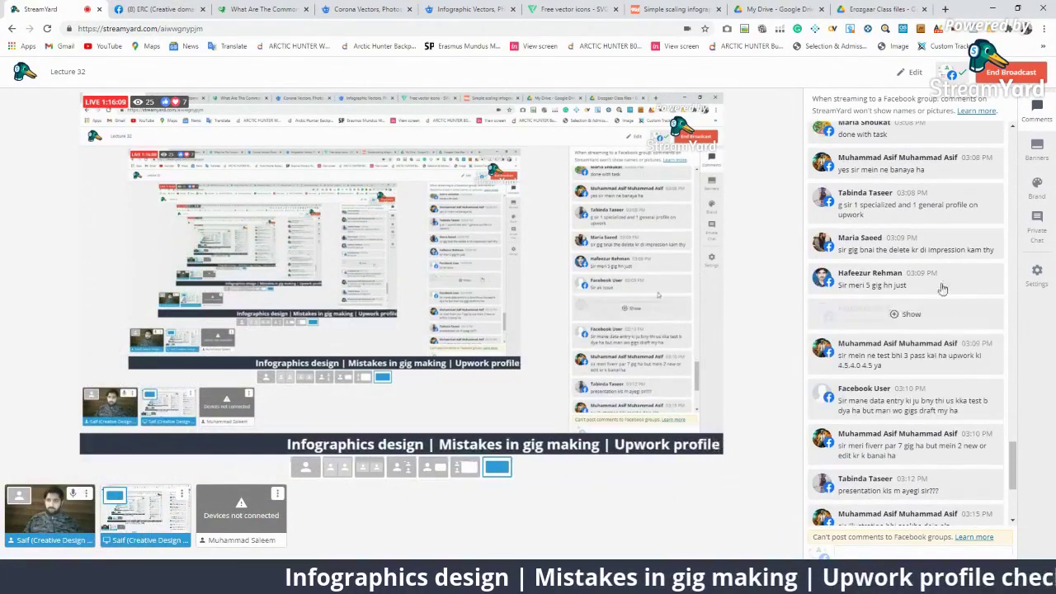
{"action": "left_click", "coordinate": [924, 206]}
{"action": "left_click", "coordinate": [939, 219]}
{"action": "mouse_move", "coordinate": [907, 345]}
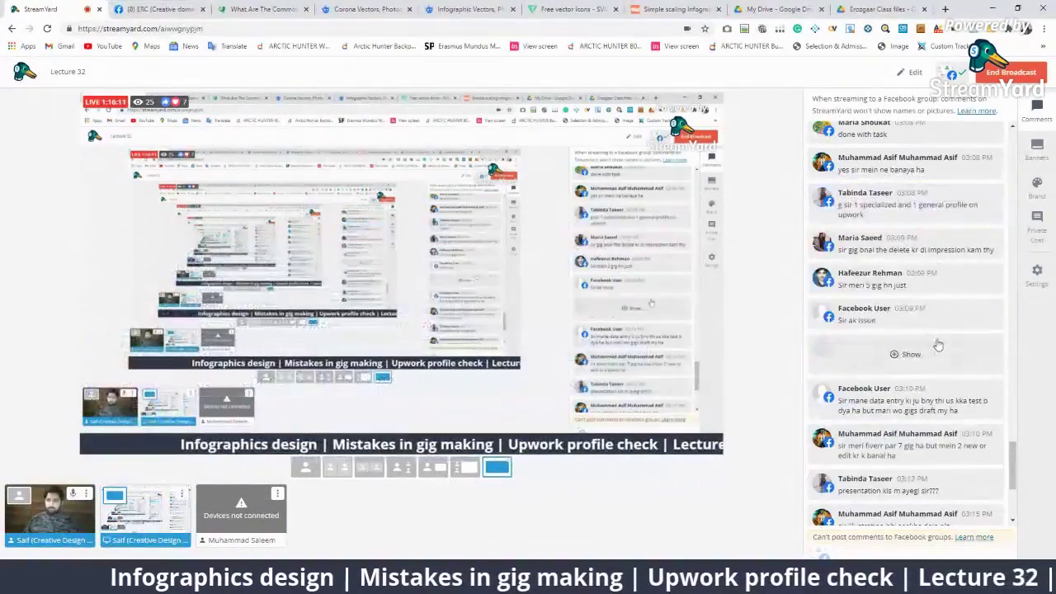
{"action": "left_click", "coordinate": [911, 243]}
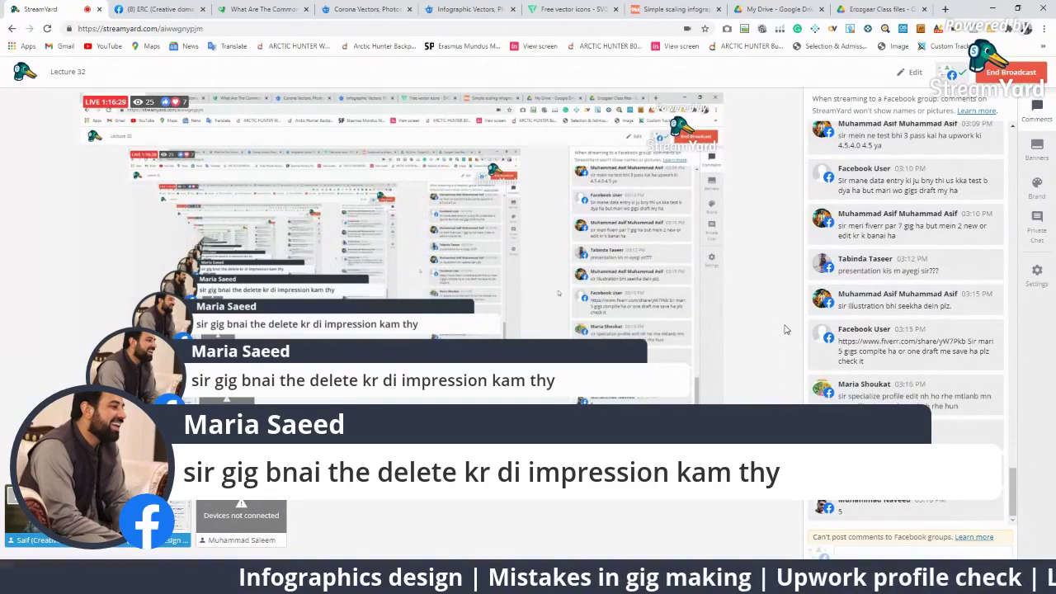
- Feature the replies answering 4, 5 and 'the rest will be new', ending on 'is wqt three hn'
{"action": "left_click", "coordinate": [907, 505]}
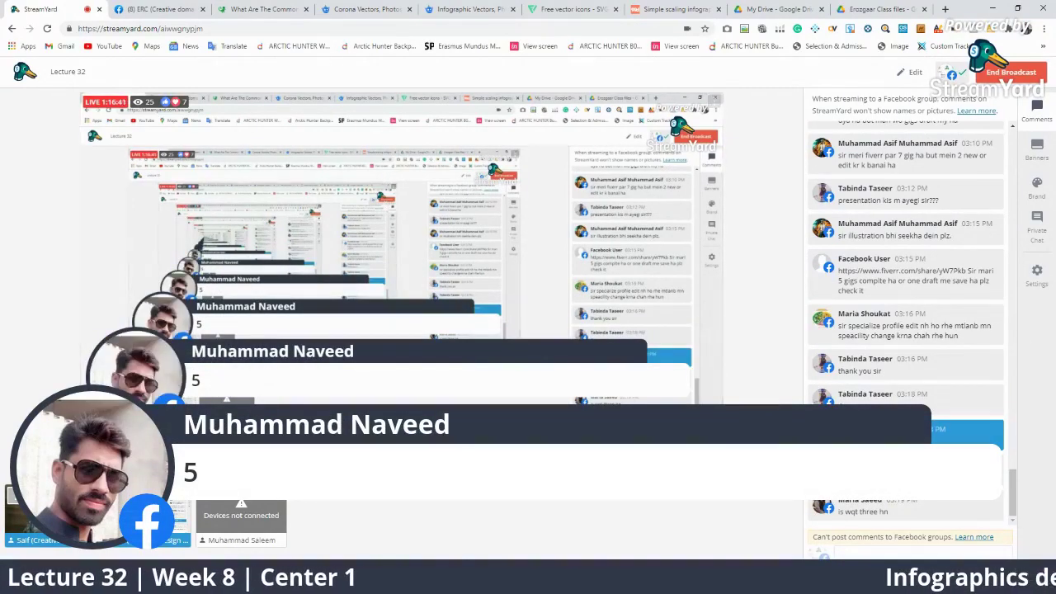
{"action": "left_click", "coordinate": [907, 466]}
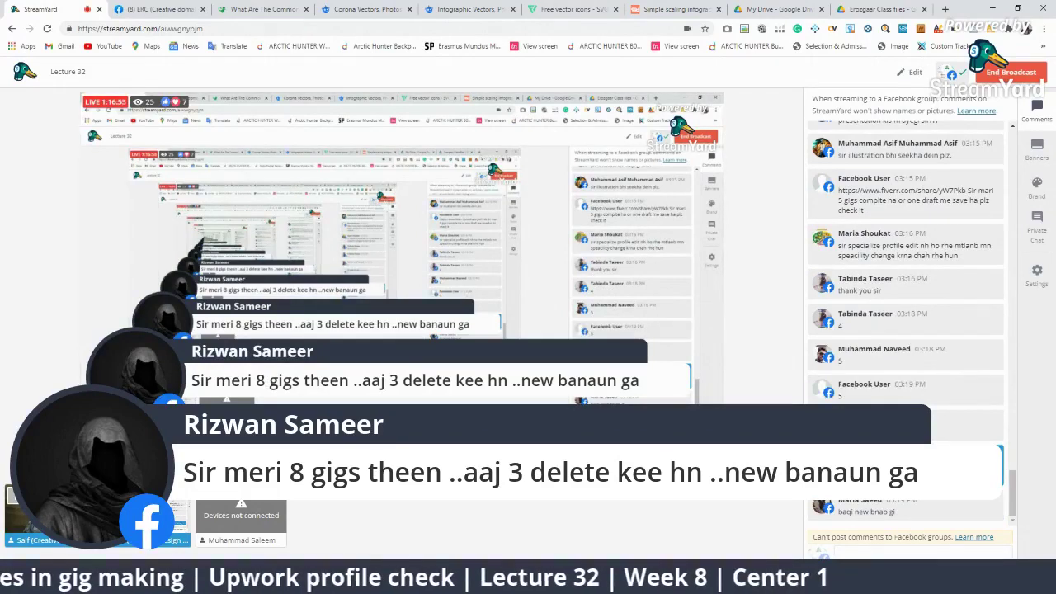
{"action": "left_click", "coordinate": [858, 505]}
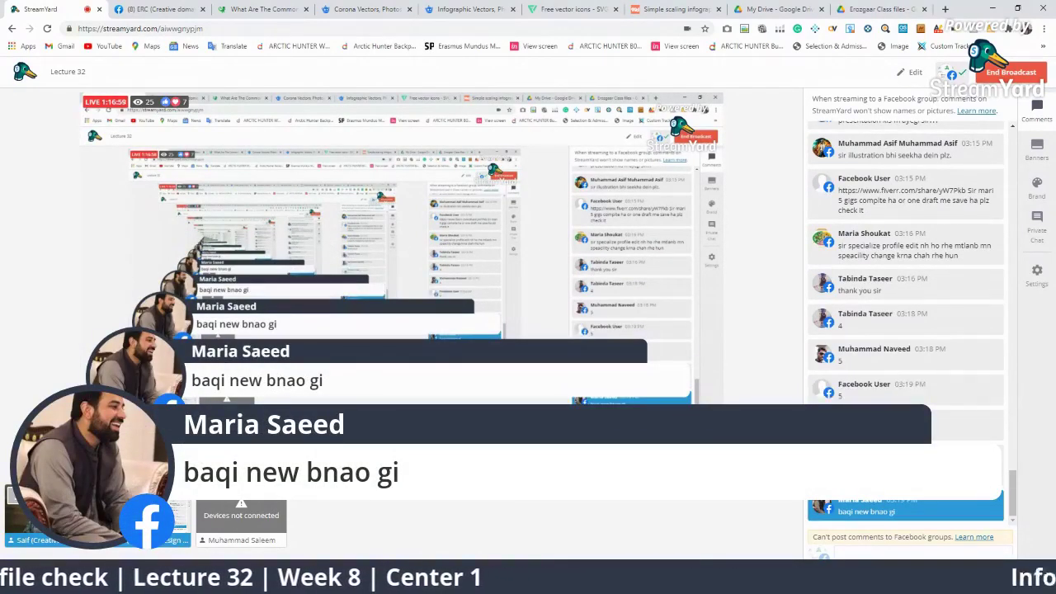
{"action": "left_click", "coordinate": [866, 424]}
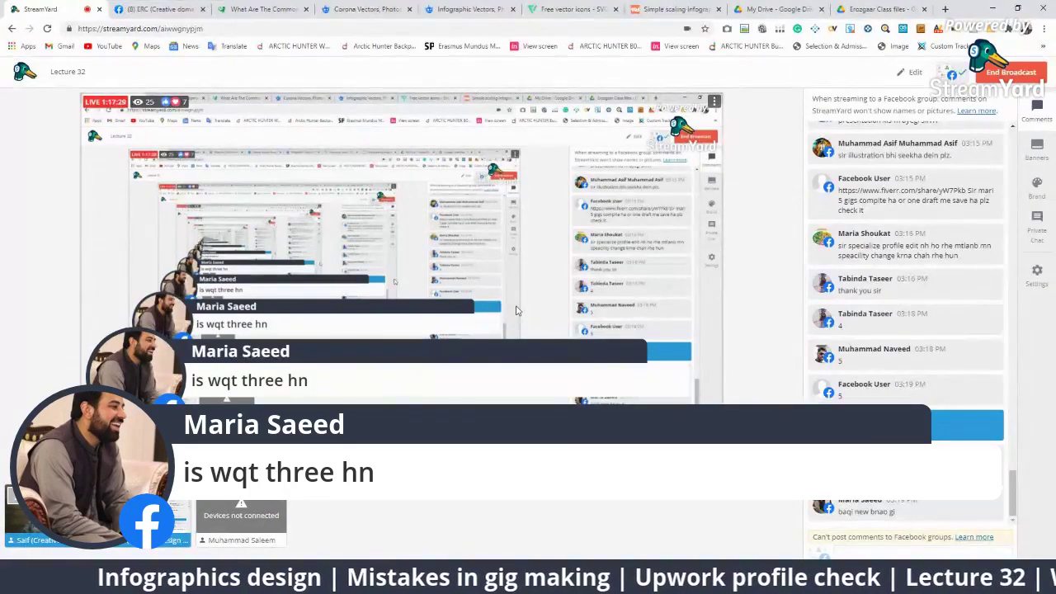
{"action": "left_click", "coordinate": [1044, 30]}
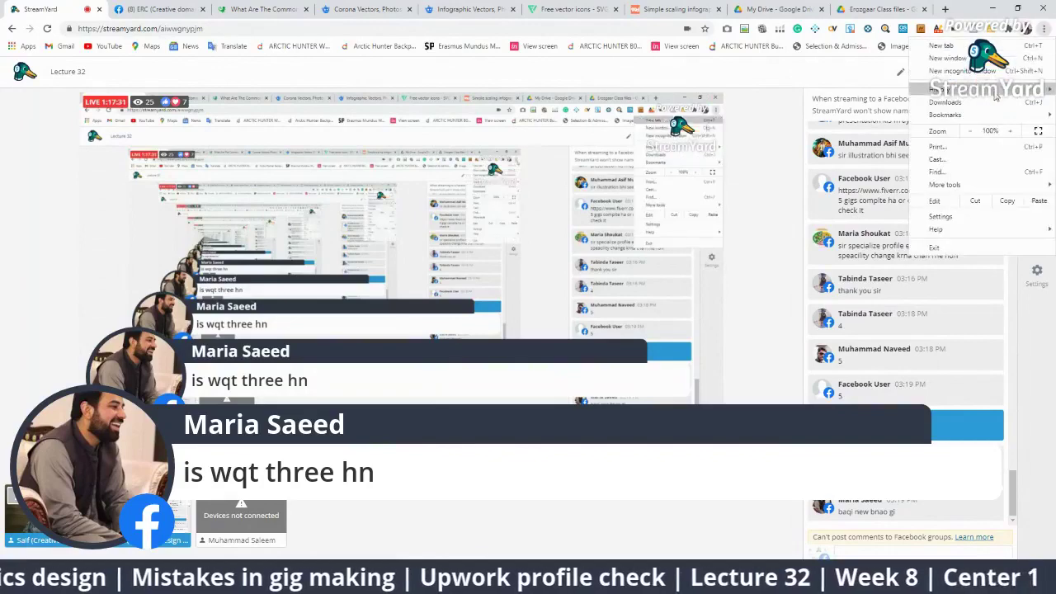
- Open and close a private window, then return to the browser window with Upwork
{"action": "left_click", "coordinate": [953, 72]}
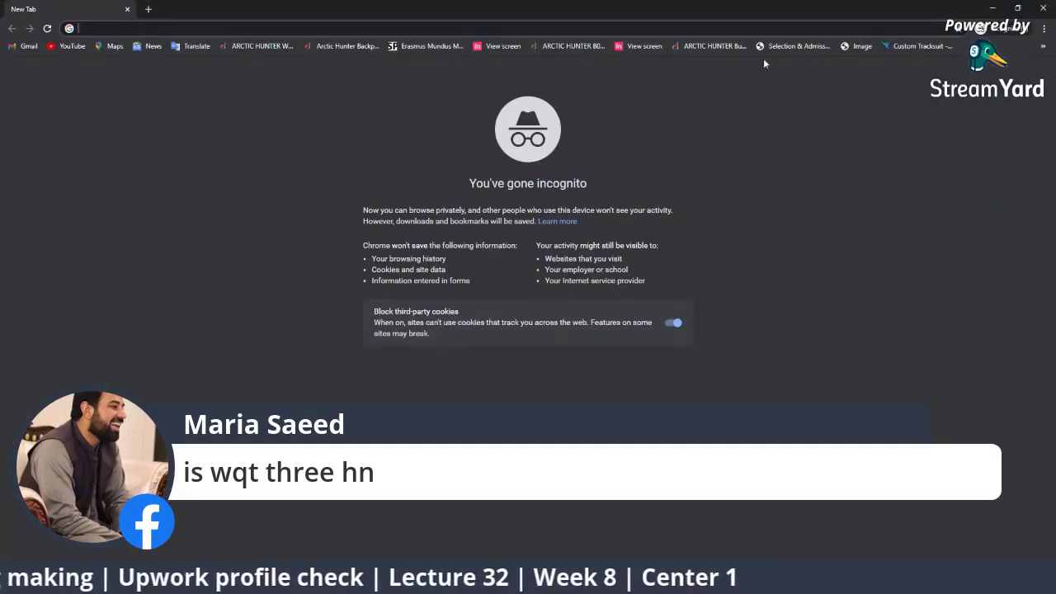
{"action": "left_click", "coordinate": [1042, 8]}
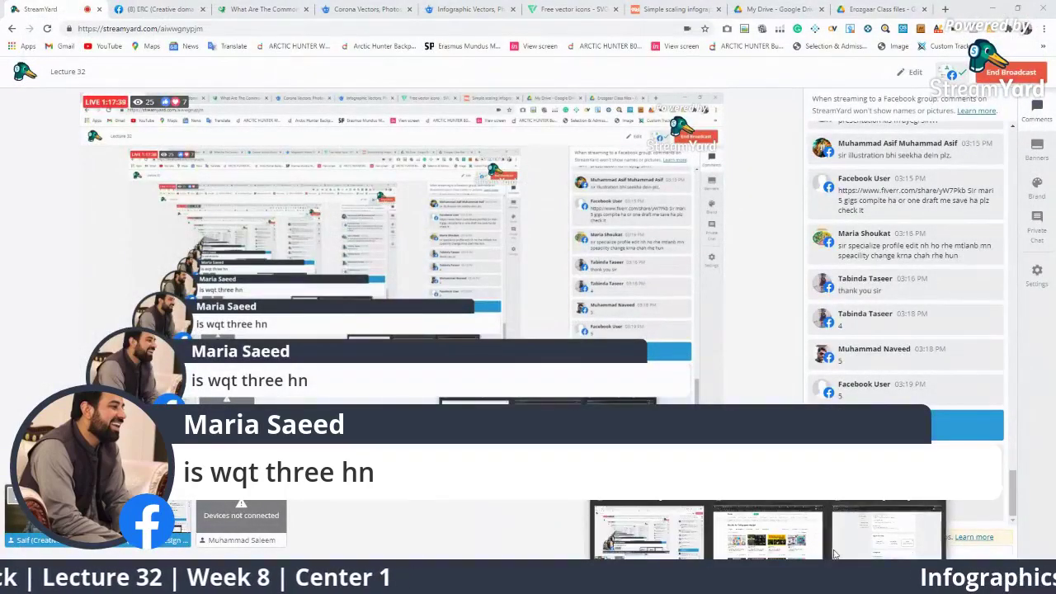
{"action": "key", "text": "alt+Tab"}
{"action": "scroll", "coordinate": [298, 175], "scroll_direction": "up", "scroll_amount": 2}
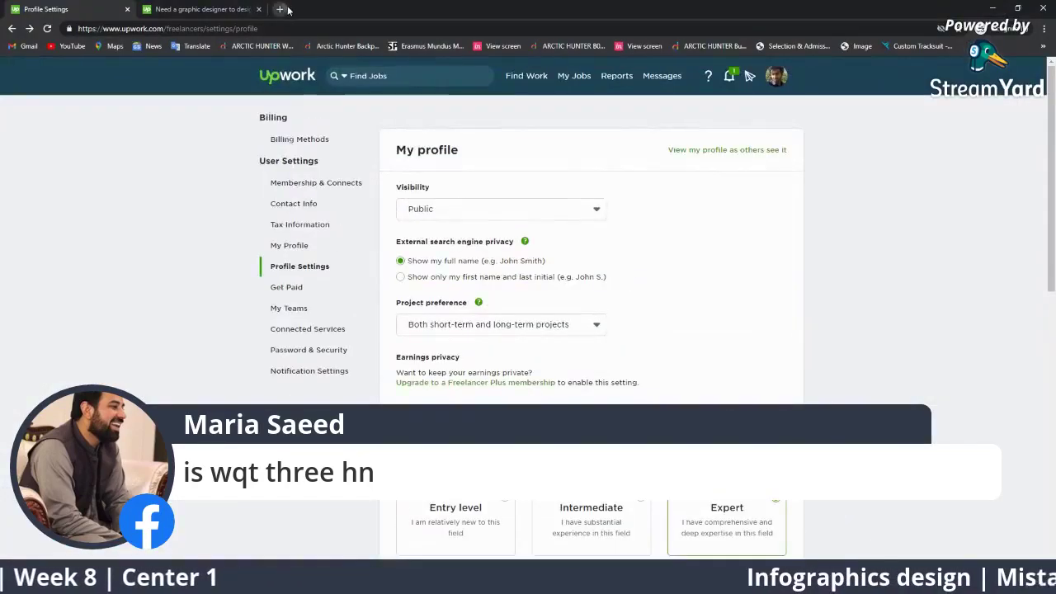
- In a new tab, search for 'google' and open the Google homepage
{"action": "left_click", "coordinate": [279, 9]}
{"action": "type", "text": "google"}
{"action": "key", "text": "Return"}
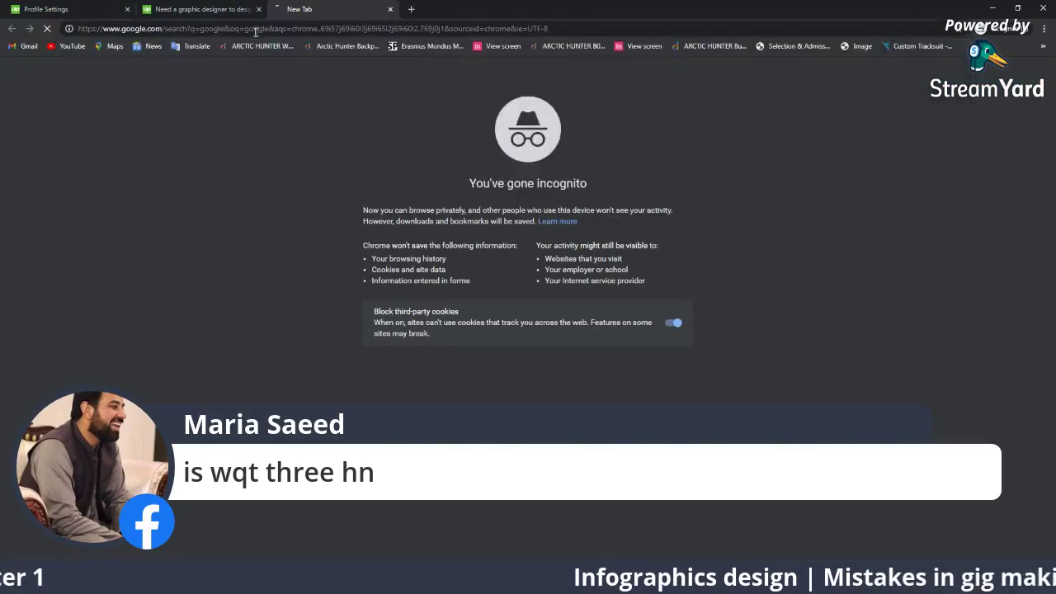
{"action": "left_click", "coordinate": [164, 211]}
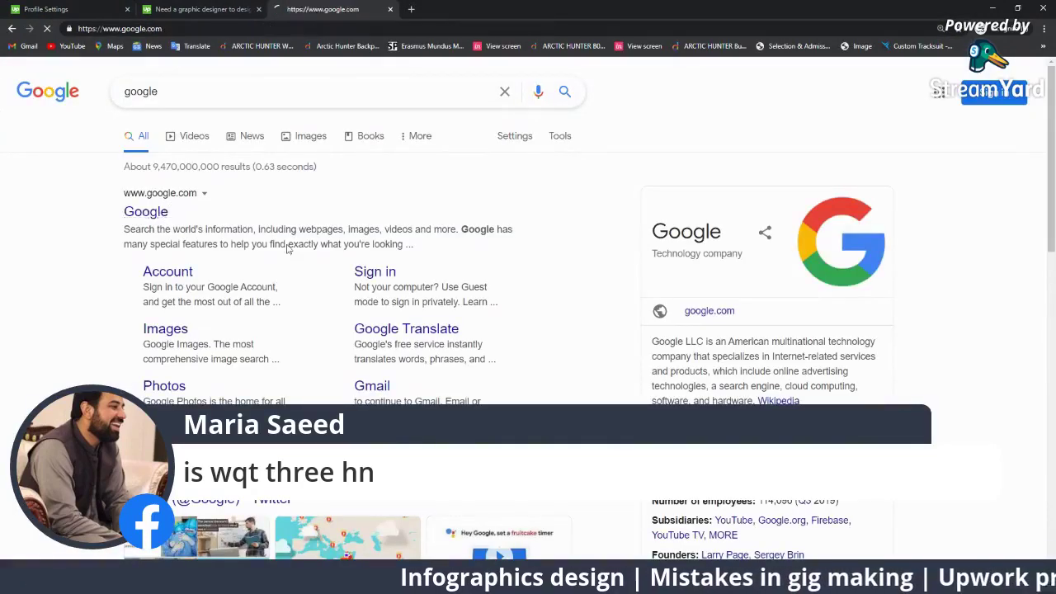
- Search Google for 'fiverr', open the Fiverr site and bring up its sign-in form
{"action": "type", "text": "fiverr"}
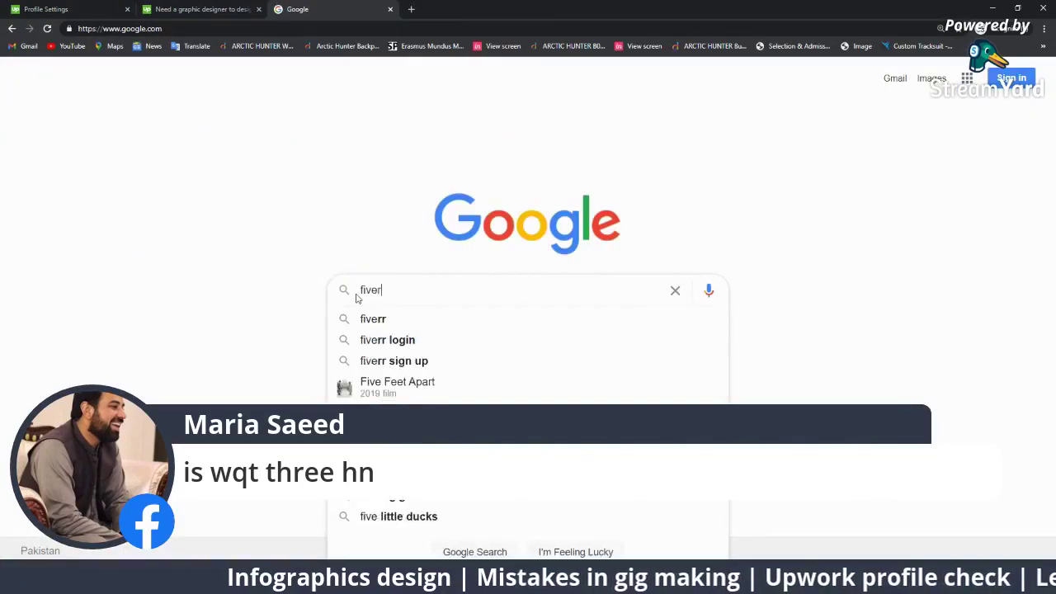
{"action": "key", "text": "Return"}
{"action": "left_click", "coordinate": [225, 212]}
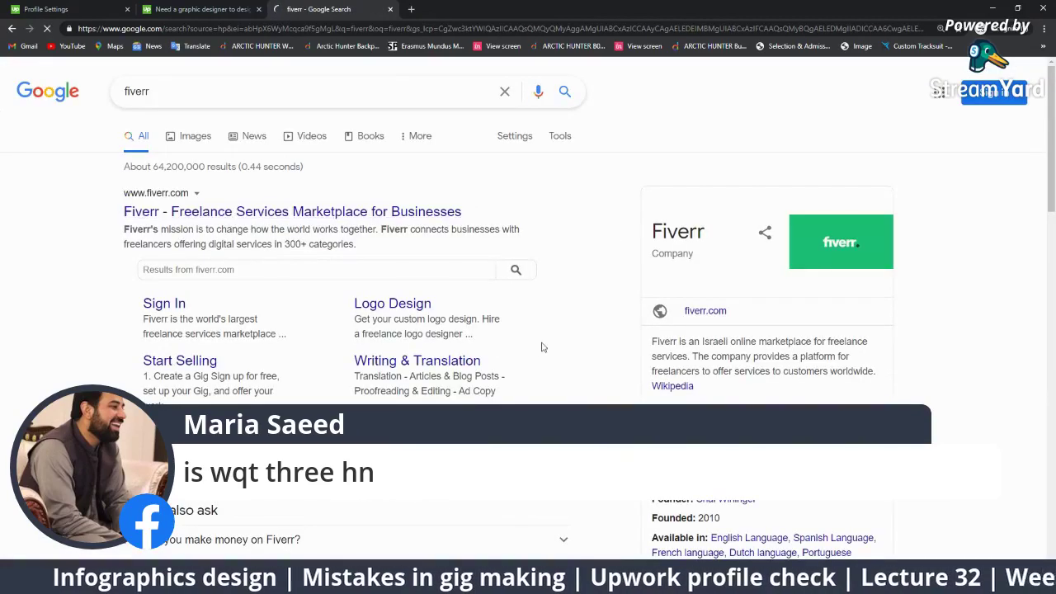
{"action": "left_click", "coordinate": [841, 78]}
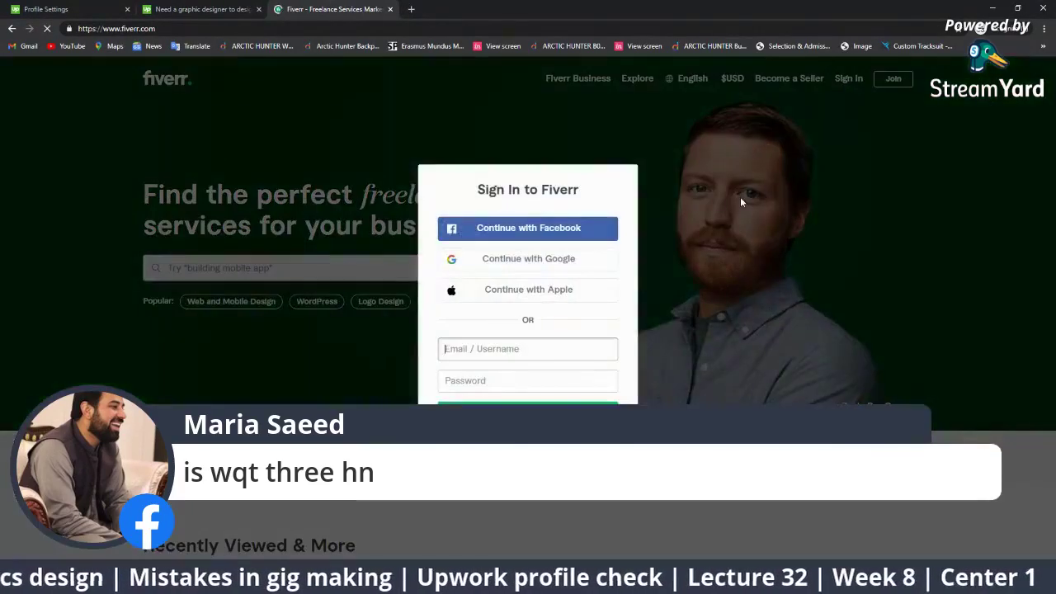
- Attempt a first sign-in with a partial username and password, then dismiss the form
{"action": "type", "text": "sparkstudi121"}
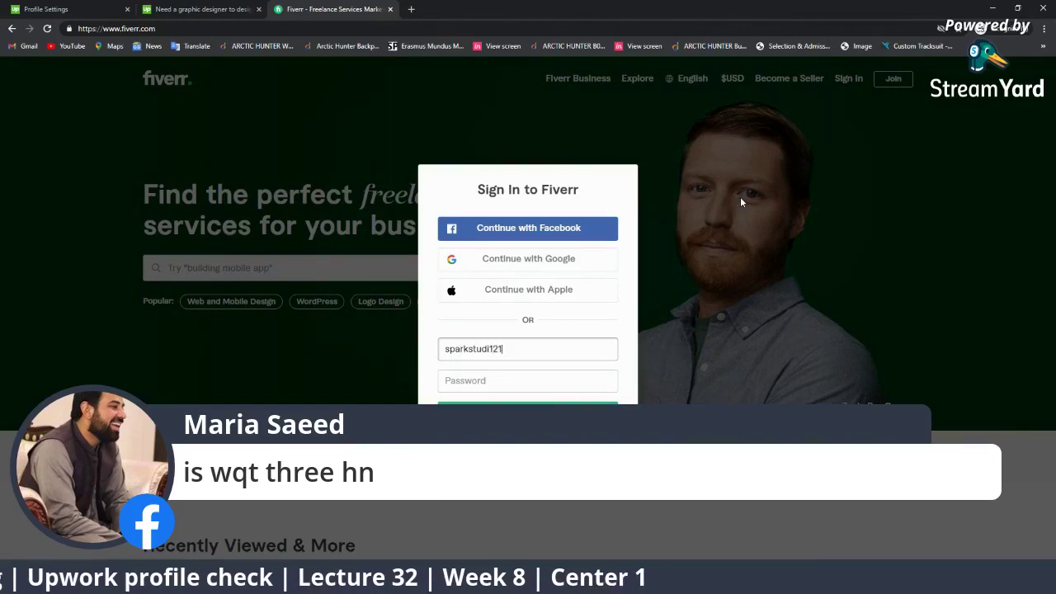
{"action": "key", "text": "Tab"}
{"action": "type", "text": "sp"}
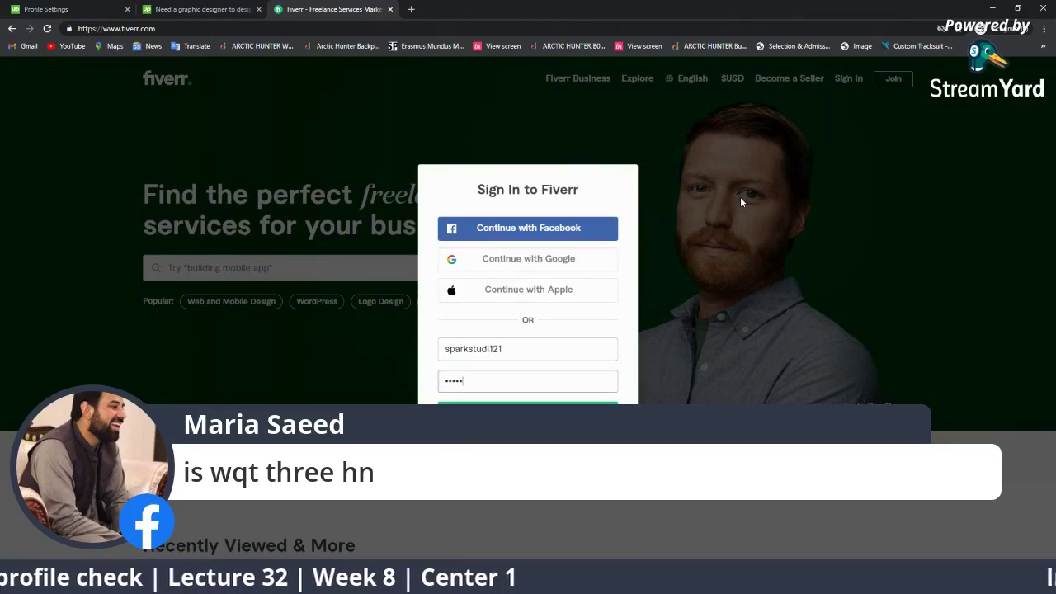
{"action": "type", "text": "•••••"}
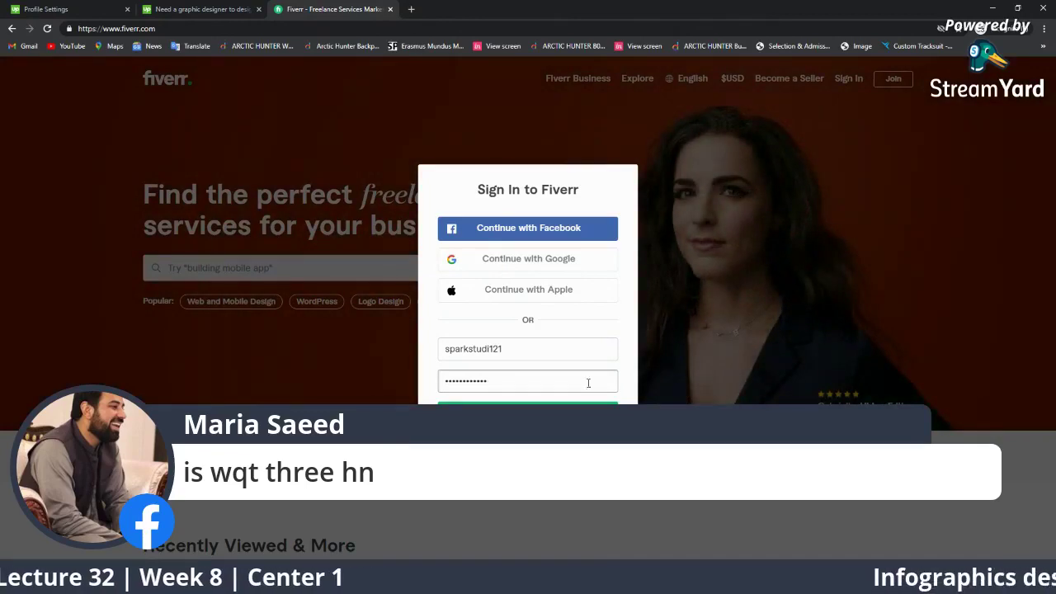
{"action": "key", "text": "Return"}
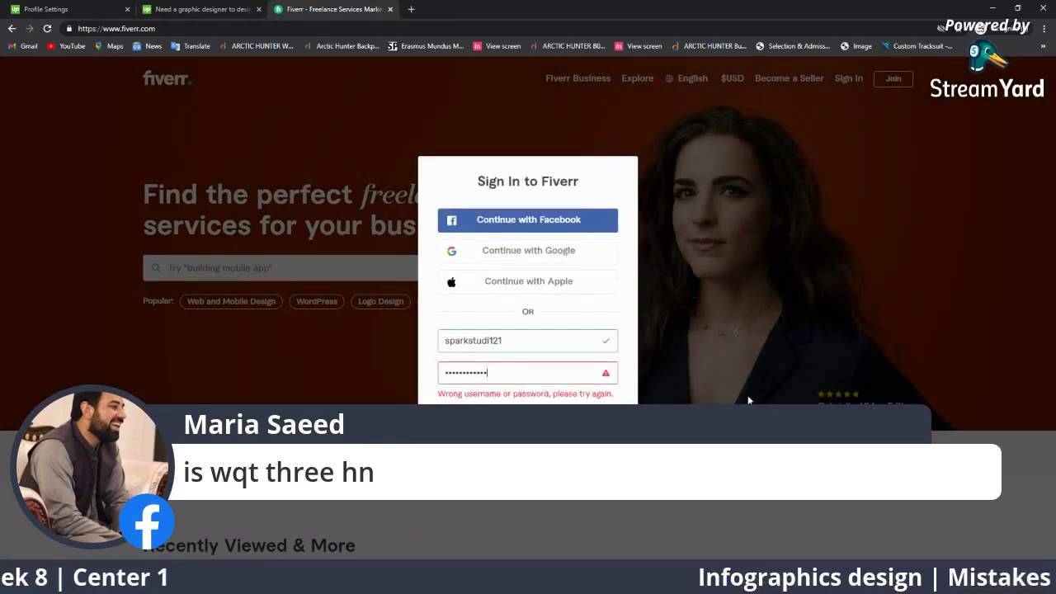
{"action": "left_click", "coordinate": [317, 373]}
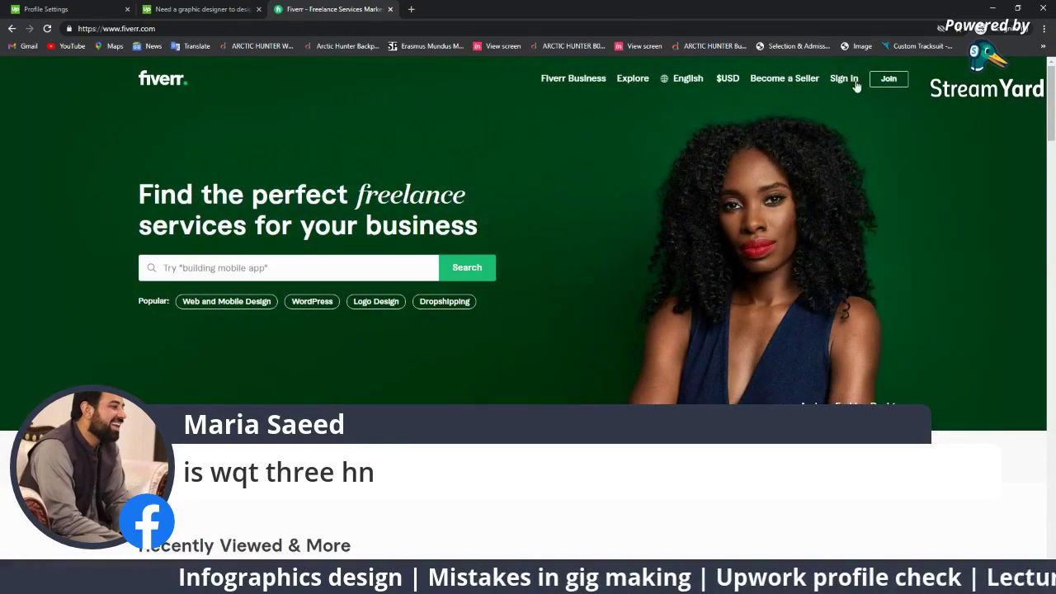
- Reopen the sign-in form and log in with the account username and password
{"action": "left_click", "coordinate": [854, 81]}
{"action": "left_click", "coordinate": [508, 345]}
{"action": "type", "text": "spar"}
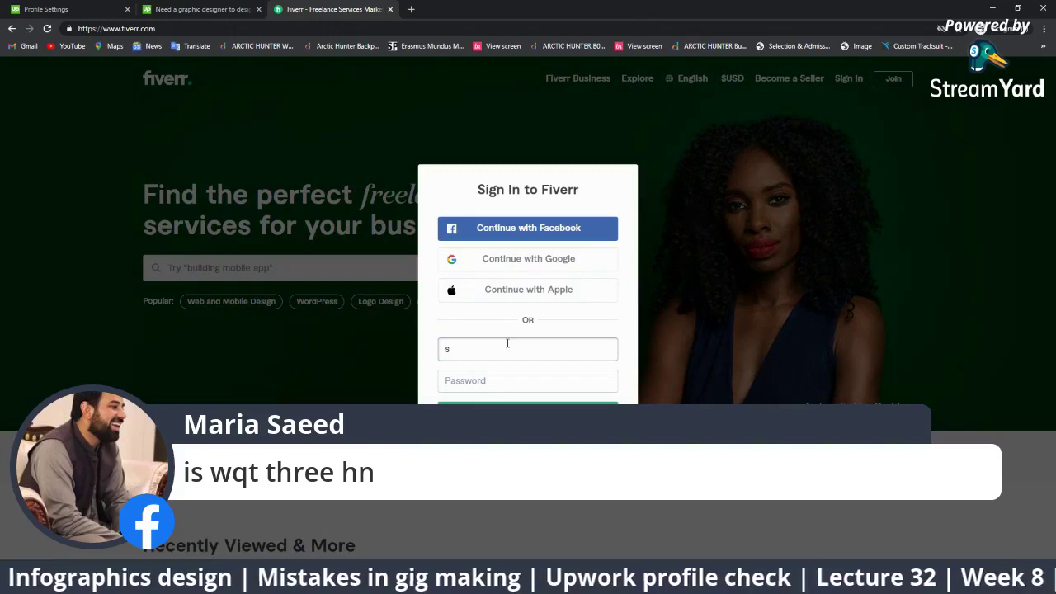
{"action": "type", "text": "kst"}
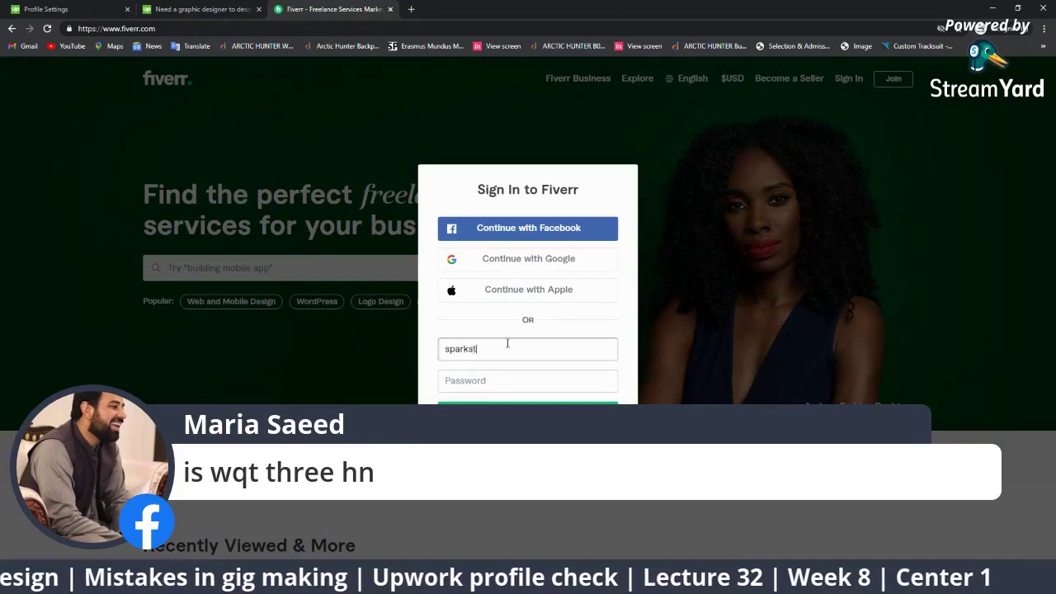
{"action": "type", "text": "udio121"}
{"action": "key", "text": "Tab"}
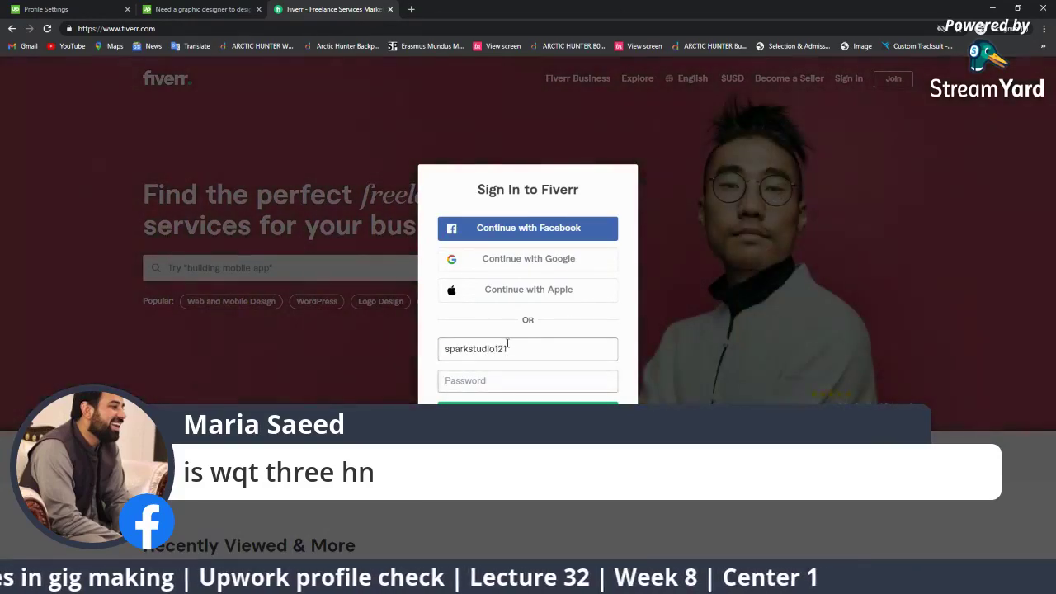
{"action": "type", "text": "••"}
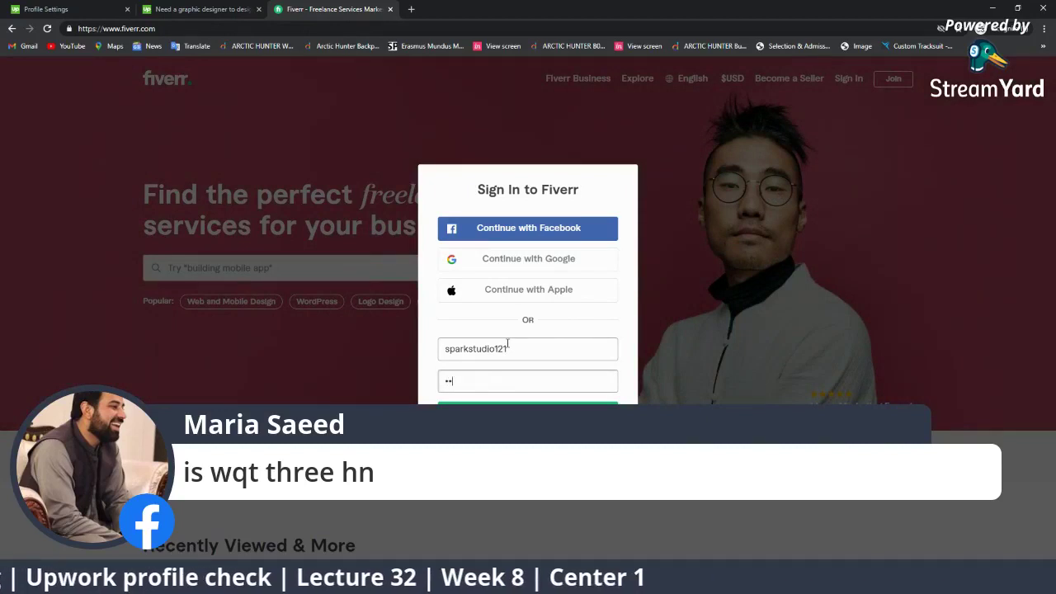
{"action": "type", "text": "••••••"}
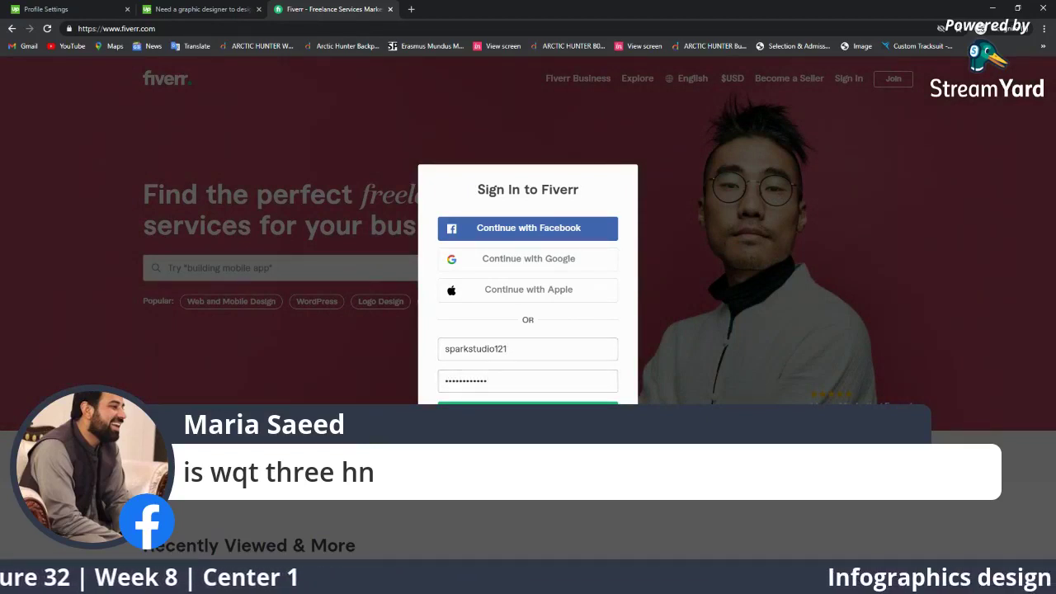
{"action": "key", "text": "Return"}
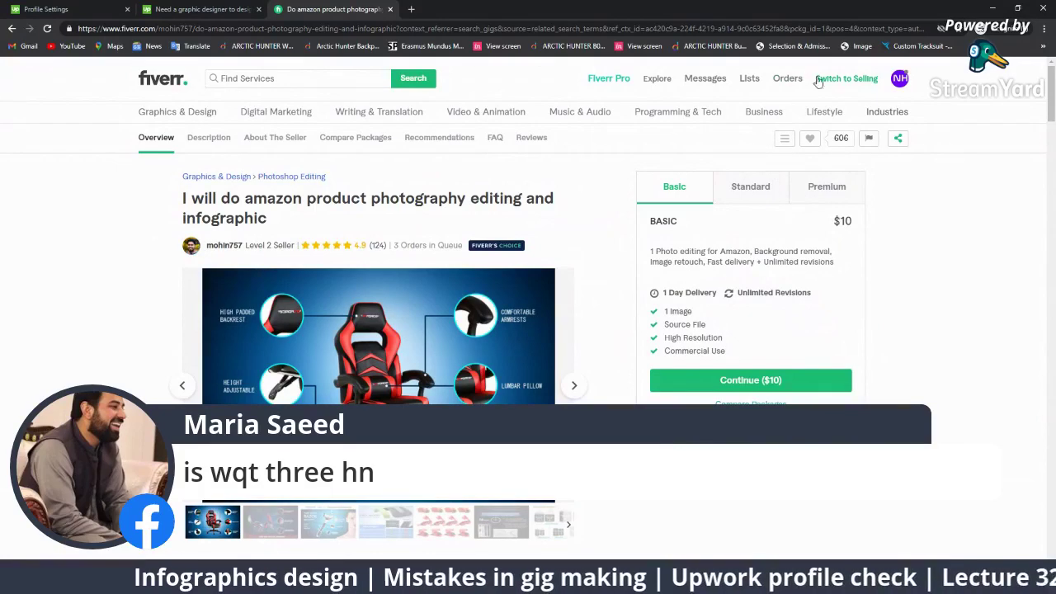
- Switch to selling, view the Gigs page, then return to the Seller Dashboard tab after checking Upwork
{"action": "left_click", "coordinate": [842, 79]}
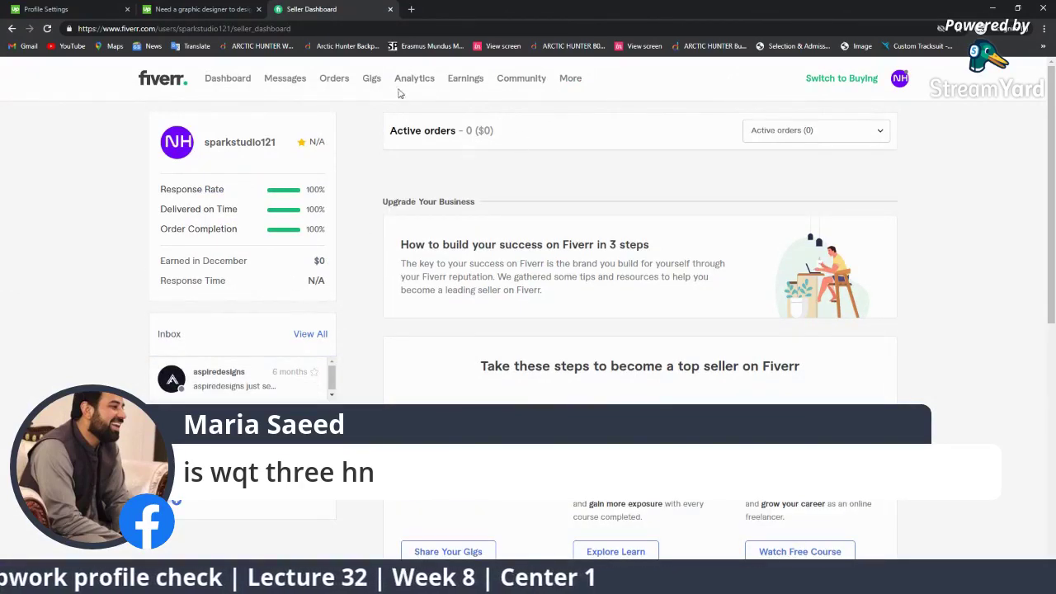
{"action": "left_click", "coordinate": [371, 79]}
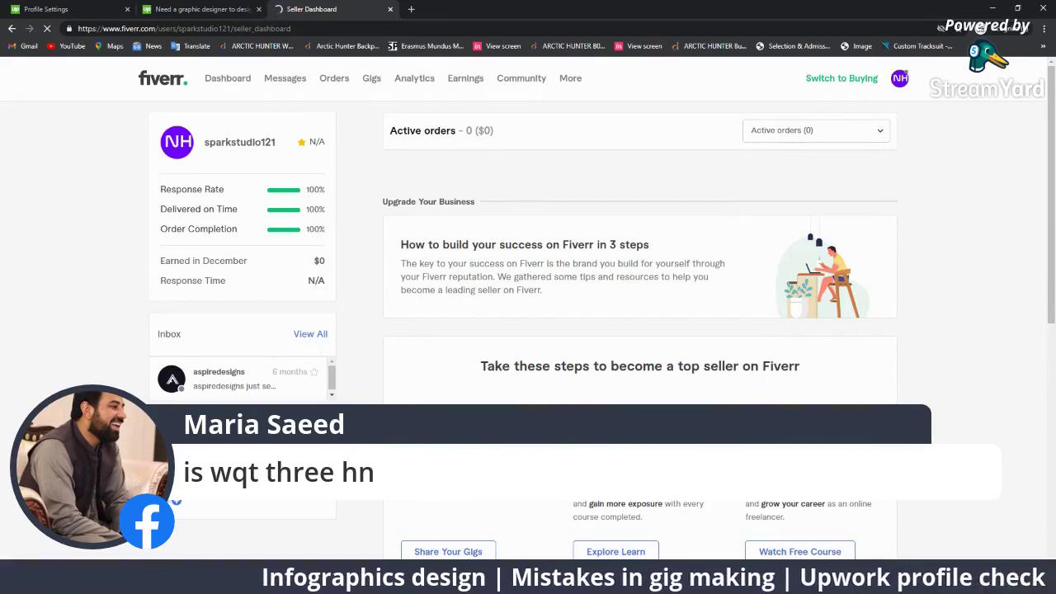
{"action": "left_click", "coordinate": [202, 9]}
{"action": "left_click", "coordinate": [49, 9]}
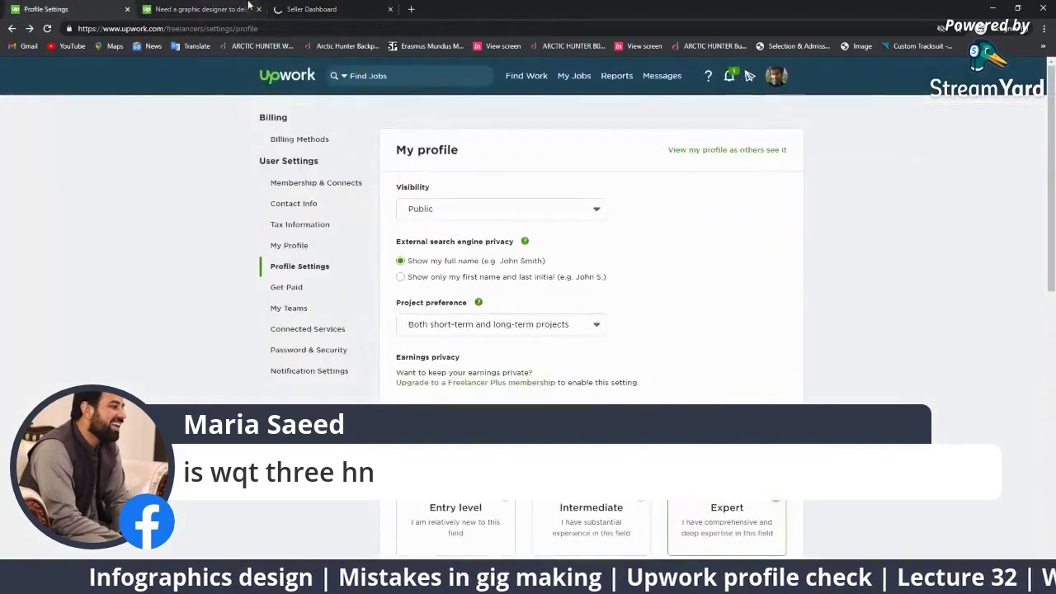
{"action": "left_click", "coordinate": [202, 9]}
{"action": "left_click", "coordinate": [325, 8]}
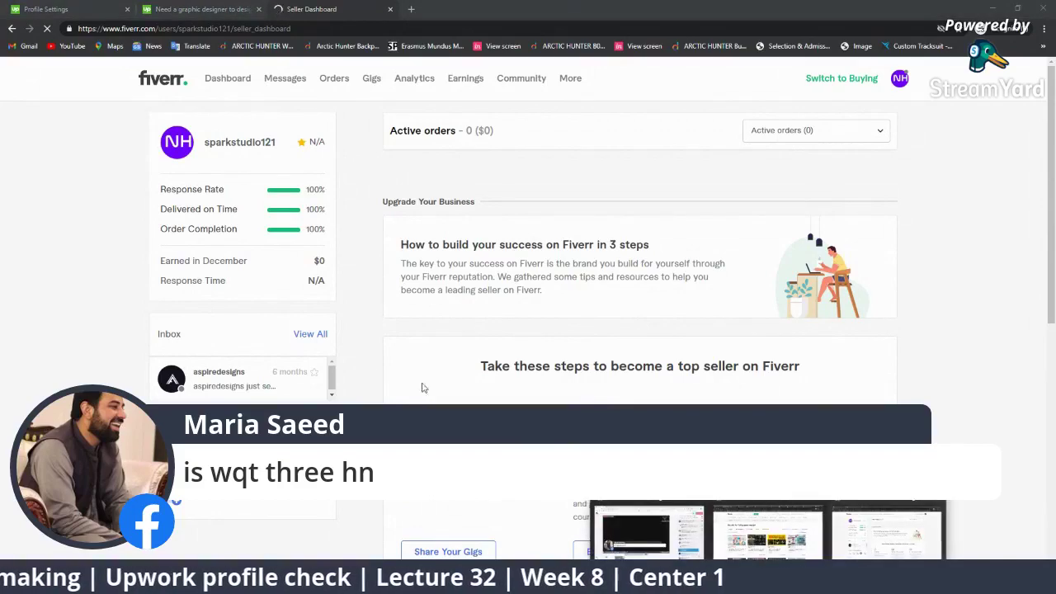
- Hide the featured StreamYard comments, briefly show the typing-error comment, then return to Fiverr's draft gigs
{"action": "left_click", "coordinate": [639, 524]}
{"action": "left_click", "coordinate": [903, 354]}
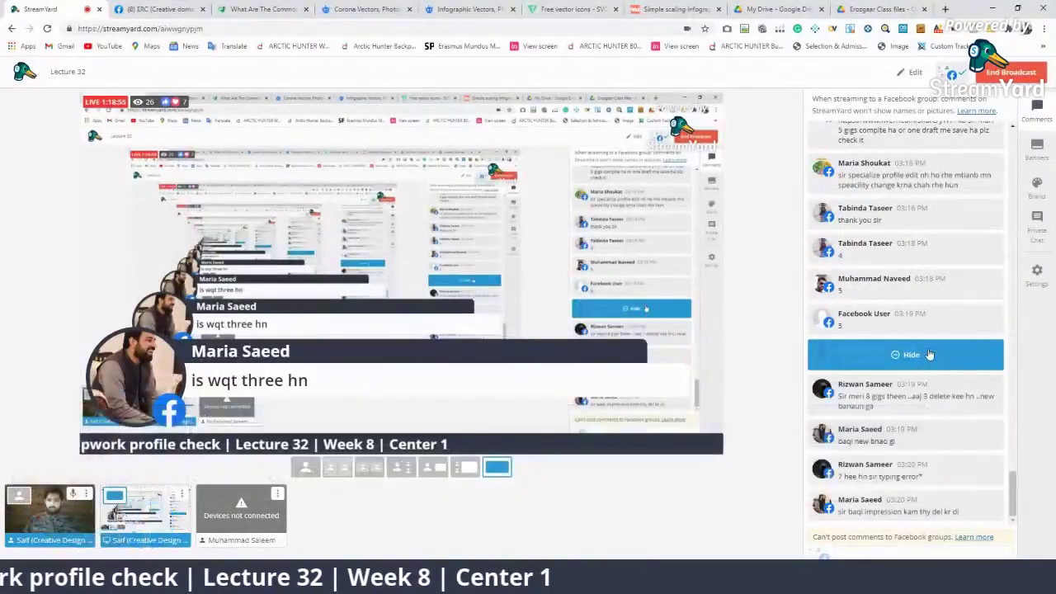
{"action": "left_click", "coordinate": [976, 246]}
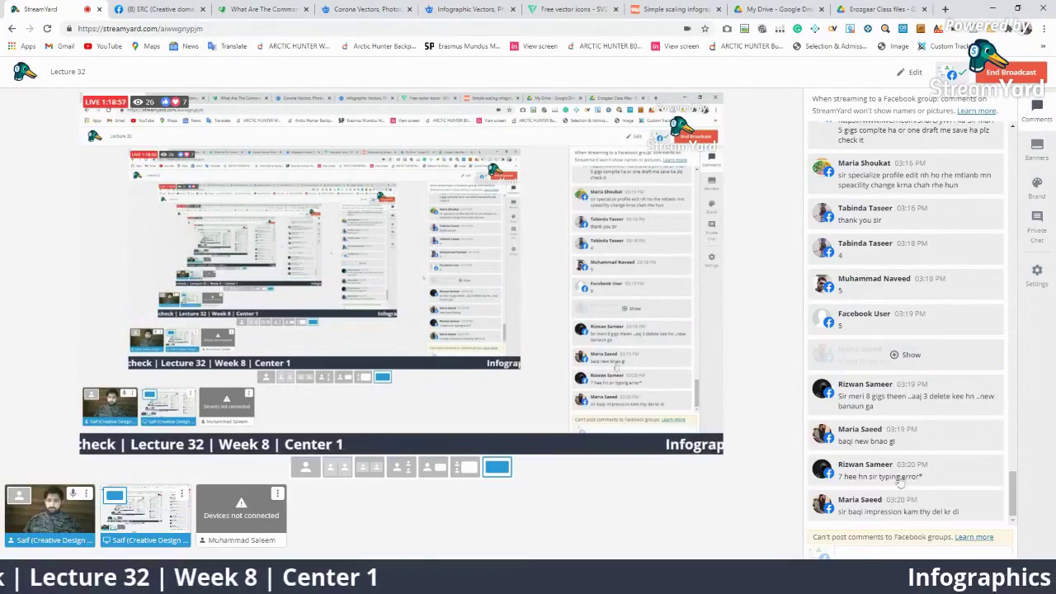
{"action": "left_click", "coordinate": [937, 470]}
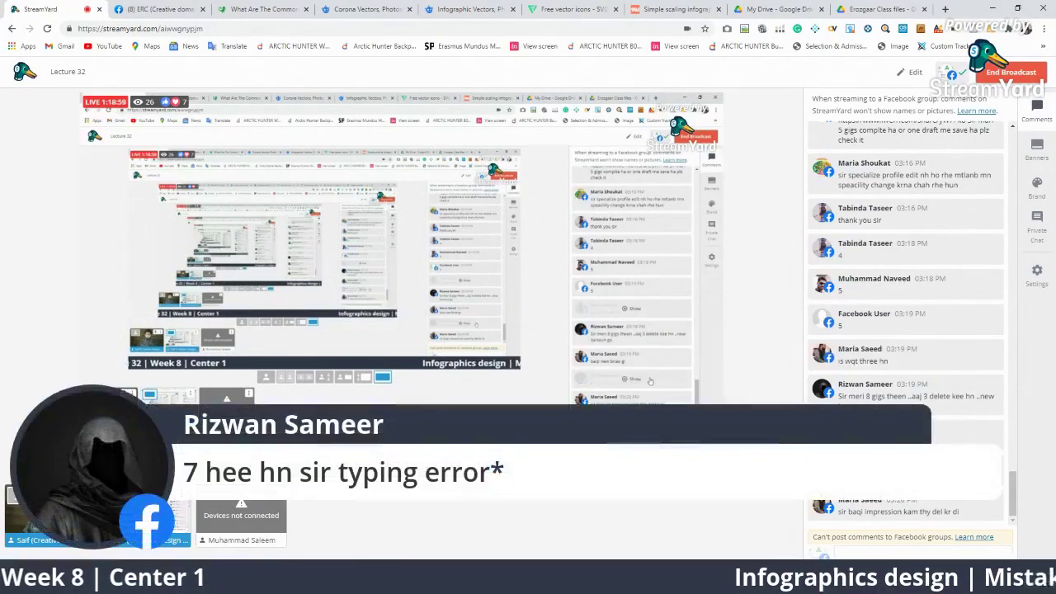
{"action": "left_click", "coordinate": [911, 470]}
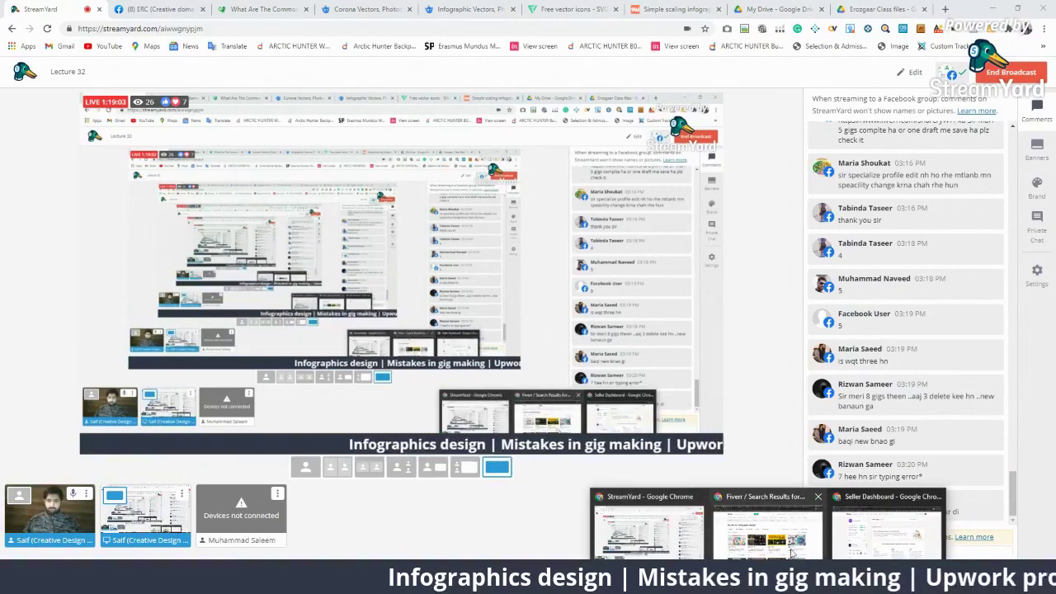
{"action": "left_click", "coordinate": [881, 516]}
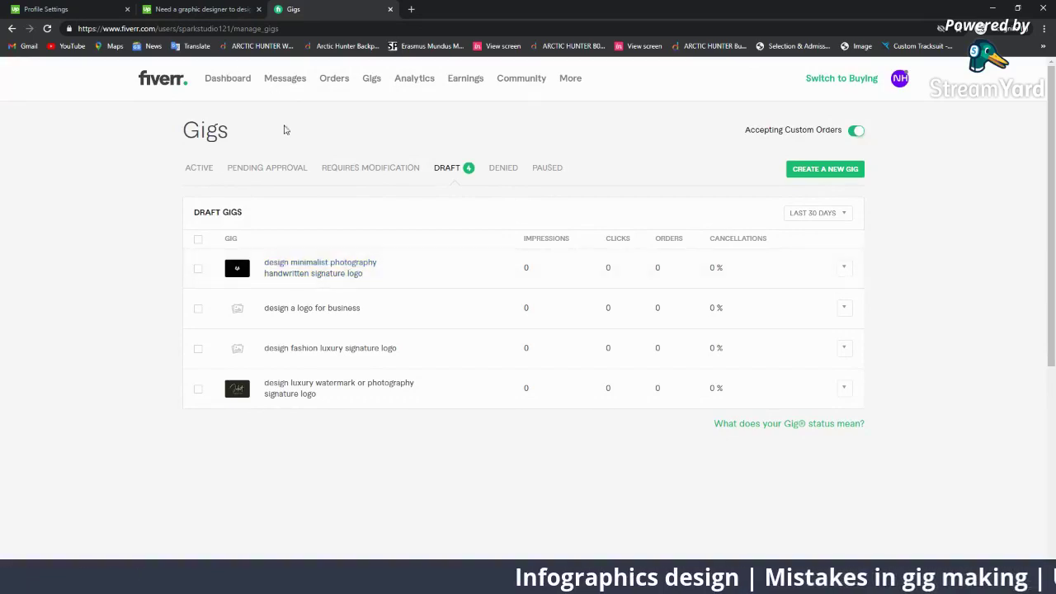
- Choose Edit from the first draft gig's dropdown to open its Overview
{"action": "left_click", "coordinate": [842, 269]}
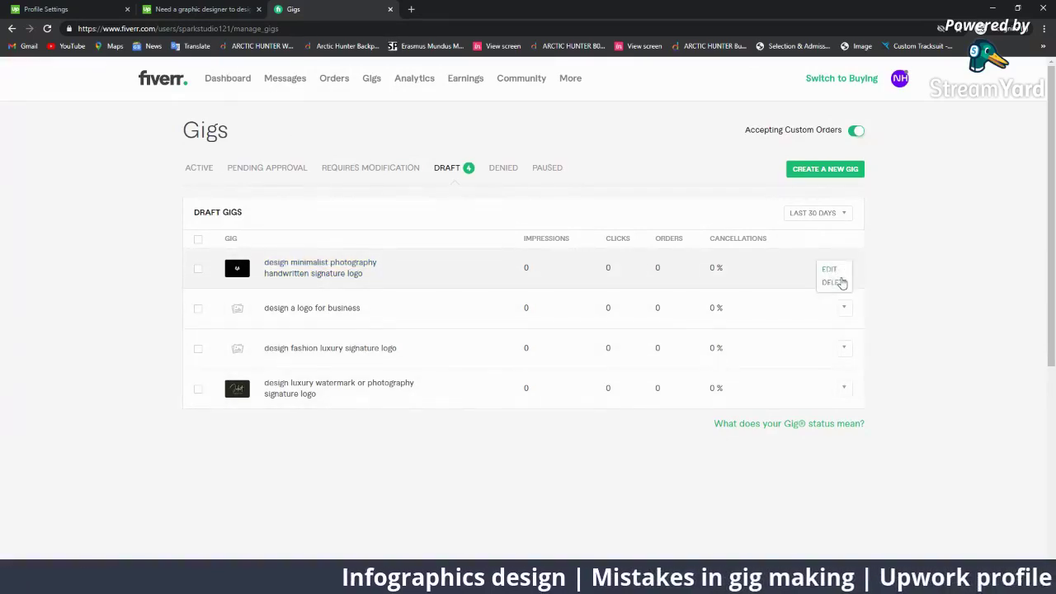
{"action": "left_click", "coordinate": [829, 270]}
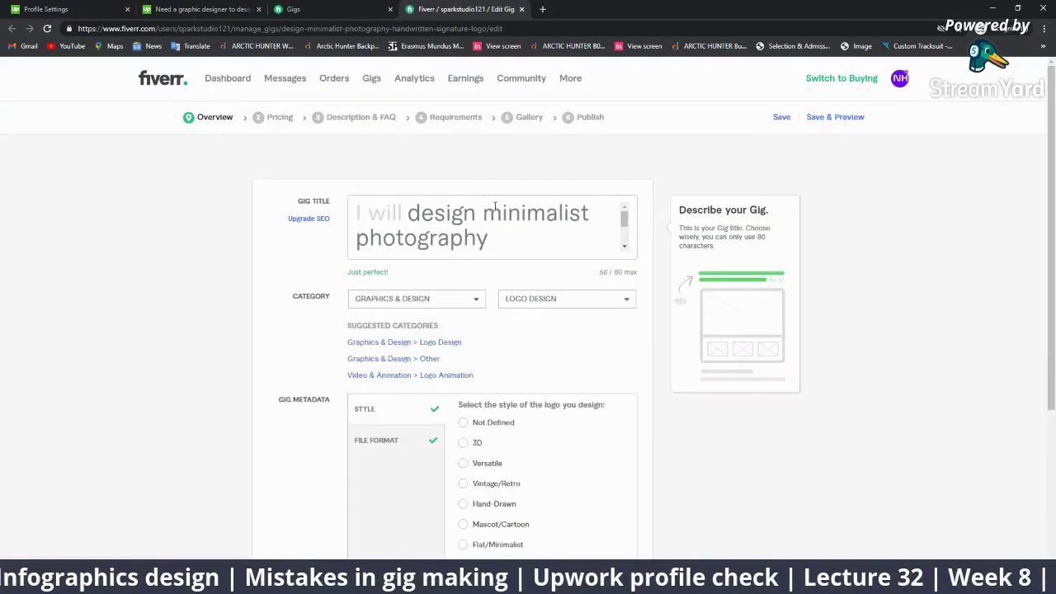
- Review the gig title, selecting the word 'minimalist' in it
{"action": "left_click", "coordinate": [504, 233]}
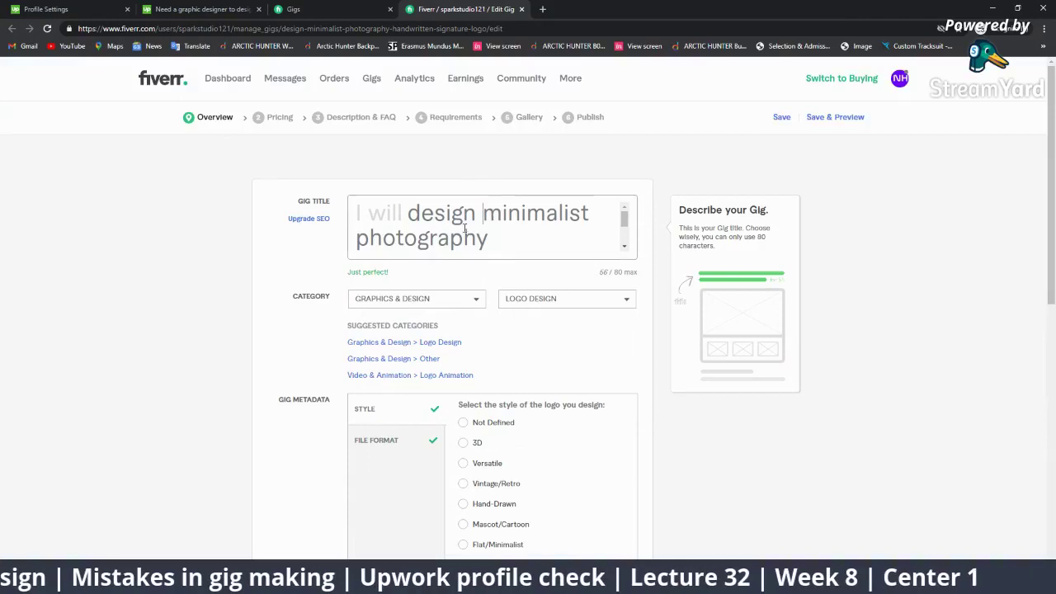
{"action": "scroll", "coordinate": [486, 206], "scroll_direction": "down", "scroll_amount": 2}
{"action": "scroll", "coordinate": [495, 190], "scroll_direction": "down", "scroll_amount": 1}
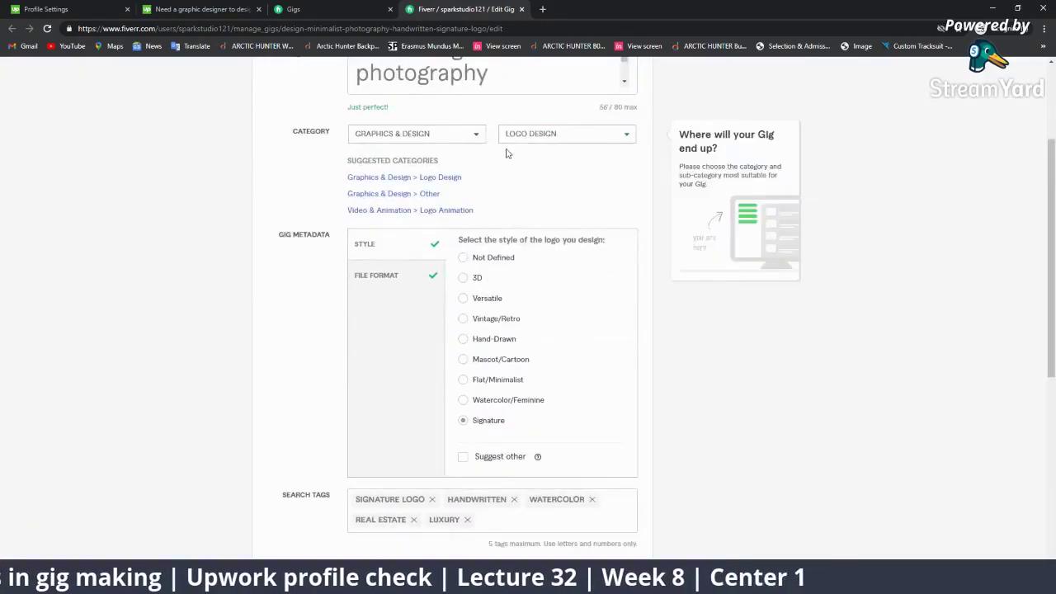
{"action": "scroll", "coordinate": [509, 167], "scroll_direction": "up", "scroll_amount": 1}
{"action": "left_click_drag", "start_coordinate": [483, 165], "coordinate": [615, 164]}
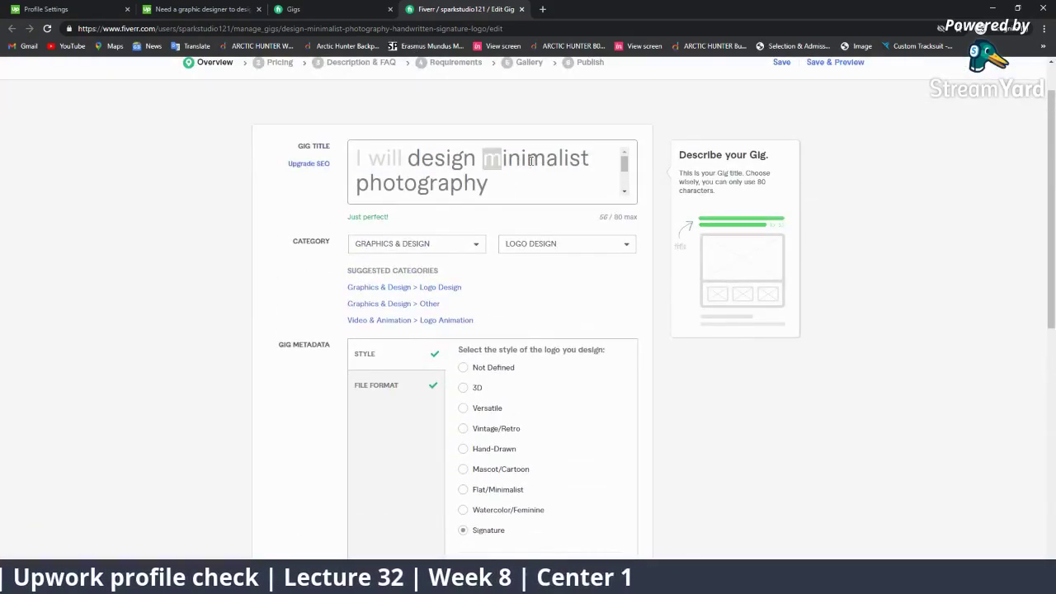
{"action": "scroll", "coordinate": [615, 164], "scroll_direction": "up", "scroll_amount": 1}
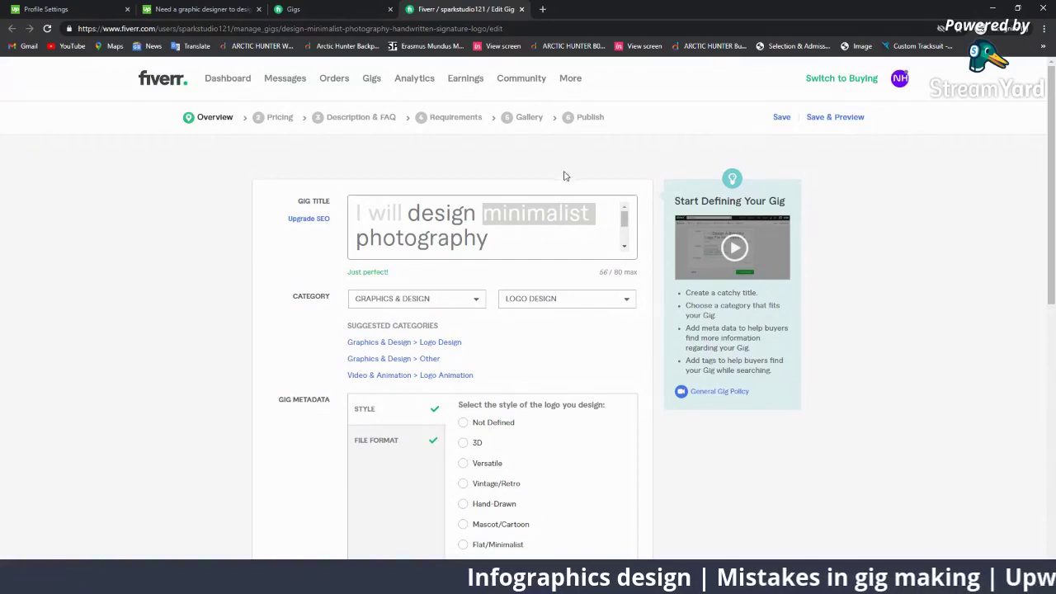
{"action": "left_click", "coordinate": [545, 235]}
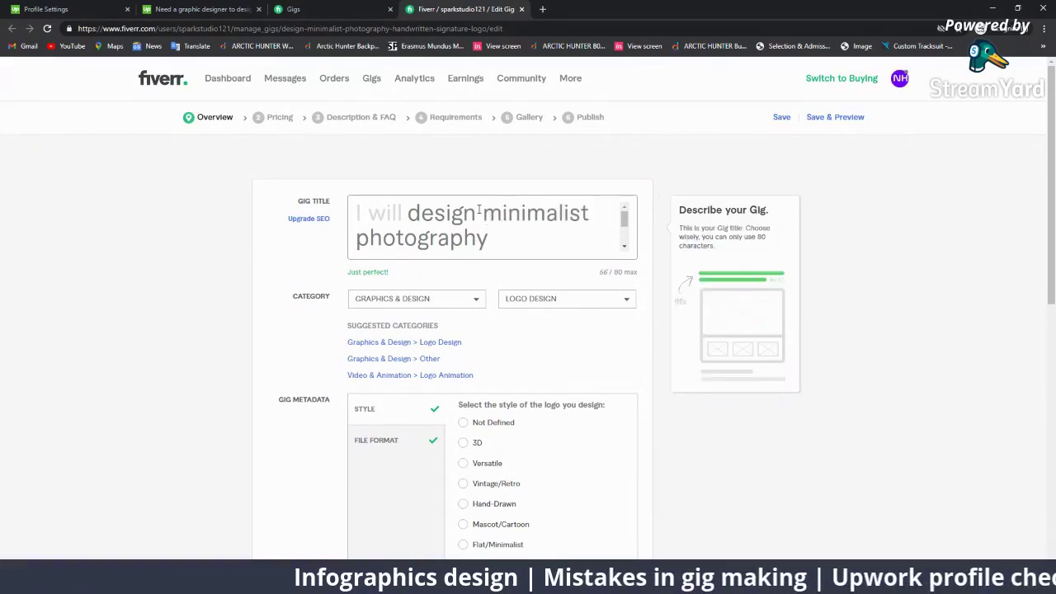
{"action": "left_click_drag", "start_coordinate": [480, 213], "coordinate": [598, 213]}
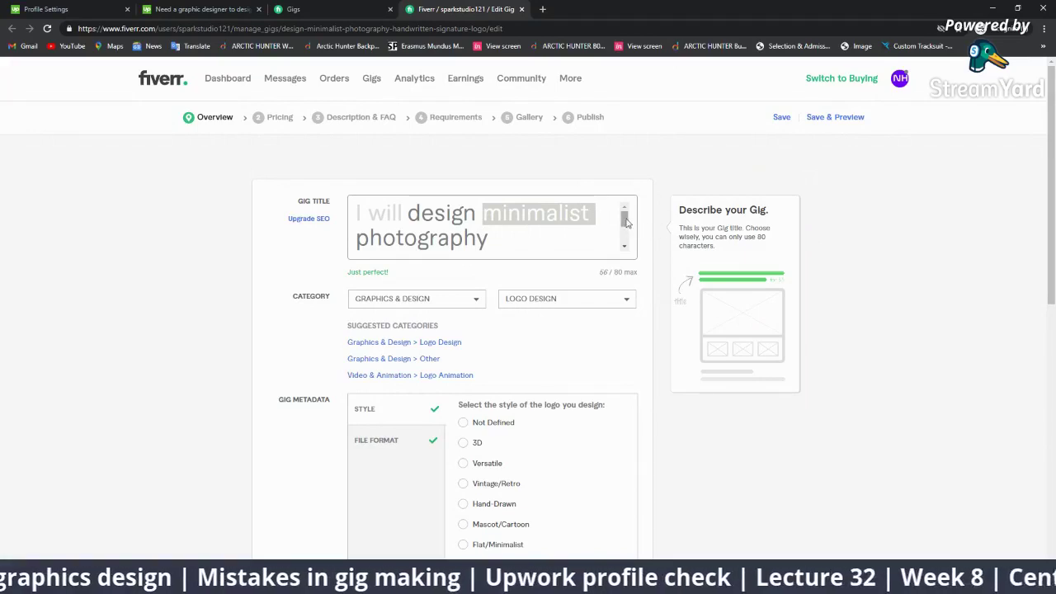
{"action": "mouse_move", "coordinate": [624, 223]}
{"action": "left_mouse_down"}
{"action": "mouse_move", "coordinate": [624, 245]}
{"action": "mouse_move", "coordinate": [624, 212]}
{"action": "left_mouse_up"}
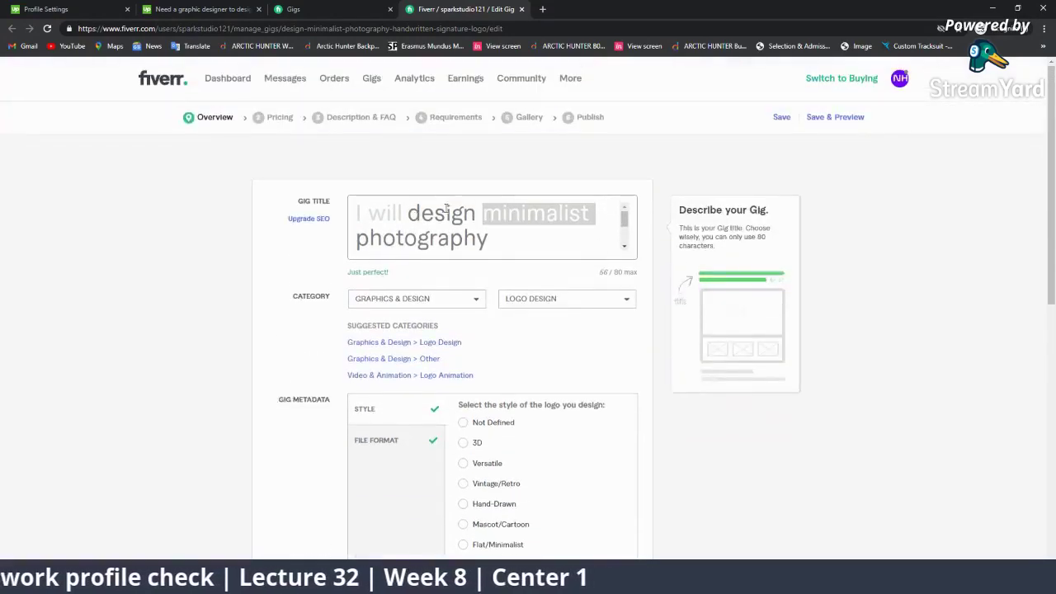
- Save the Overview with Save & Continue and highlight the gig's name in the address bar
{"action": "scroll", "coordinate": [387, 297], "scroll_direction": "down", "scroll_amount": 3}
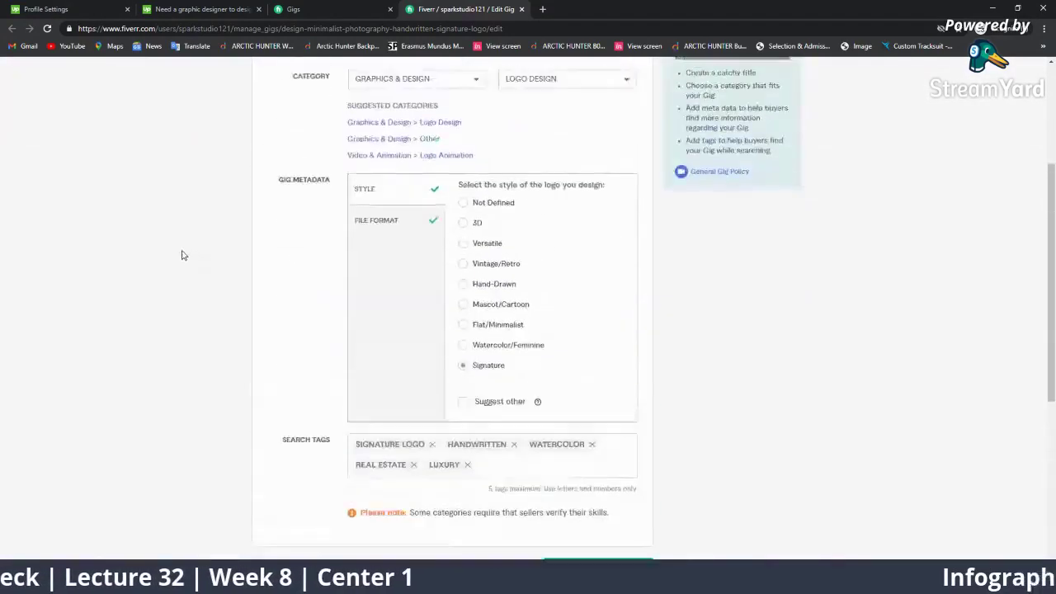
{"action": "scroll", "coordinate": [190, 206], "scroll_direction": "up", "scroll_amount": 3}
{"action": "scroll", "coordinate": [559, 272], "scroll_direction": "down", "scroll_amount": 3}
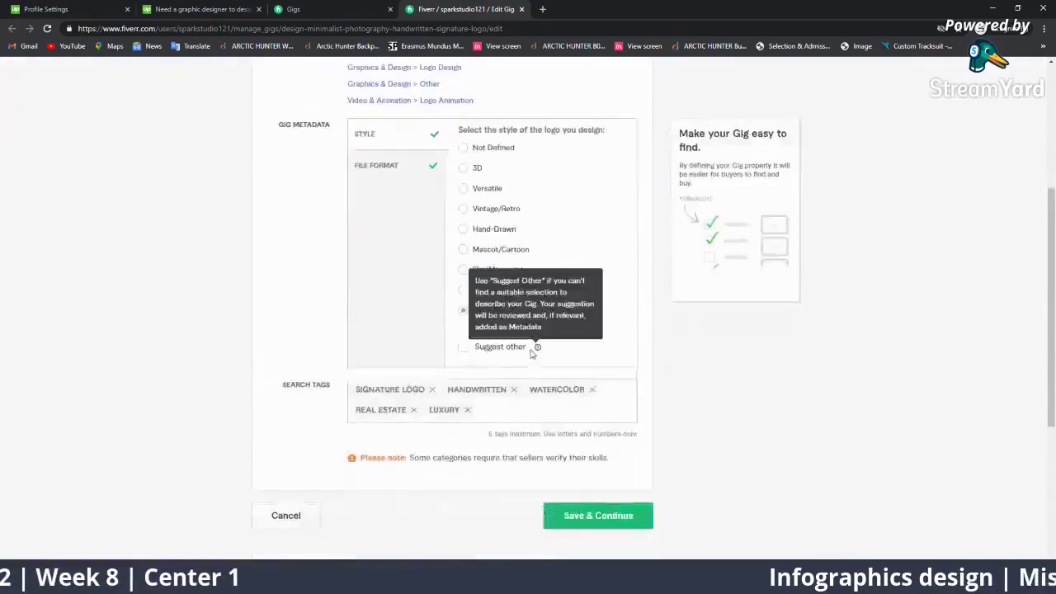
{"action": "scroll", "coordinate": [577, 379], "scroll_direction": "down", "scroll_amount": 2}
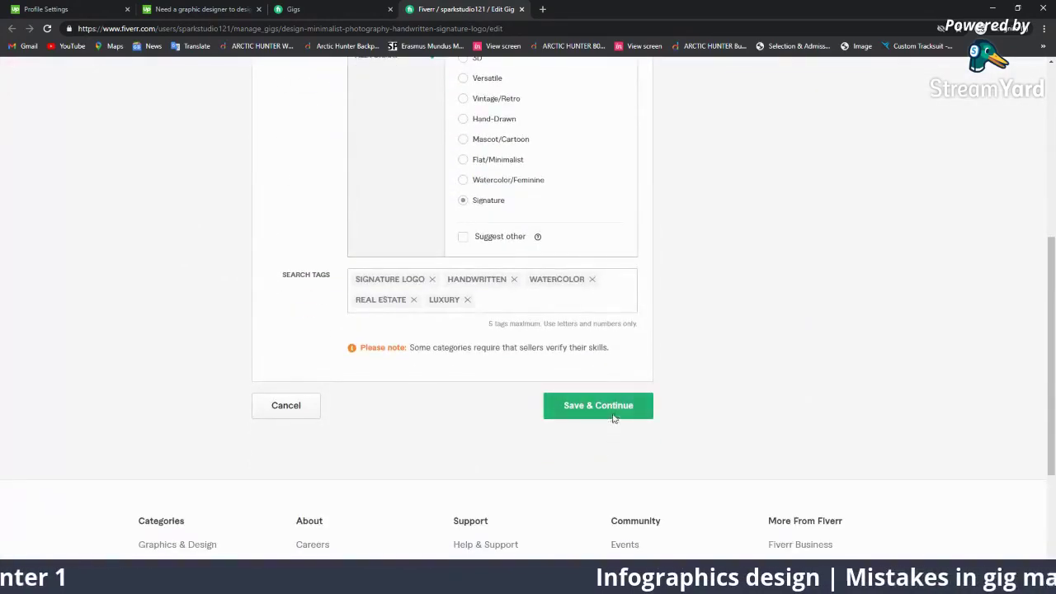
{"action": "left_click", "coordinate": [610, 408]}
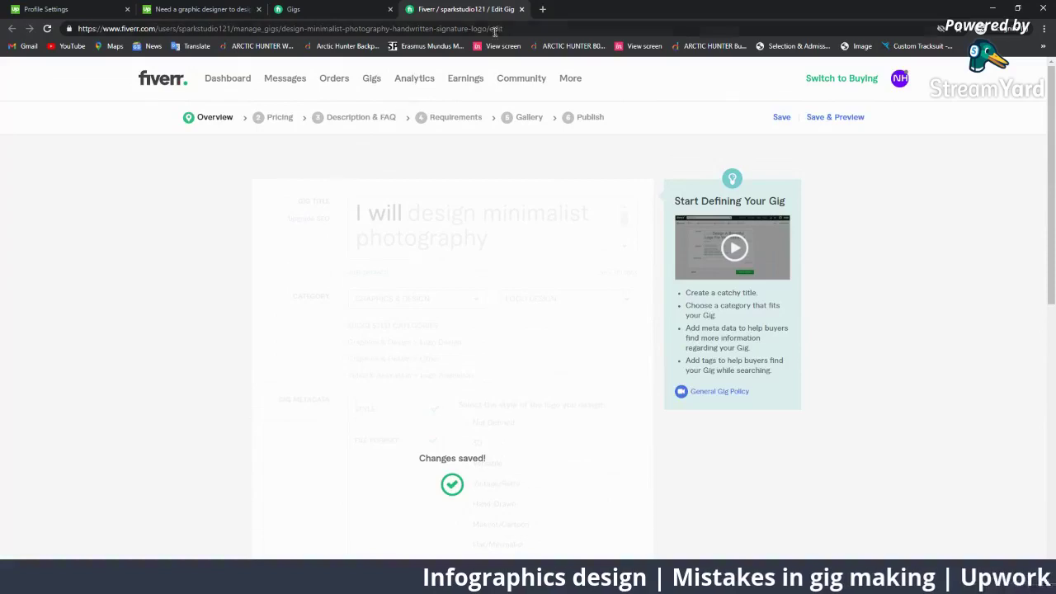
{"action": "left_click_drag", "start_coordinate": [486, 28], "coordinate": [280, 31]}
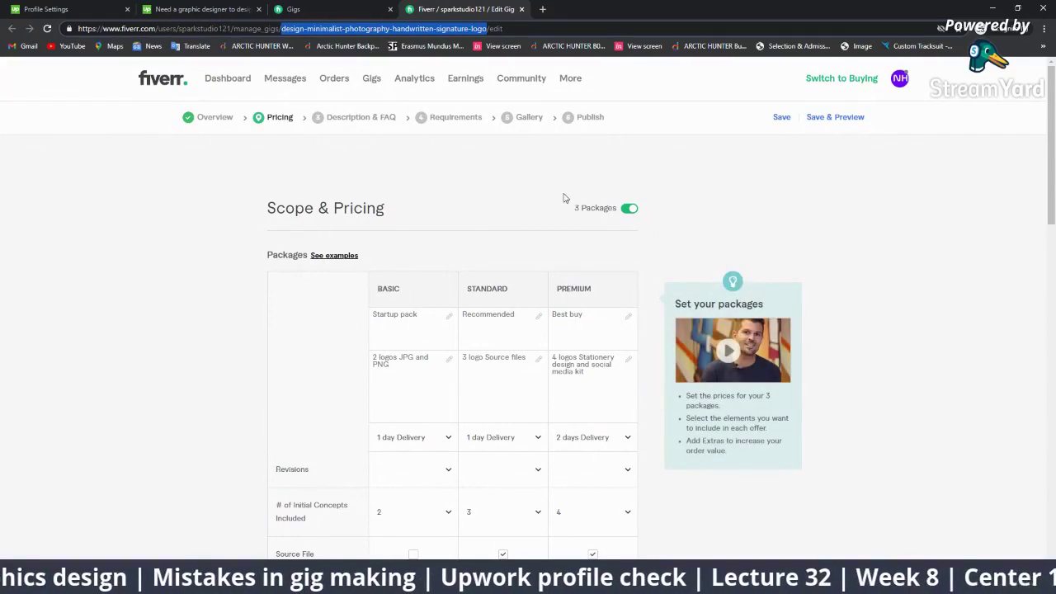
- Return to Overview, then open the Gigs page in a new tab and switch to it
{"action": "left_click", "coordinate": [205, 118]}
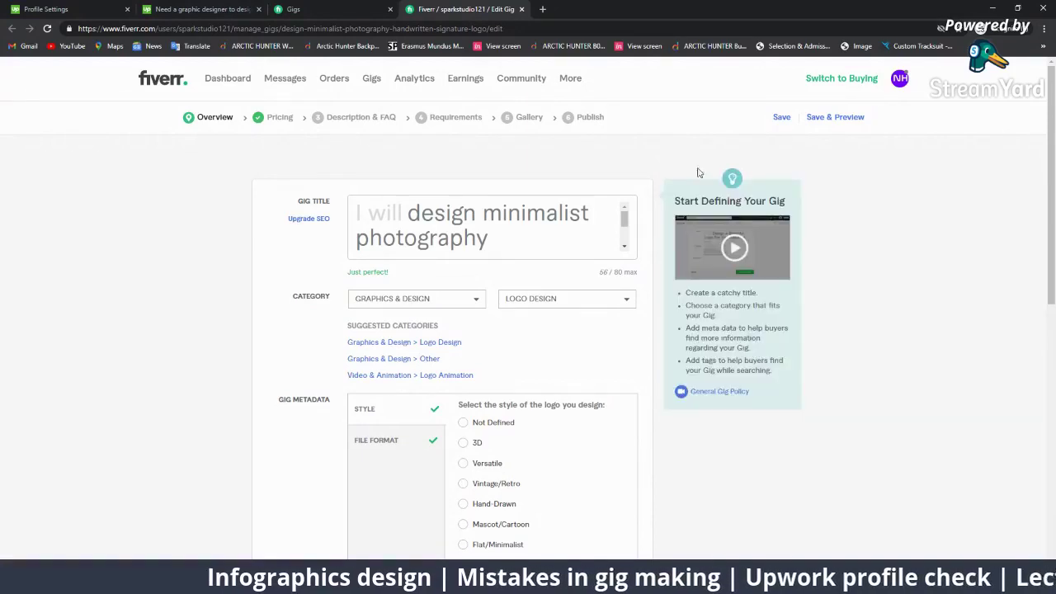
{"action": "right_click", "coordinate": [370, 81]}
{"action": "left_click", "coordinate": [392, 86]}
{"action": "left_click", "coordinate": [536, 9]}
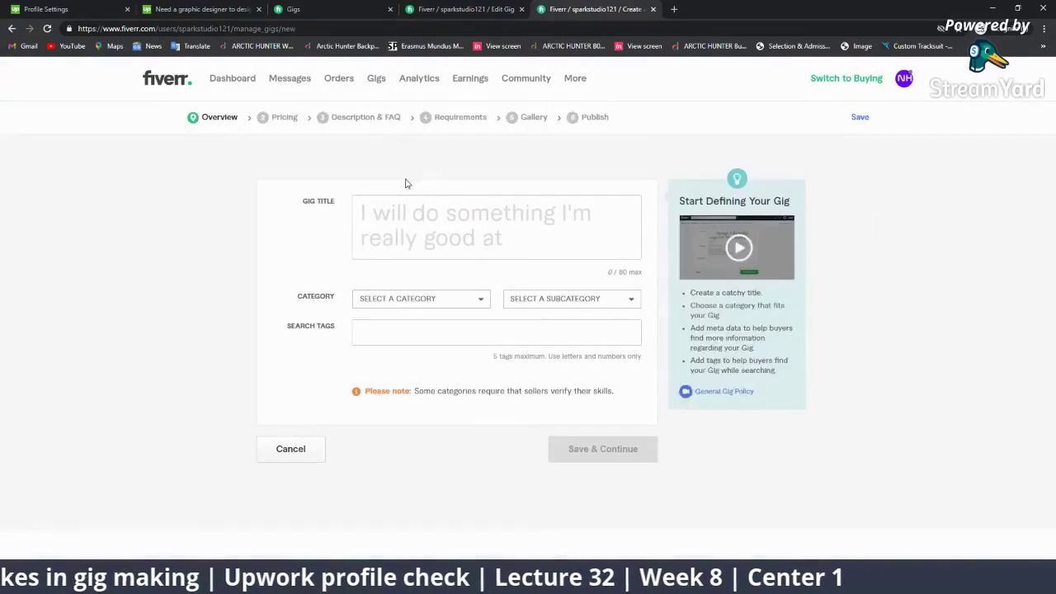
- Begin the title 'handwritten watercolor luxury fashion photography professioal' in the Gig Title box
{"action": "left_click", "coordinate": [430, 232]}
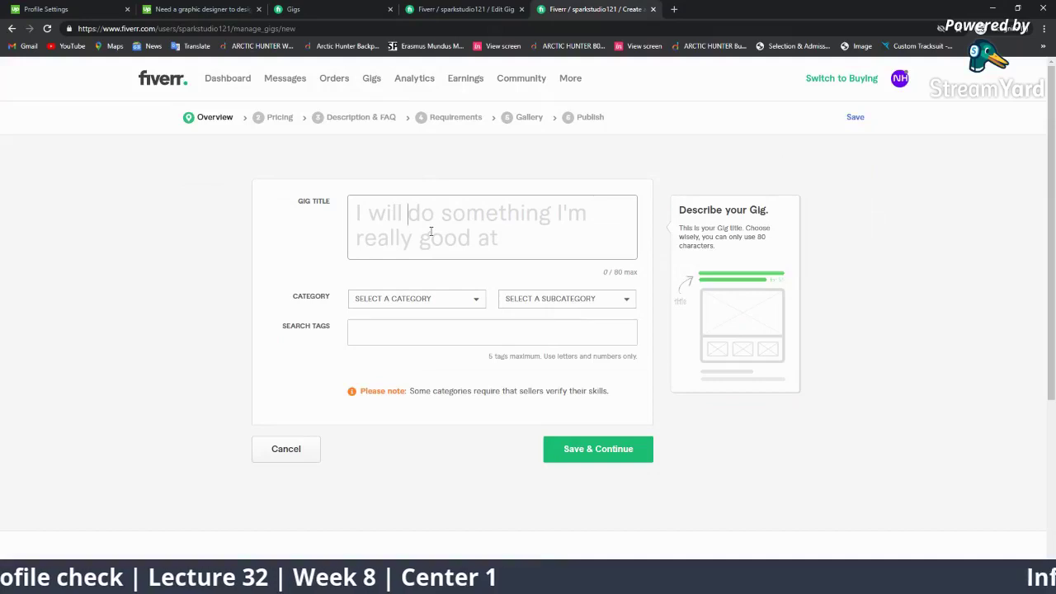
{"action": "left_click", "coordinate": [466, 9]}
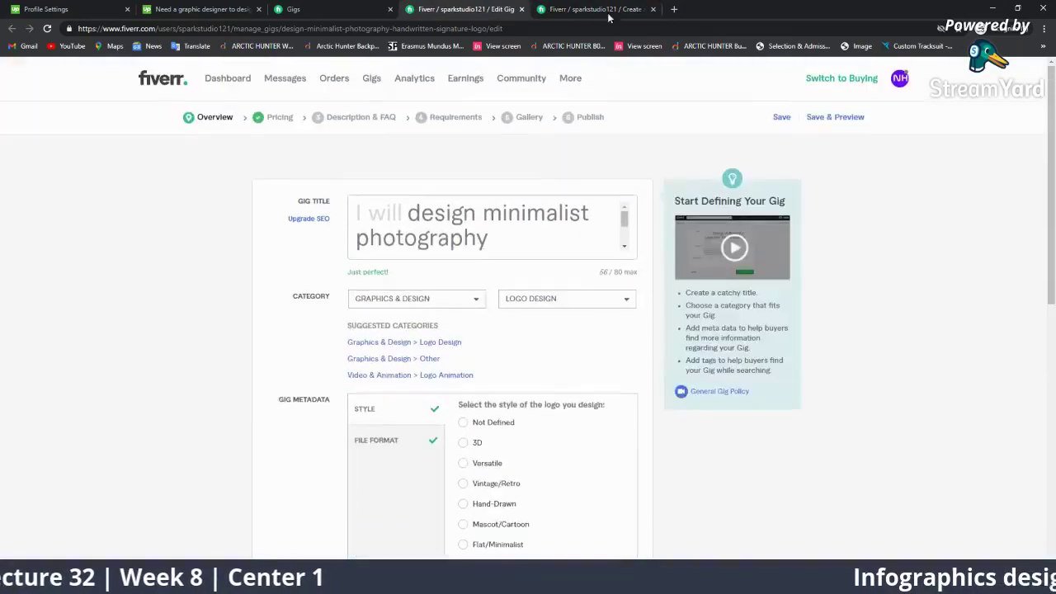
{"action": "left_click", "coordinate": [608, 12]}
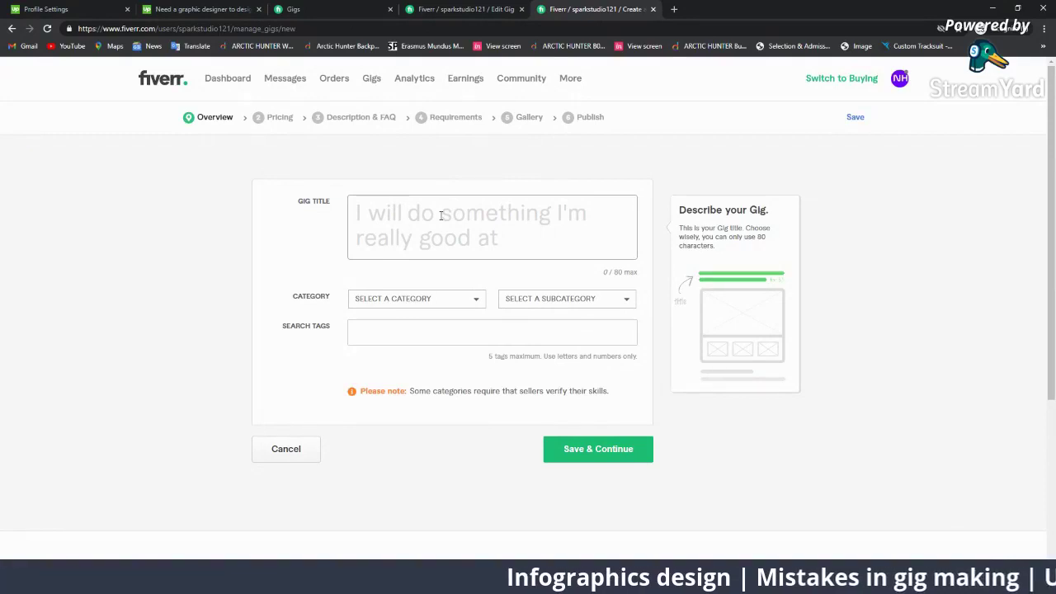
{"action": "type", "text": "hand"}
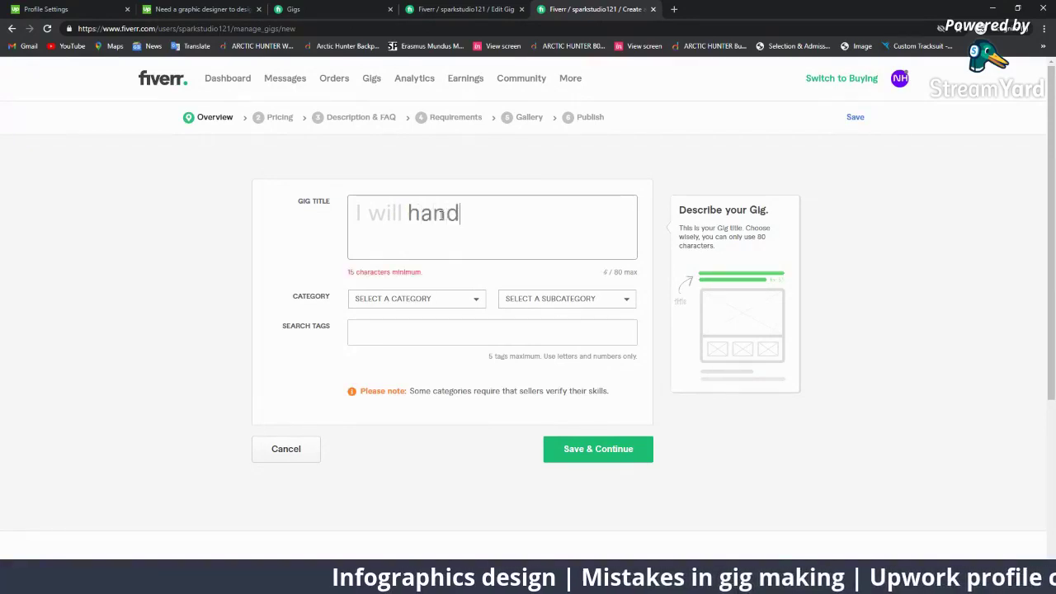
{"action": "key", "text": "BackSpace"}
{"action": "key", "text": "BackSpace"}
{"action": "key", "text": "BackSpace"}
{"action": "key", "text": "BackSpace"}
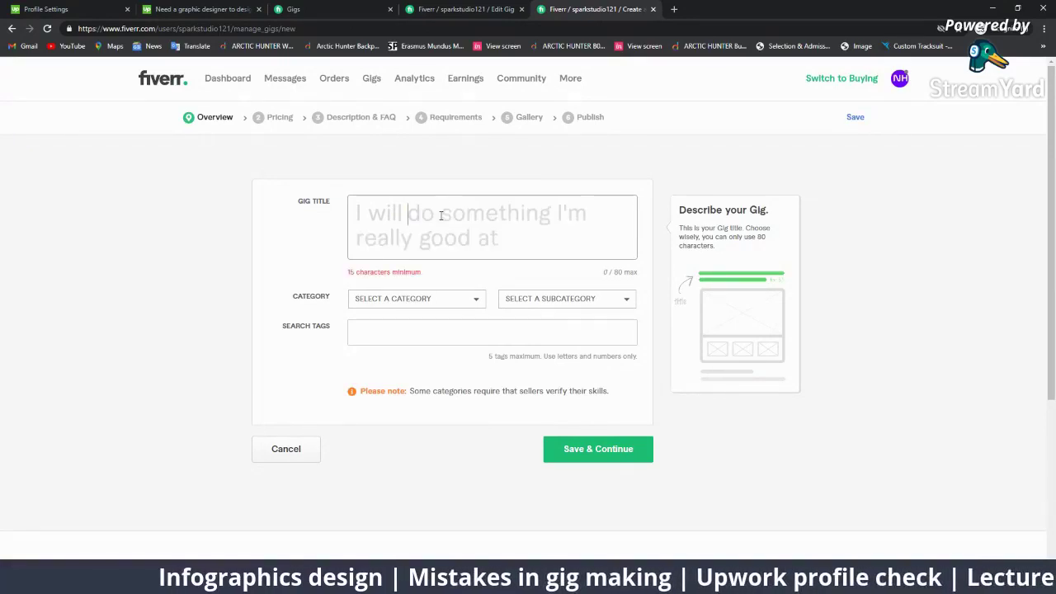
{"action": "type", "text": "h"}
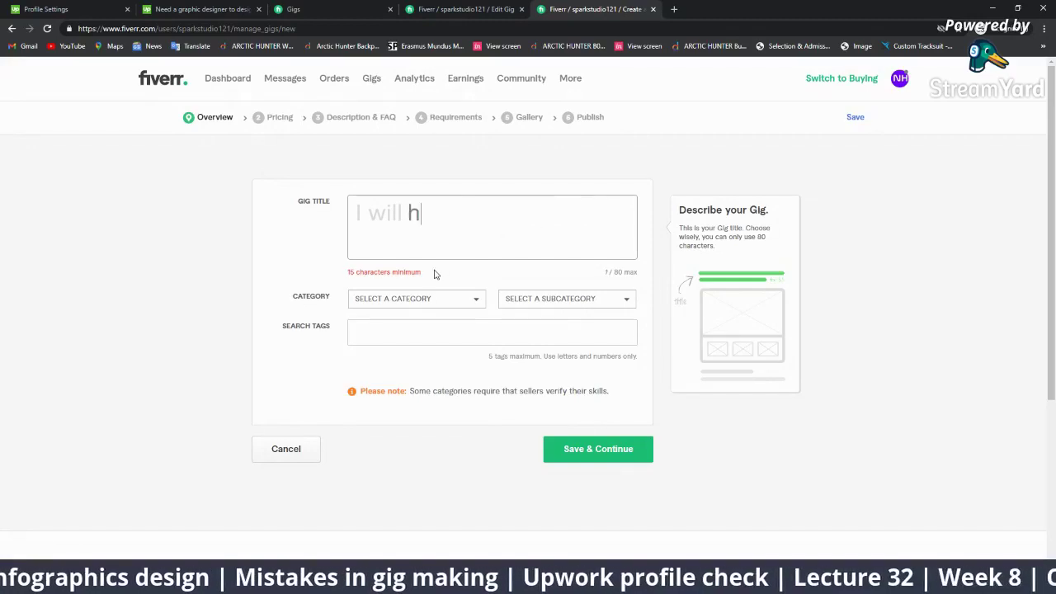
{"action": "type", "text": "andwritten"}
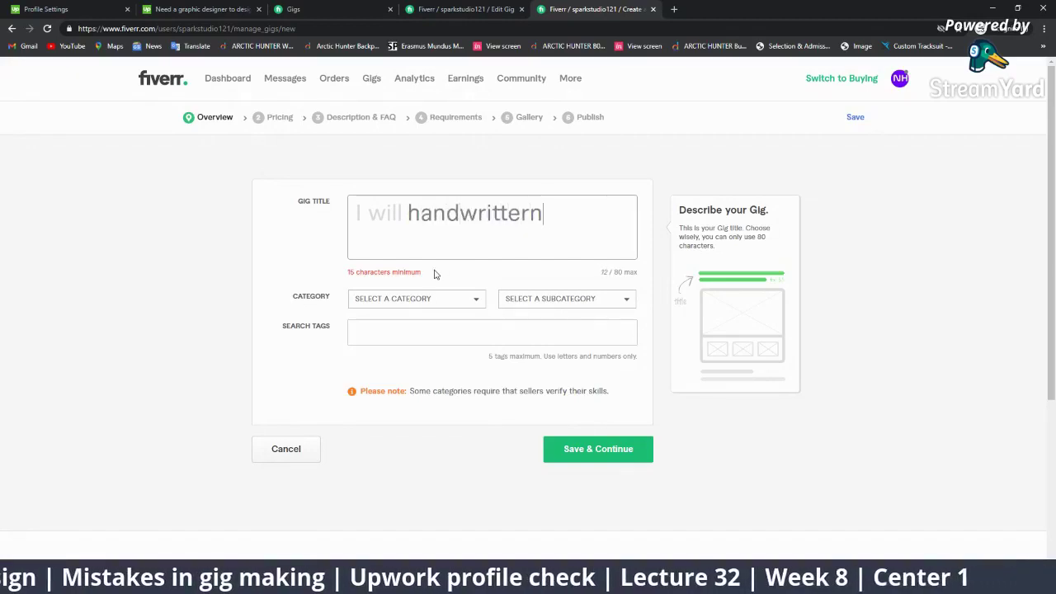
{"action": "key", "text": "BackSpace"}
{"action": "key", "text": "BackSpace"}
{"action": "type", "text": "n wa"}
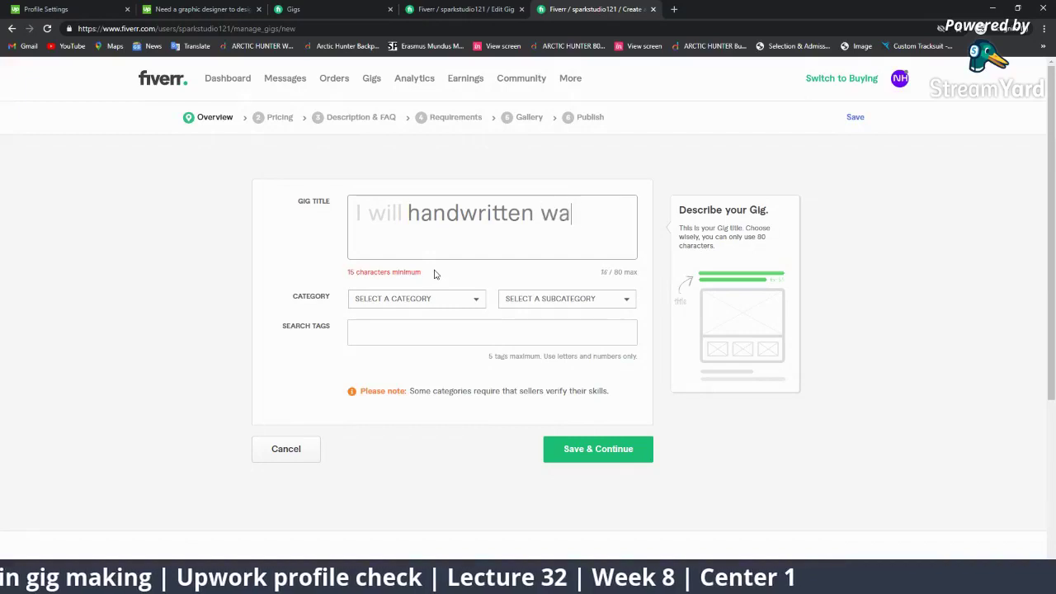
{"action": "type", "text": "tercolor "}
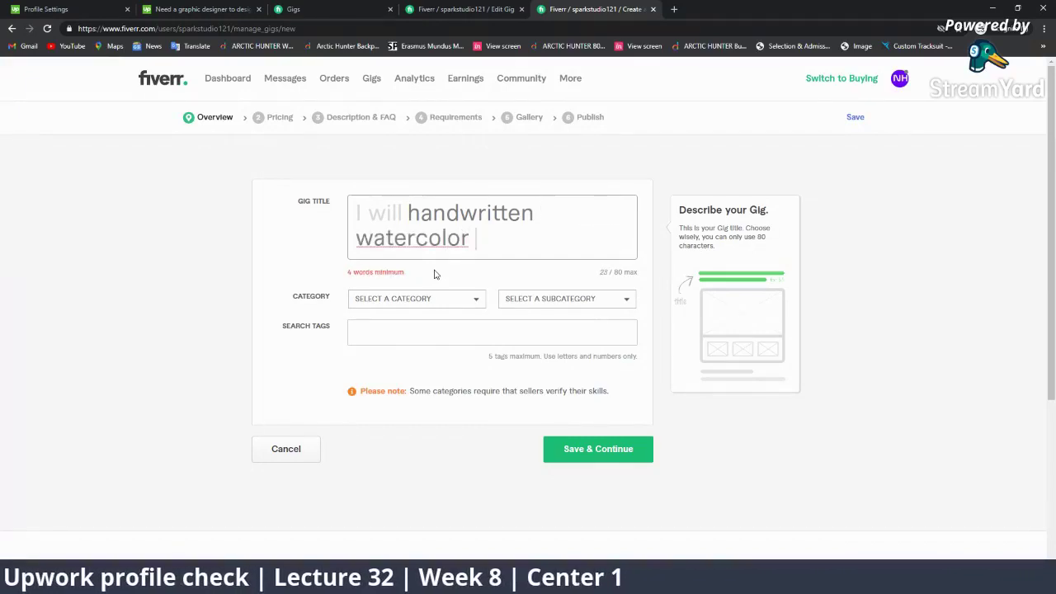
{"action": "type", "text": "luxury "}
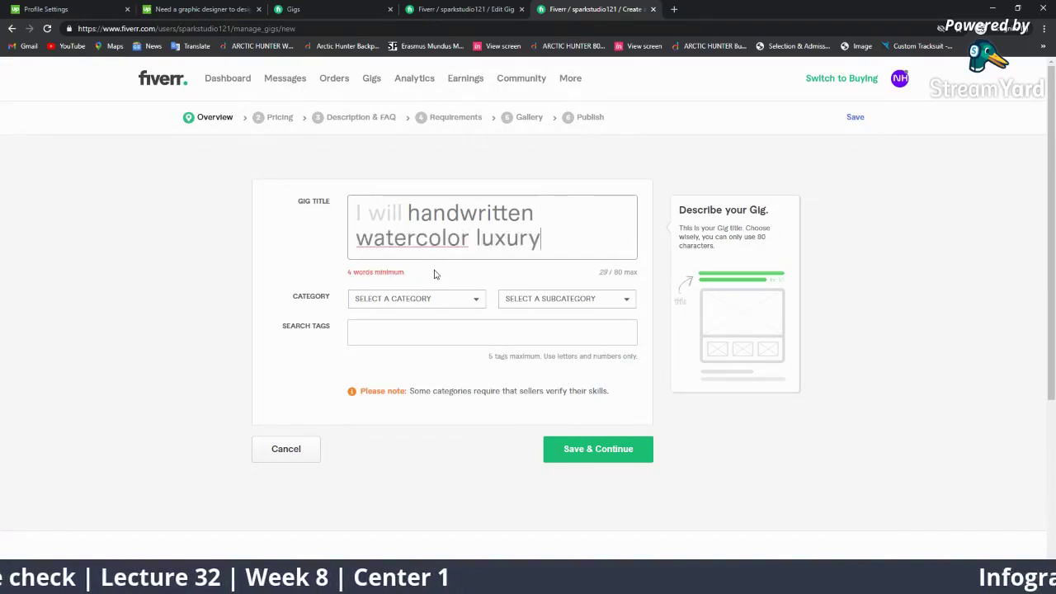
{"action": "type", "text": "fashion"}
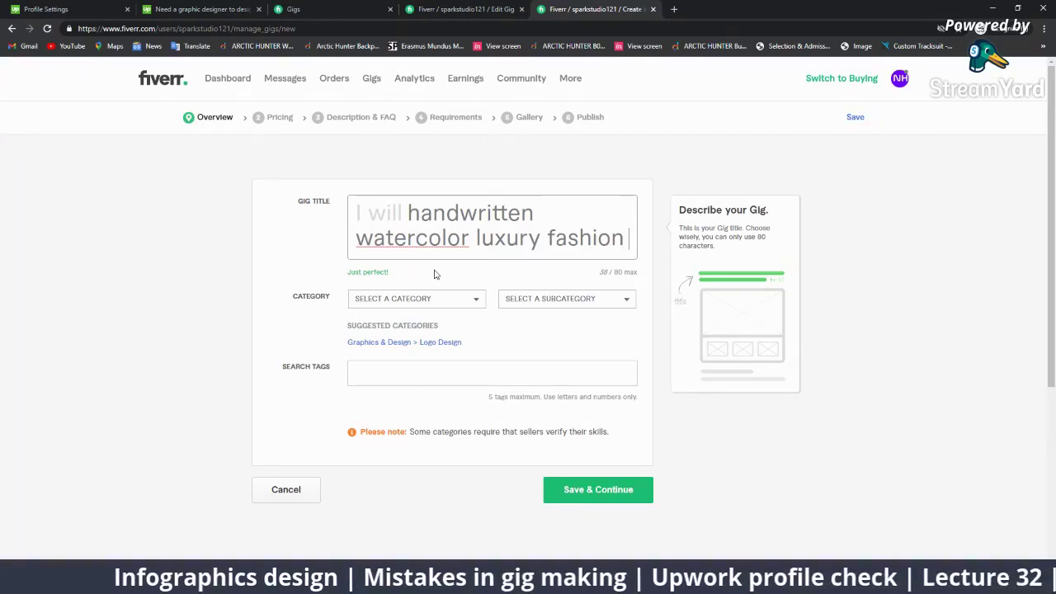
{"action": "type", "text": "photo"}
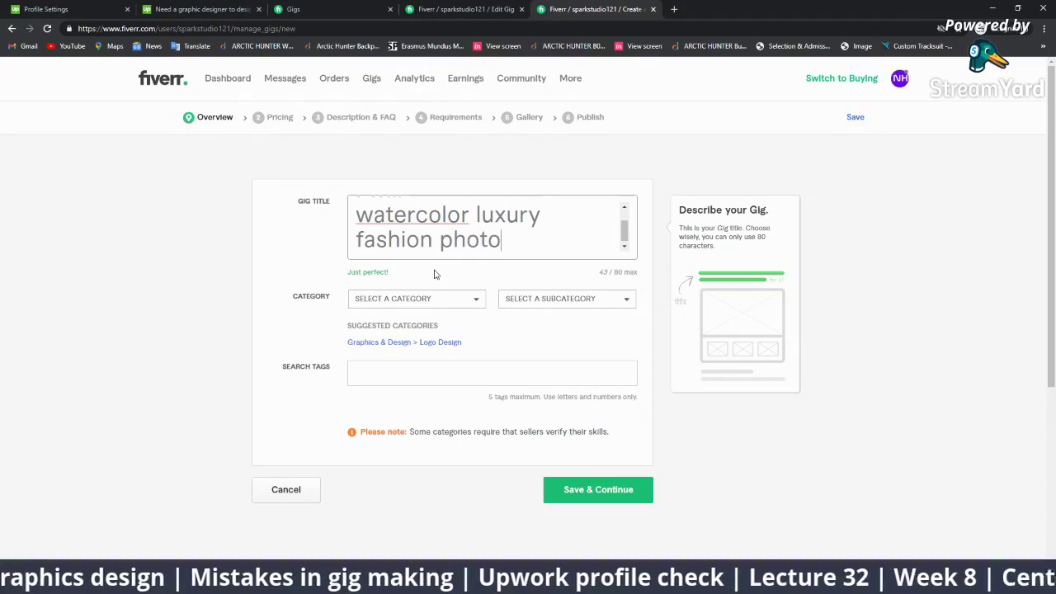
{"action": "type", "text": "graphy "}
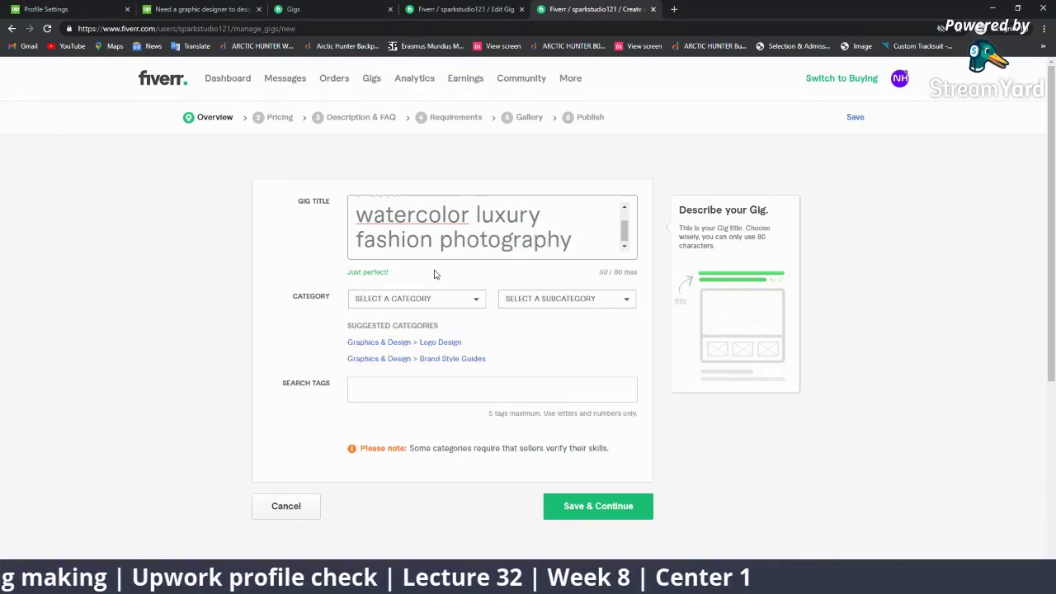
{"action": "type", "text": "pr"}
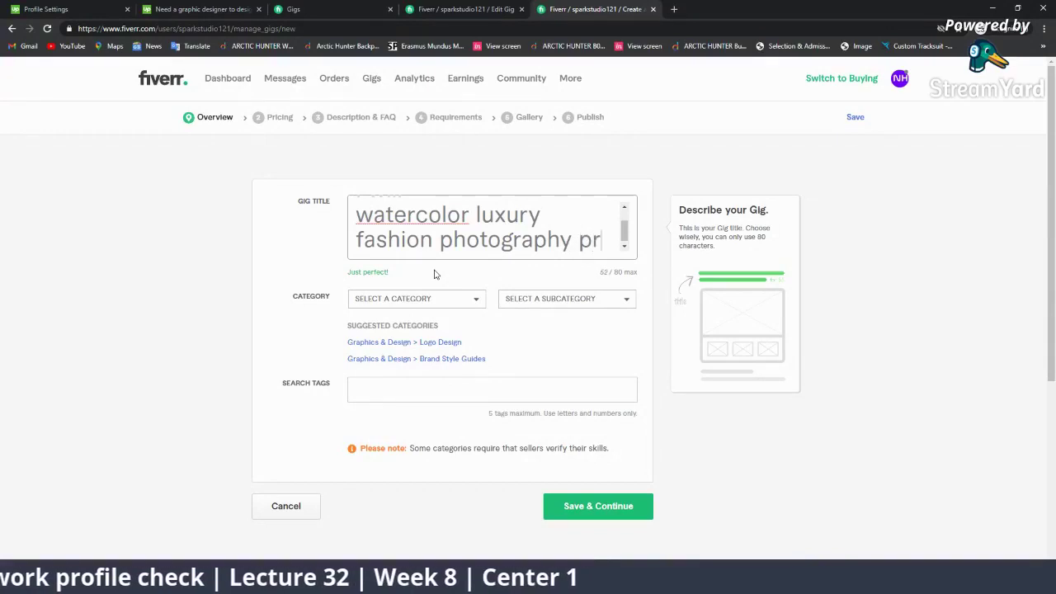
{"action": "type", "text": "ofessioal"}
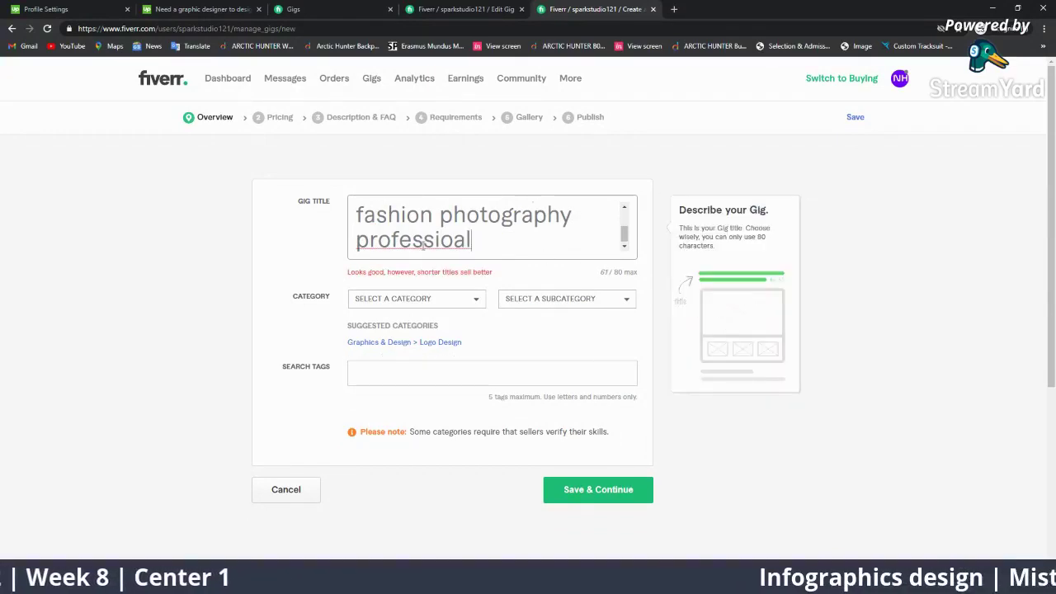
- Correct 'professioal' to 'professional' and finish the title with 'signature logo'
{"action": "right_click", "coordinate": [423, 245]}
{"action": "left_click", "coordinate": [441, 252]}
{"action": "type", "text": "si"}
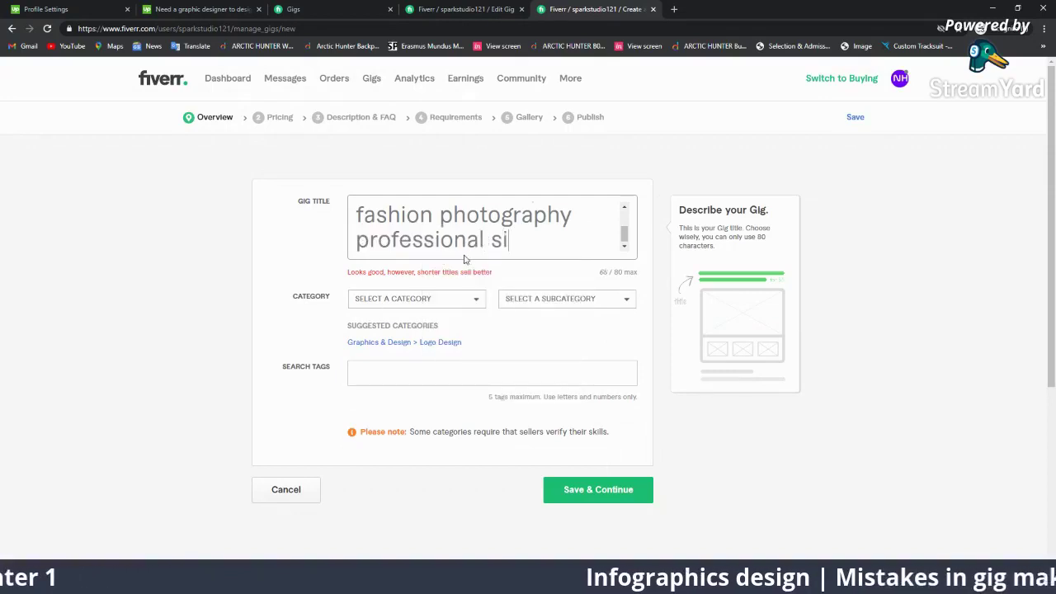
{"action": "type", "text": "gnature logo"}
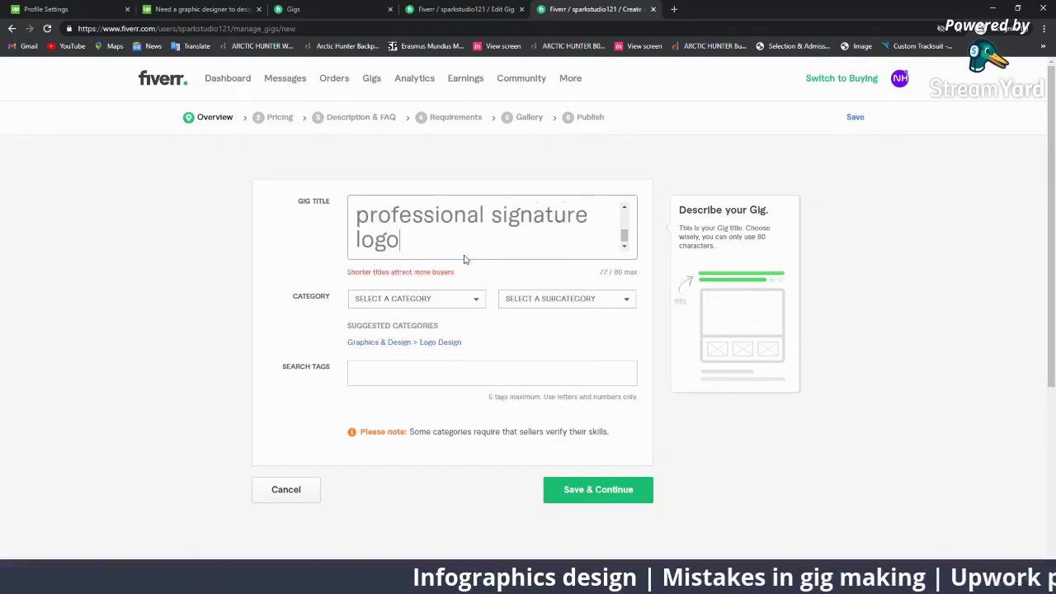
{"action": "scroll", "coordinate": [462, 239], "scroll_direction": "up", "scroll_amount": 2}
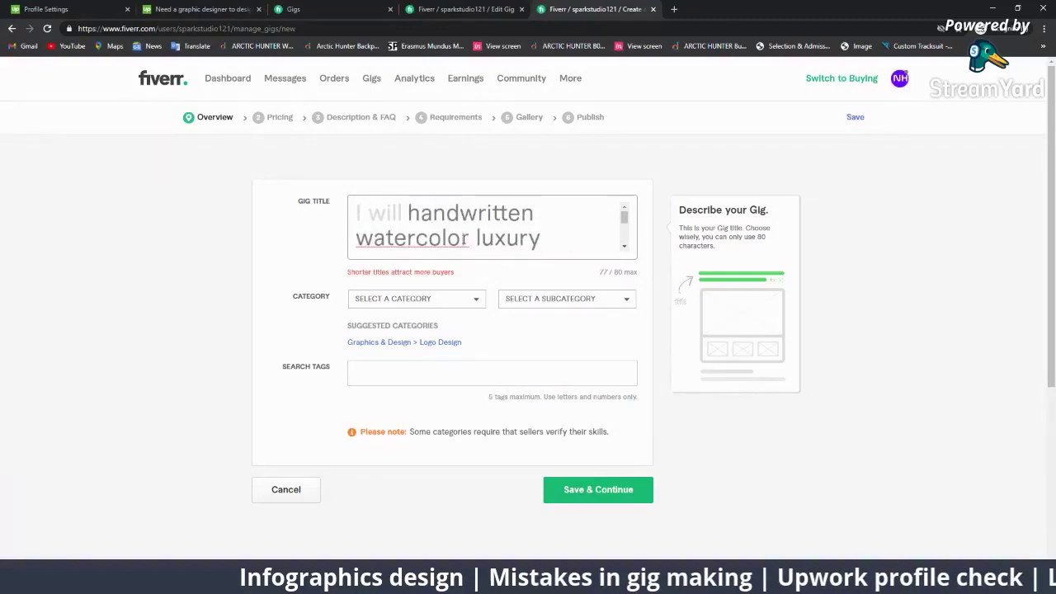
{"action": "scroll", "coordinate": [458, 230], "scroll_direction": "down", "scroll_amount": 1}
{"action": "scroll", "coordinate": [457, 228], "scroll_direction": "down", "scroll_amount": 1}
{"action": "type", "text": "c"}
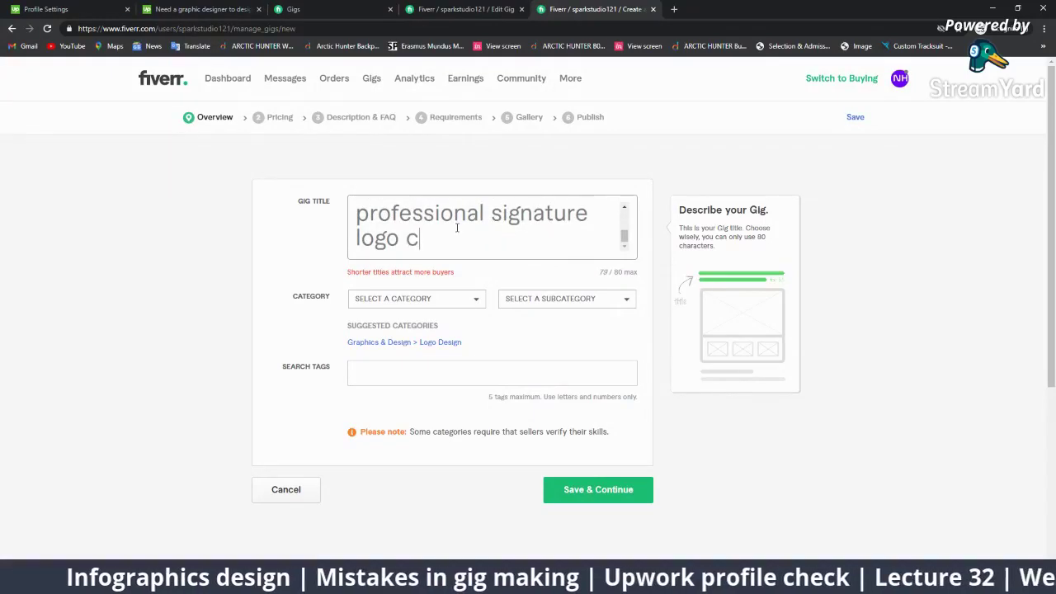
{"action": "type", "text": "e"}
{"action": "key", "text": "BackSpace"}
{"action": "key", "text": "BackSpace"}
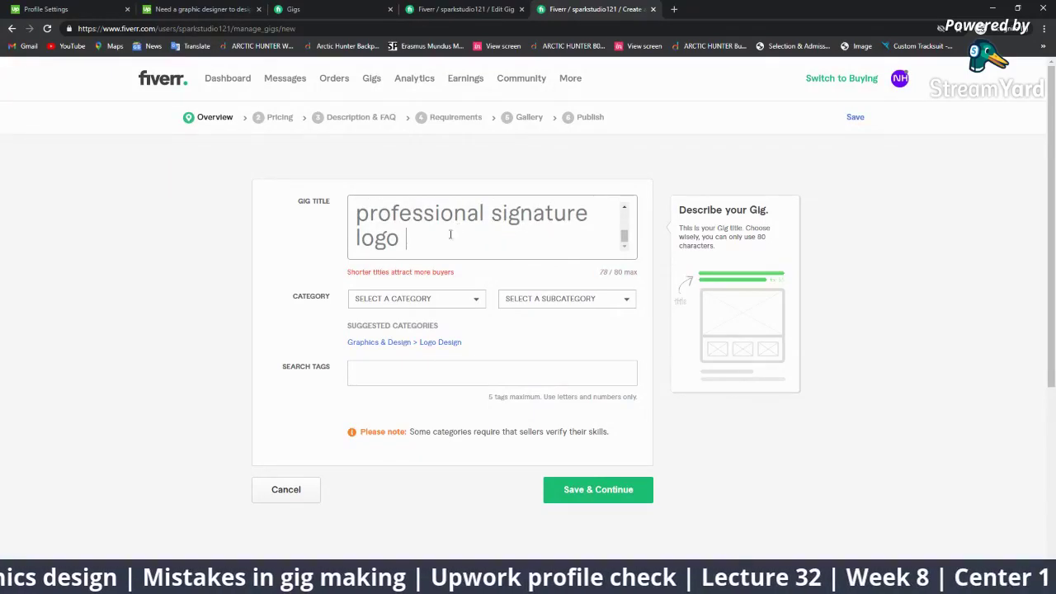
- Set the gig category to Graphics & Design > Logo Design
{"action": "scroll", "coordinate": [441, 247], "scroll_direction": "down", "scroll_amount": 1}
{"action": "left_click", "coordinate": [429, 243]}
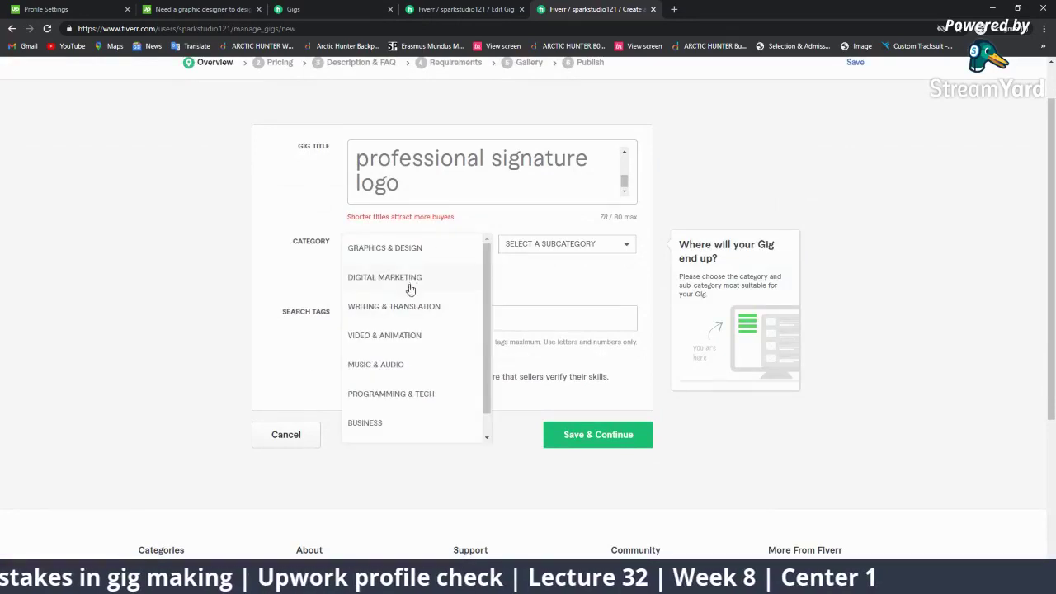
{"action": "left_click", "coordinate": [424, 285]}
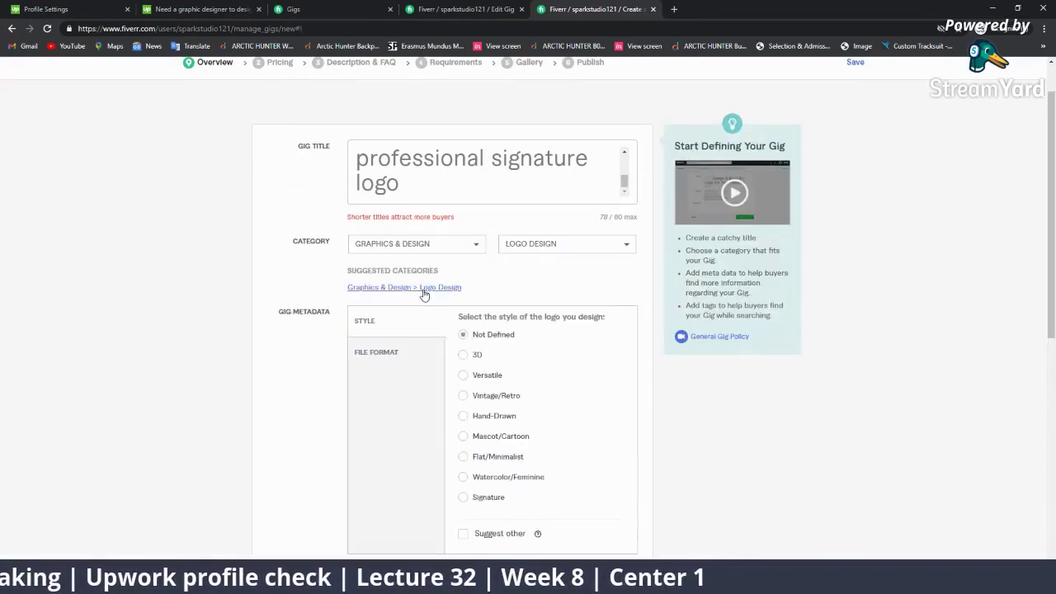
- Choose the Signature logo style and tick file formats AI, JPG, PDF, PNG, PSD, EPS, CDR and SVG
{"action": "left_click", "coordinate": [499, 478]}
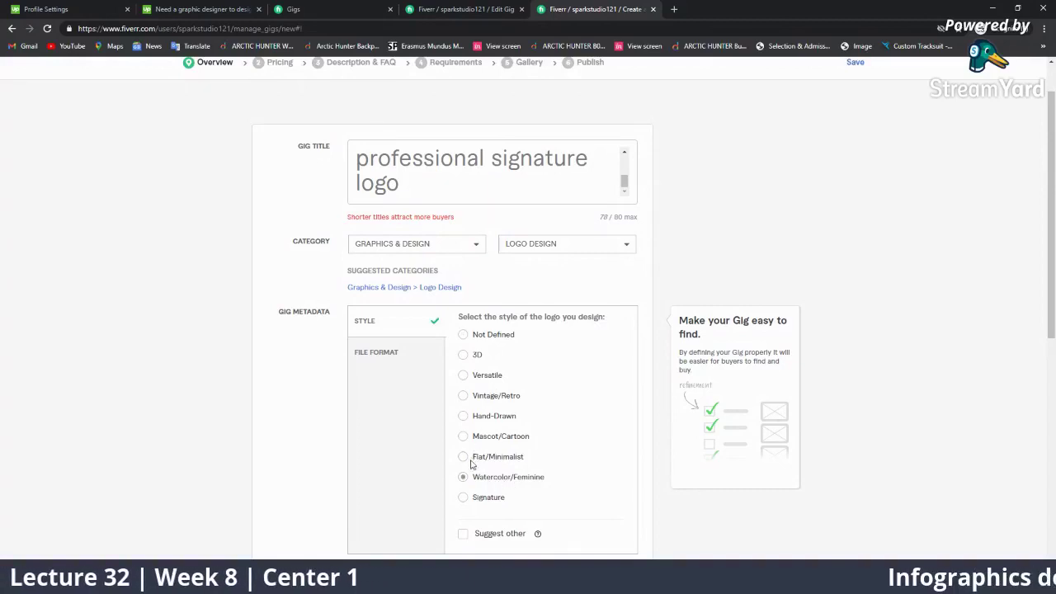
{"action": "left_click", "coordinate": [474, 497]}
{"action": "left_click", "coordinate": [439, 366]}
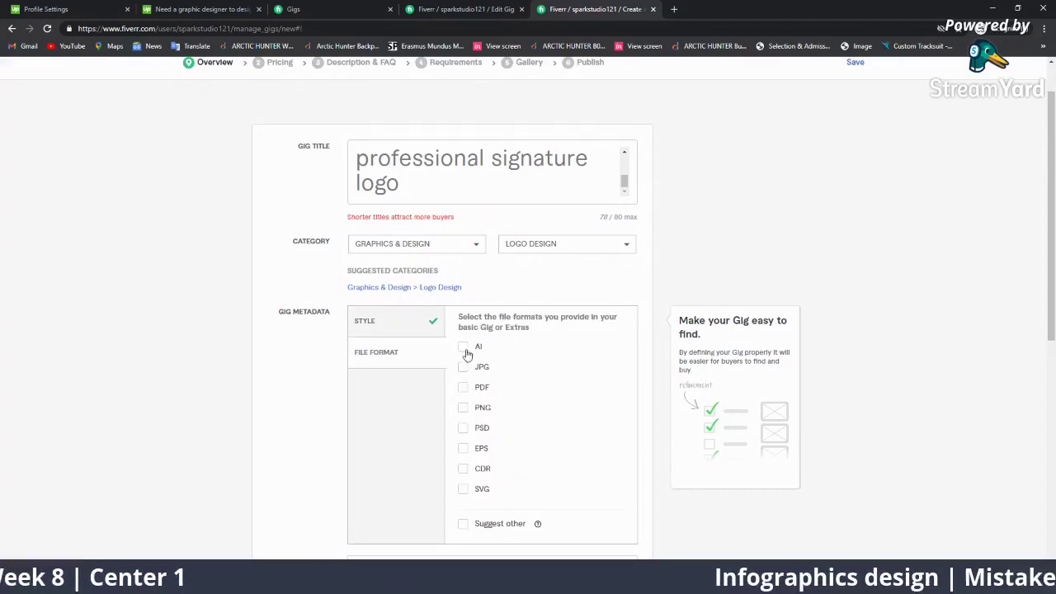
{"action": "left_click", "coordinate": [463, 347]}
{"action": "left_click", "coordinate": [463, 368]}
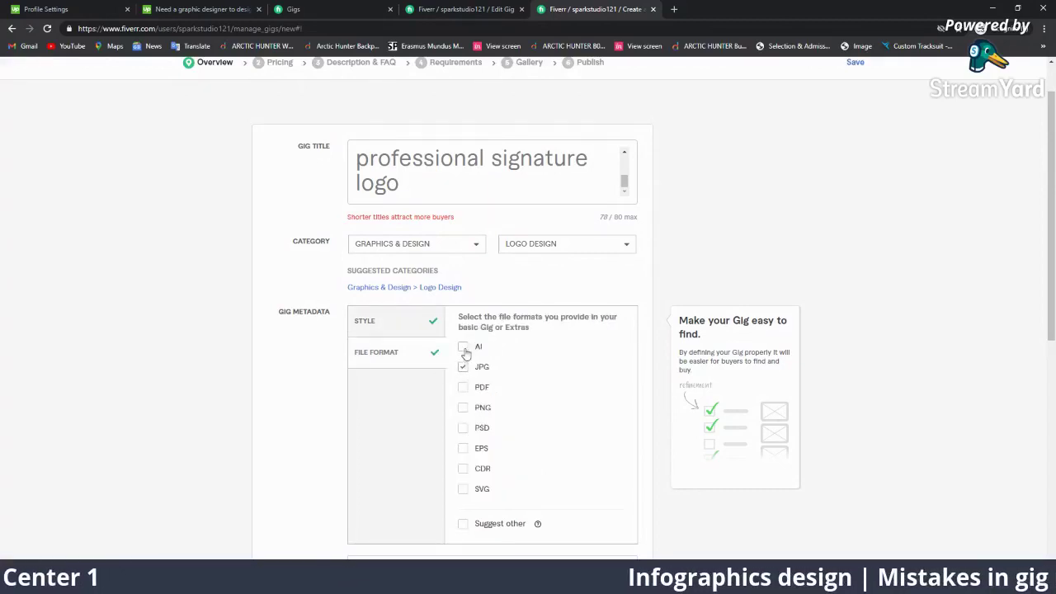
{"action": "left_click", "coordinate": [464, 387]}
{"action": "left_click", "coordinate": [465, 407]}
{"action": "left_click", "coordinate": [465, 427]}
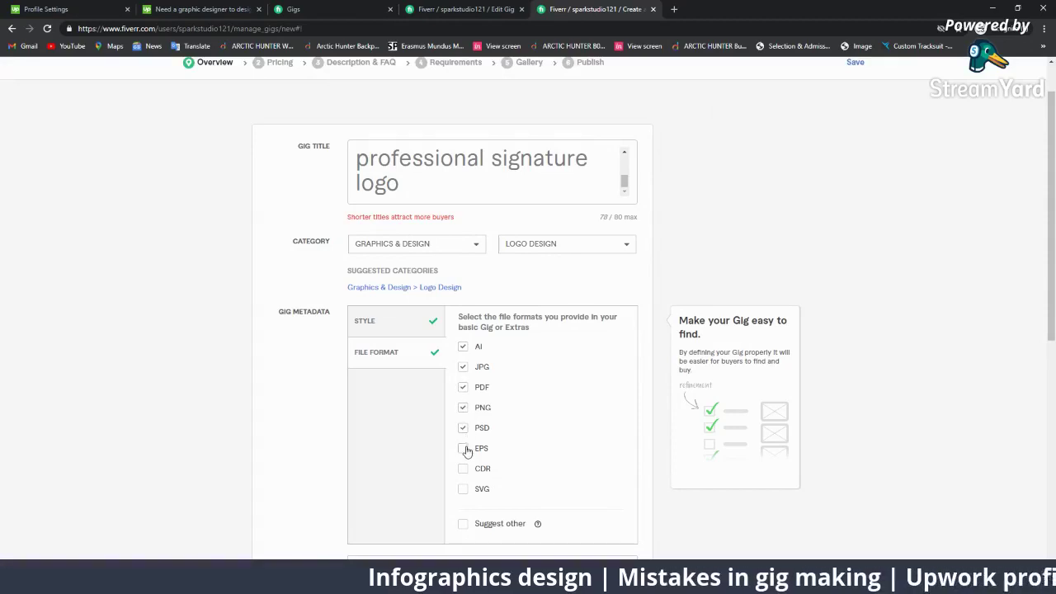
{"action": "left_click", "coordinate": [463, 447]}
{"action": "left_click", "coordinate": [463, 469]}
{"action": "left_click", "coordinate": [462, 489]}
{"action": "scroll", "coordinate": [485, 460], "scroll_direction": "up", "scroll_amount": 1}
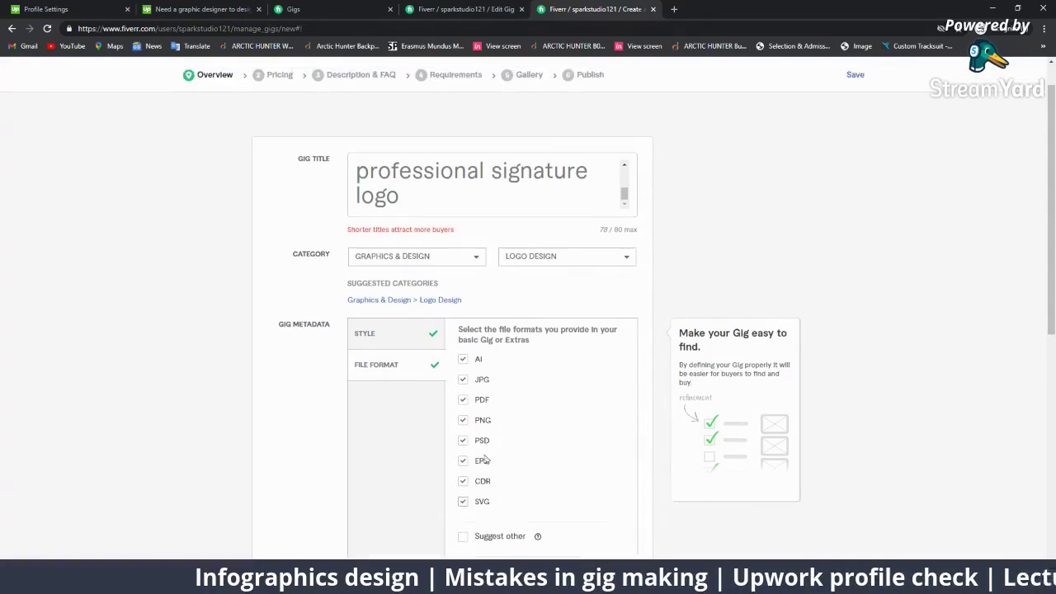
{"action": "scroll", "coordinate": [471, 280], "scroll_direction": "up", "scroll_amount": 1}
{"action": "scroll", "coordinate": [462, 412], "scroll_direction": "down", "scroll_amount": 1}
{"action": "scroll", "coordinate": [272, 483], "scroll_direction": "down", "scroll_amount": 2}
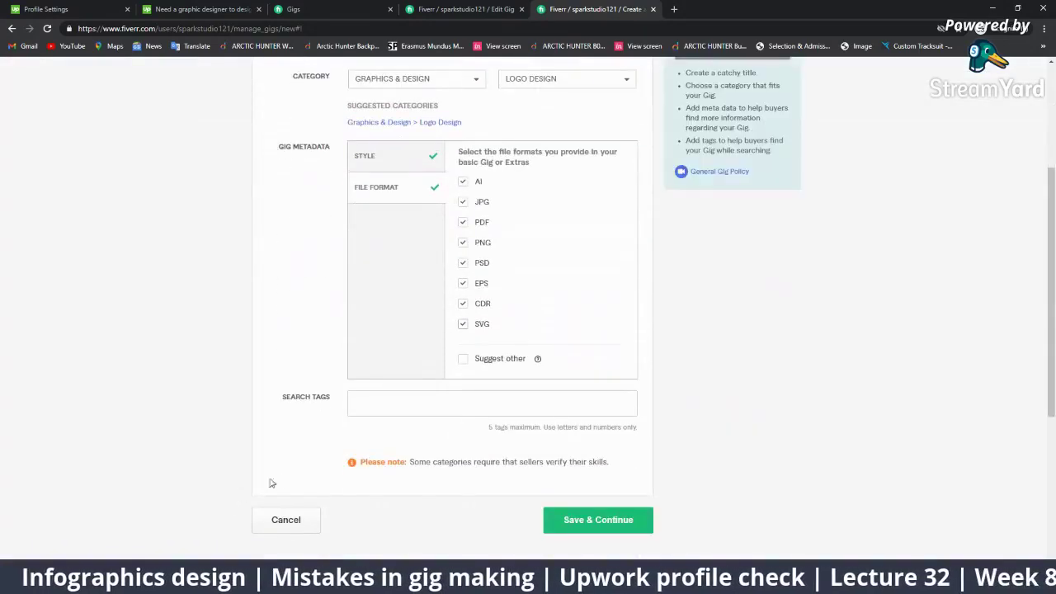
- Add 'Signature logo' as the first search tag, checking the gig title wording
{"action": "left_click", "coordinate": [404, 412]}
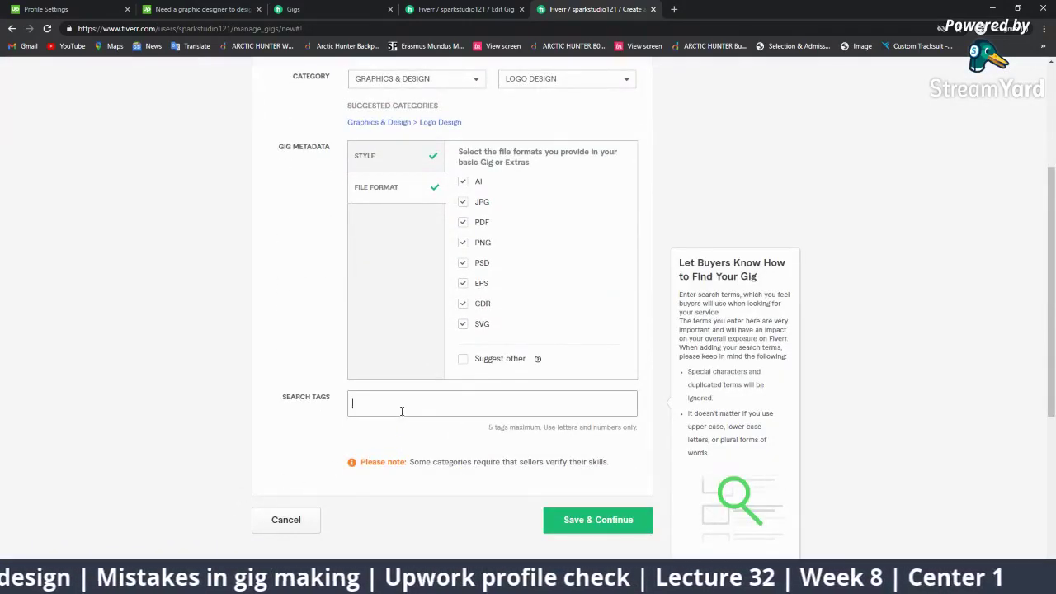
{"action": "type", "text": "Signature logo"}
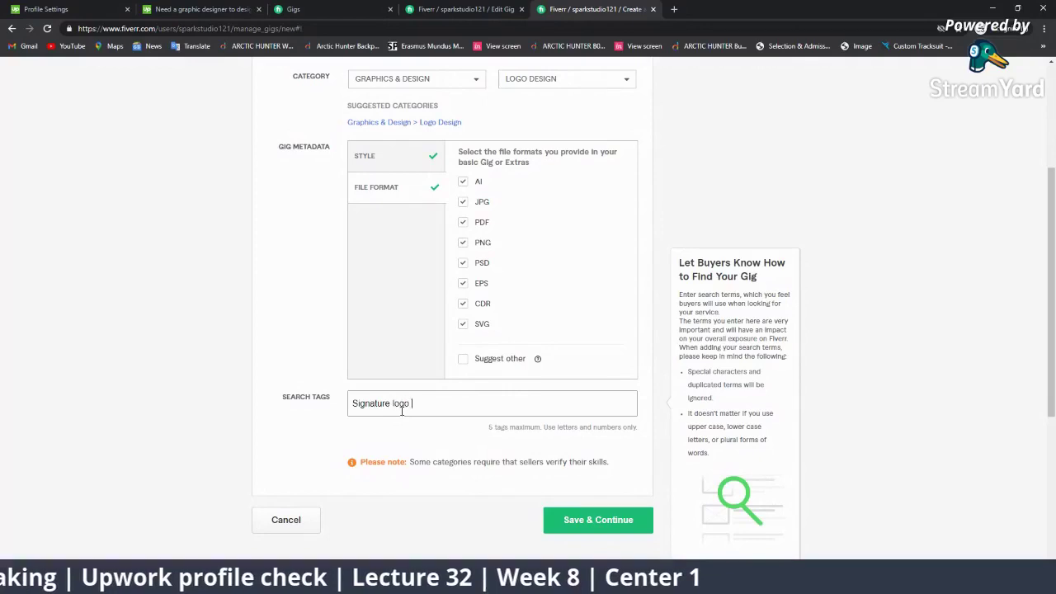
{"action": "key", "text": "Return"}
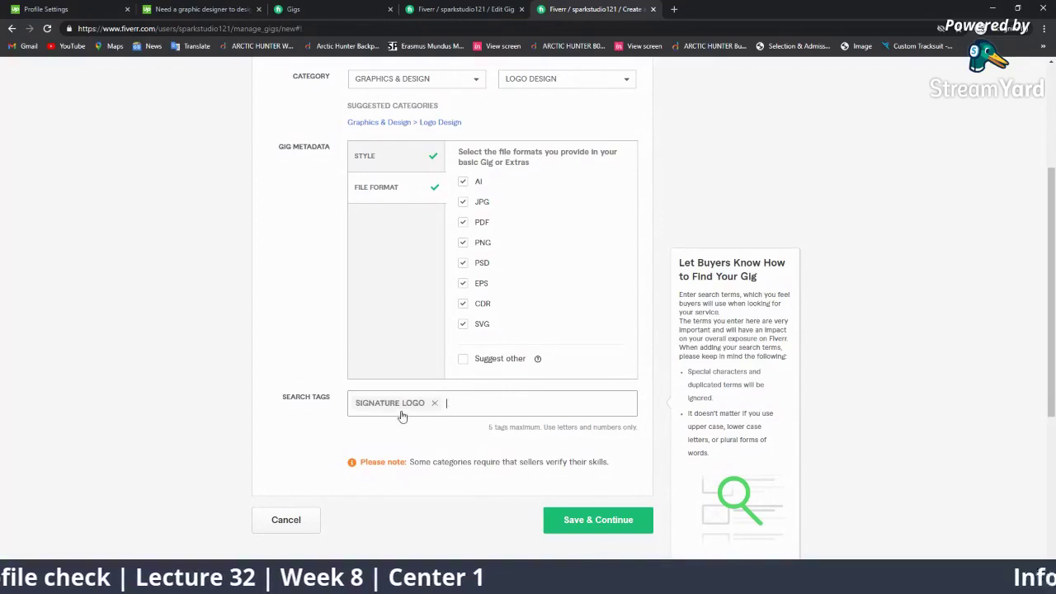
{"action": "scroll", "coordinate": [402, 415], "scroll_direction": "up", "scroll_amount": 5}
{"action": "scroll", "coordinate": [437, 231], "scroll_direction": "up", "scroll_amount": 2}
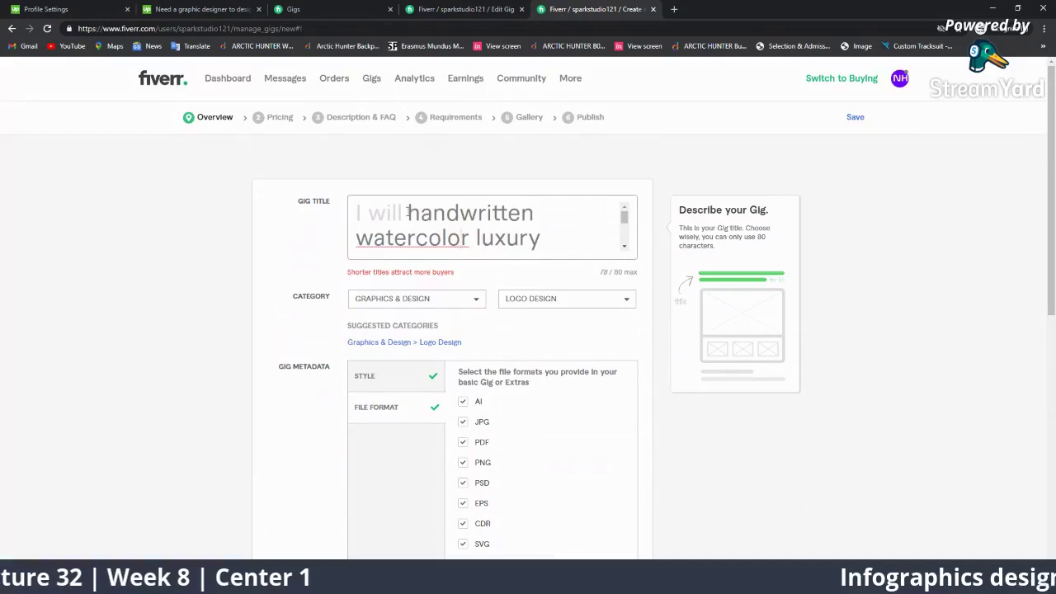
{"action": "left_click_drag", "start_coordinate": [408, 213], "coordinate": [594, 307]}
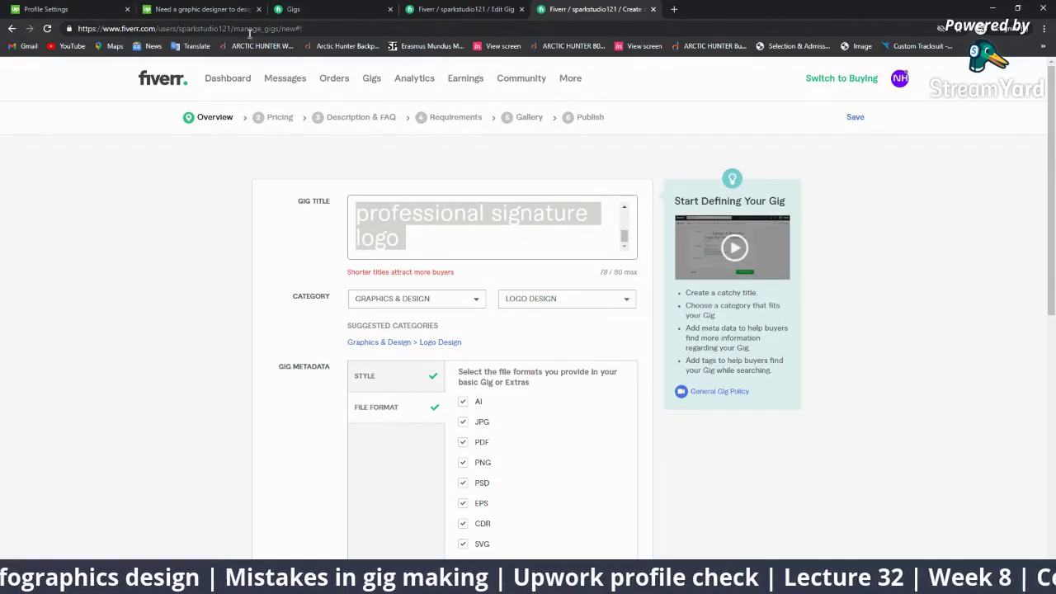
{"action": "scroll", "coordinate": [429, 415], "scroll_direction": "down", "scroll_amount": 5}
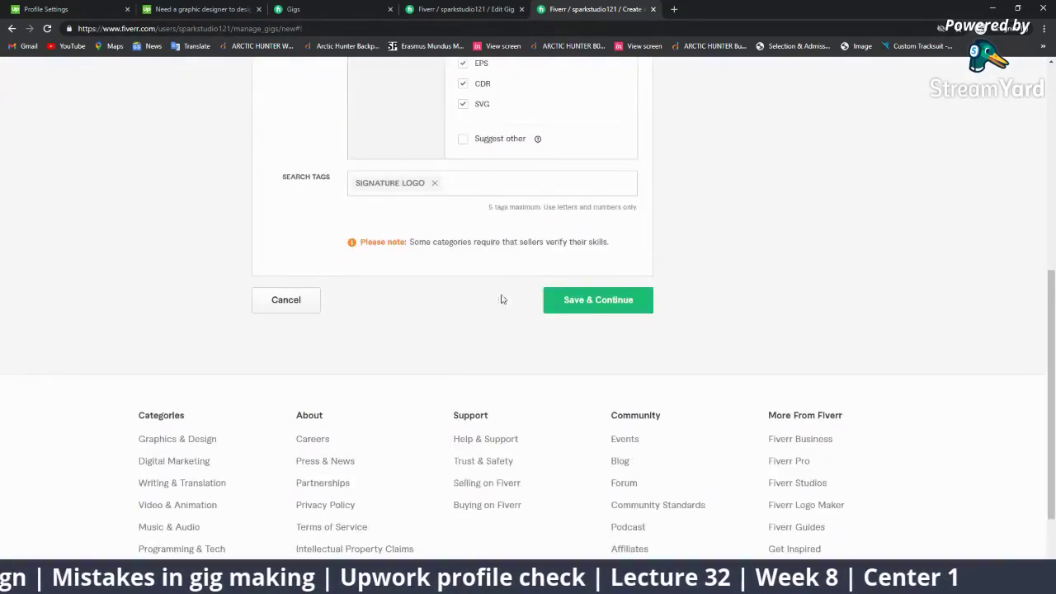
{"action": "scroll", "coordinate": [462, 305], "scroll_direction": "up", "scroll_amount": 2}
{"action": "left_click", "coordinate": [460, 347]}
{"action": "scroll", "coordinate": [453, 330], "scroll_direction": "up", "scroll_amount": 3}
{"action": "scroll", "coordinate": [449, 297], "scroll_direction": "up", "scroll_amount": 2}
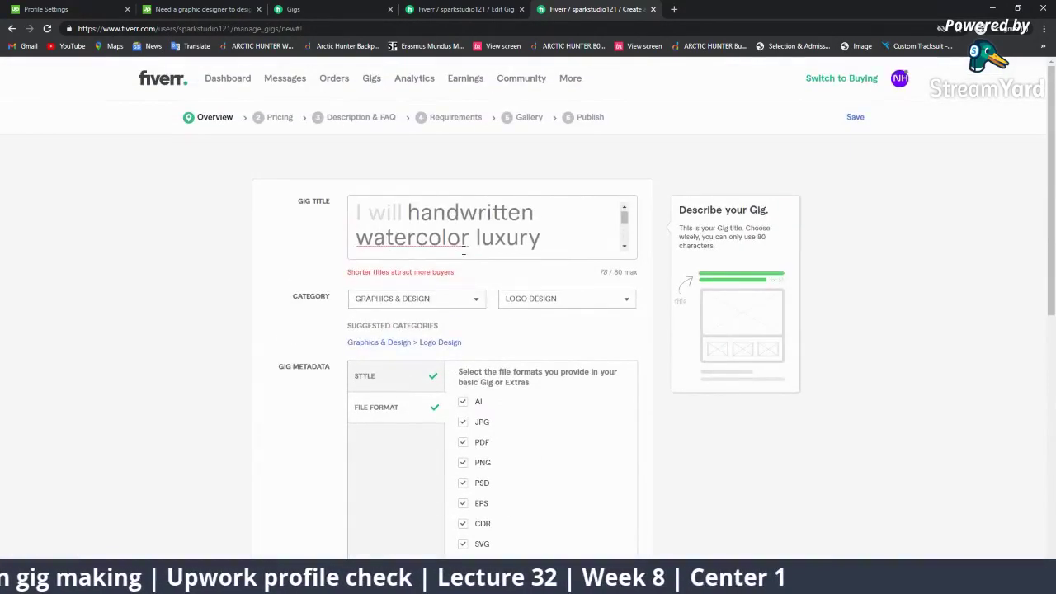
{"action": "scroll", "coordinate": [457, 412], "scroll_direction": "down", "scroll_amount": 2}
{"action": "scroll", "coordinate": [457, 465], "scroll_direction": "down", "scroll_amount": 1}
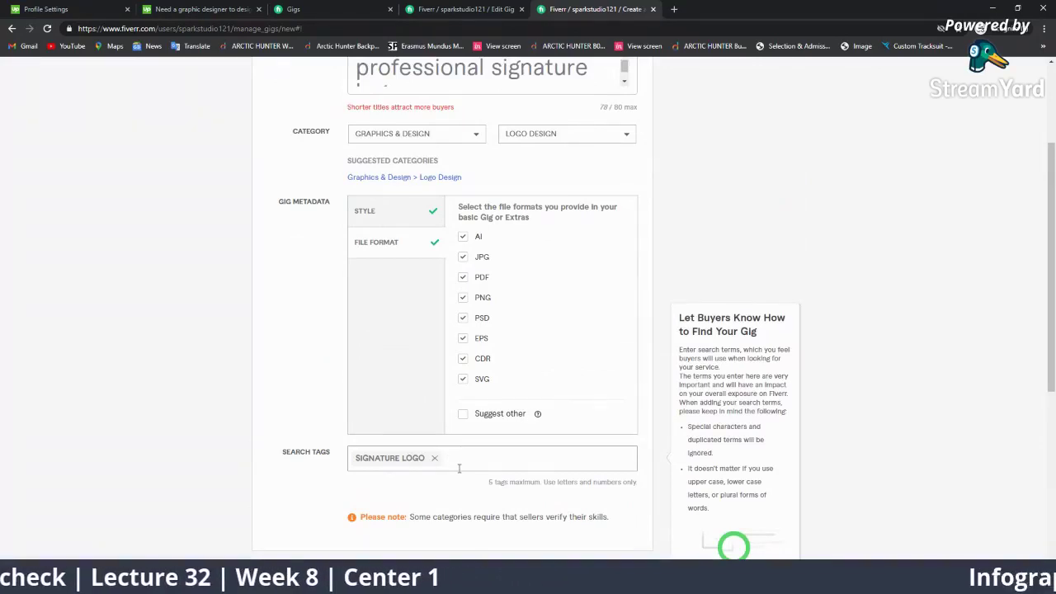
- Add the search tags Watercolor, Handwritten, Luxury and Photography logo
{"action": "type", "text": "Waterc"}
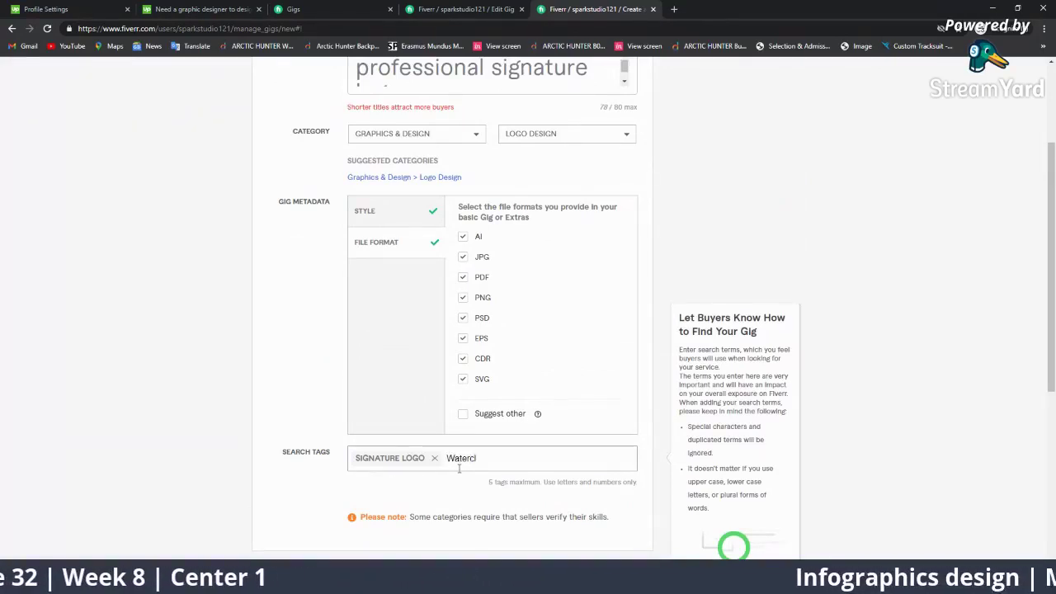
{"action": "type", "text": "or"}
{"action": "key", "text": "Return"}
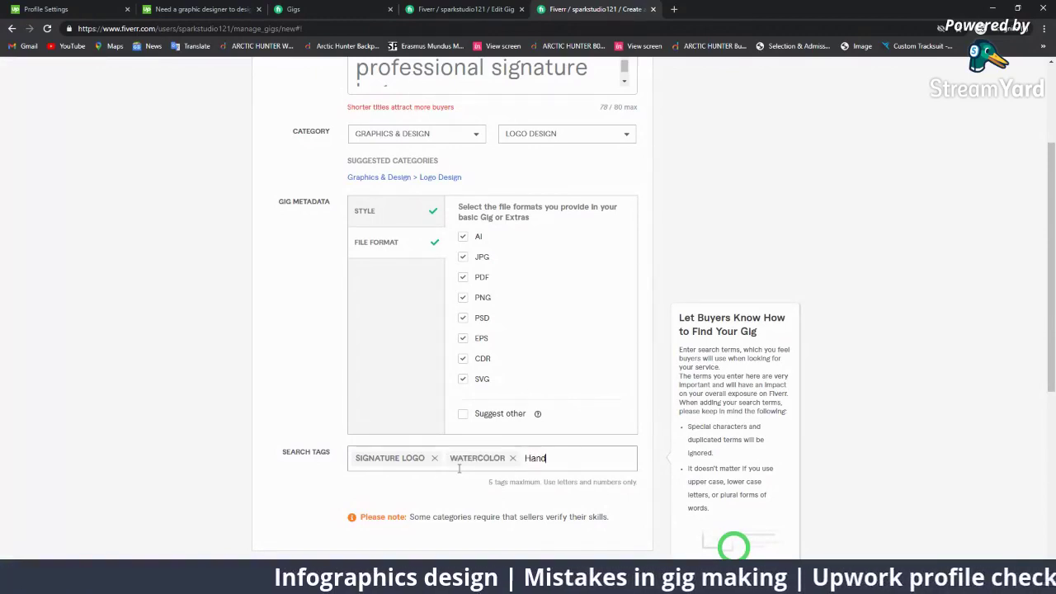
{"action": "type", "text": "itte"}
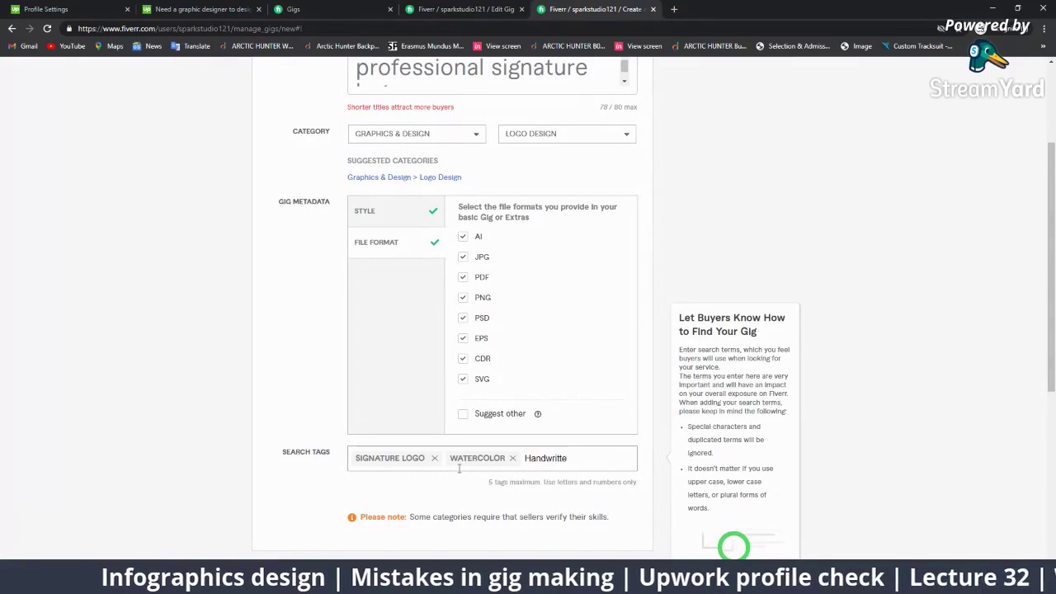
{"action": "type", "text": "n"}
{"action": "key", "text": "Return"}
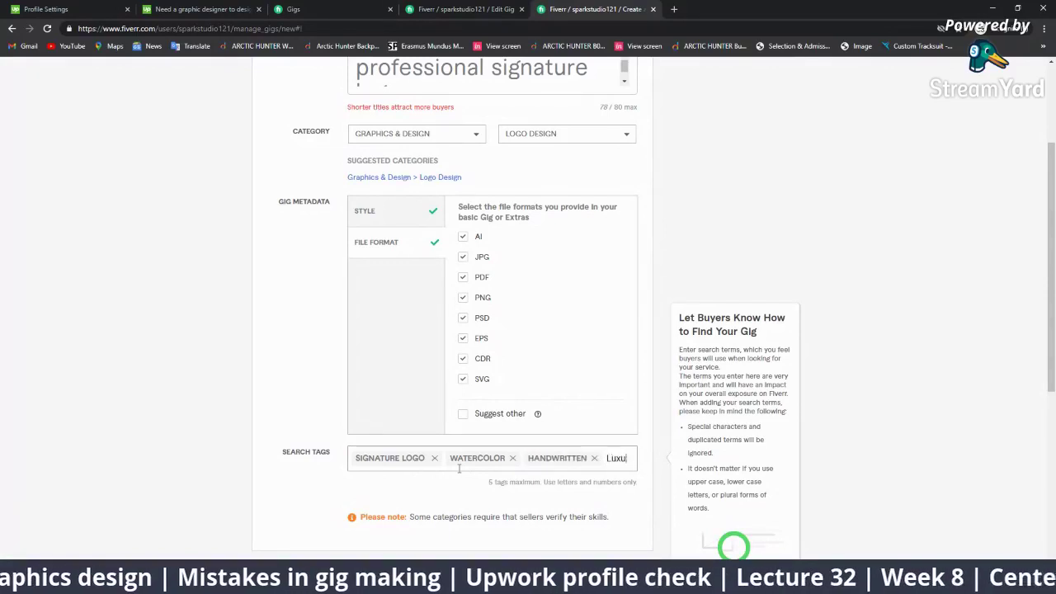
{"action": "type", "text": "y"}
{"action": "key", "text": "Return"}
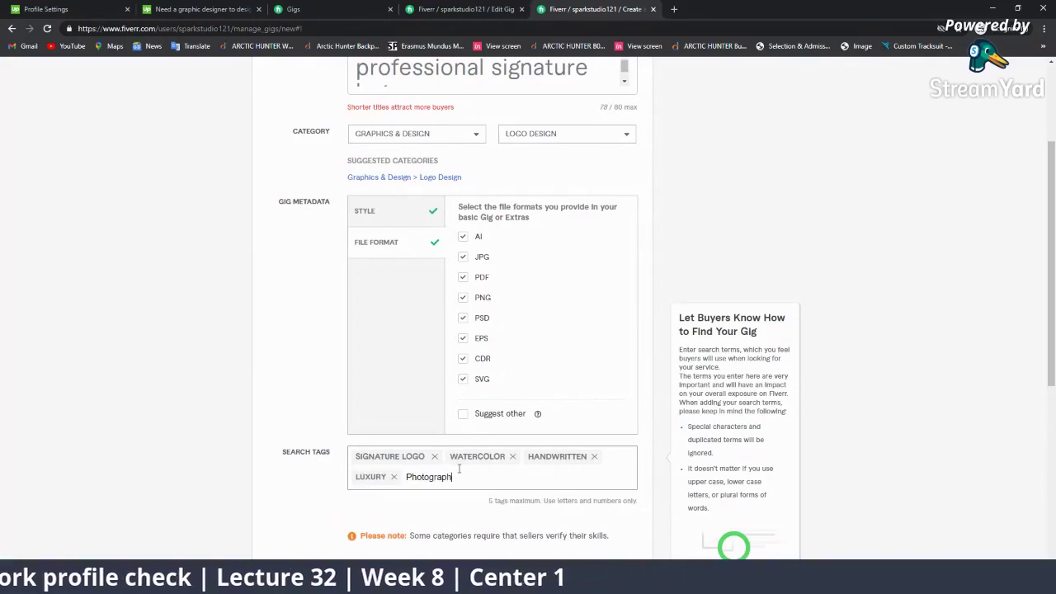
{"action": "key", "text": "Return"}
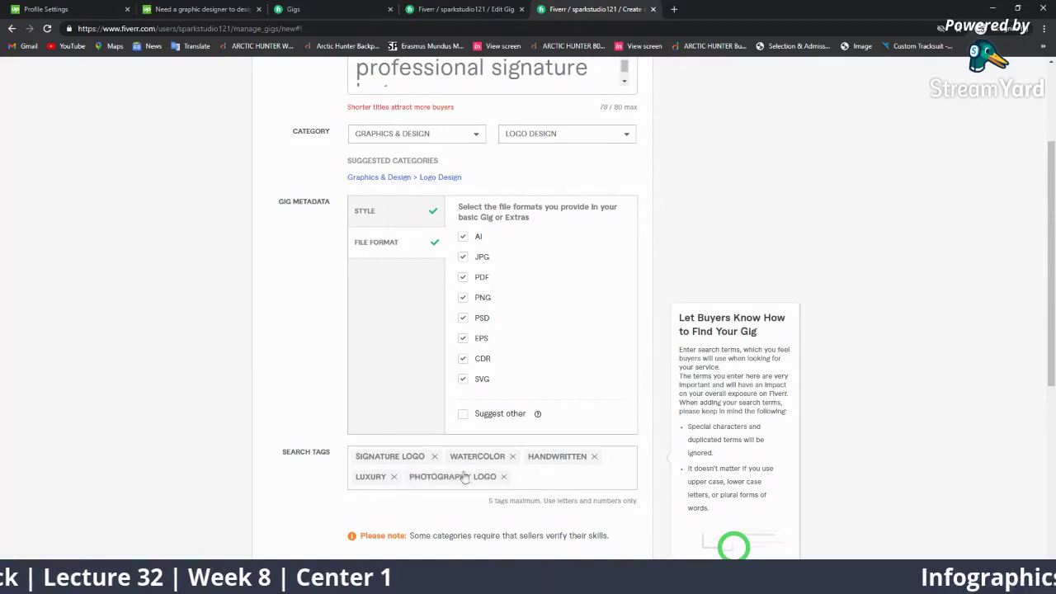
{"action": "left_click_drag", "start_coordinate": [532, 478], "coordinate": [498, 464]}
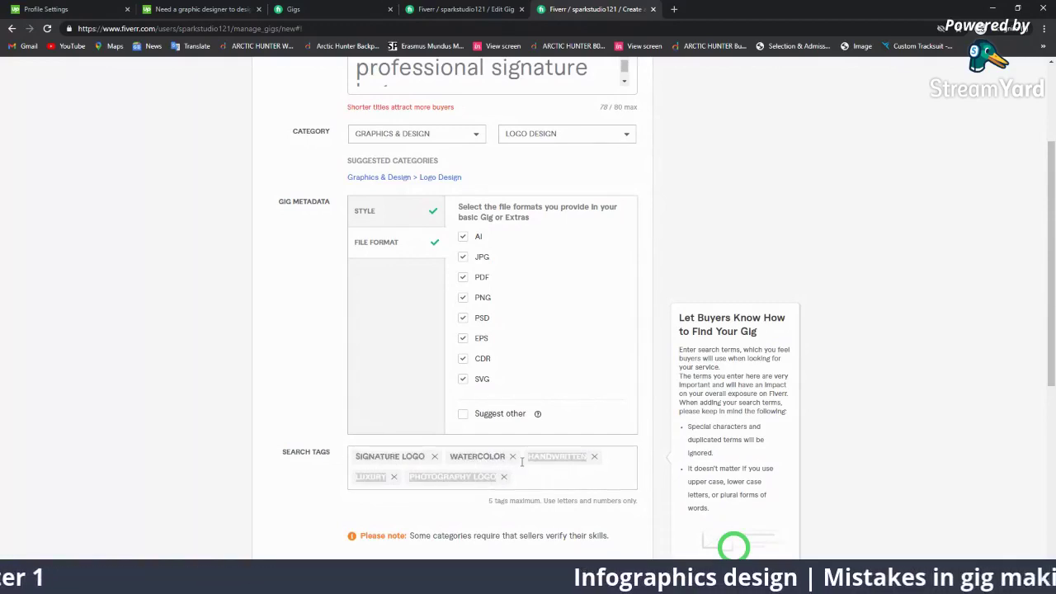
{"action": "scroll", "coordinate": [369, 472], "scroll_direction": "up", "scroll_amount": 2}
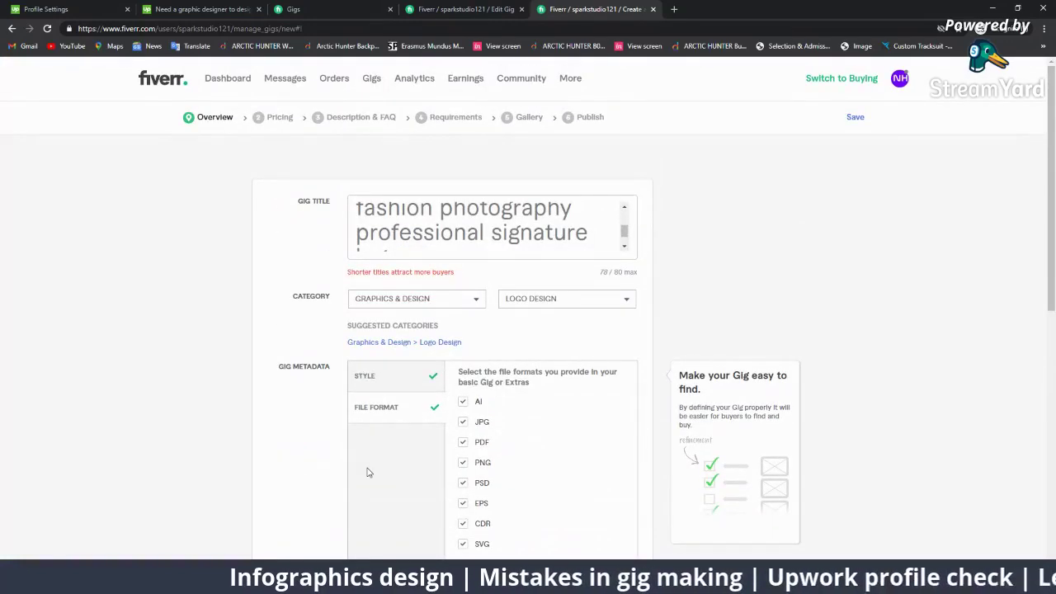
- Review the gig title and five search tags, then save the overview with Save & Continue
{"action": "scroll", "coordinate": [369, 472], "scroll_direction": "down", "scroll_amount": 3}
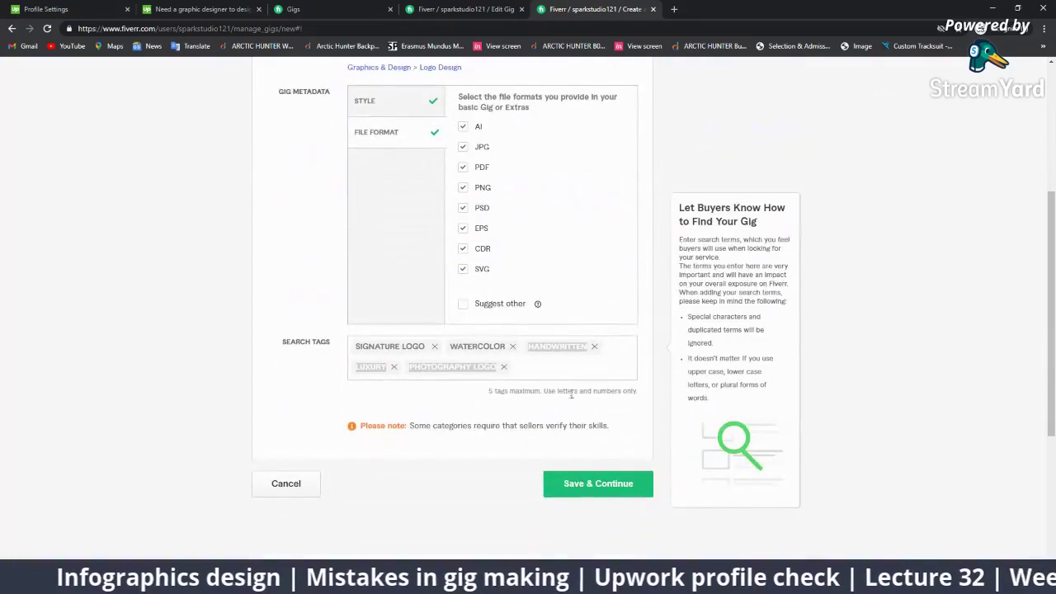
{"action": "left_click", "coordinate": [474, 368]}
{"action": "scroll", "coordinate": [483, 363], "scroll_direction": "up", "scroll_amount": 3}
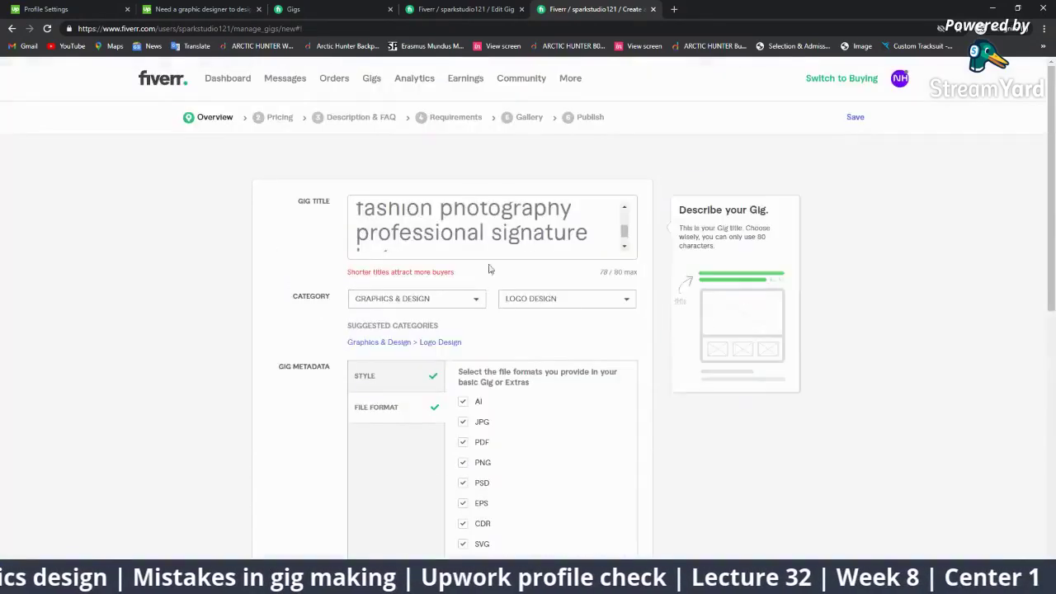
{"action": "scroll", "coordinate": [442, 232], "scroll_direction": "up", "scroll_amount": 3}
{"action": "left_click_drag", "start_coordinate": [357, 213], "coordinate": [567, 271]}
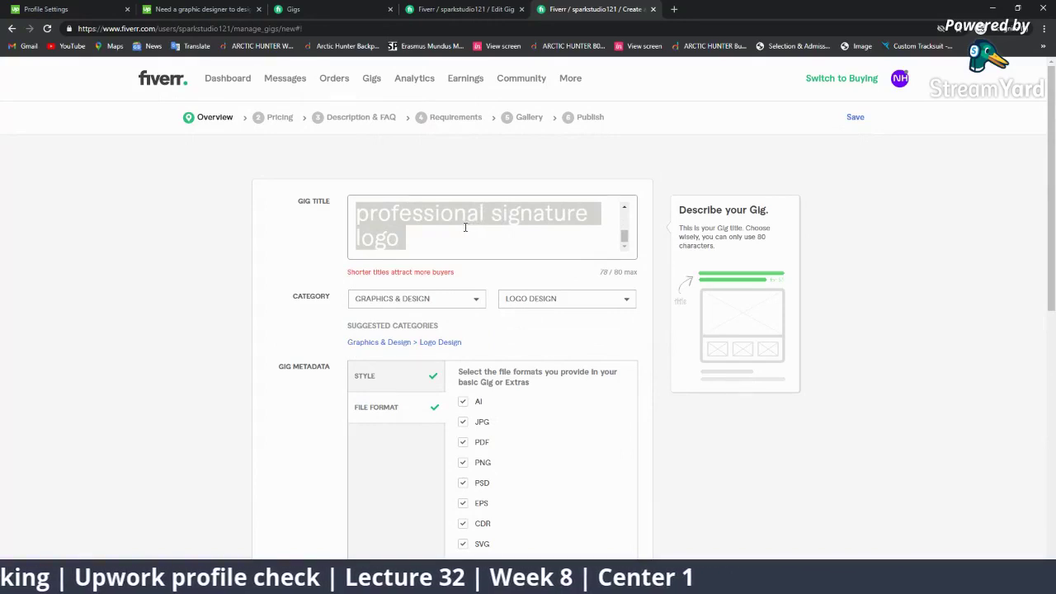
{"action": "scroll", "coordinate": [495, 429], "scroll_direction": "down", "scroll_amount": 3}
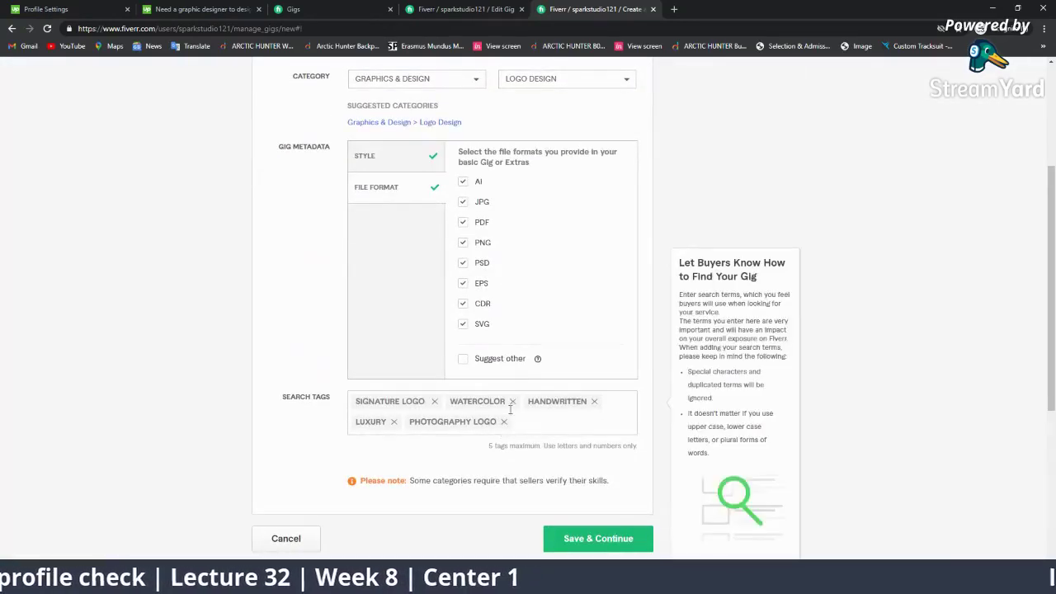
{"action": "scroll", "coordinate": [485, 342], "scroll_direction": "up", "scroll_amount": 3}
{"action": "scroll", "coordinate": [485, 341], "scroll_direction": "up", "scroll_amount": 1}
{"action": "scroll", "coordinate": [462, 235], "scroll_direction": "up", "scroll_amount": 2}
{"action": "left_click", "coordinate": [446, 237]}
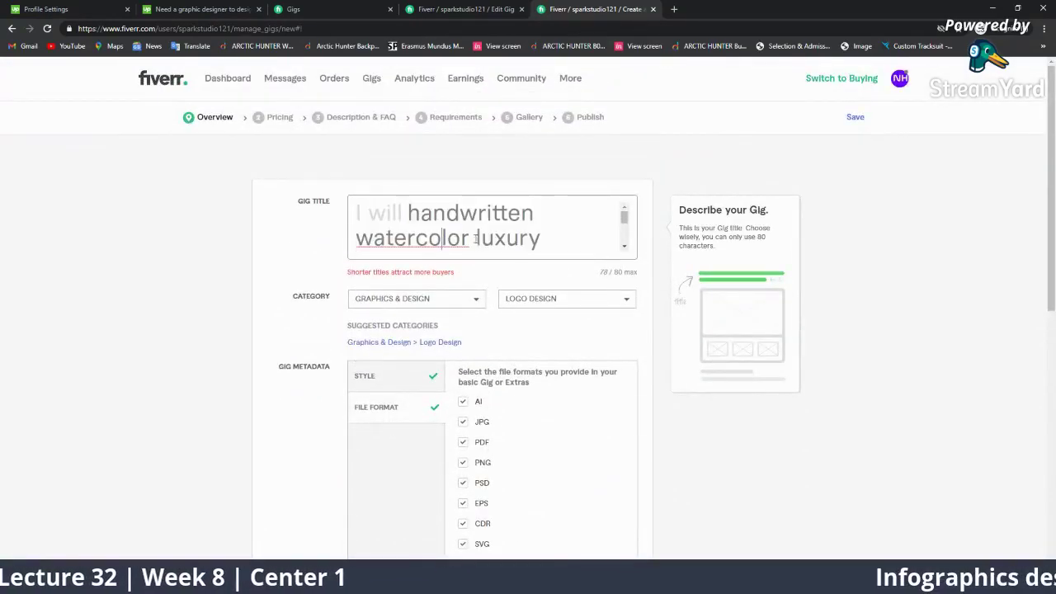
{"action": "scroll", "coordinate": [555, 235], "scroll_direction": "down", "scroll_amount": 1}
{"action": "scroll", "coordinate": [495, 328], "scroll_direction": "down", "scroll_amount": 3}
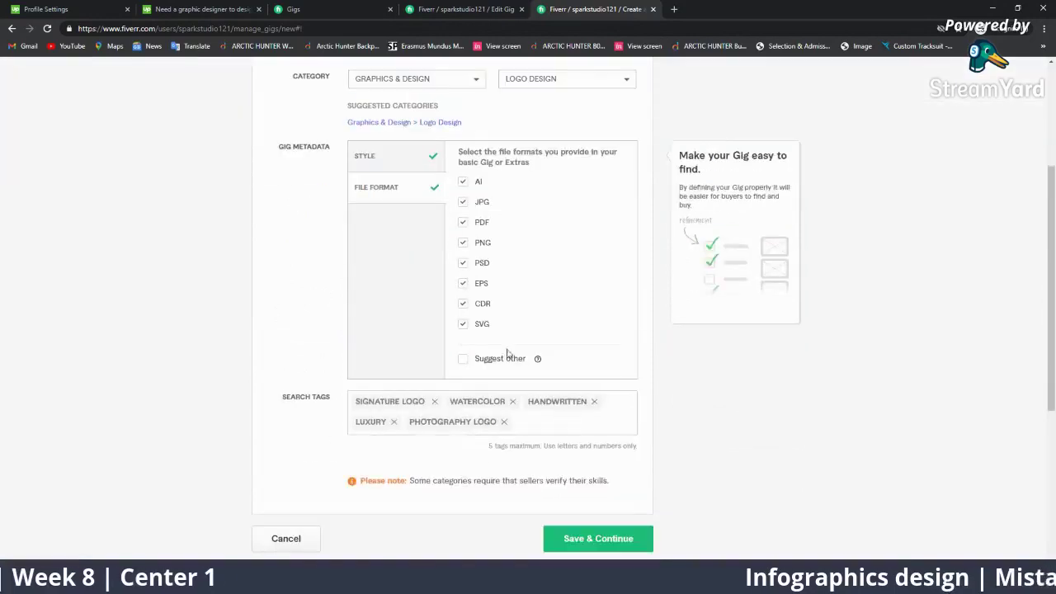
{"action": "left_click", "coordinate": [598, 538]}
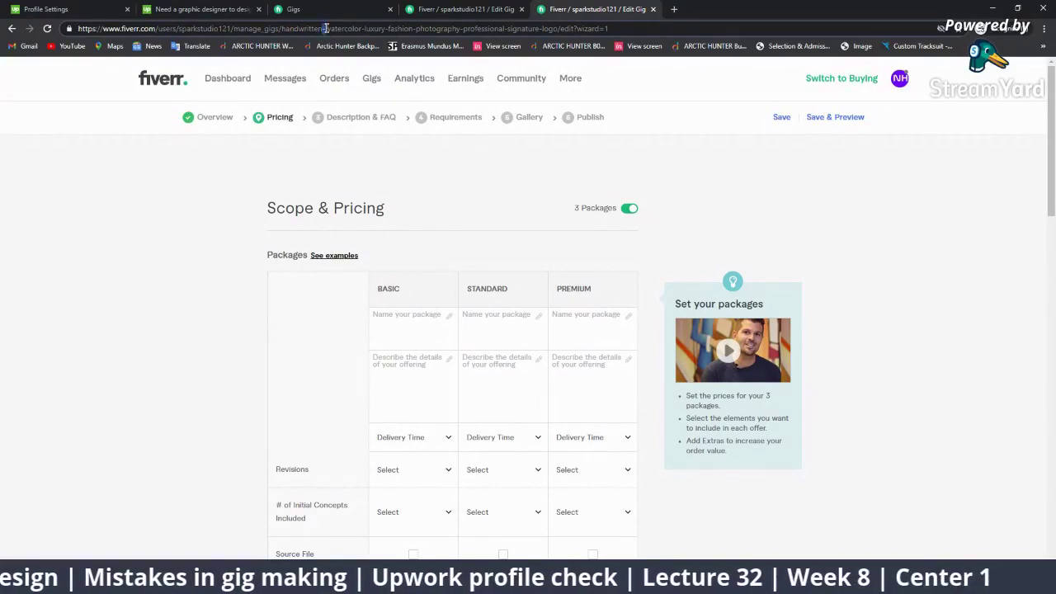
- Inspect the watercolor and luxury keywords in the gig URL, then go back to the Overview step
{"action": "double_click", "coordinate": [327, 28]}
{"action": "left_click_drag", "start_coordinate": [364, 28], "coordinate": [556, 30]}
{"action": "left_click", "coordinate": [396, 24]}
{"action": "left_click", "coordinate": [513, 31]}
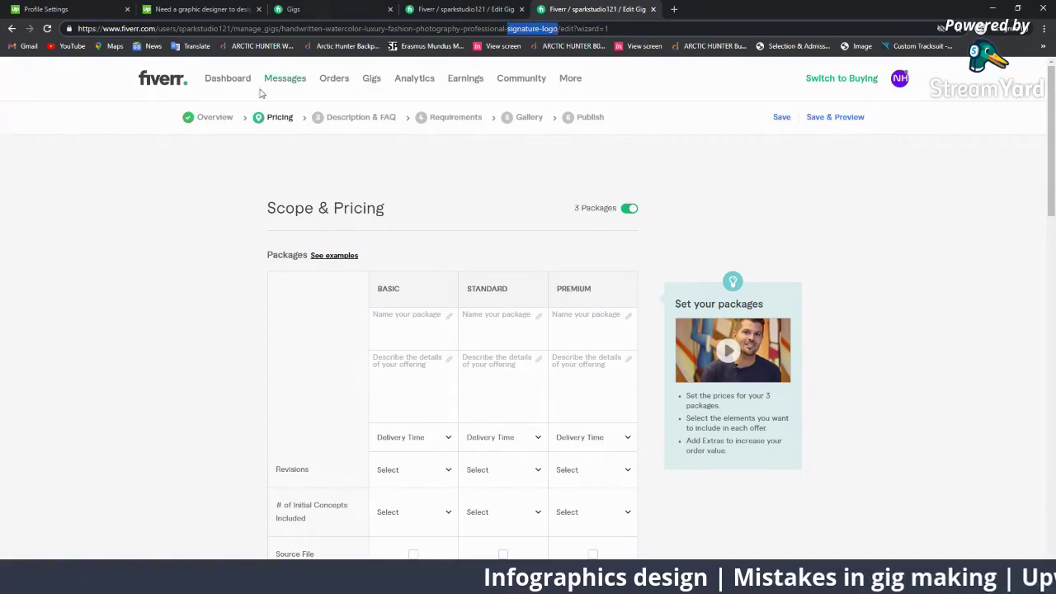
{"action": "left_click", "coordinate": [221, 120]}
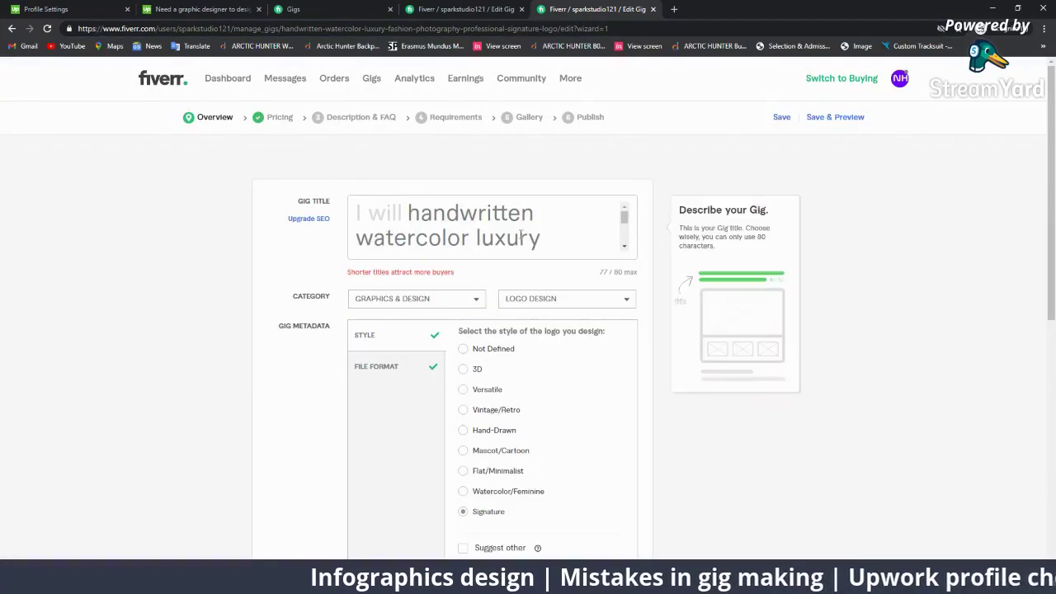
- Retype the gig title as 'I will design profesional handwritten signature logo', fixing typos
{"action": "left_click_drag", "start_coordinate": [422, 213], "coordinate": [669, 270]}
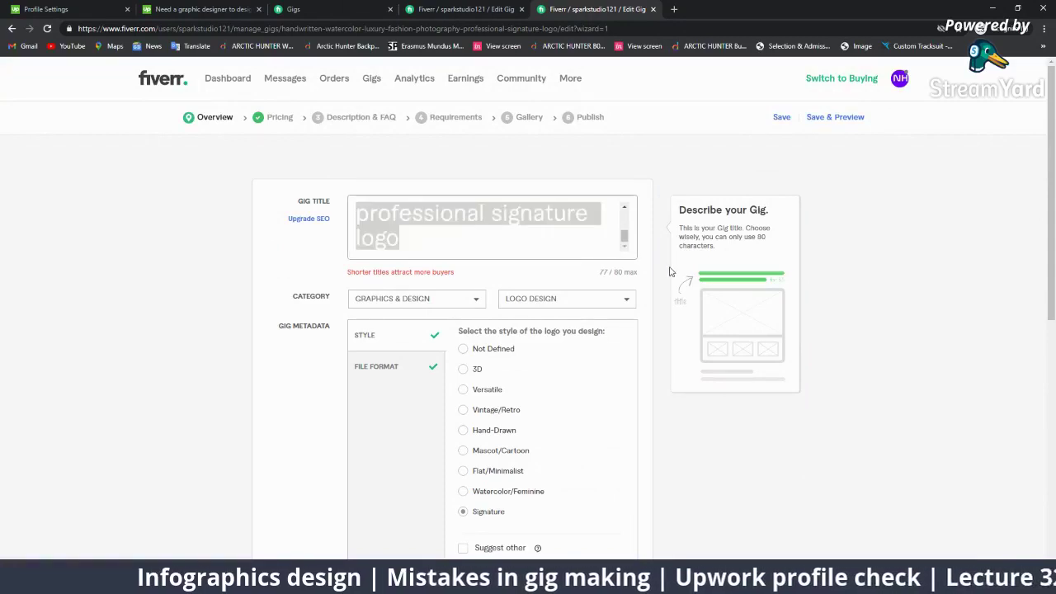
{"action": "type", "text": "desig"}
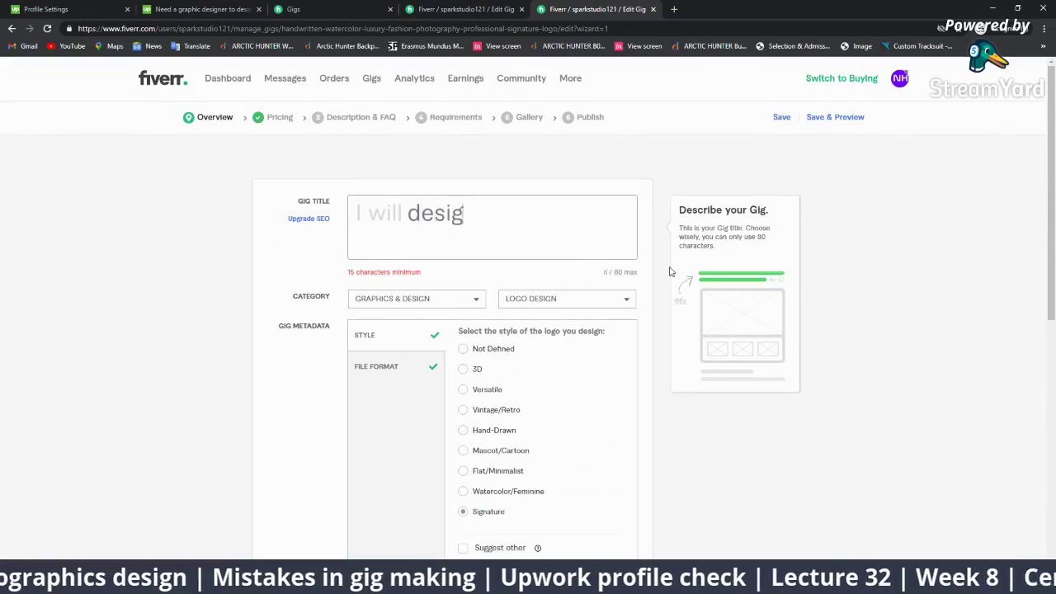
{"action": "type", "text": "n pr"}
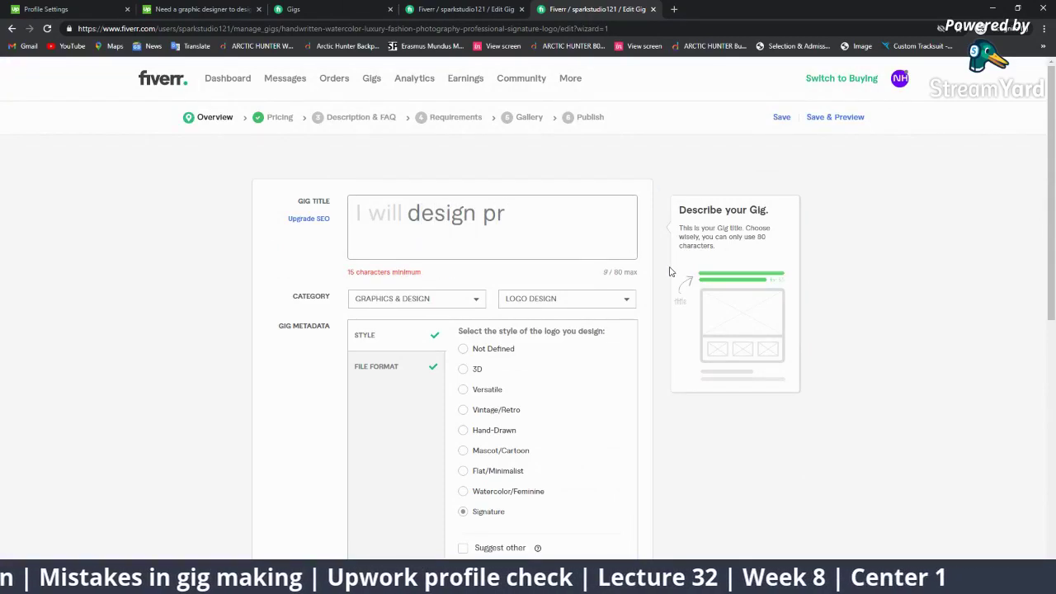
{"action": "type", "text": "ofesi"}
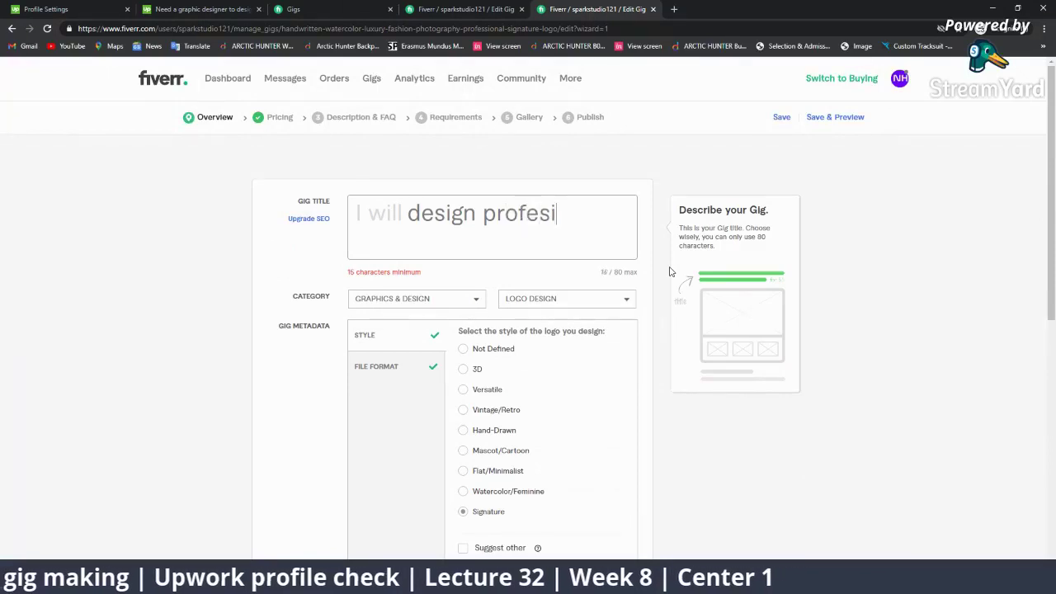
{"action": "type", "text": "onal handw"}
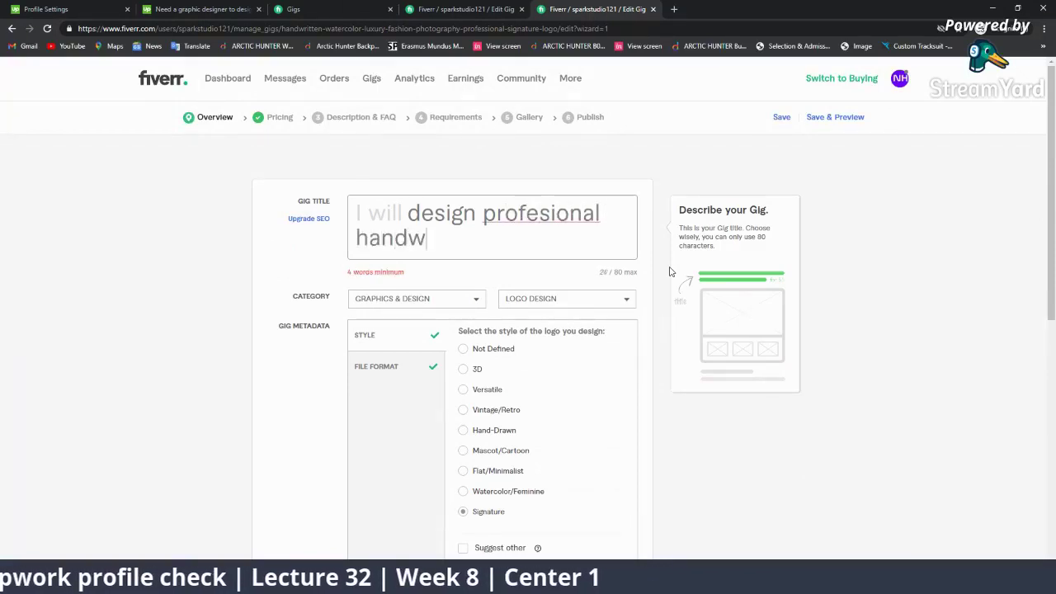
{"action": "type", "text": "it"}
{"action": "key", "text": "BackSpace"}
{"action": "key", "text": "BackSpace"}
{"action": "type", "text": "ritte"}
{"action": "key", "text": "BackSpace"}
{"action": "key", "text": "BackSpace"}
{"action": "key", "text": "BackSpace"}
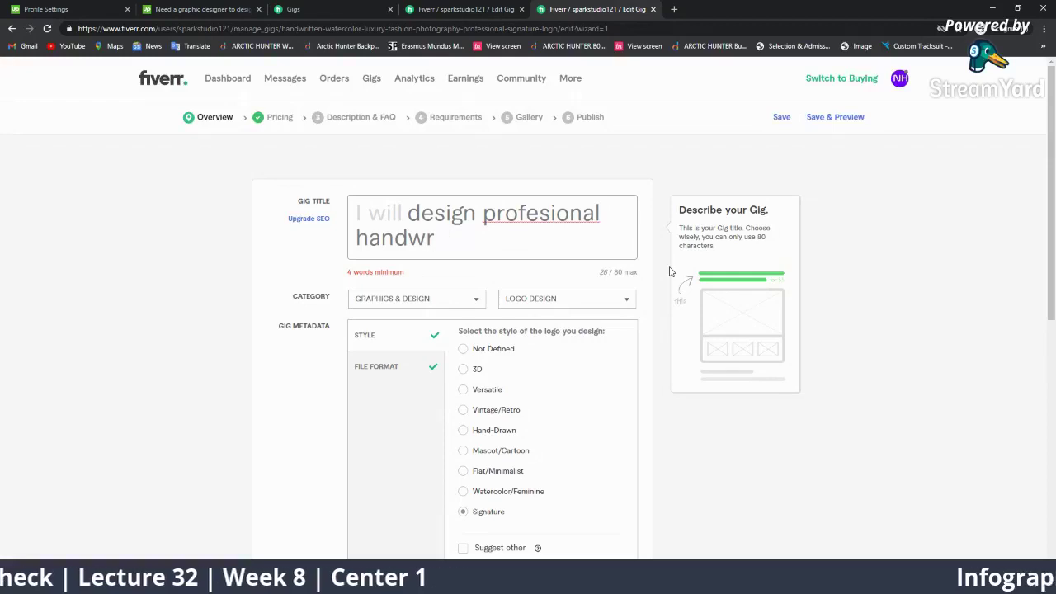
{"action": "type", "text": "itten signatu"}
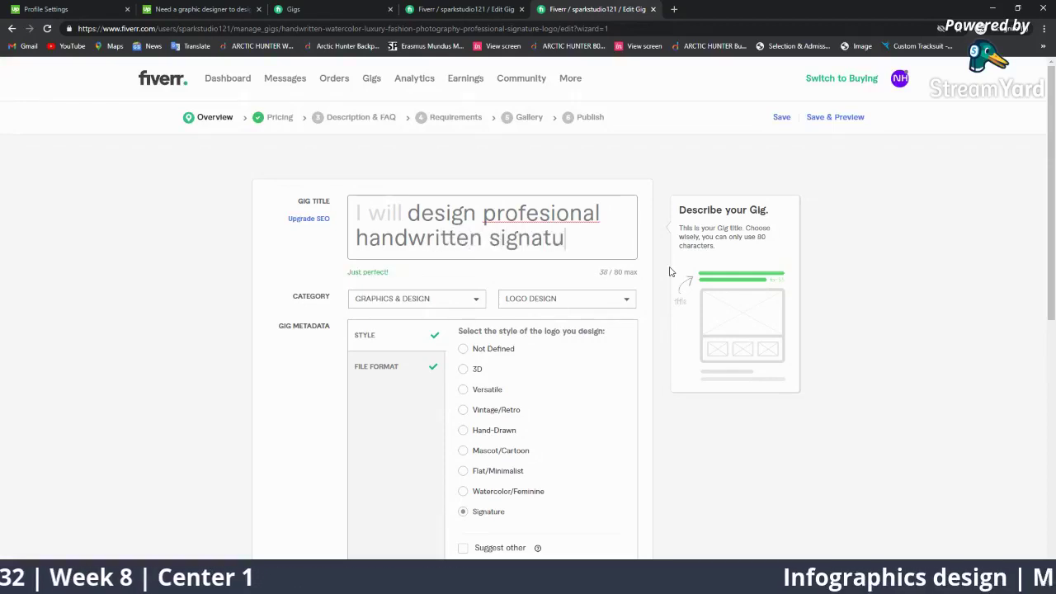
{"action": "type", "text": "e lo"}
{"action": "key", "text": "BackSpace"}
{"action": "key", "text": "BackSpace"}
{"action": "key", "text": "BackSpace"}
{"action": "key", "text": "BackSpace"}
{"action": "type", "text": "r"}
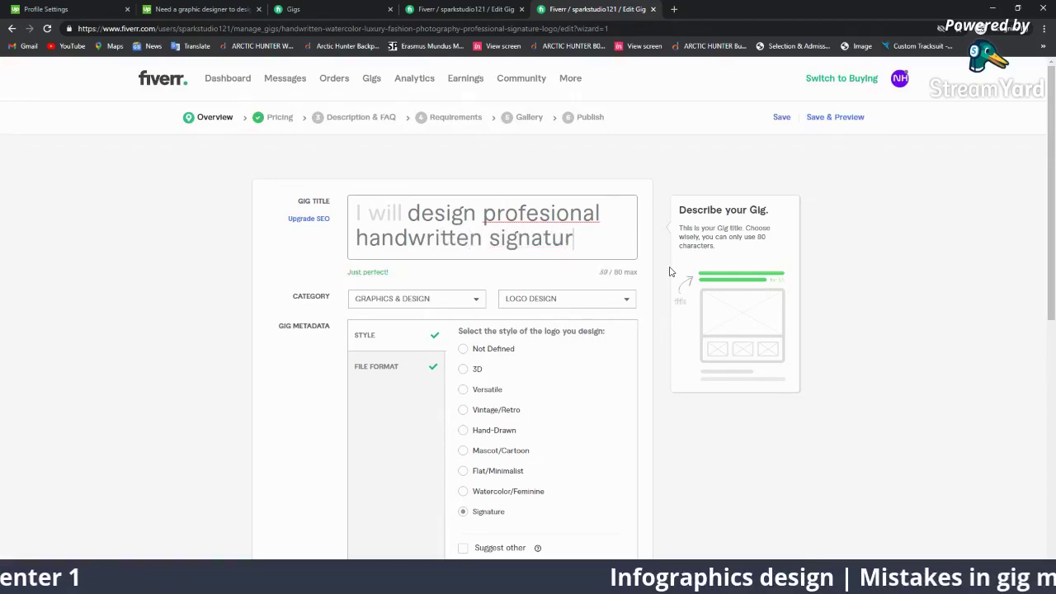
{"action": "type", "text": "e logo des"}
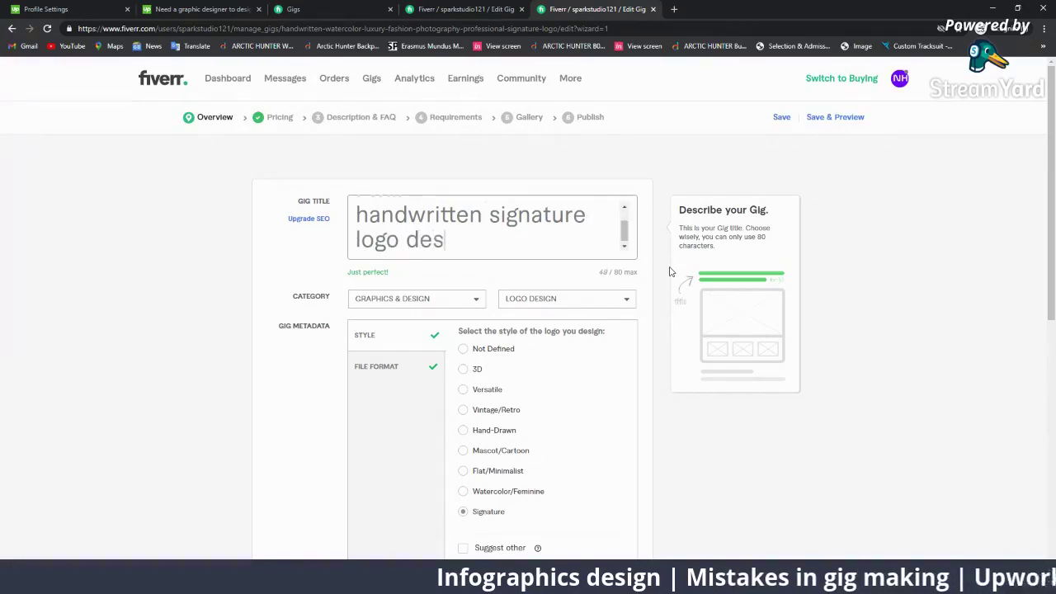
{"action": "type", "text": "iv"}
{"action": "key", "text": "BackSpace"}
{"action": "key", "text": "BackSpace"}
{"action": "key", "text": "BackSpace"}
{"action": "key", "text": "BackSpace"}
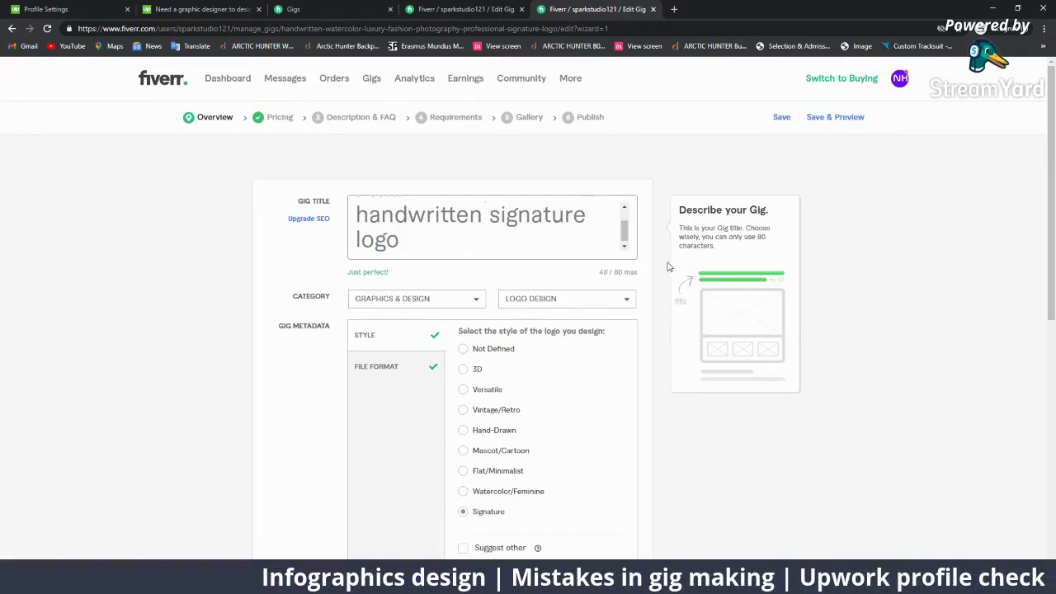
- Correct 'profesional' to 'professional' using the spelling suggestion
{"action": "scroll", "coordinate": [566, 236], "scroll_direction": "up", "scroll_amount": 2}
{"action": "right_click", "coordinate": [520, 214]}
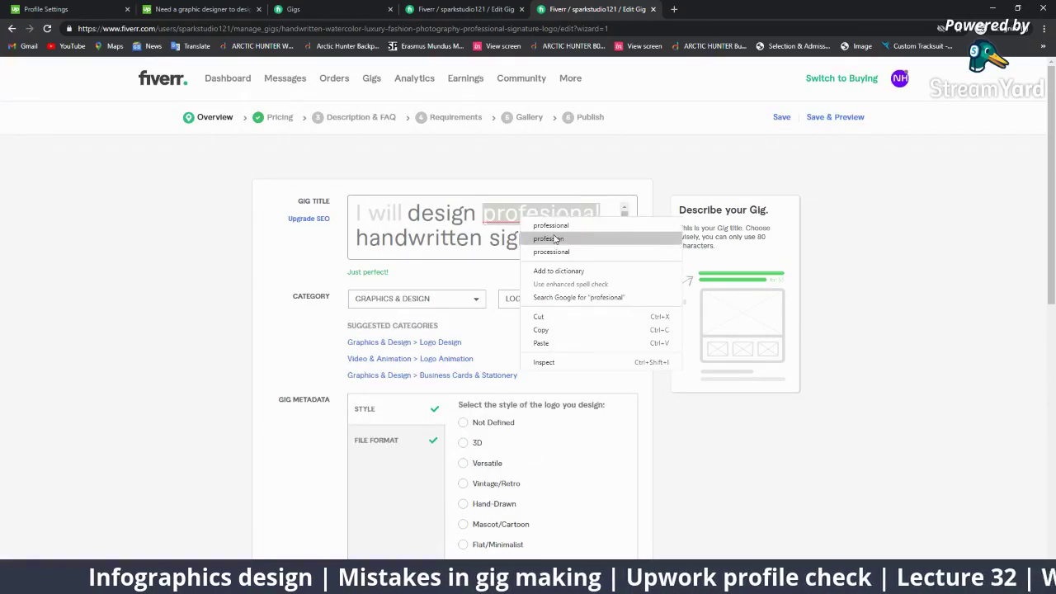
{"action": "left_click", "coordinate": [554, 228]}
{"action": "scroll", "coordinate": [440, 236], "scroll_direction": "down", "scroll_amount": 2}
{"action": "scroll", "coordinate": [440, 235], "scroll_direction": "up", "scroll_amount": 2}
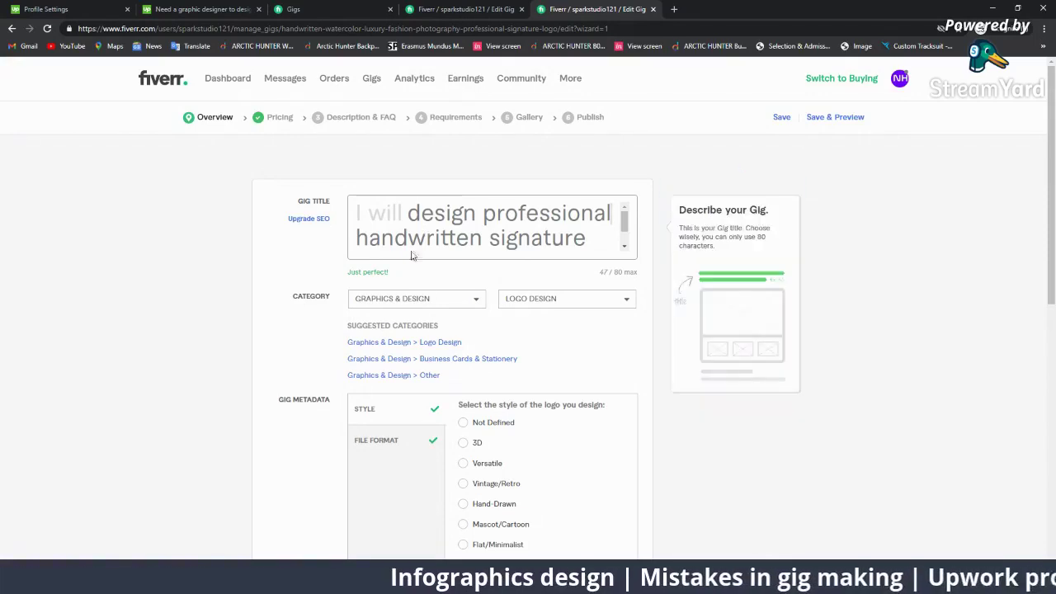
- Compare the gig title with the keyword part of the gig's web address
{"action": "left_click_drag", "start_coordinate": [356, 213], "coordinate": [563, 293]}
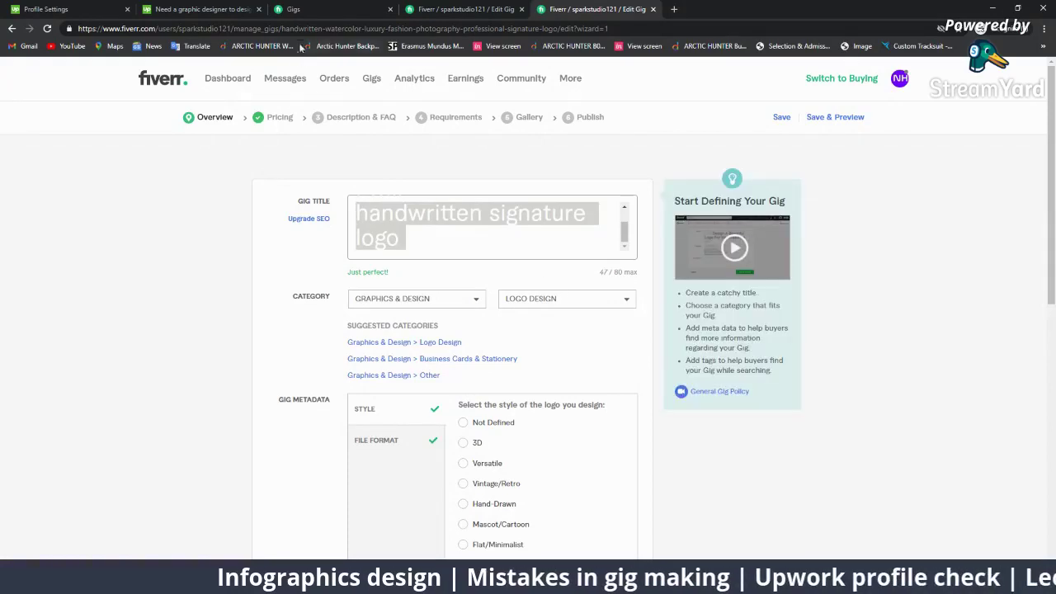
{"action": "left_click_drag", "start_coordinate": [281, 28], "coordinate": [558, 37]}
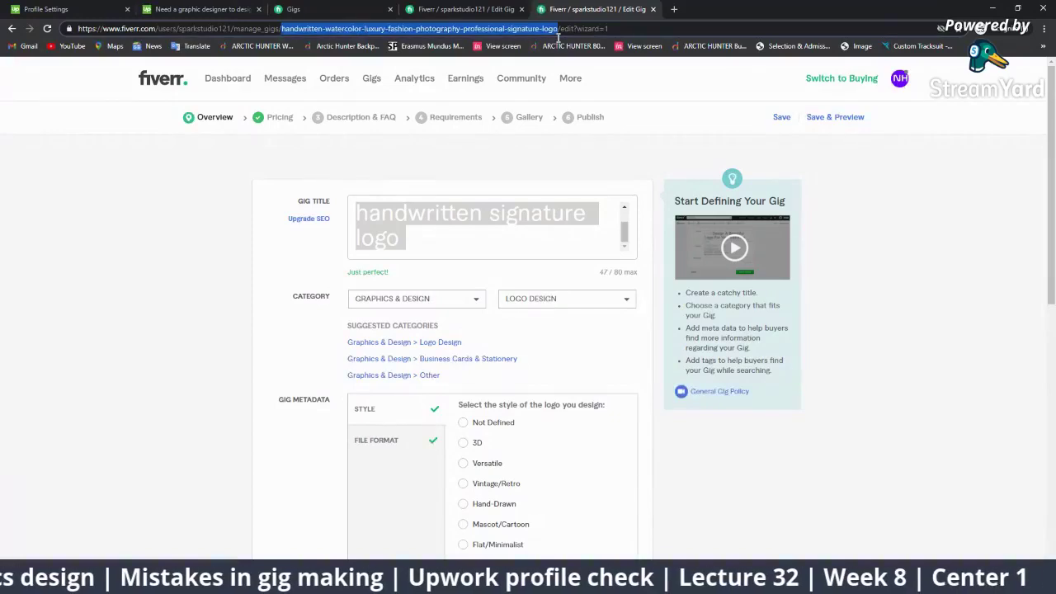
{"action": "left_click", "coordinate": [459, 244]}
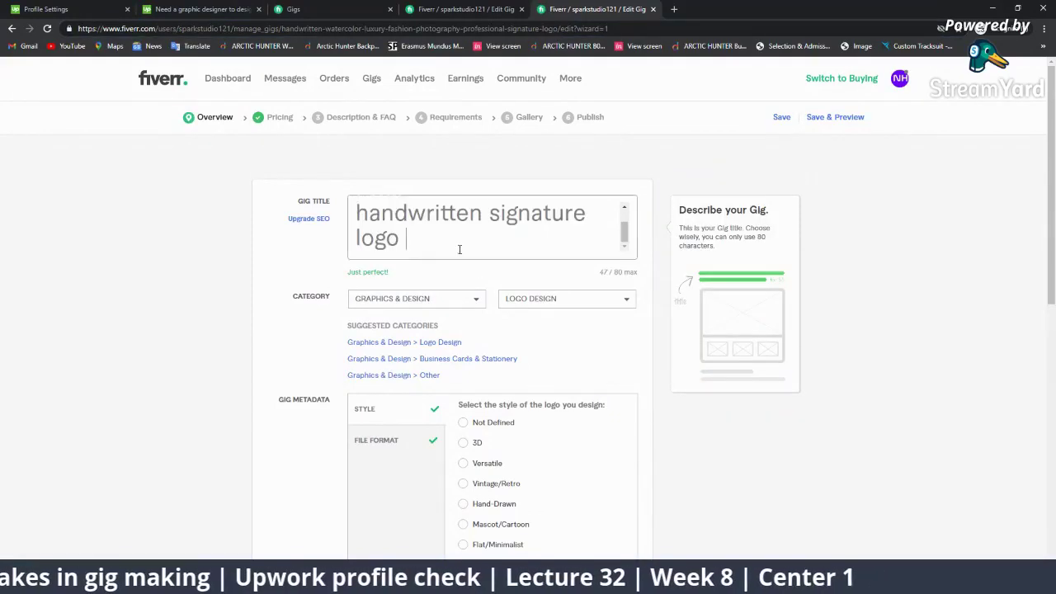
{"action": "scroll", "coordinate": [446, 245], "scroll_direction": "up", "scroll_amount": 1}
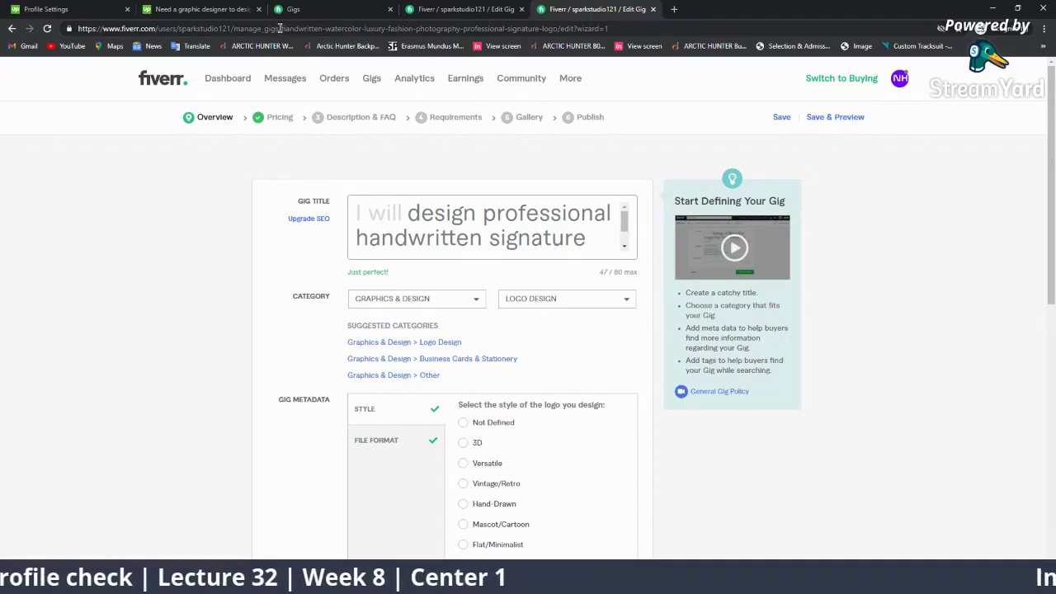
{"action": "left_click_drag", "start_coordinate": [278, 28], "coordinate": [554, 28]}
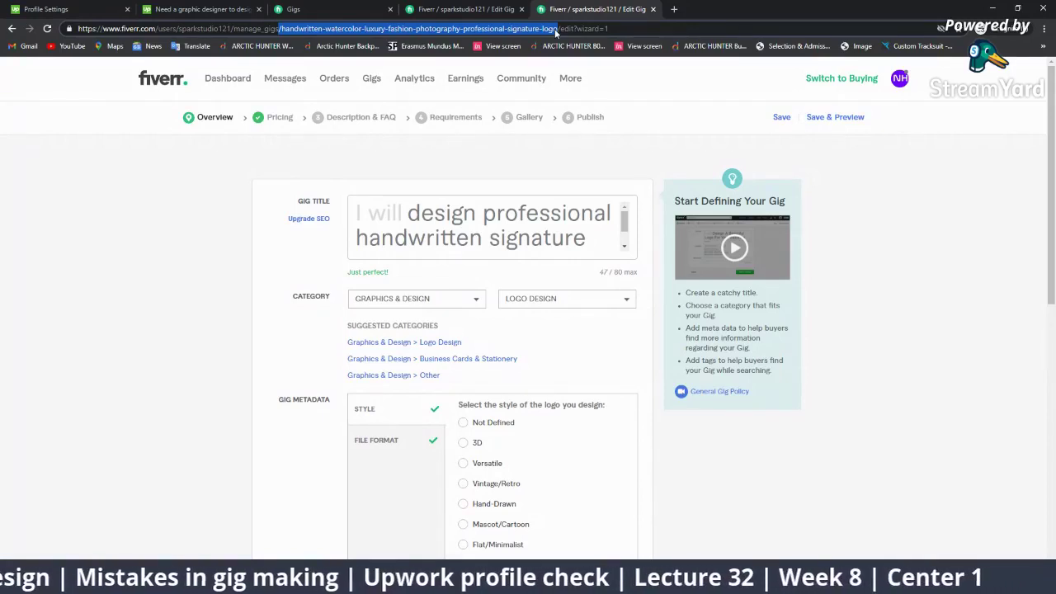
- Check the search tags, then switch to the minimalist photography gig's Edit Gig tab
{"action": "scroll", "coordinate": [528, 329], "scroll_direction": "down", "scroll_amount": 2}
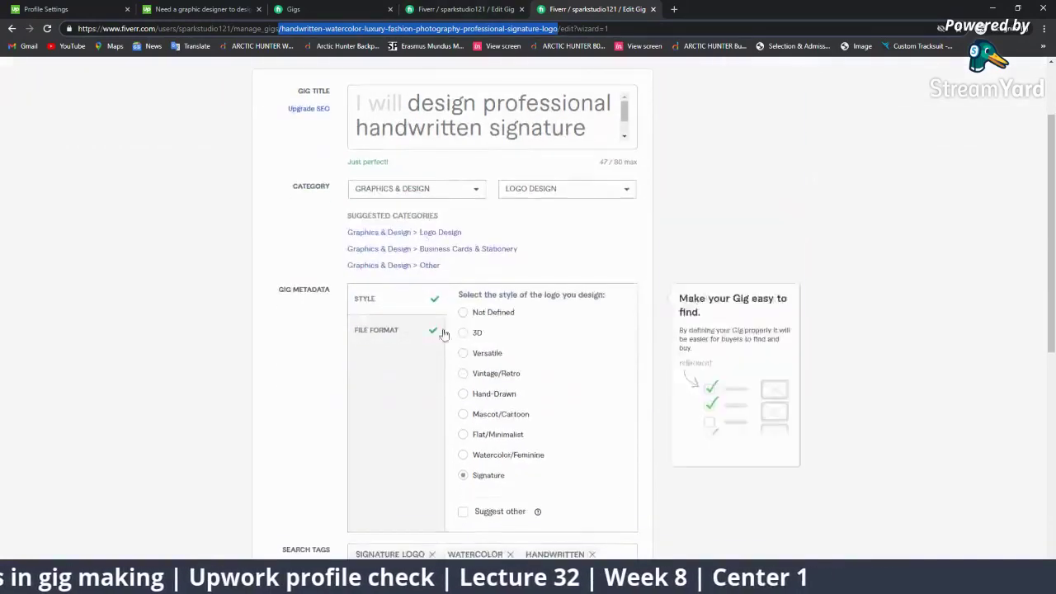
{"action": "scroll", "coordinate": [506, 365], "scroll_direction": "down", "scroll_amount": 3}
{"action": "left_click", "coordinate": [534, 320]}
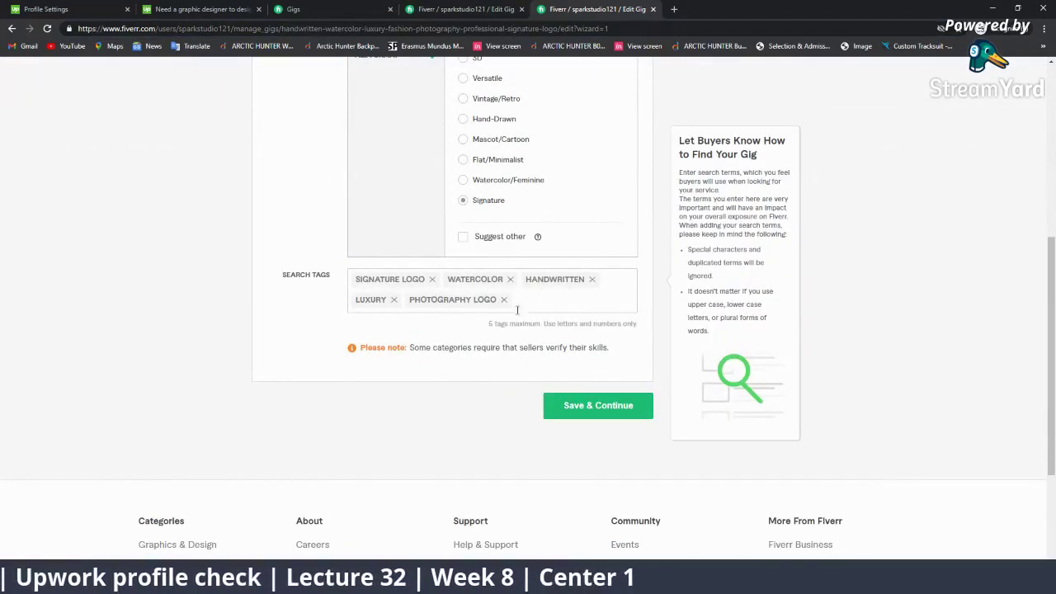
{"action": "left_click_drag", "start_coordinate": [534, 320], "coordinate": [383, 266]}
{"action": "scroll", "coordinate": [383, 266], "scroll_direction": "up", "scroll_amount": 3}
{"action": "scroll", "coordinate": [383, 266], "scroll_direction": "up", "scroll_amount": 2}
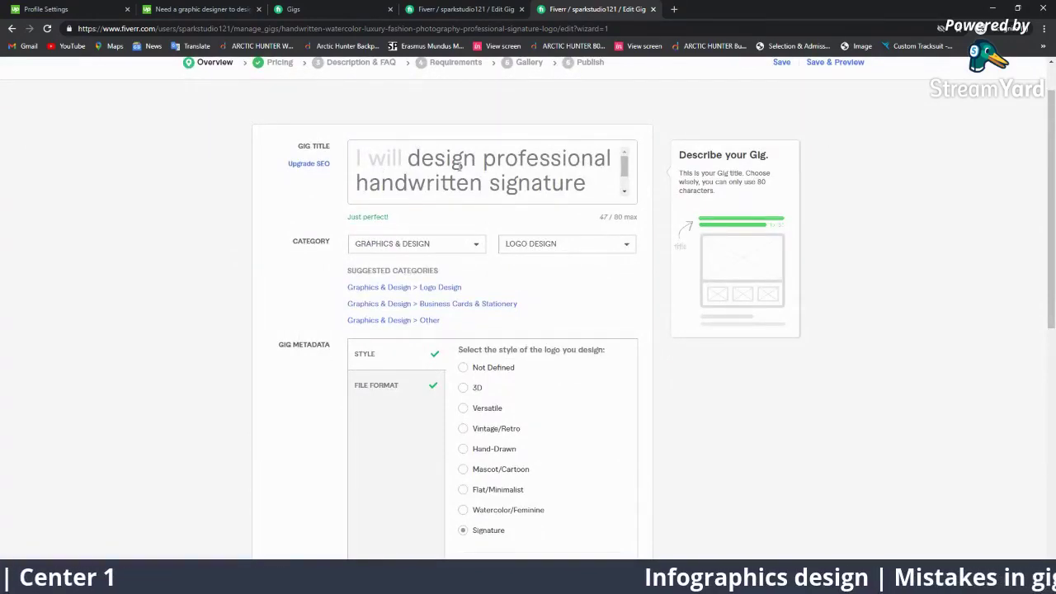
{"action": "scroll", "coordinate": [387, 382], "scroll_direction": "down", "scroll_amount": 2}
{"action": "scroll", "coordinate": [480, 372], "scroll_direction": "down", "scroll_amount": 5}
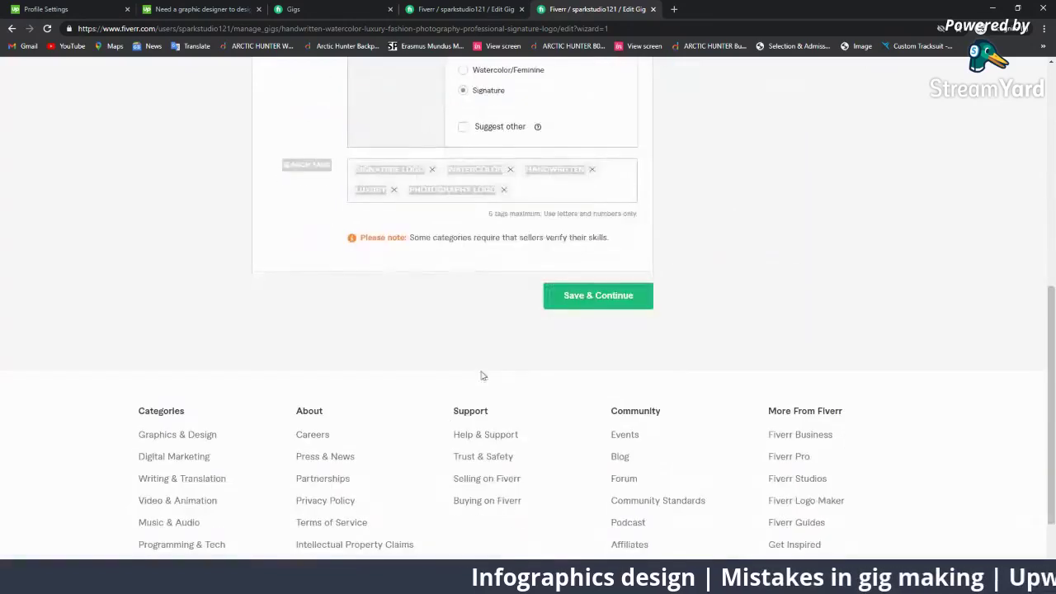
{"action": "scroll", "coordinate": [537, 196], "scroll_direction": "up", "scroll_amount": 4}
{"action": "scroll", "coordinate": [205, 104], "scroll_direction": "up", "scroll_amount": 3}
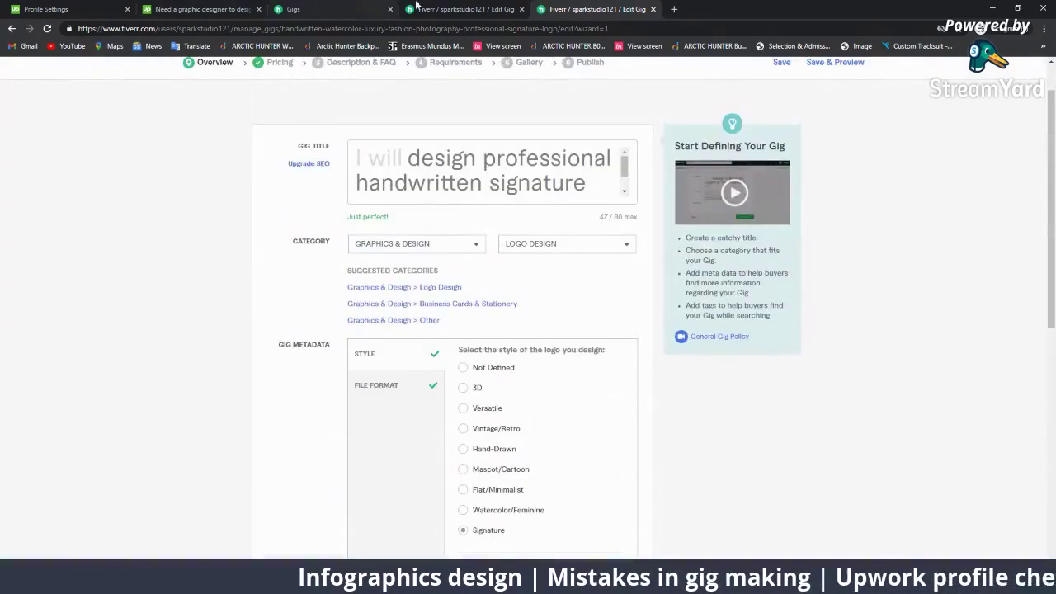
{"action": "left_click", "coordinate": [526, 5]}
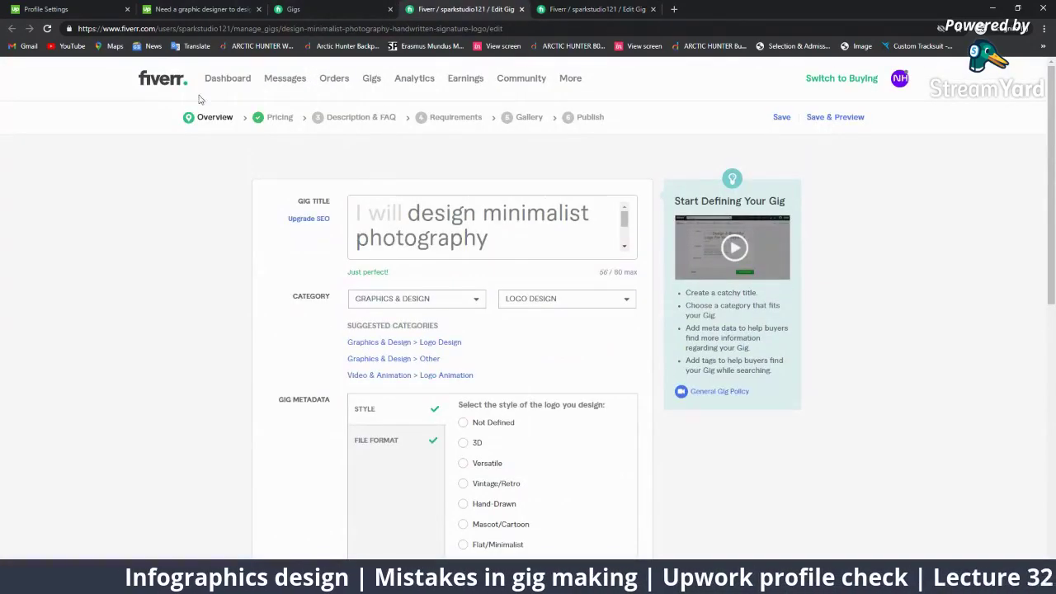
- Open the Fiverr homepage in a new tab and search the marketplace for 'signature logo'
{"action": "right_click", "coordinate": [160, 72]}
{"action": "left_click", "coordinate": [170, 77]}
{"action": "right_click", "coordinate": [159, 78]}
{"action": "left_click", "coordinate": [194, 86]}
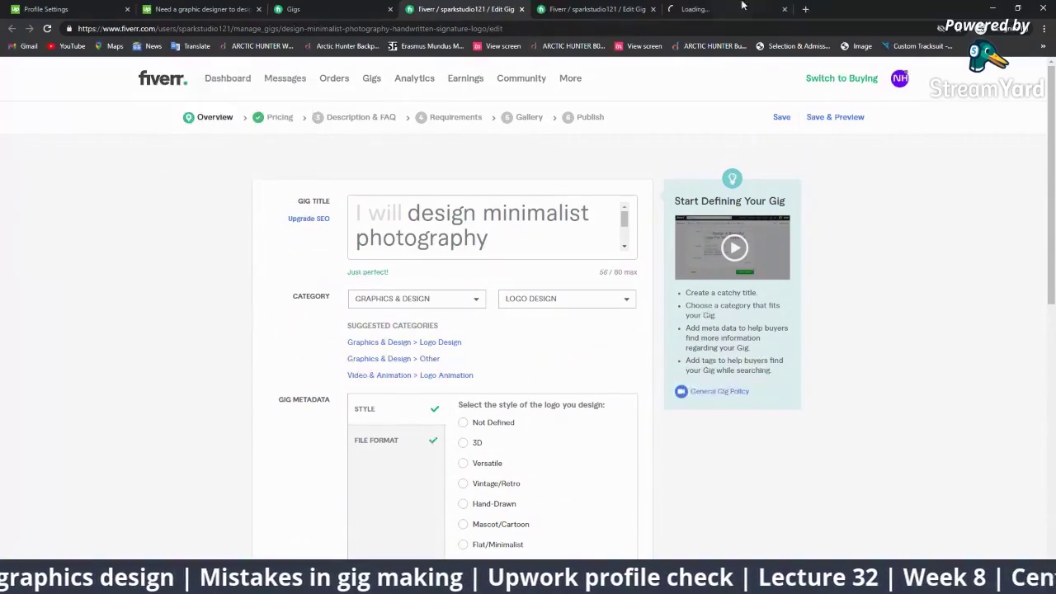
{"action": "left_click", "coordinate": [706, 9]}
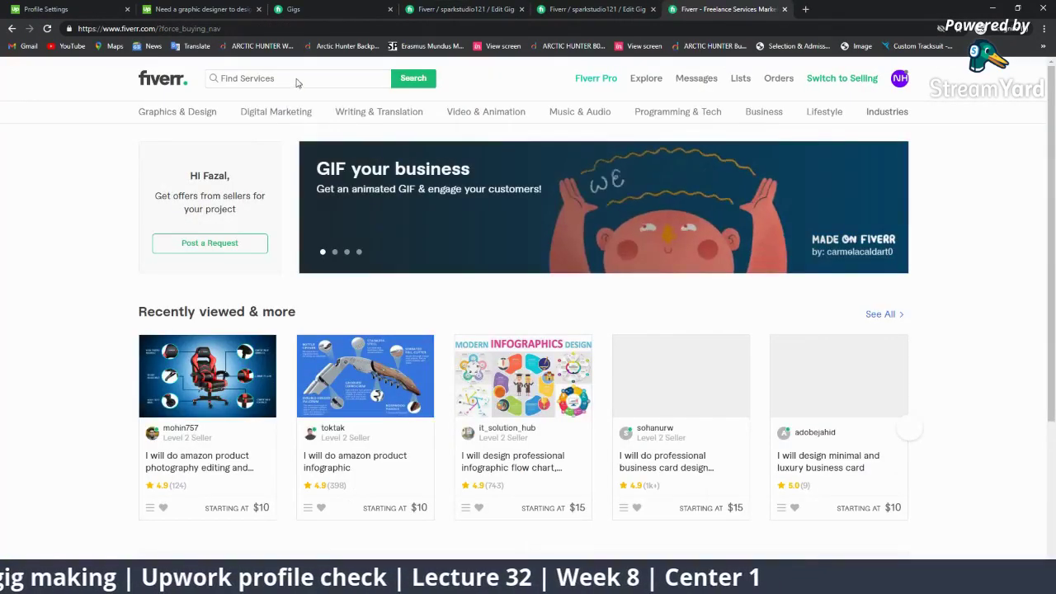
{"action": "type", "text": "signatu"}
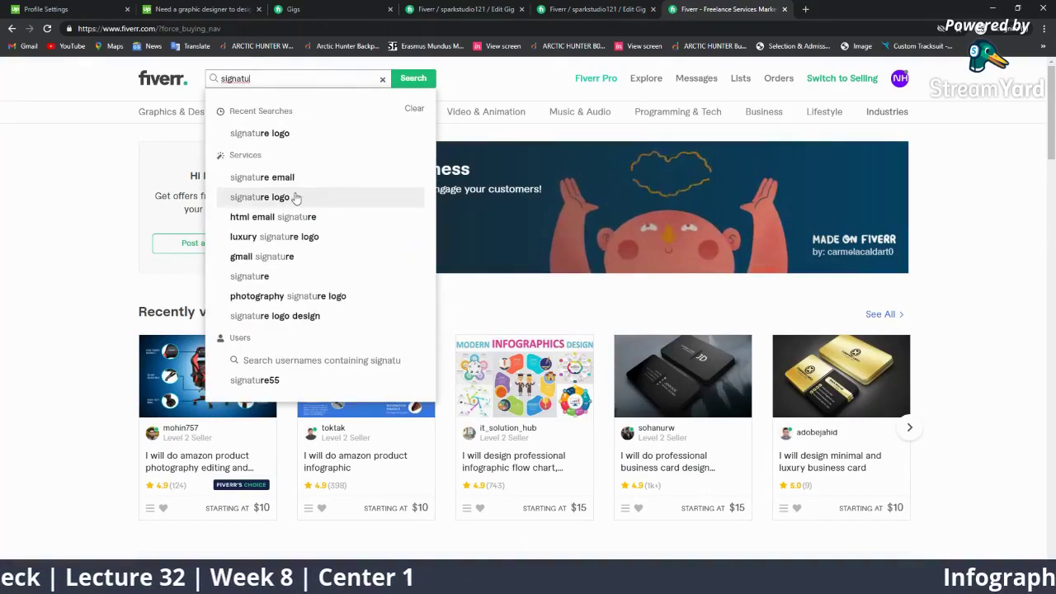
{"action": "left_click", "coordinate": [294, 196]}
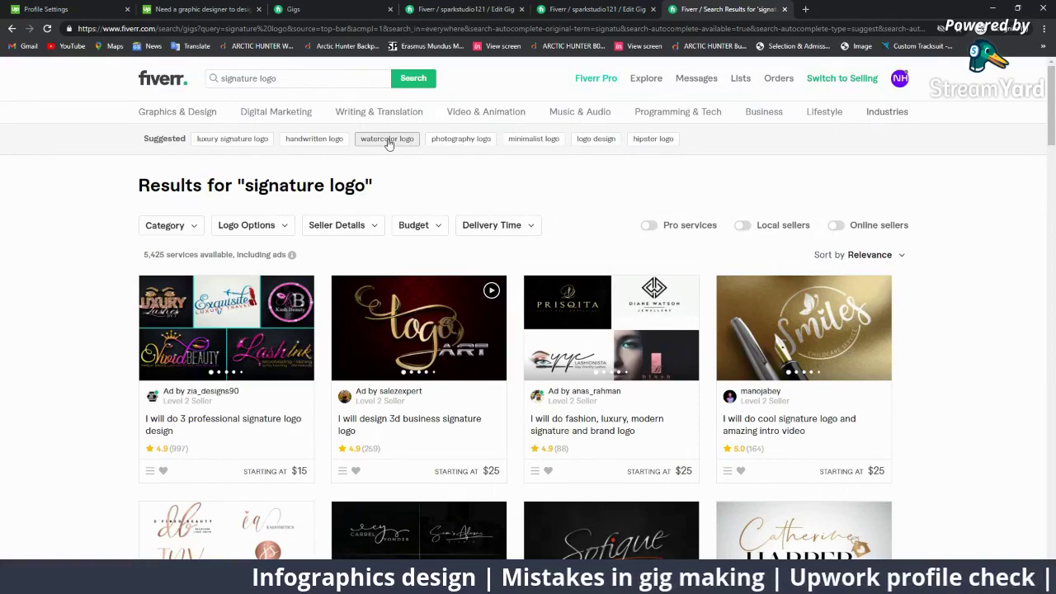
{"action": "left_click", "coordinate": [590, 9]}
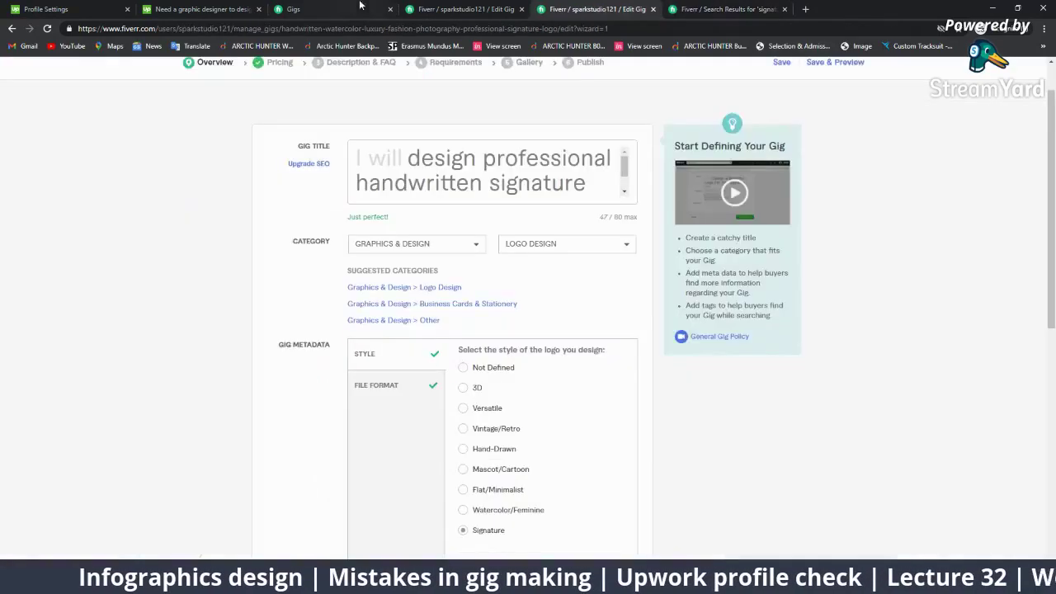
{"action": "scroll", "coordinate": [583, 430], "scroll_direction": "down", "scroll_amount": 3}
{"action": "scroll", "coordinate": [434, 420], "scroll_direction": "up", "scroll_amount": 3}
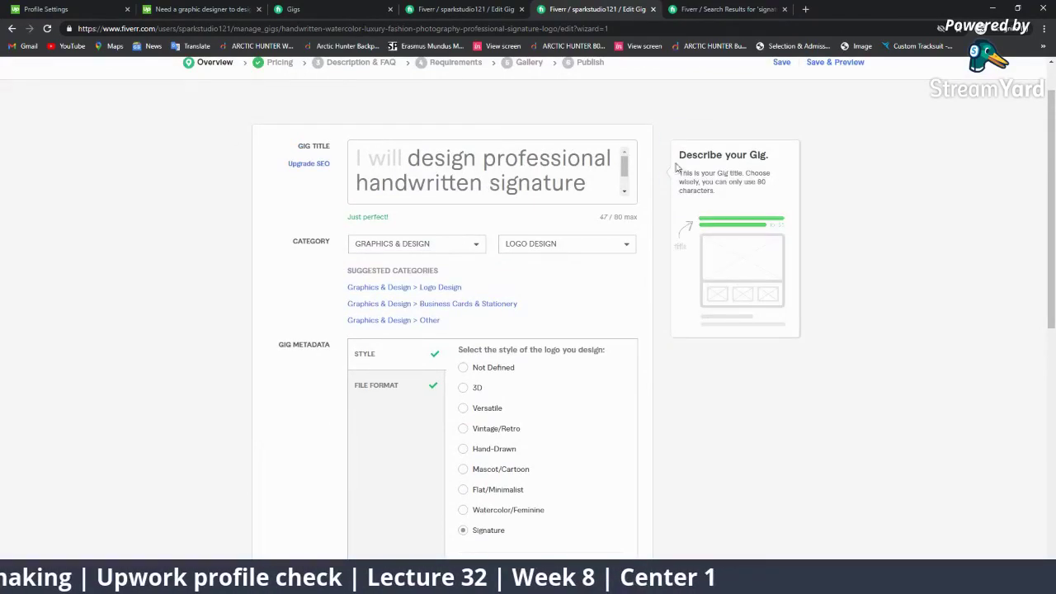
{"action": "scroll", "coordinate": [488, 186], "scroll_direction": "down", "scroll_amount": 1}
{"action": "scroll", "coordinate": [483, 194], "scroll_direction": "up", "scroll_amount": 1}
{"action": "scroll", "coordinate": [405, 177], "scroll_direction": "up", "scroll_amount": 1}
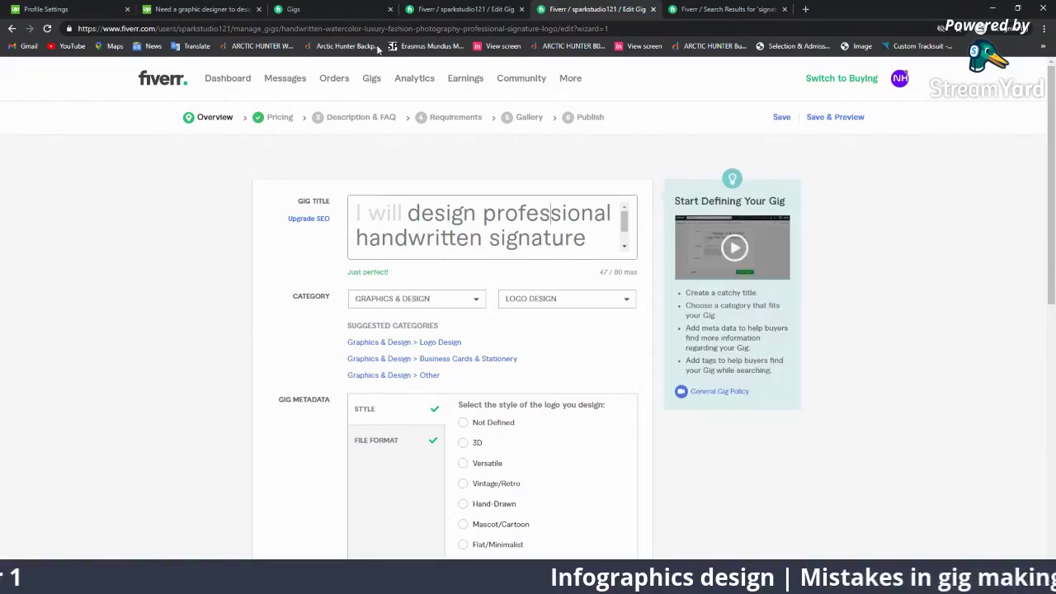
{"action": "scroll", "coordinate": [487, 227], "scroll_direction": "down", "scroll_amount": 2}
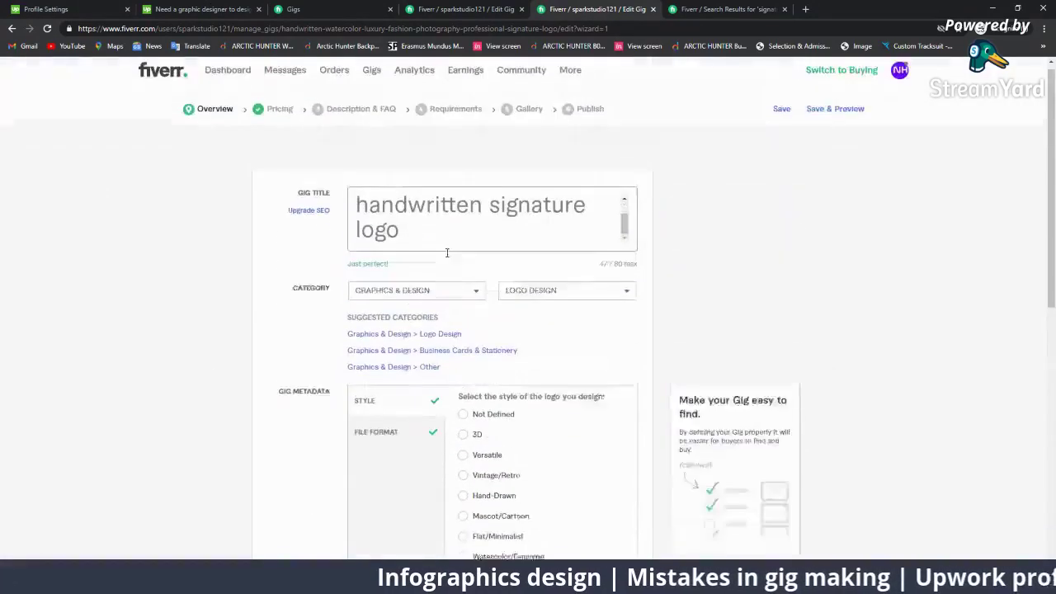
{"action": "scroll", "coordinate": [447, 253], "scroll_direction": "up", "scroll_amount": 1}
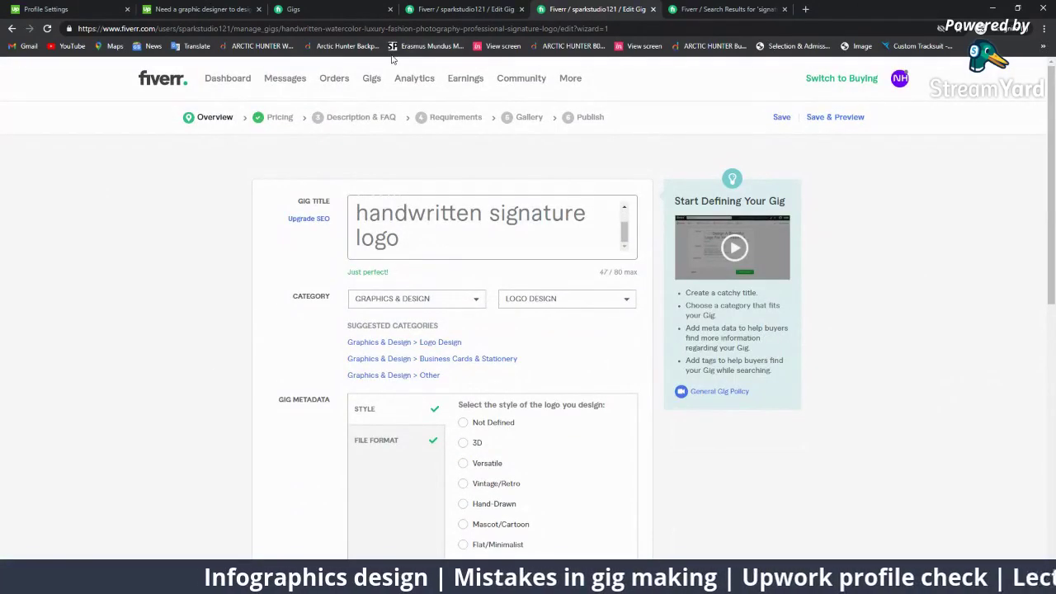
{"action": "left_click", "coordinate": [308, 219]}
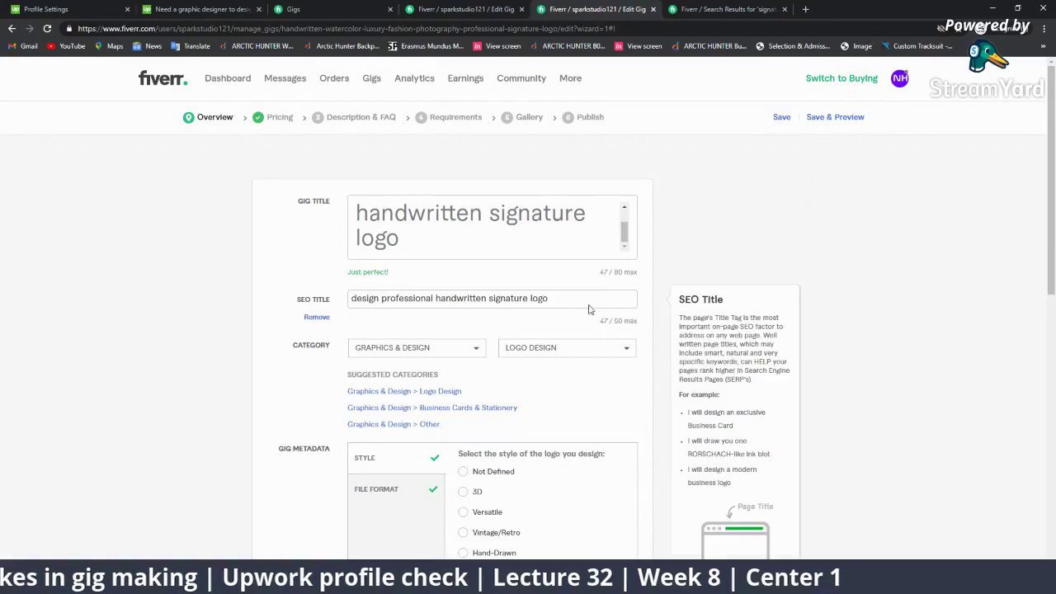
{"action": "key", "text": "ctrl+a"}
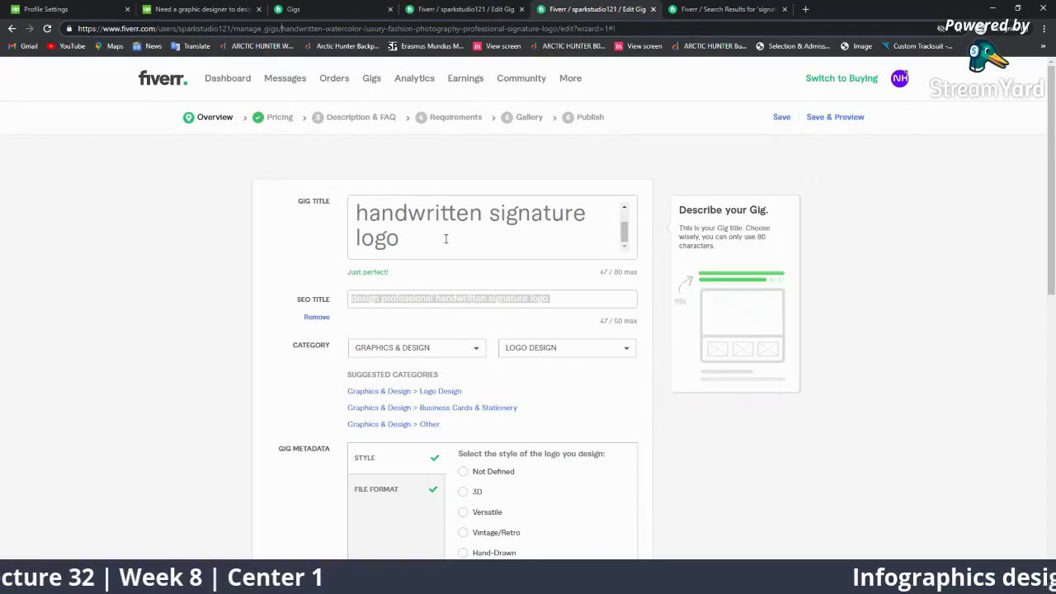
{"action": "left_click", "coordinate": [505, 256]}
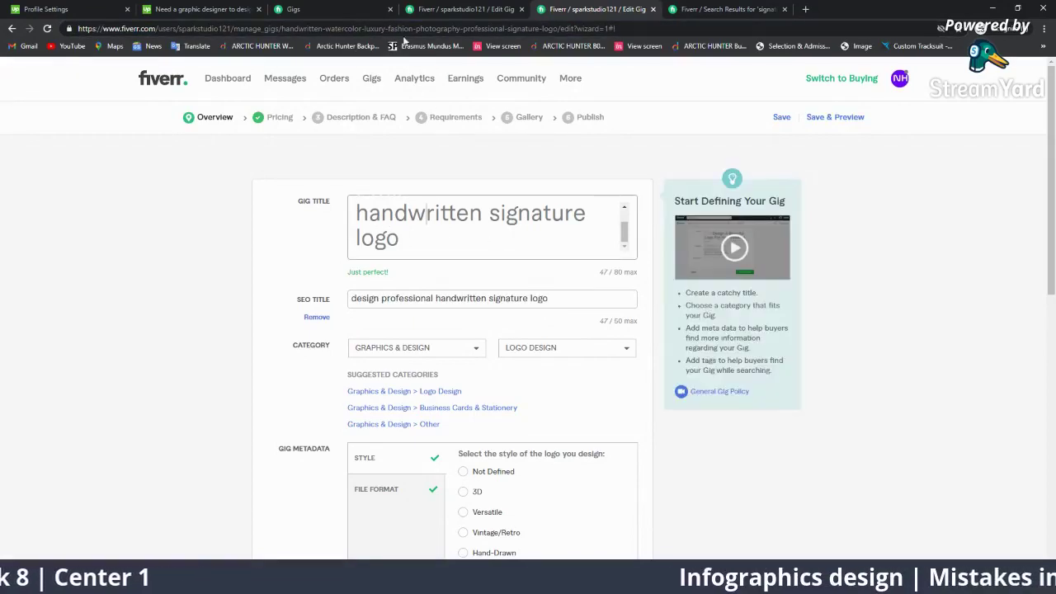
{"action": "left_click_drag", "start_coordinate": [281, 29], "coordinate": [554, 31]}
{"action": "left_click", "coordinate": [449, 198]}
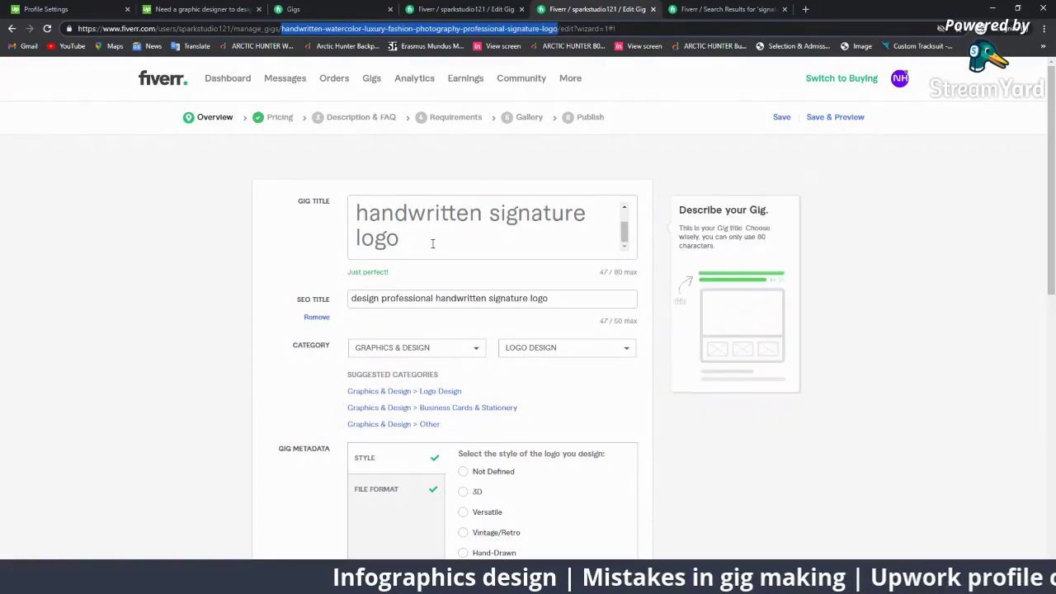
{"action": "left_click_drag", "start_coordinate": [478, 247], "coordinate": [349, 192]}
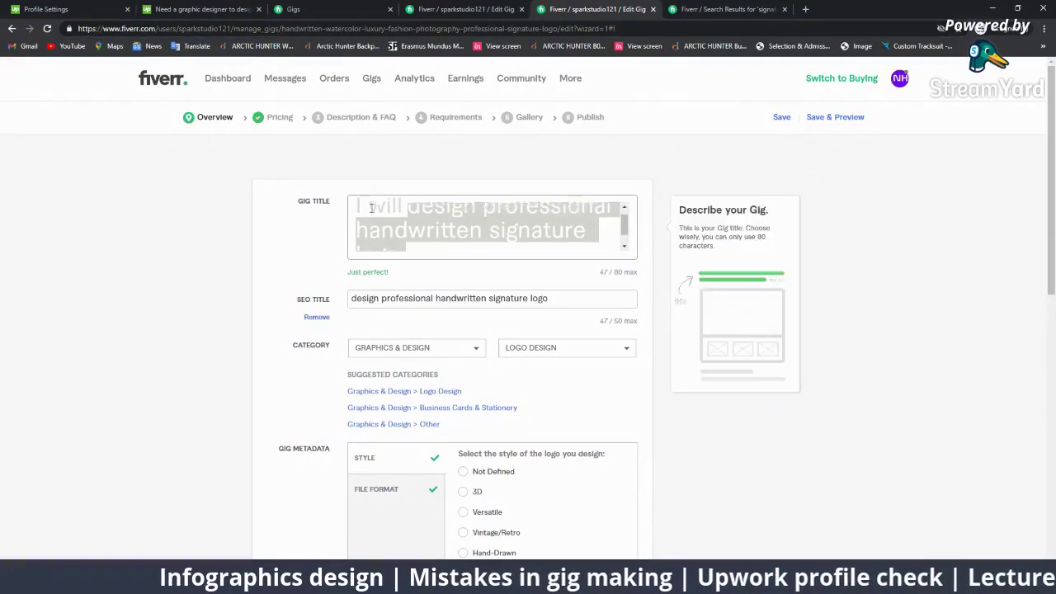
{"action": "left_click_drag", "start_coordinate": [566, 299], "coordinate": [322, 302]}
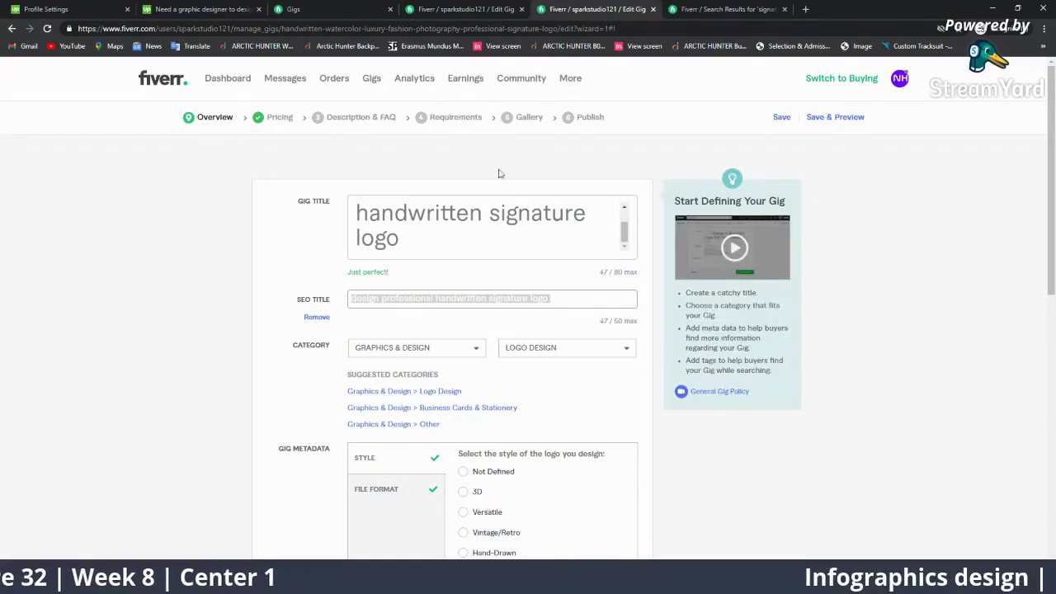
- Type the SEO title 'design watercolor luxury fashion photography logo', comparing it with the URL and gig title
{"action": "type", "text": "desi"}
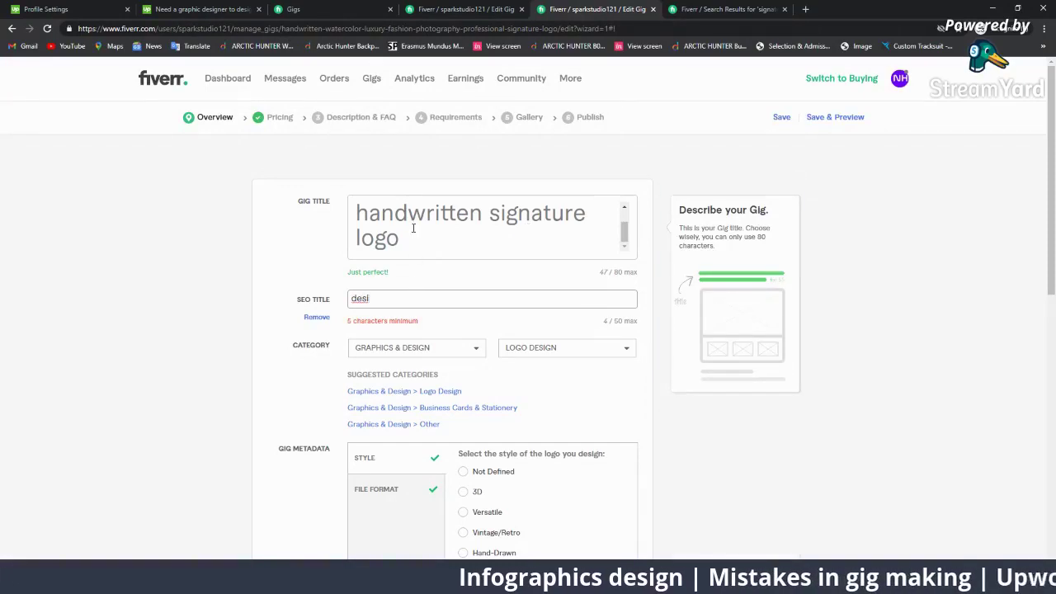
{"action": "type", "text": "gn"}
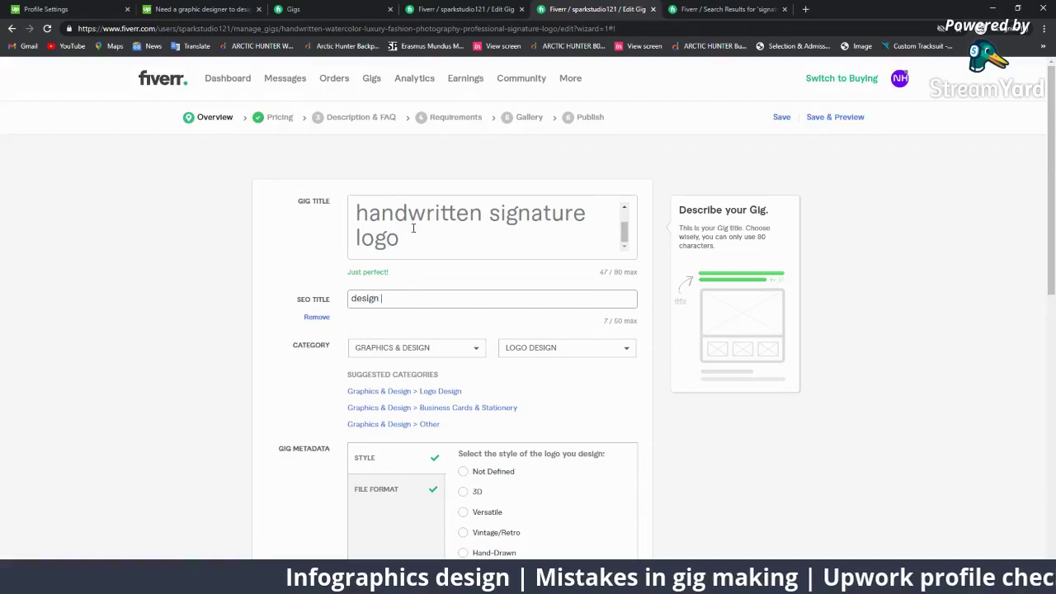
{"action": "scroll", "coordinate": [413, 229], "scroll_direction": "up", "scroll_amount": 1}
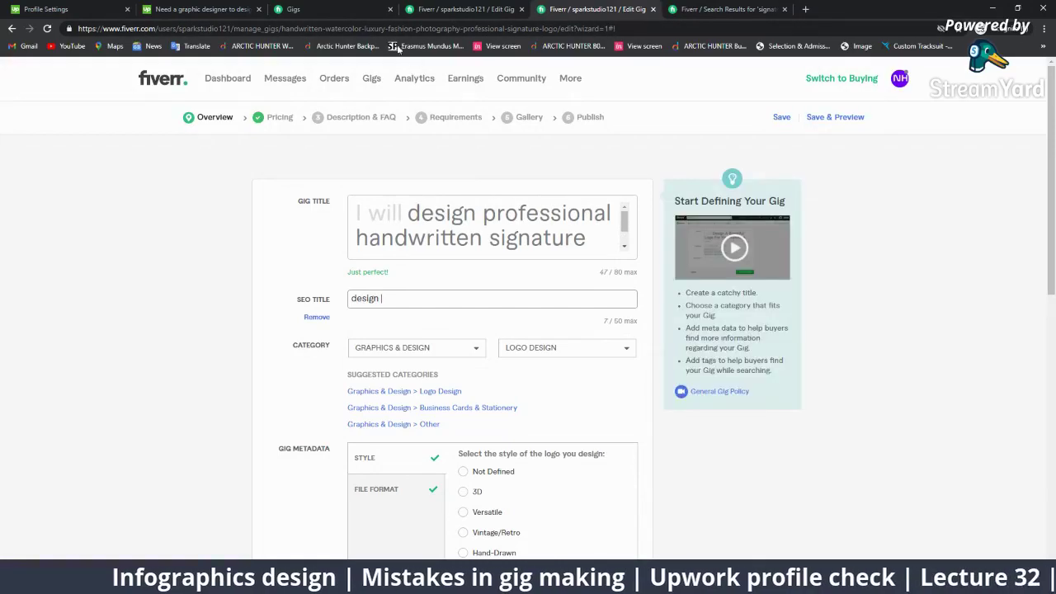
{"action": "left_click_drag", "start_coordinate": [502, 28], "coordinate": [460, 28]}
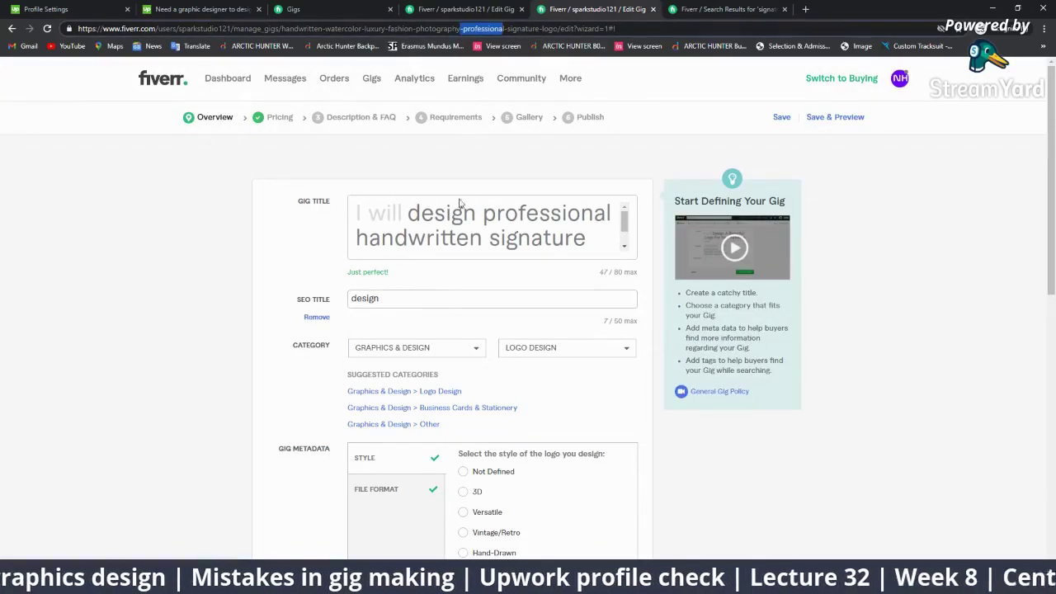
{"action": "left_click_drag", "start_coordinate": [467, 237], "coordinate": [381, 237]}
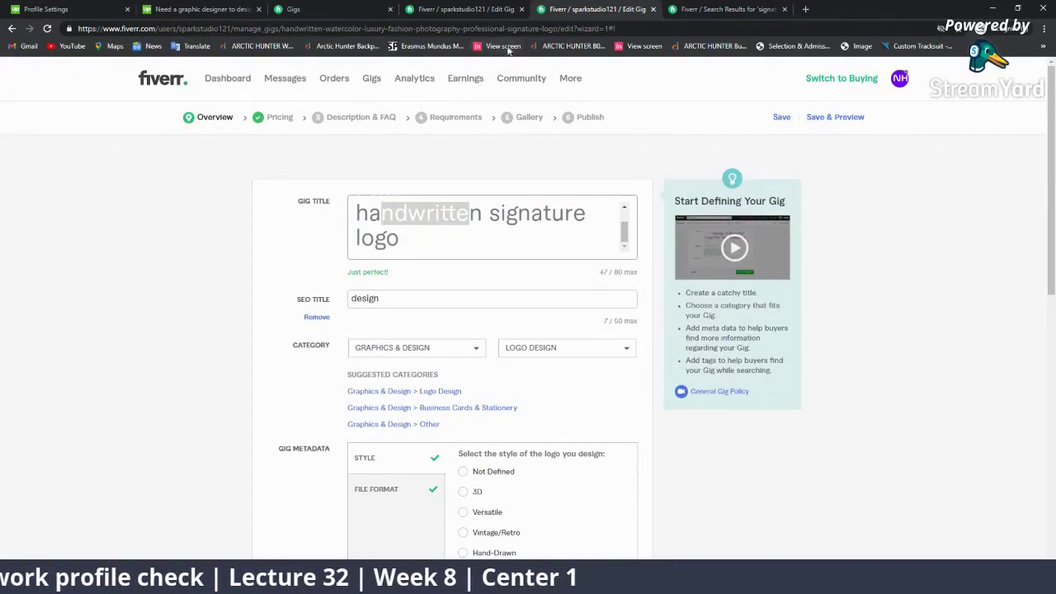
{"action": "left_click", "coordinate": [406, 297]}
{"action": "type", "text": "watercolor luuxury"}
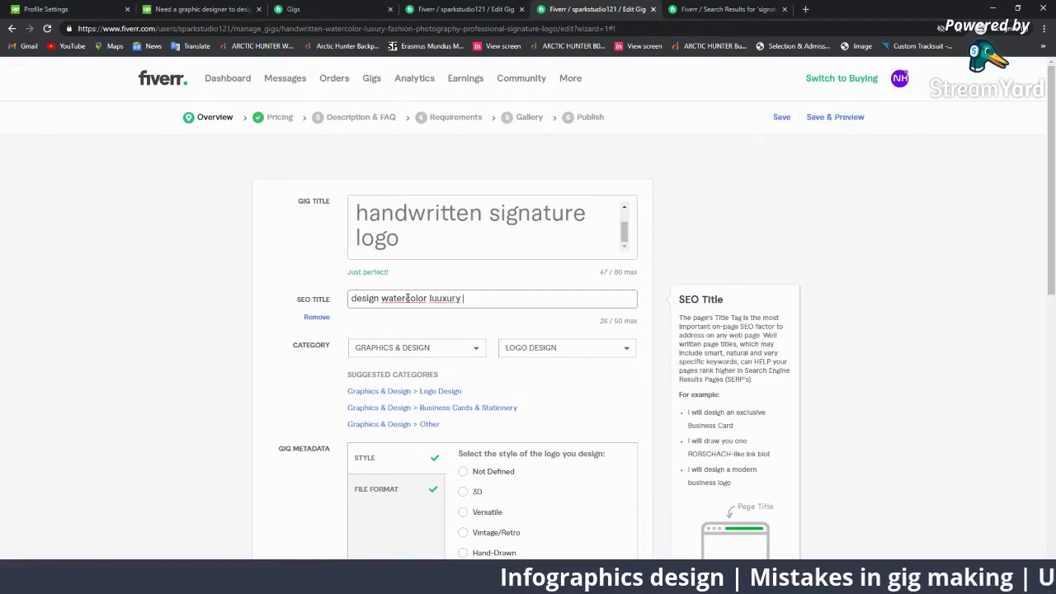
{"action": "key", "text": "BackSpace"}
{"action": "key", "text": "BackSpace"}
{"action": "key", "text": "BackSpace"}
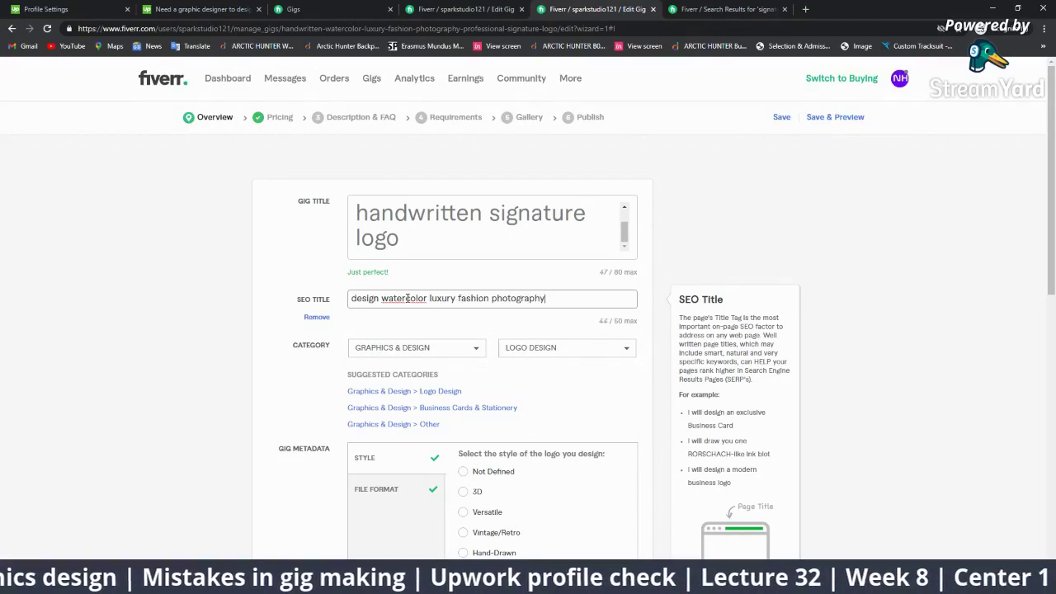
{"action": "type", "text": "logo"}
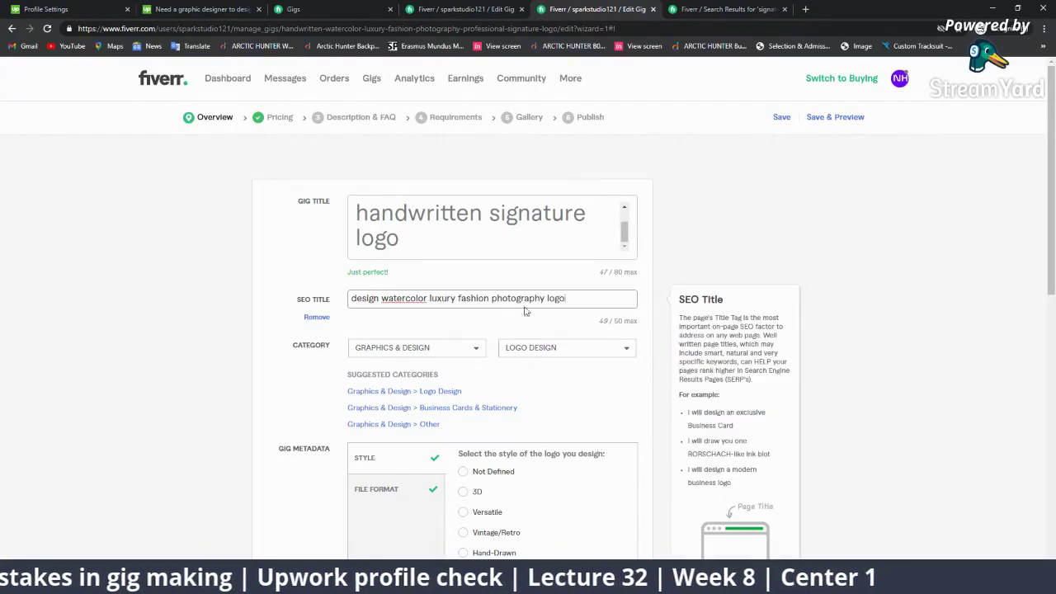
- Change 'watercolor' to 'watercolour' via spelling suggestion, filling all 50 characters
{"action": "right_click", "coordinate": [403, 298]}
{"action": "left_click", "coordinate": [425, 306]}
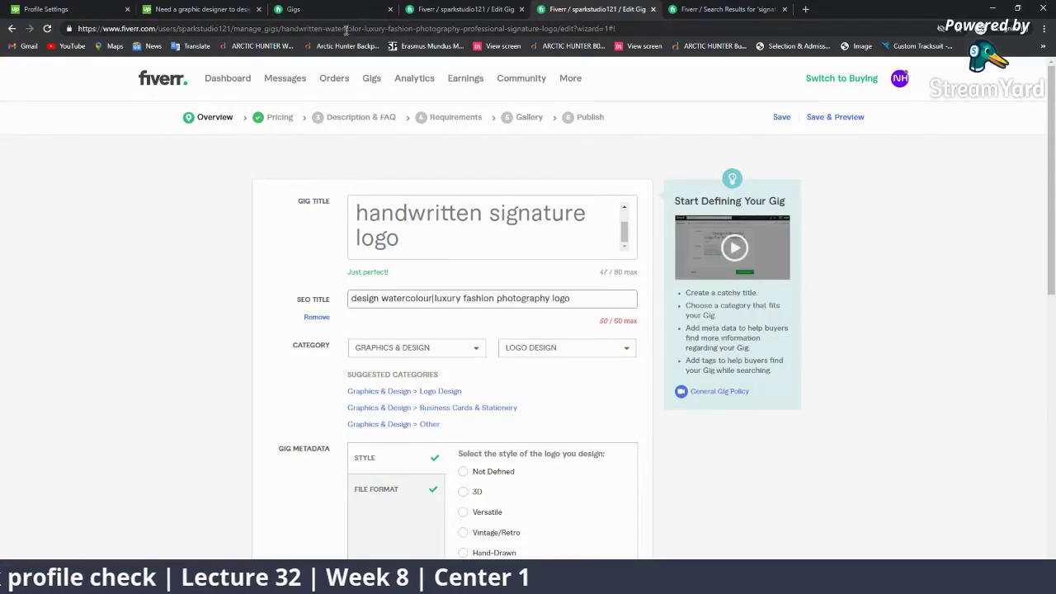
{"action": "scroll", "coordinate": [428, 223], "scroll_direction": "up", "scroll_amount": 2}
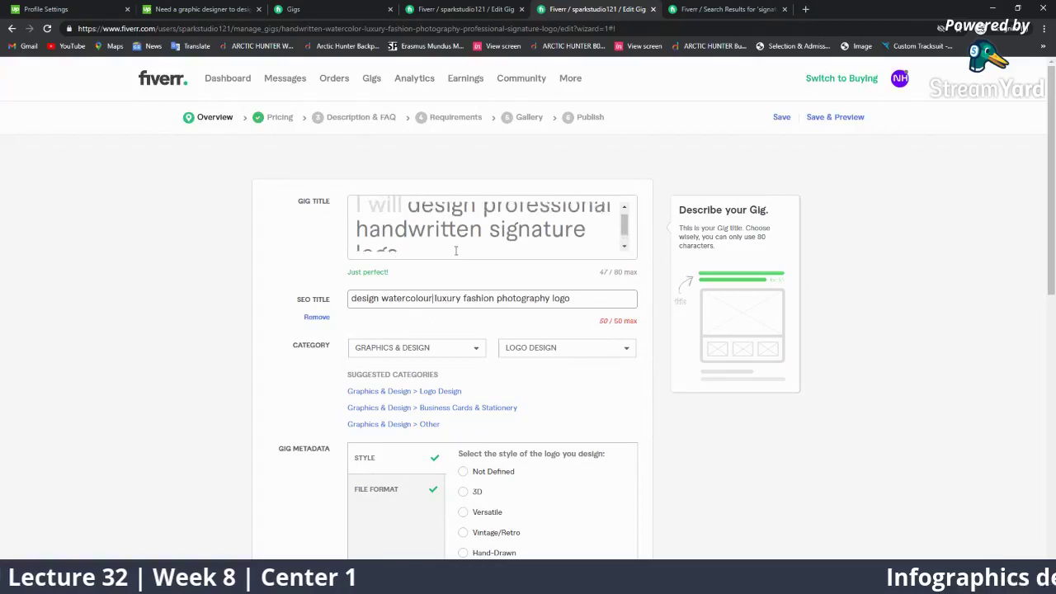
{"action": "scroll", "coordinate": [554, 274], "scroll_direction": "down", "scroll_amount": 1}
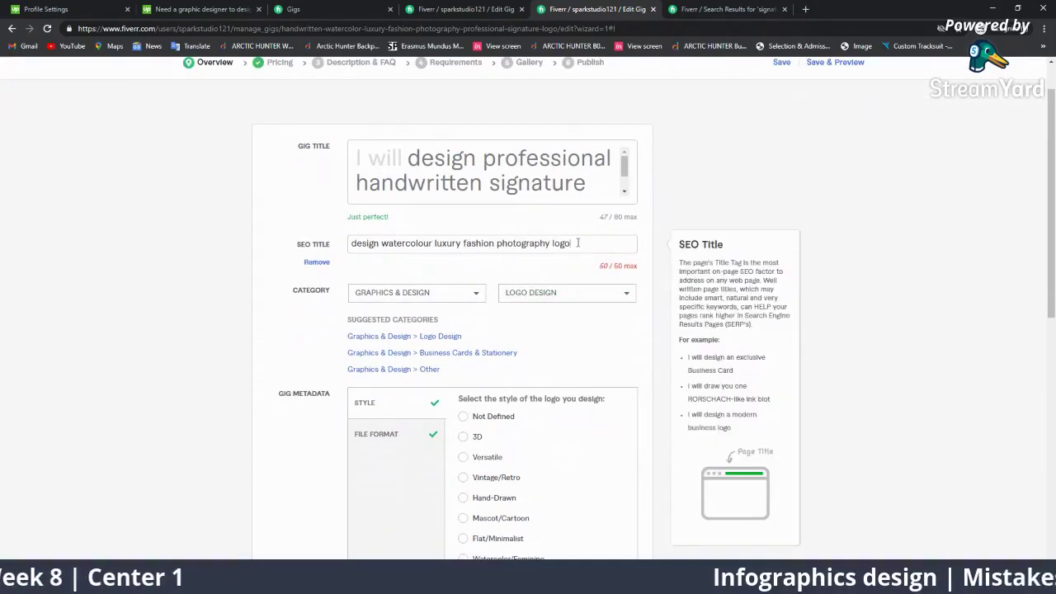
{"action": "triple_click", "coordinate": [578, 243]}
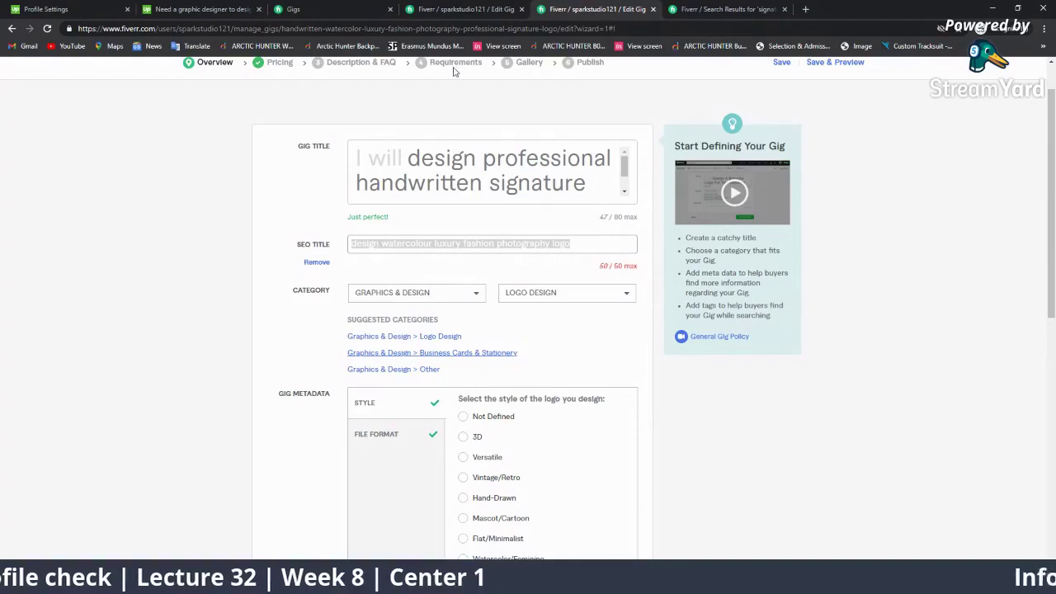
- Compare the gig title's wording with the keywords in the gig's web address
{"action": "scroll", "coordinate": [478, 148], "scroll_direction": "up", "scroll_amount": 1}
{"action": "left_click", "coordinate": [483, 213]}
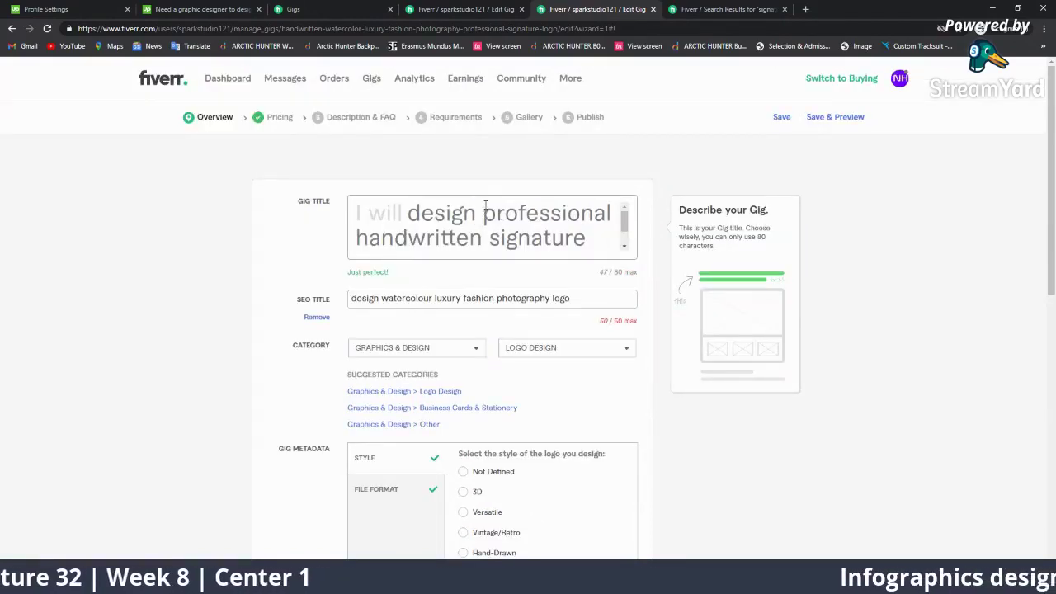
{"action": "left_click_drag", "start_coordinate": [484, 206], "coordinate": [606, 268]}
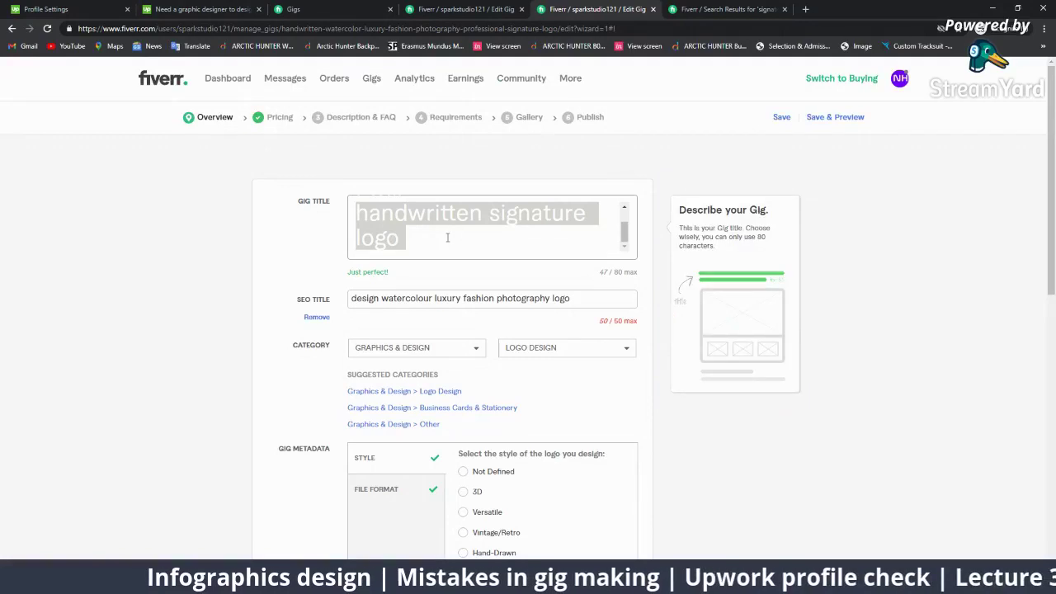
{"action": "scroll", "coordinate": [447, 237], "scroll_direction": "down", "scroll_amount": 3}
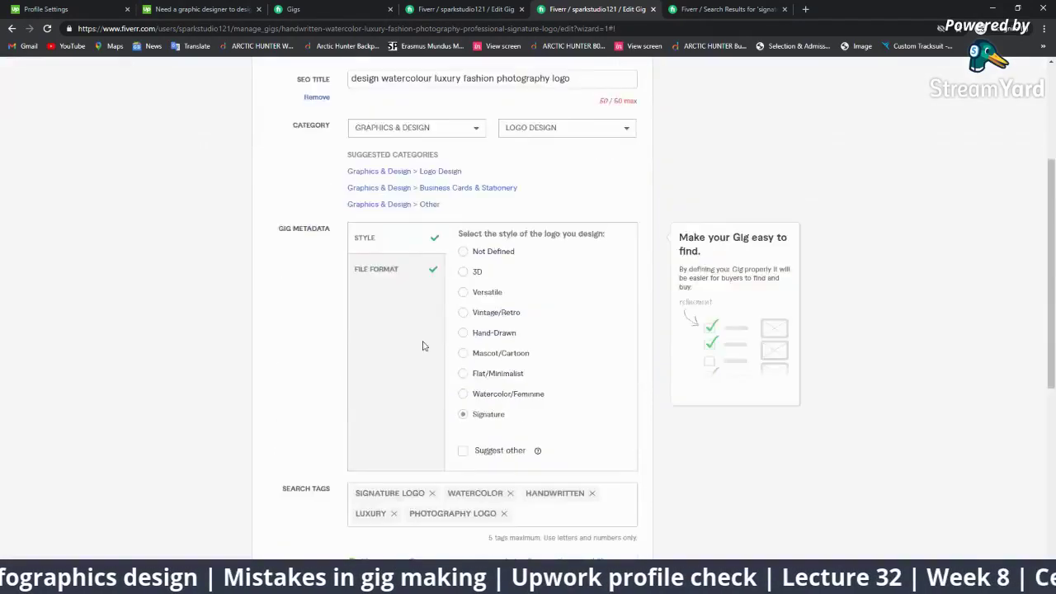
{"action": "scroll", "coordinate": [447, 237], "scroll_direction": "down", "scroll_amount": 3}
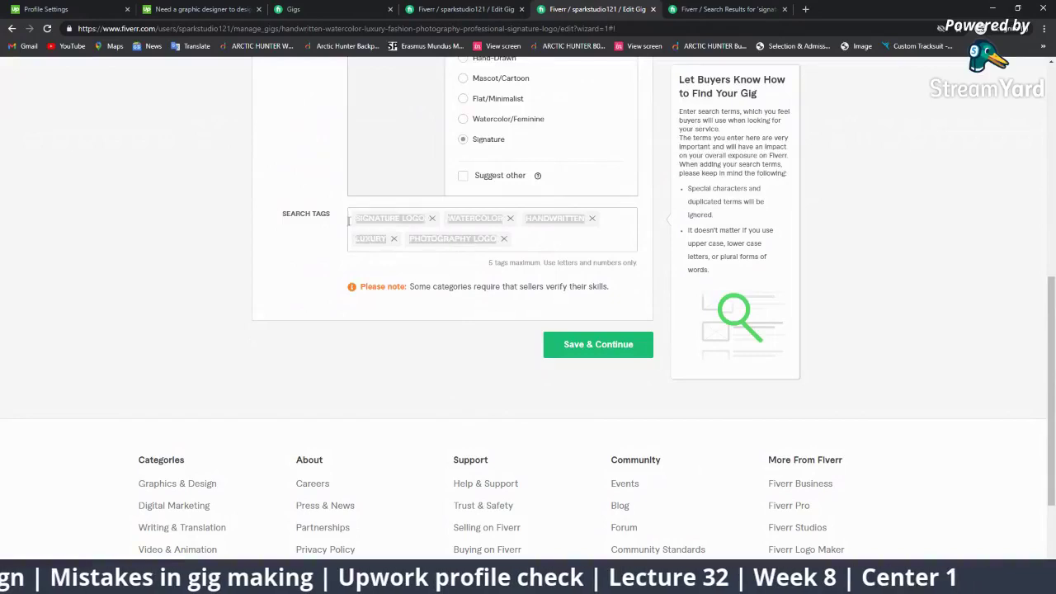
{"action": "scroll", "coordinate": [454, 235], "scroll_direction": "up", "scroll_amount": 3}
{"action": "scroll", "coordinate": [452, 206], "scroll_direction": "up", "scroll_amount": 3}
{"action": "left_click", "coordinate": [467, 233]}
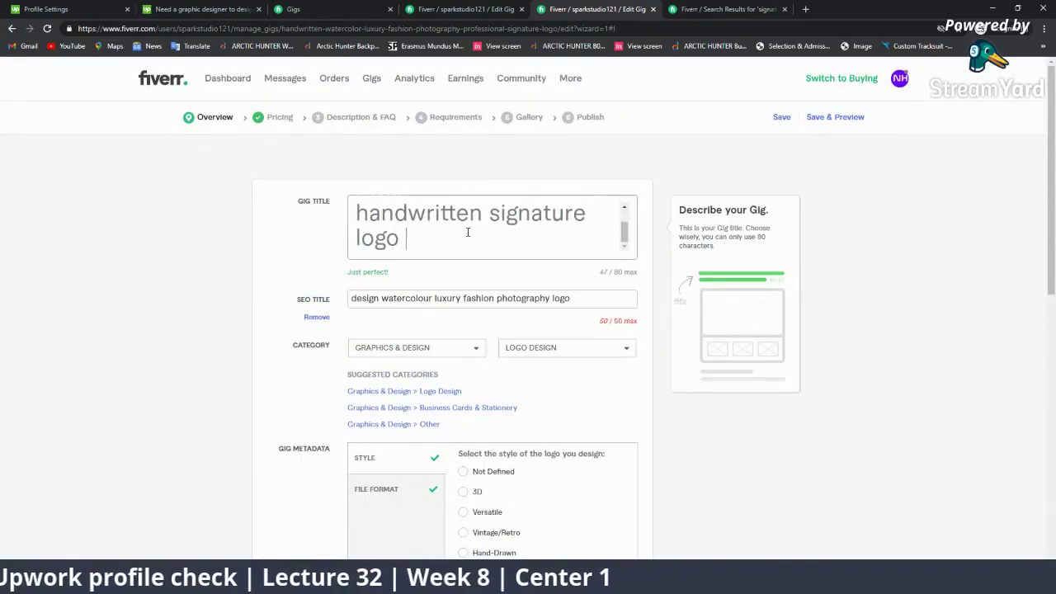
{"action": "mouse_move", "coordinate": [281, 28]}
{"action": "left_mouse_down"}
{"action": "mouse_move", "coordinate": [578, 28]}
{"action": "mouse_move", "coordinate": [567, 31]}
{"action": "left_mouse_up"}
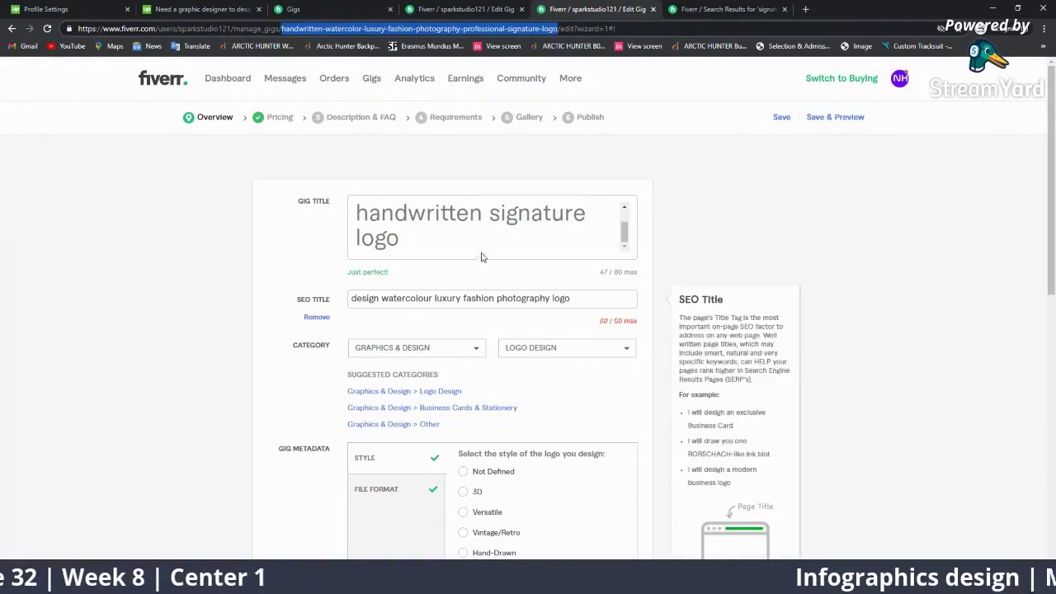
{"action": "left_click_drag", "start_coordinate": [404, 238], "coordinate": [338, 202]}
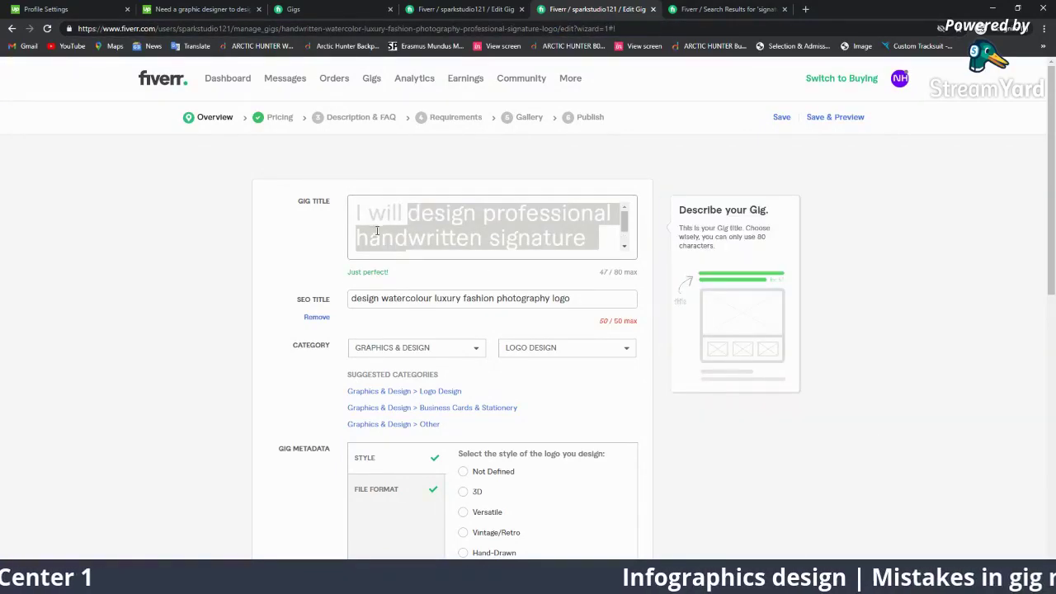
{"action": "left_click", "coordinate": [330, 301]}
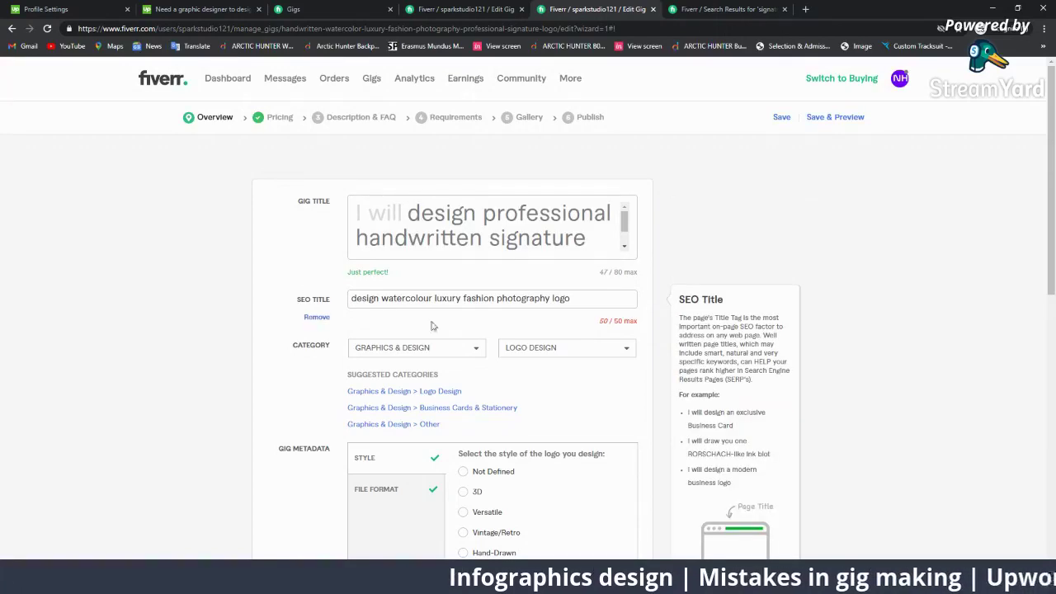
- Check the SEO title against the web address, then save the overview with Save & Continue
{"action": "left_click_drag", "start_coordinate": [577, 299], "coordinate": [552, 184]}
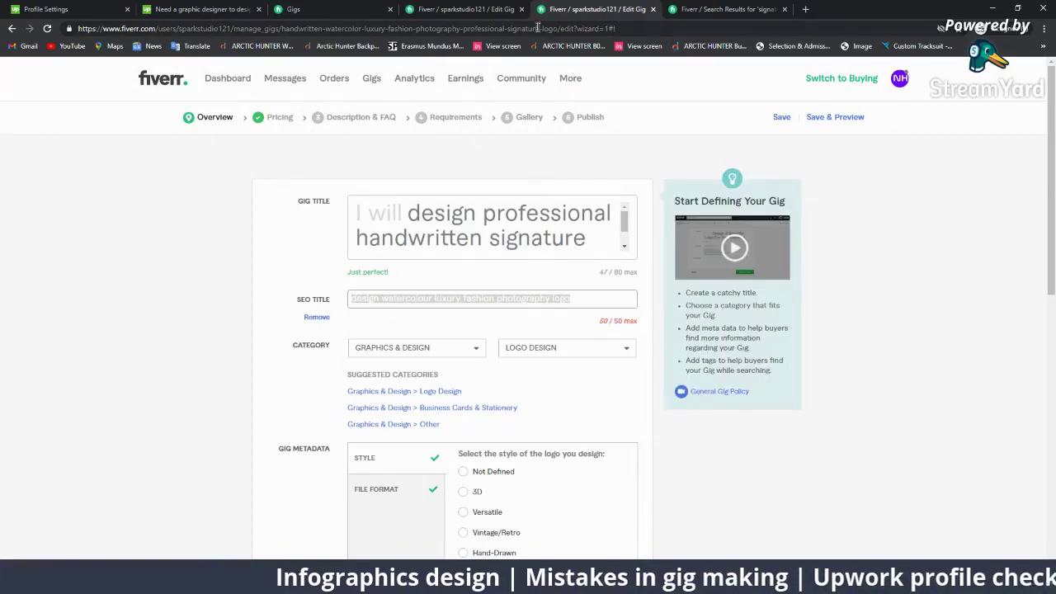
{"action": "mouse_move", "coordinate": [558, 29]}
{"action": "left_mouse_down"}
{"action": "mouse_move", "coordinate": [261, 36]}
{"action": "mouse_move", "coordinate": [313, 29]}
{"action": "left_mouse_up"}
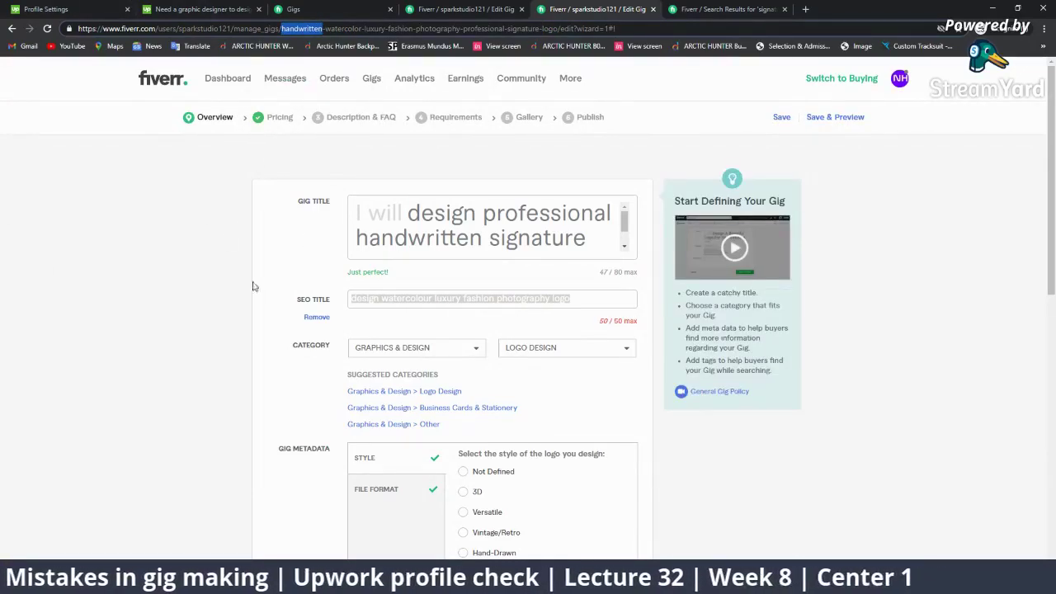
{"action": "left_click", "coordinate": [375, 299]}
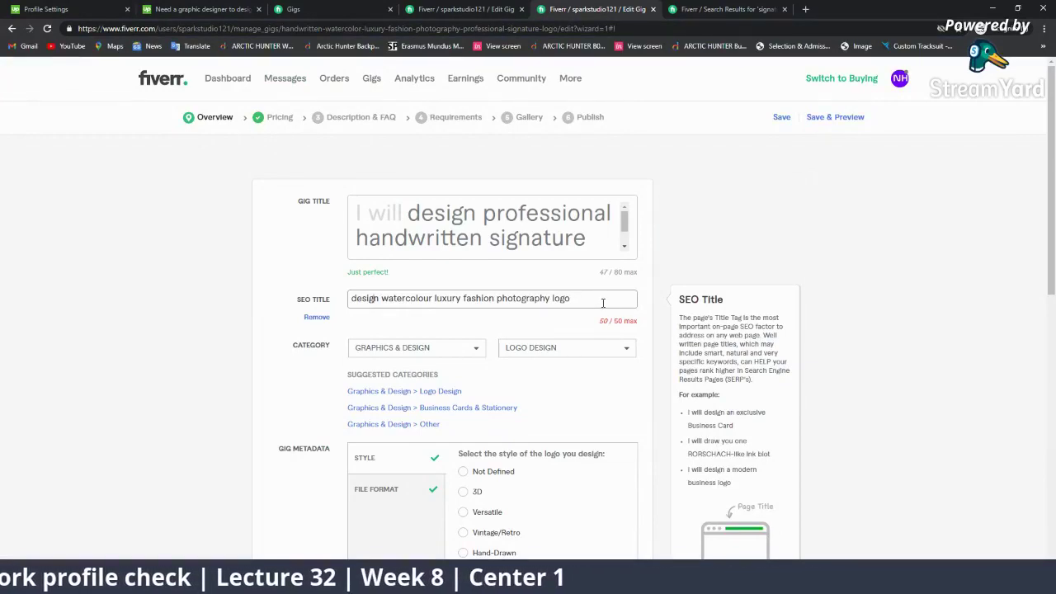
{"action": "scroll", "coordinate": [589, 333], "scroll_direction": "down", "scroll_amount": 3}
{"action": "scroll", "coordinate": [528, 417], "scroll_direction": "down", "scroll_amount": 3}
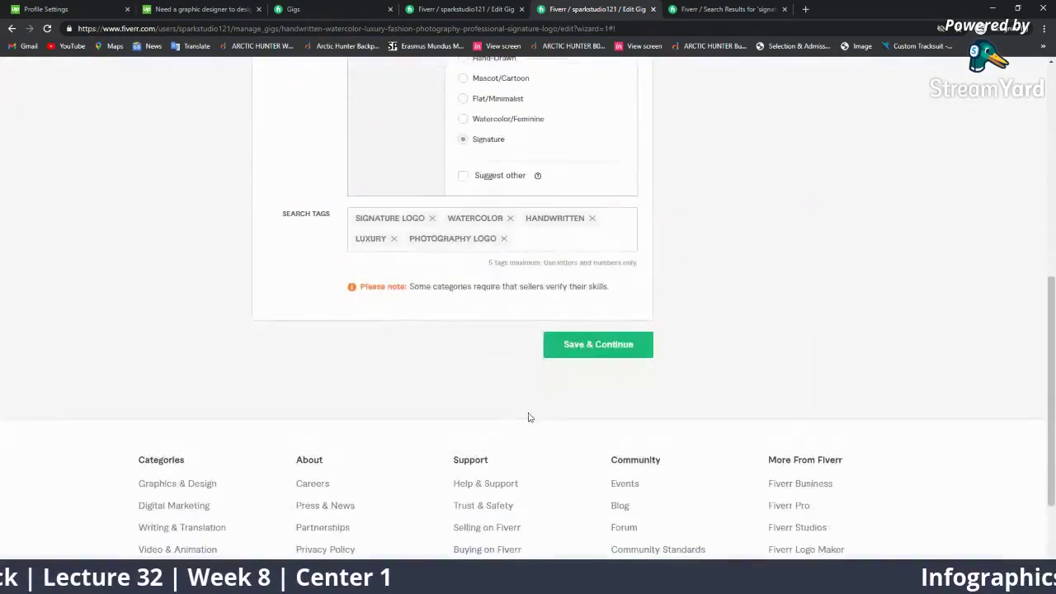
{"action": "left_click", "coordinate": [643, 347]}
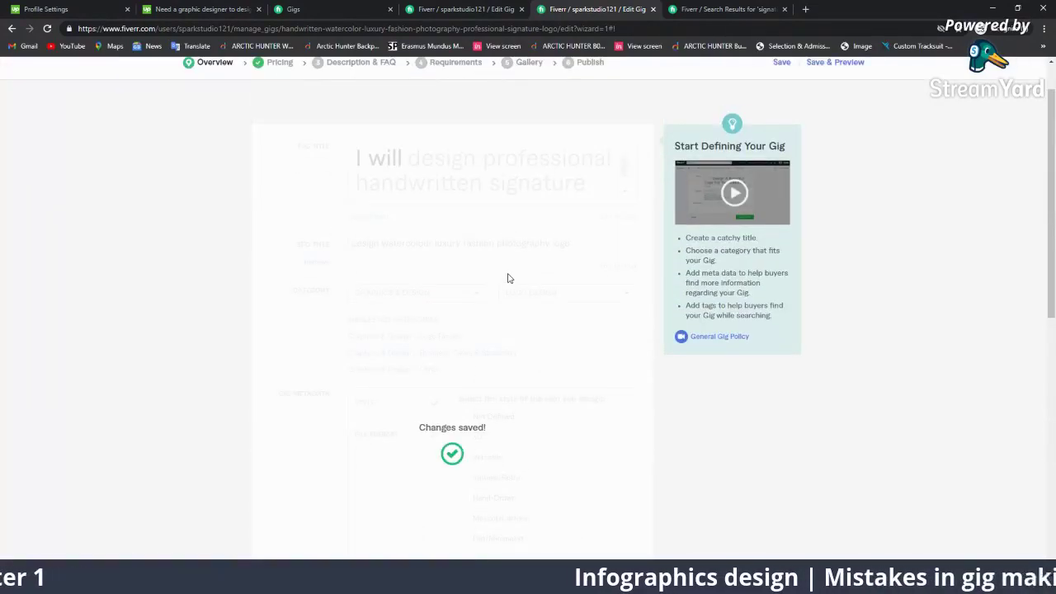
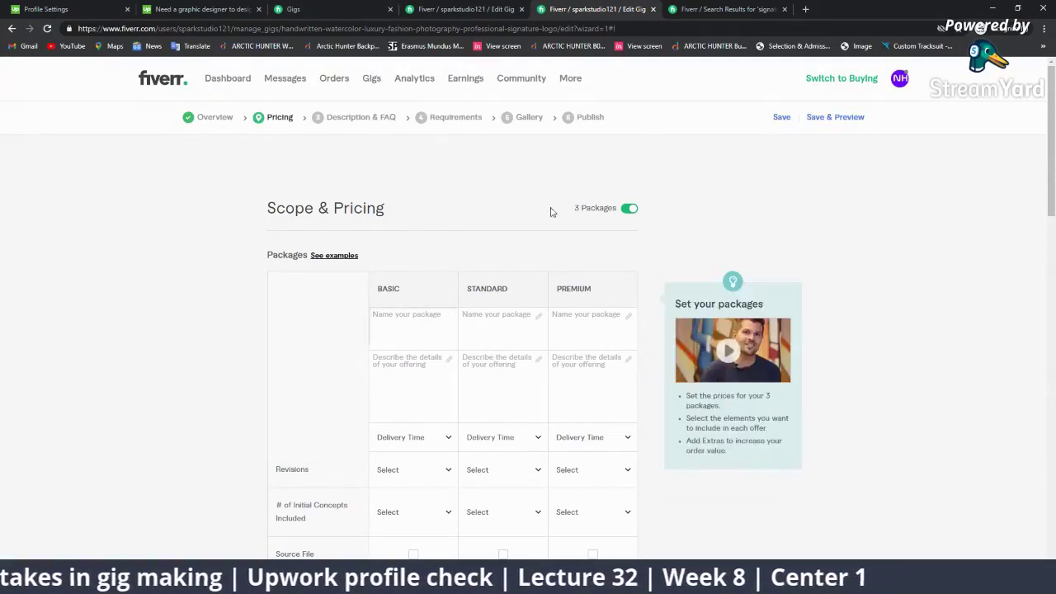
- Scroll through the unfilled Scope & Pricing form to review it
{"action": "scroll", "coordinate": [487, 207], "scroll_direction": "down", "scroll_amount": 2}
{"action": "scroll", "coordinate": [566, 271], "scroll_direction": "down", "scroll_amount": 3}
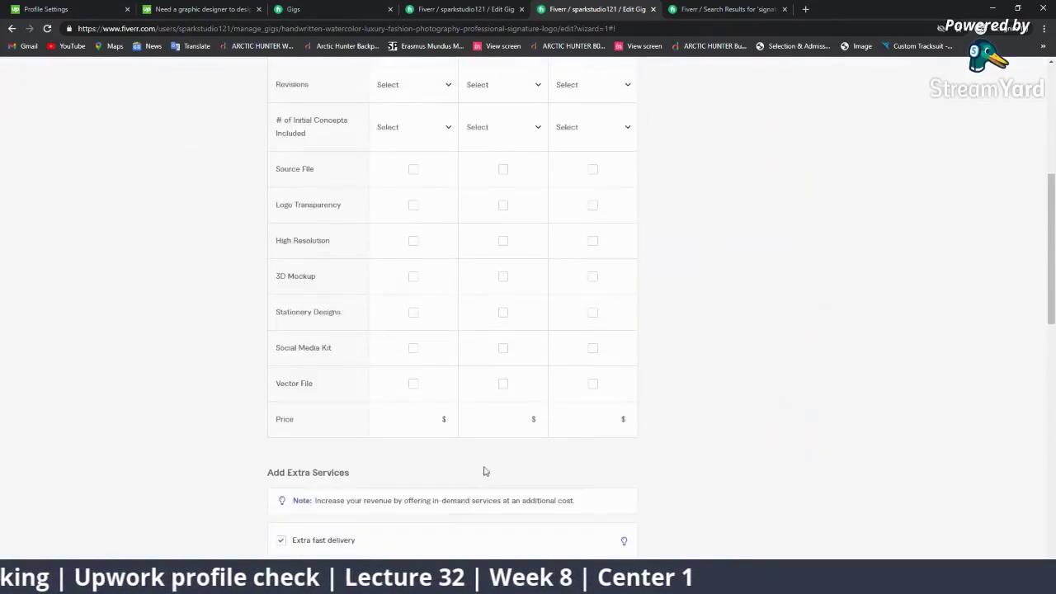
{"action": "scroll", "coordinate": [485, 471], "scroll_direction": "up", "scroll_amount": 3}
{"action": "scroll", "coordinate": [454, 401], "scroll_direction": "up", "scroll_amount": 2}
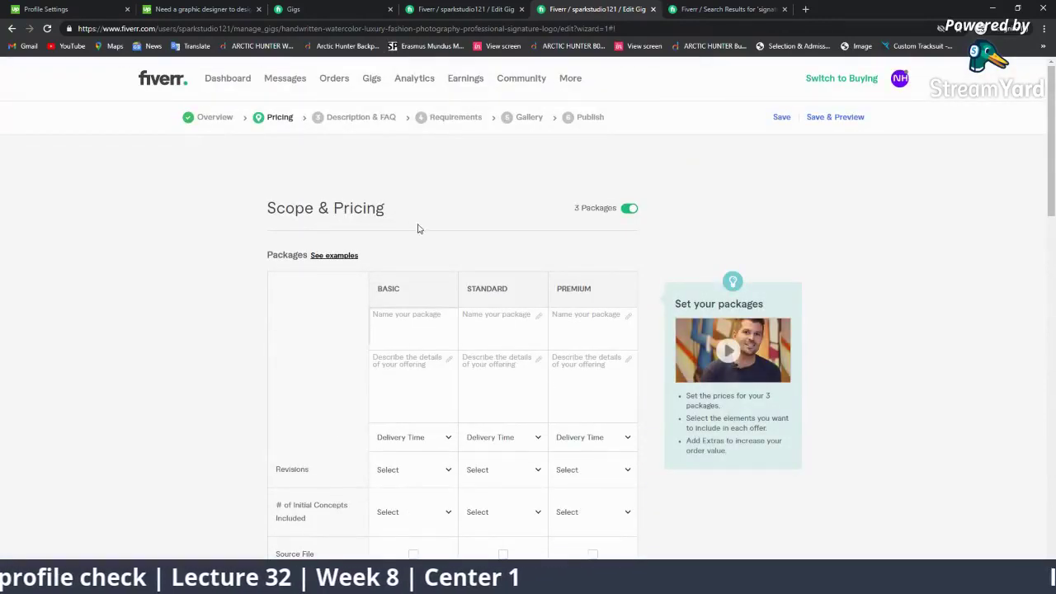
{"action": "scroll", "coordinate": [492, 264], "scroll_direction": "down", "scroll_amount": 3}
{"action": "scroll", "coordinate": [493, 259], "scroll_direction": "down", "scroll_amount": 3}
{"action": "scroll", "coordinate": [491, 251], "scroll_direction": "up", "scroll_amount": 3}
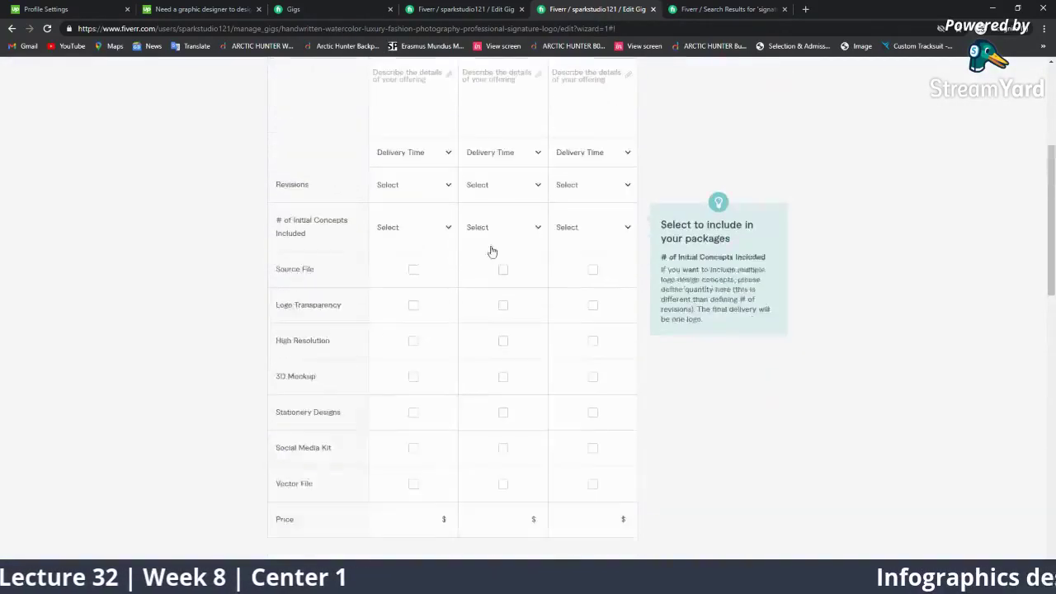
{"action": "scroll", "coordinate": [492, 251], "scroll_direction": "up", "scroll_amount": 3}
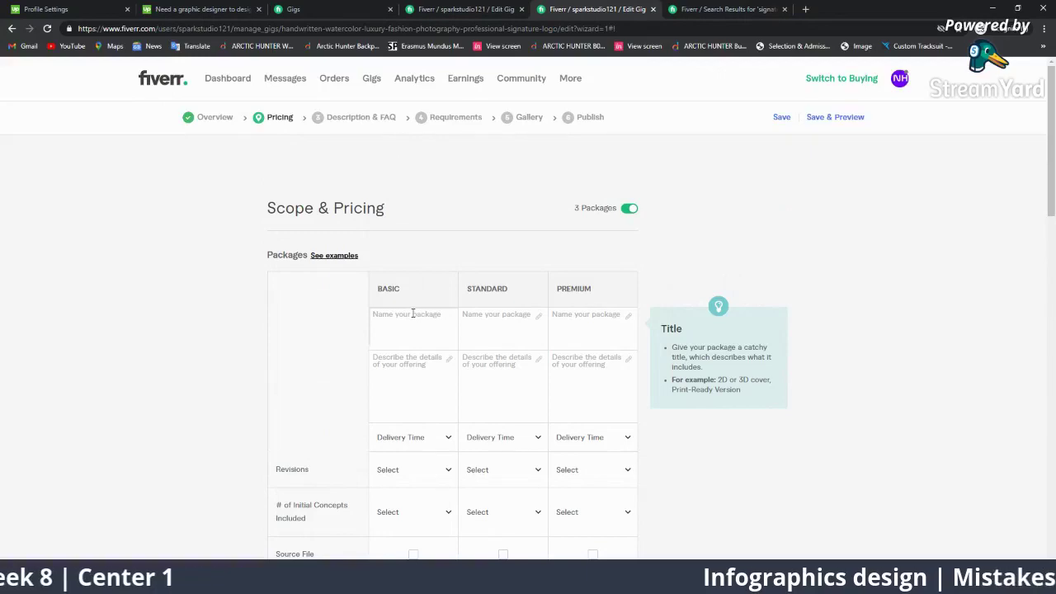
- Go to the Fiverr draft gigs list, then bring up the StreamYard broadcast studio
{"action": "left_click", "coordinate": [198, 9]}
{"action": "left_click", "coordinate": [347, 9]}
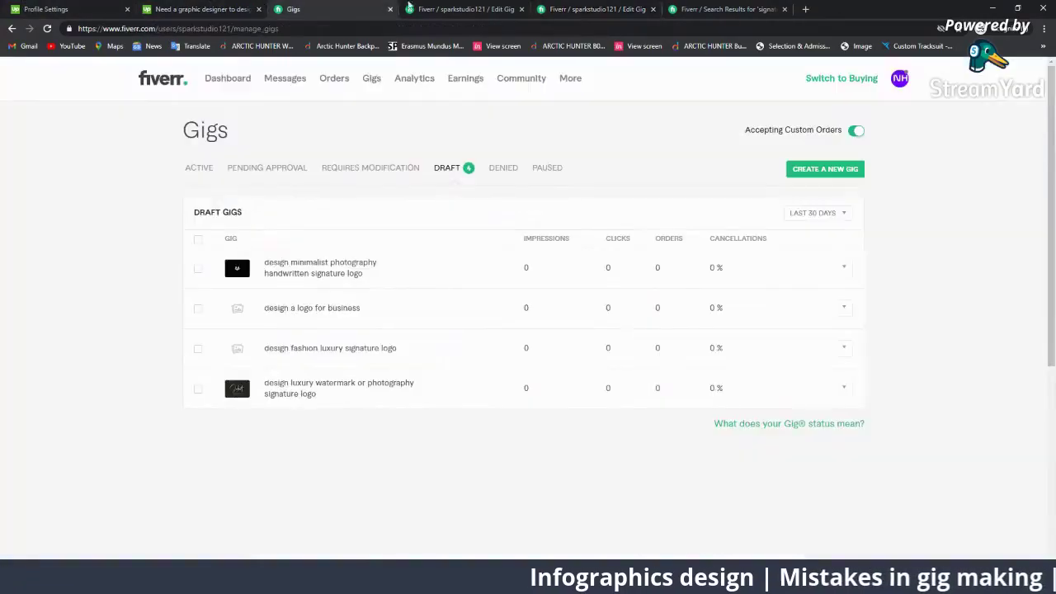
{"action": "left_click", "coordinate": [637, 518]}
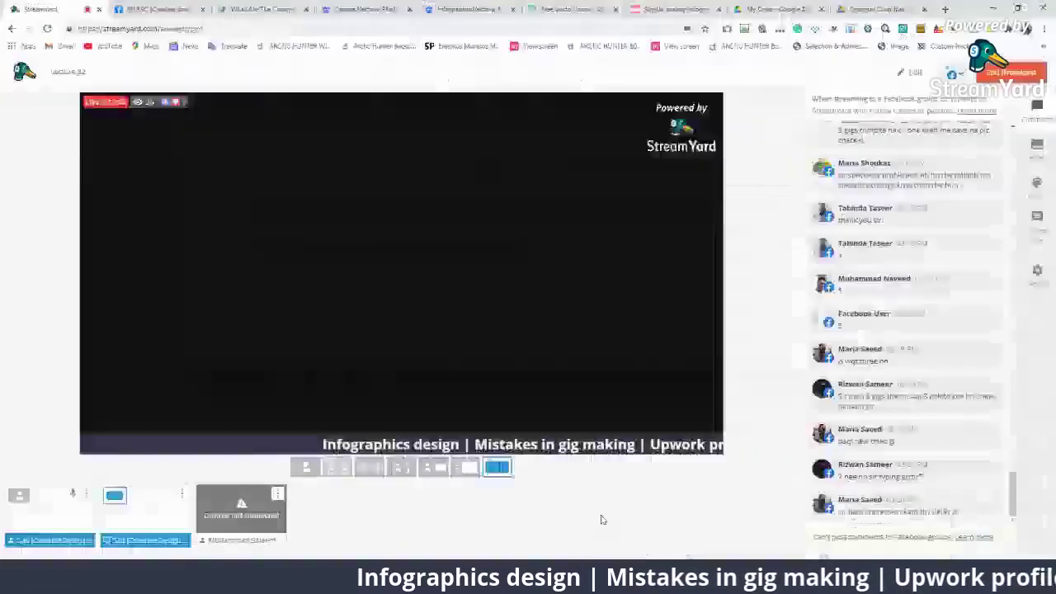
- Add 'and SEO tips for gig ranking' to the broadcast description, fixing the 'tipcs' typo, and save
{"action": "left_click", "coordinate": [910, 72]}
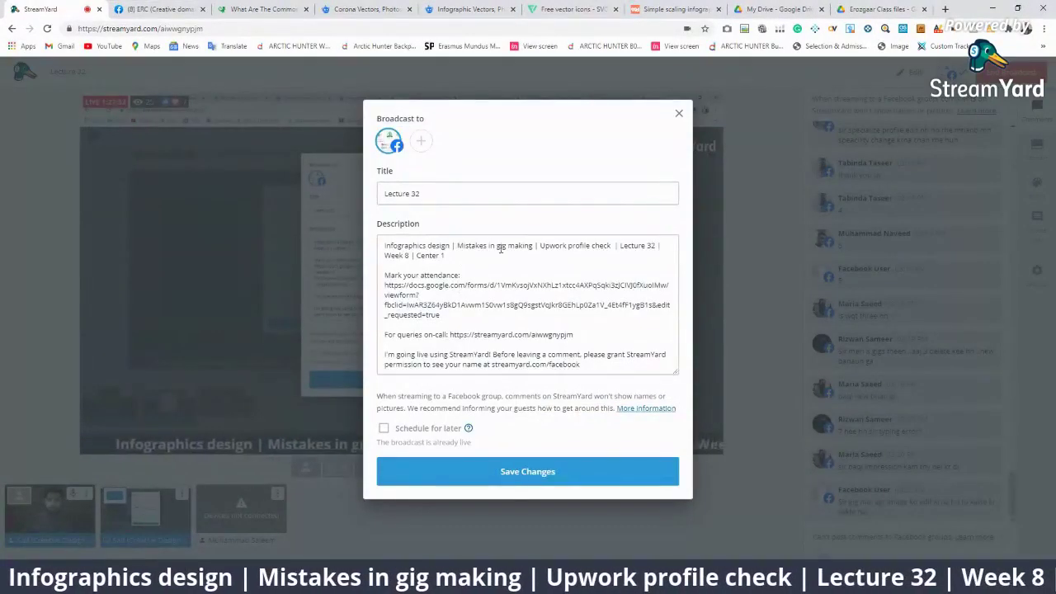
{"action": "left_click", "coordinate": [533, 243]}
{"action": "type", "text": "and"}
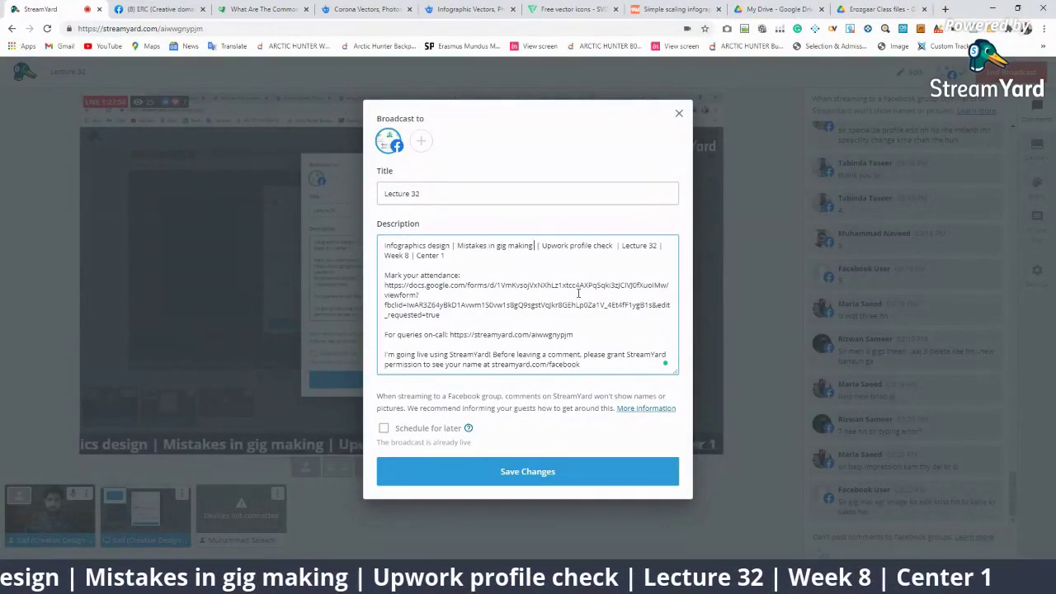
{"action": "type", "text": " SE"}
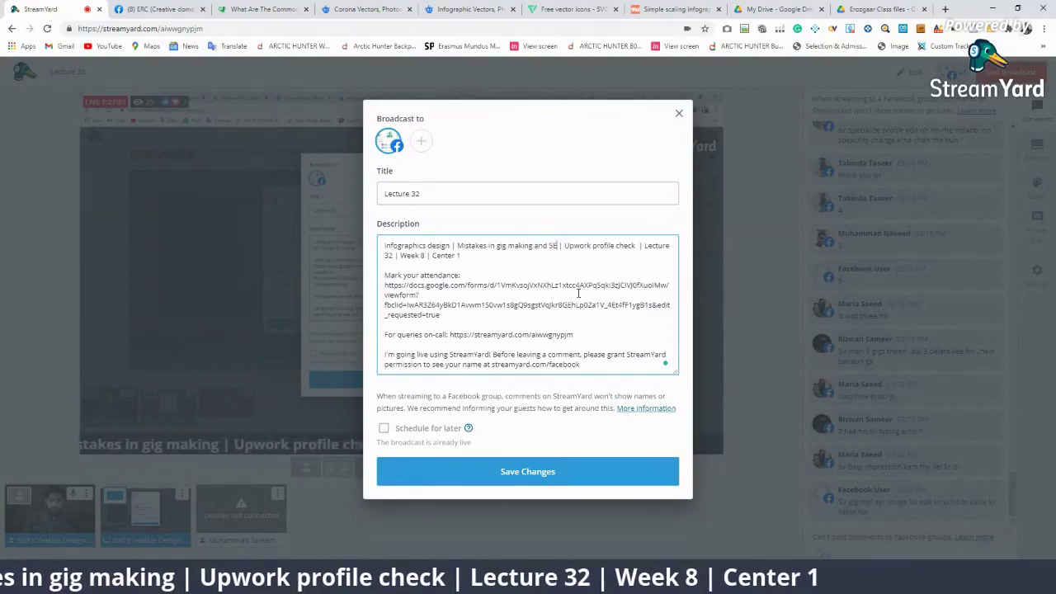
{"action": "type", "text": "O tip"}
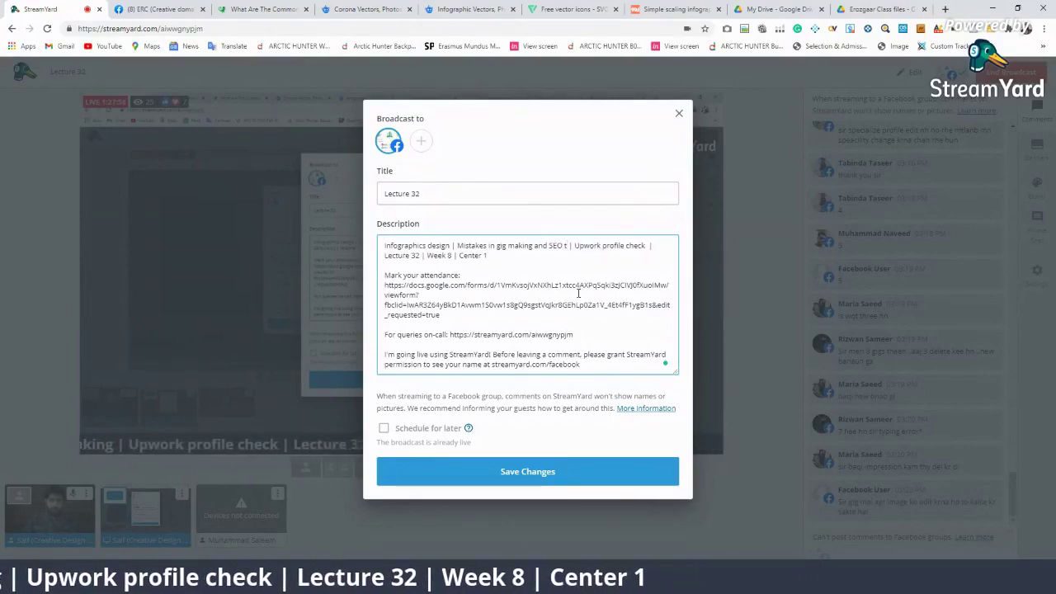
{"action": "type", "text": "cs for g"}
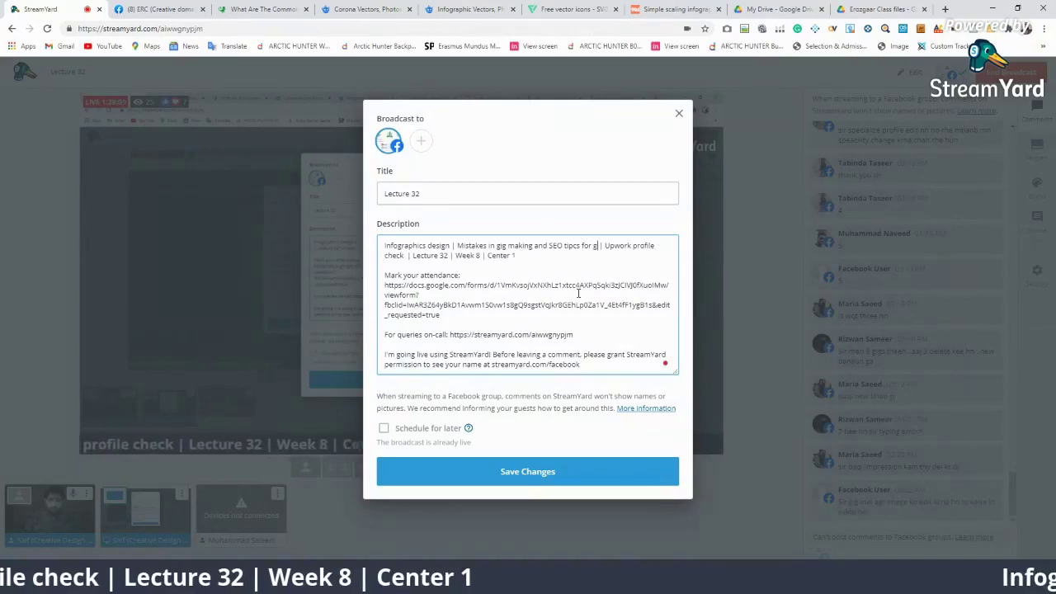
{"action": "type", "text": "ig rankin"}
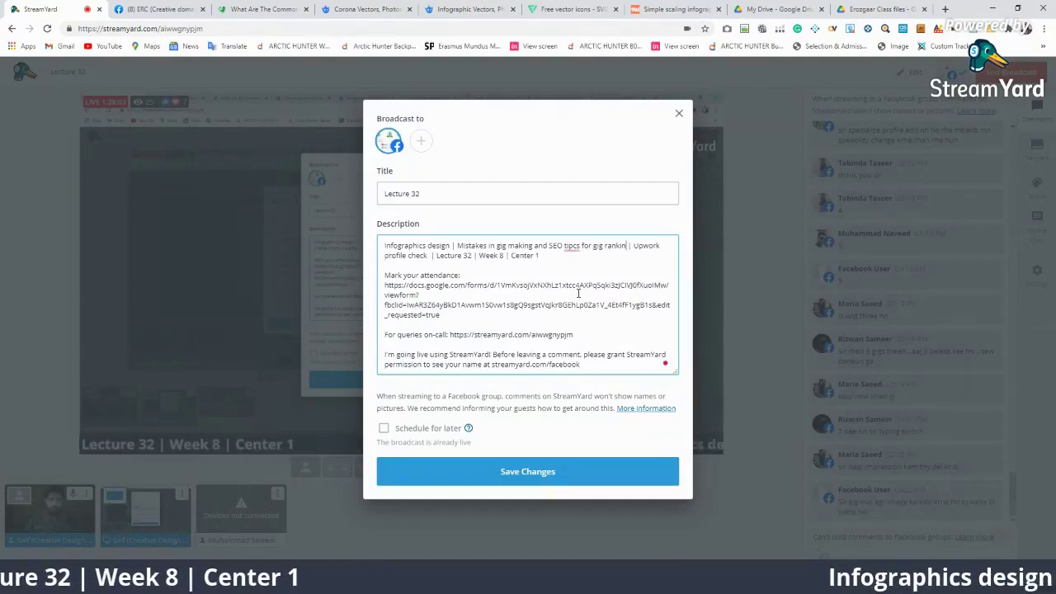
{"action": "type", "text": "g"}
{"action": "right_click", "coordinate": [572, 246]}
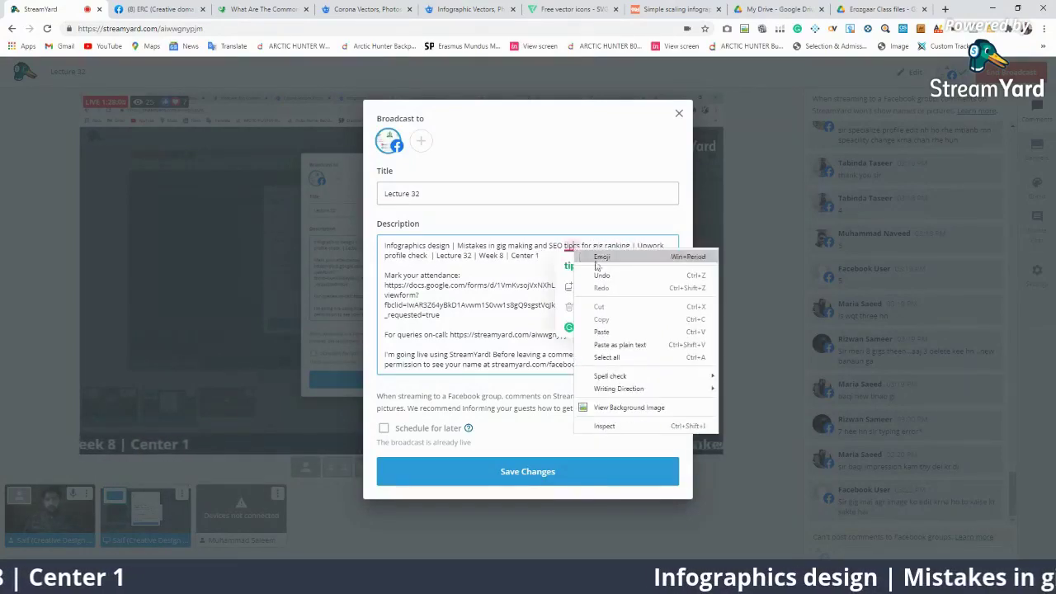
{"action": "left_click", "coordinate": [582, 262]}
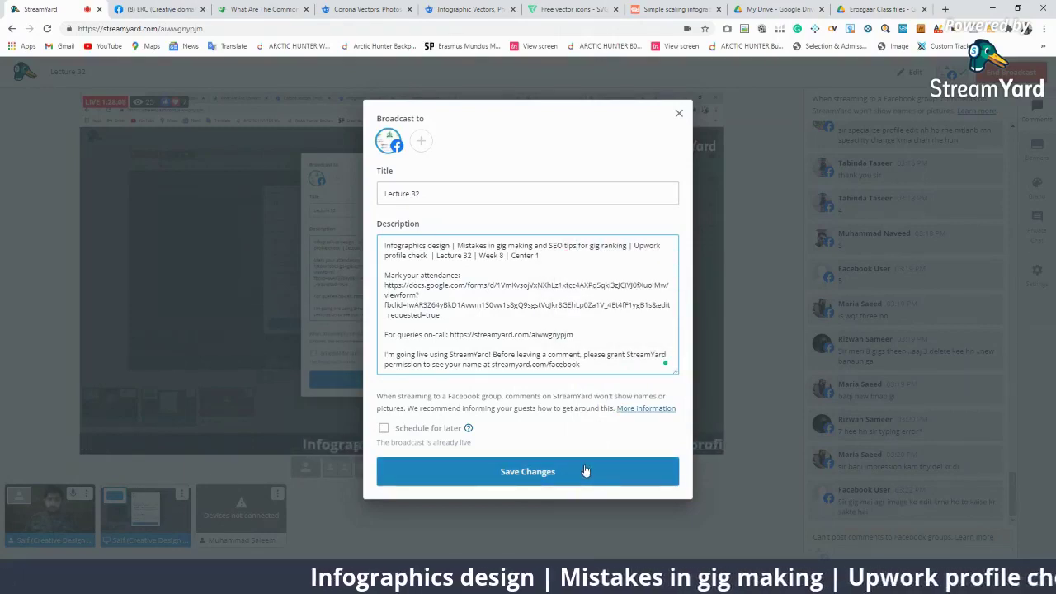
{"action": "triple_click", "coordinate": [519, 246]}
{"action": "key", "text": "ctrl+c"}
{"action": "left_click", "coordinate": [560, 480]}
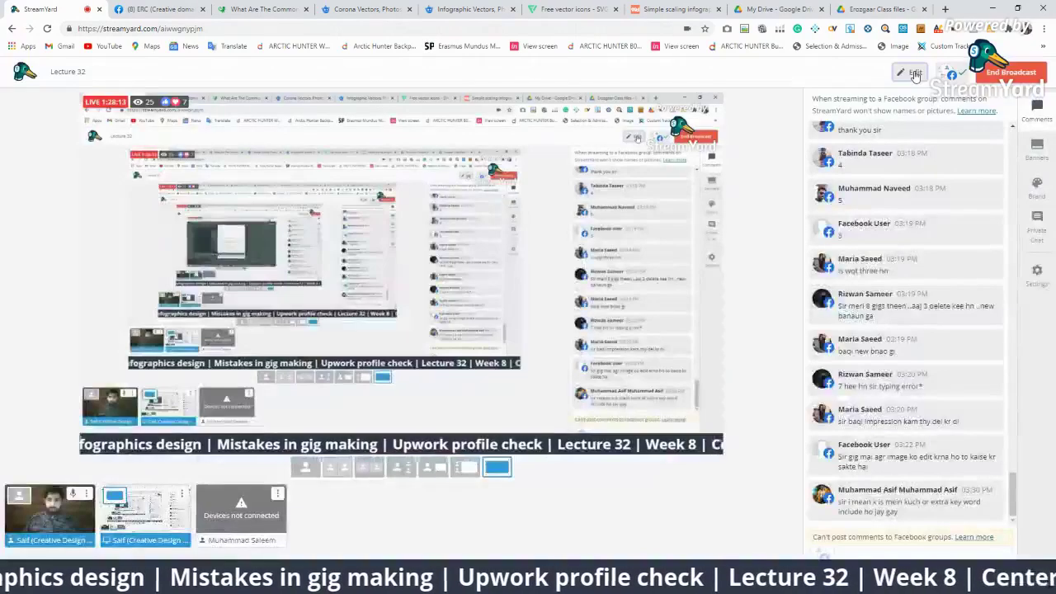
{"action": "left_click", "coordinate": [914, 70]}
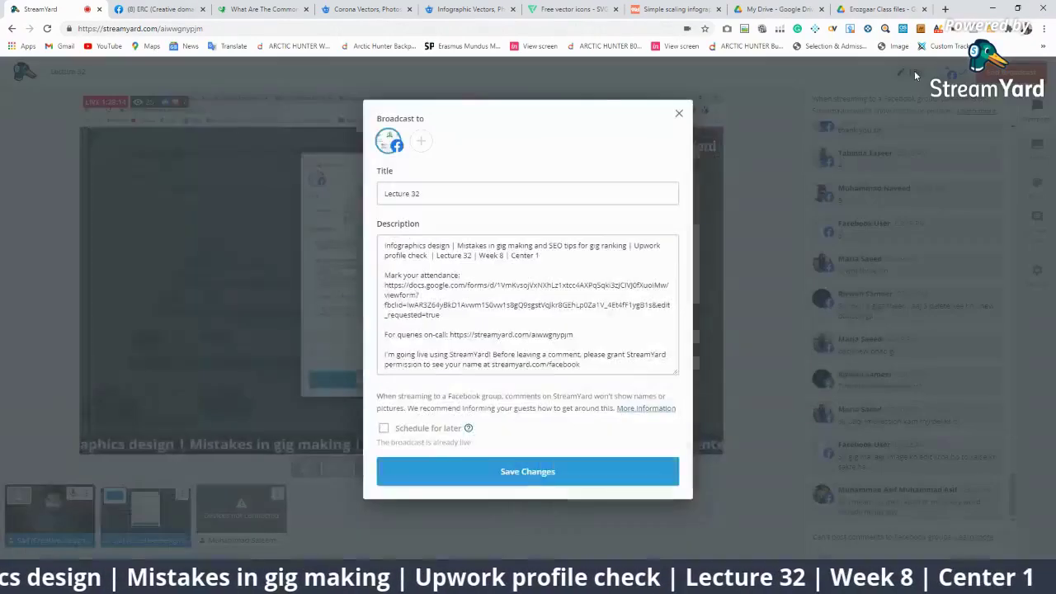
{"action": "left_click", "coordinate": [713, 381]}
- Replace the ticker banner's text with the longer title and show it on the stream
{"action": "left_click", "coordinate": [1037, 148]}
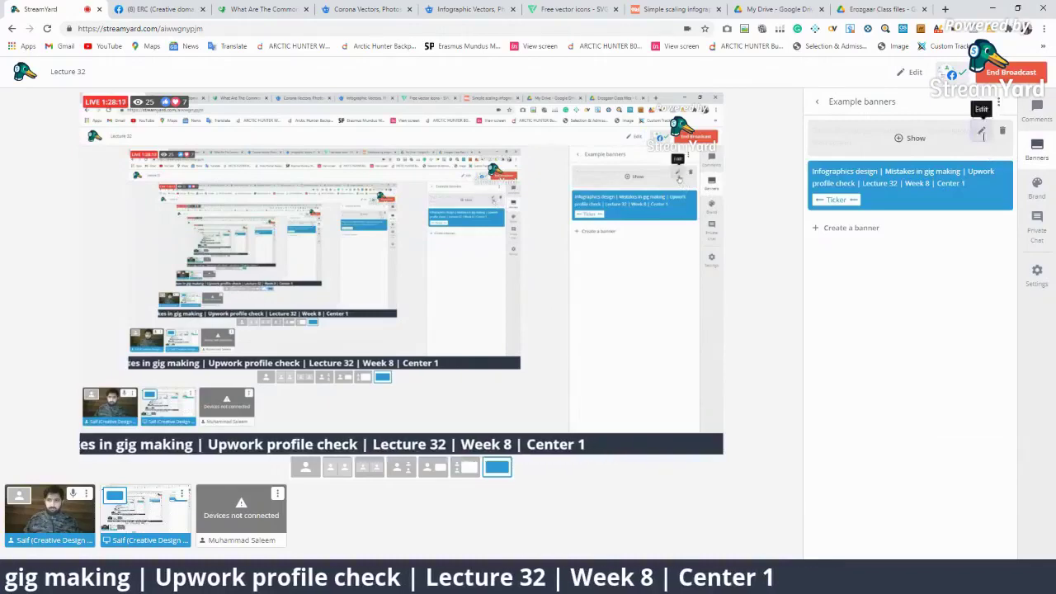
{"action": "left_click", "coordinate": [982, 134]}
{"action": "left_click", "coordinate": [973, 239]}
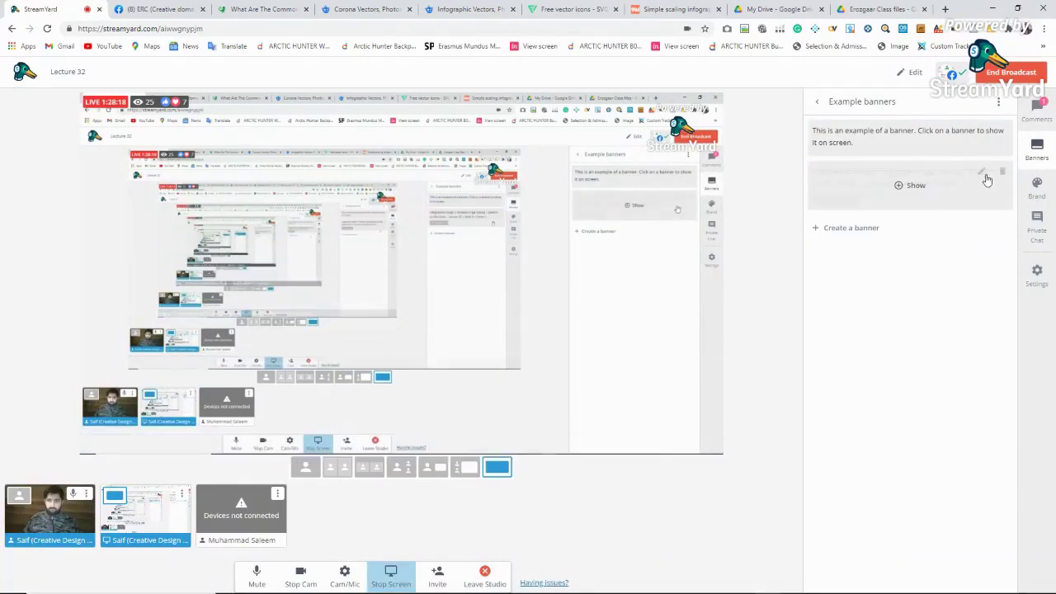
{"action": "left_click", "coordinate": [982, 172]}
{"action": "key", "text": "ctrl+a"}
{"action": "key", "text": "ctrl+v"}
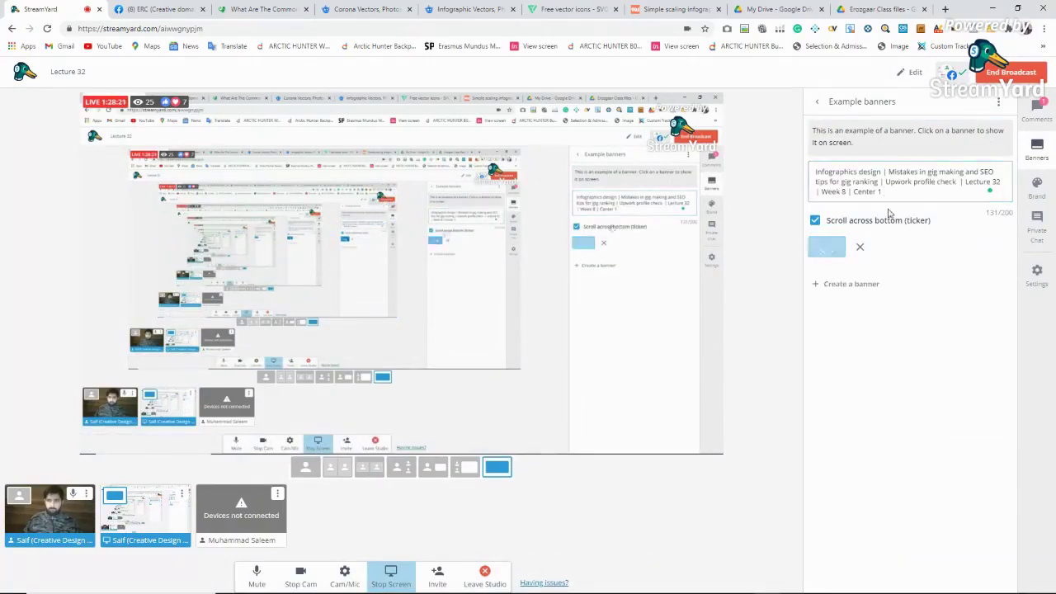
{"action": "left_click", "coordinate": [826, 247]}
{"action": "left_click", "coordinate": [914, 189]}
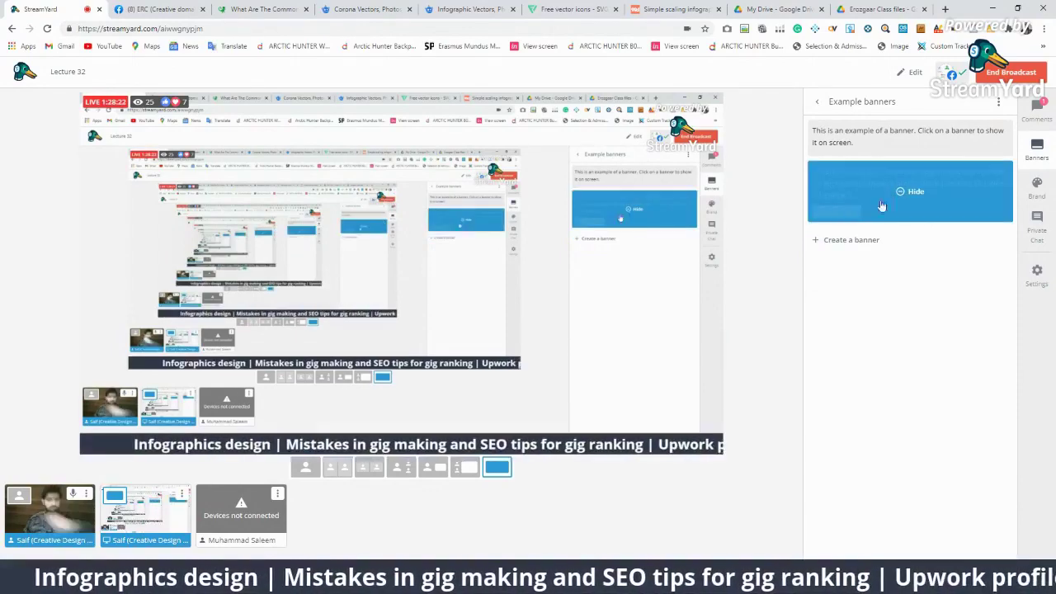
- Show a viewer's comment on the stream, then switch to the Google Drive tab
{"action": "left_click", "coordinate": [1035, 116]}
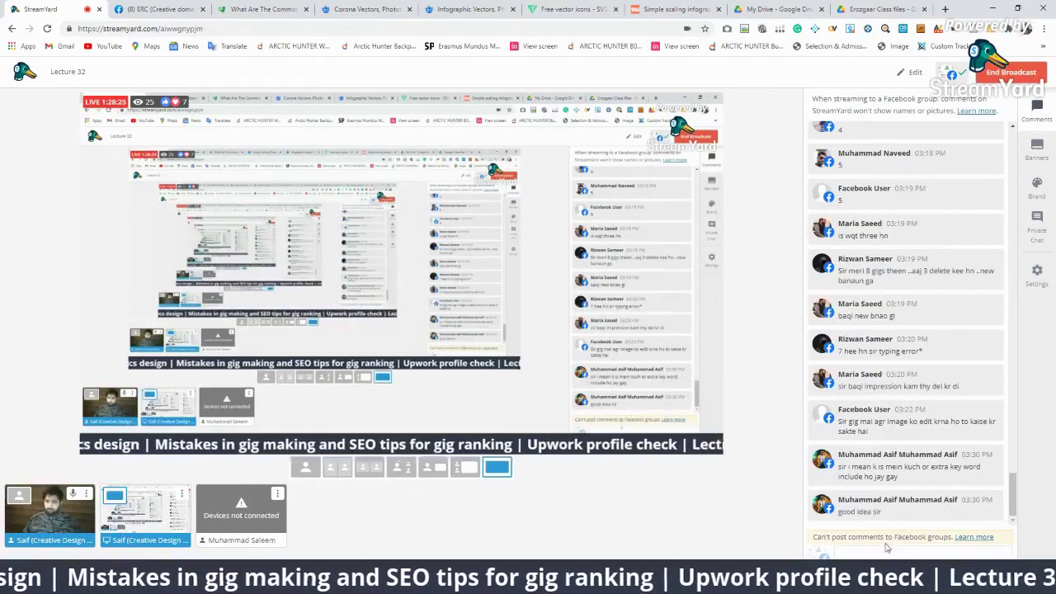
{"action": "mouse_move", "coordinate": [907, 503]}
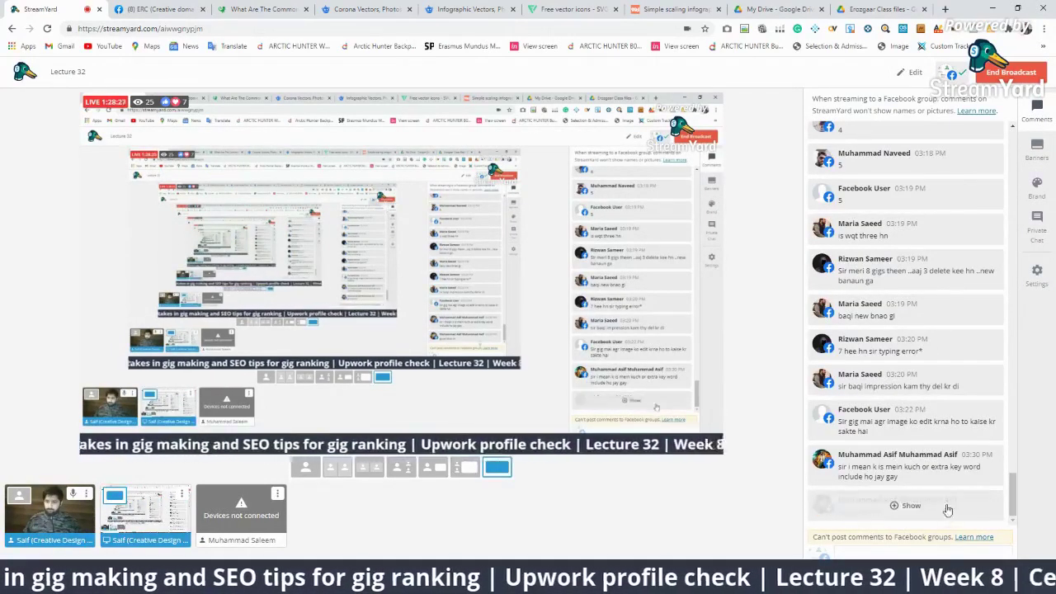
{"action": "left_click", "coordinate": [947, 510]}
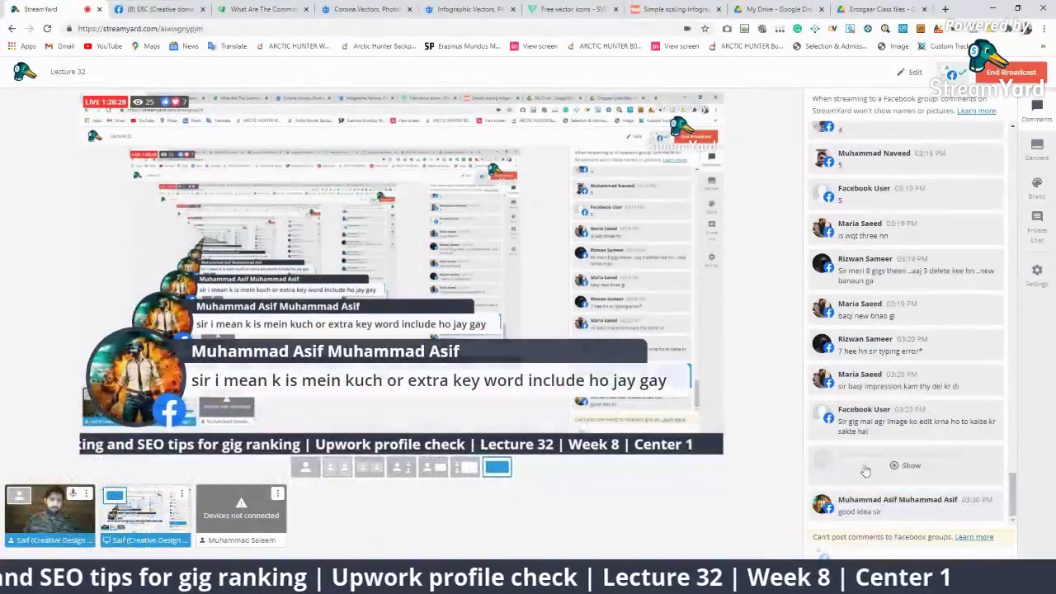
{"action": "left_click", "coordinate": [775, 9]}
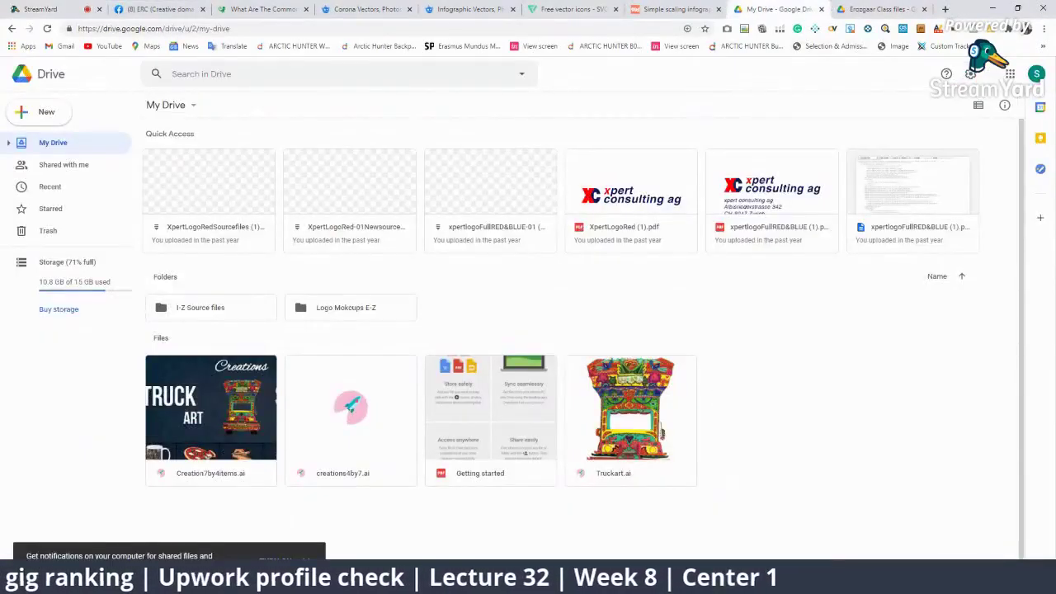
- Switch between Chrome windows from the taskbar, ending on the Fiverr draft gigs window
{"action": "left_click", "coordinate": [768, 528]}
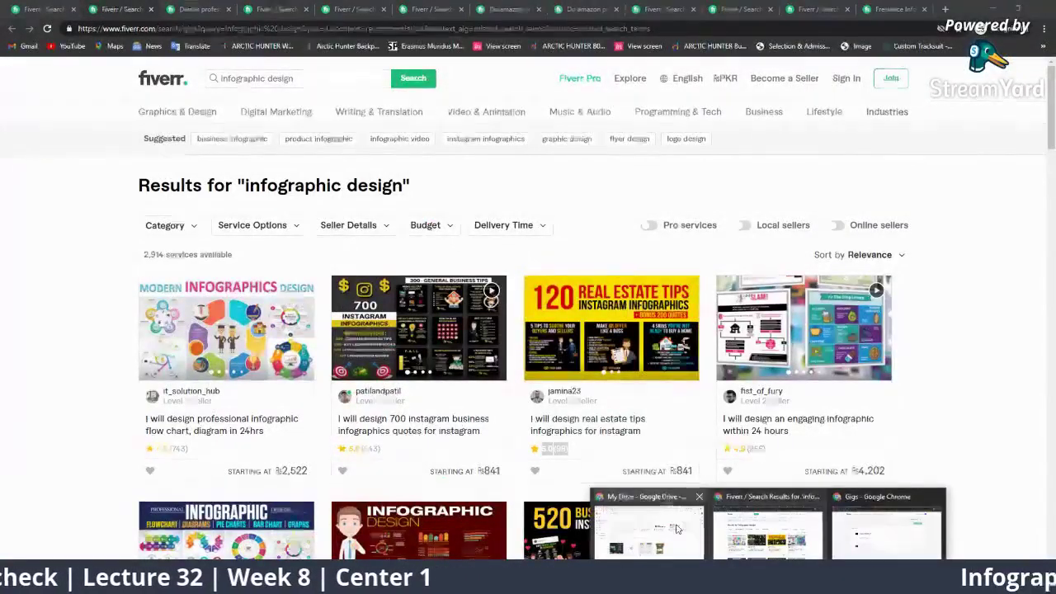
{"action": "left_click", "coordinate": [647, 528]}
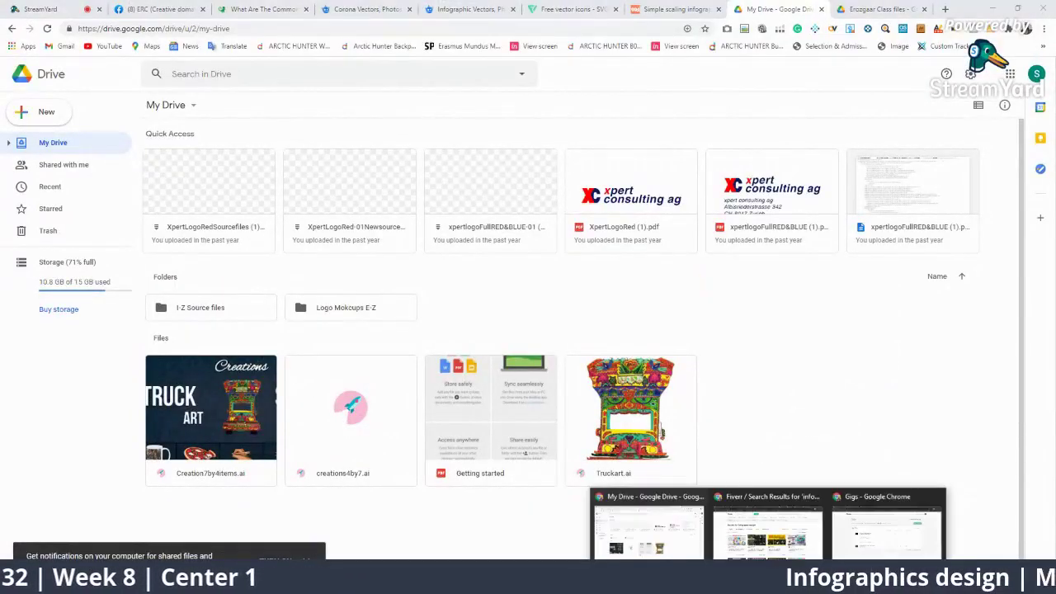
{"action": "left_click", "coordinate": [881, 524]}
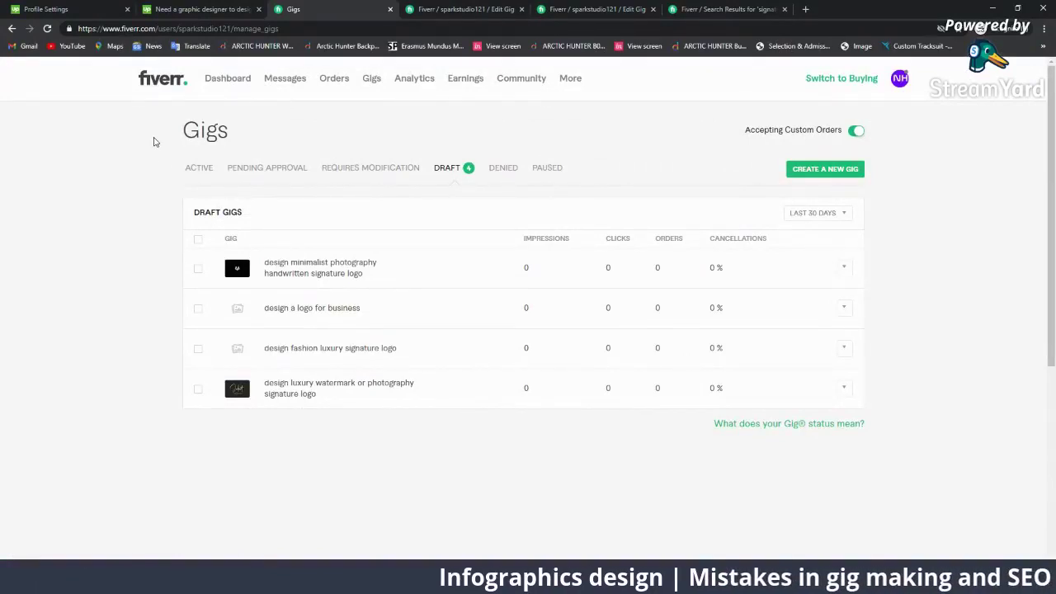
- Open the gig editor and save the overview to continue
{"action": "left_click", "coordinate": [489, 9]}
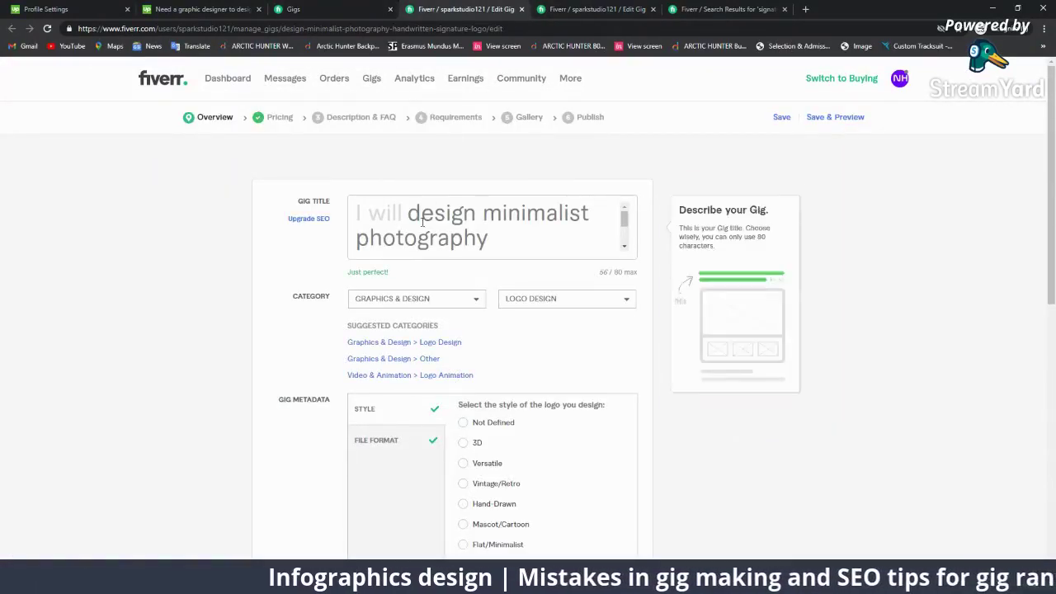
{"action": "scroll", "coordinate": [429, 231], "scroll_direction": "down", "scroll_amount": 1}
{"action": "scroll", "coordinate": [495, 346], "scroll_direction": "down", "scroll_amount": 3}
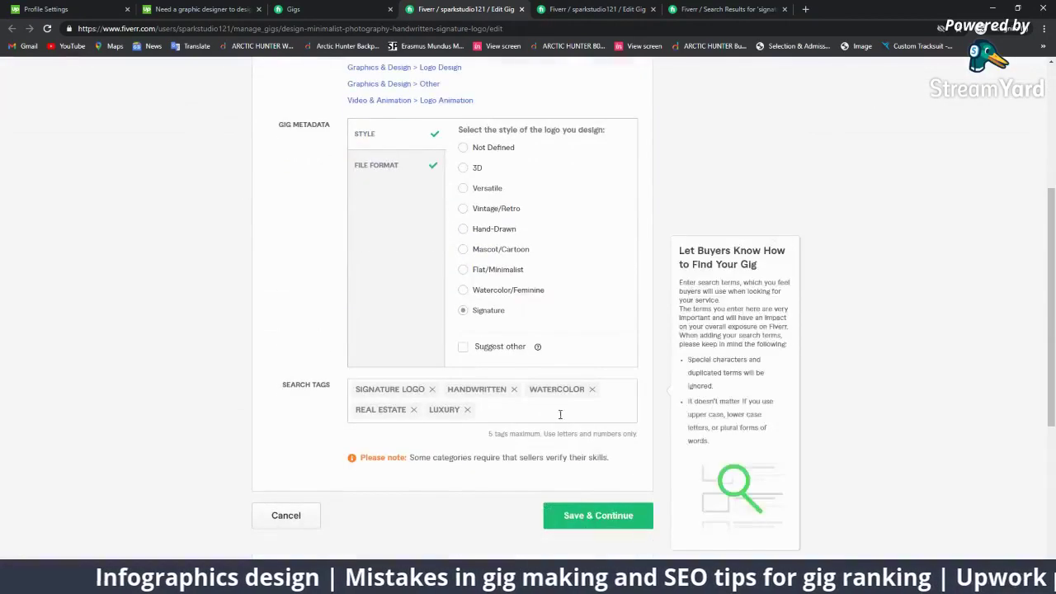
{"action": "left_click", "coordinate": [598, 515]}
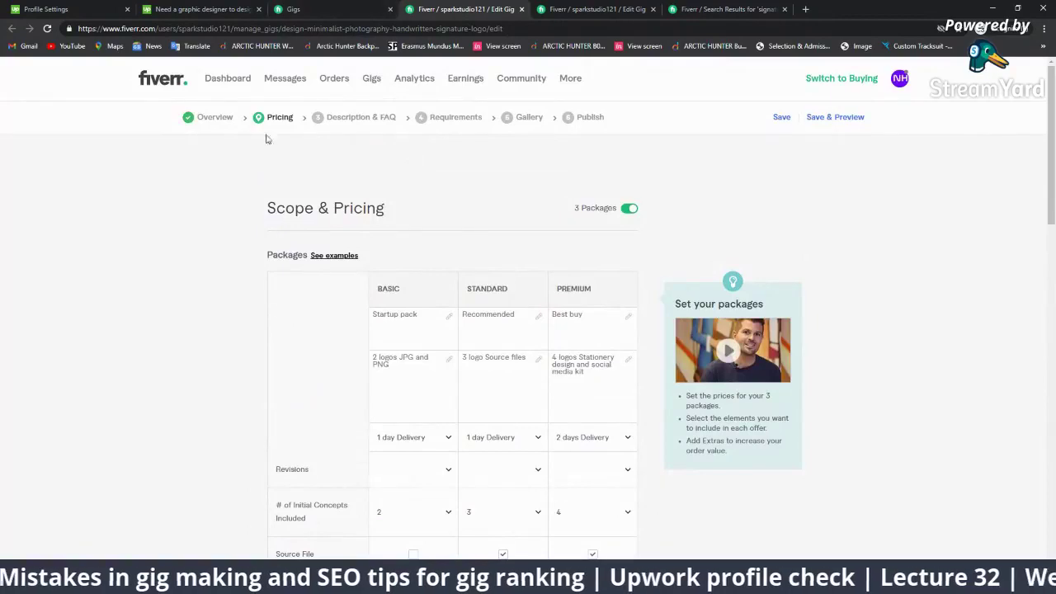
- Return to the Overview step, select the five search tags, and scroll back up to Gig Title
{"action": "left_click", "coordinate": [214, 117]}
{"action": "scroll", "coordinate": [330, 215], "scroll_direction": "down", "scroll_amount": 5}
{"action": "left_click_drag", "start_coordinate": [566, 224], "coordinate": [360, 215]}
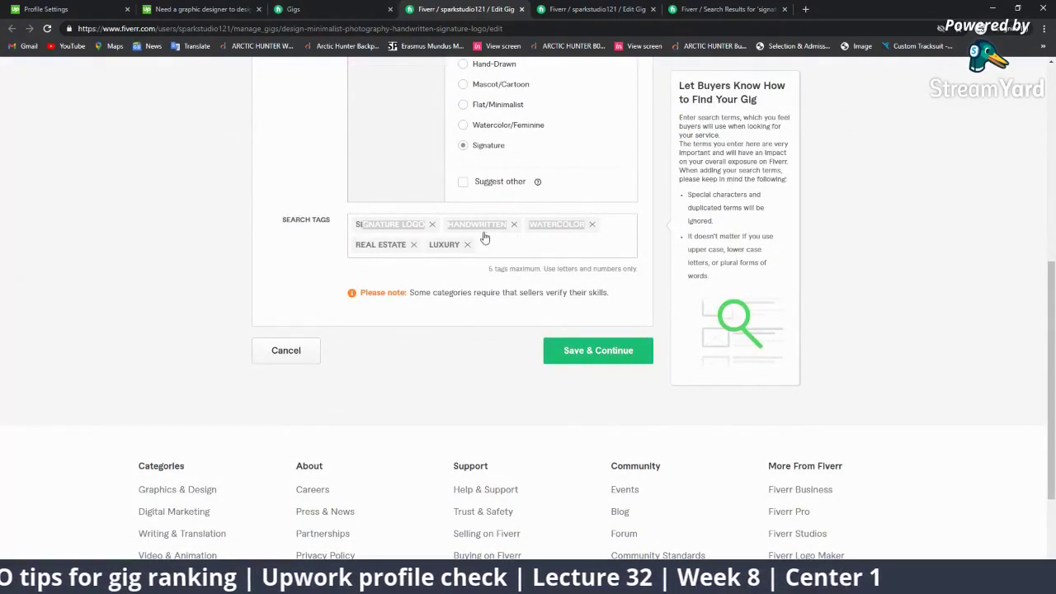
{"action": "left_click_drag", "start_coordinate": [505, 241], "coordinate": [347, 226]}
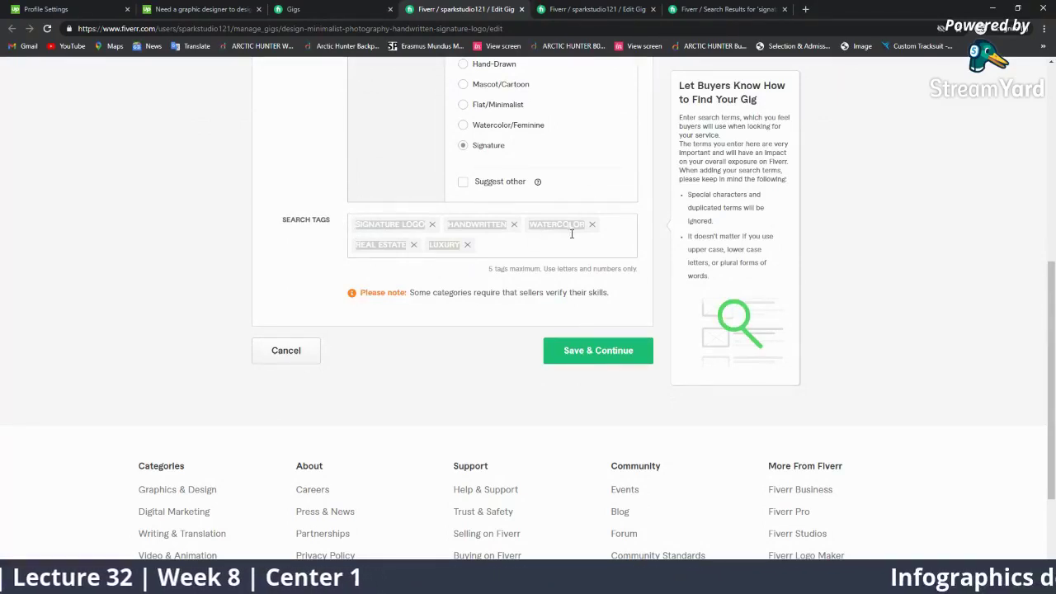
{"action": "scroll", "coordinate": [571, 233], "scroll_direction": "up", "scroll_amount": 2}
{"action": "scroll", "coordinate": [554, 266], "scroll_direction": "up", "scroll_amount": 2}
{"action": "scroll", "coordinate": [553, 267], "scroll_direction": "up", "scroll_amount": 1}
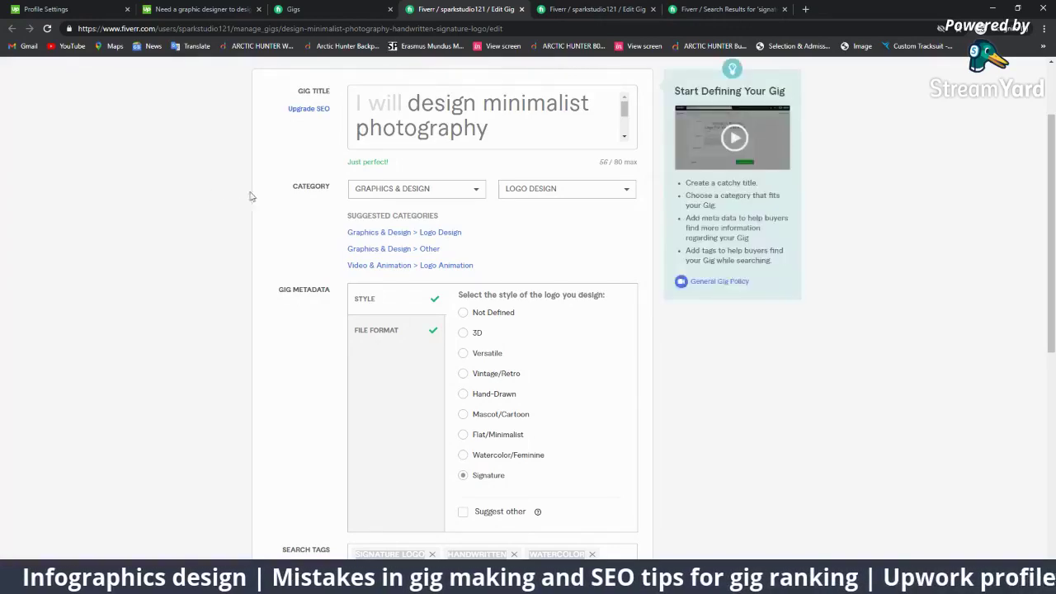
- Switch the subcategory to Other, then back to Logo Design
{"action": "left_click", "coordinate": [423, 253]}
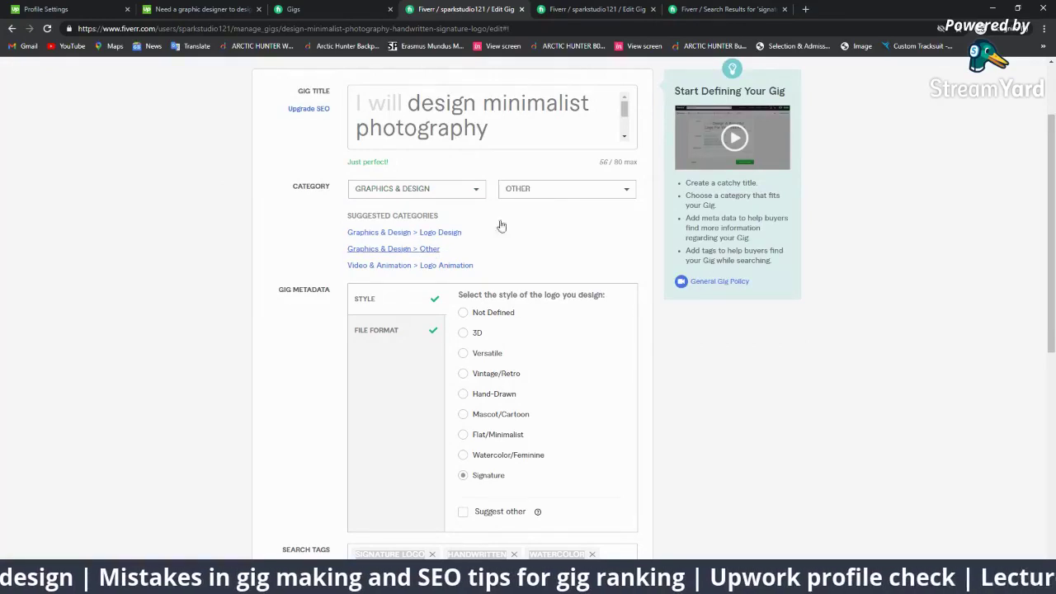
{"action": "left_click", "coordinate": [542, 191]}
{"action": "scroll", "coordinate": [522, 232], "scroll_direction": "up", "scroll_amount": 3}
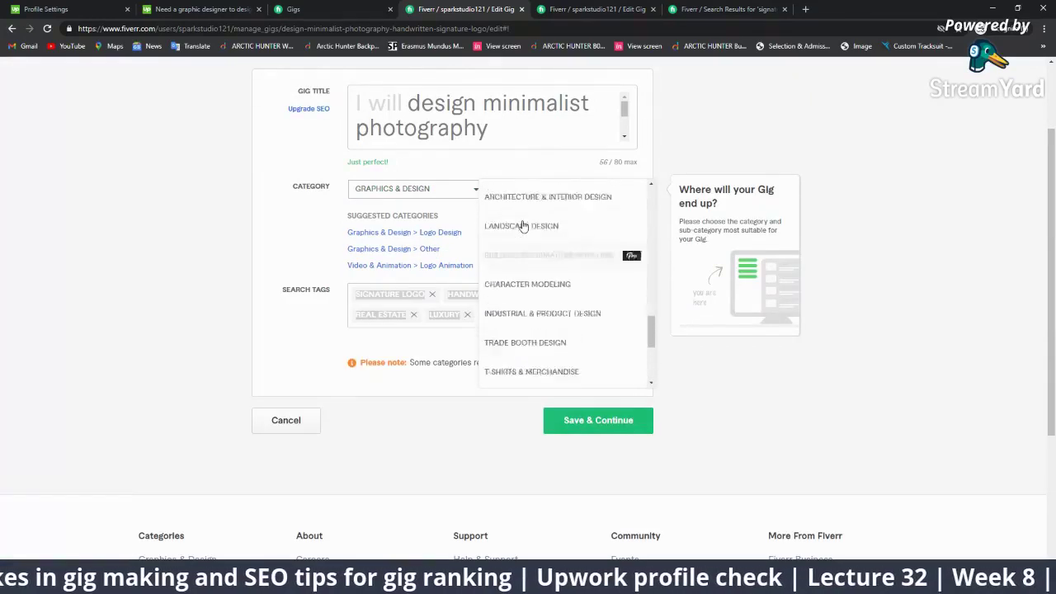
{"action": "scroll", "coordinate": [523, 231], "scroll_direction": "up", "scroll_amount": 3}
{"action": "scroll", "coordinate": [523, 229], "scroll_direction": "up", "scroll_amount": 3}
{"action": "scroll", "coordinate": [523, 228], "scroll_direction": "up", "scroll_amount": 3}
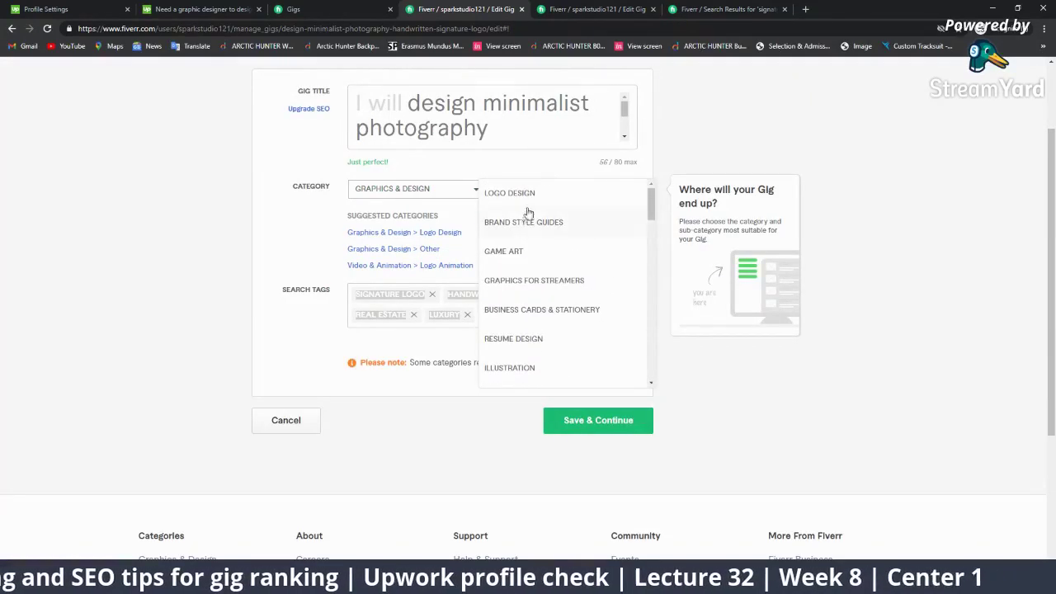
{"action": "left_click", "coordinate": [528, 206]}
{"action": "left_click", "coordinate": [540, 198]}
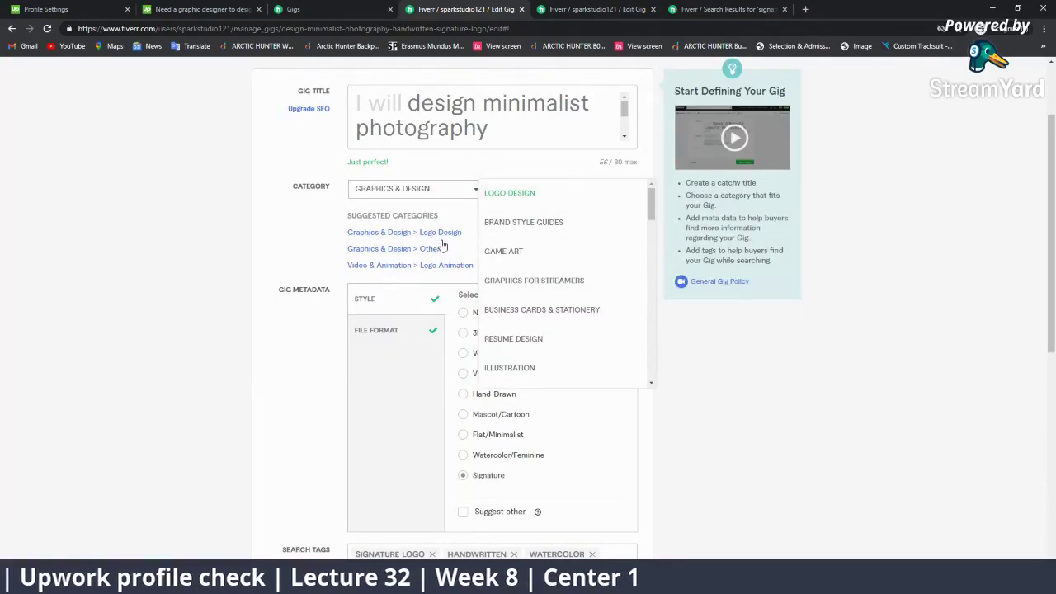
- Retype the title as 'design business card' and try the suggested Video & Animation > Logo Animation category
{"action": "left_click_drag", "start_coordinate": [492, 132], "coordinate": [366, 97]}
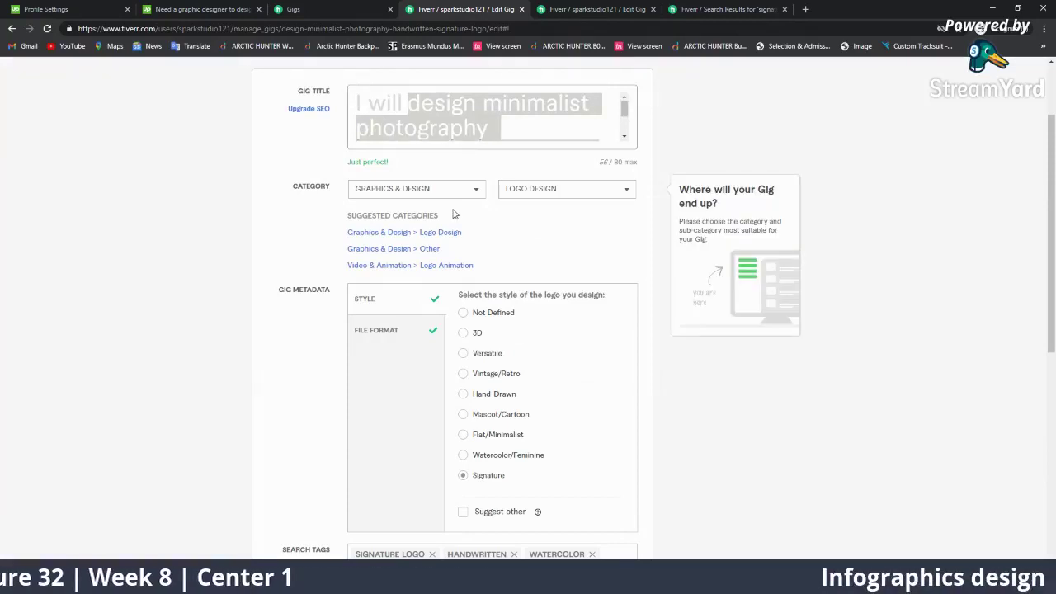
{"action": "type", "text": "busines"}
{"action": "key", "text": "BackSpace"}
{"action": "key", "text": "BackSpace"}
{"action": "key", "text": "BackSpace"}
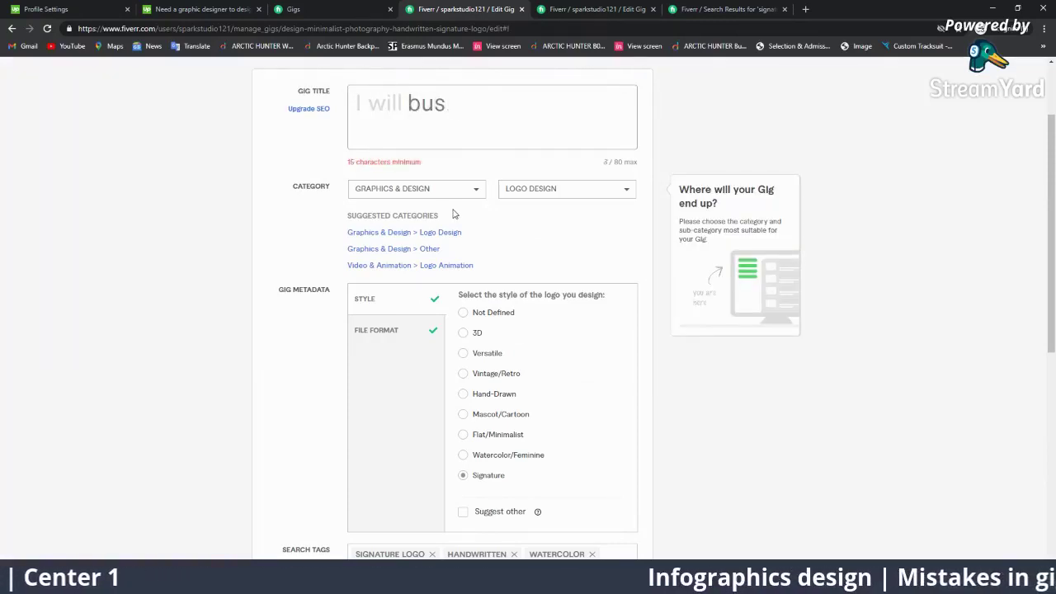
{"action": "key", "text": "BackSpace"}
{"action": "key", "text": "BackSpace"}
{"action": "key", "text": "BackSpace"}
{"action": "type", "text": "design busin"}
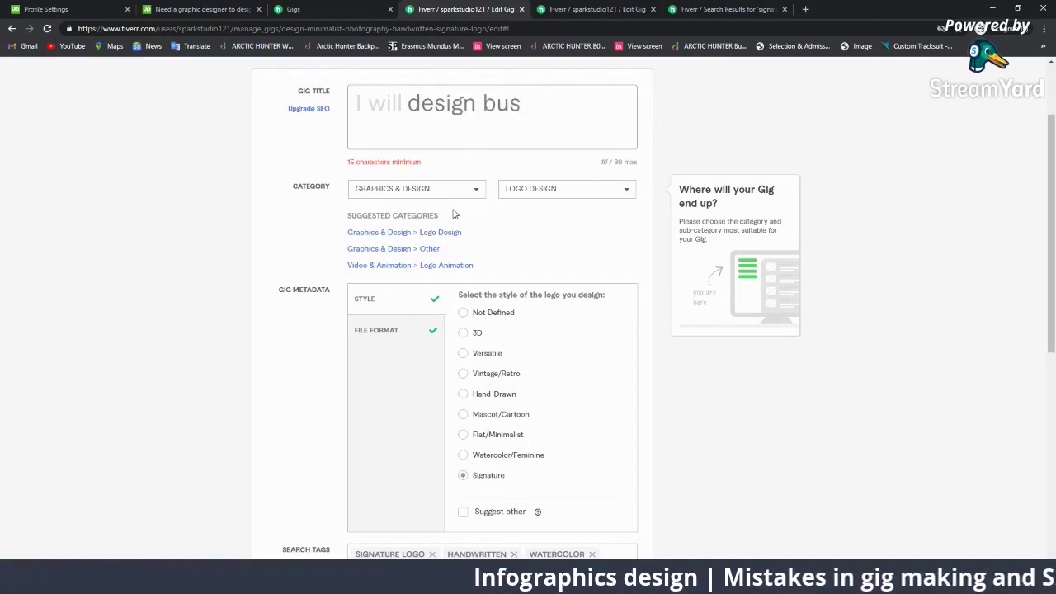
{"action": "type", "text": "ess ca"}
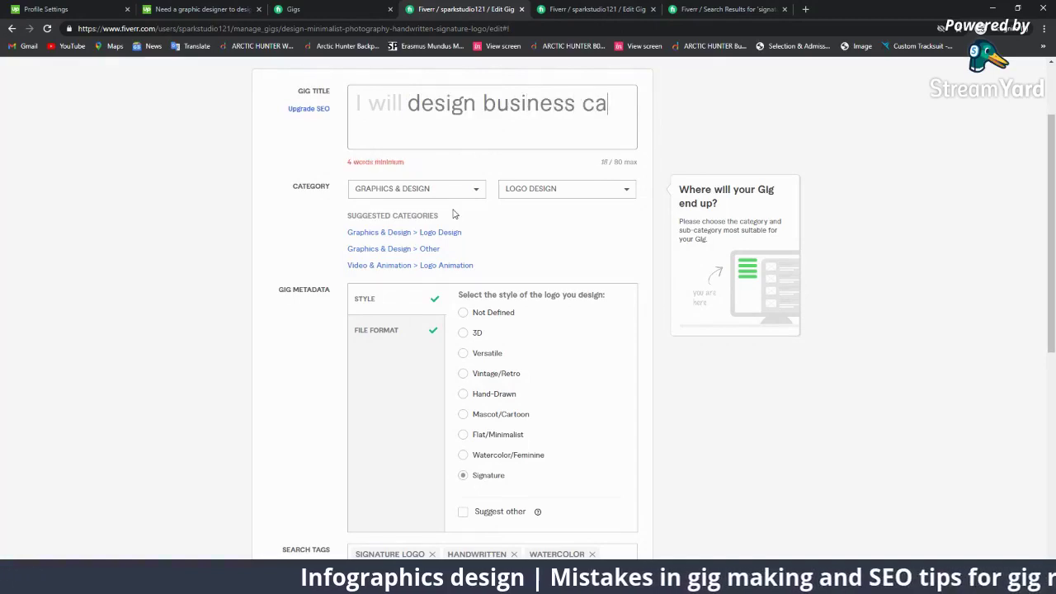
{"action": "type", "text": "rd"}
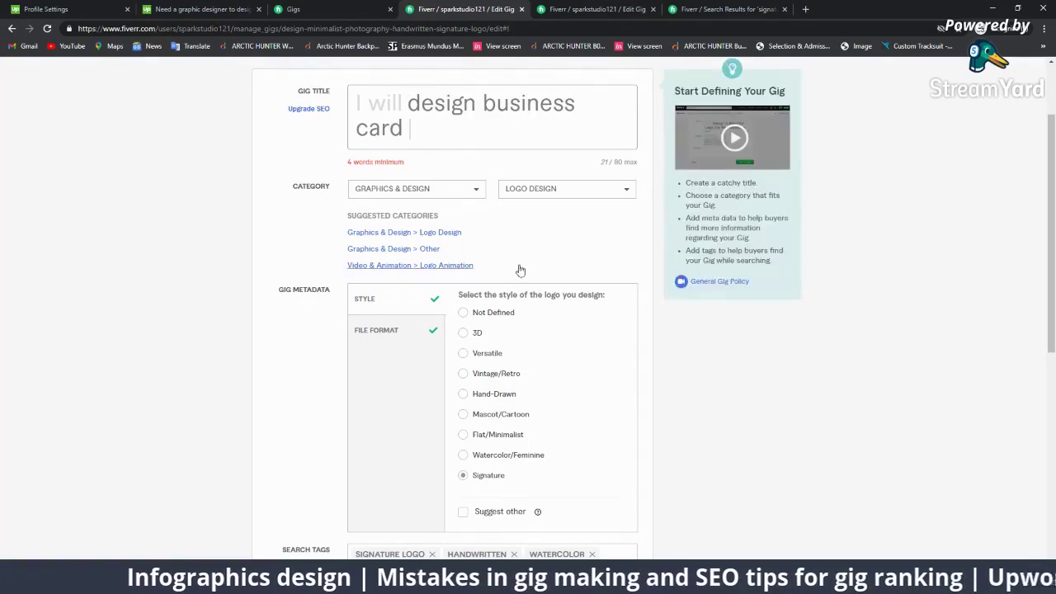
{"action": "left_click", "coordinate": [410, 265]}
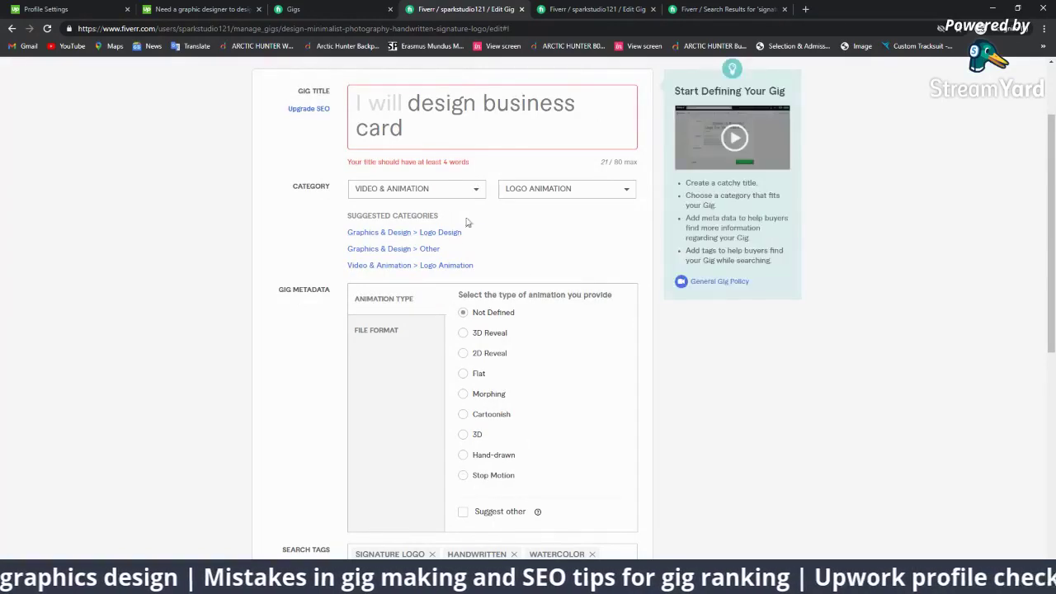
- Extend the title with 'for your' and 'and identit' wording after checking the main categories
{"action": "left_click", "coordinate": [460, 195]}
{"action": "left_click", "coordinate": [492, 135]}
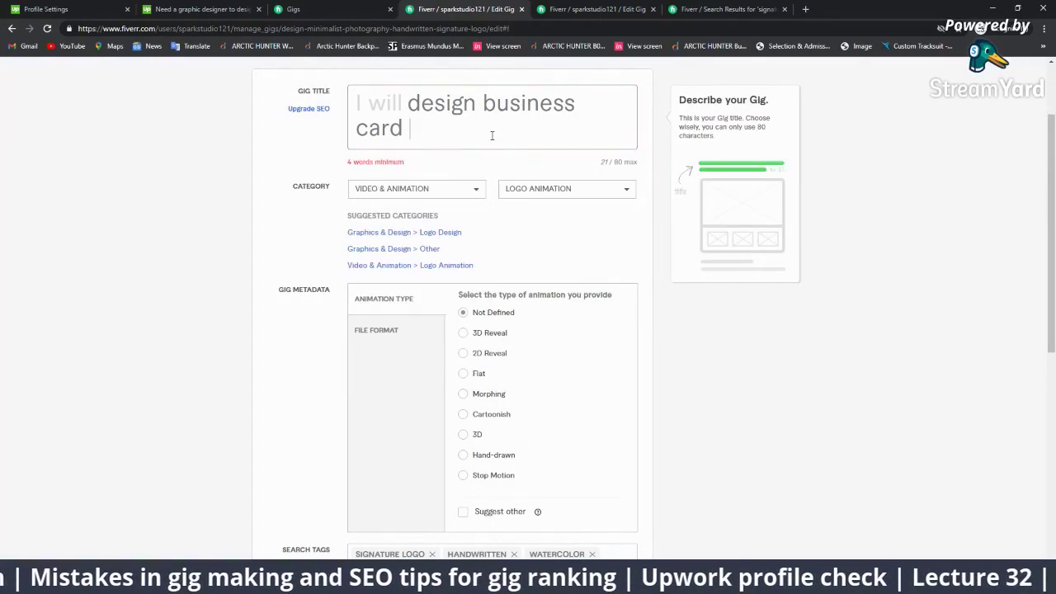
{"action": "type", "text": "for your b"}
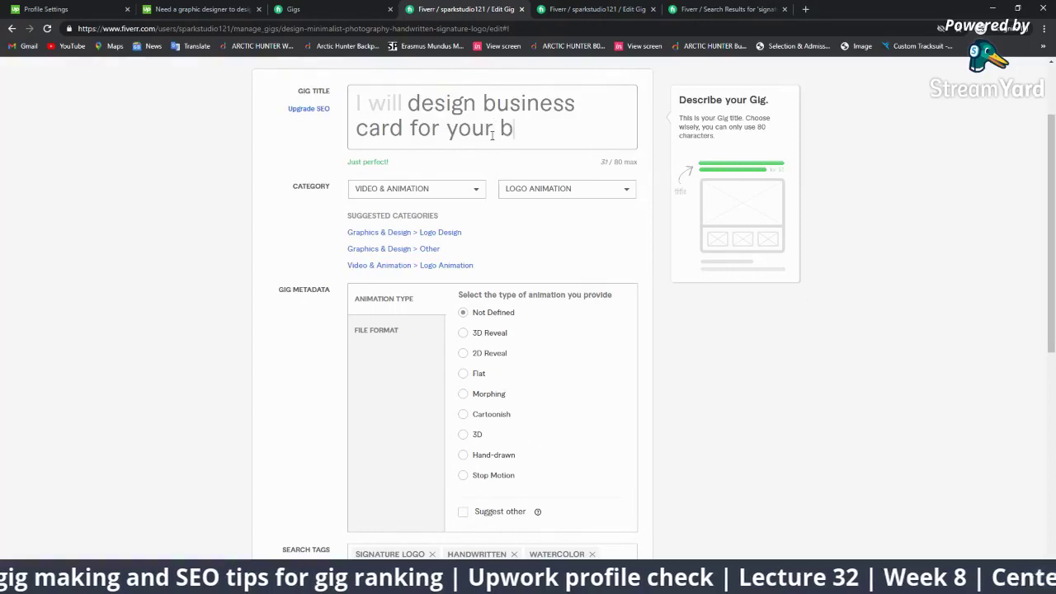
{"action": "type", "text": "us"}
{"action": "key", "text": "BackSpace"}
{"action": "key", "text": "BackSpace"}
{"action": "type", "text": "and iden"}
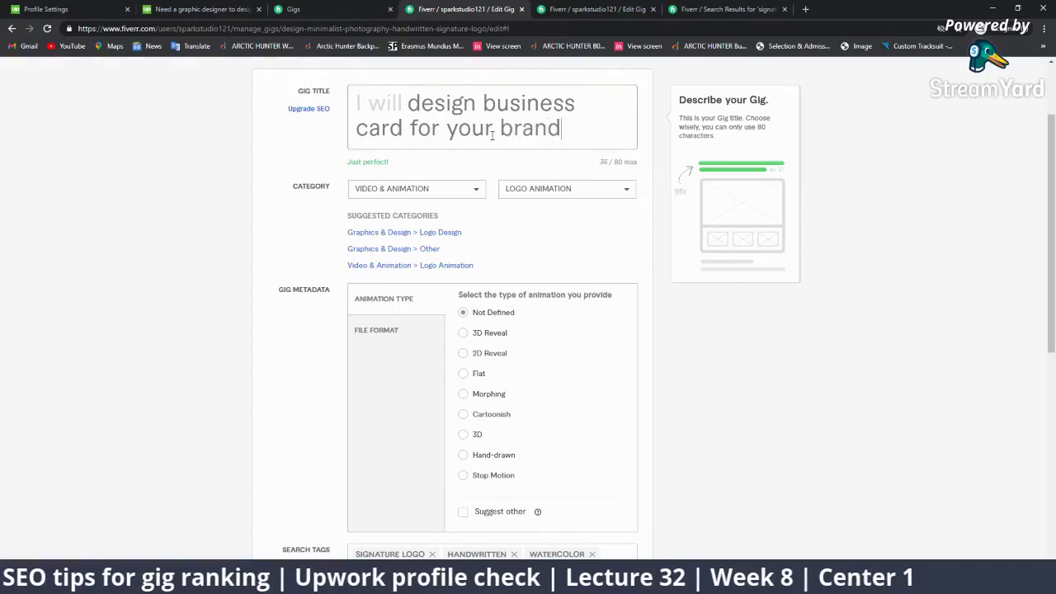
{"action": "type", "text": "tity"}
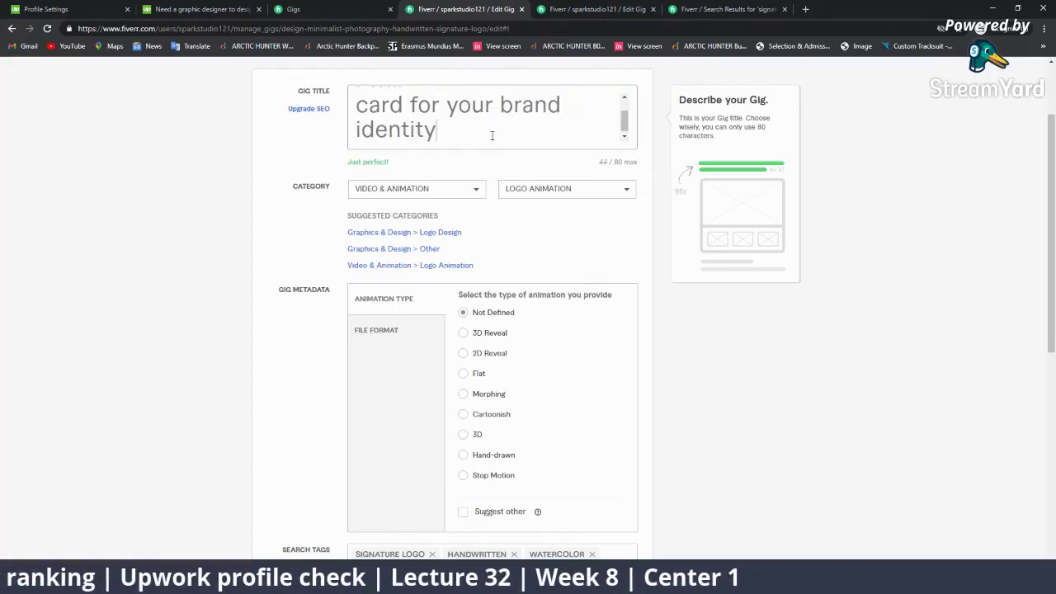
{"action": "left_click", "coordinate": [450, 173]}
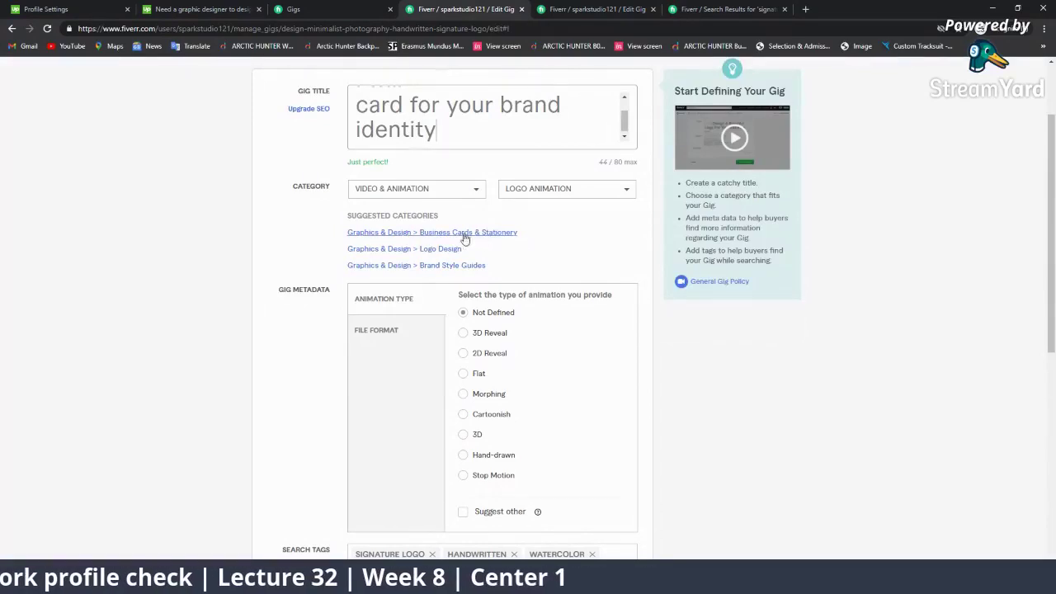
{"action": "left_click", "coordinate": [461, 125]}
{"action": "left_click", "coordinate": [495, 237]}
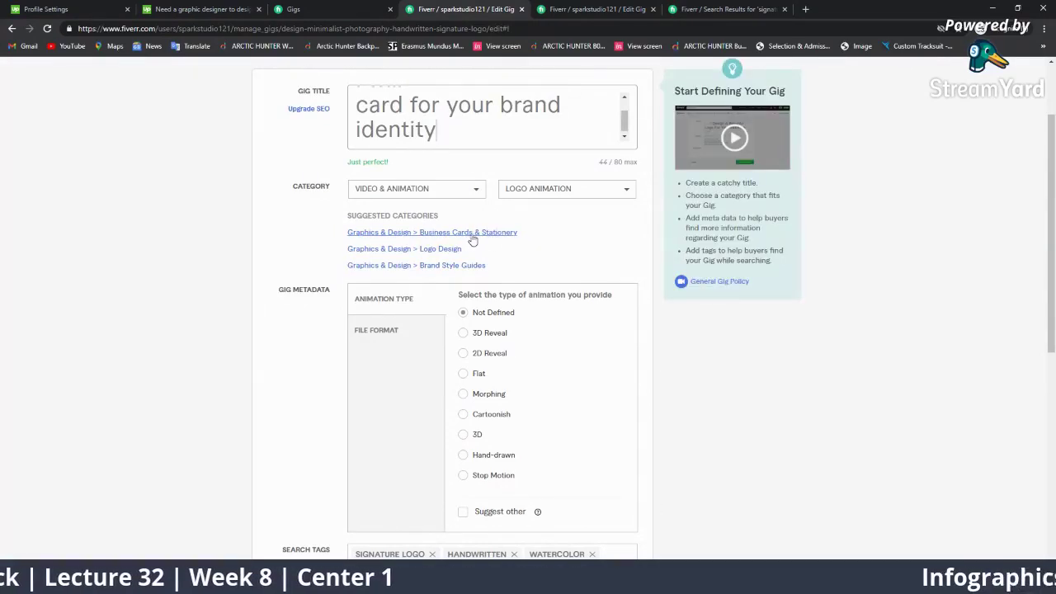
- Select the whole gig title and delete it
{"action": "left_click", "coordinate": [462, 132]}
{"action": "left_click_drag", "start_coordinate": [462, 132], "coordinate": [397, 109]}
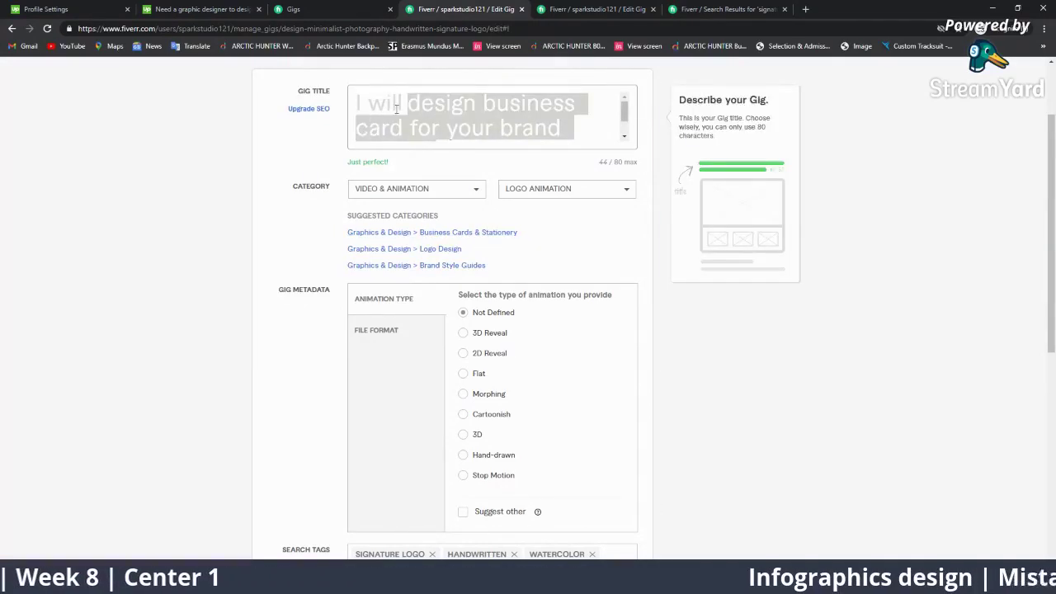
{"action": "left_click", "coordinate": [590, 260]}
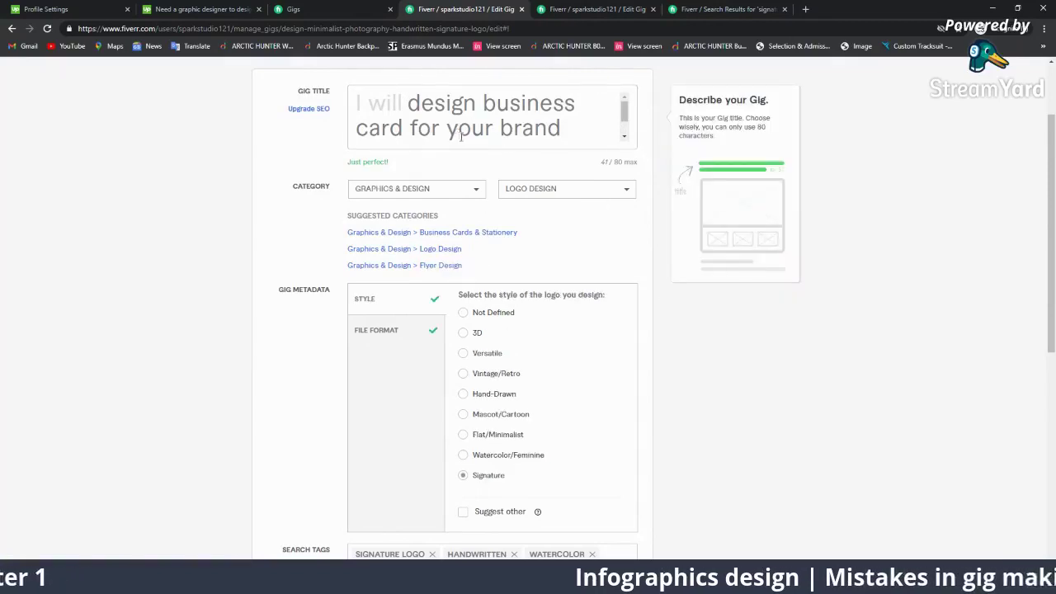
{"action": "scroll", "coordinate": [460, 134], "scroll_direction": "up", "scroll_amount": 1}
{"action": "left_click", "coordinate": [516, 182]}
{"action": "type", "text": "iden"}
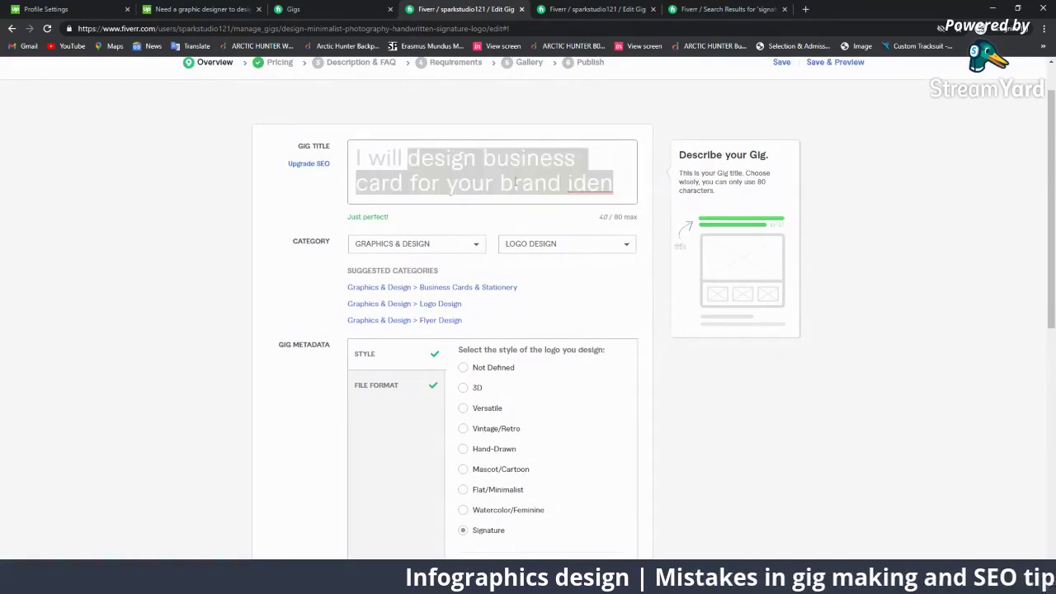
{"action": "key", "text": "BackSpace"}
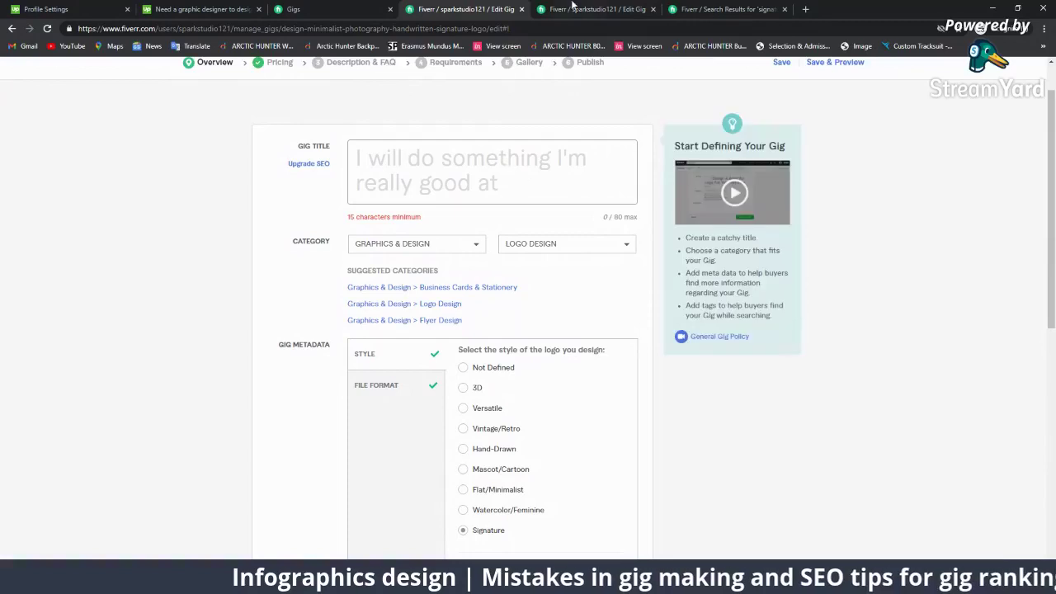
- Close the practice gig's tab and review the signature gig's overview and File Format metadata
{"action": "left_click", "coordinate": [521, 9]}
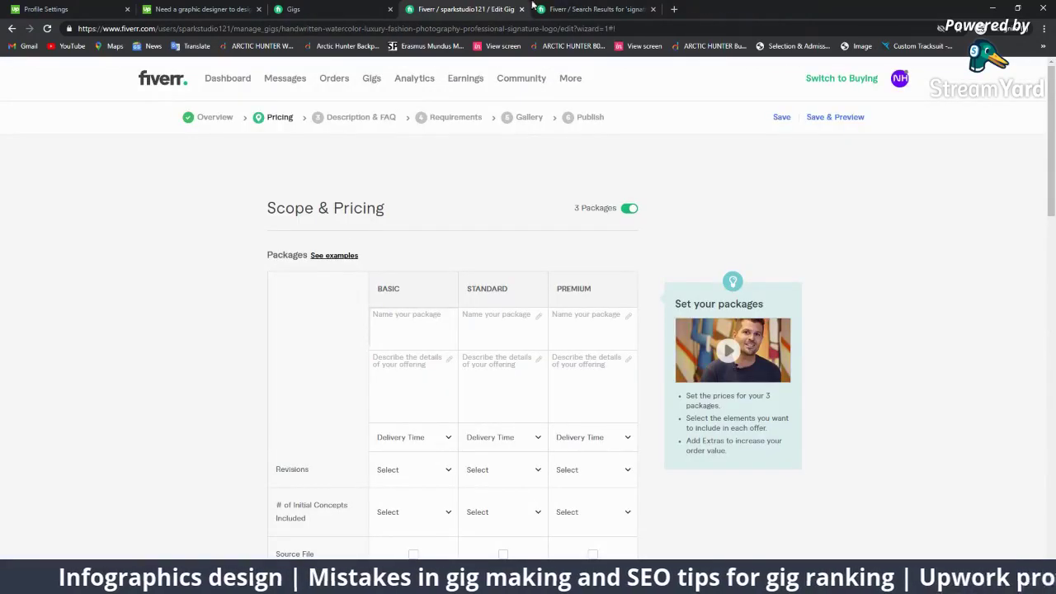
{"action": "left_click", "coordinate": [216, 121]}
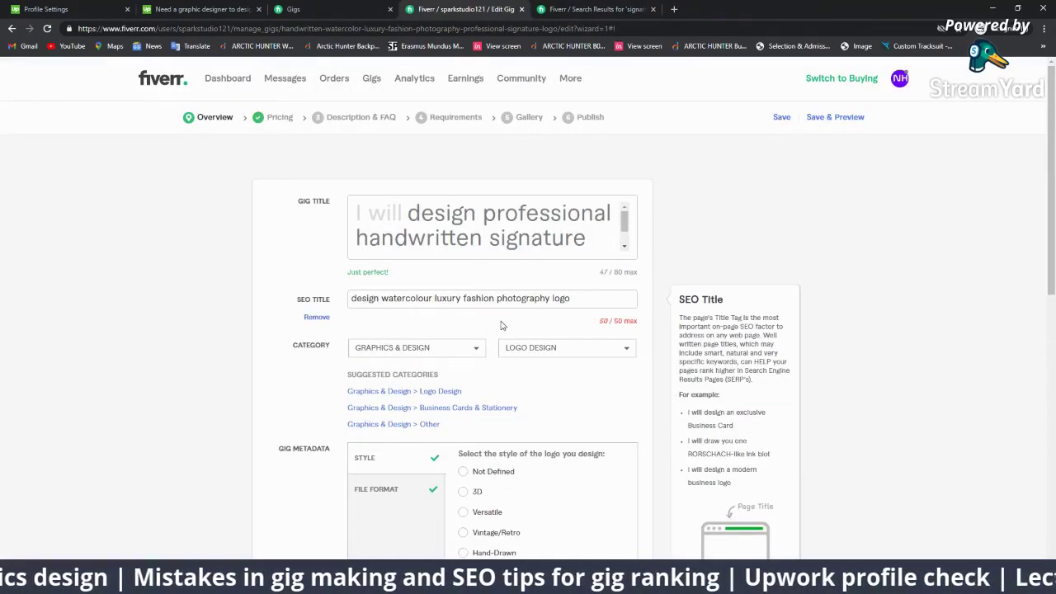
{"action": "scroll", "coordinate": [500, 325], "scroll_direction": "down", "scroll_amount": 2}
{"action": "scroll", "coordinate": [524, 395], "scroll_direction": "down", "scroll_amount": 2}
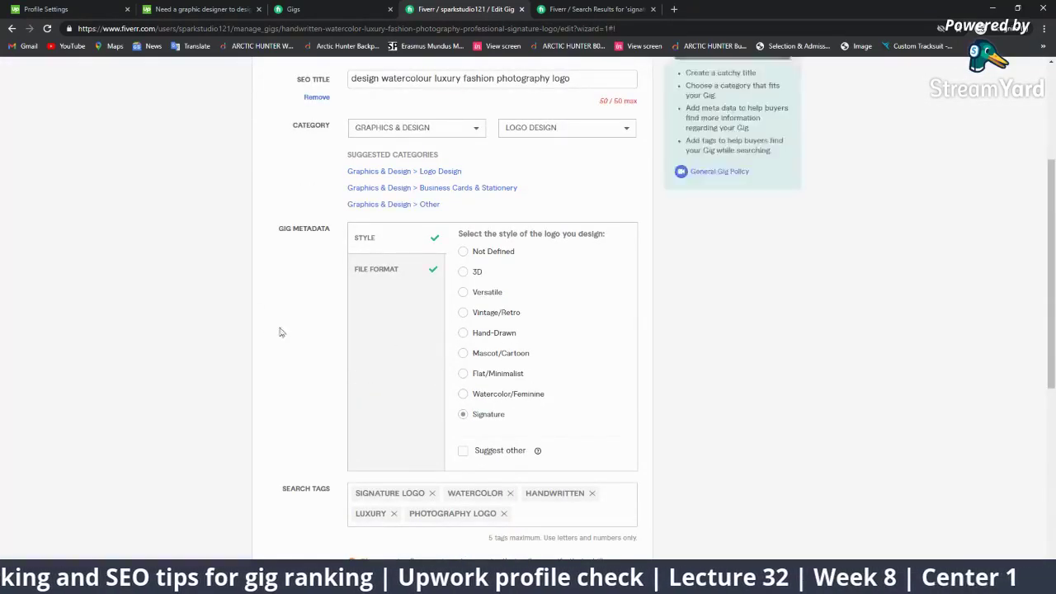
{"action": "left_click", "coordinate": [372, 269]}
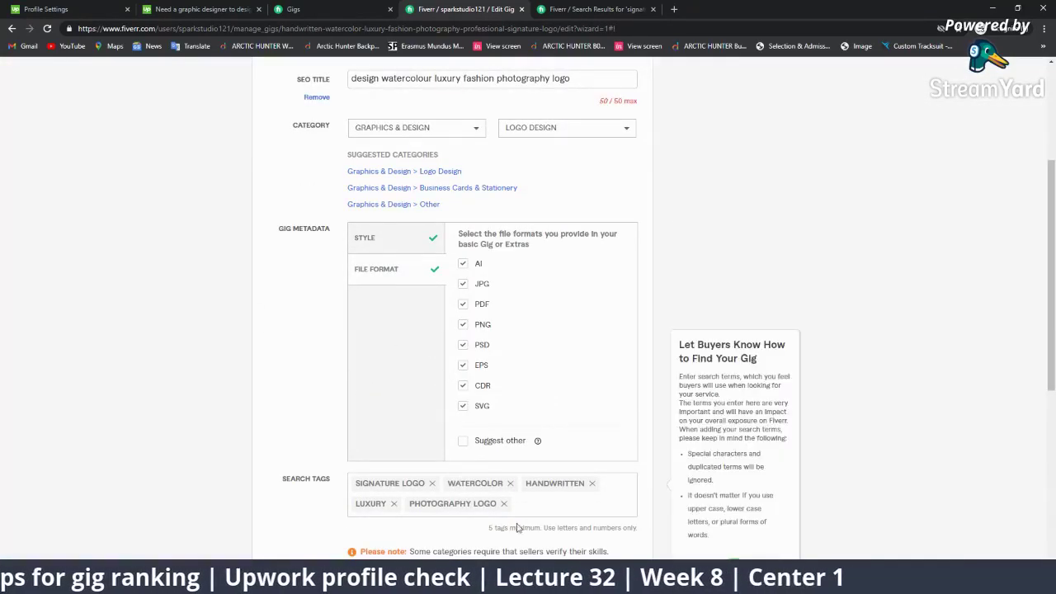
{"action": "scroll", "coordinate": [461, 485], "scroll_direction": "up", "scroll_amount": 3}
- Fill the Basic, Standard and Premium package names and descriptions with placeholder 's' text
{"action": "left_click", "coordinate": [279, 120]}
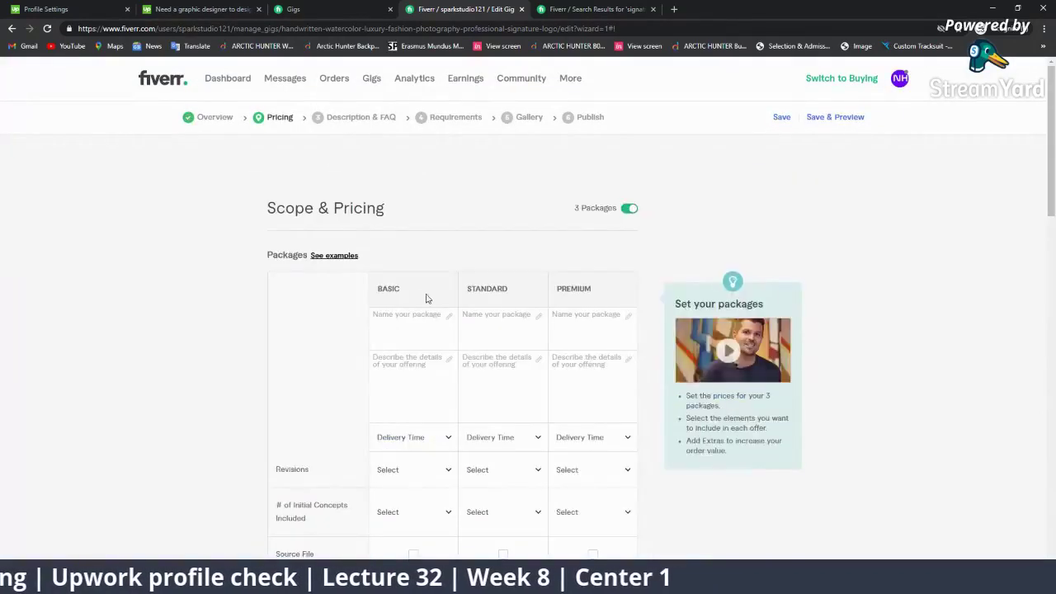
{"action": "scroll", "coordinate": [425, 296], "scroll_direction": "down", "scroll_amount": 2}
{"action": "scroll", "coordinate": [420, 300], "scroll_direction": "down", "scroll_amount": 1}
{"action": "scroll", "coordinate": [419, 330], "scroll_direction": "up", "scroll_amount": 1}
{"action": "scroll", "coordinate": [416, 345], "scroll_direction": "up", "scroll_amount": 1}
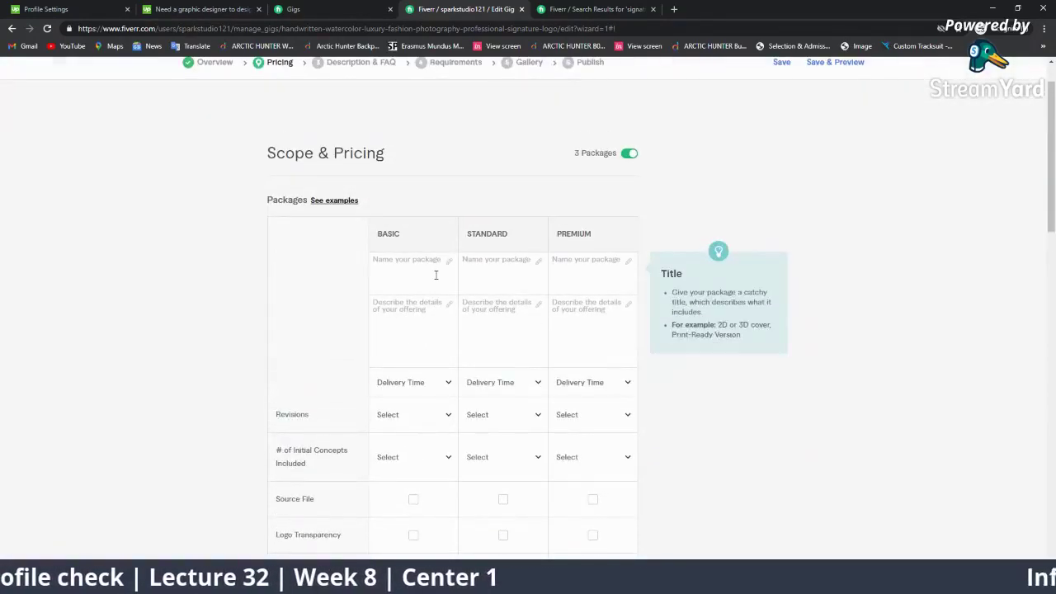
{"action": "type", "text": "ssss"}
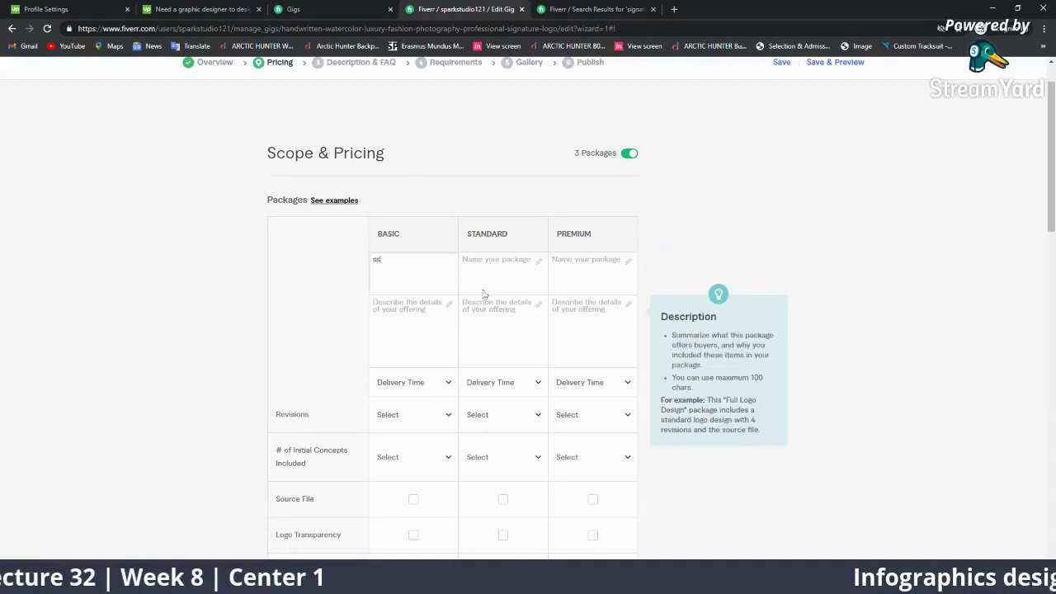
{"action": "left_click", "coordinate": [485, 285]}
{"action": "type", "text": "sss"}
{"action": "key", "text": "Tab"}
{"action": "type", "text": "s"}
{"action": "left_click", "coordinate": [514, 313]}
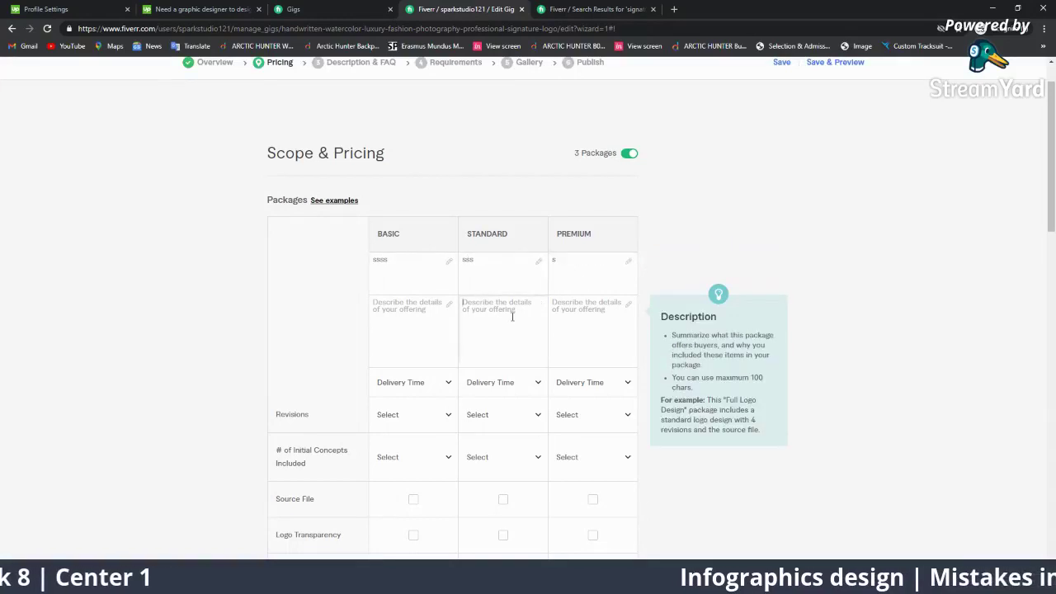
{"action": "type", "text": "ss"}
{"action": "key", "text": "shift+Tab"}
{"action": "type", "text": "s"}
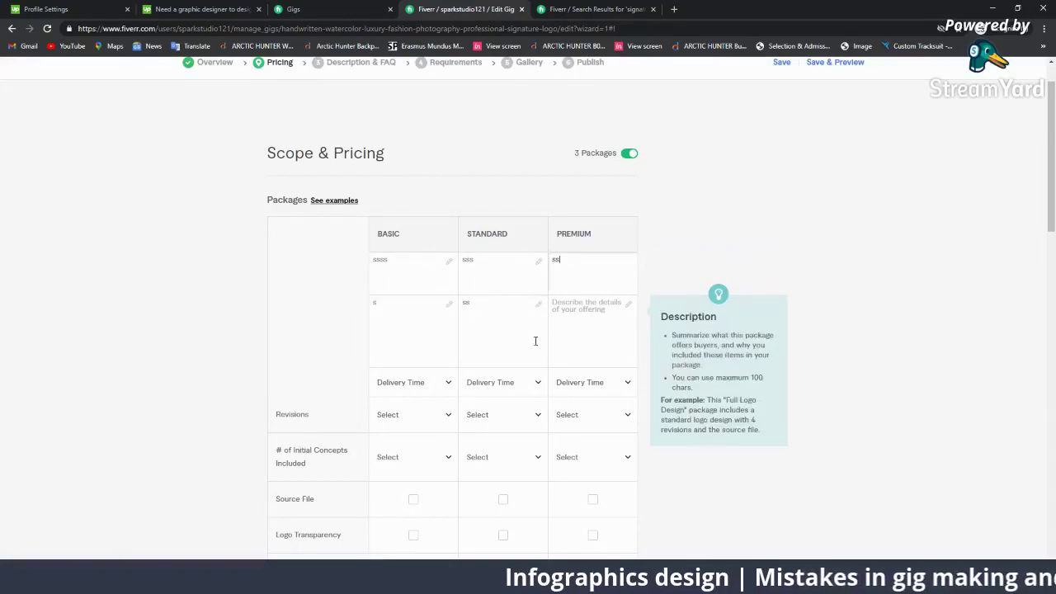
{"action": "left_click", "coordinate": [580, 321]}
{"action": "type", "text": "s"}
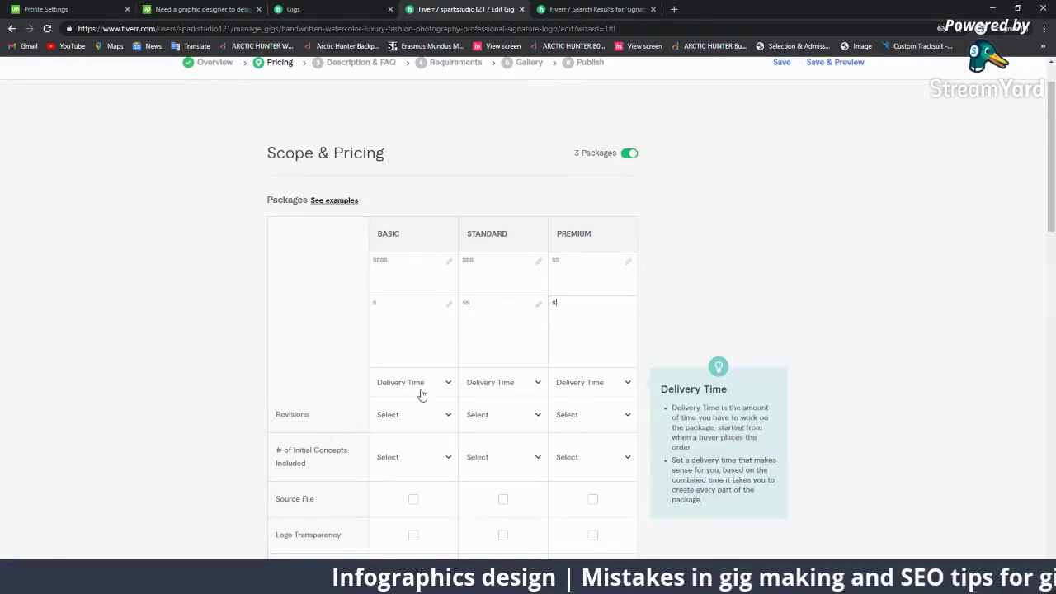
- Set Basic, Standard and Premium delivery times to 1, 2 and 3 days
{"action": "left_click", "coordinate": [421, 386]}
{"action": "left_click", "coordinate": [416, 456]}
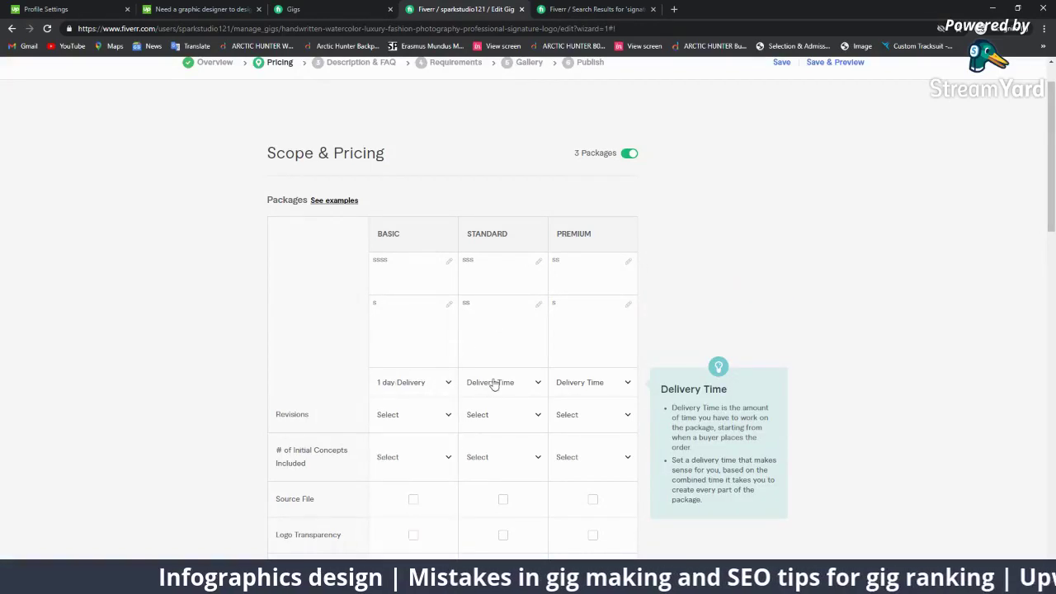
{"action": "left_click", "coordinate": [490, 382]}
{"action": "left_click", "coordinate": [493, 493]}
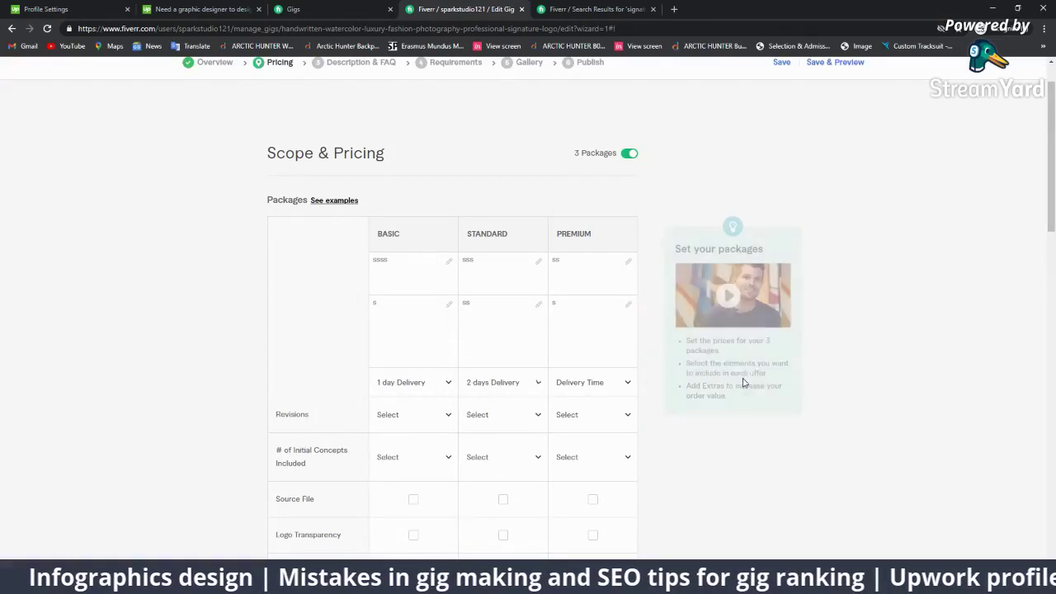
{"action": "left_click", "coordinate": [614, 382]}
{"action": "left_click", "coordinate": [577, 527]}
- Keep the Extra fast delivery gig extra enabled
{"action": "scroll", "coordinate": [424, 279], "scroll_direction": "down", "scroll_amount": 1}
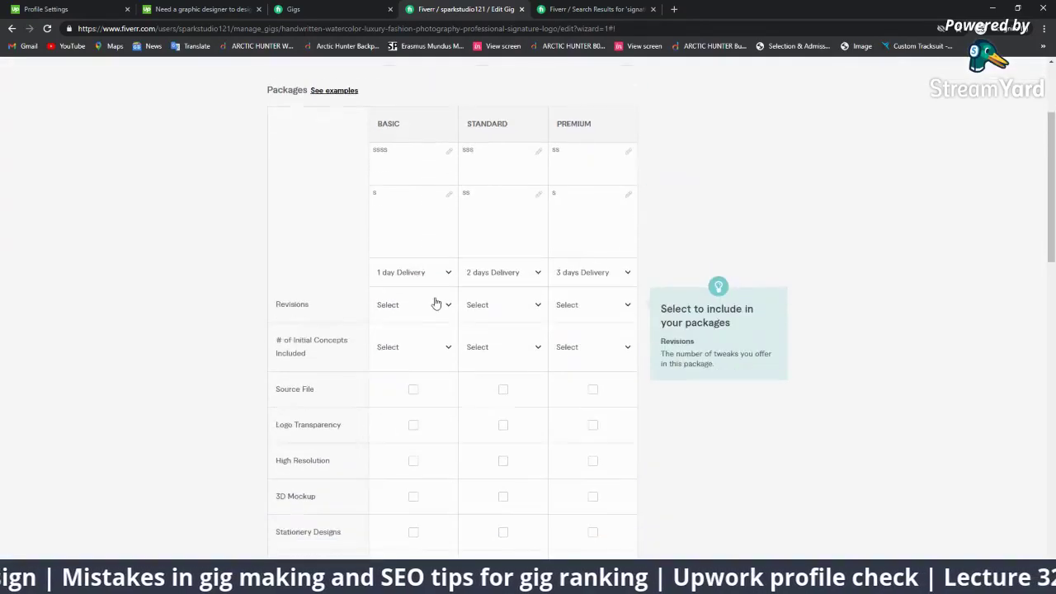
{"action": "scroll", "coordinate": [429, 326], "scroll_direction": "down", "scroll_amount": 3}
{"action": "scroll", "coordinate": [426, 319], "scroll_direction": "down", "scroll_amount": 1}
{"action": "scroll", "coordinate": [429, 297], "scroll_direction": "down", "scroll_amount": 1}
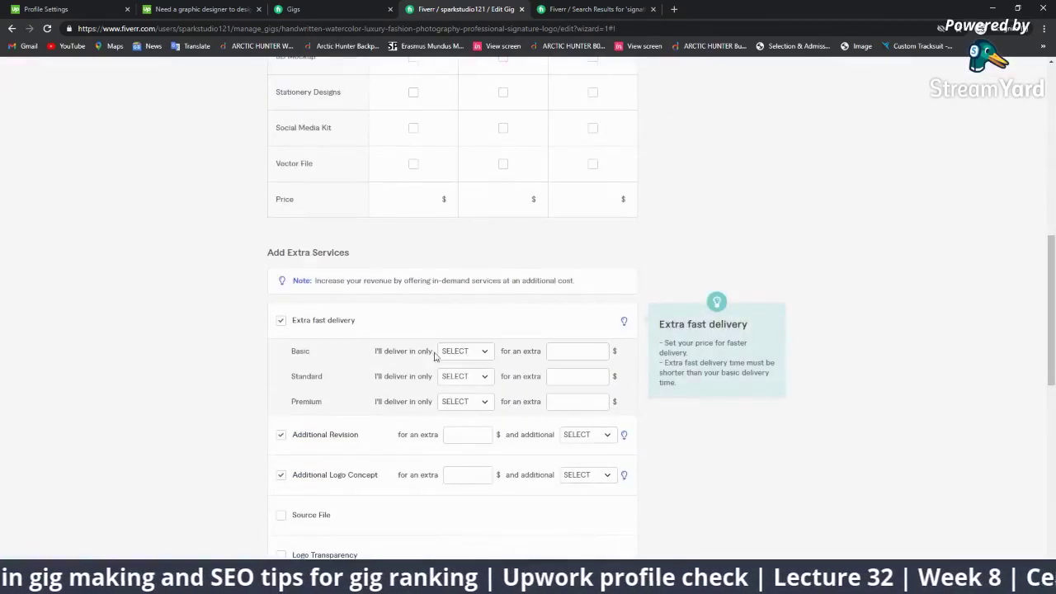
{"action": "scroll", "coordinate": [424, 334], "scroll_direction": "down", "scroll_amount": 3}
{"action": "scroll", "coordinate": [417, 321], "scroll_direction": "up", "scroll_amount": 2}
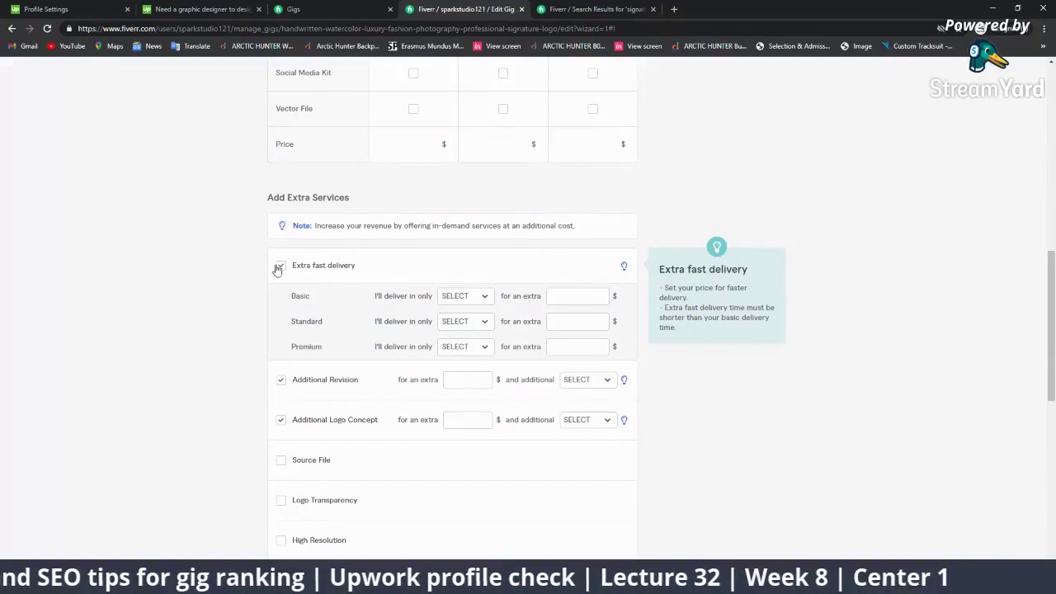
{"action": "left_click_drag", "start_coordinate": [366, 270], "coordinate": [291, 272]}
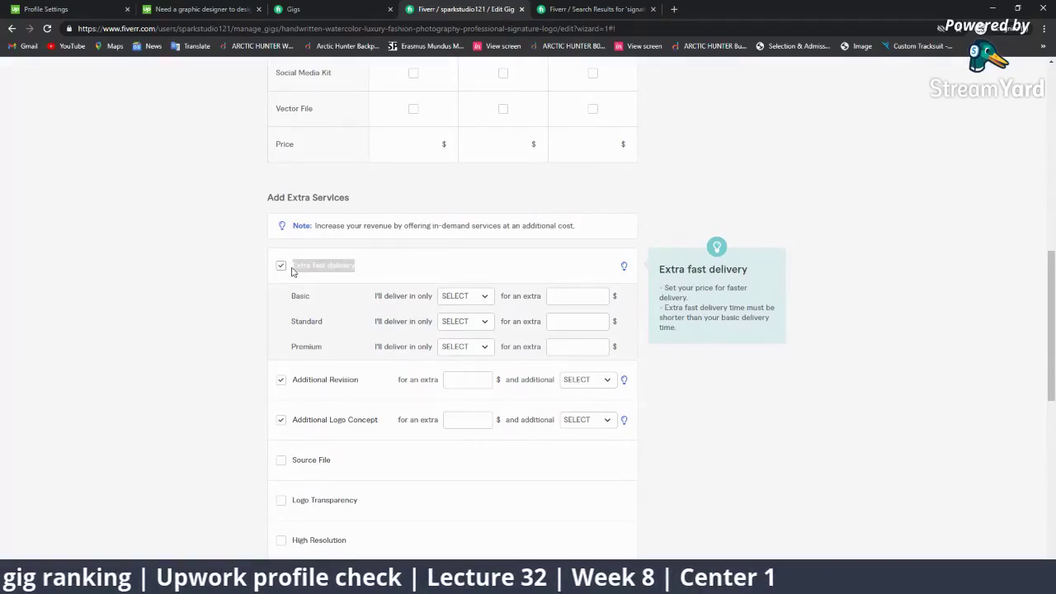
{"action": "left_click", "coordinate": [372, 272]}
{"action": "left_click", "coordinate": [281, 265]}
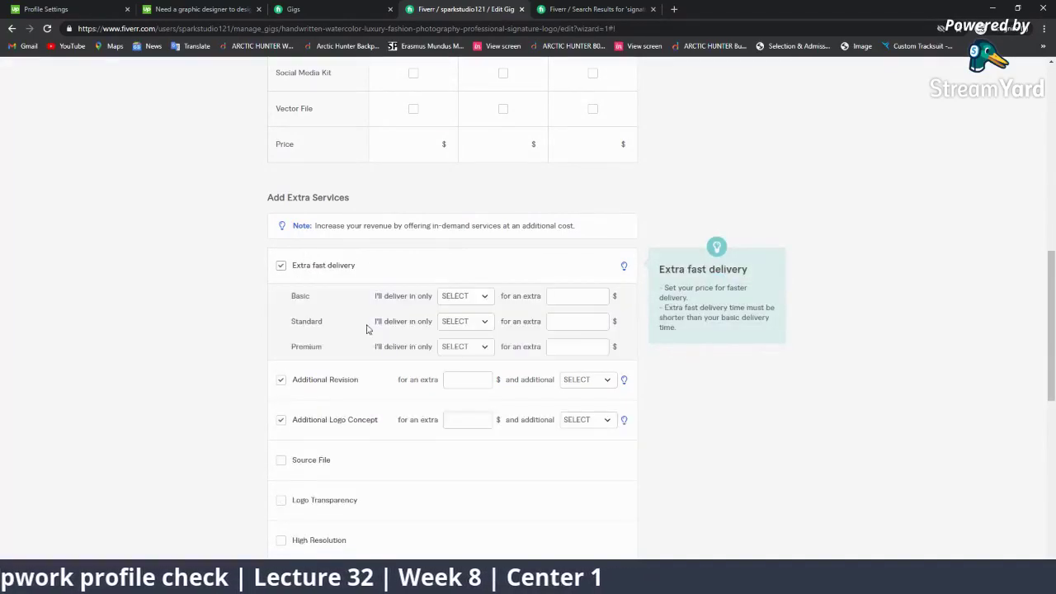
- Set Basic extra-fast delivery to 1 DAY and enter its $20 extra fee
{"action": "left_click", "coordinate": [481, 299]}
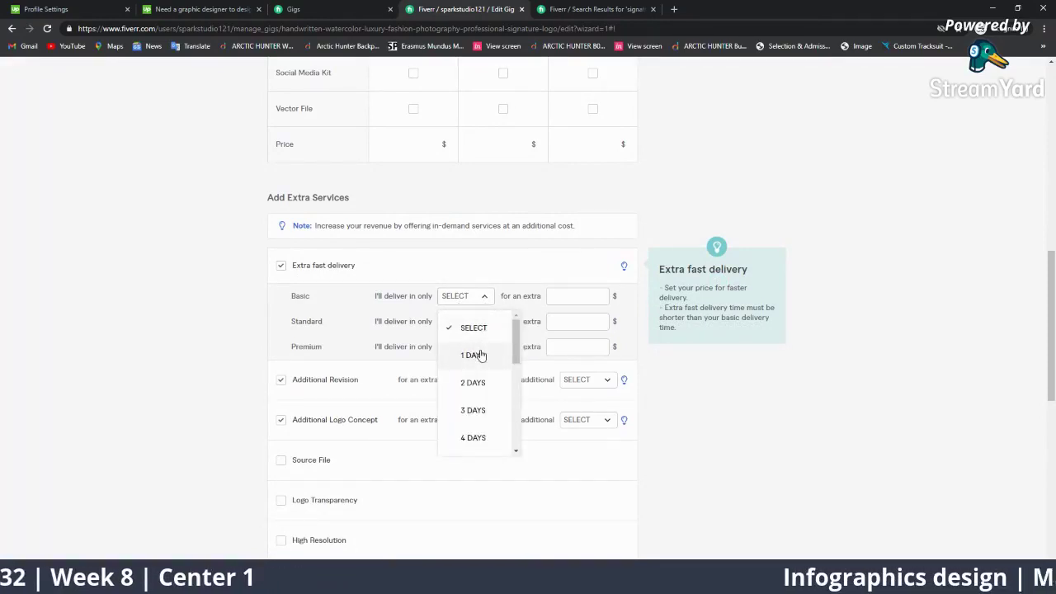
{"action": "left_click", "coordinate": [476, 360]}
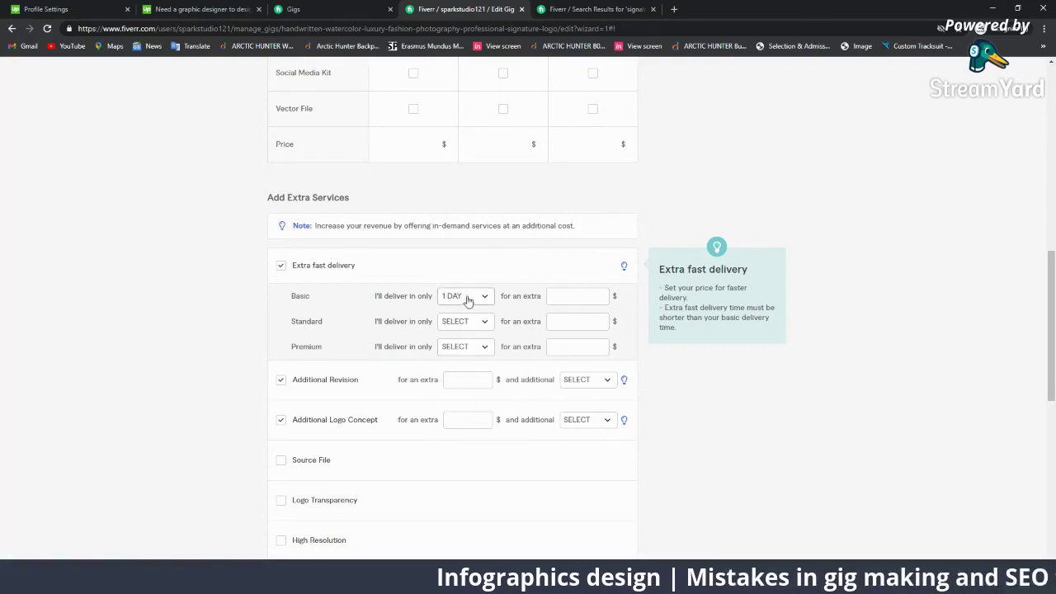
{"action": "scroll", "coordinate": [473, 308], "scroll_direction": "up", "scroll_amount": 3}
{"action": "scroll", "coordinate": [420, 259], "scroll_direction": "up", "scroll_amount": 2}
{"action": "scroll", "coordinate": [420, 275], "scroll_direction": "up", "scroll_amount": 1}
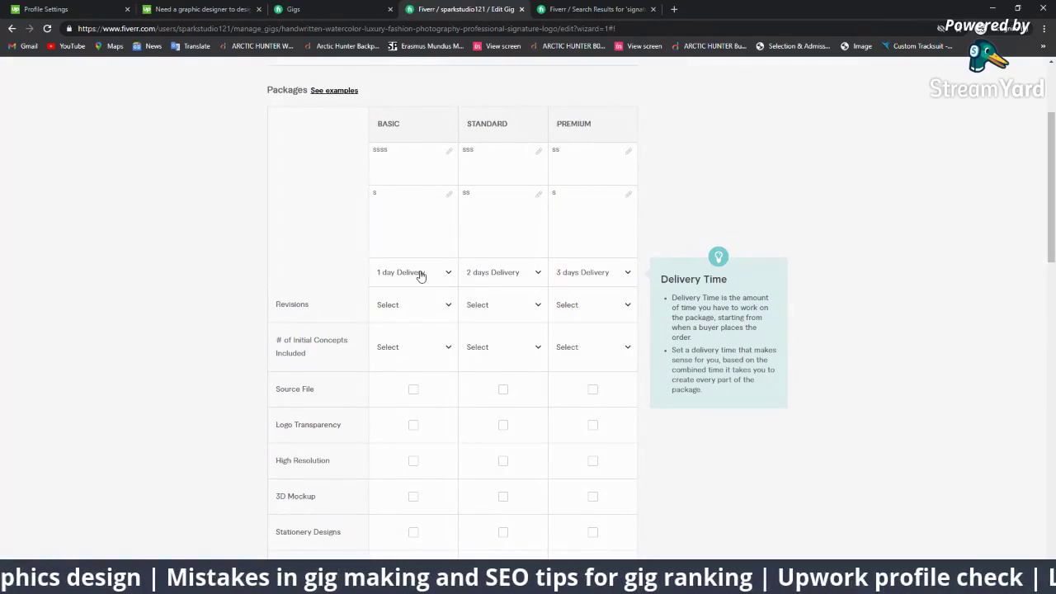
{"action": "scroll", "coordinate": [420, 275], "scroll_direction": "down", "scroll_amount": 3}
{"action": "scroll", "coordinate": [473, 404], "scroll_direction": "down", "scroll_amount": 3}
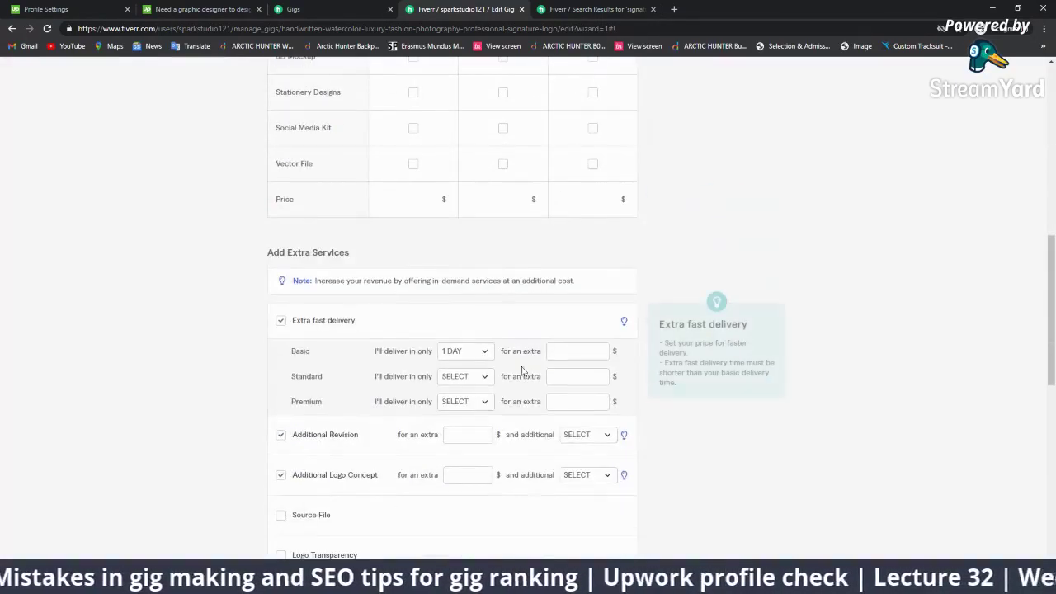
{"action": "left_click", "coordinate": [564, 350]}
{"action": "type", "text": "20"}
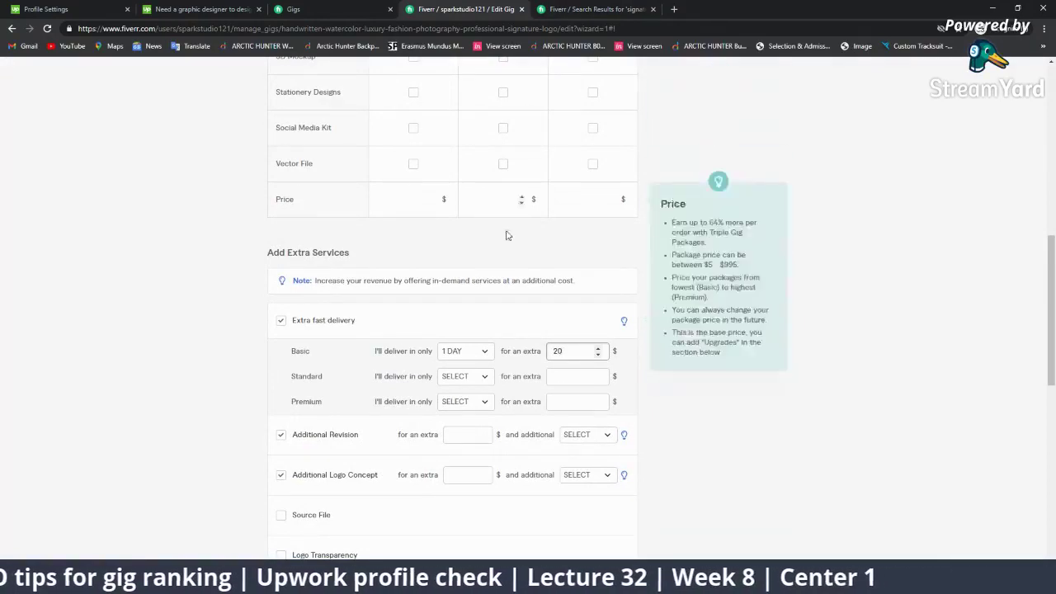
{"action": "scroll", "coordinate": [423, 254], "scroll_direction": "up", "scroll_amount": 3}
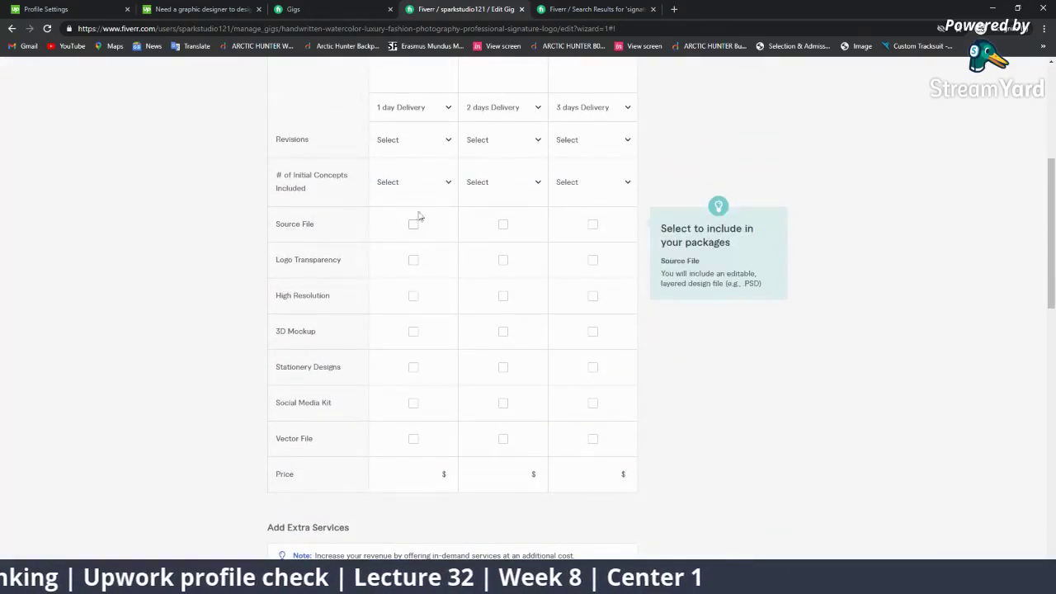
- Set 1 initial concept for Basic and Premium and 0 revisions for all three packages
{"action": "left_click", "coordinate": [416, 187]}
{"action": "left_click", "coordinate": [421, 258]}
{"action": "left_click", "coordinate": [502, 183]}
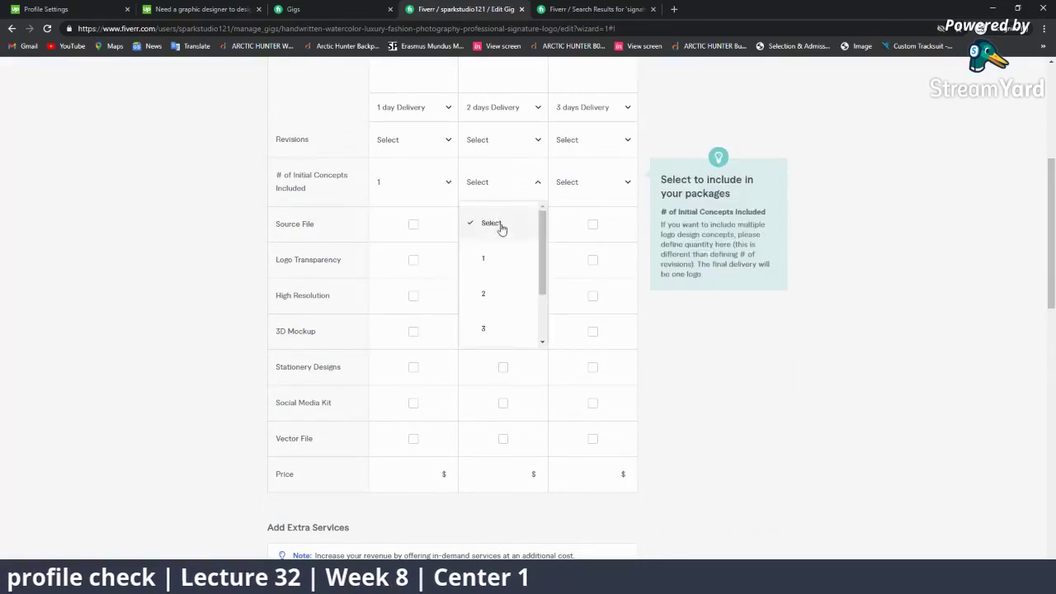
{"action": "left_click", "coordinate": [560, 196]}
{"action": "left_click", "coordinate": [571, 265]}
{"action": "left_click", "coordinate": [582, 139]}
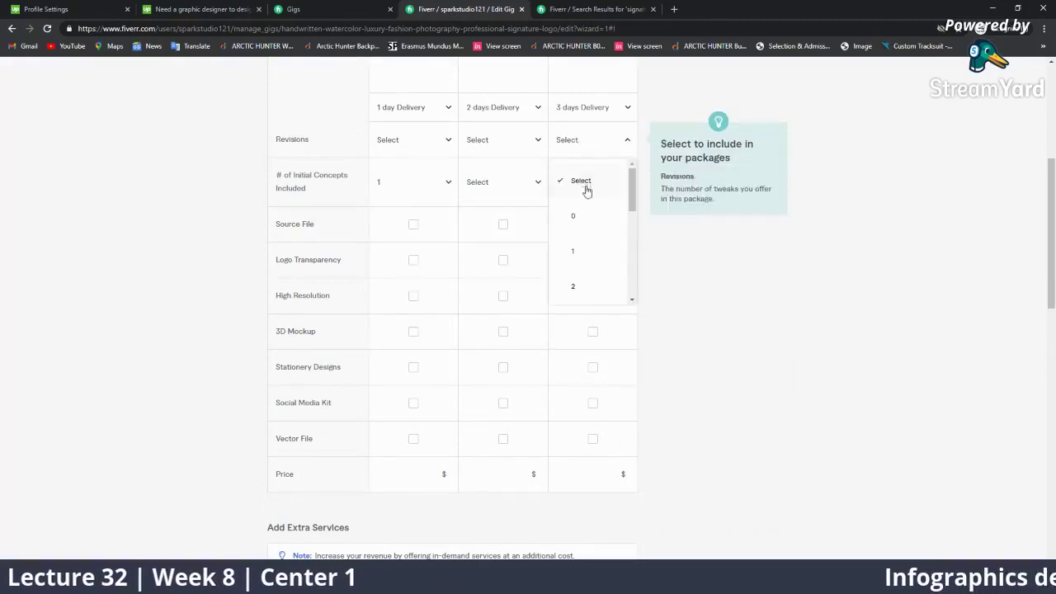
{"action": "left_click", "coordinate": [575, 212]}
{"action": "left_click", "coordinate": [499, 139]}
{"action": "left_click", "coordinate": [487, 212]}
{"action": "left_click", "coordinate": [415, 142]}
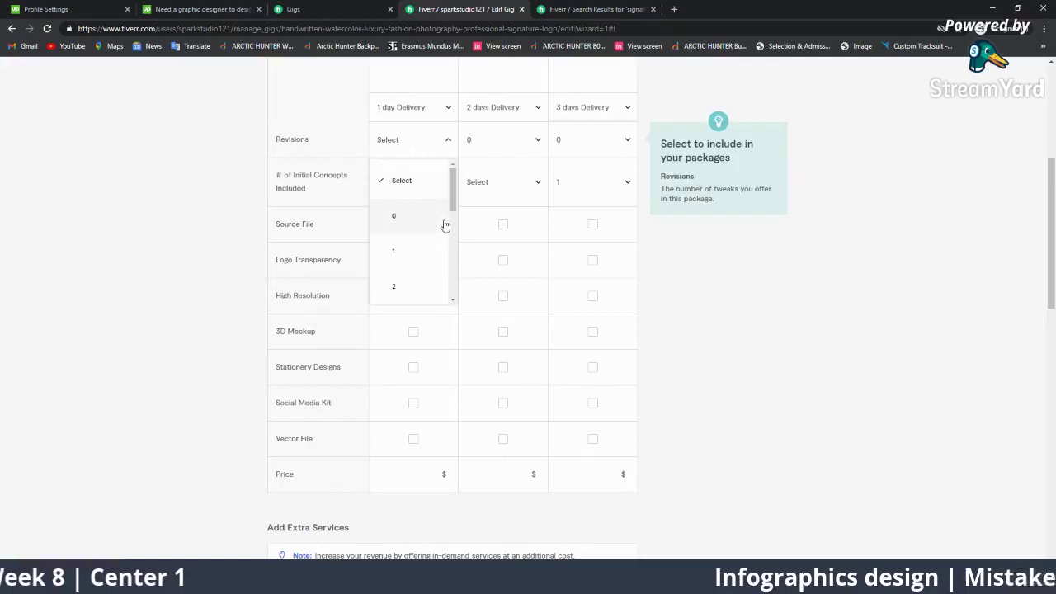
{"action": "left_click", "coordinate": [425, 217]}
- Include High Resolution in all packages and price Basic at $5 and Standard at $10
{"action": "left_click", "coordinate": [502, 297]}
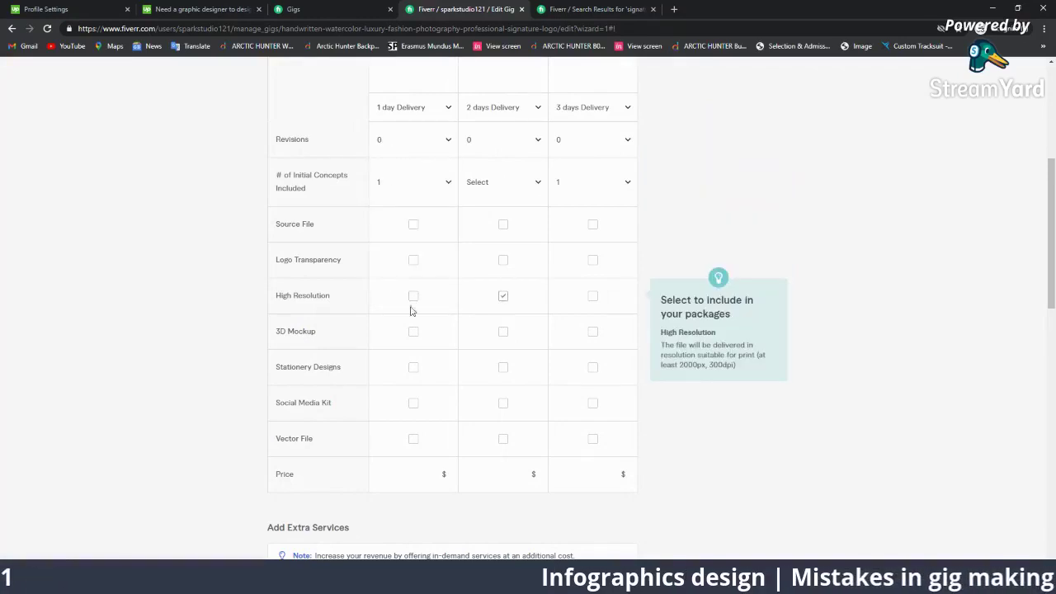
{"action": "left_click", "coordinate": [591, 297]}
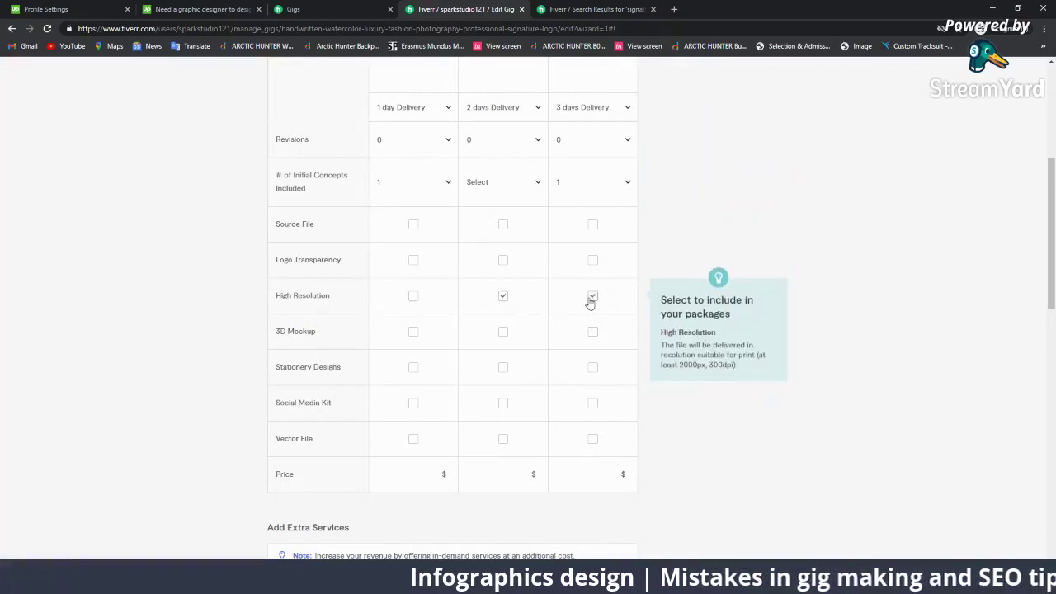
{"action": "left_click", "coordinate": [413, 297]}
{"action": "left_click", "coordinate": [407, 485]}
{"action": "type", "text": "5"}
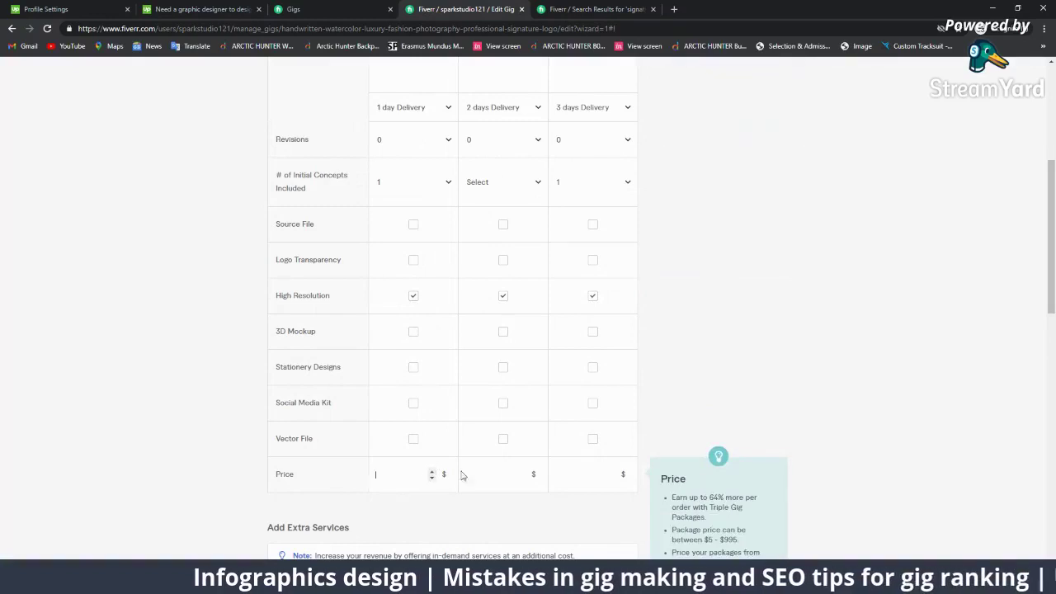
{"action": "left_click", "coordinate": [488, 473]}
{"action": "type", "text": "0"}
{"action": "left_click", "coordinate": [552, 482]}
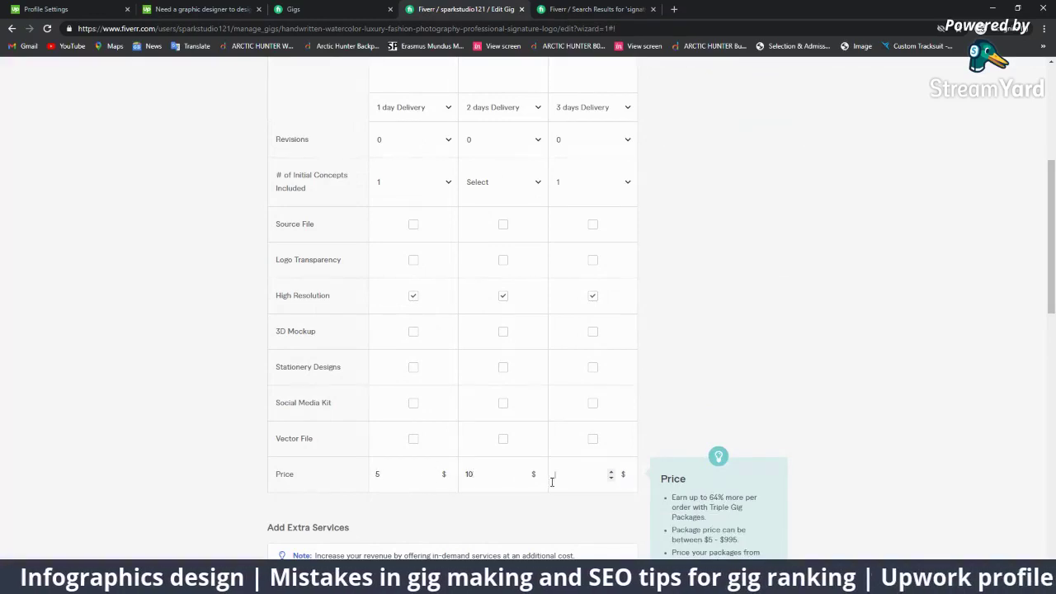
- Scroll to the bottom of the Pricing page and attempt Save & Continue
{"action": "scroll", "coordinate": [540, 468], "scroll_direction": "down", "scroll_amount": 4}
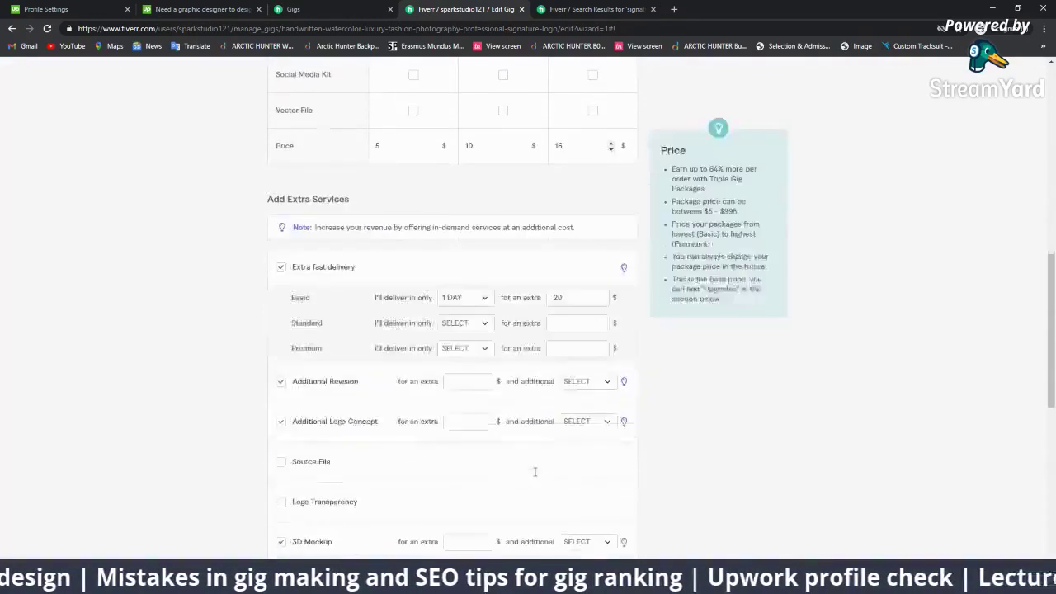
{"action": "scroll", "coordinate": [534, 467], "scroll_direction": "down", "scroll_amount": 1}
{"action": "scroll", "coordinate": [544, 462], "scroll_direction": "down", "scroll_amount": 3}
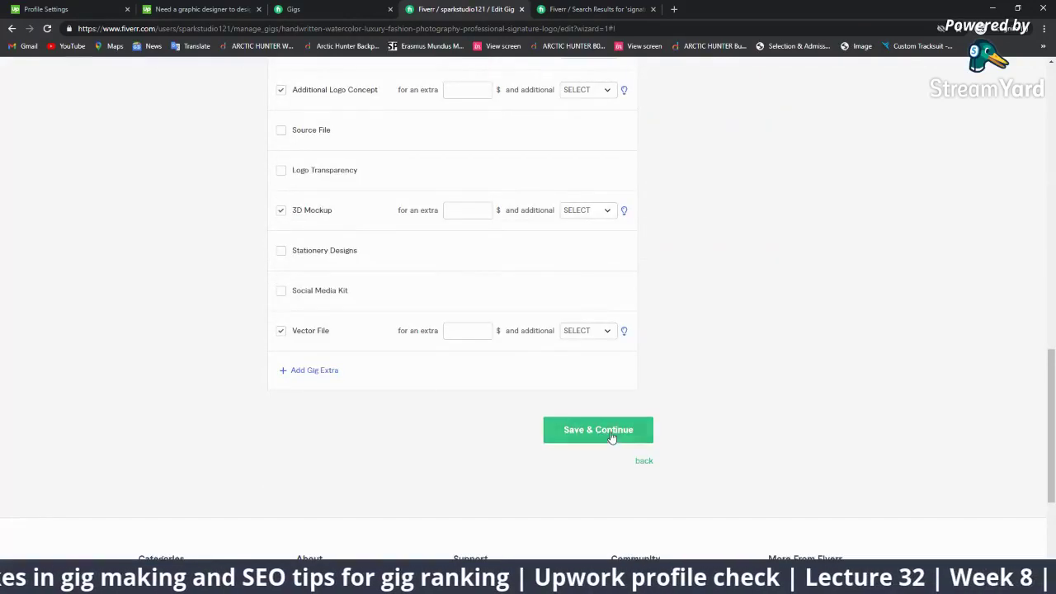
{"action": "left_click", "coordinate": [613, 438]}
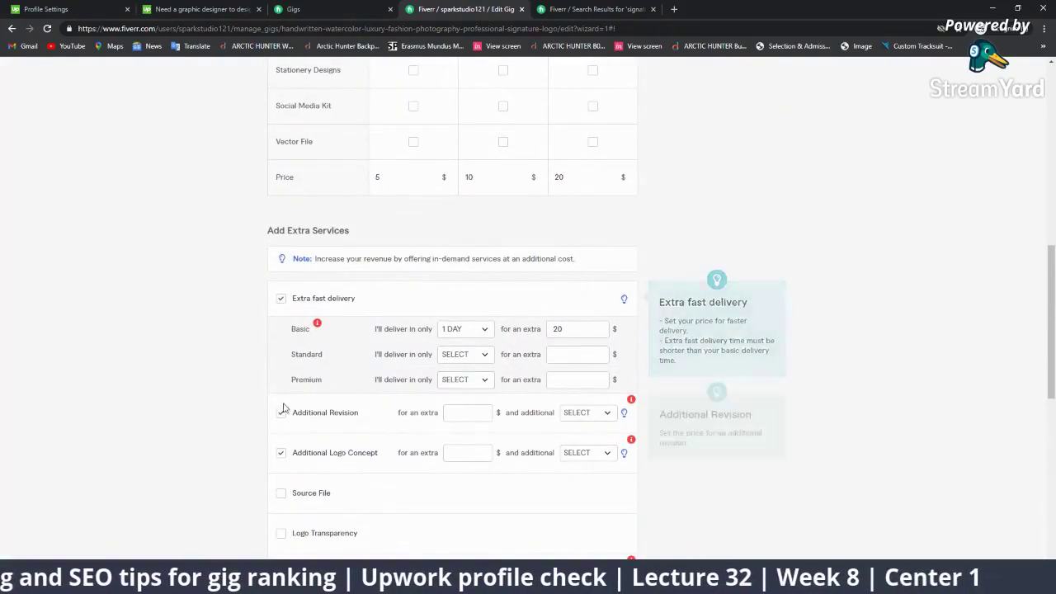
- Uncheck the Additional Revision, Additional Logo Concept, 3D Mockup and Vector File gig extras
{"action": "left_click", "coordinate": [281, 412]}
{"action": "left_click", "coordinate": [280, 452]}
{"action": "scroll", "coordinate": [313, 468], "scroll_direction": "down", "scroll_amount": 2}
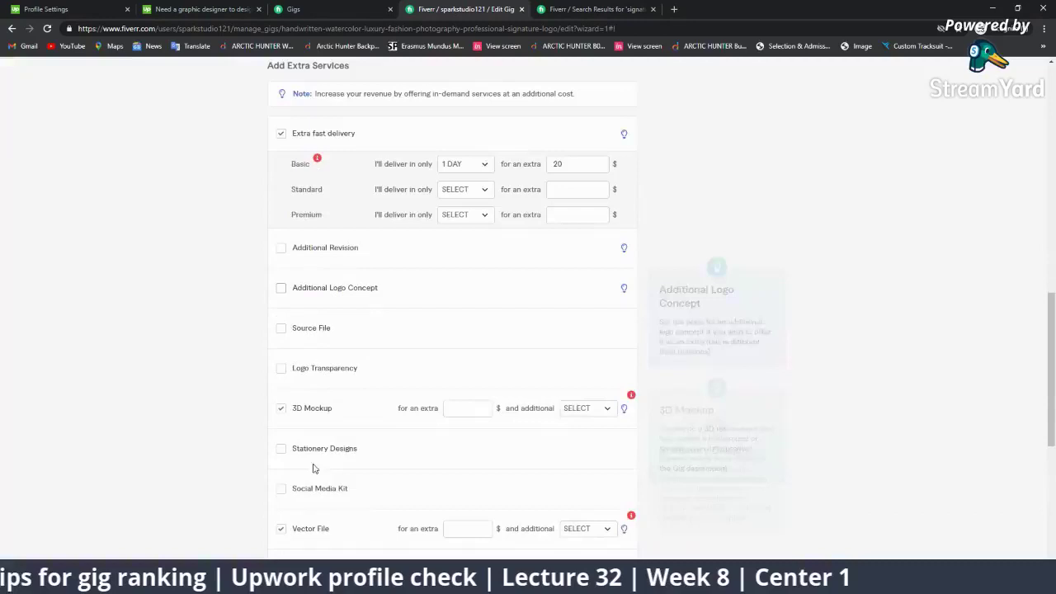
{"action": "left_click", "coordinate": [280, 407]}
{"action": "left_click", "coordinate": [280, 527]}
{"action": "scroll", "coordinate": [579, 457], "scroll_direction": "down", "scroll_amount": 3}
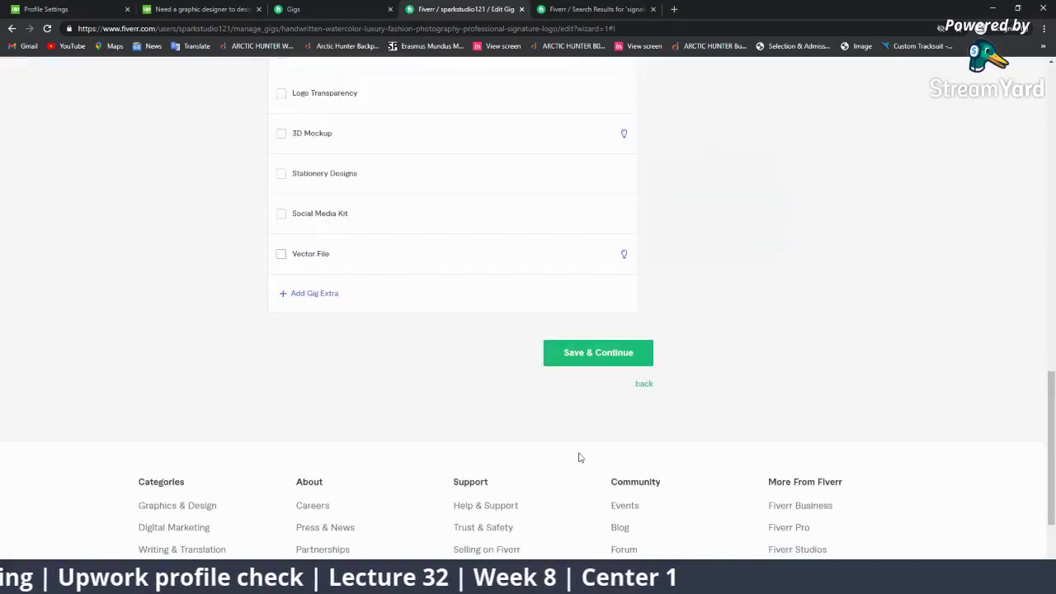
- Save again and review the red error on Basic's extra fast delivery time
{"action": "left_click", "coordinate": [608, 356]}
{"action": "scroll", "coordinate": [466, 353], "scroll_direction": "up", "scroll_amount": 6}
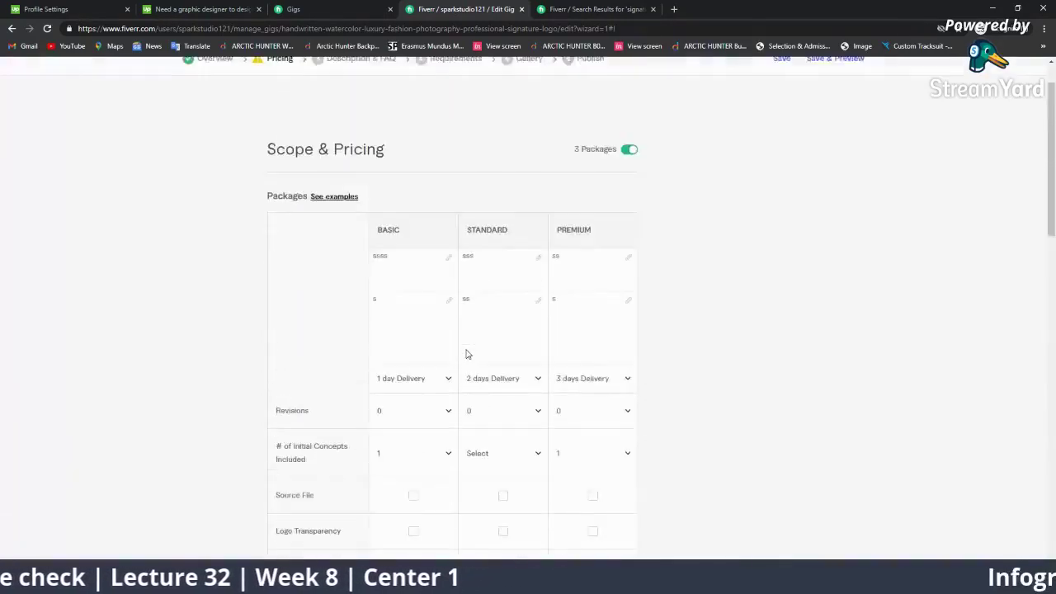
{"action": "scroll", "coordinate": [401, 330], "scroll_direction": "down", "scroll_amount": 5}
{"action": "mouse_move", "coordinate": [317, 457]}
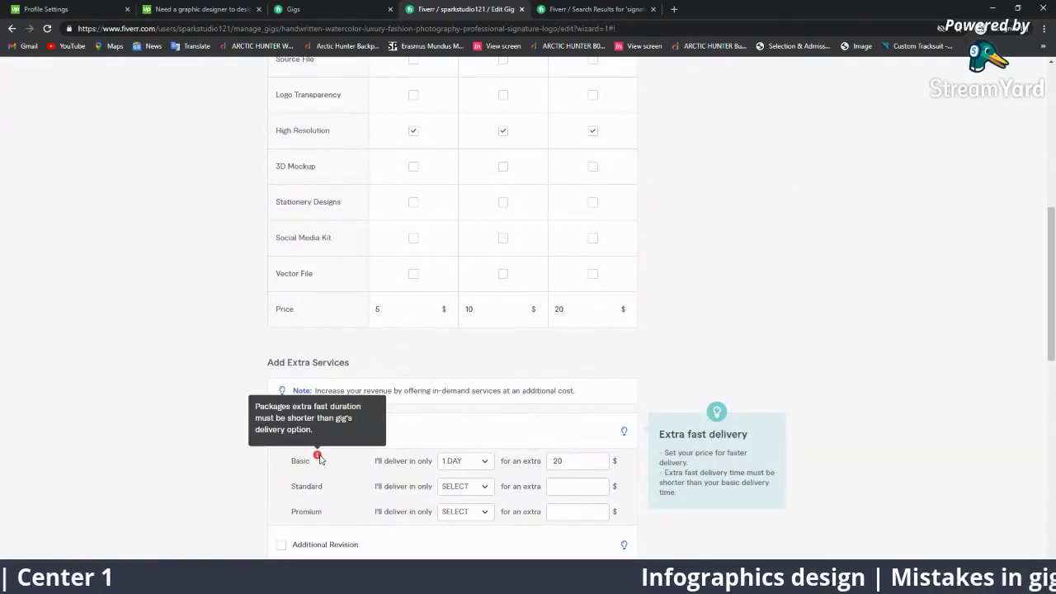
{"action": "scroll", "coordinate": [320, 459], "scroll_direction": "up", "scroll_amount": 3}
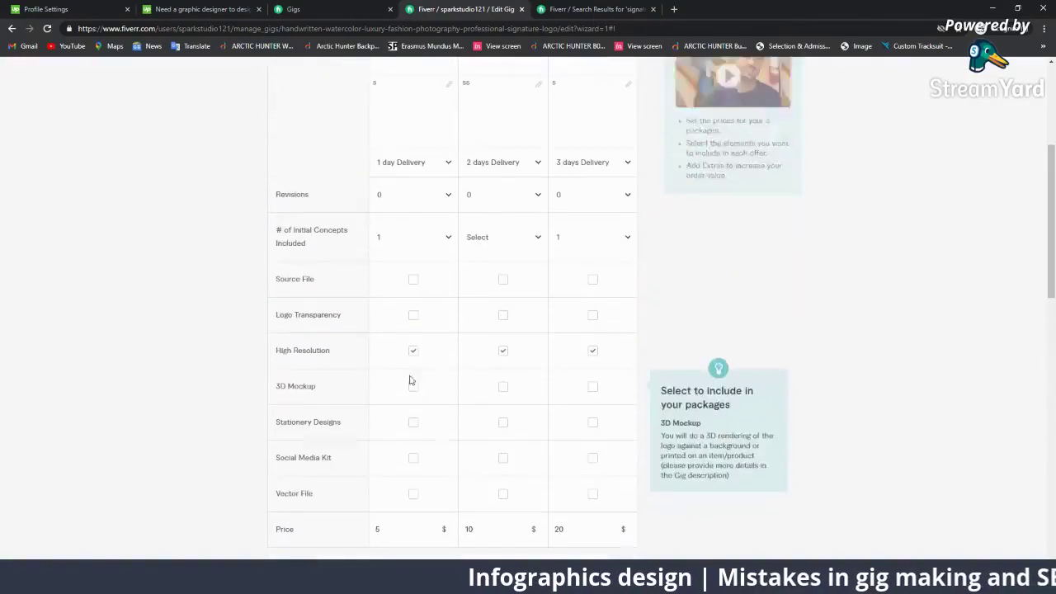
{"action": "scroll", "coordinate": [427, 171], "scroll_direction": "down", "scroll_amount": 2}
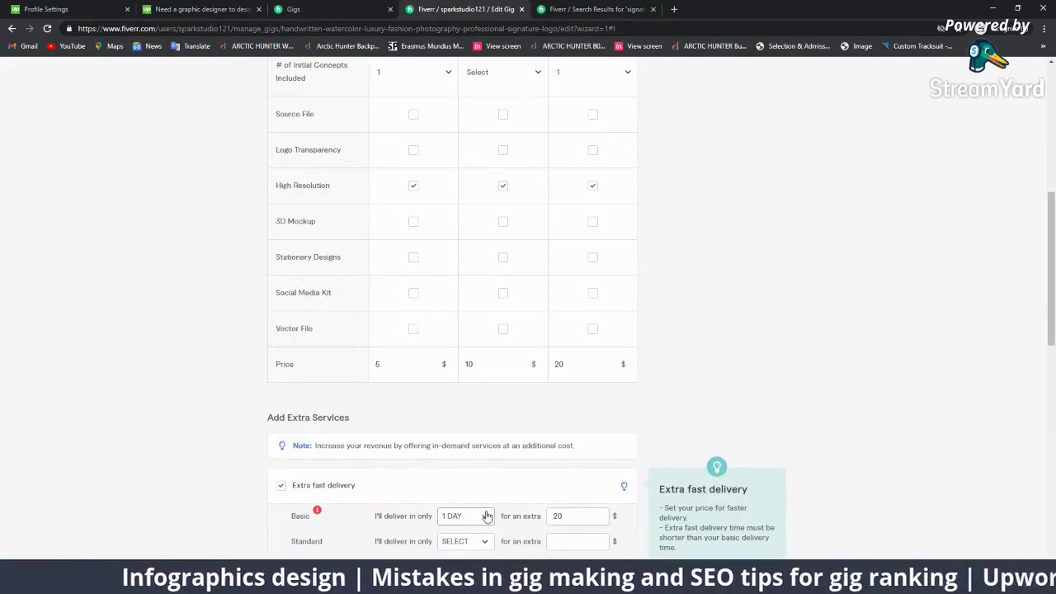
{"action": "scroll", "coordinate": [486, 515], "scroll_direction": "down", "scroll_amount": 2}
- Clear Basic's extra fast delivery time and set Standard's to 1 DAY
{"action": "left_click", "coordinate": [475, 350]}
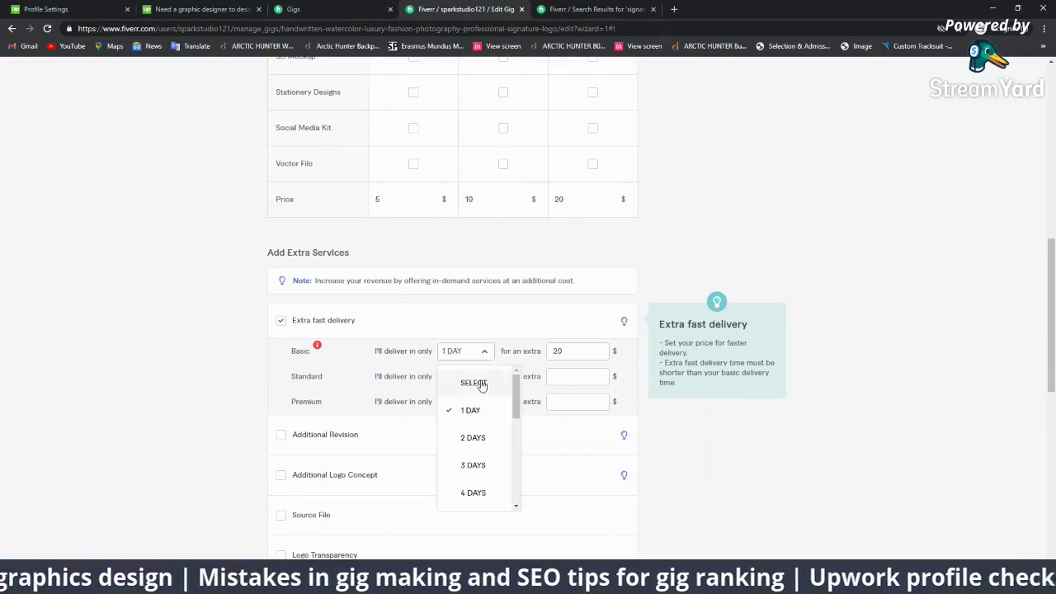
{"action": "left_click", "coordinate": [483, 385]}
{"action": "scroll", "coordinate": [415, 363], "scroll_direction": "up", "scroll_amount": 1}
{"action": "scroll", "coordinate": [380, 334], "scroll_direction": "up", "scroll_amount": 5}
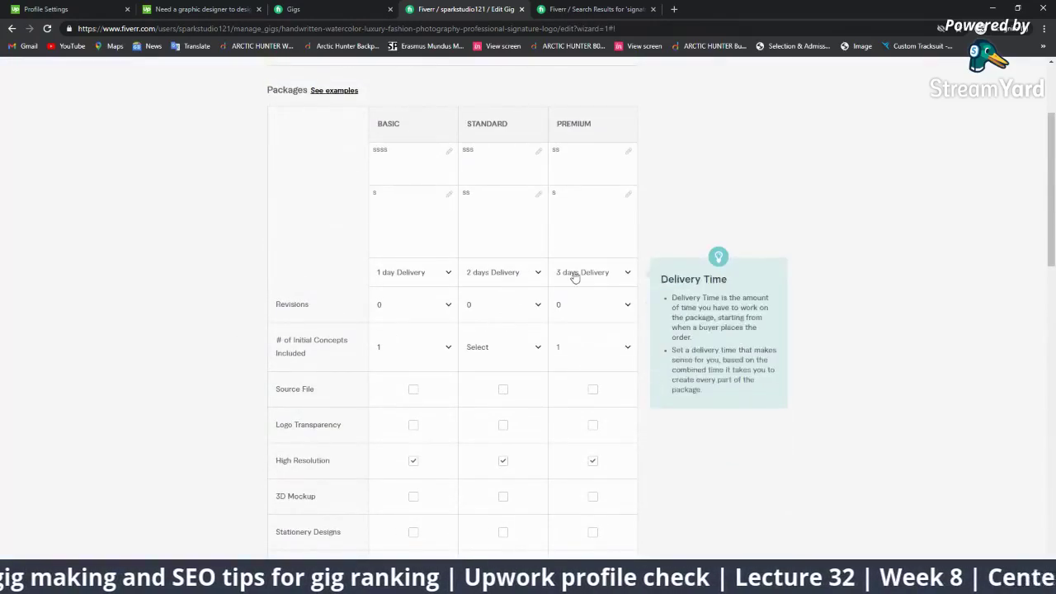
{"action": "scroll", "coordinate": [471, 440], "scroll_direction": "down", "scroll_amount": 2}
{"action": "scroll", "coordinate": [427, 431], "scroll_direction": "down", "scroll_amount": 4}
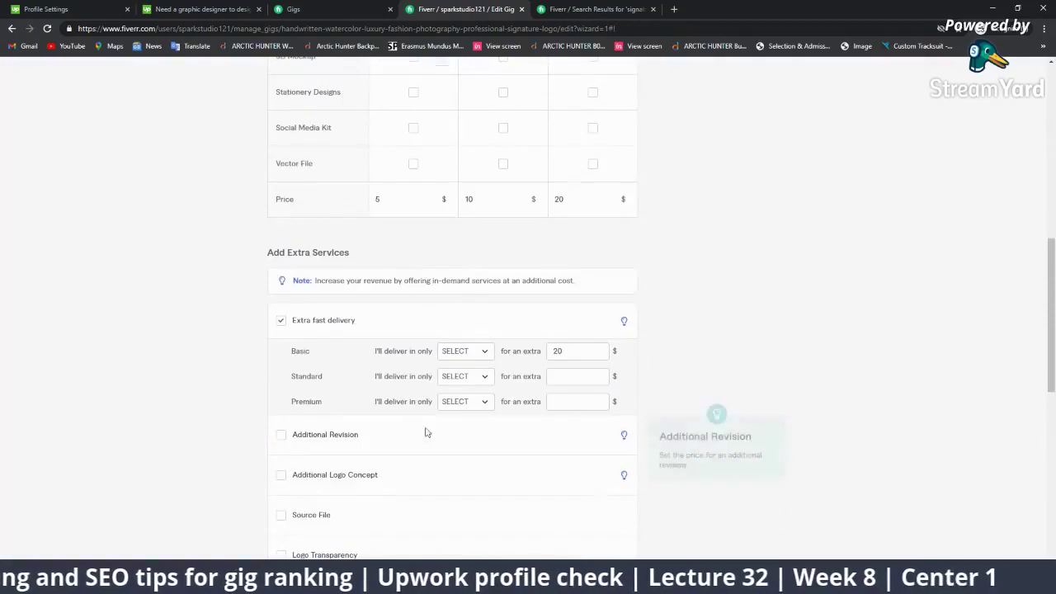
{"action": "left_click", "coordinate": [487, 382]}
{"action": "left_click", "coordinate": [472, 434]}
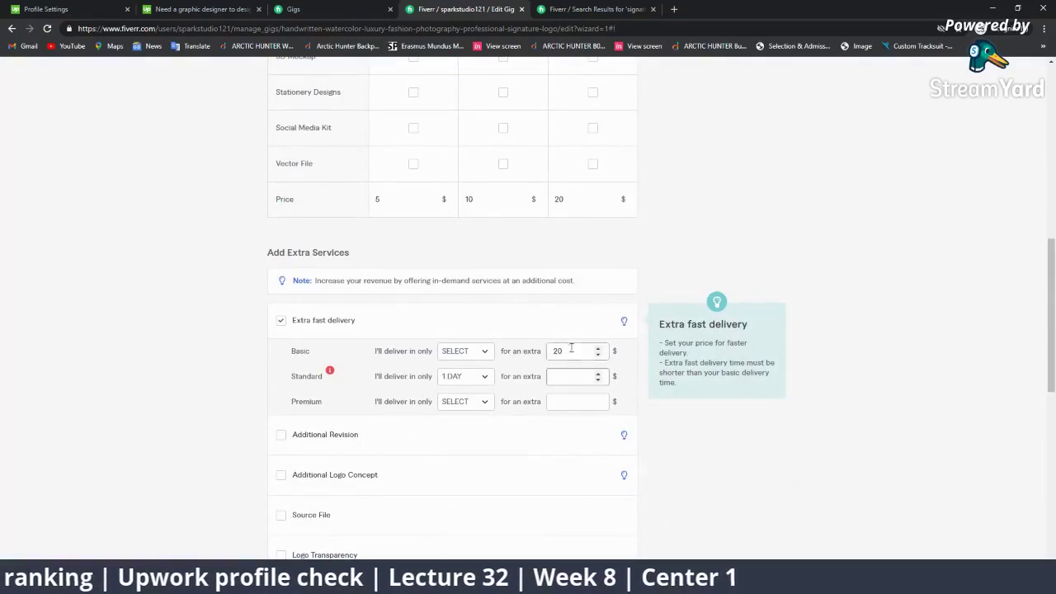
- Leave Basic's extra fast delivery time unset at $5 and set Premium's to 1 DAY
{"action": "left_click", "coordinate": [577, 376]}
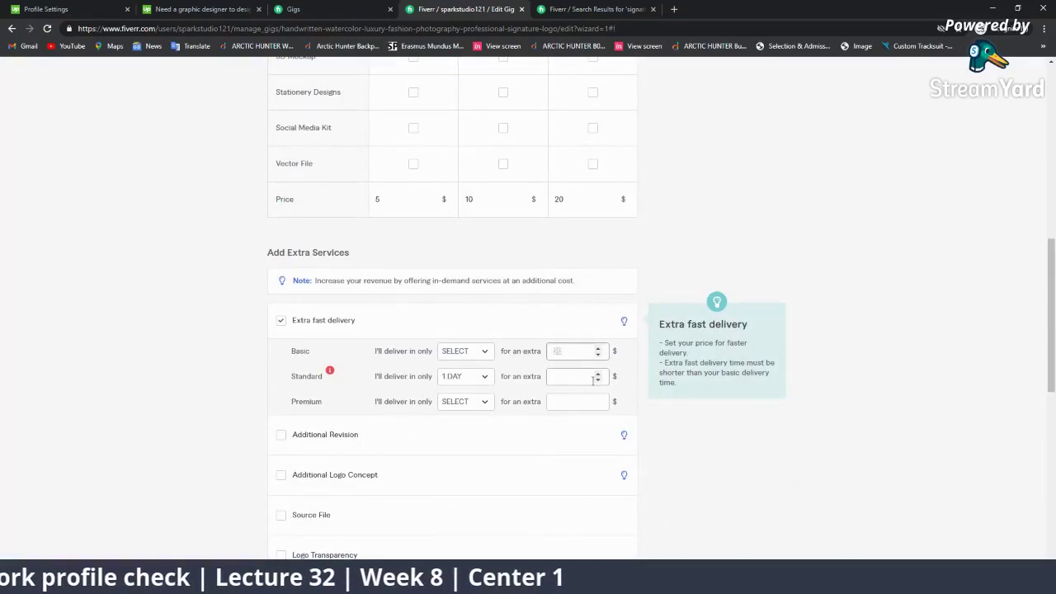
{"action": "left_click", "coordinate": [466, 351]}
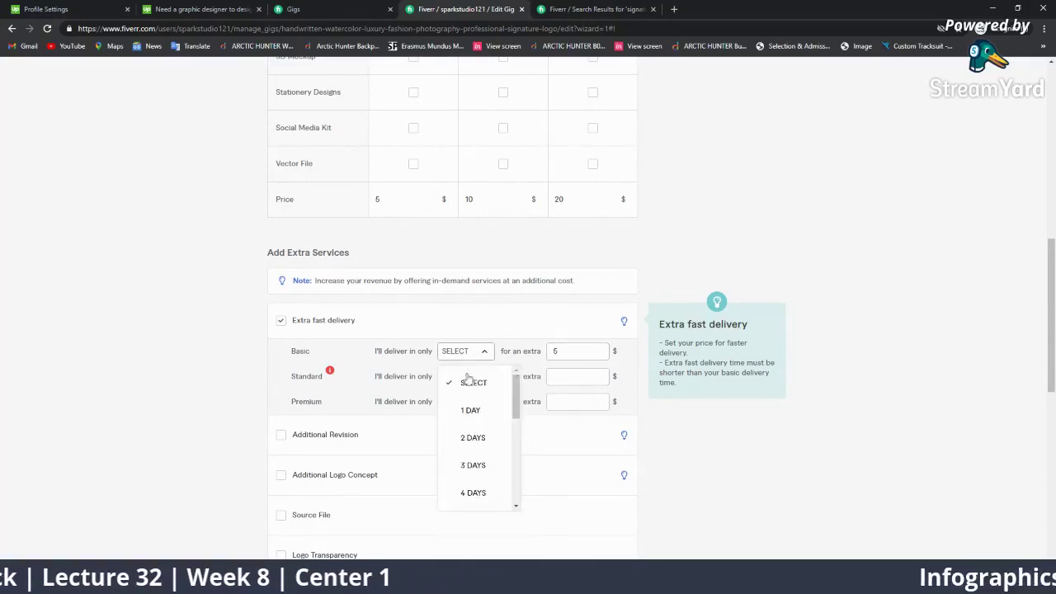
{"action": "left_click", "coordinate": [577, 350]}
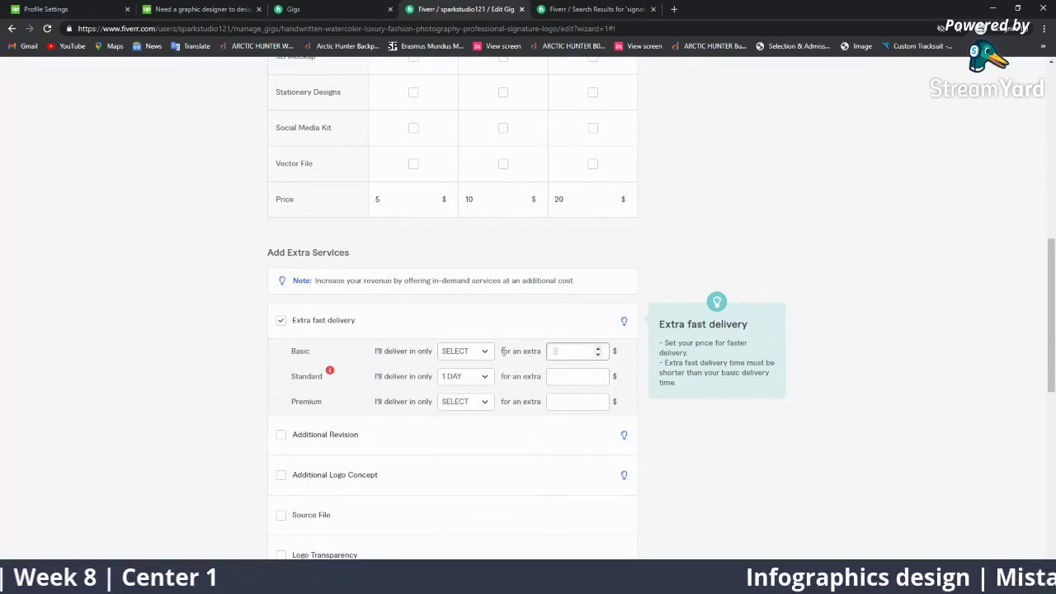
{"action": "left_click", "coordinate": [466, 401]}
{"action": "left_click", "coordinate": [464, 458]}
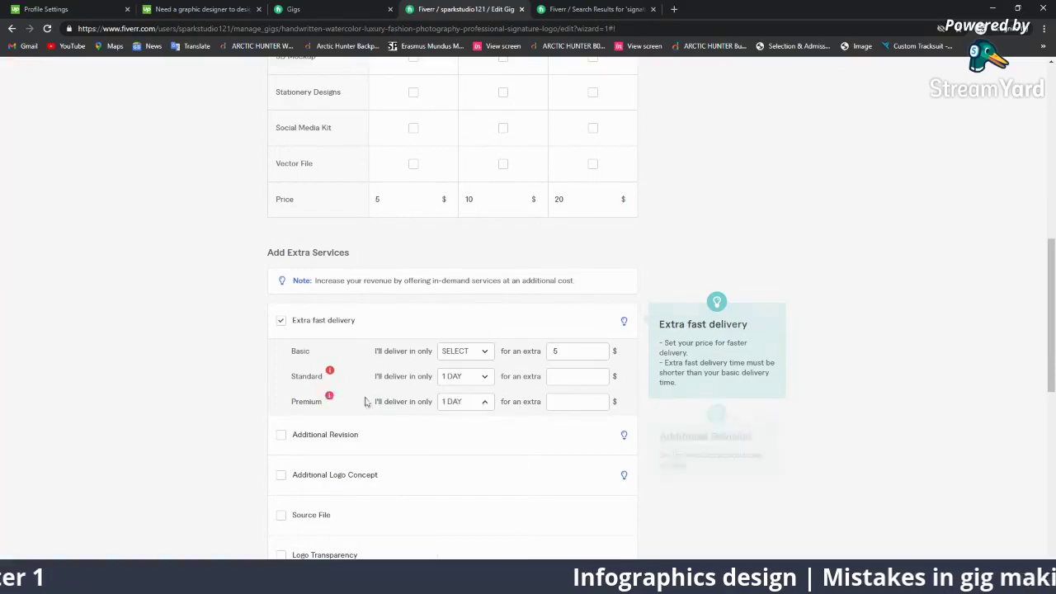
{"action": "mouse_move", "coordinate": [329, 395]}
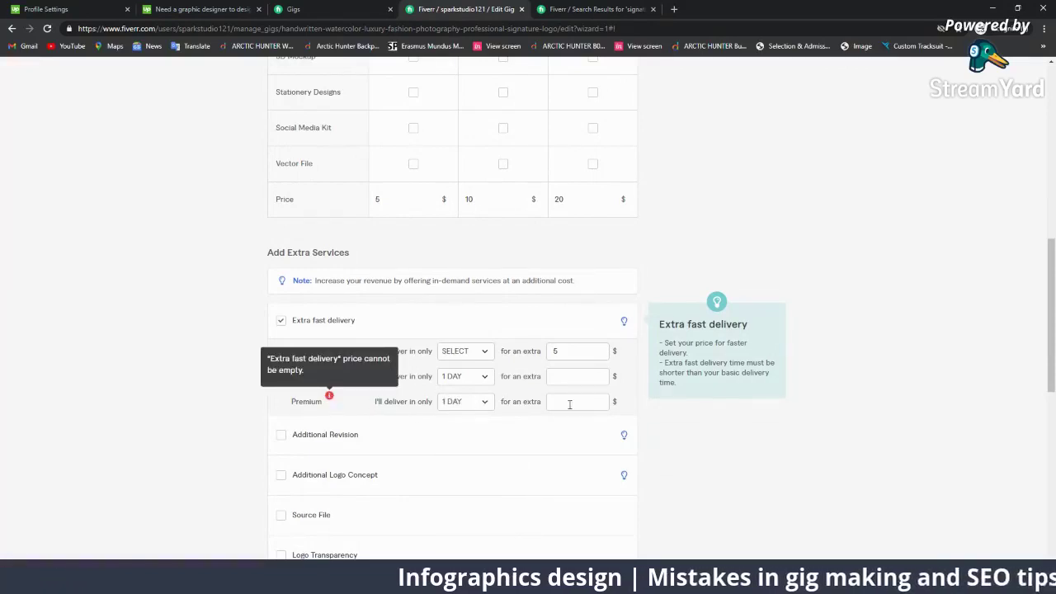
- Enter extra fast delivery prices of $10 for Standard and $20 for Premium
{"action": "left_click", "coordinate": [575, 376]}
{"action": "type", "text": "0"}
{"action": "key", "text": "Tab"}
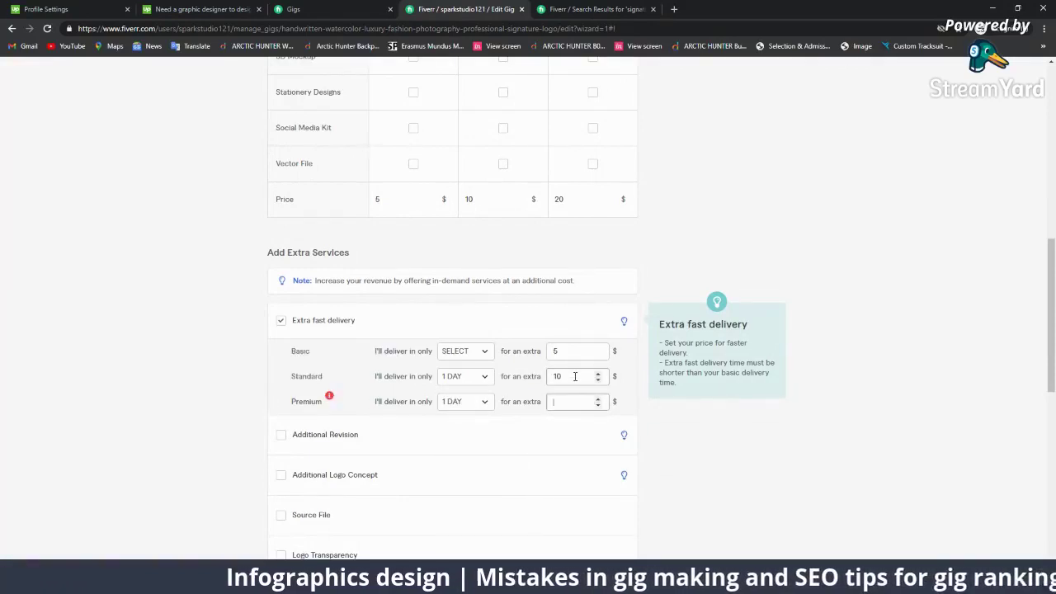
{"action": "type", "text": "20"}
{"action": "left_click", "coordinate": [427, 383]}
- Select the BASIC package's placeholder title in the Packages table to replace with 'Basic'
{"action": "scroll", "coordinate": [427, 383], "scroll_direction": "up", "scroll_amount": 3}
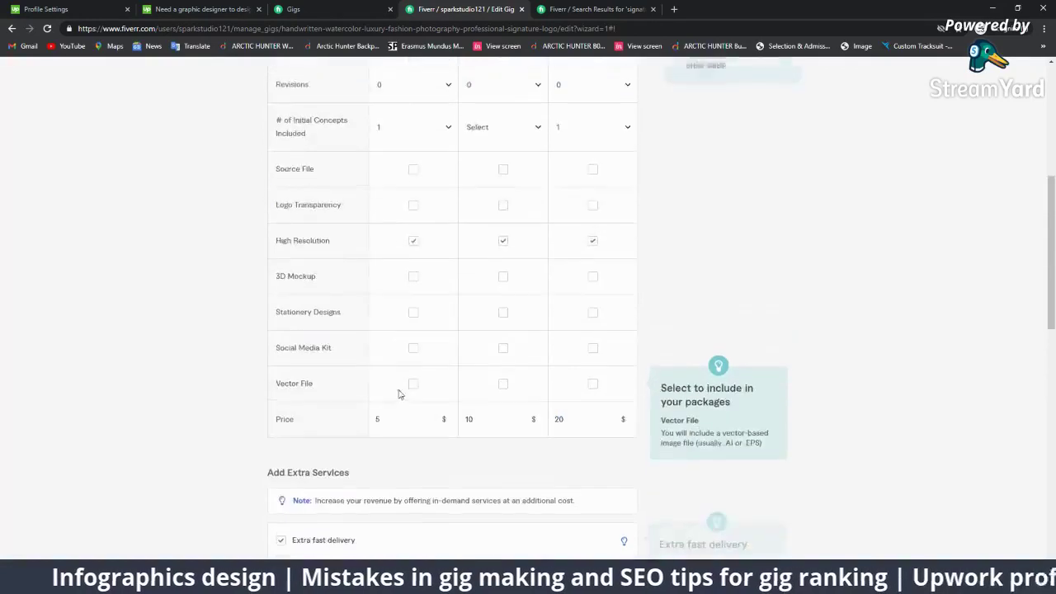
{"action": "scroll", "coordinate": [396, 391], "scroll_direction": "up", "scroll_amount": 3}
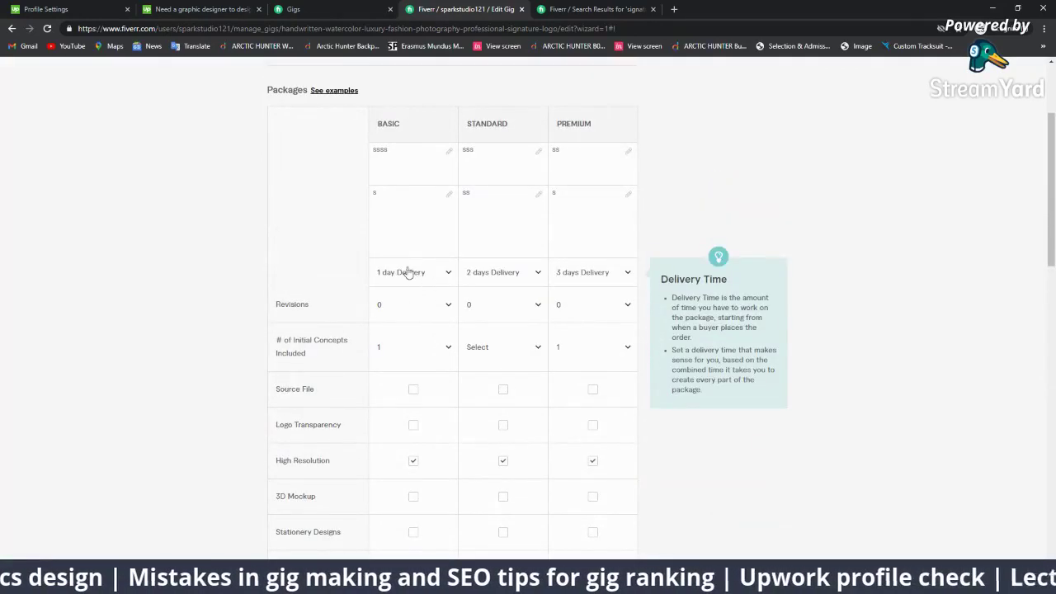
{"action": "scroll", "coordinate": [99, 187], "scroll_direction": "down", "scroll_amount": 7}
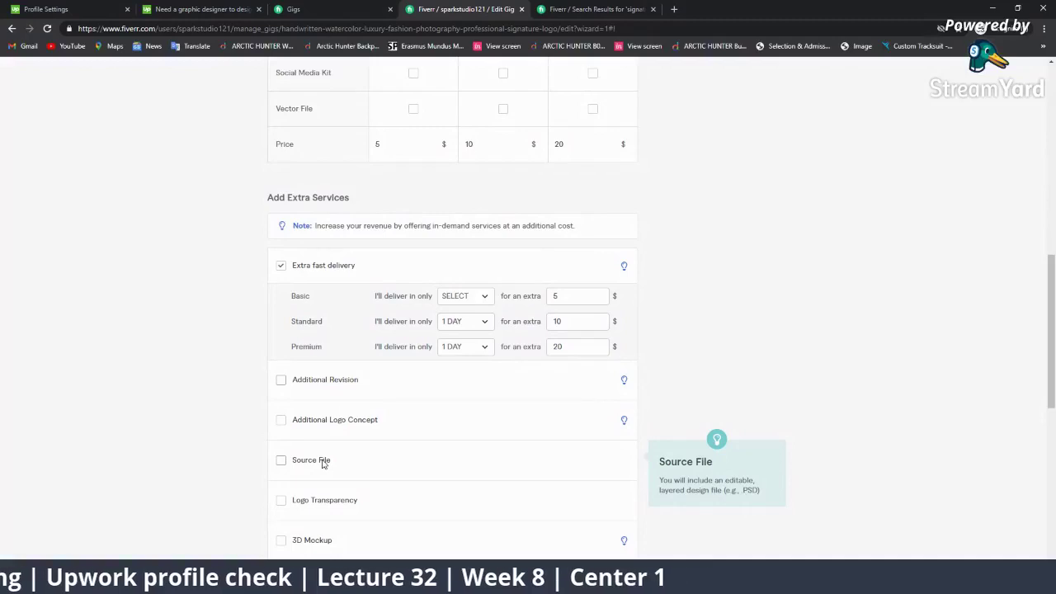
{"action": "scroll", "coordinate": [354, 318], "scroll_direction": "up", "scroll_amount": 5}
{"action": "scroll", "coordinate": [354, 319], "scroll_direction": "up", "scroll_amount": 3}
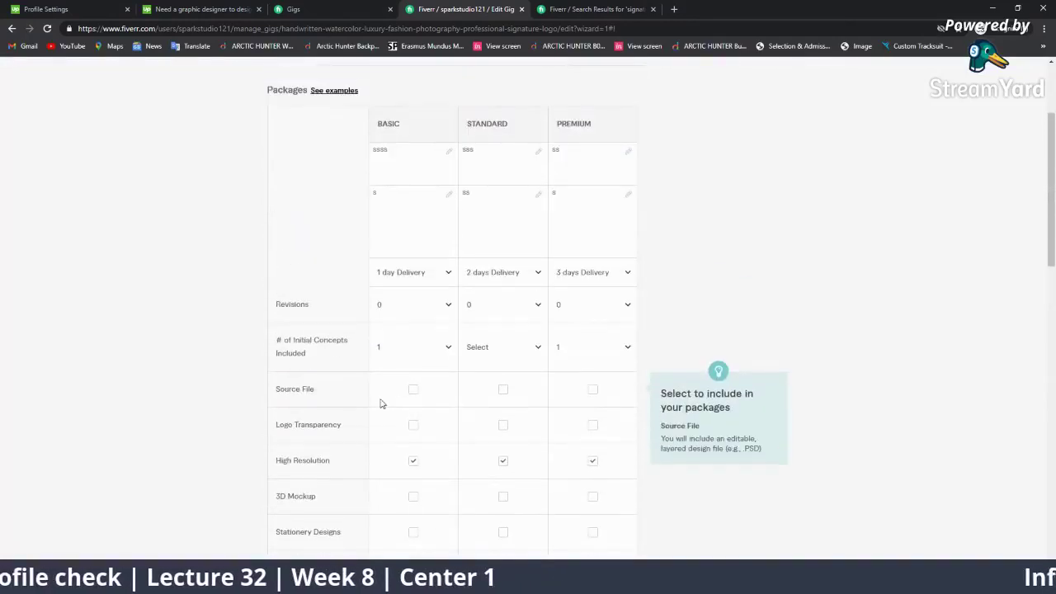
{"action": "scroll", "coordinate": [413, 276], "scroll_direction": "up", "scroll_amount": 2}
{"action": "left_click_drag", "start_coordinate": [410, 330], "coordinate": [318, 315]}
{"action": "type", "text": "Basic"}
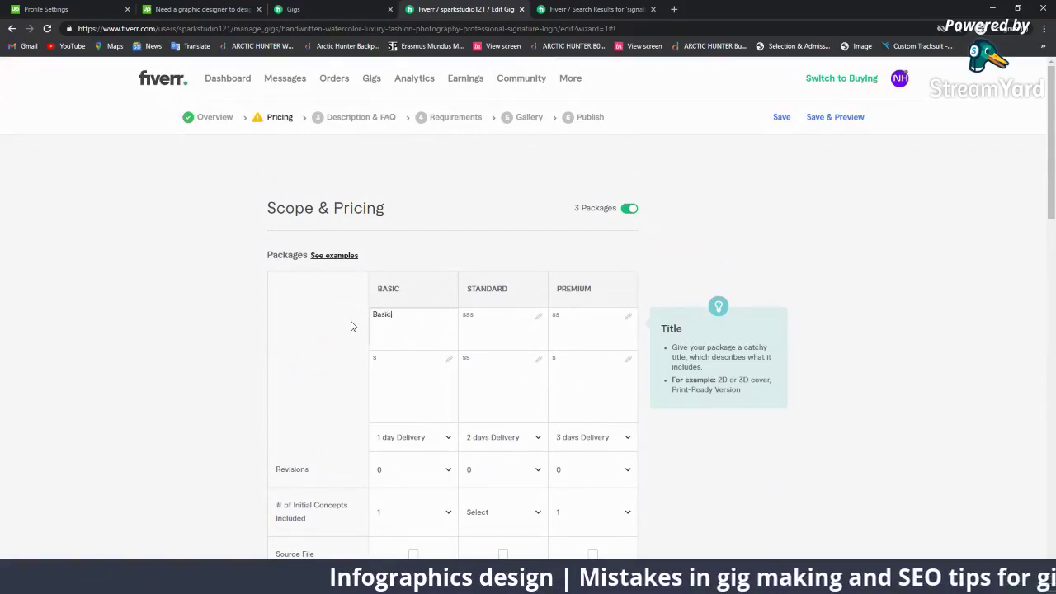
- Describe the Basic package as '1 logo + HQ JPEG and PNG with source file'
{"action": "key", "text": "Tab"}
{"action": "key", "text": "Tab"}
{"action": "key", "text": "Tab"}
{"action": "type", "text": "1 logo + HQ JPEG and PNG with sour"}
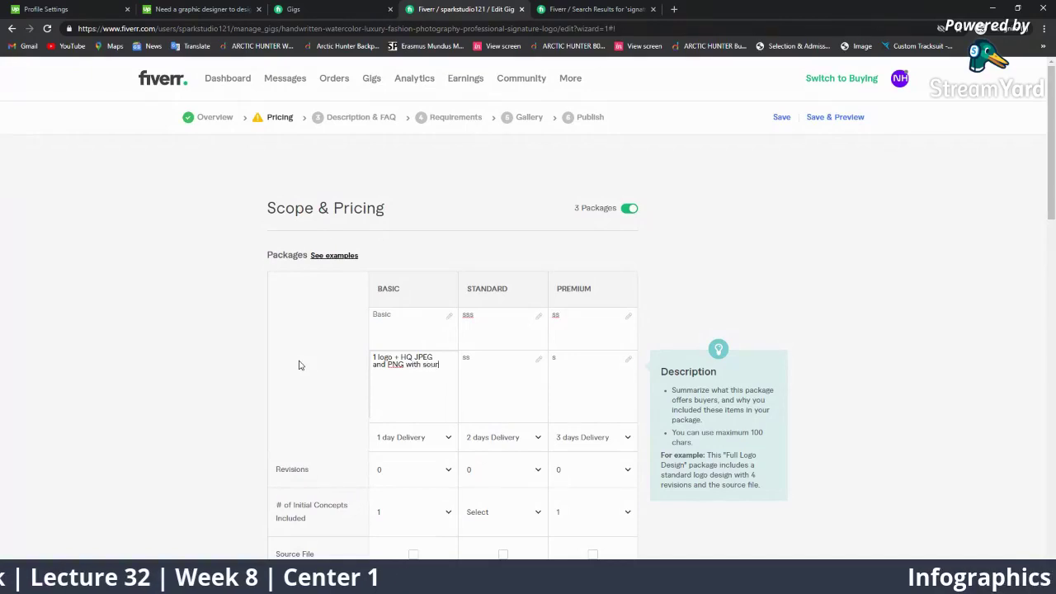
{"action": "type", "text": "ce file"}
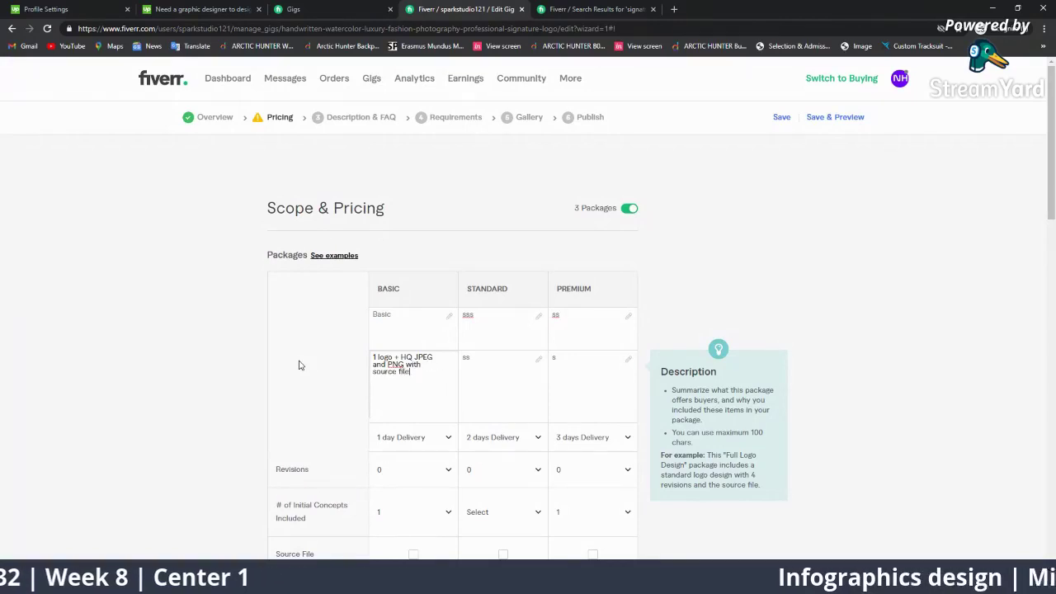
{"action": "scroll", "coordinate": [379, 400], "scroll_direction": "down", "scroll_amount": 2}
{"action": "scroll", "coordinate": [418, 362], "scroll_direction": "down", "scroll_amount": 3}
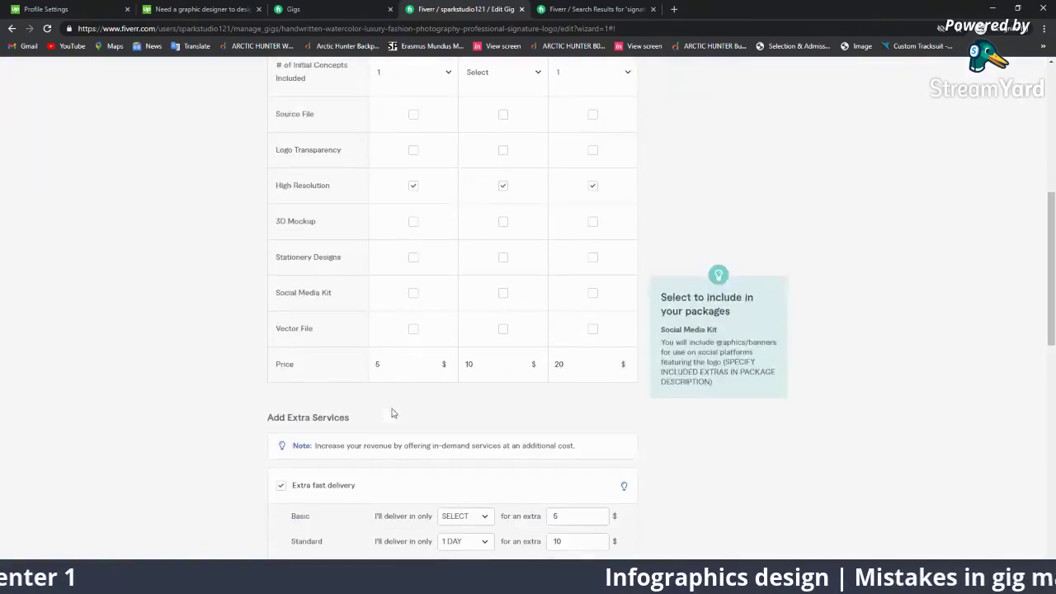
{"action": "scroll", "coordinate": [418, 362], "scroll_direction": "up", "scroll_amount": 3}
{"action": "scroll", "coordinate": [322, 349], "scroll_direction": "up", "scroll_amount": 2}
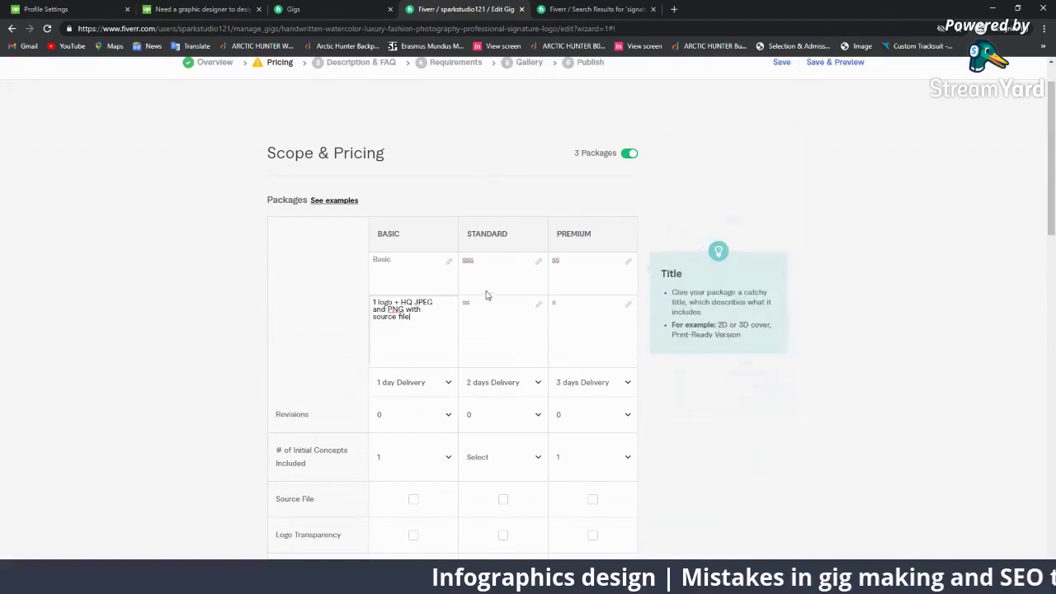
- Title the Standard package 'Standard' and paste Basic's description into it, changing 1 to 2
{"action": "left_click_drag", "start_coordinate": [484, 261], "coordinate": [395, 261]}
{"action": "type", "text": "Standard"}
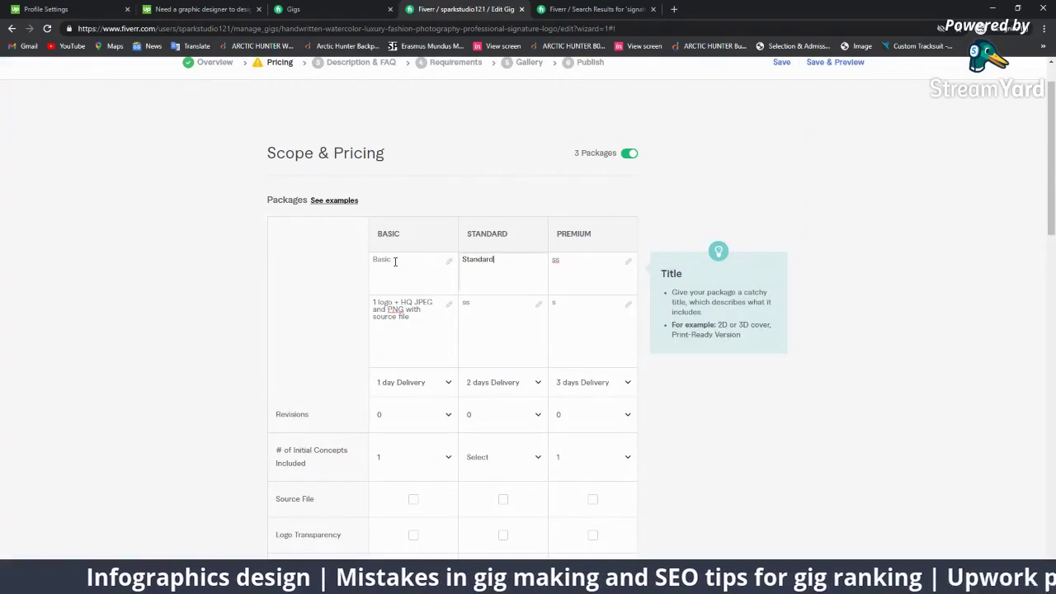
{"action": "left_click", "coordinate": [499, 312]}
{"action": "left_click_drag", "start_coordinate": [412, 316], "coordinate": [338, 308]}
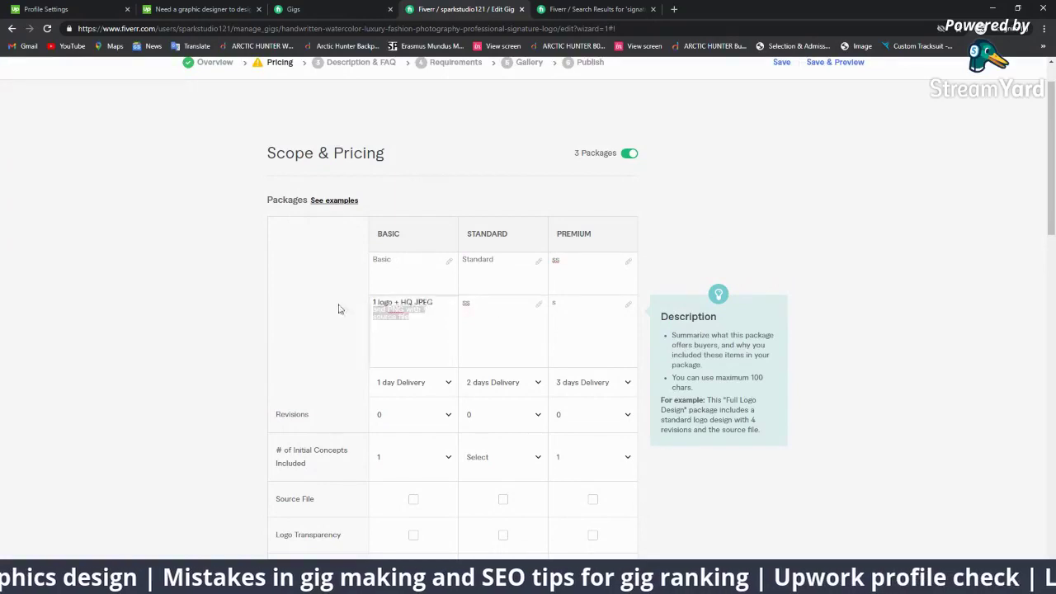
{"action": "left_click_drag", "start_coordinate": [470, 305], "coordinate": [425, 302]}
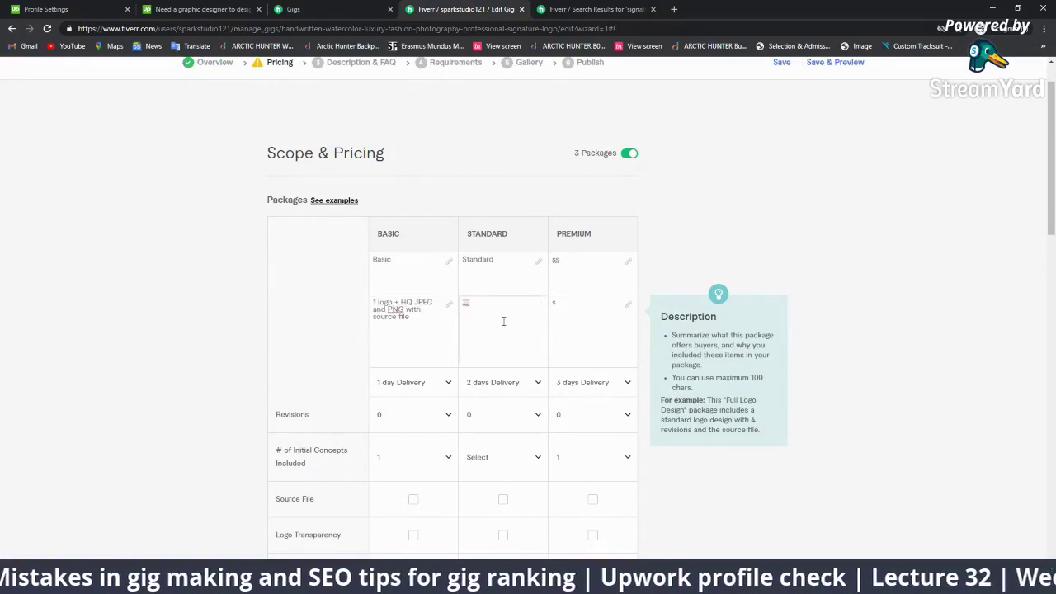
{"action": "type", "text": "1 logo + HQ JPEG and PNG with source file"}
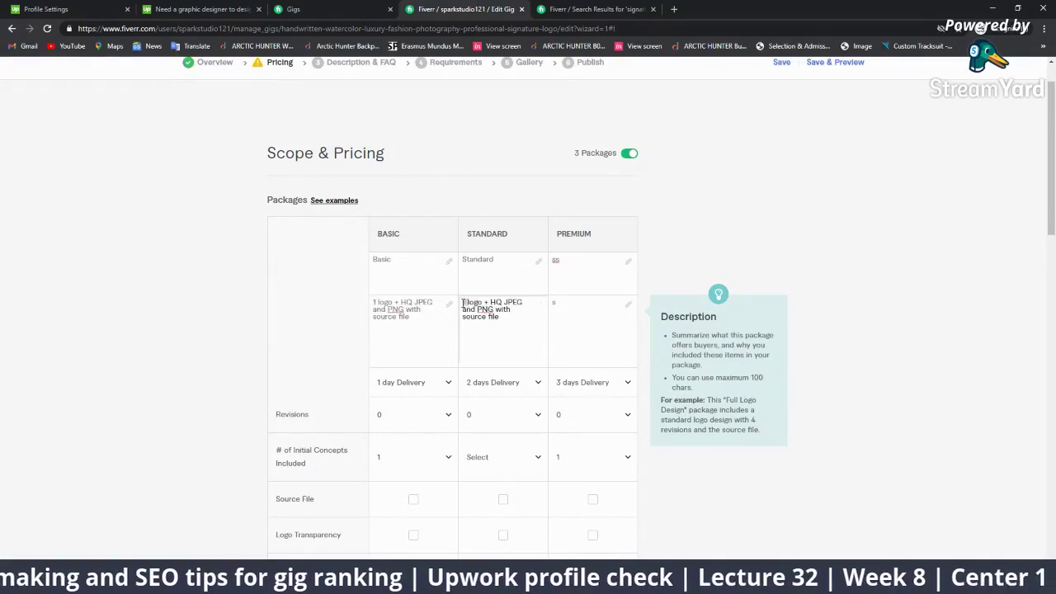
{"action": "key", "text": "BackSpace"}
{"action": "type", "text": "2"}
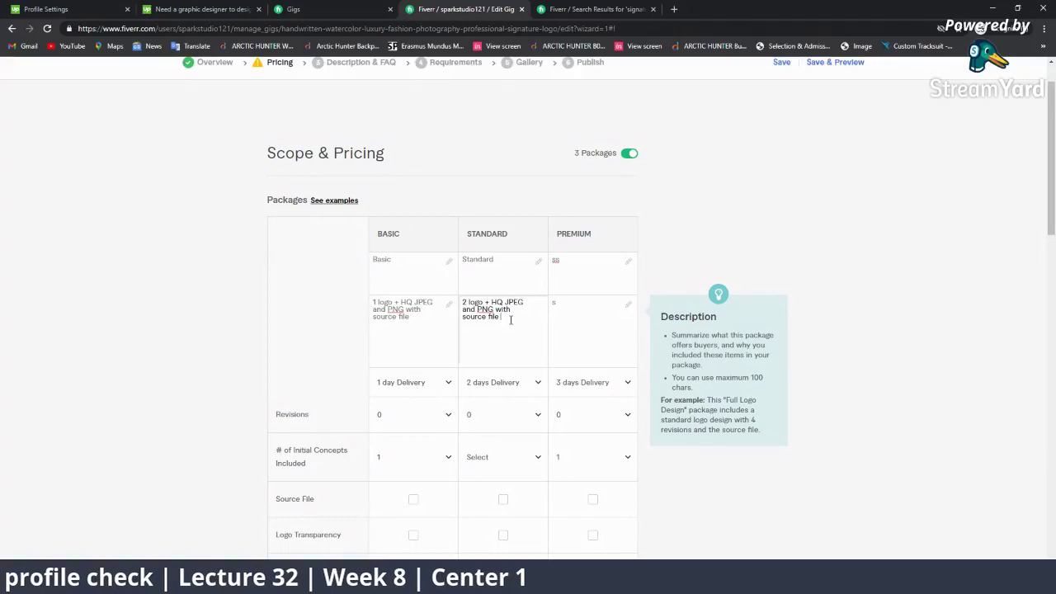
- Finish Standard's description with '+ Mockup' and set the Standard price to $25
{"action": "type", "text": "up"}
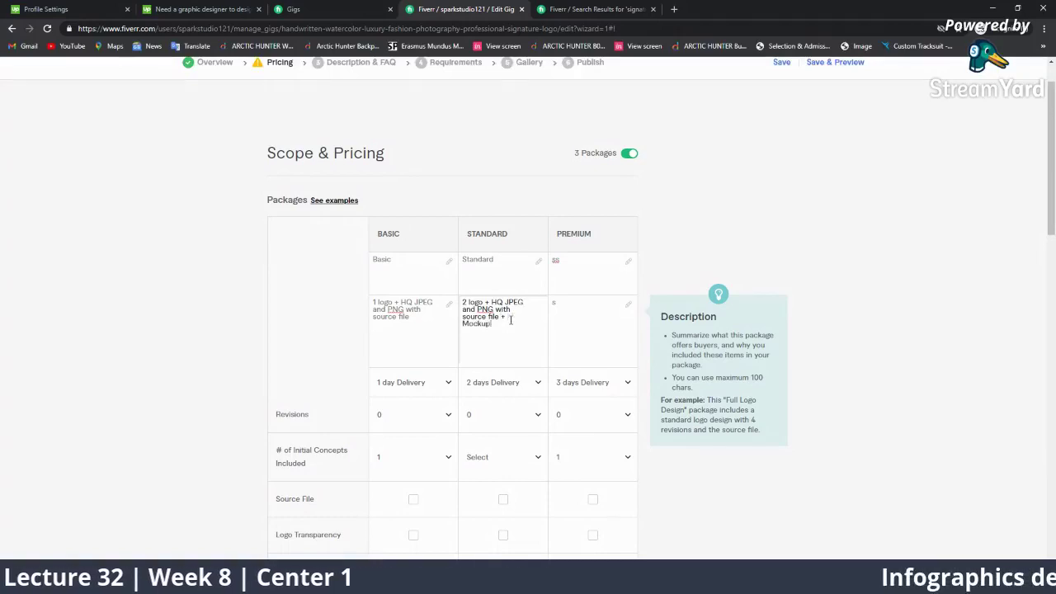
{"action": "scroll", "coordinate": [503, 330], "scroll_direction": "down", "scroll_amount": 2}
{"action": "scroll", "coordinate": [478, 347], "scroll_direction": "down", "scroll_amount": 3}
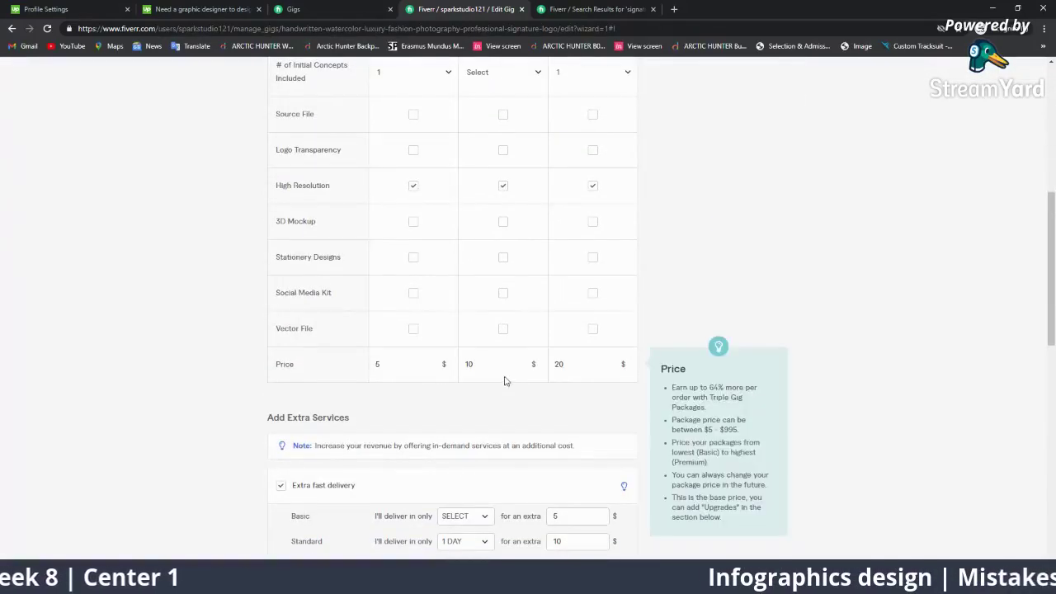
{"action": "key", "text": "Tab"}
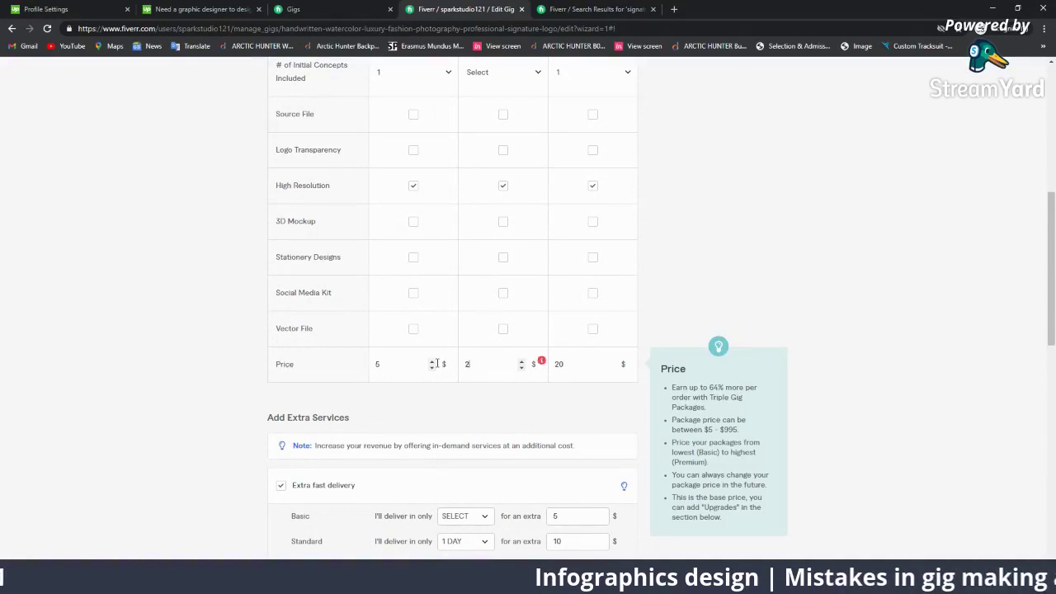
{"action": "type", "text": "25"}
- Select the full Standard package description text
{"action": "scroll", "coordinate": [440, 314], "scroll_direction": "up", "scroll_amount": 2}
{"action": "scroll", "coordinate": [439, 276], "scroll_direction": "up", "scroll_amount": 2}
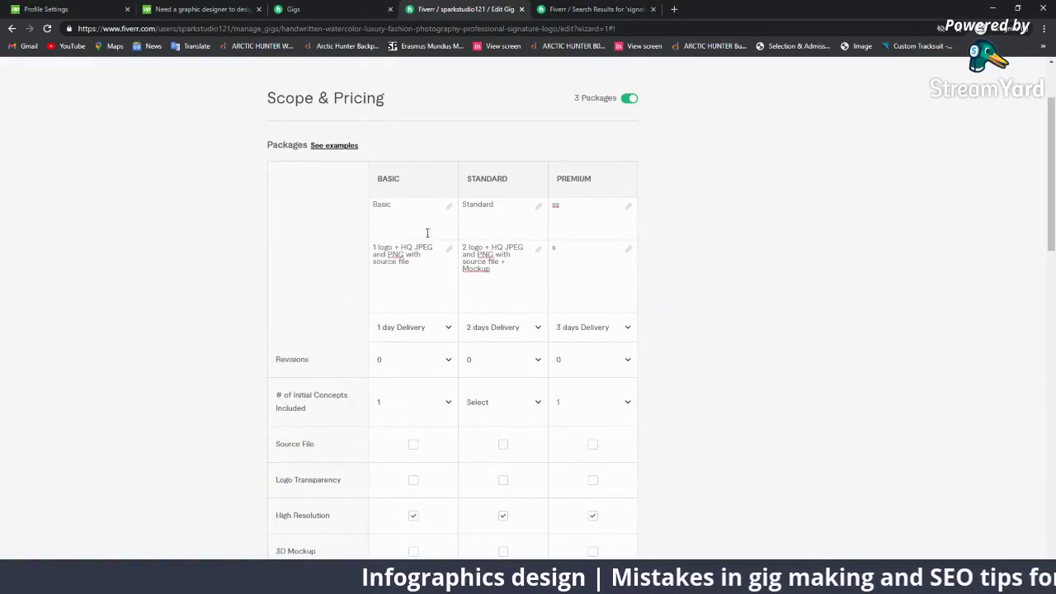
{"action": "left_click", "coordinate": [495, 266]}
{"action": "left_click_drag", "start_coordinate": [496, 267], "coordinate": [459, 244]}
{"action": "key", "text": "ctrl+c"}
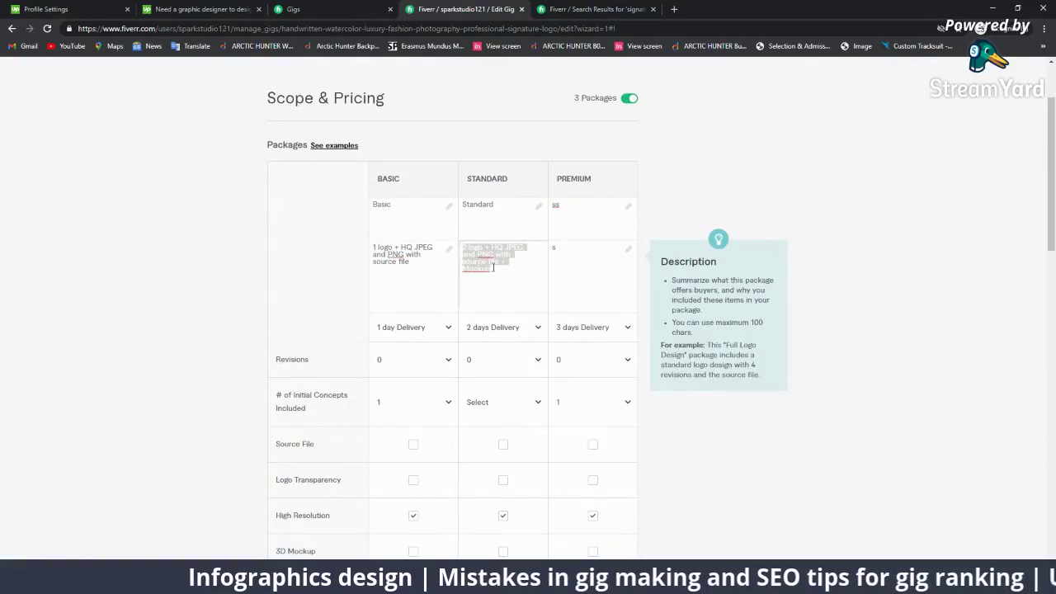
{"action": "scroll", "coordinate": [533, 292], "scroll_direction": "down", "scroll_amount": 3}
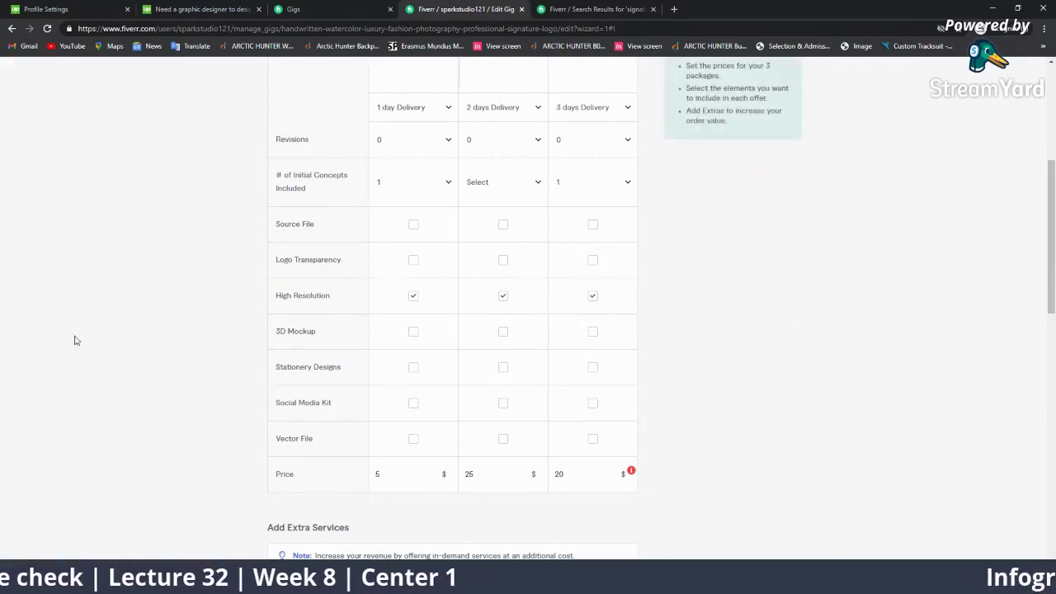
{"action": "scroll", "coordinate": [587, 433], "scroll_direction": "up", "scroll_amount": 2}
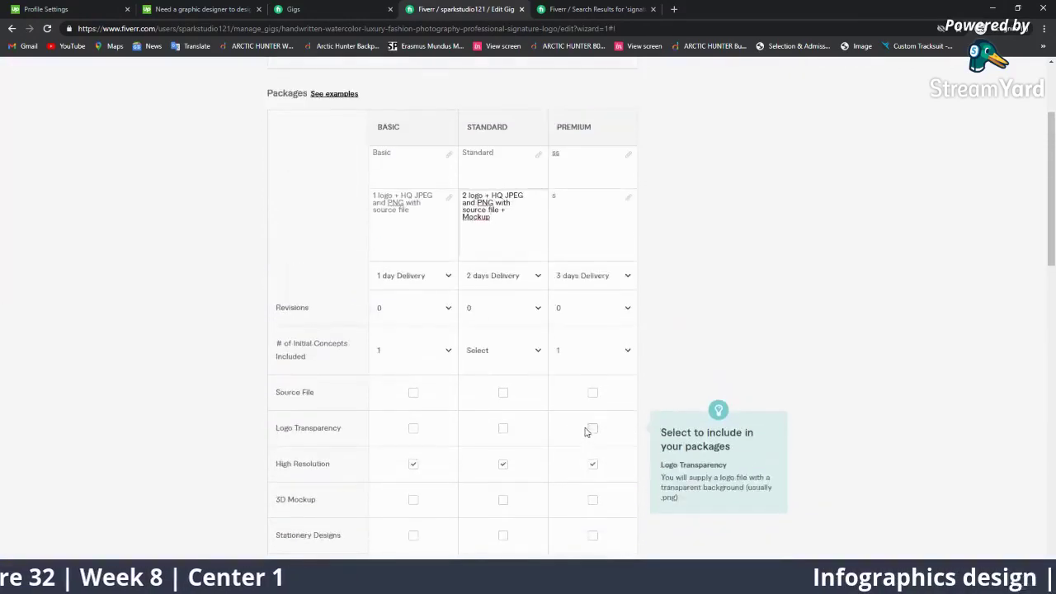
{"action": "scroll", "coordinate": [586, 431], "scroll_direction": "up", "scroll_amount": 1}
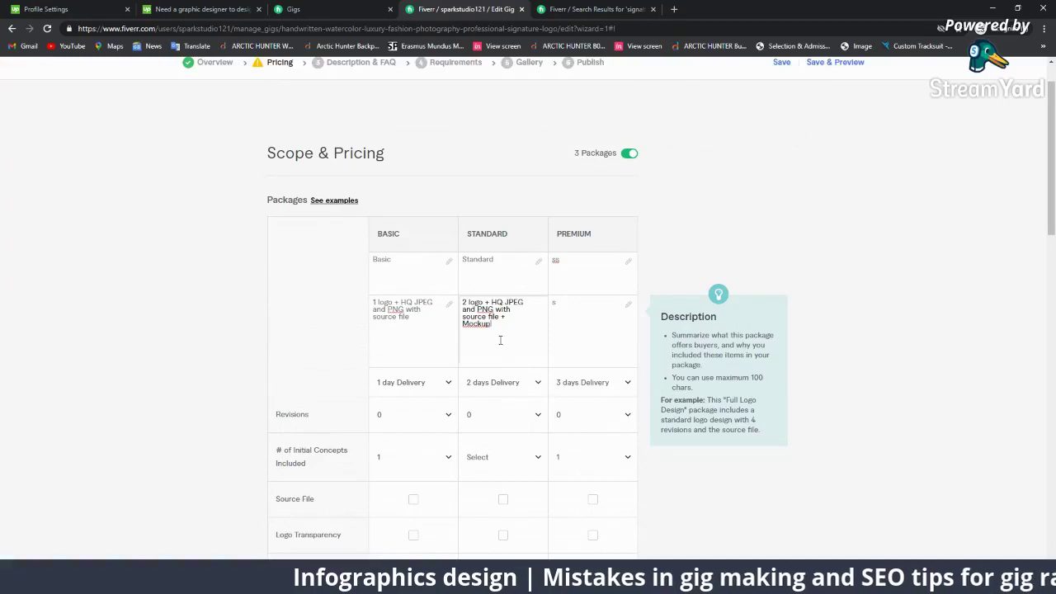
- Title the Premium package 'Best buy' and describe it as 3 plus the copied Standard description
{"action": "left_click_drag", "start_coordinate": [493, 325], "coordinate": [461, 326]}
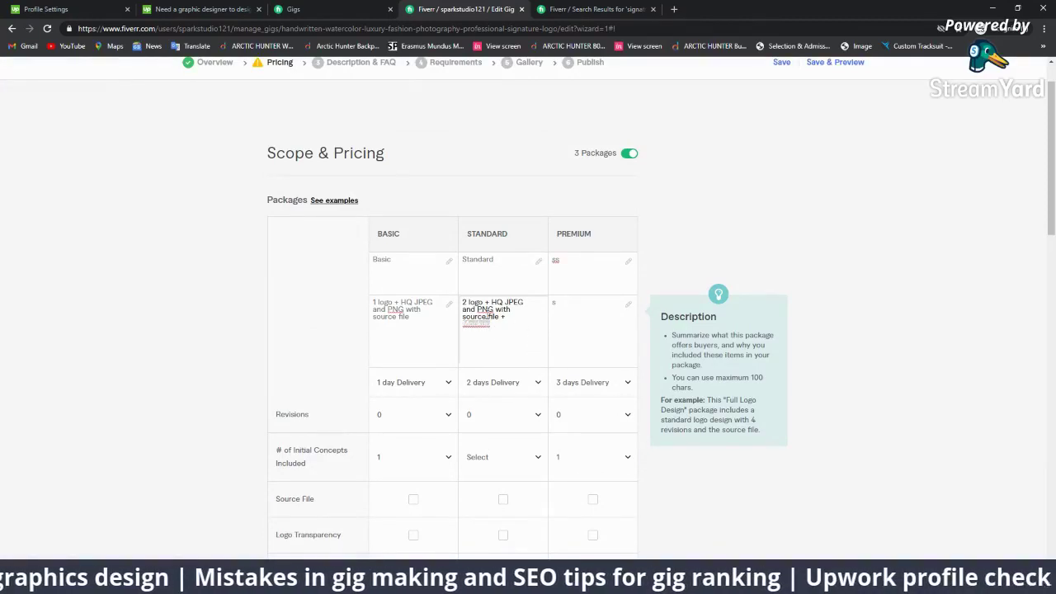
{"action": "left_click", "coordinate": [615, 274]}
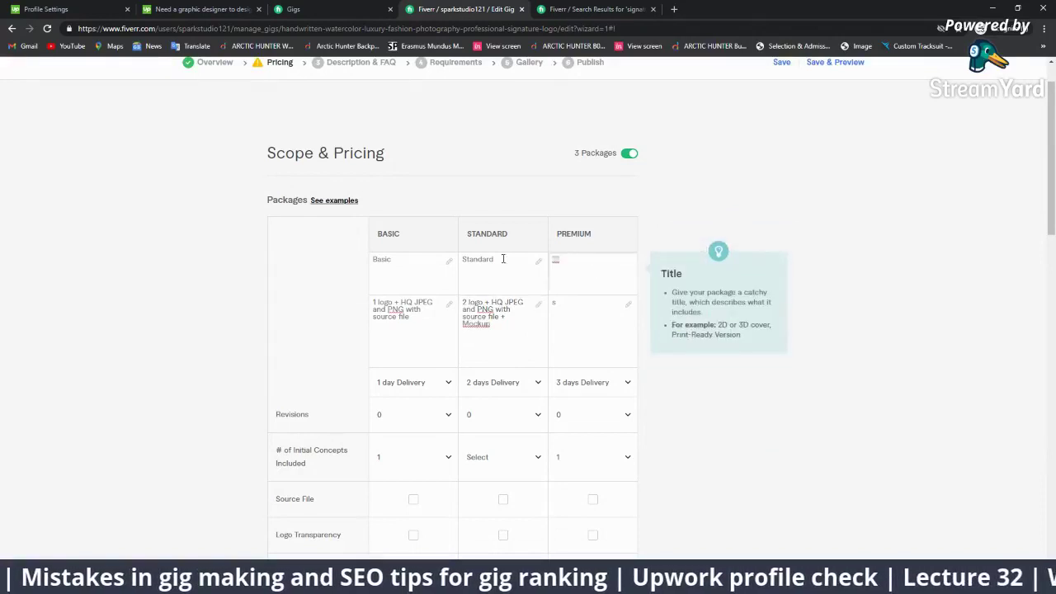
{"action": "type", "text": "Be"}
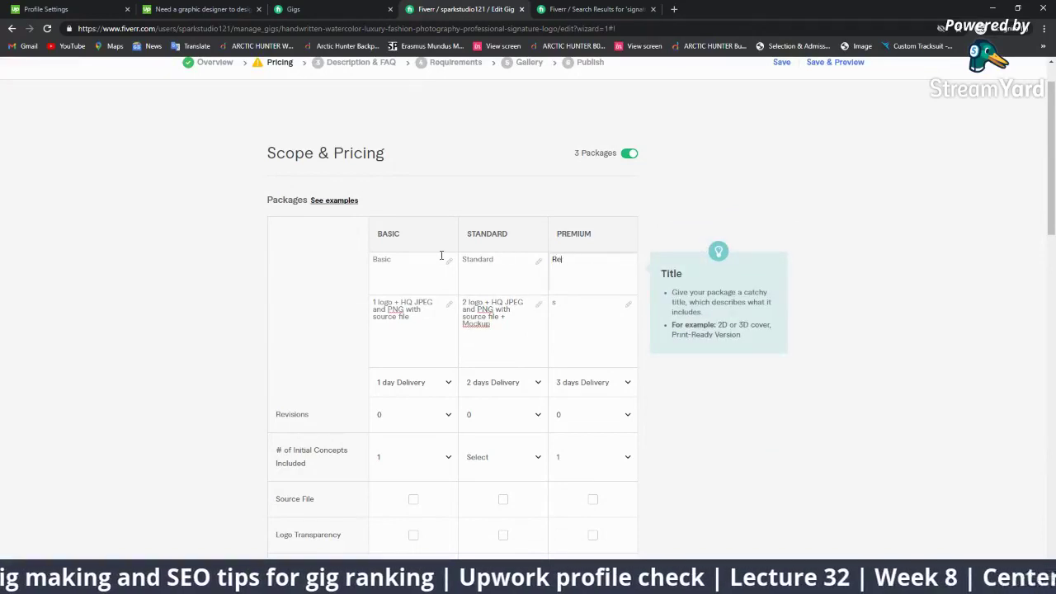
{"action": "type", "text": "st buy"}
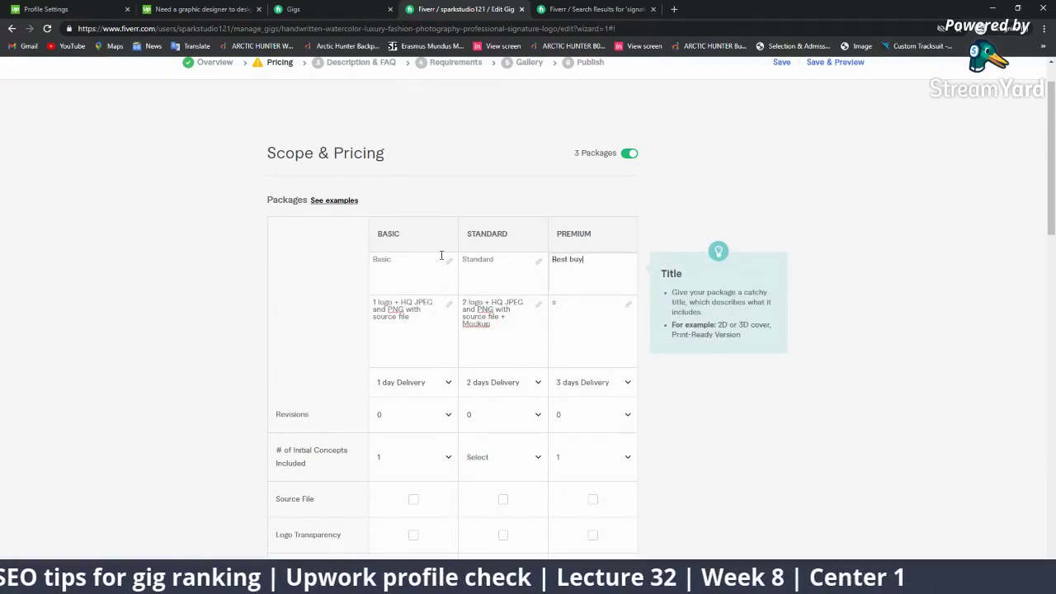
{"action": "key", "text": "Tab"}
{"action": "key", "text": "Tab"}
{"action": "key", "text": "Tab"}
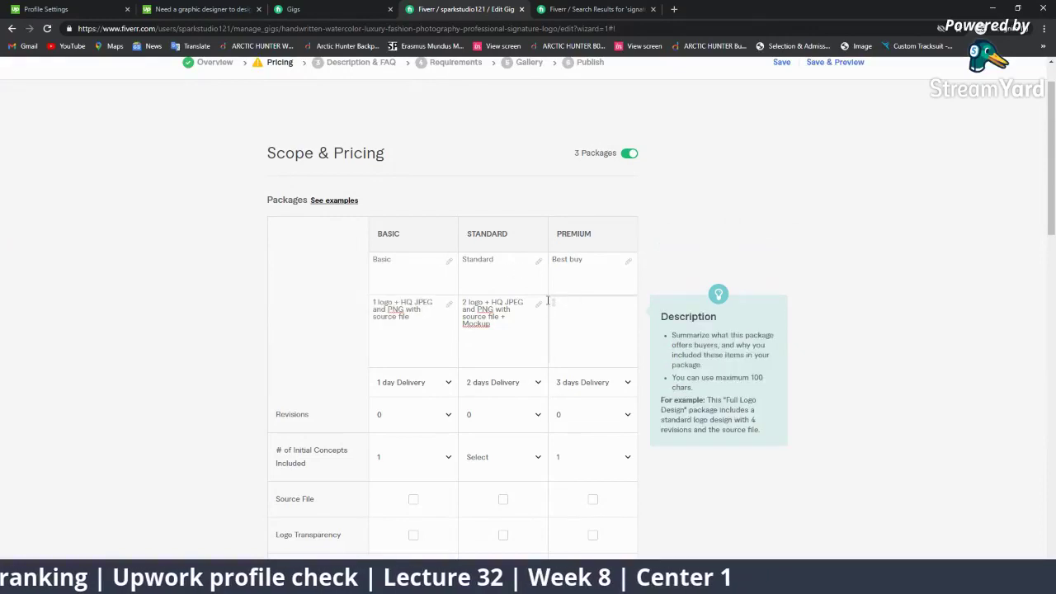
{"action": "type", "text": "3"}
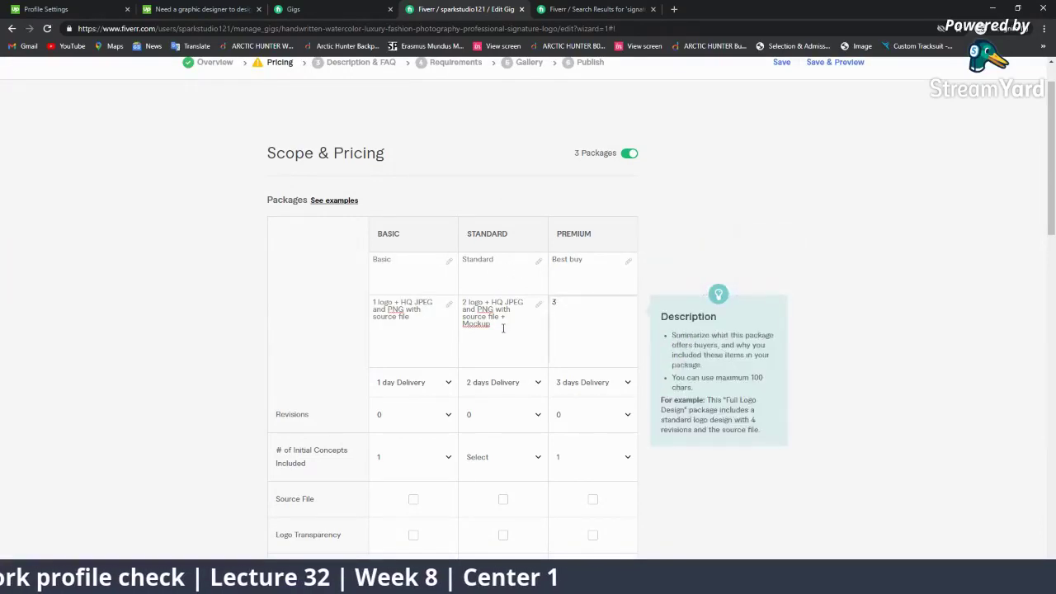
{"action": "key", "text": "ctrl+v"}
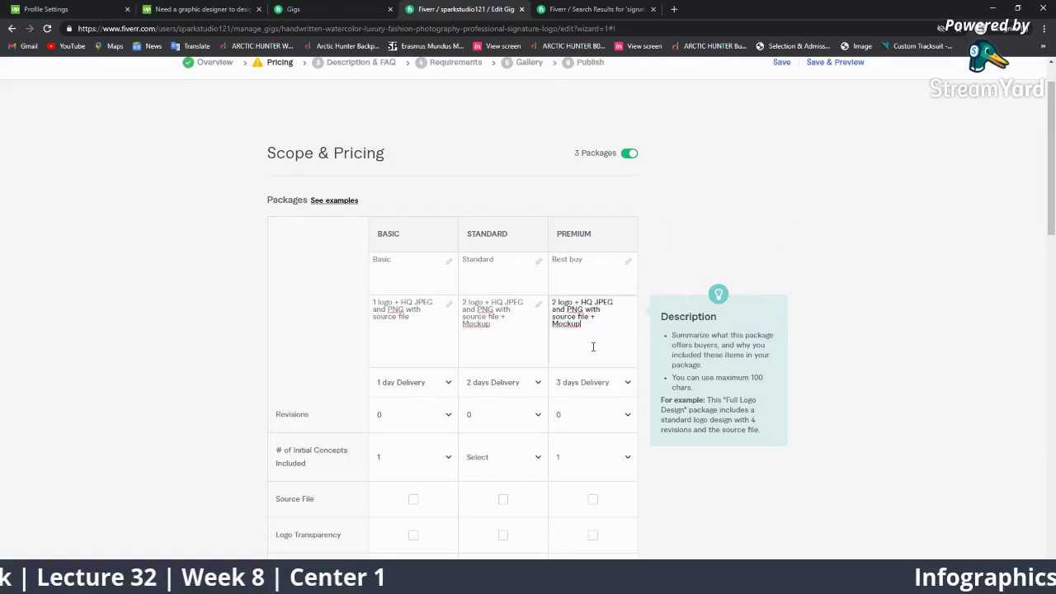
- Set the Premium package price to $50
{"action": "scroll", "coordinate": [529, 311], "scroll_direction": "down", "scroll_amount": 2}
{"action": "scroll", "coordinate": [589, 405], "scroll_direction": "down", "scroll_amount": 2}
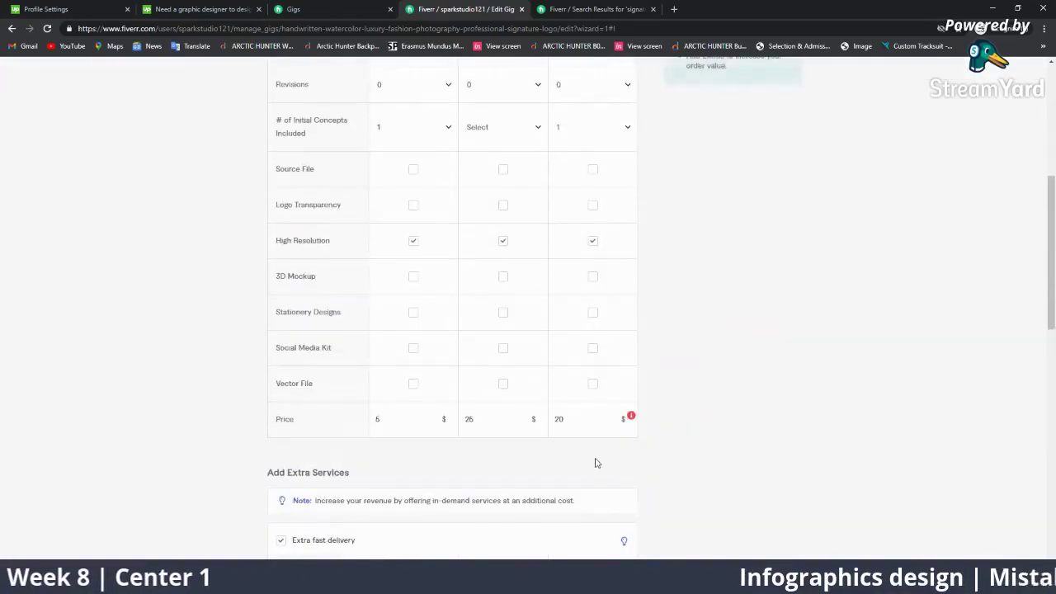
{"action": "type", "text": "50"}
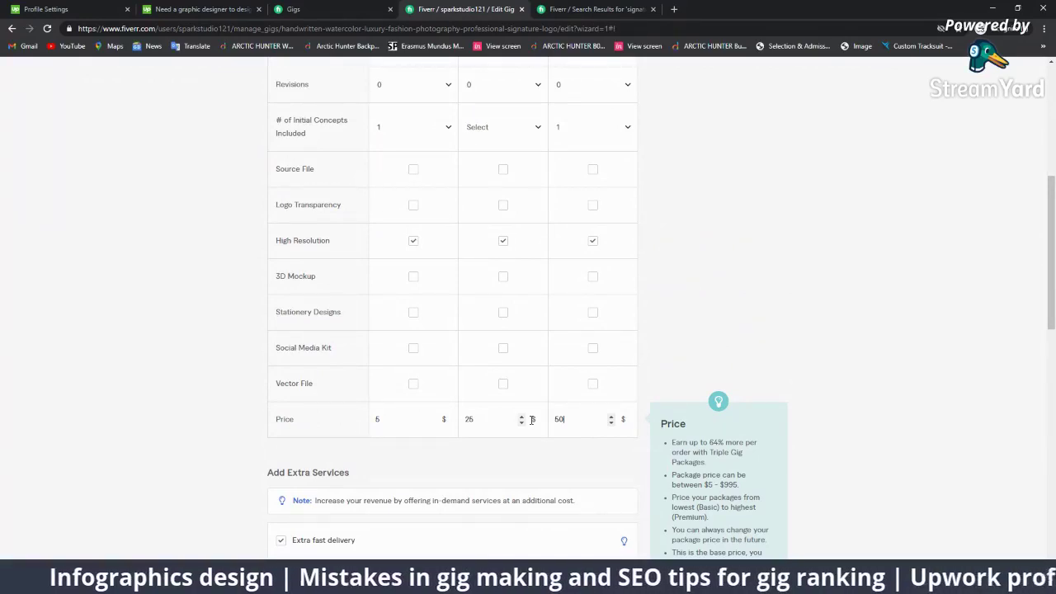
- Switch to Overview and back to the Scope & Pricing step to refresh the price error
{"action": "scroll", "coordinate": [497, 338], "scroll_direction": "up", "scroll_amount": 3}
{"action": "scroll", "coordinate": [497, 338], "scroll_direction": "up", "scroll_amount": 2}
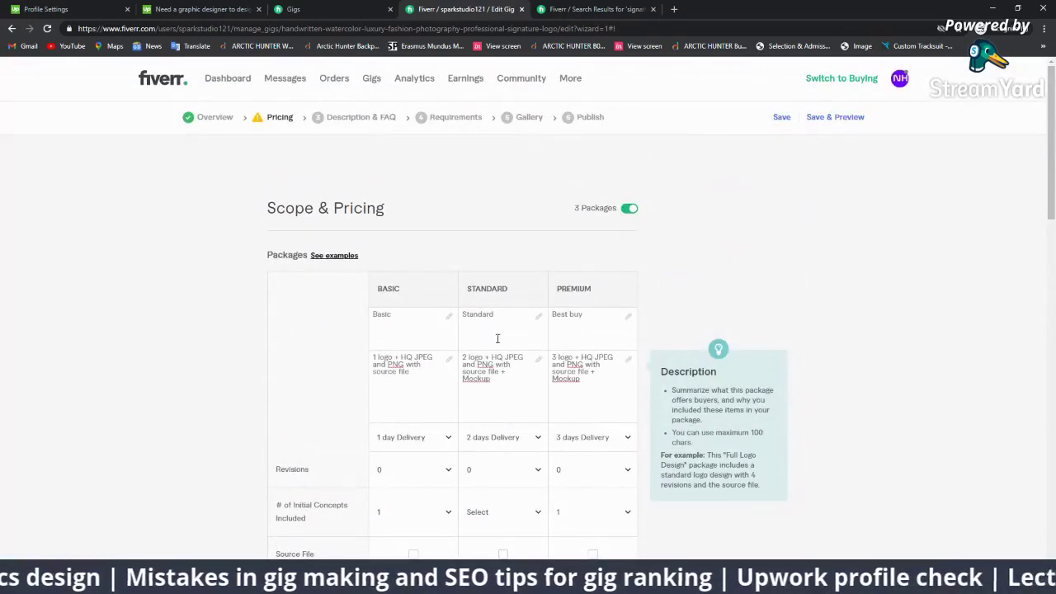
{"action": "left_click", "coordinate": [198, 115]}
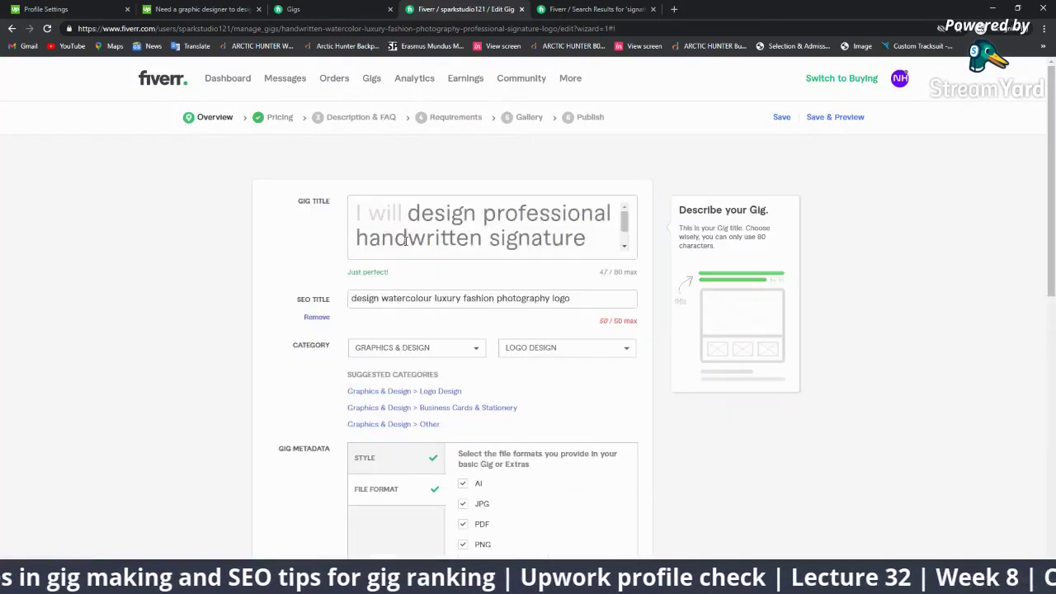
{"action": "left_click", "coordinate": [270, 119]}
{"action": "left_click", "coordinate": [380, 357]}
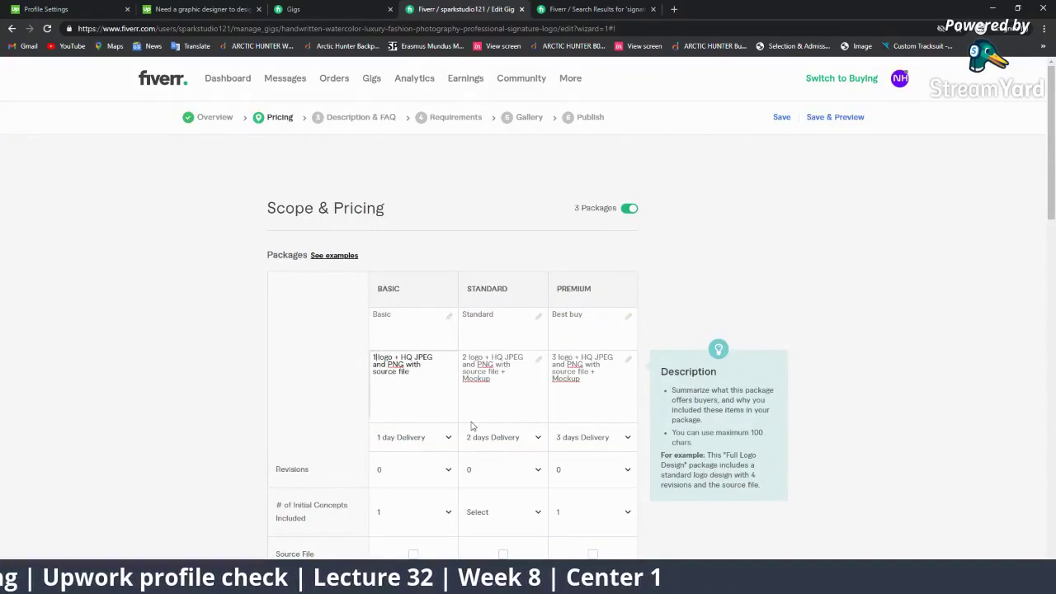
- Add 'signature' before logo in the Basic description, correcting the misspelling 'signatue'
{"action": "type", "text": "SIGNATURE"}
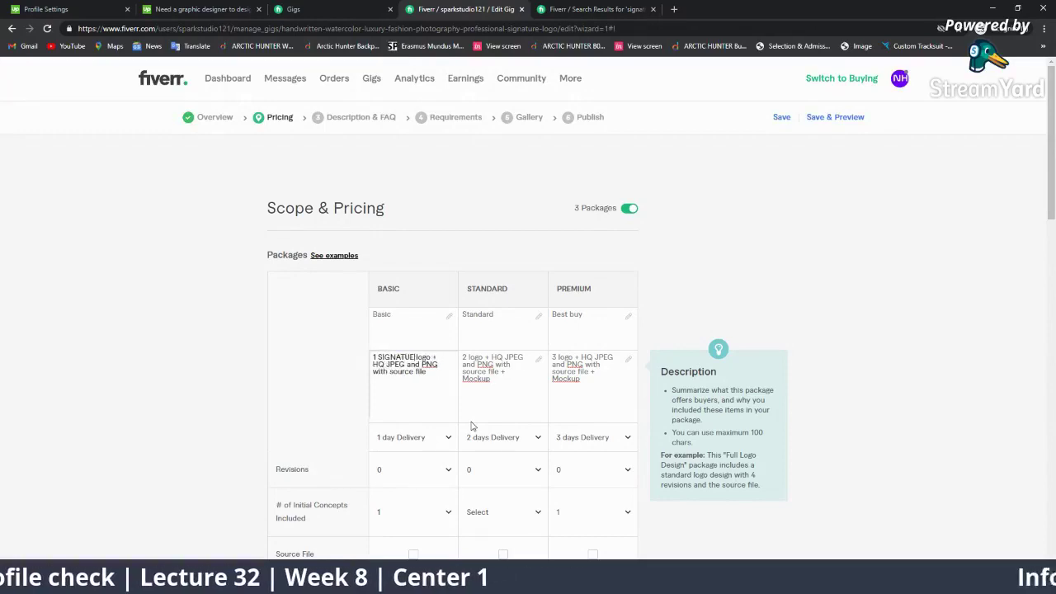
{"action": "key", "text": "BackSpace"}
{"action": "key", "text": "BackSpace"}
{"action": "key", "text": "BackSpace"}
{"action": "type", "text": "sig"}
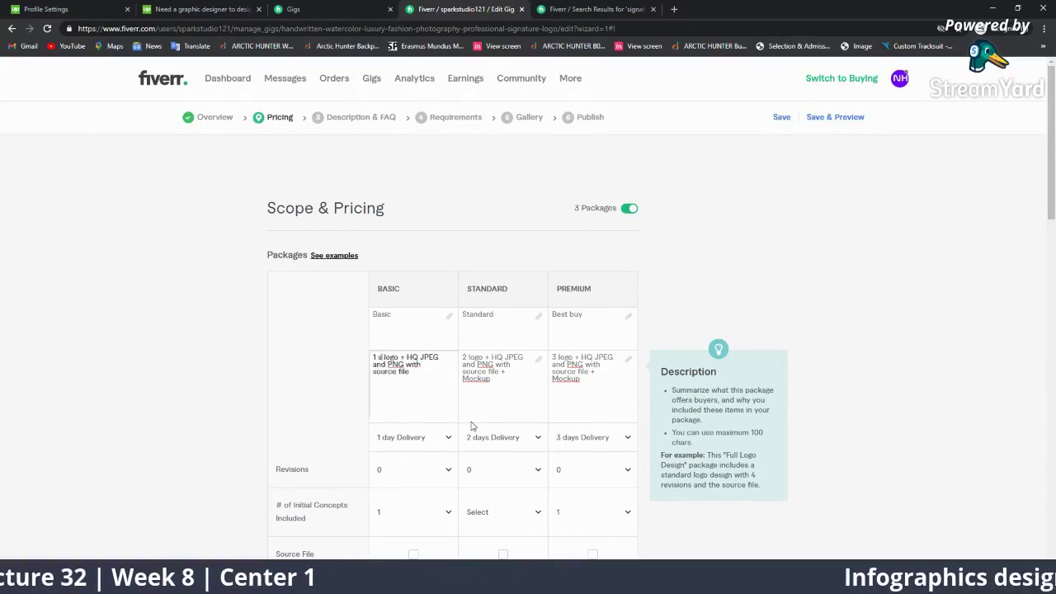
{"action": "type", "text": "natue"}
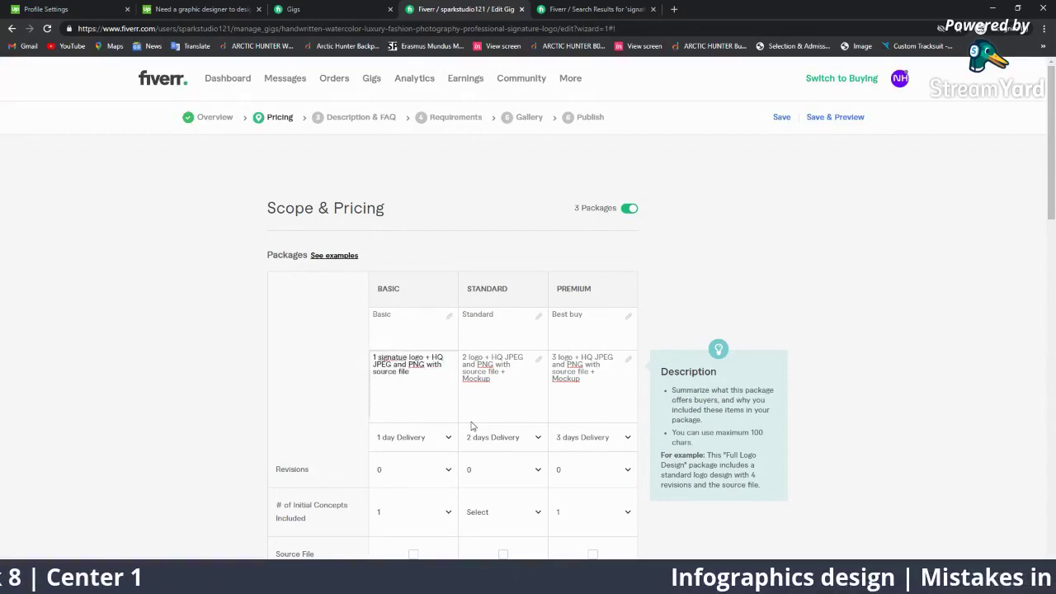
{"action": "right_click", "coordinate": [390, 358]}
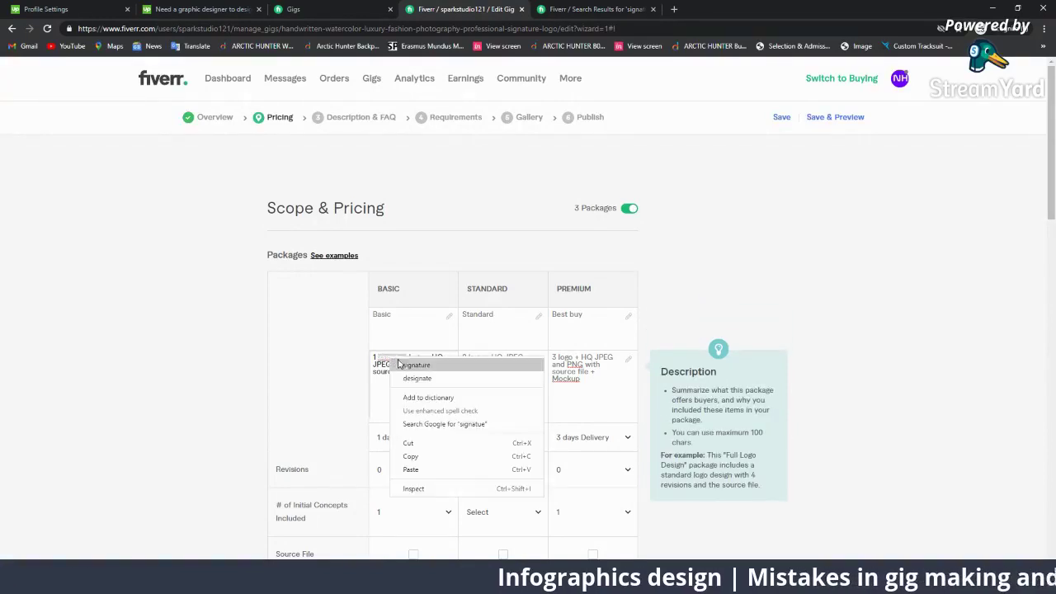
{"action": "left_click", "coordinate": [413, 364]}
- Paste 'signature logo' into the Standard and Premium descriptions, giving 2 and 3 signature logo
{"action": "left_click_drag", "start_coordinate": [411, 358], "coordinate": [373, 360]}
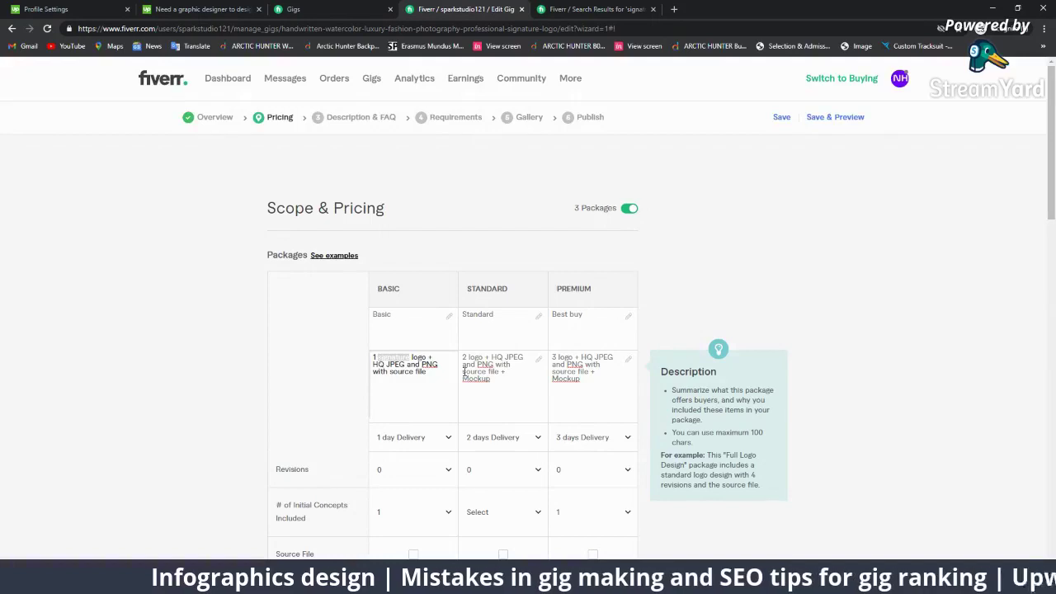
{"action": "left_click_drag", "start_coordinate": [482, 358], "coordinate": [468, 358]}
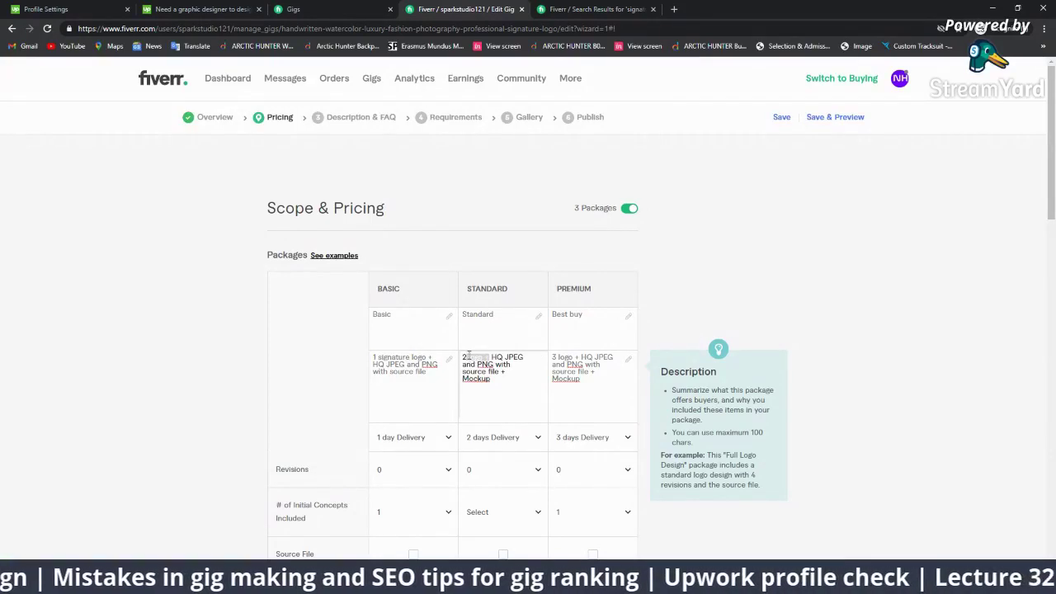
{"action": "left_click_drag", "start_coordinate": [427, 358], "coordinate": [374, 357]}
{"action": "key", "text": "ctrl+c"}
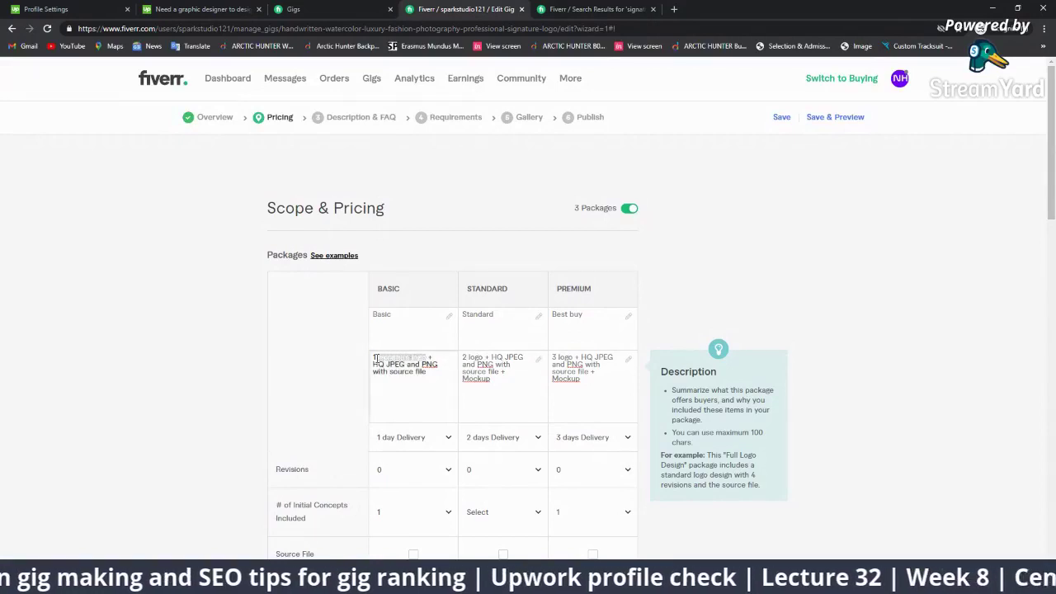
{"action": "left_click_drag", "start_coordinate": [488, 358], "coordinate": [462, 358]}
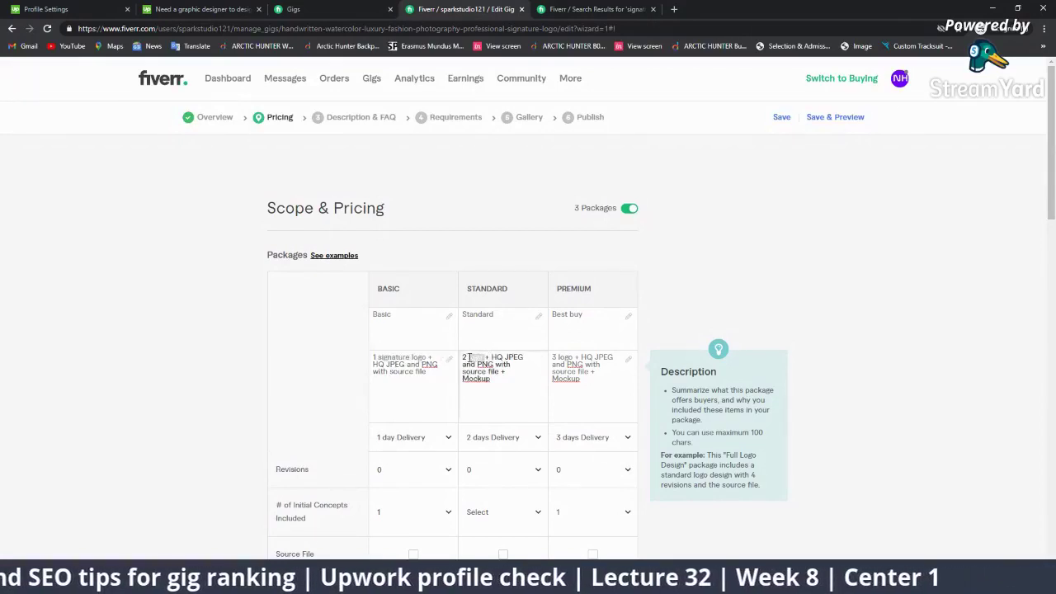
{"action": "key", "text": "ctrl+v"}
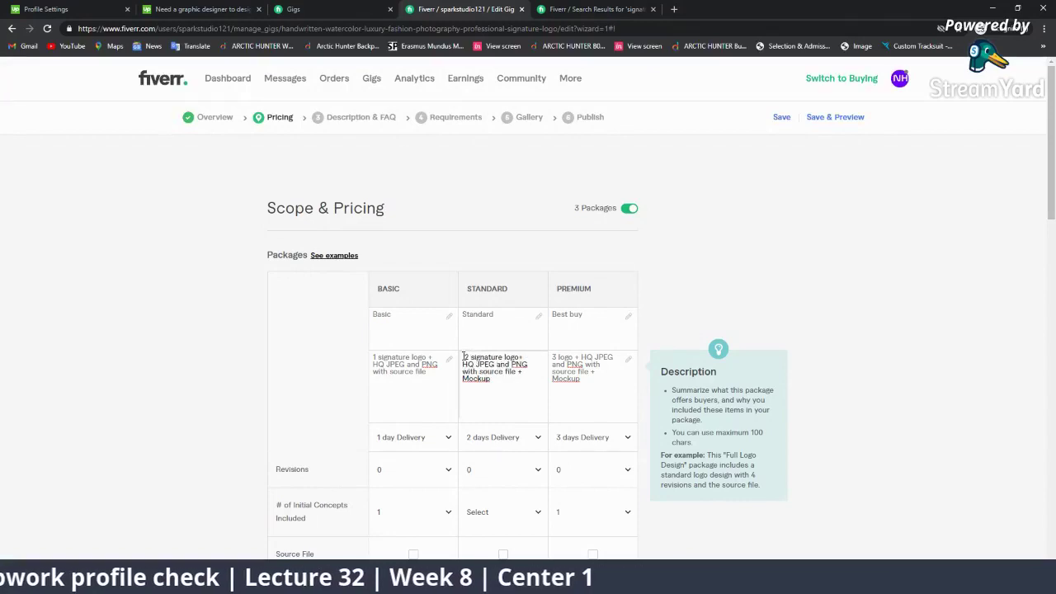
{"action": "left_click", "coordinate": [464, 357]}
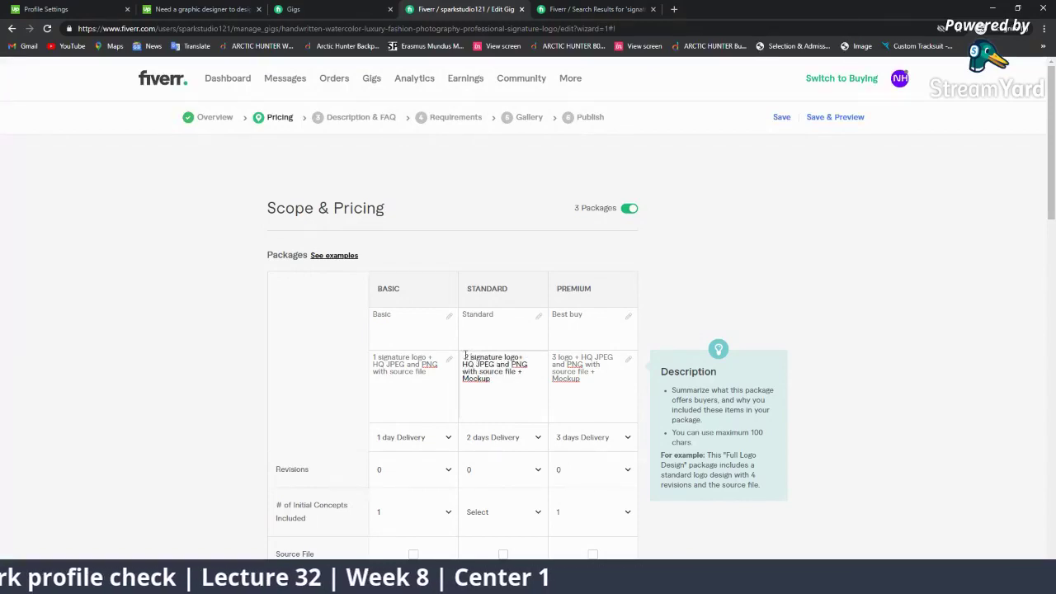
{"action": "double_click", "coordinate": [567, 357]}
{"action": "key", "text": "ctrl+v"}
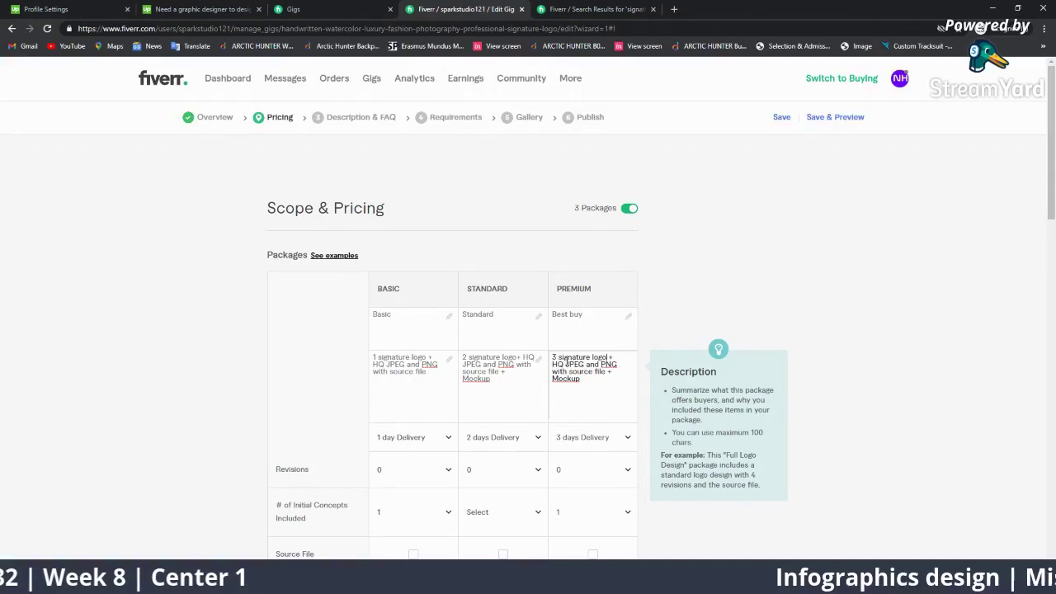
{"action": "scroll", "coordinate": [956, 275], "scroll_direction": "down", "scroll_amount": 2}
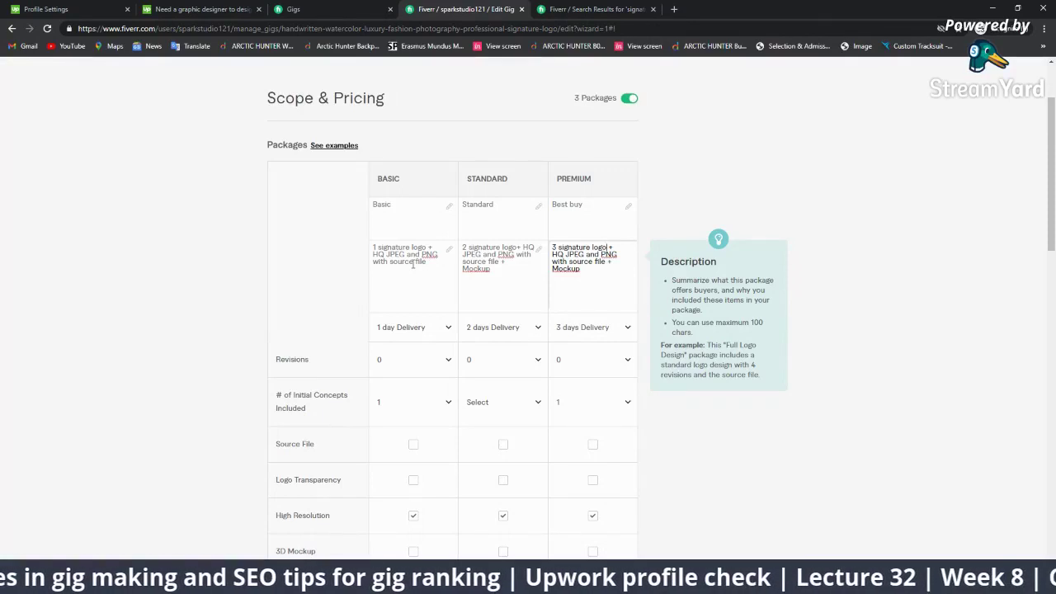
- Delete 'with source file' so Basic reads '1 signature logo + HQ JPEG and PNG'
{"action": "left_click", "coordinate": [413, 264]}
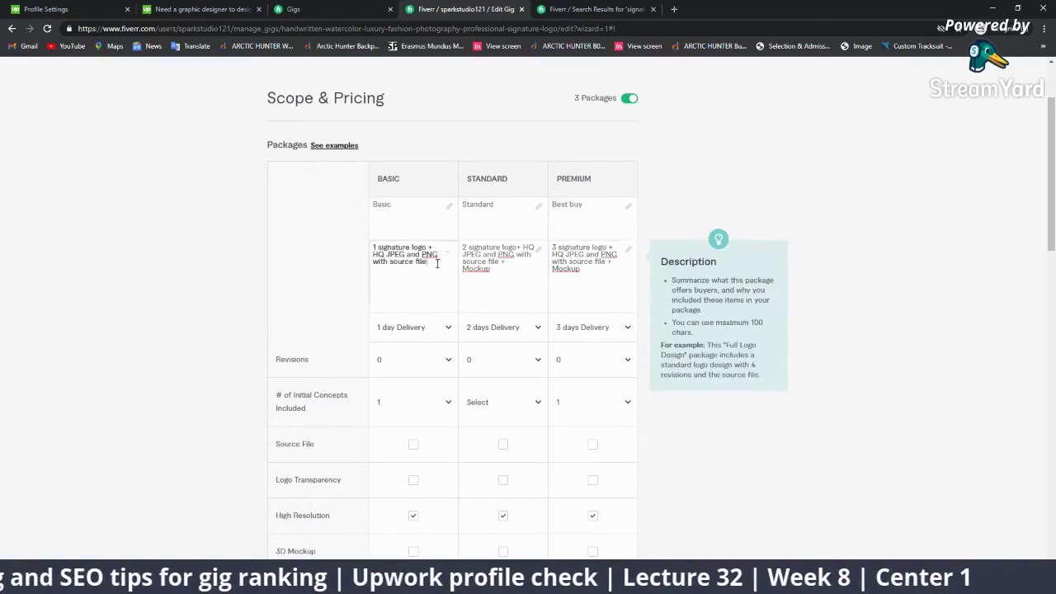
{"action": "left_click_drag", "start_coordinate": [427, 262], "coordinate": [361, 250]}
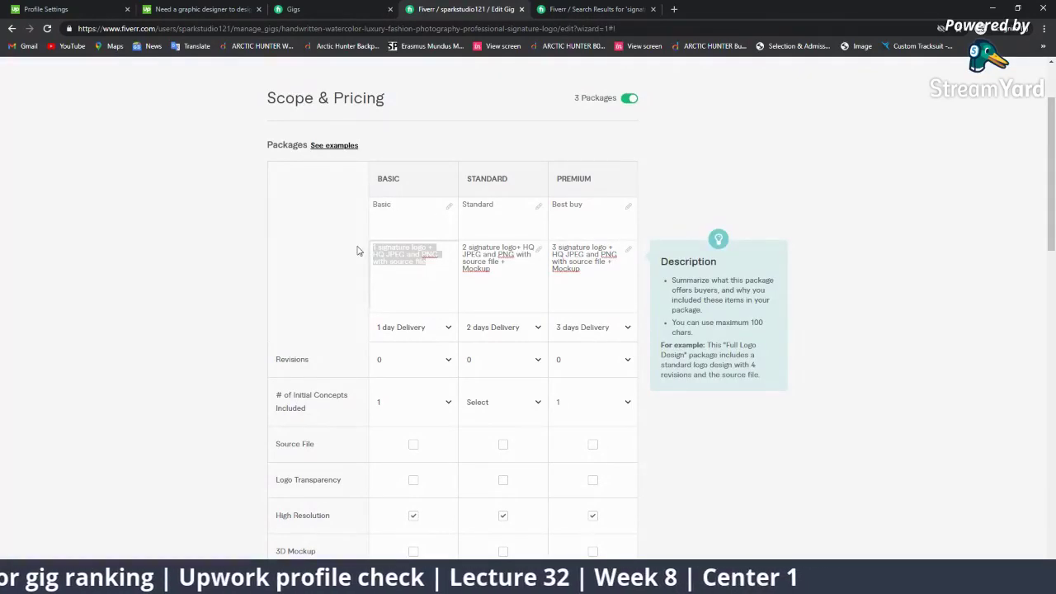
{"action": "left_click_drag", "start_coordinate": [427, 262], "coordinate": [361, 261]}
{"action": "key", "text": "BackSpace"}
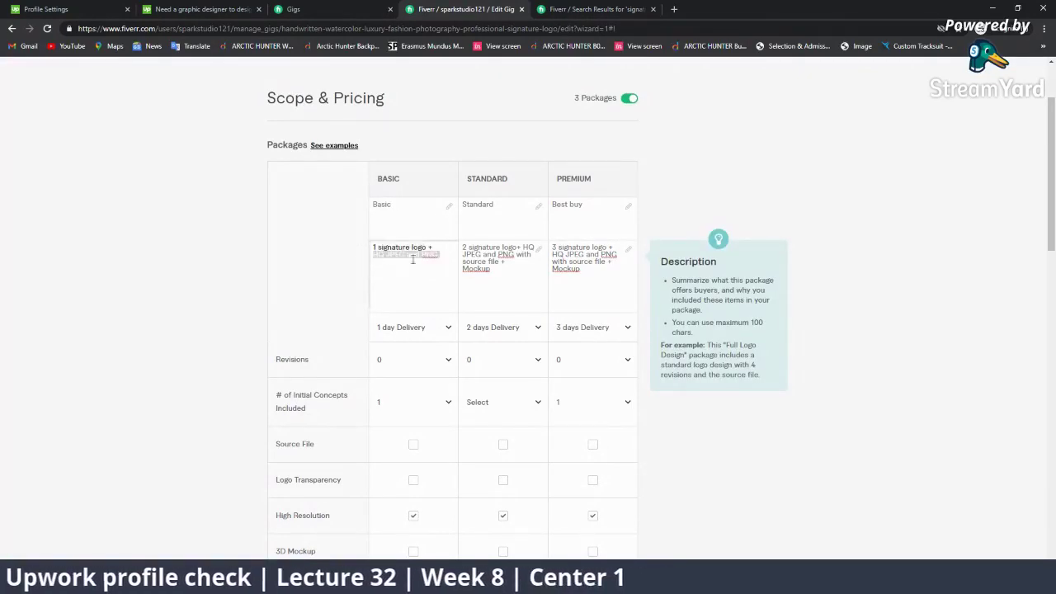
{"action": "left_click", "coordinate": [450, 255]}
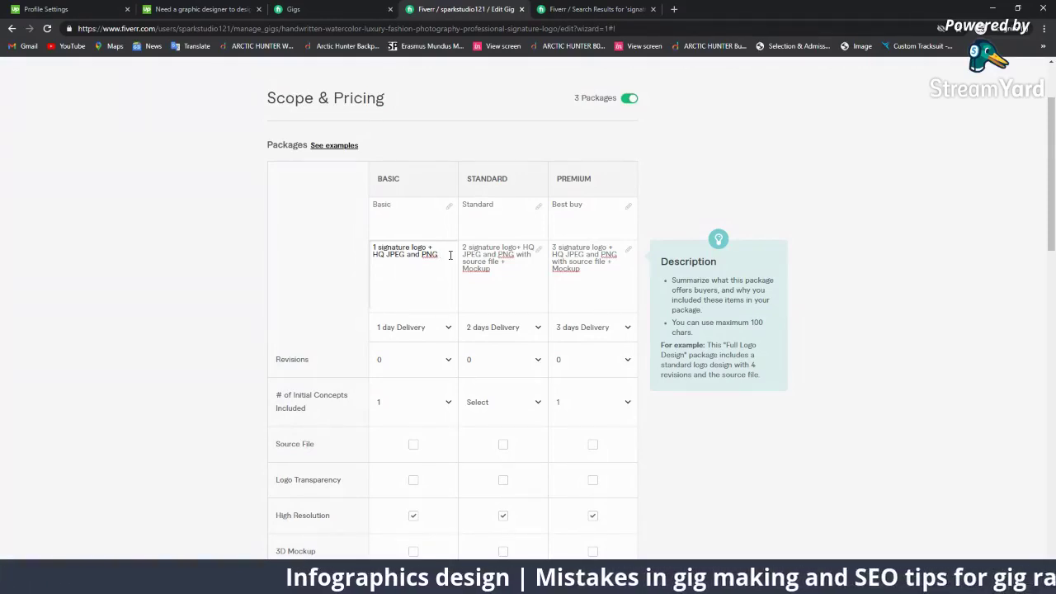
{"action": "left_click", "coordinate": [505, 269]}
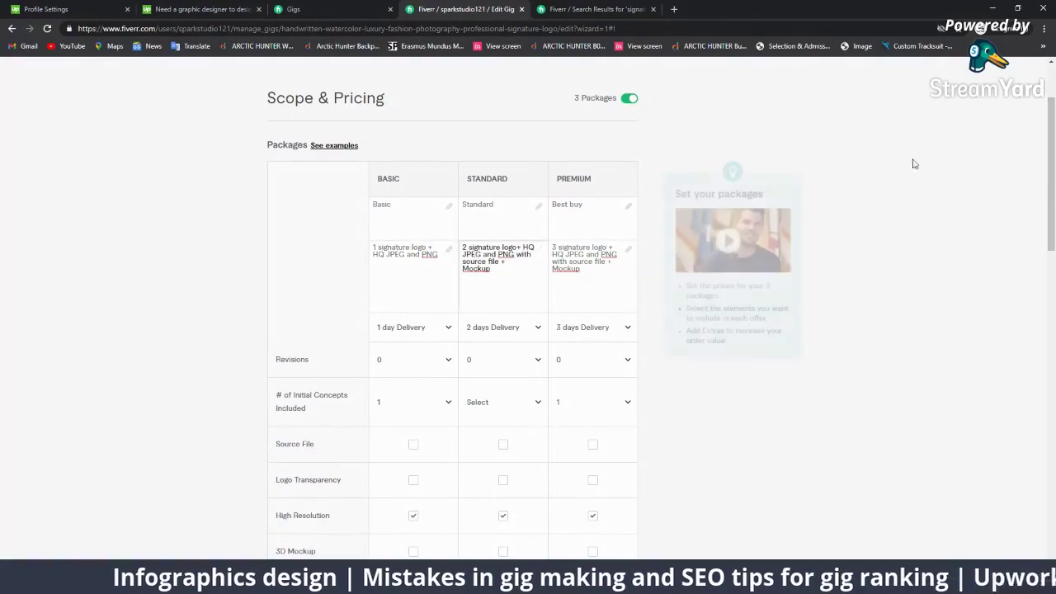
- Zoom the browser page to 150% from Chrome's menu
{"action": "left_click", "coordinate": [1044, 28]}
{"action": "left_click", "coordinate": [1010, 118]}
{"action": "left_click", "coordinate": [1009, 118]}
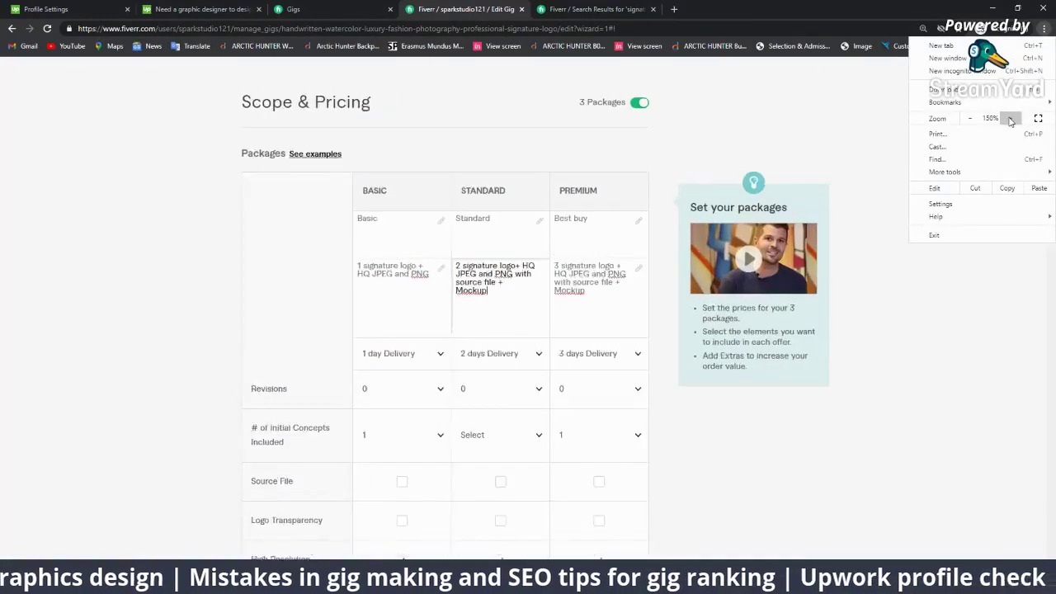
{"action": "left_click", "coordinate": [1010, 118]}
{"action": "left_click", "coordinate": [520, 385]}
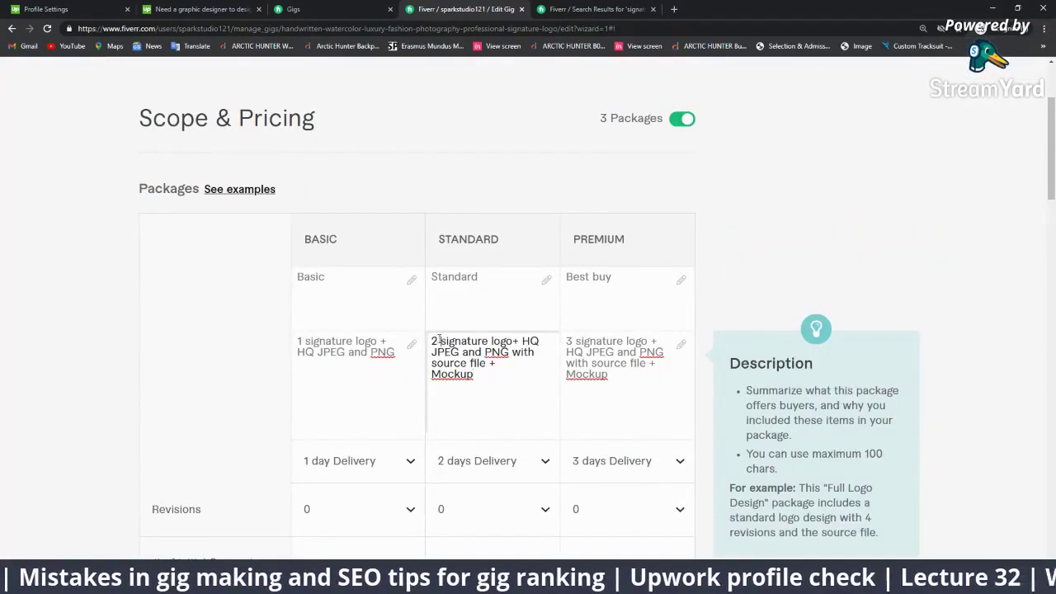
- Select the Standard description text after 'logo+' for replacement
{"action": "left_click_drag", "start_coordinate": [440, 341], "coordinate": [424, 339]}
{"action": "left_click_drag", "start_coordinate": [508, 387], "coordinate": [453, 350]}
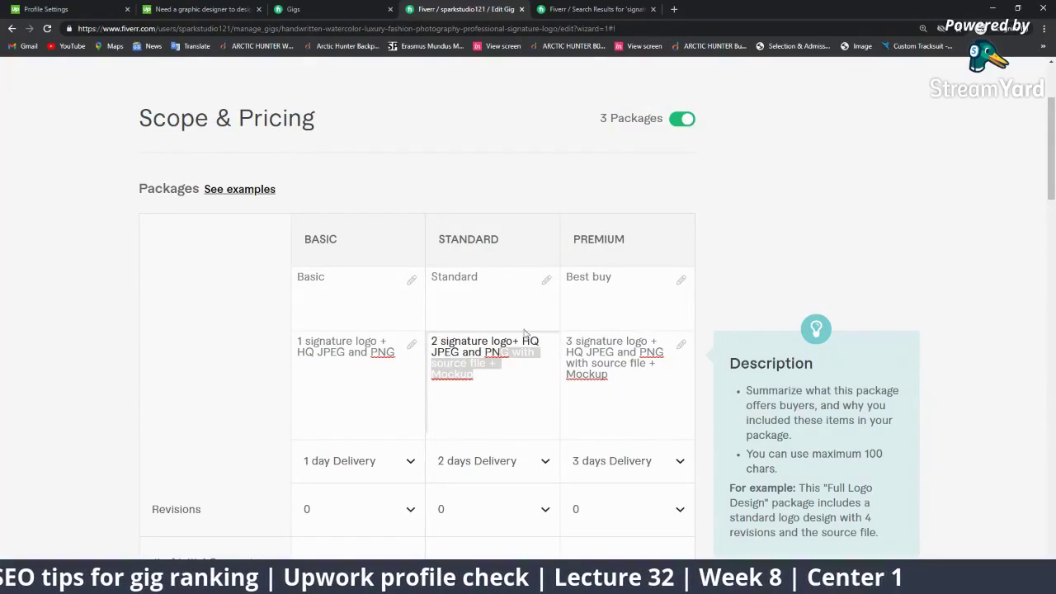
{"action": "mouse_move", "coordinate": [475, 375]}
{"action": "left_mouse_down"}
{"action": "mouse_move", "coordinate": [483, 341]}
{"action": "mouse_move", "coordinate": [521, 339]}
{"action": "left_mouse_up"}
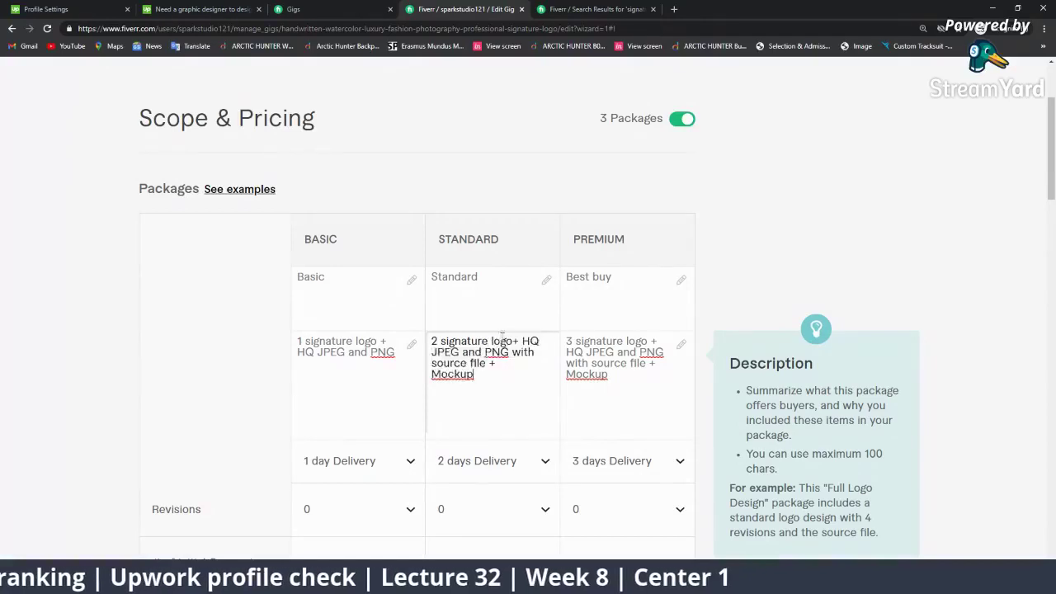
- Type 'All items of basic + Stationery design +Social media kit+ Email signature', then delete 'Email signature'
{"action": "type", "text": "All "}
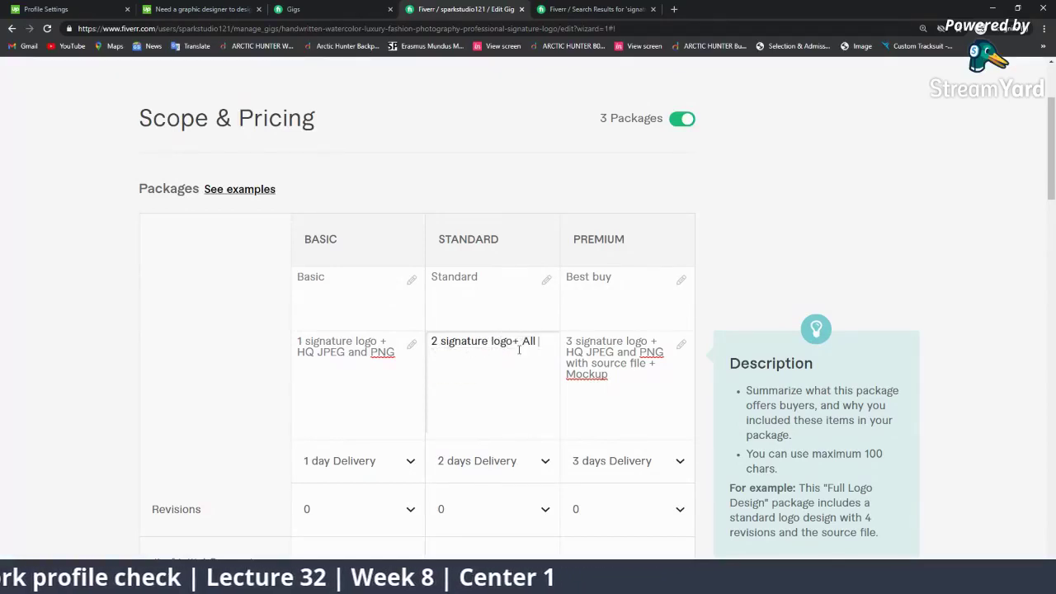
{"action": "type", "text": "items of"}
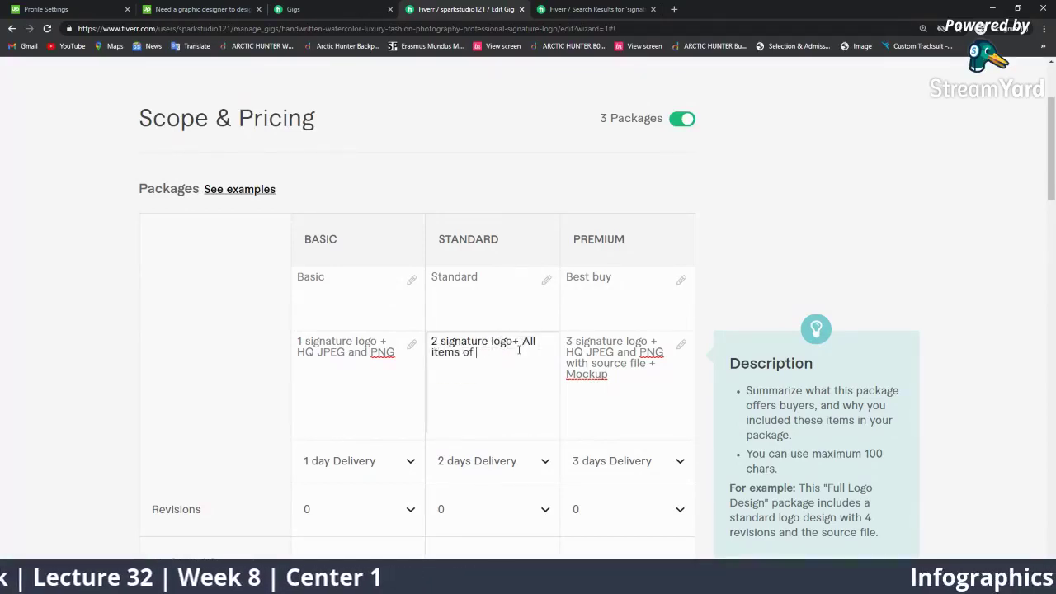
{"action": "type", "text": " basic + "}
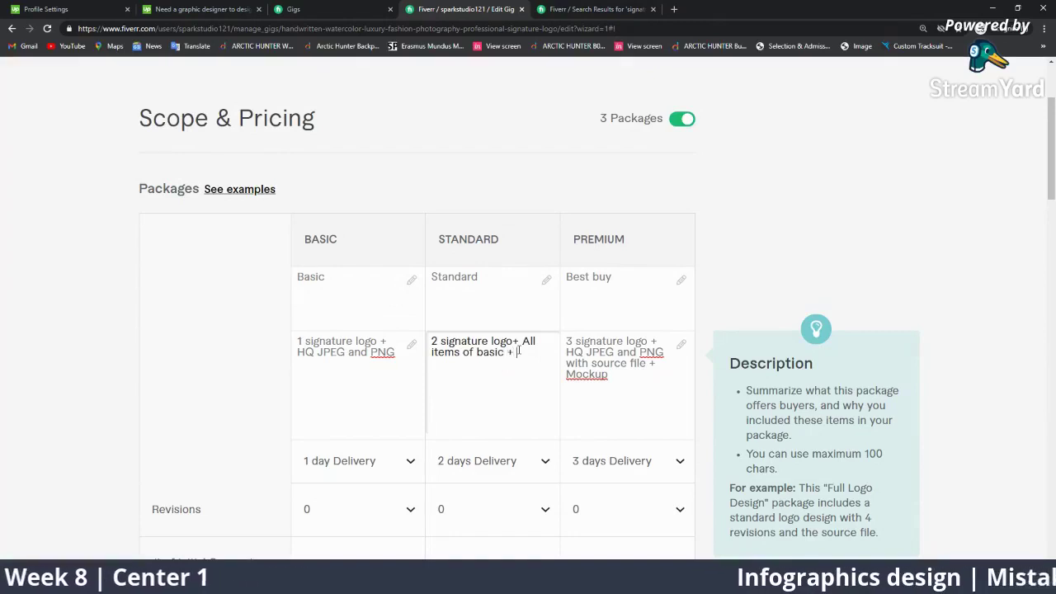
{"action": "type", "text": "Stationer"}
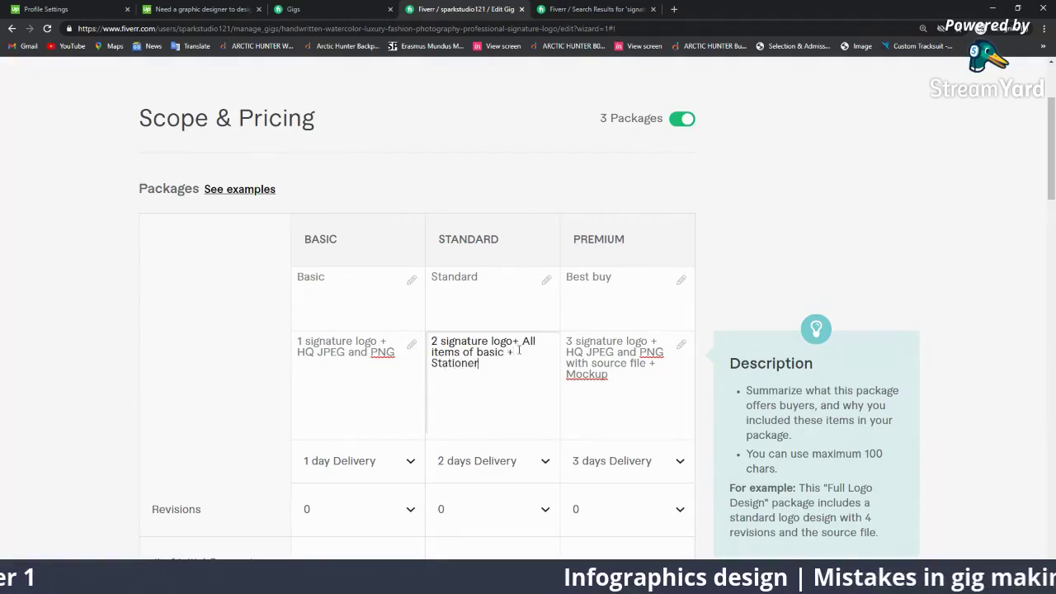
{"action": "type", "text": "y design"}
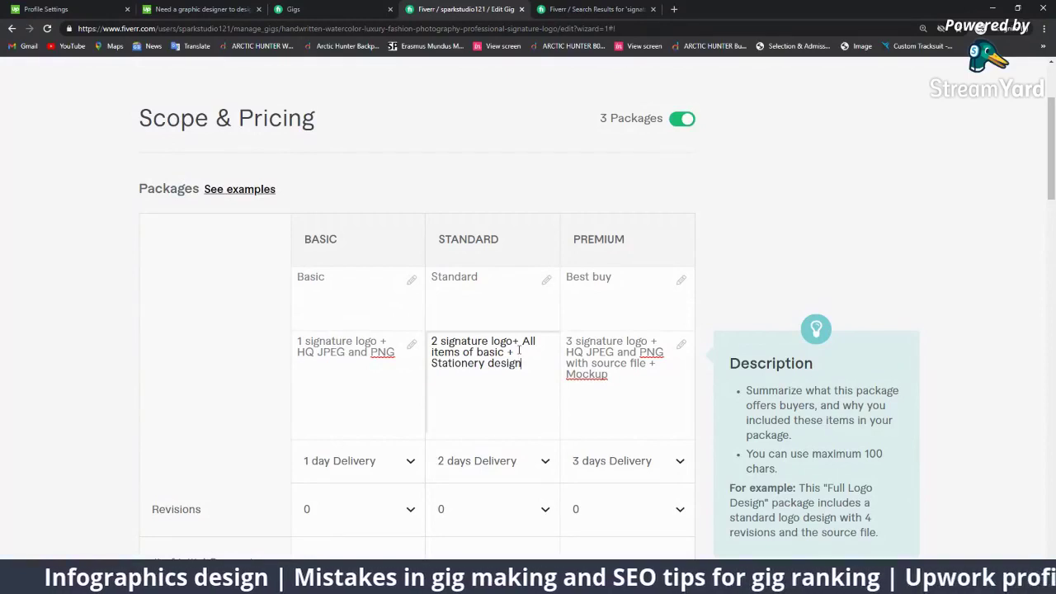
{"action": "type", "text": "+"}
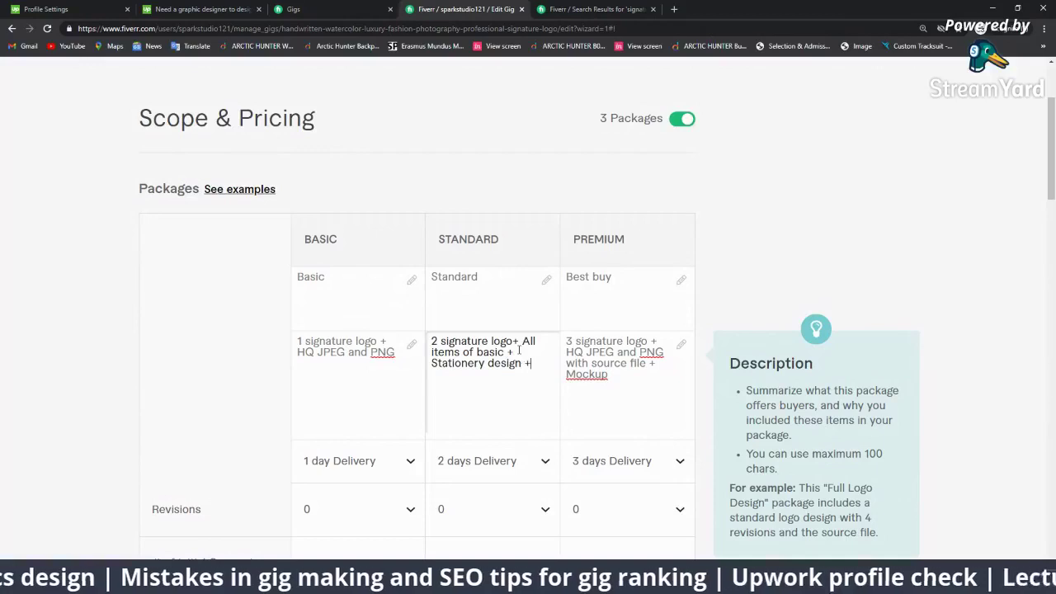
{"action": "type", "text": "Social medi"}
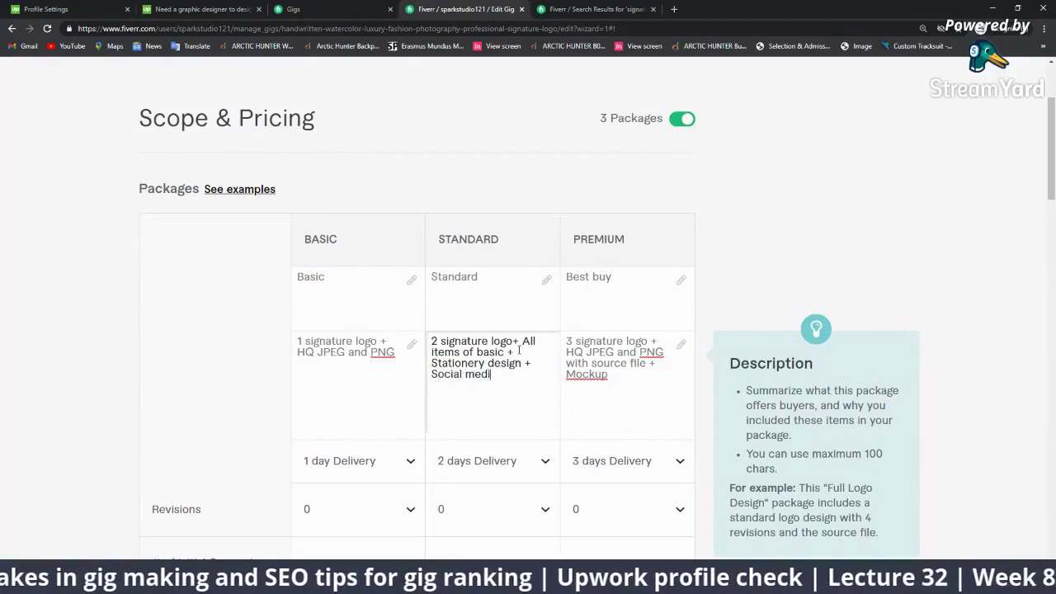
{"action": "type", "text": "a kit"}
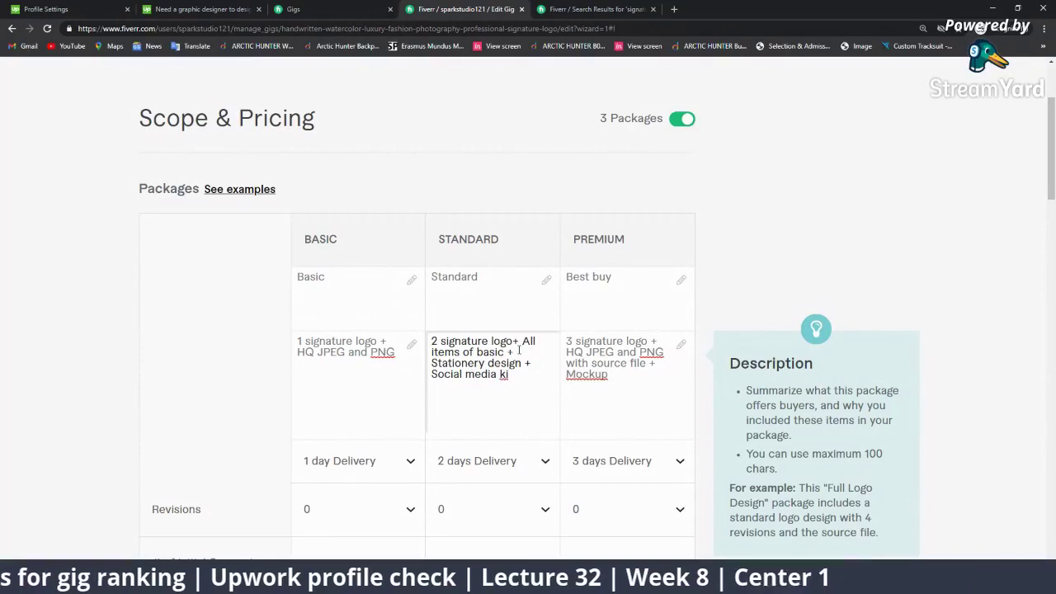
{"action": "type", "text": "t"}
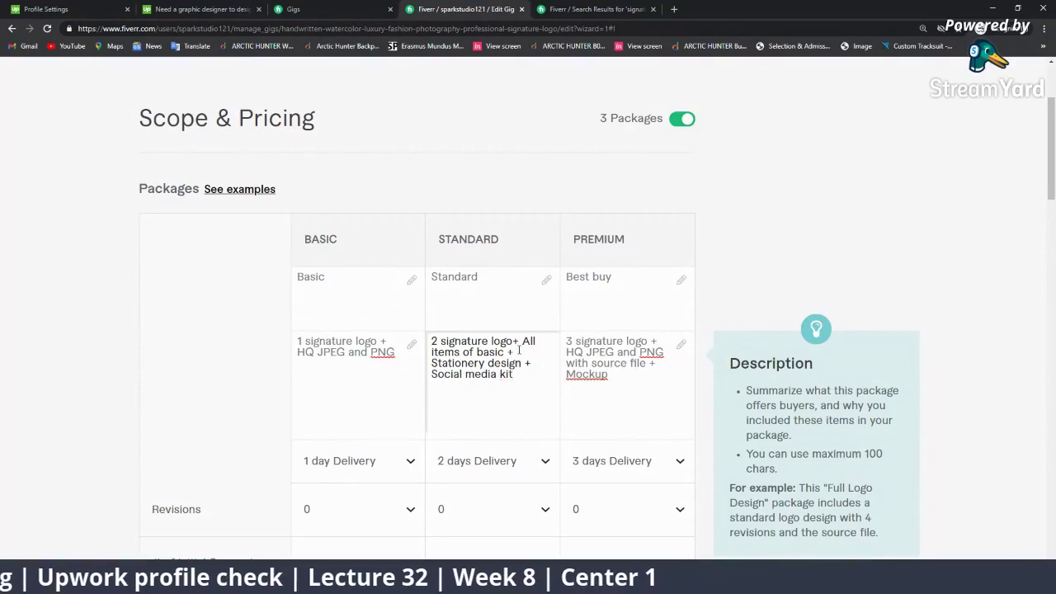
{"action": "type", "text": "+ Email"}
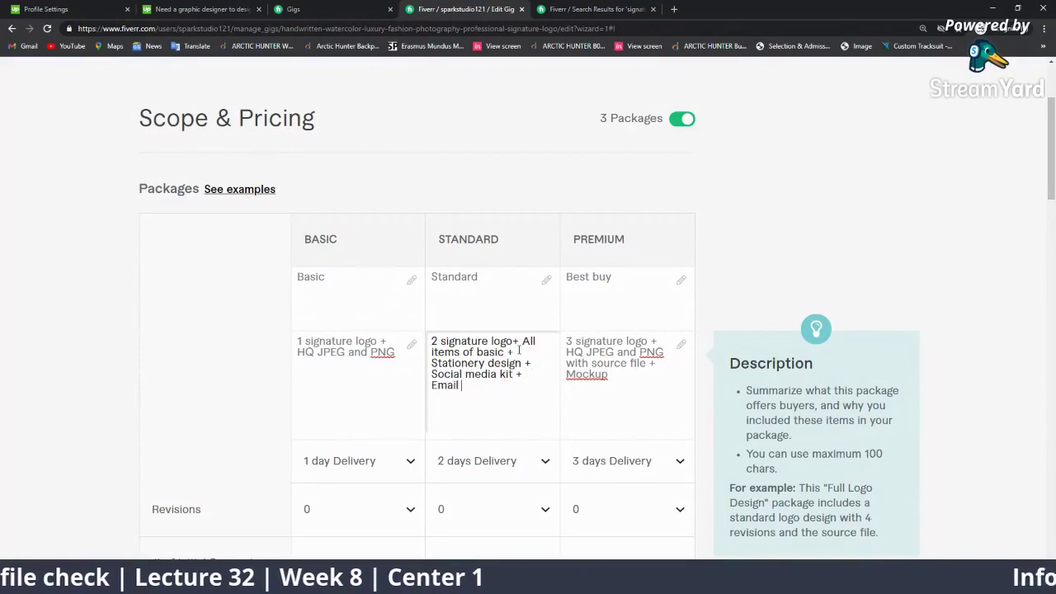
{"action": "type", "text": " signature"}
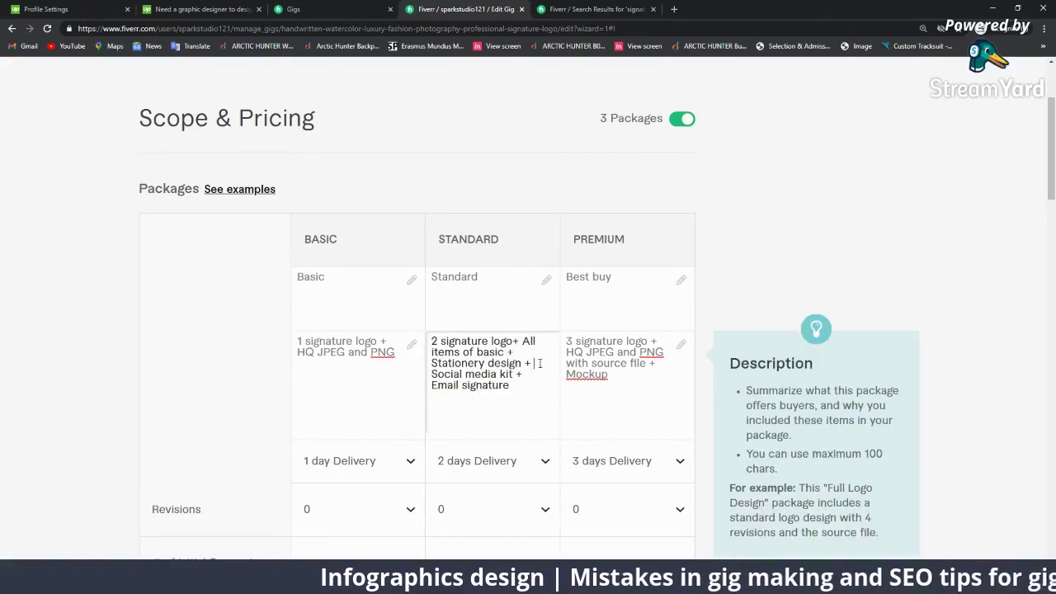
{"action": "left_click_drag", "start_coordinate": [541, 363], "coordinate": [429, 361]}
{"action": "left_click", "coordinate": [482, 384]}
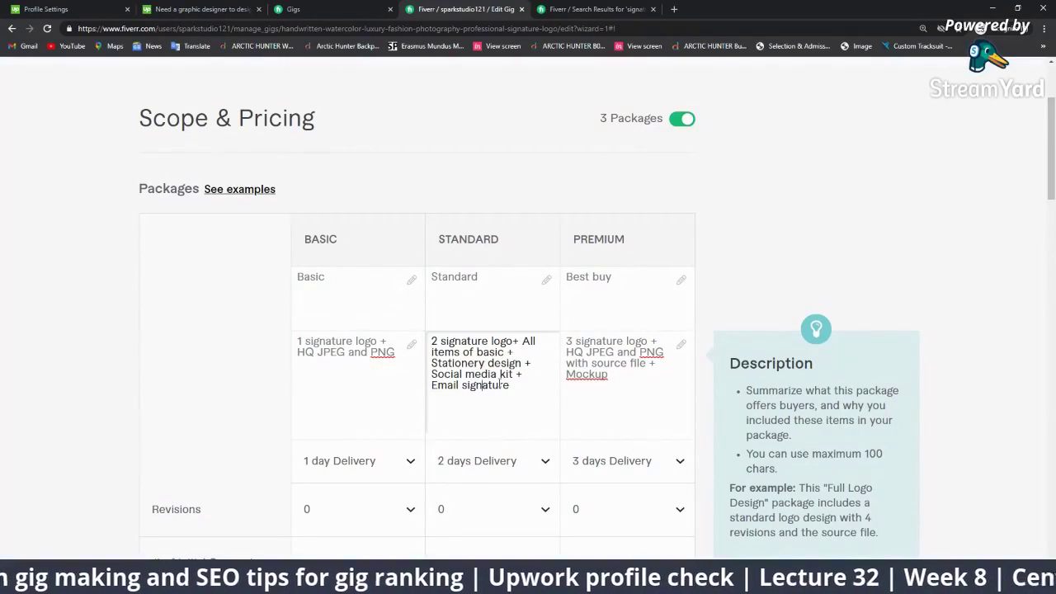
{"action": "left_click_drag", "start_coordinate": [529, 388], "coordinate": [431, 368]}
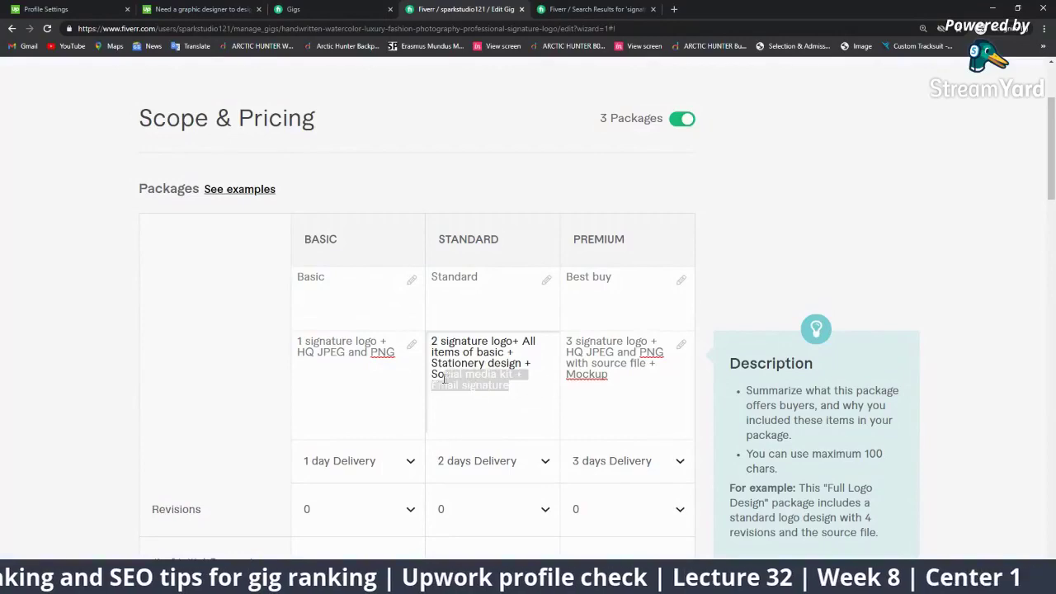
{"action": "left_click", "coordinate": [534, 443]}
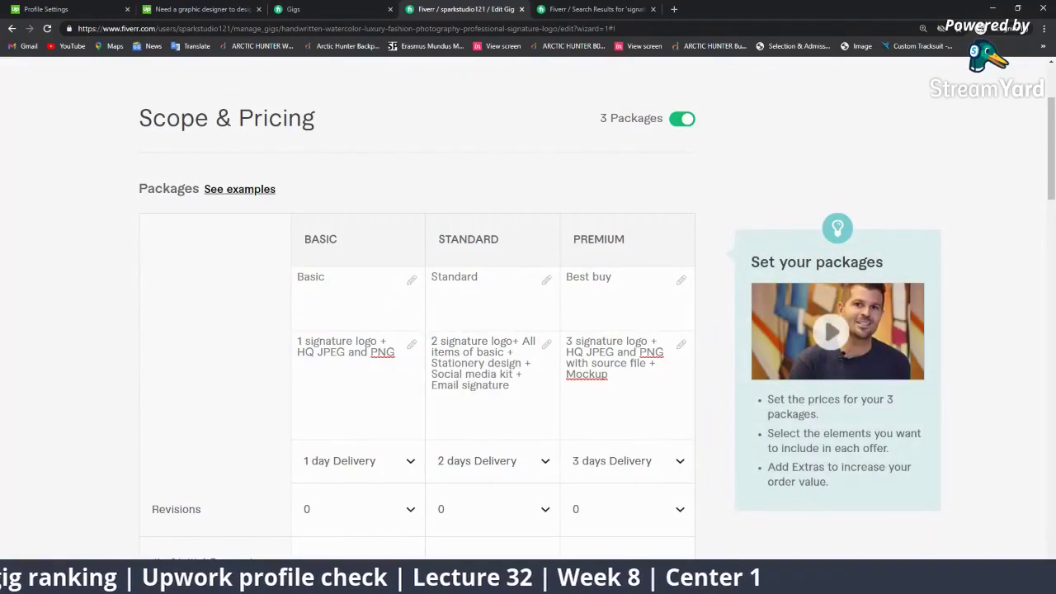
{"action": "left_click_drag", "start_coordinate": [510, 385], "coordinate": [430, 385]}
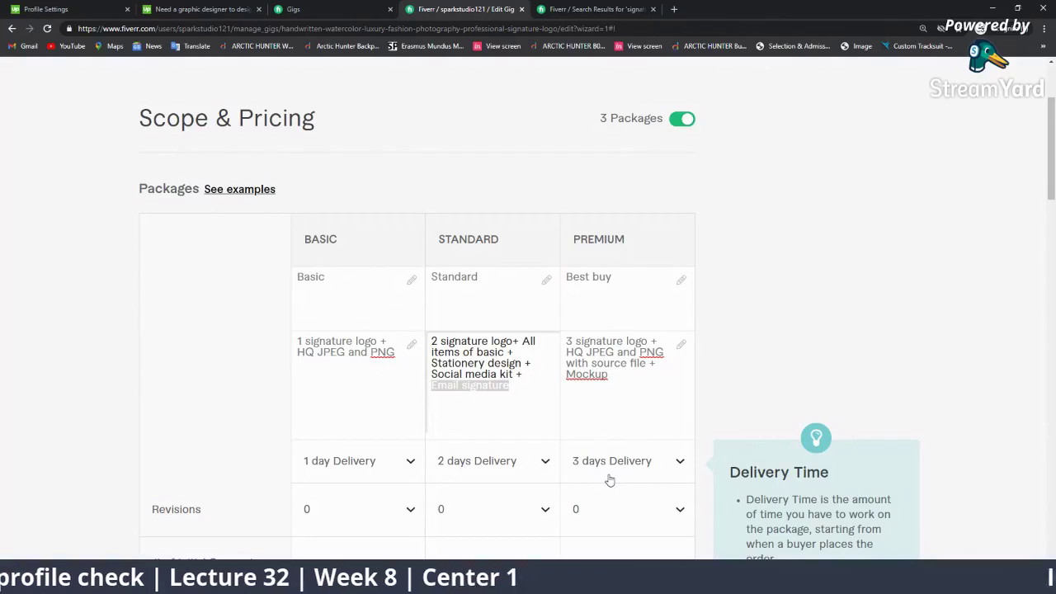
{"action": "left_click", "coordinate": [528, 388]}
{"action": "left_click_drag", "start_coordinate": [528, 389], "coordinate": [431, 386]}
{"action": "key", "text": "BackSpace"}
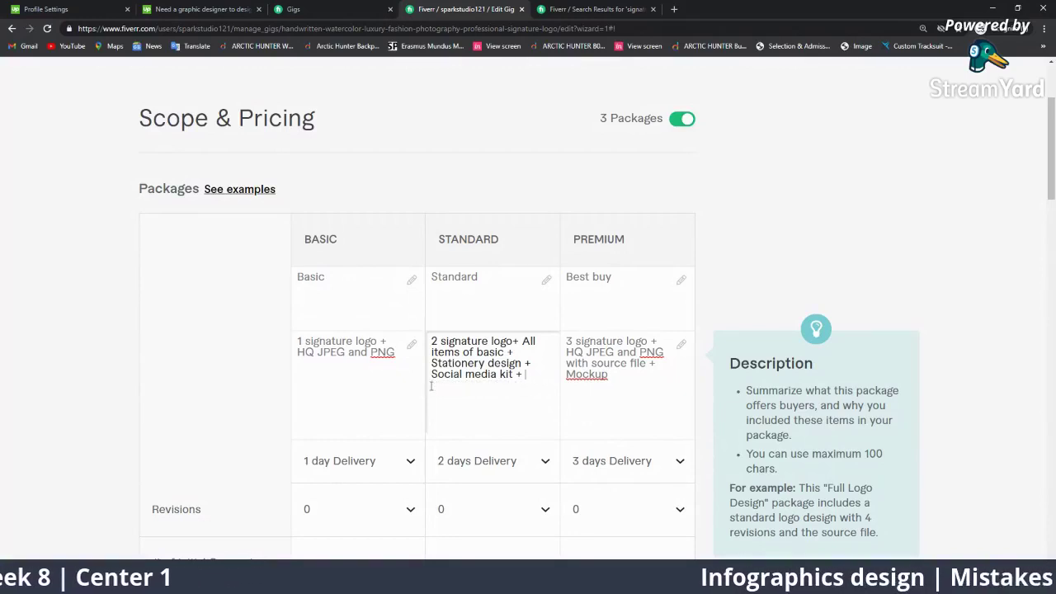
- Add 'Presentaton Design' and 'Infographics' to the Standard description, fixing stray characters
{"action": "type", "text": "Pre"}
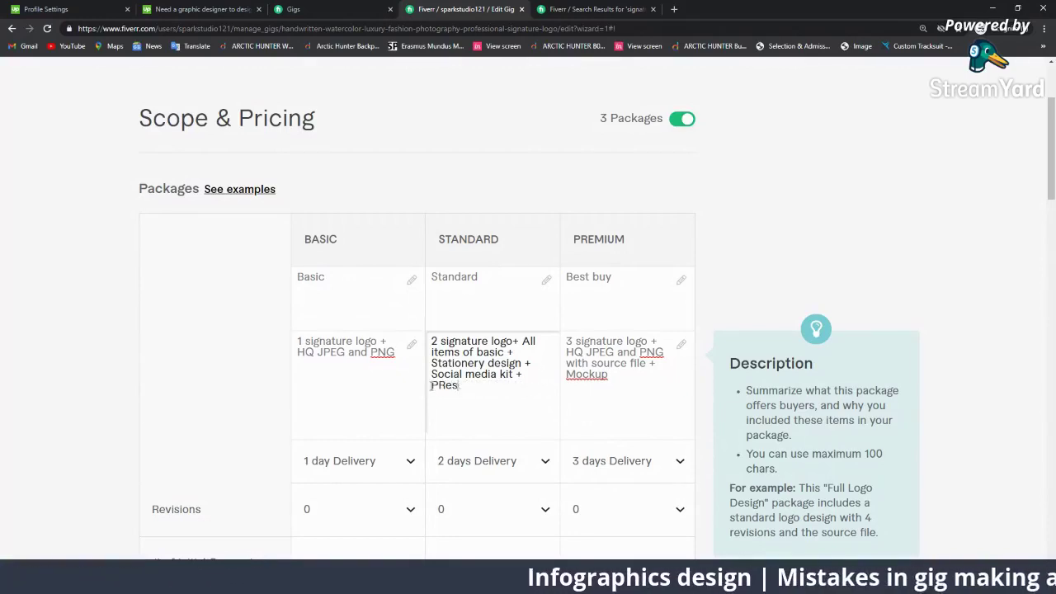
{"action": "type", "text": "sen"}
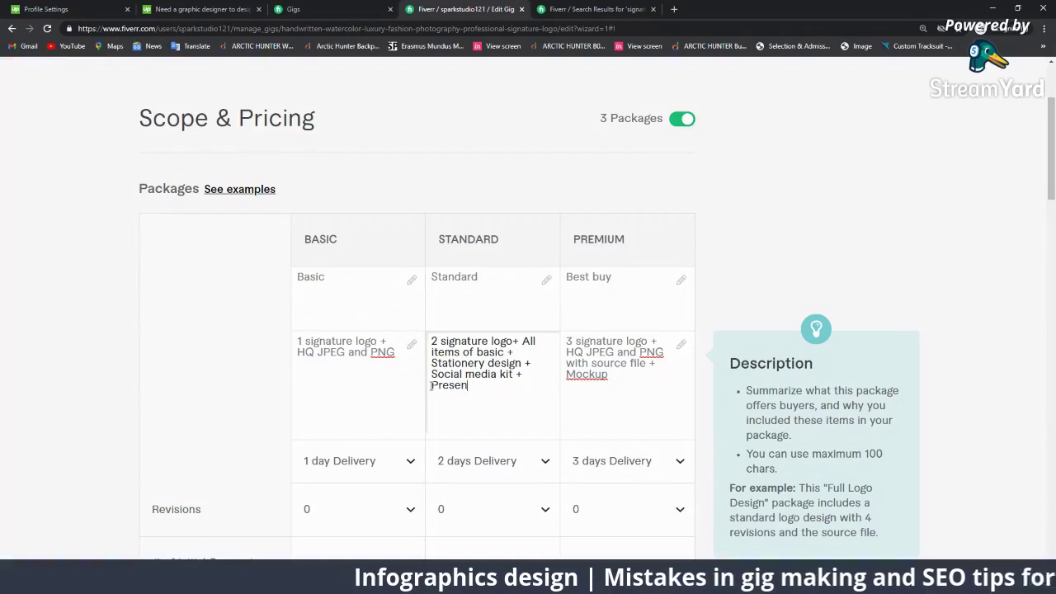
{"action": "type", "text": "taton"}
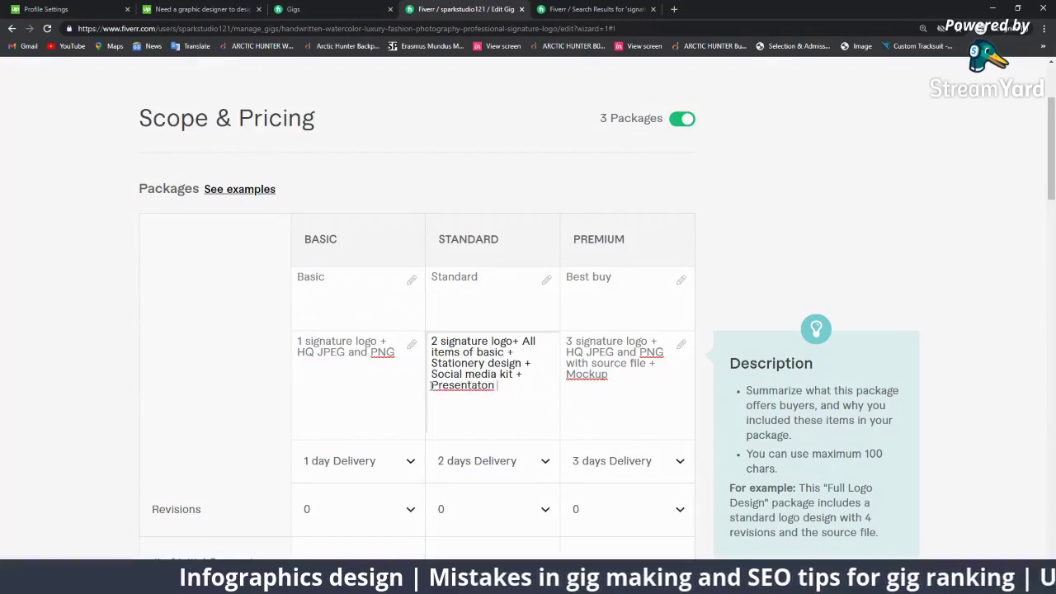
{"action": "type", "text": " Design"}
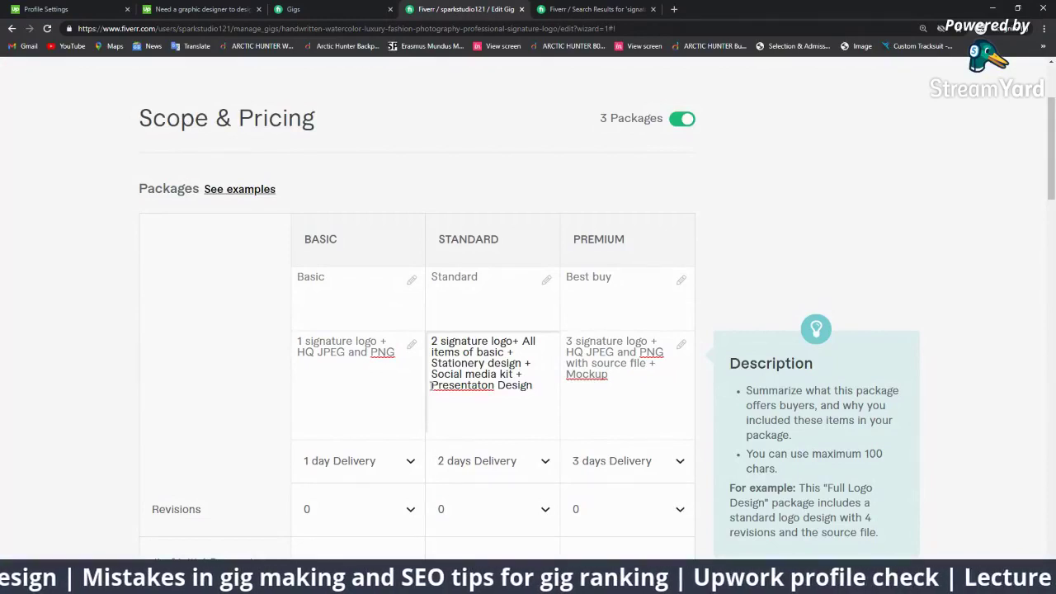
{"action": "key", "text": "BackSpace"}
{"action": "key", "text": "BackSpace"}
{"action": "key", "text": "BackSpace"}
{"action": "key", "text": "BackSpace"}
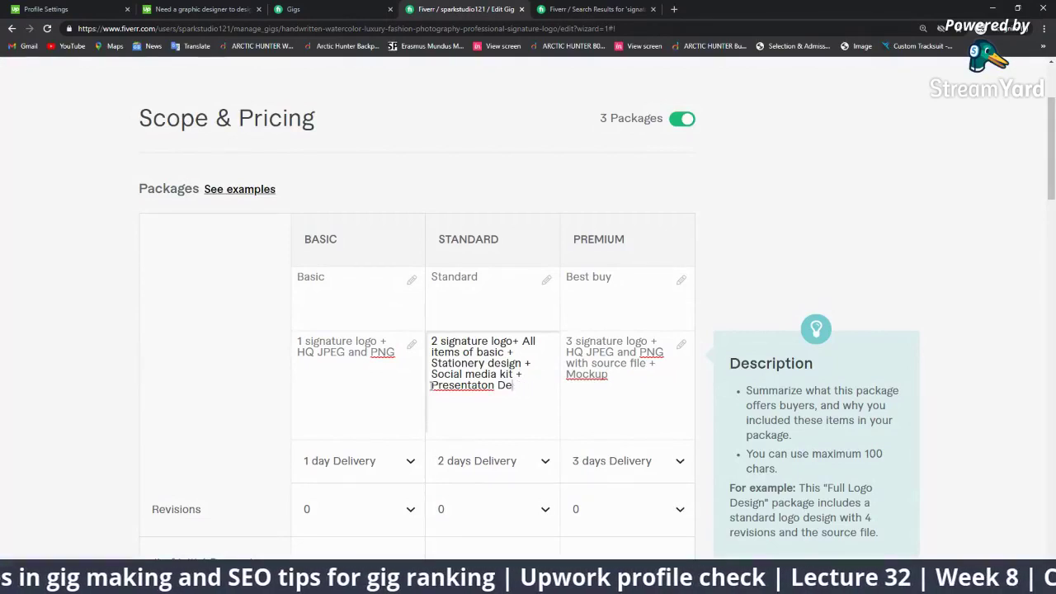
{"action": "key", "text": "BackSpace"}
{"action": "key", "text": "BackSpace"}
{"action": "key", "text": "BackSpace"}
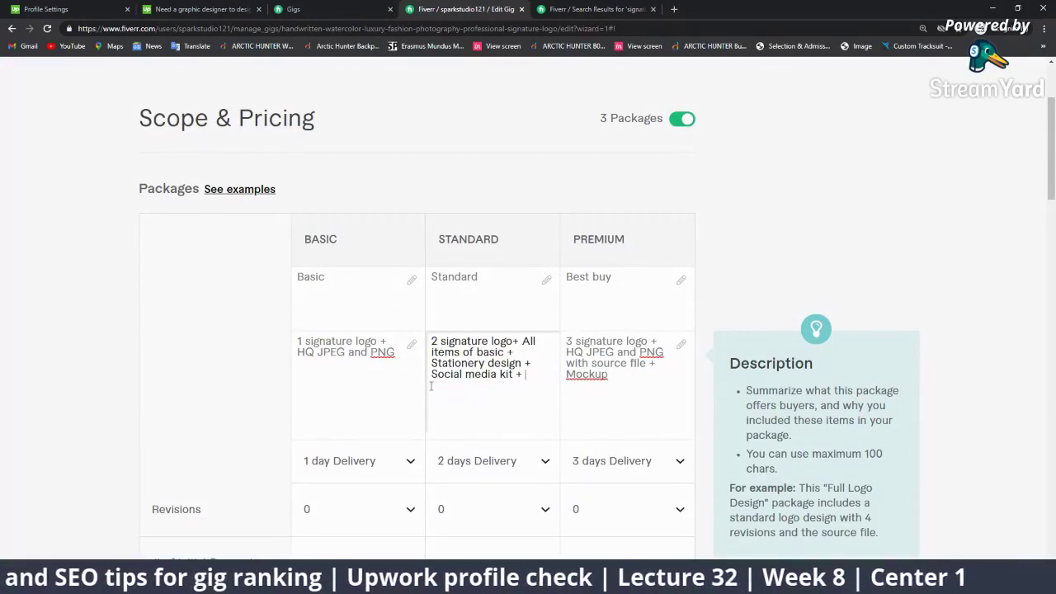
{"action": "type", "text": "Infograph"}
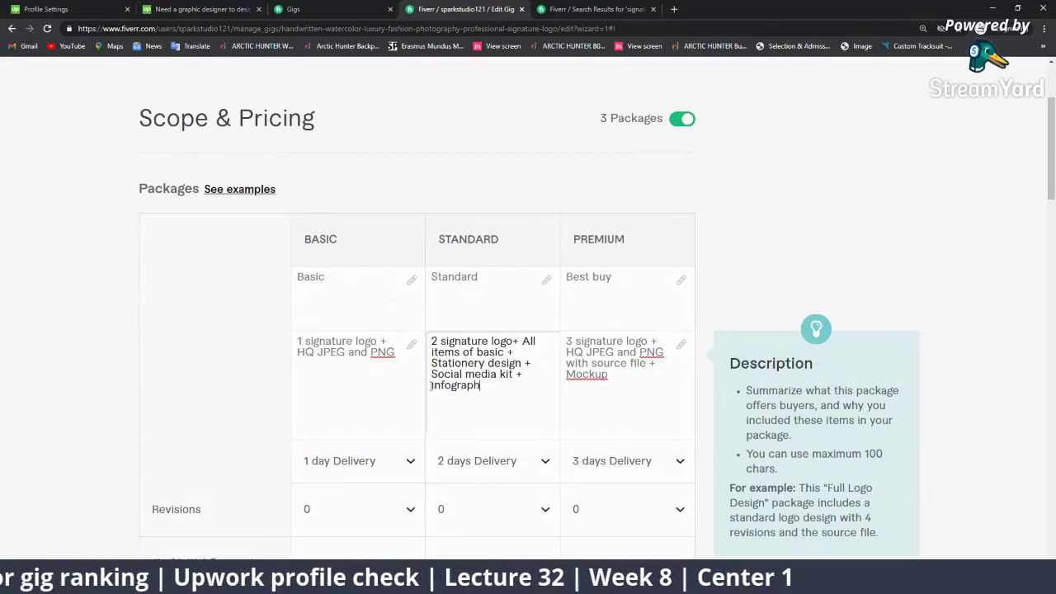
{"action": "type", "text": "ics"}
{"action": "key", "text": "BackSpace"}
{"action": "key", "text": "BackSpace"}
{"action": "key", "text": "BackSpace"}
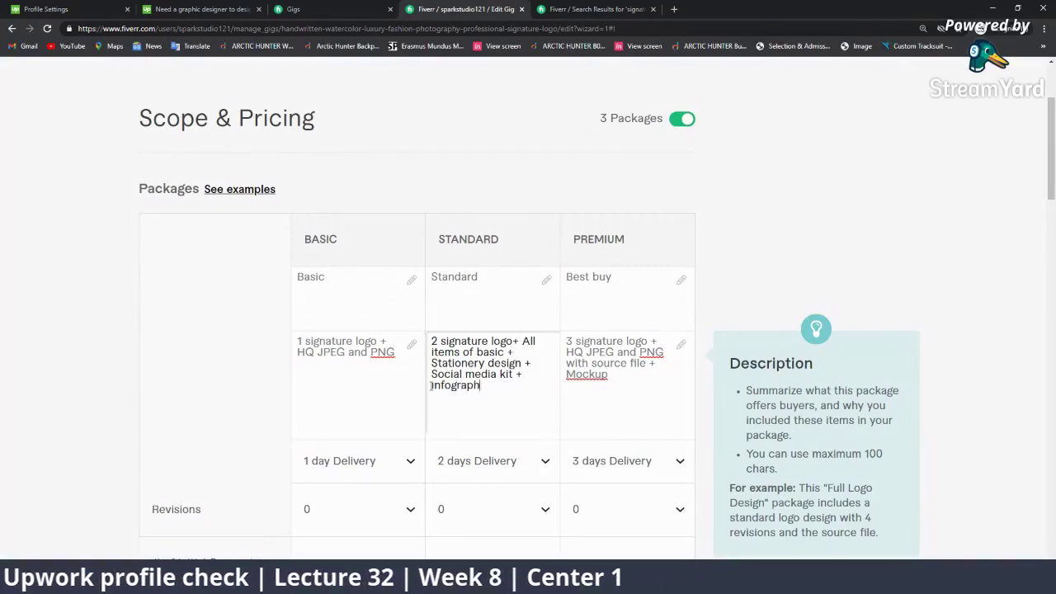
{"action": "key", "text": "BackSpace"}
{"action": "key", "text": "BackSpace"}
{"action": "key", "text": "BackSpace"}
{"action": "key", "text": "BackSpace"}
{"action": "key", "text": "BackSpace"}
{"action": "key", "text": "BackSpace"}
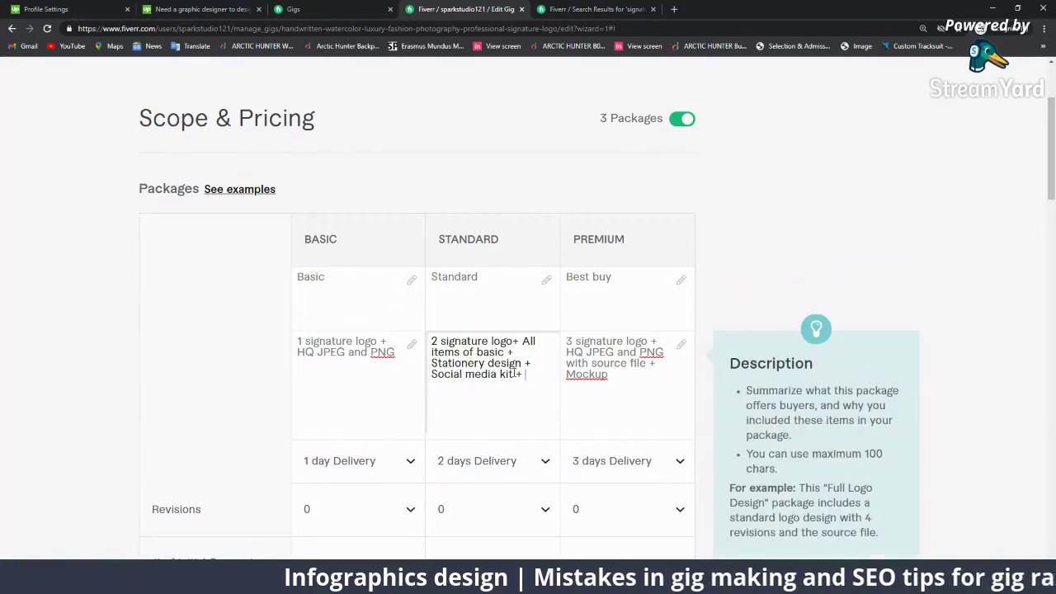
- Remove the trailing text and plus sign so the description ends at 'Social media kit'
{"action": "left_click_drag", "start_coordinate": [524, 375], "coordinate": [525, 363]}
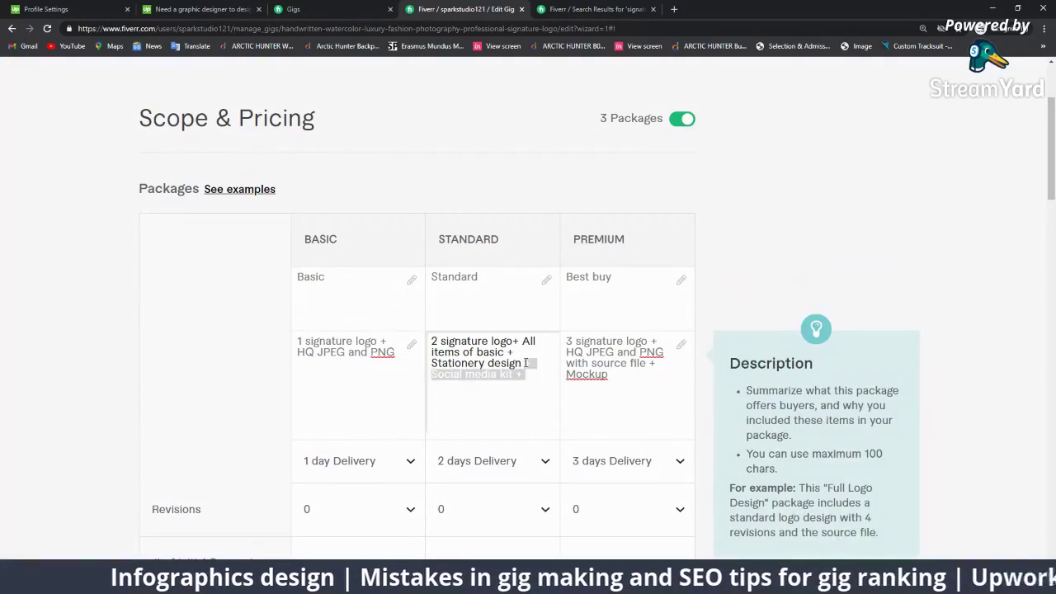
{"action": "left_click", "coordinate": [525, 374]}
{"action": "key", "text": "BackSpace"}
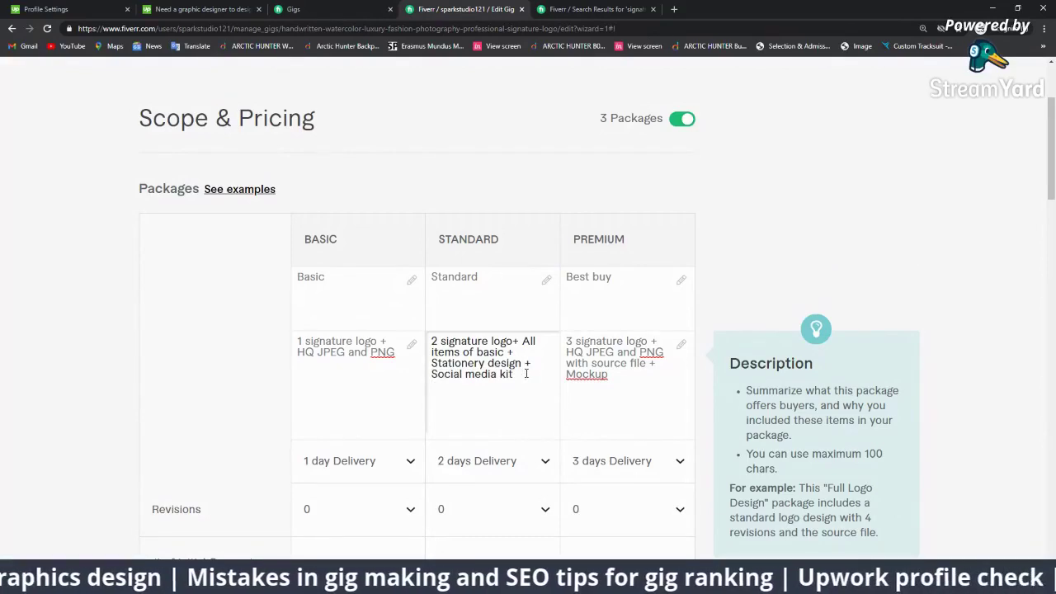
{"action": "key", "text": "BackSpace"}
{"action": "key", "text": "BackSpace"}
- Check the package Price row showing $5, $25 and $50
{"action": "type", "text": "t"}
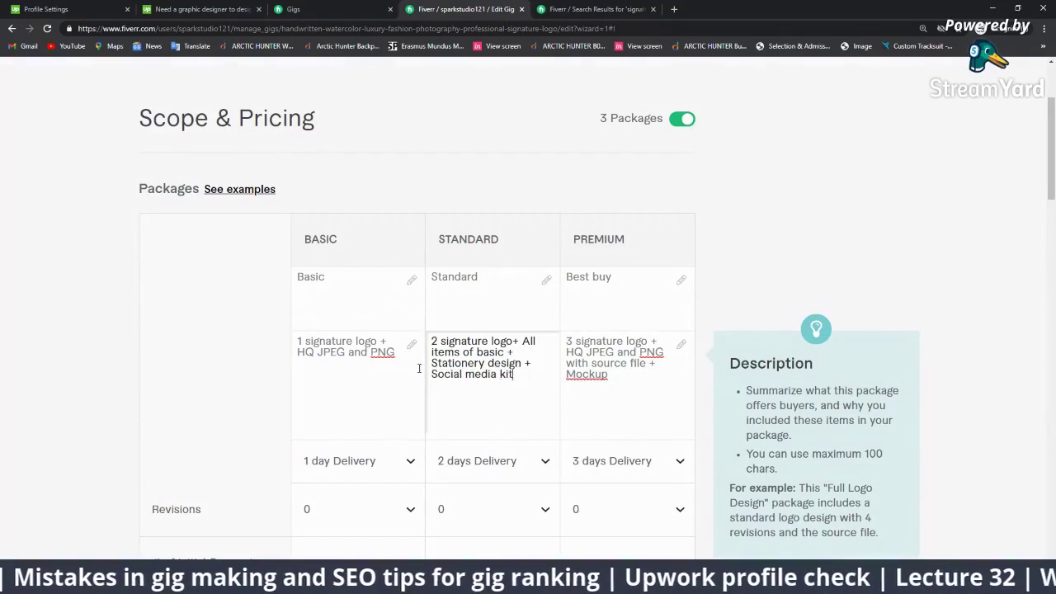
{"action": "scroll", "coordinate": [483, 417], "scroll_direction": "down", "scroll_amount": 2}
{"action": "scroll", "coordinate": [482, 417], "scroll_direction": "down", "scroll_amount": 2}
{"action": "scroll", "coordinate": [495, 429], "scroll_direction": "down", "scroll_amount": 5}
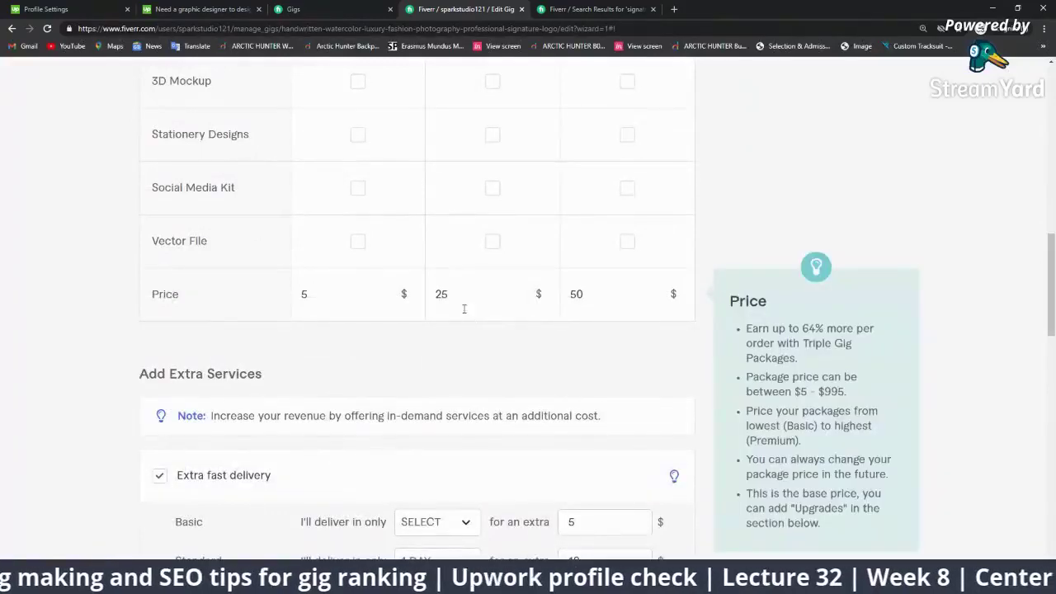
{"action": "left_click_drag", "start_coordinate": [462, 295], "coordinate": [431, 294]}
{"action": "scroll", "coordinate": [430, 294], "scroll_direction": "up", "scroll_amount": 5}
{"action": "scroll", "coordinate": [441, 314], "scroll_direction": "up", "scroll_amount": 2}
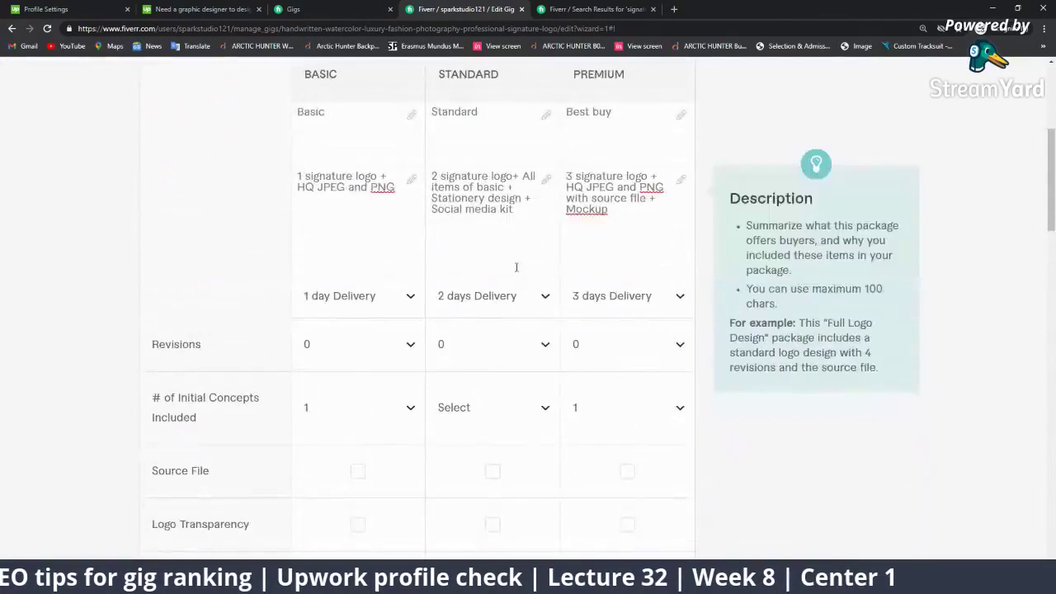
- Append '+ Mockup' after 'Social media kit' in the Standard description
{"action": "left_click", "coordinate": [530, 256]}
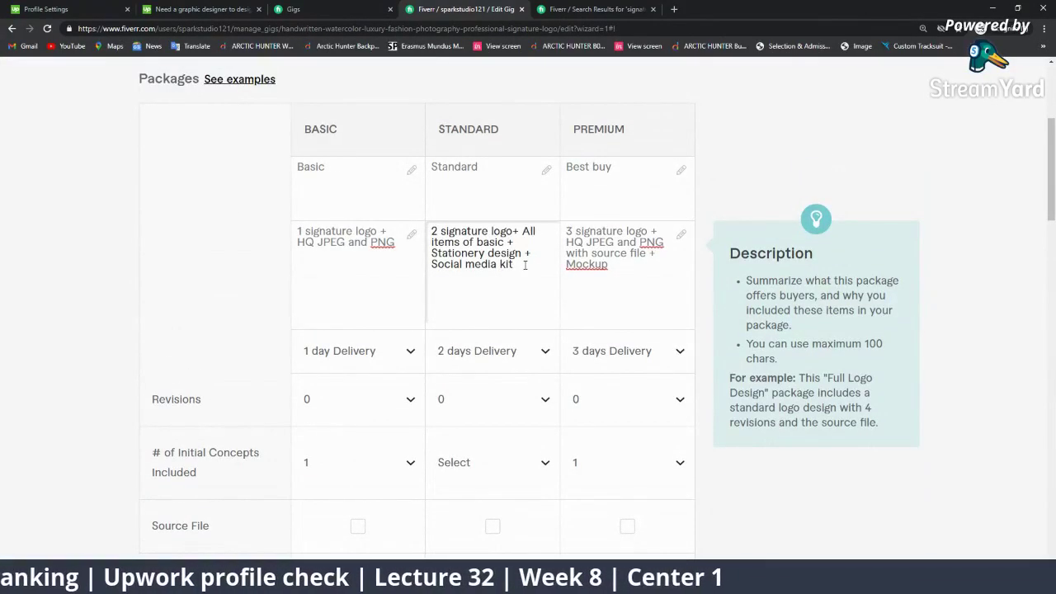
{"action": "type", "text": "+ Mockup"}
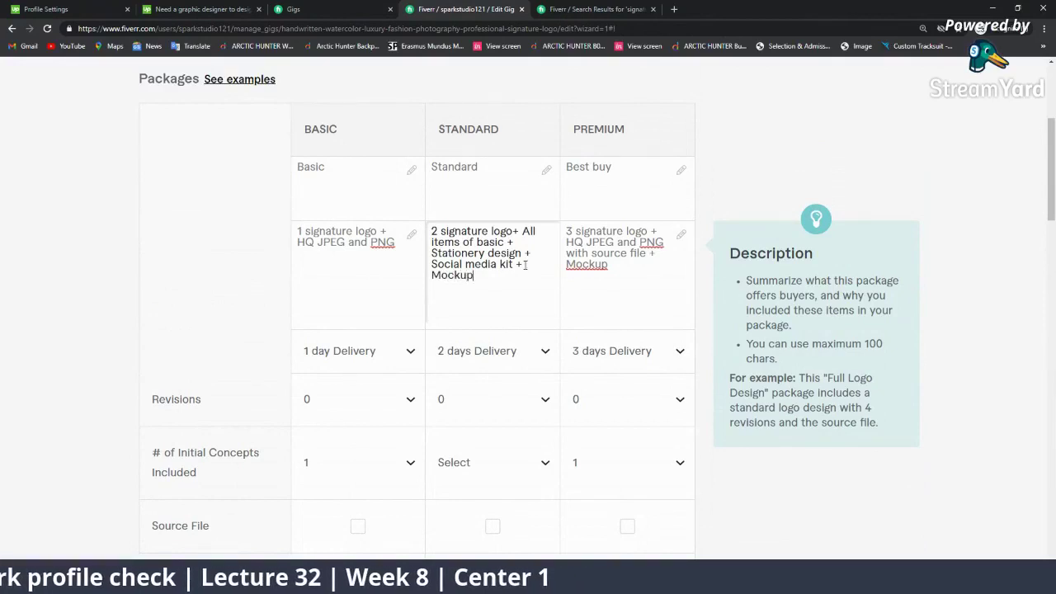
{"action": "left_click", "coordinate": [515, 264]}
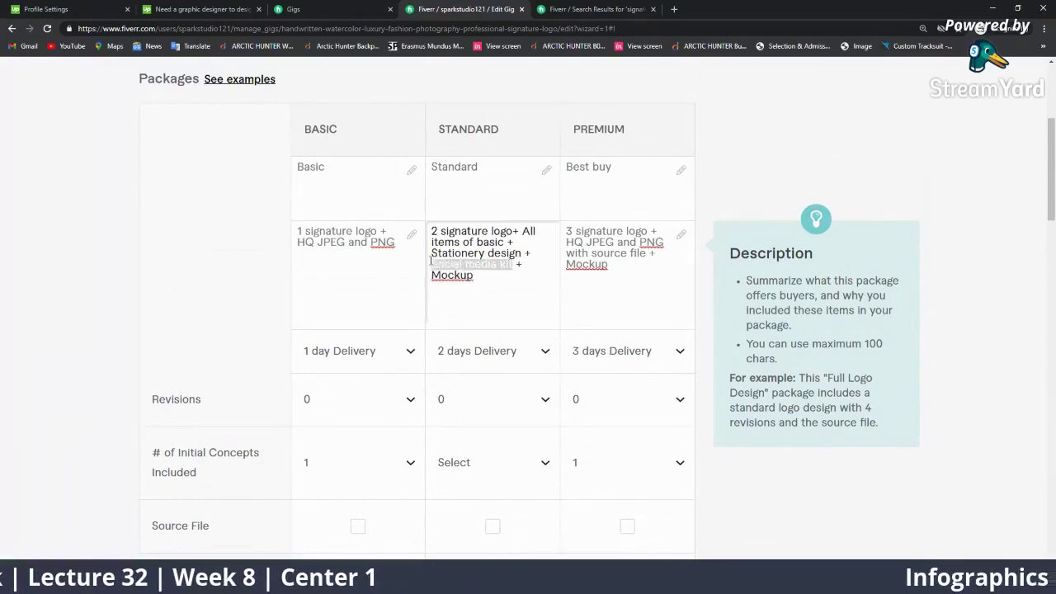
{"action": "left_click_drag", "start_coordinate": [522, 252], "coordinate": [483, 292]}
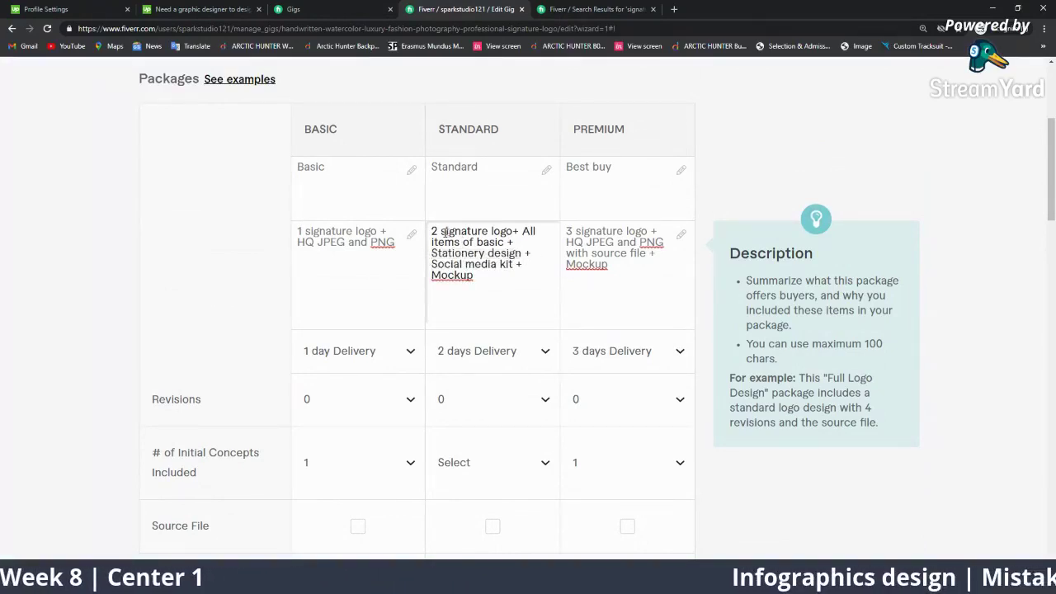
{"action": "scroll", "coordinate": [475, 322], "scroll_direction": "down", "scroll_amount": 5}
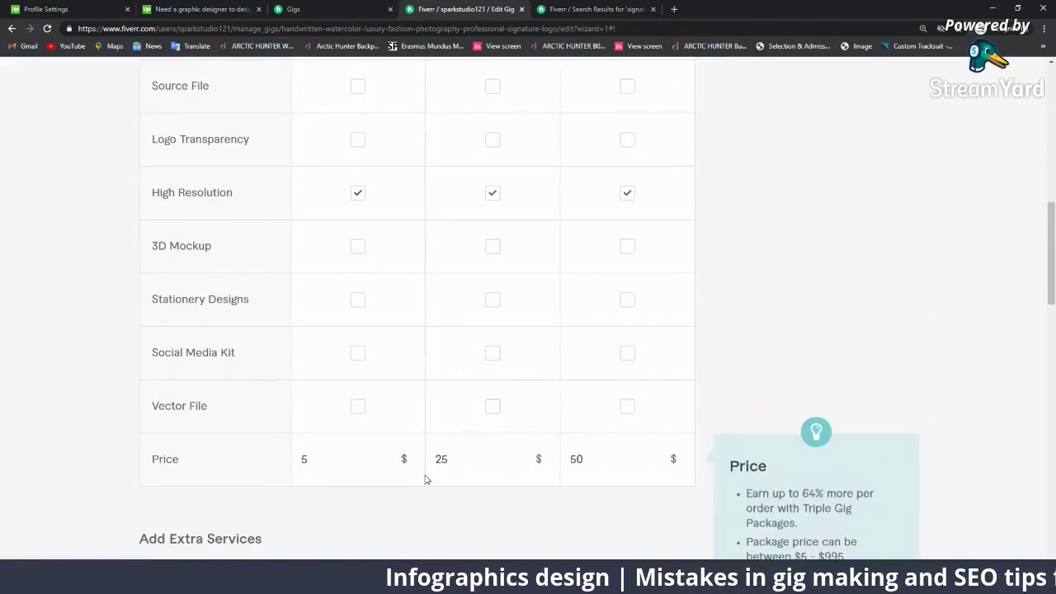
{"action": "scroll", "coordinate": [425, 470], "scroll_direction": "up", "scroll_amount": 5}
{"action": "scroll", "coordinate": [426, 471], "scroll_direction": "up", "scroll_amount": 3}
{"action": "scroll", "coordinate": [483, 487], "scroll_direction": "down", "scroll_amount": 4}
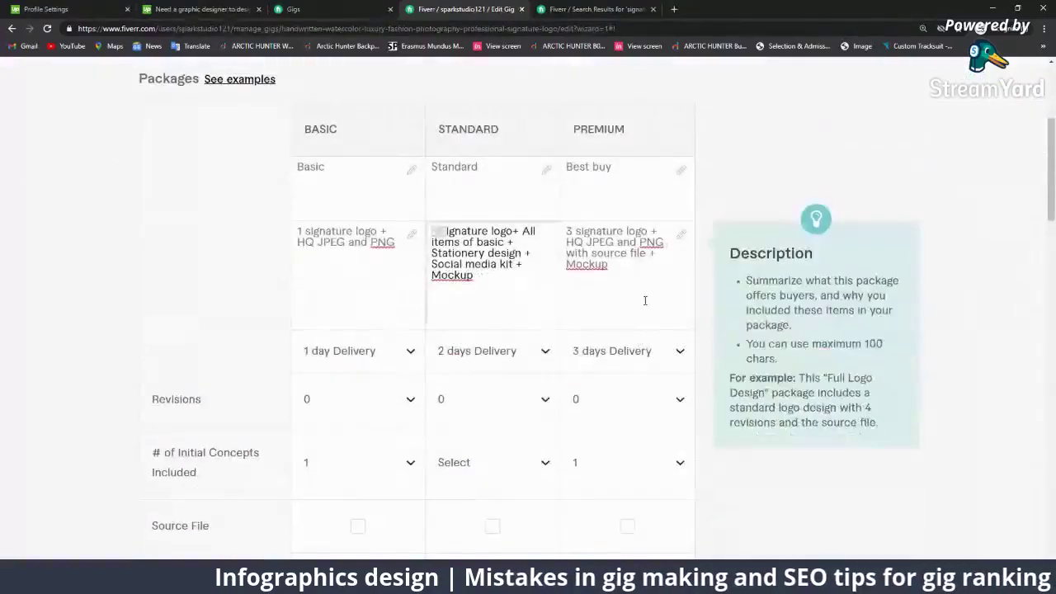
- Replace the Premium description's text with 'All items of standard + Email signature +'
{"action": "mouse_move", "coordinate": [610, 265]}
{"action": "left_mouse_down"}
{"action": "mouse_move", "coordinate": [577, 252]}
{"action": "mouse_move", "coordinate": [568, 233]}
{"action": "left_mouse_up"}
{"action": "left_click_drag", "start_coordinate": [608, 265], "coordinate": [563, 242]}
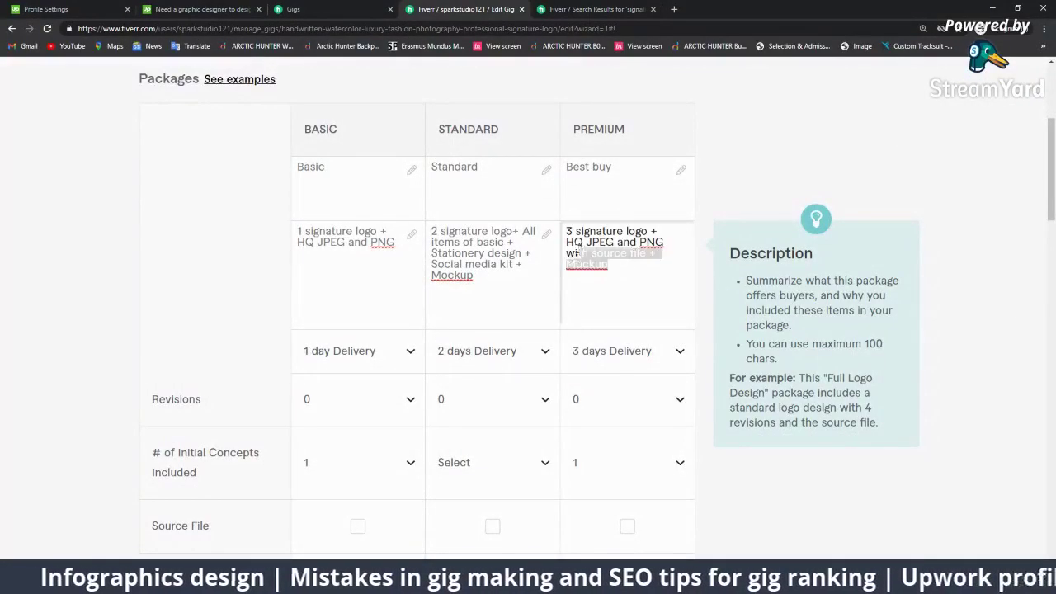
{"action": "type", "text": "All"}
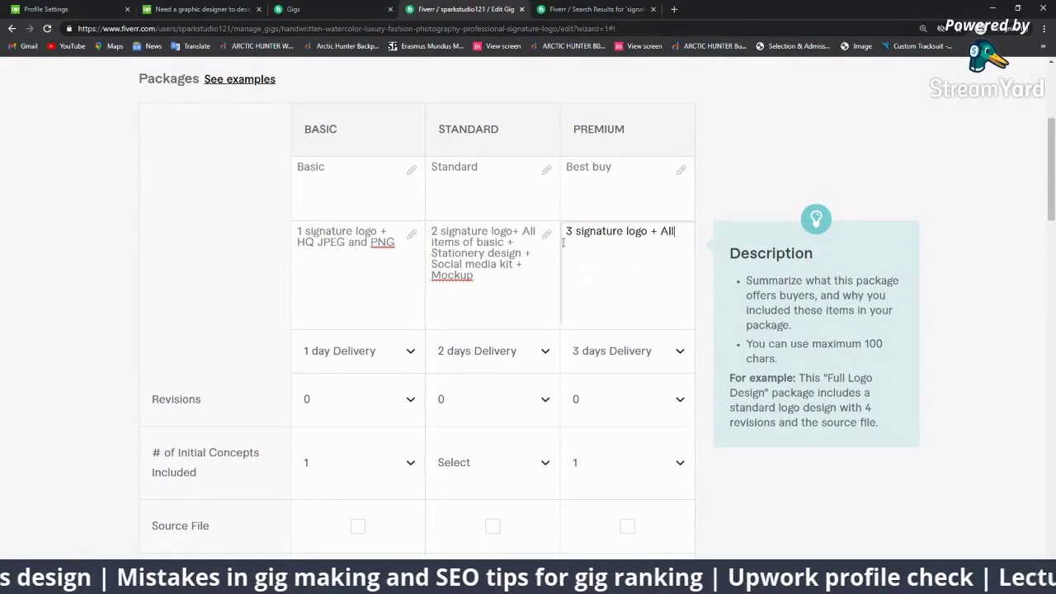
{"action": "type", "text": " items of stand"}
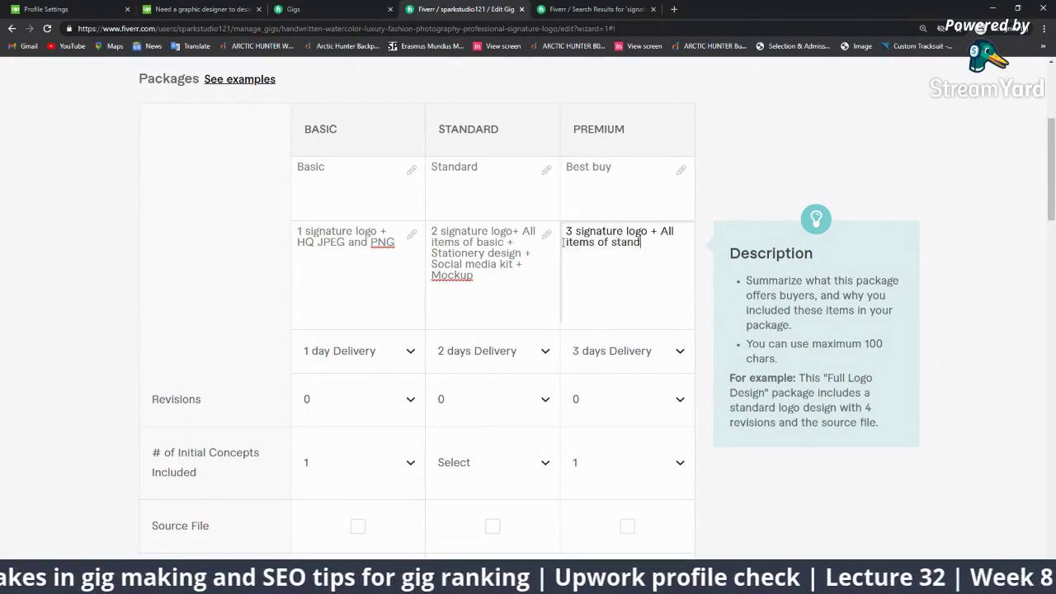
{"action": "type", "text": "ard +"}
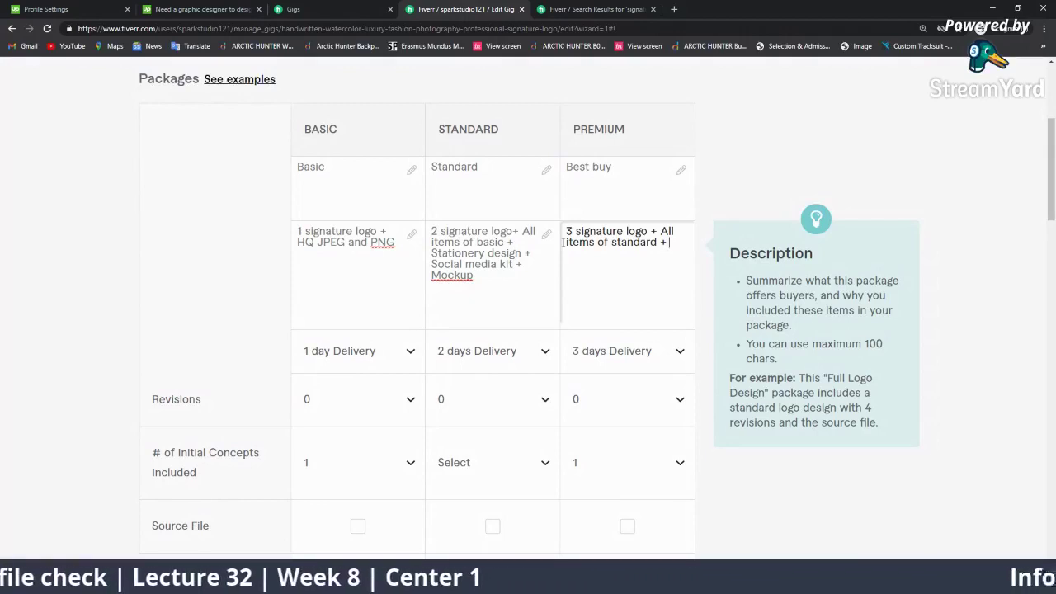
{"action": "type", "text": "Email"}
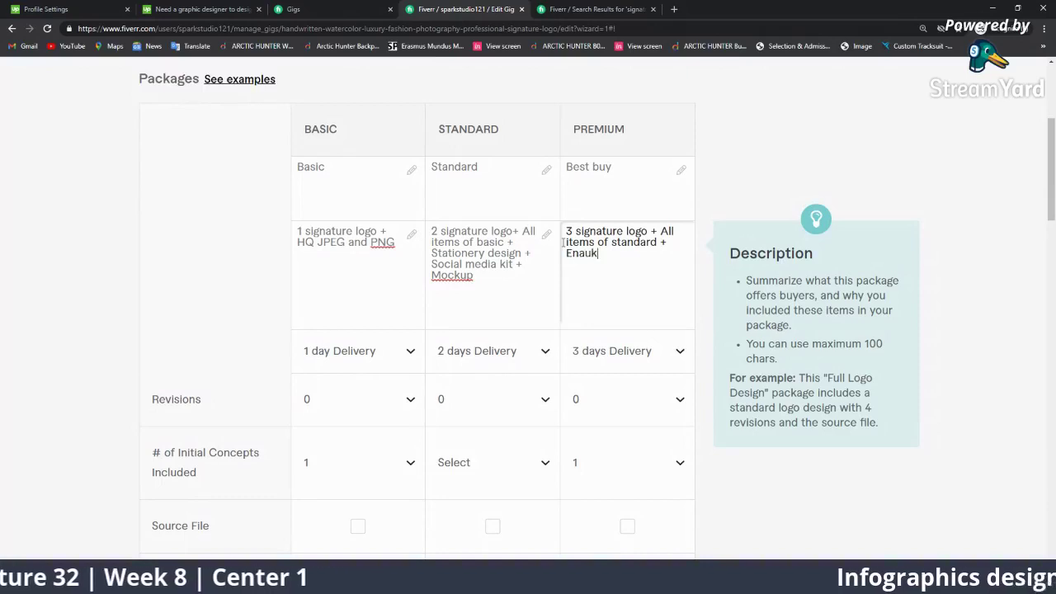
{"action": "key", "text": "BackSpace"}
{"action": "key", "text": "BackSpace"}
{"action": "key", "text": "BackSpace"}
{"action": "key", "text": "BackSpace"}
{"action": "type", "text": "mail"}
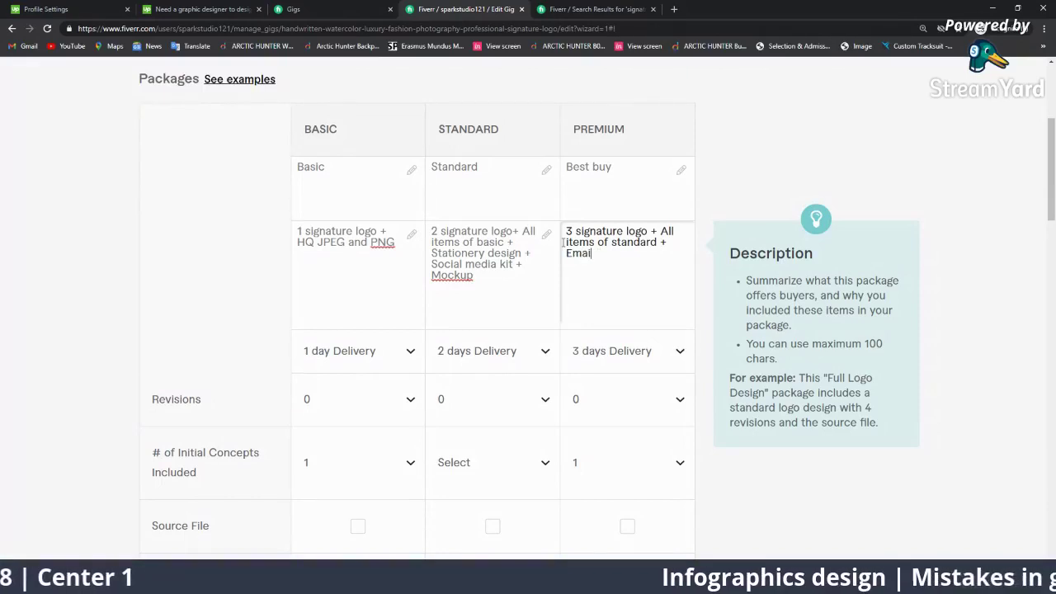
{"action": "type", "text": " signatur"}
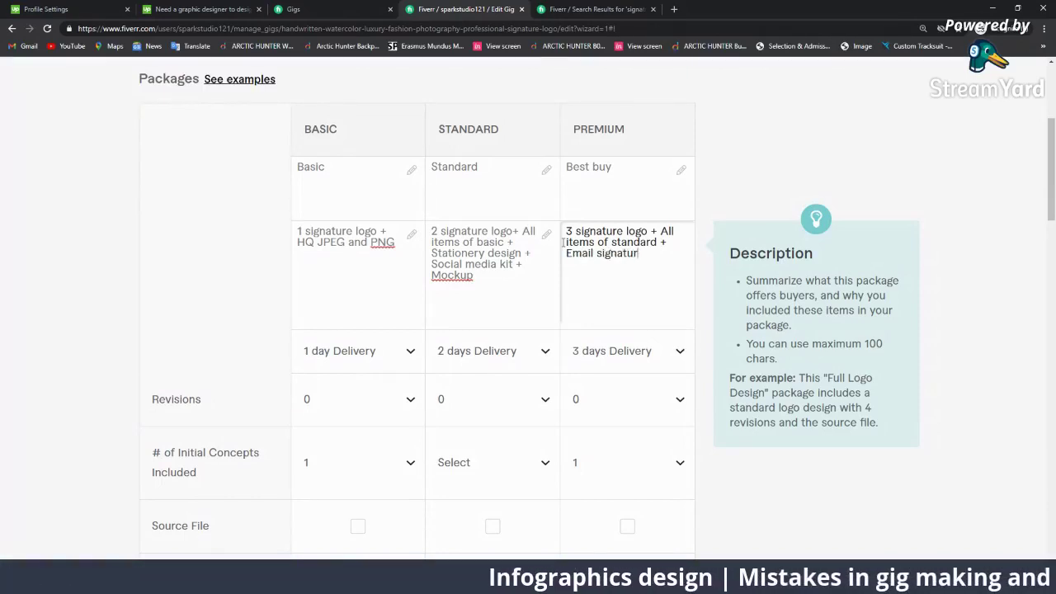
{"action": "type", "text": "e + "}
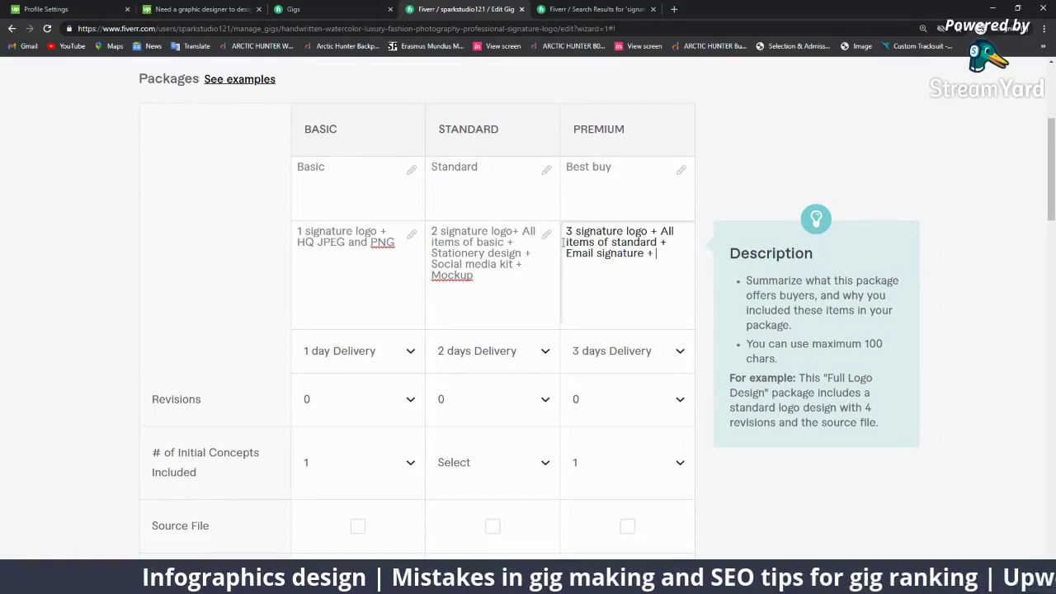
{"action": "type", "text": "Bran"}
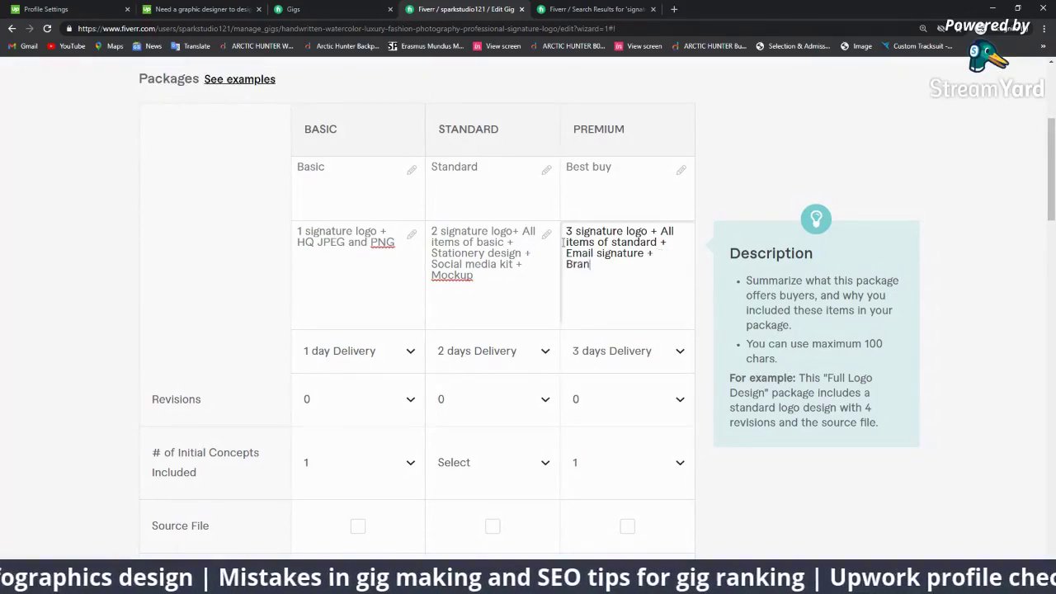
- Continue the Premium description with 'Presentation & Infographics and Identit', correcting the typos
{"action": "key", "text": "BackSpace"}
{"action": "key", "text": "BackSpace"}
{"action": "key", "text": "BackSpace"}
{"action": "key", "text": "BackSpace"}
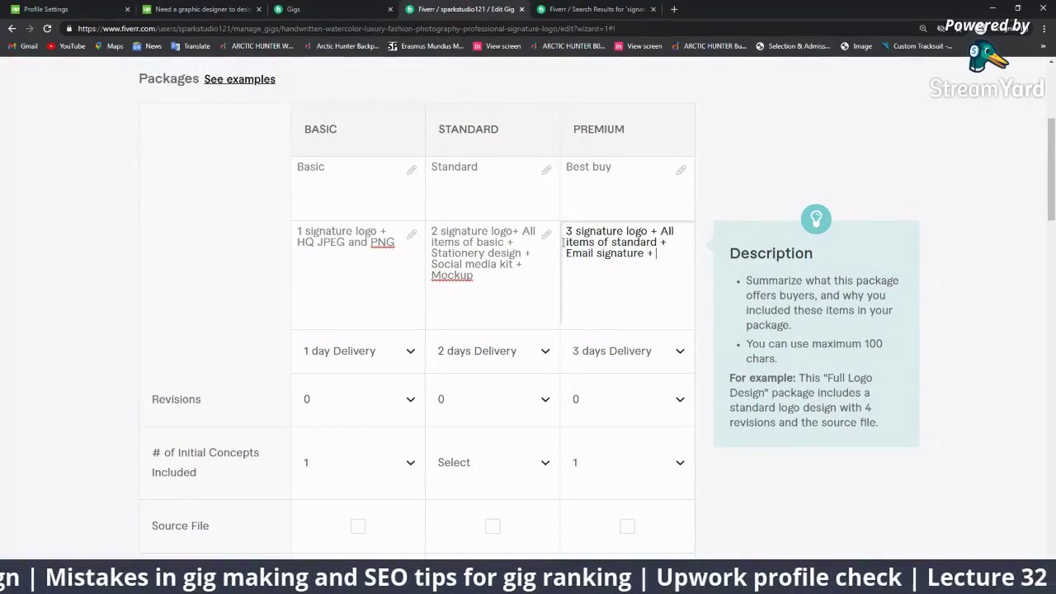
{"action": "type", "text": "Pres"}
{"action": "key", "text": "BackSpace"}
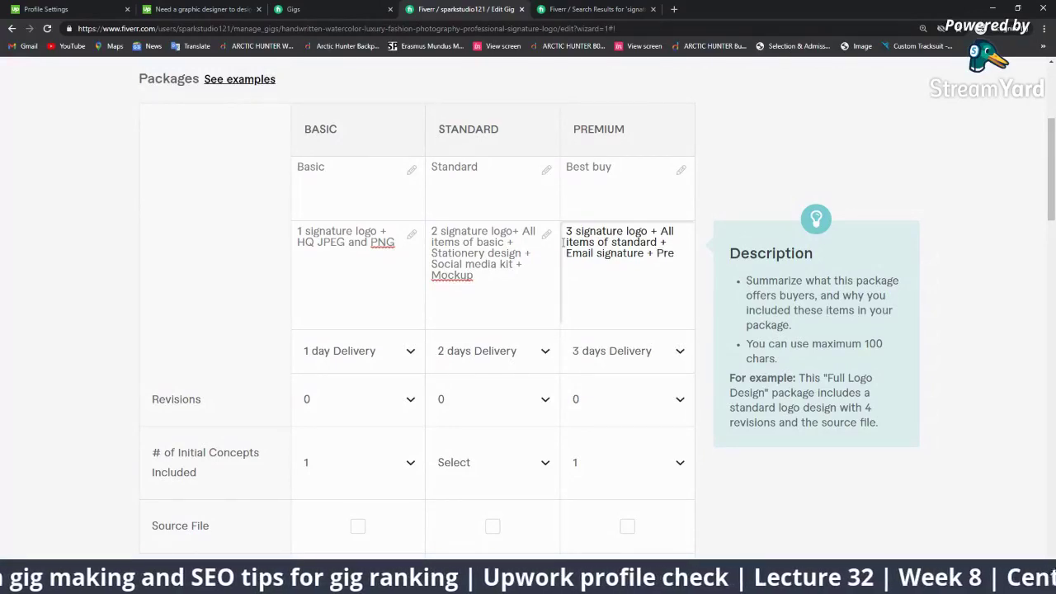
{"action": "type", "text": "sentation"}
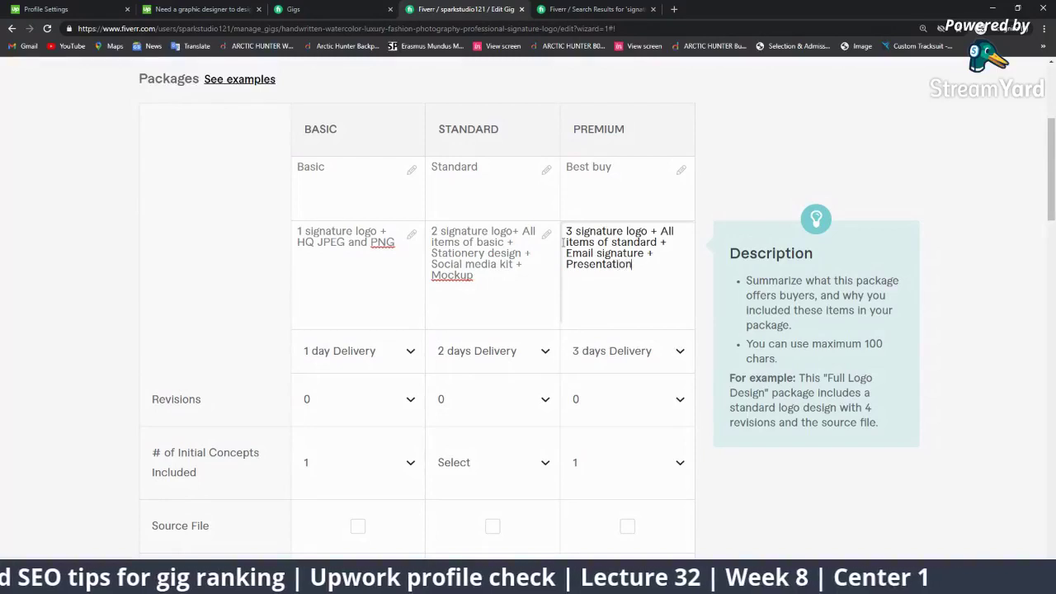
{"action": "type", "text": "&"}
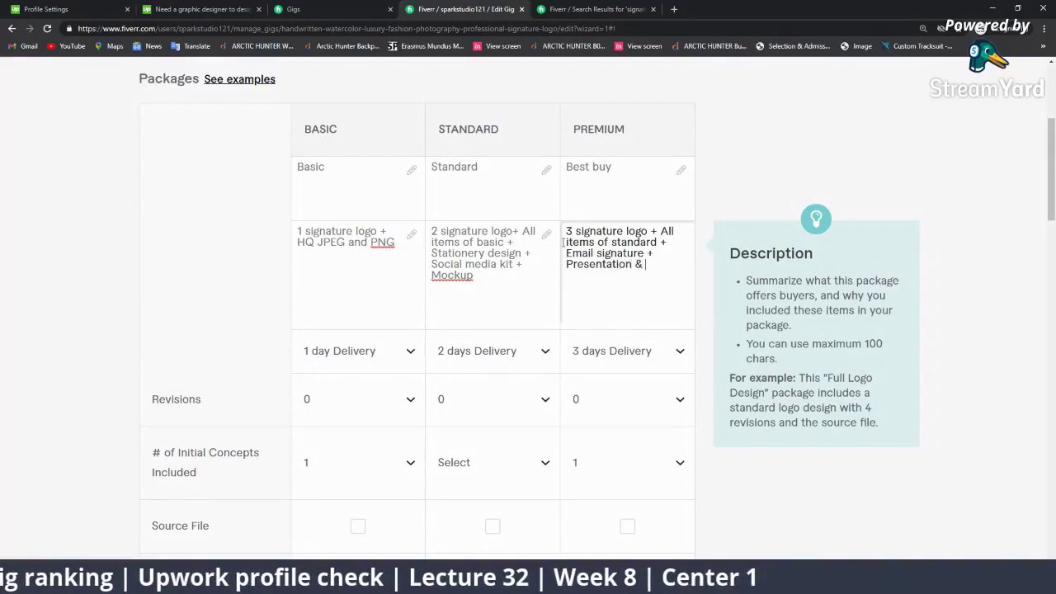
{"action": "type", "text": " lnfograp"}
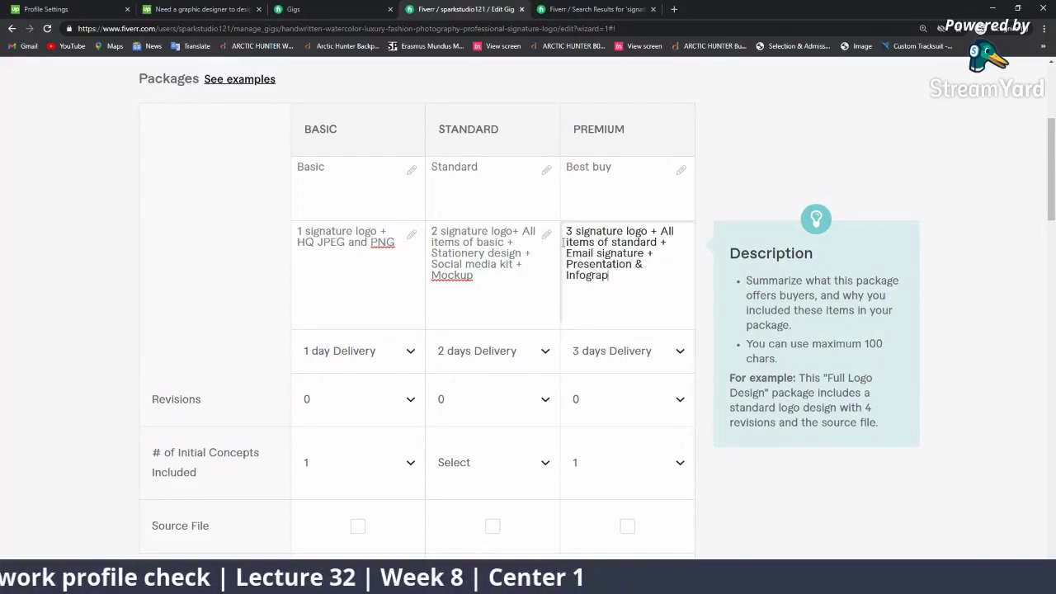
{"action": "type", "text": "huc"}
{"action": "key", "text": "BackSpace"}
{"action": "key", "text": "BackSpace"}
{"action": "type", "text": "ic"}
{"action": "key", "text": "BackSpace"}
{"action": "key", "text": "BackSpace"}
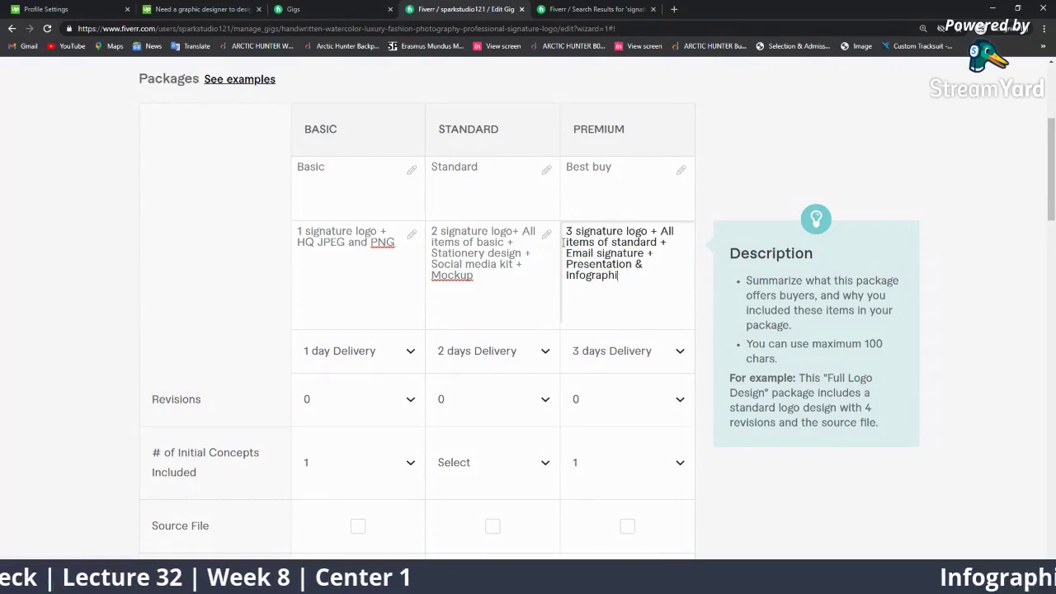
{"action": "type", "text": "ics"}
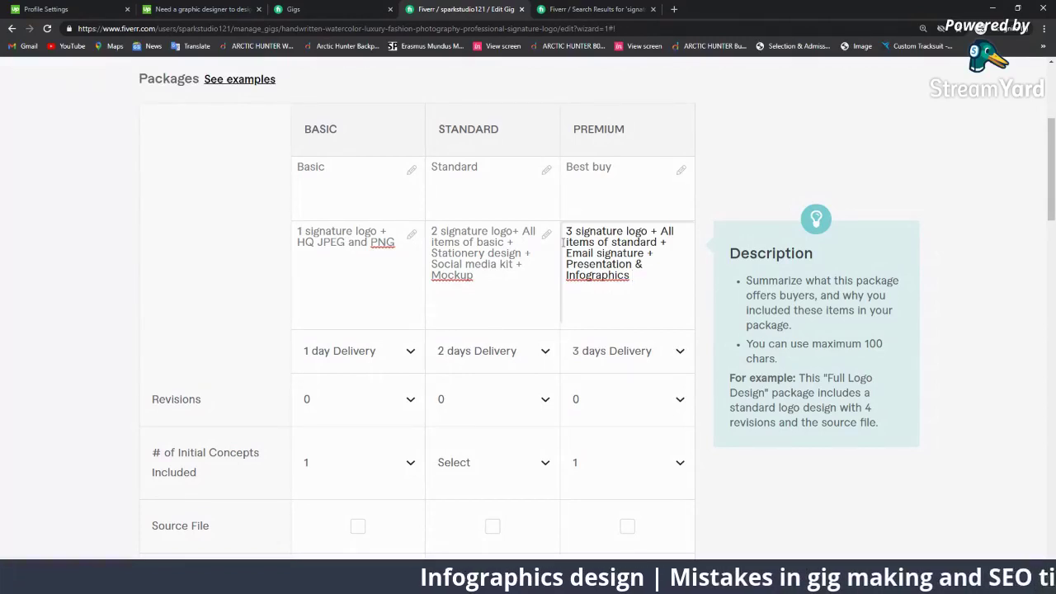
{"action": "type", "text": " and Ide"}
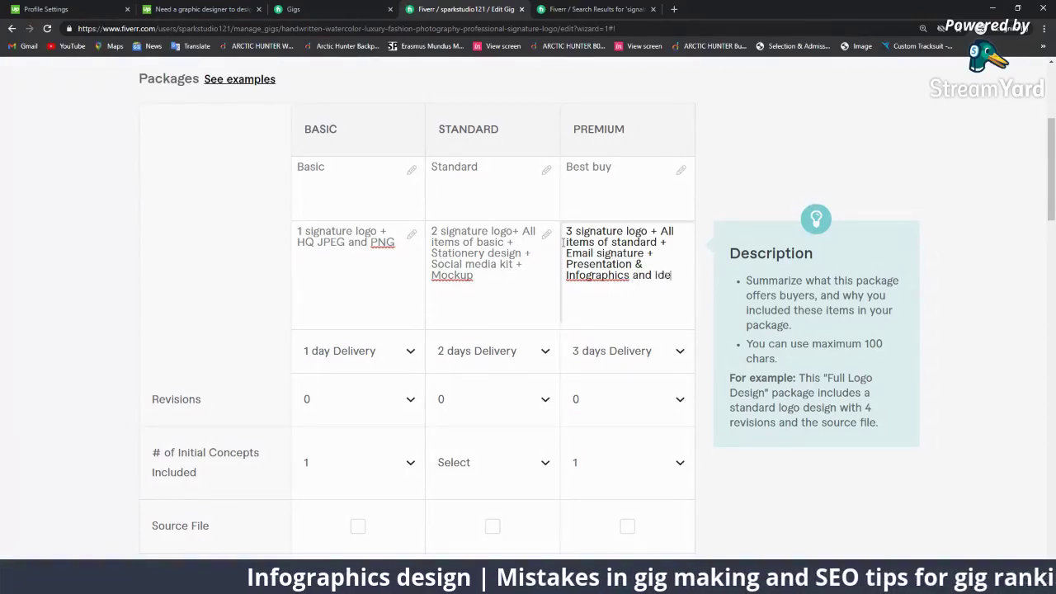
{"action": "type", "text": "ntit"}
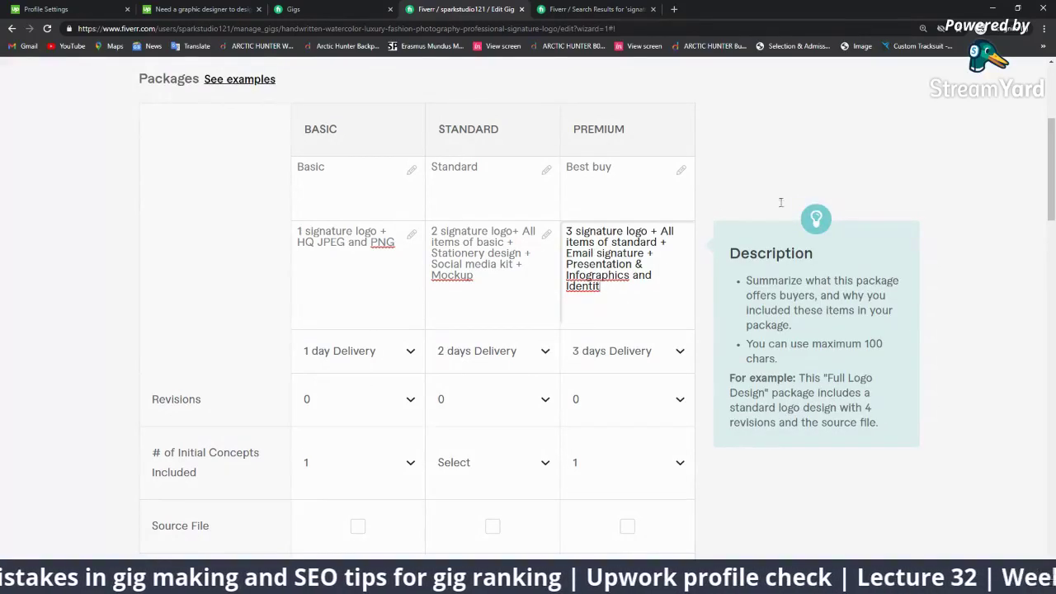
{"action": "left_click_drag", "start_coordinate": [523, 254], "coordinate": [439, 254]}
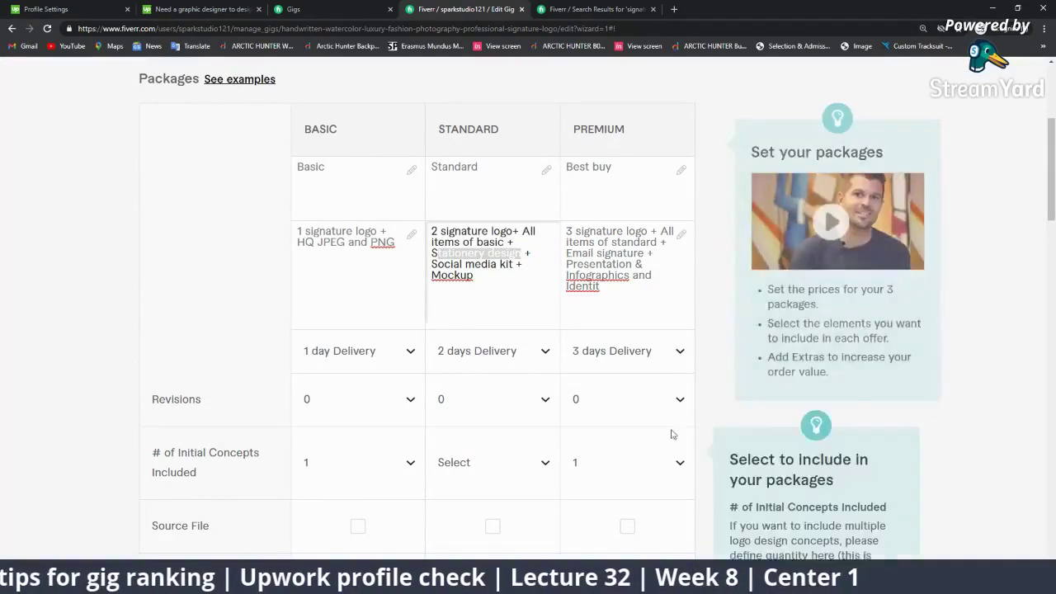
{"action": "left_click", "coordinate": [601, 289]}
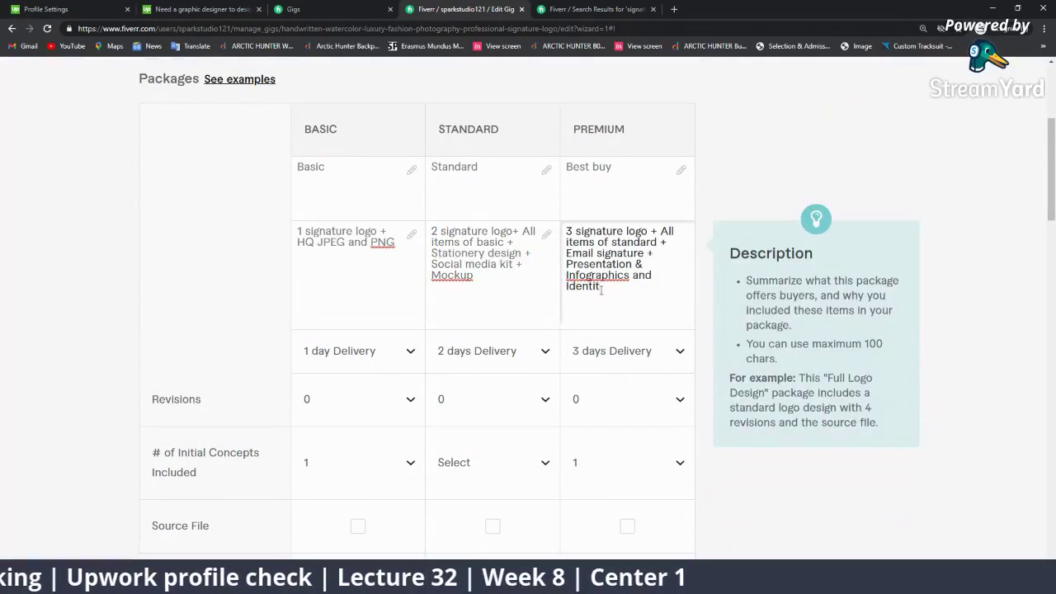
- Enter 60 in the Premium package price field in place of 50
{"action": "scroll", "coordinate": [573, 306], "scroll_direction": "down", "scroll_amount": 3}
{"action": "scroll", "coordinate": [627, 363], "scroll_direction": "down", "scroll_amount": 7}
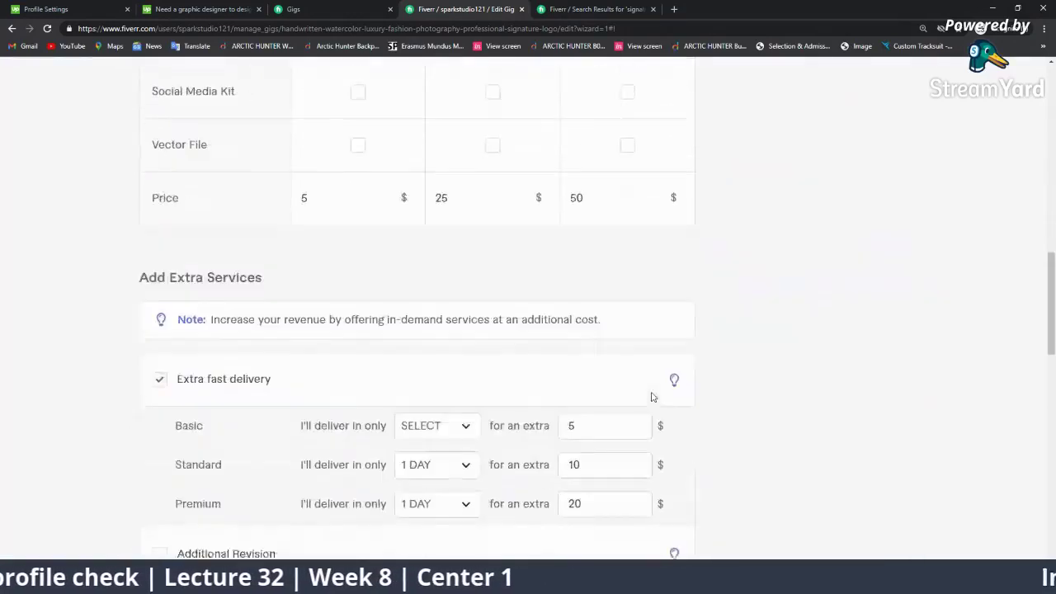
{"action": "scroll", "coordinate": [652, 397], "scroll_direction": "up", "scroll_amount": 1}
{"action": "left_click_drag", "start_coordinate": [608, 238], "coordinate": [562, 239]}
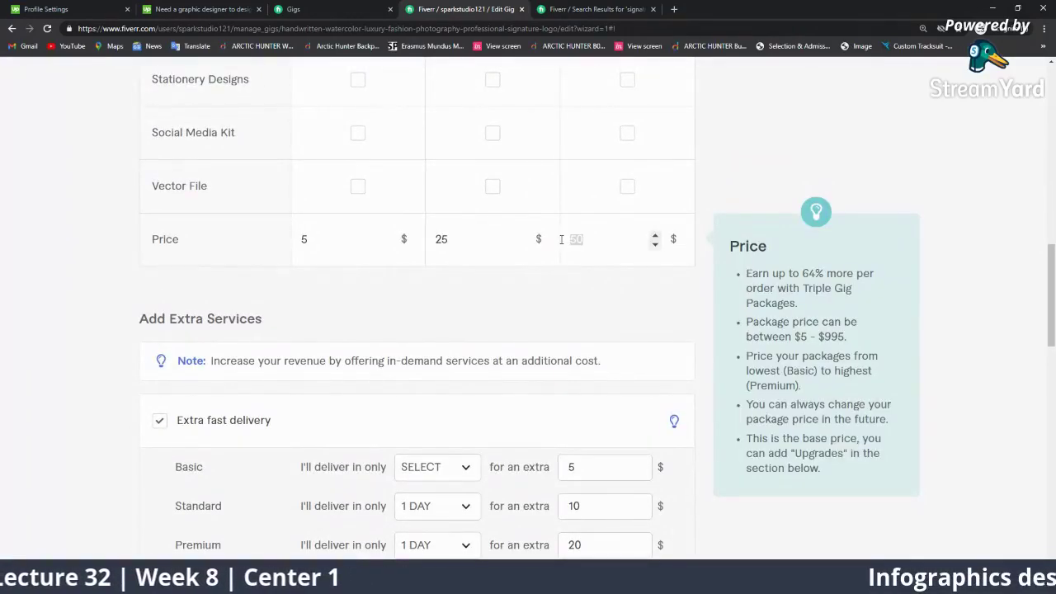
{"action": "type", "text": "60"}
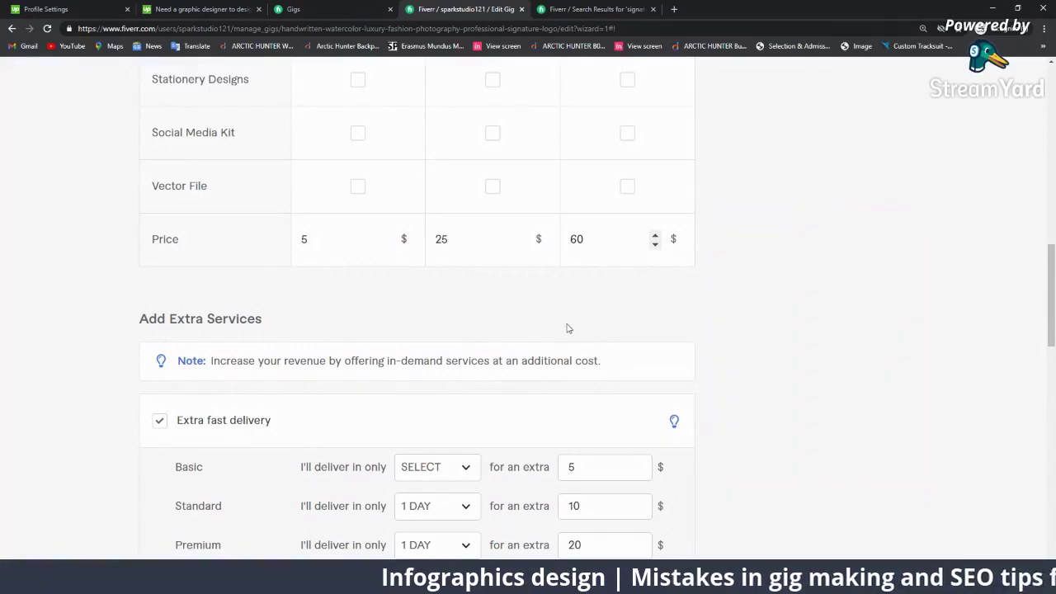
{"action": "scroll", "coordinate": [566, 330], "scroll_direction": "up", "scroll_amount": 3}
- Replace the leading logo count at the start of the Premium description
{"action": "scroll", "coordinate": [495, 462], "scroll_direction": "up", "scroll_amount": 3}
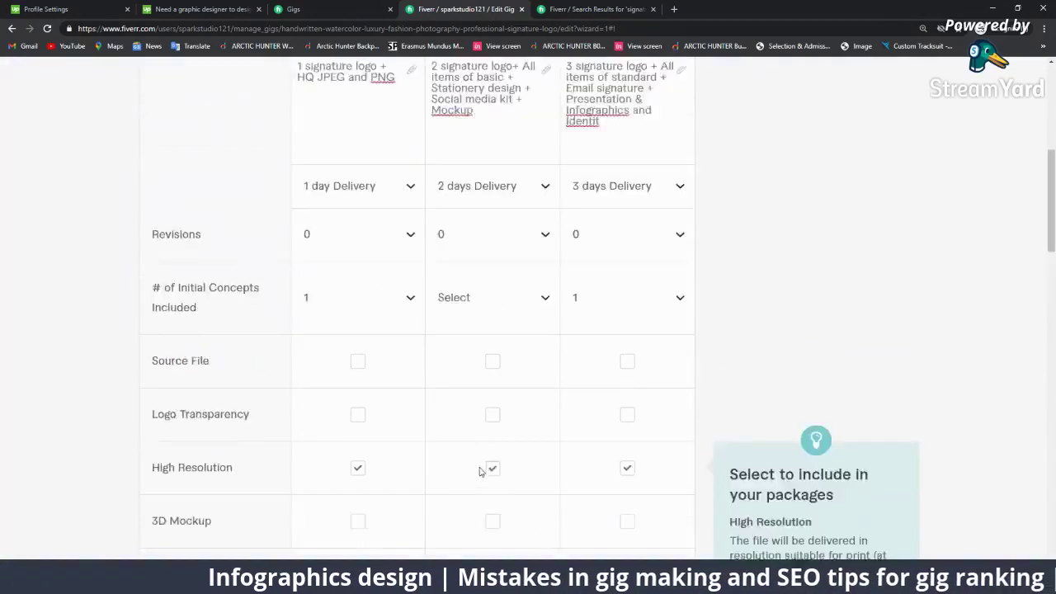
{"action": "scroll", "coordinate": [649, 338], "scroll_direction": "up", "scroll_amount": 2}
{"action": "left_click_drag", "start_coordinate": [649, 335], "coordinate": [560, 295]}
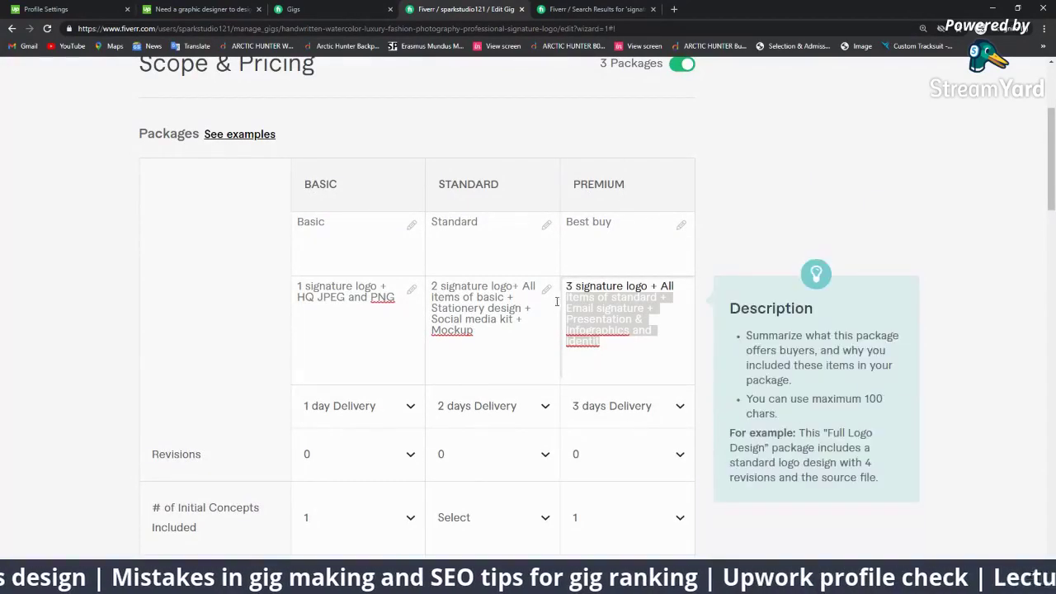
{"action": "left_click_drag", "start_coordinate": [573, 286], "coordinate": [561, 284]}
{"action": "type", "text": "4"}
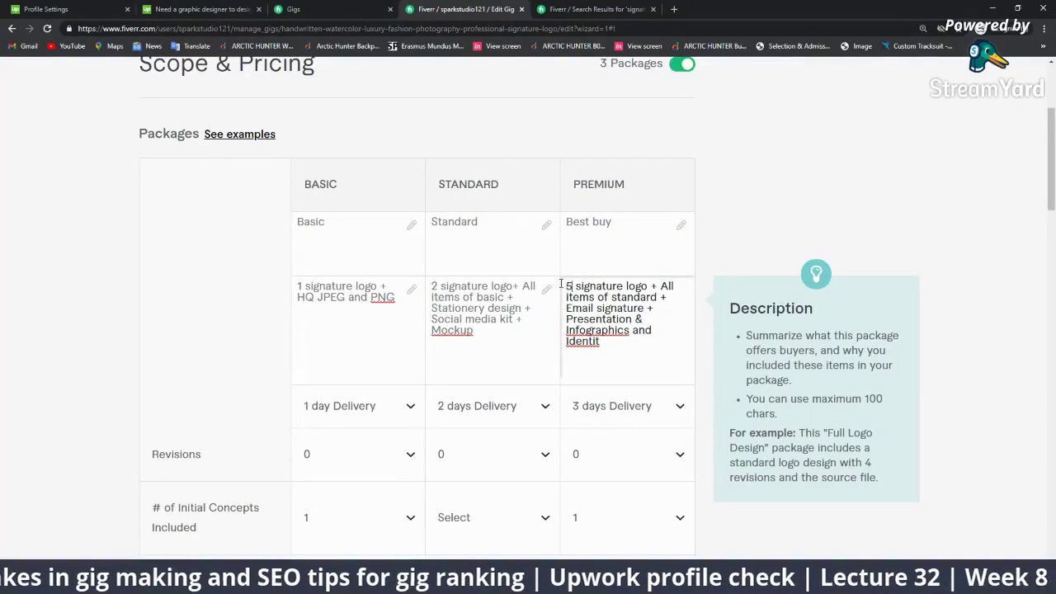
- Tick Social Media Kit and Stationery Designs as gig extras
{"action": "scroll", "coordinate": [585, 370], "scroll_direction": "down", "scroll_amount": 1}
{"action": "scroll", "coordinate": [602, 462], "scroll_direction": "down", "scroll_amount": 3}
{"action": "scroll", "coordinate": [613, 509], "scroll_direction": "down", "scroll_amount": 2}
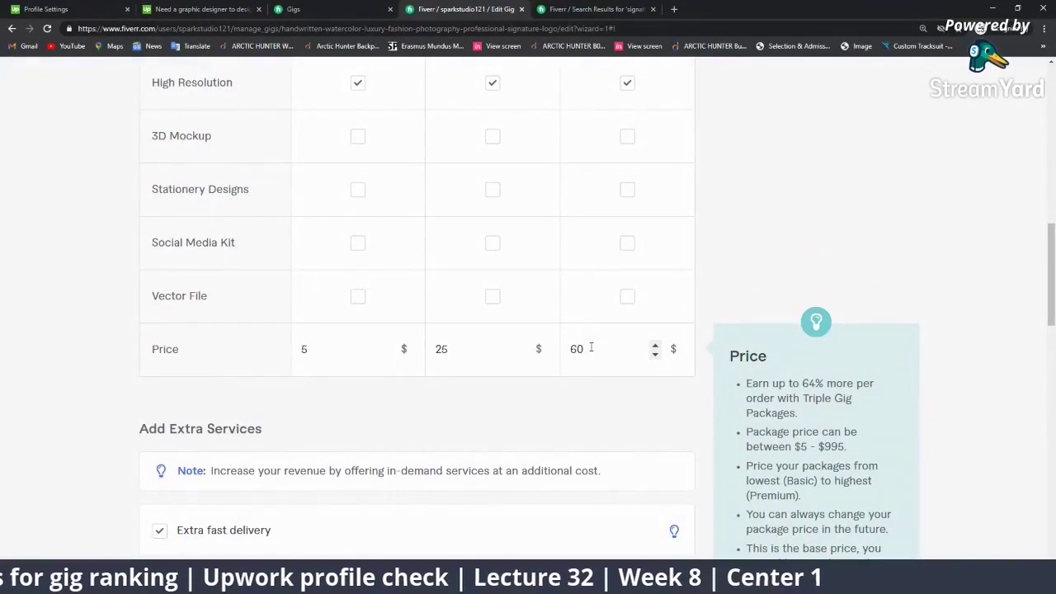
{"action": "scroll", "coordinate": [500, 481], "scroll_direction": "down", "scroll_amount": 2}
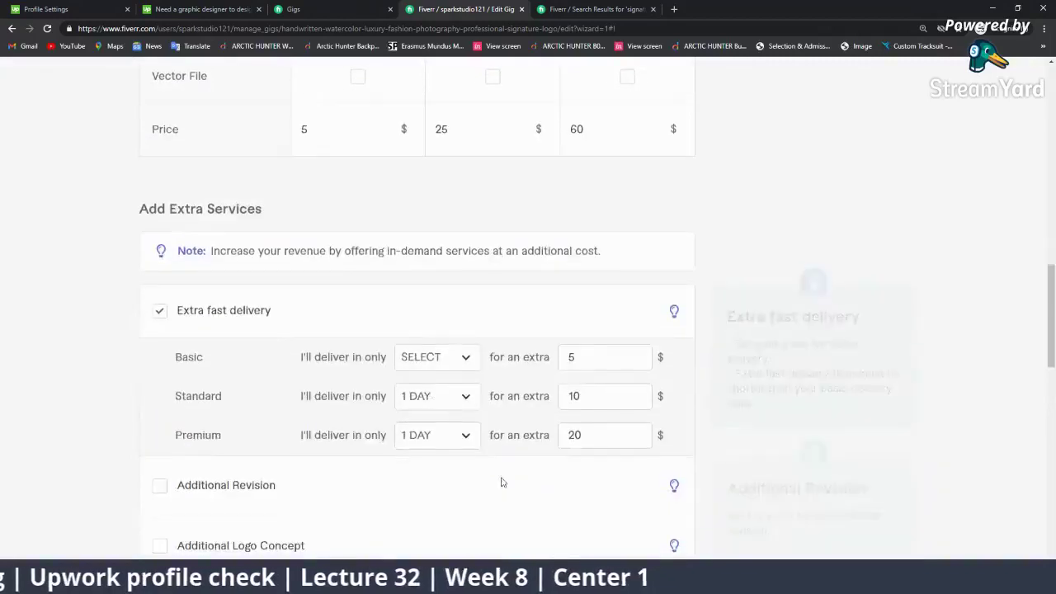
{"action": "scroll", "coordinate": [487, 479], "scroll_direction": "down", "scroll_amount": 2}
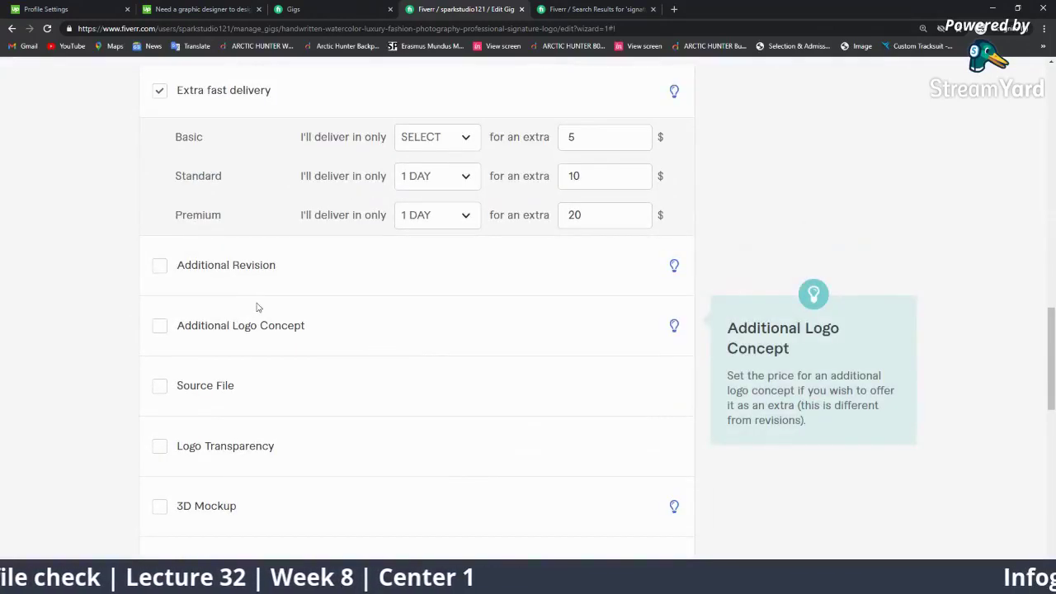
{"action": "scroll", "coordinate": [259, 306], "scroll_direction": "down", "scroll_amount": 3}
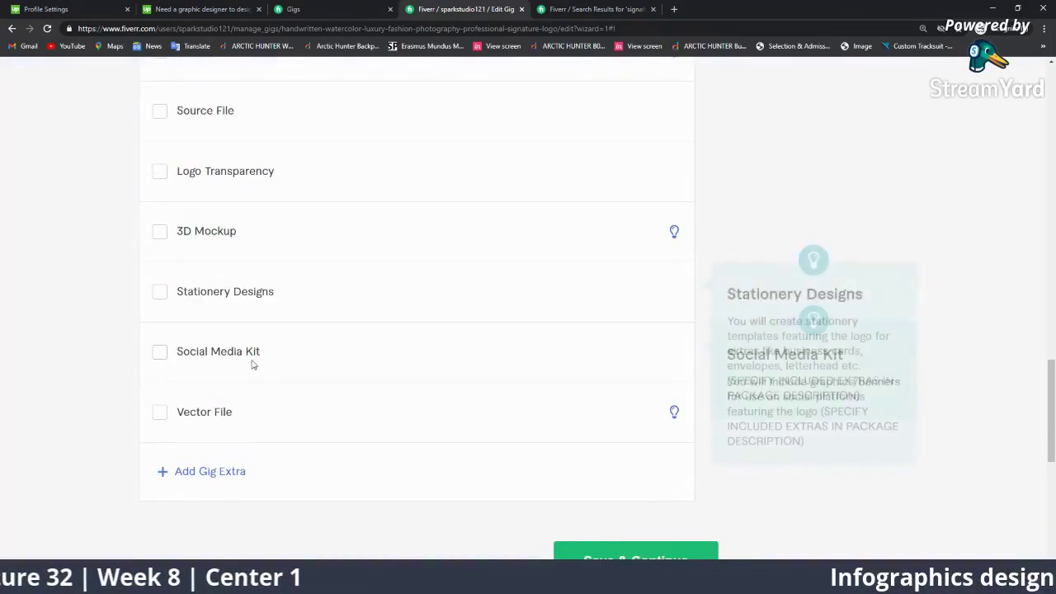
{"action": "left_click", "coordinate": [160, 351]}
{"action": "left_click", "coordinate": [160, 291]}
- Look back over the Basic, Standard and Premium package descriptions
{"action": "scroll", "coordinate": [370, 385], "scroll_direction": "up", "scroll_amount": 2}
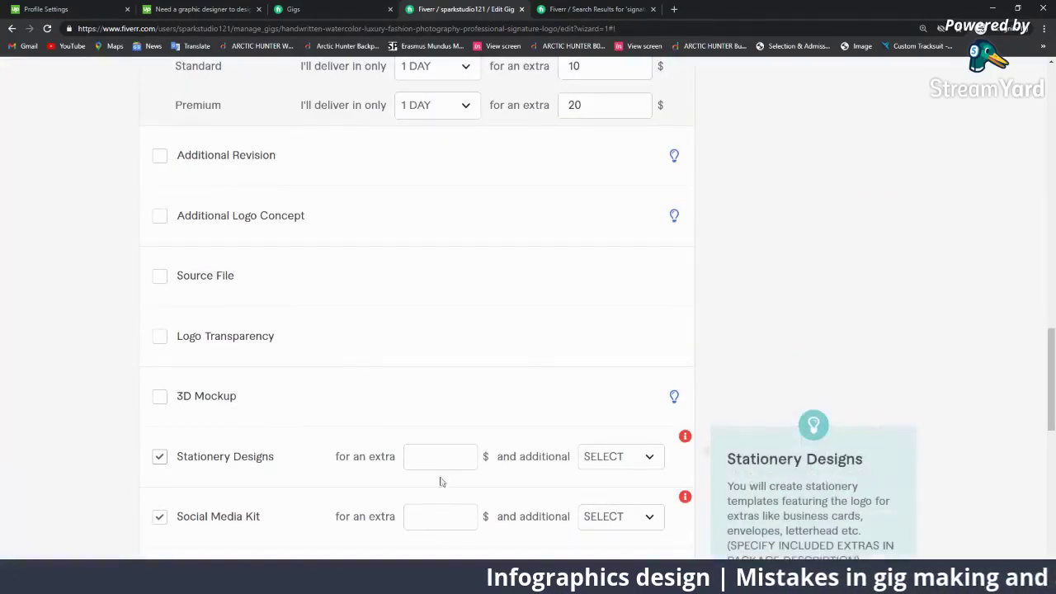
{"action": "scroll", "coordinate": [438, 481], "scroll_direction": "up", "scroll_amount": 1}
{"action": "scroll", "coordinate": [346, 453], "scroll_direction": "up", "scroll_amount": 4}
{"action": "scroll", "coordinate": [325, 447], "scroll_direction": "up", "scroll_amount": 4}
{"action": "scroll", "coordinate": [337, 385], "scroll_direction": "up", "scroll_amount": 2}
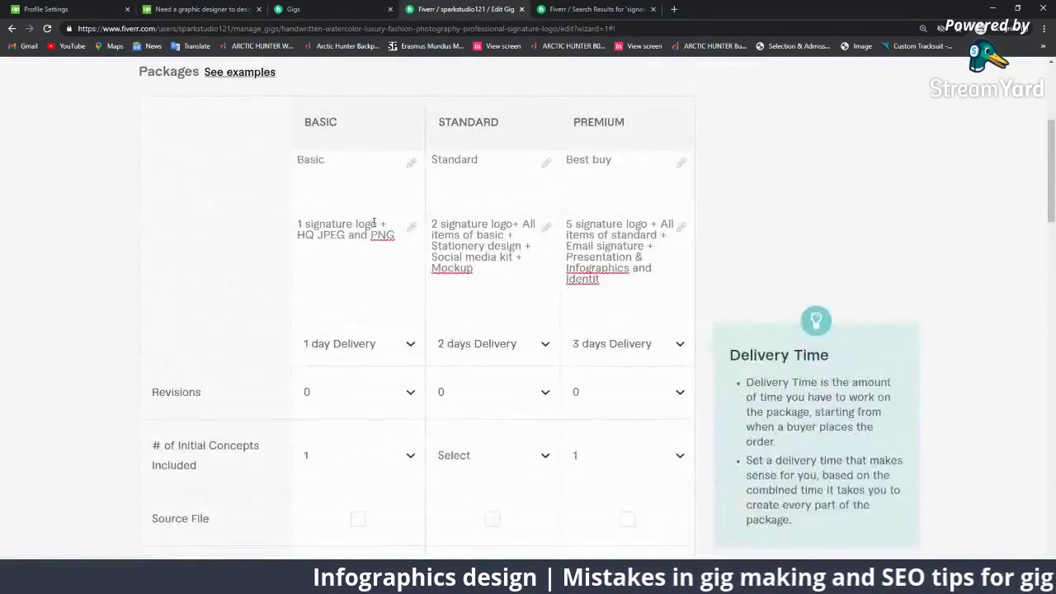
{"action": "left_click_drag", "start_coordinate": [398, 243], "coordinate": [308, 248]}
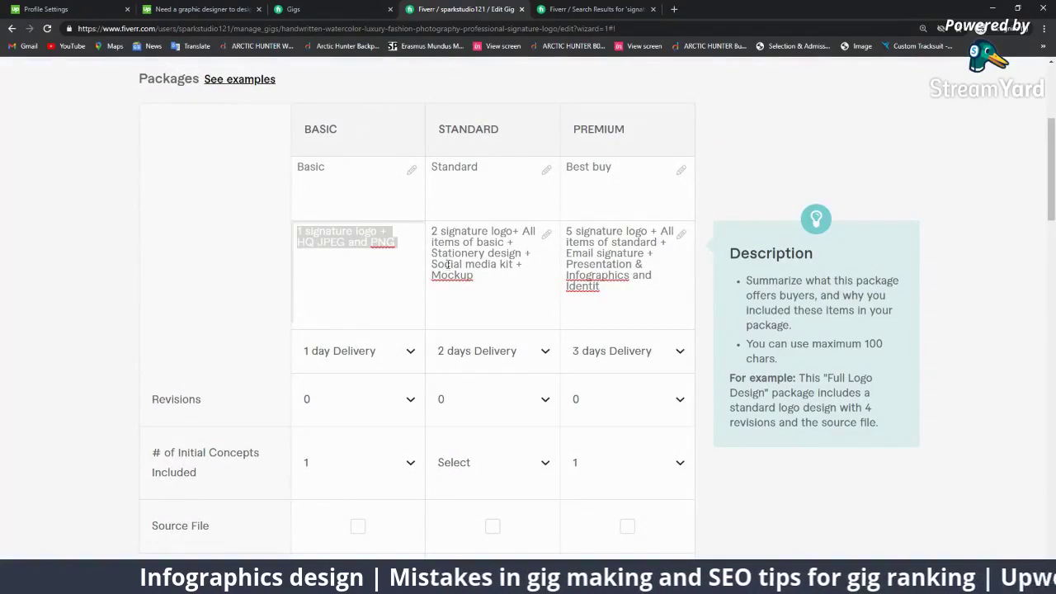
{"action": "left_click_drag", "start_coordinate": [449, 232], "coordinate": [522, 257]}
{"action": "left_click_drag", "start_coordinate": [602, 288], "coordinate": [540, 224]}
{"action": "scroll", "coordinate": [509, 382], "scroll_direction": "down", "scroll_amount": 2}
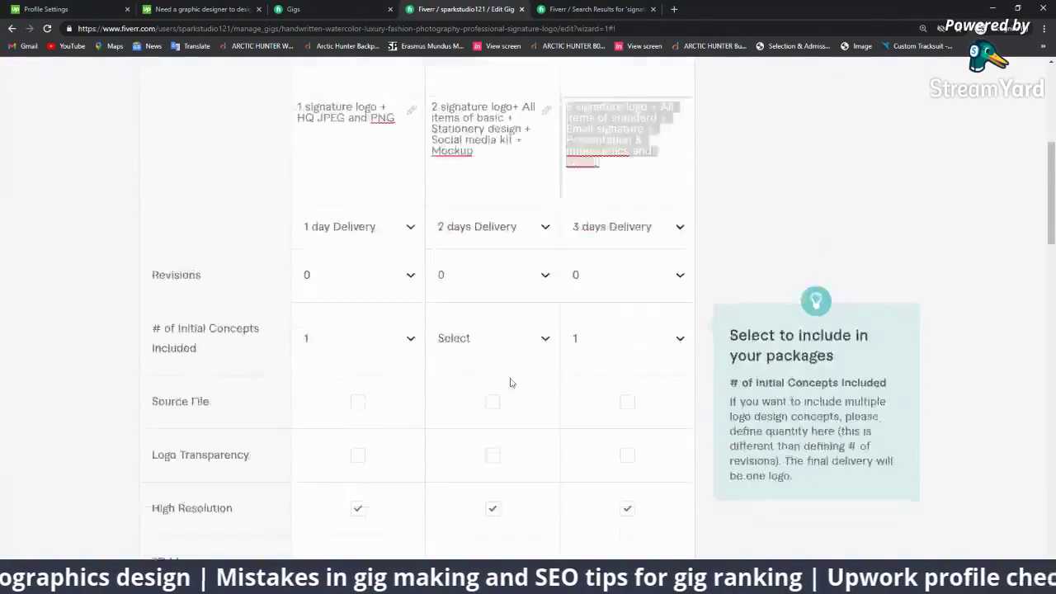
{"action": "scroll", "coordinate": [365, 459], "scroll_direction": "down", "scroll_amount": 5}
{"action": "scroll", "coordinate": [372, 451], "scroll_direction": "down", "scroll_amount": 3}
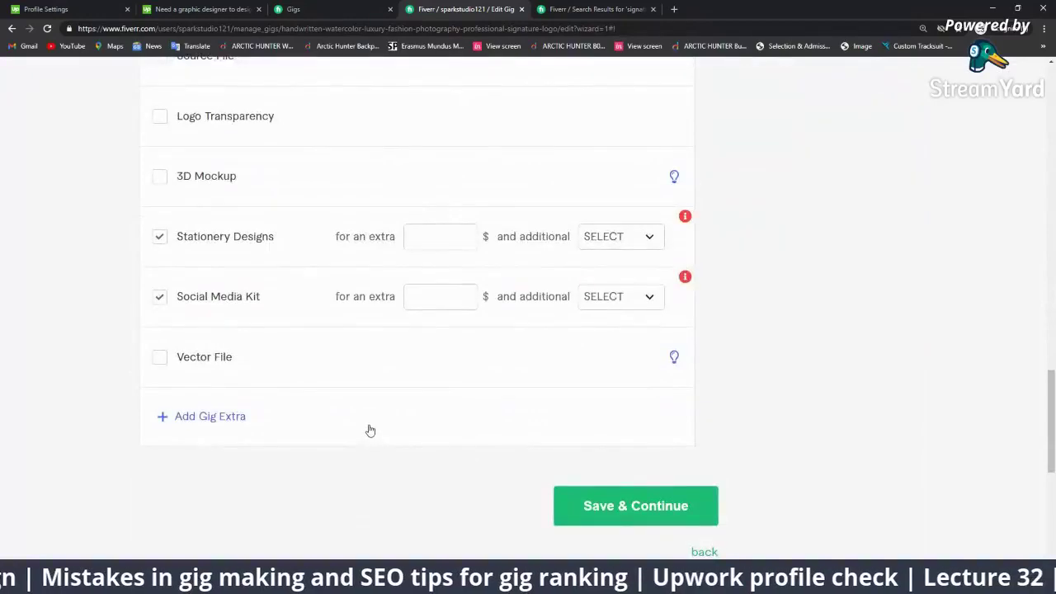
{"action": "scroll", "coordinate": [370, 431], "scroll_direction": "up", "scroll_amount": 5}
{"action": "scroll", "coordinate": [368, 431], "scroll_direction": "up", "scroll_amount": 5}
{"action": "scroll", "coordinate": [368, 429], "scroll_direction": "up", "scroll_amount": 5}
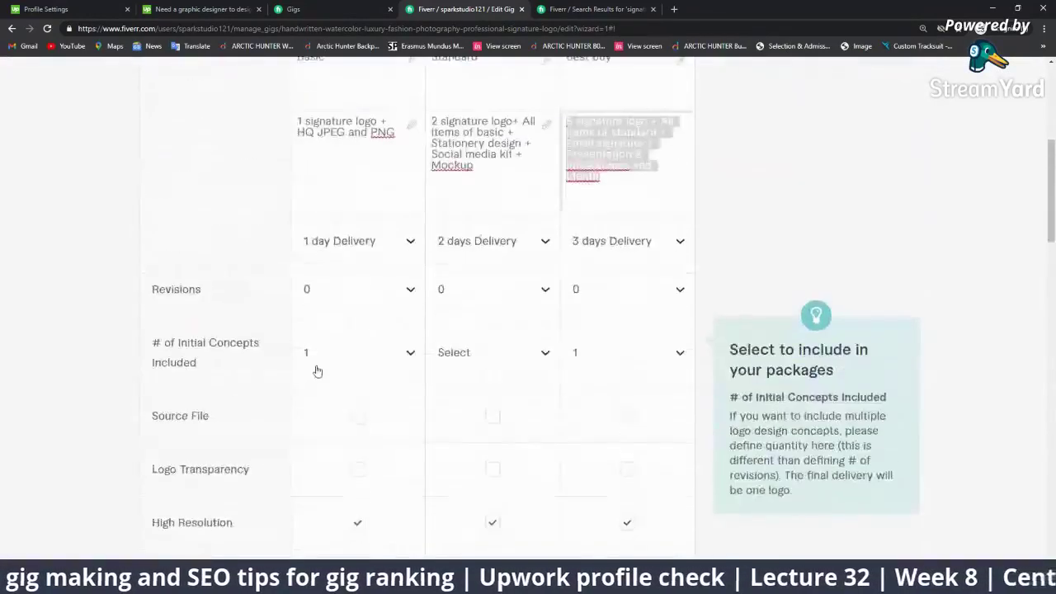
{"action": "scroll", "coordinate": [316, 370], "scroll_direction": "up", "scroll_amount": 5}
{"action": "mouse_move", "coordinate": [415, 370]}
{"action": "left_mouse_down"}
{"action": "mouse_move", "coordinate": [393, 333]}
{"action": "mouse_move", "coordinate": [297, 275]}
{"action": "left_mouse_up"}
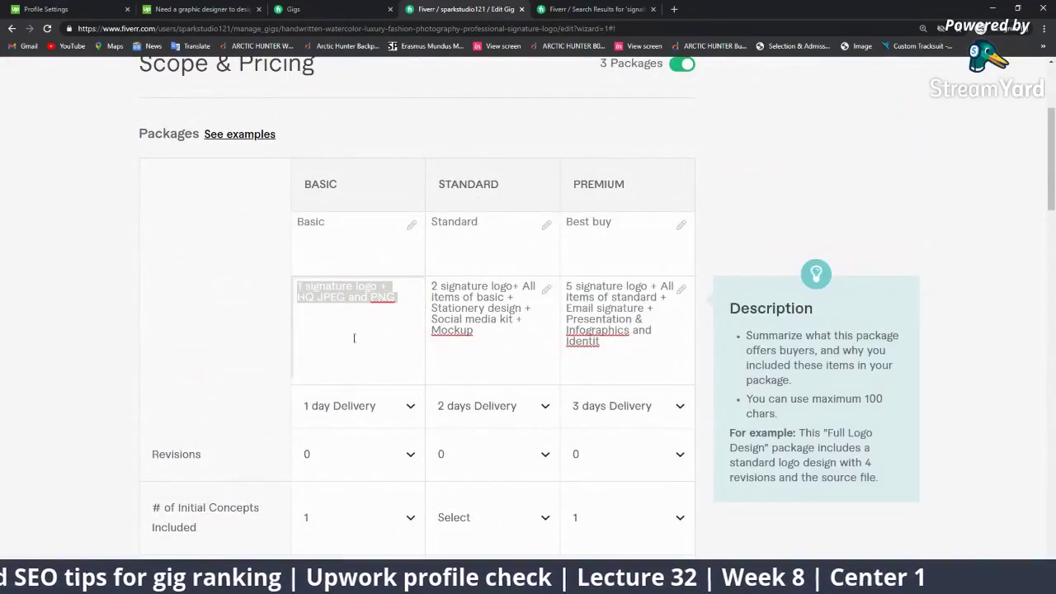
{"action": "scroll", "coordinate": [330, 345], "scroll_direction": "down", "scroll_amount": 10}
{"action": "scroll", "coordinate": [391, 467], "scroll_direction": "down", "scroll_amount": 5}
{"action": "scroll", "coordinate": [273, 467], "scroll_direction": "down", "scroll_amount": 3}
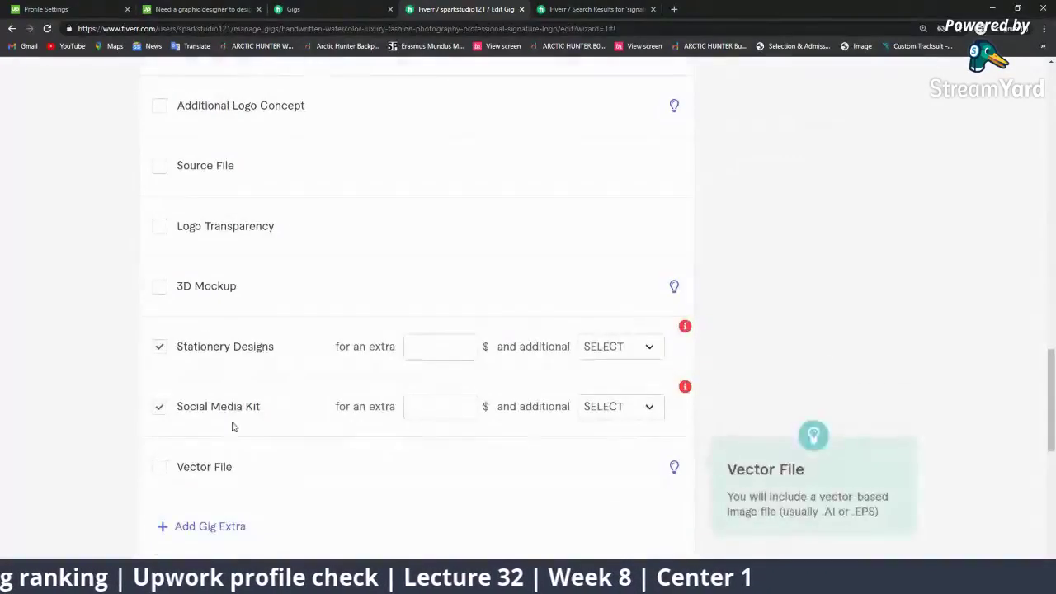
- Price the Stationery Designs extra at $10, and add 3D Mockup at $10
{"action": "left_click", "coordinate": [445, 356]}
{"action": "type", "text": "10"}
{"action": "key", "text": "Tab"}
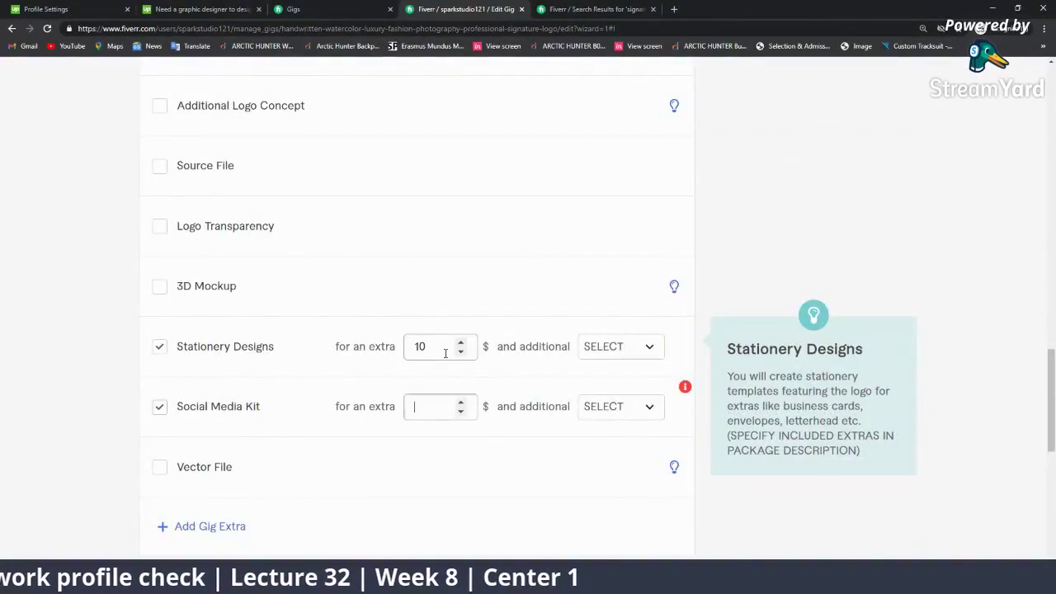
{"action": "left_click", "coordinate": [224, 289]}
{"action": "left_click", "coordinate": [446, 287]}
{"action": "type", "text": "10"}
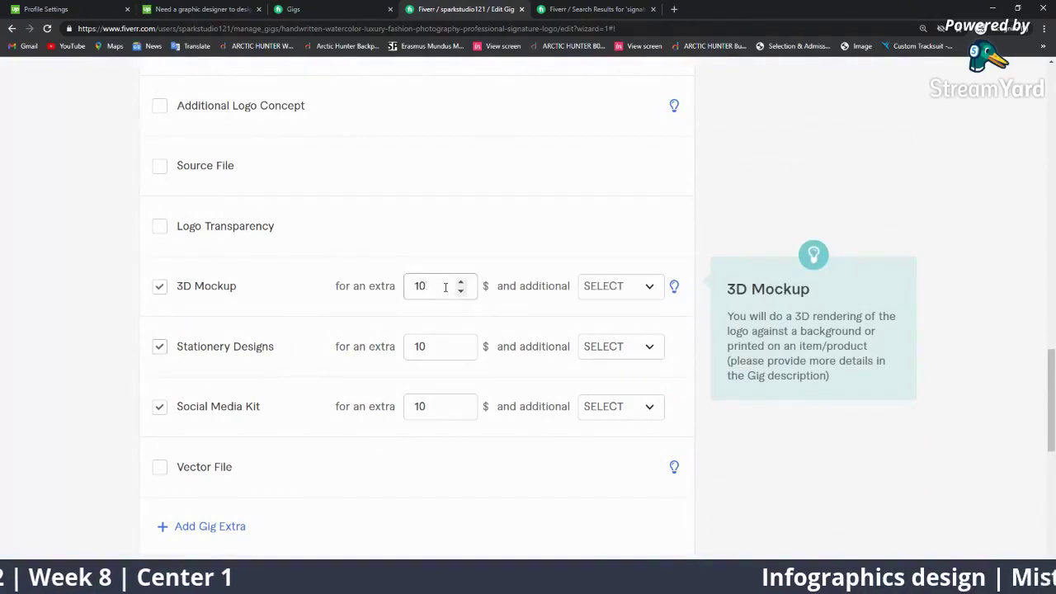
- Tick Source File, leave Logo Transparency unticked, and price Vector File at $10
{"action": "left_click", "coordinate": [191, 168]}
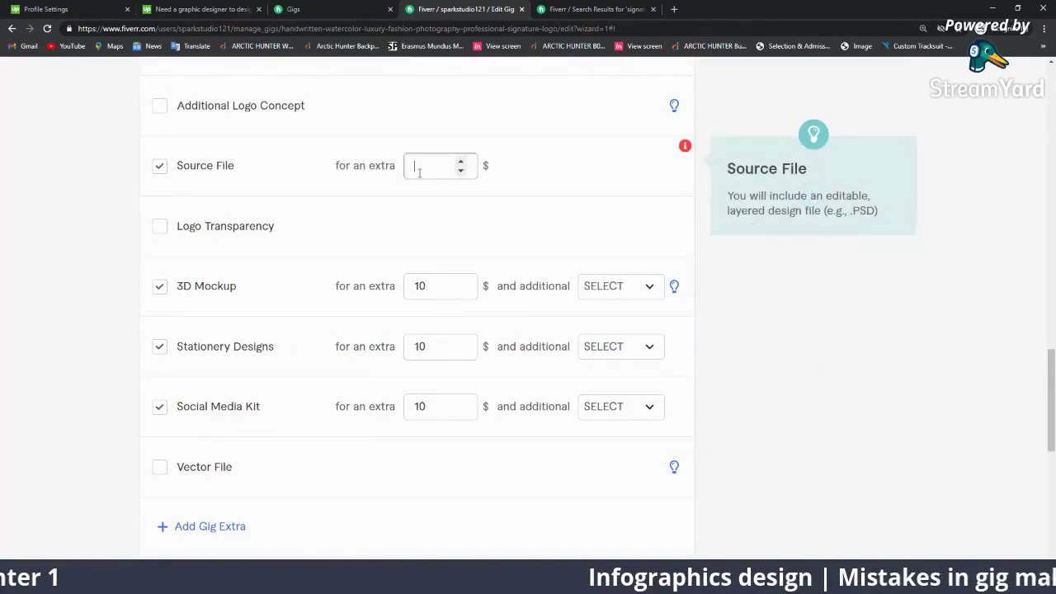
{"action": "type", "text": "10"}
{"action": "left_click", "coordinate": [221, 229]}
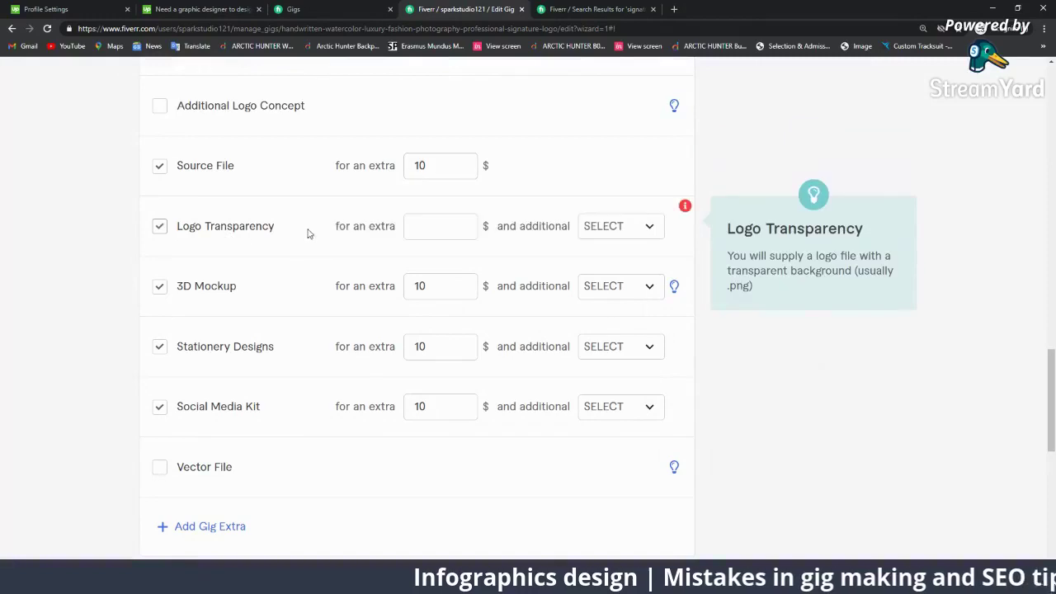
{"action": "left_click", "coordinate": [195, 230]}
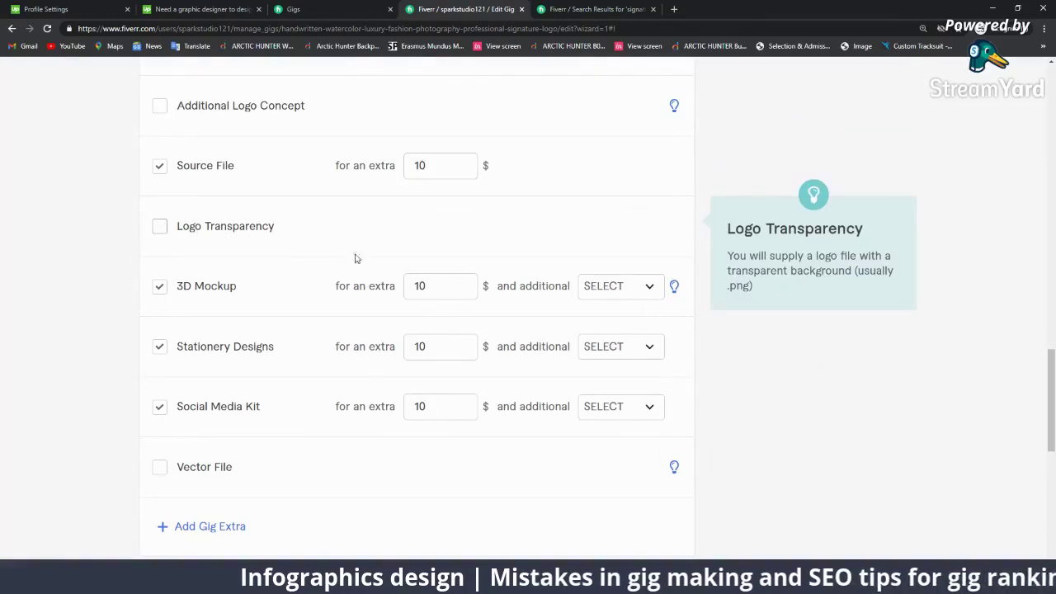
{"action": "left_click", "coordinate": [437, 467]}
{"action": "type", "text": "10"}
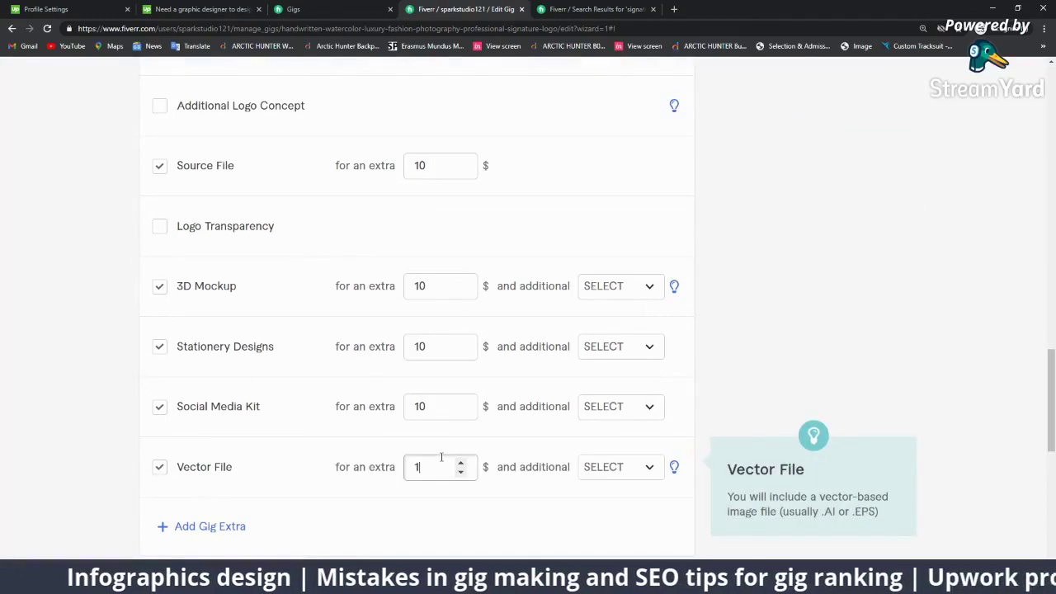
{"action": "scroll", "coordinate": [441, 459], "scroll_direction": "down", "scroll_amount": 3}
{"action": "scroll", "coordinate": [403, 451], "scroll_direction": "up", "scroll_amount": 3}
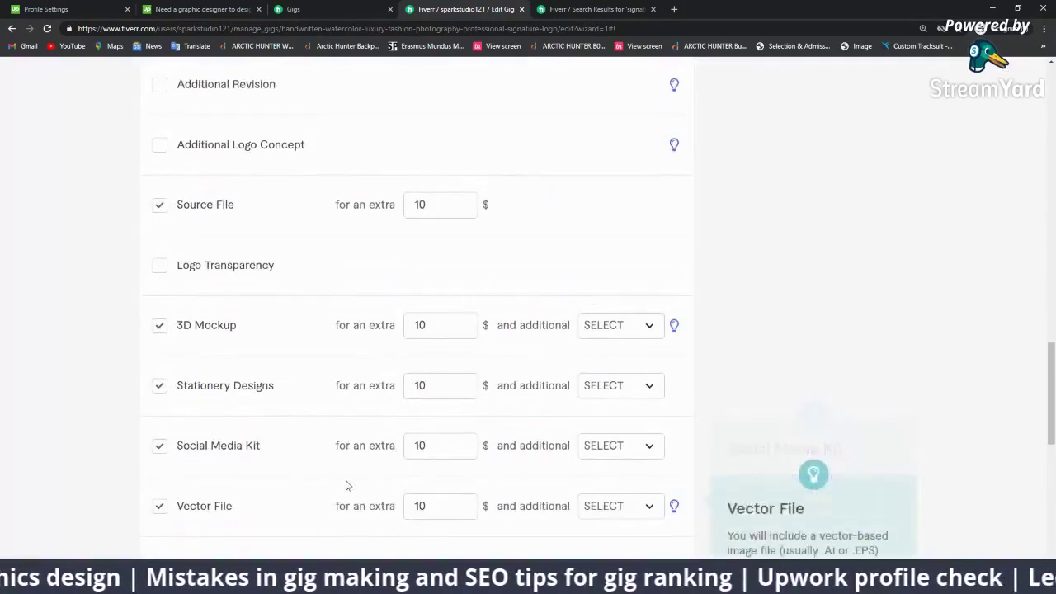
{"action": "left_click_drag", "start_coordinate": [241, 509], "coordinate": [183, 507]}
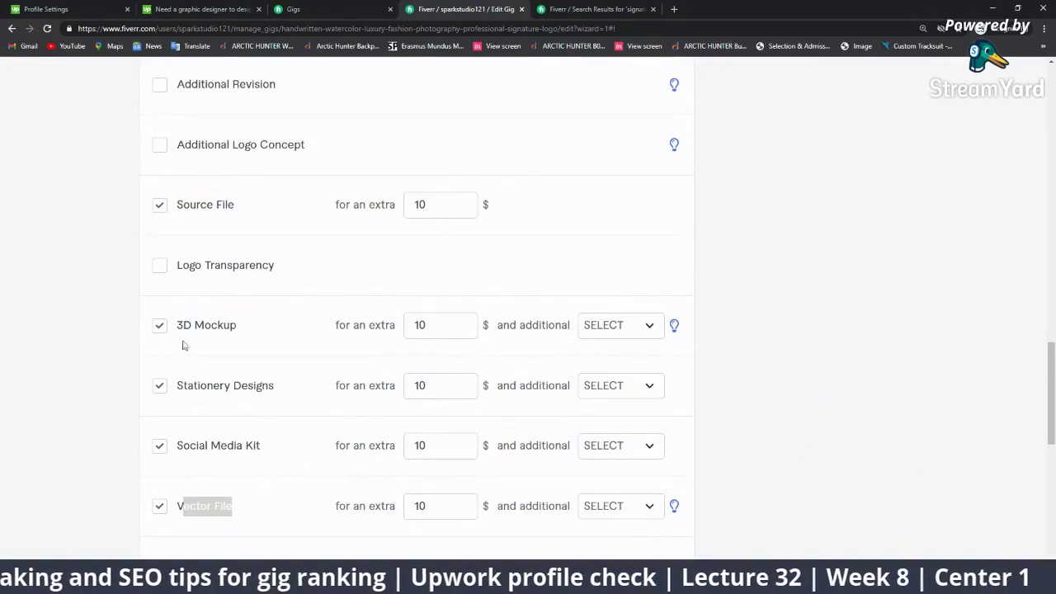
{"action": "key", "text": "alt+Tab"}
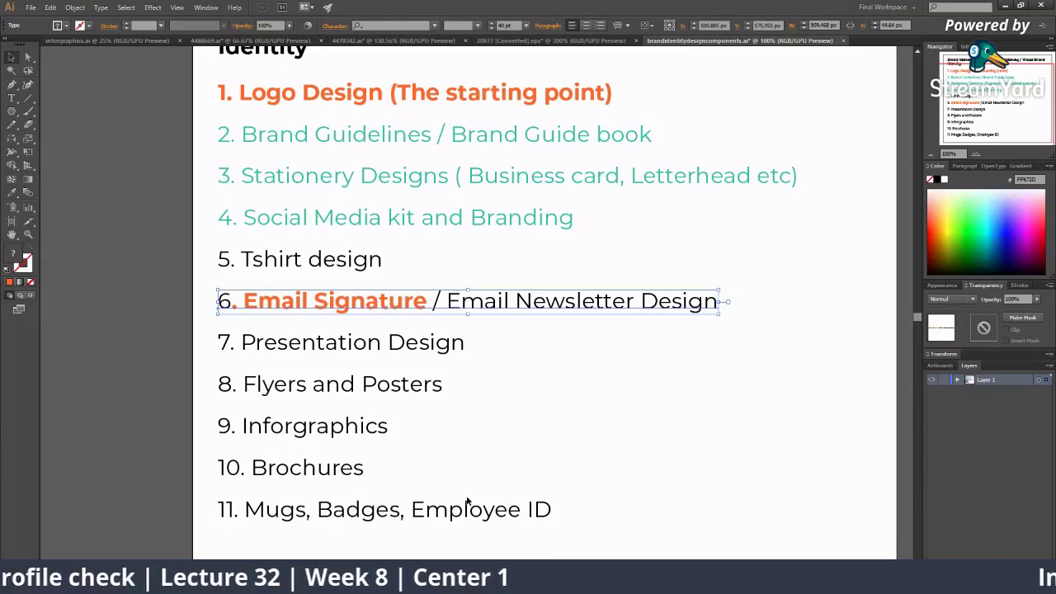
- Open and dismiss Illustrator's File menu, then return to the Fiverr gig editor
{"action": "left_click", "coordinate": [32, 7]}
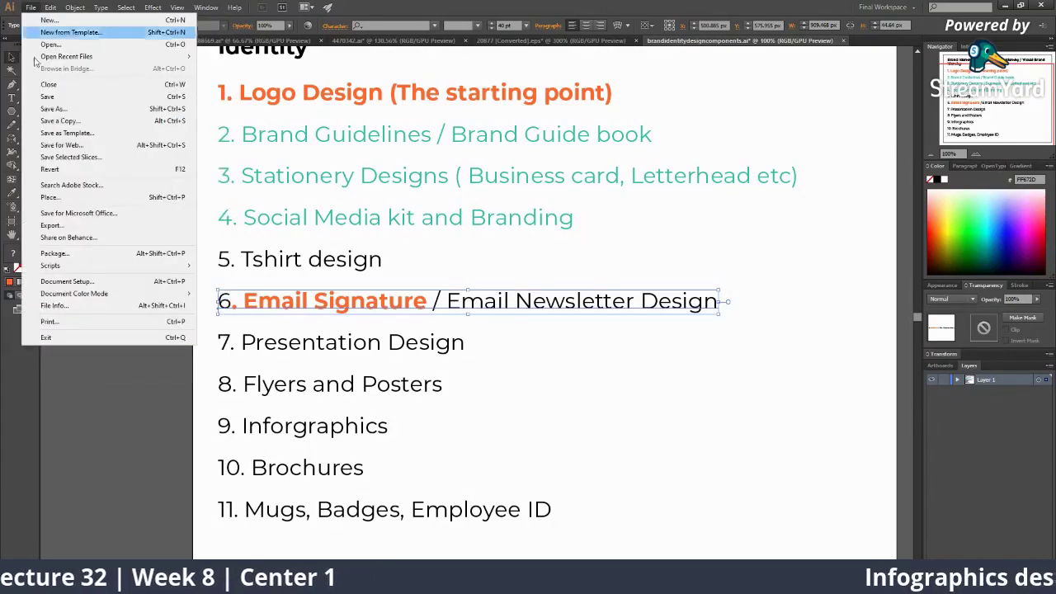
{"action": "left_click", "coordinate": [997, 6]}
{"action": "left_click", "coordinate": [1003, 6]}
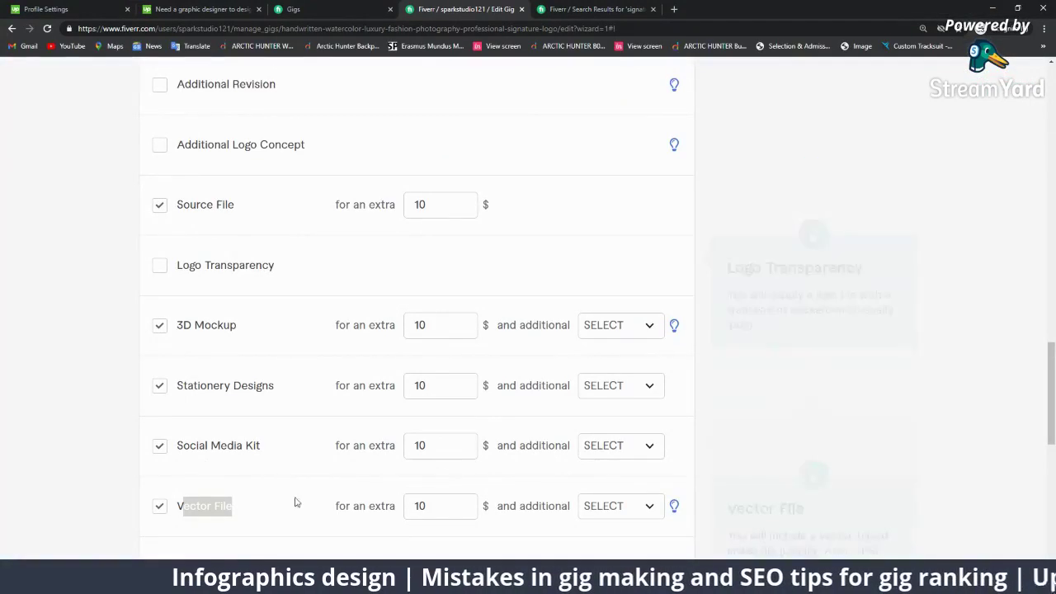
- Give 3D Mockup, Stationery Designs, Social Media Kit and Vector File 1 additional day each
{"action": "scroll", "coordinate": [565, 460], "scroll_direction": "down", "scroll_amount": 3}
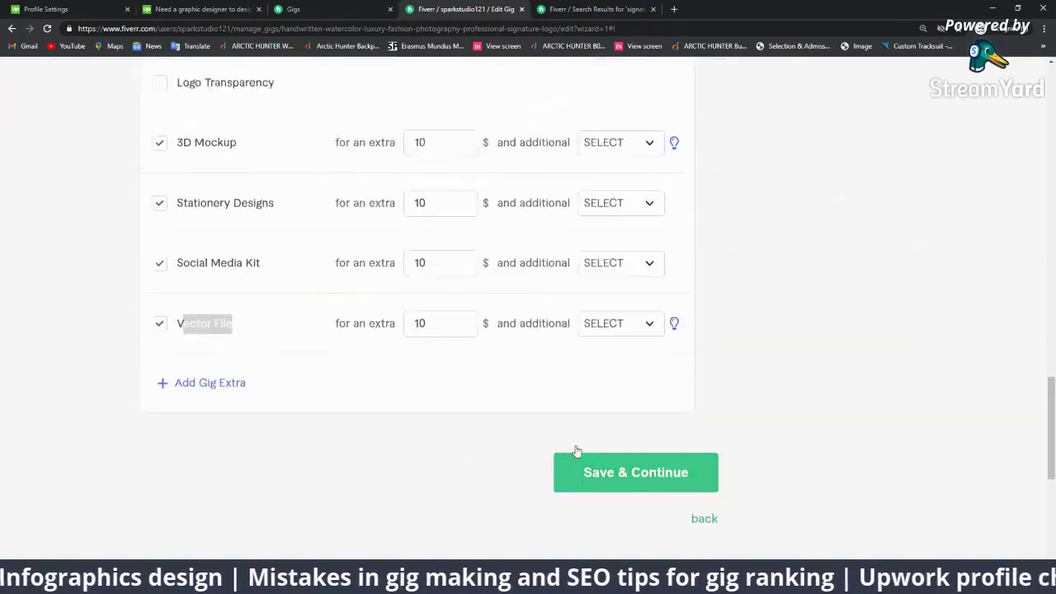
{"action": "scroll", "coordinate": [576, 452], "scroll_direction": "up", "scroll_amount": 3}
{"action": "left_click", "coordinate": [640, 325]}
{"action": "left_click", "coordinate": [627, 413]}
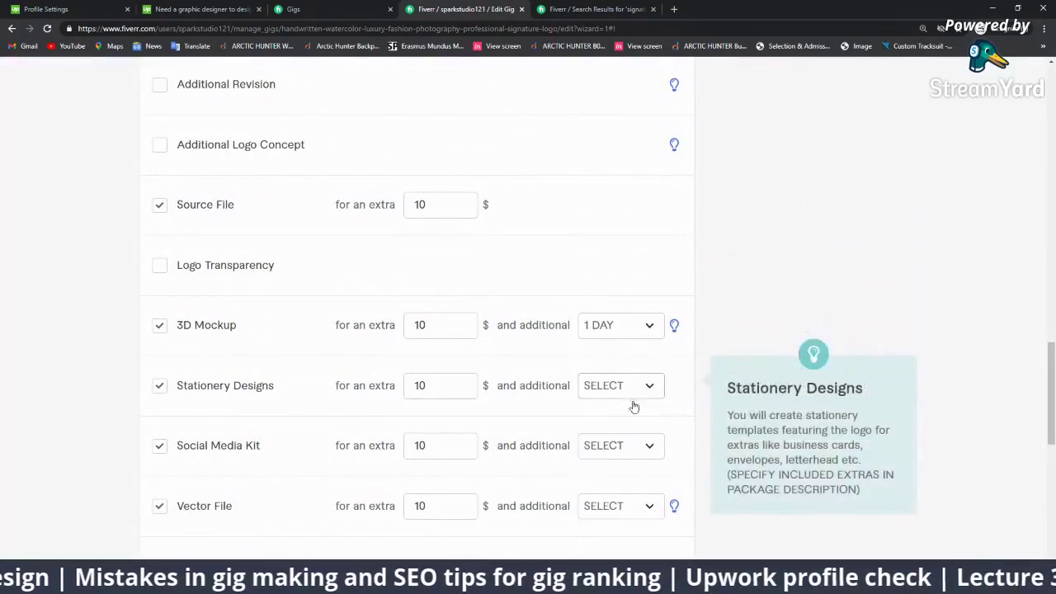
{"action": "left_click", "coordinate": [631, 388]}
{"action": "left_click", "coordinate": [629, 227]}
{"action": "left_click", "coordinate": [632, 446]}
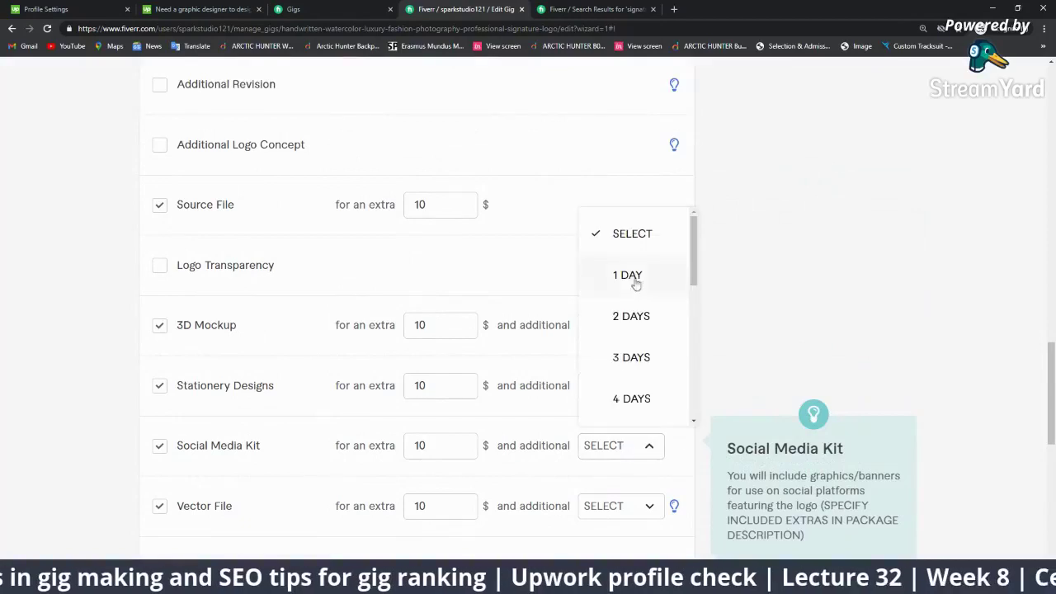
{"action": "key", "text": "Return"}
{"action": "left_click", "coordinate": [608, 504]}
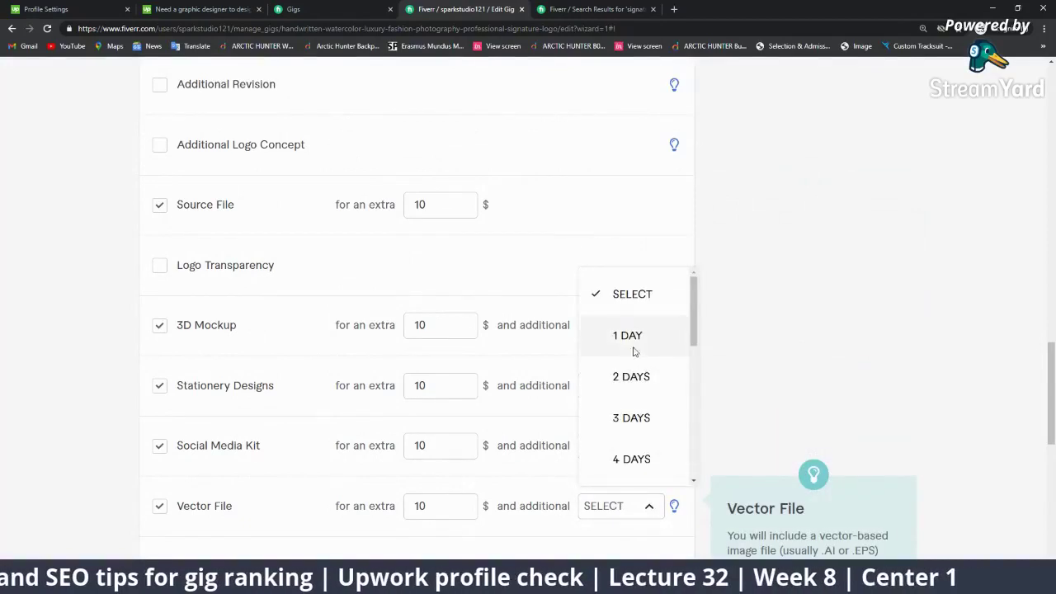
{"action": "left_click", "coordinate": [602, 348]}
- Save the pricing and continue to Description & FAQ
{"action": "scroll", "coordinate": [638, 408], "scroll_direction": "down", "scroll_amount": 2}
{"action": "left_click", "coordinate": [639, 493]}
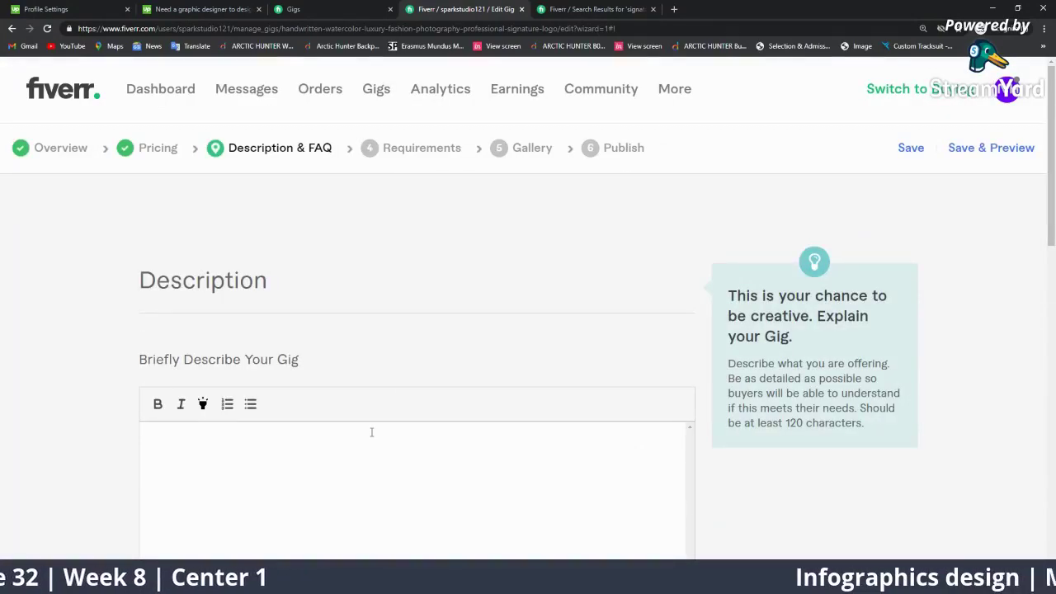
{"action": "scroll", "coordinate": [421, 369], "scroll_direction": "down", "scroll_amount": 2}
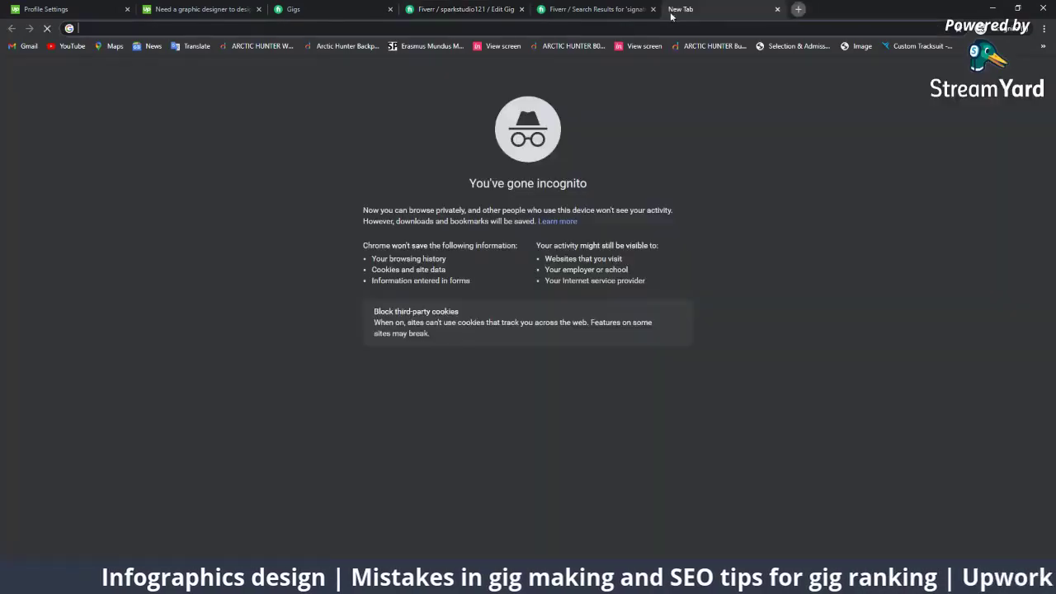
- Search 'keyword desnity checker', open SEO Review Tools' checker, then go to Upwork Profile Settings
{"action": "left_click", "coordinate": [674, 9]}
{"action": "type", "text": "keyw"}
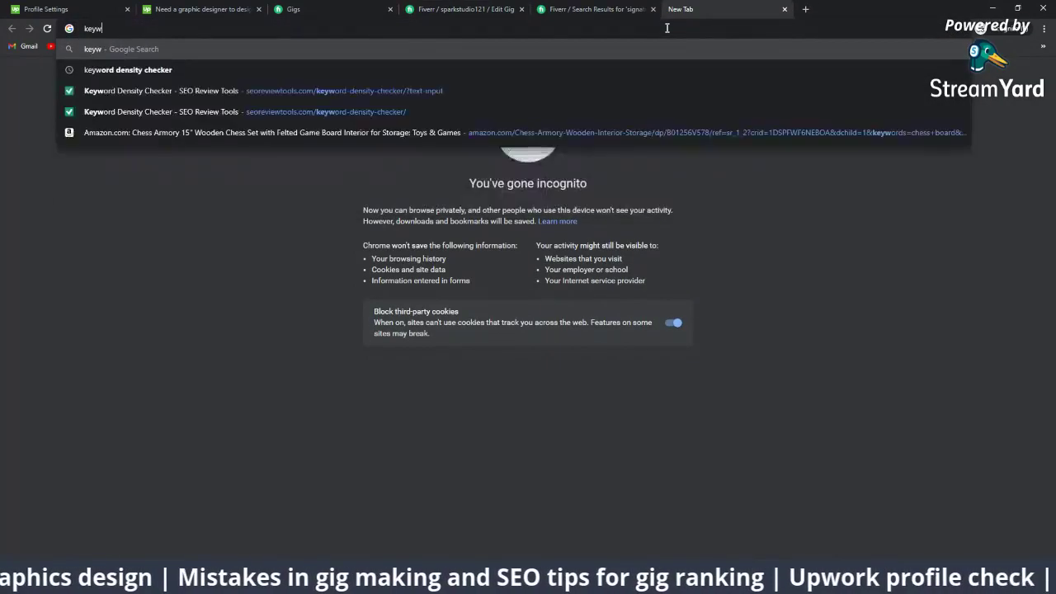
{"action": "type", "text": "ord desnity ch"}
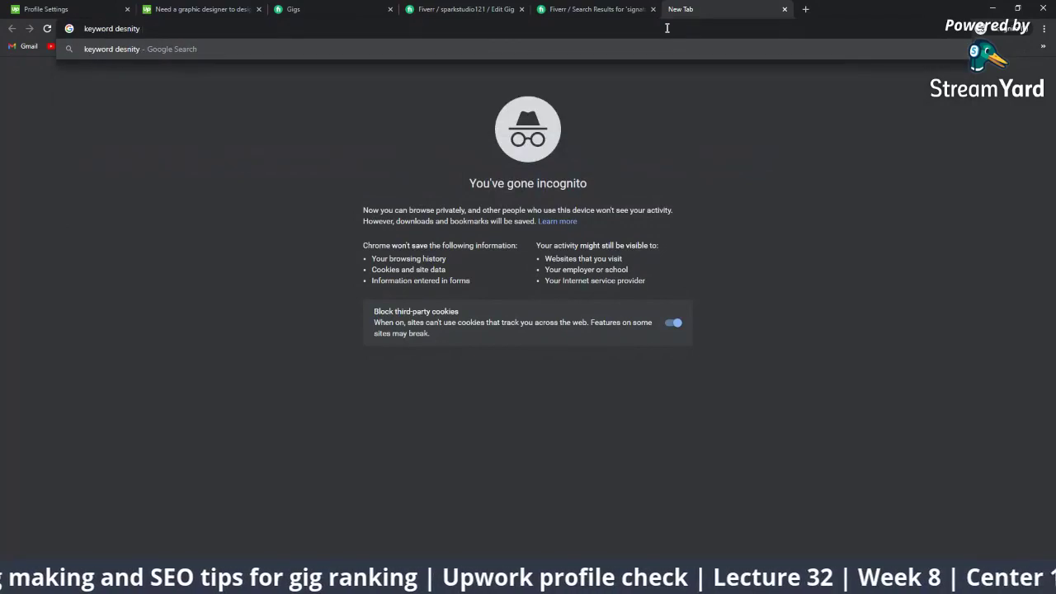
{"action": "type", "text": "ecker"}
{"action": "key", "text": "Return"}
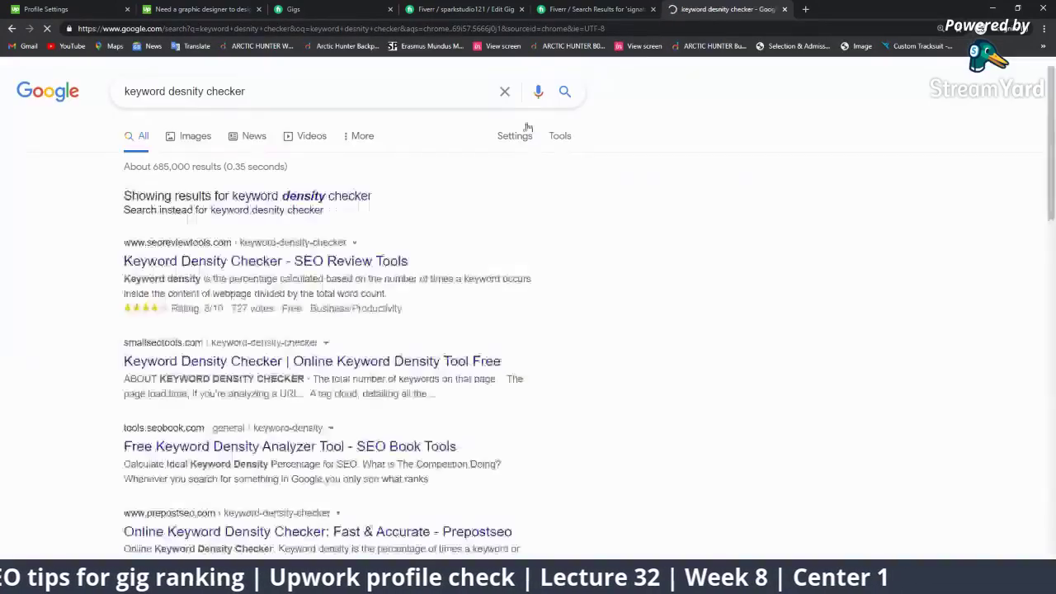
{"action": "left_click", "coordinate": [305, 261]}
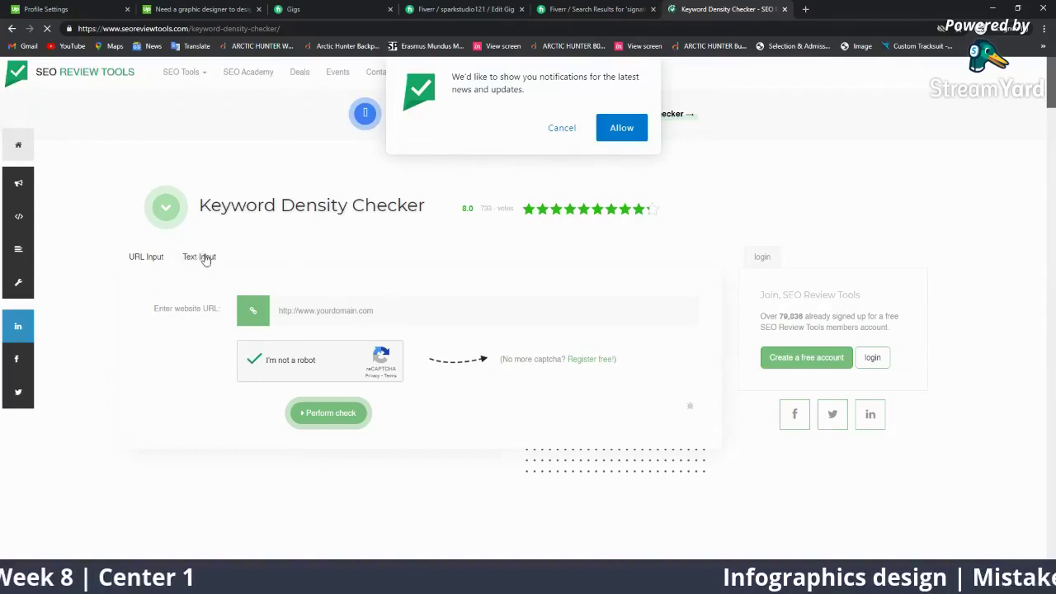
{"action": "left_click", "coordinate": [198, 9]}
{"action": "left_click", "coordinate": [58, 9]}
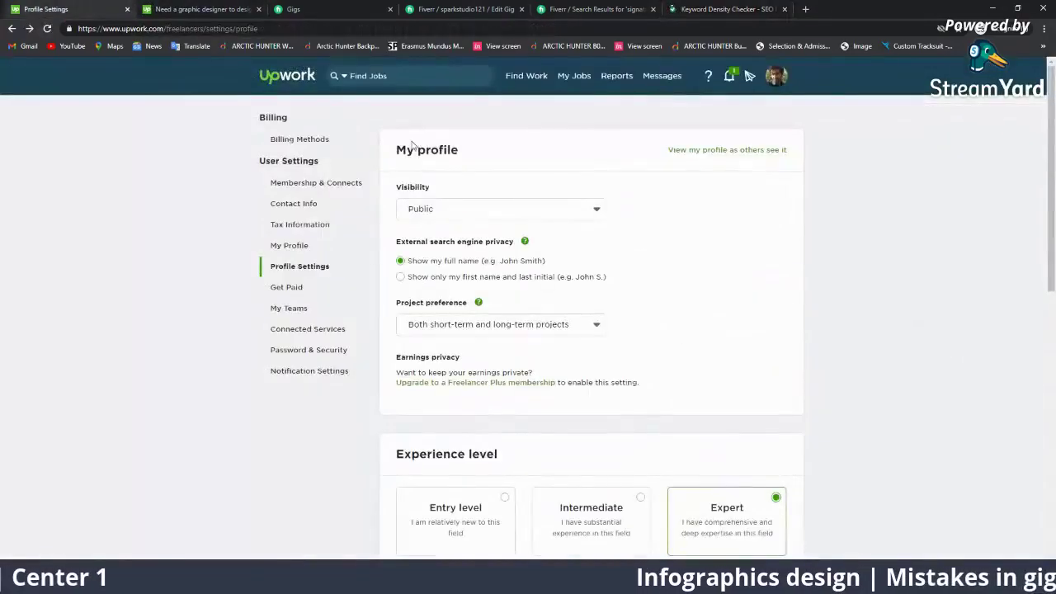
- Return to StreamYard and feature the viewer's question about getting 2 or 3 logos
{"action": "left_click", "coordinate": [485, 7]}
{"action": "left_click", "coordinate": [726, 9]}
{"action": "left_click", "coordinate": [992, 9]}
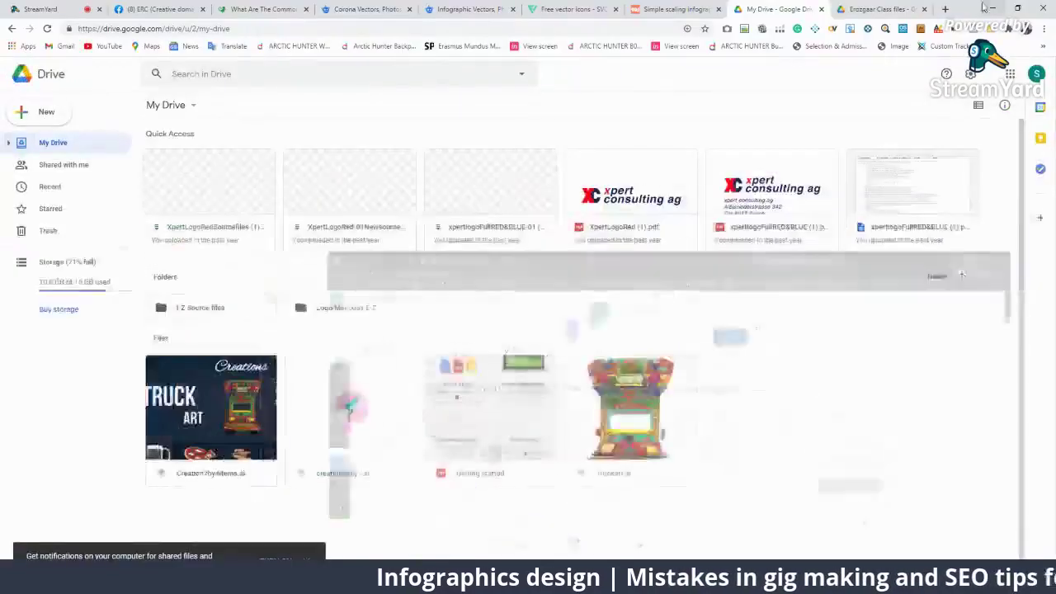
{"action": "left_click", "coordinate": [41, 9]}
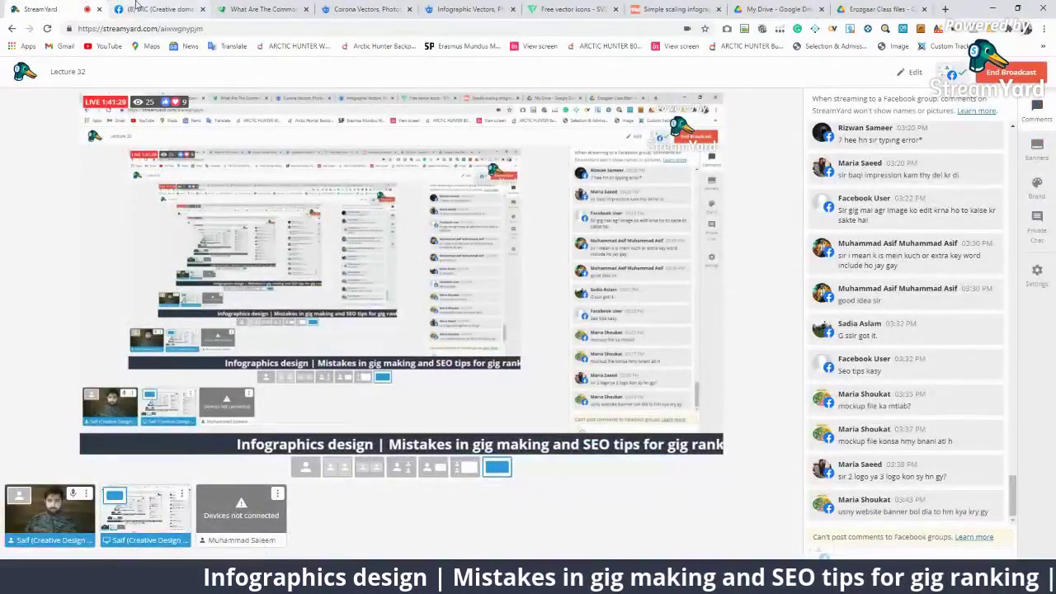
{"action": "left_click", "coordinate": [138, 8]}
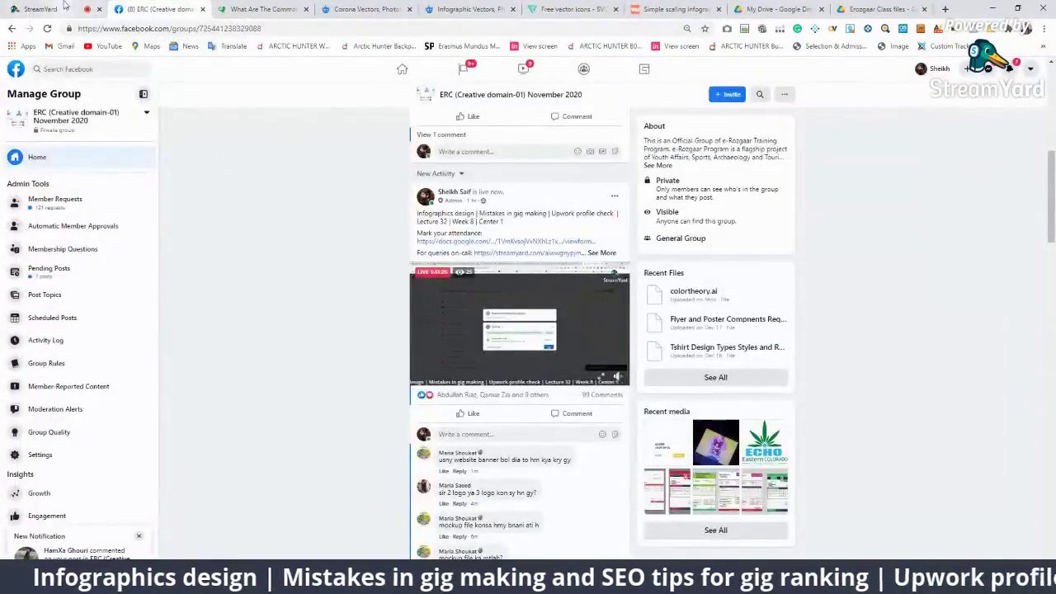
{"action": "left_click", "coordinate": [65, 7]}
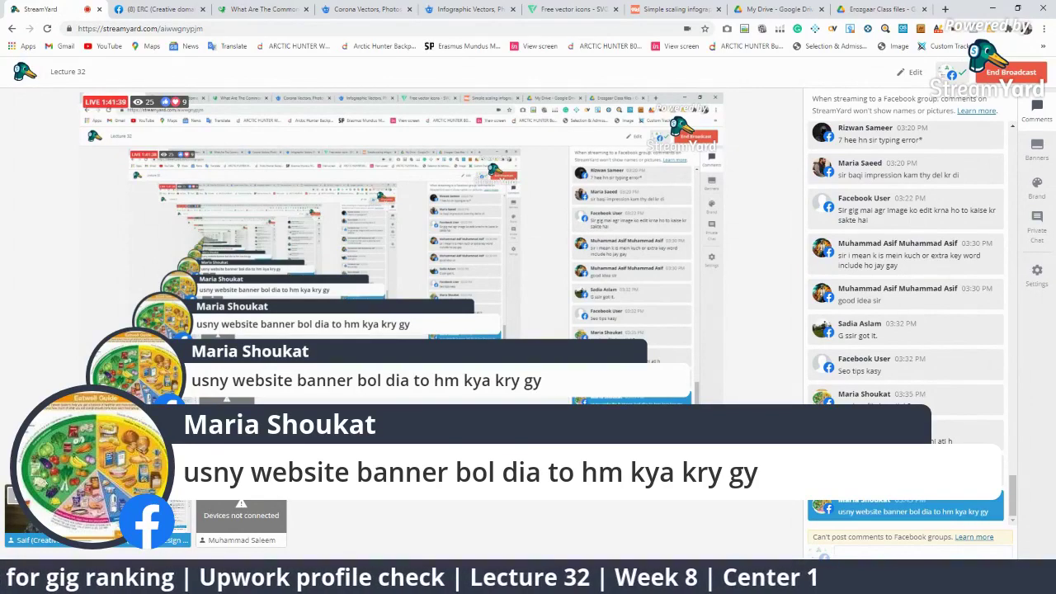
{"action": "left_click", "coordinate": [903, 462]}
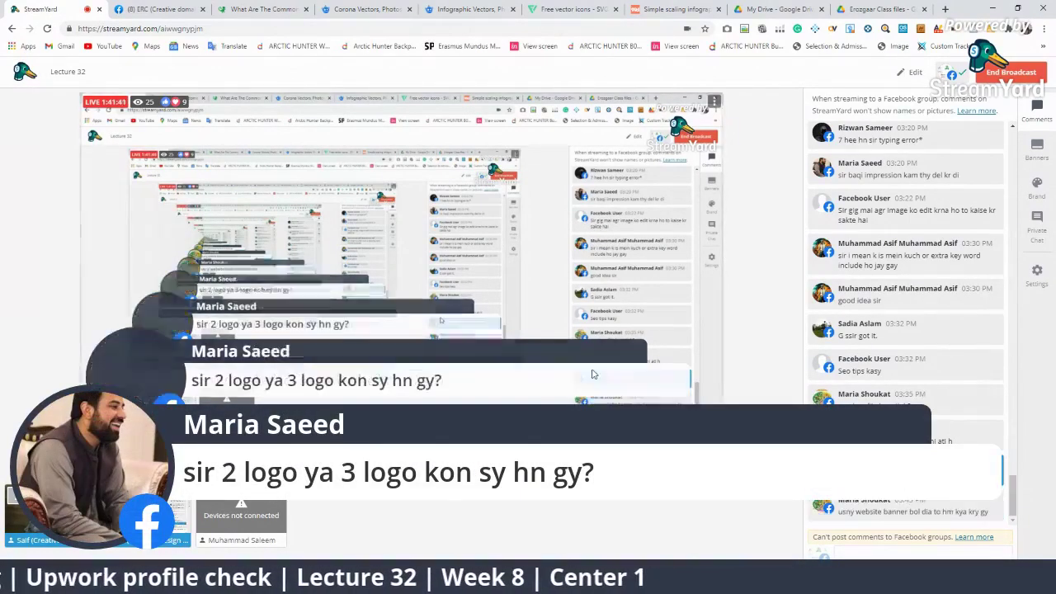
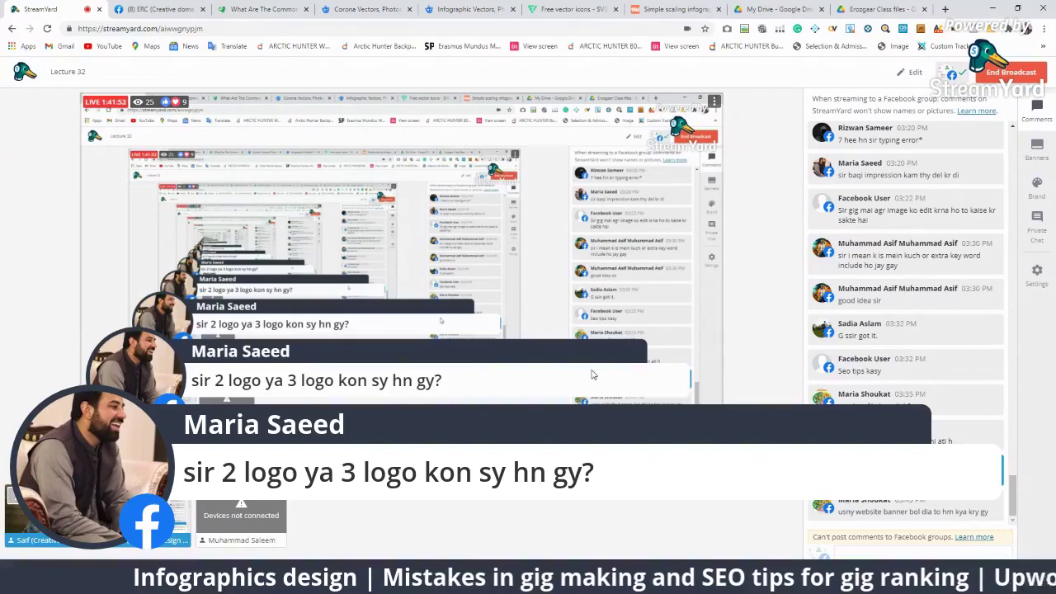
- Put the viewer comment 'Seo tips kasy' on the StreamYard broadcast and reveal the hidden comment
{"action": "left_click", "coordinate": [780, 8]}
{"action": "left_click", "coordinate": [878, 8]}
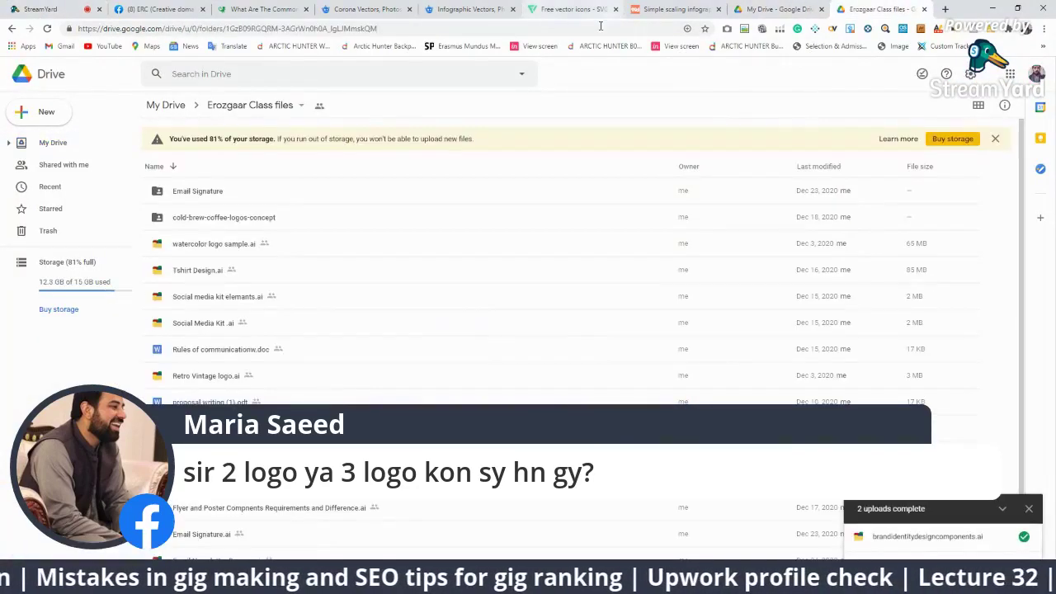
{"action": "left_click", "coordinate": [945, 8]}
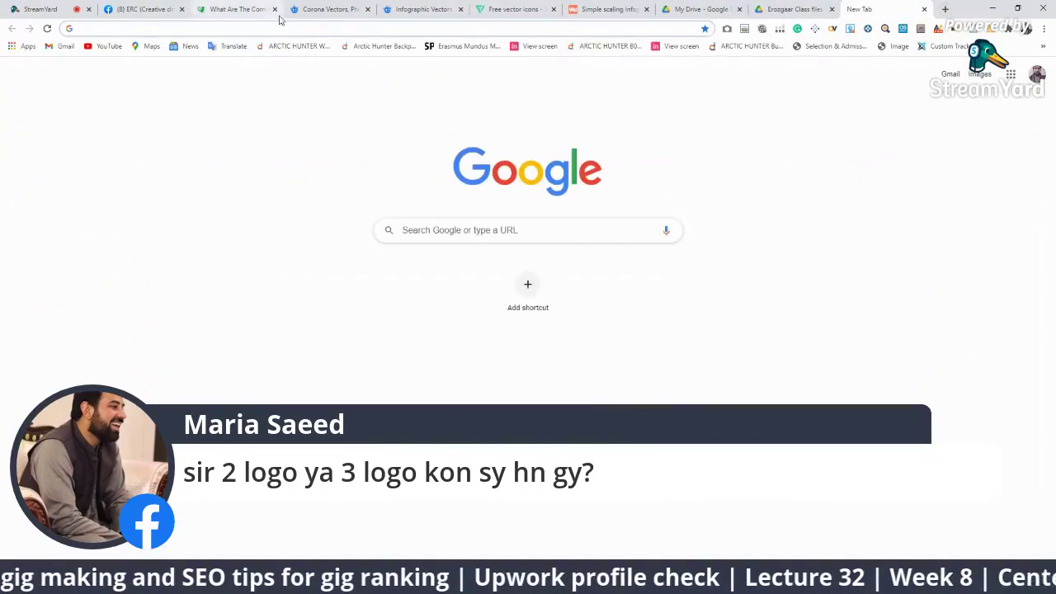
{"action": "left_click", "coordinate": [140, 8]}
{"action": "left_click", "coordinate": [74, 8]}
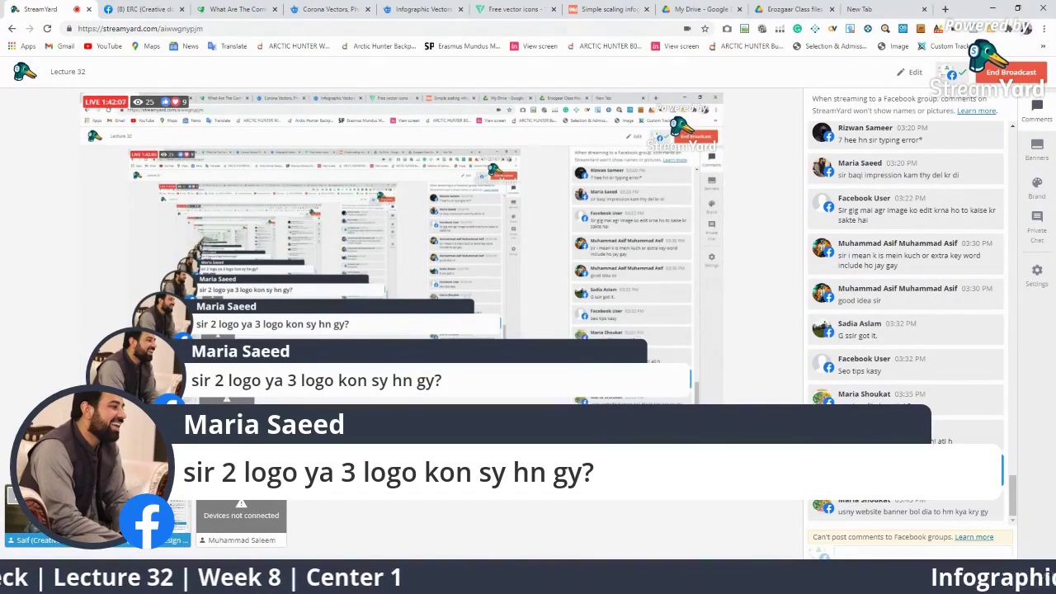
{"action": "left_click", "coordinate": [904, 365]}
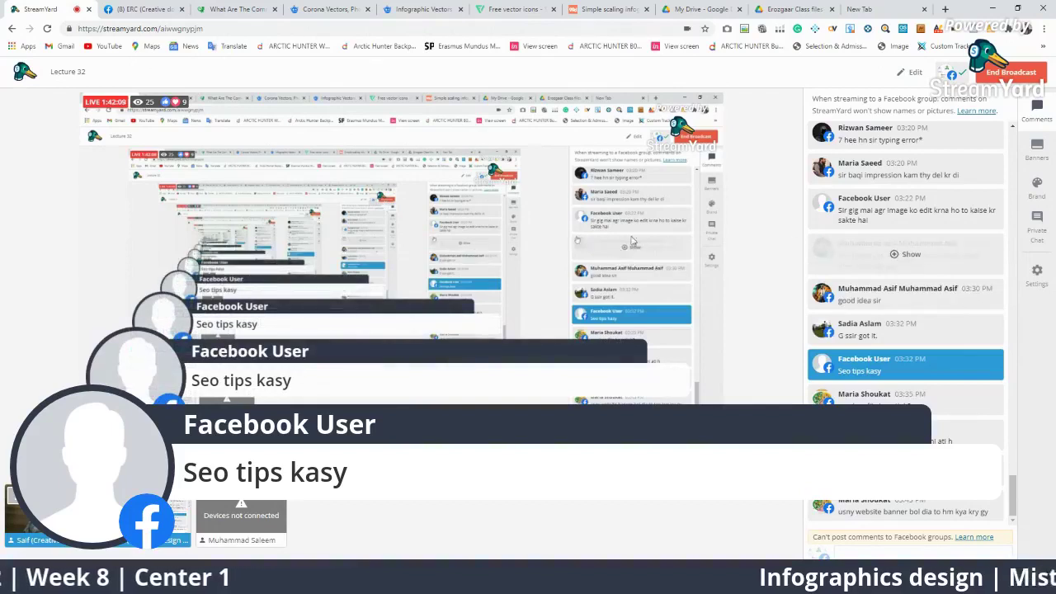
{"action": "left_click", "coordinate": [911, 253]}
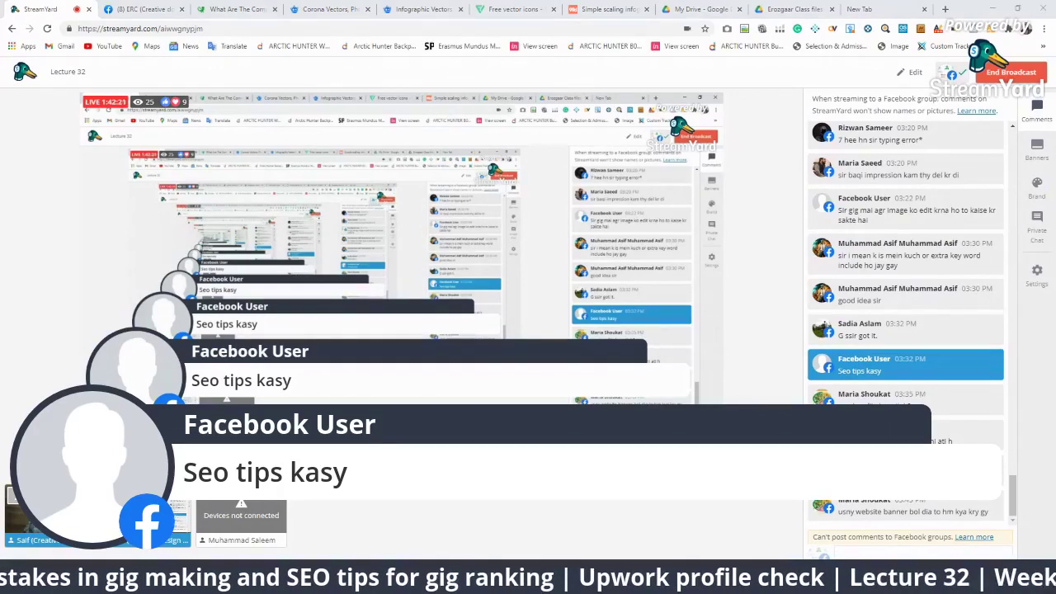
- Focus the Keyword Density Checker text box, then cycle through the open browser tabs to Fiverr
{"action": "left_click", "coordinate": [635, 533]}
{"action": "left_click", "coordinate": [403, 336]}
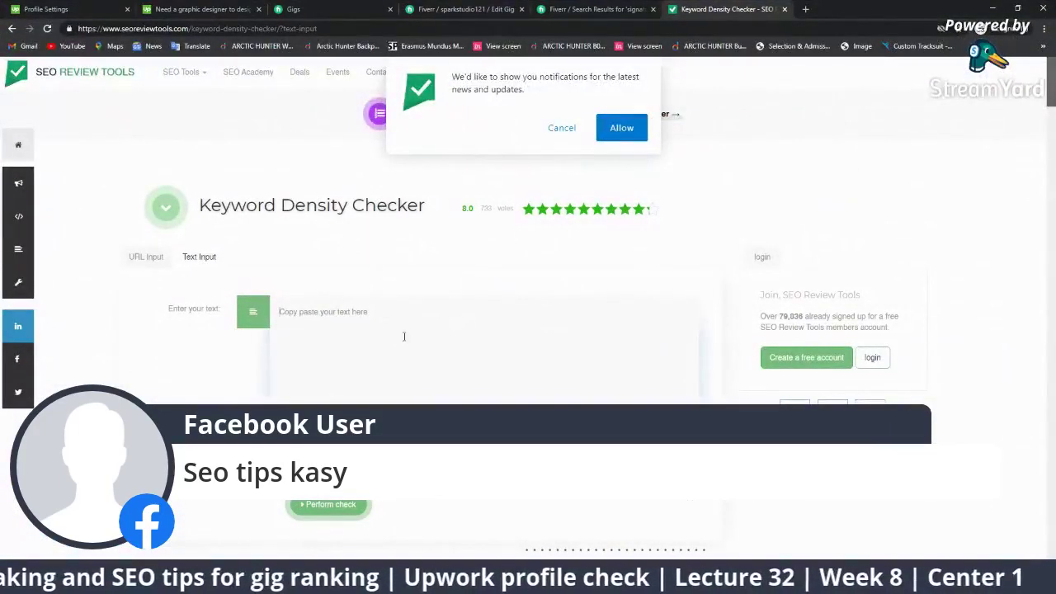
{"action": "left_click", "coordinate": [452, 8]}
{"action": "left_click", "coordinate": [347, 9]}
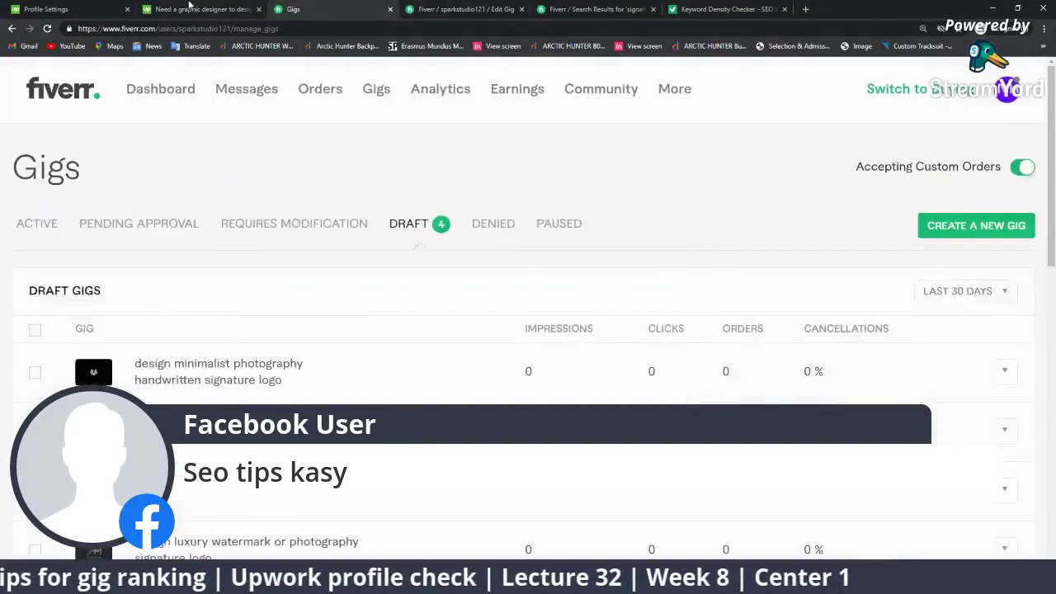
{"action": "left_click", "coordinate": [177, 8]}
{"action": "left_click", "coordinate": [53, 6]}
{"action": "key", "text": "ctrl+Tab"}
{"action": "key", "text": "ctrl+Tab"}
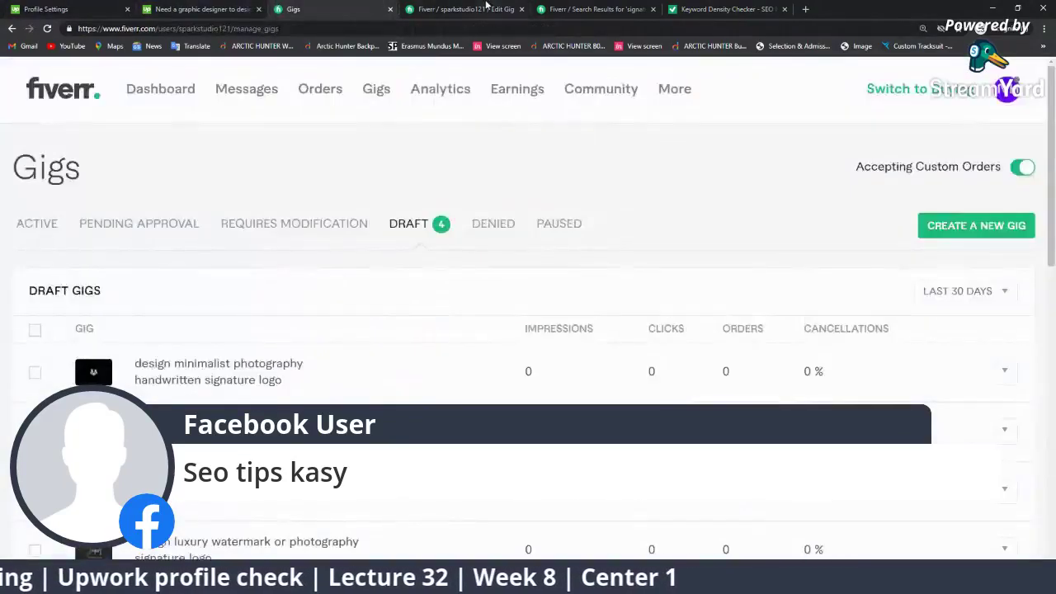
{"action": "key", "text": "ctrl+Tab"}
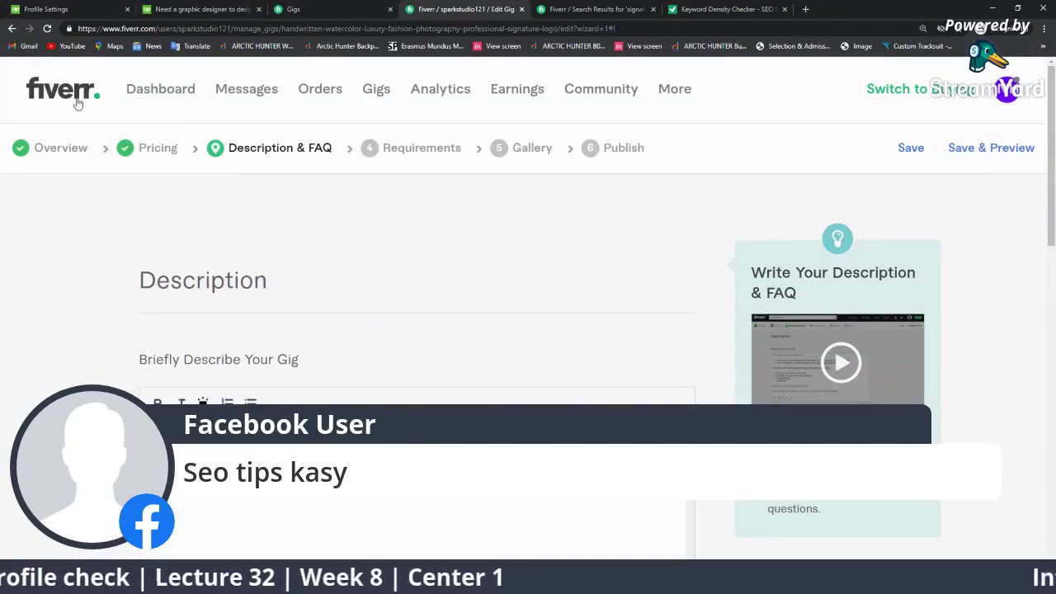
- Open the Fiverr home page in a new tab and switch the account to buyer mode
{"action": "right_click", "coordinate": [78, 103]}
{"action": "left_click", "coordinate": [115, 106]}
{"action": "key", "text": "ctrl+Tab"}
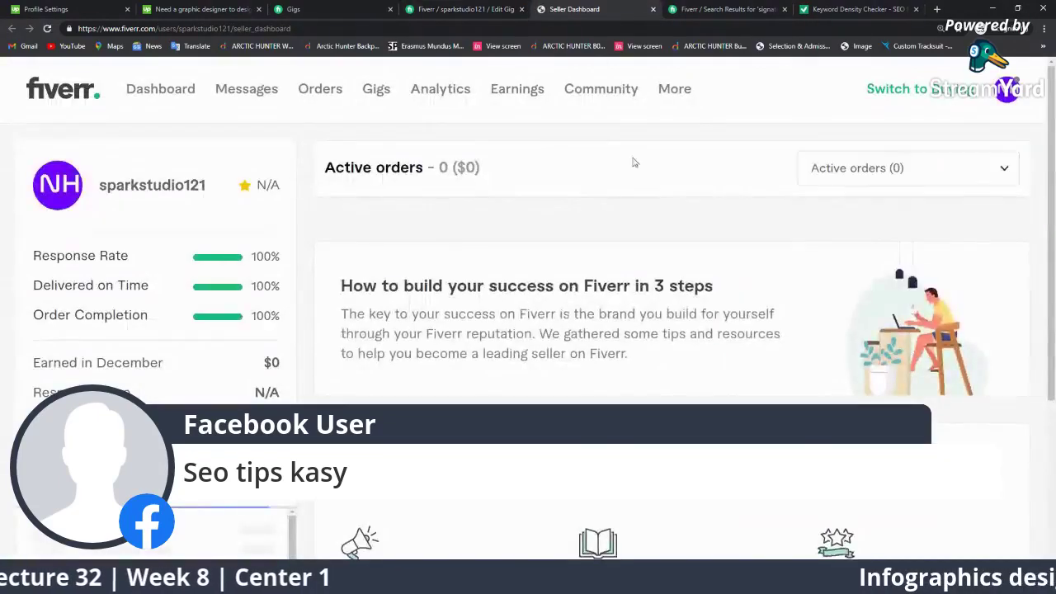
{"action": "left_click", "coordinate": [920, 88]}
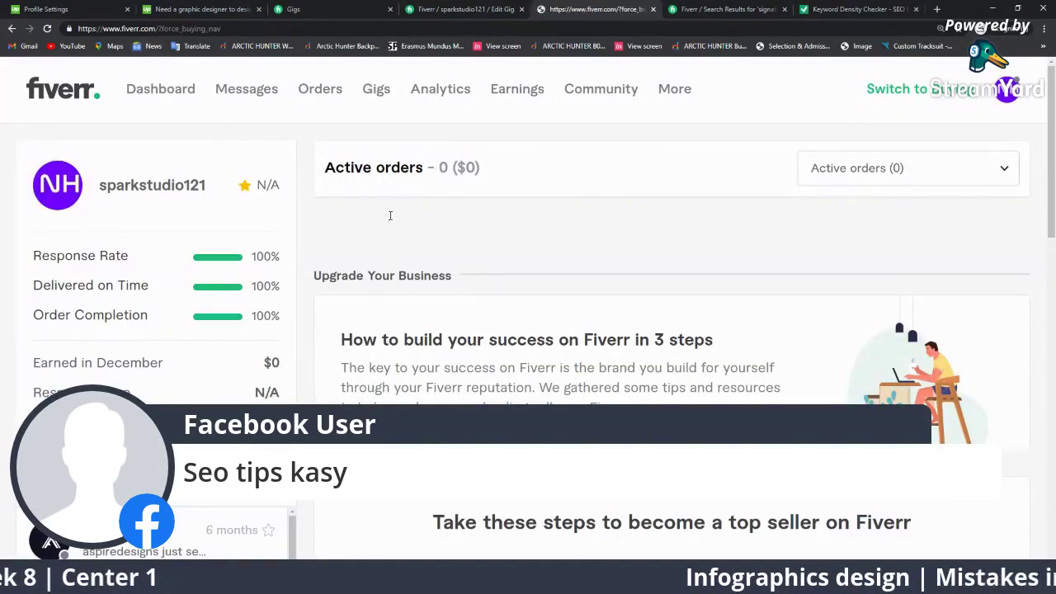
- Search Fiverr for 'signature logo' from the recent searches
{"action": "scroll", "coordinate": [247, 309], "scroll_direction": "down", "scroll_amount": 5}
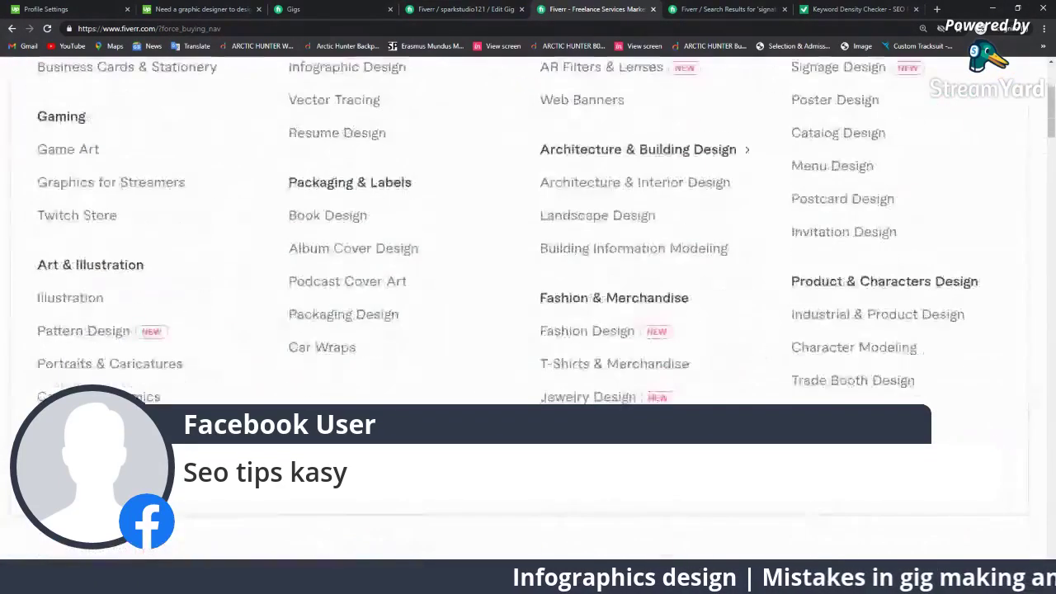
{"action": "scroll", "coordinate": [260, 326], "scroll_direction": "down", "scroll_amount": 3}
{"action": "scroll", "coordinate": [273, 342], "scroll_direction": "down", "scroll_amount": 3}
{"action": "scroll", "coordinate": [285, 358], "scroll_direction": "down", "scroll_amount": 3}
{"action": "scroll", "coordinate": [272, 313], "scroll_direction": "up", "scroll_amount": 15}
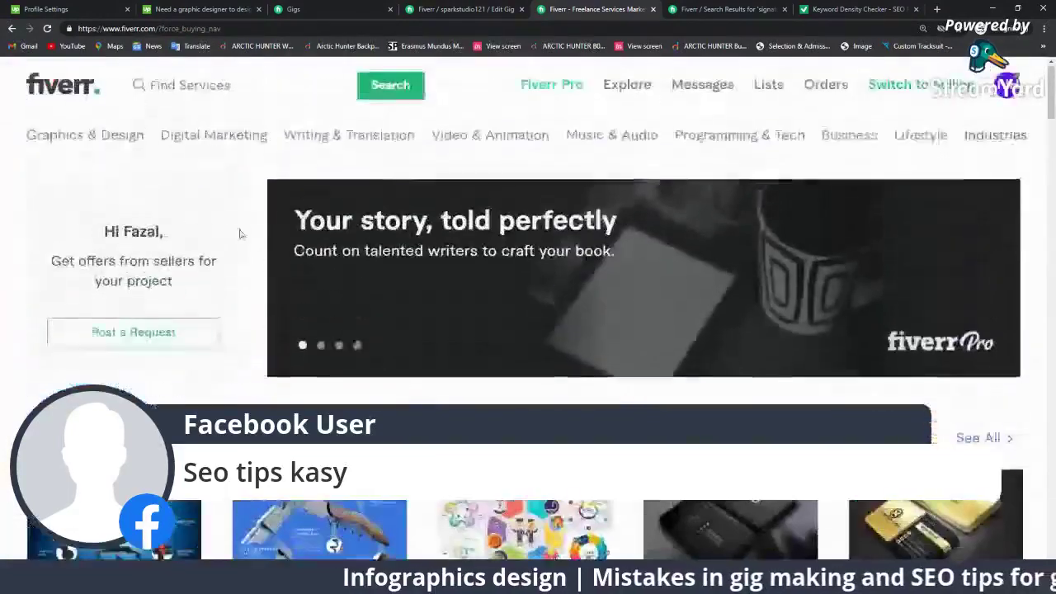
{"action": "left_click", "coordinate": [200, 91]}
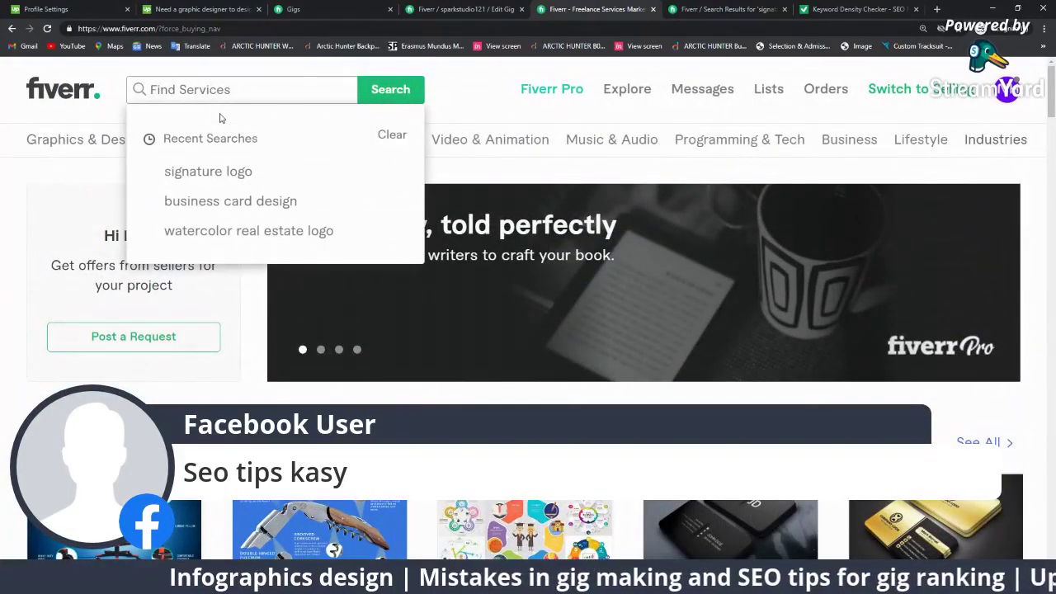
{"action": "left_click", "coordinate": [208, 171]}
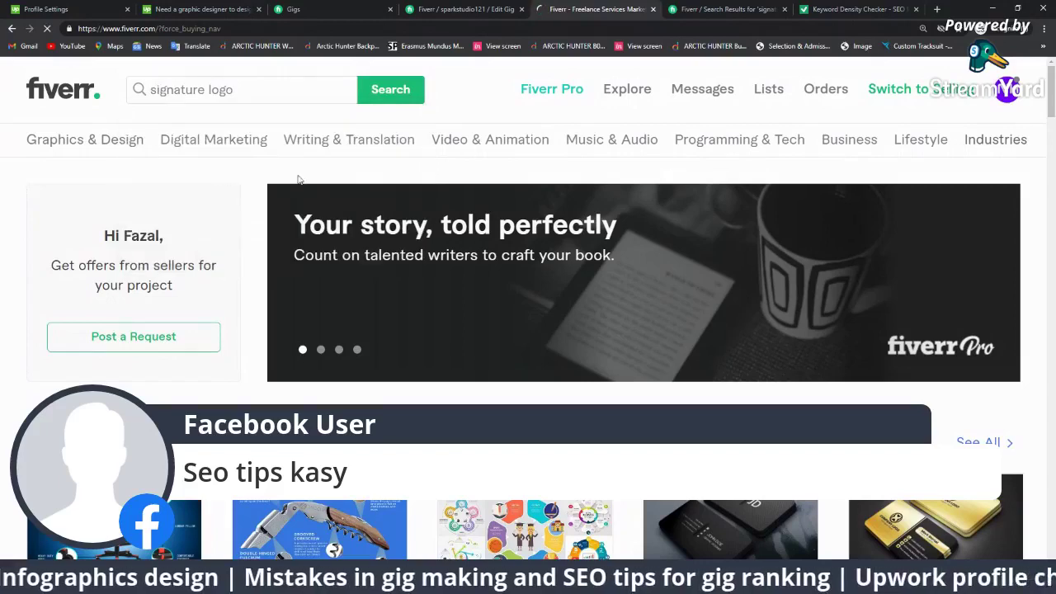
{"action": "scroll", "coordinate": [380, 303], "scroll_direction": "down", "scroll_amount": 2}
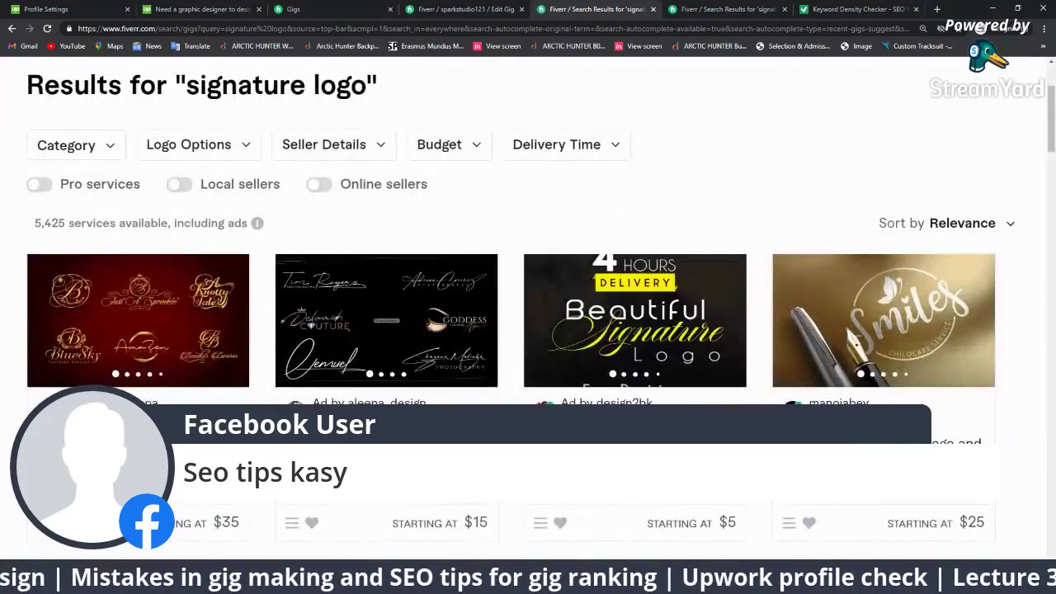
- Open the top luxury signature logo gig, select its About This Gig text, and go to the Keyword Density Checker
{"action": "left_click", "coordinate": [506, 269]}
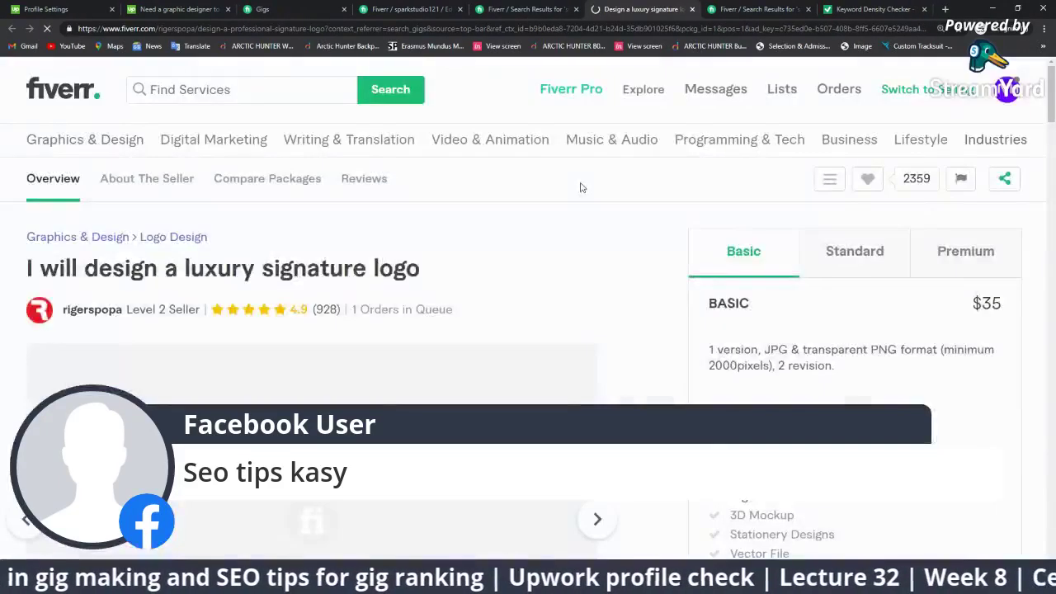
{"action": "scroll", "coordinate": [358, 358], "scroll_direction": "down", "scroll_amount": 3}
{"action": "scroll", "coordinate": [300, 385], "scroll_direction": "down", "scroll_amount": 4}
{"action": "scroll", "coordinate": [94, 272], "scroll_direction": "down", "scroll_amount": 1}
{"action": "scroll", "coordinate": [95, 271], "scroll_direction": "up", "scroll_amount": 1}
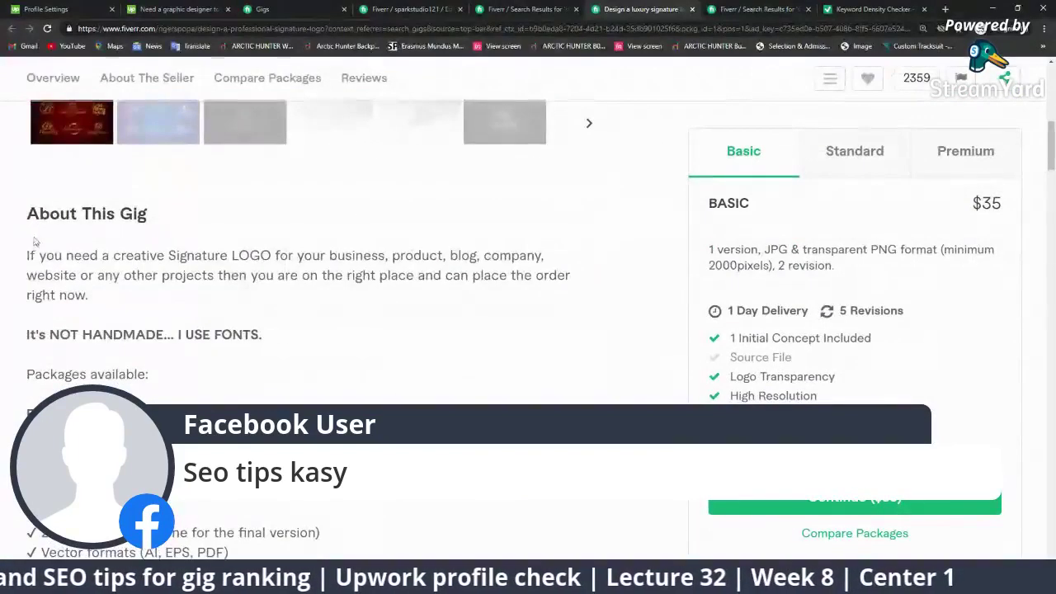
{"action": "mouse_move", "coordinate": [28, 253]}
{"action": "left_mouse_down"}
{"action": "mouse_move", "coordinate": [448, 514]}
{"action": "mouse_move", "coordinate": [456, 498]}
{"action": "left_mouse_up"}
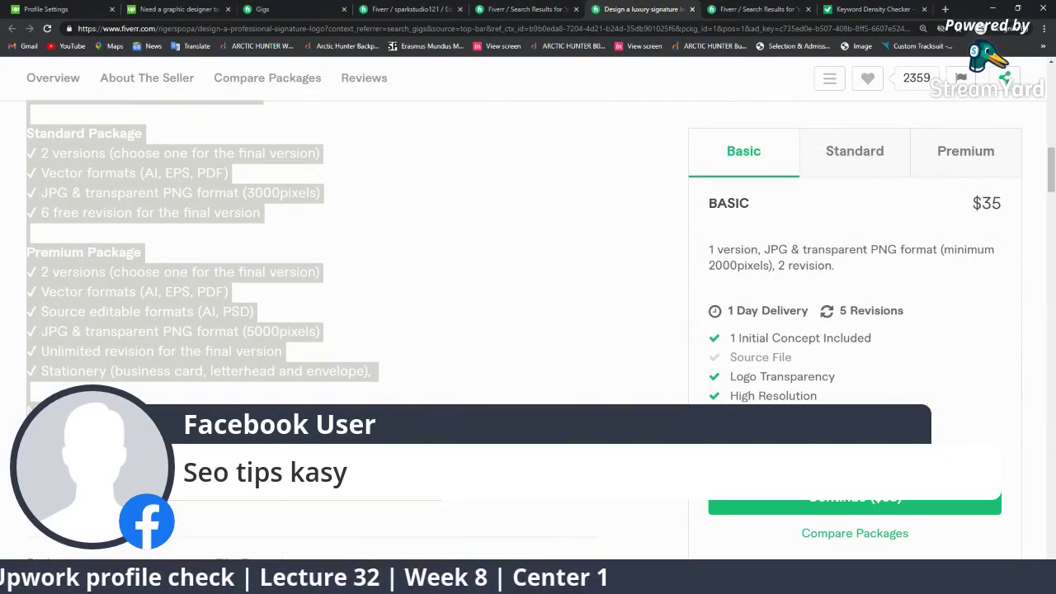
{"action": "left_click", "coordinate": [722, 9]}
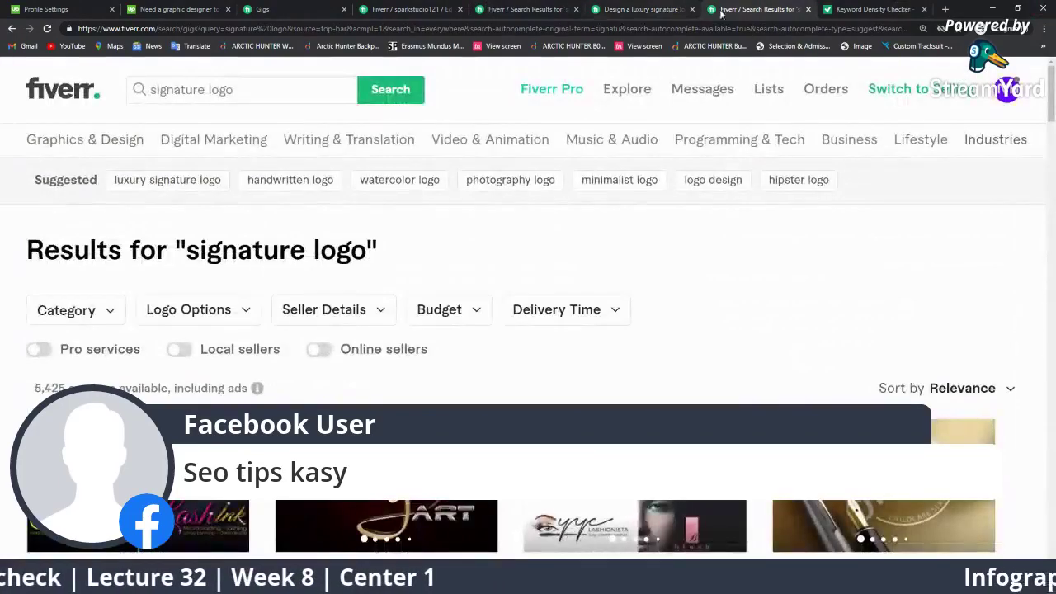
{"action": "left_click", "coordinate": [873, 9]}
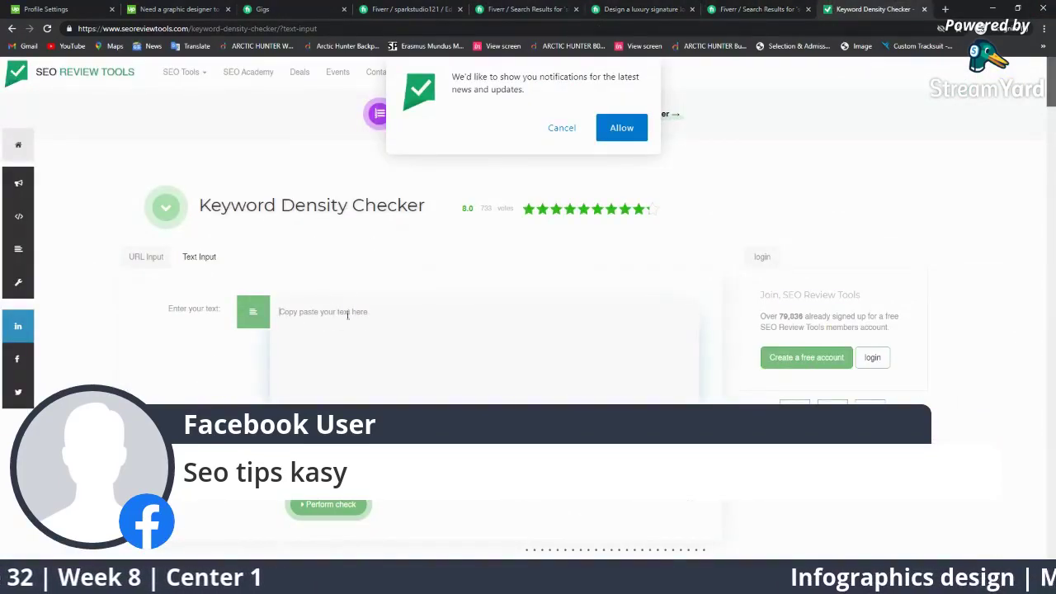
- Paste the gig description, run the keyword density check, and review the phrase tables ('final' at 5.00%)
{"action": "key", "text": "ctrl+v"}
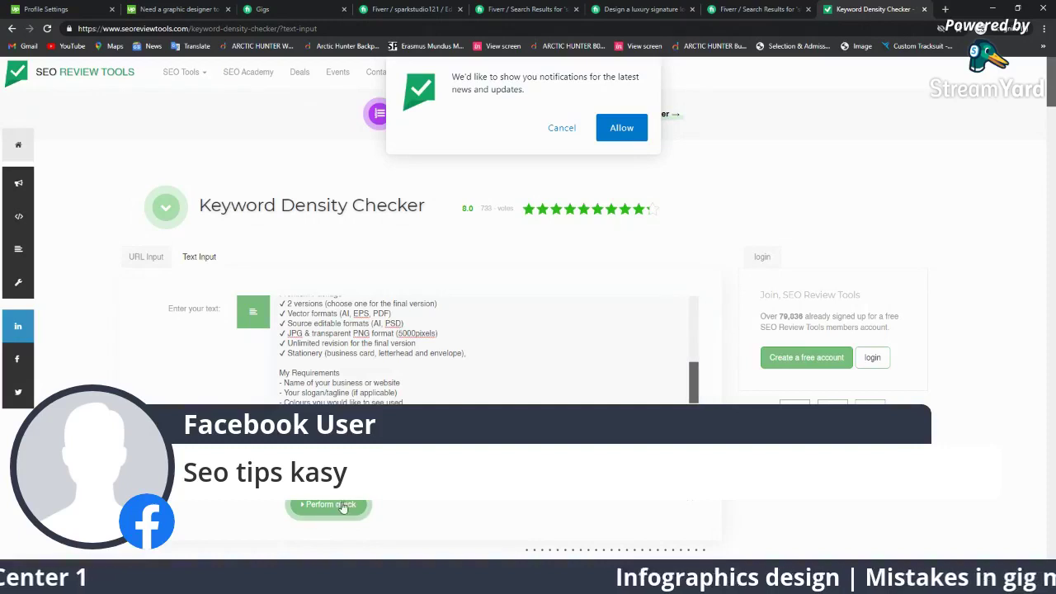
{"action": "left_click", "coordinate": [346, 505]}
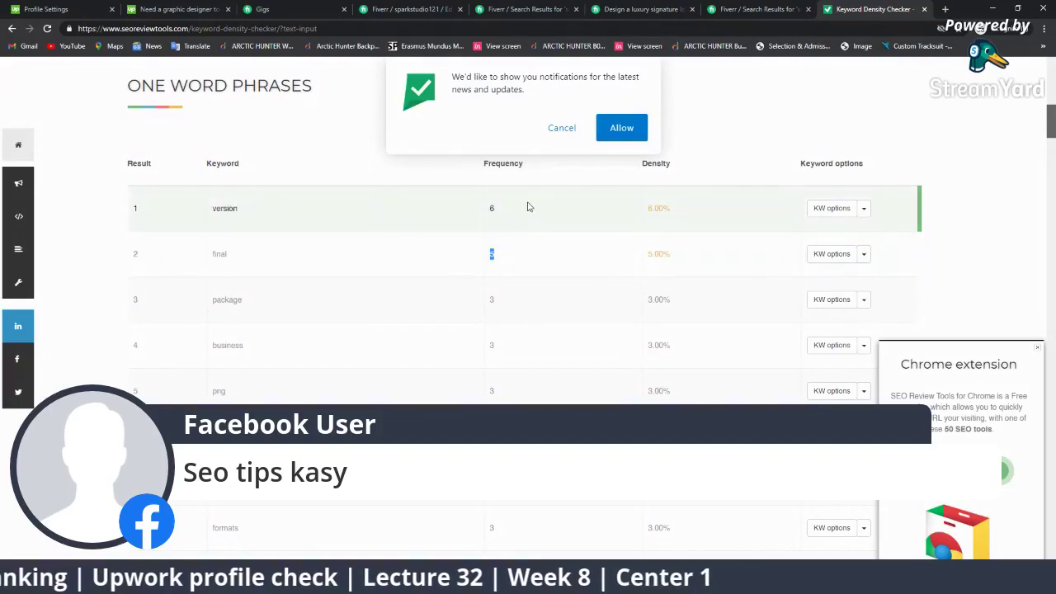
{"action": "scroll", "coordinate": [330, 371], "scroll_direction": "down", "scroll_amount": 2}
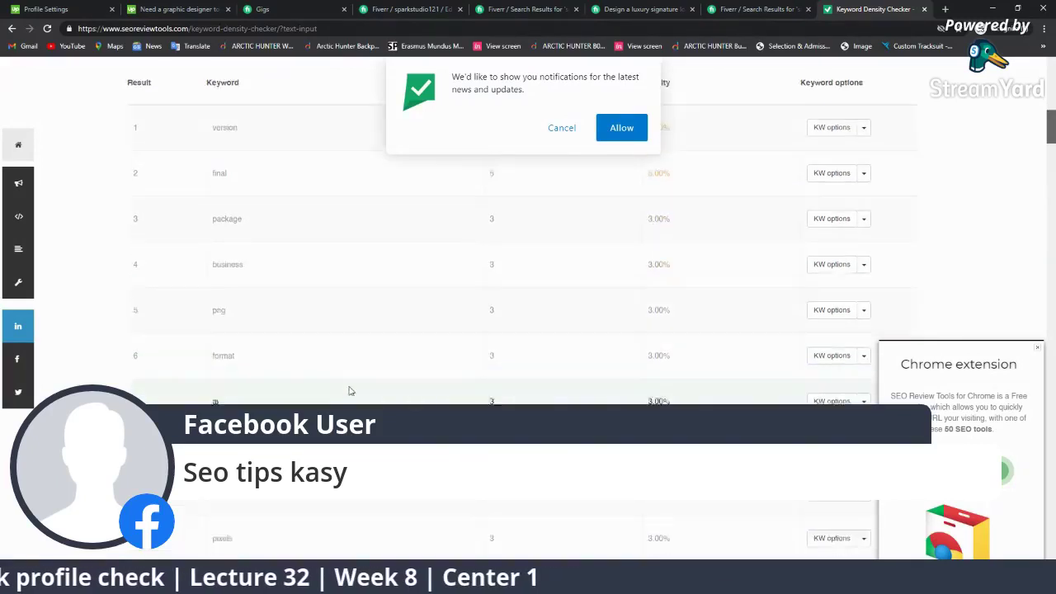
{"action": "scroll", "coordinate": [250, 330], "scroll_direction": "up", "scroll_amount": 4}
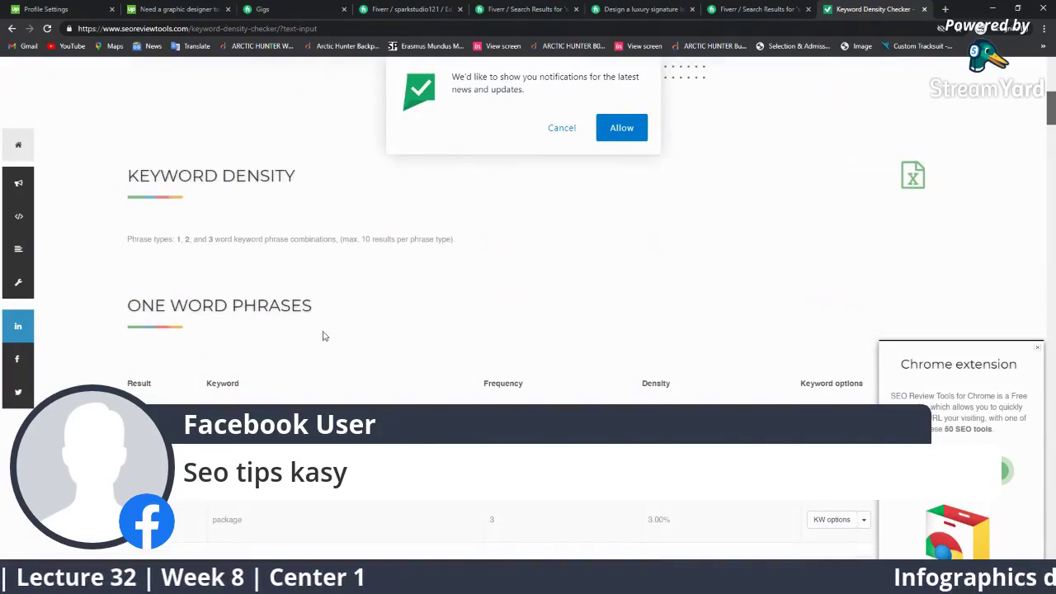
{"action": "scroll", "coordinate": [324, 335], "scroll_direction": "down", "scroll_amount": 1}
{"action": "scroll", "coordinate": [313, 365], "scroll_direction": "down", "scroll_amount": 2}
{"action": "scroll", "coordinate": [360, 360], "scroll_direction": "down", "scroll_amount": 1}
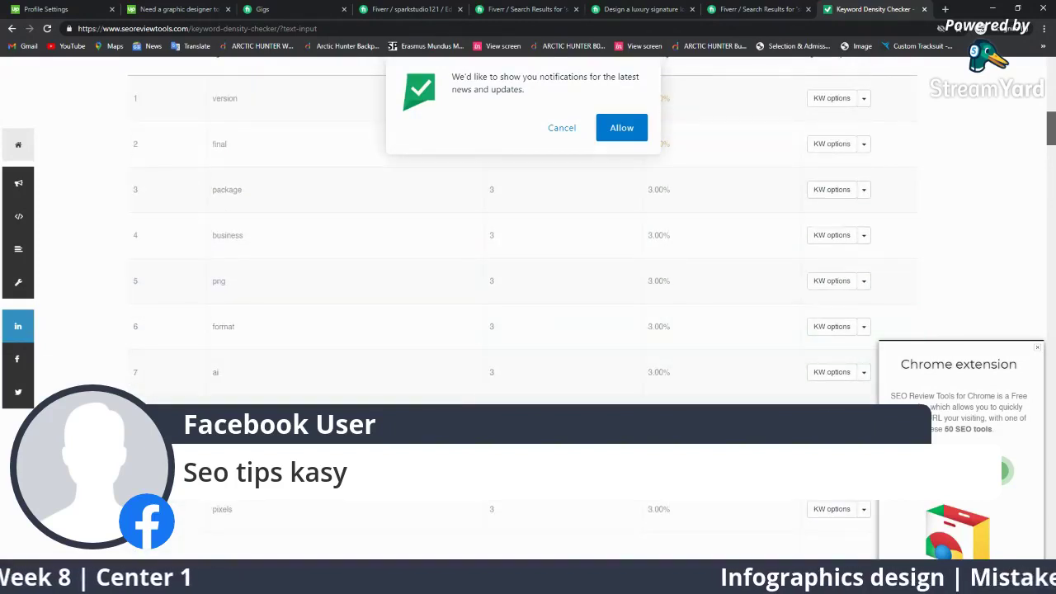
{"action": "scroll", "coordinate": [528, 330], "scroll_direction": "down", "scroll_amount": 5}
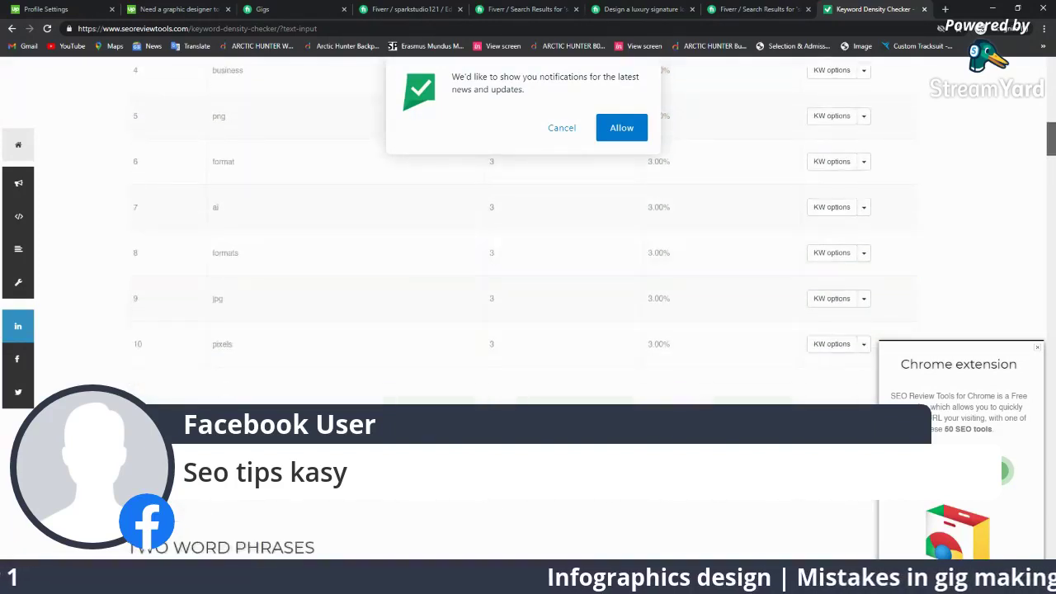
{"action": "scroll", "coordinate": [530, 396], "scroll_direction": "down", "scroll_amount": 3}
{"action": "scroll", "coordinate": [412, 346], "scroll_direction": "down", "scroll_amount": 2}
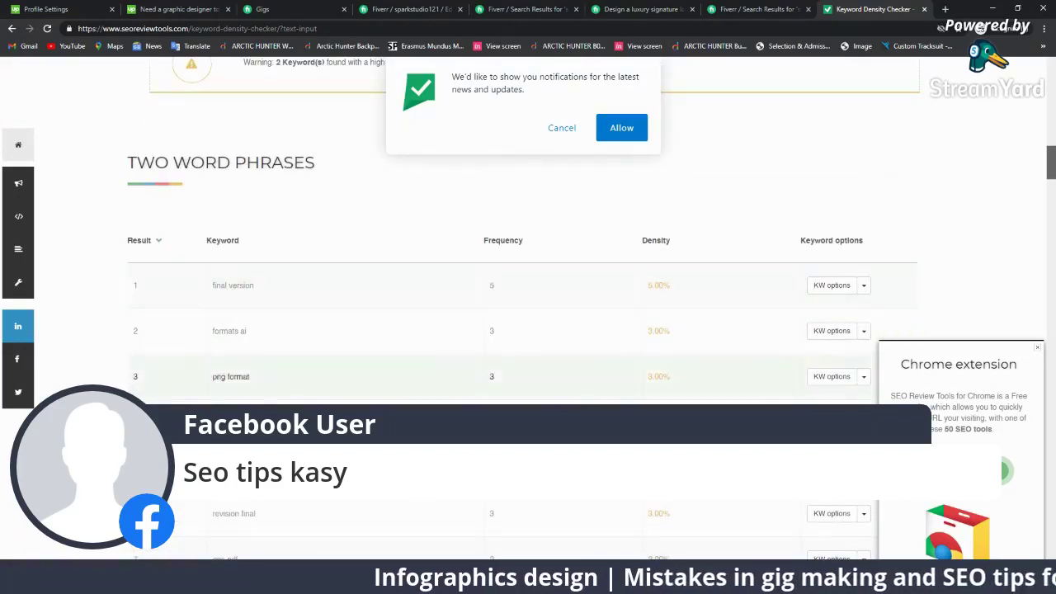
{"action": "scroll", "coordinate": [297, 347], "scroll_direction": "down", "scroll_amount": 3}
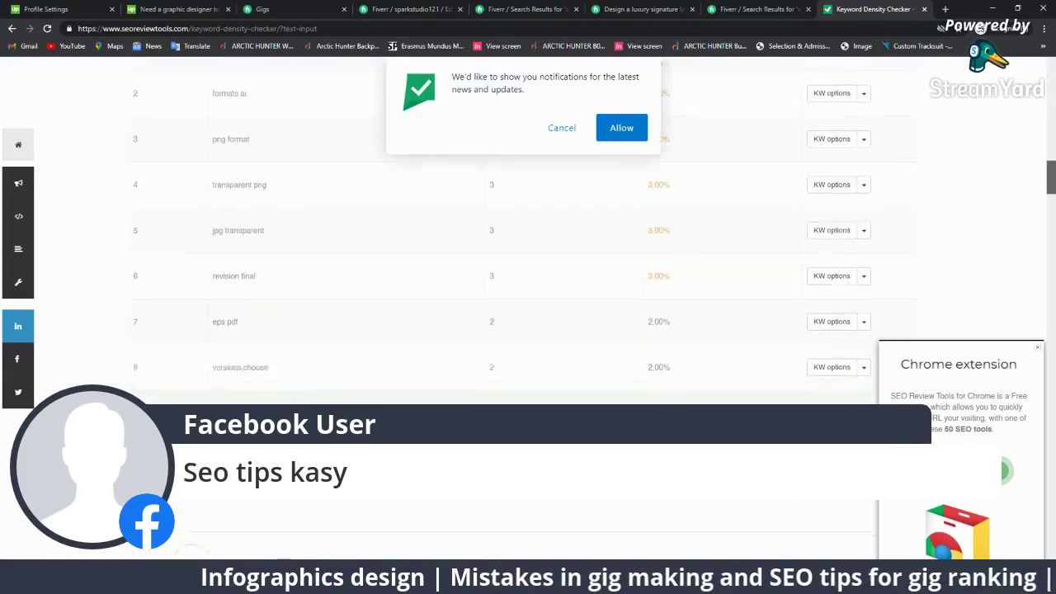
{"action": "scroll", "coordinate": [550, 365], "scroll_direction": "down", "scroll_amount": 3}
{"action": "scroll", "coordinate": [537, 370], "scroll_direction": "down", "scroll_amount": 2}
{"action": "scroll", "coordinate": [454, 374], "scroll_direction": "down", "scroll_amount": 2}
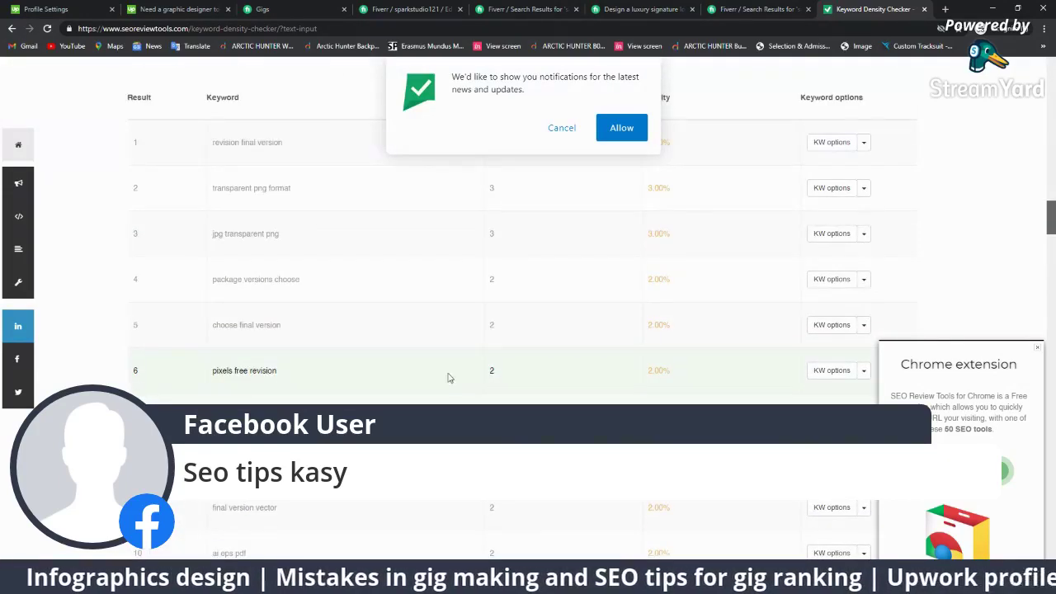
{"action": "scroll", "coordinate": [349, 330], "scroll_direction": "down", "scroll_amount": 4}
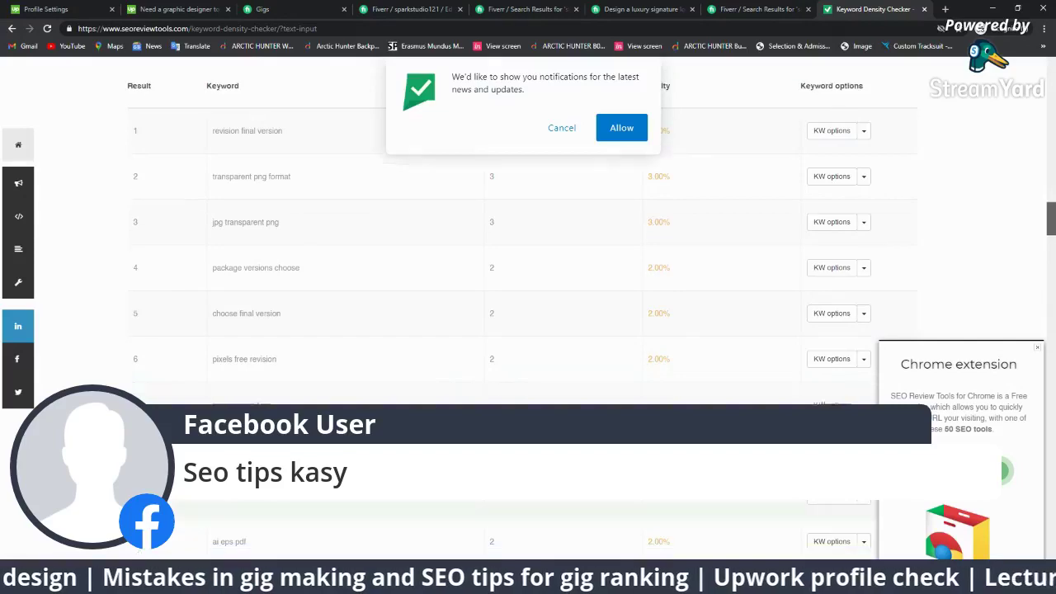
{"action": "scroll", "coordinate": [412, 299], "scroll_direction": "up", "scroll_amount": 3}
{"action": "scroll", "coordinate": [413, 299], "scroll_direction": "up", "scroll_amount": 3}
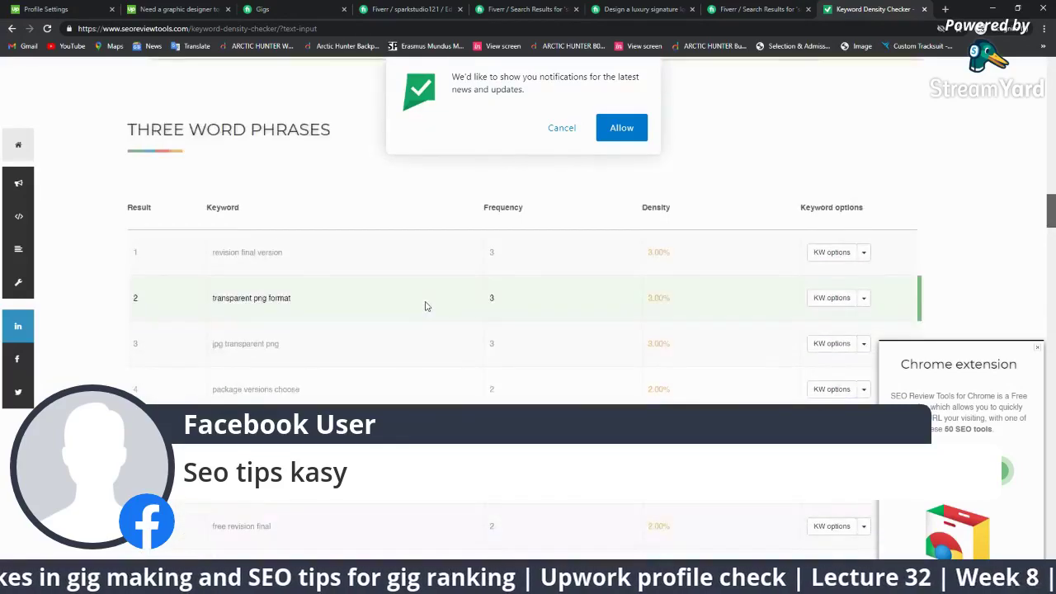
{"action": "scroll", "coordinate": [424, 304], "scroll_direction": "up", "scroll_amount": 2}
{"action": "scroll", "coordinate": [426, 304], "scroll_direction": "up", "scroll_amount": 2}
{"action": "scroll", "coordinate": [429, 306], "scroll_direction": "up", "scroll_amount": 3}
{"action": "scroll", "coordinate": [430, 308], "scroll_direction": "up", "scroll_amount": 3}
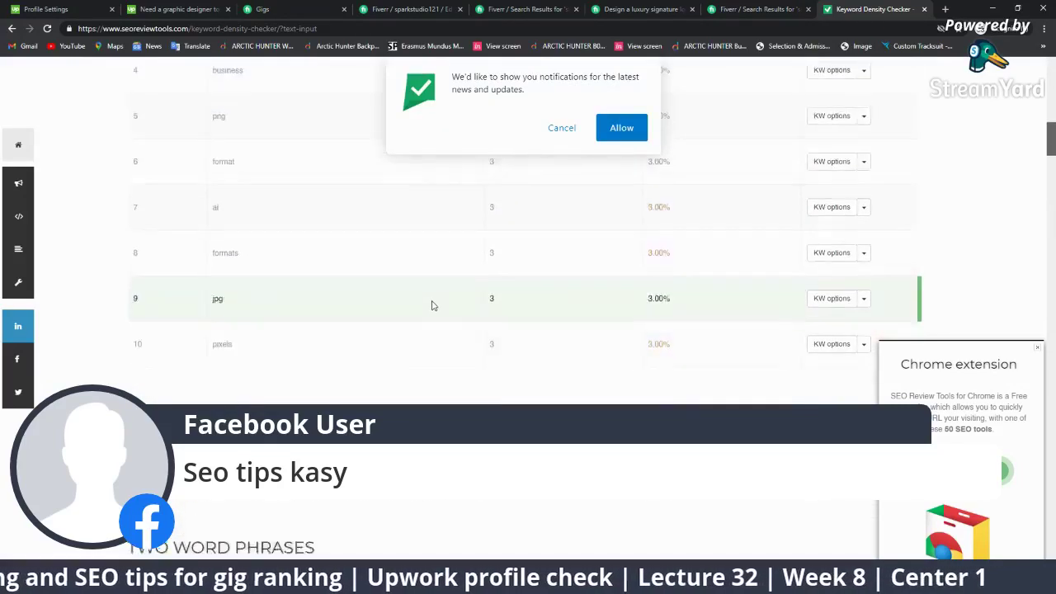
{"action": "scroll", "coordinate": [432, 302], "scroll_direction": "up", "scroll_amount": 3}
- Cycle through the browser tabs toward the Fiverr Gigs page
{"action": "left_click", "coordinate": [652, 9]}
{"action": "left_click", "coordinate": [742, 9]}
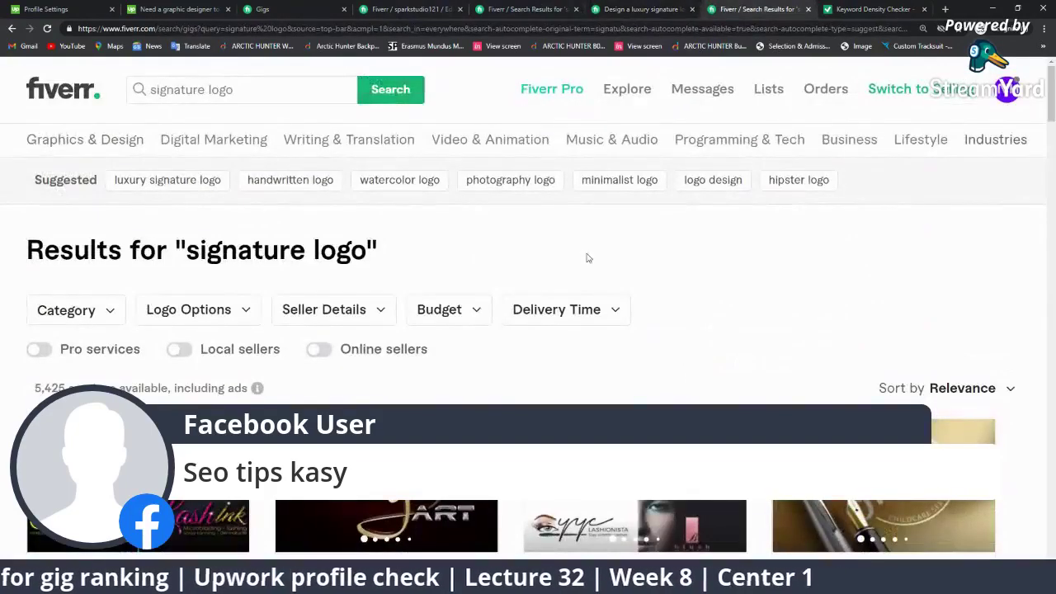
{"action": "scroll", "coordinate": [586, 257], "scroll_direction": "down", "scroll_amount": 3}
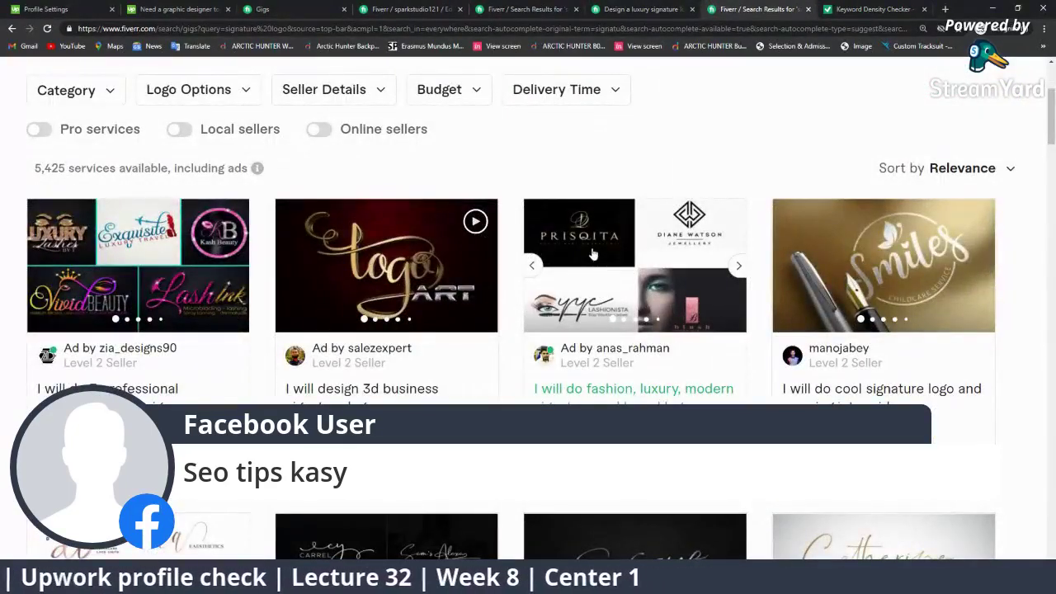
{"action": "left_click", "coordinate": [836, 9]}
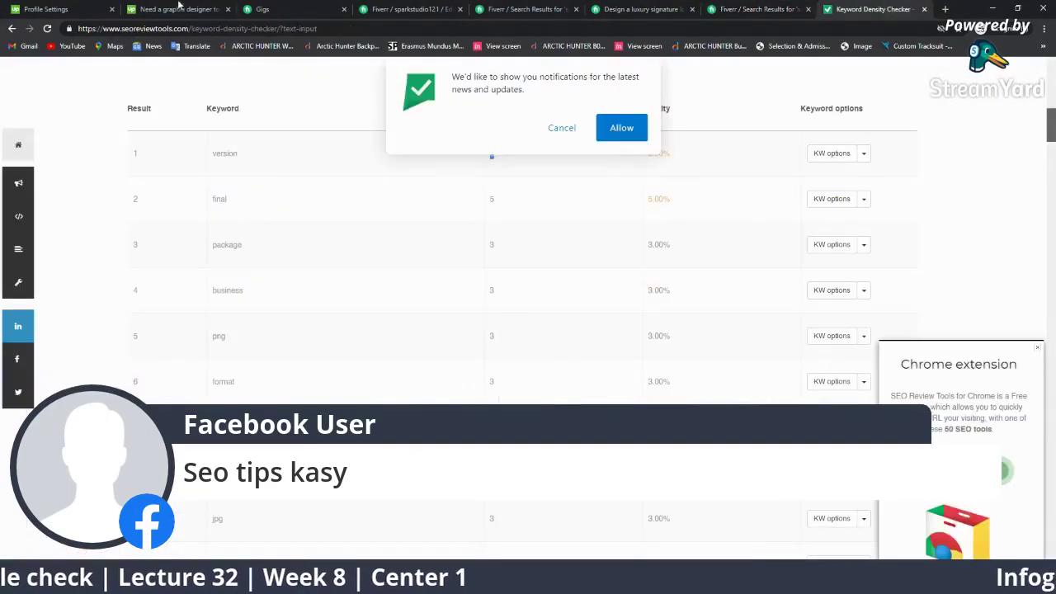
{"action": "left_click", "coordinate": [49, 9]}
{"action": "left_click", "coordinate": [173, 9]}
- Cycle through the browser tabs back to the Fiverr draft gigs list
{"action": "left_click", "coordinate": [310, 9]}
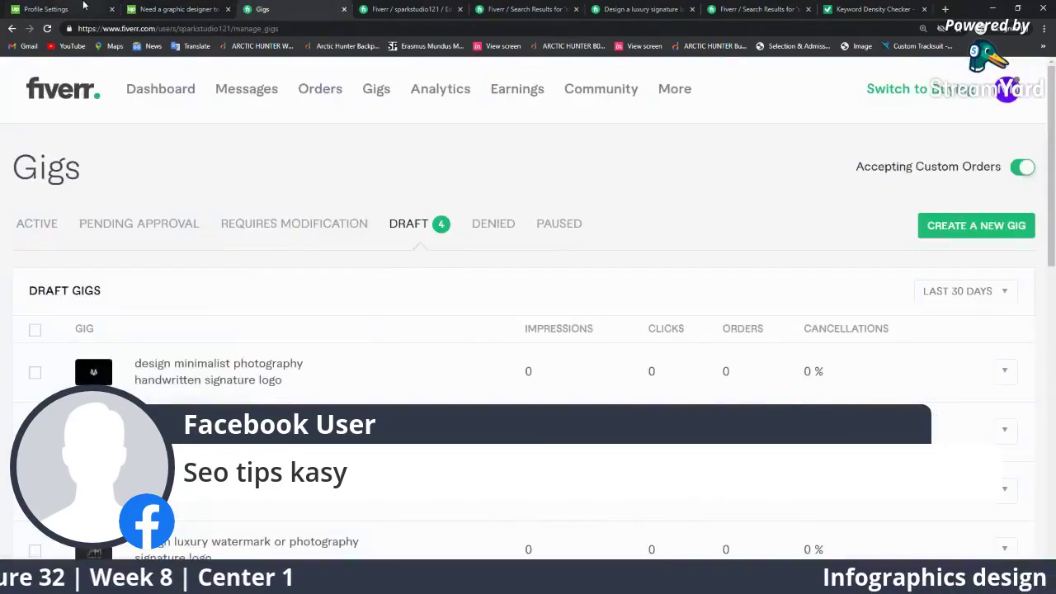
{"action": "left_click", "coordinate": [50, 9]}
{"action": "left_click", "coordinate": [524, 9]}
{"action": "left_click", "coordinate": [610, 9]}
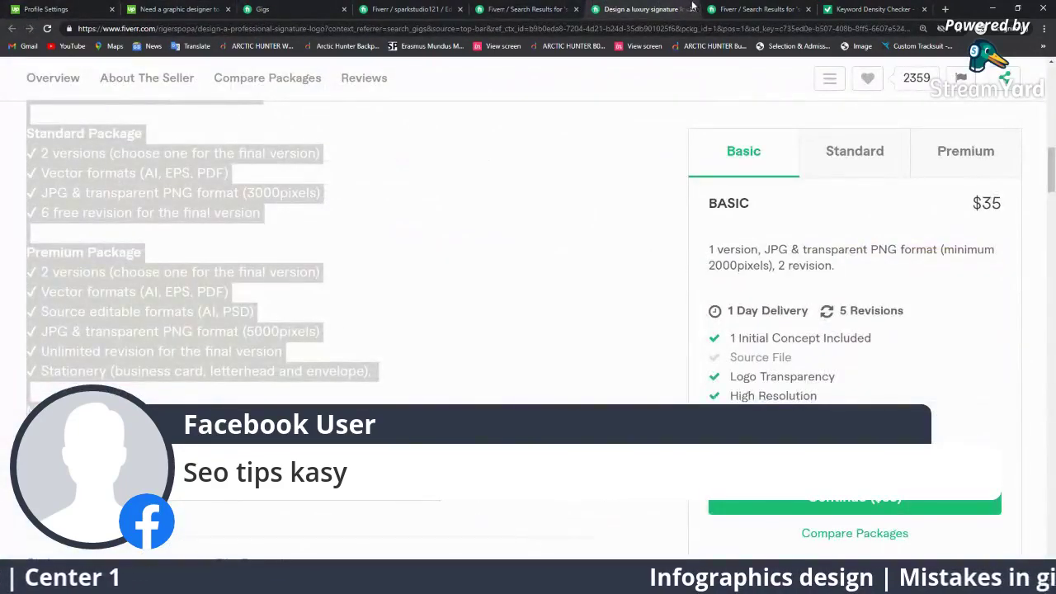
{"action": "left_click", "coordinate": [726, 10]}
{"action": "left_click", "coordinate": [310, 9]}
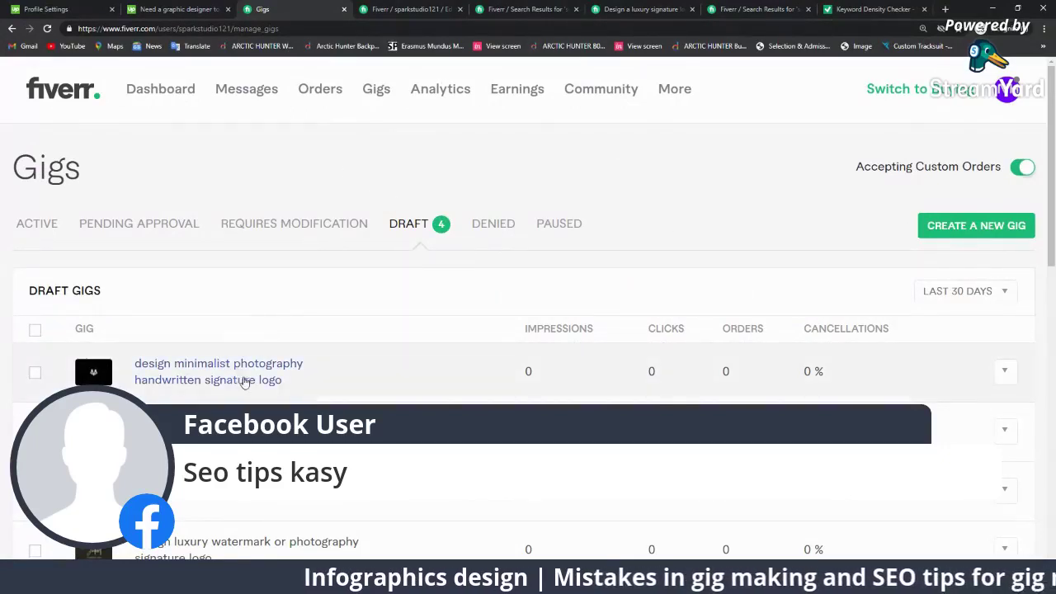
- Reload the gigs list so the new handwritten signature draft appears, and open its actions menu
{"action": "left_click", "coordinate": [1003, 372]}
{"action": "left_click", "coordinate": [982, 374]}
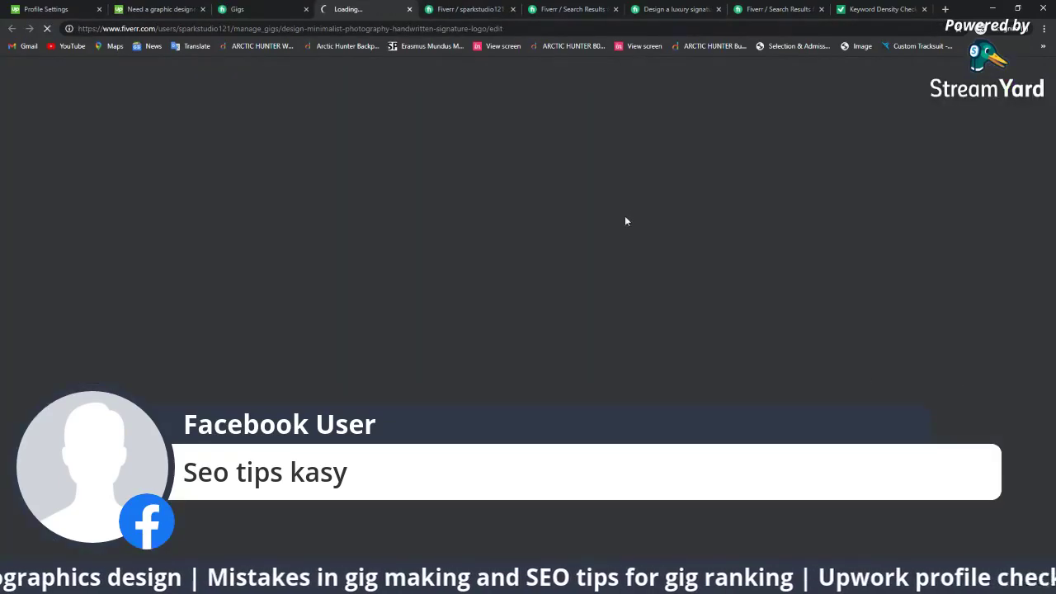
{"action": "key", "text": "ctrl+shift+Tab"}
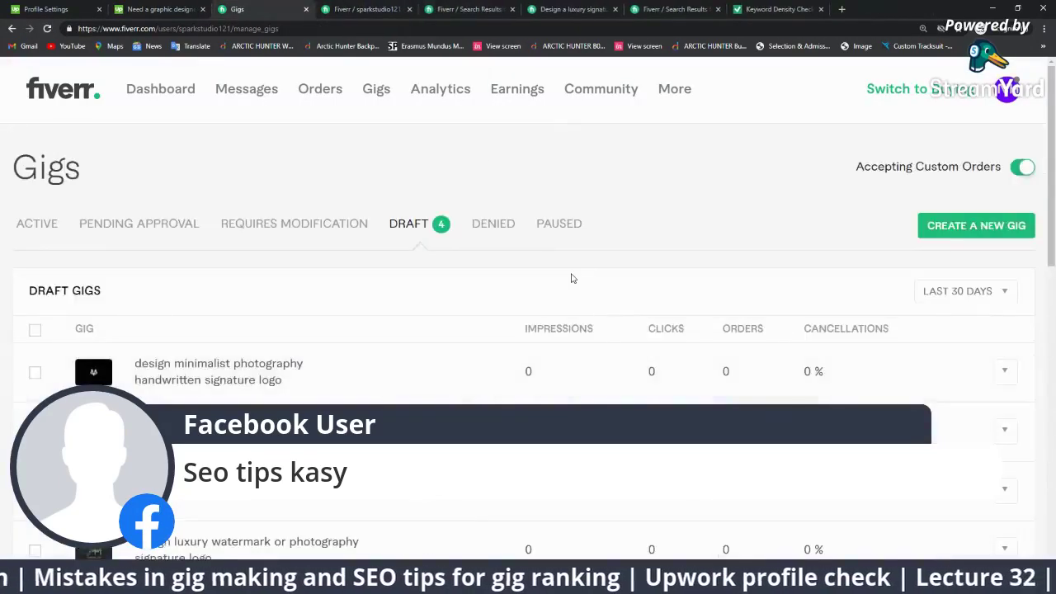
{"action": "scroll", "coordinate": [569, 289], "scroll_direction": "down", "scroll_amount": 3}
{"action": "scroll", "coordinate": [16, 74], "scroll_direction": "up", "scroll_amount": 2}
{"action": "left_click", "coordinate": [47, 28]}
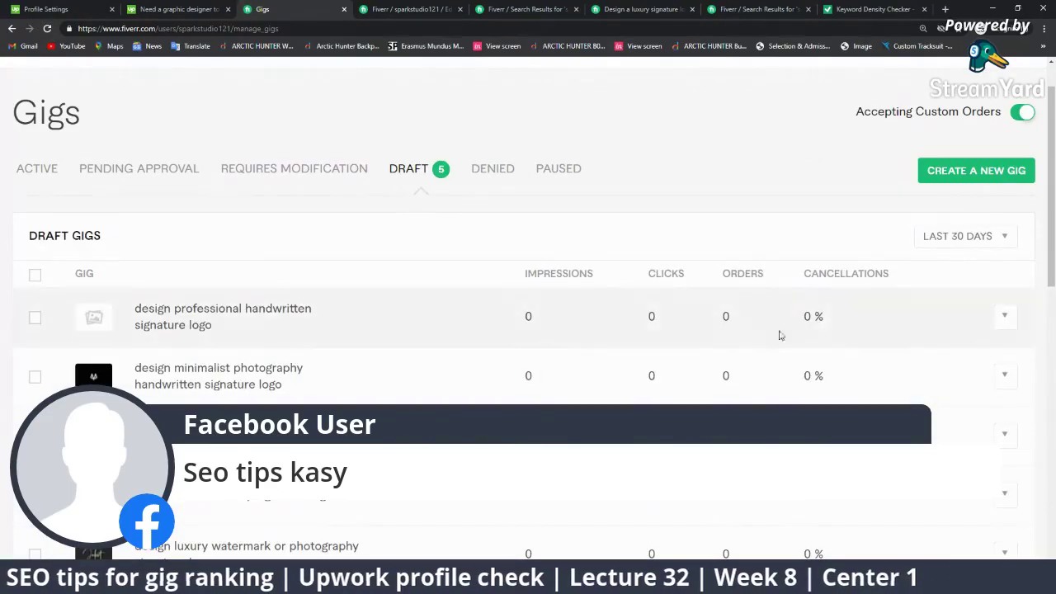
{"action": "left_click", "coordinate": [1003, 317]}
- Edit the professional handwritten signature logo draft and save its Overview step
{"action": "left_click", "coordinate": [981, 319]}
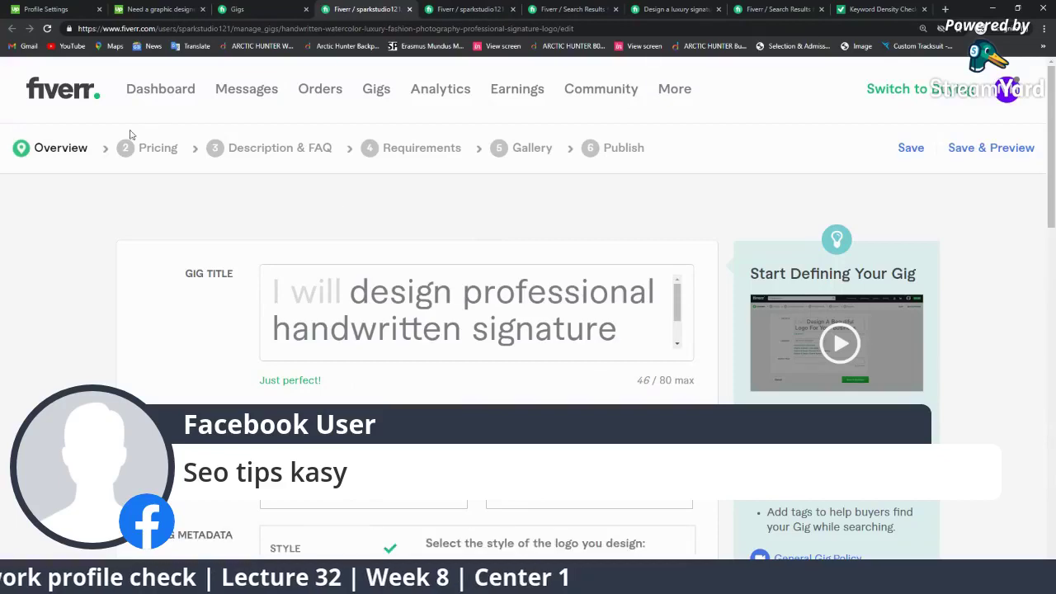
{"action": "scroll", "coordinate": [455, 322], "scroll_direction": "down", "scroll_amount": 5}
{"action": "scroll", "coordinate": [456, 322], "scroll_direction": "down", "scroll_amount": 4}
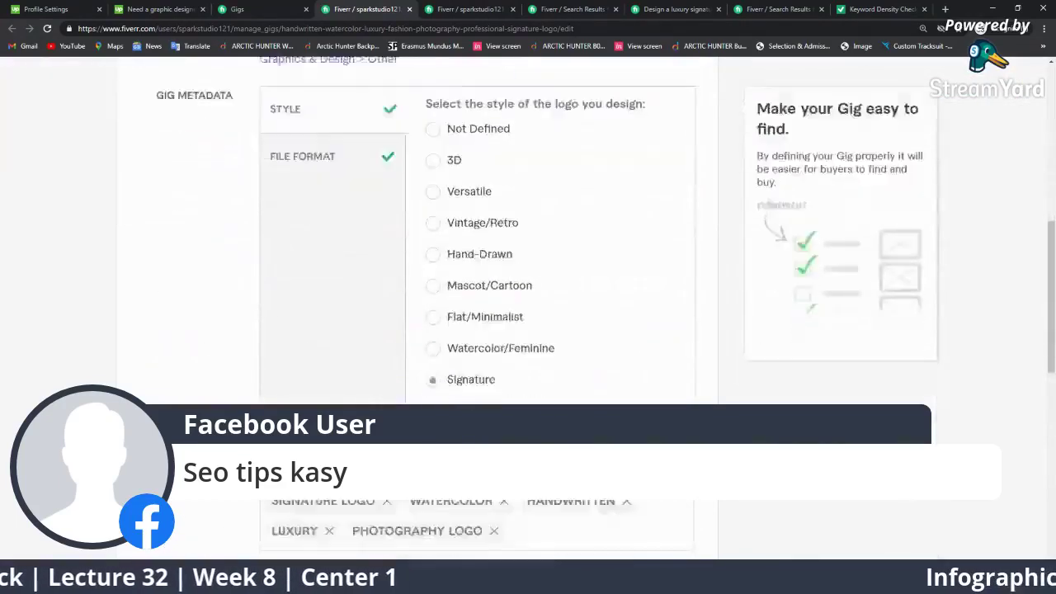
{"action": "scroll", "coordinate": [455, 322], "scroll_direction": "down", "scroll_amount": 4}
{"action": "left_click", "coordinate": [667, 535]}
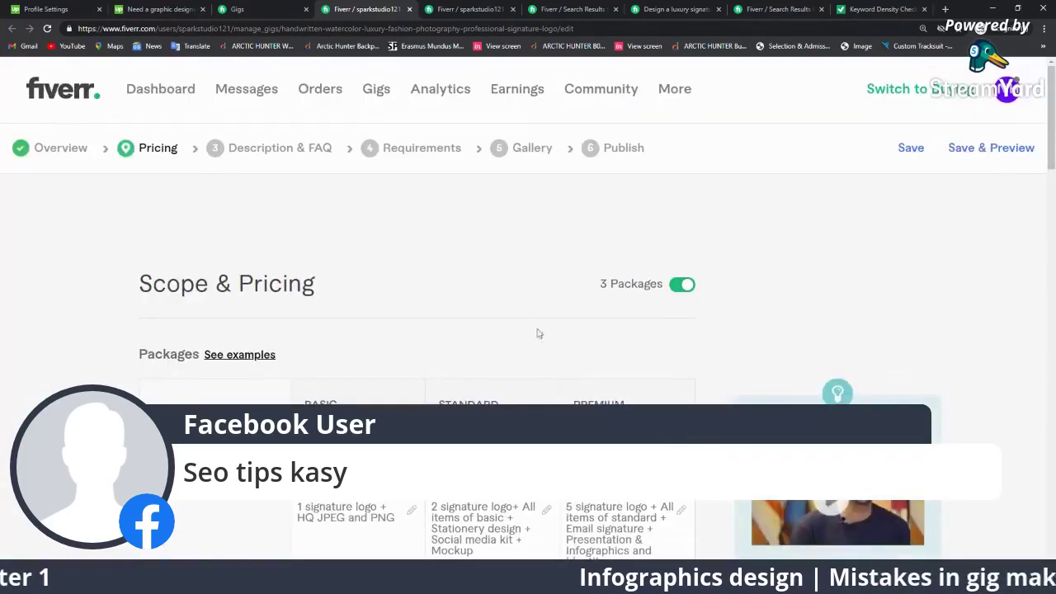
- Save the Pricing step and continue to the empty Description & FAQ step
{"action": "scroll", "coordinate": [537, 333], "scroll_direction": "down", "scroll_amount": 3}
{"action": "scroll", "coordinate": [673, 399], "scroll_direction": "down", "scroll_amount": 6}
{"action": "scroll", "coordinate": [674, 399], "scroll_direction": "down", "scroll_amount": 5}
{"action": "scroll", "coordinate": [660, 330], "scroll_direction": "down", "scroll_amount": 5}
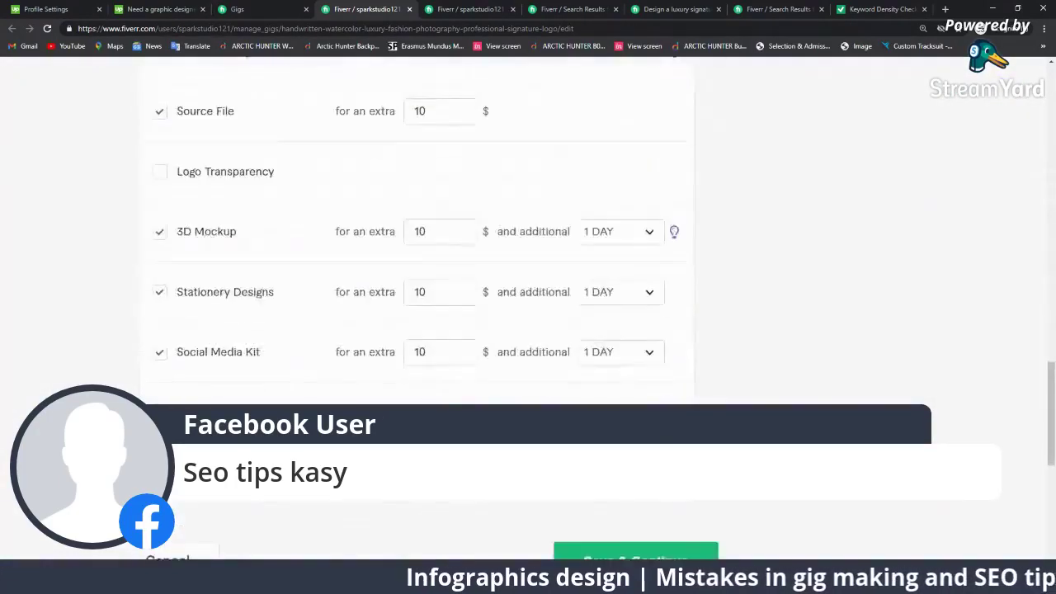
{"action": "scroll", "coordinate": [649, 254], "scroll_direction": "down", "scroll_amount": 5}
{"action": "left_click", "coordinate": [649, 249]}
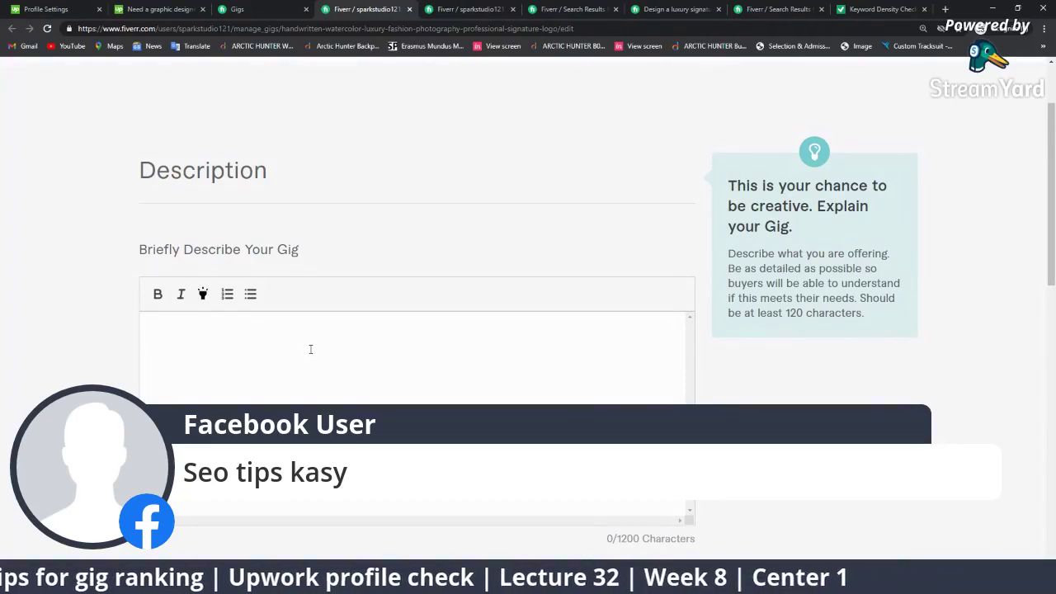
- Type the description 'in today's market, a competent signature logo for a brand is necessary, here you will ge'
{"action": "type", "text": "AS you k"}
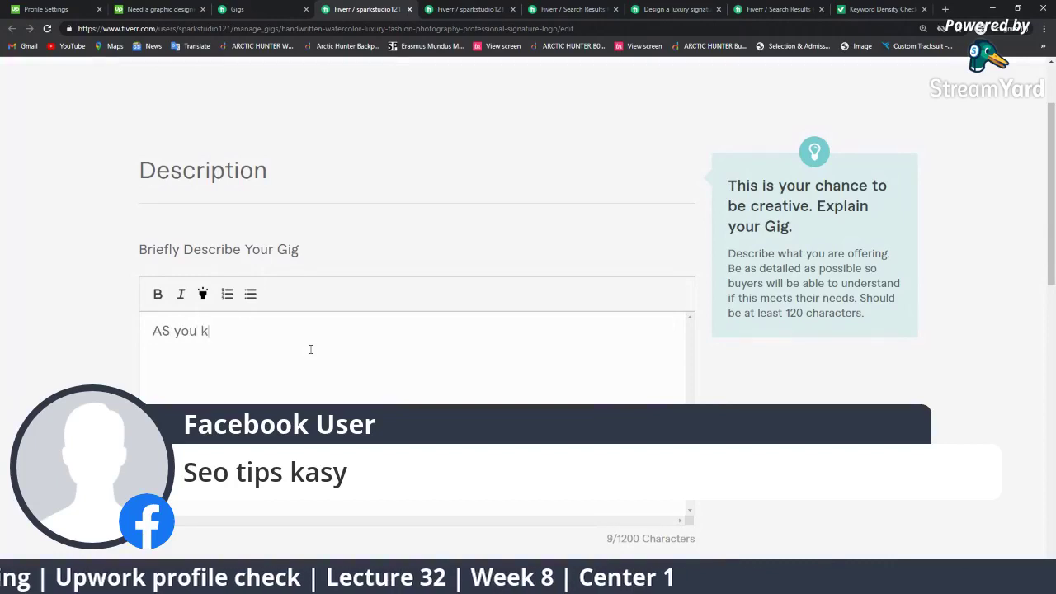
{"action": "key", "text": "BackSpace"}
{"action": "key", "text": "BackSpace"}
{"action": "key", "text": "BackSpace"}
{"action": "key", "text": "BackSpace"}
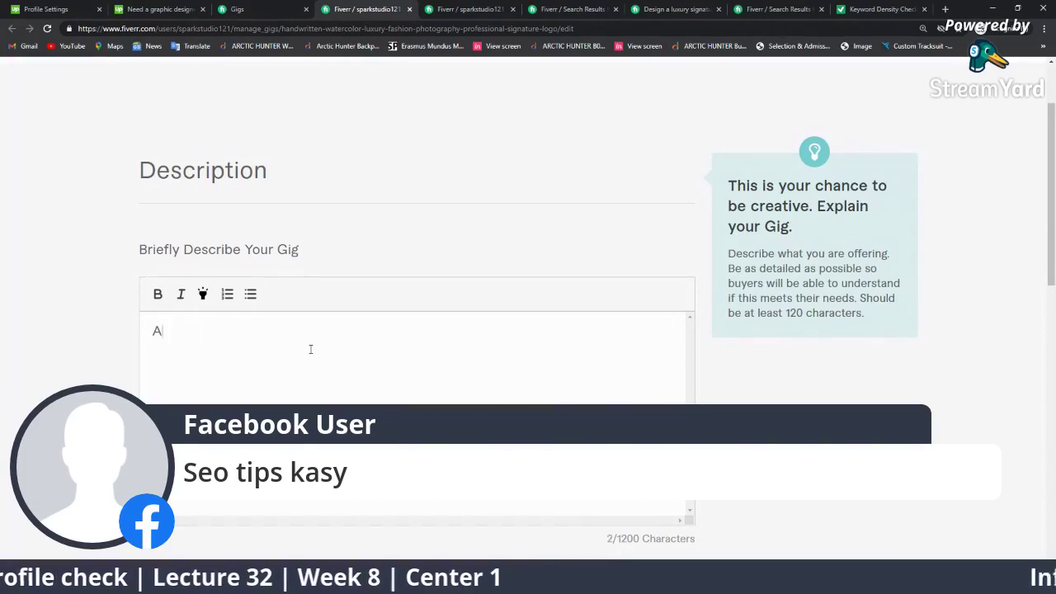
{"action": "type", "text": "in"}
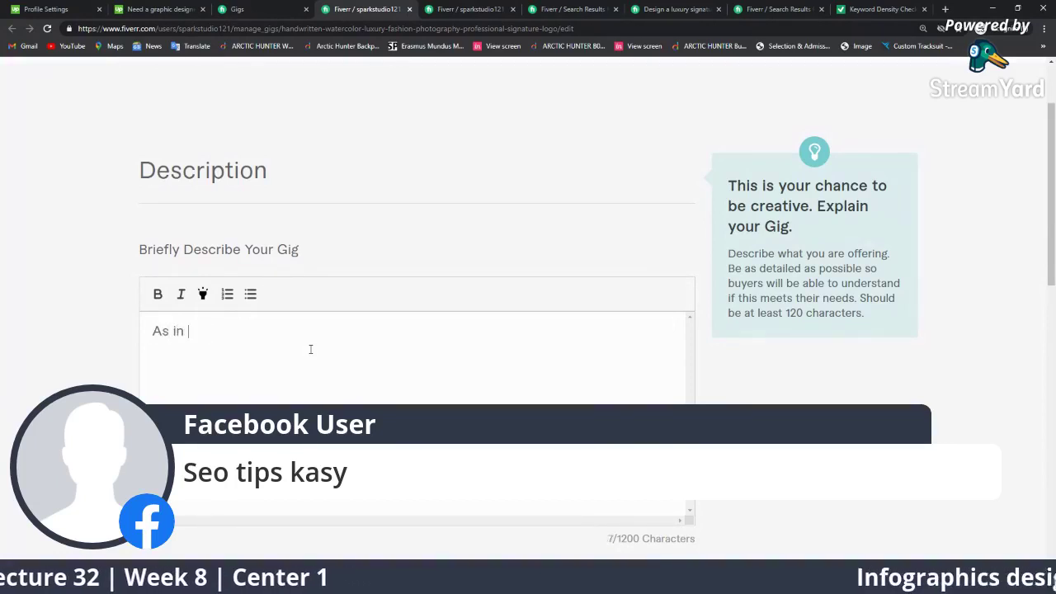
{"action": "type", "text": " today's ma"}
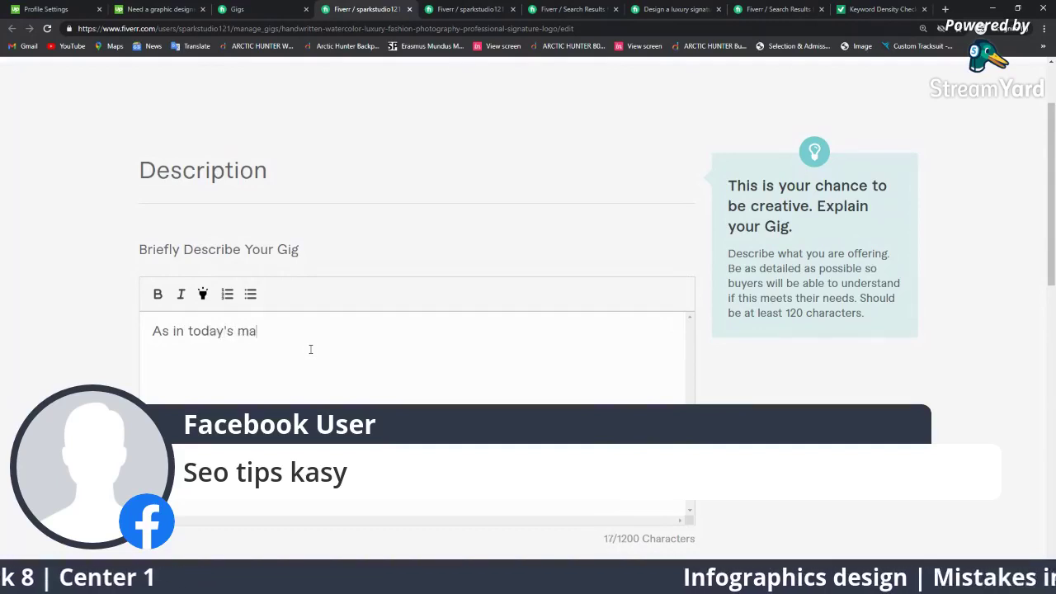
{"action": "type", "text": "rket, a co"}
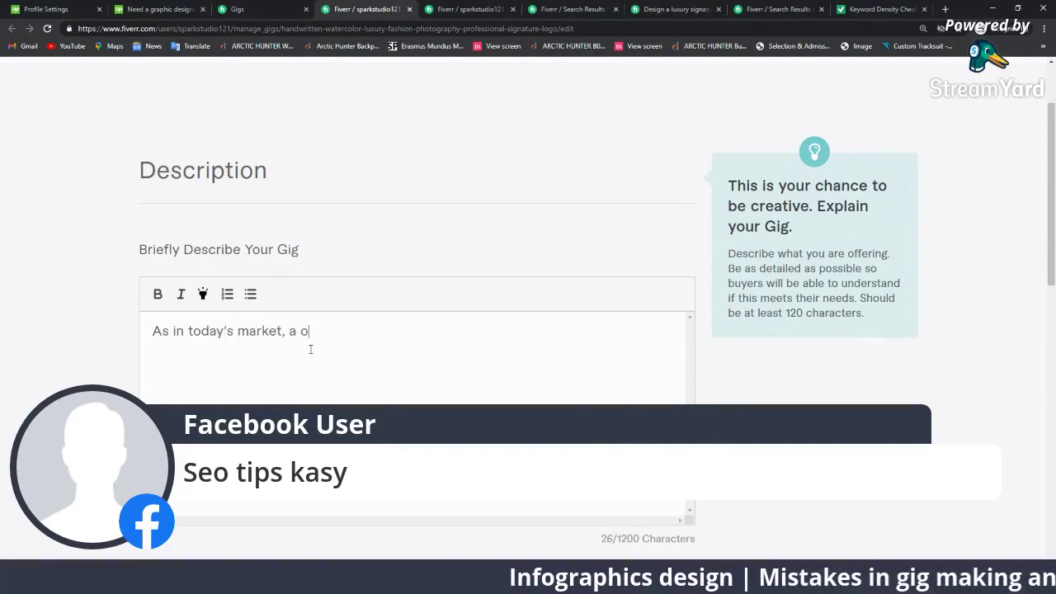
{"action": "type", "text": "mpetent "}
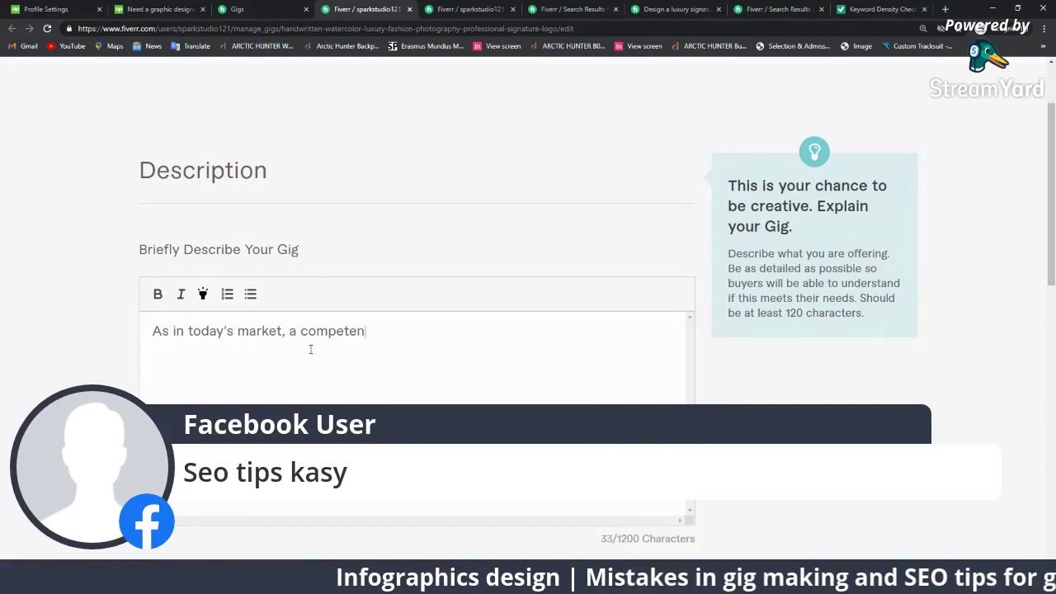
{"action": "type", "text": "signature "}
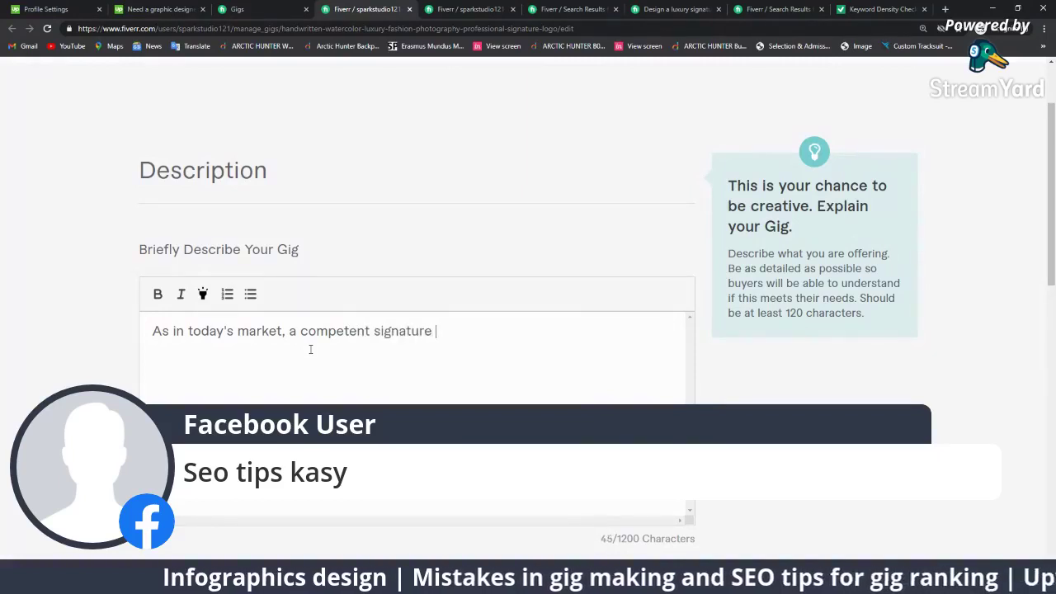
{"action": "type", "text": "logo for ab"}
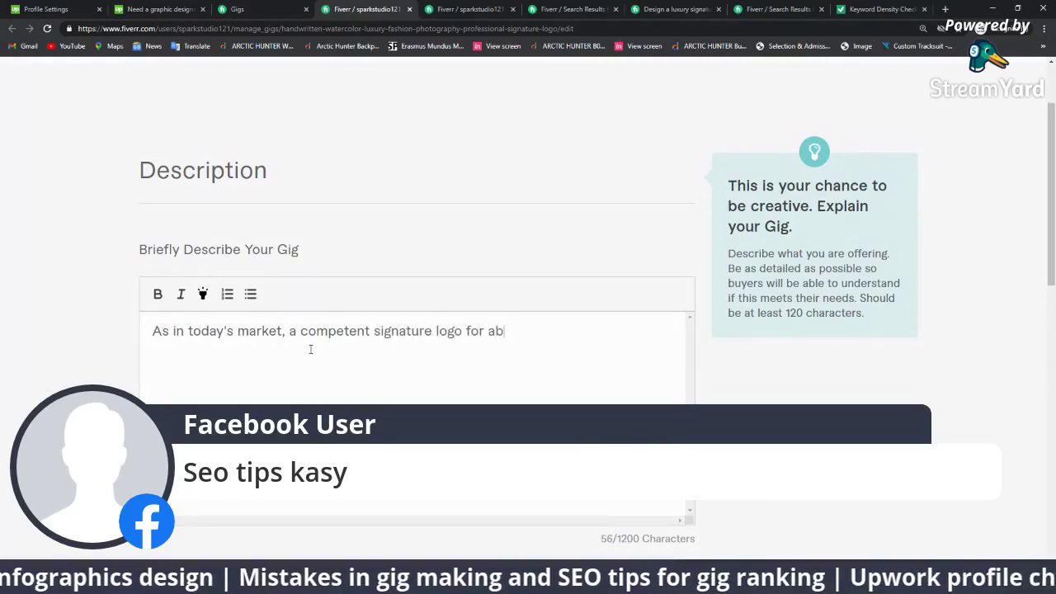
{"action": "key", "text": "BackSpace"}
{"action": "key", "text": "BackSpace"}
{"action": "type", "text": "brand"}
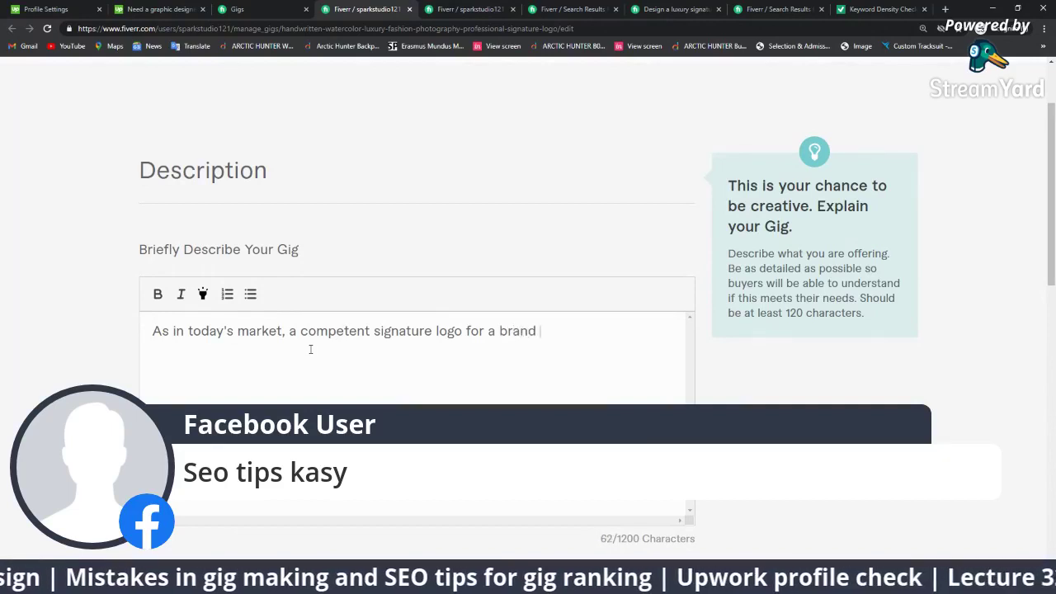
{"action": "type", "text": "is neces"}
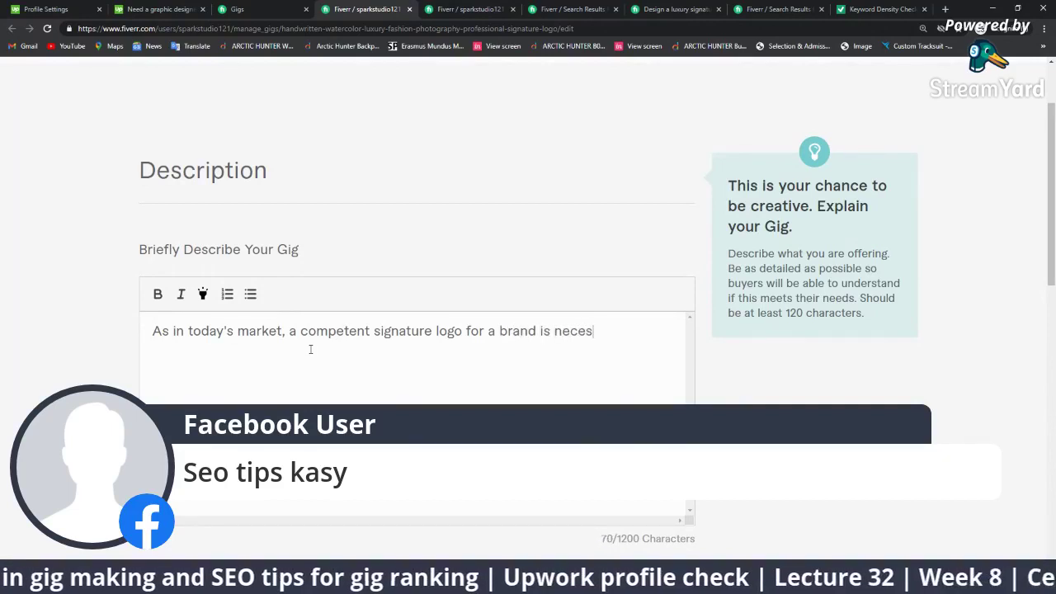
{"action": "type", "text": "sary, her"}
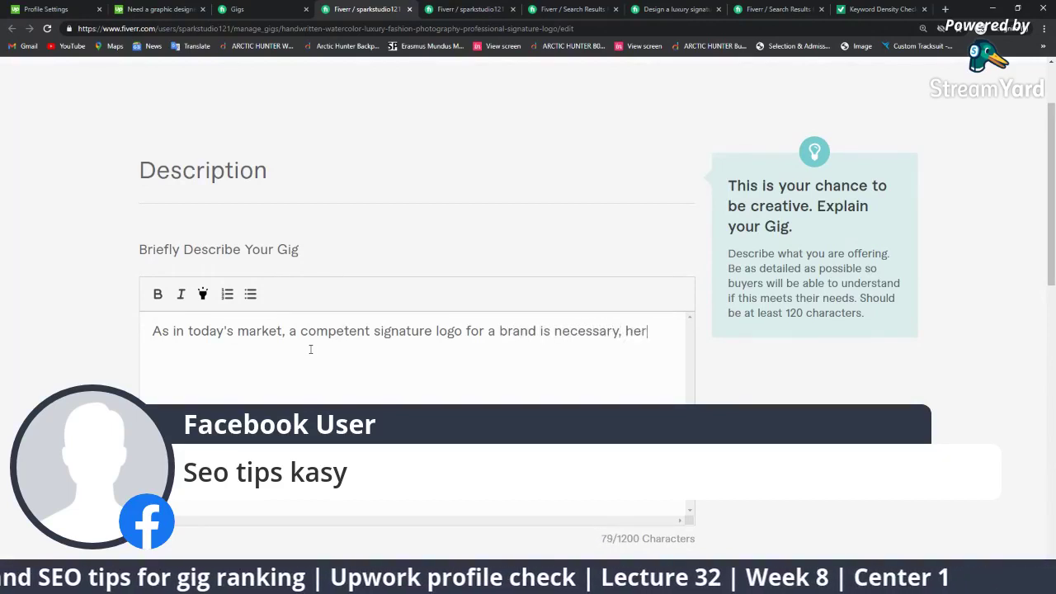
{"action": "type", "text": "e you wu"}
{"action": "key", "text": "BackSpace"}
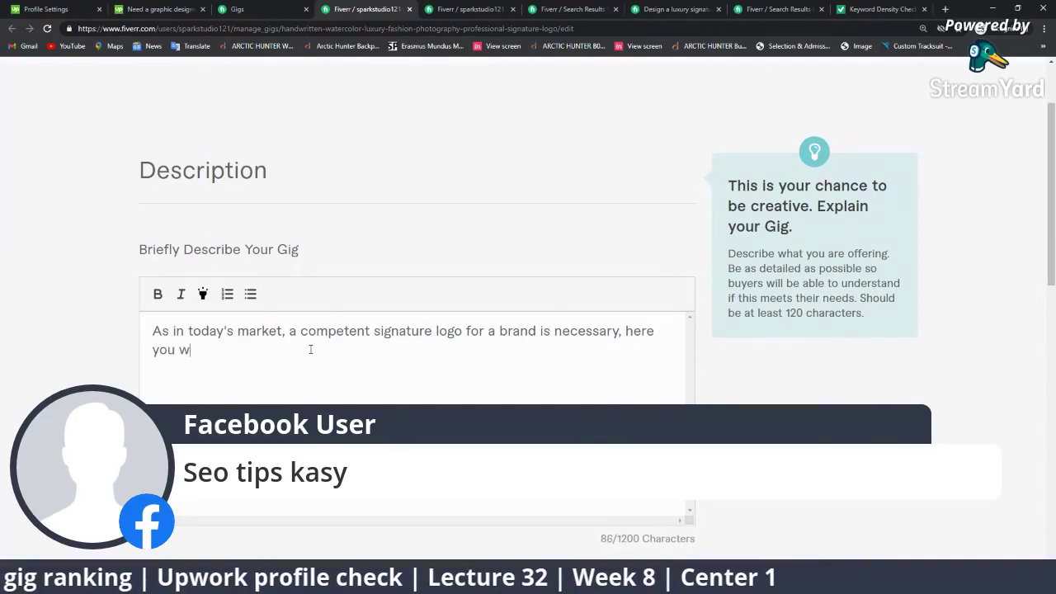
{"action": "type", "text": "ull"}
{"action": "key", "text": "BackSpace"}
{"action": "key", "text": "BackSpace"}
{"action": "key", "text": "BackSpace"}
{"action": "type", "text": "ill get"}
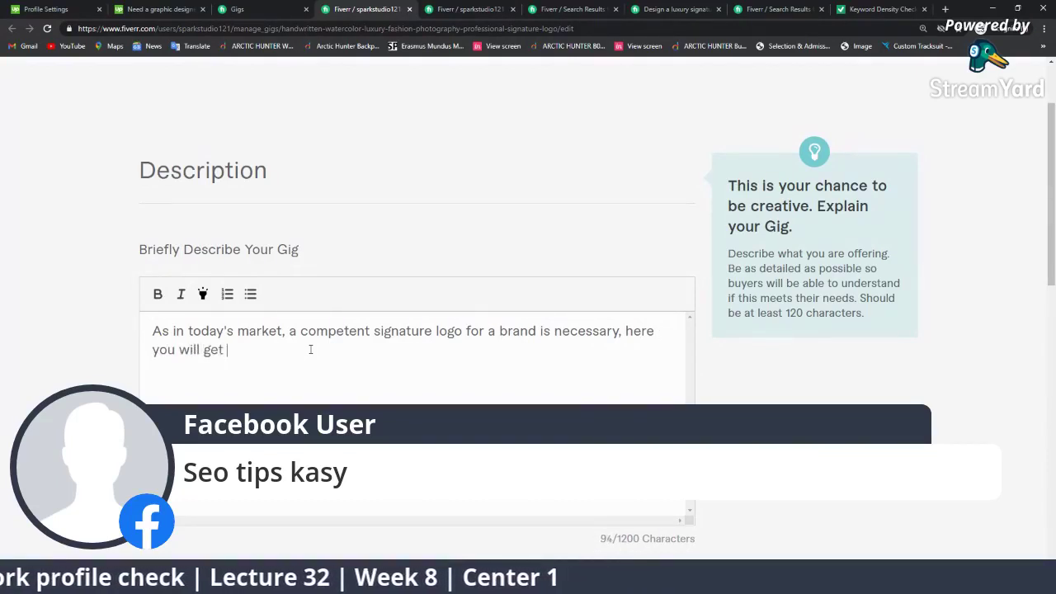
{"action": "scroll", "coordinate": [310, 349], "scroll_direction": "up", "scroll_amount": 2}
- On the Overview step select the whole gig title, then return to Description & FAQ
{"action": "left_click", "coordinate": [46, 147]}
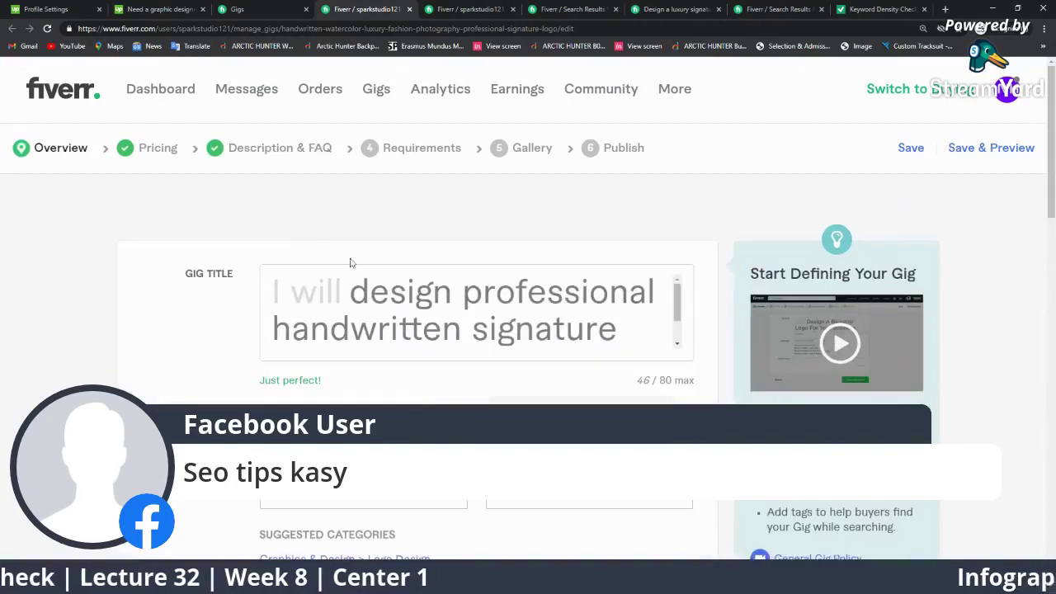
{"action": "triple_click", "coordinate": [467, 292]}
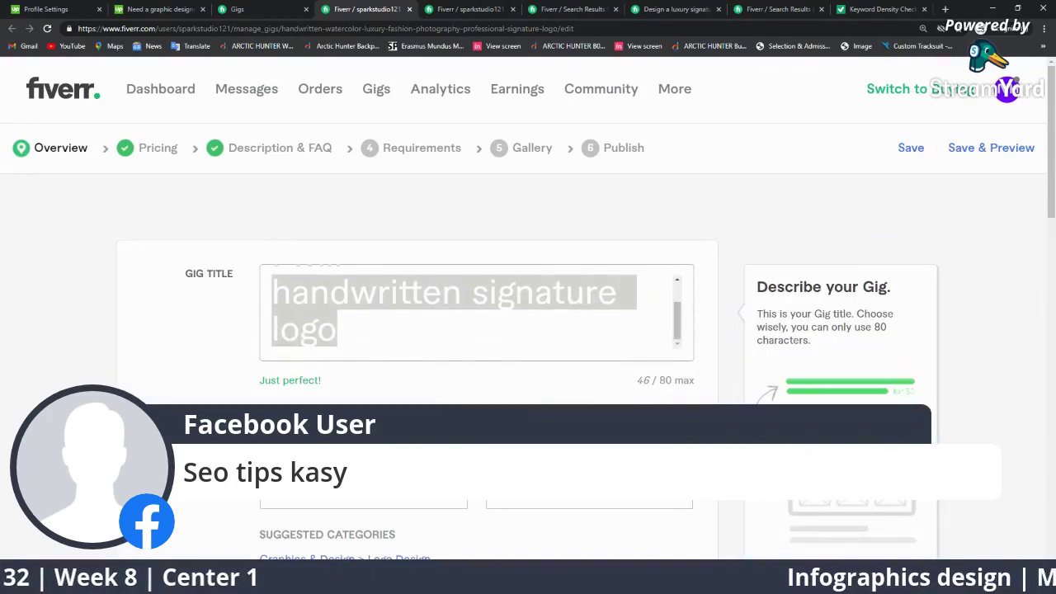
{"action": "left_click", "coordinate": [295, 145]}
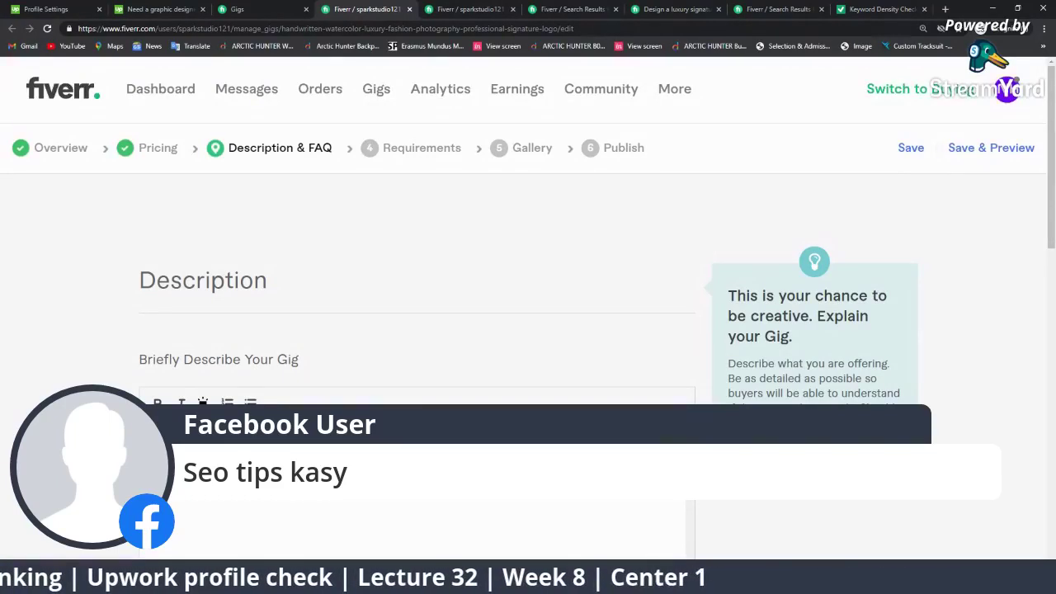
- Bold and highlight 'professional handwritten signature logo' in the gig description
{"action": "scroll", "coordinate": [359, 363], "scroll_direction": "down", "scroll_amount": 1}
{"action": "left_click_drag", "start_coordinate": [480, 350], "coordinate": [228, 350]}
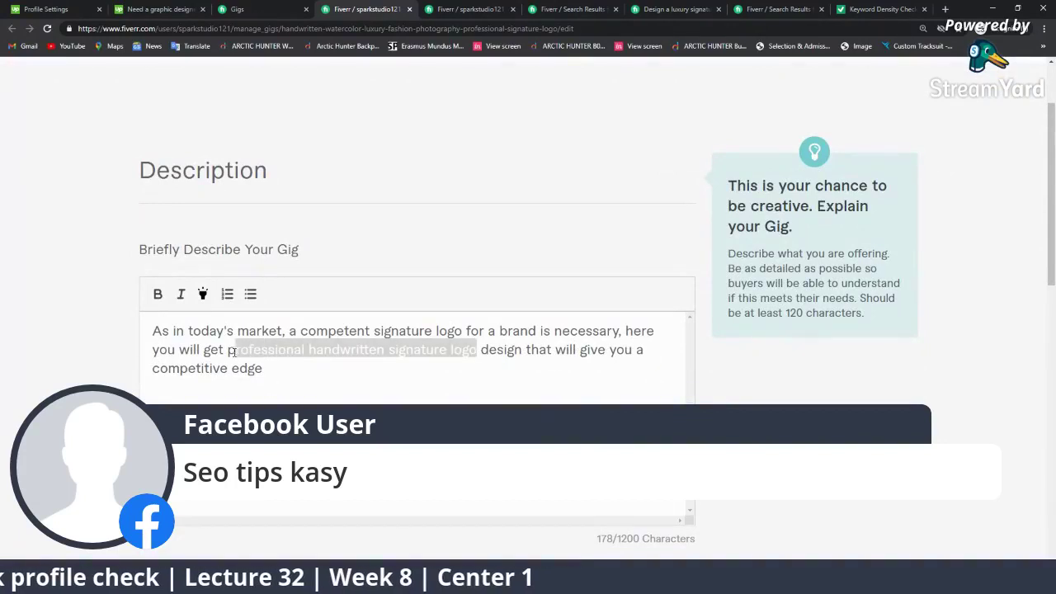
{"action": "key", "text": "ctrl+b"}
{"action": "scroll", "coordinate": [412, 388], "scroll_direction": "down", "scroll_amount": 1}
{"action": "left_click", "coordinate": [480, 378]}
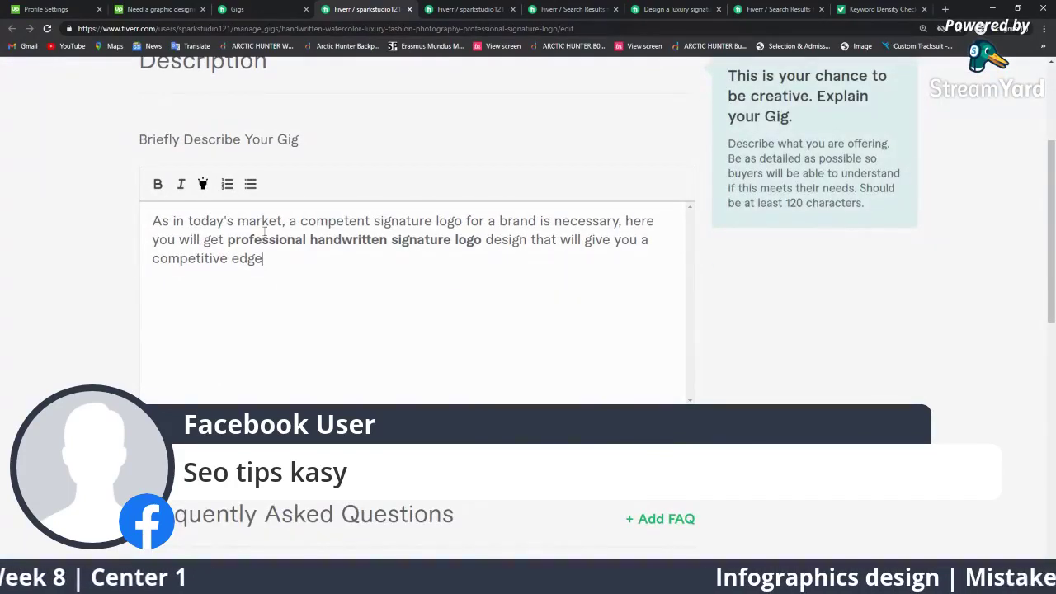
{"action": "left_click_drag", "start_coordinate": [483, 239], "coordinate": [228, 241]}
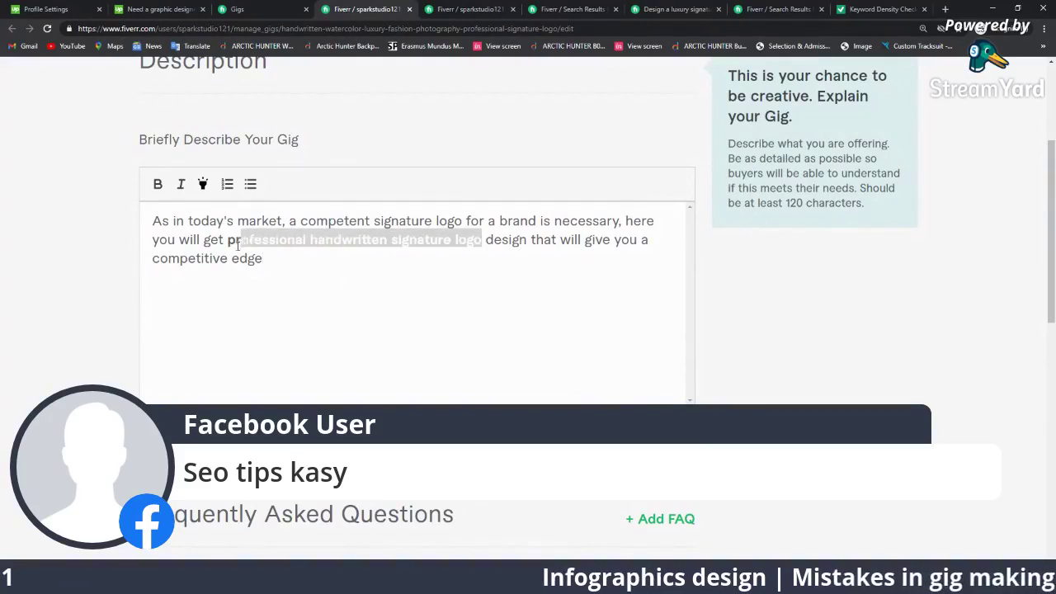
{"action": "left_click", "coordinate": [337, 293]}
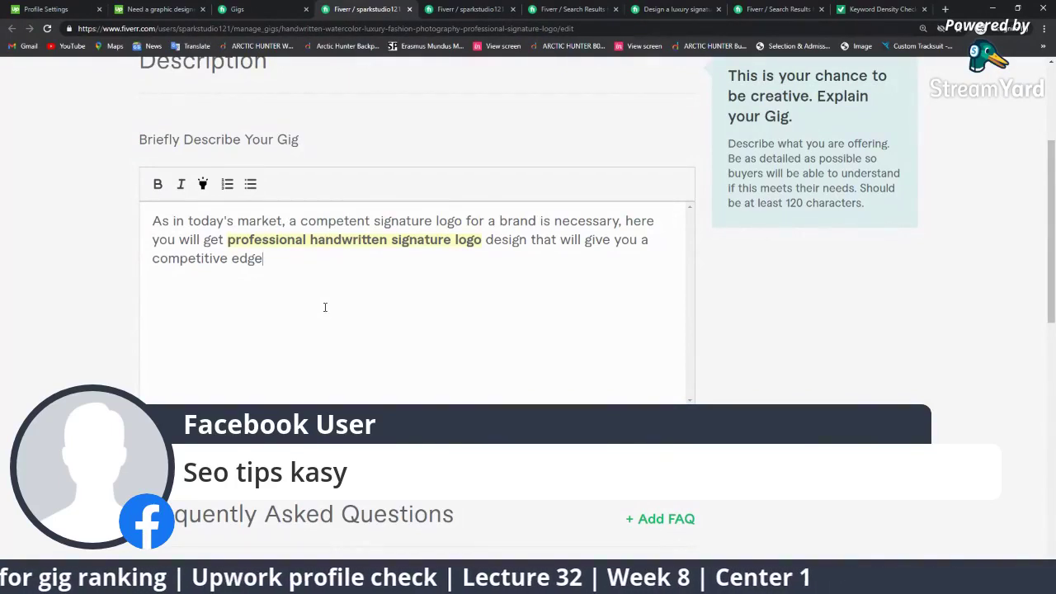
{"action": "key", "text": "ctrl+Tab"}
{"action": "key", "text": "ctrl+Tab"}
{"action": "key", "text": "ctrl+Tab"}
{"action": "key", "text": "ctrl+Tab"}
{"action": "key", "text": "ctrl+Tab"}
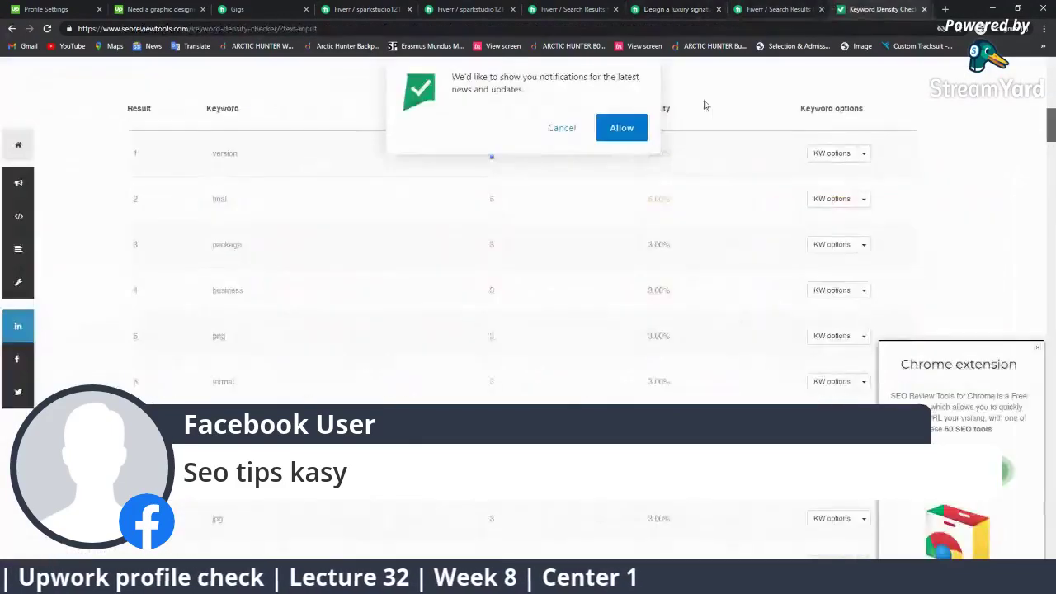
- Scroll up the Keyword Density Checker results to its empty text input
{"action": "scroll", "coordinate": [382, 315], "scroll_direction": "up", "scroll_amount": 3}
{"action": "scroll", "coordinate": [337, 295], "scroll_direction": "up", "scroll_amount": 3}
{"action": "scroll", "coordinate": [336, 294], "scroll_direction": "up", "scroll_amount": 3}
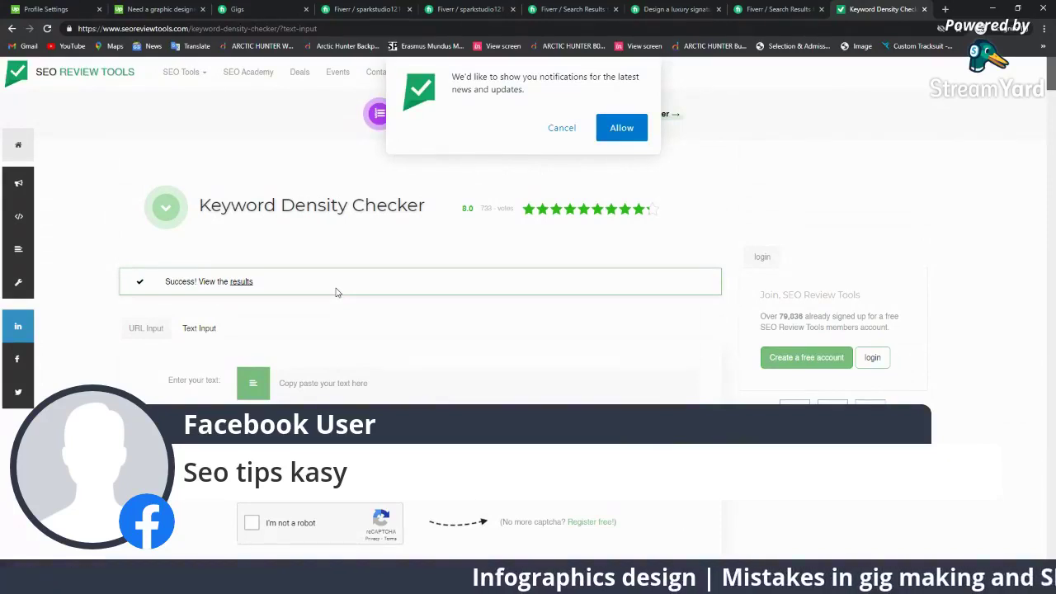
- Check the Fiverr gig edit page and the Gigs tab
{"action": "left_click", "coordinate": [330, 9]}
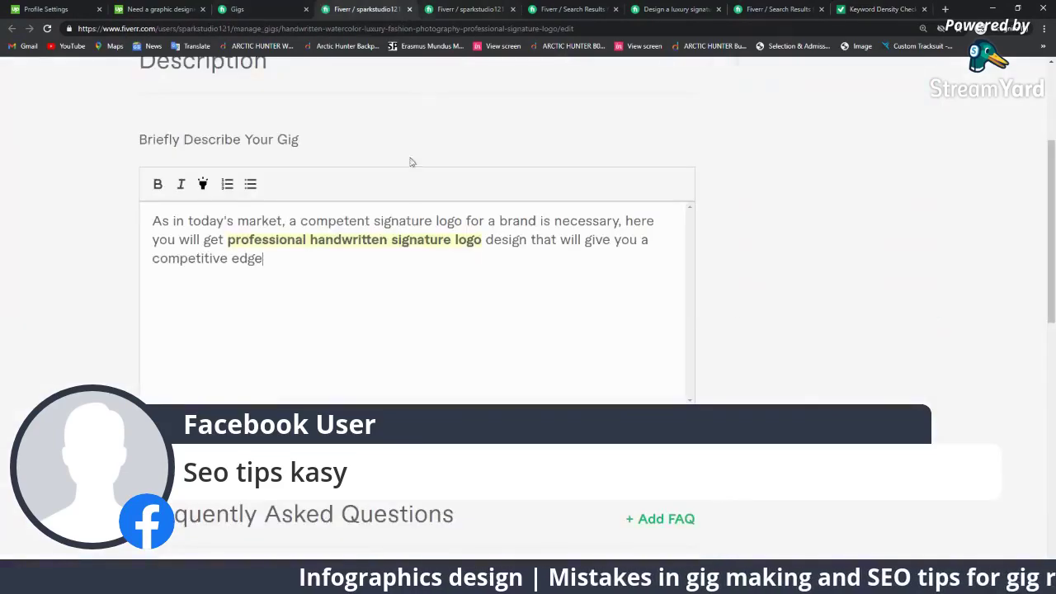
{"action": "scroll", "coordinate": [402, 237], "scroll_direction": "up", "scroll_amount": 3}
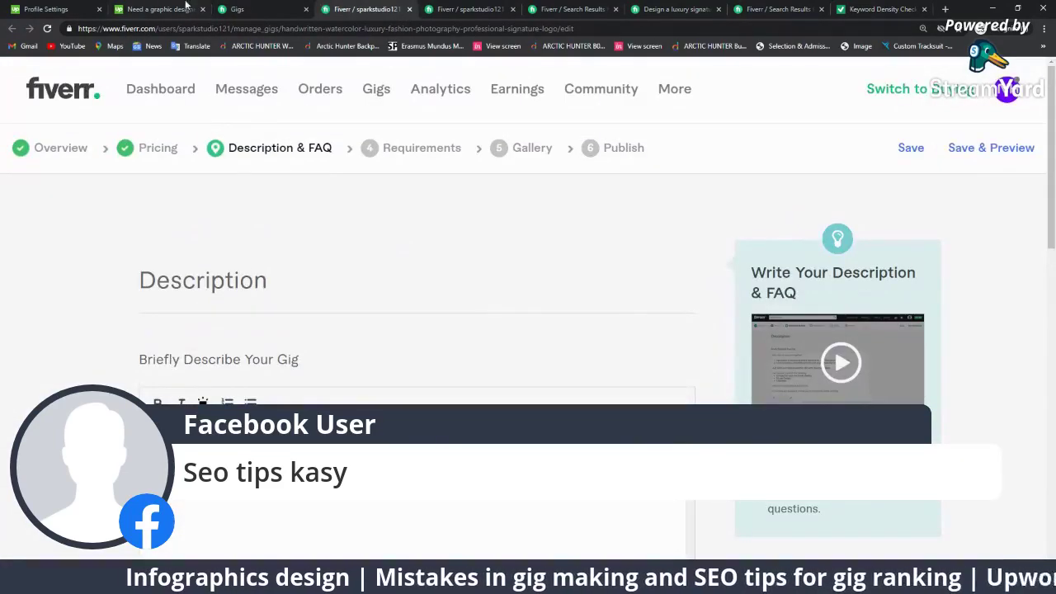
{"action": "left_click", "coordinate": [236, 9]}
{"action": "left_click", "coordinate": [330, 9]}
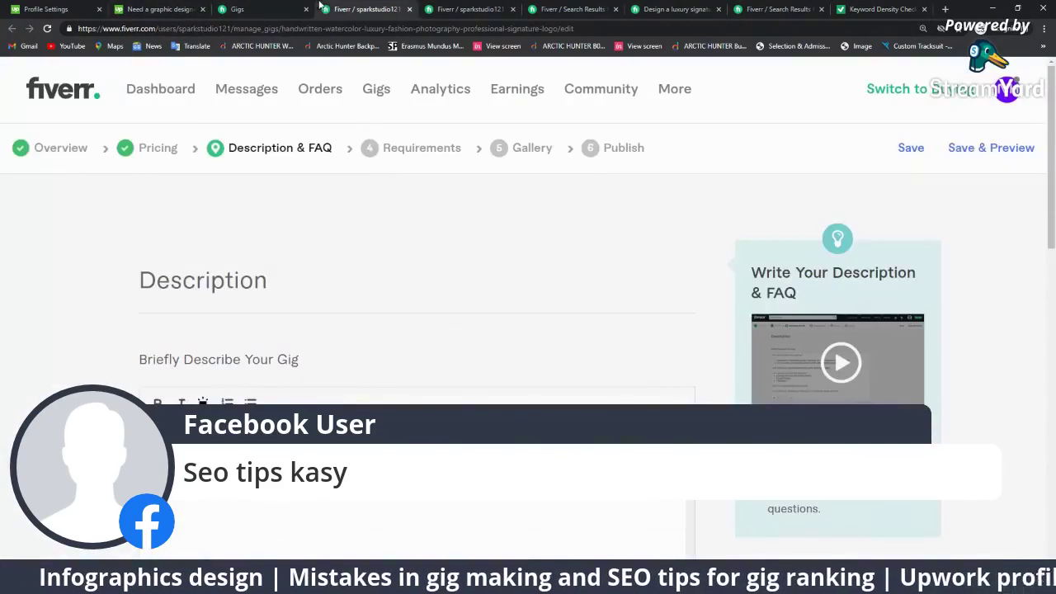
- Replace 'signature logo' with a 'fashion signature' search and scroll the 160 services found
{"action": "left_click", "coordinate": [572, 9]}
{"action": "left_click_drag", "start_coordinate": [238, 89], "coordinate": [128, 100]}
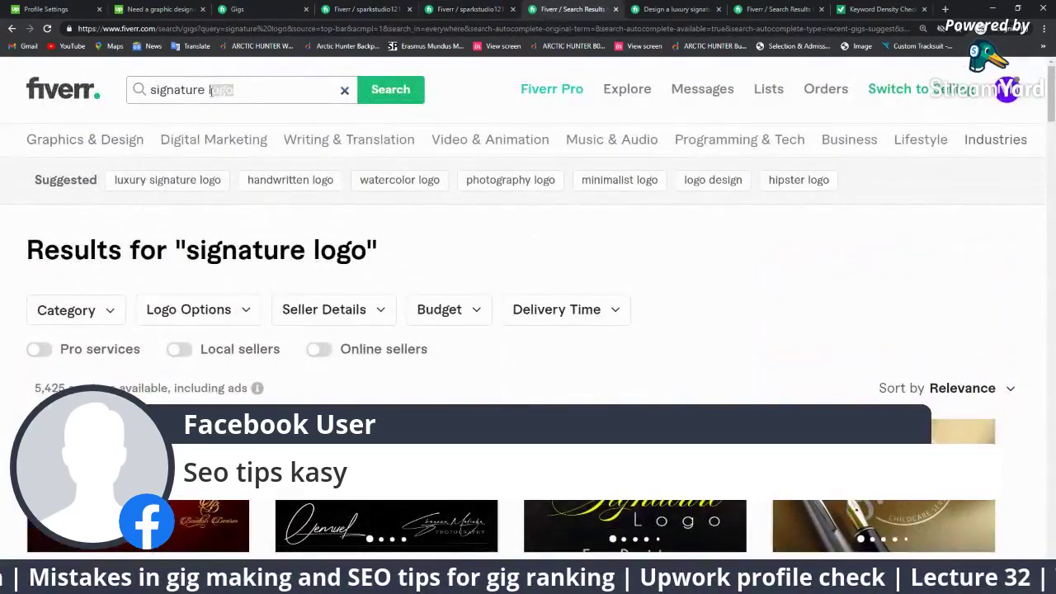
{"action": "type", "text": "fashio"}
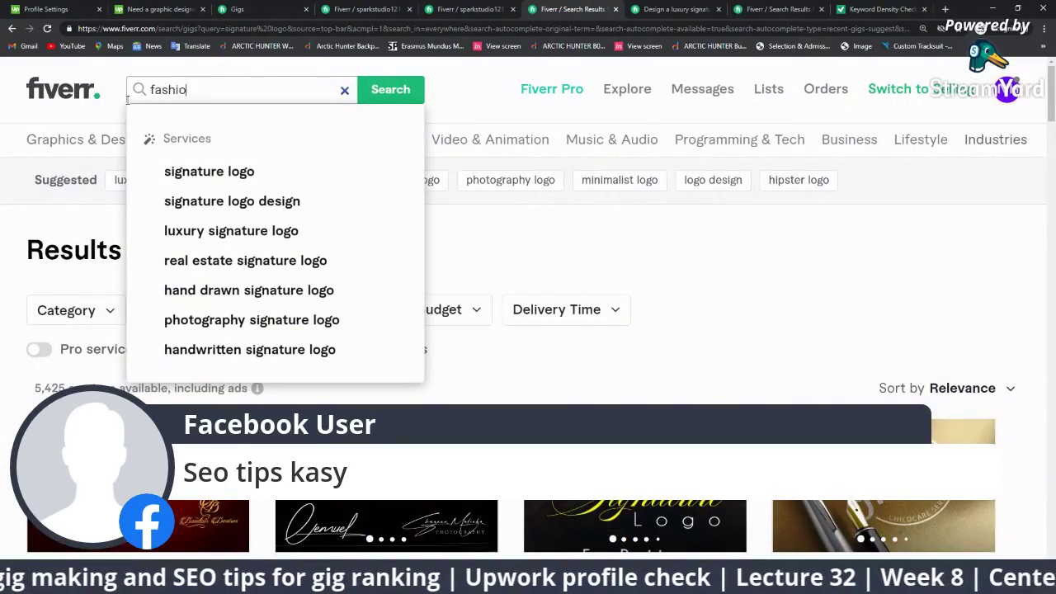
{"action": "type", "text": "n signature"}
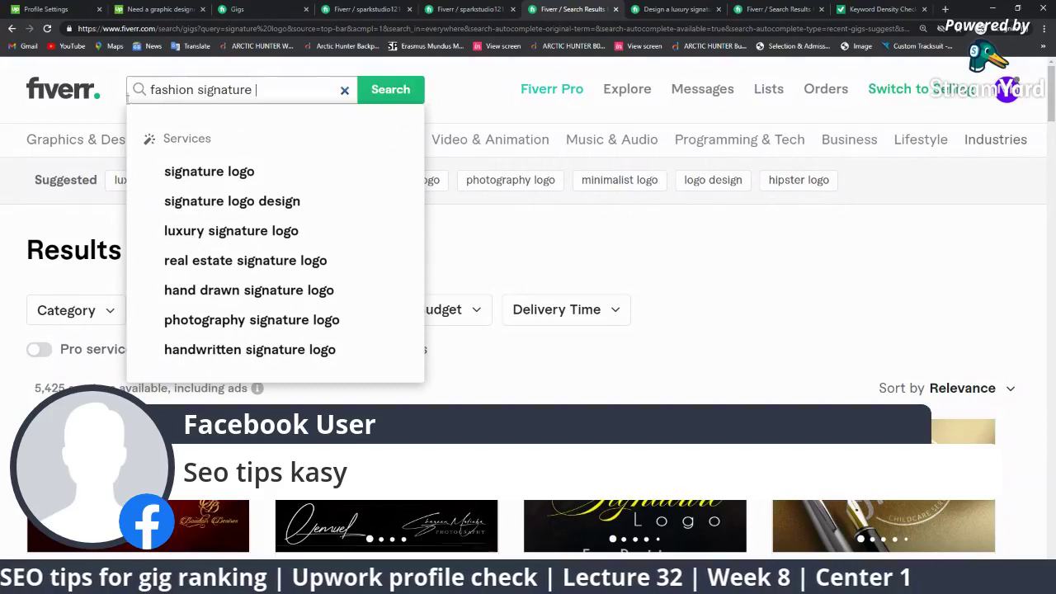
{"action": "key", "text": "Return"}
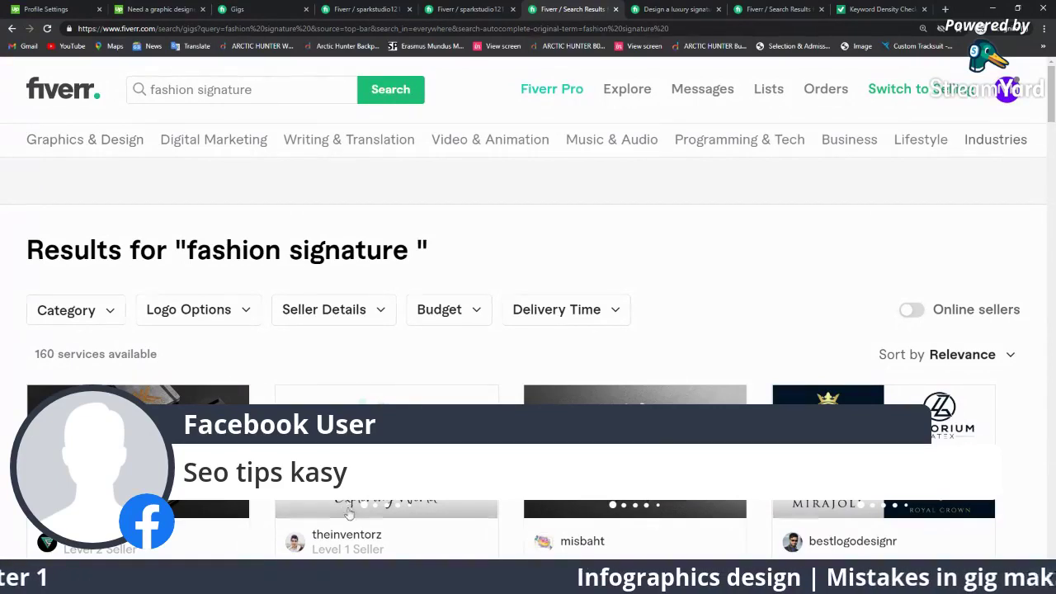
{"action": "scroll", "coordinate": [345, 507], "scroll_direction": "down", "scroll_amount": 3}
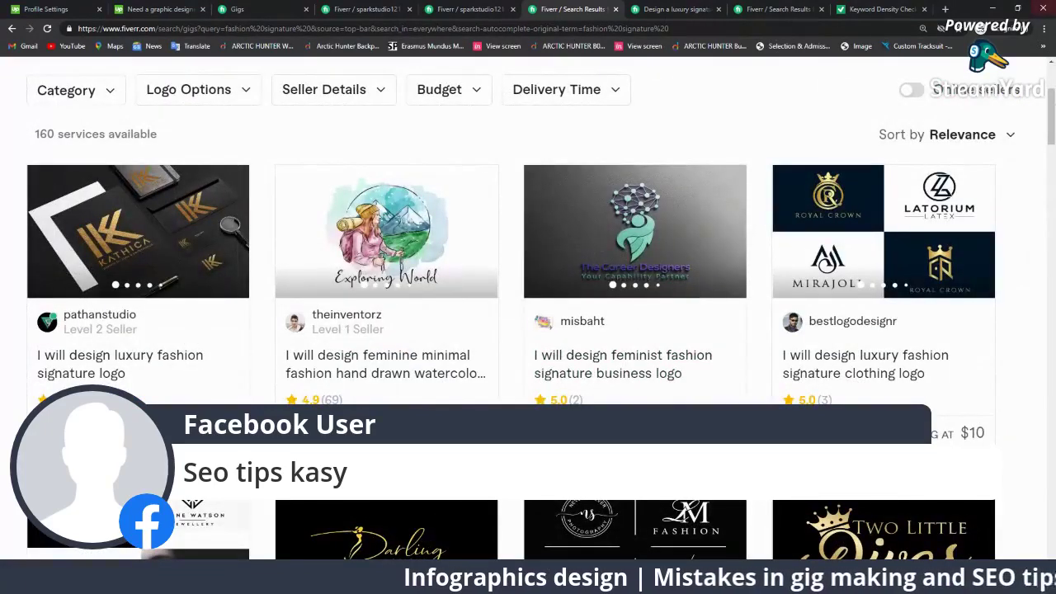
{"action": "mouse_move", "coordinate": [386, 449]}
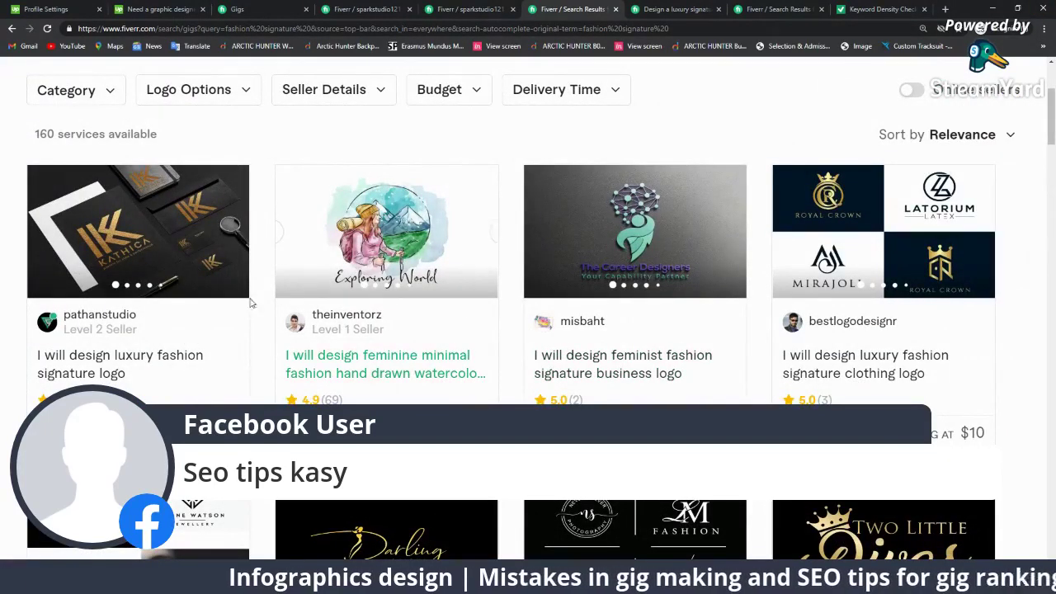
{"action": "left_click", "coordinate": [239, 9]}
{"action": "left_click", "coordinate": [157, 9]}
- Add 'Hello' as a required buyer question, then save Requirements to reach the Gallery step
{"action": "left_click", "coordinate": [46, 9]}
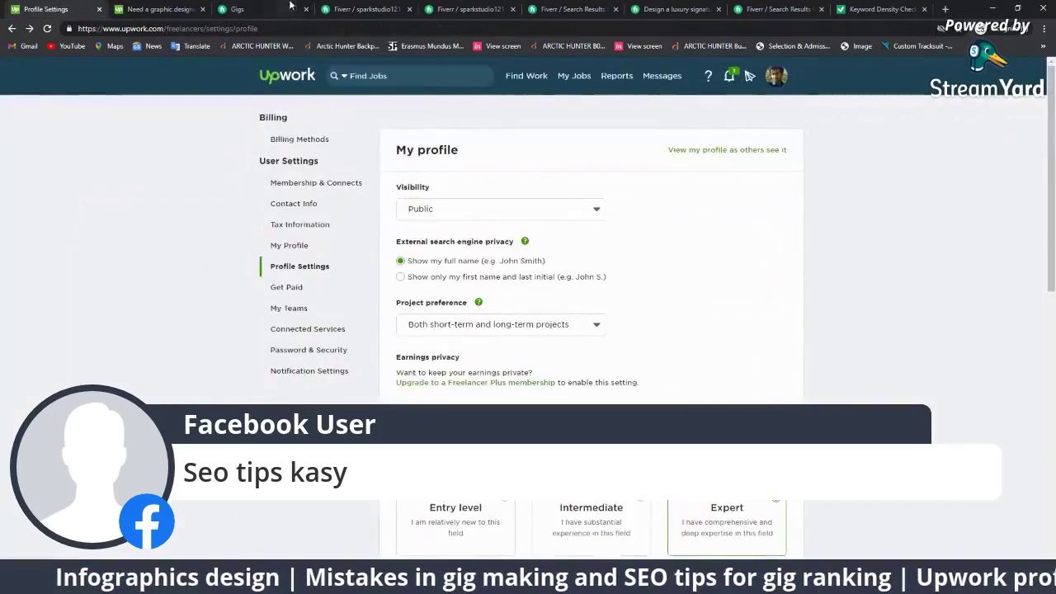
{"action": "left_click", "coordinate": [362, 9]}
{"action": "scroll", "coordinate": [500, 399], "scroll_direction": "down", "scroll_amount": 3}
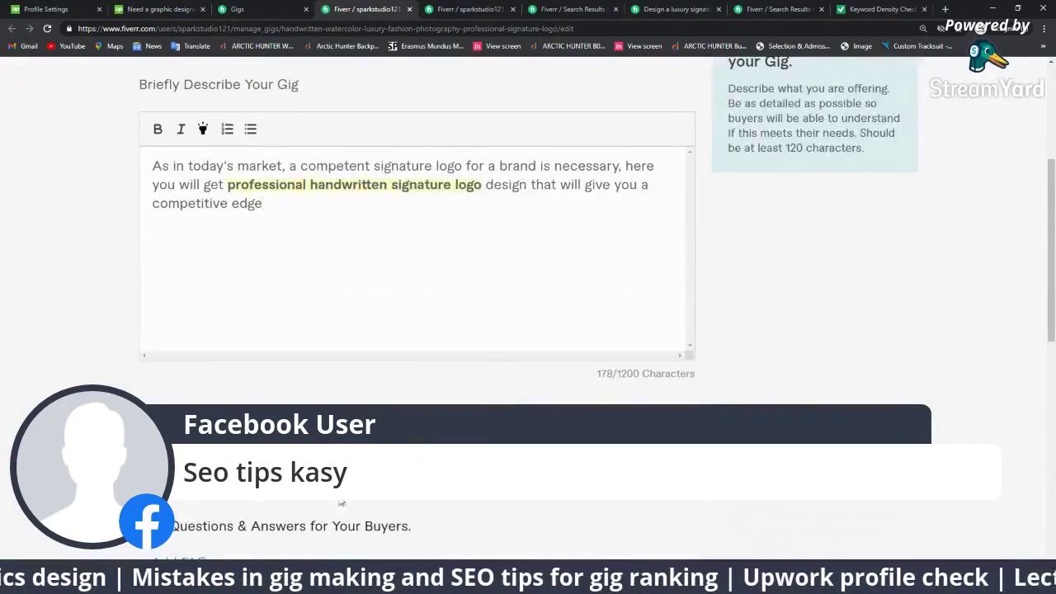
{"action": "scroll", "coordinate": [500, 399], "scroll_direction": "down", "scroll_amount": 3}
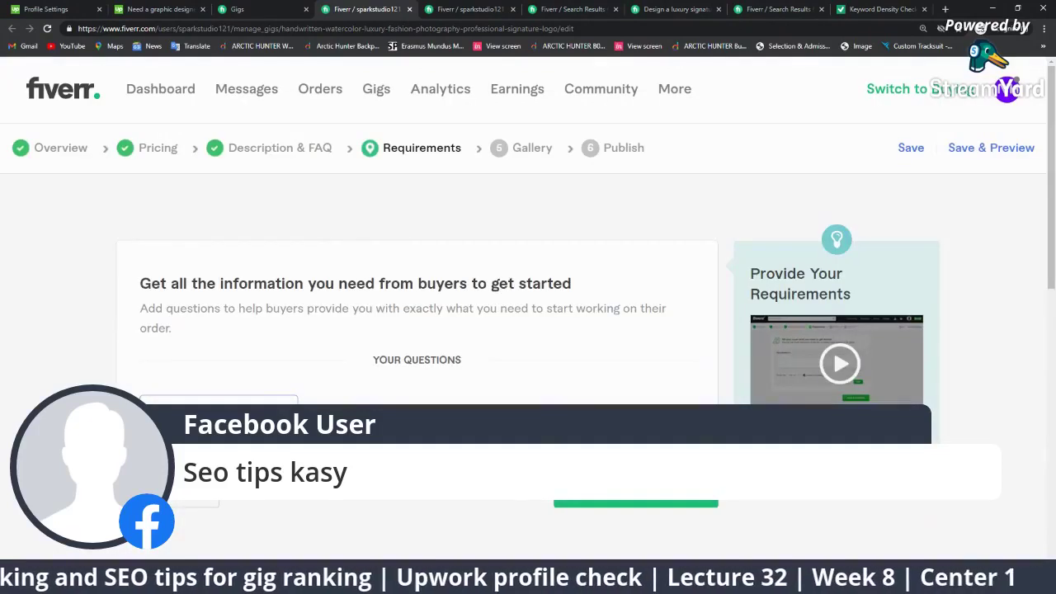
{"action": "scroll", "coordinate": [412, 330], "scroll_direction": "down", "scroll_amount": 2}
{"action": "left_click", "coordinate": [239, 299]}
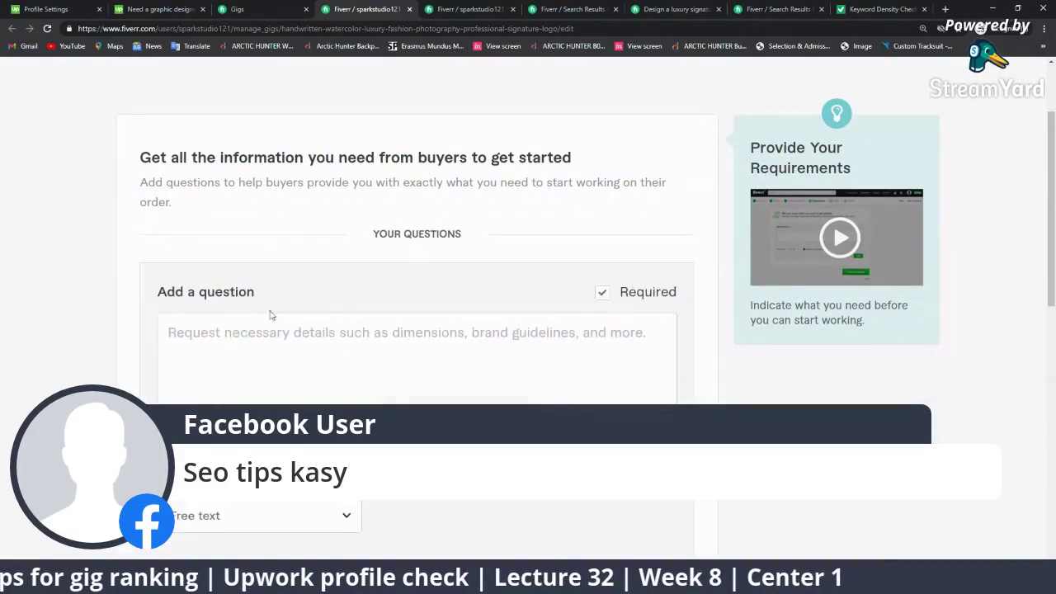
{"action": "left_click", "coordinate": [317, 334]}
{"action": "type", "text": "Hello"}
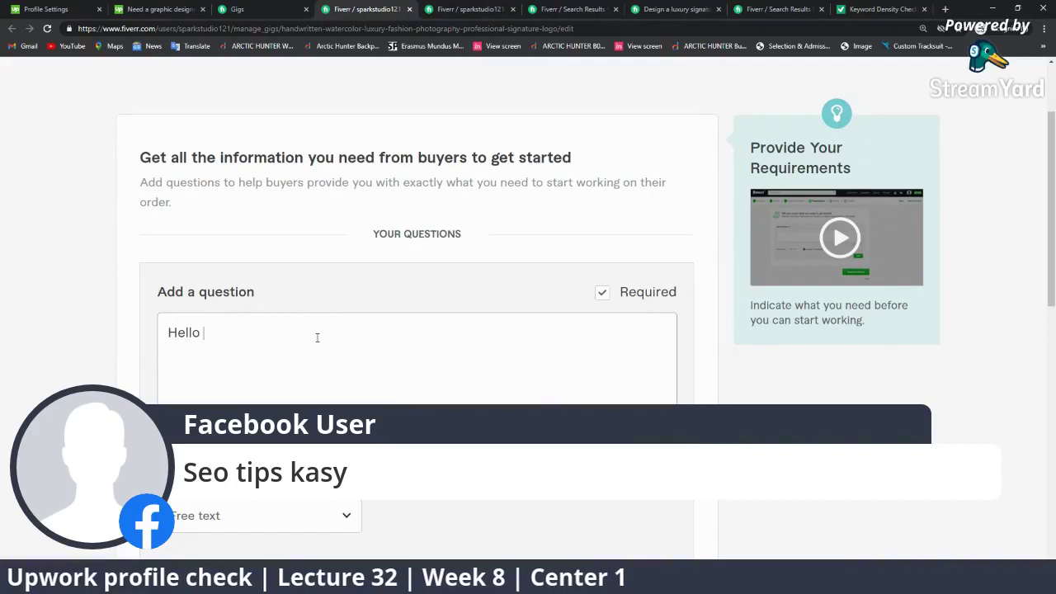
{"action": "scroll", "coordinate": [317, 338], "scroll_direction": "down", "scroll_amount": 3}
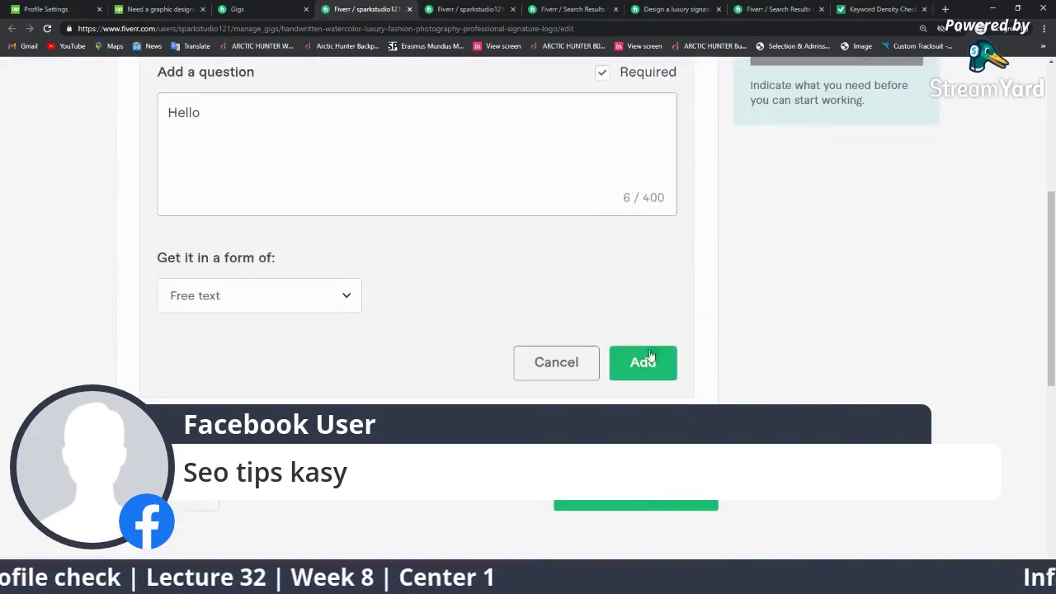
{"action": "left_click", "coordinate": [644, 361]}
{"action": "left_click", "coordinate": [672, 241]}
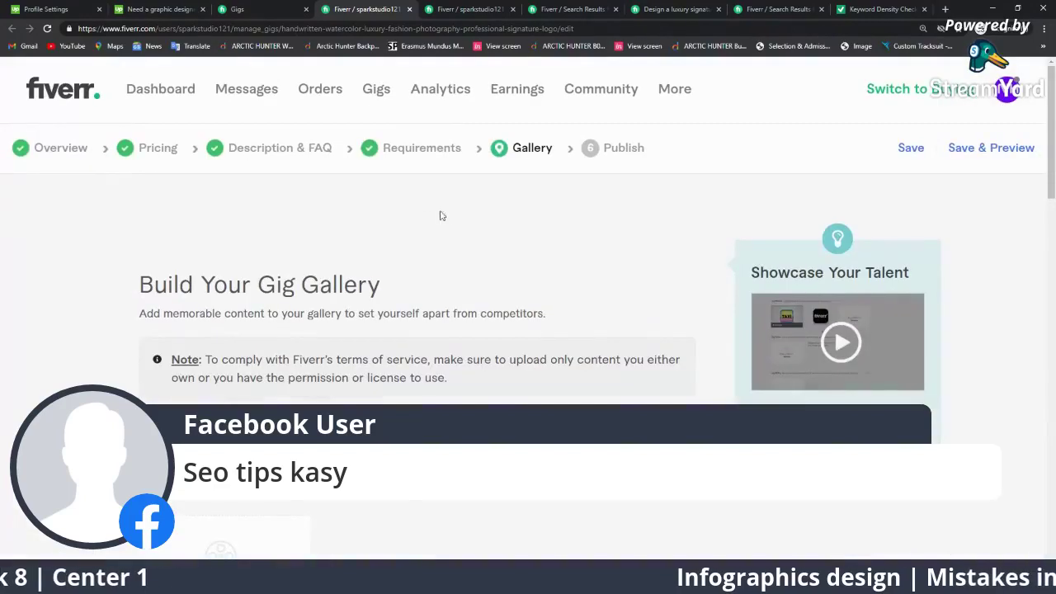
- Scroll through the Gallery's video and photo sections, then minimize the browser to reveal StreamYard
{"action": "scroll", "coordinate": [465, 253], "scroll_direction": "down", "scroll_amount": 3}
{"action": "scroll", "coordinate": [333, 316], "scroll_direction": "down", "scroll_amount": 3}
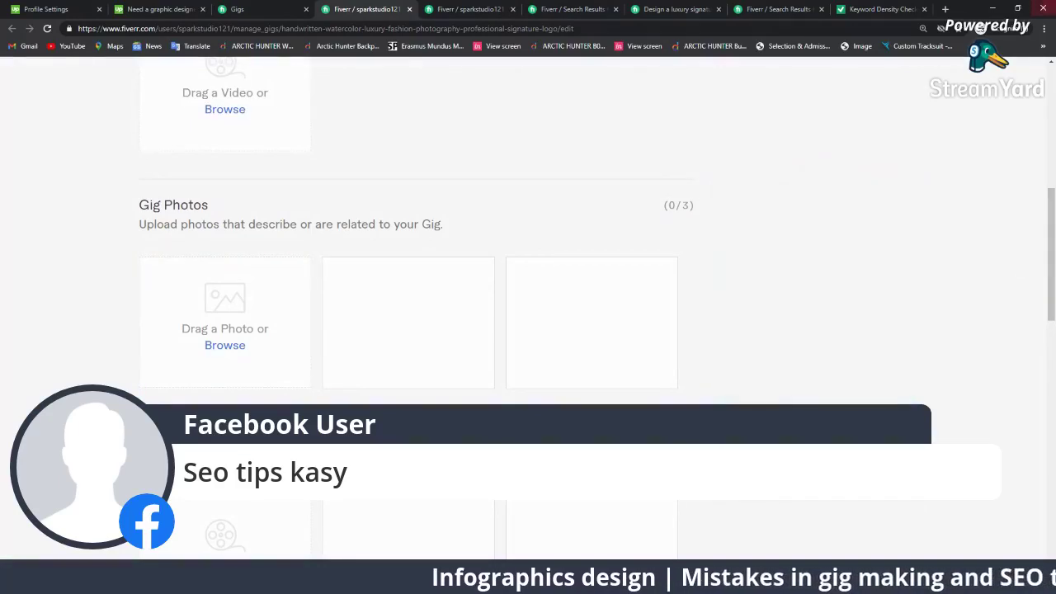
{"action": "left_click", "coordinate": [989, 8]}
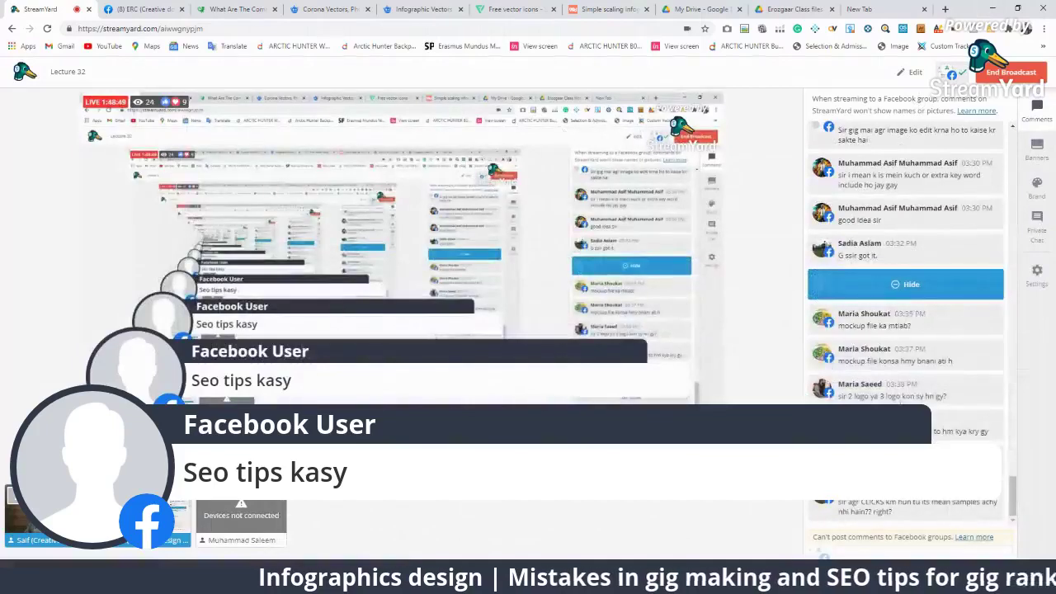
- Briefly show the viewer's logo-style question on the broadcast, then switch to the Facebook group
{"action": "left_click", "coordinate": [951, 297]}
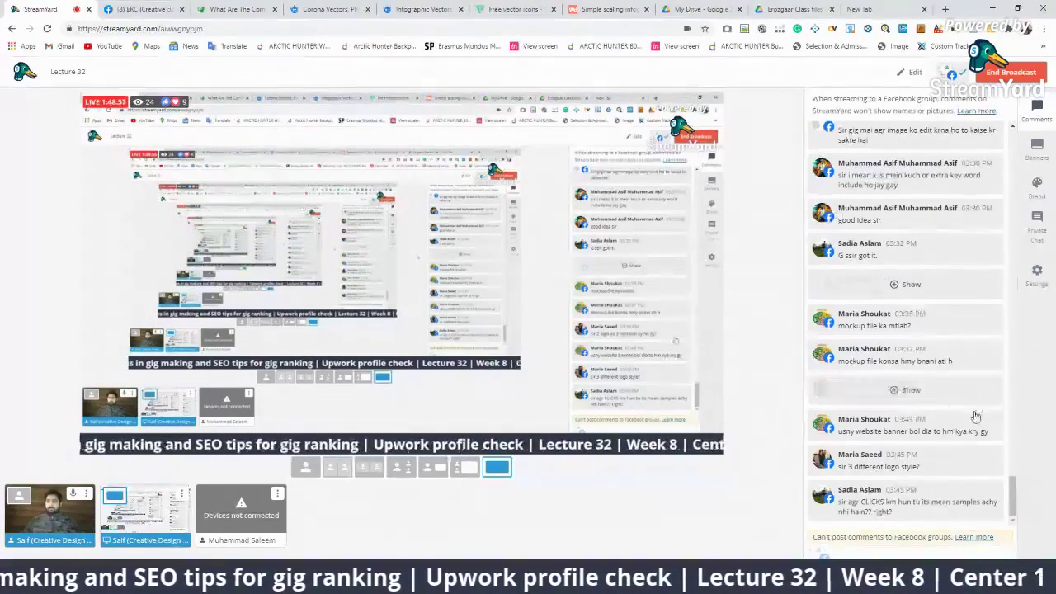
{"action": "left_click", "coordinate": [822, 458]}
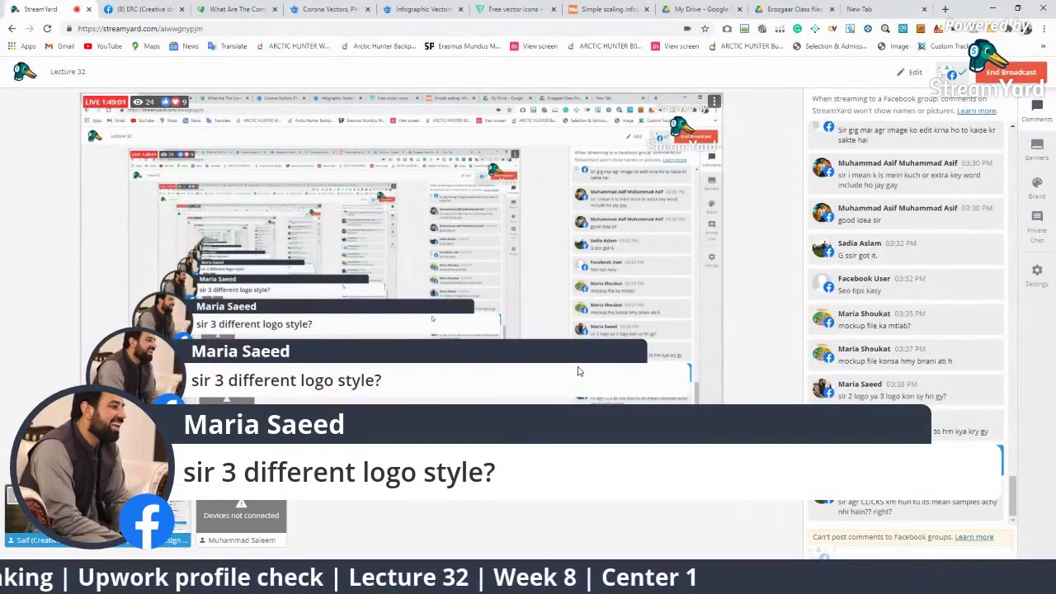
{"action": "left_click", "coordinate": [824, 462]}
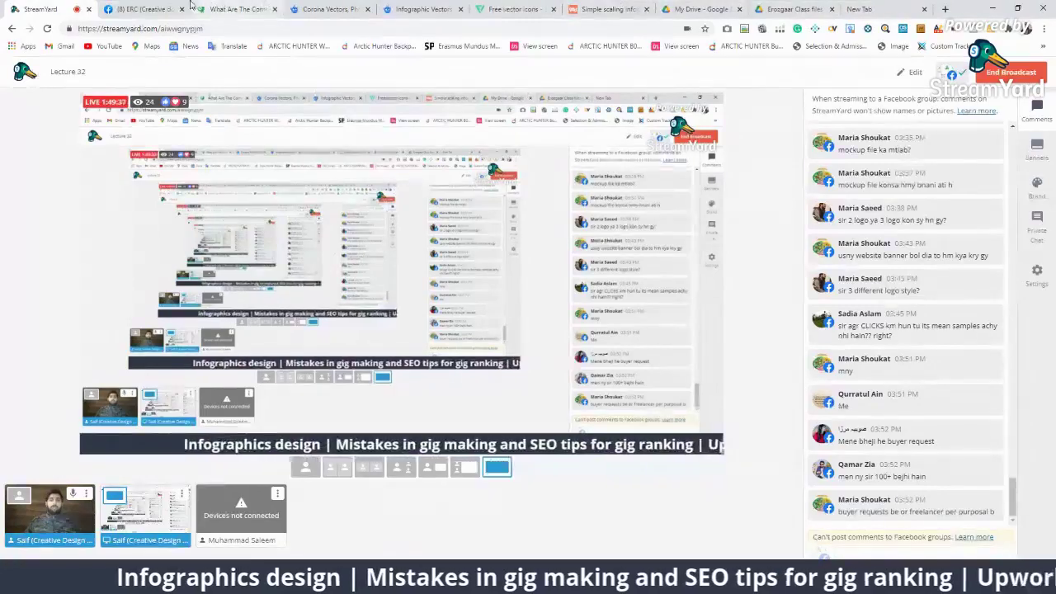
{"action": "key", "text": "ctrl+Tab"}
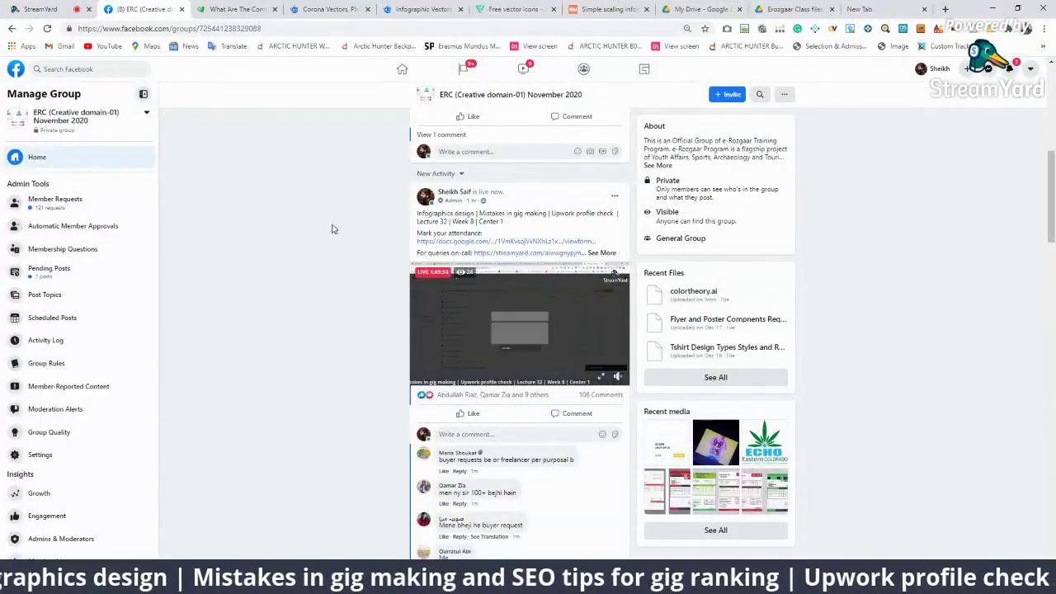
- Search Facebook for 'fiverr' and choose the 'gig promotion & review exchange buyers and sellers' suggestion
{"action": "scroll", "coordinate": [272, 203], "scroll_direction": "up", "scroll_amount": 5}
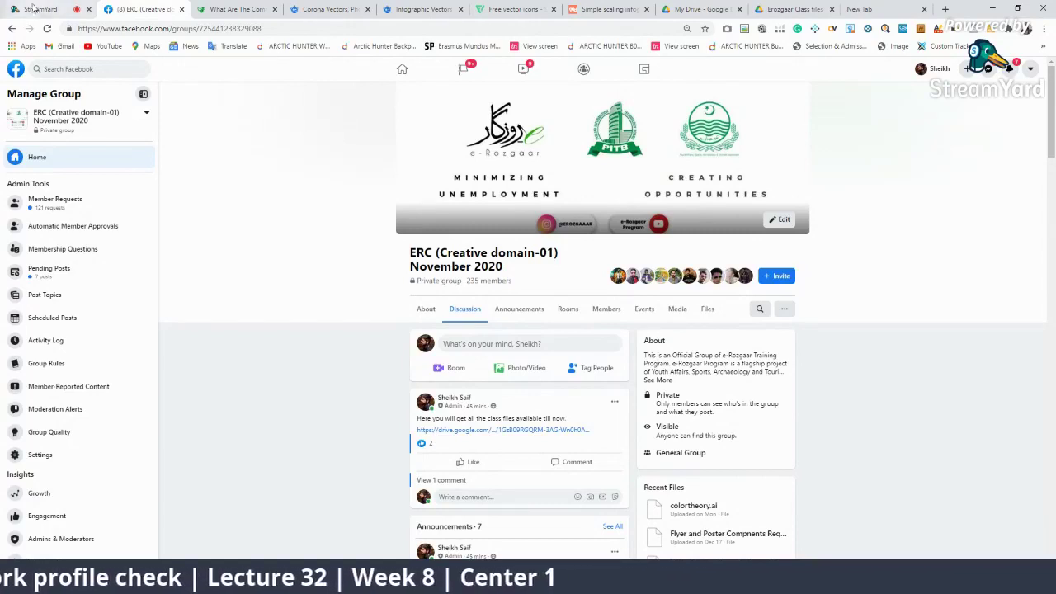
{"action": "left_click", "coordinate": [70, 69]}
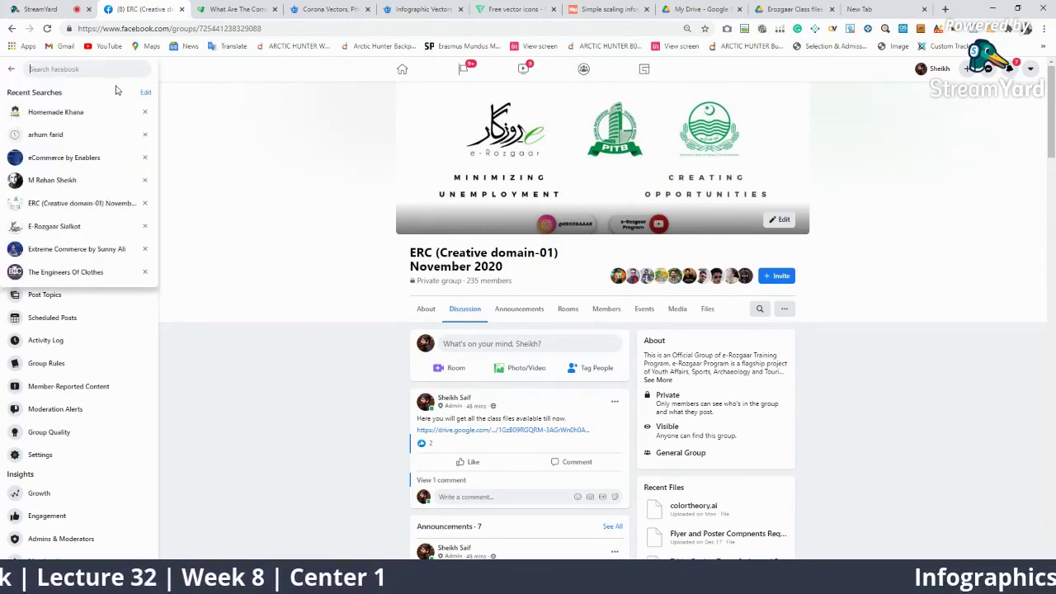
{"action": "type", "text": "fiverr"}
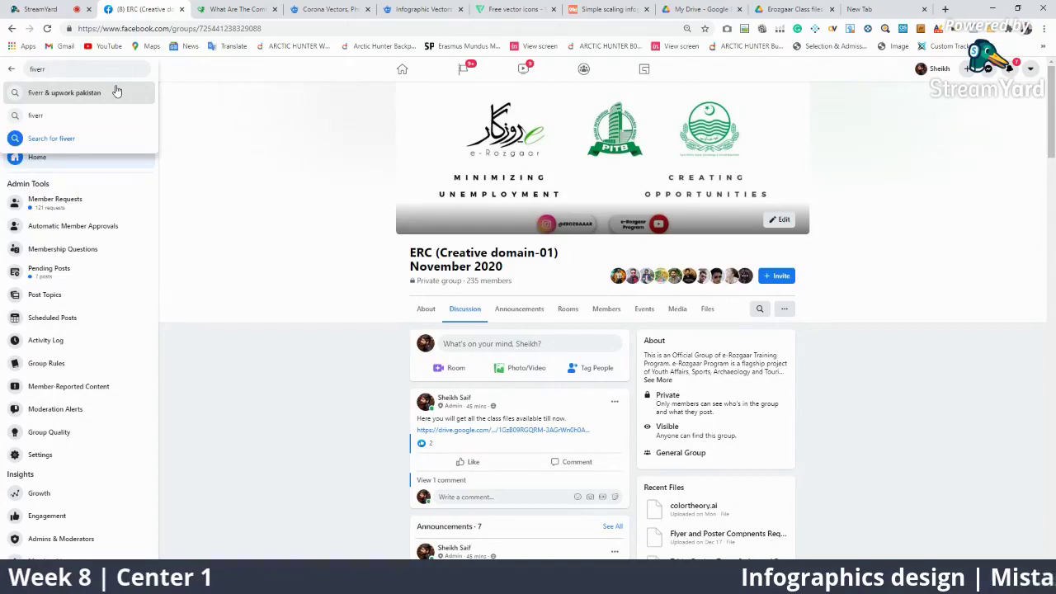
{"action": "key", "text": "Down"}
{"action": "key", "text": "Down"}
{"action": "key", "text": "Down"}
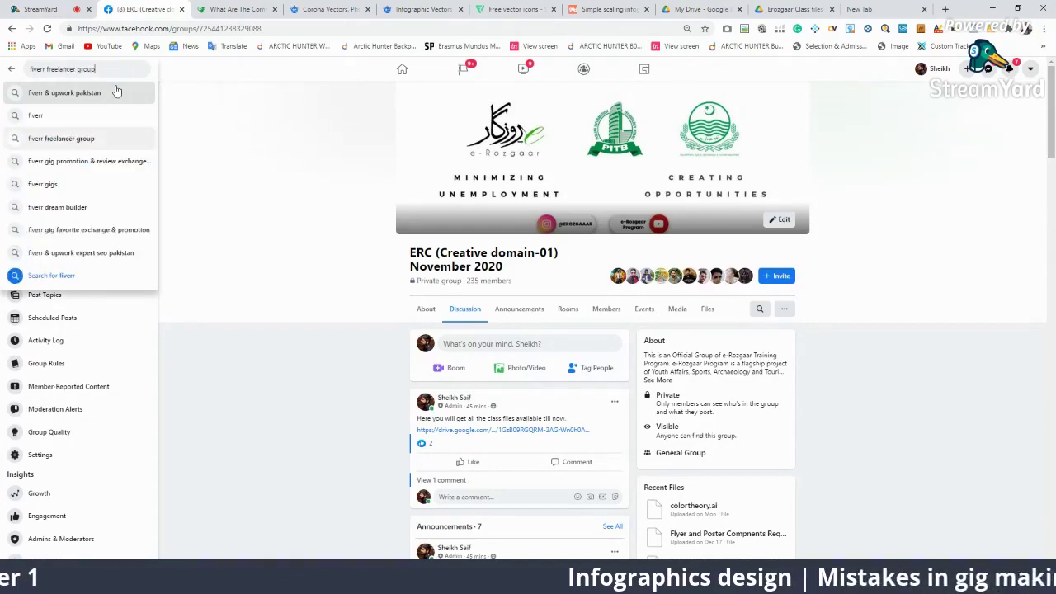
{"action": "key", "text": "Down"}
{"action": "key", "text": "Return"}
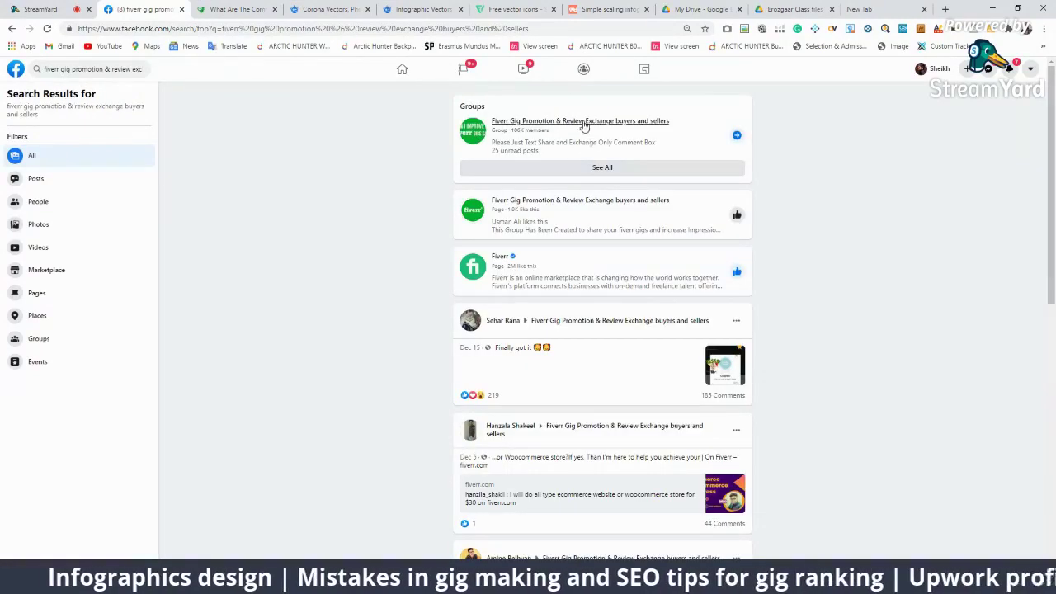
- Open the Fiverr Gig Promotion & Review Exchange group and scroll through its shared gigs
{"action": "left_click", "coordinate": [580, 122]}
{"action": "scroll", "coordinate": [550, 320], "scroll_direction": "down", "scroll_amount": 3}
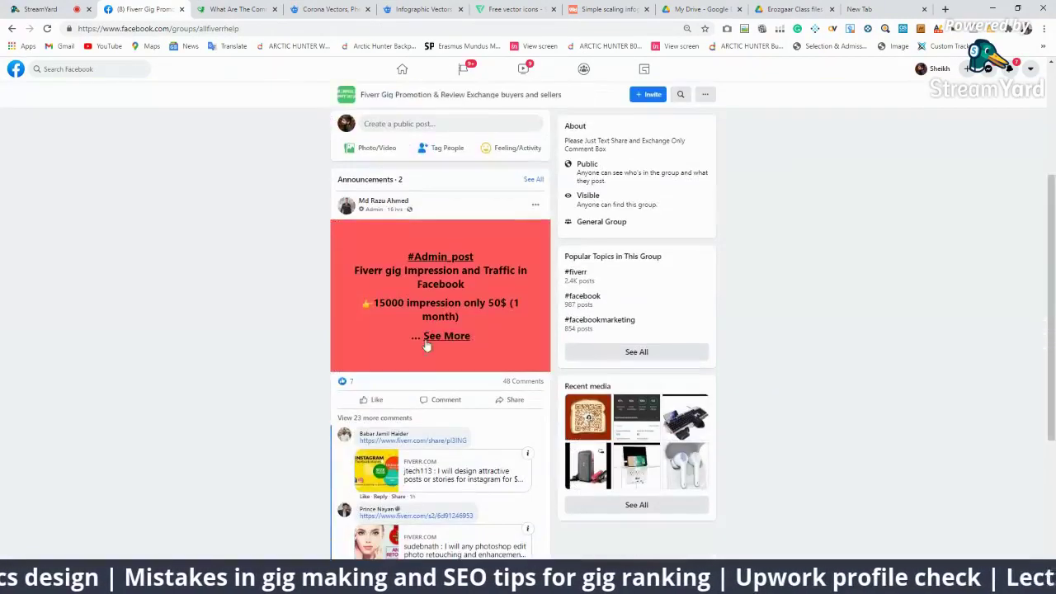
{"action": "scroll", "coordinate": [502, 300], "scroll_direction": "down", "scroll_amount": 3}
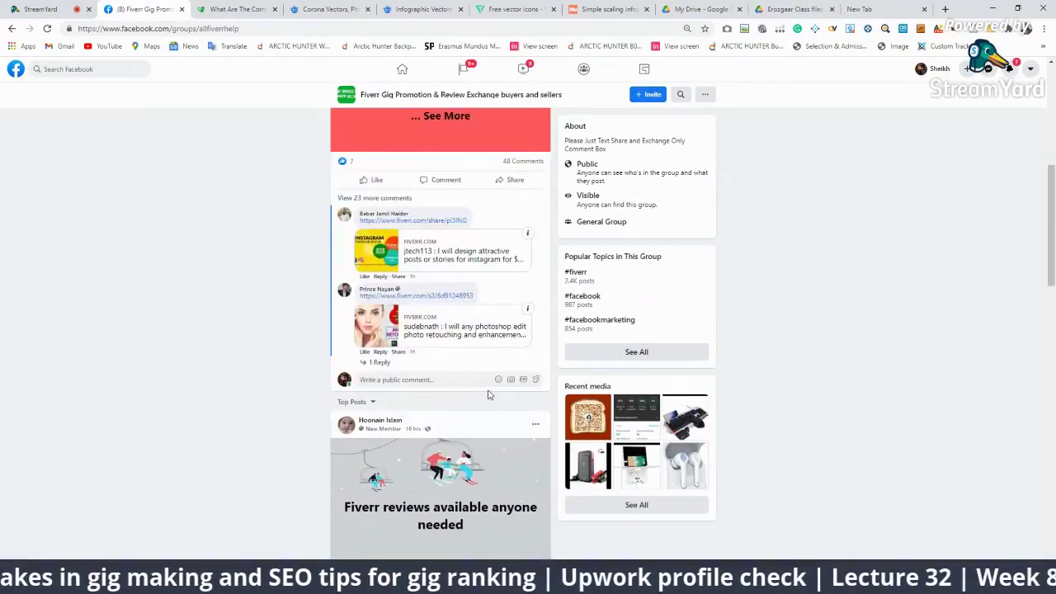
{"action": "scroll", "coordinate": [495, 289], "scroll_direction": "down", "scroll_amount": 4}
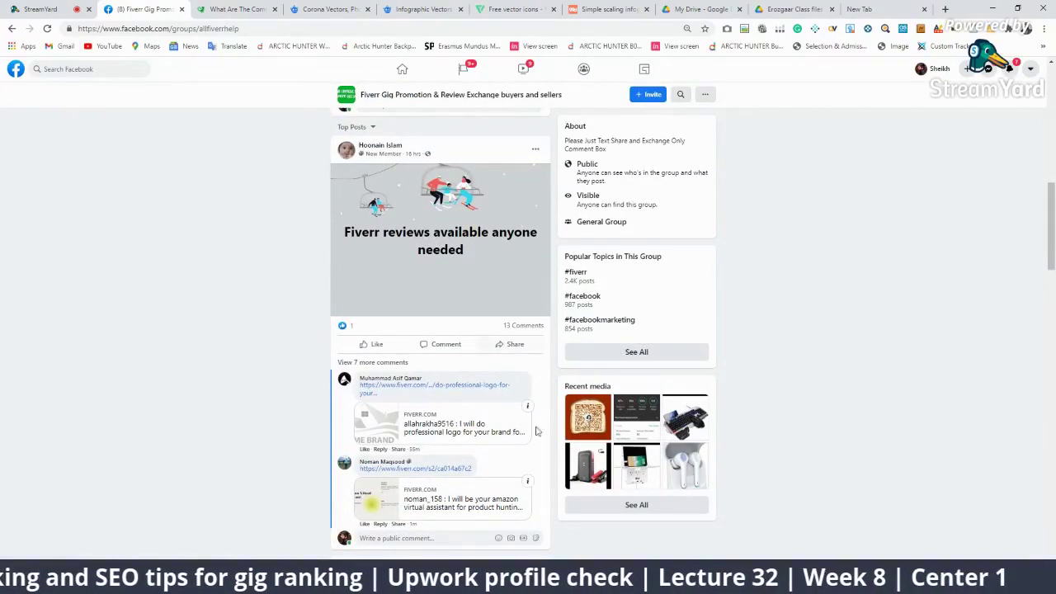
{"action": "scroll", "coordinate": [535, 430], "scroll_direction": "down", "scroll_amount": 3}
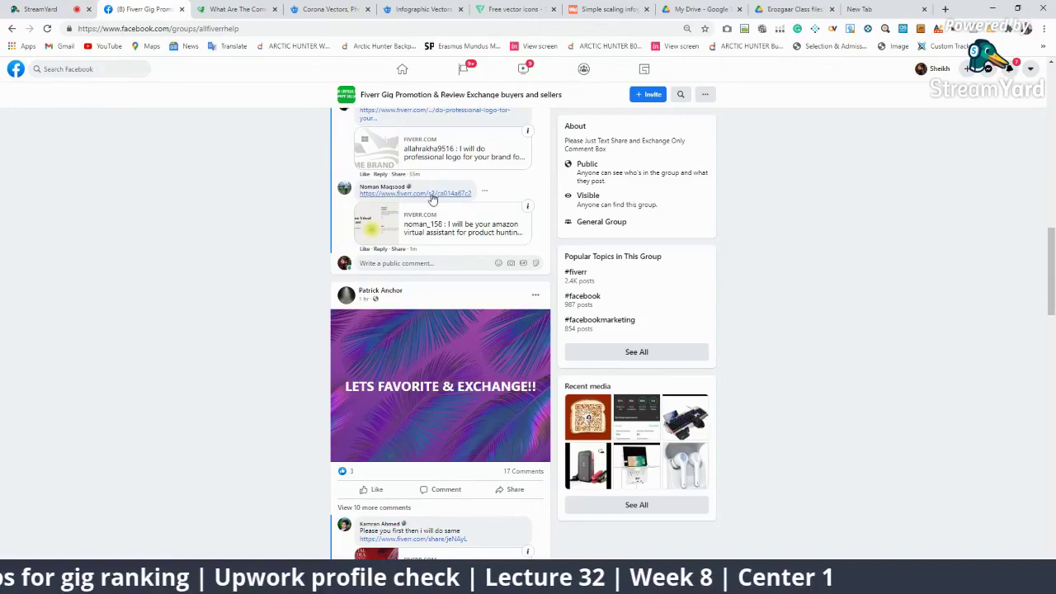
{"action": "scroll", "coordinate": [649, 407], "scroll_direction": "down", "scroll_amount": 3}
{"action": "scroll", "coordinate": [649, 407], "scroll_direction": "down", "scroll_amount": 3}
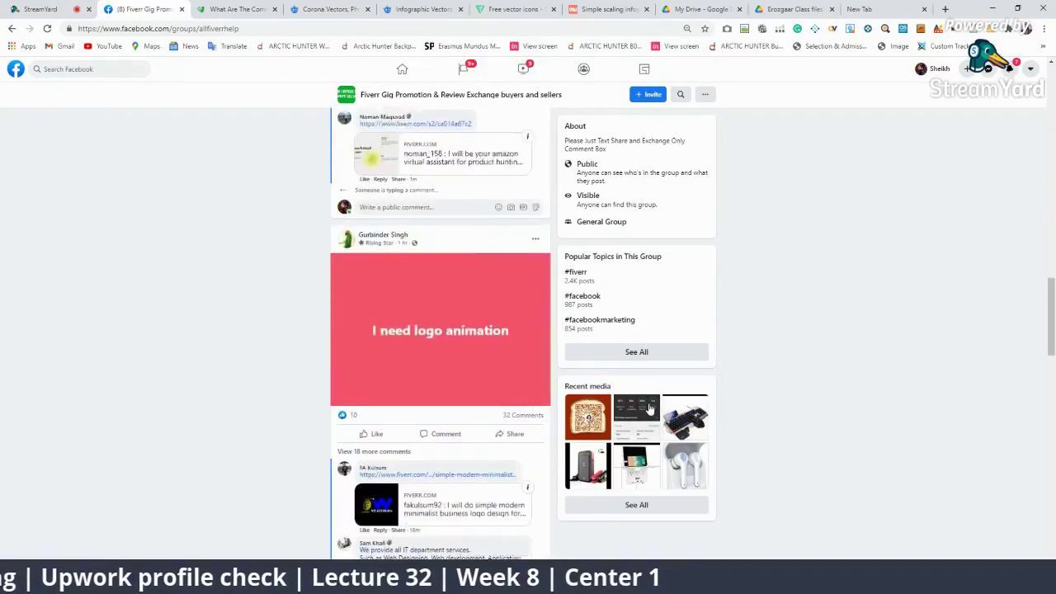
{"action": "scroll", "coordinate": [650, 408], "scroll_direction": "down", "scroll_amount": 1}
{"action": "scroll", "coordinate": [649, 407], "scroll_direction": "down", "scroll_amount": 3}
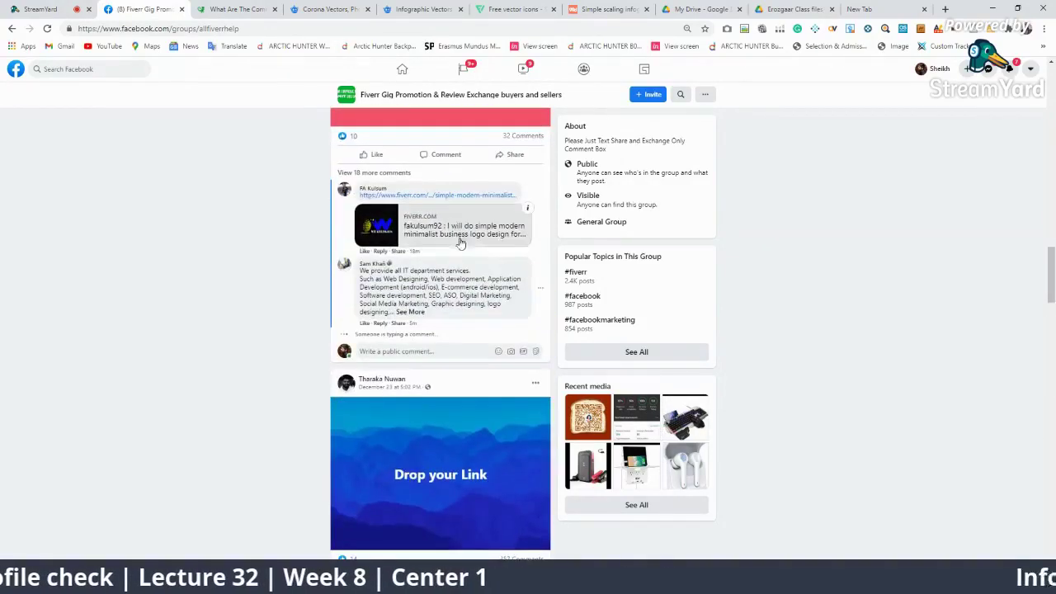
- Show the viewer's requirements-writing question on the broadcast, then switch to Illustrator
{"action": "left_click", "coordinate": [40, 9]}
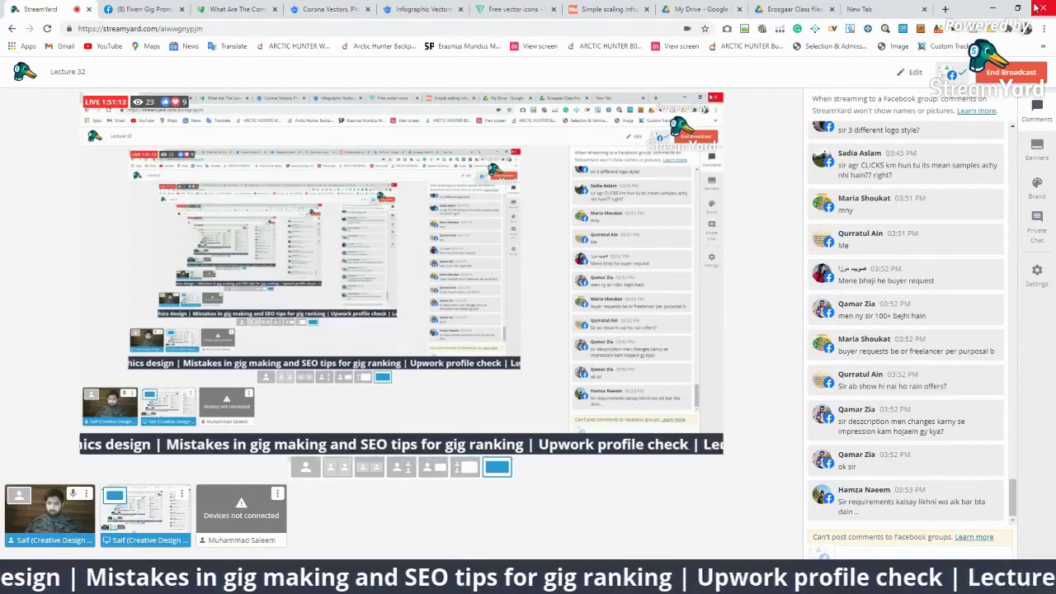
{"action": "left_click", "coordinate": [973, 510]}
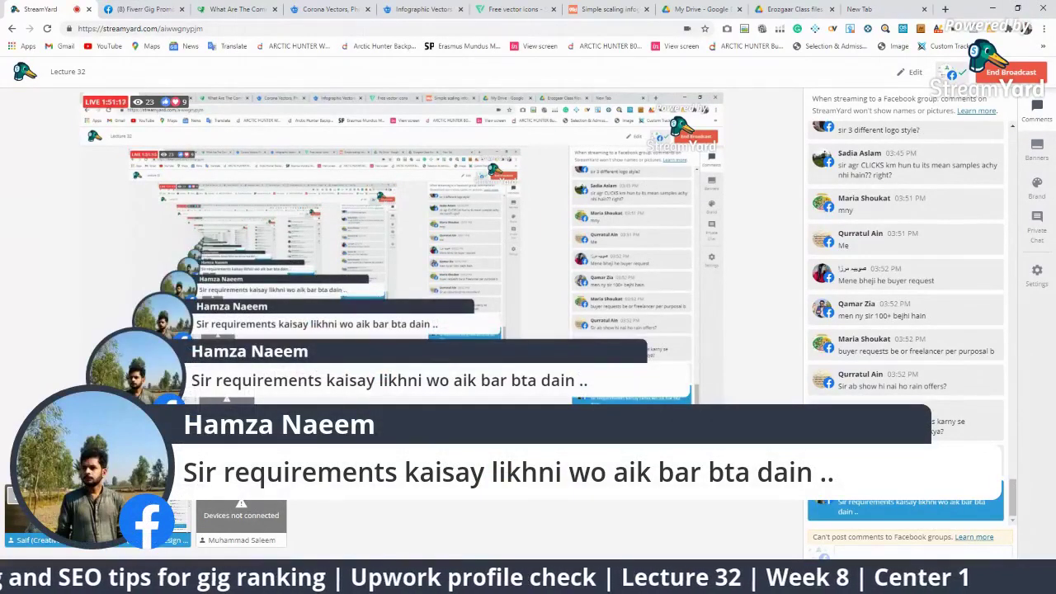
{"action": "key", "text": "alt+Tab"}
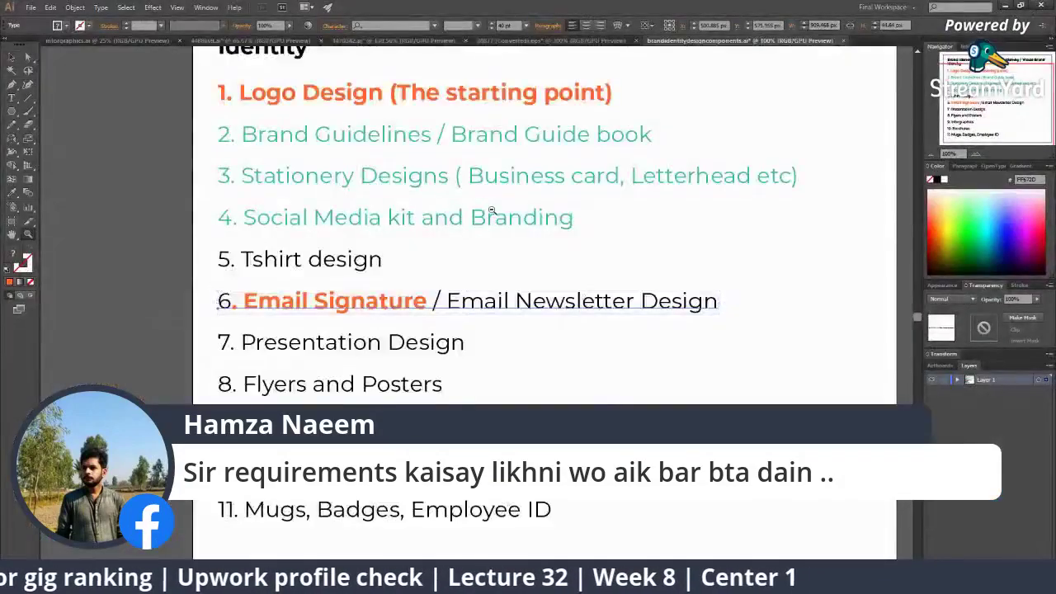
- Display the Infographic Design Requirements list in infographics.ai, then return to Chrome
{"action": "key", "text": "ctrl+minus"}
{"action": "key", "text": "ctrl+minus"}
{"action": "key", "text": "ctrl+minus"}
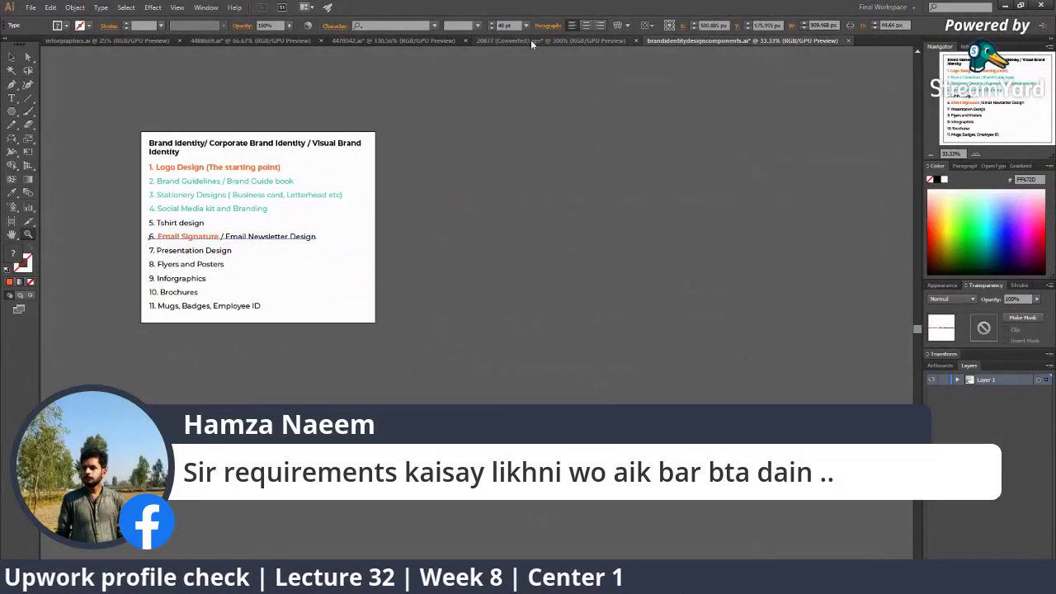
{"action": "left_click", "coordinate": [530, 40]}
{"action": "left_click", "coordinate": [107, 40]}
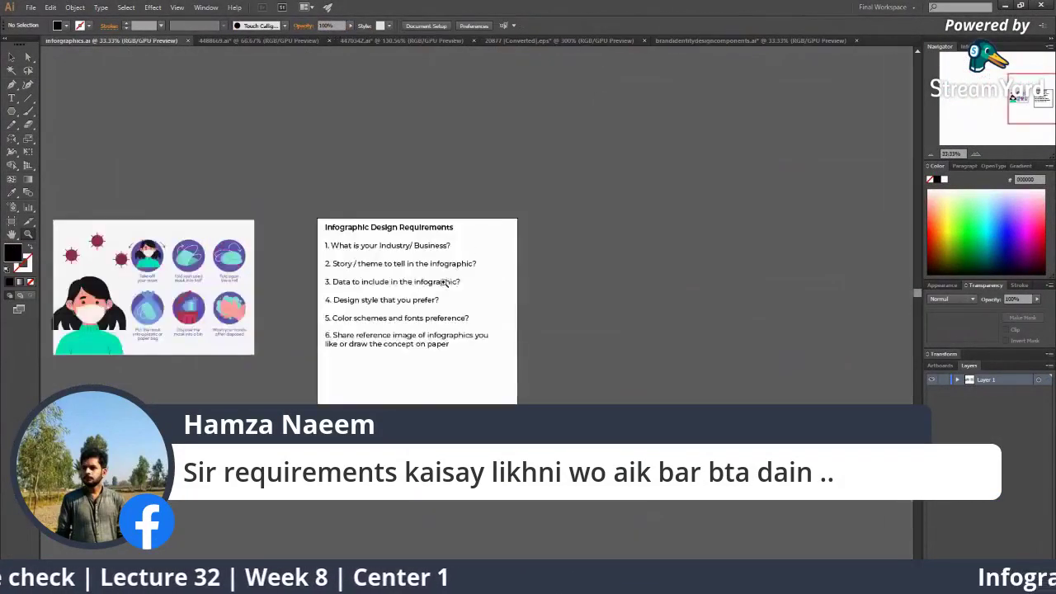
{"action": "key", "text": "ctrl+plus"}
{"action": "key", "text": "ctrl+plus"}
{"action": "key", "text": "ctrl+minus"}
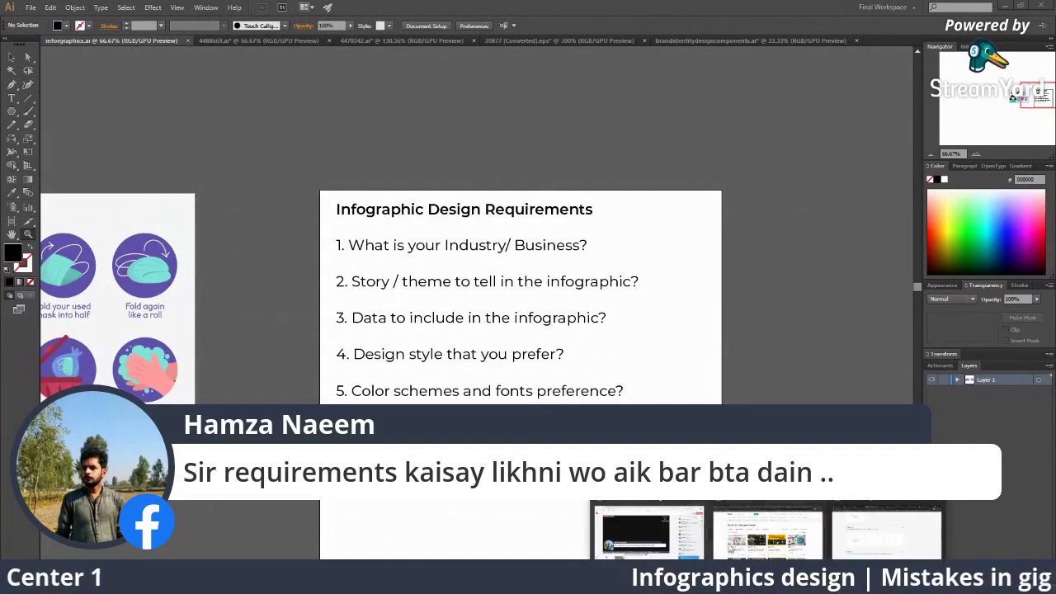
{"action": "key", "text": "alt+Tab"}
- Cycle through the open Fiverr tabs, including the gig gallery and infographic animation results
{"action": "left_click", "coordinate": [50, 9]}
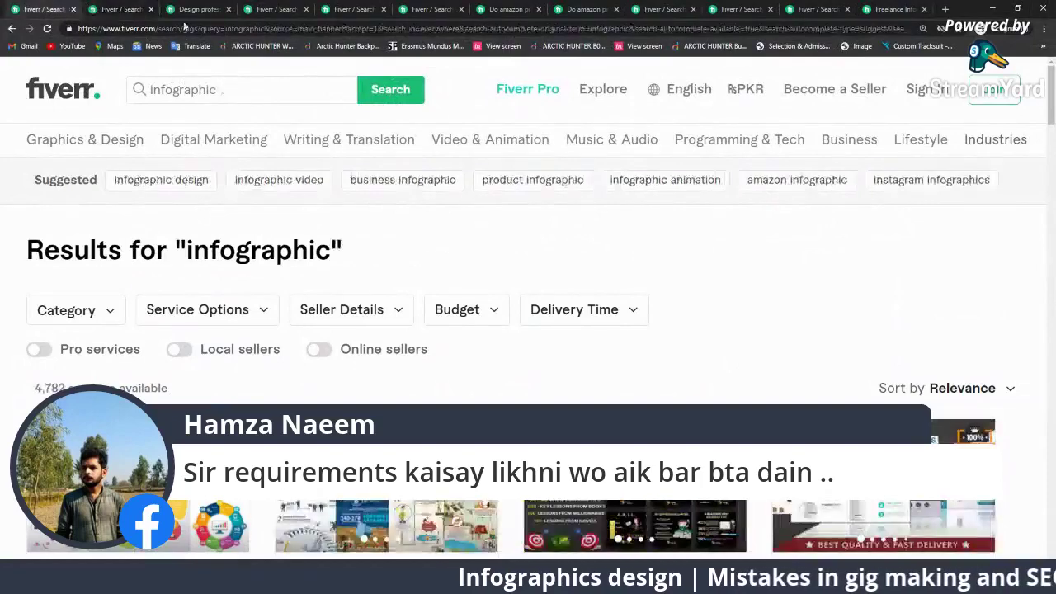
{"action": "left_click", "coordinate": [198, 8]}
{"action": "left_click", "coordinate": [346, 8]}
{"action": "left_click", "coordinate": [507, 9]}
{"action": "left_click", "coordinate": [586, 8]}
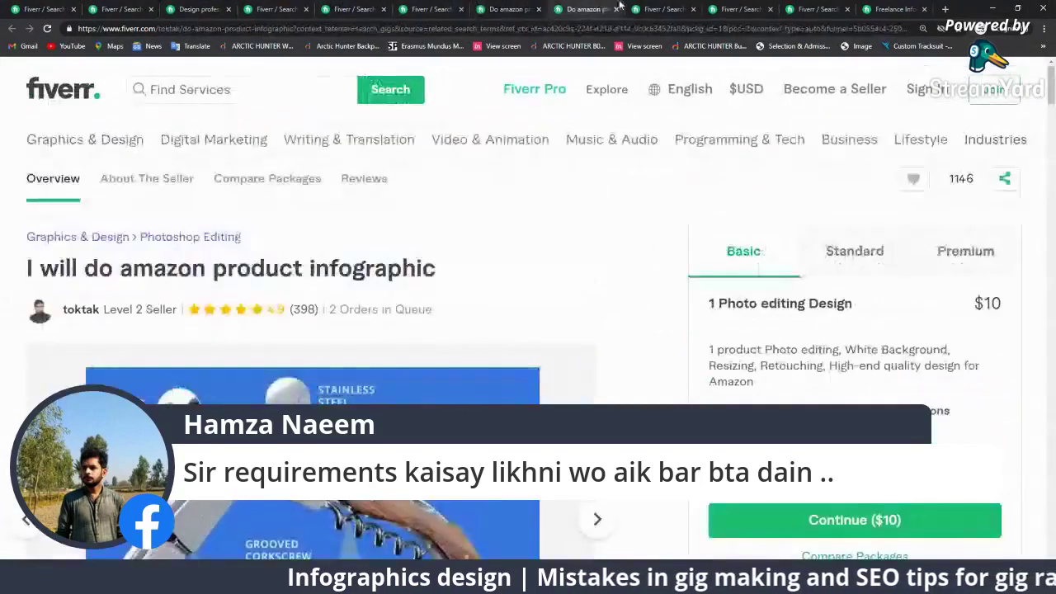
{"action": "left_click", "coordinate": [664, 8]}
{"action": "left_click", "coordinate": [739, 9]}
{"action": "left_click", "coordinate": [817, 8]}
- Revisit the presentation and amazon infographic tabs, then reload the 'infographic' search results
{"action": "left_click", "coordinate": [355, 8]}
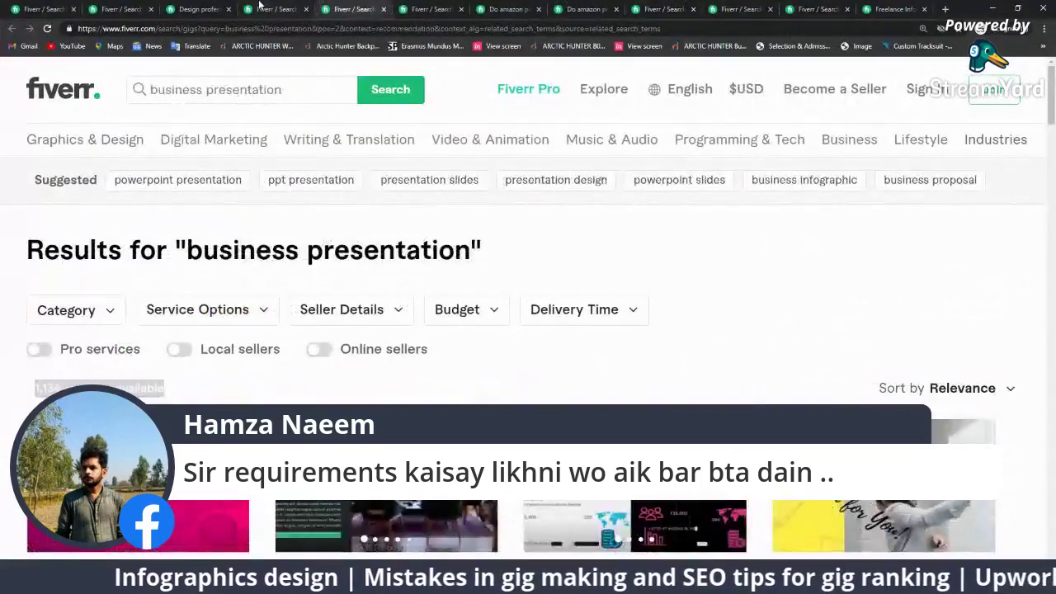
{"action": "left_click", "coordinate": [264, 8]}
{"action": "left_click", "coordinate": [202, 9]}
{"action": "left_click", "coordinate": [354, 8]}
{"action": "left_click", "coordinate": [429, 8]}
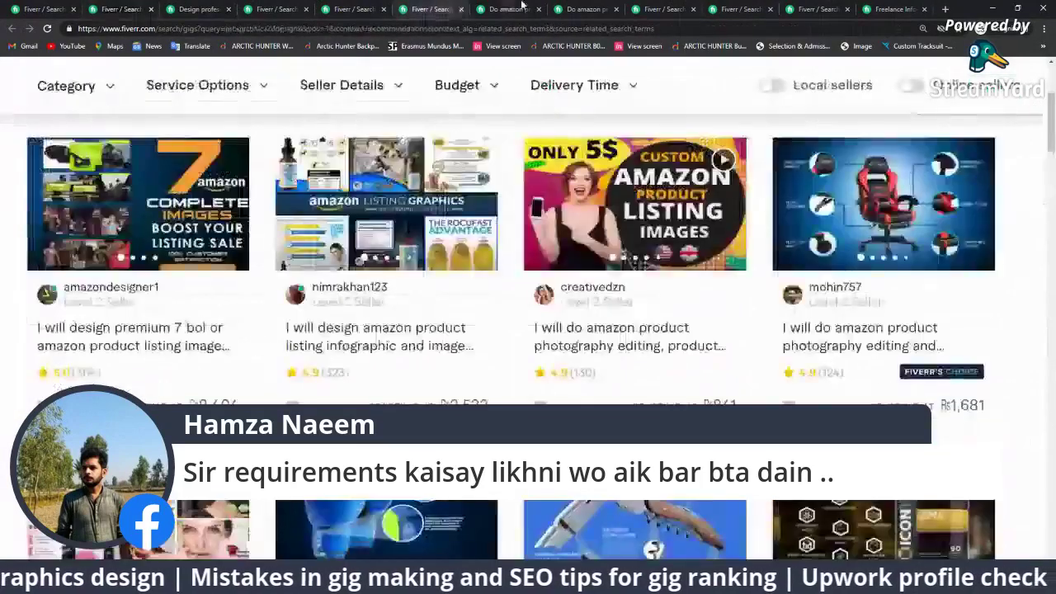
{"action": "left_click", "coordinate": [507, 8]}
{"action": "left_click", "coordinate": [816, 9]}
{"action": "left_click", "coordinate": [739, 8]}
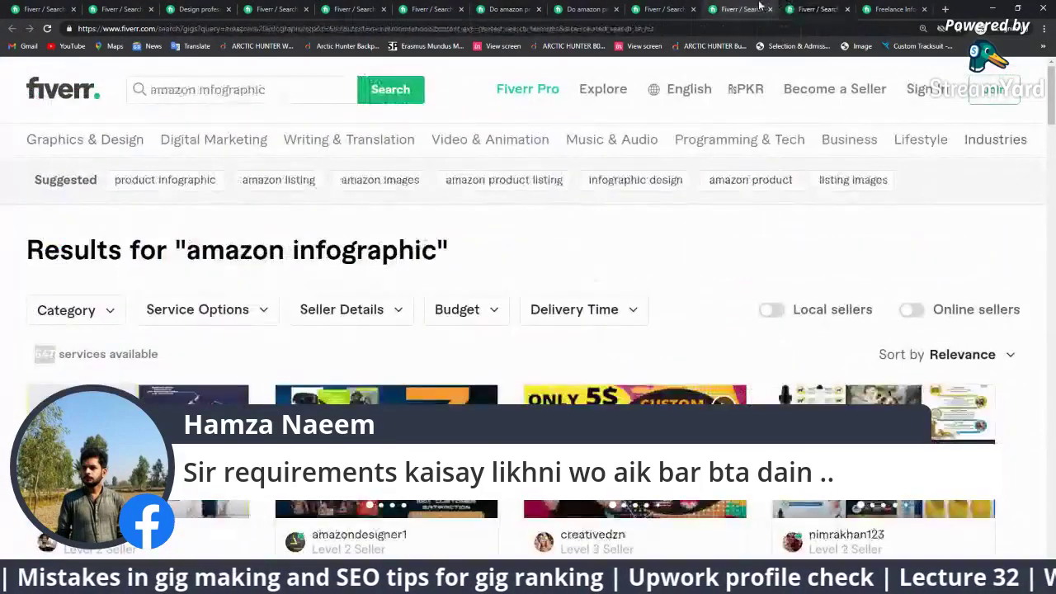
{"action": "left_click", "coordinate": [664, 8]}
{"action": "left_click", "coordinate": [594, 9]}
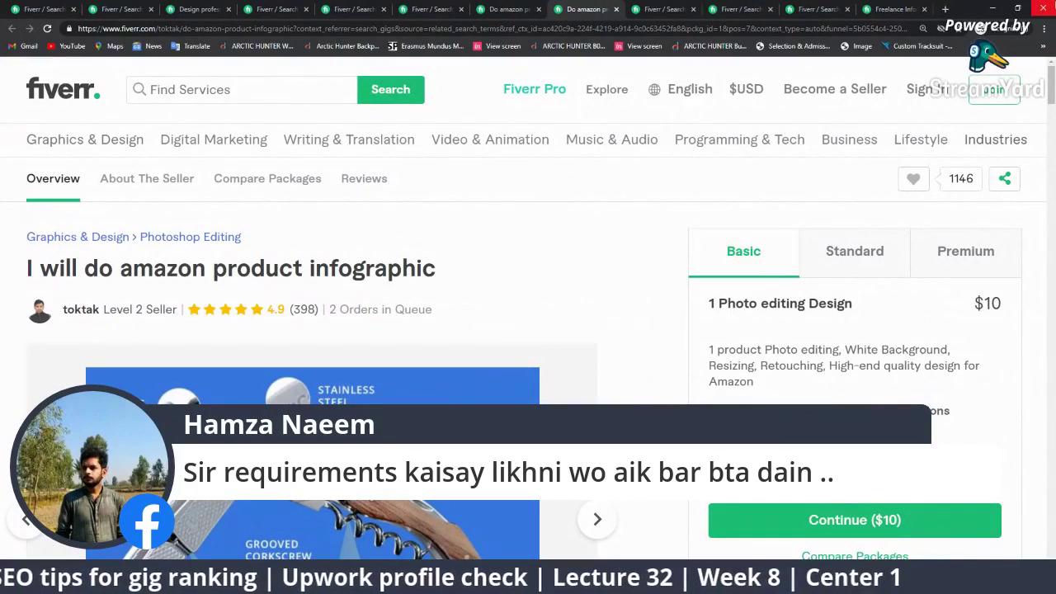
{"action": "left_click", "coordinate": [41, 8]}
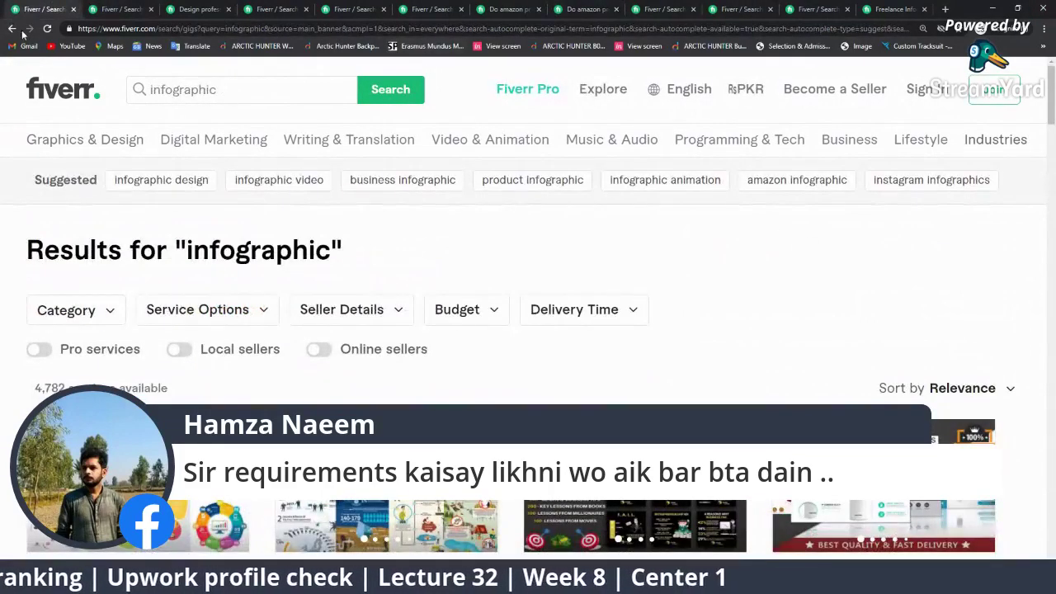
{"action": "left_click", "coordinate": [47, 28]}
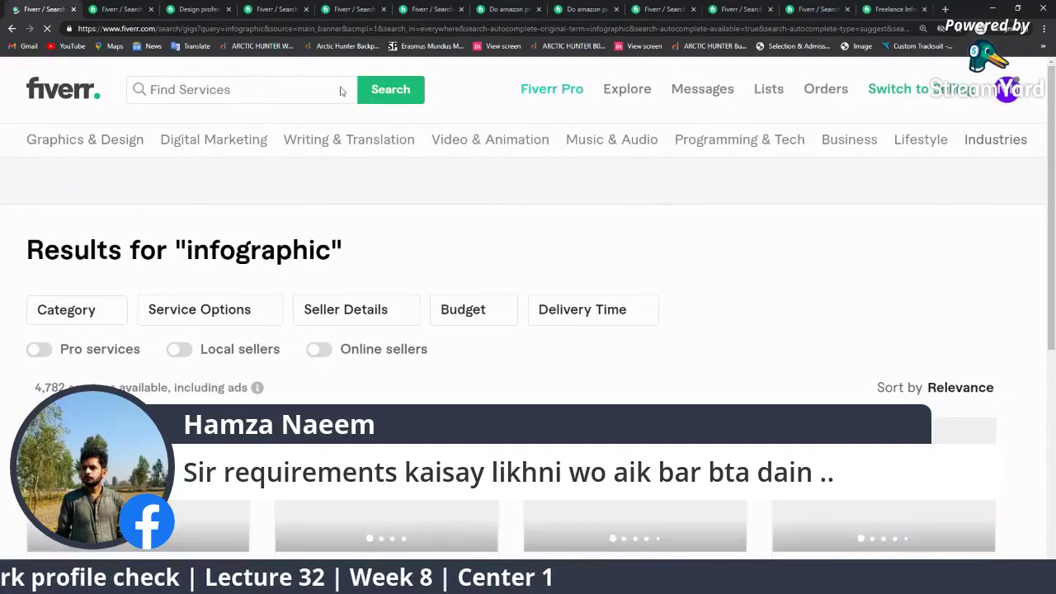
- Switch to selling and open the handwritten signature logo draft gig for editing
{"action": "left_click", "coordinate": [894, 91]}
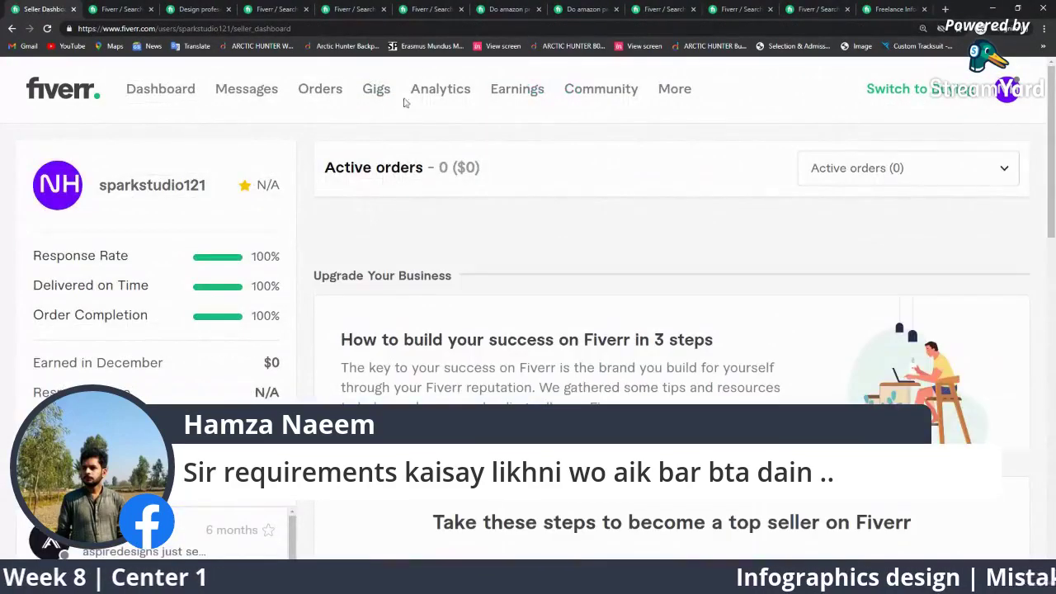
{"action": "left_click", "coordinate": [419, 229]}
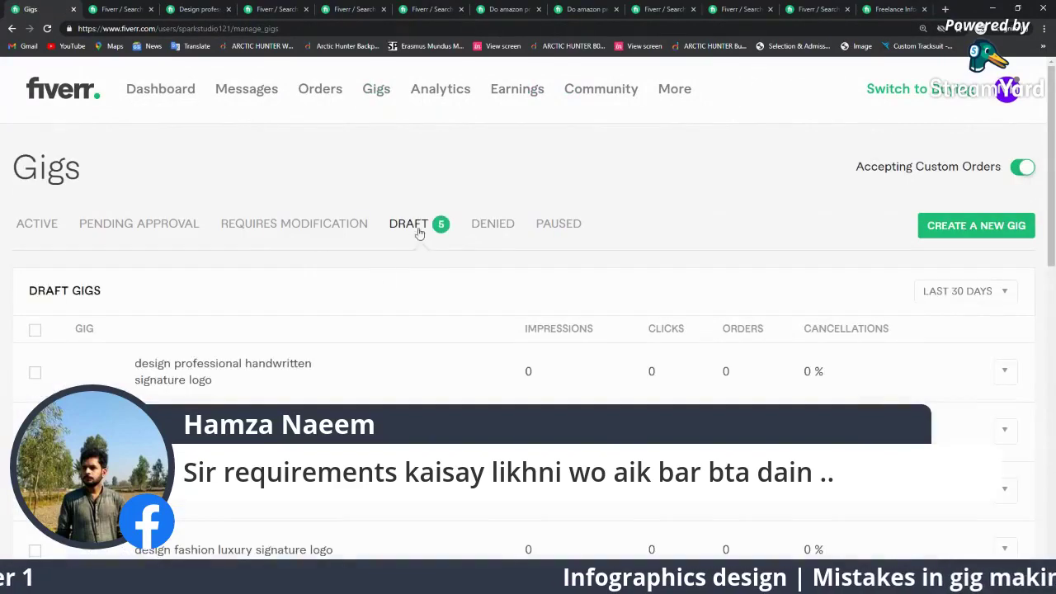
{"action": "left_click", "coordinate": [1009, 370]}
{"action": "left_click", "coordinate": [990, 372]}
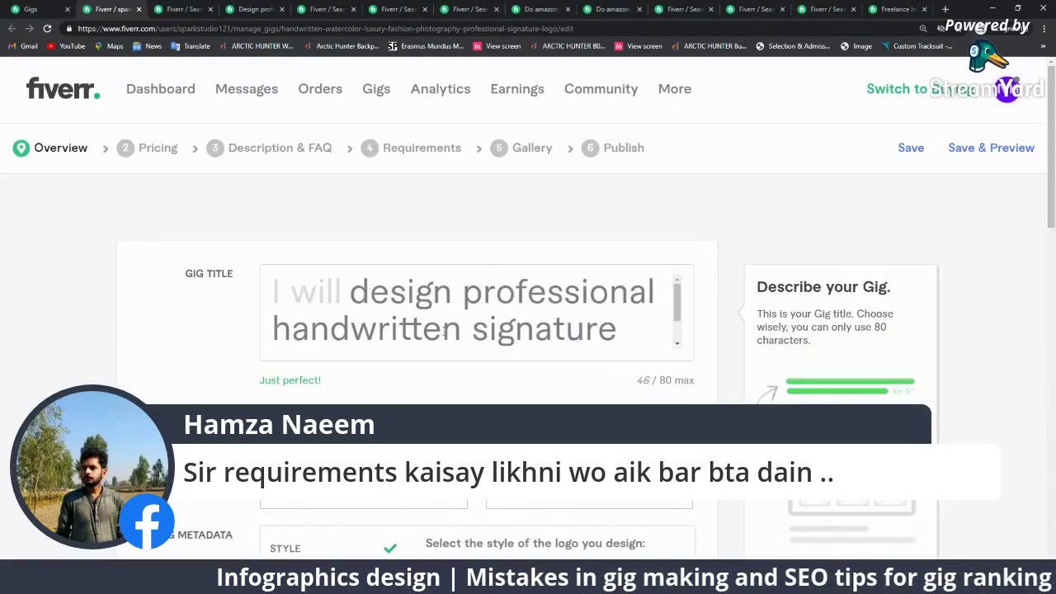
- Save the Pricing and Description & FAQ steps to reach Requirements
{"action": "scroll", "coordinate": [512, 302], "scroll_direction": "down", "scroll_amount": 3}
{"action": "scroll", "coordinate": [513, 302], "scroll_direction": "down", "scroll_amount": 5}
{"action": "scroll", "coordinate": [478, 247], "scroll_direction": "down", "scroll_amount": 3}
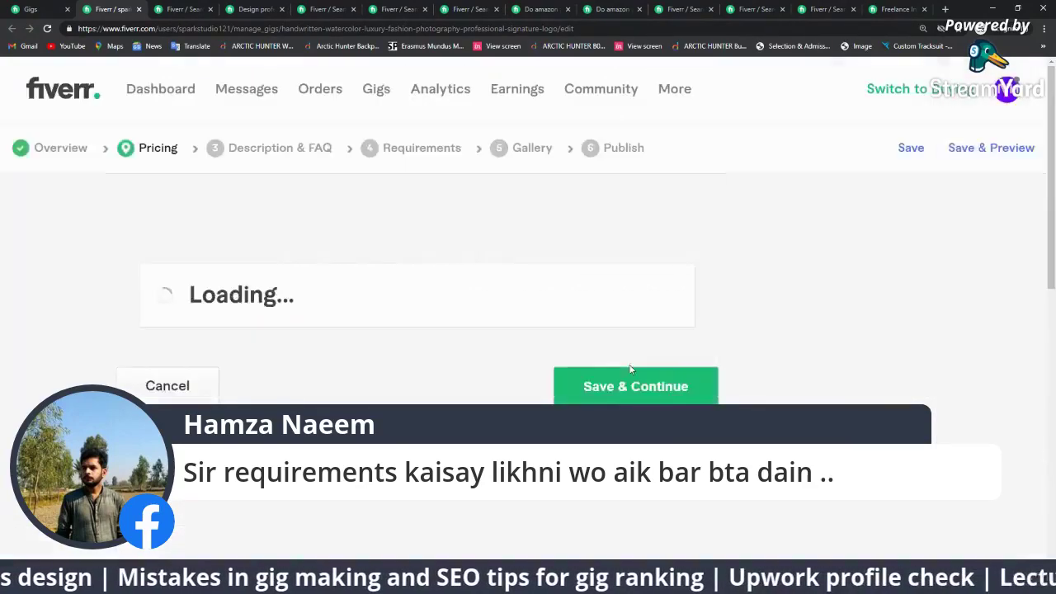
{"action": "scroll", "coordinate": [412, 247], "scroll_direction": "down", "scroll_amount": 4}
{"action": "scroll", "coordinate": [657, 197], "scroll_direction": "down", "scroll_amount": 5}
{"action": "scroll", "coordinate": [656, 196], "scroll_direction": "down", "scroll_amount": 5}
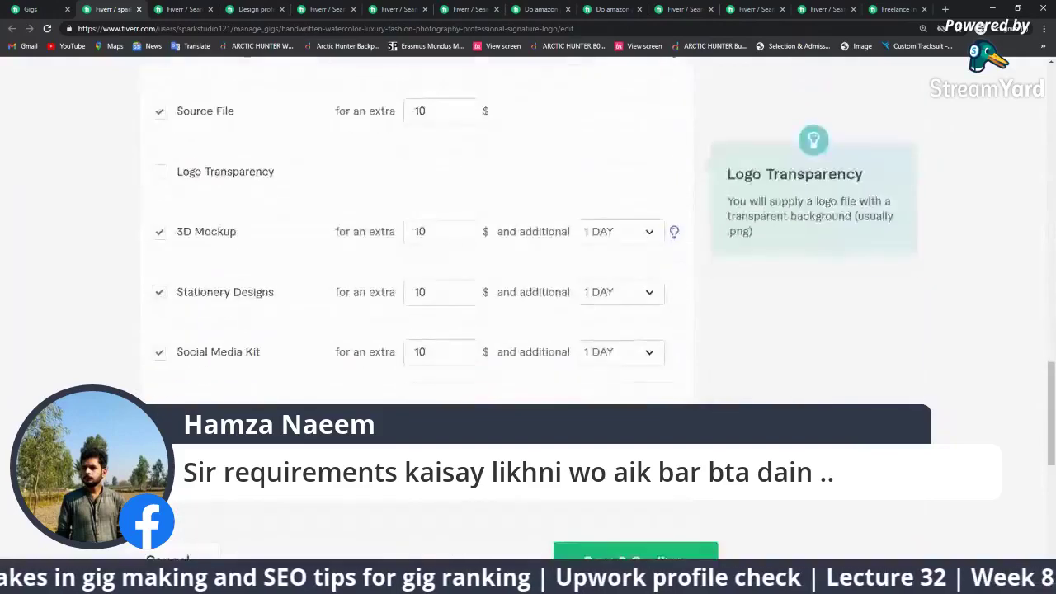
{"action": "scroll", "coordinate": [657, 196], "scroll_direction": "down", "scroll_amount": 5}
{"action": "left_click", "coordinate": [656, 194]}
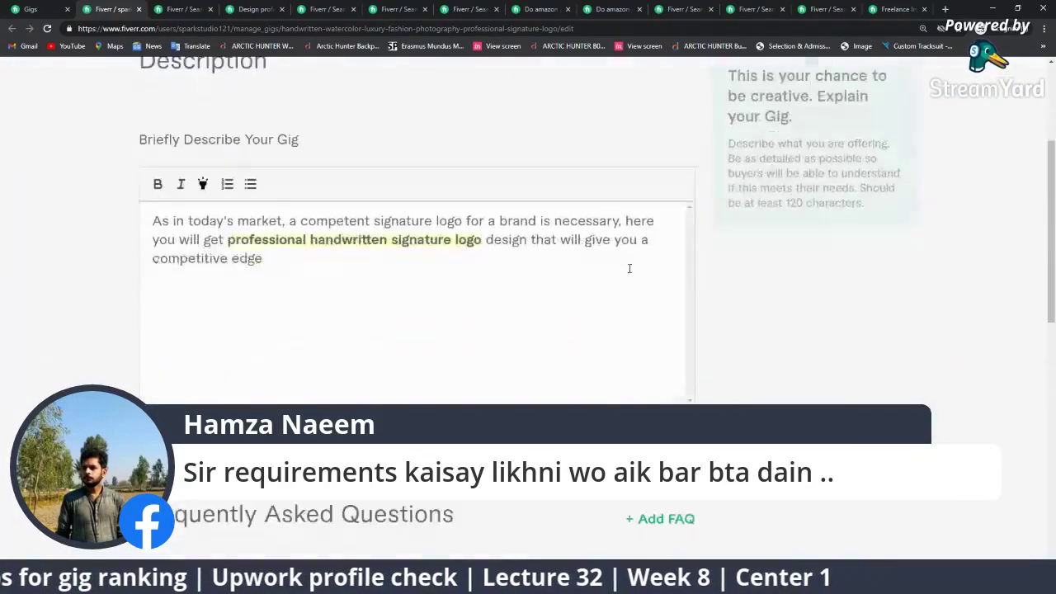
{"action": "scroll", "coordinate": [652, 297], "scroll_direction": "down", "scroll_amount": 4}
{"action": "scroll", "coordinate": [675, 329], "scroll_direction": "down", "scroll_amount": 3}
{"action": "left_click", "coordinate": [634, 169]}
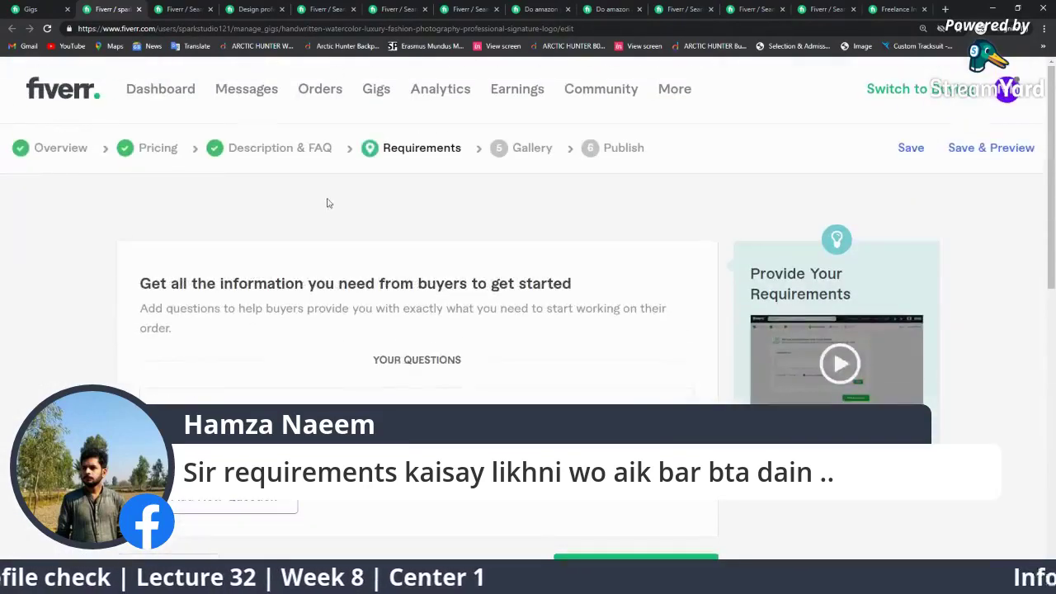
- Start a new buyer question and paste the industry/business line copied from Illustrator
{"action": "left_click", "coordinate": [272, 505]}
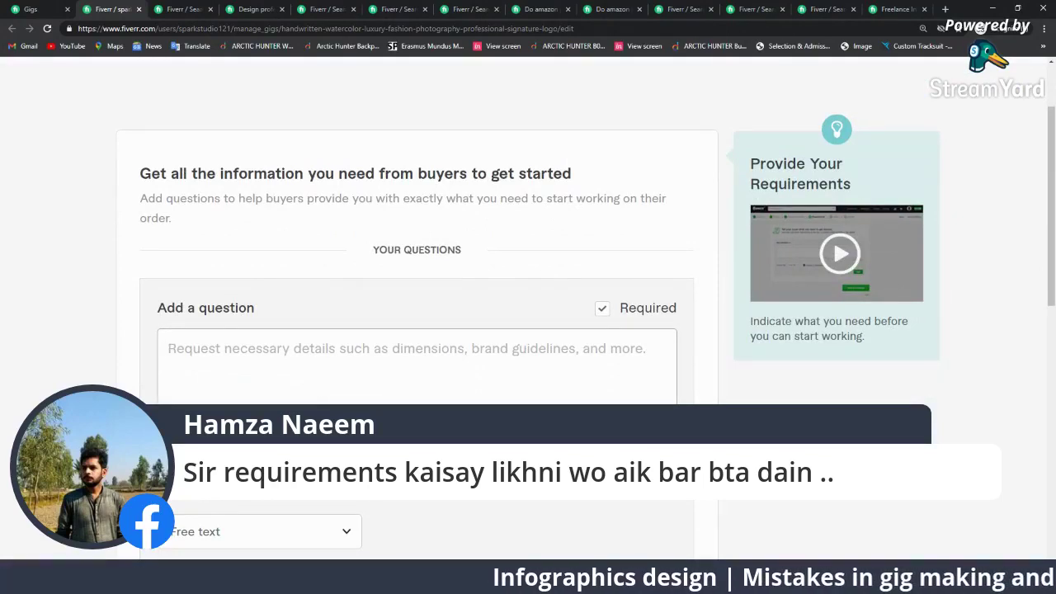
{"action": "key", "text": "alt+Tab"}
{"action": "left_click", "coordinate": [563, 249]}
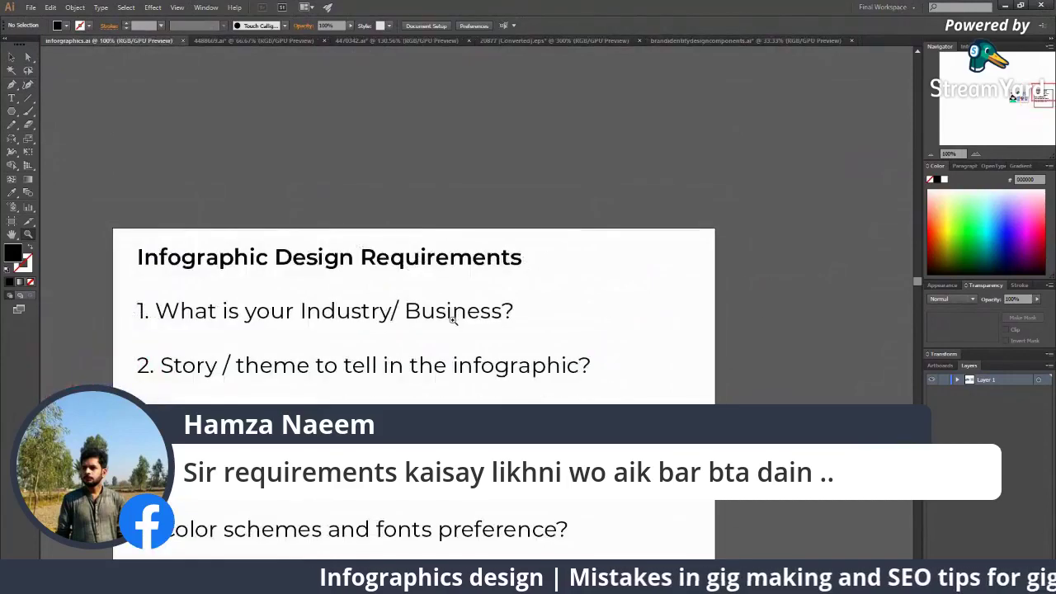
{"action": "key", "text": "t"}
{"action": "triple_click", "coordinate": [453, 313]}
{"action": "key", "text": "ctrl+c"}
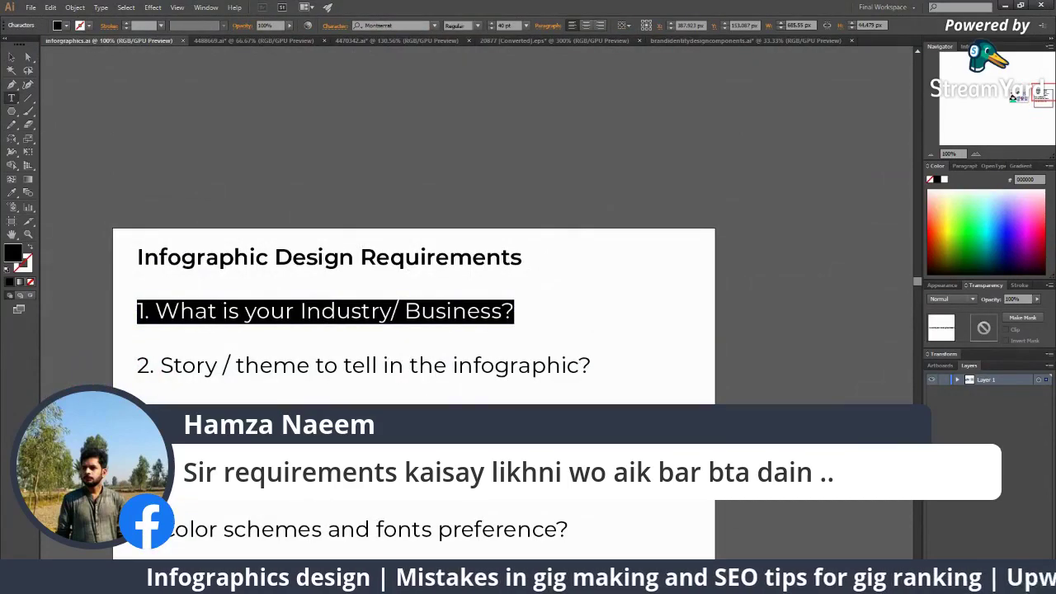
{"action": "key", "text": "alt+Tab"}
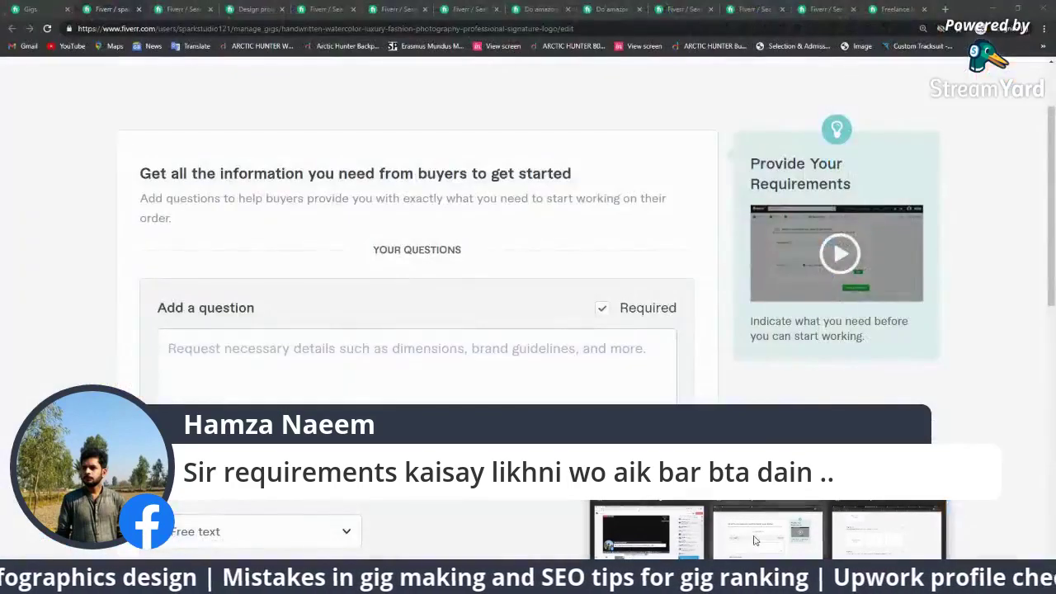
{"action": "key", "text": "ctrl+v"}
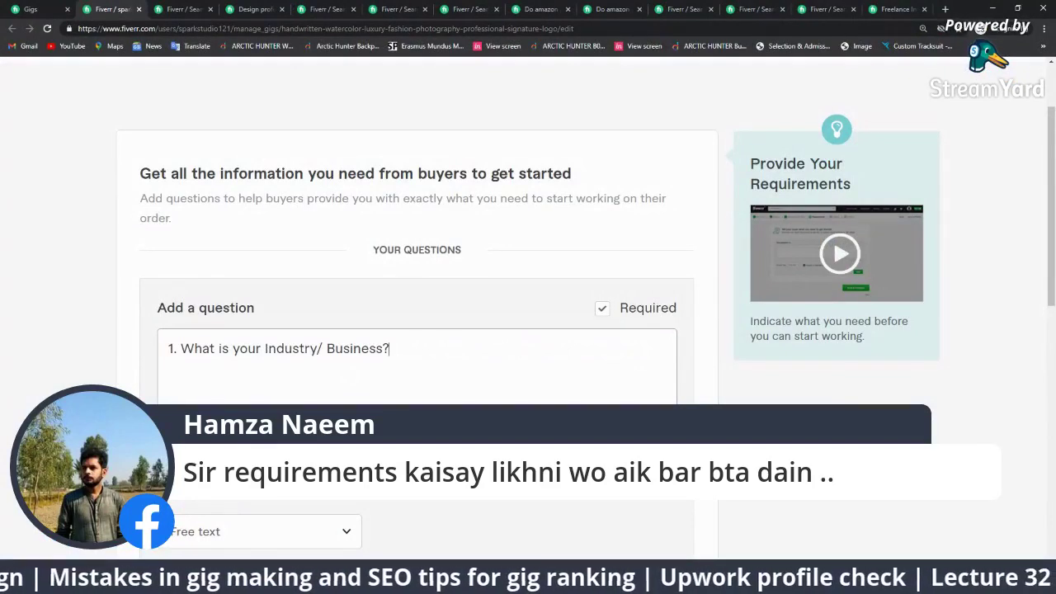
- Paste the story/theme requirement line from Illustrator as the question's second line
{"action": "key", "text": "alt+Tab"}
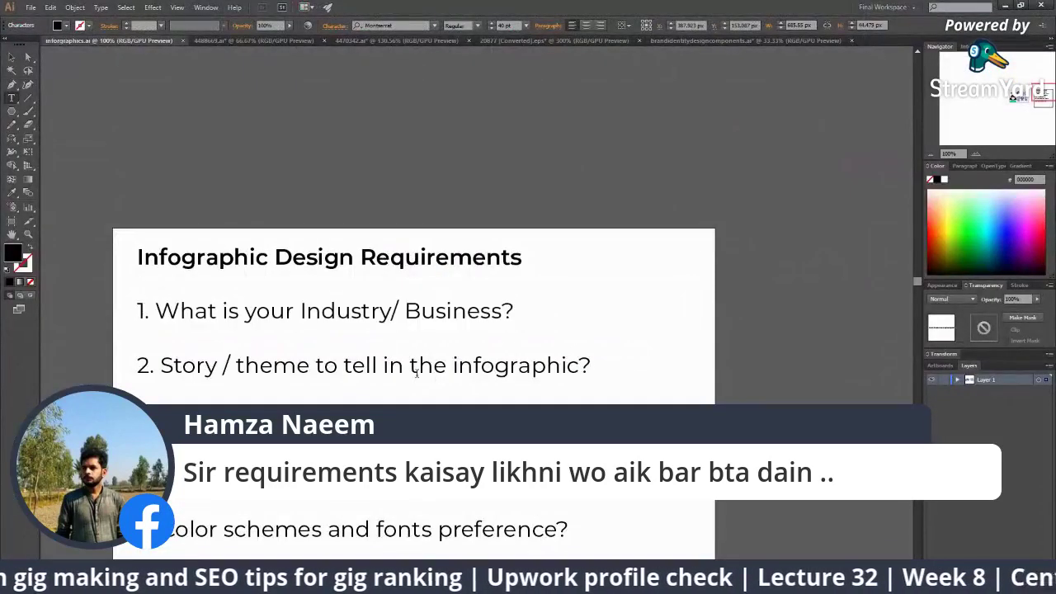
{"action": "triple_click", "coordinate": [413, 365]}
{"action": "key", "text": "ctrl+c"}
{"action": "key", "text": "alt+Tab"}
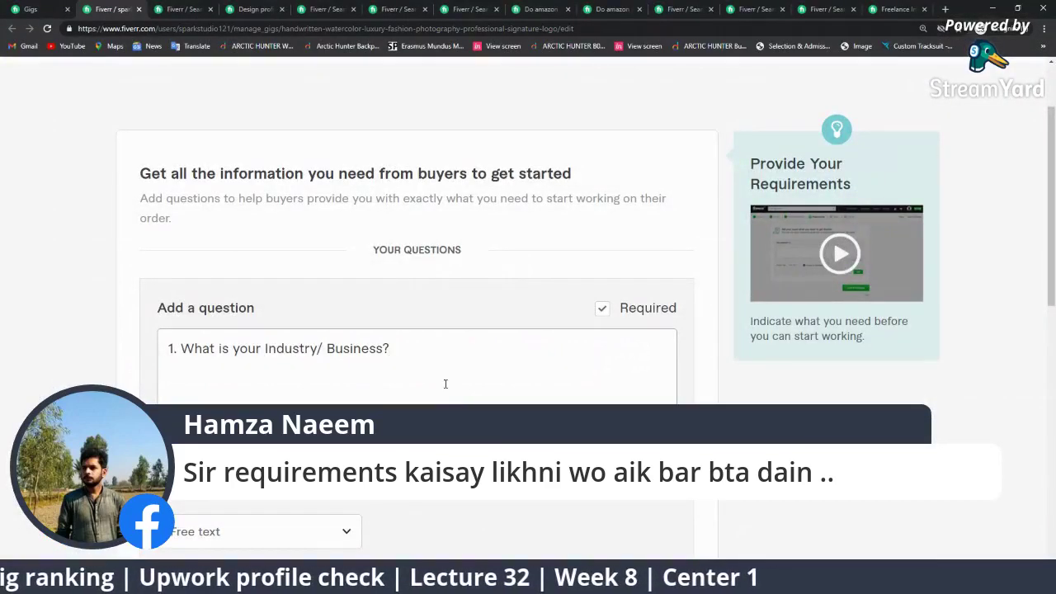
{"action": "key", "text": "ctrl+v"}
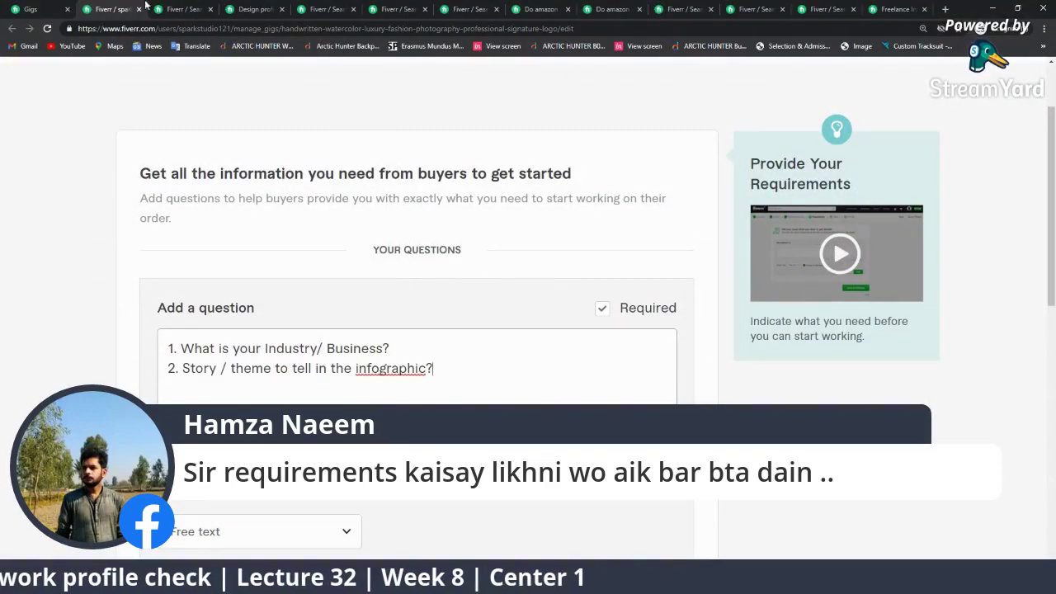
{"action": "key", "text": "alt+Tab"}
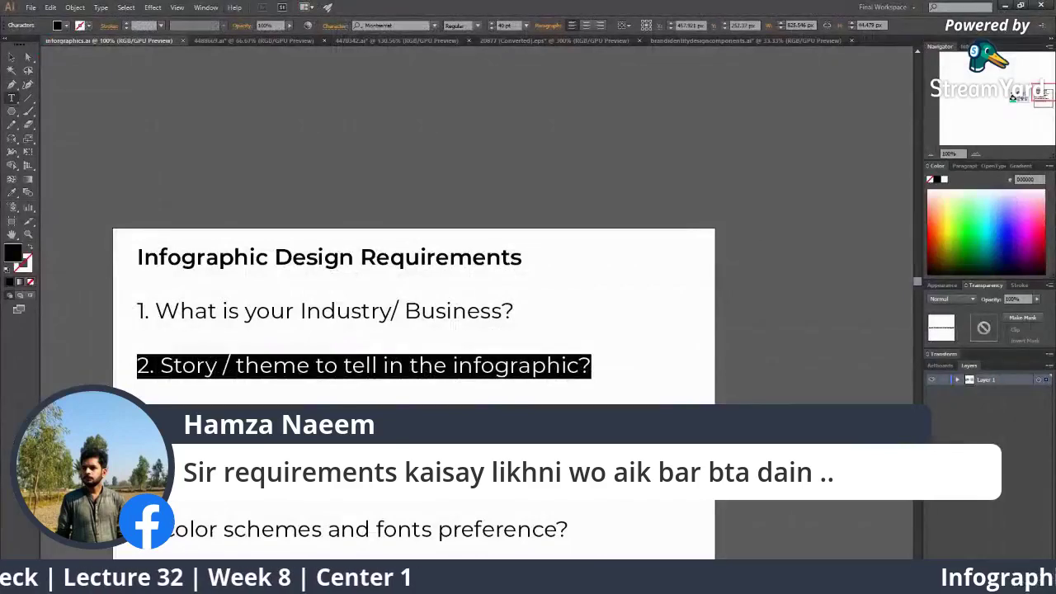
{"action": "key", "text": "alt+Tab"}
{"action": "left_click", "coordinate": [815, 547]}
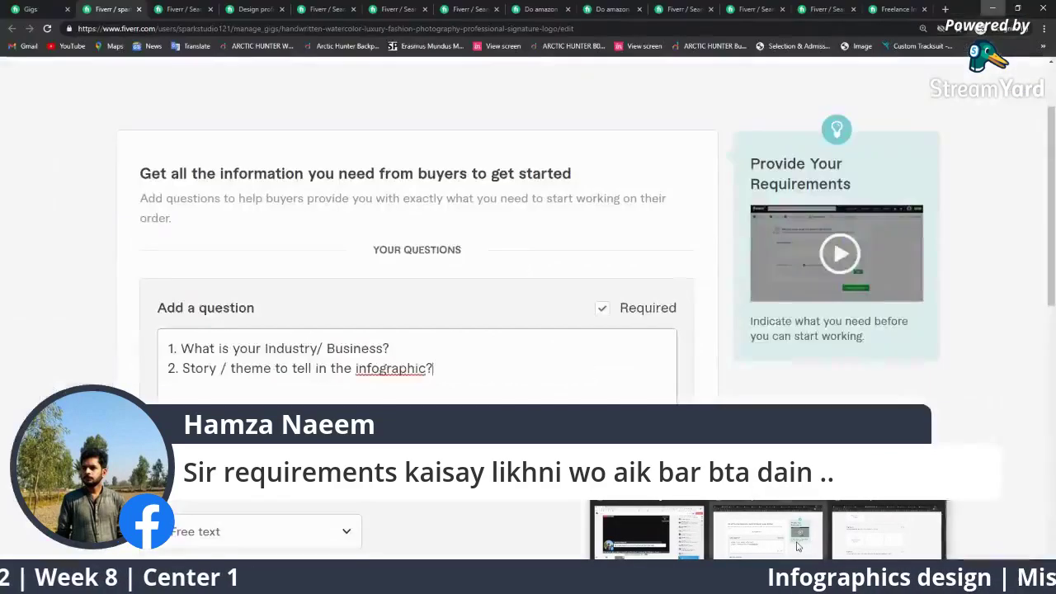
- Add the new question, delete the 'Hello' question, save requirements, then return to StreamYard
{"action": "scroll", "coordinate": [279, 317], "scroll_direction": "down", "scroll_amount": 2}
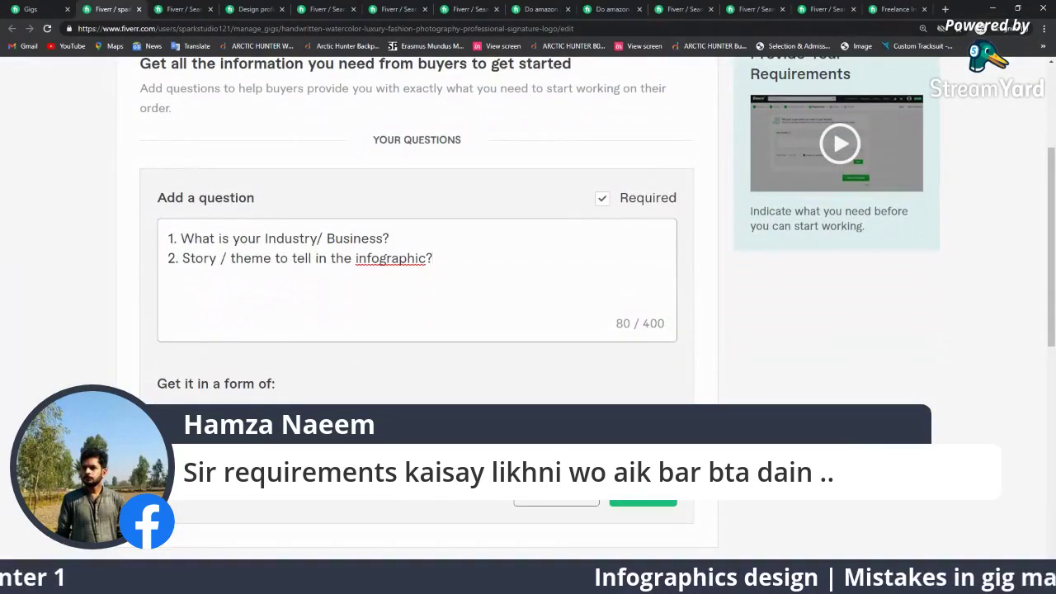
{"action": "left_click", "coordinate": [642, 502]}
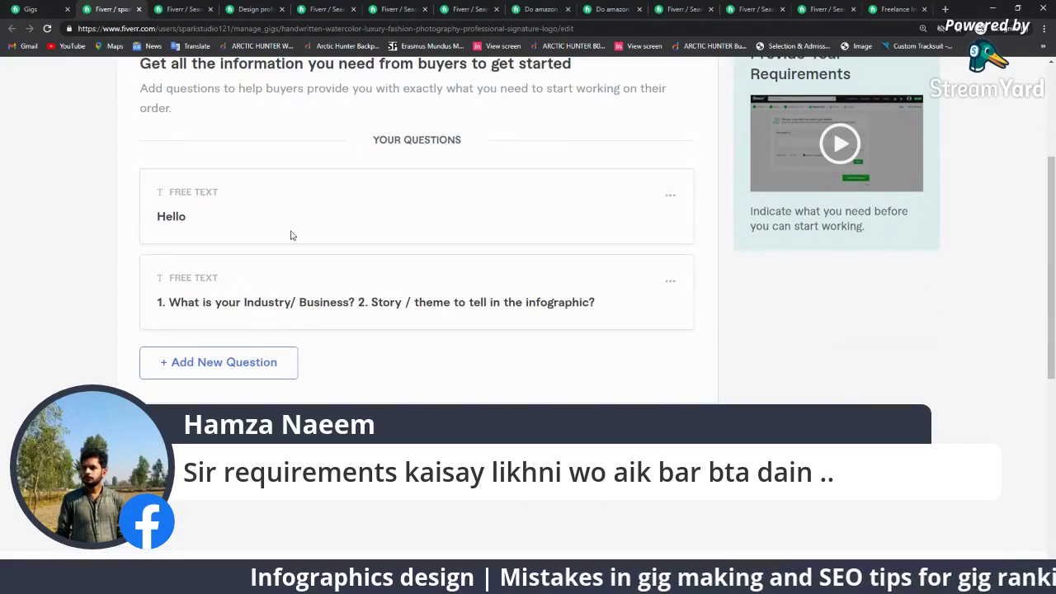
{"action": "left_click", "coordinate": [669, 196]}
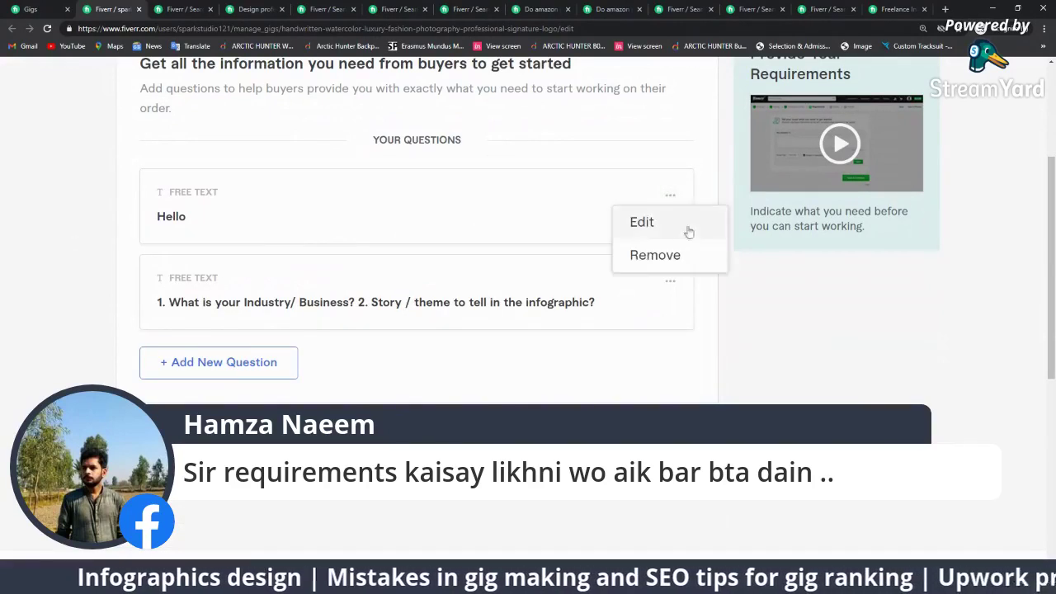
{"action": "left_click", "coordinate": [663, 258]}
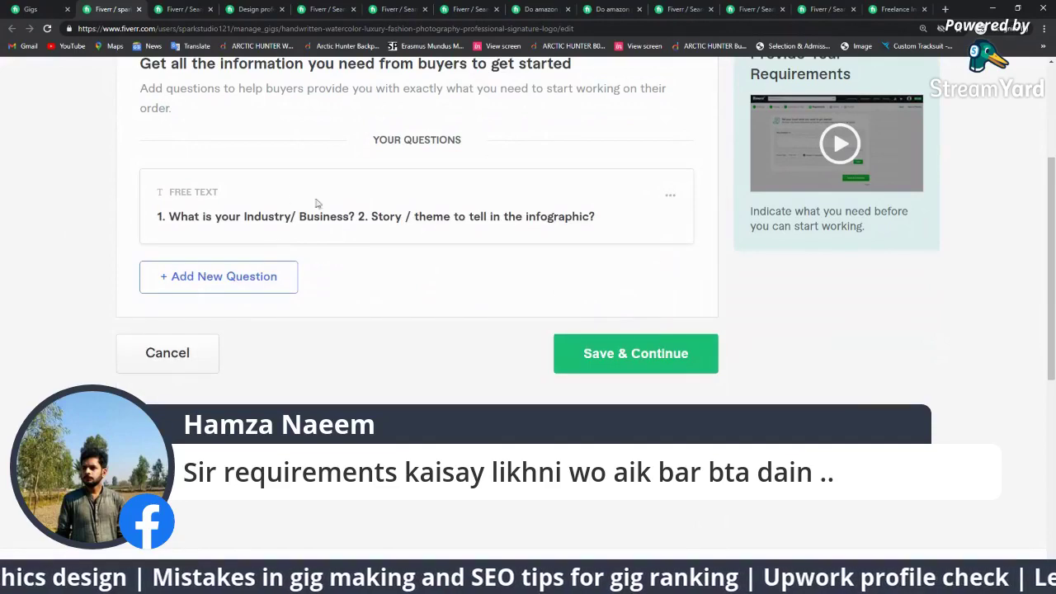
{"action": "left_click", "coordinate": [643, 359]}
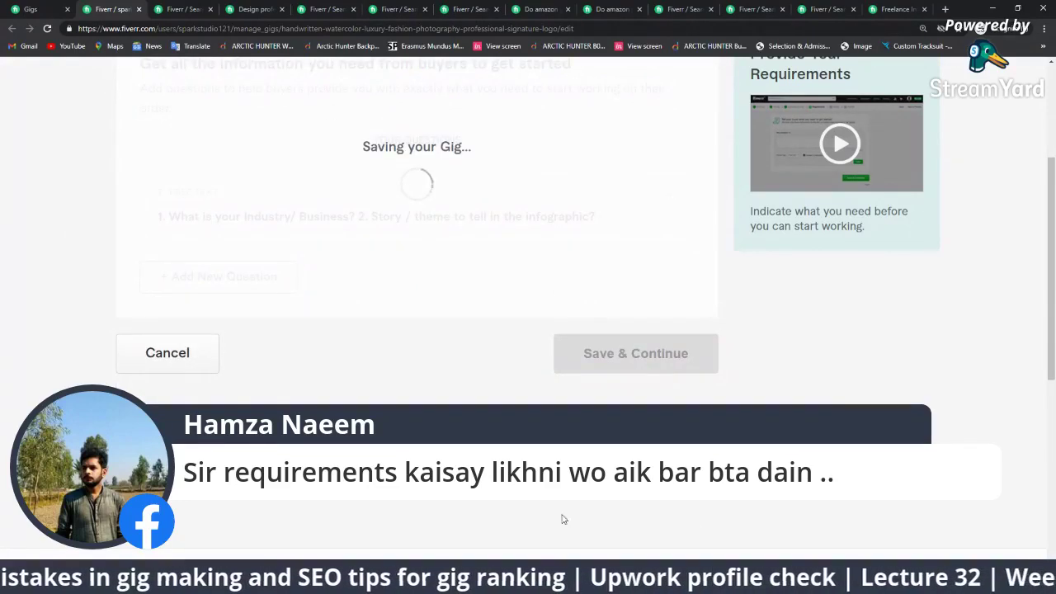
{"action": "left_click", "coordinate": [992, 7]}
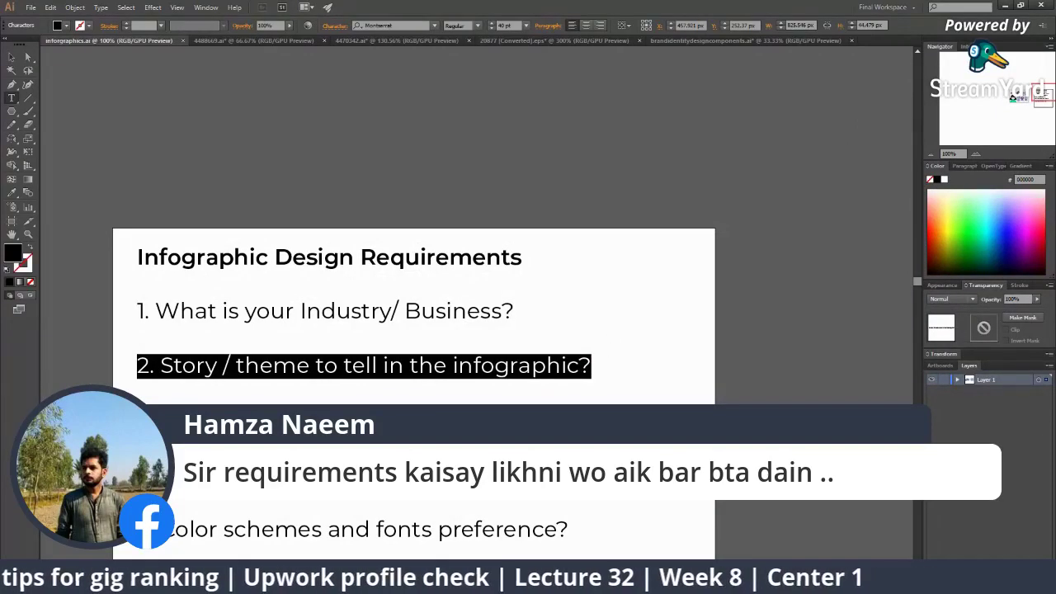
{"action": "left_click", "coordinate": [660, 528]}
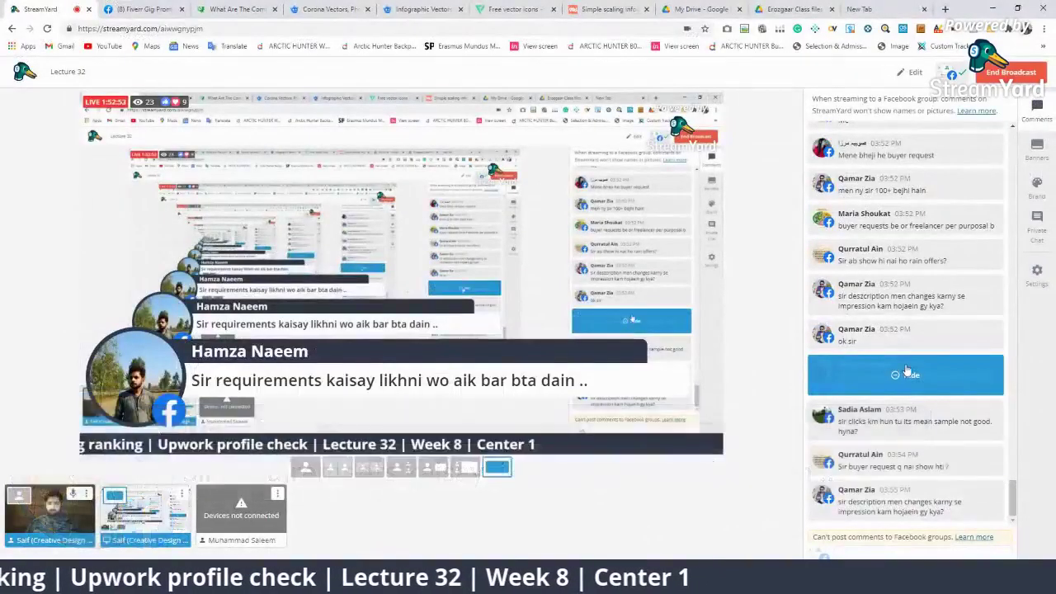
- Hide the viewer's question about writing requirements from the live broadcast
{"action": "left_click", "coordinate": [905, 373]}
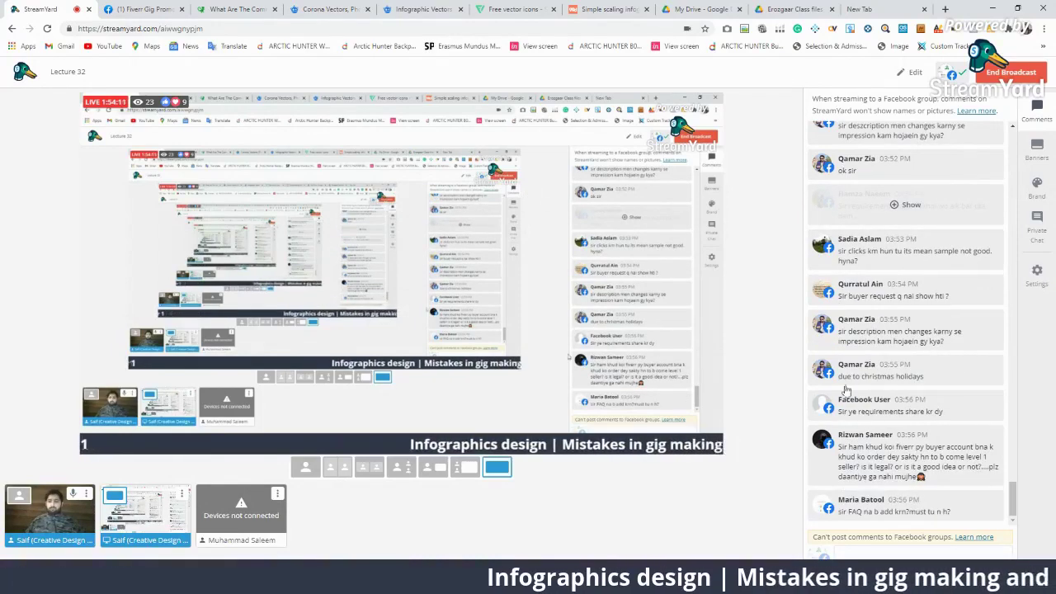
- Feature the viewer comment 'sir FAQ na b add krn?must tu n h?' on the broadcast
{"action": "left_click", "coordinate": [905, 505]}
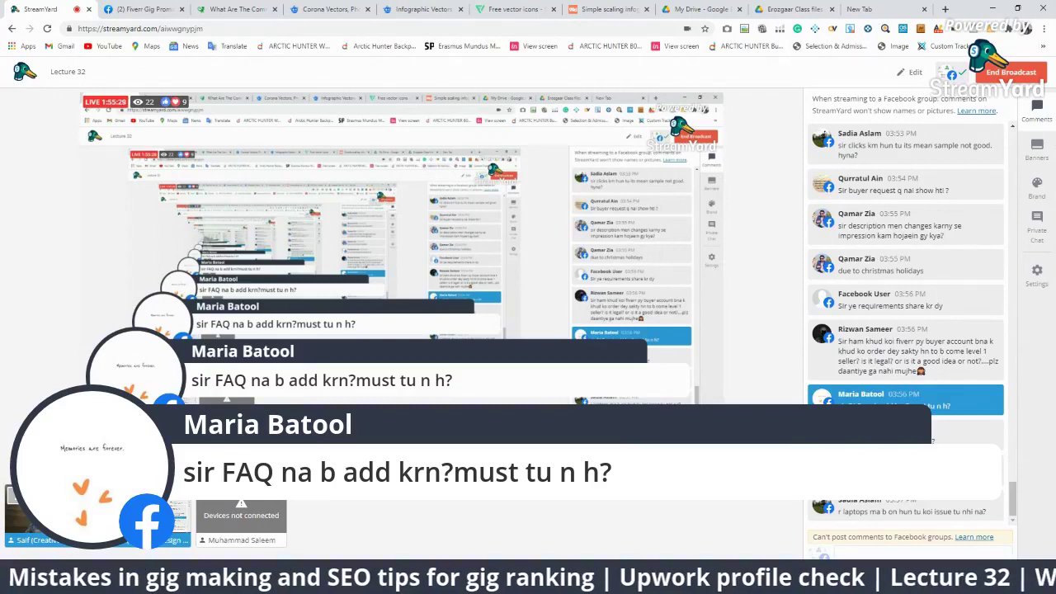
- Hide the featured FAQ question comment so only the lecture-title banner remains
{"action": "left_click", "coordinate": [837, 396]}
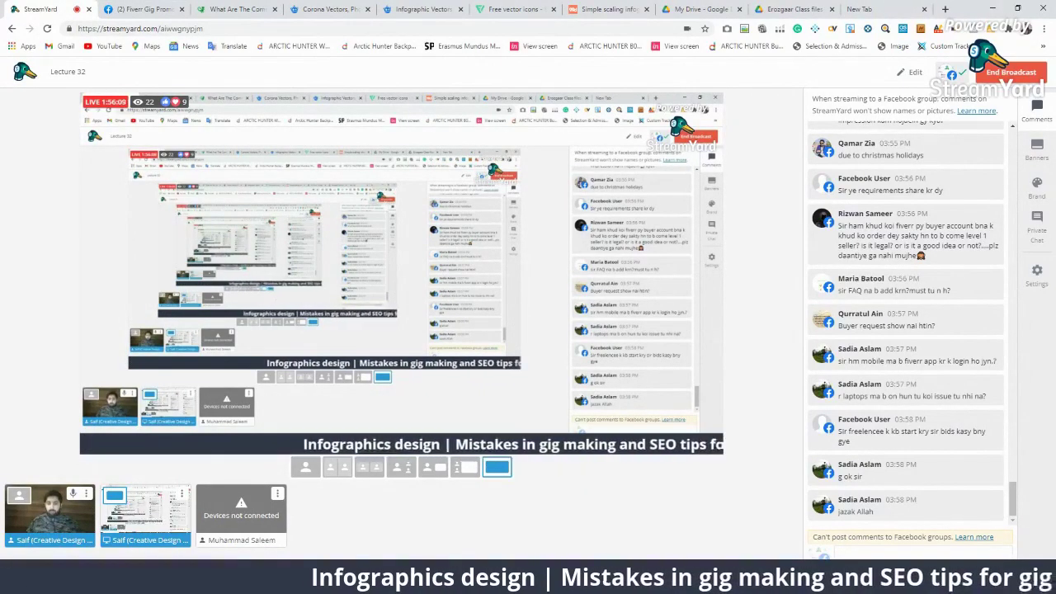
{"action": "key", "text": "alt+Tab"}
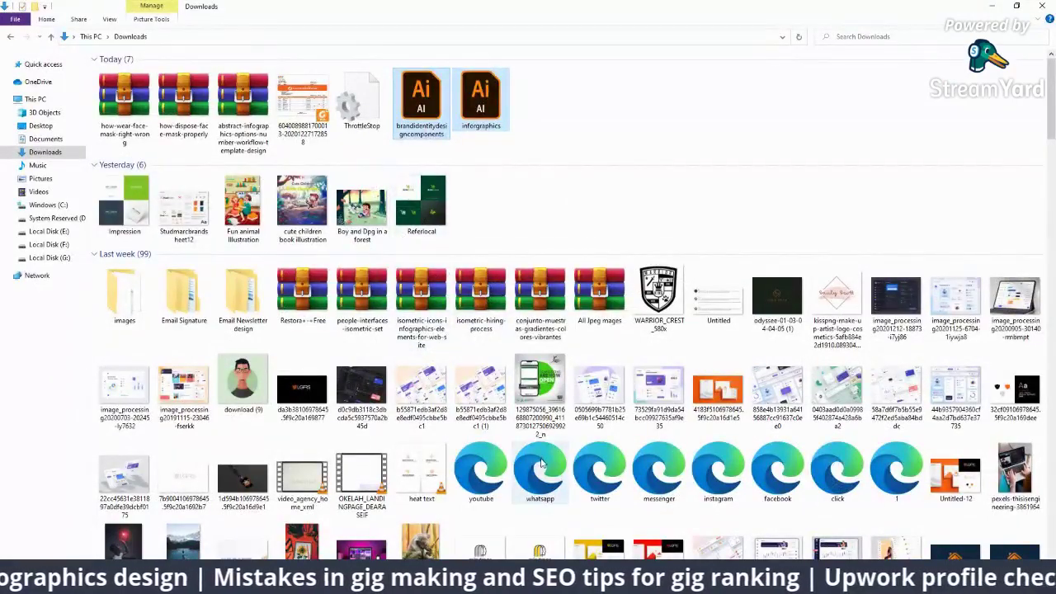
{"action": "left_click", "coordinate": [992, 6]}
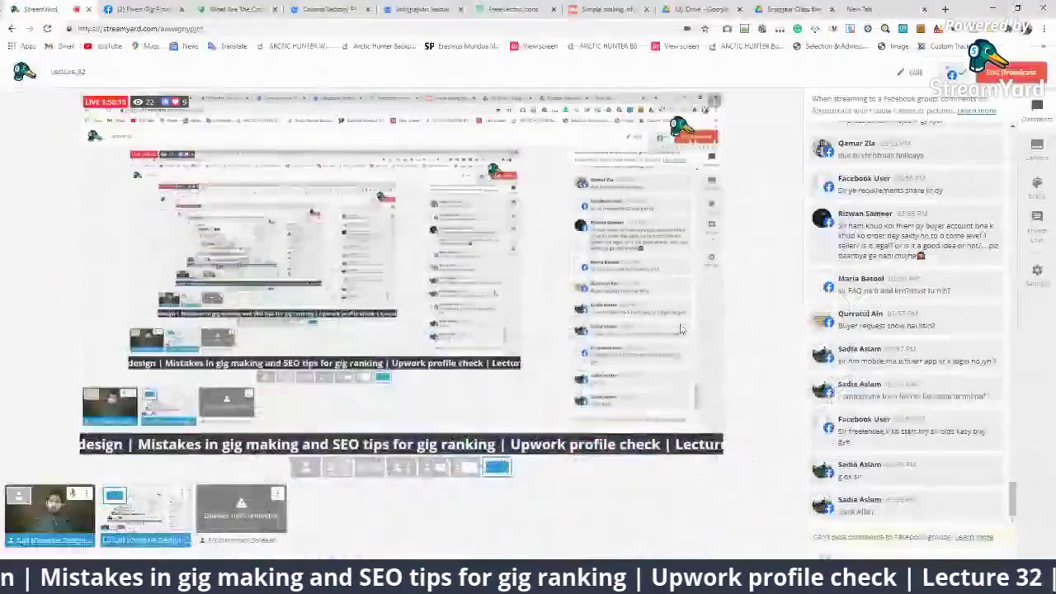